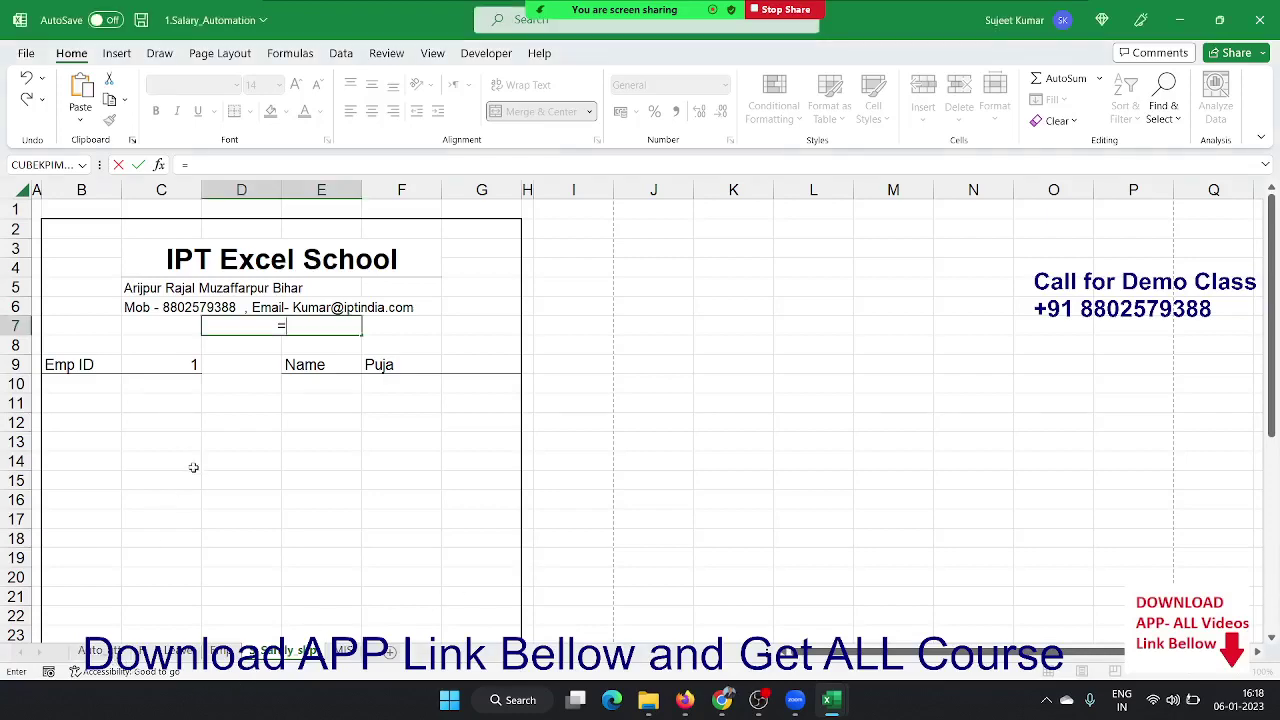
# - Enter =Auto_att!E6 in D7 to pull the month from the attendance sheet
pyautogui.click(105, 632)
pyautogui.click(95, 650)
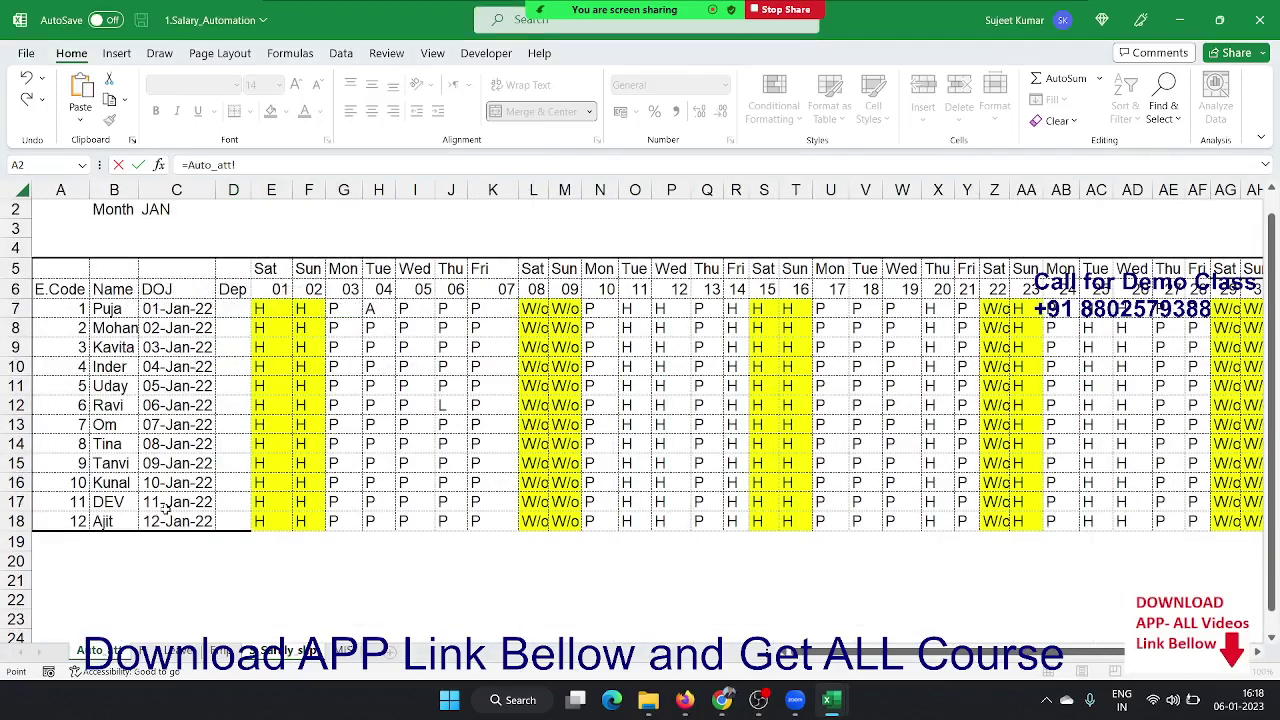
pyautogui.click(265, 287)
pyautogui.press('Return')
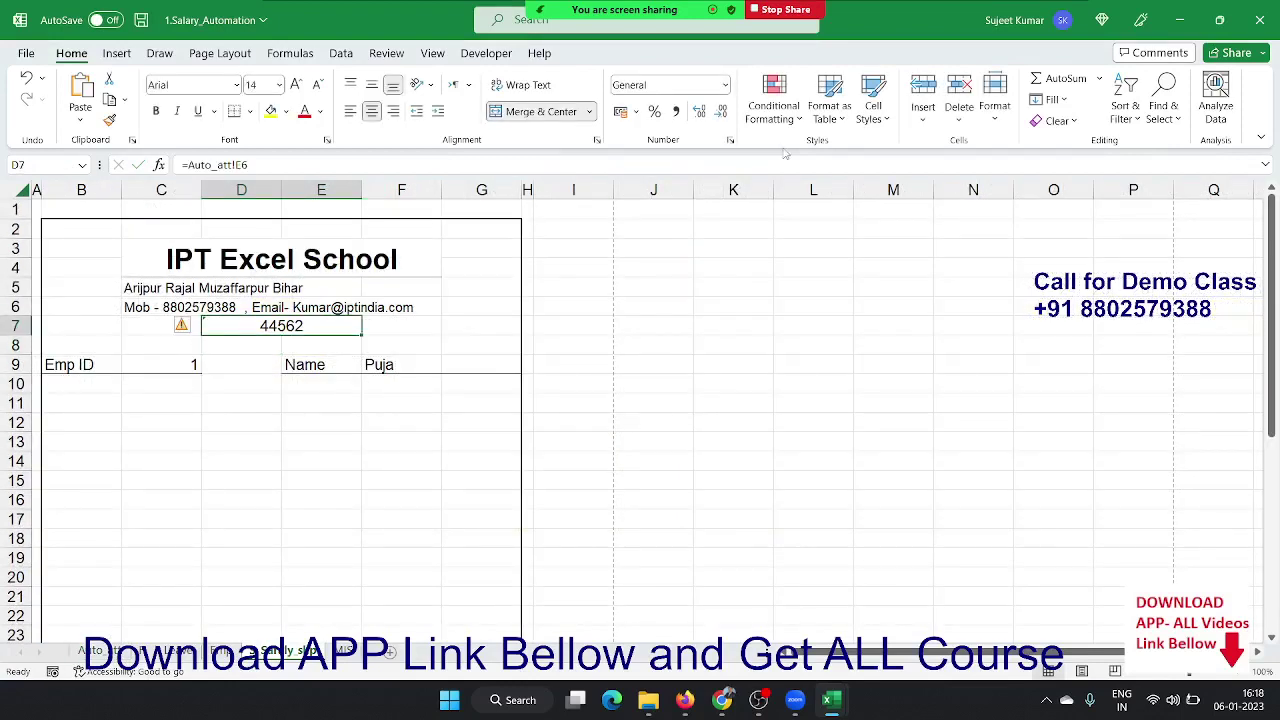
# - Apply the custom number format MMM-YY to D7 so it reads Jan-22
pyautogui.click(730, 140)
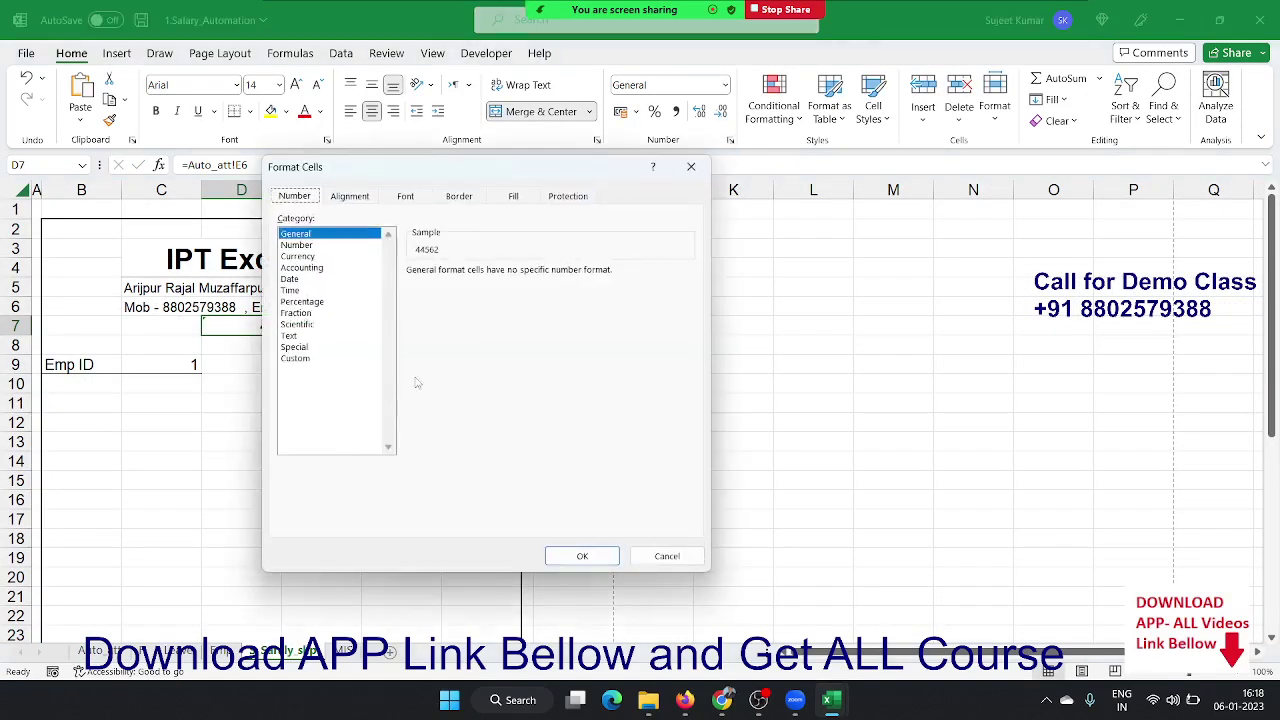
pyautogui.click(310, 359)
pyautogui.doubleClick(477, 289)
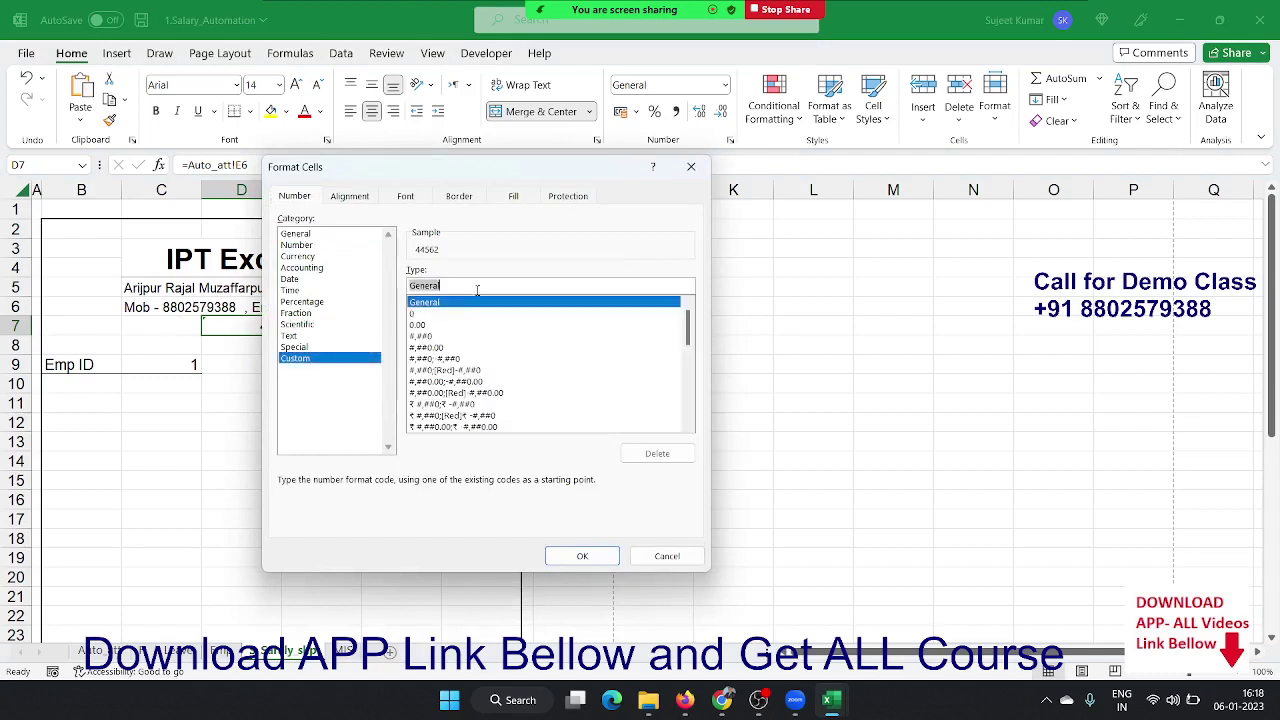
pyautogui.write('MMM-')
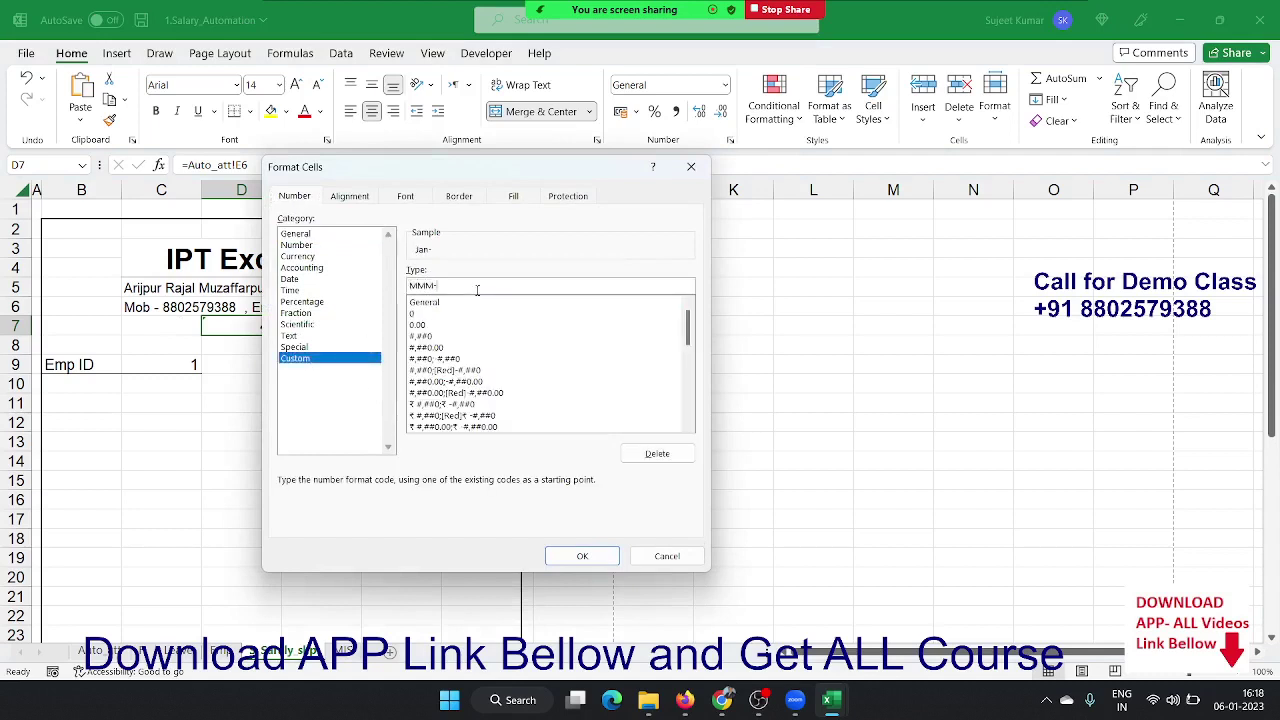
pyautogui.write('YY')
pyautogui.click(582, 555)
# - Select the range B11:D21 for the earnings area
pyautogui.click(261, 421)
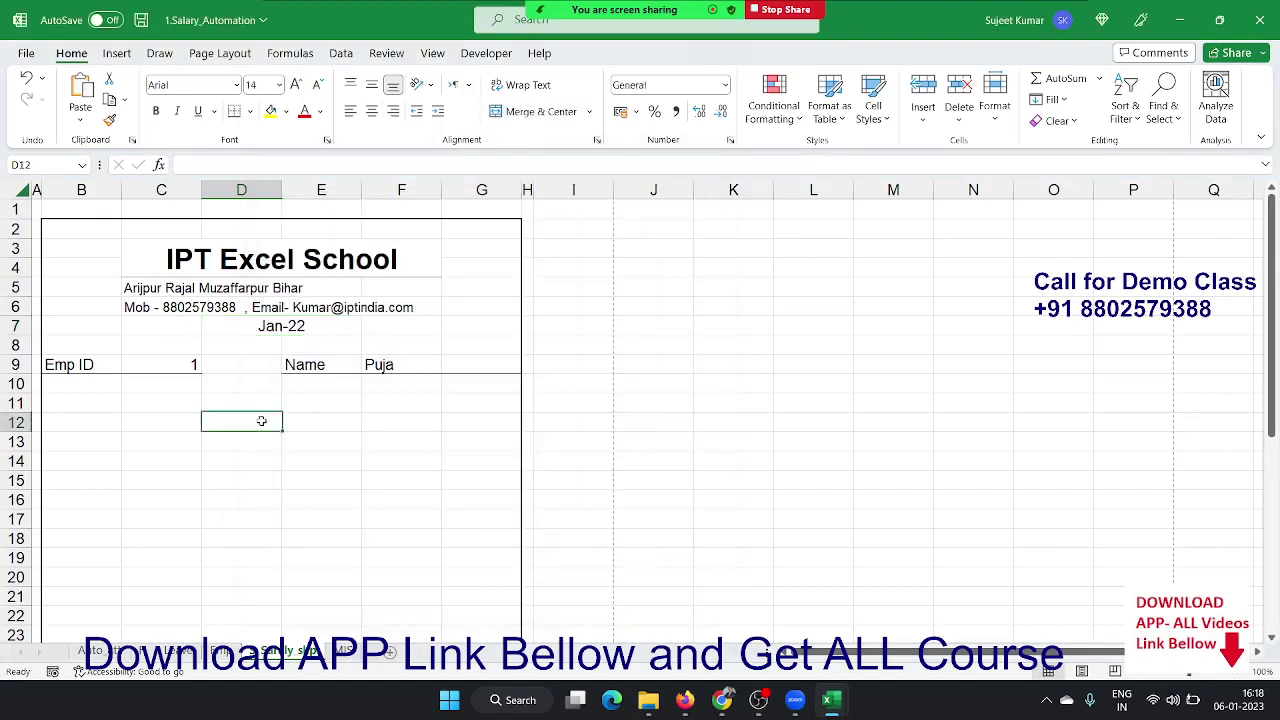
pyautogui.click(114, 407)
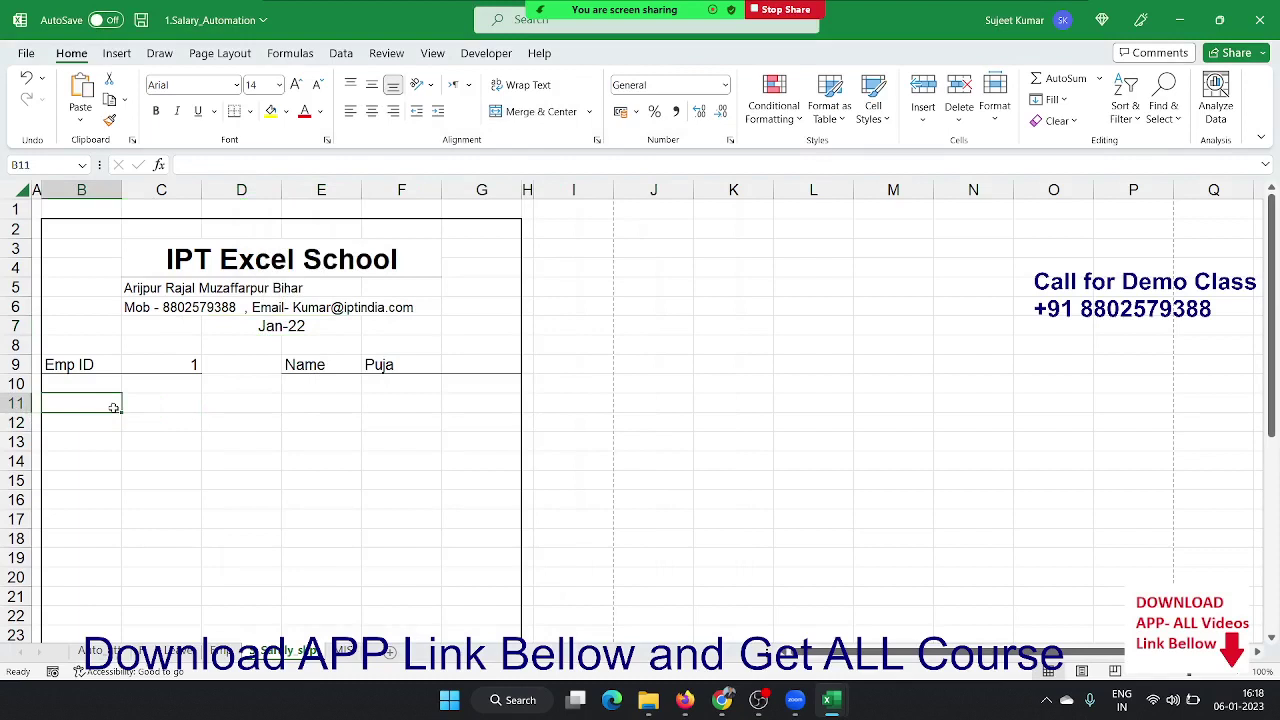
pyautogui.hotkey('shift', 'Right')
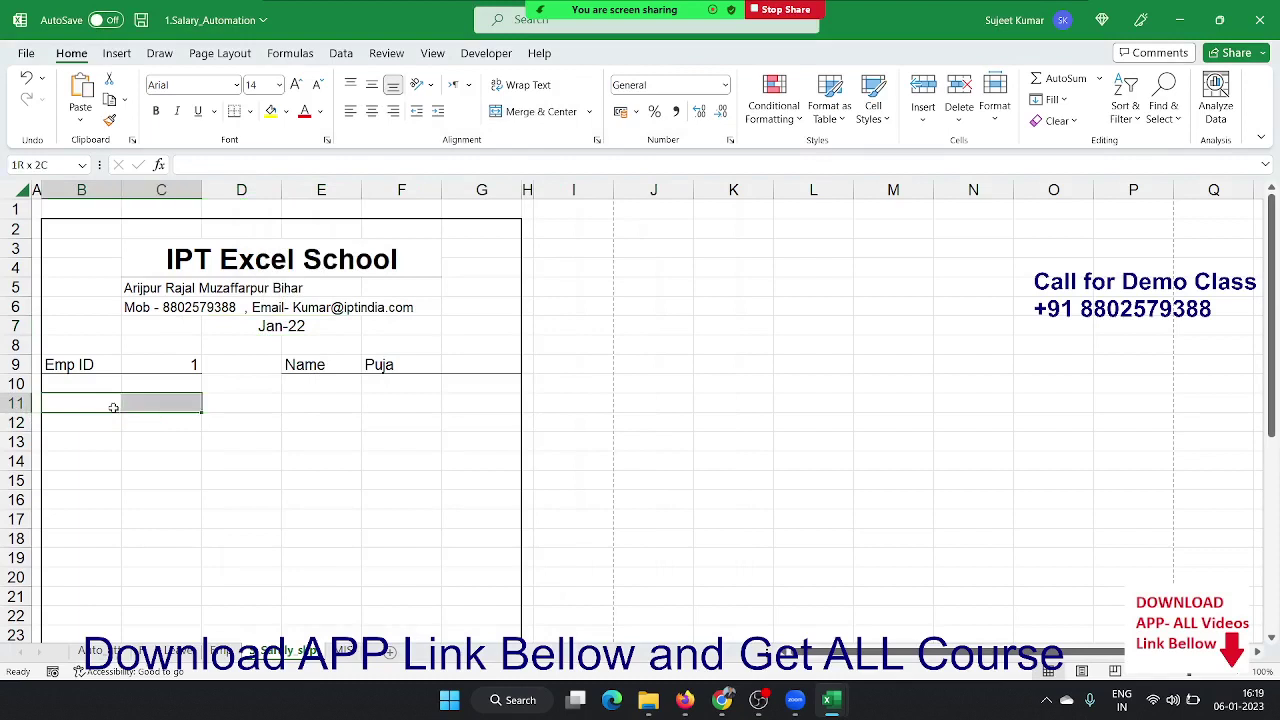
pyautogui.hotkey('shift', 'Right')
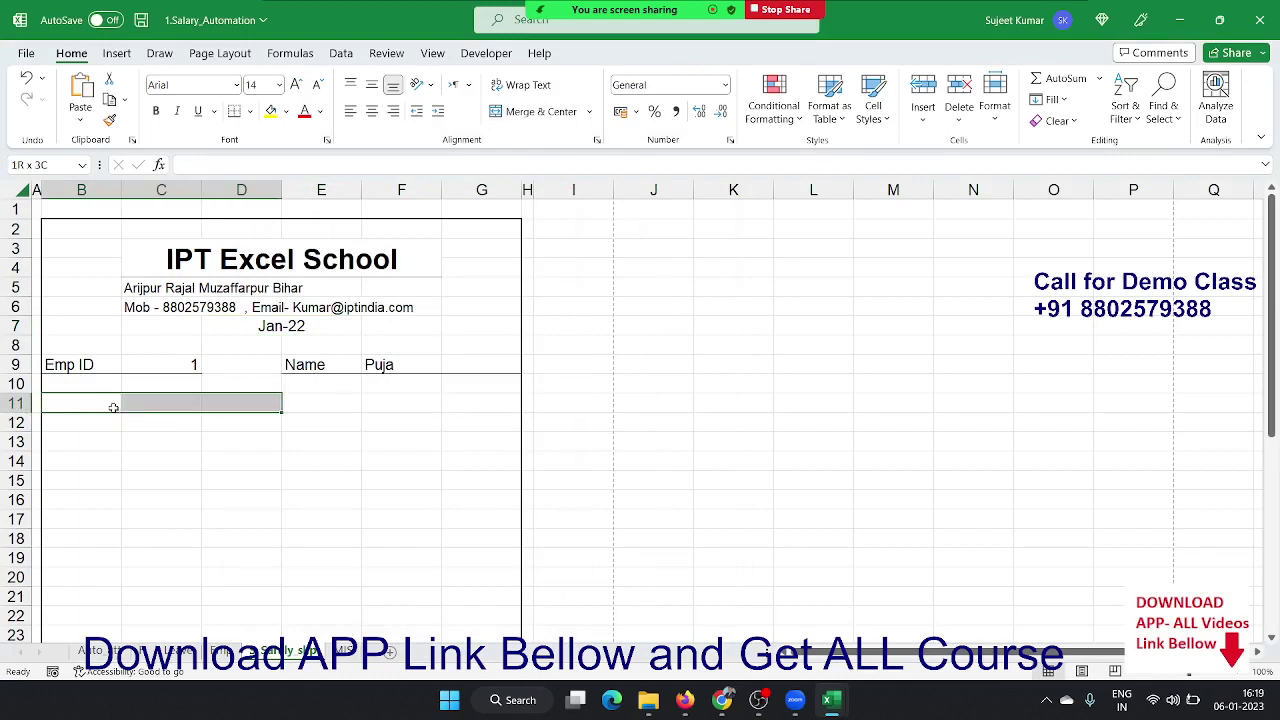
pyautogui.click(114, 407)
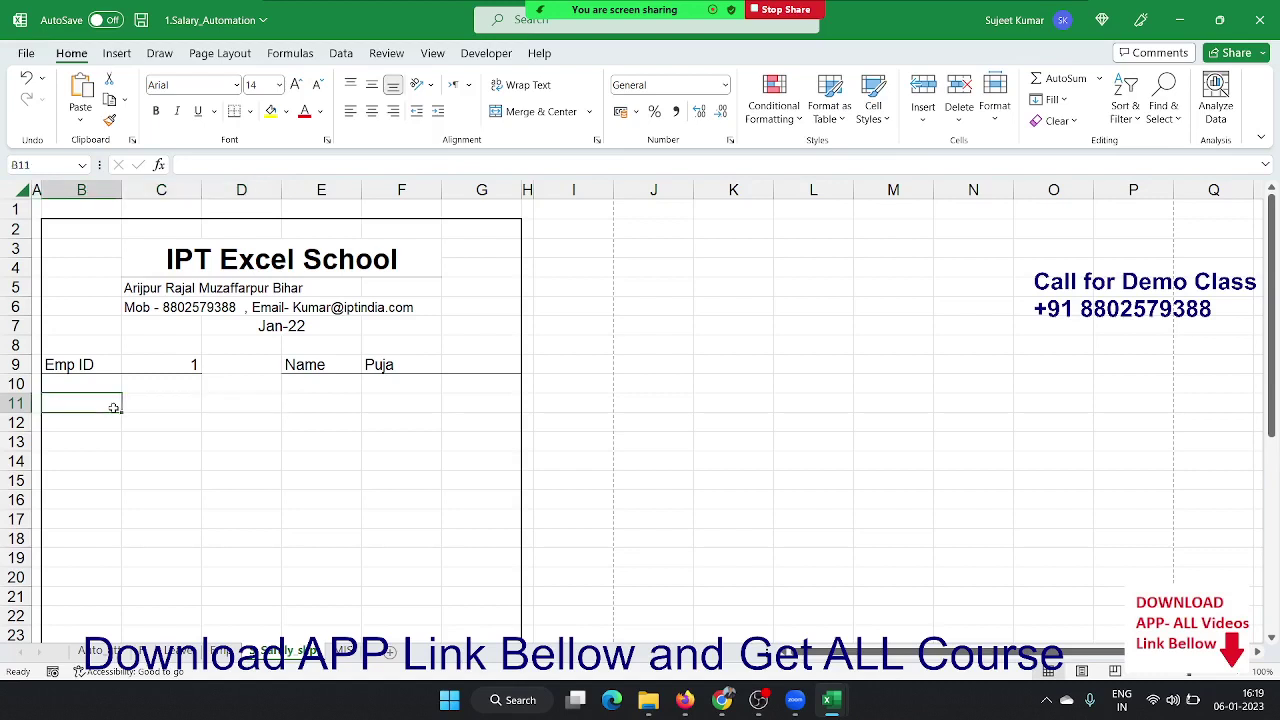
pyautogui.press('Right')
pyautogui.press('Right')
pyautogui.press('Right')
pyautogui.press('Left')
pyautogui.press('Left')
pyautogui.press('Left')
pyautogui.hotkey('shift', 'Right')
pyautogui.hotkey('shift', 'Right')
pyautogui.hotkey('shift', 'Left')
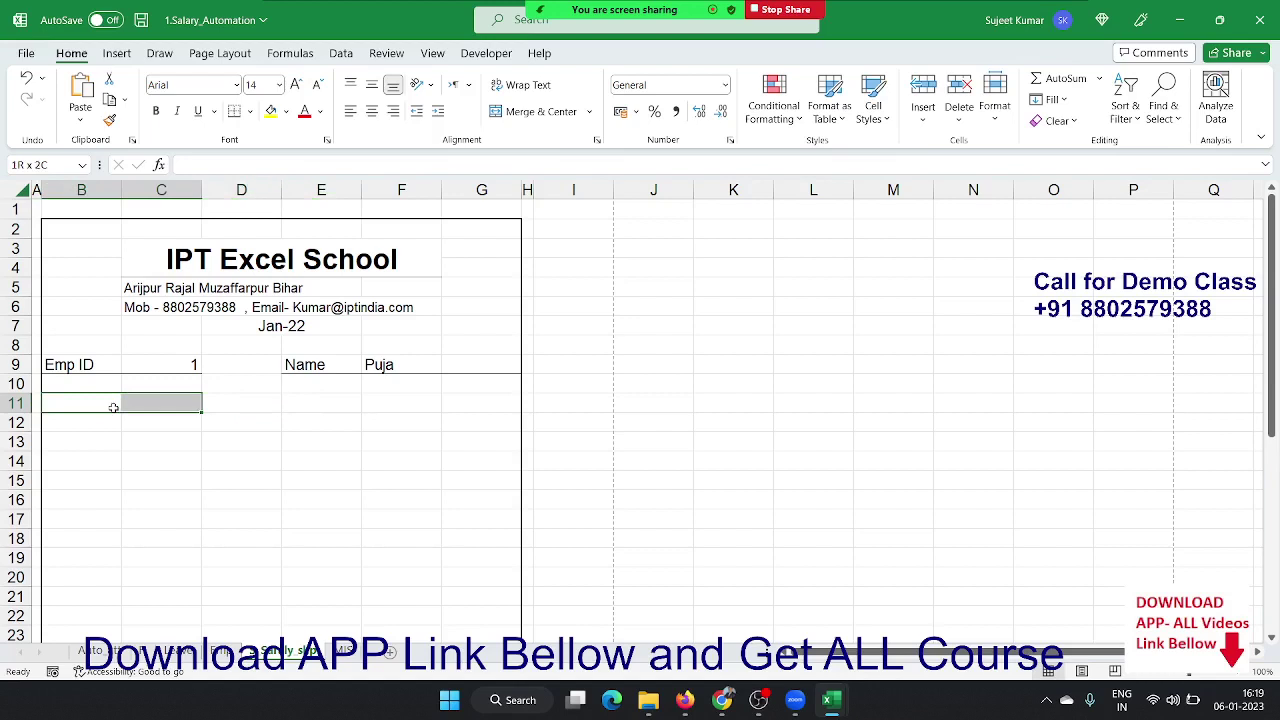
pyautogui.hotkey('shift', 'Right')
pyautogui.hotkey('shift', 'Down')
pyautogui.hotkey('shift', 'Down')
pyautogui.hotkey('shift', 'Down')
pyautogui.hotkey('shift', 'Down')
pyautogui.hotkey('shift', 'Down')
pyautogui.hotkey('shift', 'Down')
pyautogui.hotkey('shift', 'Down')
pyautogui.hotkey('shift', 'Down')
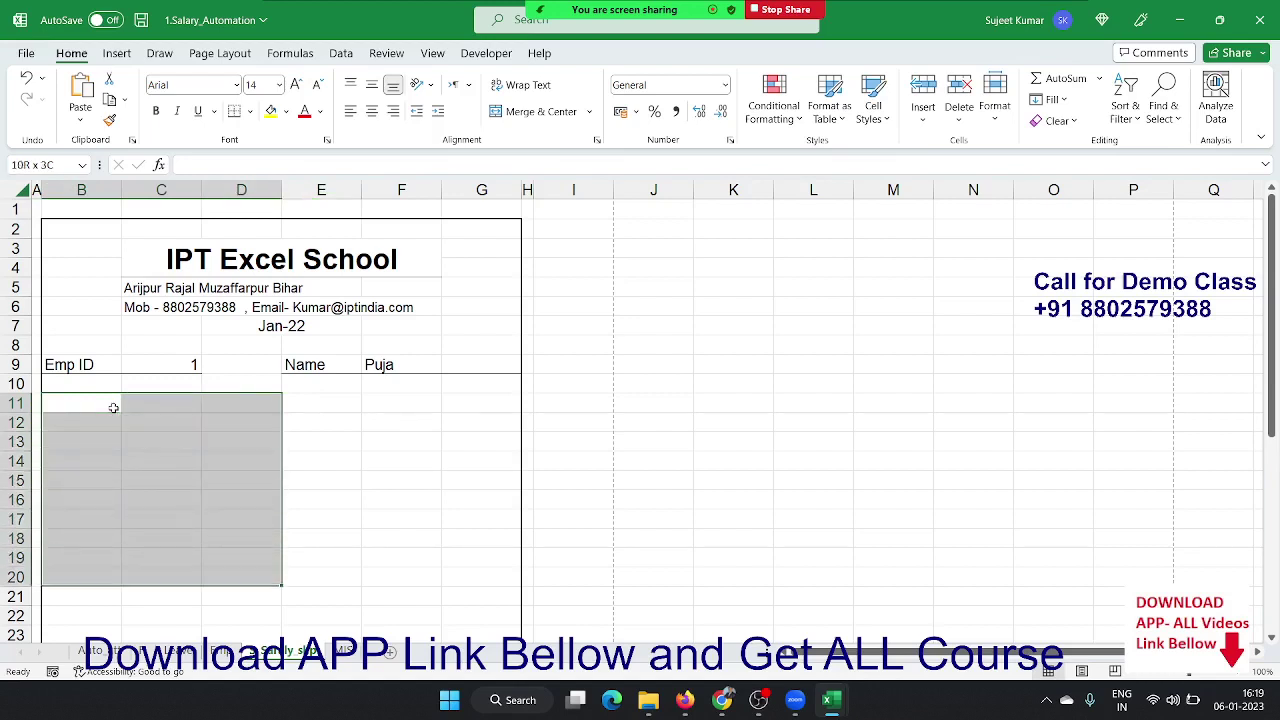
pyautogui.hotkey('shift', 'Down')
pyautogui.hotkey('shift', 'Down')
pyautogui.hotkey('shift', 'Down')
pyautogui.hotkey('shift', 'Up')
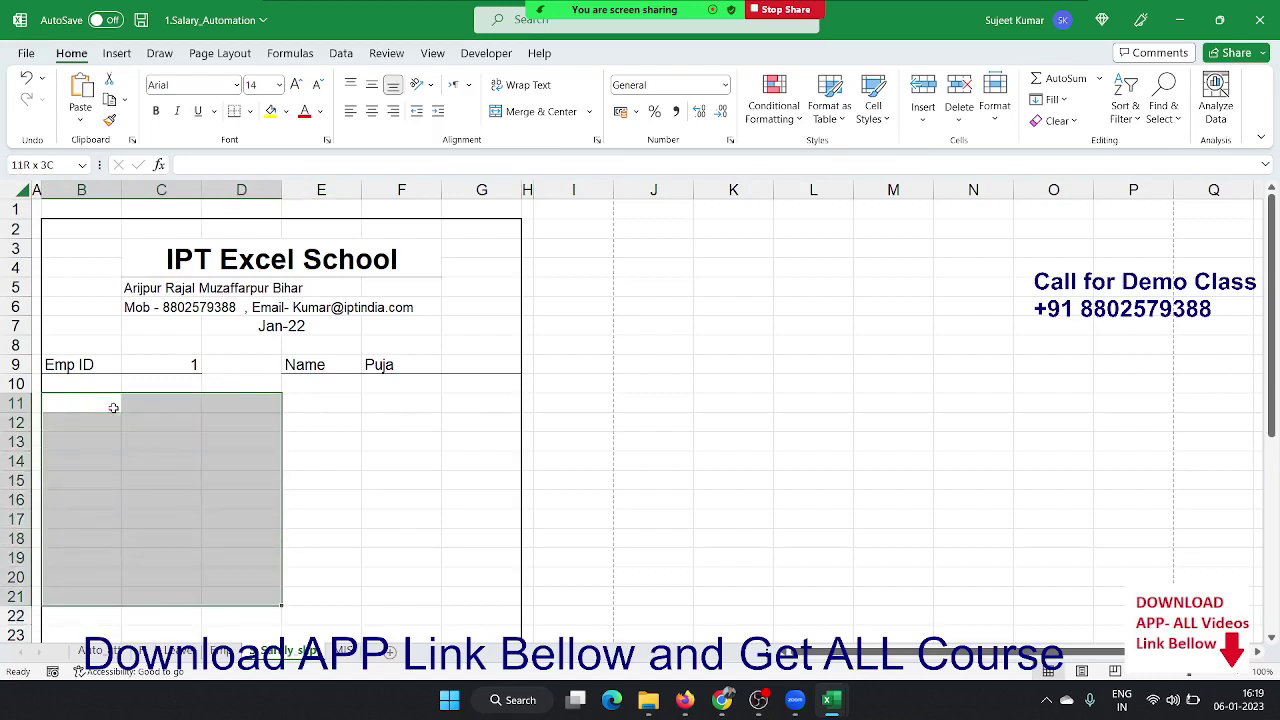
# - Apply an outside border around B11:D21, then undo it
pyautogui.scroll(-3, 205, 368)
pyautogui.scroll(3, 208, 360)
pyautogui.click(249, 111)
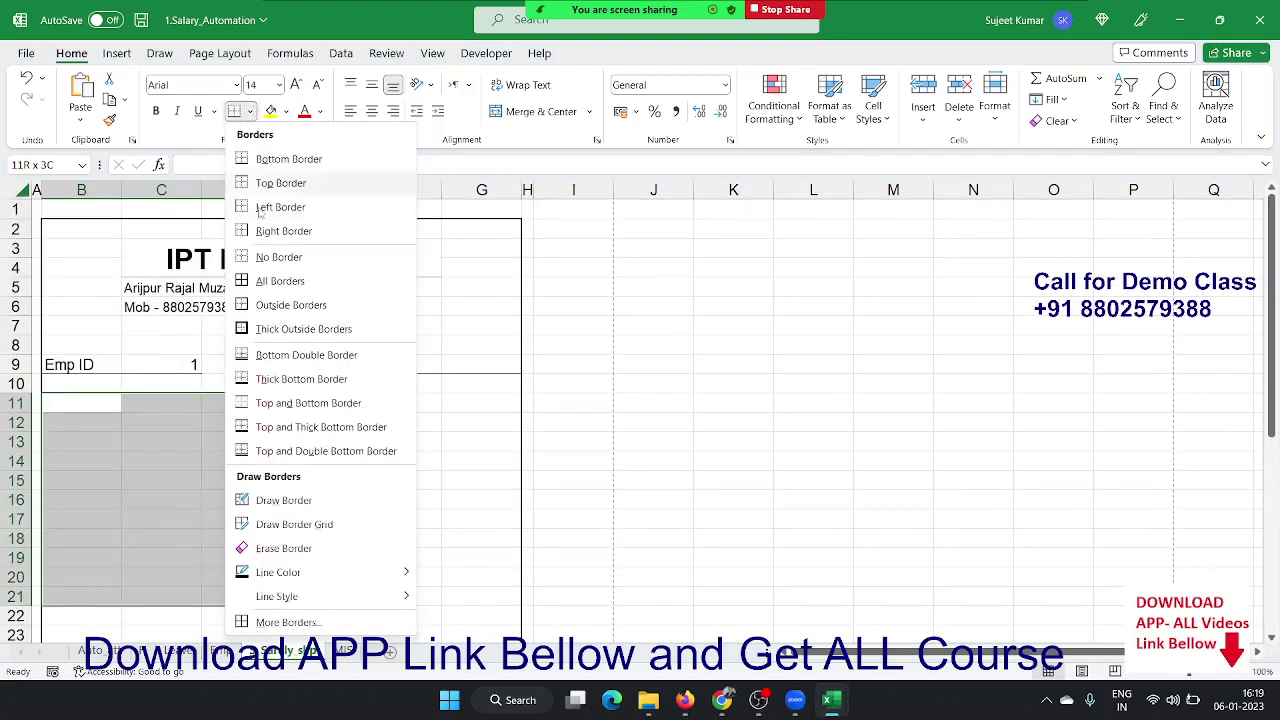
pyautogui.click(266, 305)
pyautogui.click(377, 441)
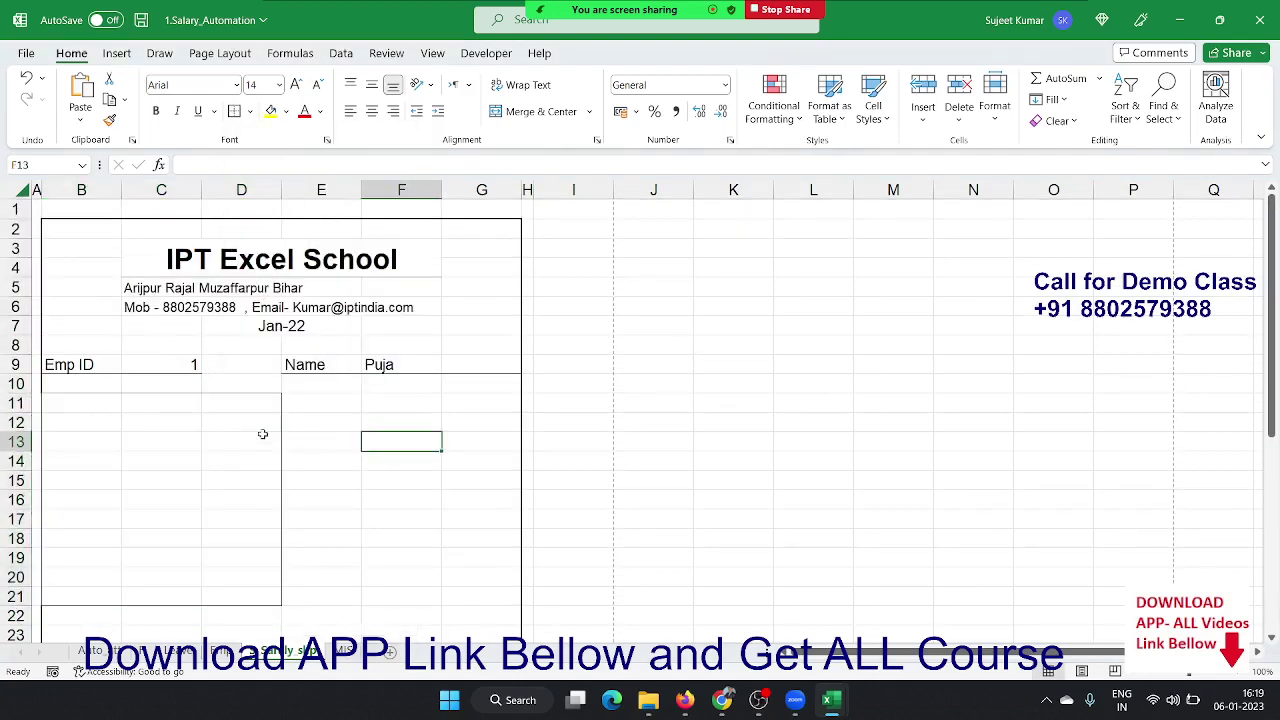
pyautogui.hotkey('ctrl', 'z')
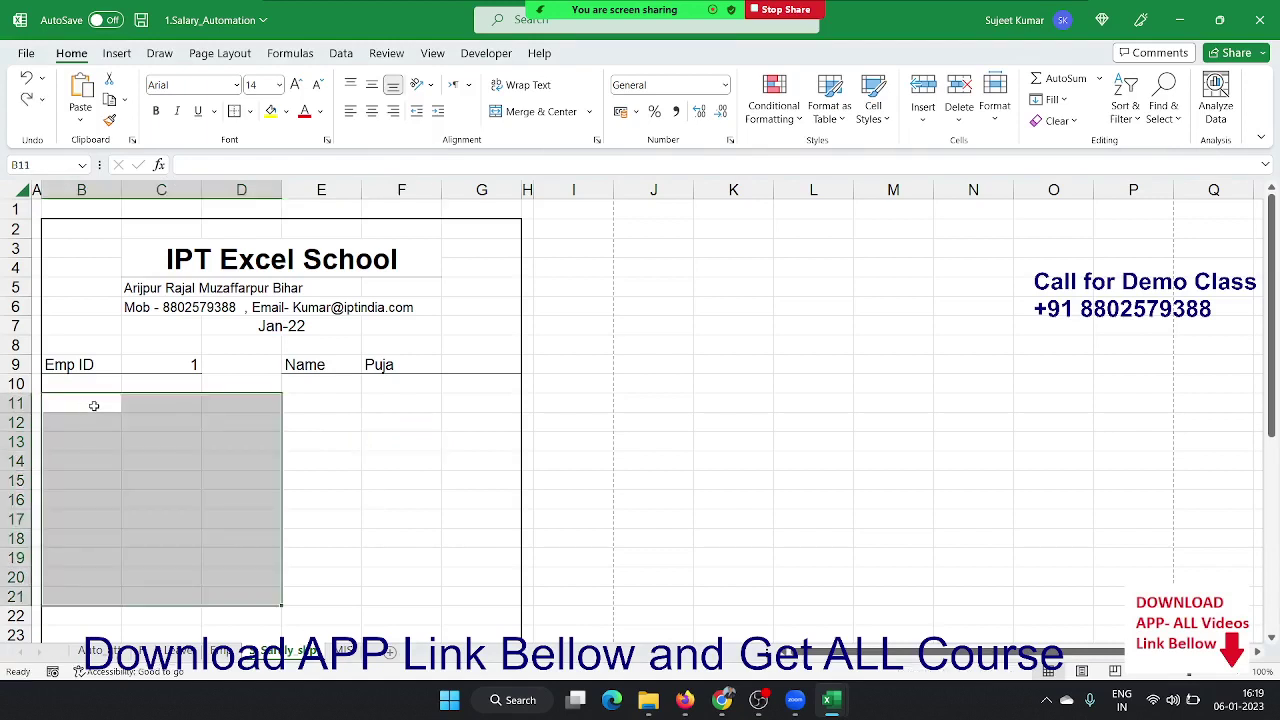
# - Apply an outside border around C11:D19 for the earnings box
pyautogui.moveTo(128, 402)
pyautogui.mouseDown()
pyautogui.moveTo(250, 484)
pyautogui.moveTo(250, 560)
pyautogui.mouseUp()
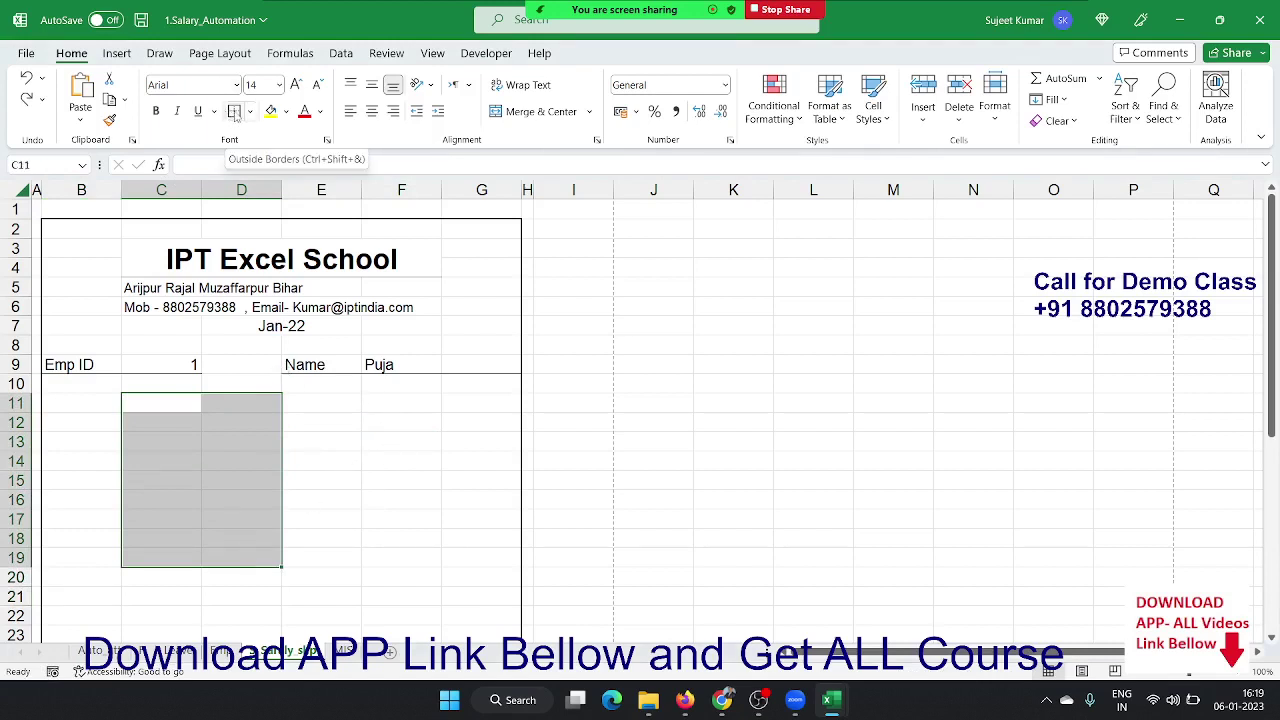
pyautogui.click(234, 111)
pyautogui.click(241, 460)
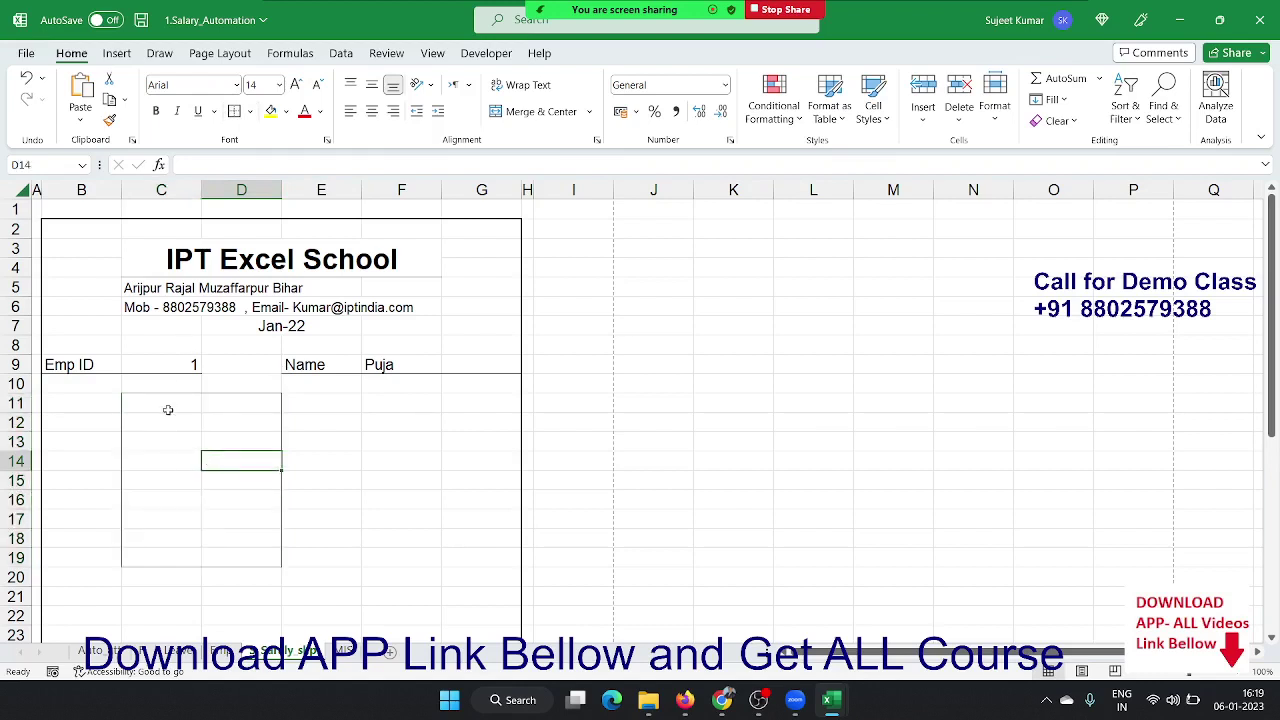
pyautogui.moveTo(168, 410); pyautogui.dragTo(217, 403)
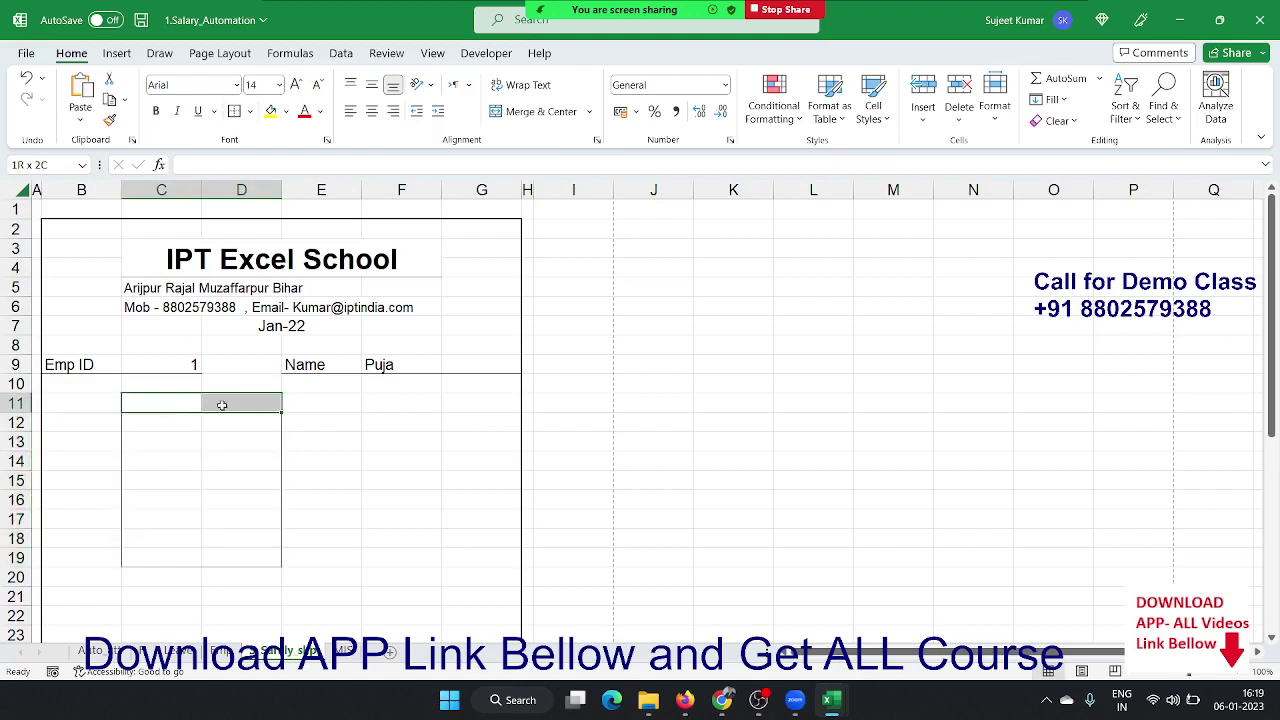
# - Merge and centre C11:D11 as 'Earning' and E11:F11 as 'Deduction'
pyautogui.click(505, 111)
pyautogui.write('Ear')
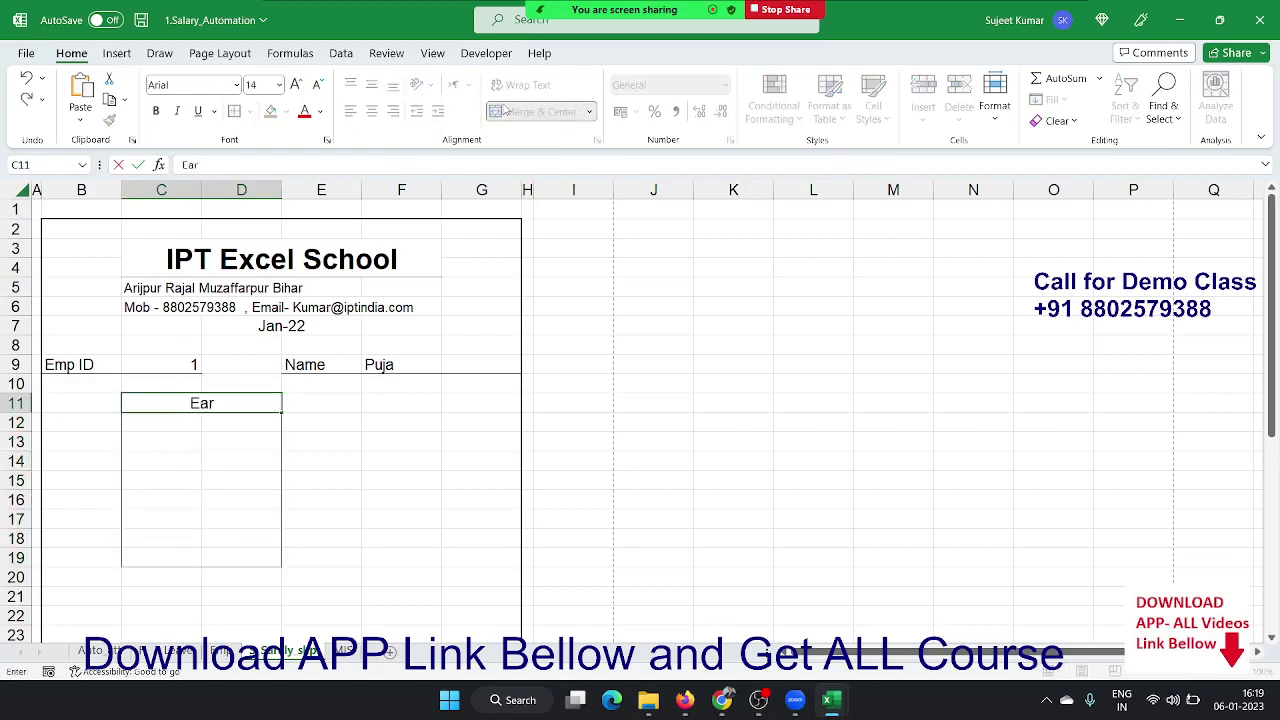
pyautogui.write('ning')
pyautogui.press('Tab')
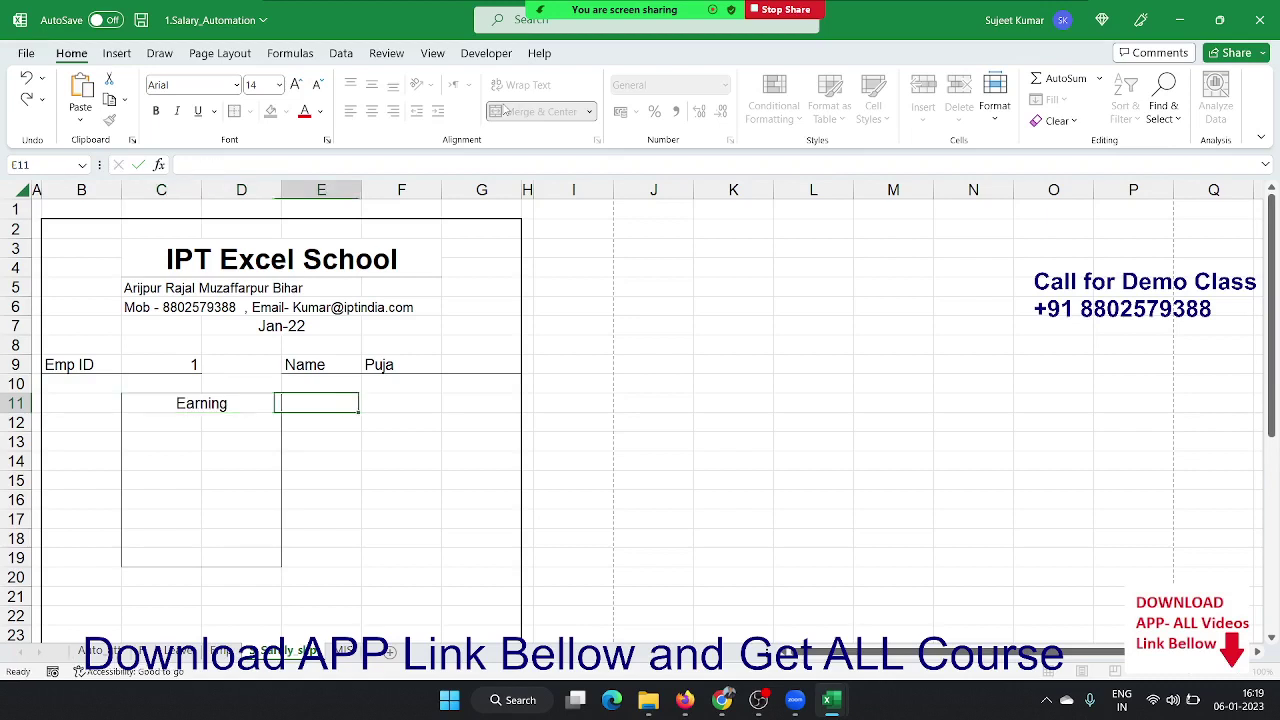
pyautogui.press('Right')
pyautogui.press('Left')
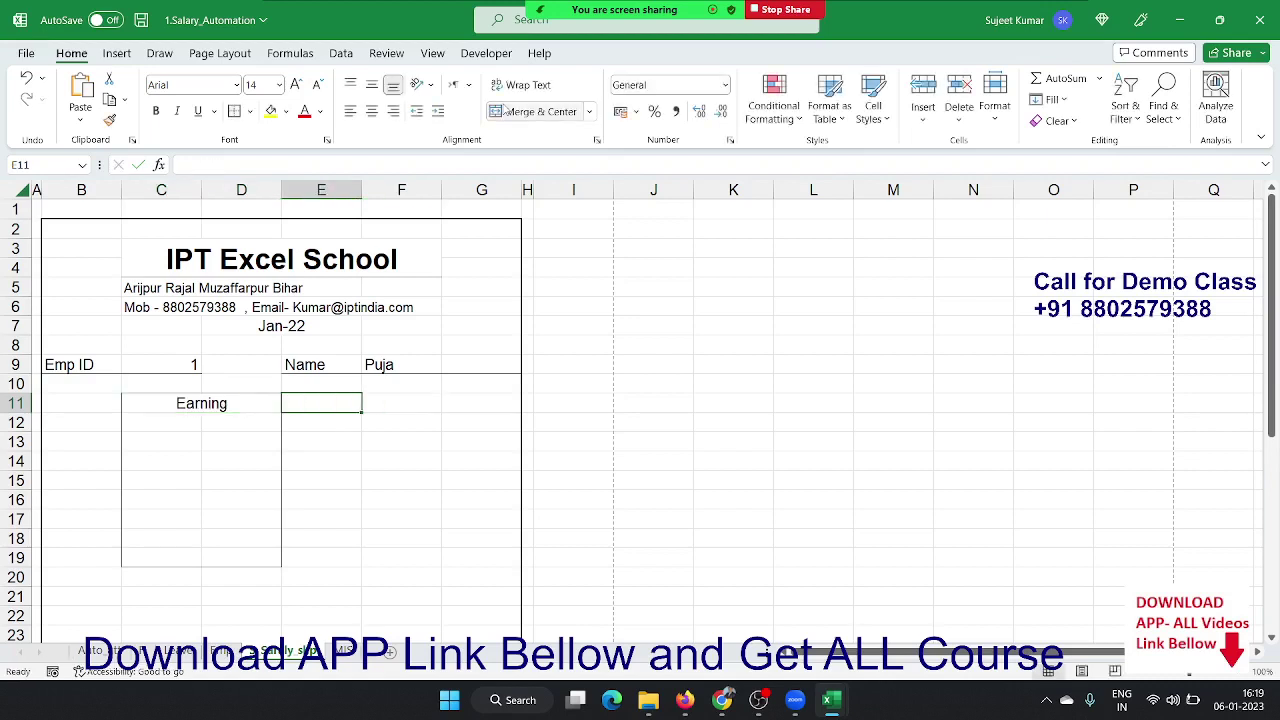
pyautogui.hotkey('shift', 'Right')
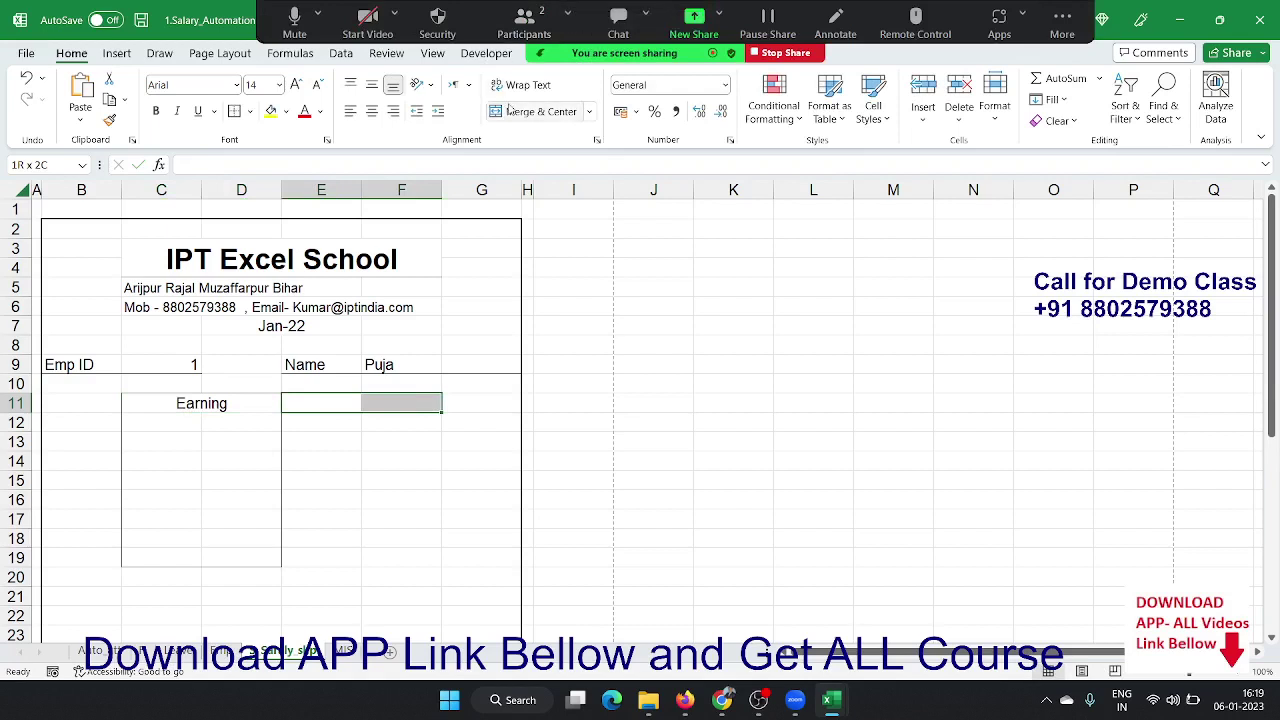
pyautogui.click(508, 111)
pyautogui.write('De')
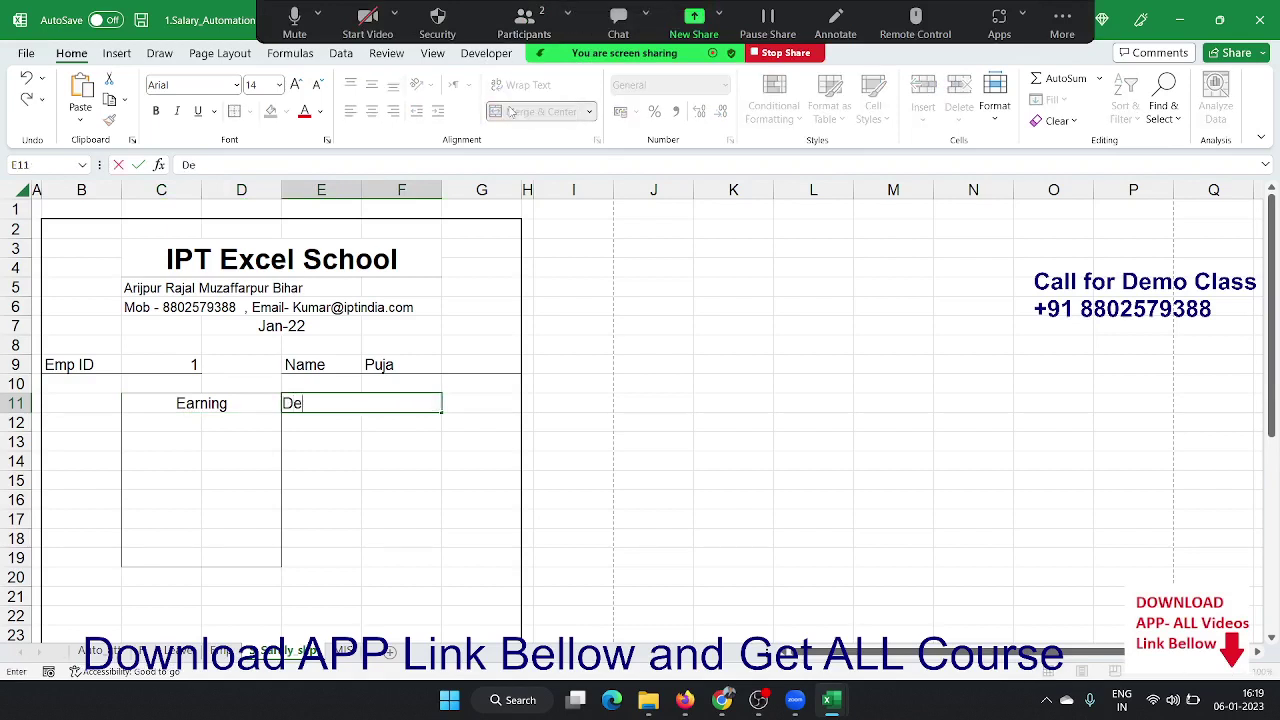
pyautogui.write('duction')
pyautogui.hotkey('ctrl', 'Return')
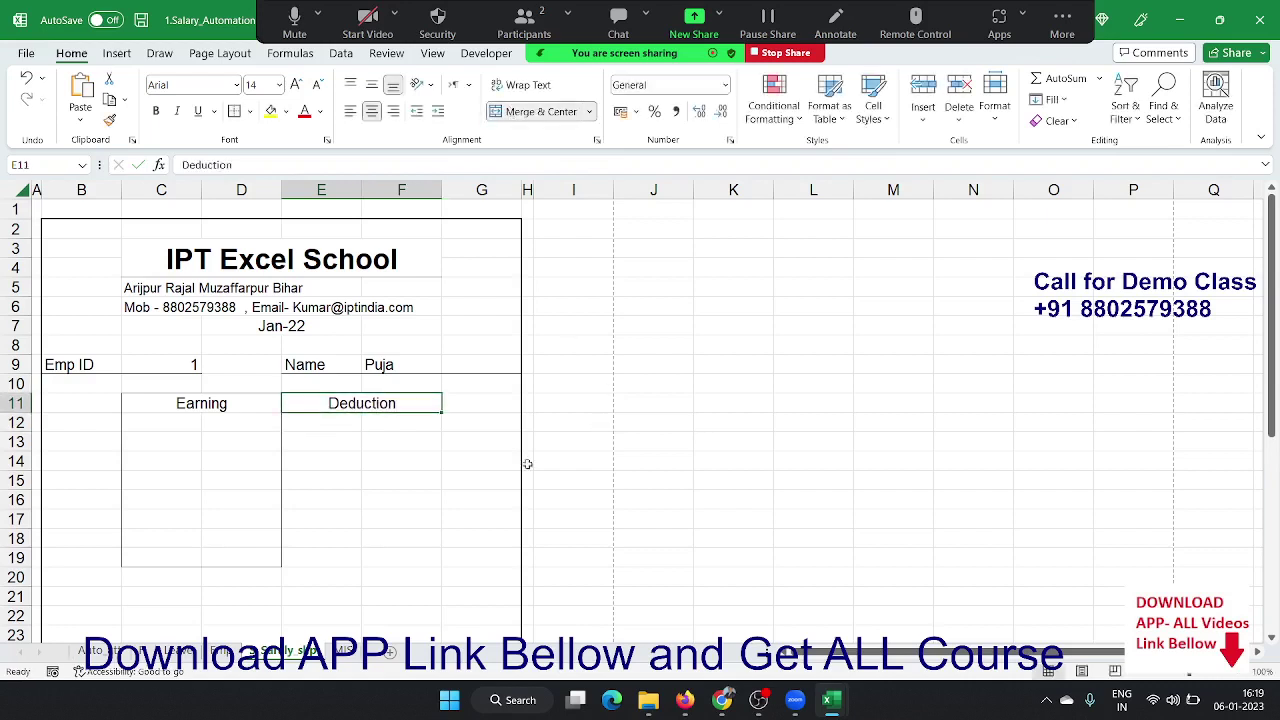
# - Outline the E11:F19 deductions box and the C11:F11 heading row
pyautogui.keyDown('shift'); pyautogui.click(388, 550); pyautogui.keyUp('shift')
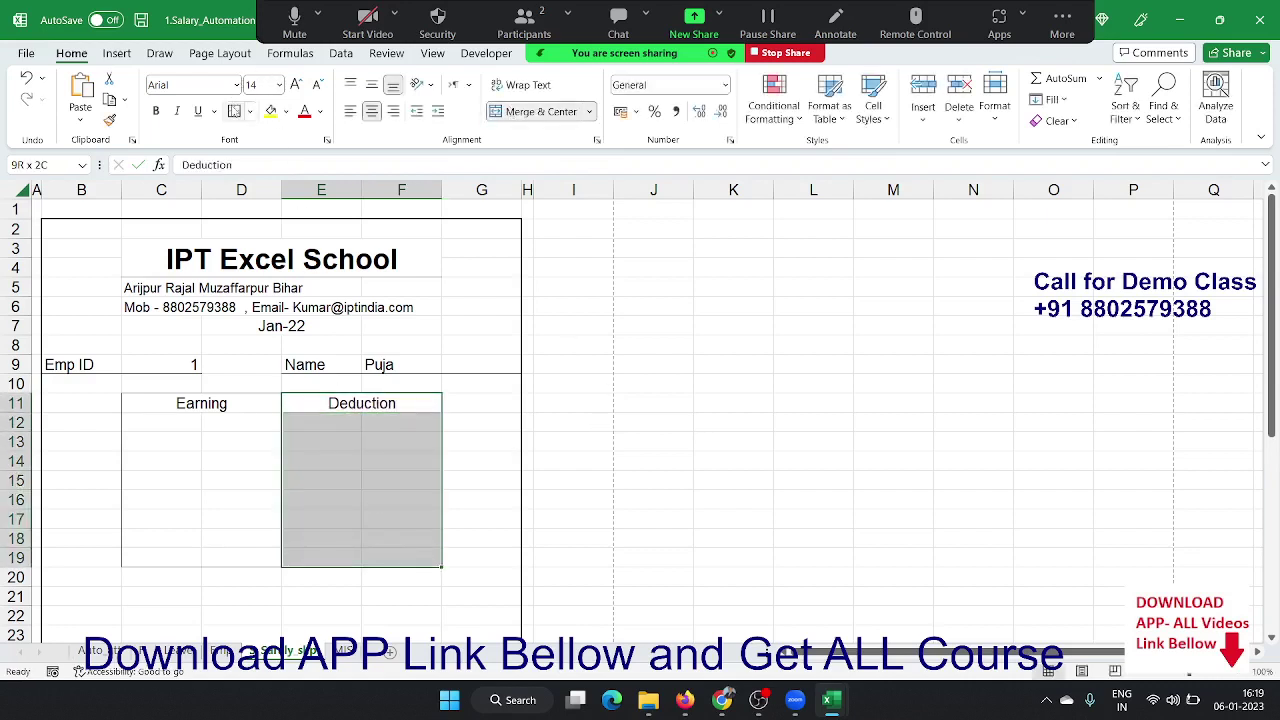
pyautogui.click(374, 467)
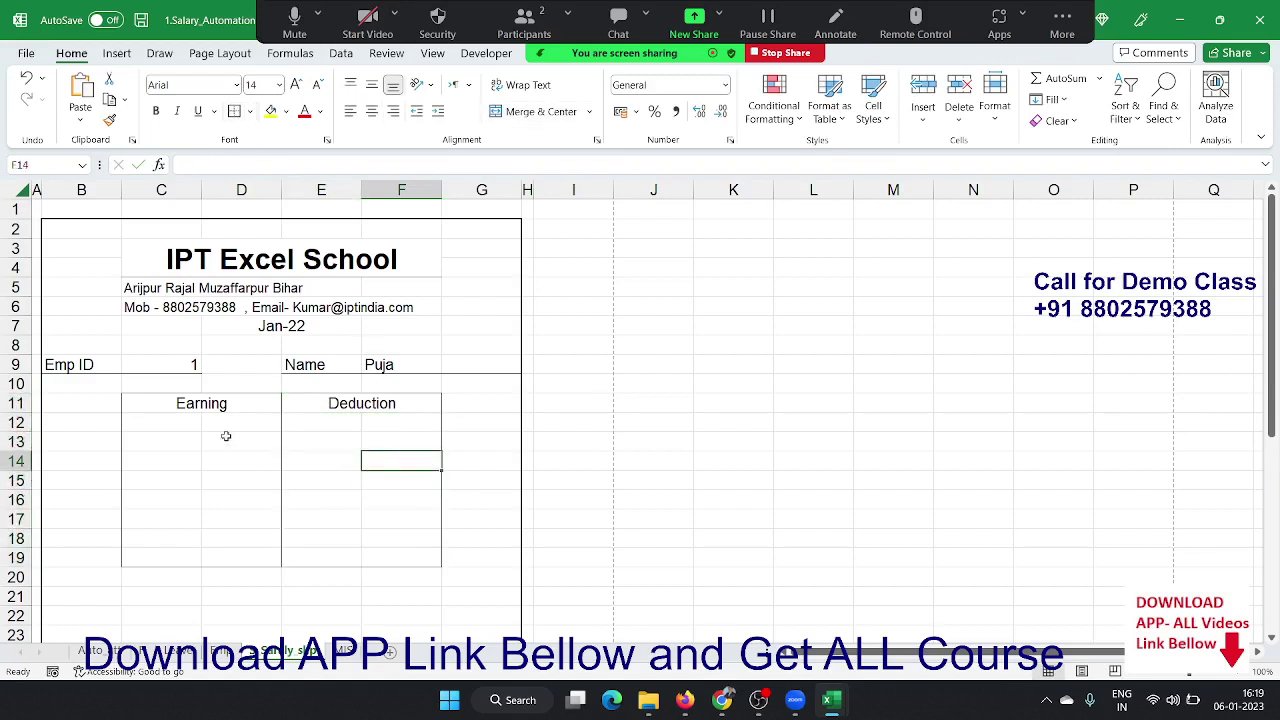
pyautogui.moveTo(215, 405); pyautogui.dragTo(318, 403)
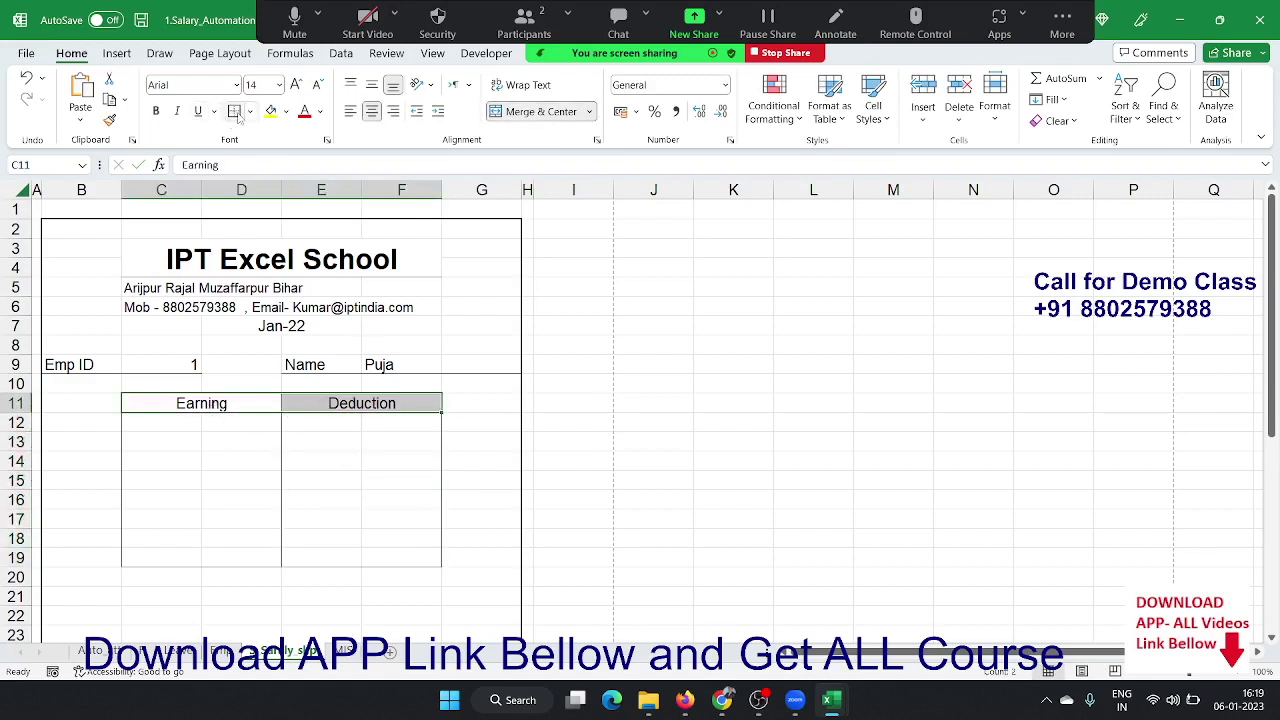
pyautogui.click(323, 470)
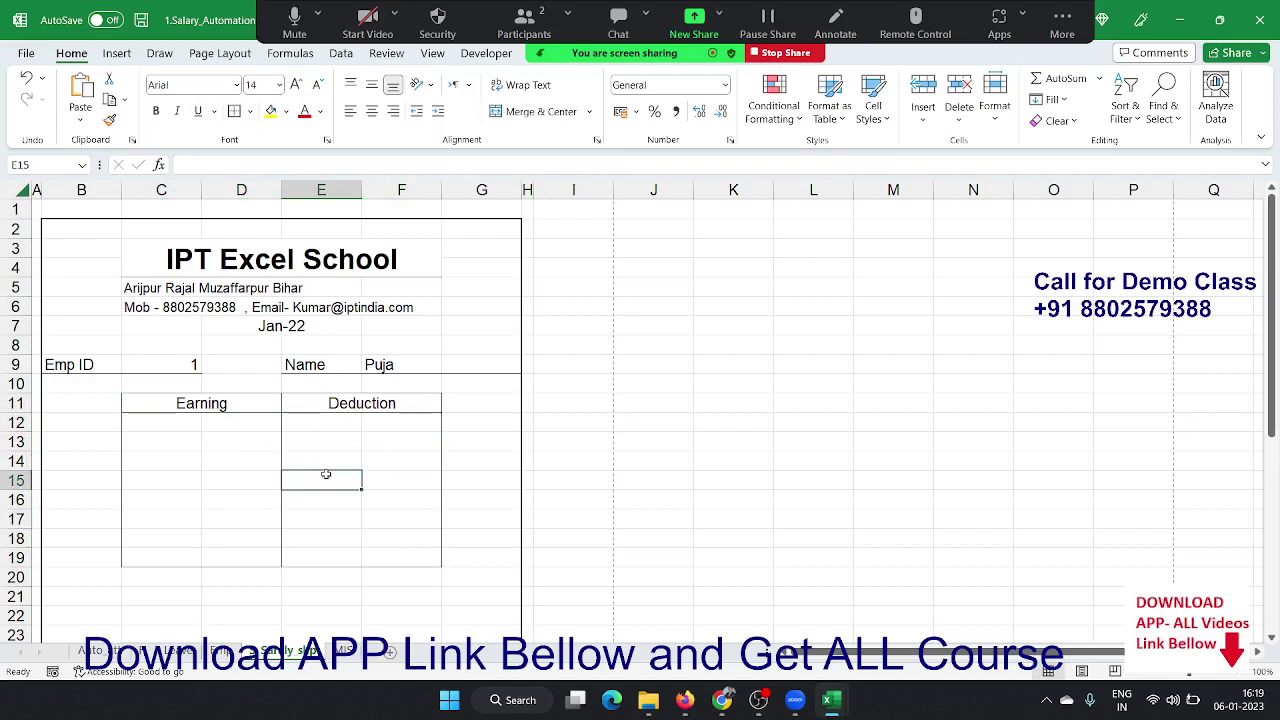
pyautogui.click(151, 430)
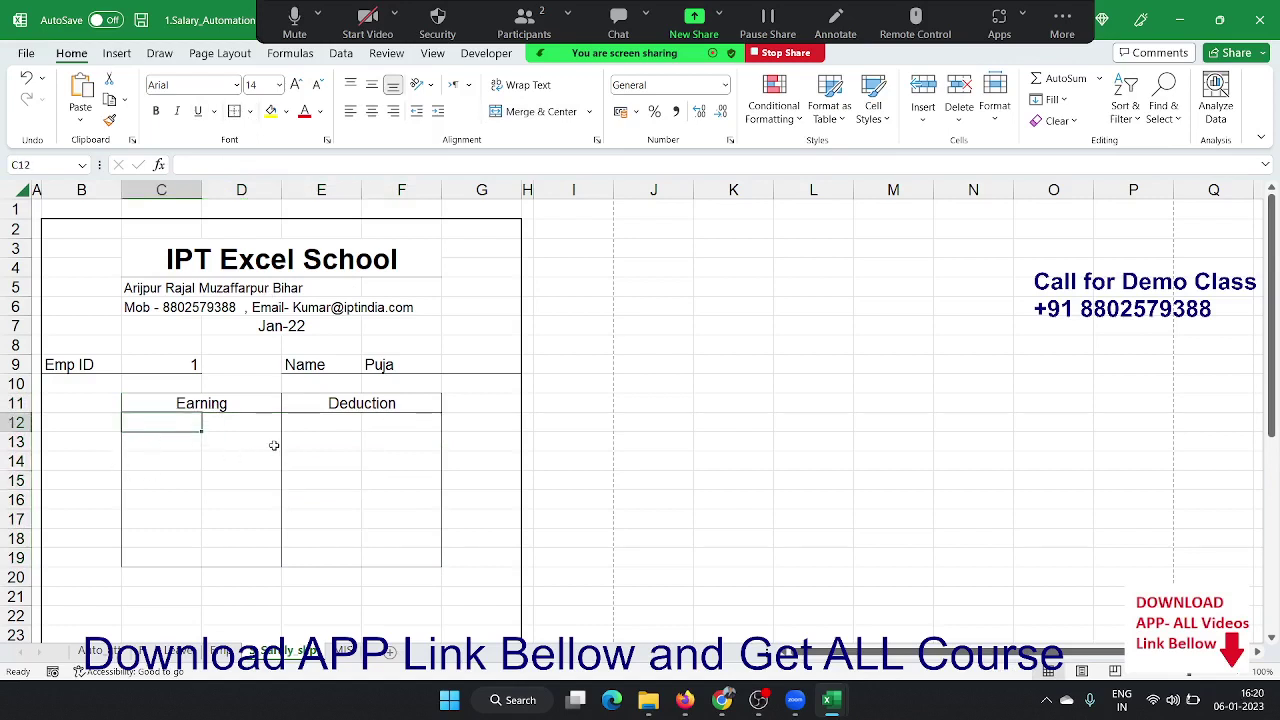
# - Enter Basic, HRA and Other in C12, C13 and C14
pyautogui.write('Bsa')
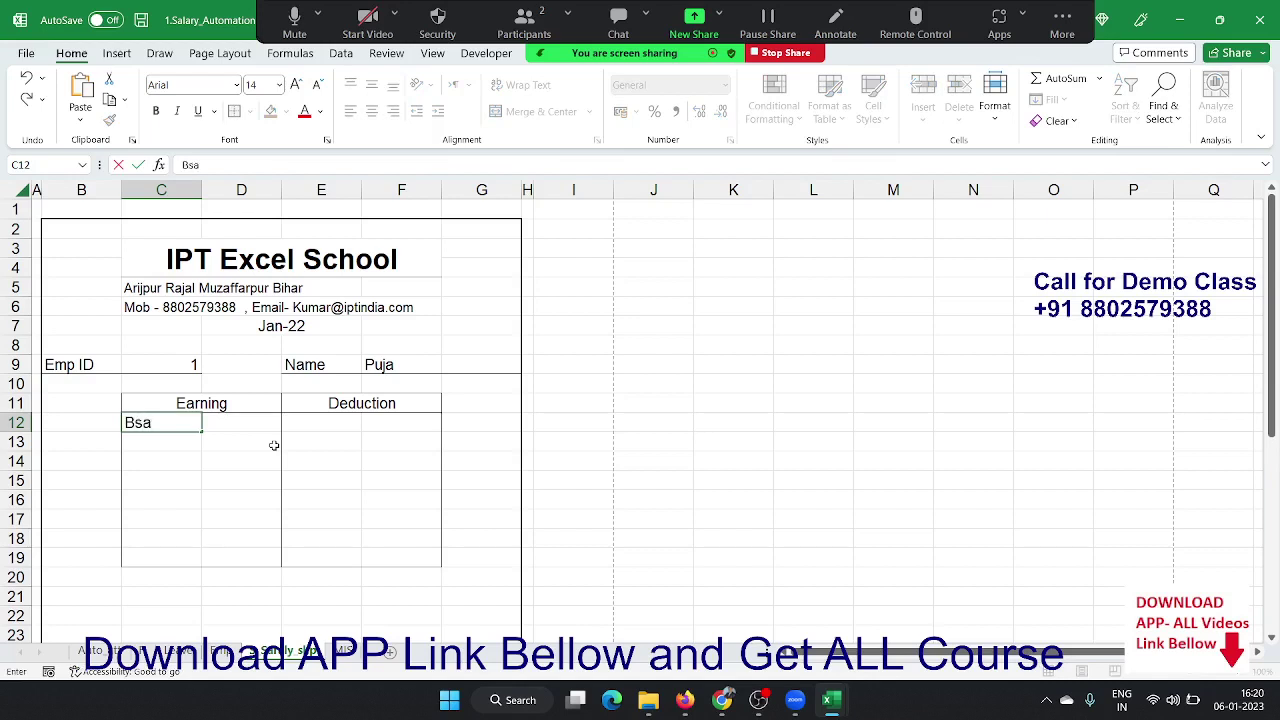
pyautogui.press('BackSpace')
pyautogui.press('BackSpace')
pyautogui.press('Return')
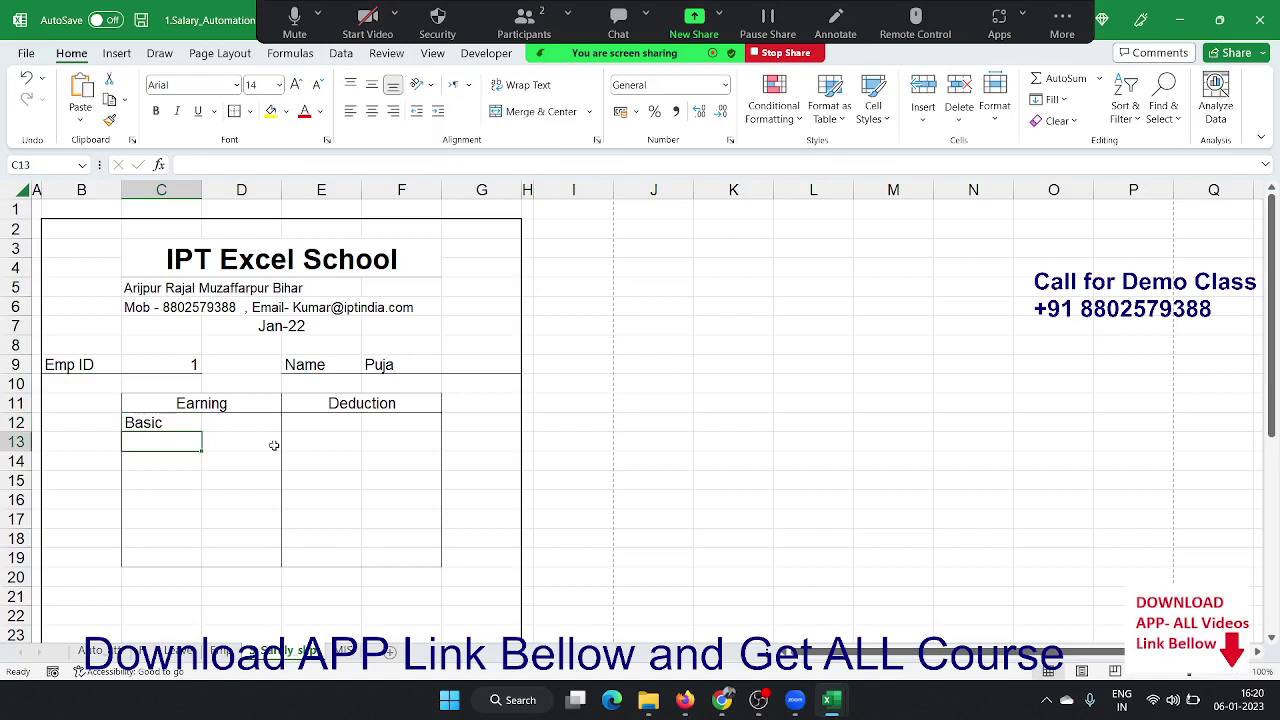
pyautogui.write('HRA')
pyautogui.press('Return')
pyautogui.write('O')
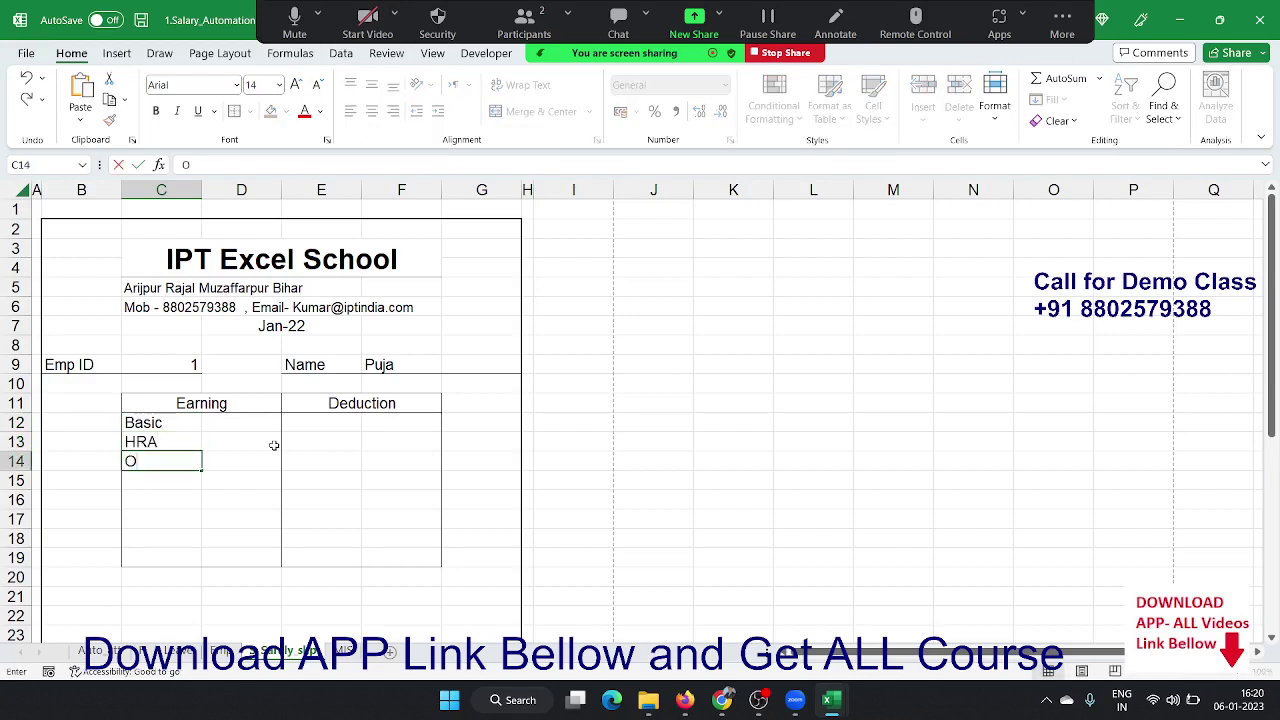
pyautogui.write('ther')
pyautogui.press('Return')
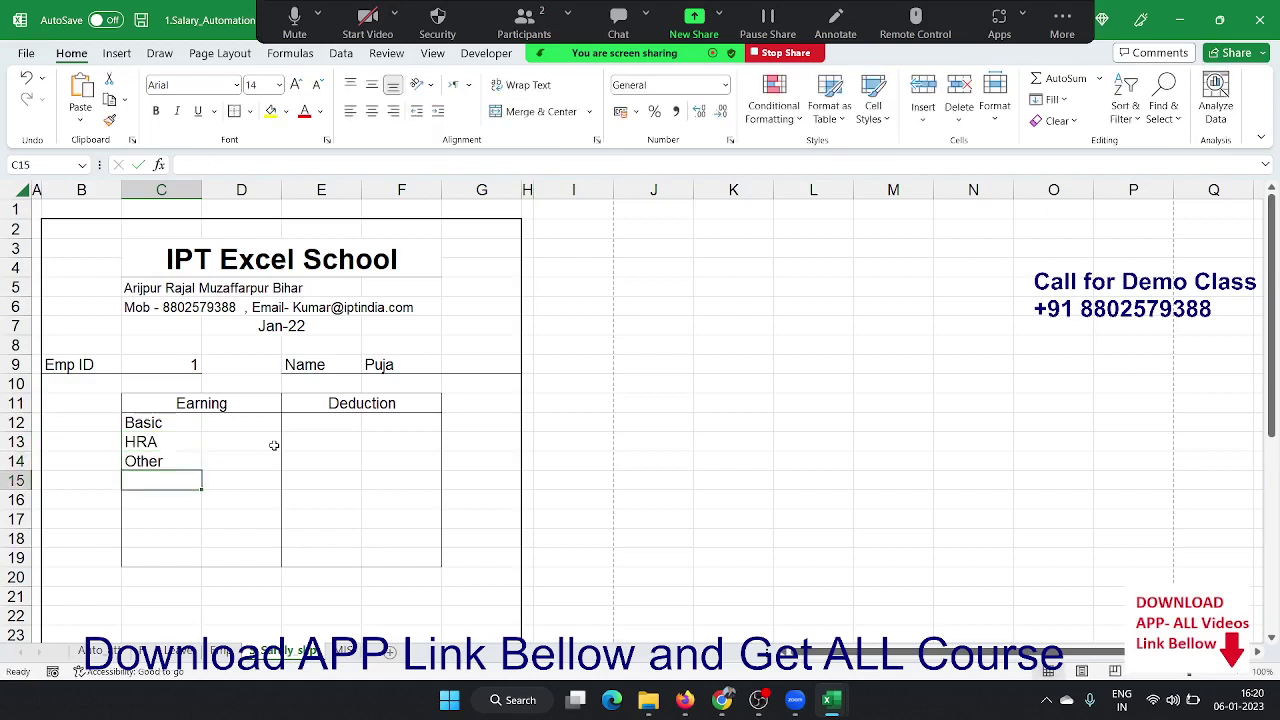
# - Move the cursor to cell D12 beside Basic
pyautogui.press('Up')
pyautogui.press('Up')
pyautogui.press('Up')
pyautogui.press('Up')
pyautogui.press('Up')
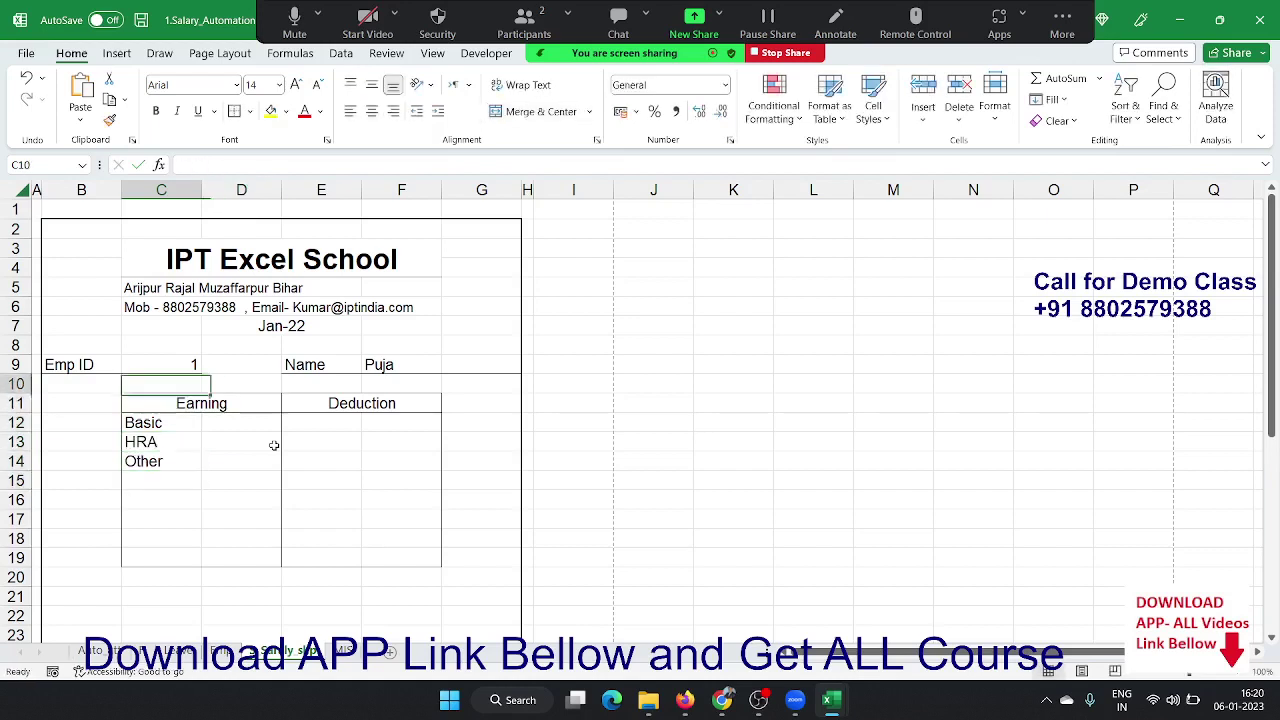
pyautogui.press('Left')
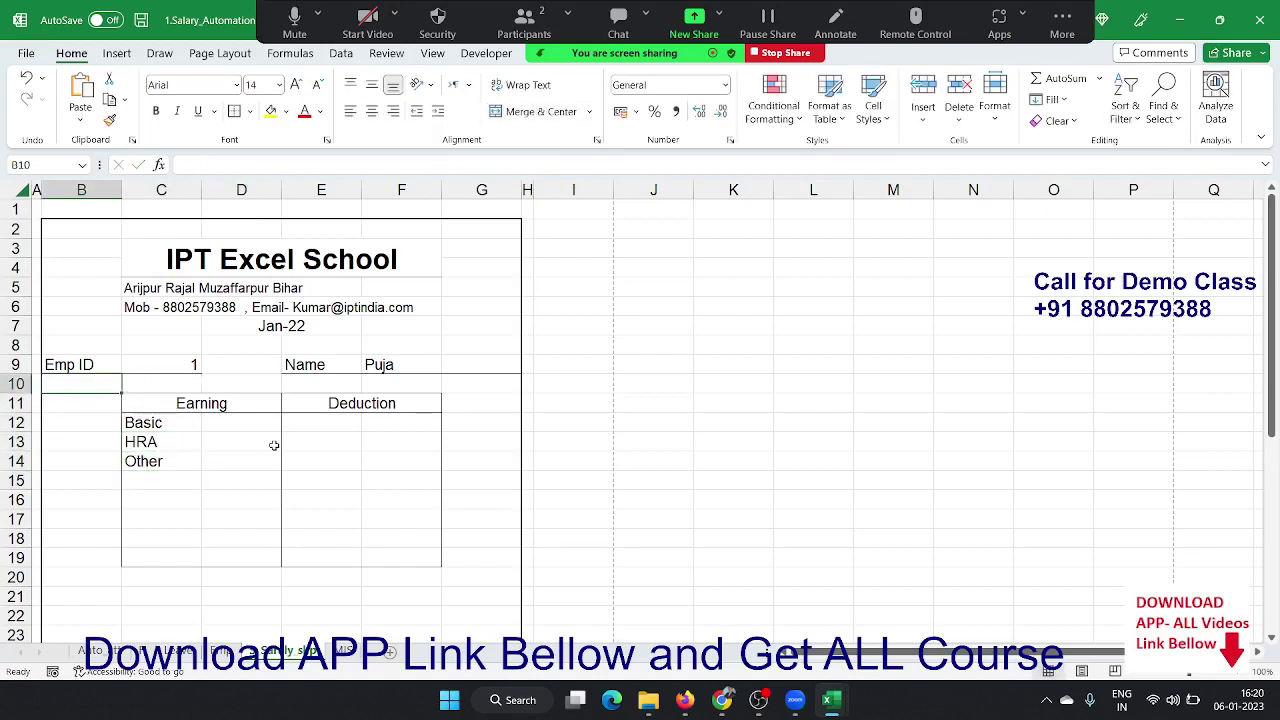
pyautogui.press('Right')
pyautogui.press('Right')
pyautogui.press('Down')
pyautogui.press('Down')
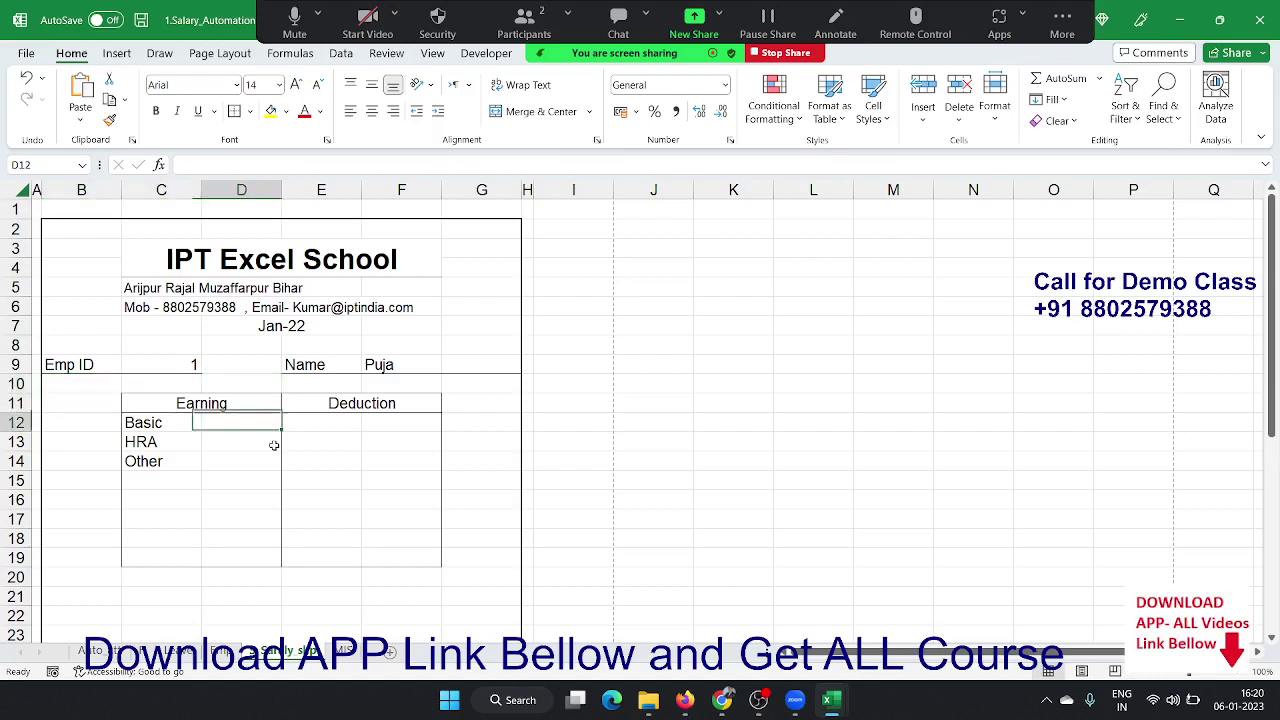
pyautogui.press('Down')
pyautogui.press('Down')
pyautogui.press('Down')
pyautogui.press('Left')
pyautogui.press('Left')
pyautogui.press('Right')
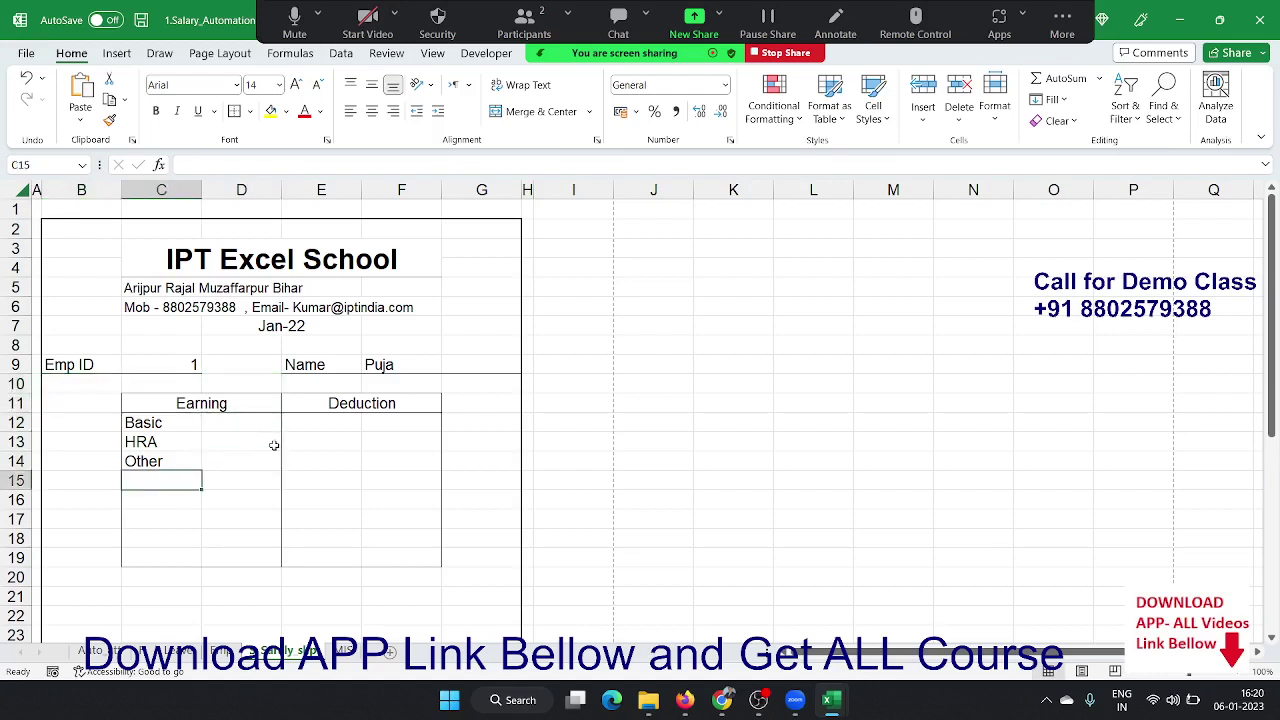
pyautogui.press('Up')
pyautogui.press('Up')
pyautogui.press('Right')
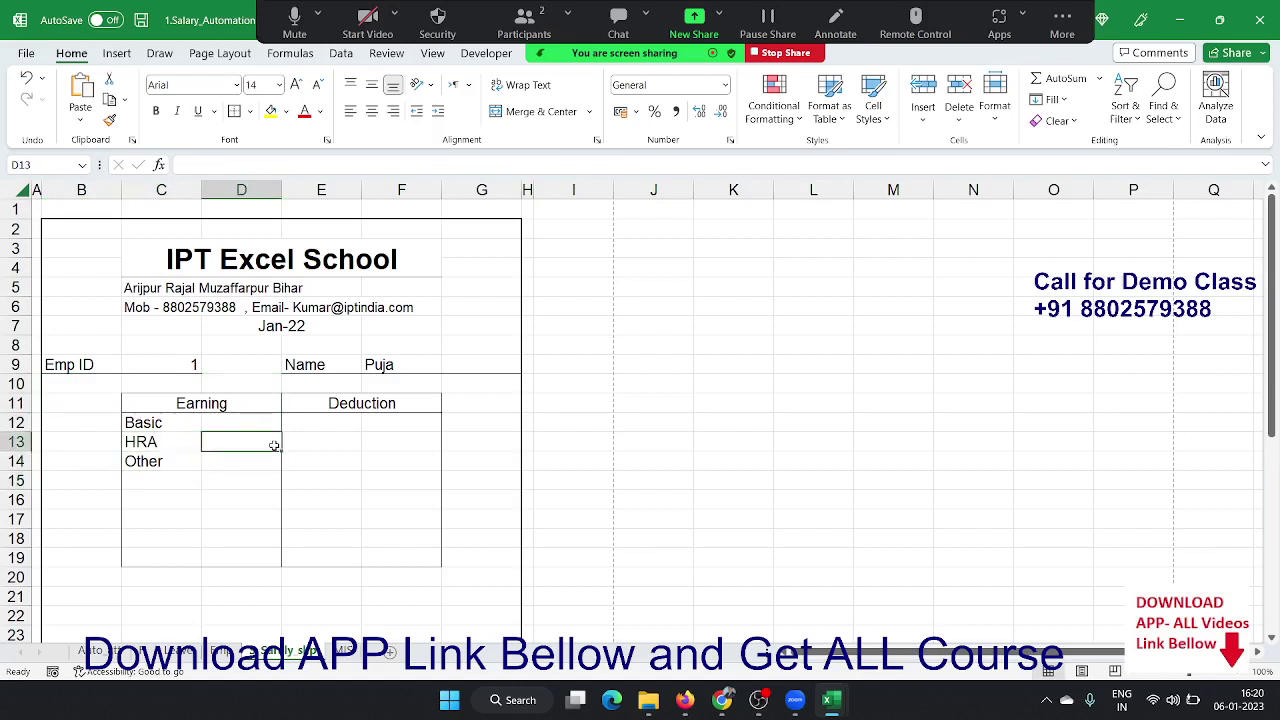
pyautogui.press('Right')
pyautogui.press('Up')
pyautogui.press('Left')
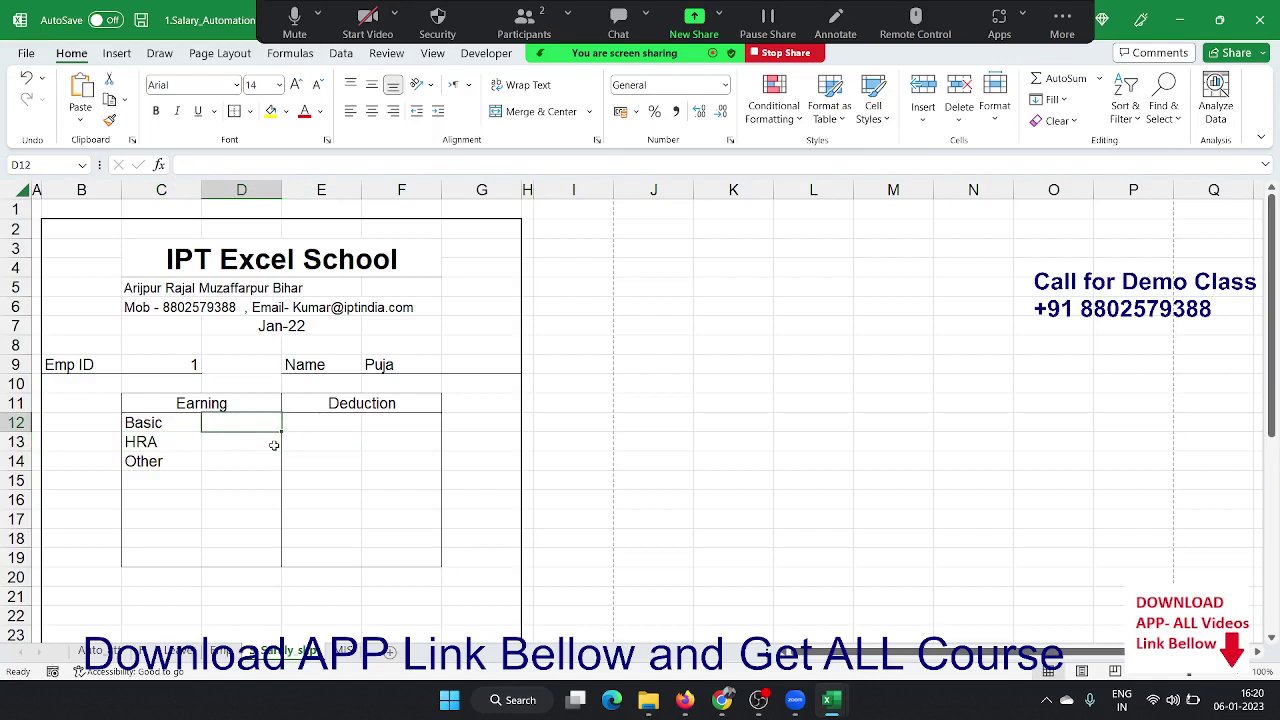
pyautogui.write('=')
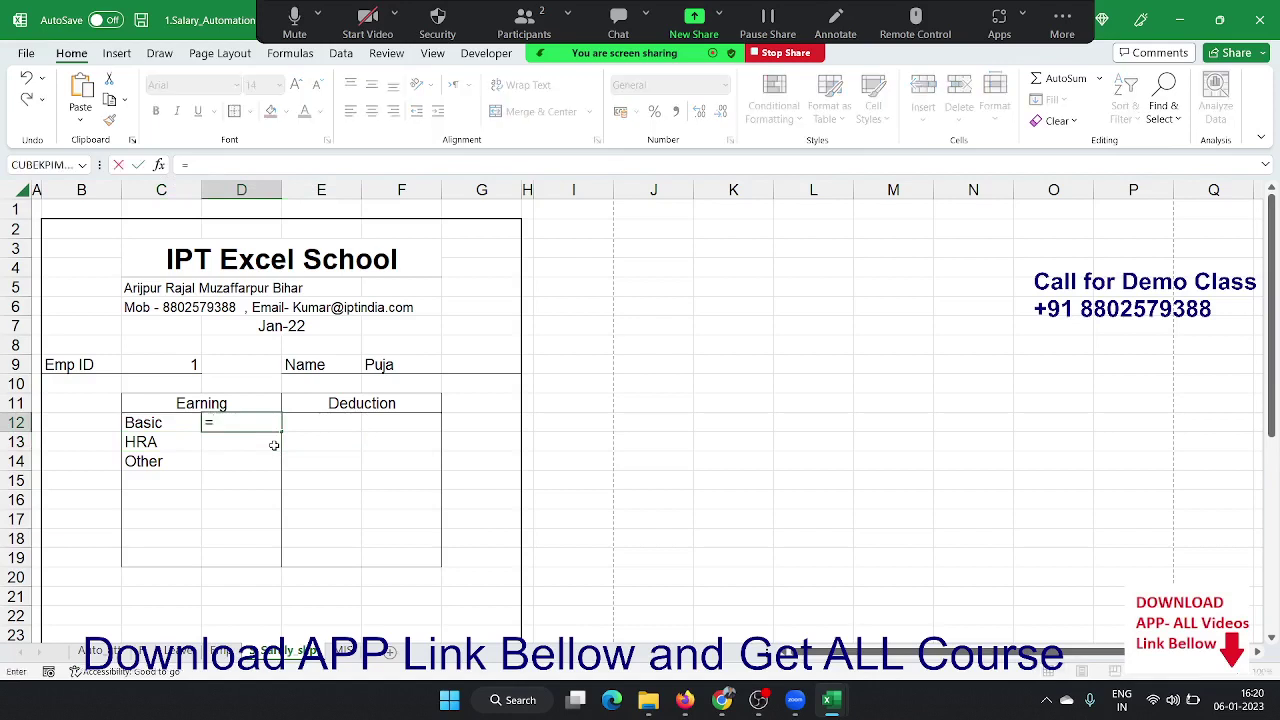
pyautogui.write('vl')
pyautogui.press('Tab')
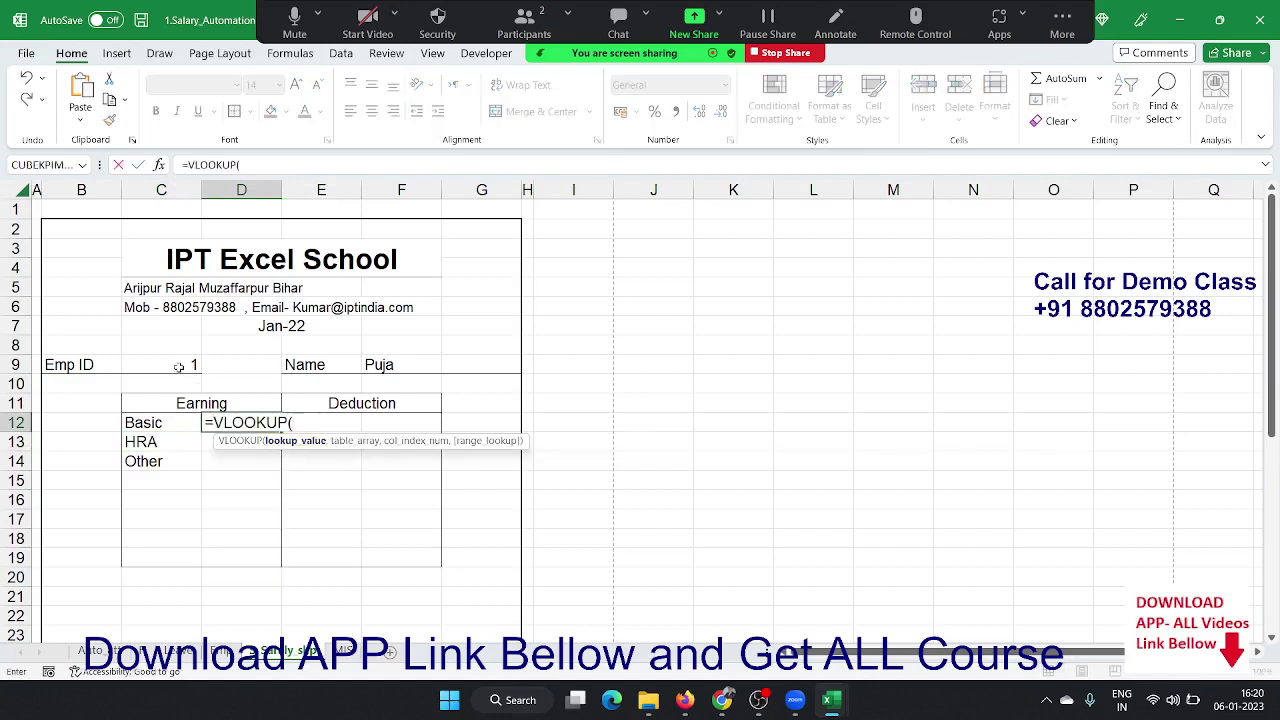
pyautogui.click(179, 365)
pyautogui.write(',')
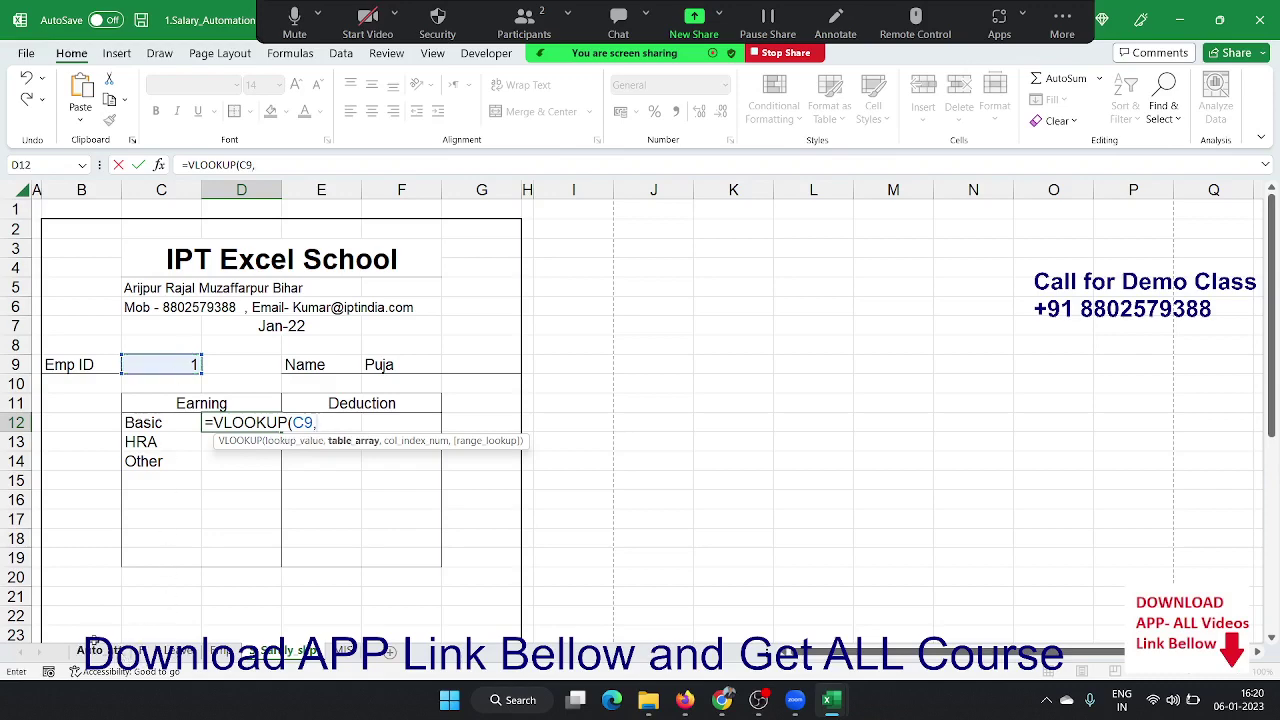
pyautogui.click(220, 651)
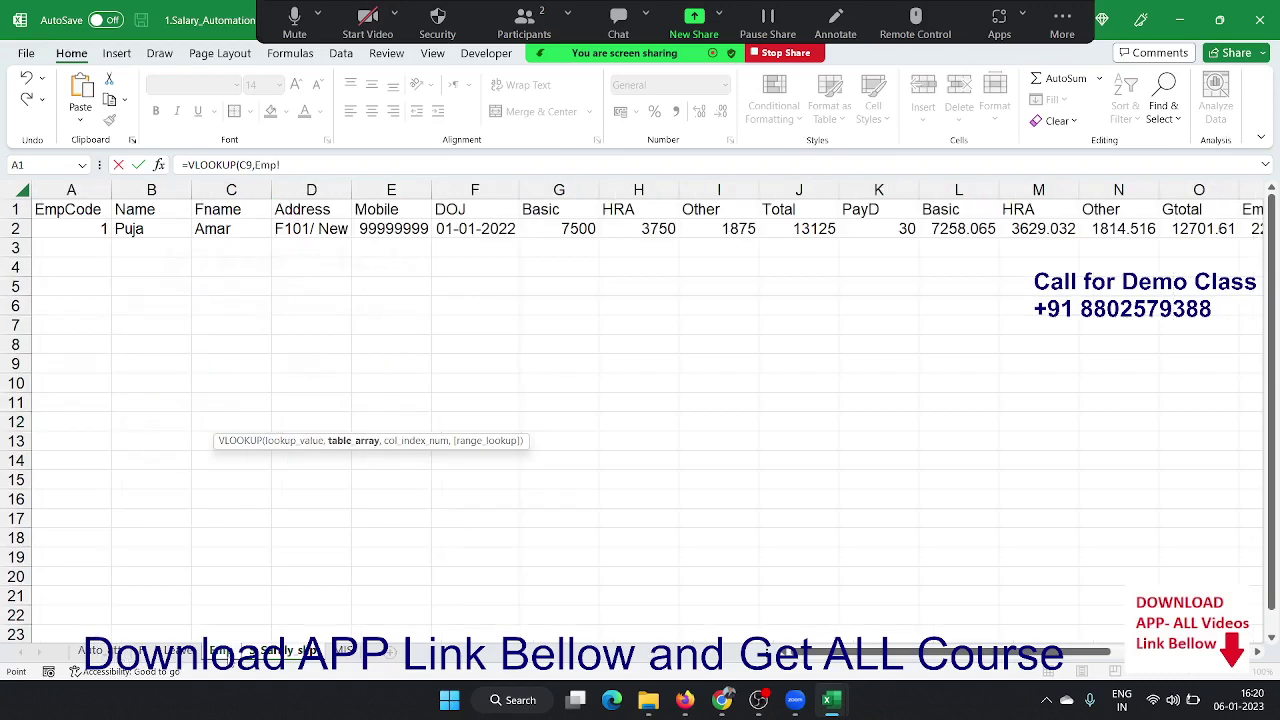
pyautogui.moveTo(70, 192); pyautogui.dragTo(568, 213)
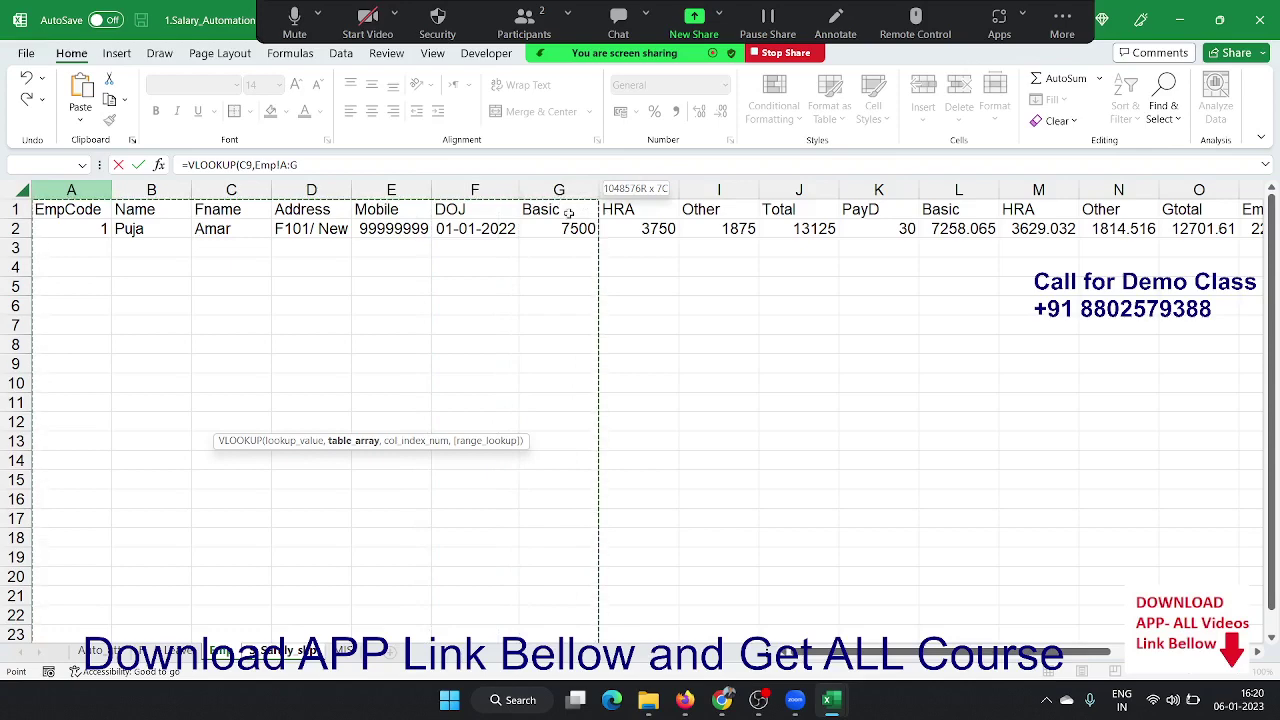
pyautogui.moveTo(568, 213); pyautogui.dragTo(485, 243)
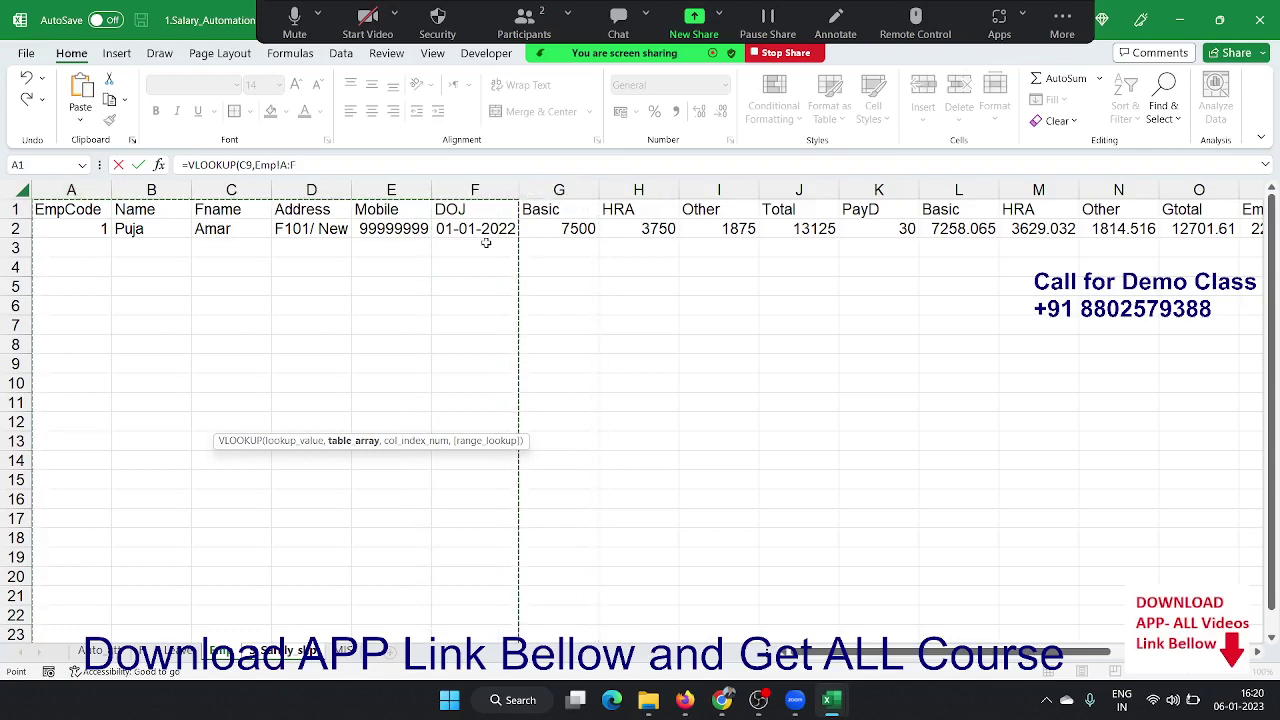
pyautogui.press('Escape')
pyautogui.click(228, 457)
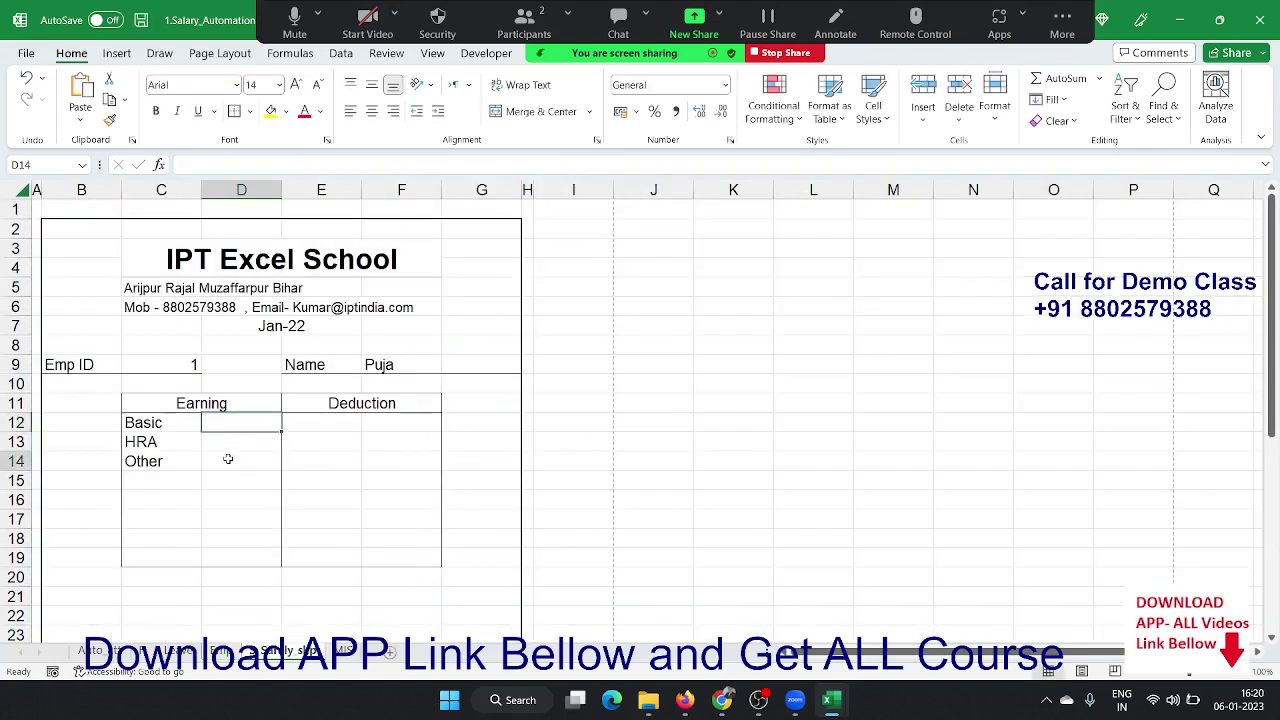
# - Merge and centre the Earning heading across B11:D11
pyautogui.click(104, 417)
pyautogui.click(264, 410)
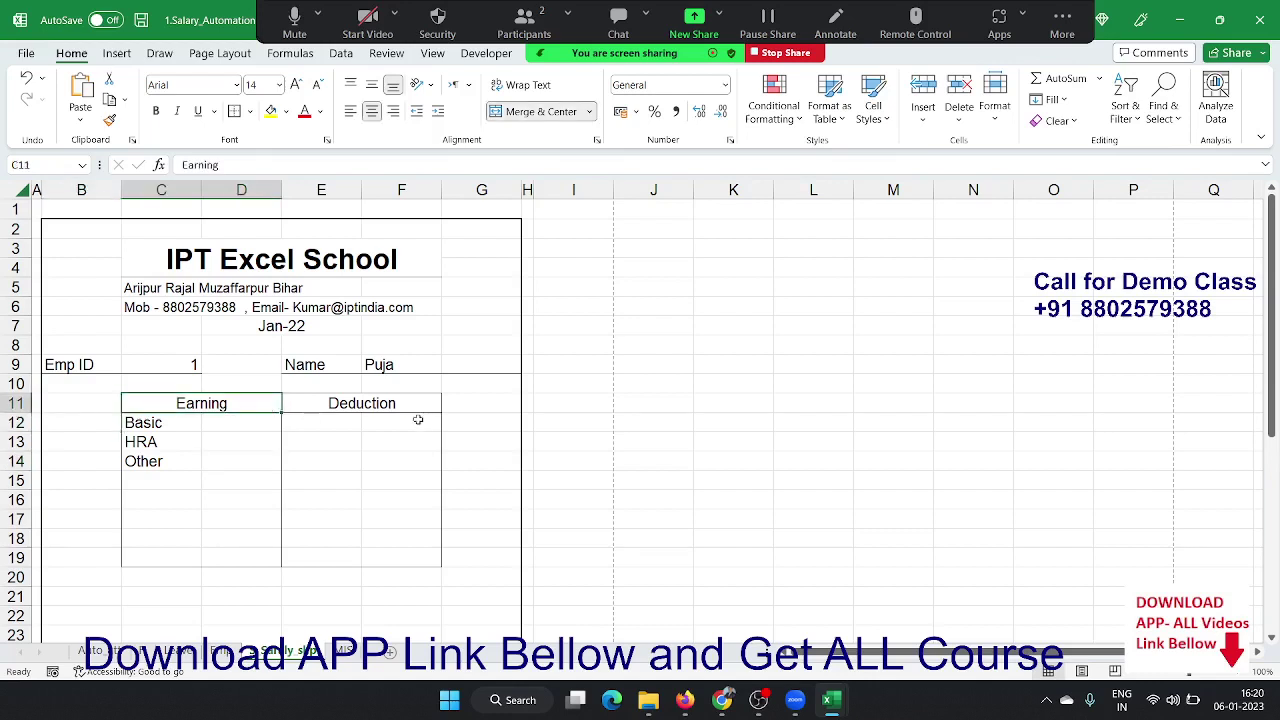
pyautogui.click(418, 420)
pyautogui.moveTo(182, 410); pyautogui.dragTo(176, 403)
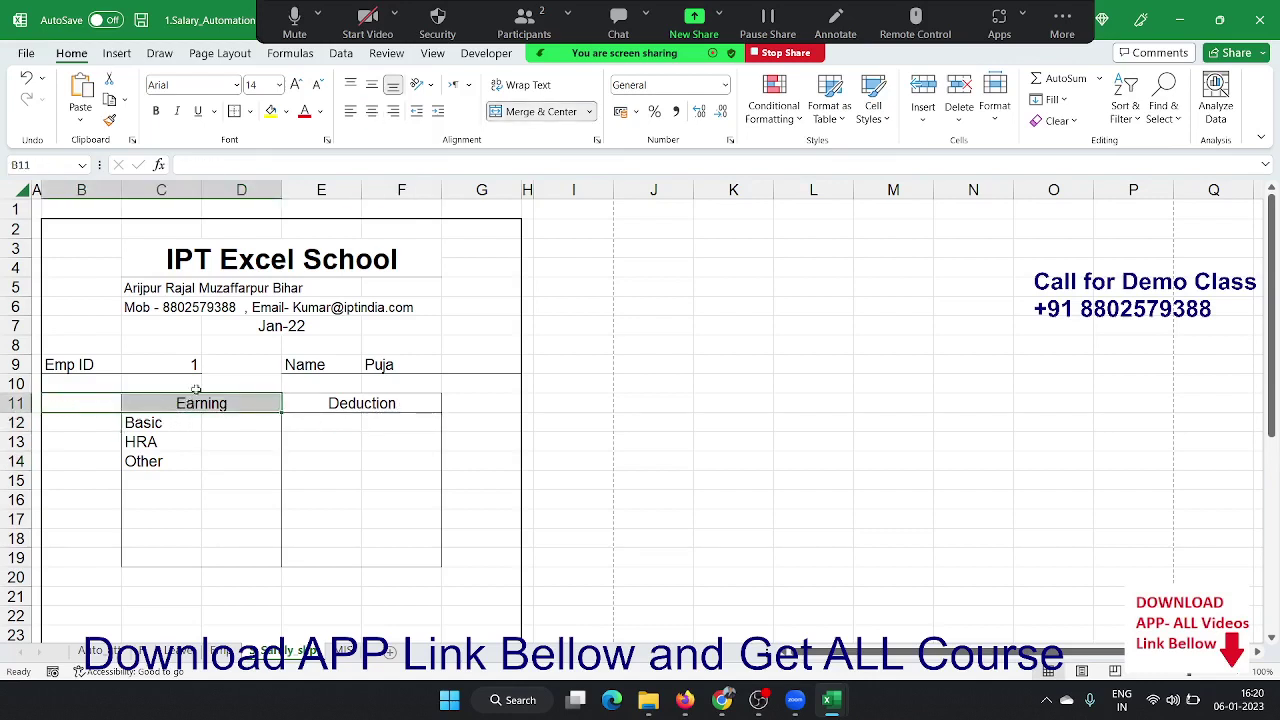
pyautogui.click(567, 112)
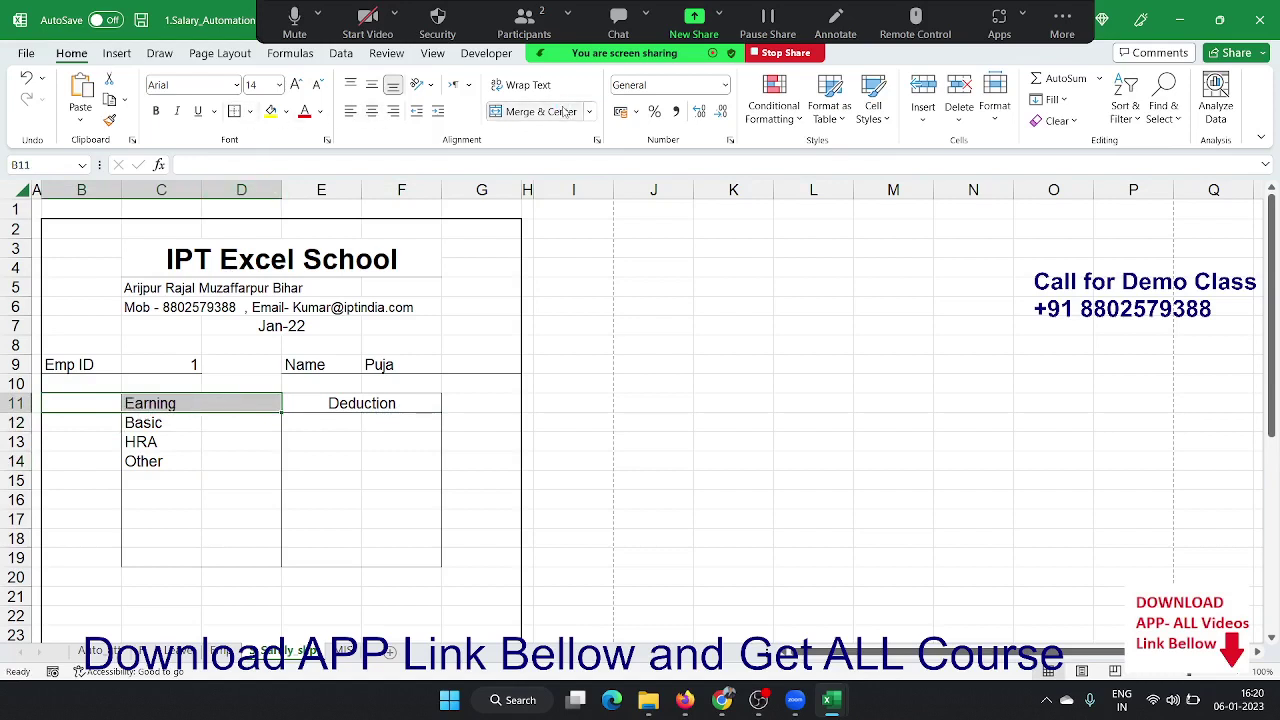
# - Drag the Basic, HRA and Other labels into column B, one row lower
pyautogui.moveTo(140, 423)
pyautogui.mouseDown()
pyautogui.moveTo(150, 461)
pyautogui.moveTo(73, 476)
pyautogui.mouseUp()
pyautogui.click(175, 481)
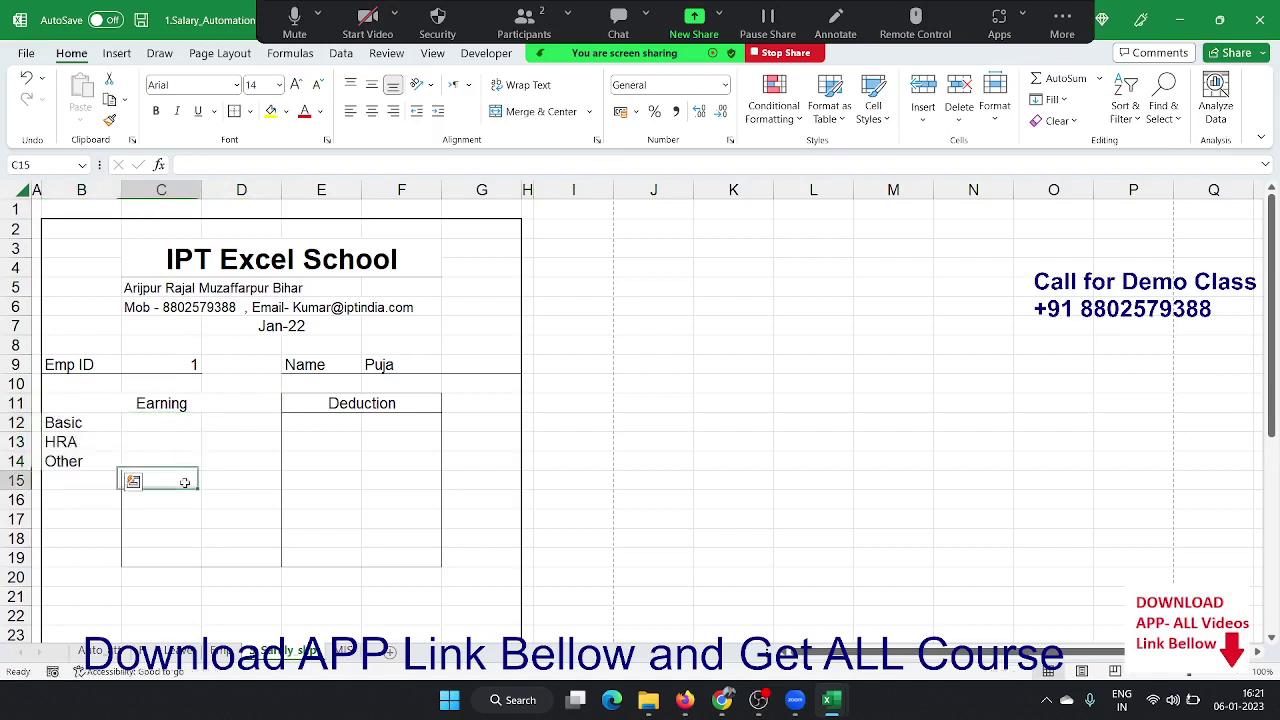
pyautogui.click(80, 425)
pyautogui.click(135, 406)
pyautogui.click(81, 428)
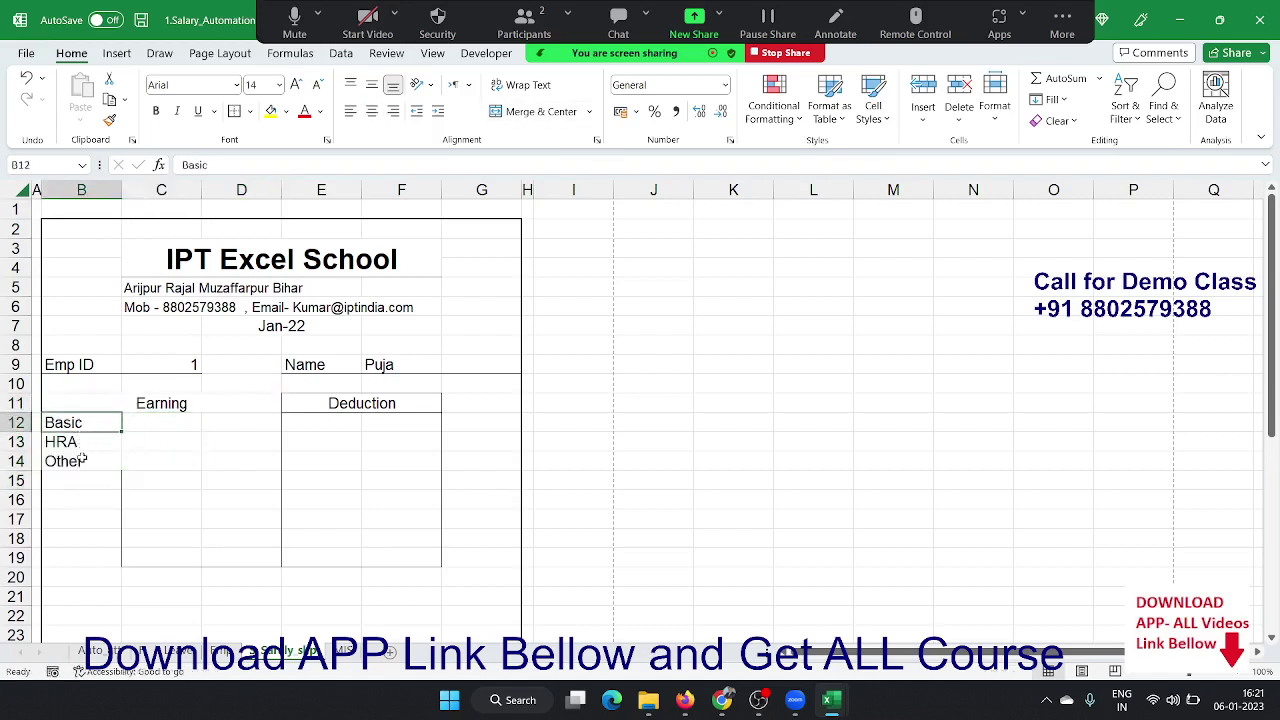
pyautogui.click(82, 460)
pyautogui.moveTo(87, 431); pyautogui.dragTo(87, 490)
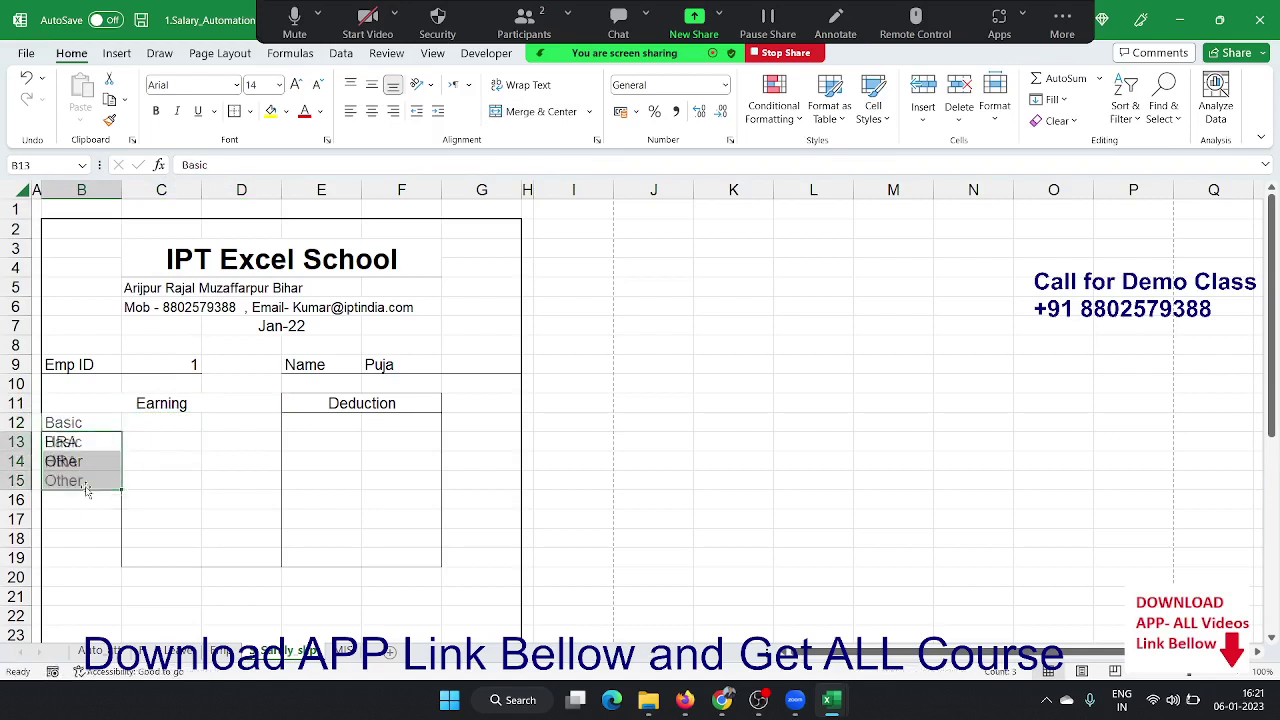
pyautogui.click(181, 443)
# - Insert two blank rows at row 10, below the Emp ID and Name row
pyautogui.click(166, 424)
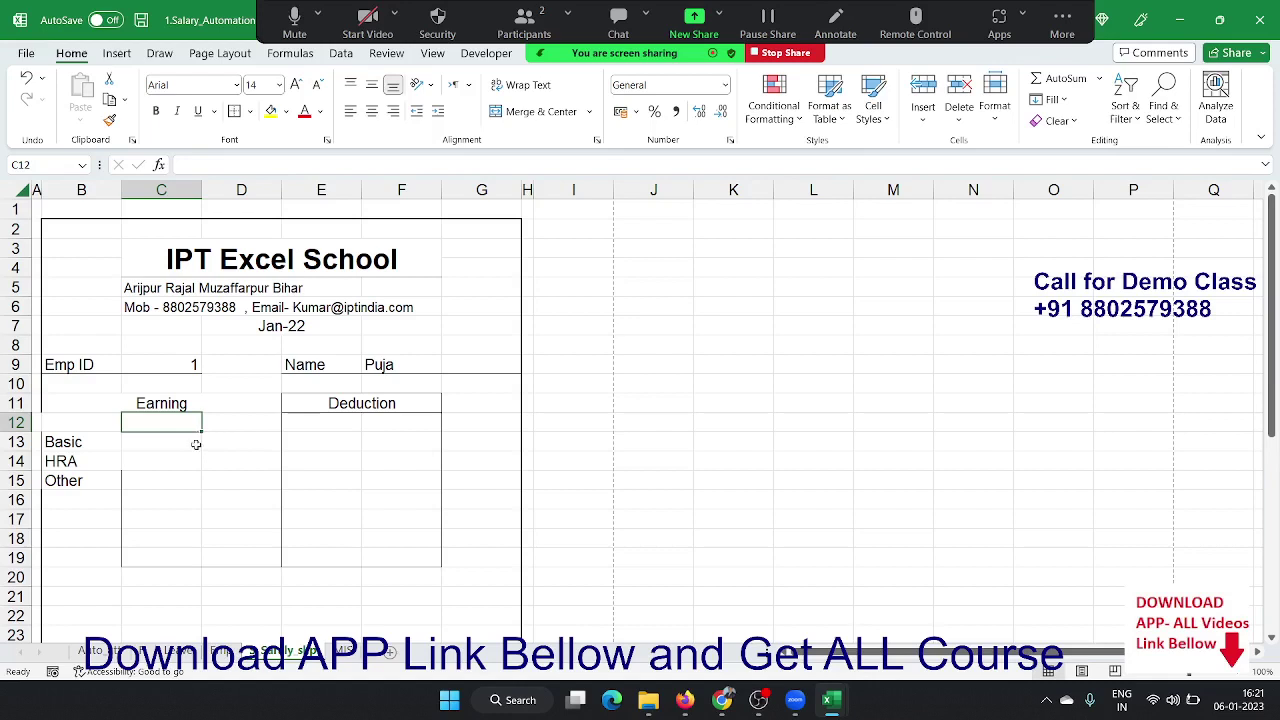
pyautogui.click(237, 430)
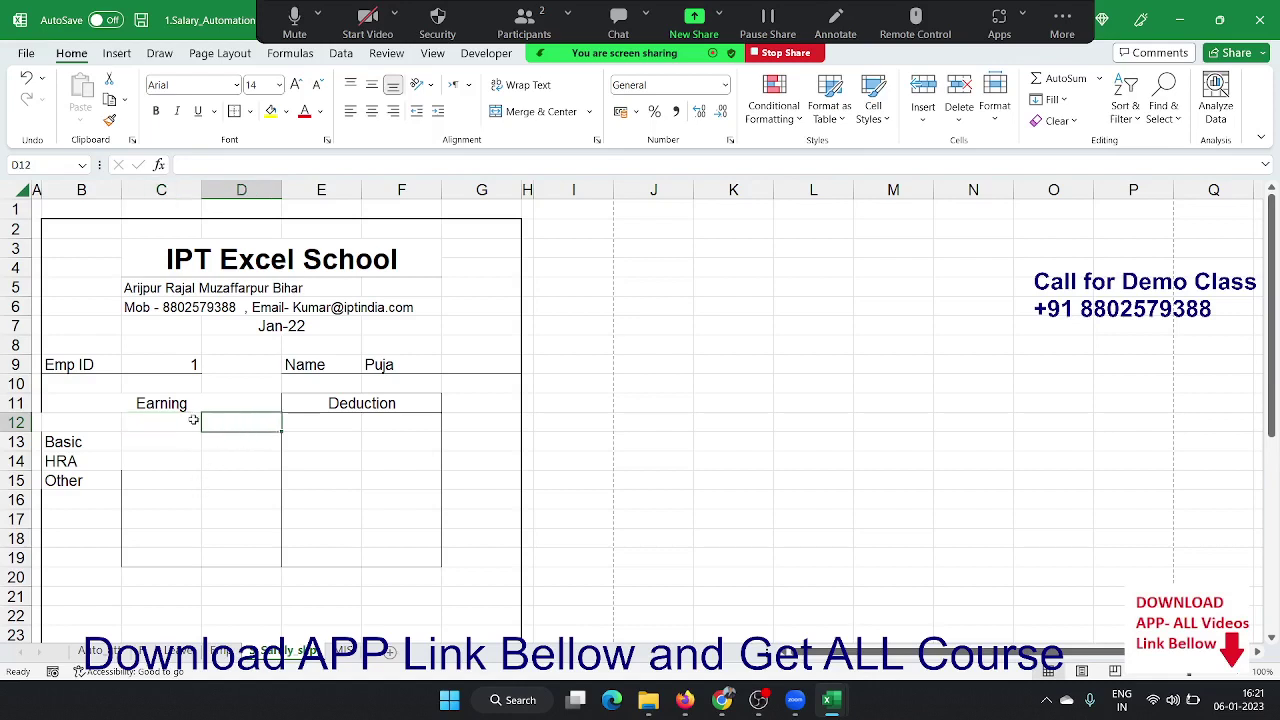
pyautogui.click(192, 421)
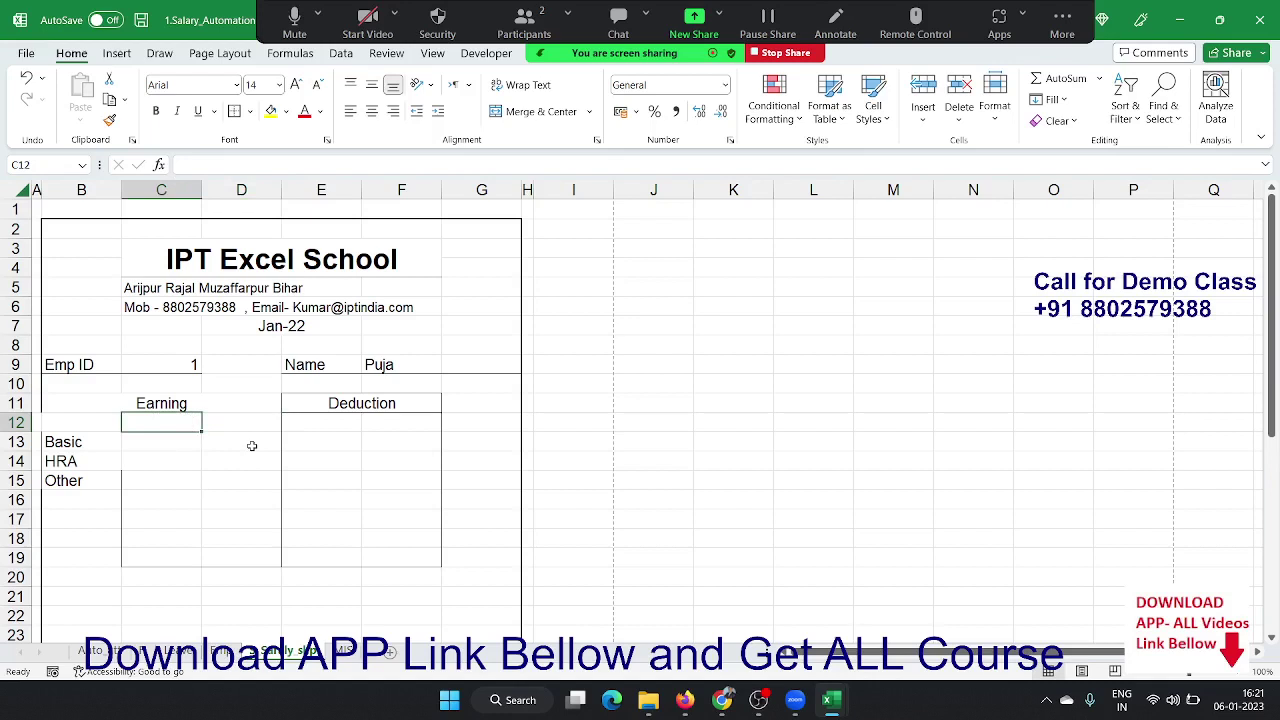
pyautogui.press('Right')
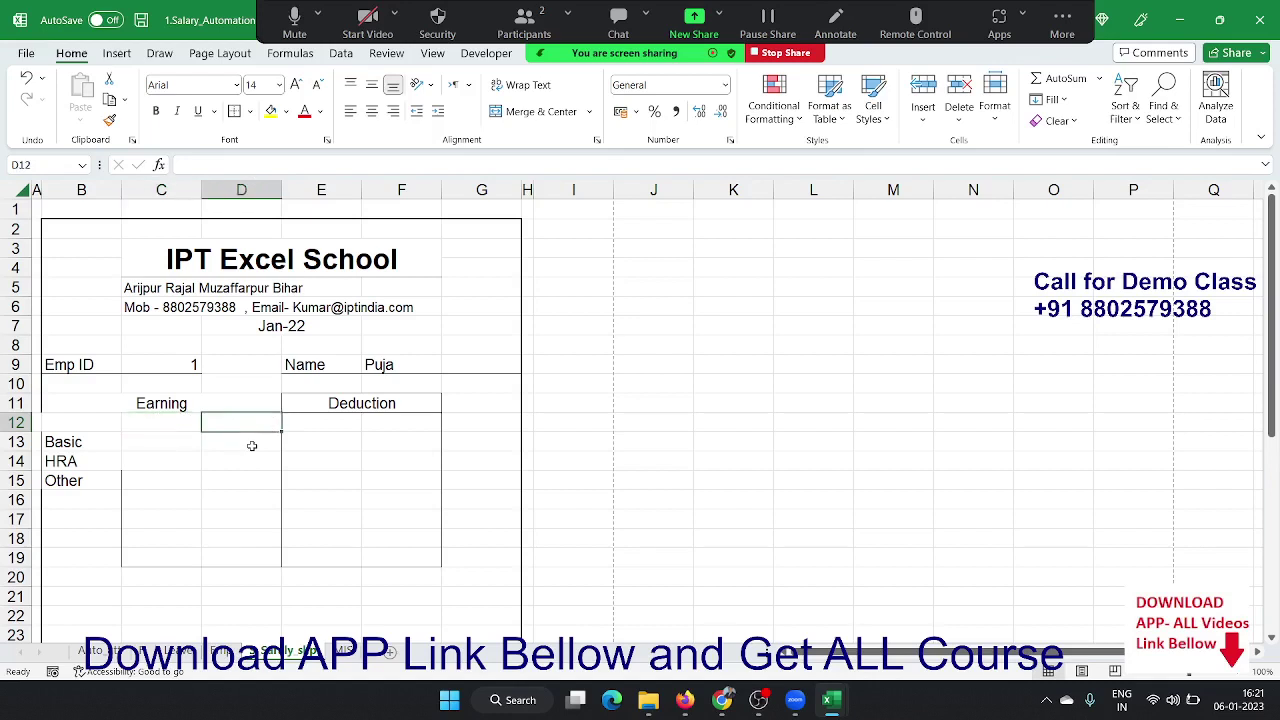
pyautogui.press('Up')
pyautogui.press('Up')
pyautogui.press('Up')
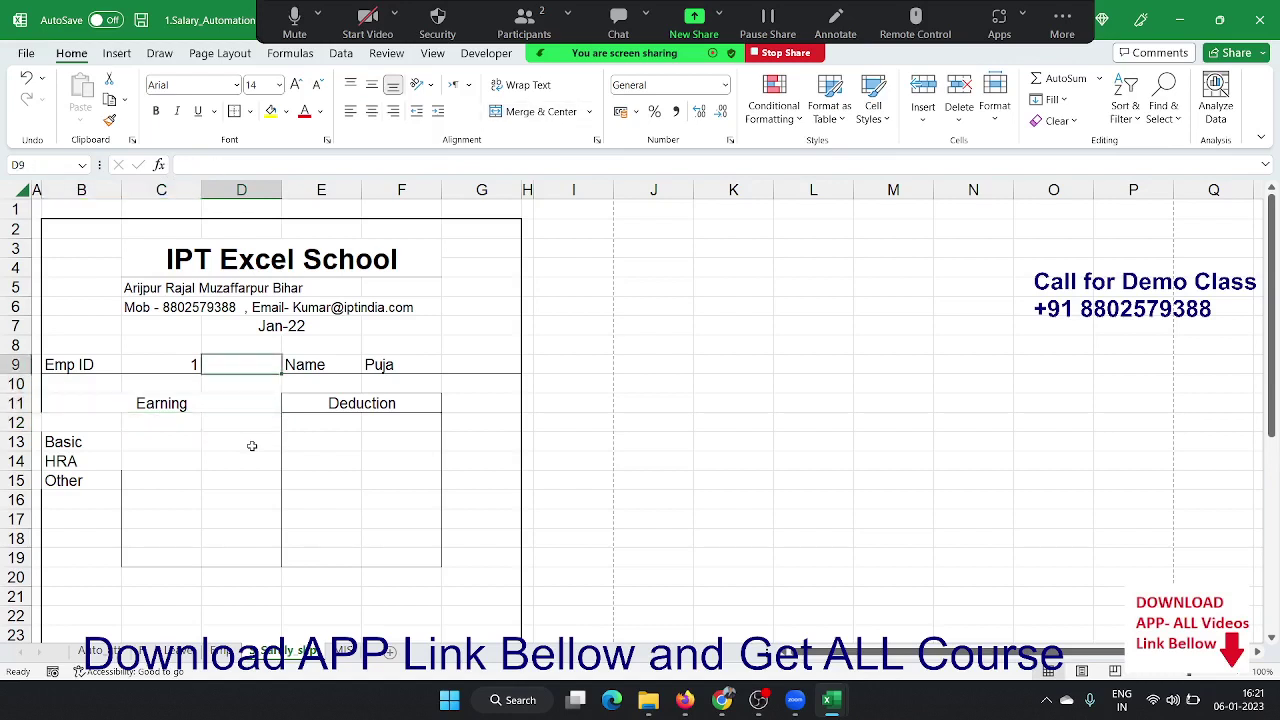
pyautogui.press('Up')
pyautogui.press('Down')
pyautogui.press('Right')
pyautogui.press('Right')
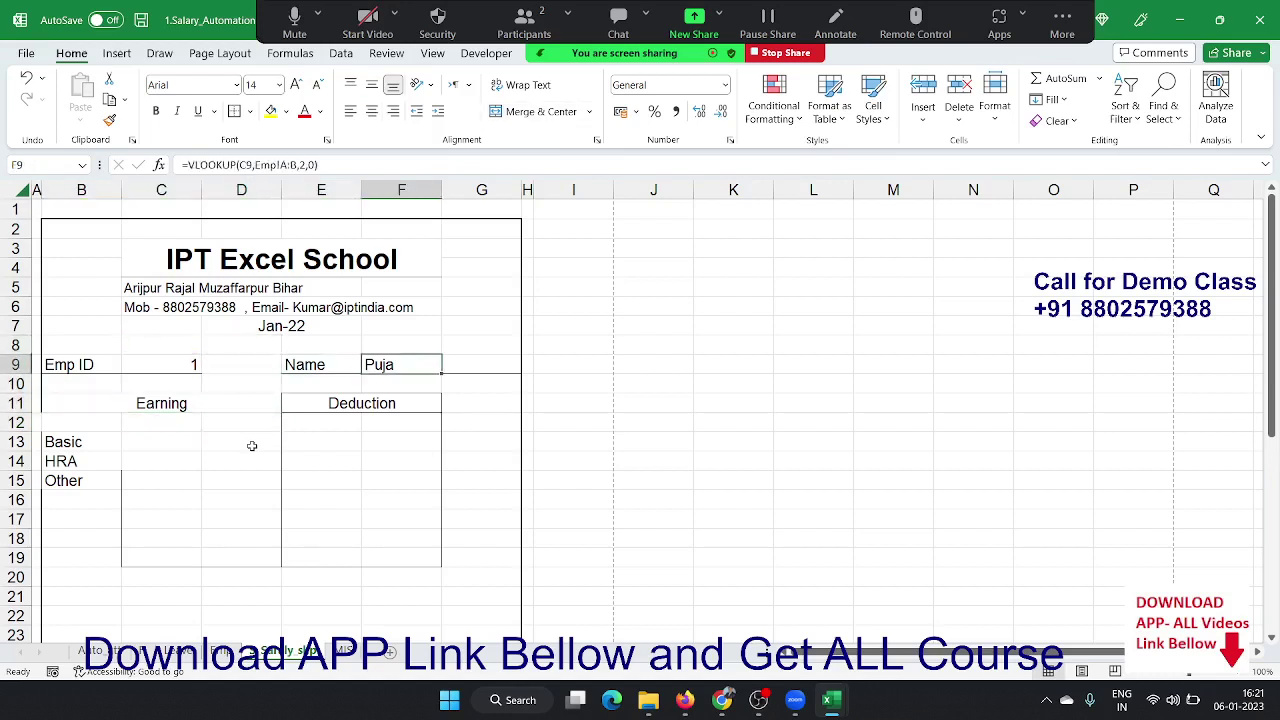
pyautogui.press('Down')
pyautogui.press('Up')
pyautogui.press('Down')
pyautogui.hotkey('shift', 'space')
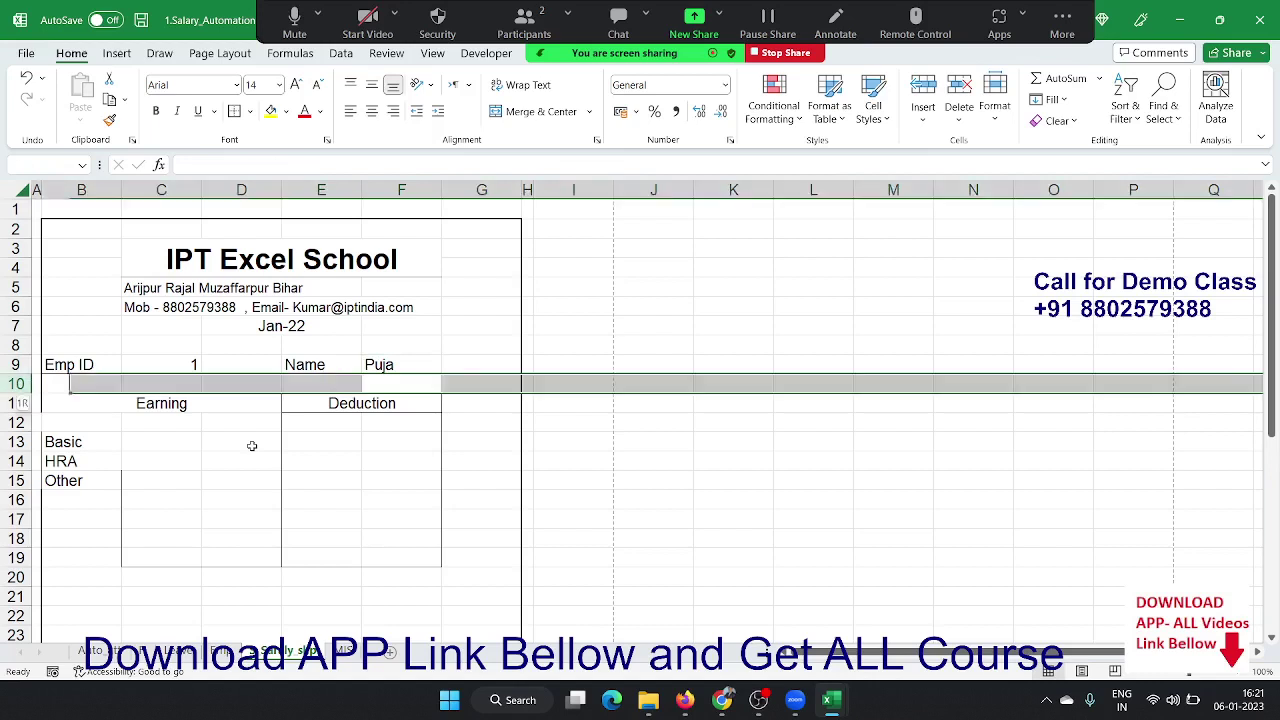
pyautogui.hotkey('ctrl', 'shift', '+')
pyautogui.hotkey('ctrl', 'shift', '+')
# - Enter the label Total in B11
pyautogui.press('Down')
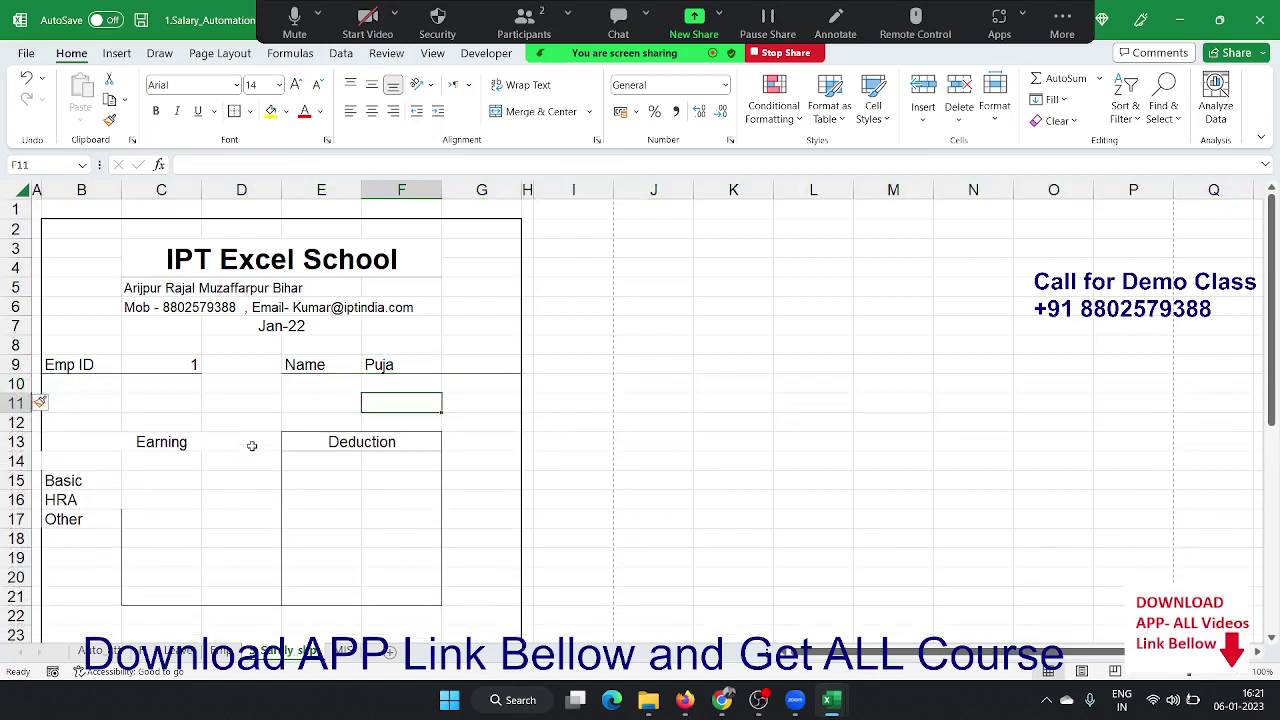
pyautogui.press('Left')
pyautogui.press('Left')
pyautogui.press('Left')
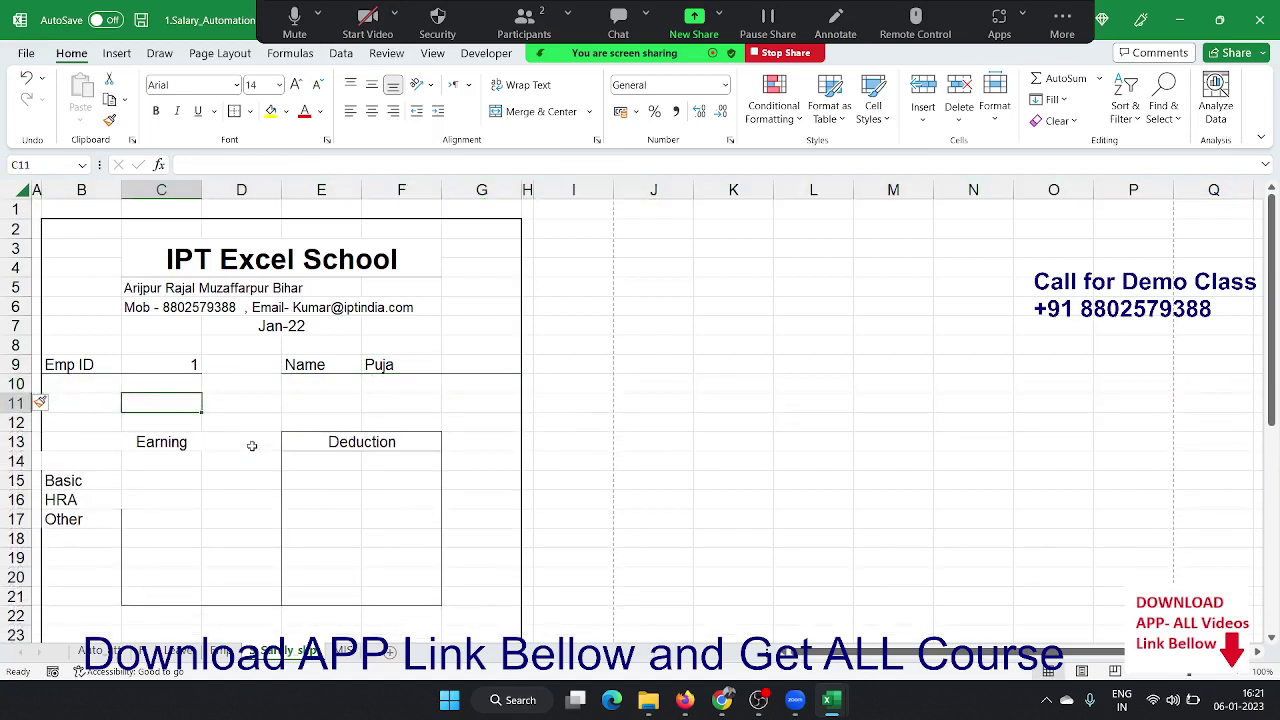
pyautogui.press('Left')
pyautogui.write('Total')
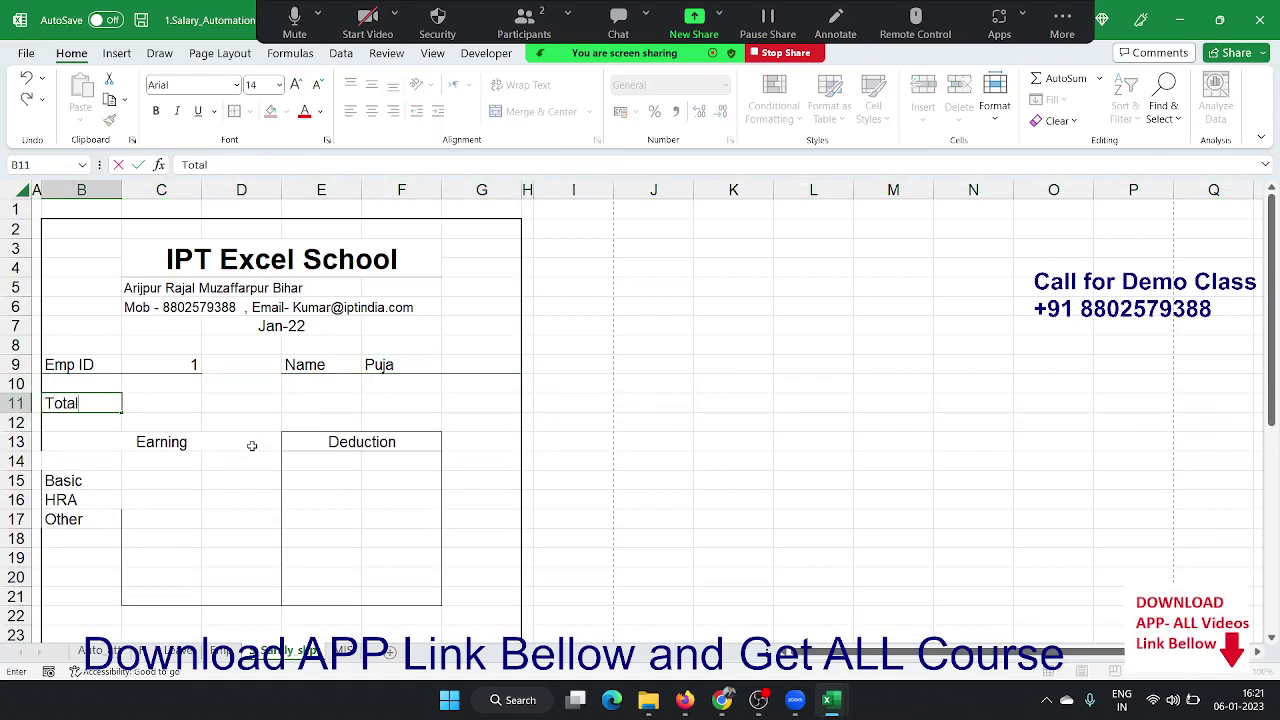
pyautogui.press('Tab')
# - Enter the headings P, L, W/O and Pay Days across C10:F10
pyautogui.press('Up')
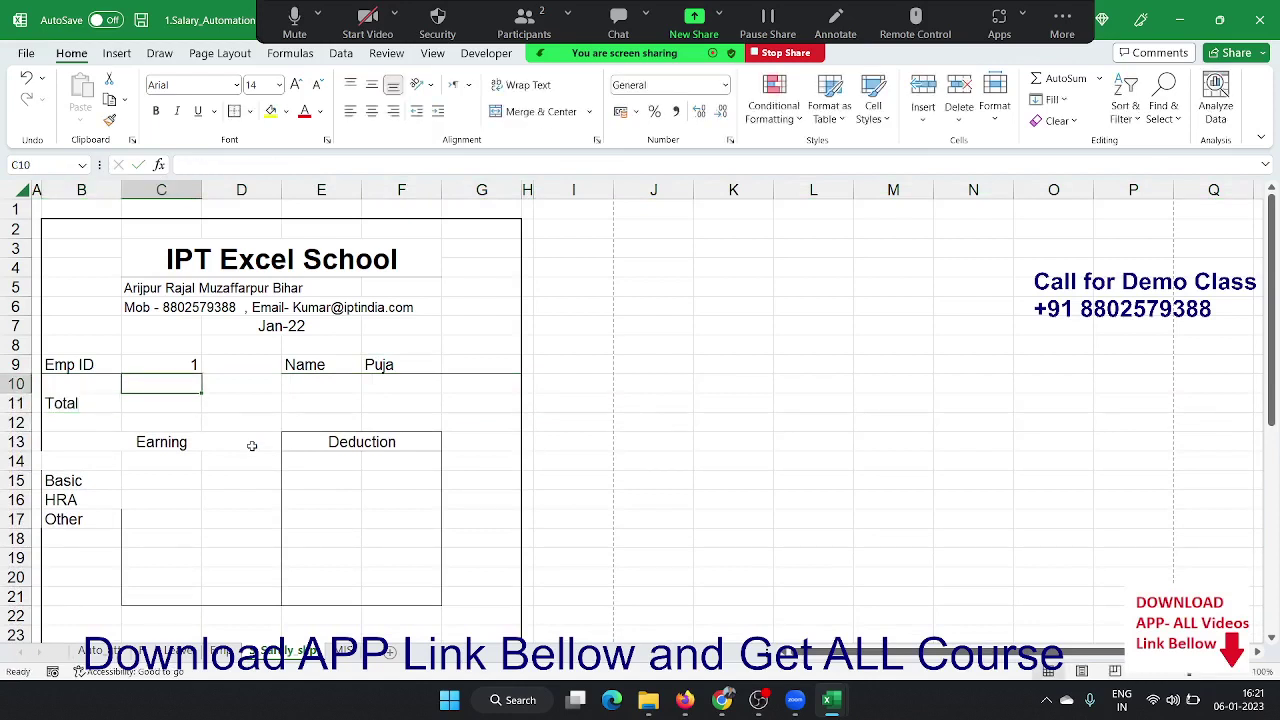
pyautogui.press('Down')
pyautogui.press('Up')
pyautogui.write('P')
pyautogui.press('Tab')
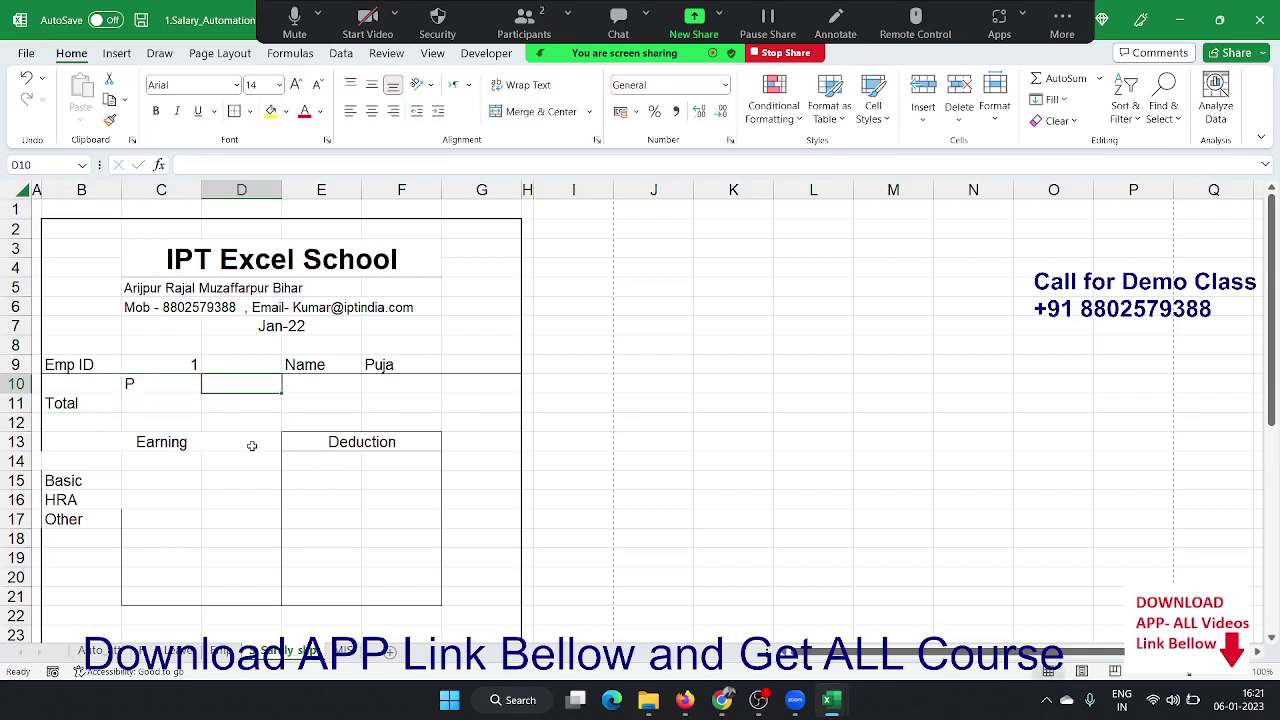
pyautogui.write('L')
pyautogui.press('Tab')
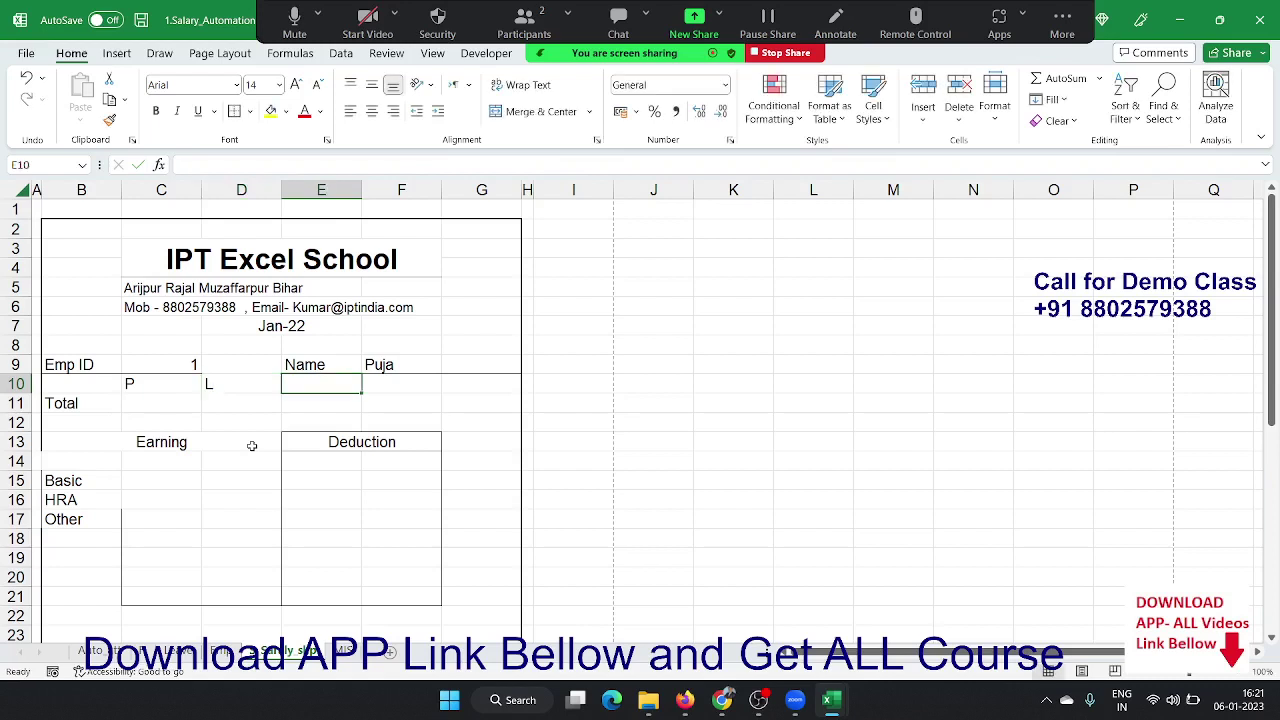
pyautogui.write('W/O')
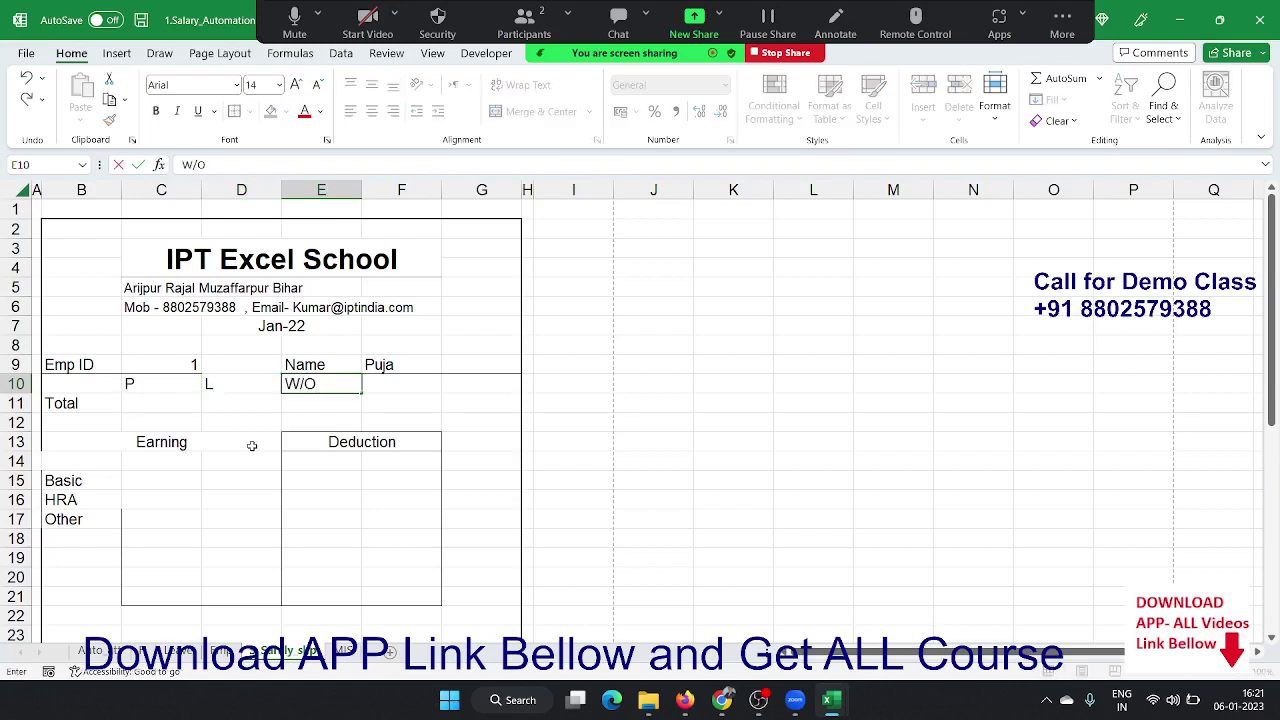
pyautogui.press('Tab')
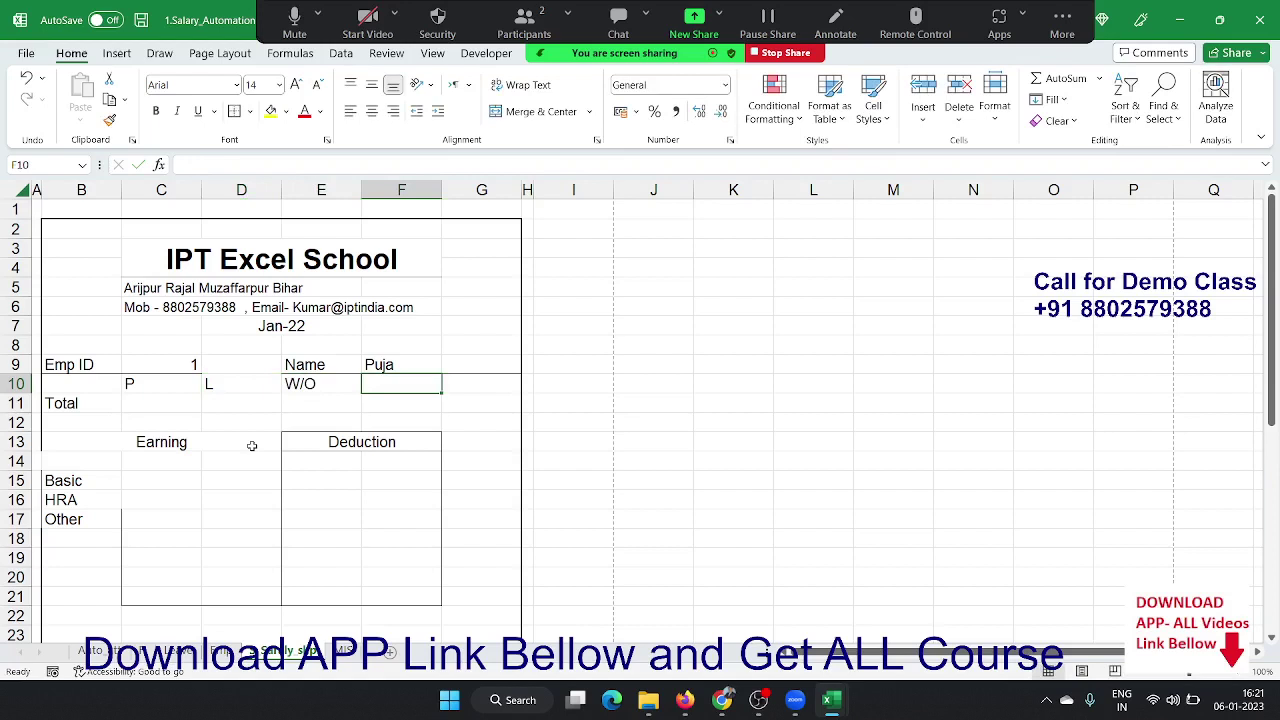
pyautogui.write('Pay')
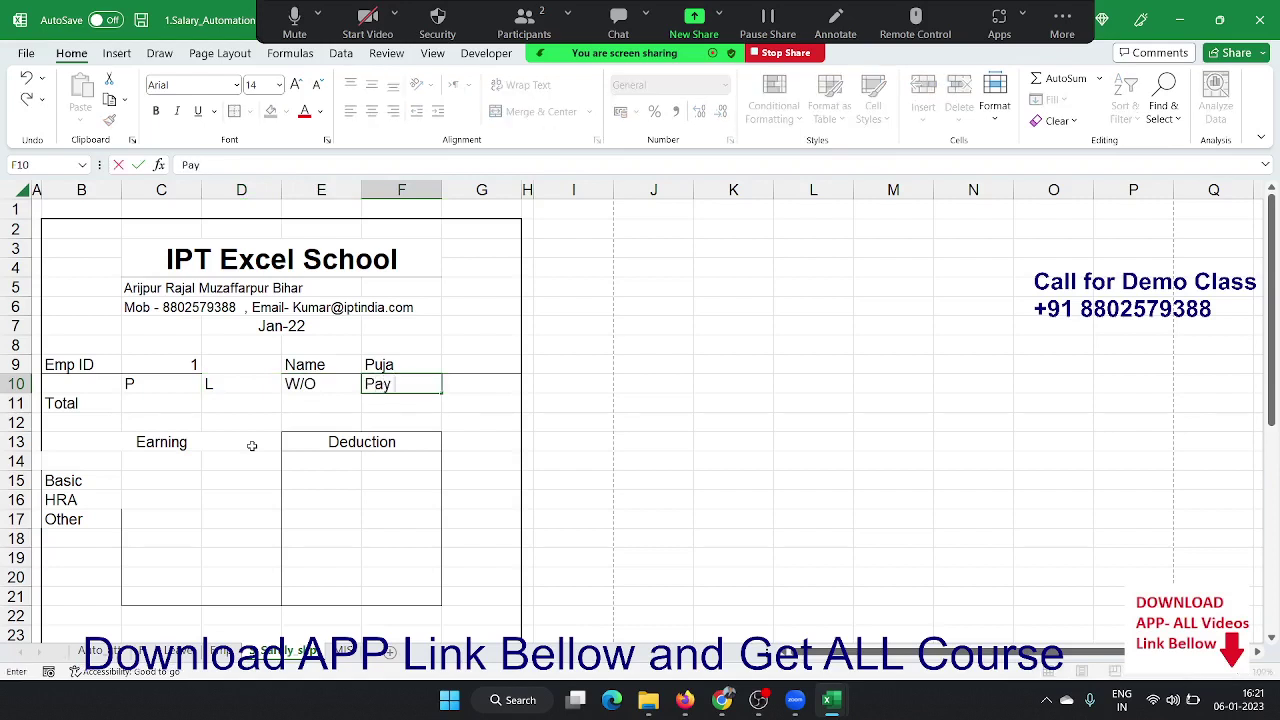
pyautogui.write('Day')
pyautogui.press('Return')
pyautogui.press('Left')
pyautogui.press('Left')
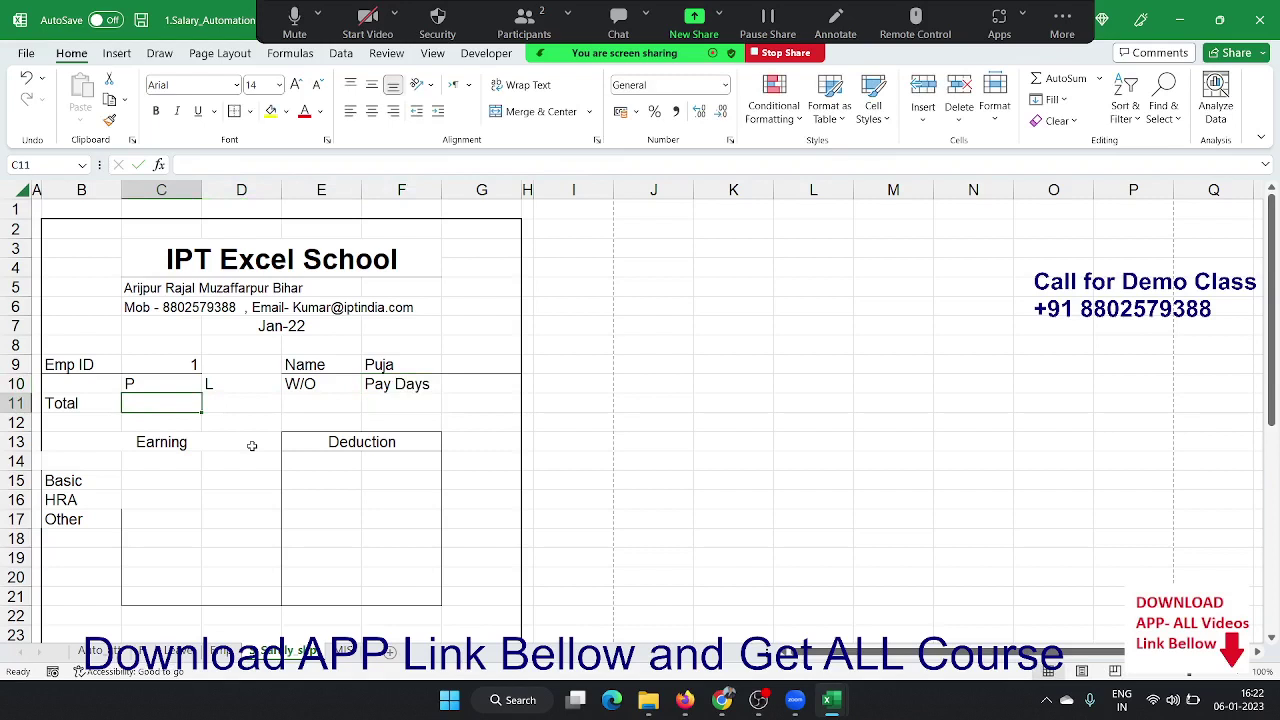
# - Enter =VLOOKUP(B11,Auto_att!A:AN,MATCH("P",Auto_att!6:6,0)) in C11
pyautogui.write('=vl')
pyautogui.press('Tab')
pyautogui.press('Left')
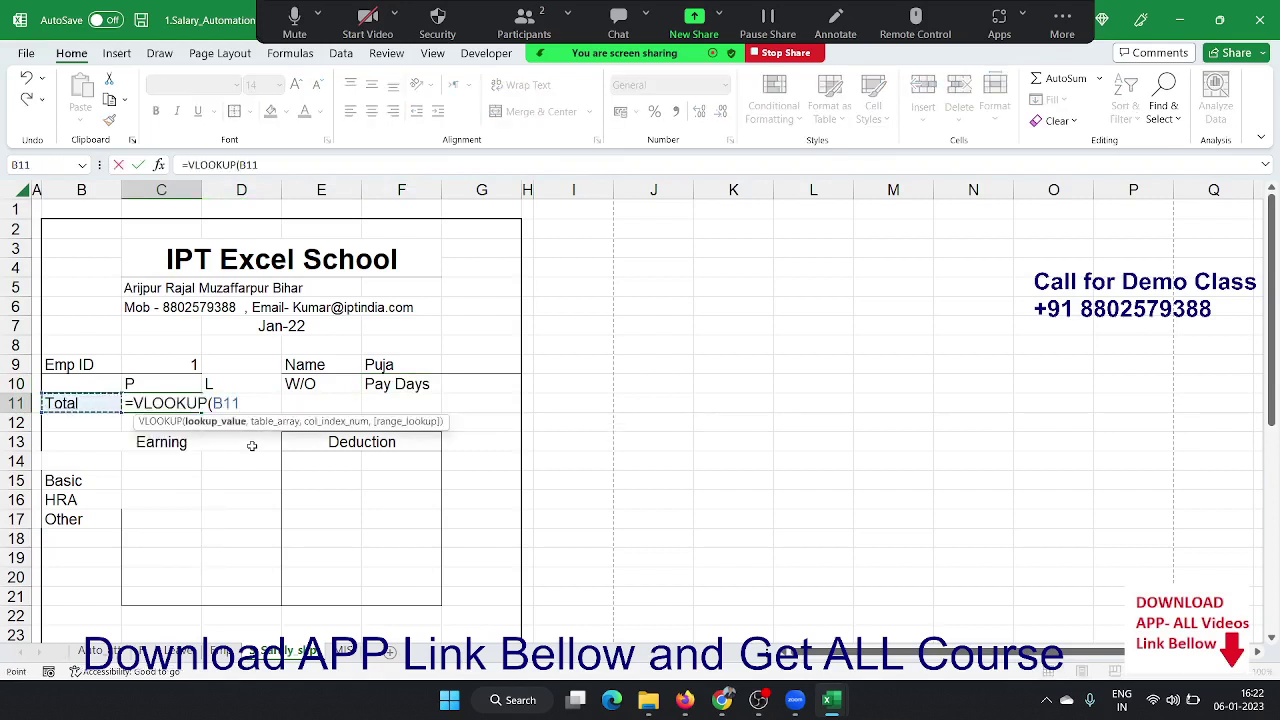
pyautogui.write(',')
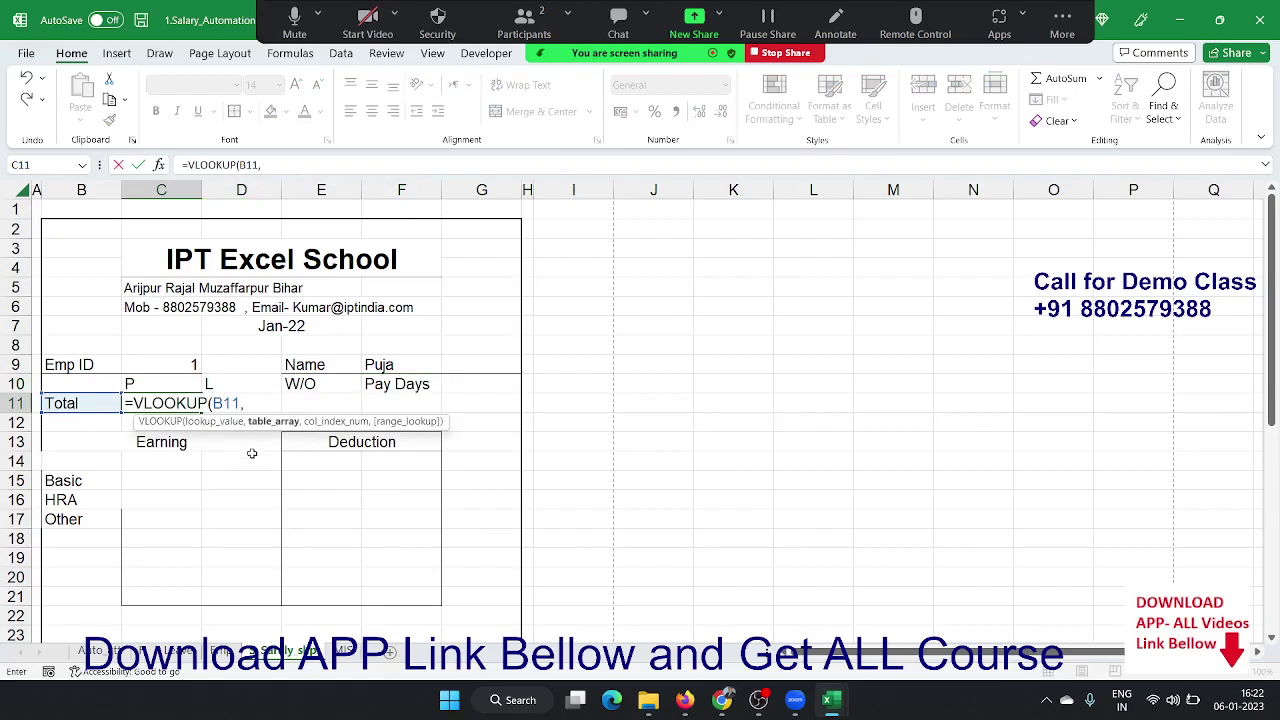
pyautogui.click(100, 652)
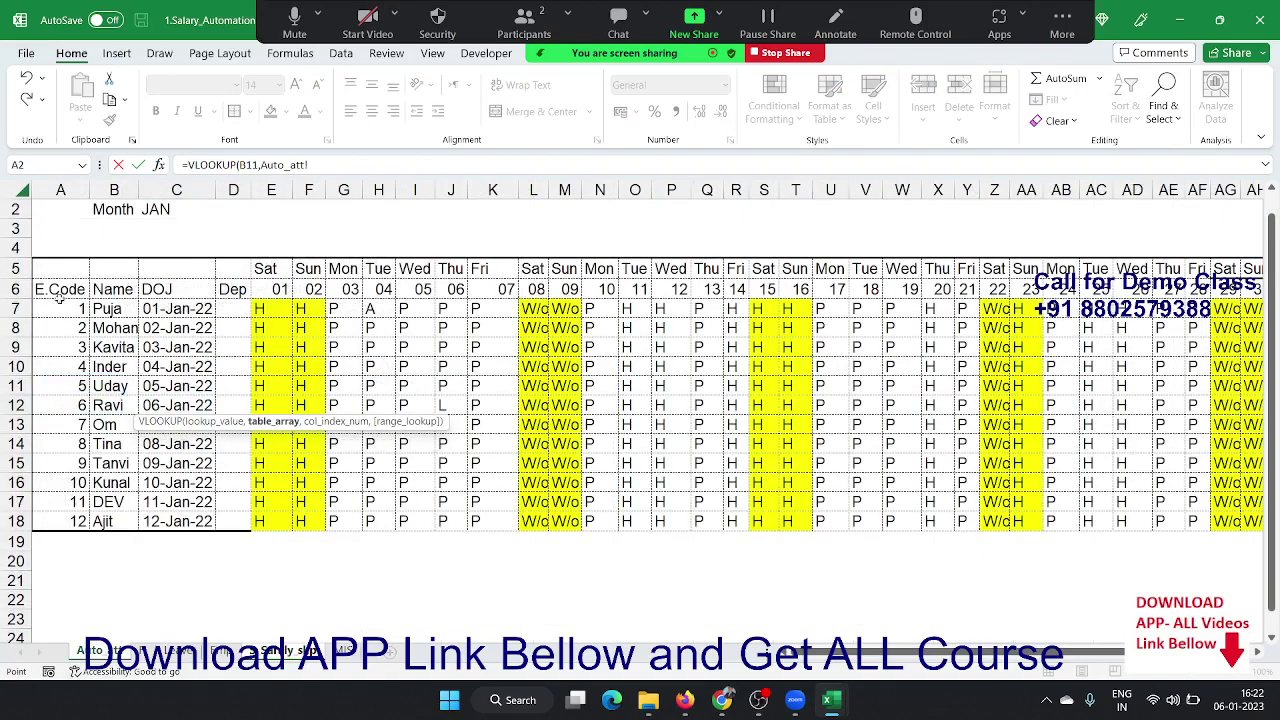
pyautogui.moveTo(60, 190); pyautogui.dragTo(1150, 244)
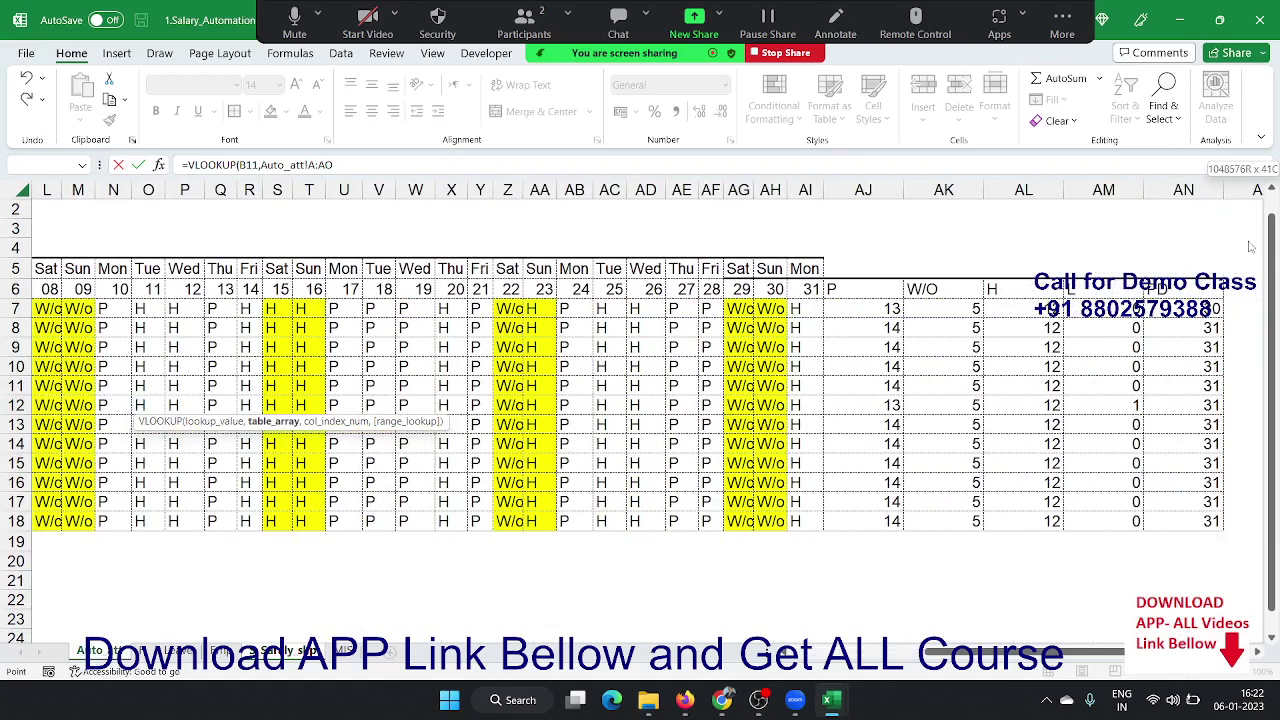
pyautogui.moveTo(1150, 244); pyautogui.dragTo(1169, 247)
pyautogui.write(',')
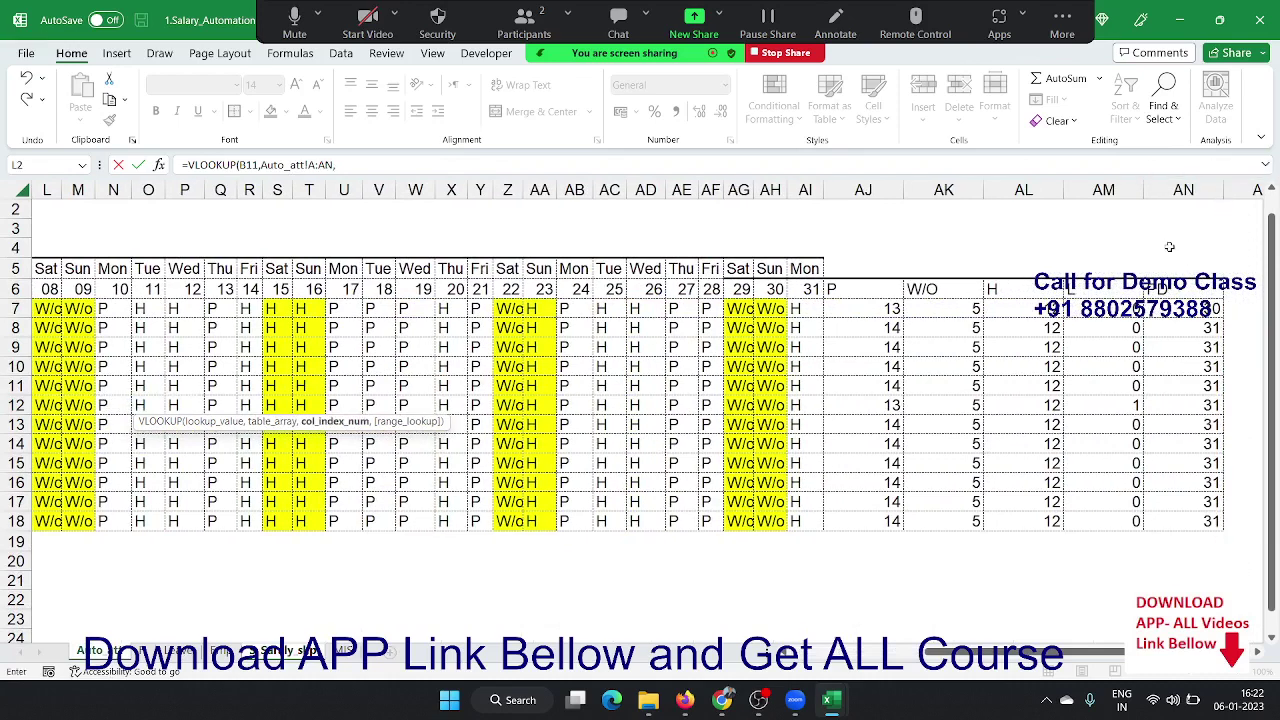
pyautogui.write('MATCH("P"')
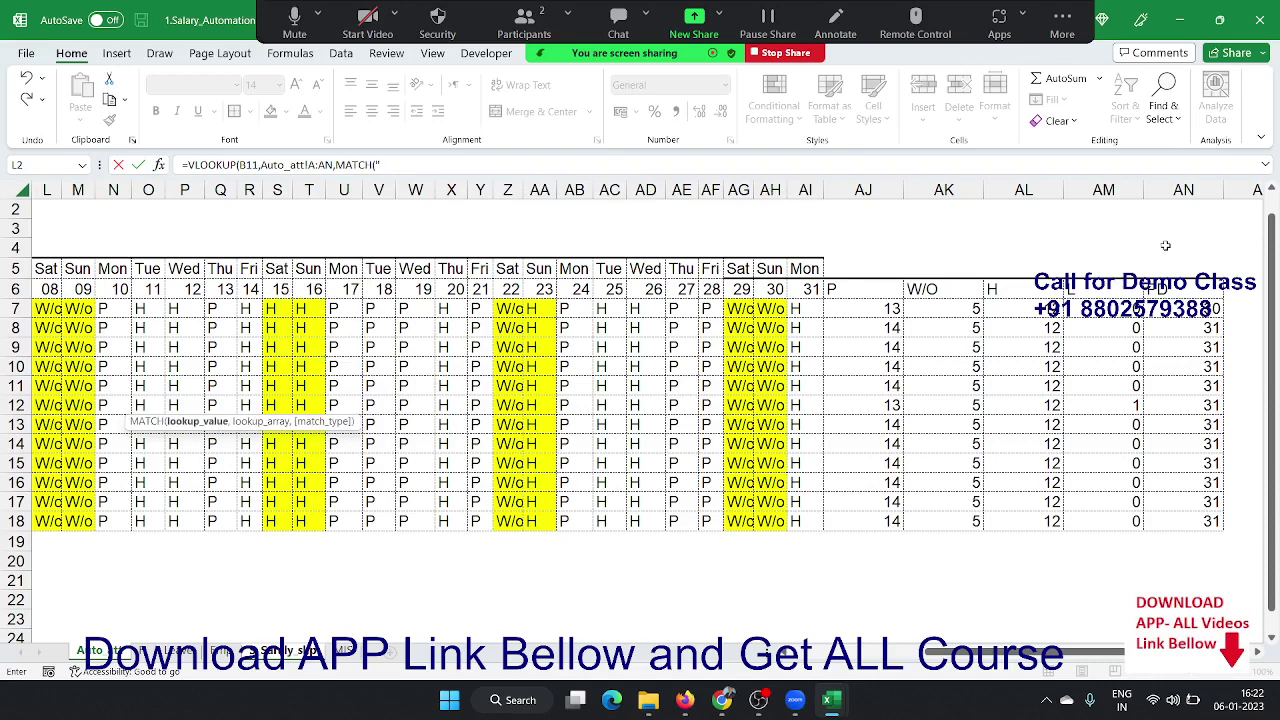
pyautogui.write(',')
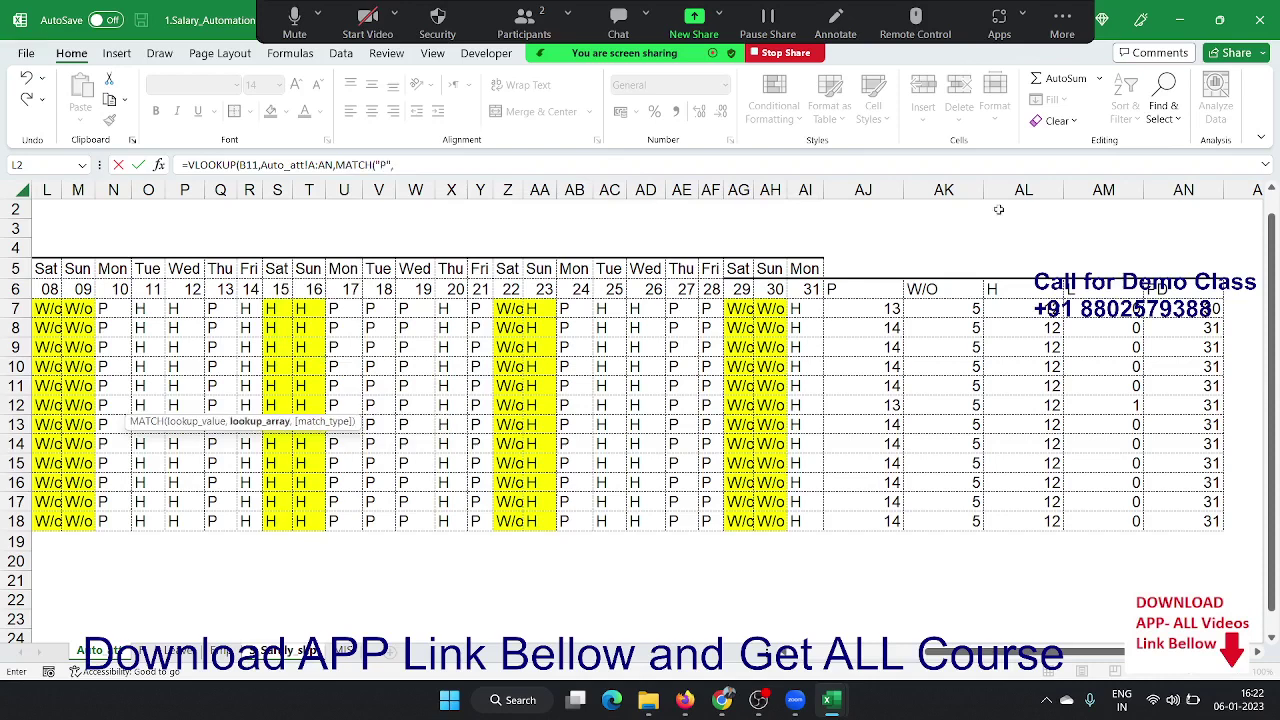
pyautogui.click(17, 289)
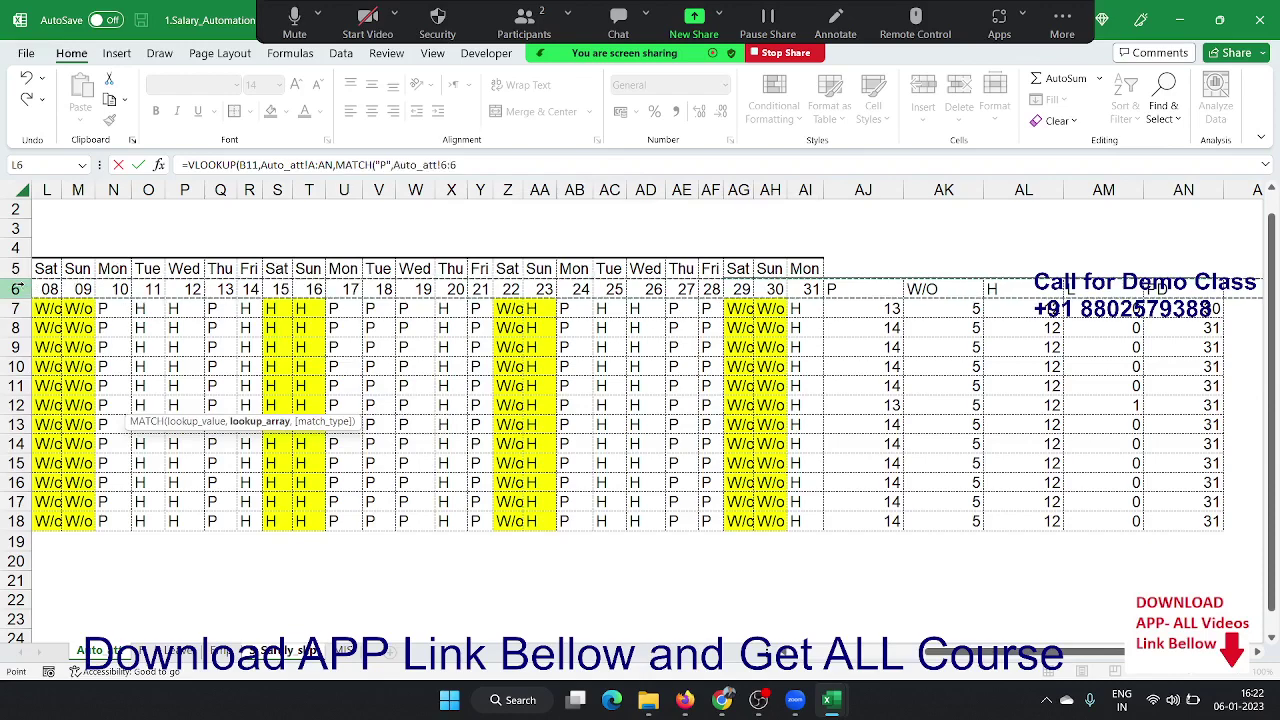
pyautogui.write(',0')
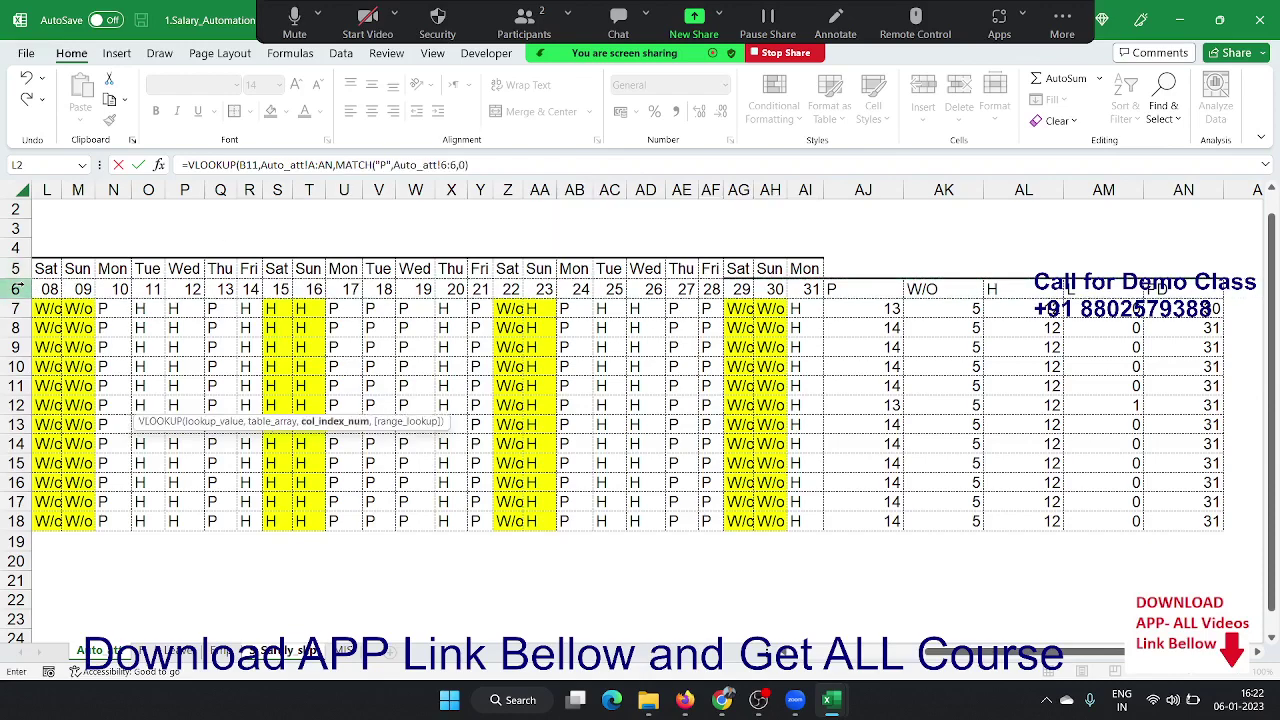
pyautogui.press('Return')
pyautogui.press('Return')
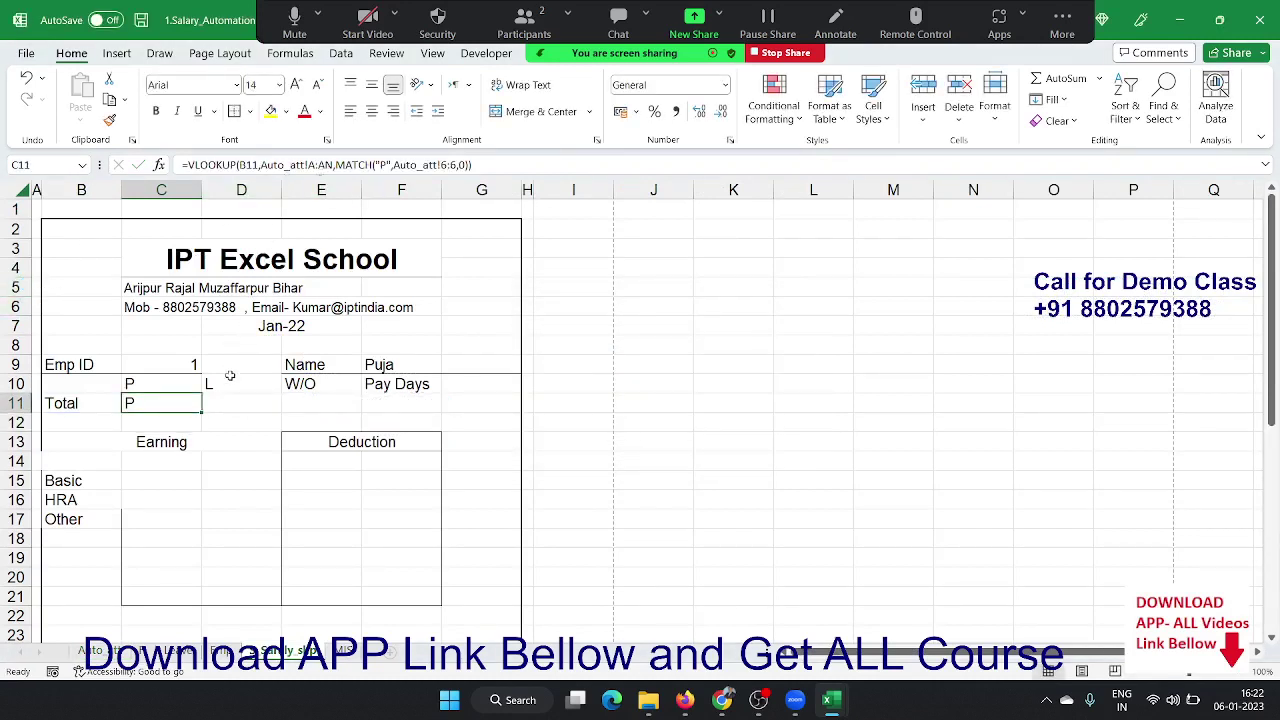
# - Change the C11 lookup value to the Emp ID cell C9, showing 13
pyautogui.click(265, 164)
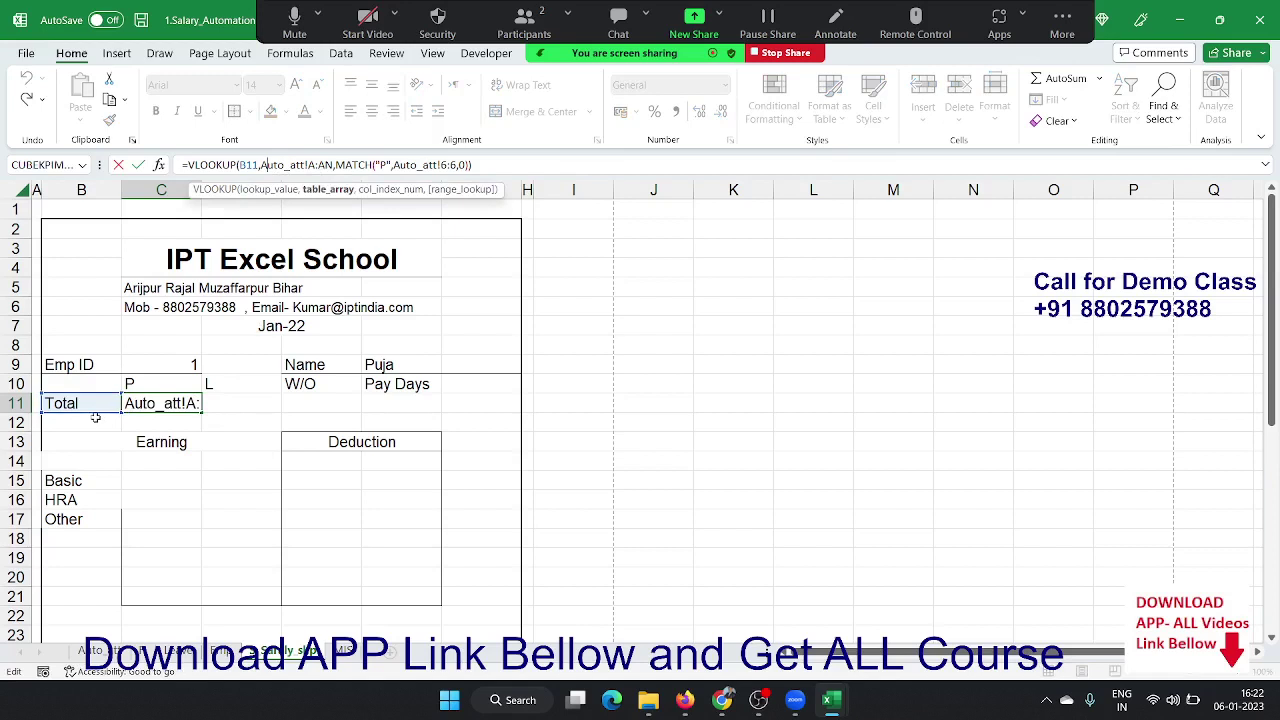
pyautogui.click(165, 345)
pyautogui.click(168, 363)
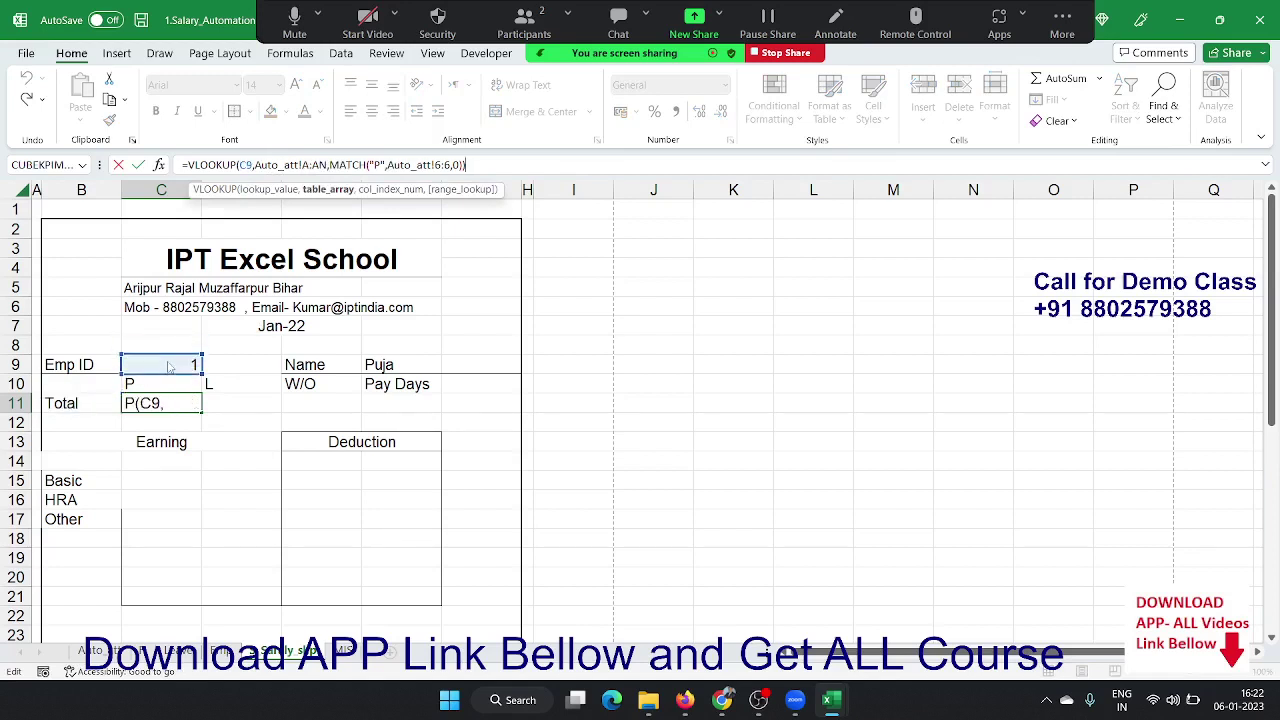
pyautogui.press('Return')
pyautogui.press('Up')
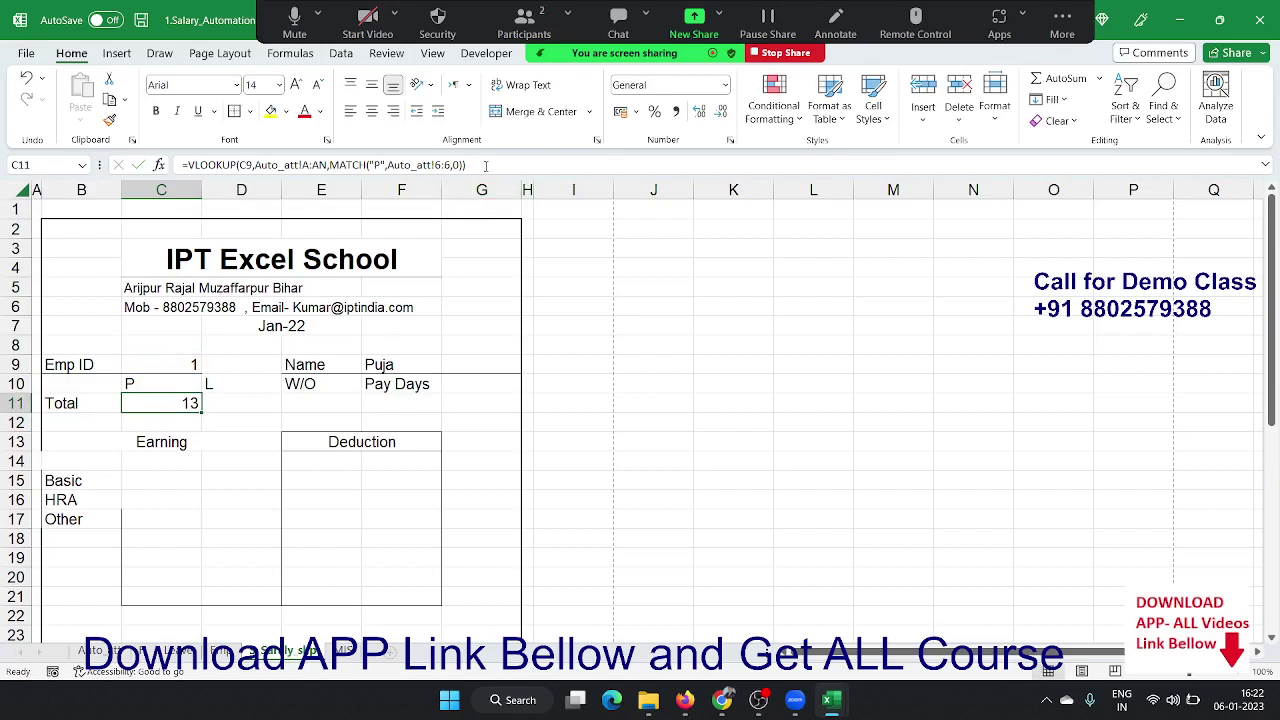
# - Copy the lookup into D11 with MATCH criterion "L", showing 0
pyautogui.moveTo(486, 166); pyautogui.dragTo(142, 177)
pyautogui.hotkey('ctrl', 'c')
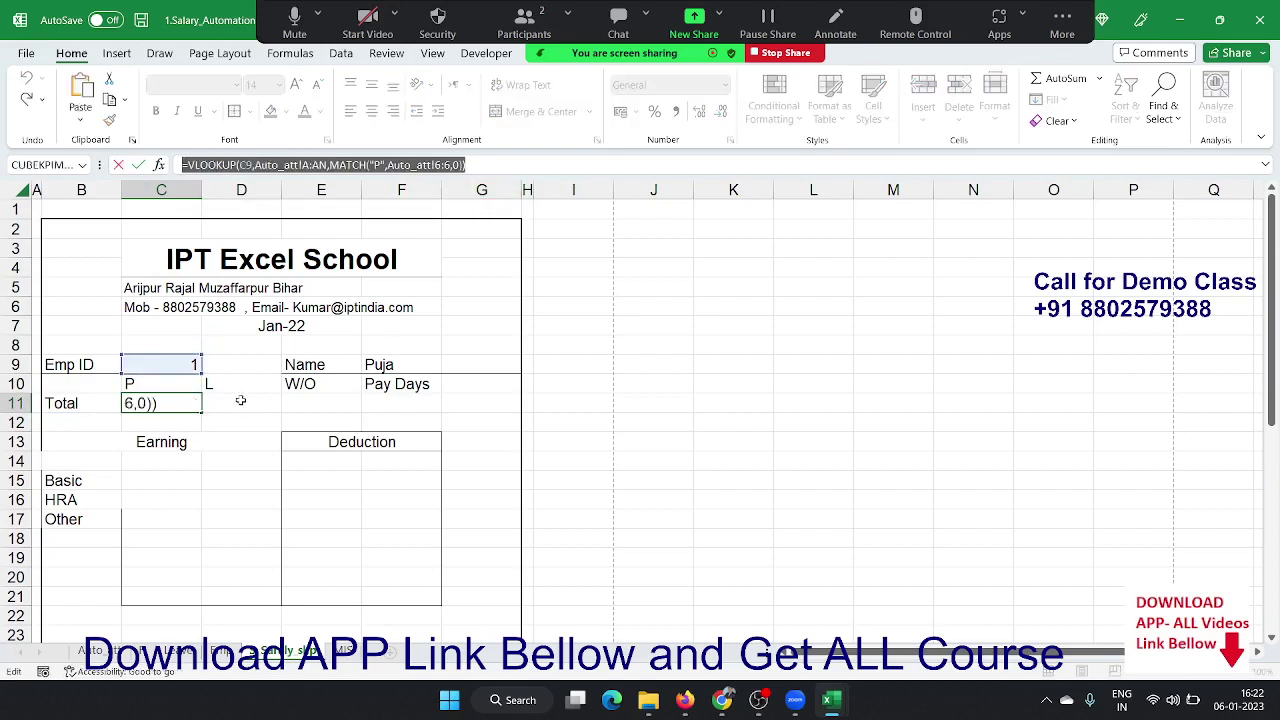
pyautogui.click(240, 400)
pyautogui.hotkey('ctrl', 'v')
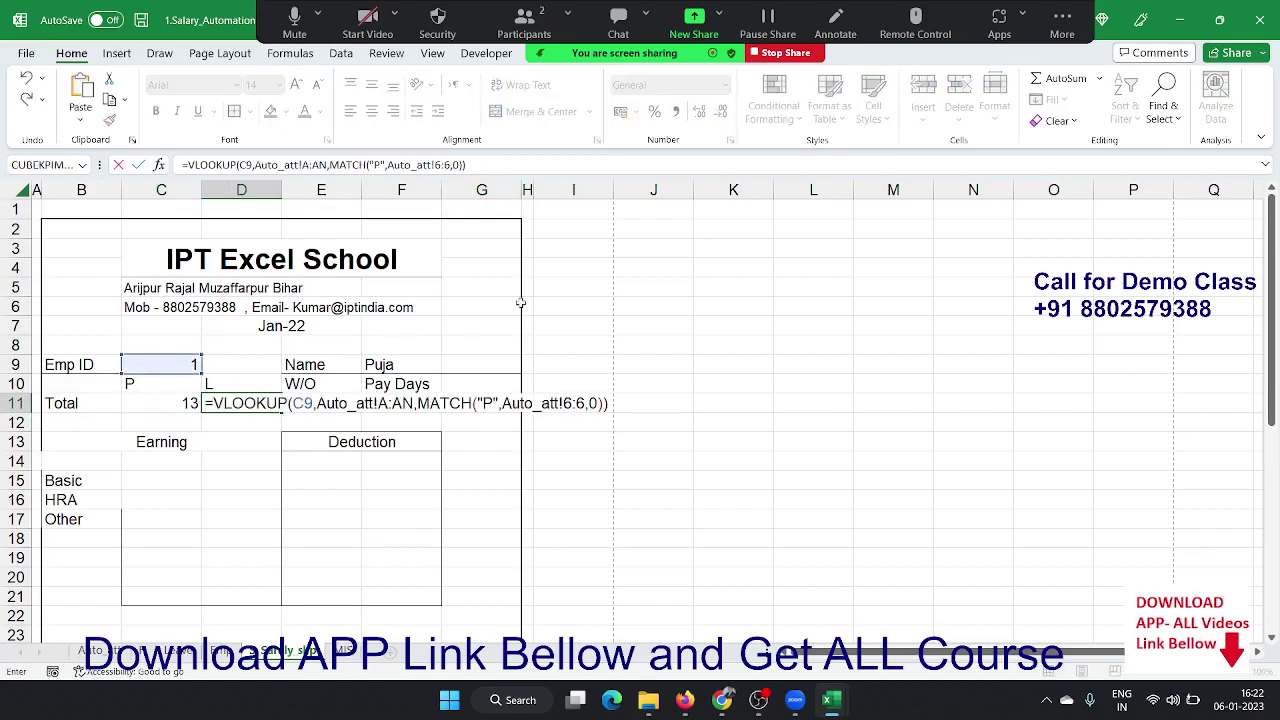
pyautogui.click(380, 164)
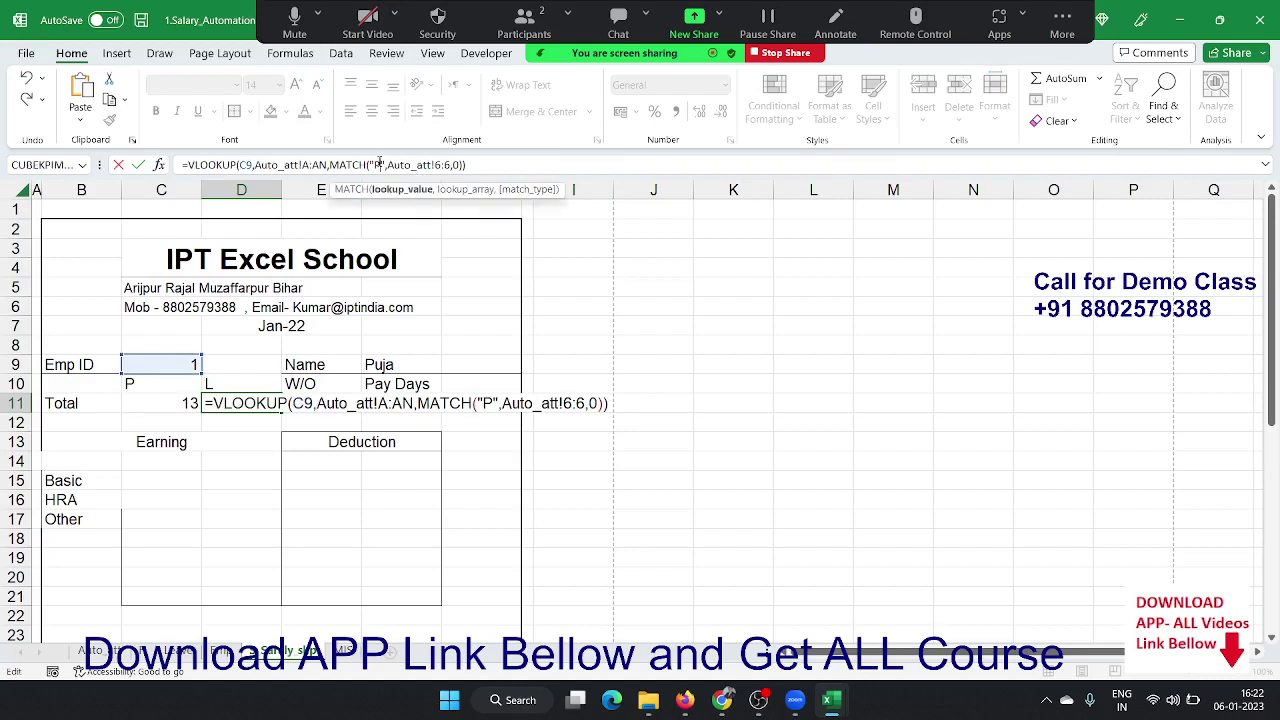
pyautogui.press('BackSpace')
pyautogui.write('L')
pyautogui.press('Return')
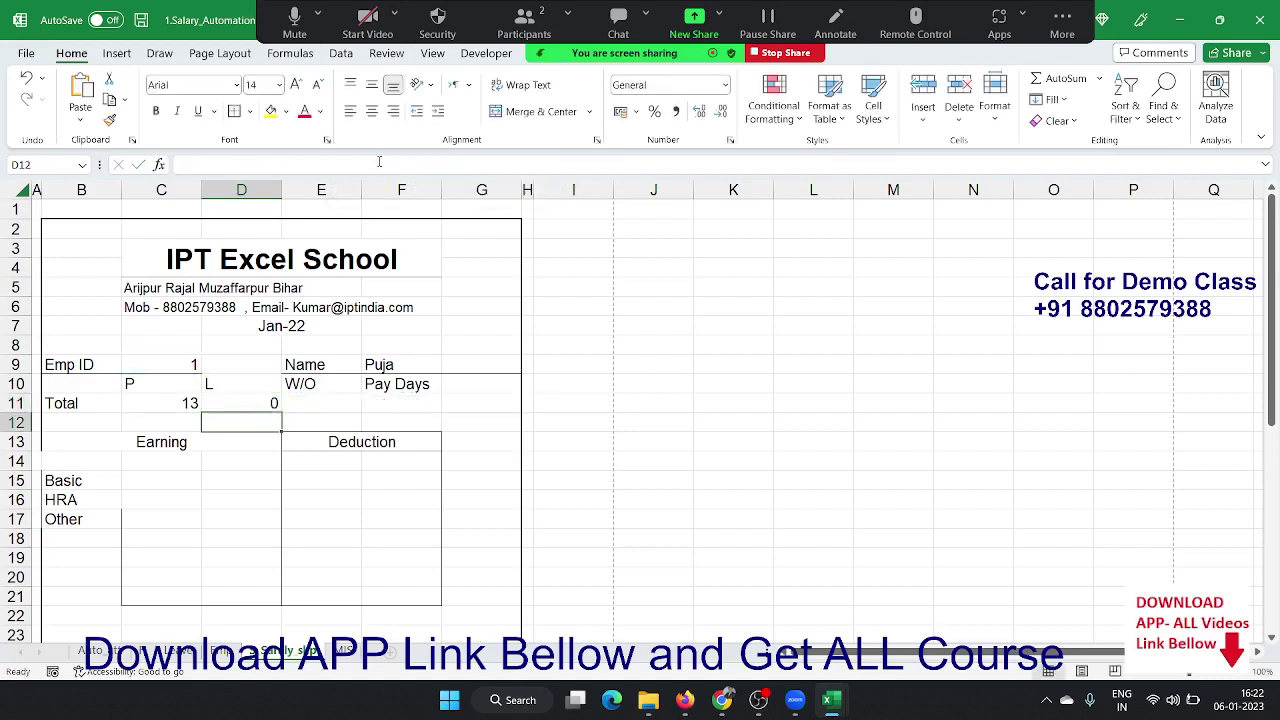
pyautogui.press('Up')
pyautogui.press('Right')
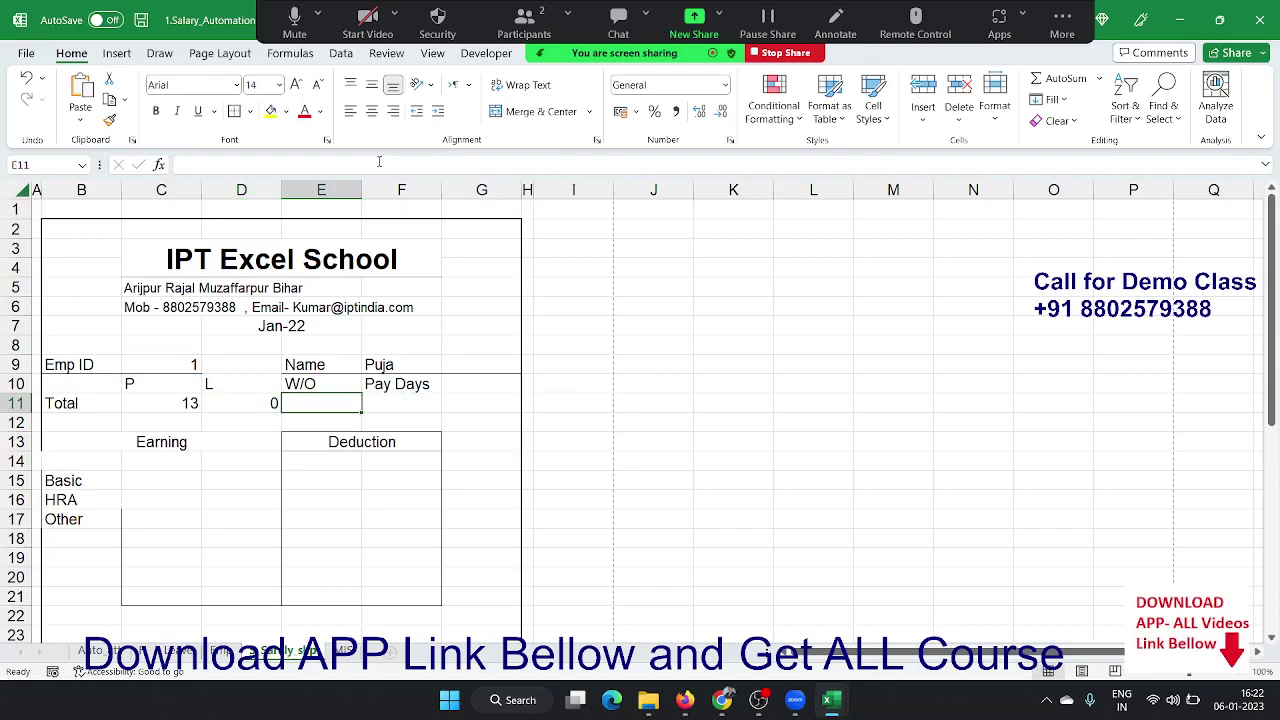
# - Change the pasted lookup's MATCH code to "W/O" so the W/O total shows 5
pyautogui.hotkey('ctrl', 'v')
pyautogui.click(101, 636)
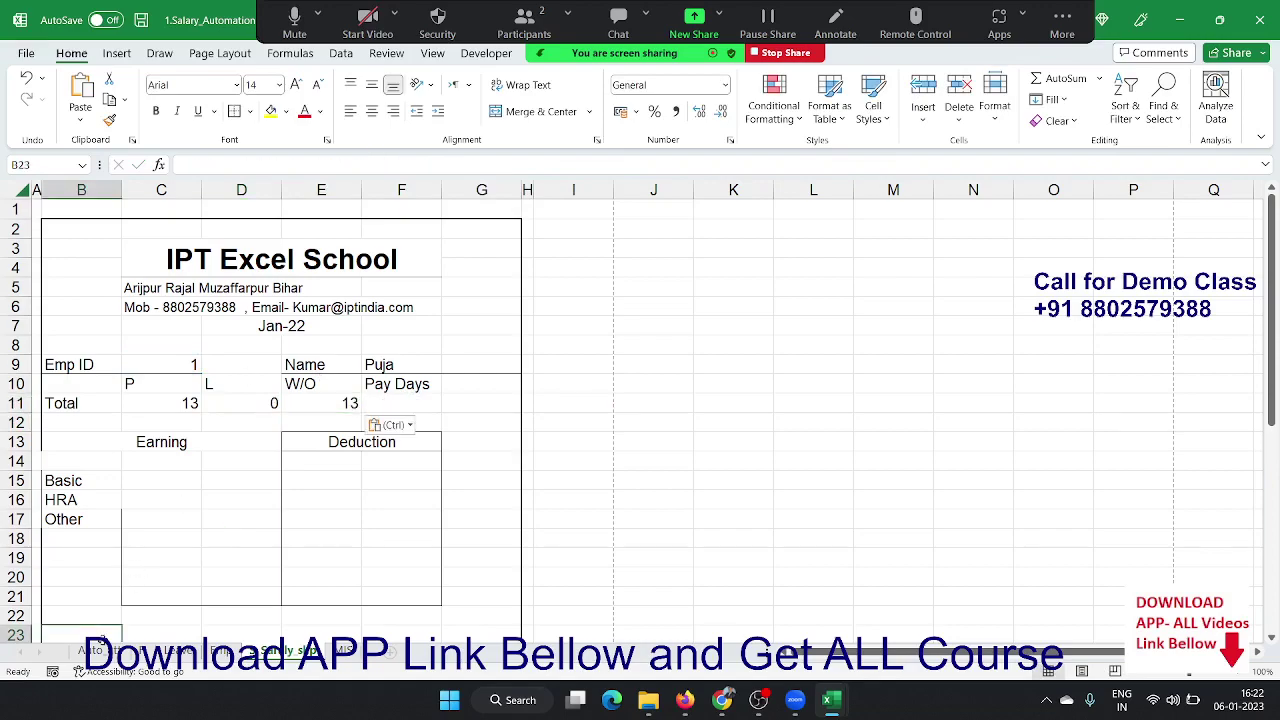
pyautogui.click(90, 651)
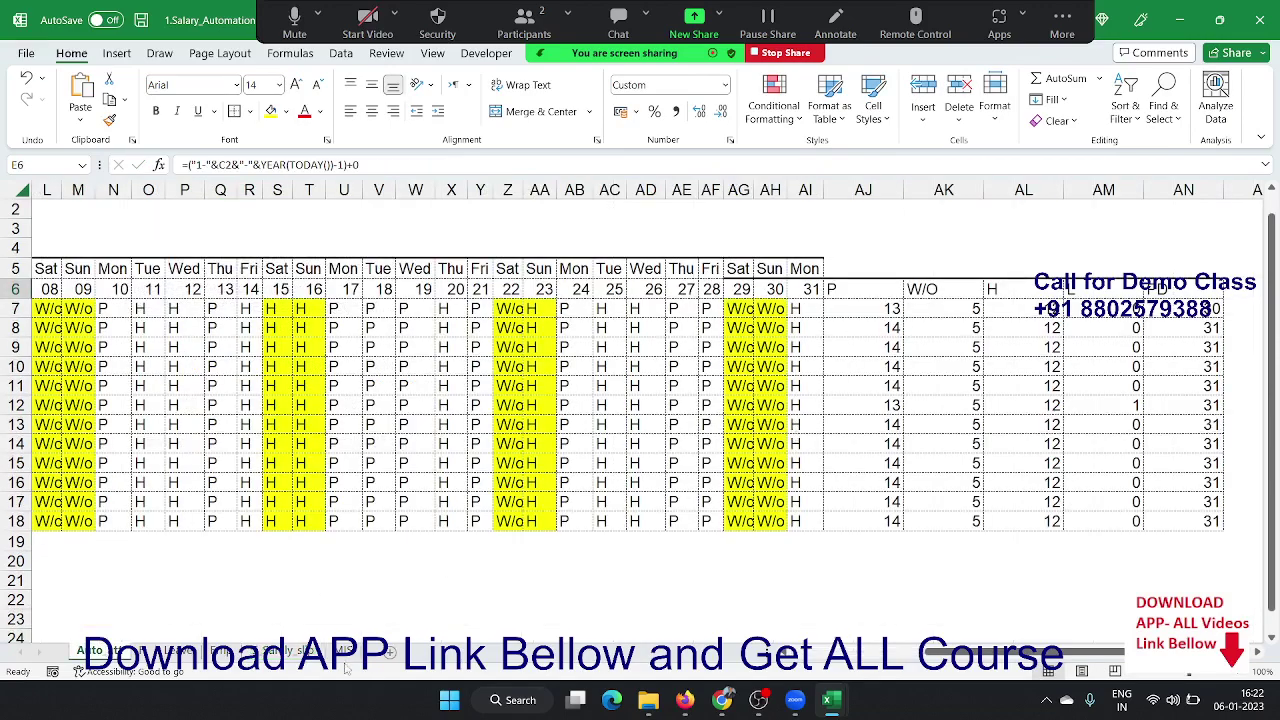
pyautogui.click(290, 651)
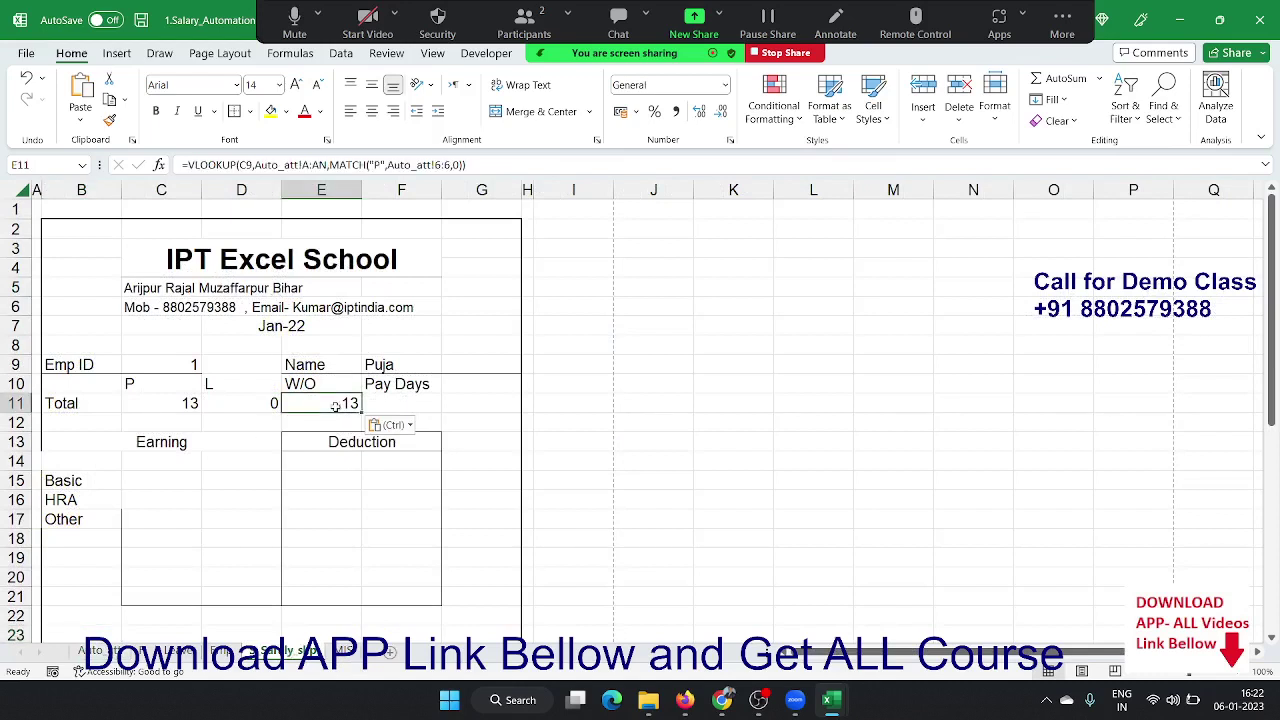
pyautogui.doubleClick(336, 406)
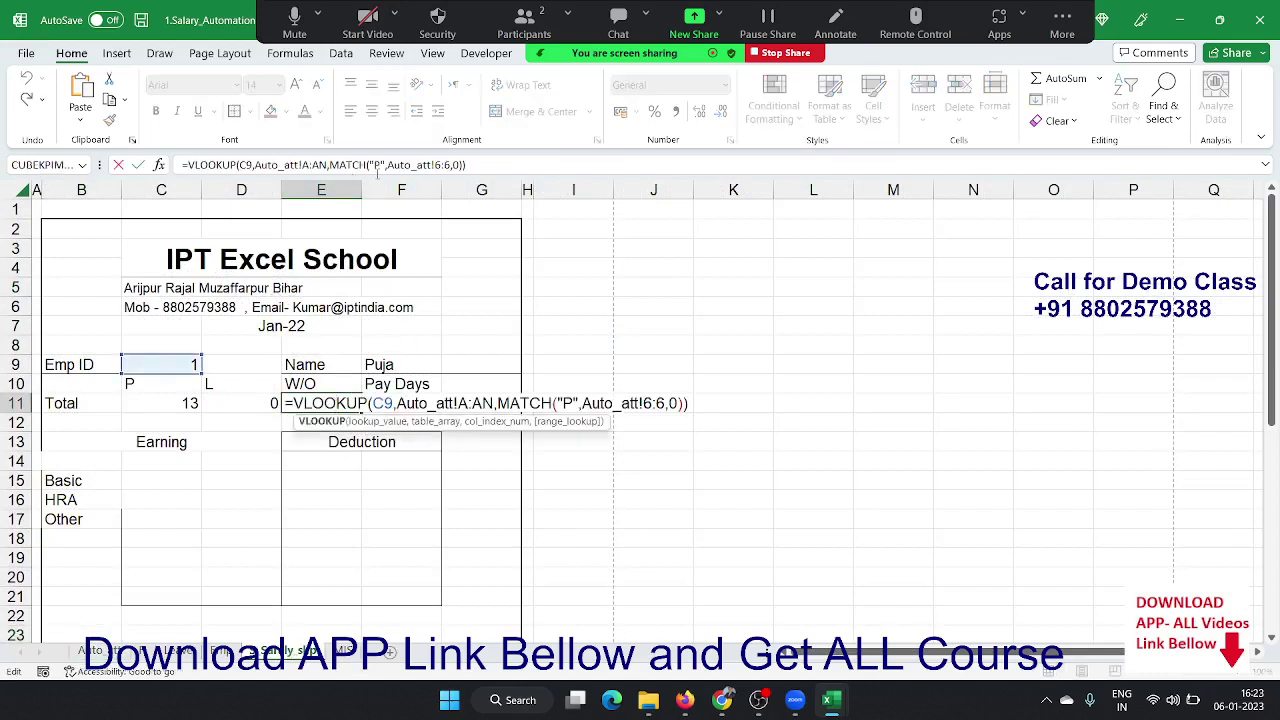
pyautogui.click(377, 165)
pyautogui.press('BackSpace')
pyautogui.write('W')
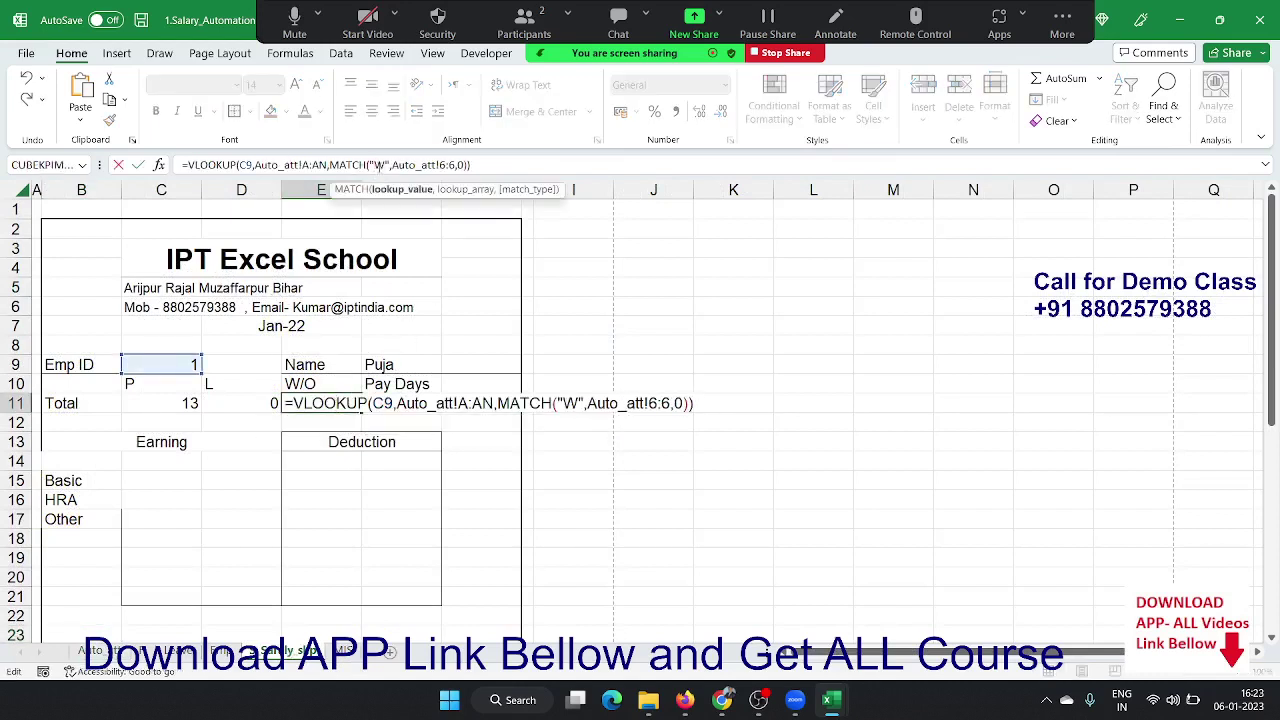
pyautogui.write('/O')
pyautogui.press('Tab')
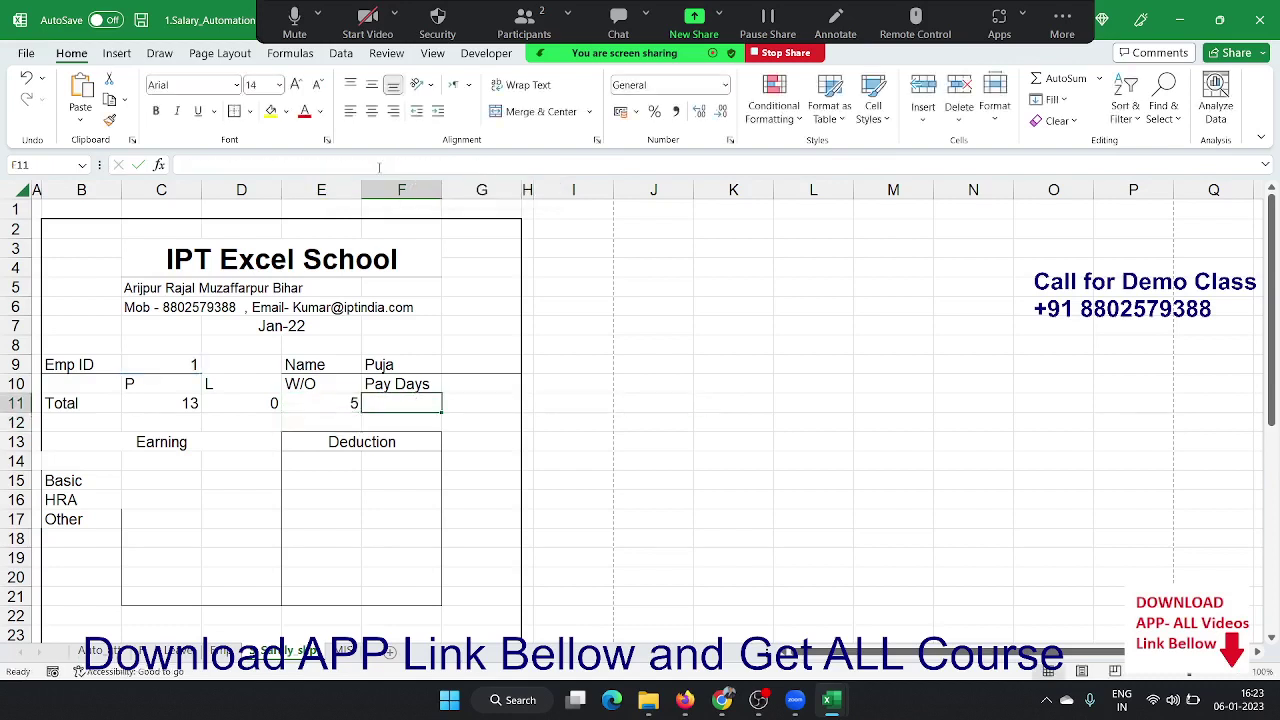
# - Paste the lookup under Pay Days and change its code to "PD", giving 30
pyautogui.hotkey('ctrl', 'v')
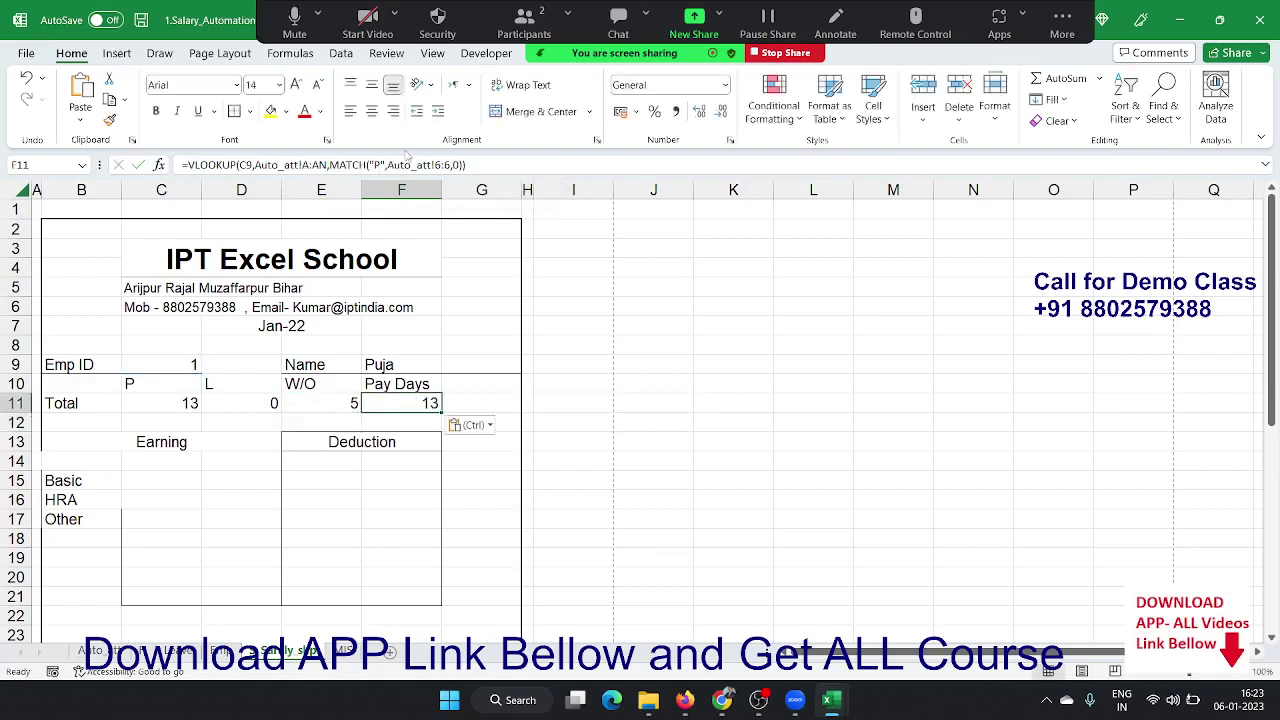
pyautogui.click(392, 164)
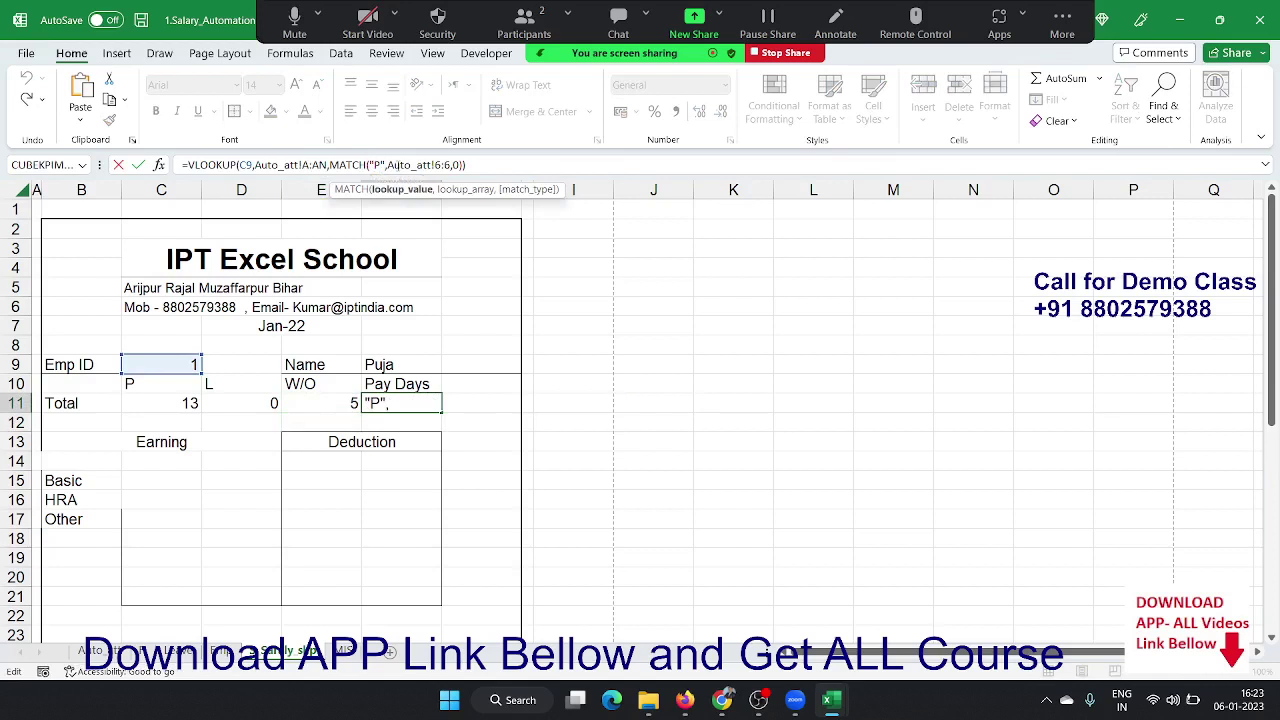
pyautogui.write('D')
pyautogui.press('Return')
pyautogui.press('Up')
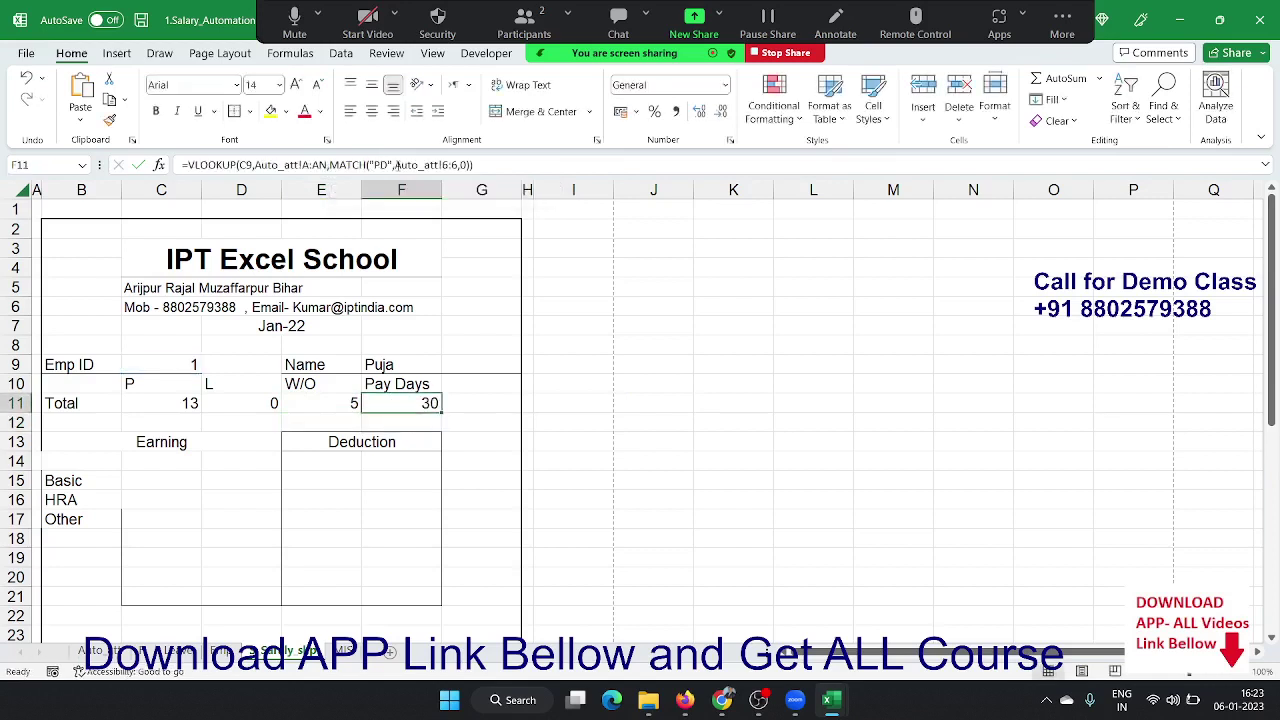
pyautogui.hotkey('shift', 'Left')
pyautogui.hotkey('shift', 'Left')
pyautogui.press('Up')
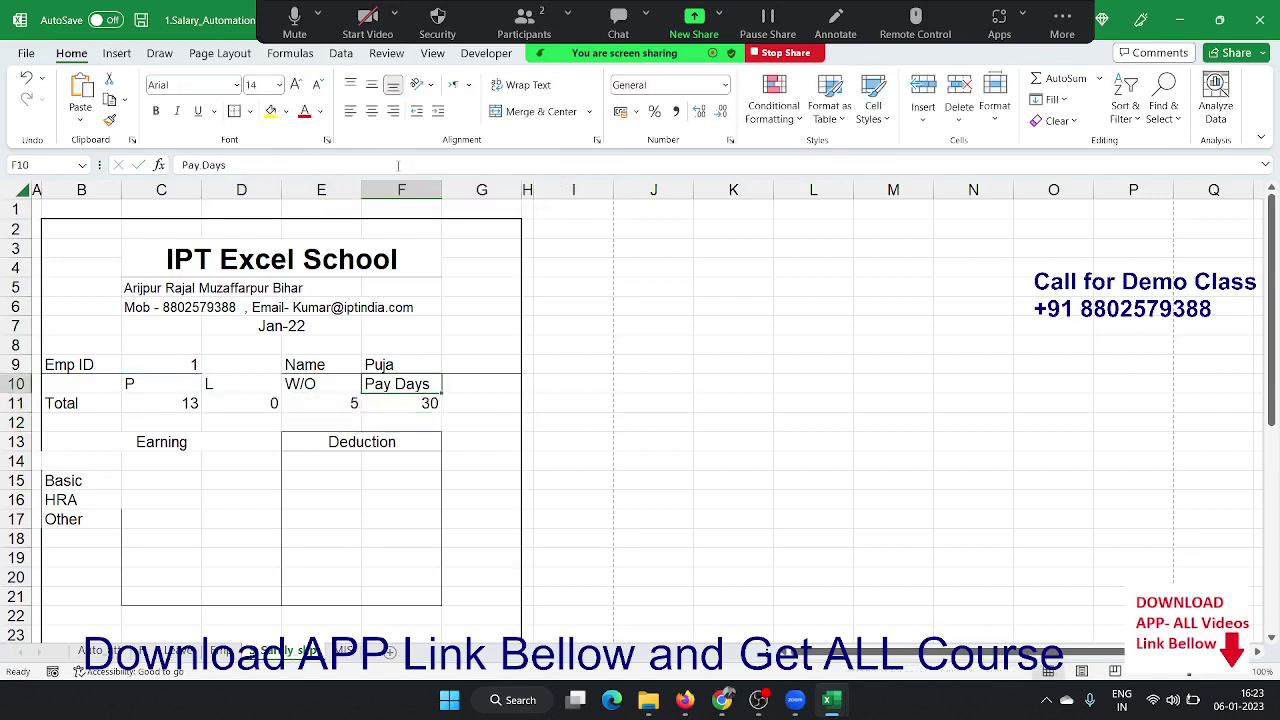
# - Insert a blank row above the attendance summary header row
pyautogui.hotkey('shift', 'space')
pyautogui.hotkey('ctrl', 'shift', '+')
pyautogui.press('Down')
pyautogui.press('Left')
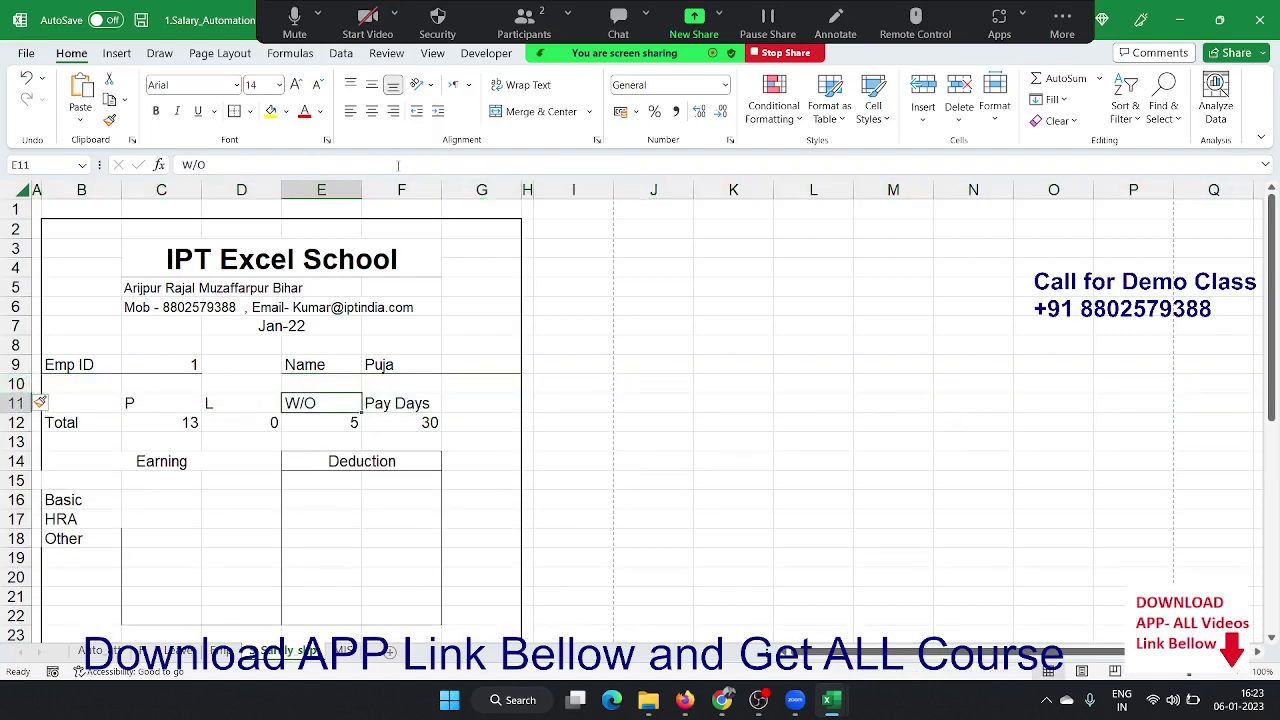
# - Apply All Borders and center alignment to the attendance summary table B11:F12
pyautogui.press('Left')
pyautogui.press('Left')
pyautogui.press('Left')
pyautogui.hotkey('shift', 'Right')
pyautogui.hotkey('shift', 'Right')
pyautogui.hotkey('shift', 'Right')
pyautogui.hotkey('shift', 'Right')
pyautogui.hotkey('shift', 'Right')
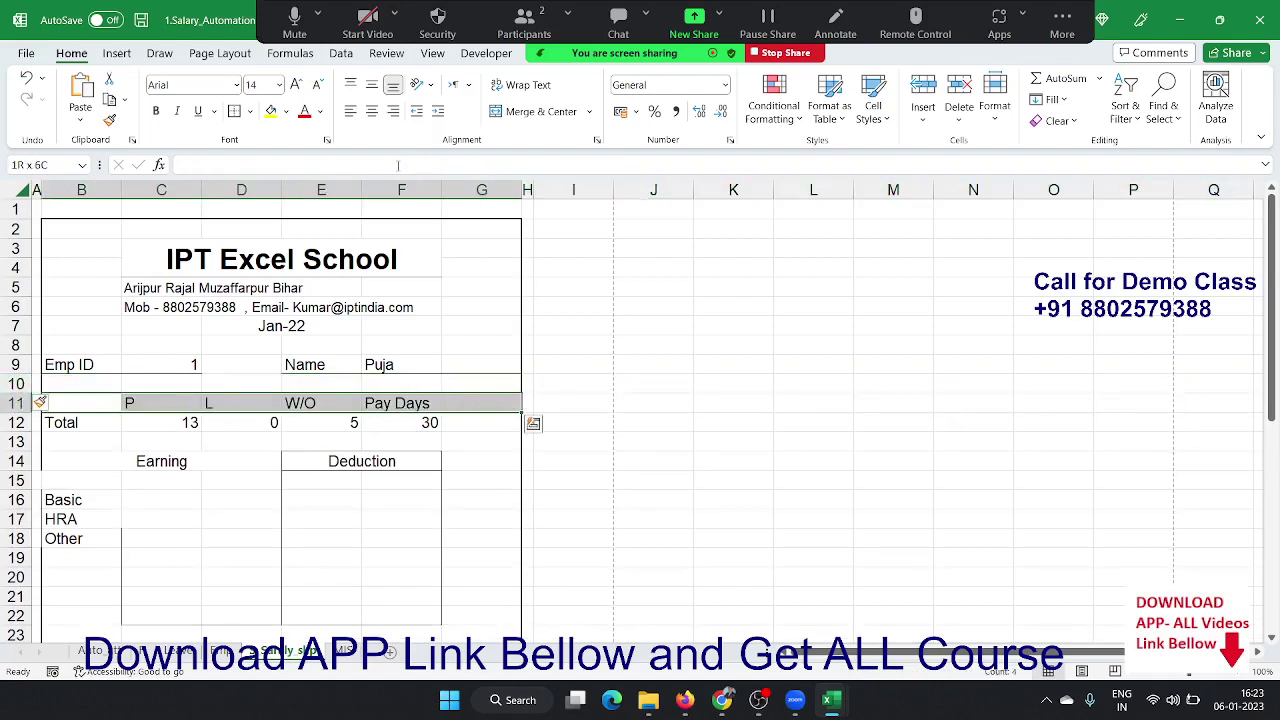
pyautogui.hotkey('shift', 'Left')
pyautogui.hotkey('shift', 'Down')
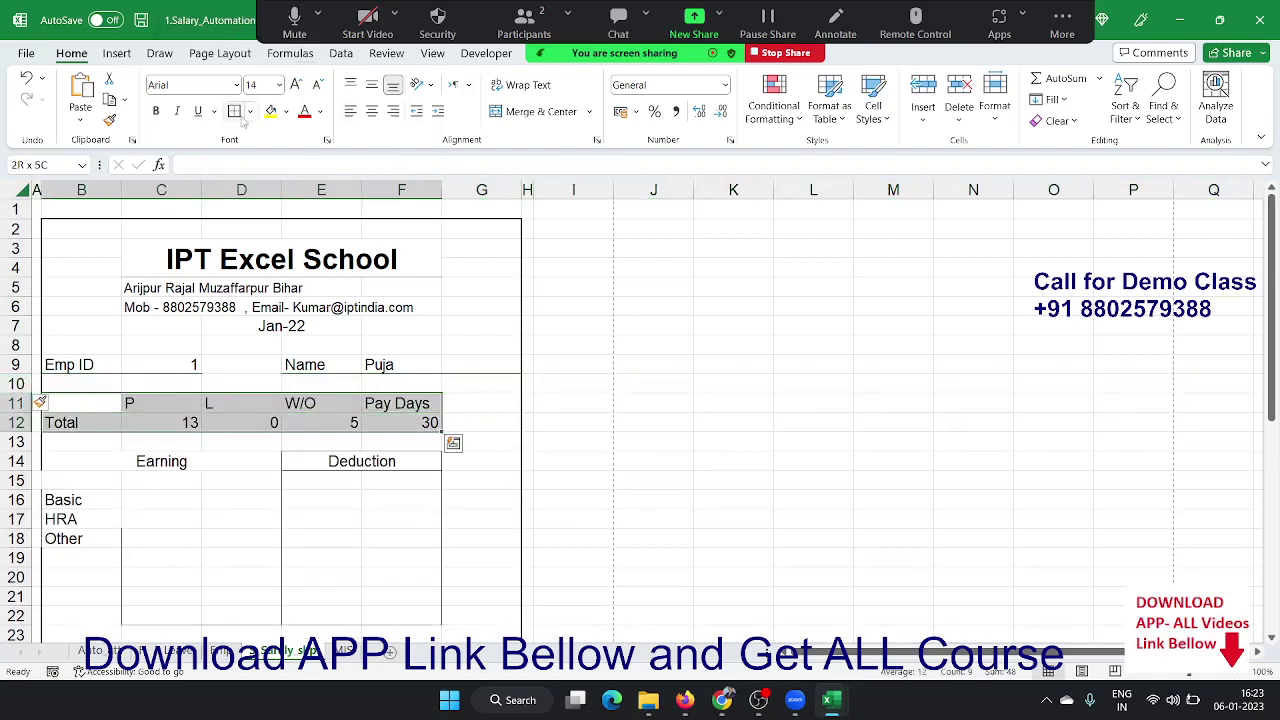
pyautogui.click(249, 111)
pyautogui.click(285, 278)
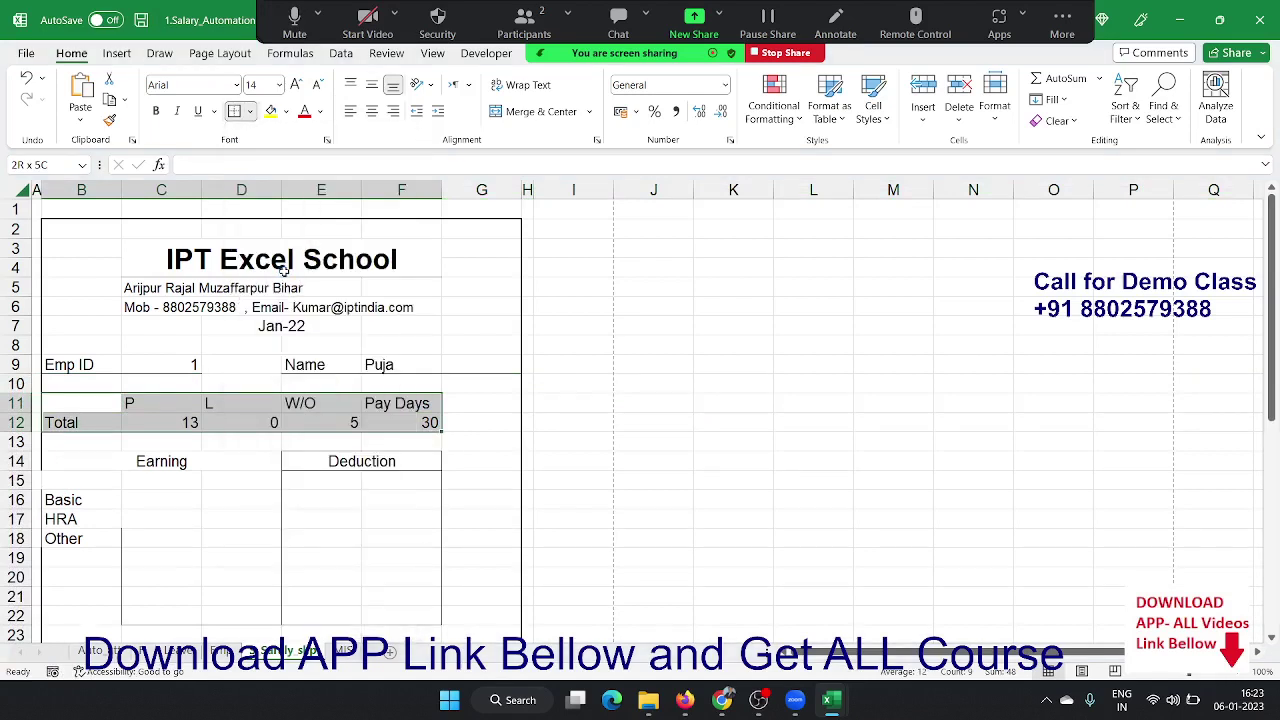
pyautogui.click(371, 112)
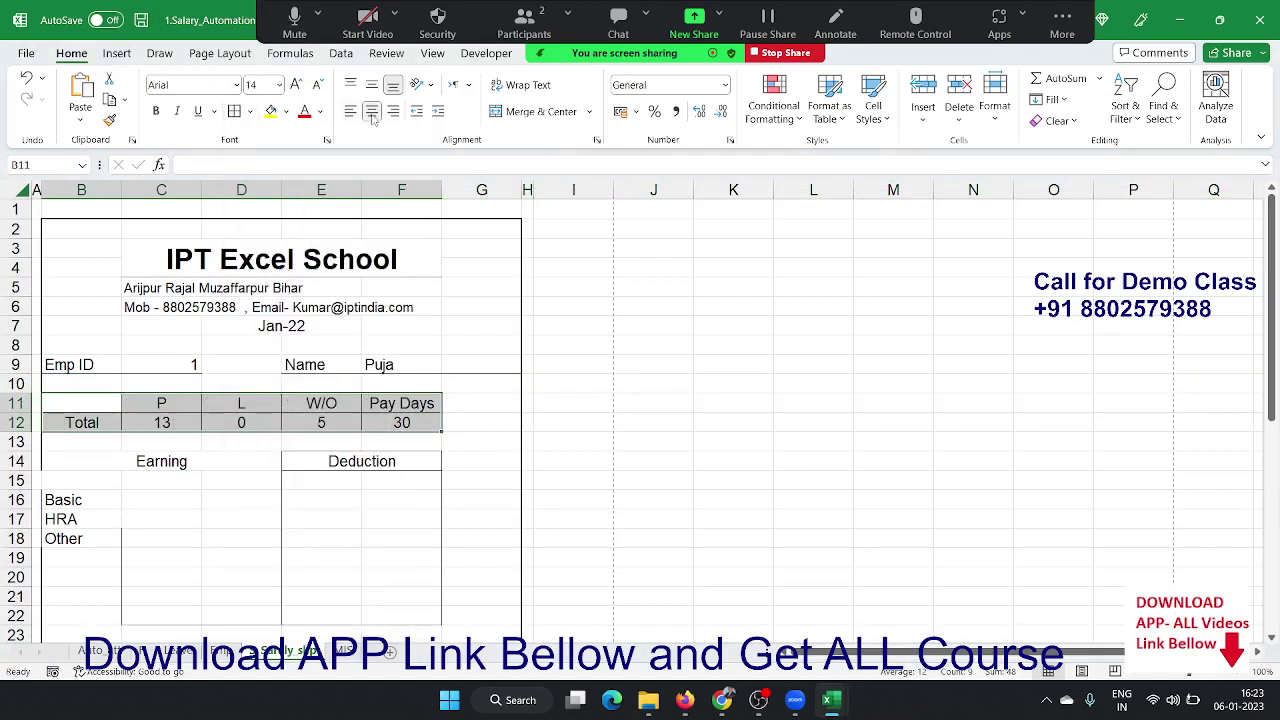
# - Bold the P through Pay Days header labels and the Total label
pyautogui.click(188, 398)
pyautogui.moveTo(188, 398); pyautogui.dragTo(381, 400)
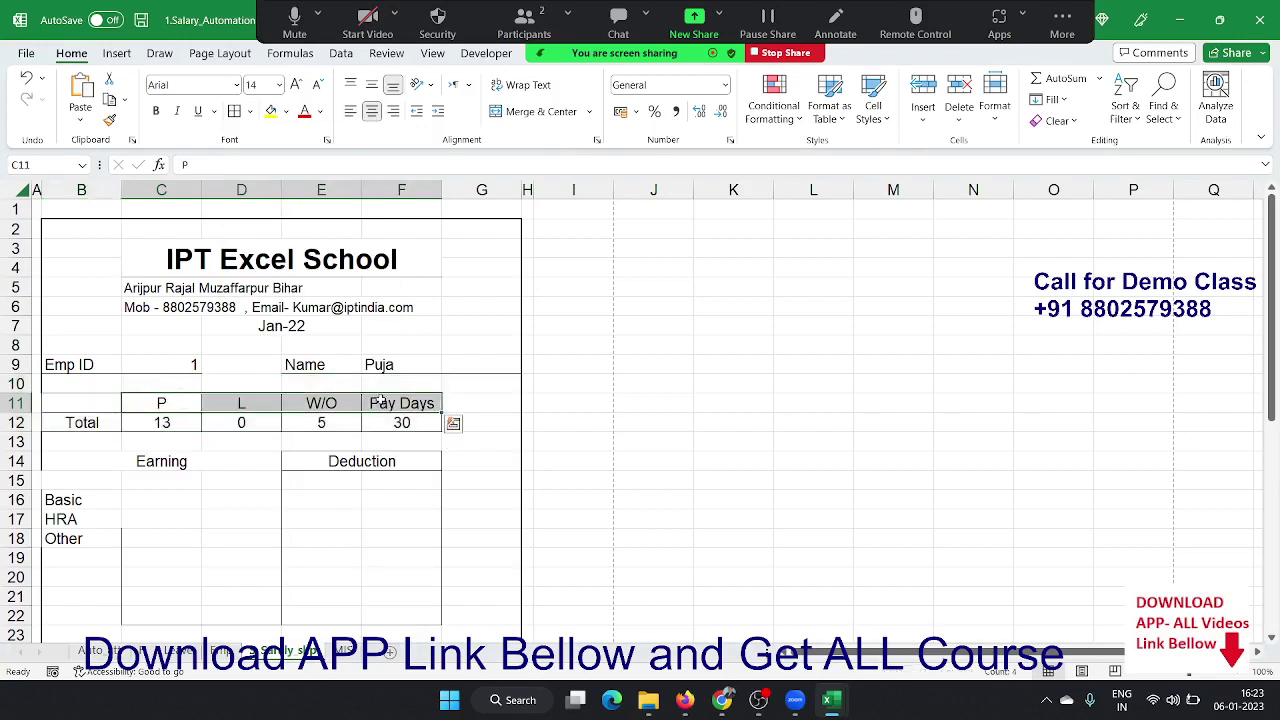
pyautogui.hotkey('ctrl', 'b')
pyautogui.click(117, 426)
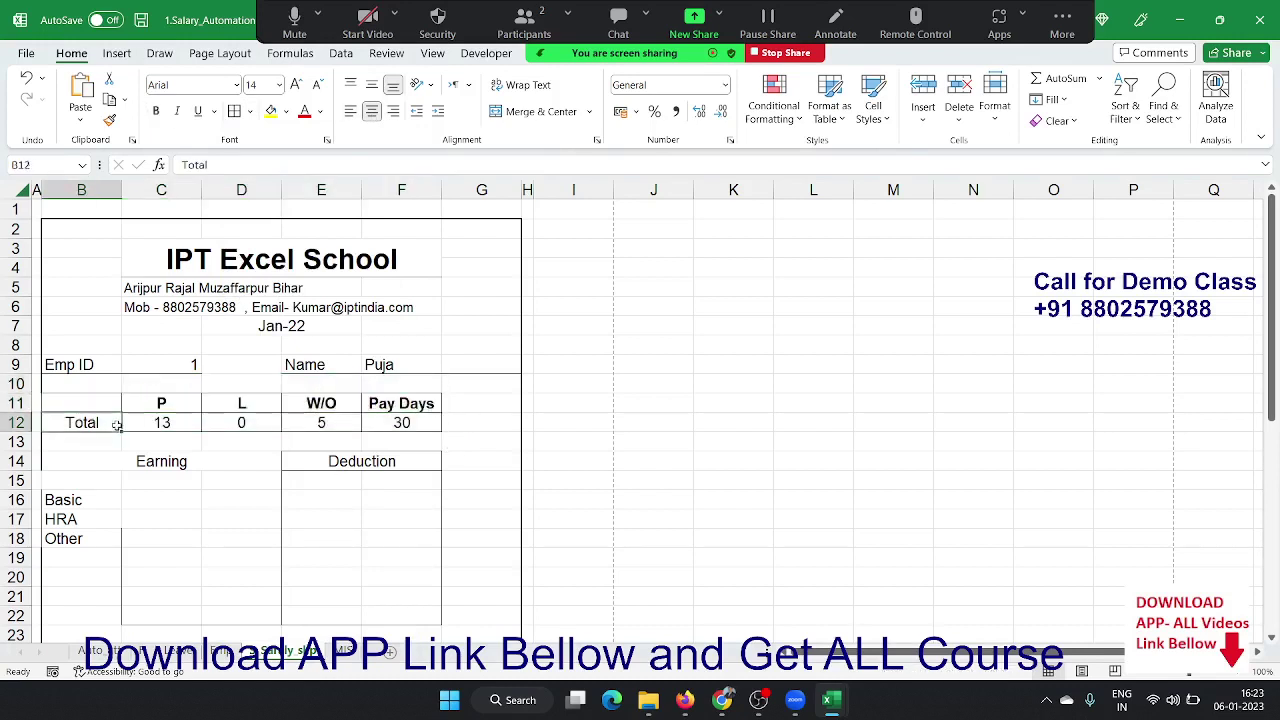
pyautogui.hotkey('ctrl', 'b')
# - Make the Earning heading bold and the Deduction heading bold red
pyautogui.scroll(-1, 190, 455)
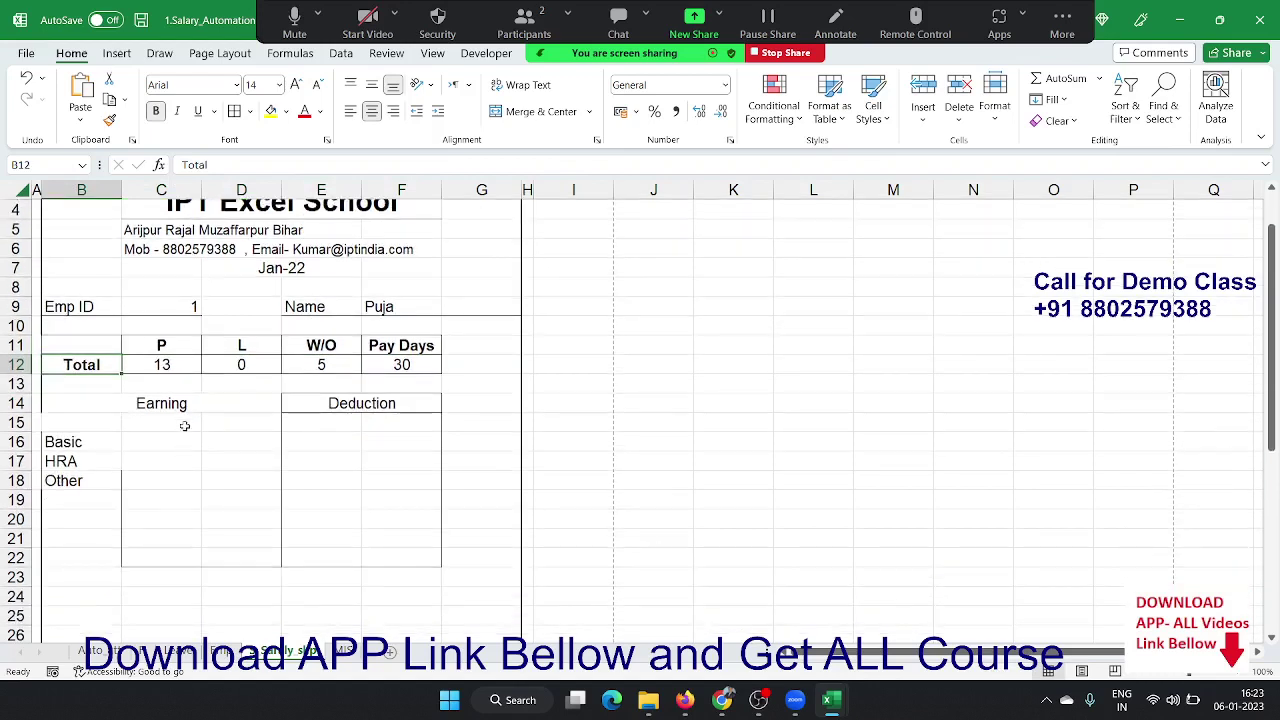
pyautogui.click(163, 405)
pyautogui.hotkey('ctrl', 'b')
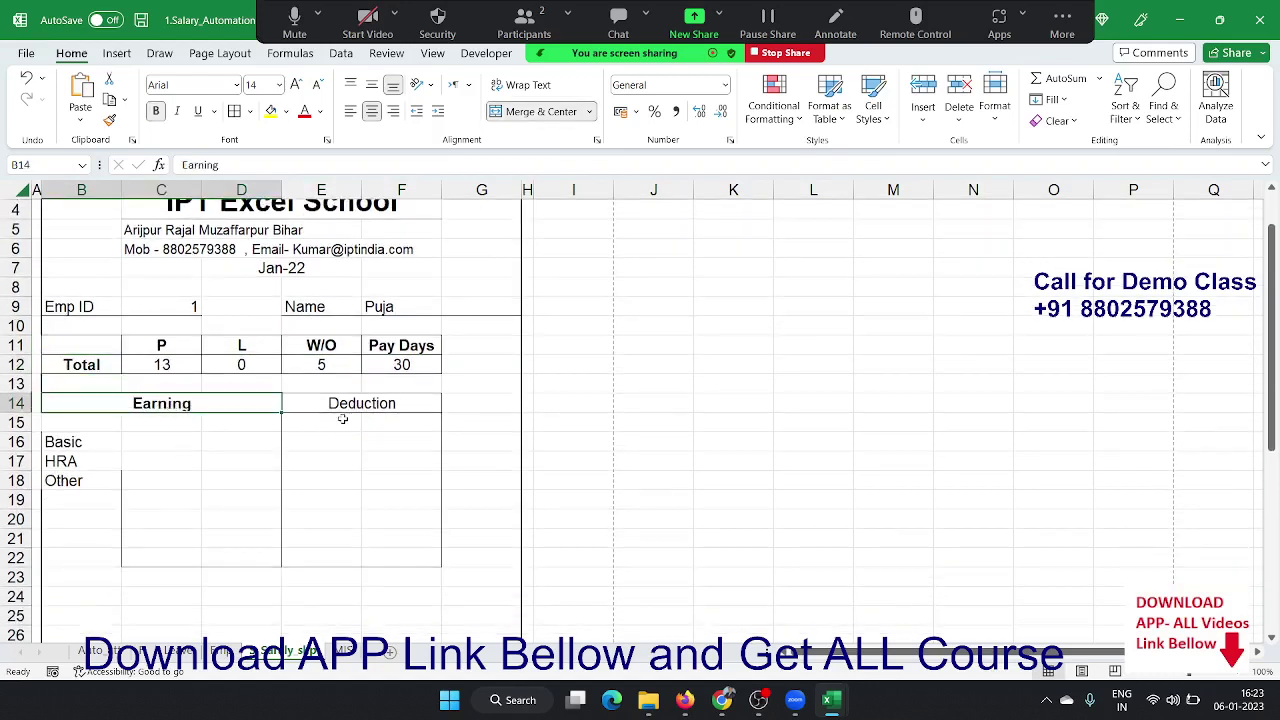
pyautogui.click(359, 406)
pyautogui.hotkey('ctrl', 'b')
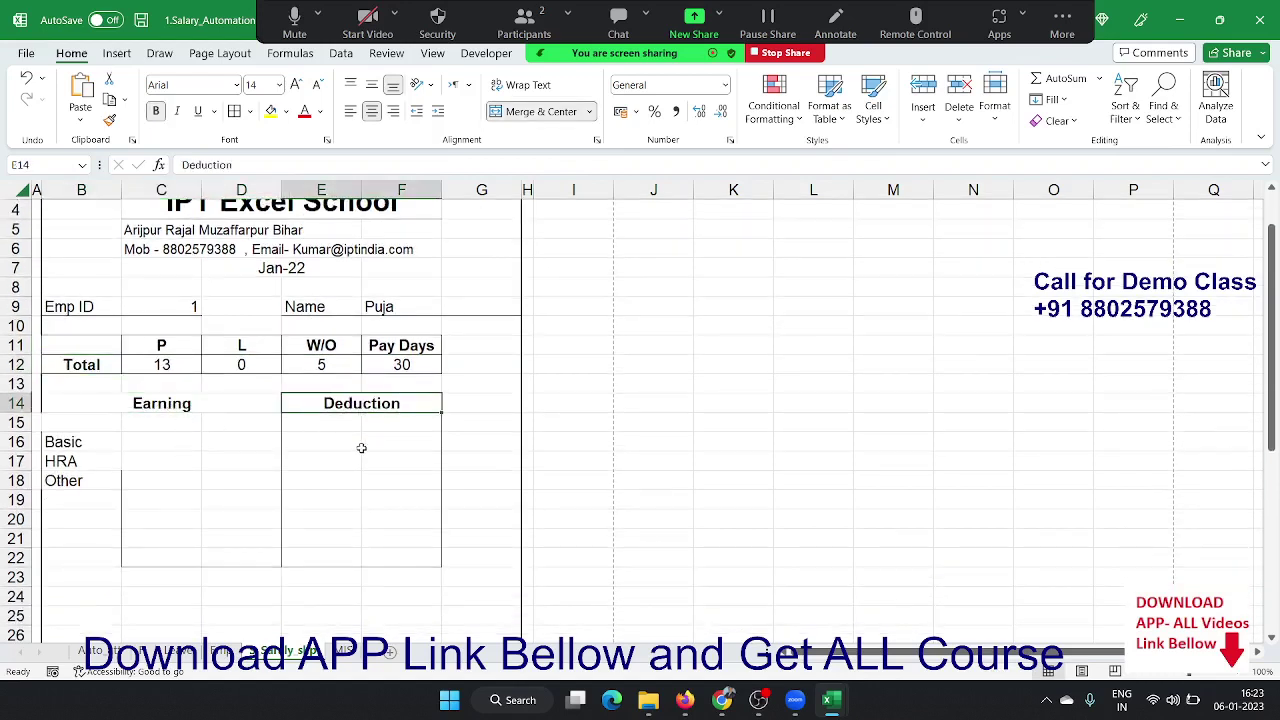
pyautogui.click(306, 114)
pyautogui.click(165, 434)
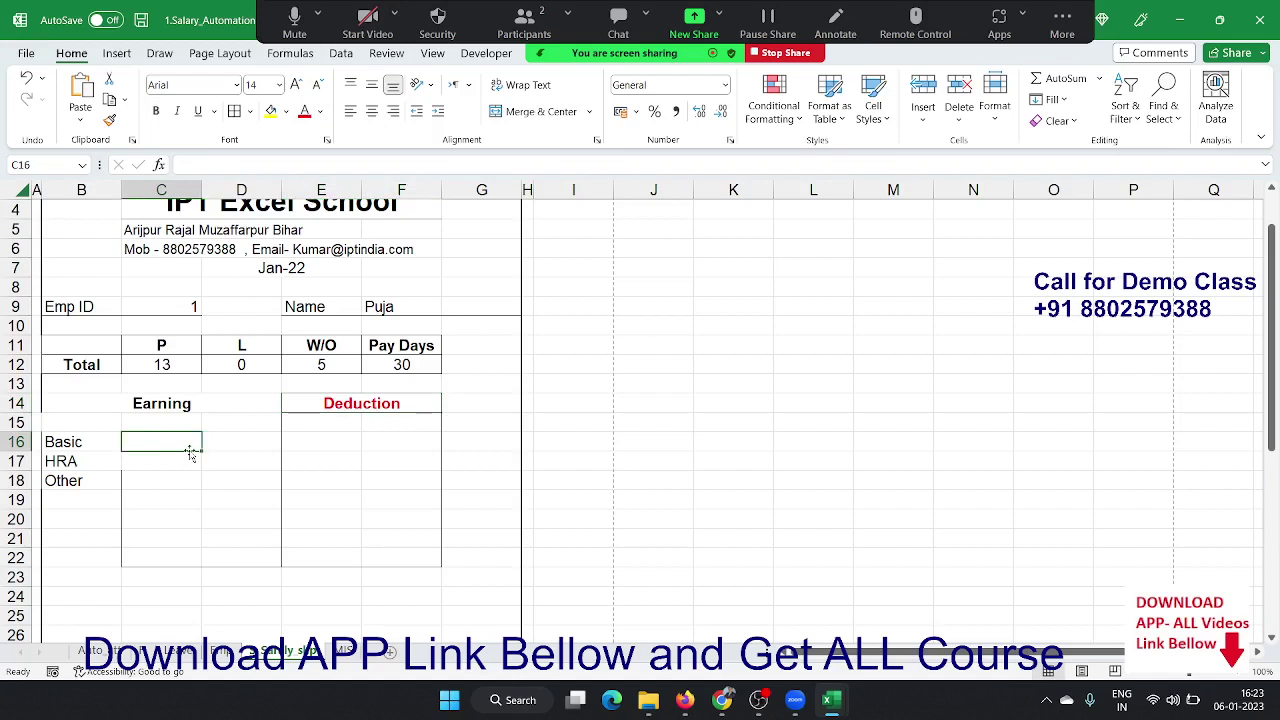
# - Start a VLOOKUP for Basic referencing Emp ID C9, then cancel it
pyautogui.write('=')
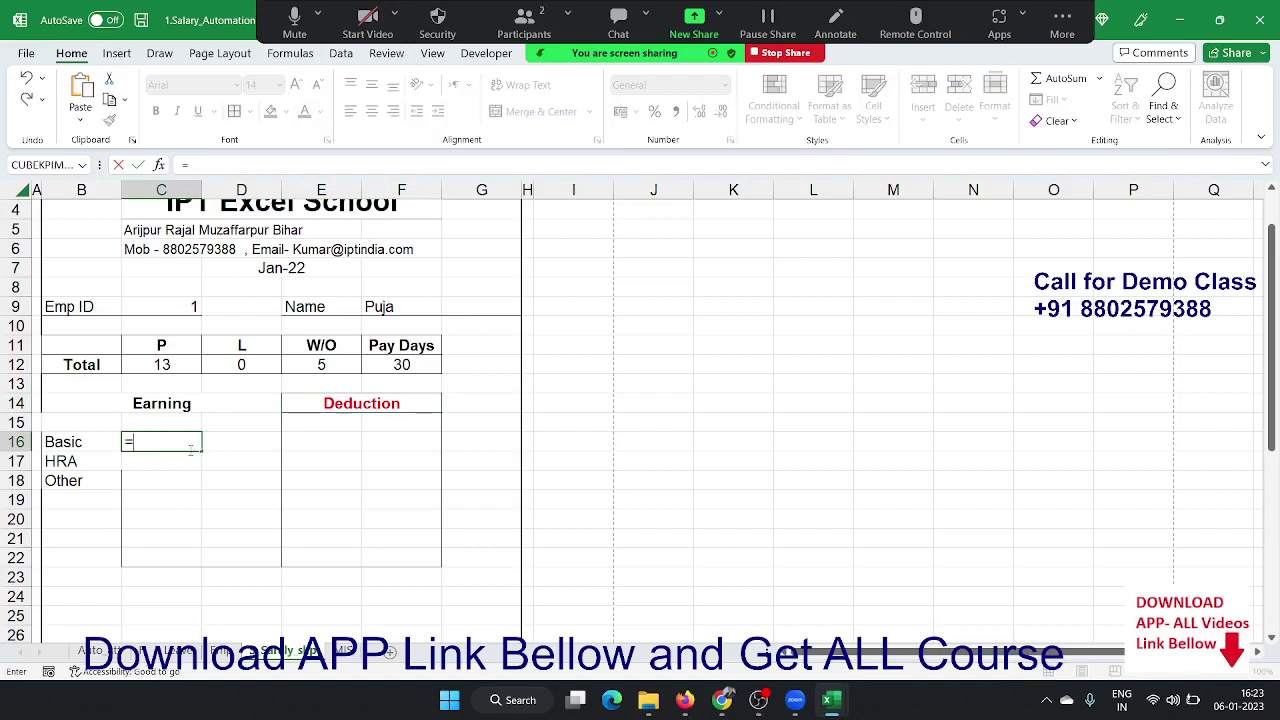
pyautogui.write('vl')
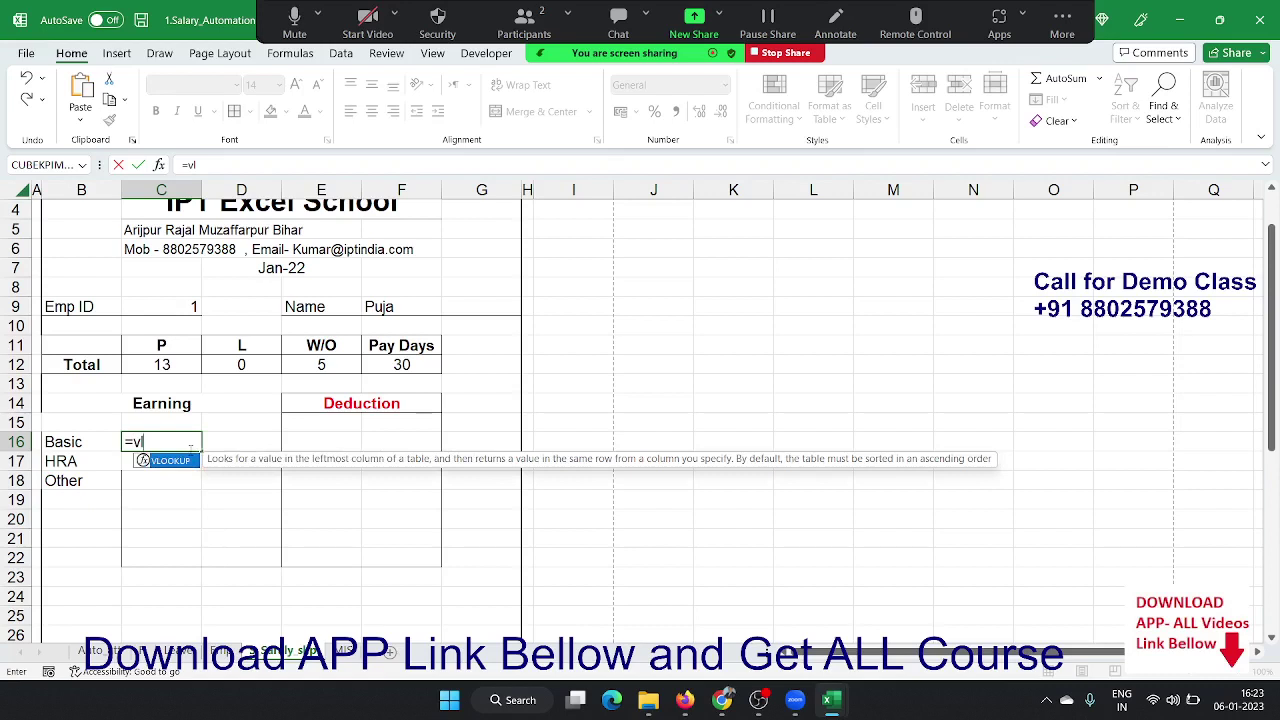
pyautogui.press('Tab')
pyautogui.press('Up')
pyautogui.press('Up')
pyautogui.press('Up')
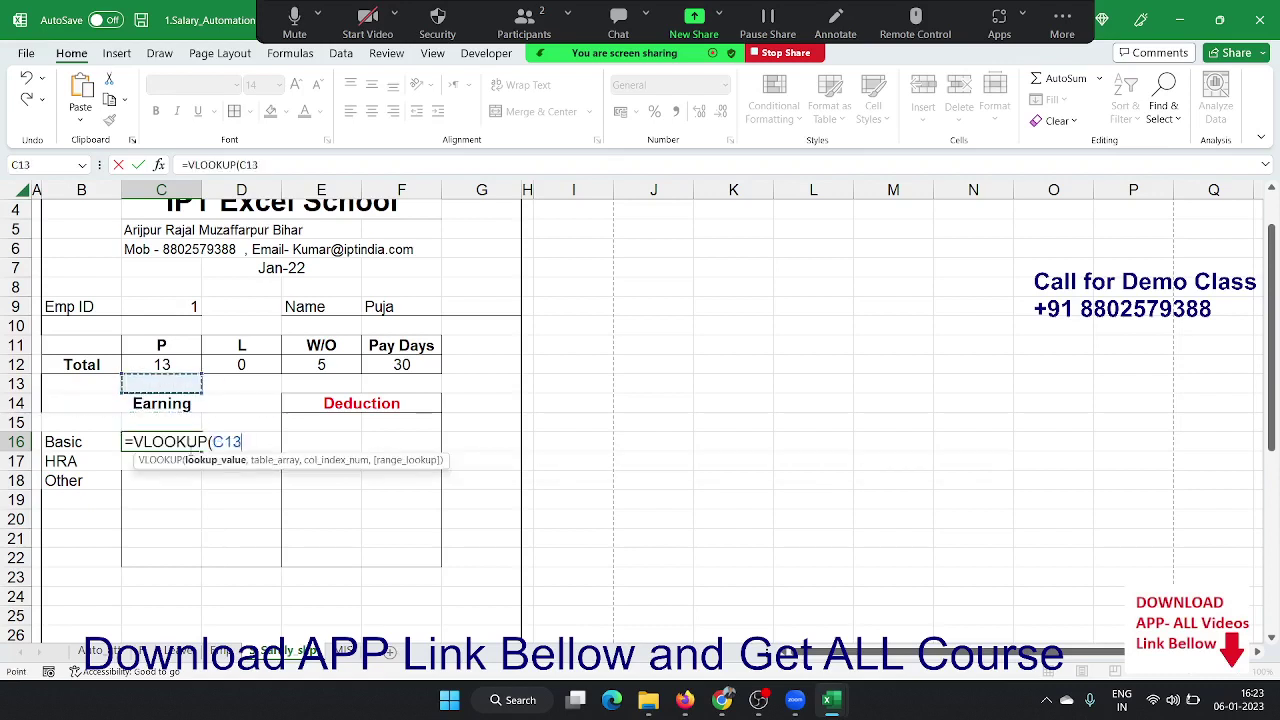
pyautogui.press('Up')
pyautogui.press('Up')
pyautogui.press('Up')
pyautogui.press('Up')
pyautogui.write(',')
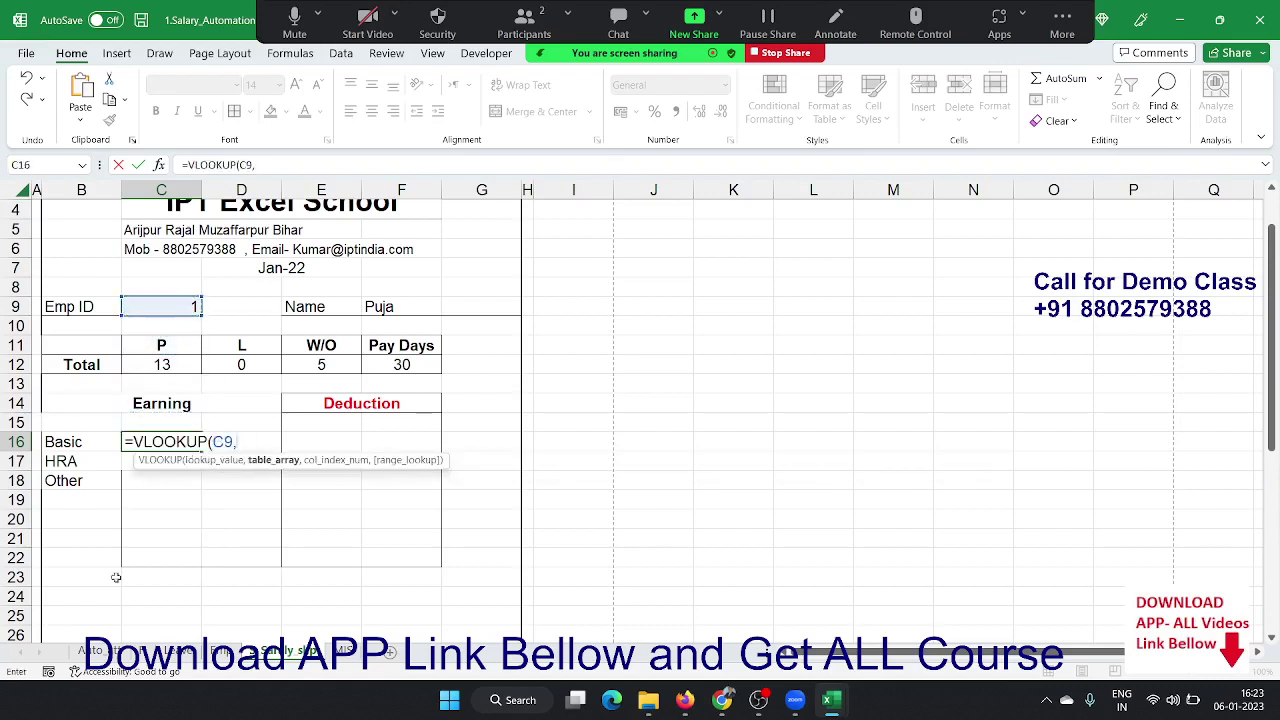
pyautogui.press('Escape')
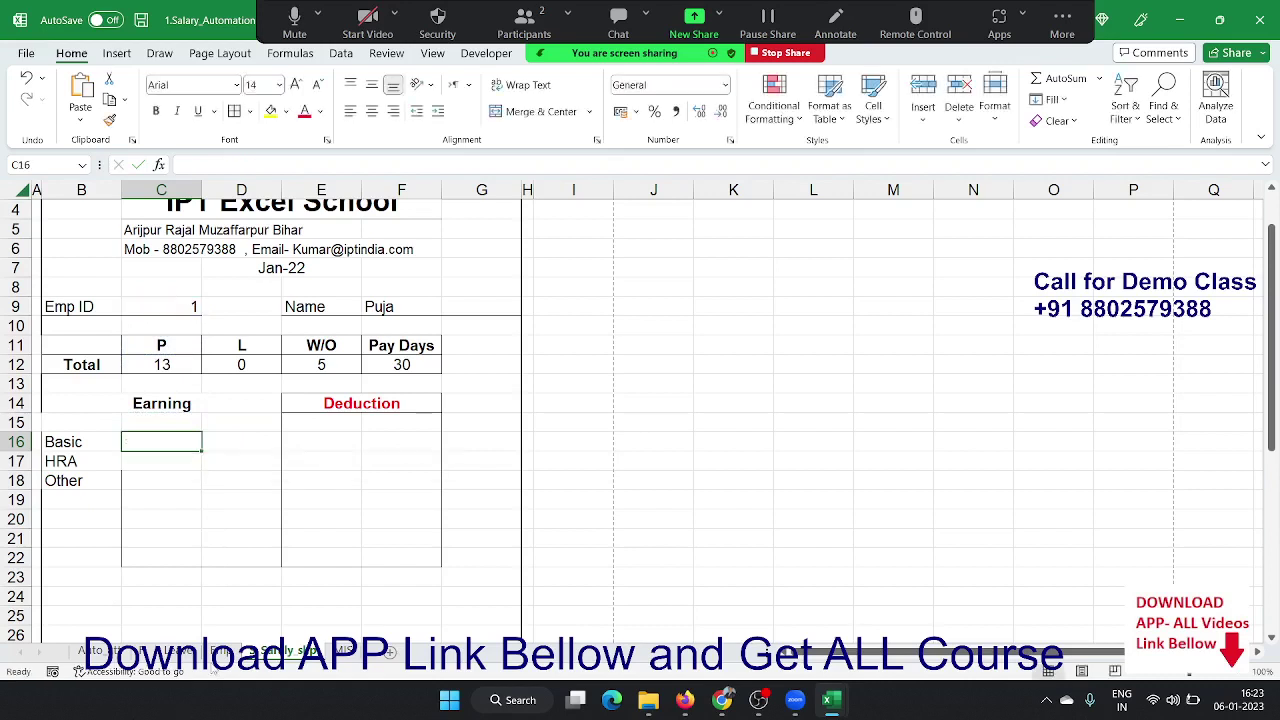
pyautogui.press('Up')
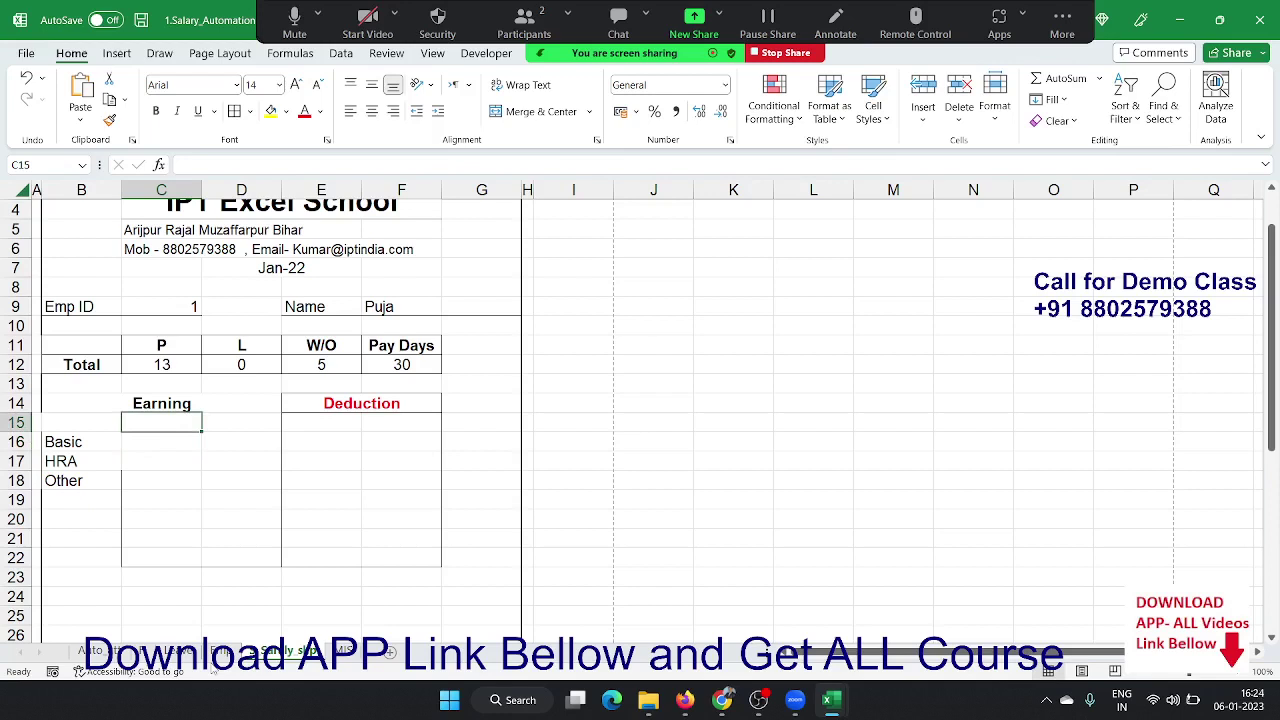
# - Label C15 as ASJ and D15 as ASATT above the Basic row
pyautogui.click(241, 422)
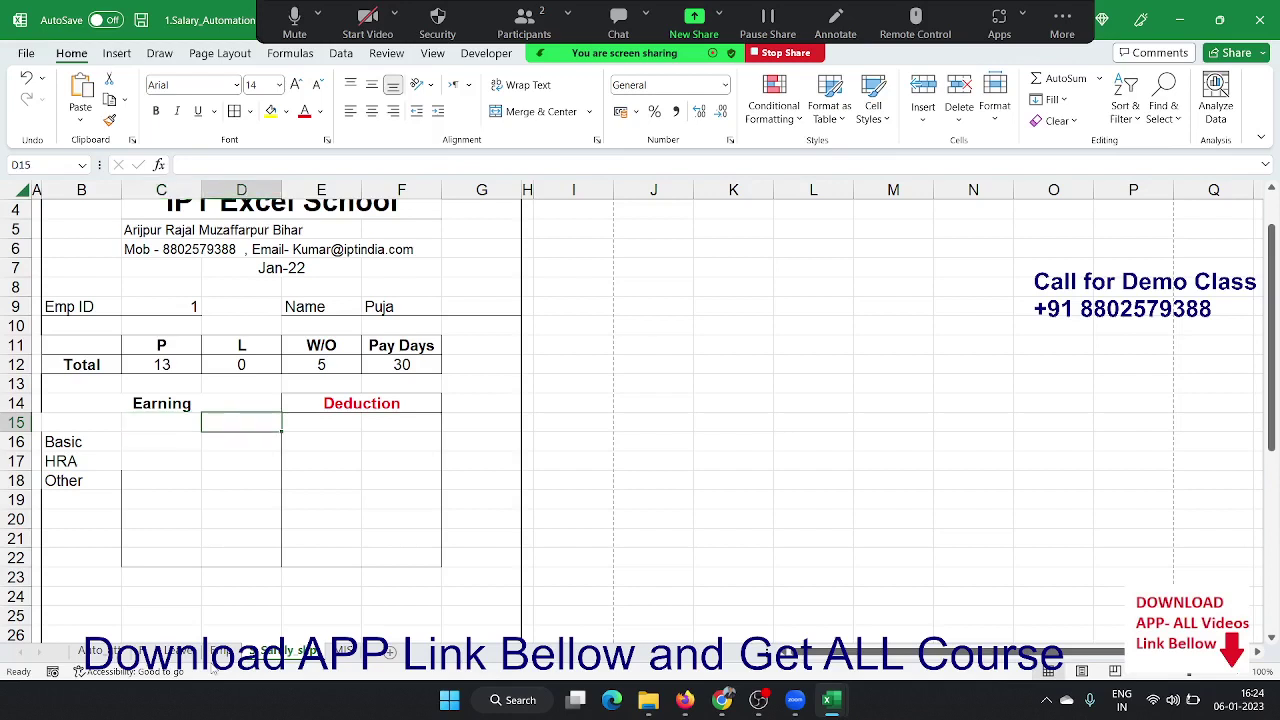
pyautogui.click(161, 422)
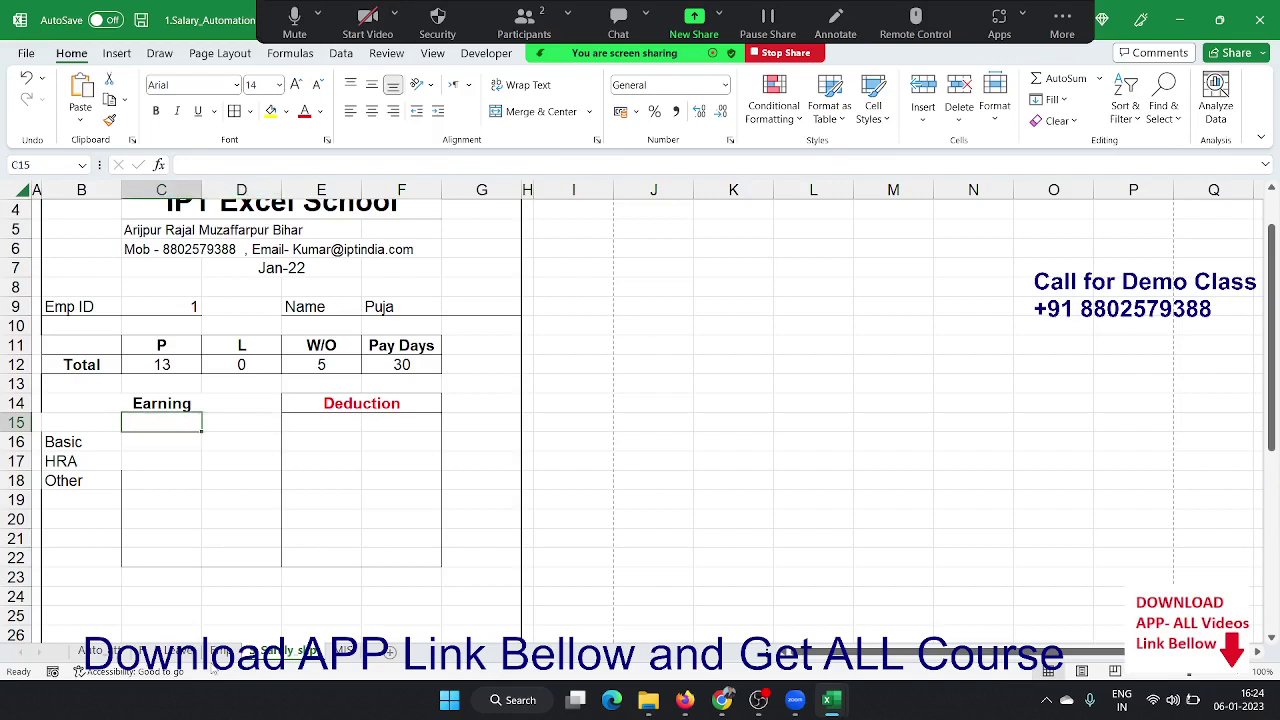
pyautogui.write('ASJ')
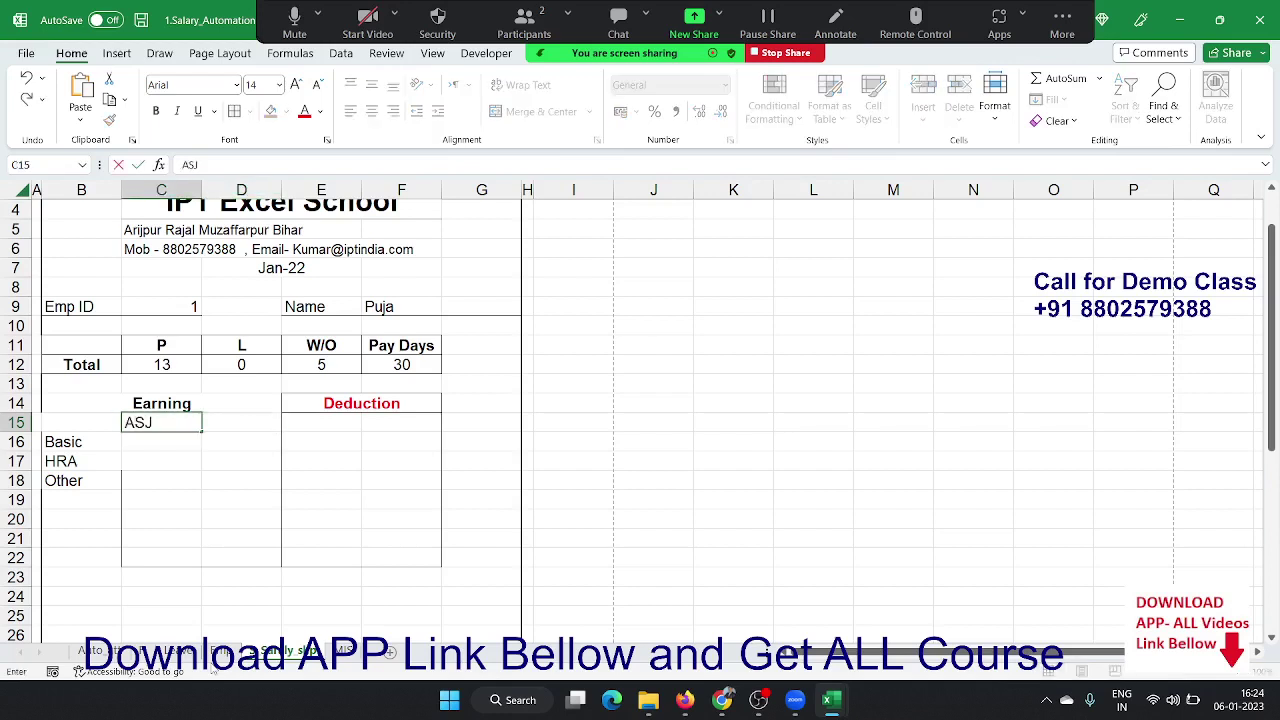
pyautogui.press('Return')
pyautogui.click(241, 422)
pyautogui.write('A')
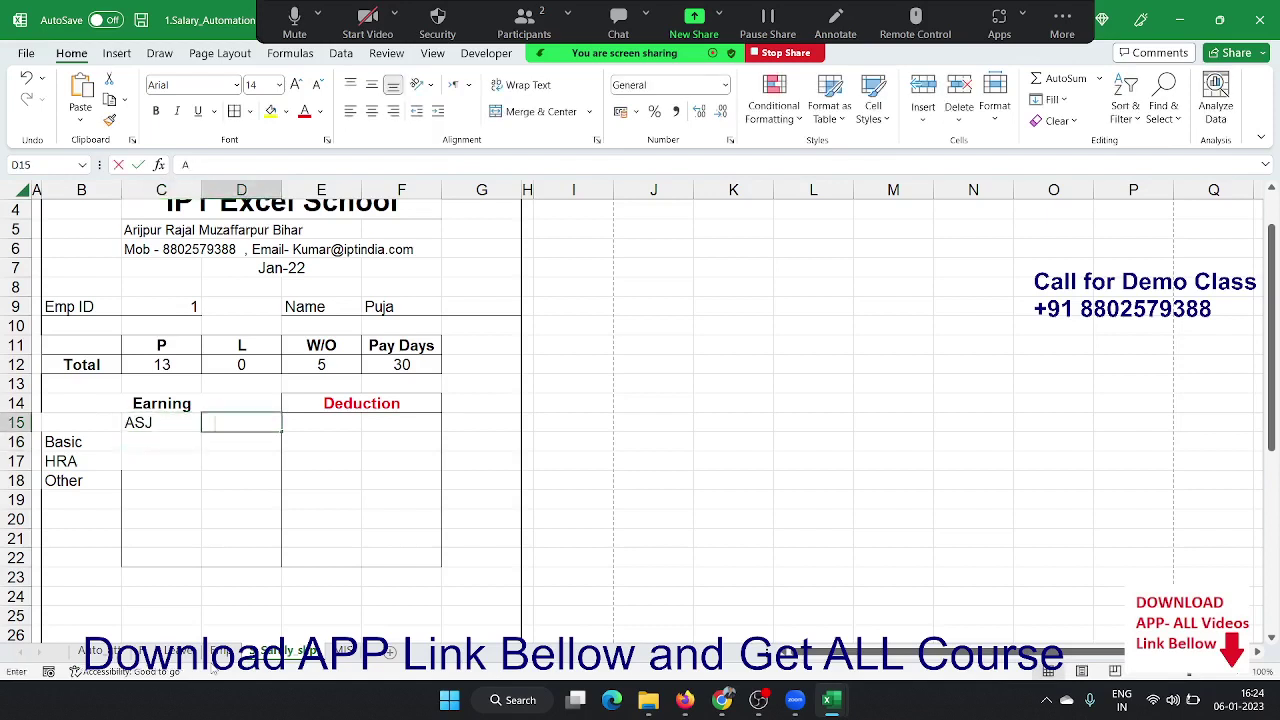
pyautogui.write('S')
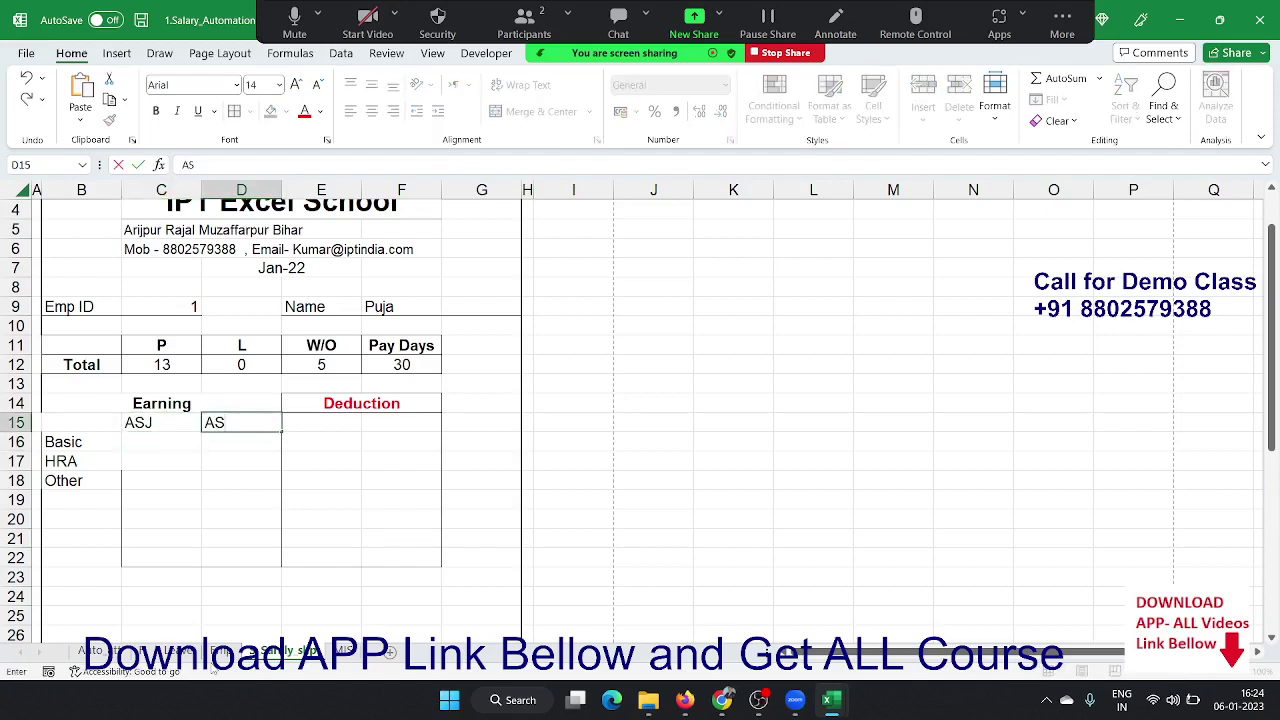
pyautogui.write('TATT')
pyautogui.press('Return')
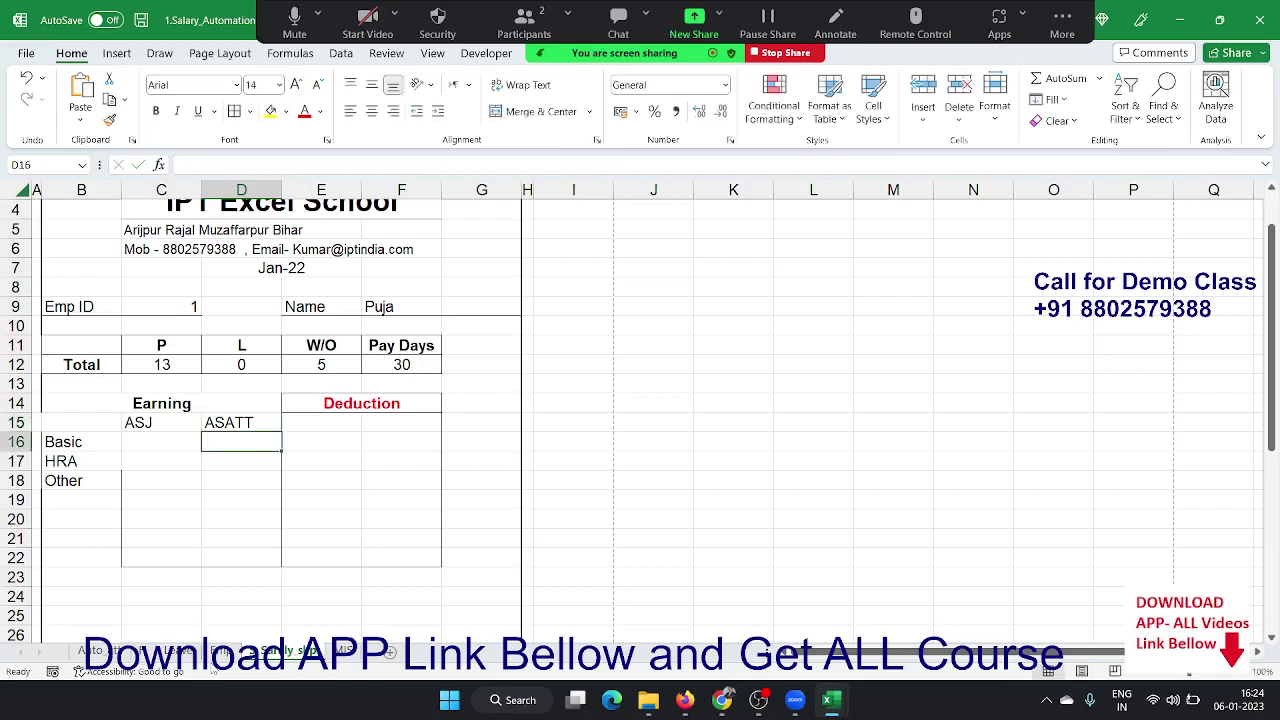
pyautogui.click(161, 441)
# - Enter a VLOOKUP in C16 against Emp columns A:G, returning column 7
pyautogui.write('=VLOOKUP(')
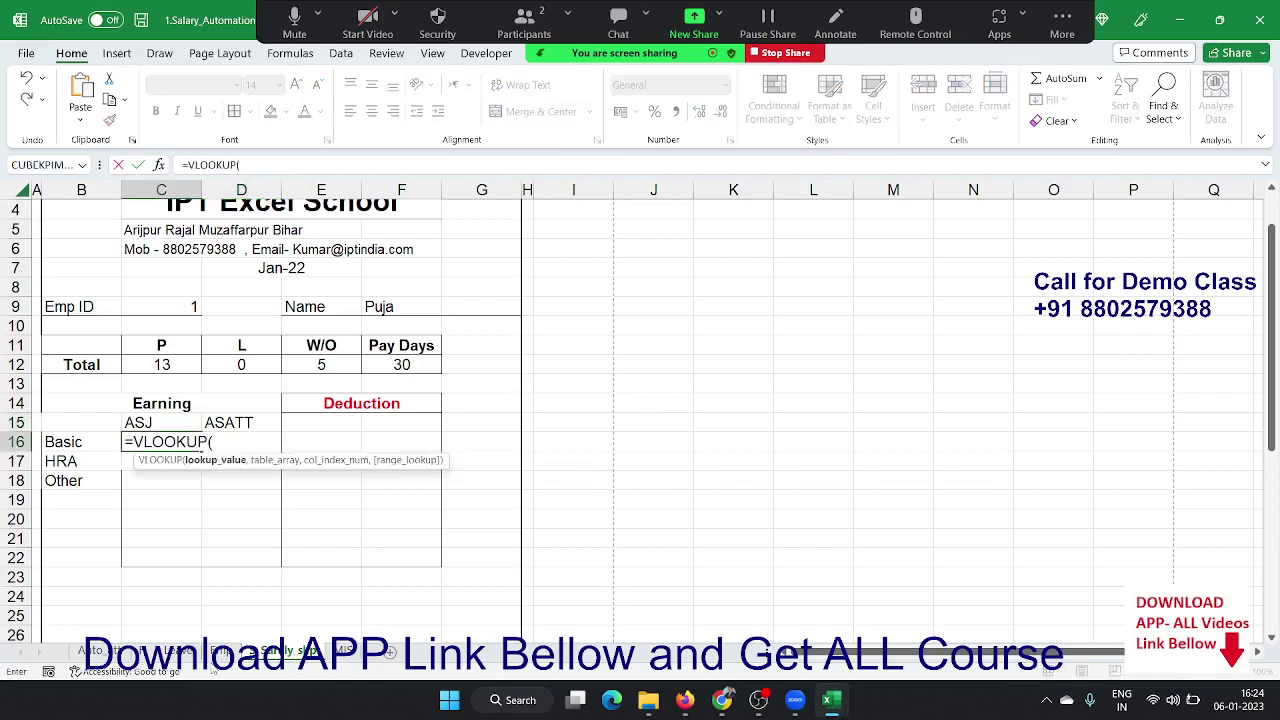
pyautogui.click(62, 441)
pyautogui.write(',')
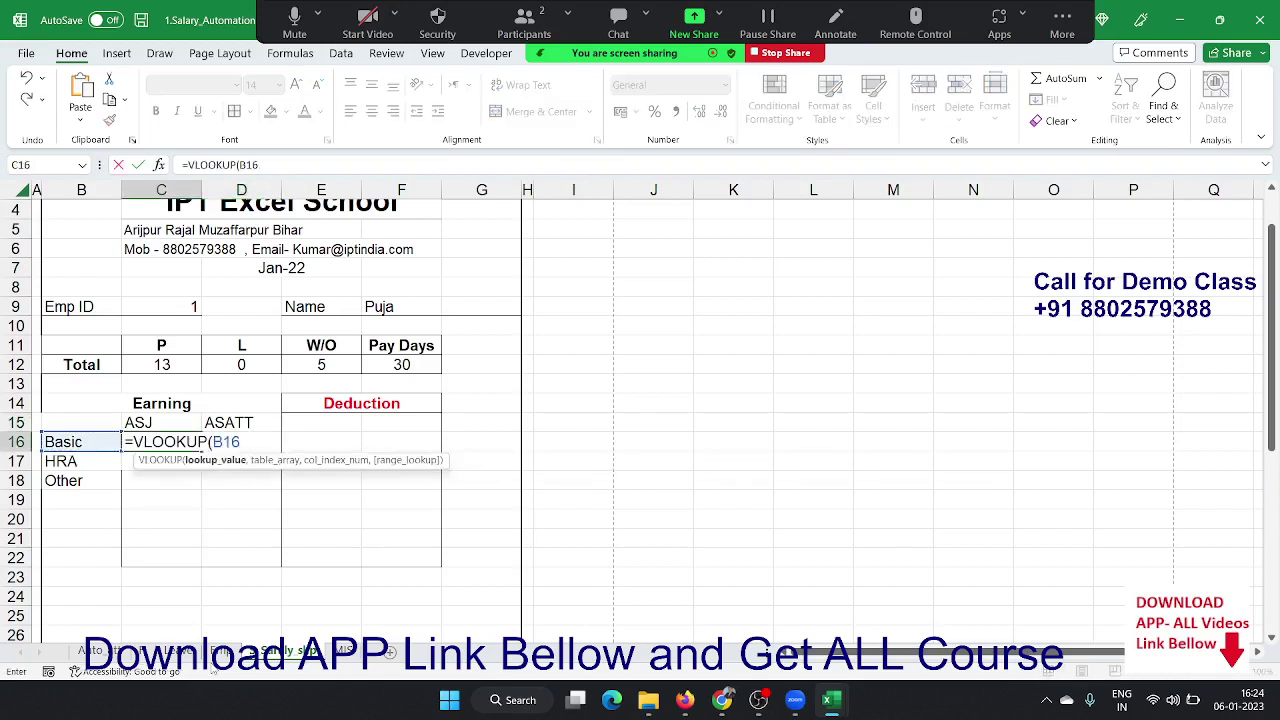
pyautogui.write(',')
pyautogui.click(230, 651)
pyautogui.click(74, 191)
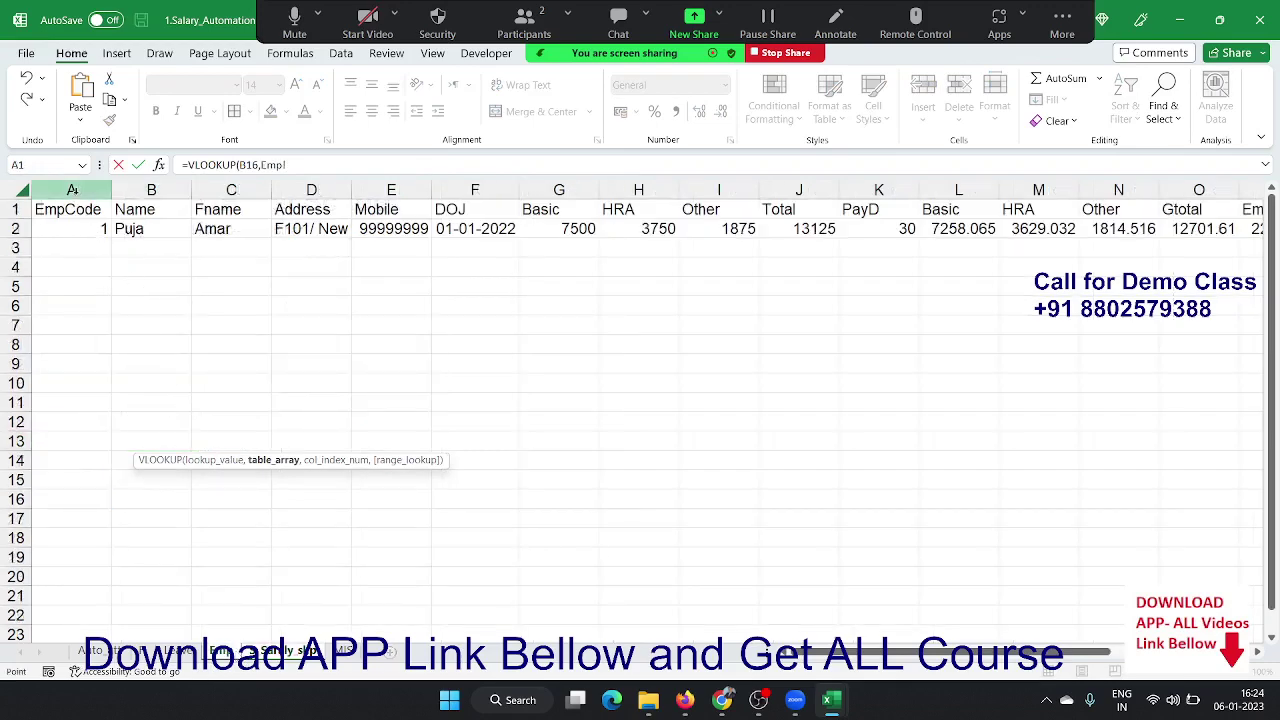
pyautogui.moveTo(74, 191); pyautogui.dragTo(557, 190)
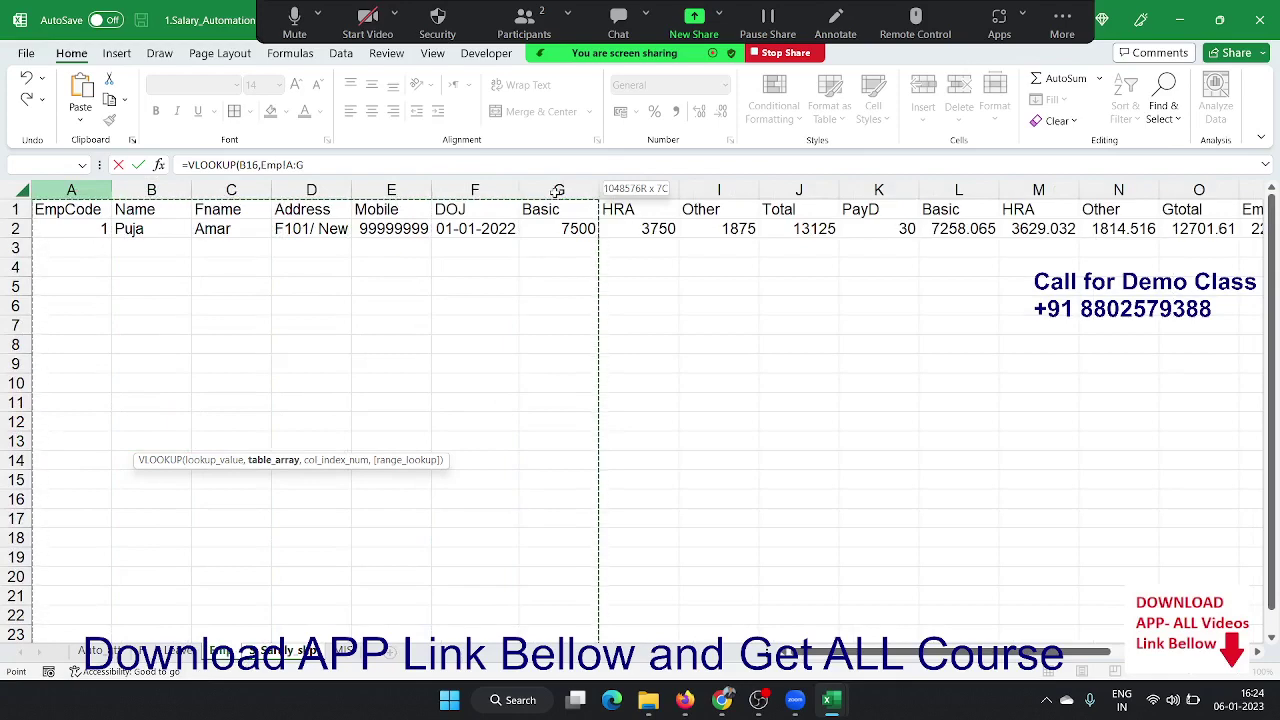
pyautogui.moveTo(557, 190); pyautogui.dragTo(559, 190)
pyautogui.write(',7,0')
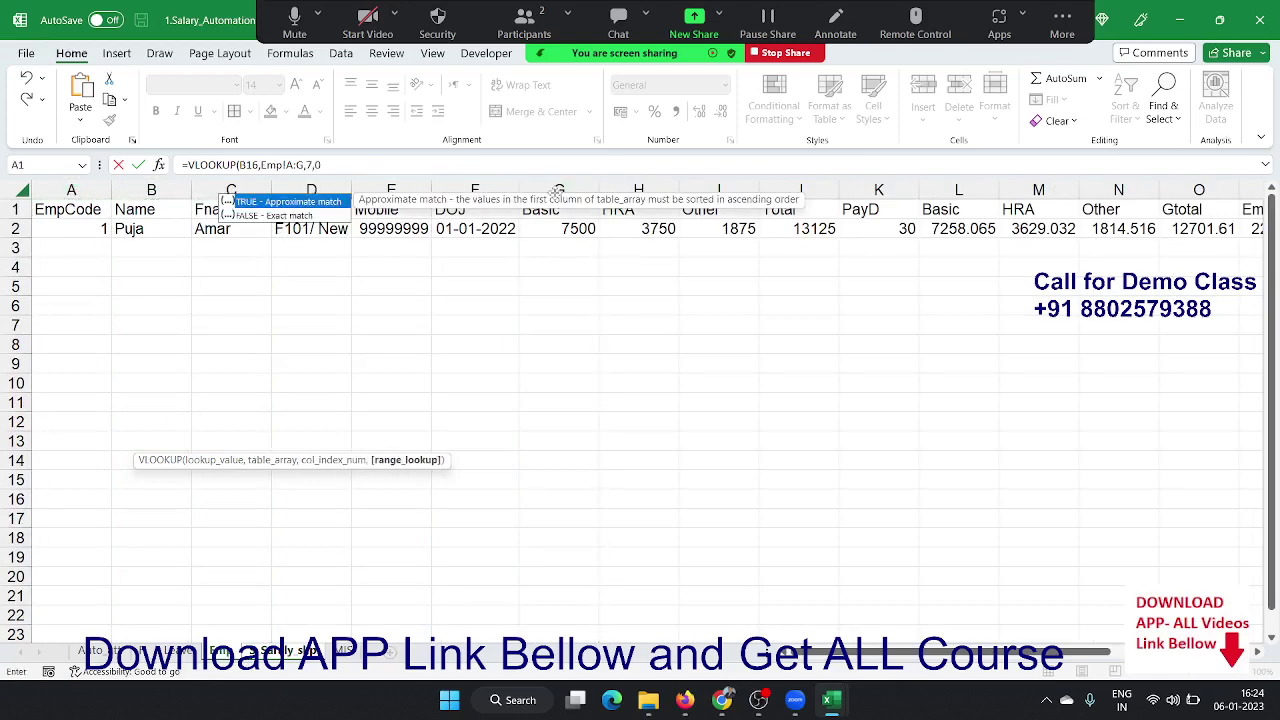
pyautogui.press('Return')
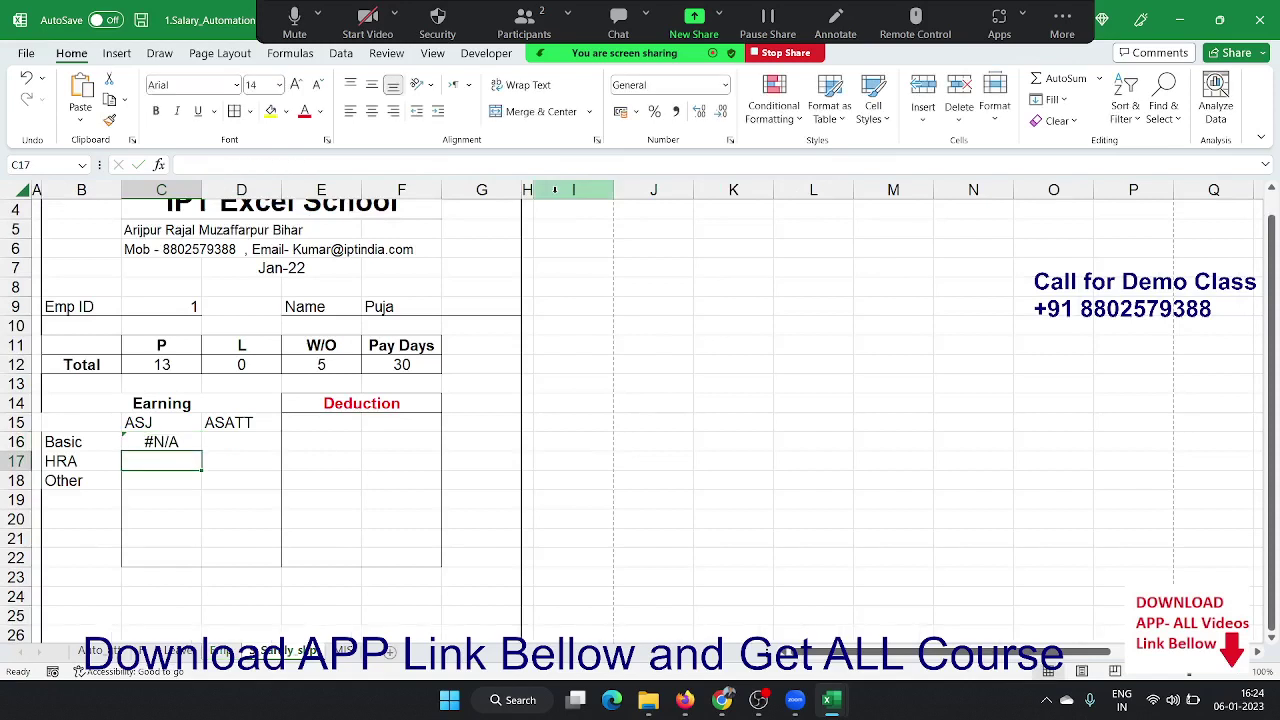
# - Correct the lookup value to Emp ID C9 so Basic ASJ shows 7500
pyautogui.press('Up')
pyautogui.click(554, 189)
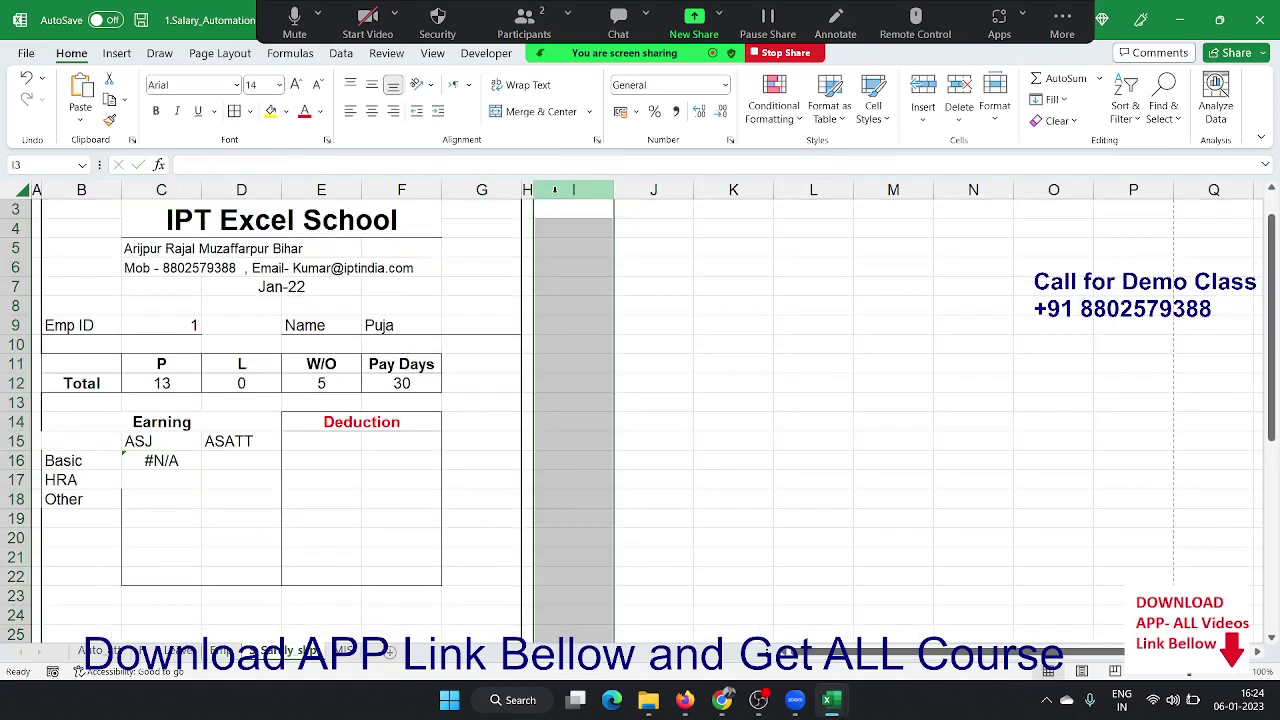
pyautogui.doubleClick(198, 460)
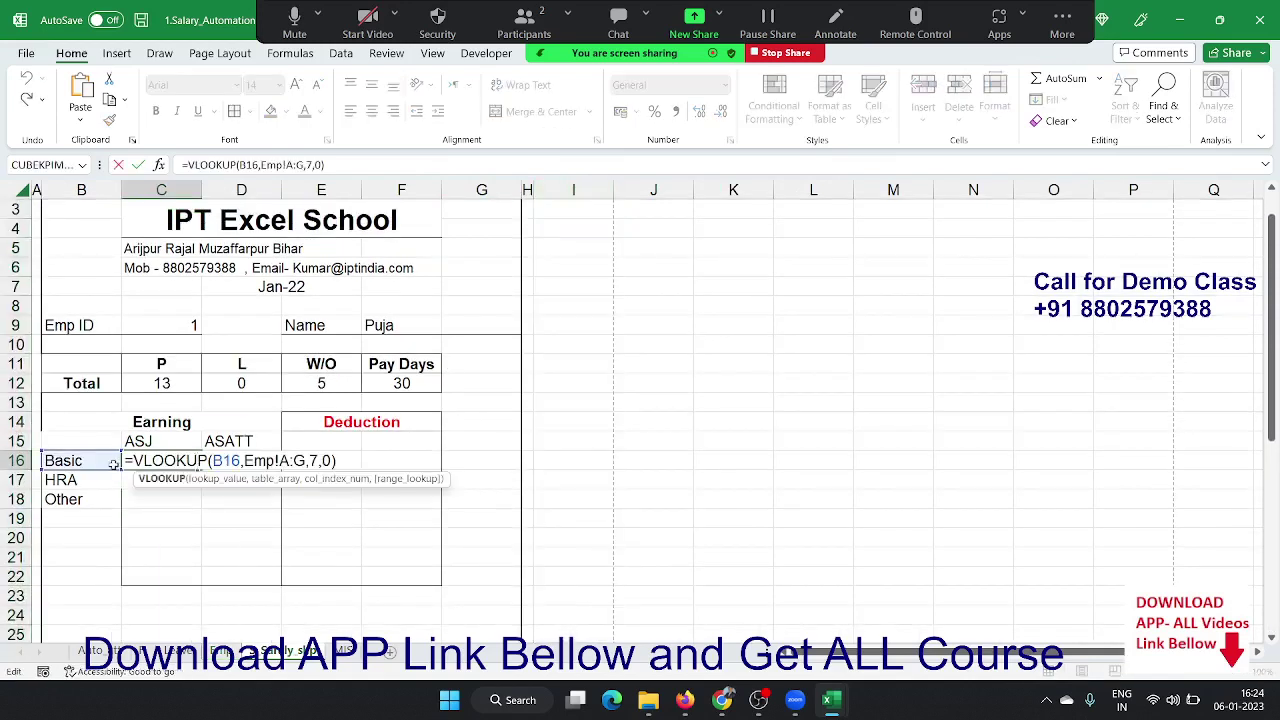
pyautogui.click(163, 322)
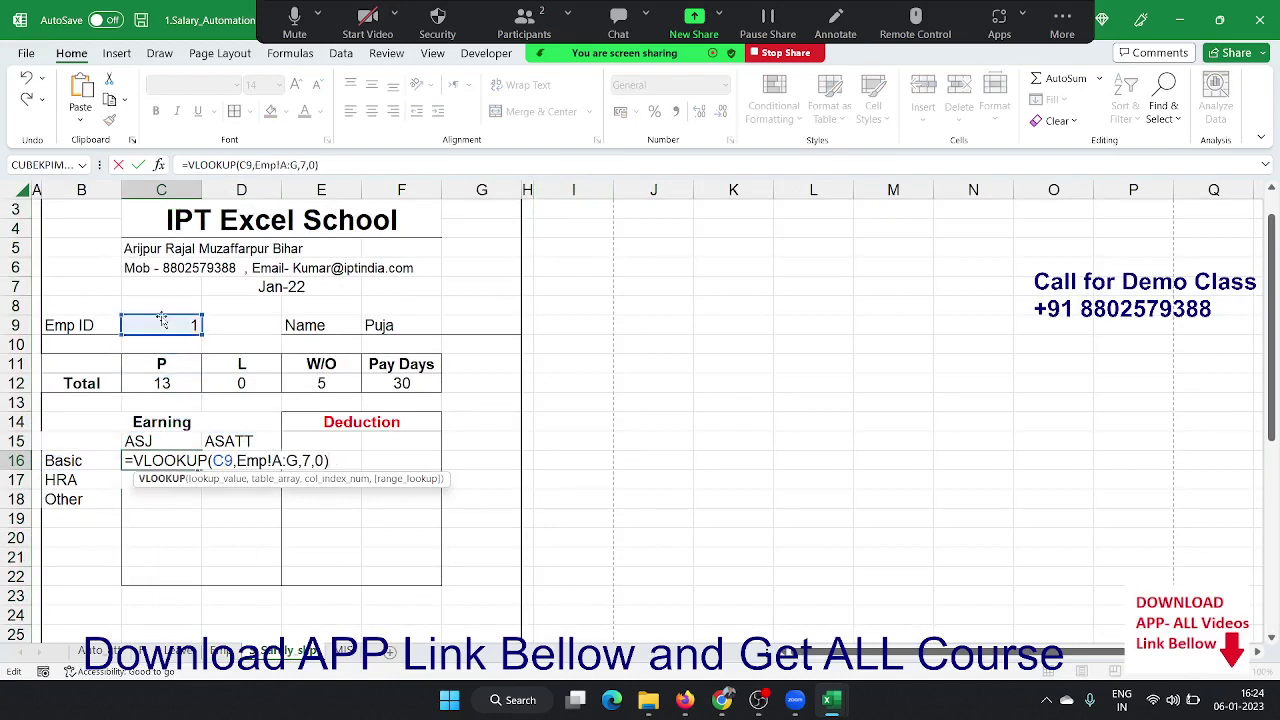
pyautogui.press('Return')
pyautogui.press('Up')
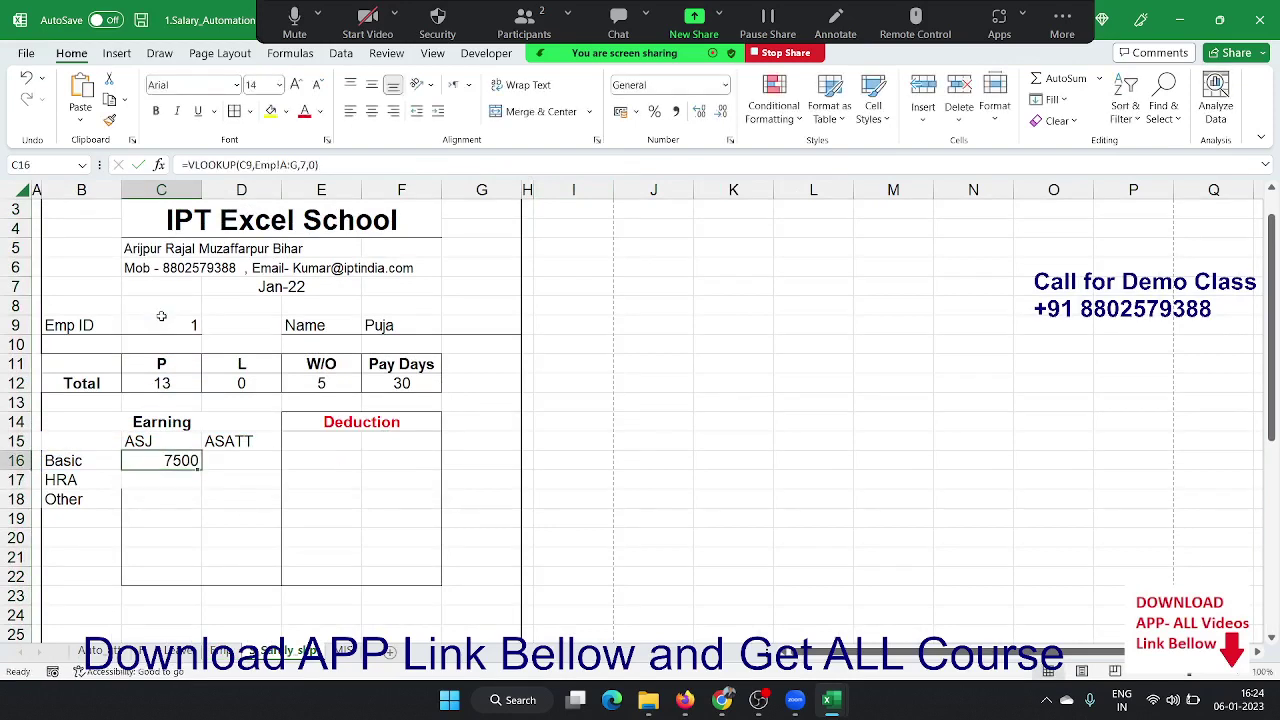
# - Name the Emp ID cell C9 "ID" via the Name Box
pyautogui.click(143, 323)
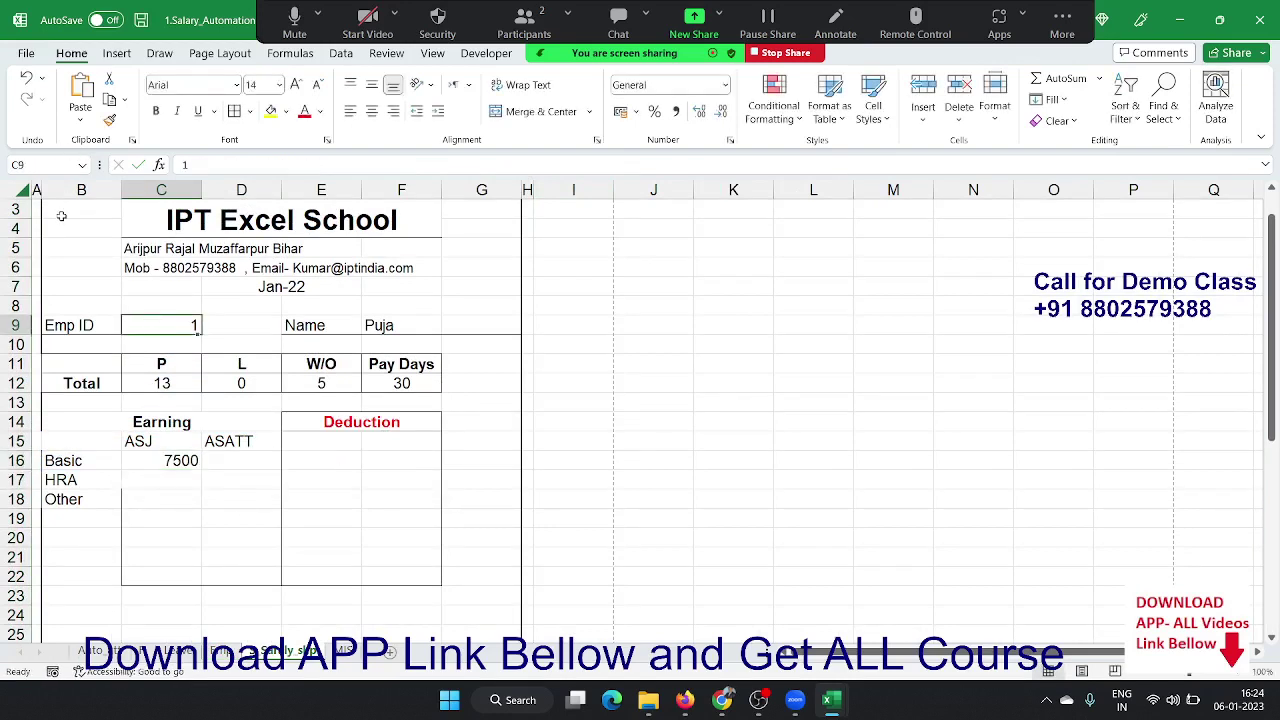
pyautogui.click(33, 165)
pyautogui.write('ID')
# - Enter =VLOOKUP(ID,Emp!A:L,12, in D16 so Basic ASATT shows 7258.065
pyautogui.click(229, 461)
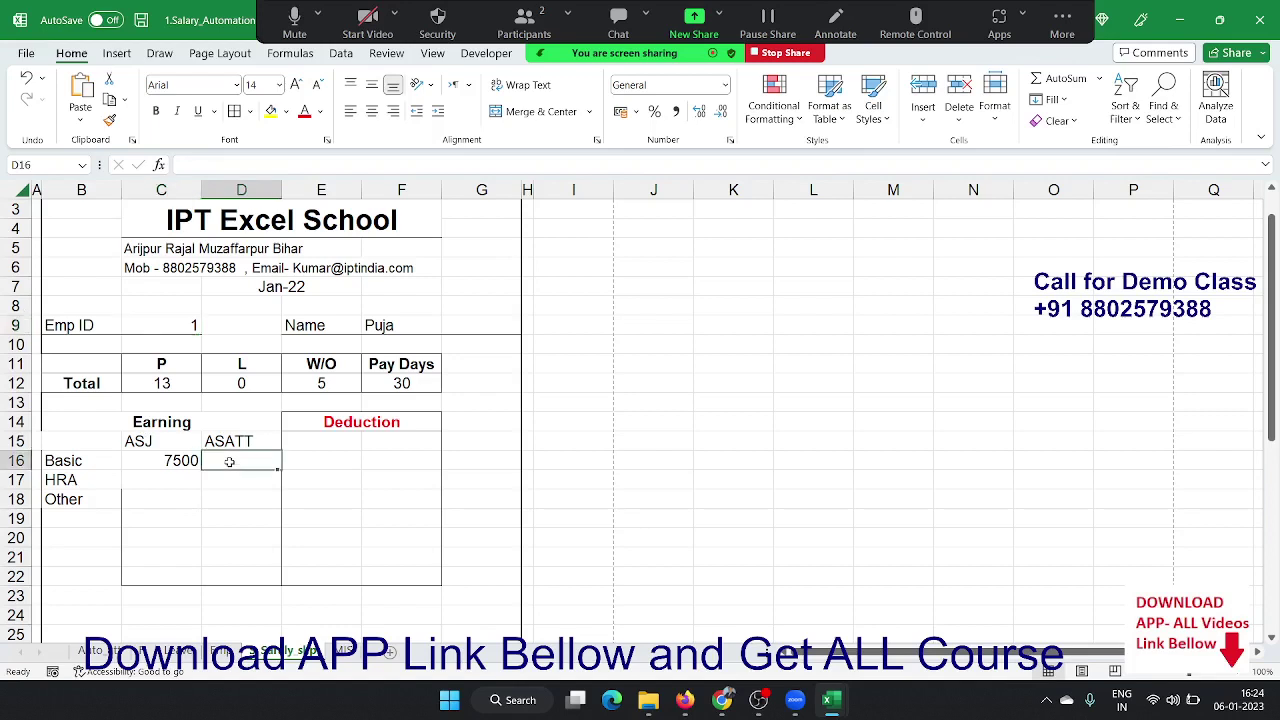
pyautogui.write('=')
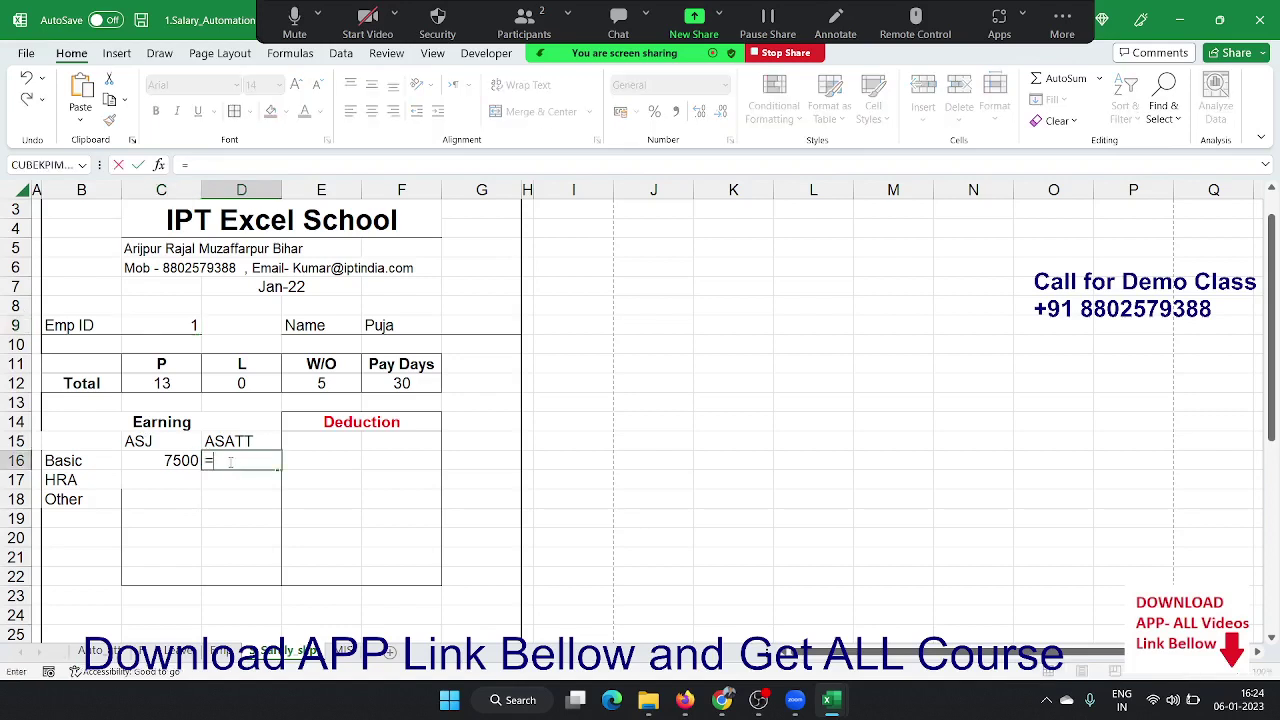
pyautogui.write('vl')
pyautogui.press('Tab')
pyautogui.write('ID')
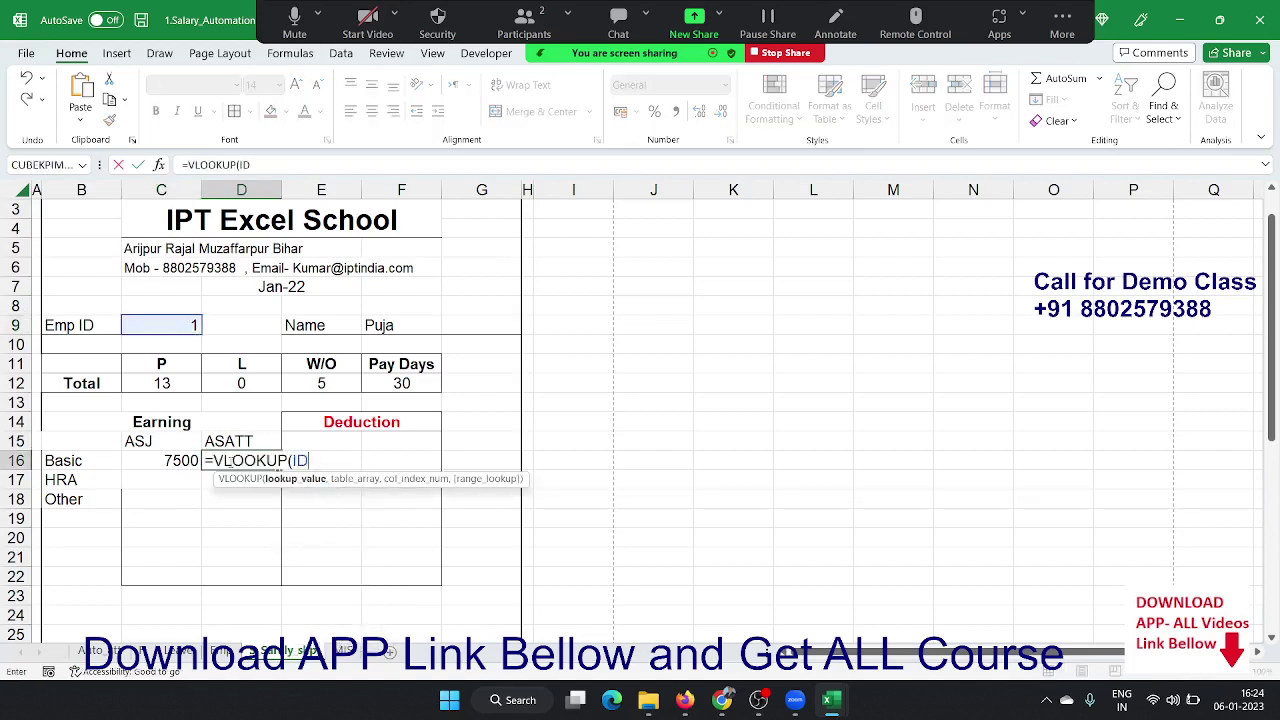
pyautogui.write(',')
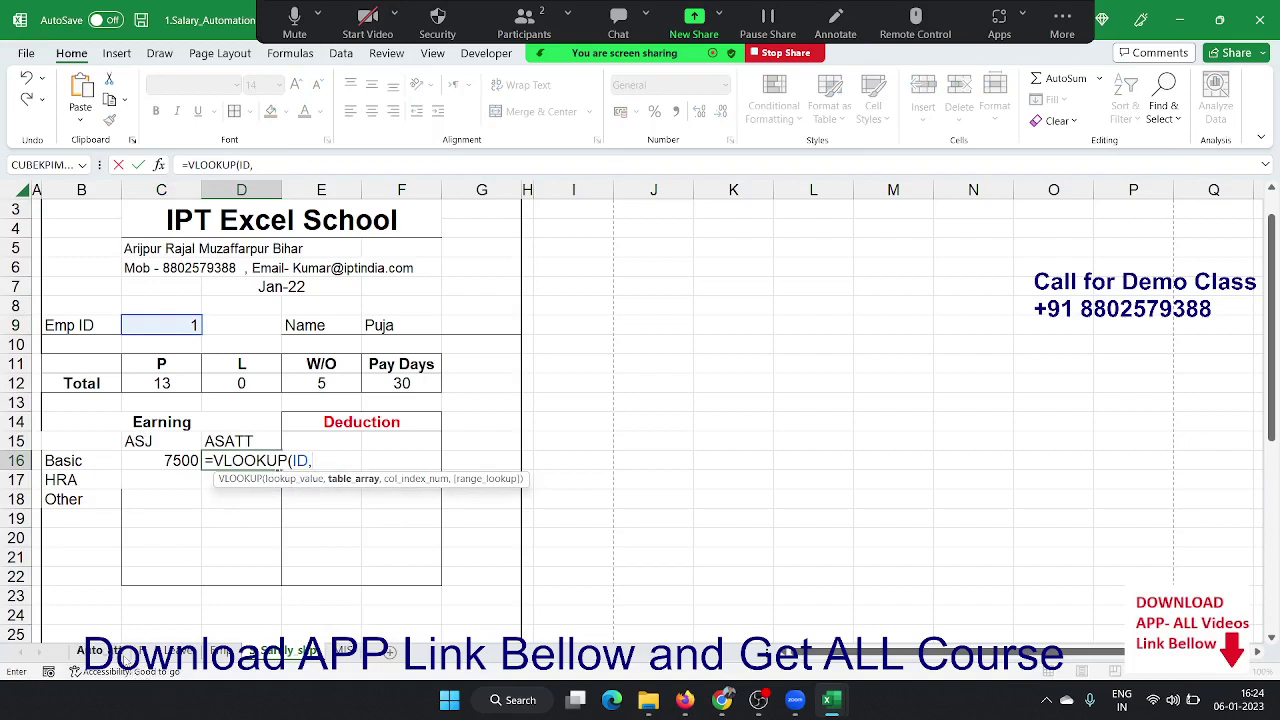
pyautogui.click(222, 651)
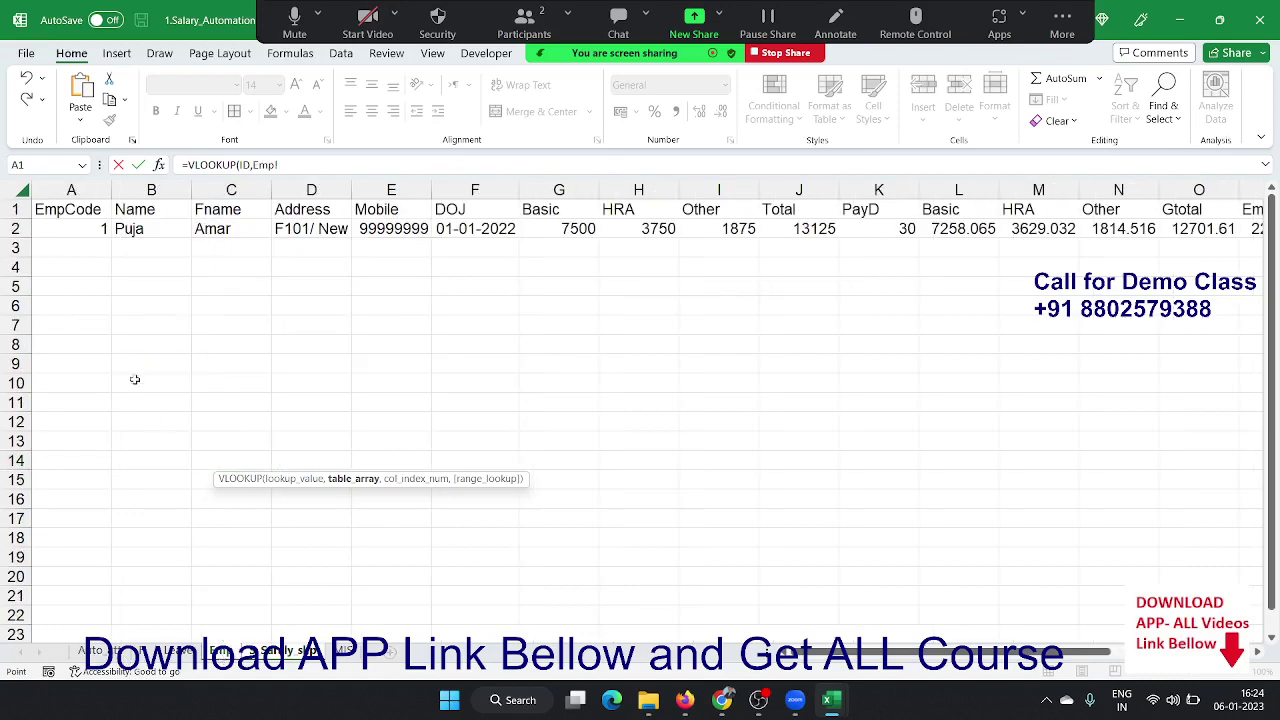
pyautogui.moveTo(71, 190); pyautogui.dragTo(979, 176)
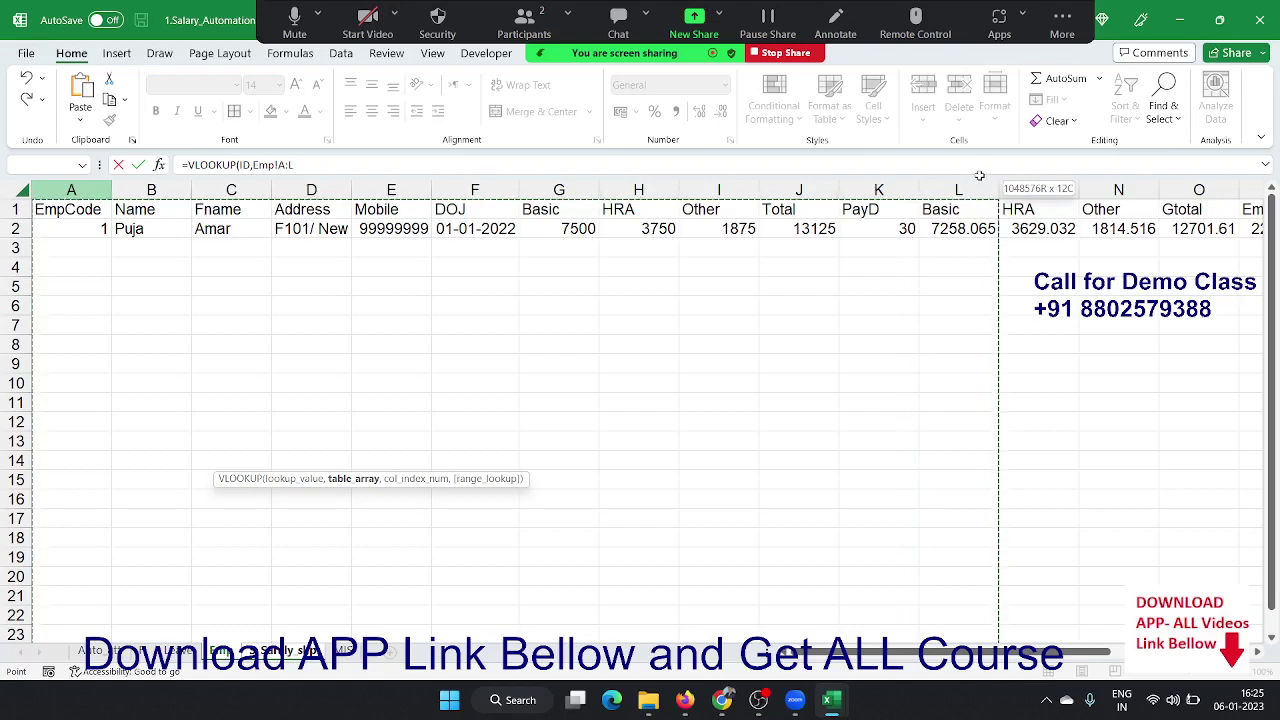
pyautogui.write(',12,')
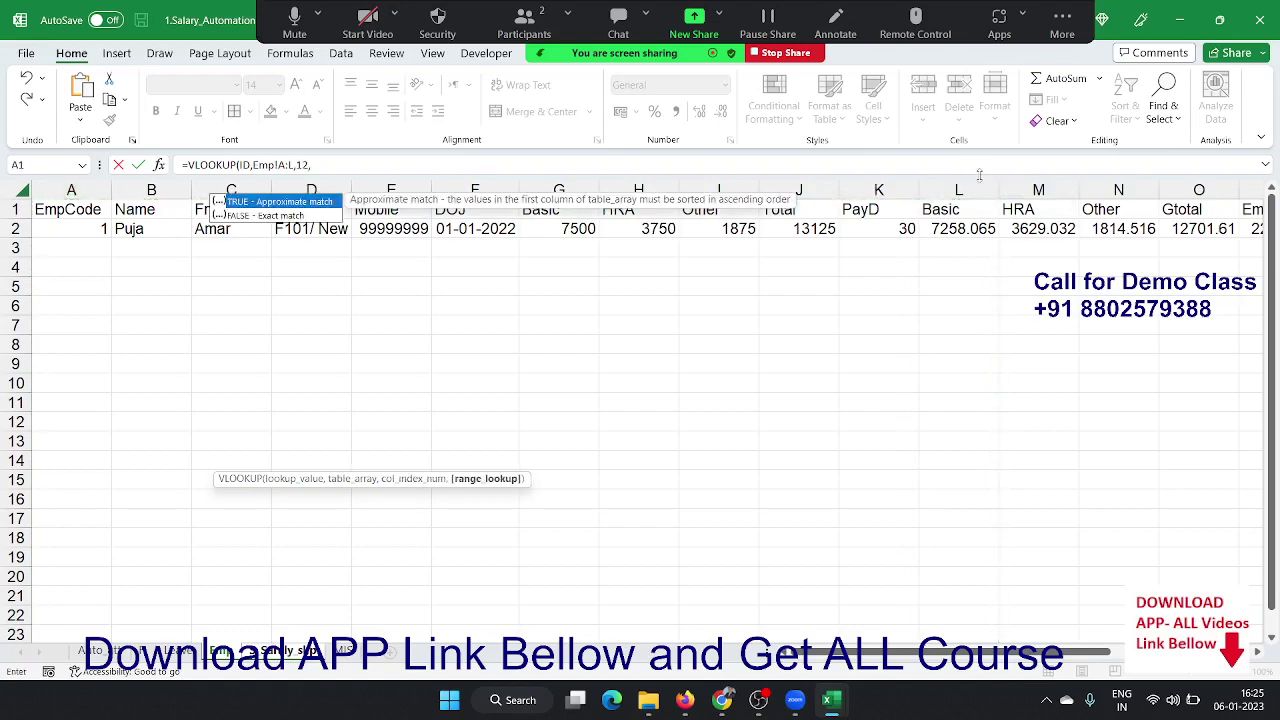
pyautogui.press('Escape')
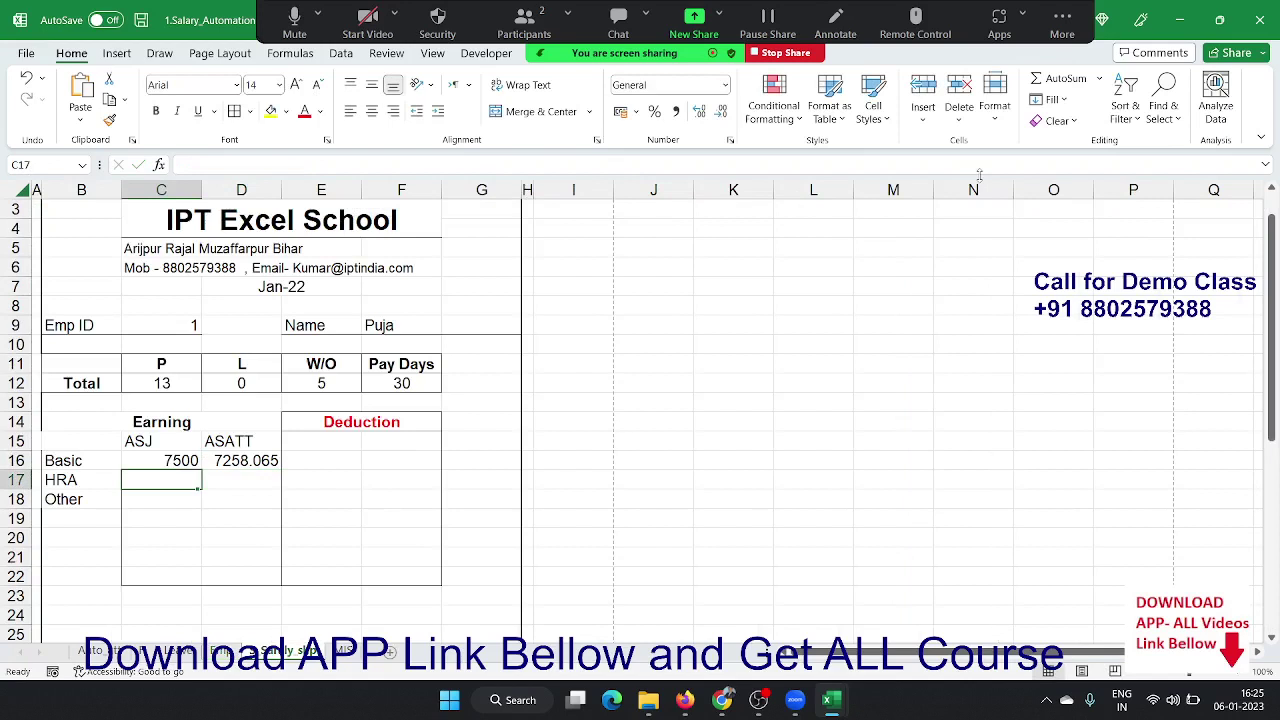
# - Enter =v in HRA cell C17, leaving a #NAME? placeholder for now
pyautogui.write('=v')
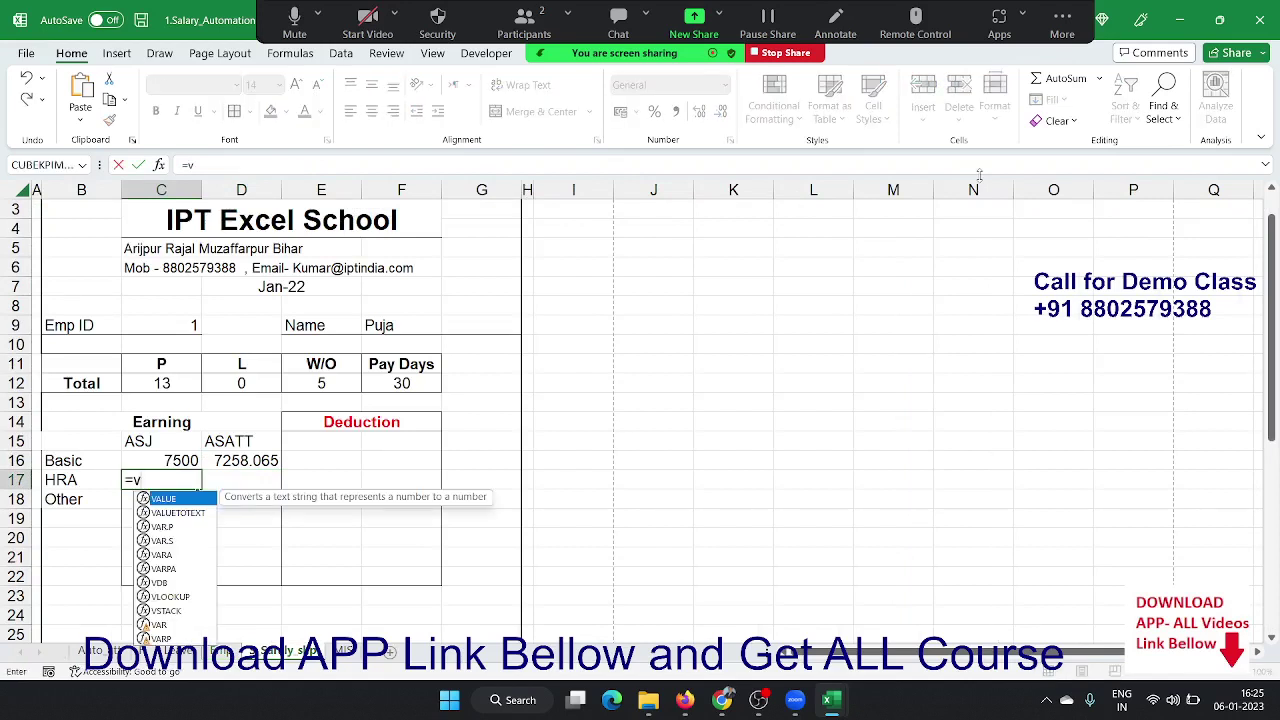
pyautogui.press('Escape')
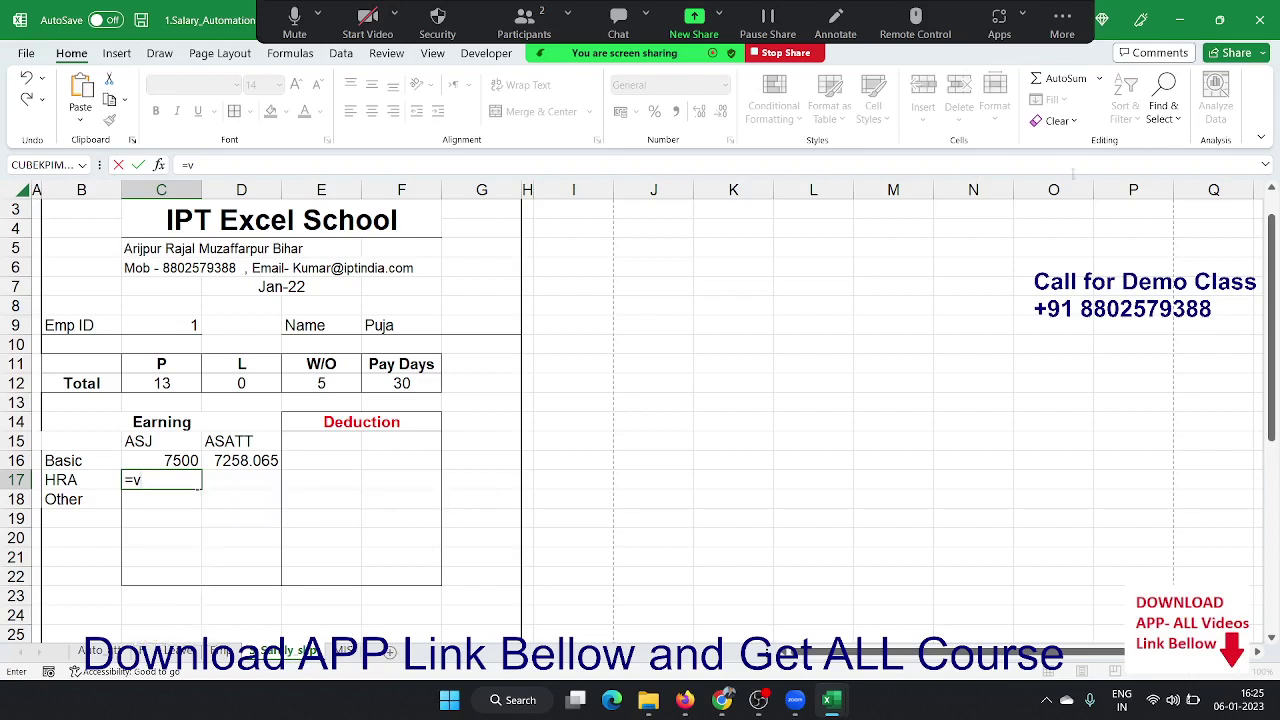
pyautogui.click(398, 383)
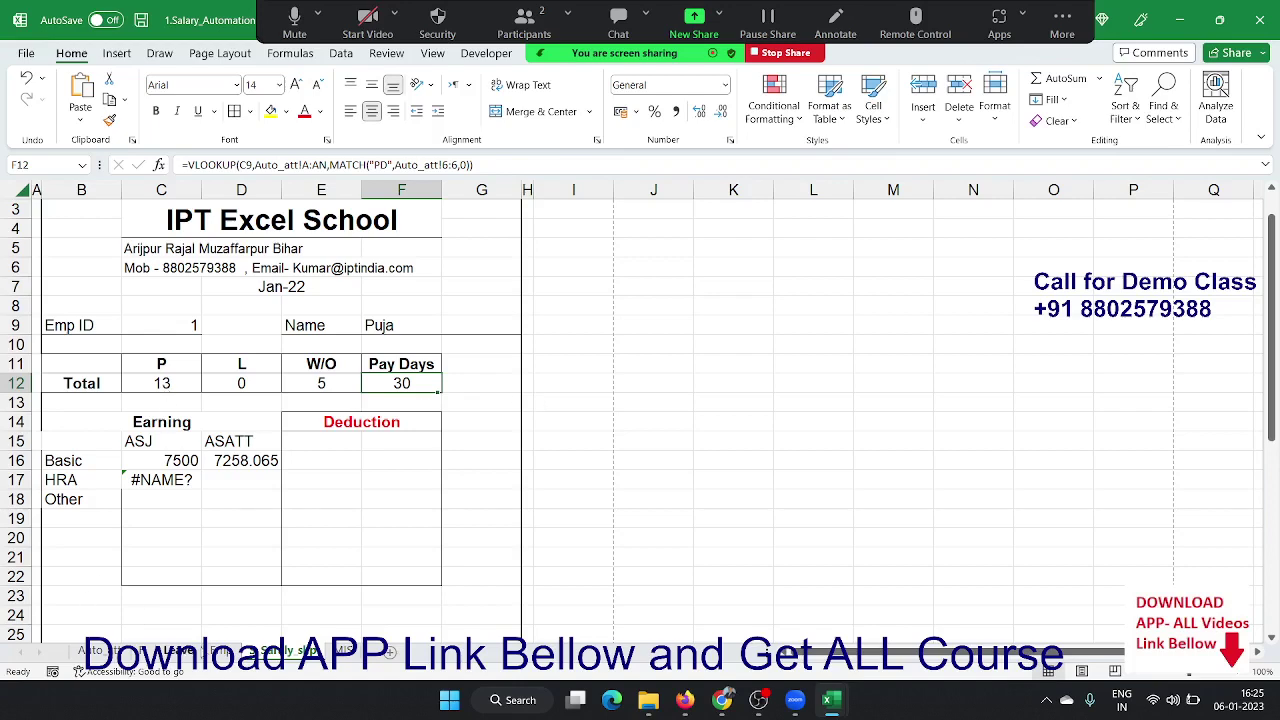
# - Review the Emp, attendance and Auto_att sheets, tracing AN7's formula and H entries
pyautogui.click(220, 652)
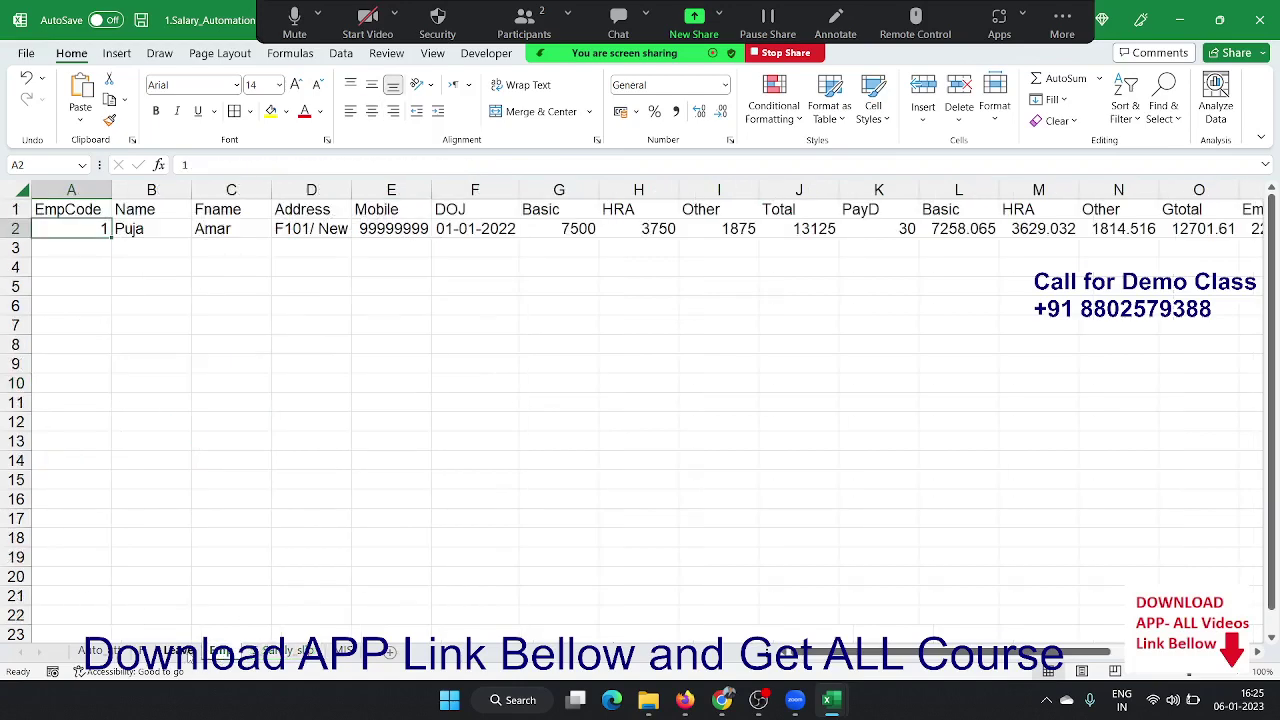
pyautogui.click(187, 652)
pyautogui.click(95, 651)
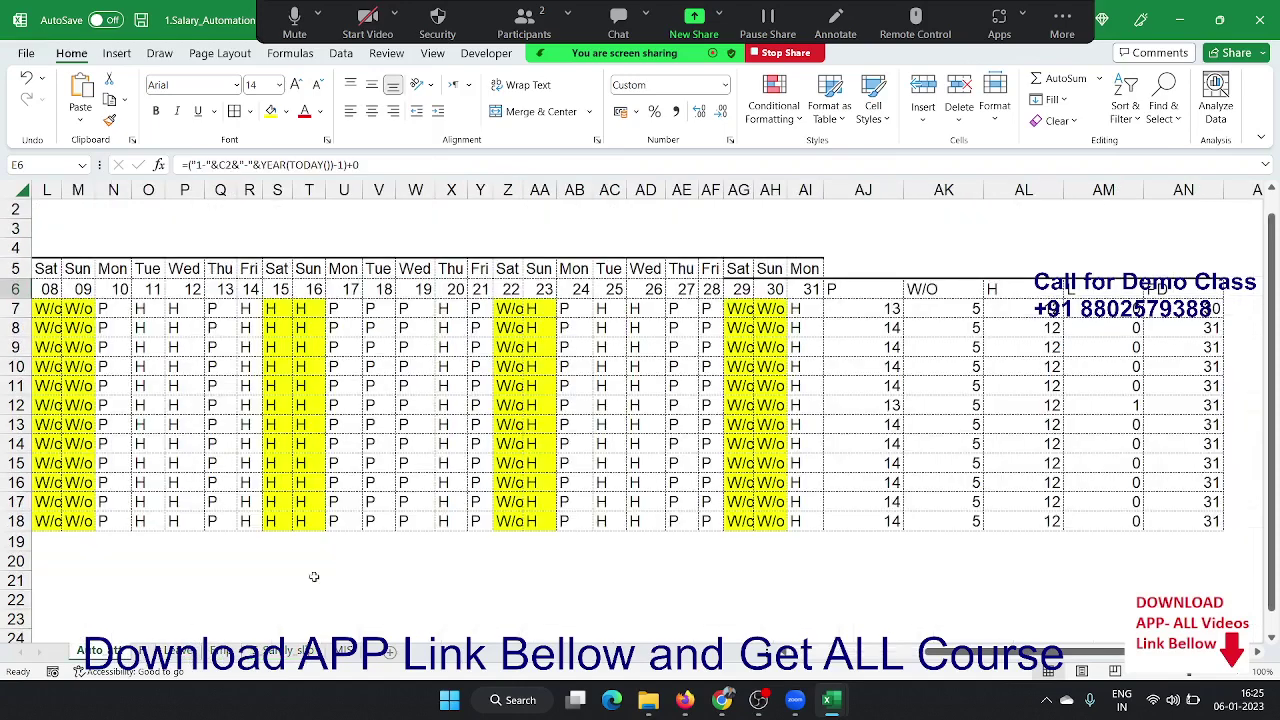
pyautogui.click(1192, 310)
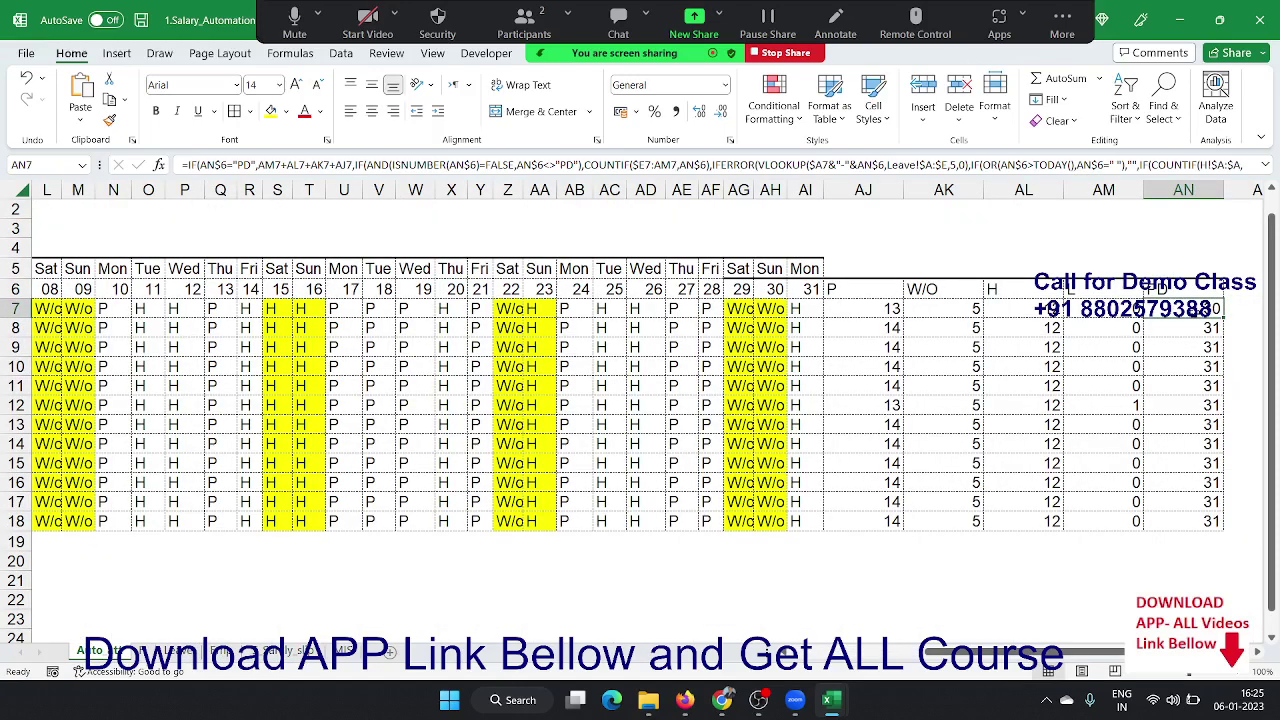
pyautogui.click(1010, 164)
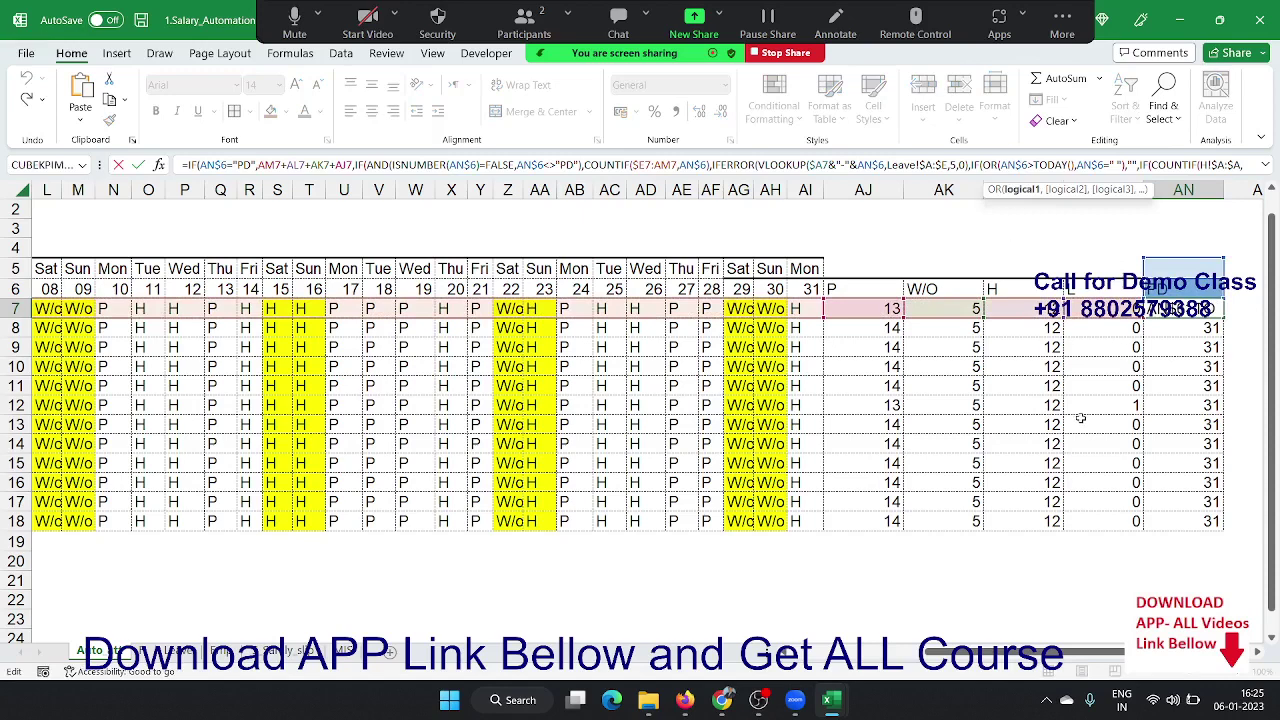
pyautogui.press('Escape')
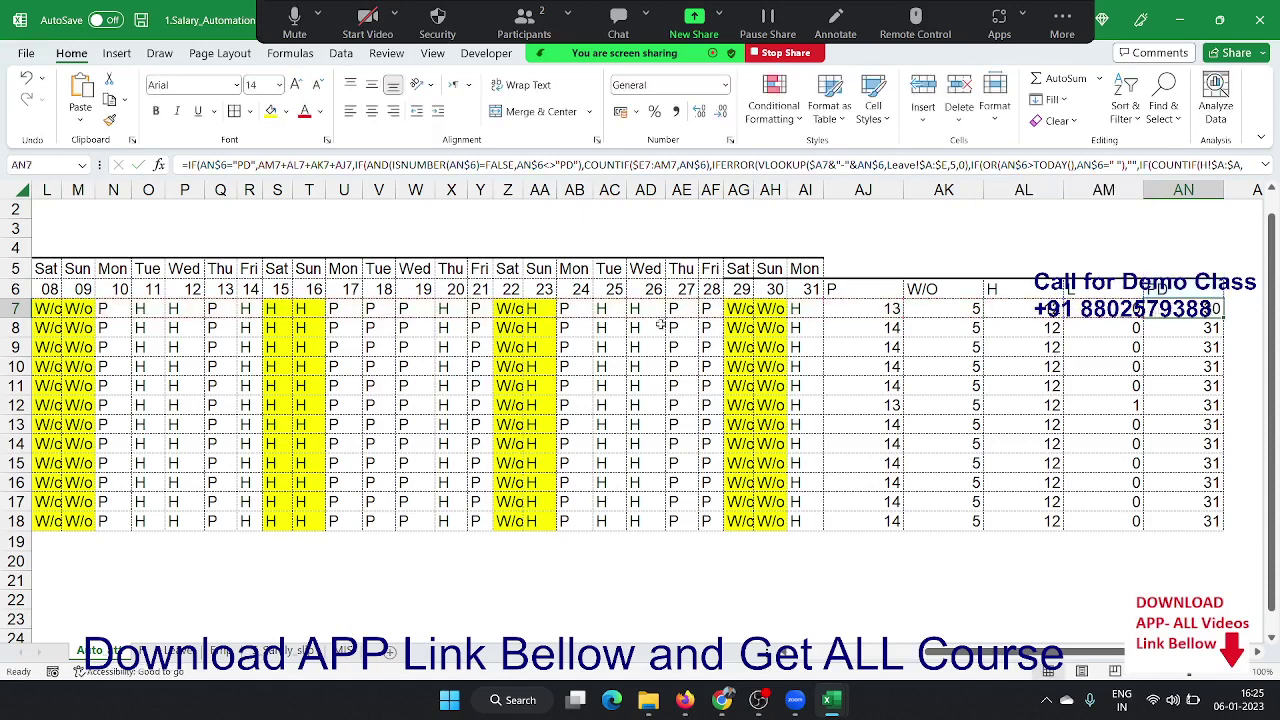
pyautogui.moveTo(605, 328); pyautogui.dragTo(602, 406)
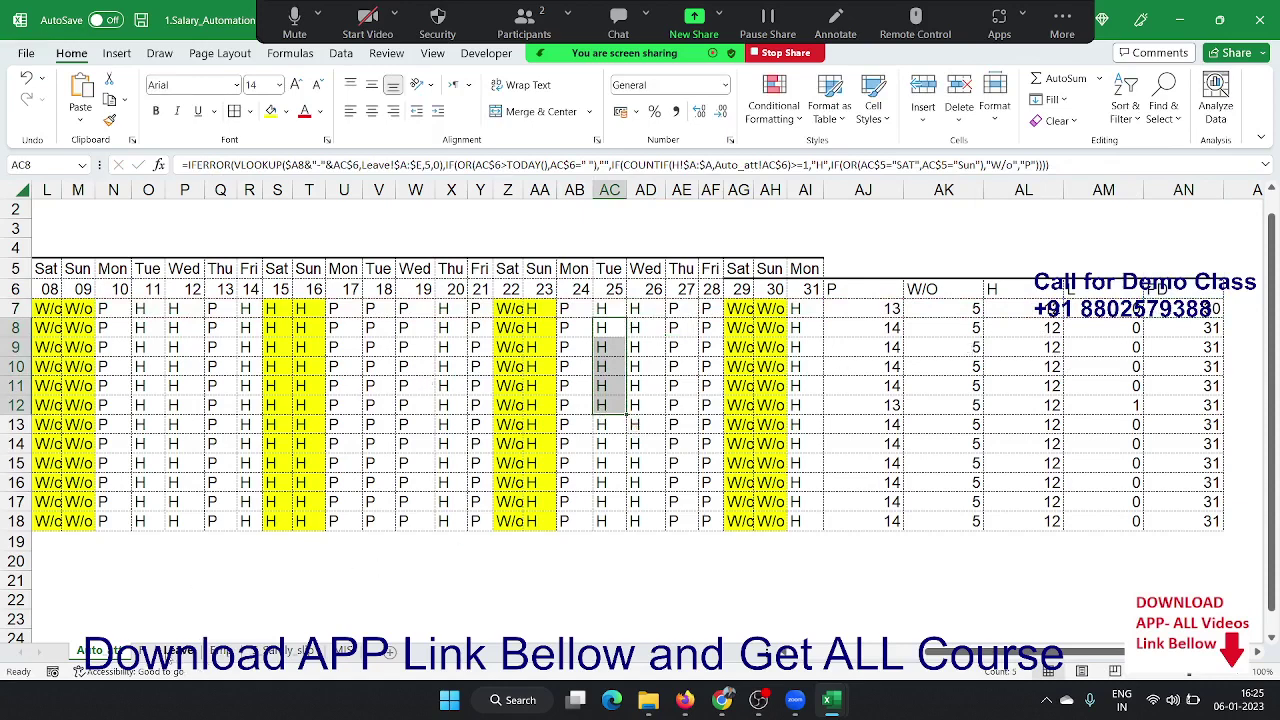
# - Check the holiday list's January dates and the blank MIS sheet, then return to Salary slip
pyautogui.click(180, 651)
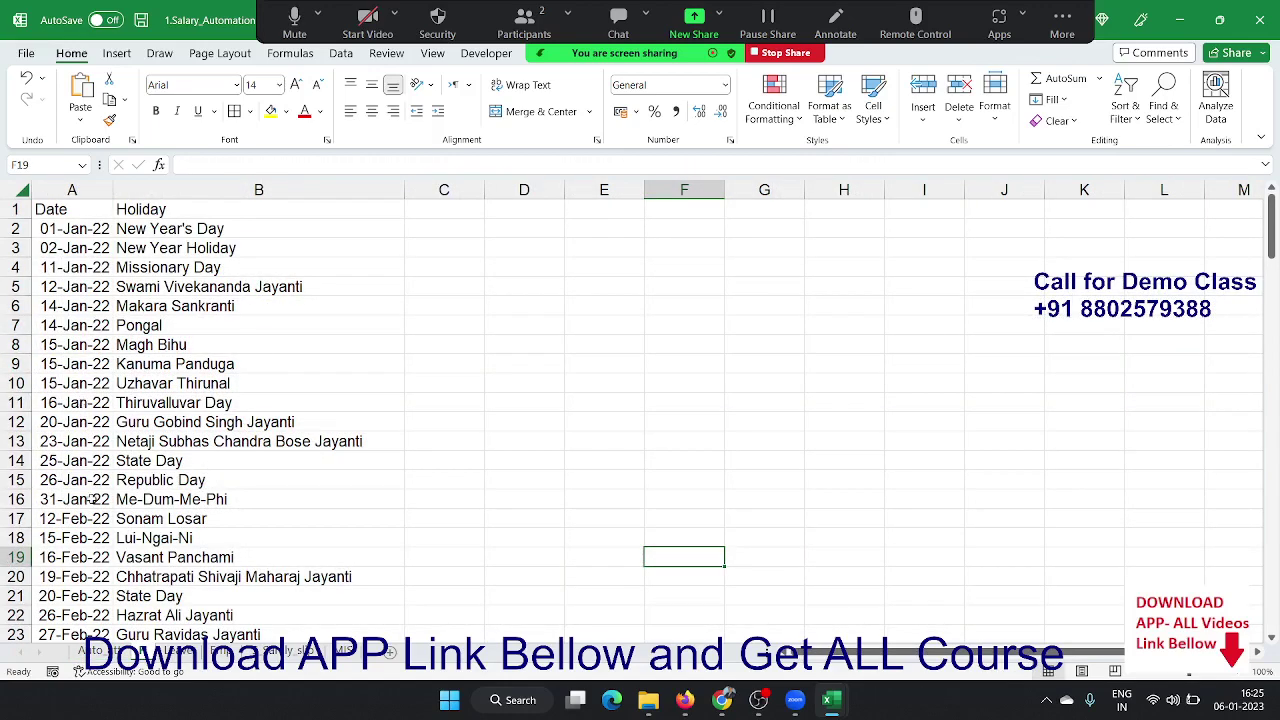
pyautogui.moveTo(90, 499); pyautogui.dragTo(93, 228)
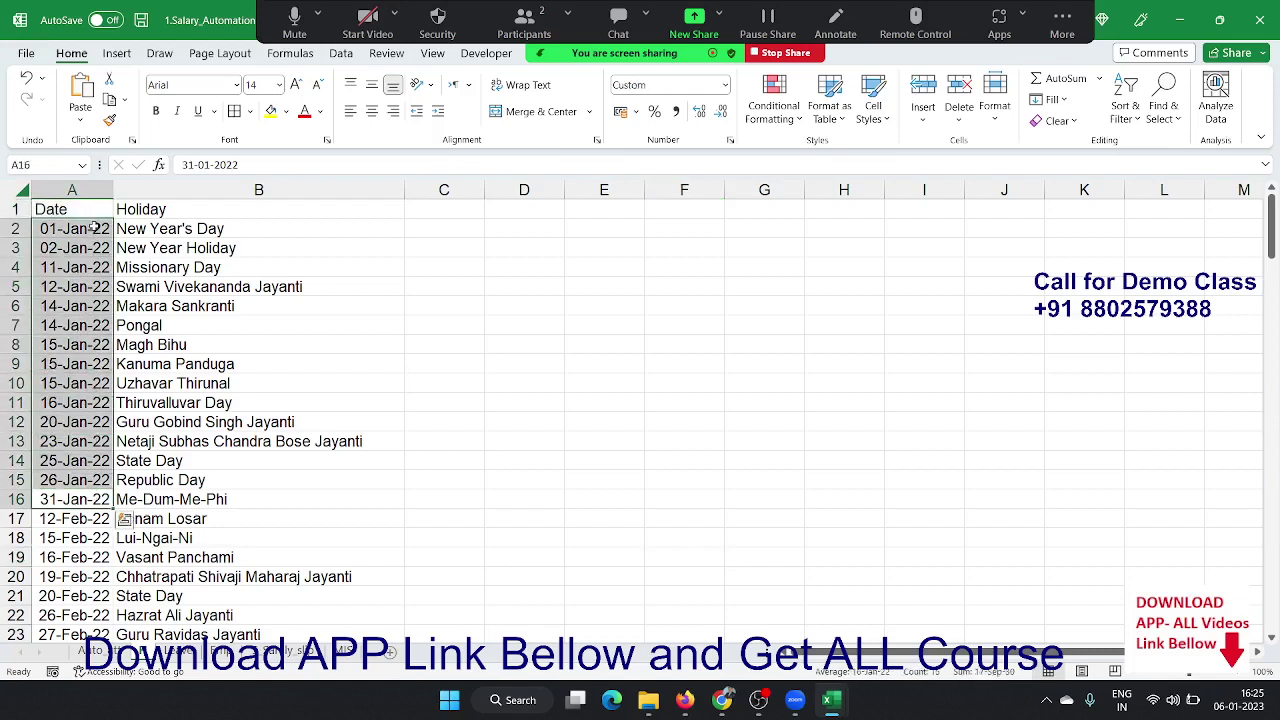
pyautogui.click(101, 660)
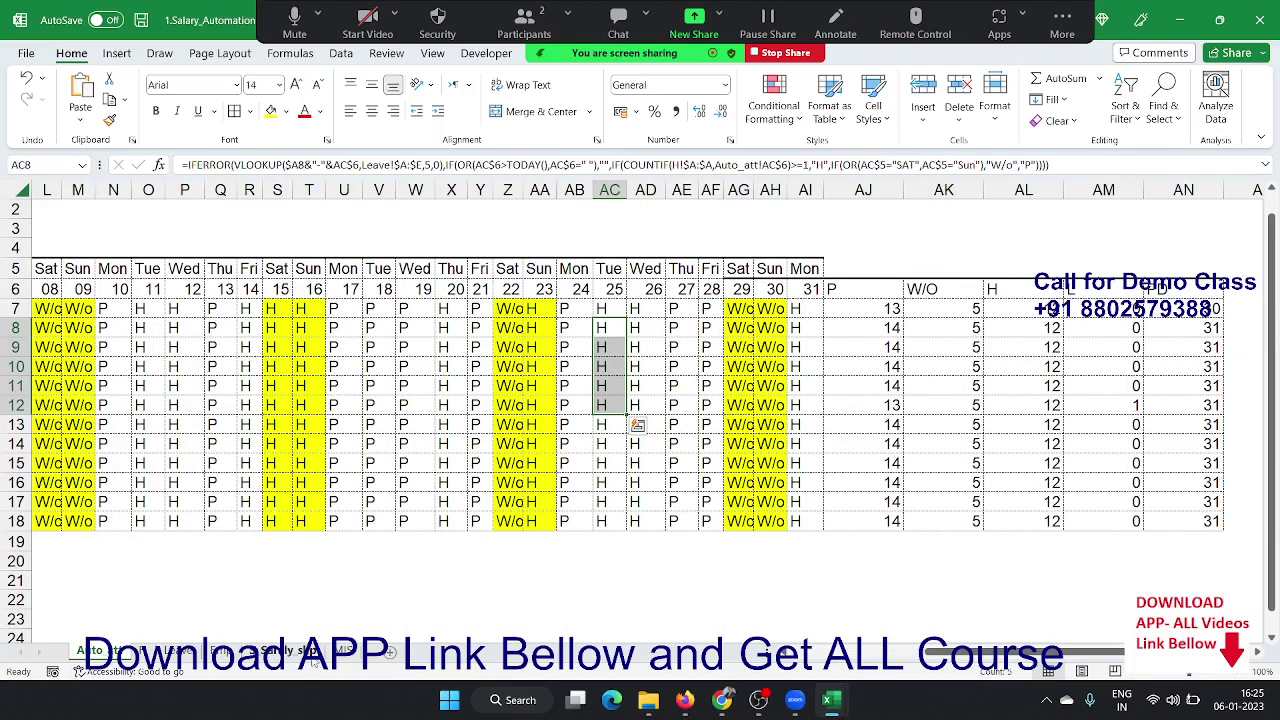
pyautogui.click(345, 651)
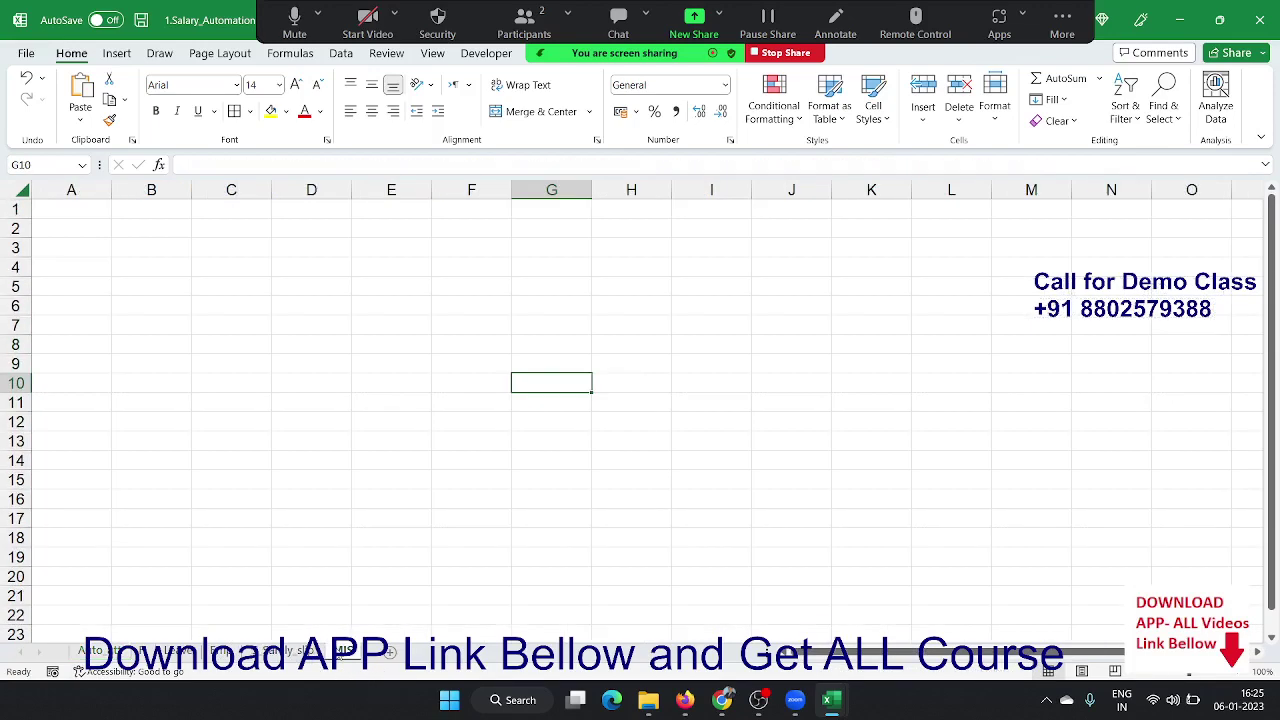
pyautogui.click(292, 651)
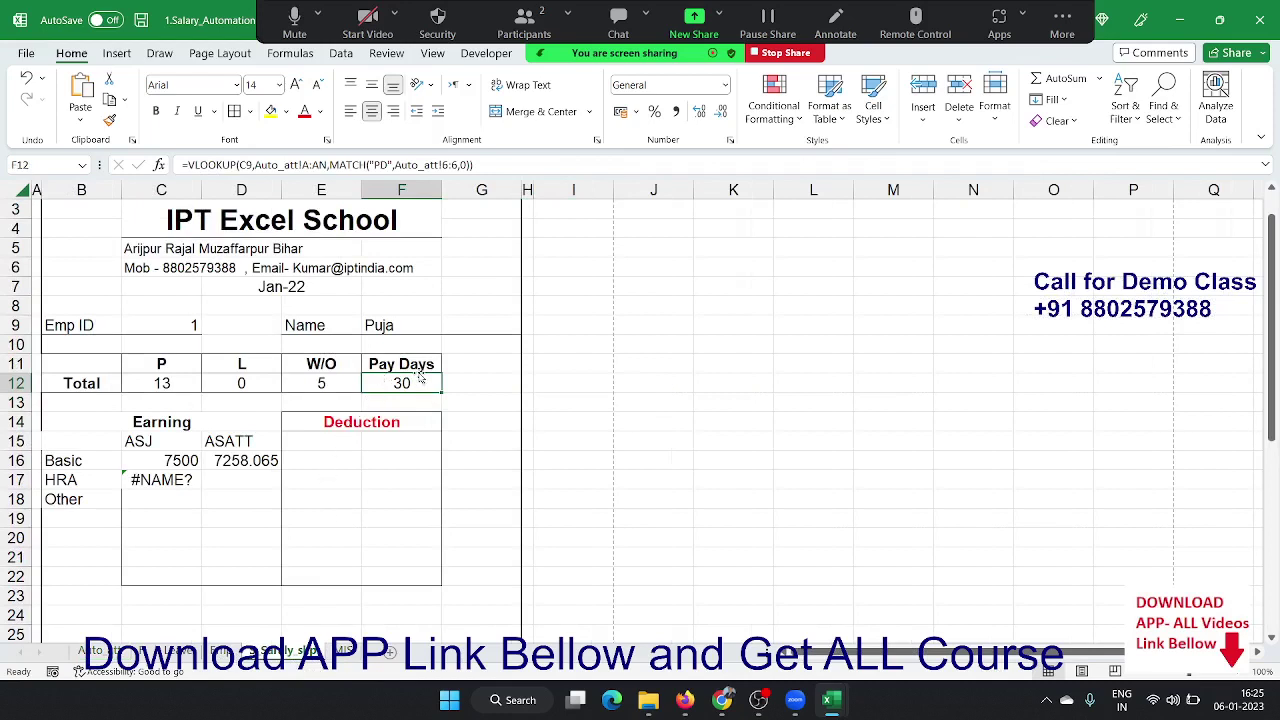
# - Add an H heading in F11 of the attendance summary
pyautogui.moveTo(420, 366)
pyautogui.mouseDown()
pyautogui.moveTo(419, 383)
pyautogui.moveTo(499, 383)
pyautogui.mouseUp()
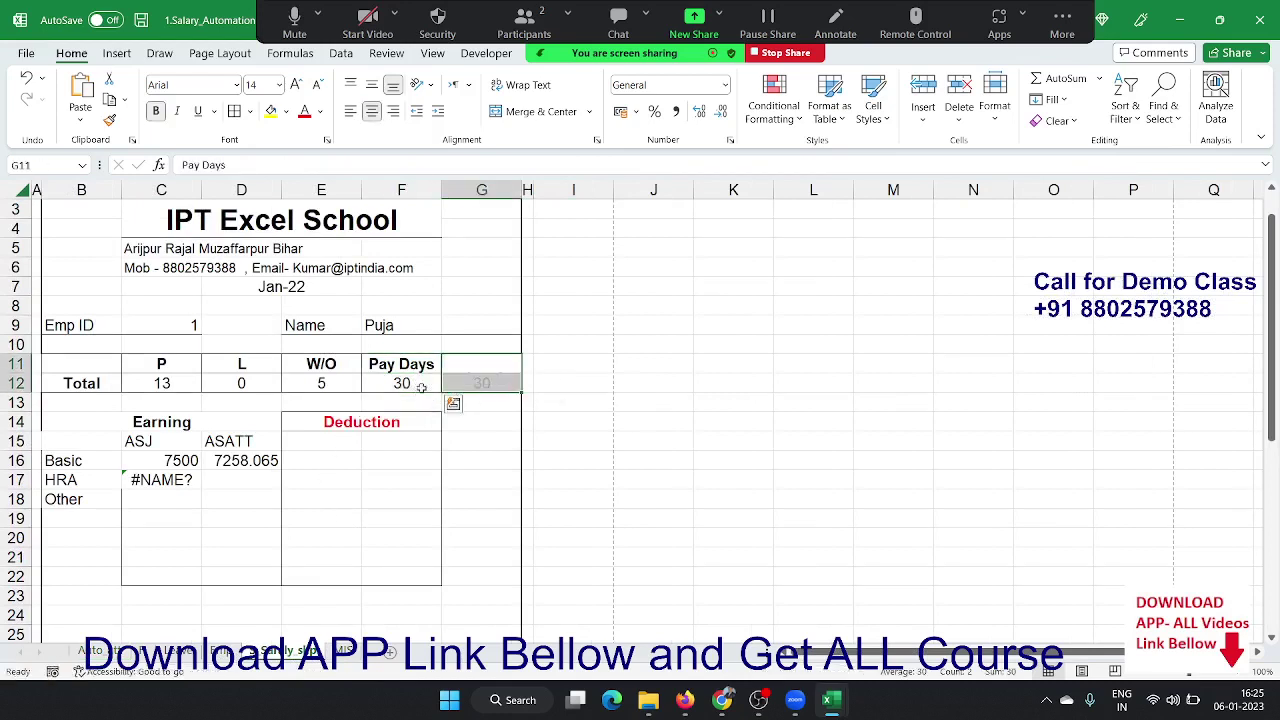
pyautogui.click(369, 371)
pyautogui.write('H')
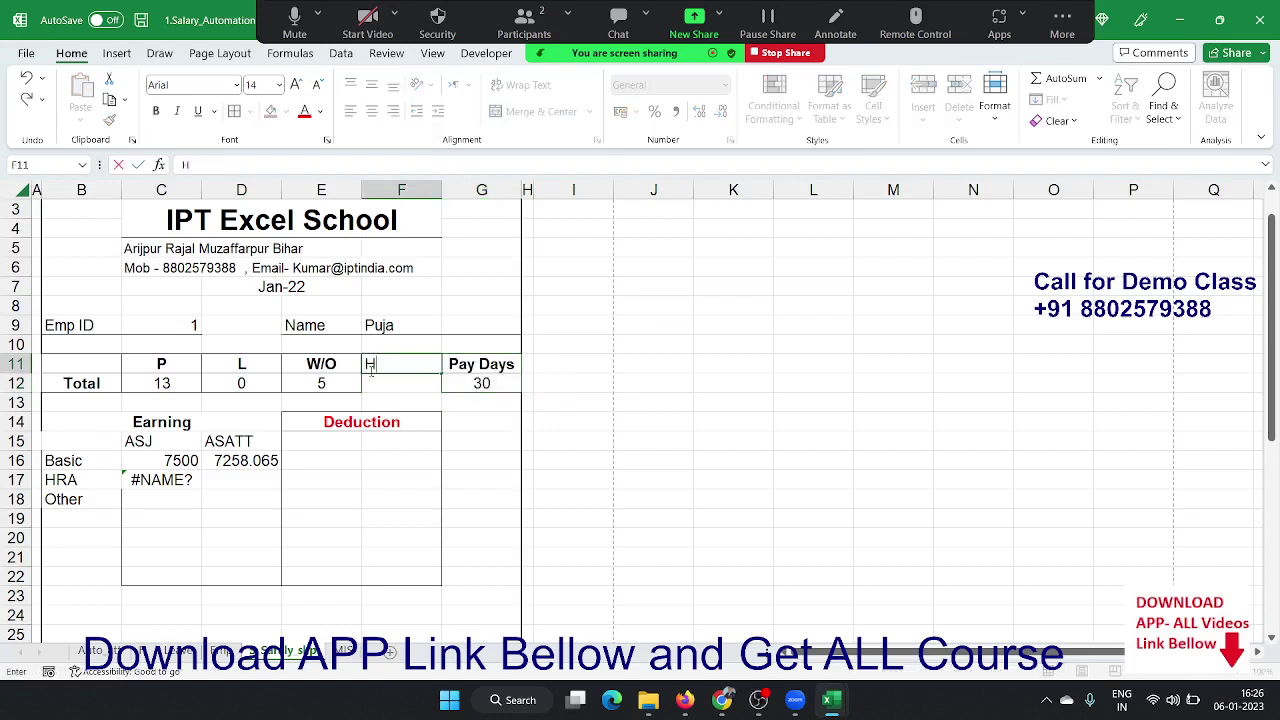
pyautogui.press('Return')
# - Copy the Pay Days lookup into F12 and change its code from "PD" to "H", giving 12
pyautogui.click(476, 392)
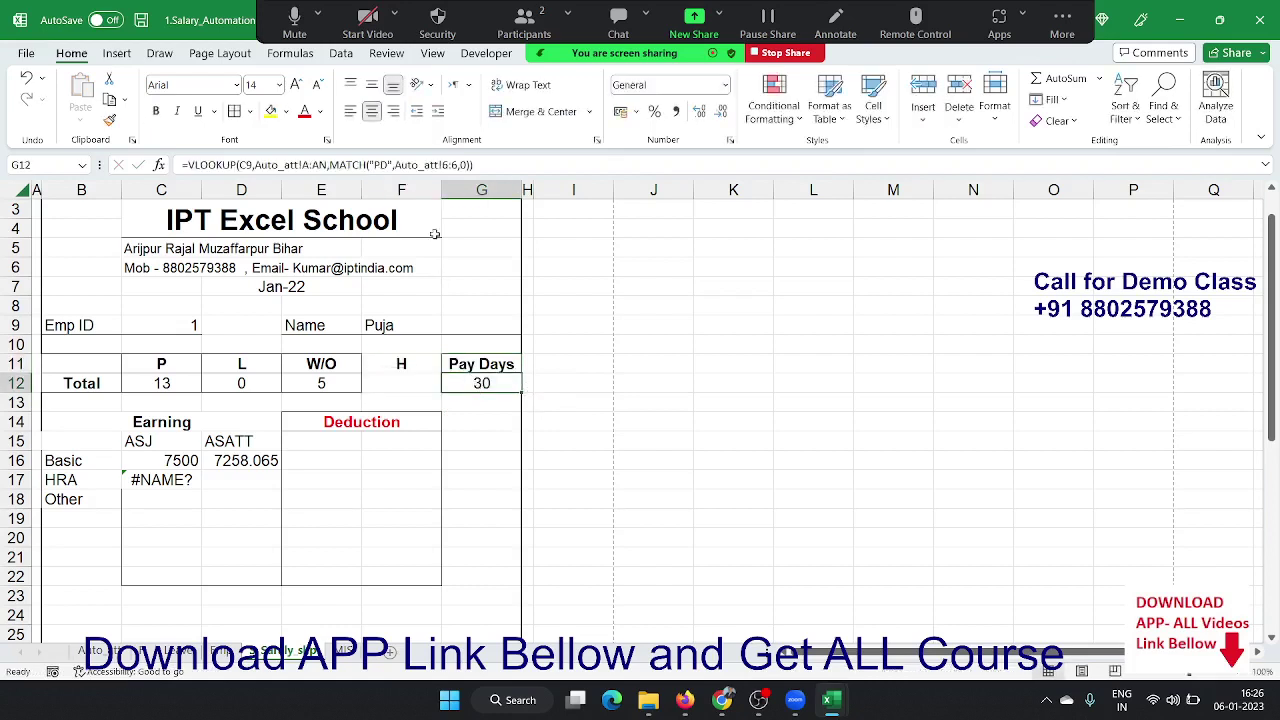
pyautogui.tripleClick(488, 164)
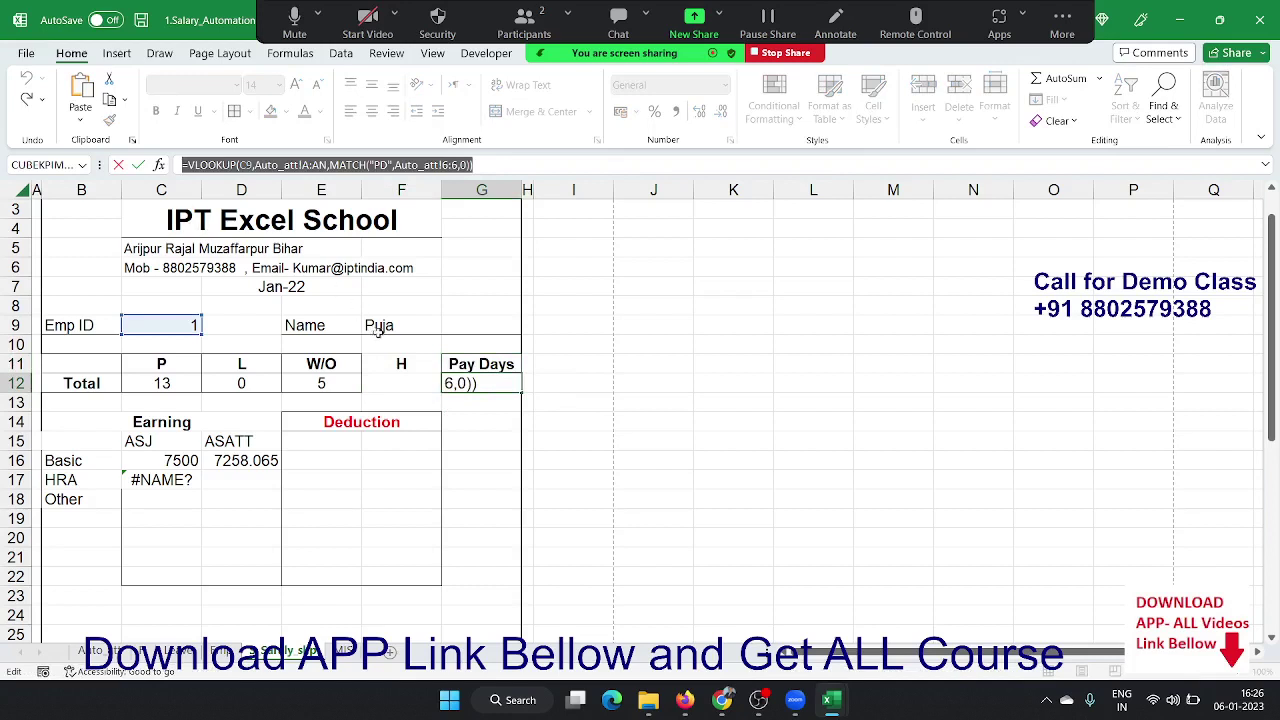
pyautogui.hotkey('ctrl', 'c')
pyautogui.press('Escape')
pyautogui.click(401, 383)
pyautogui.hotkey('ctrl', 'v')
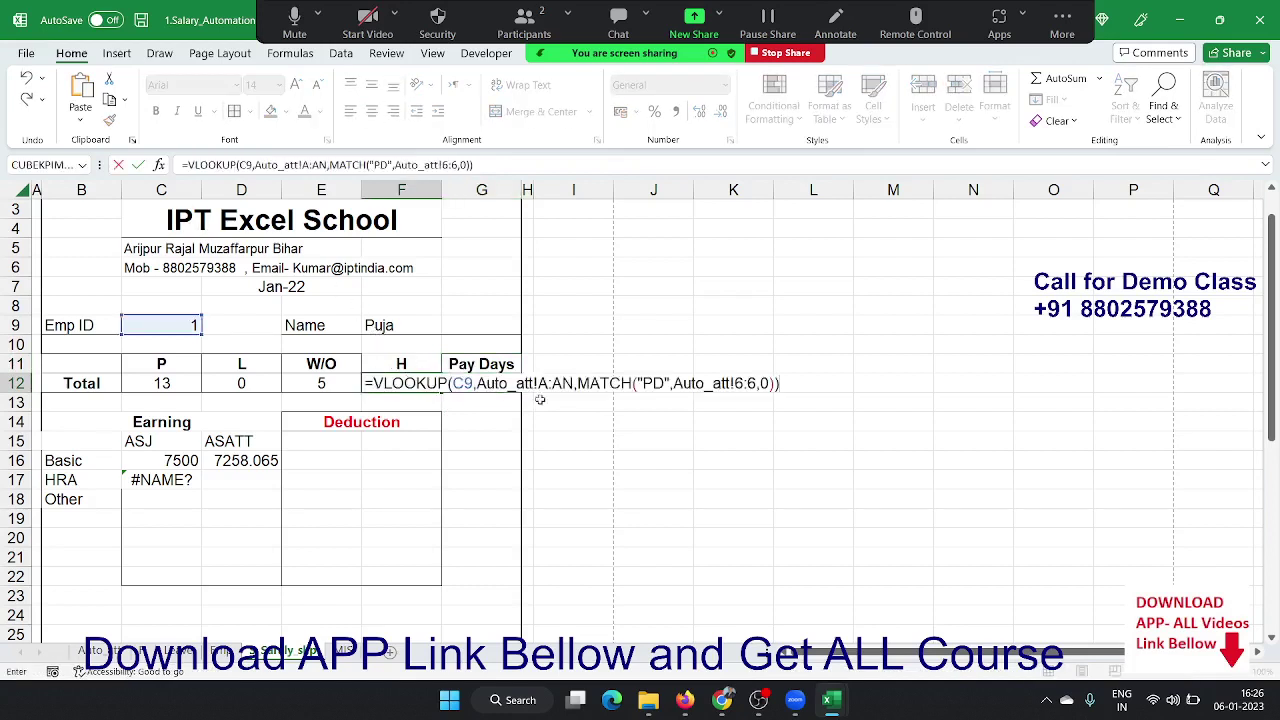
pyautogui.click(663, 383)
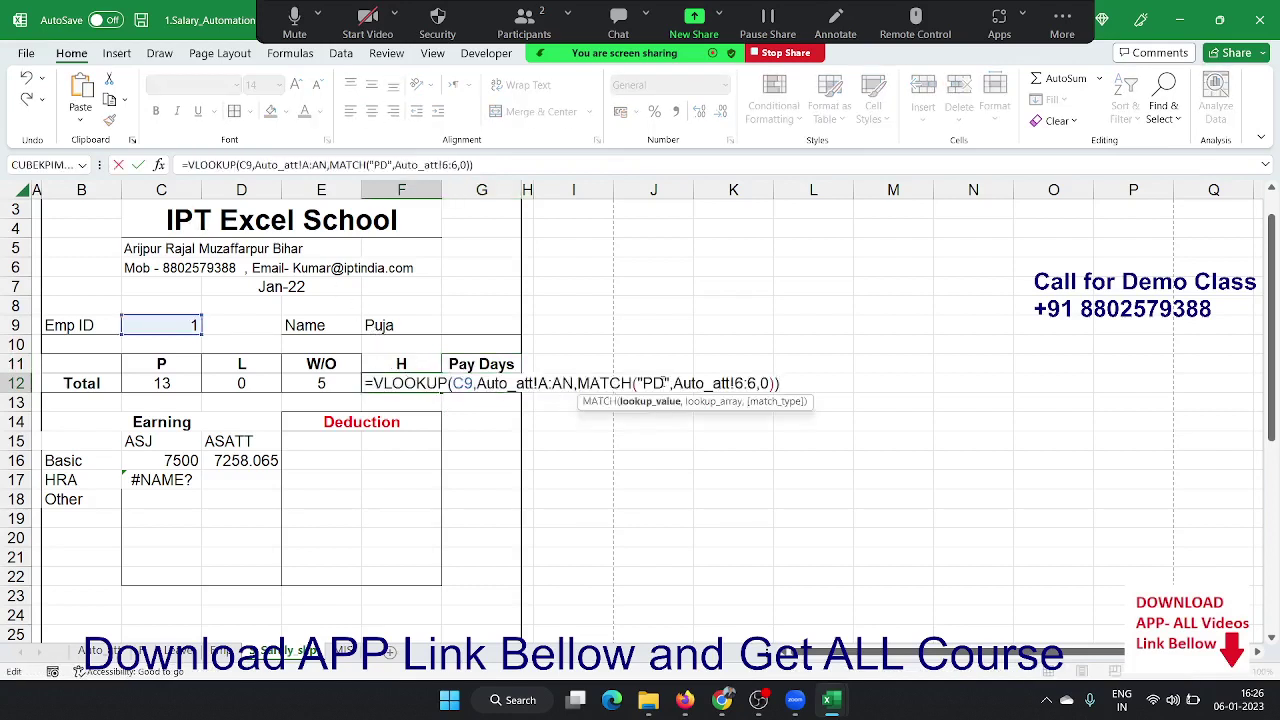
pyautogui.press('BackSpace')
pyautogui.press('BackSpace')
pyautogui.write('H')
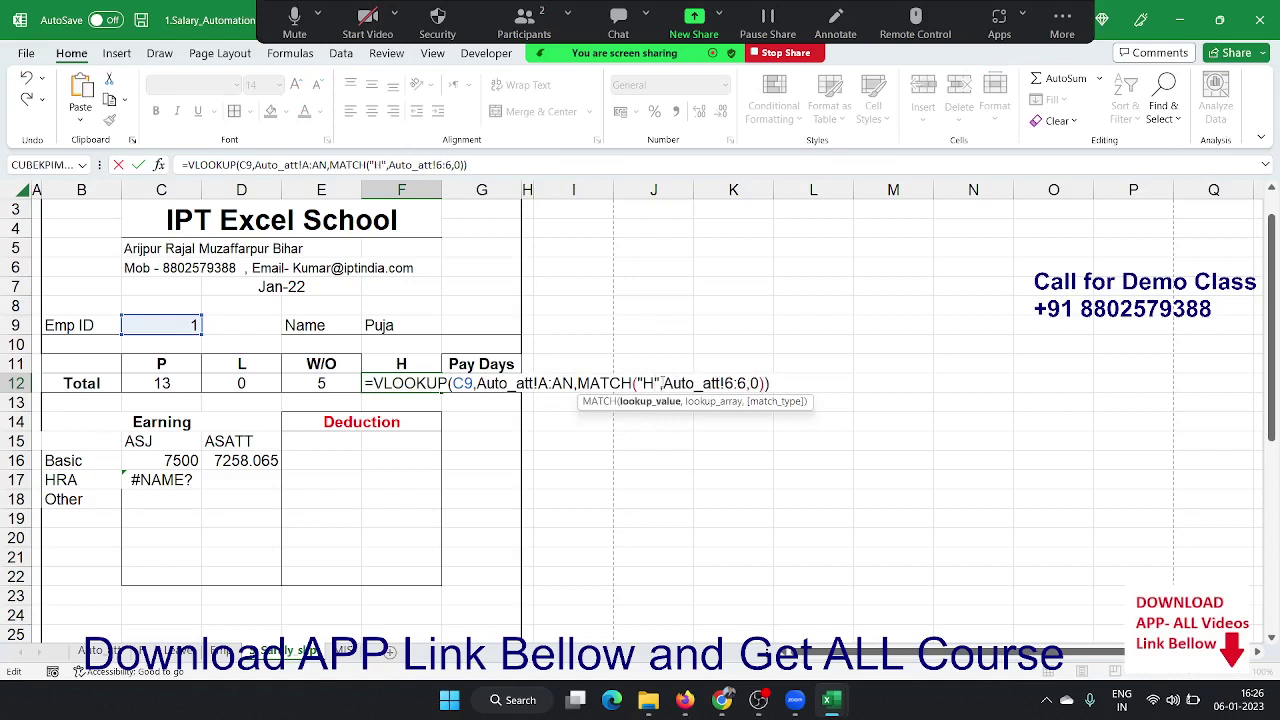
pyautogui.press('Return')
pyautogui.press('Up')
pyautogui.press('Up')
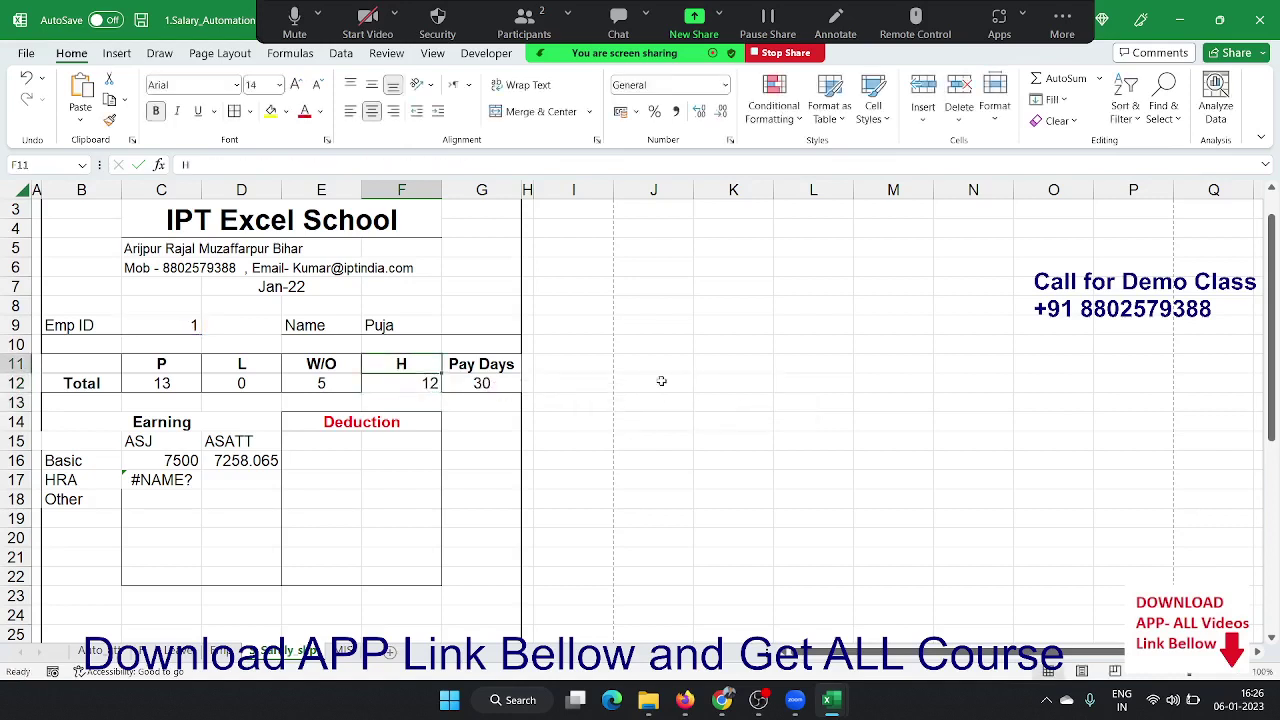
pyautogui.hotkey('shift', 'Down')
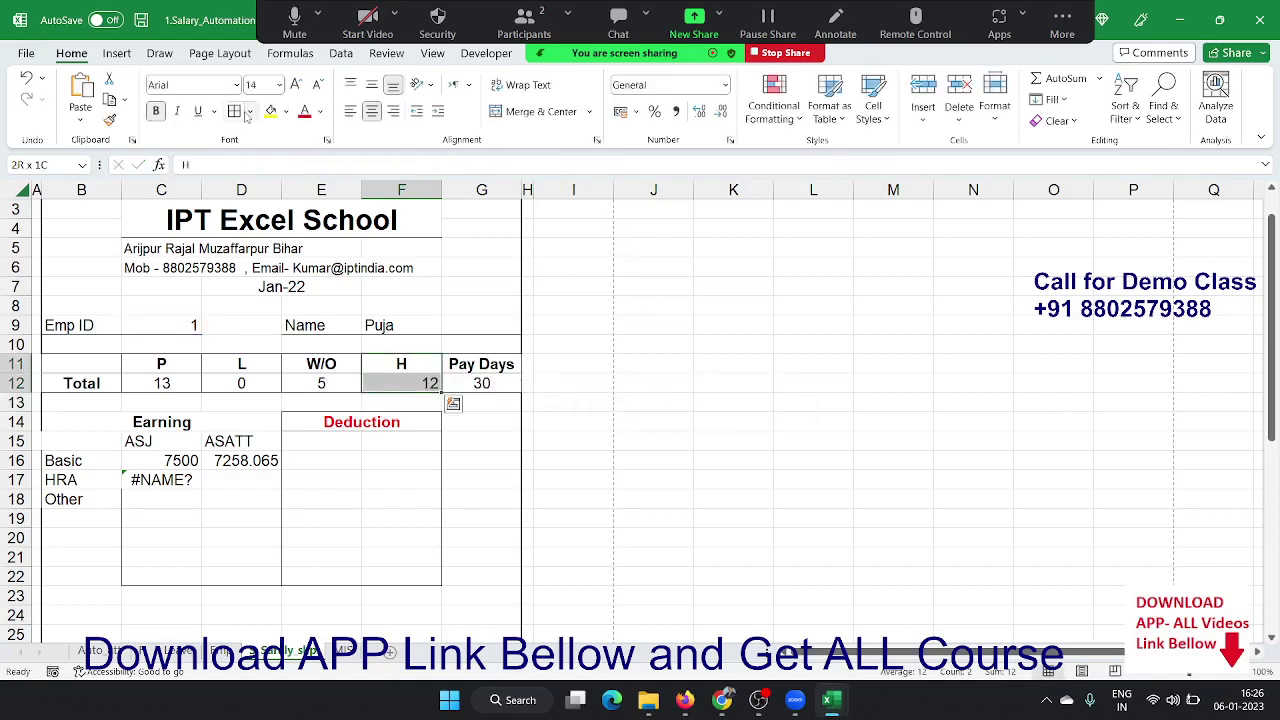
pyautogui.click(322, 517)
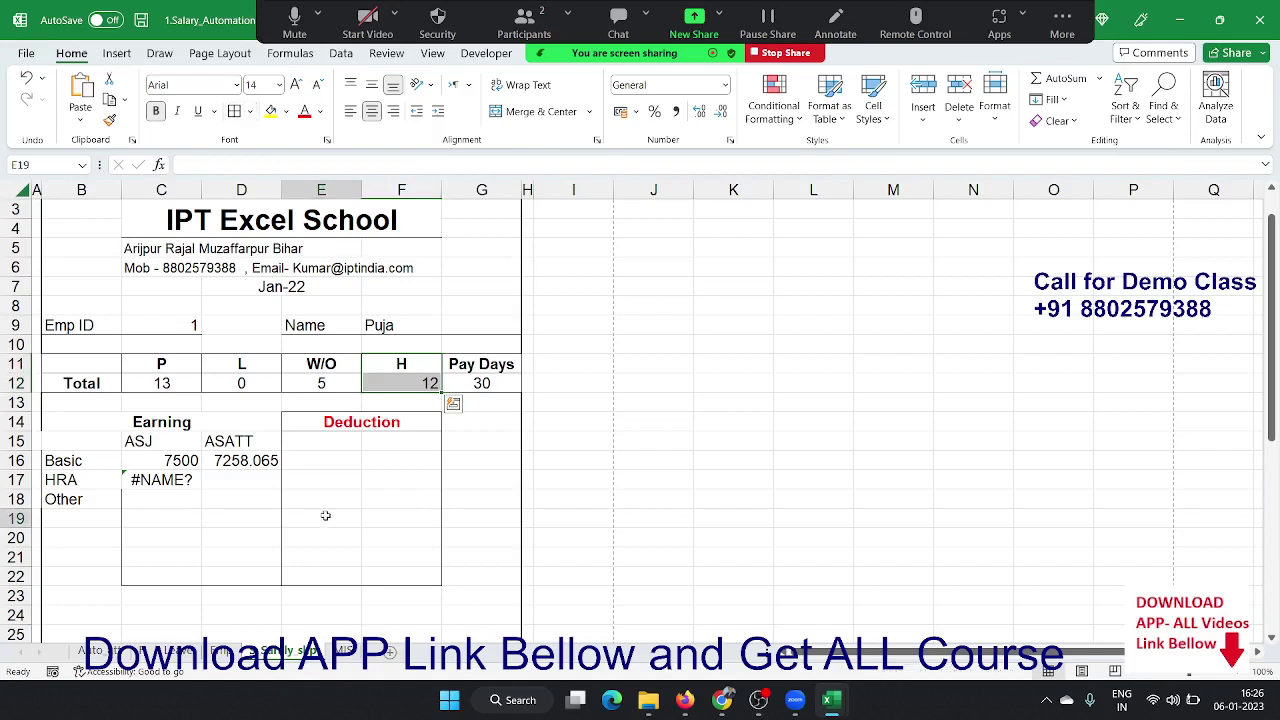
# - Enter a VLOOKUP by id against Emp columns A:H in C17, showing ASJ HRA 3750
pyautogui.click(186, 480)
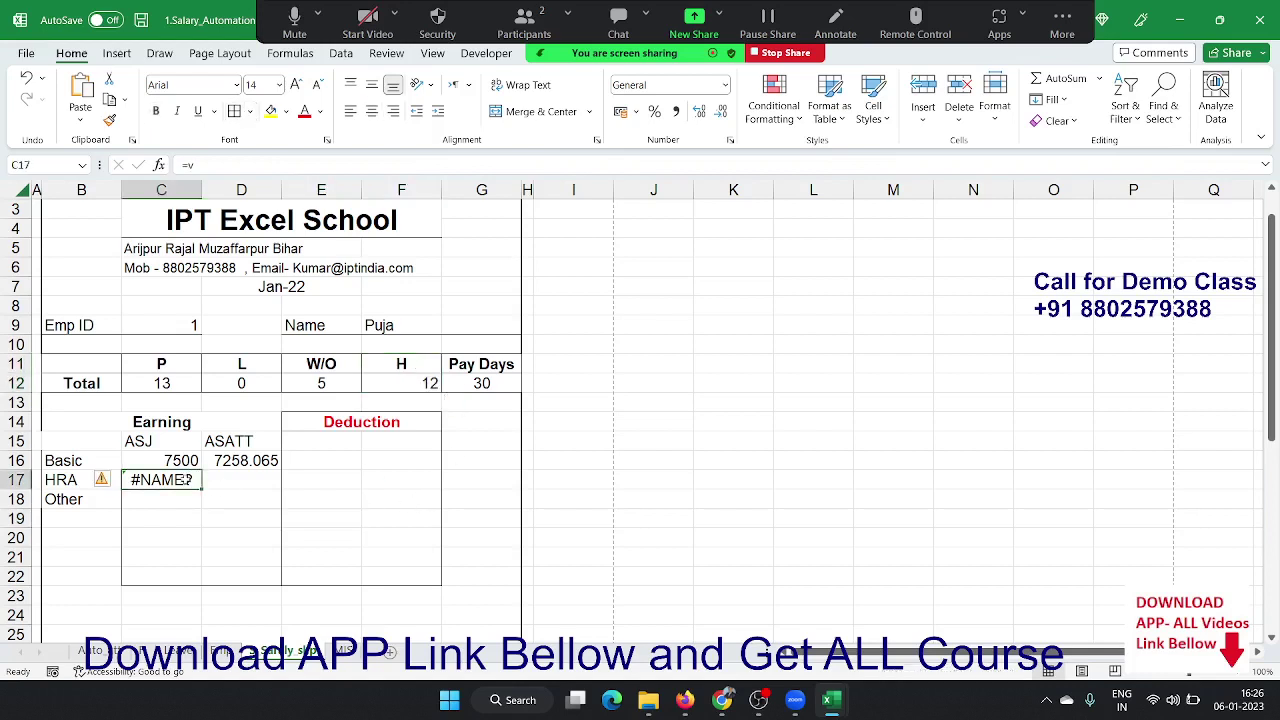
pyautogui.write('=vl;')
pyautogui.press('Return')
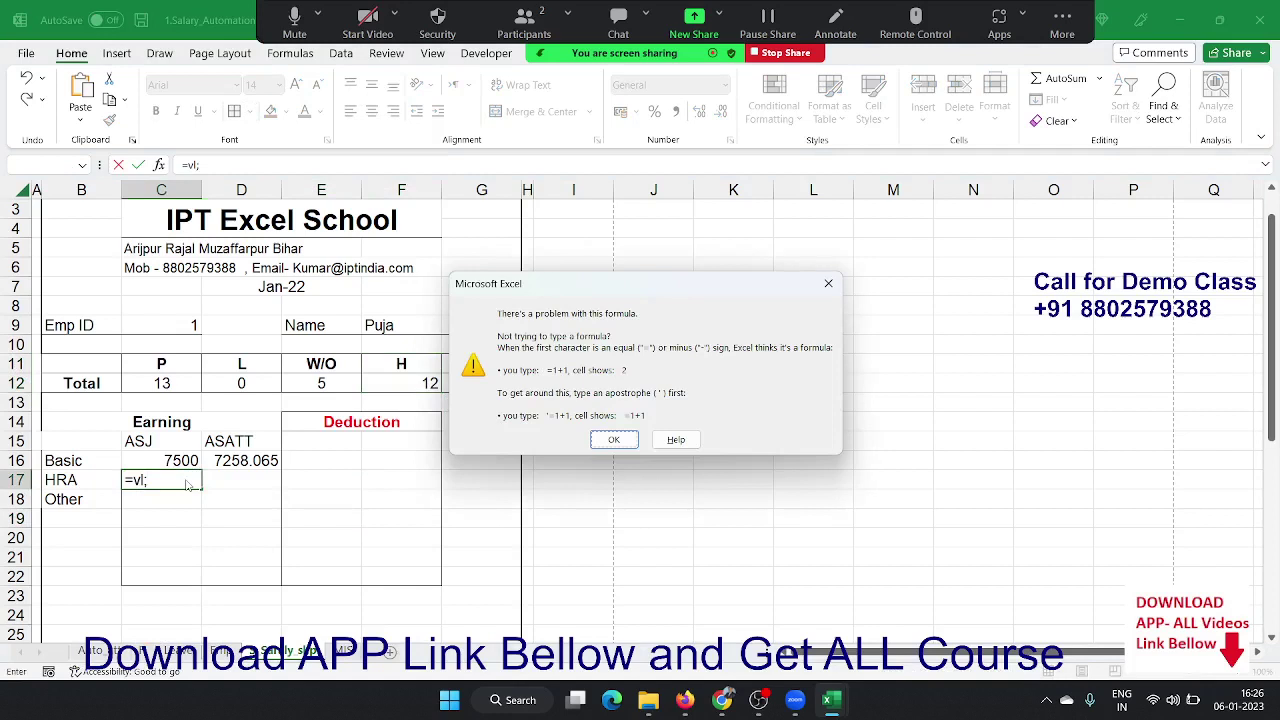
pyautogui.press('Escape')
pyautogui.write('=')
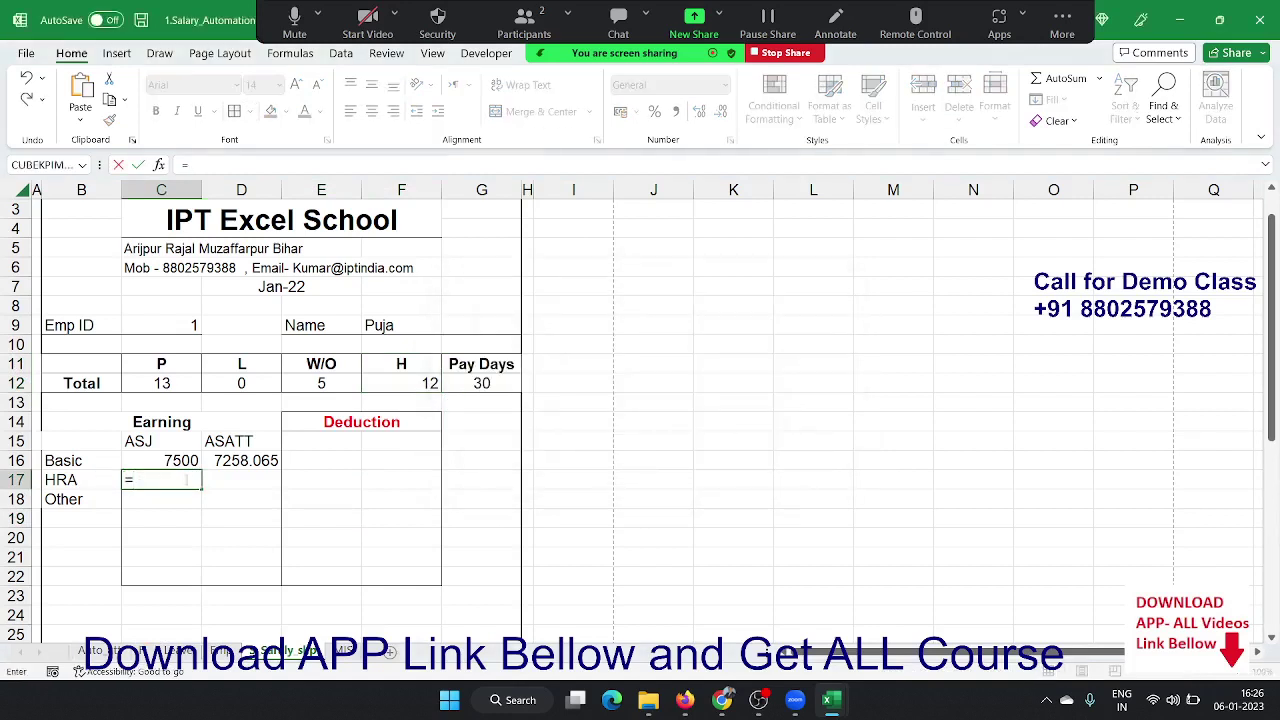
pyautogui.write('vl')
pyautogui.press('Tab')
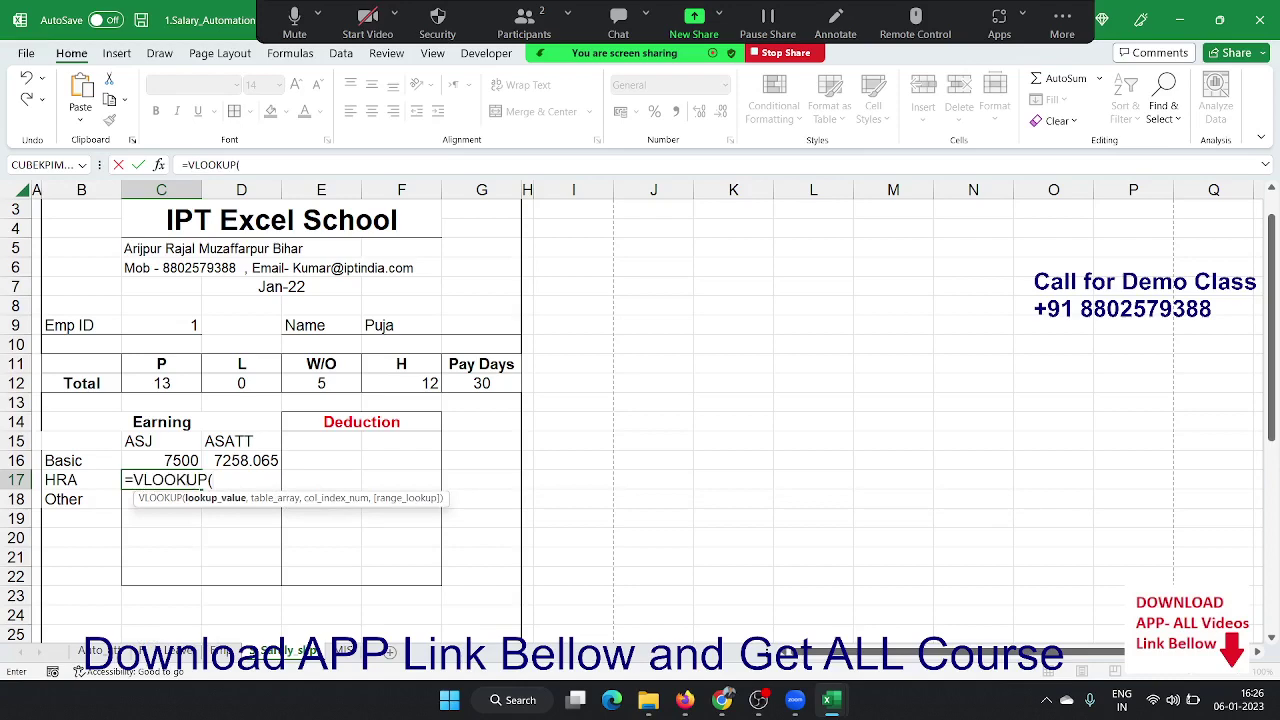
pyautogui.write('id,')
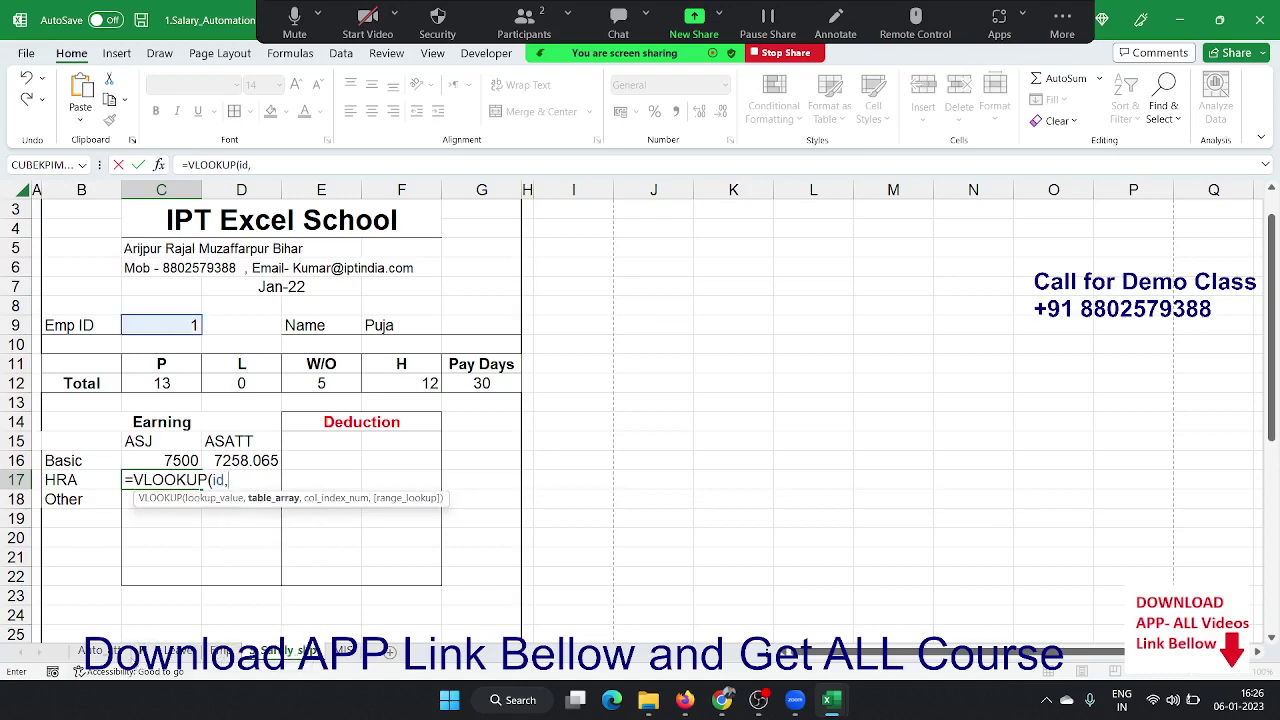
pyautogui.click(220, 651)
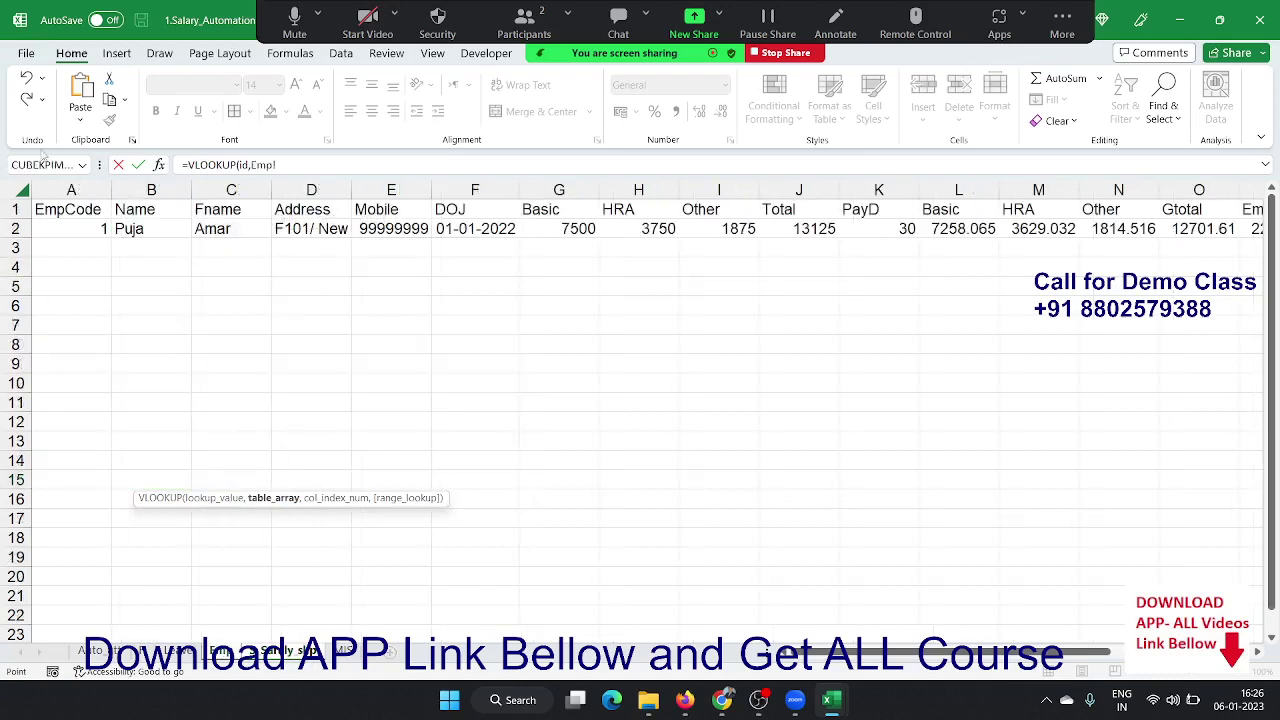
pyautogui.moveTo(72, 188); pyautogui.dragTo(620, 188)
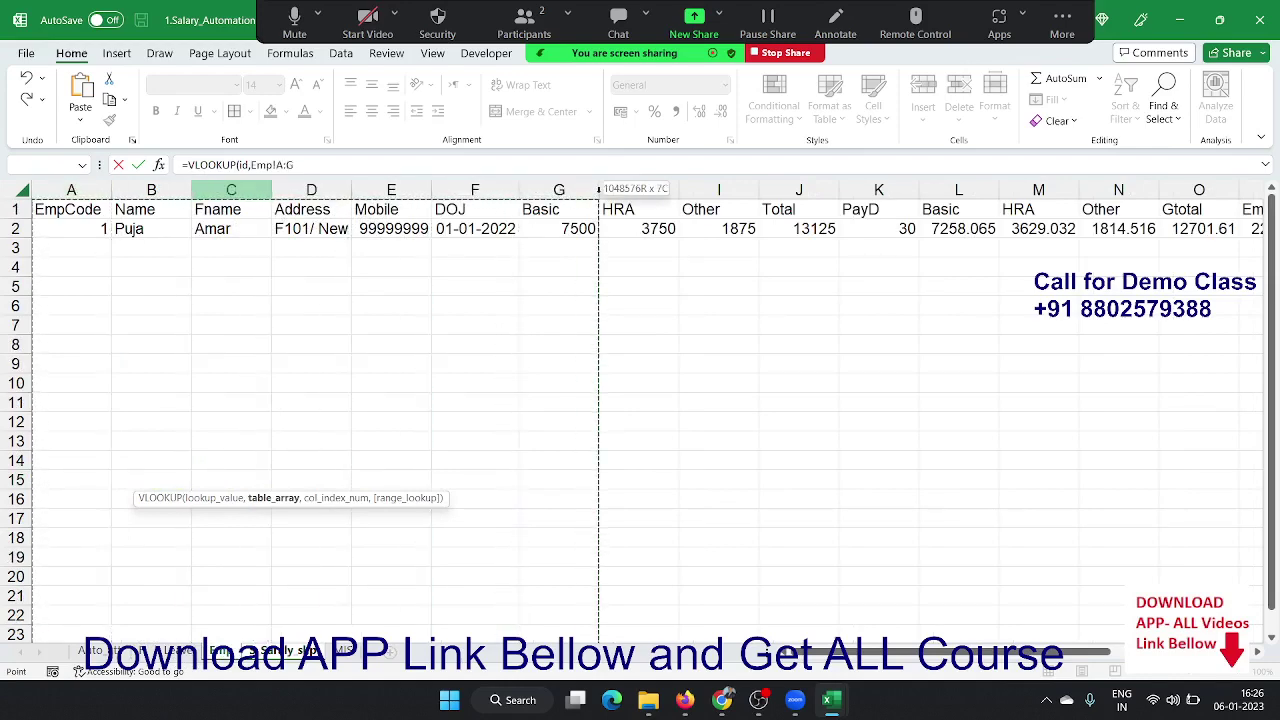
pyautogui.write(',')
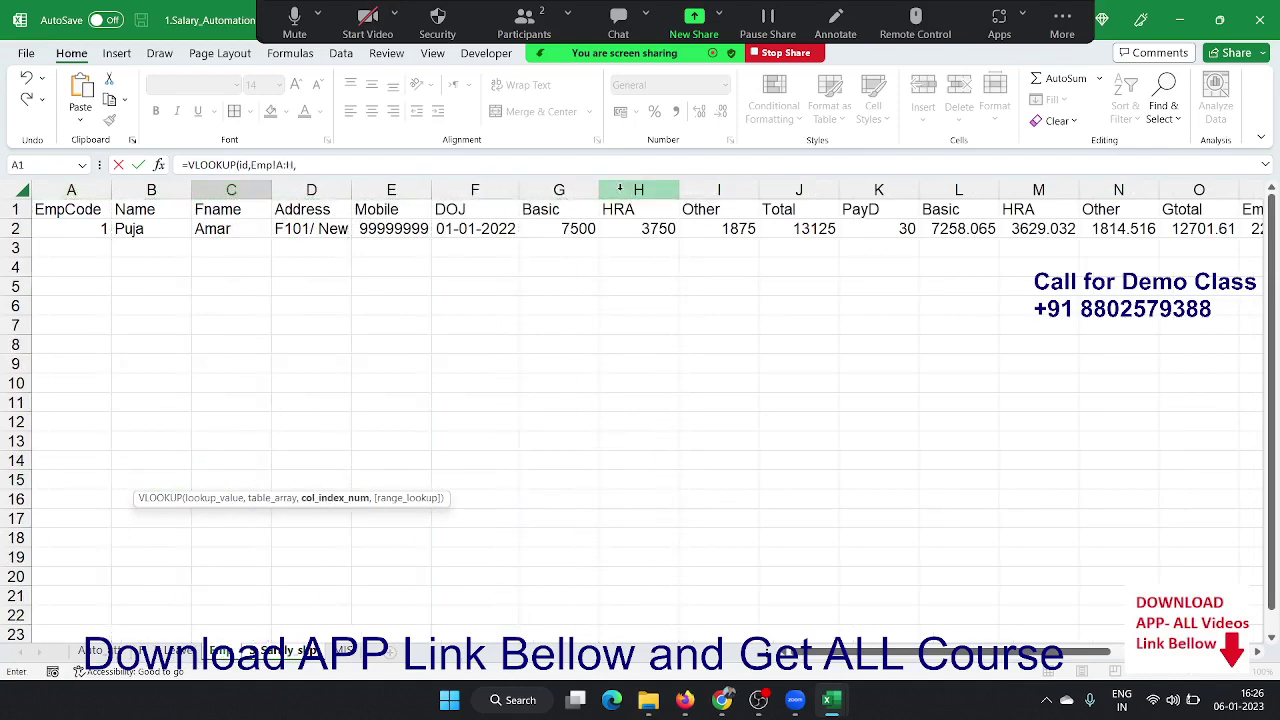
pyautogui.write(',0')
pyautogui.press('Return')
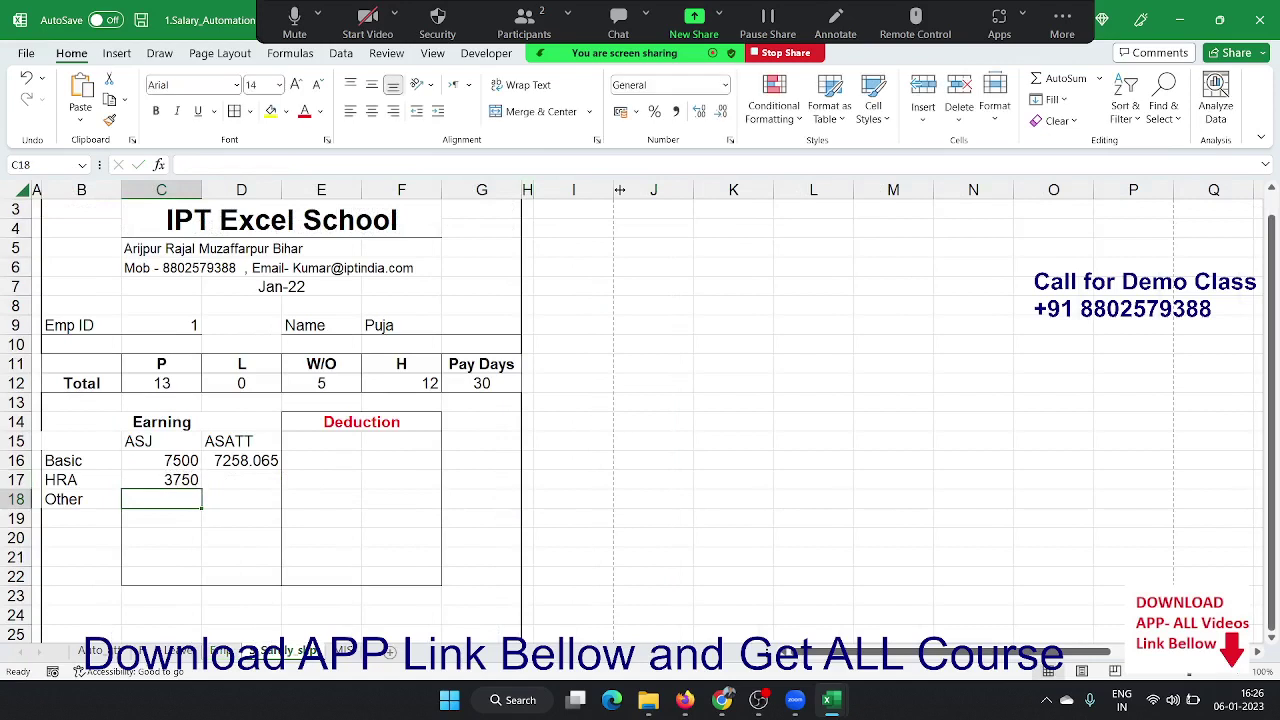
pyautogui.press('Up')
# - Enter =VLOOKUP(id,Emp!A:M,13,0) in D17 so ASATT HRA shows 3629.032
pyautogui.press('Right')
pyautogui.write('=vl')
pyautogui.press('Tab')
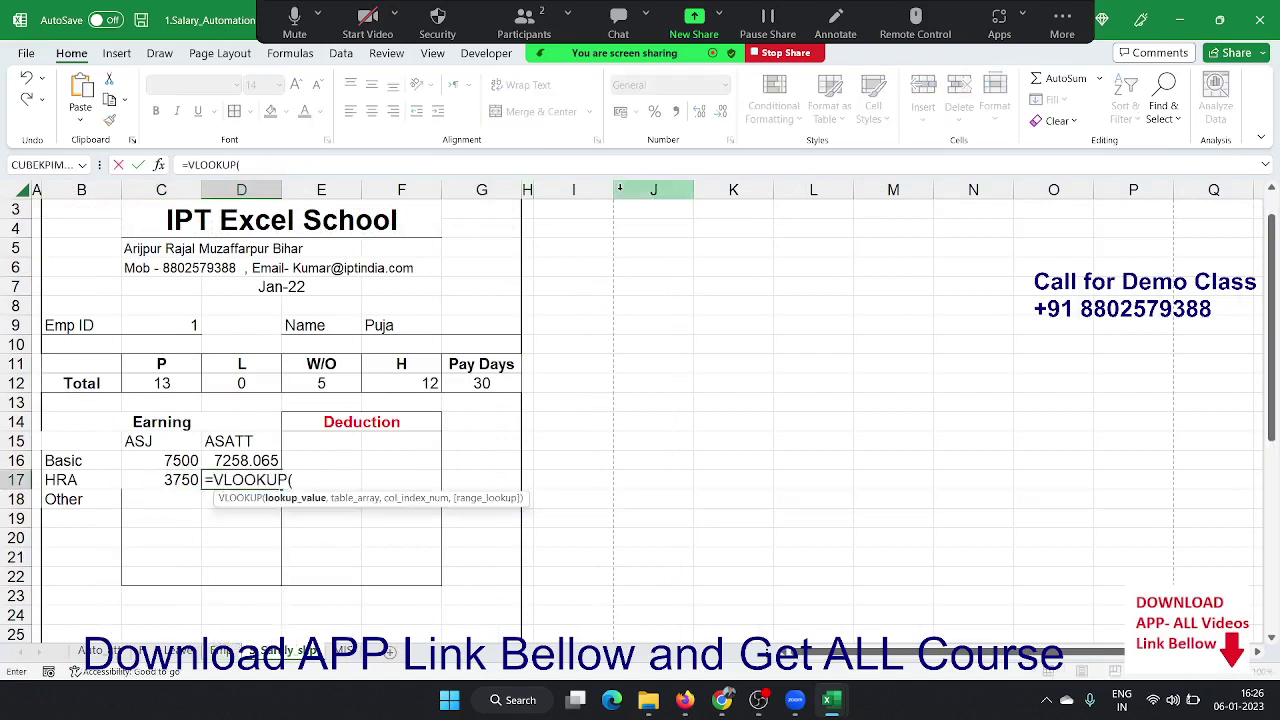
pyautogui.press('Left')
pyautogui.press('Left')
pyautogui.write(',')
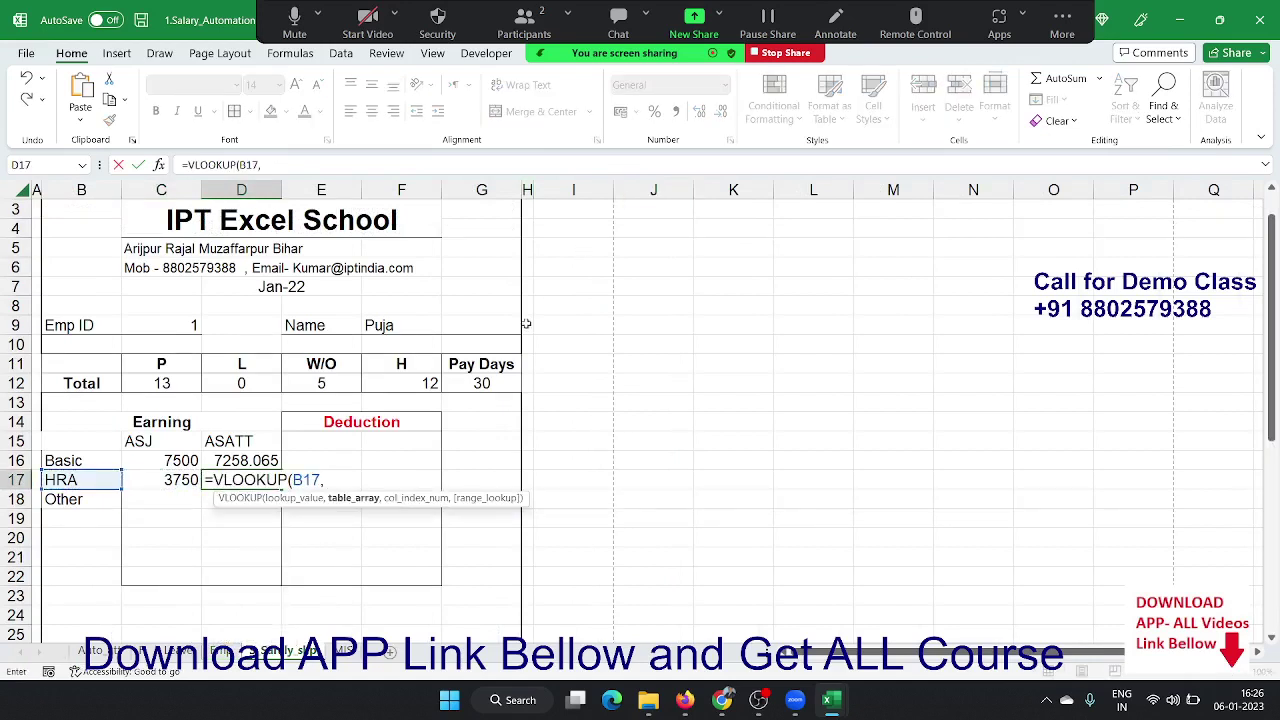
pyautogui.click(95, 650)
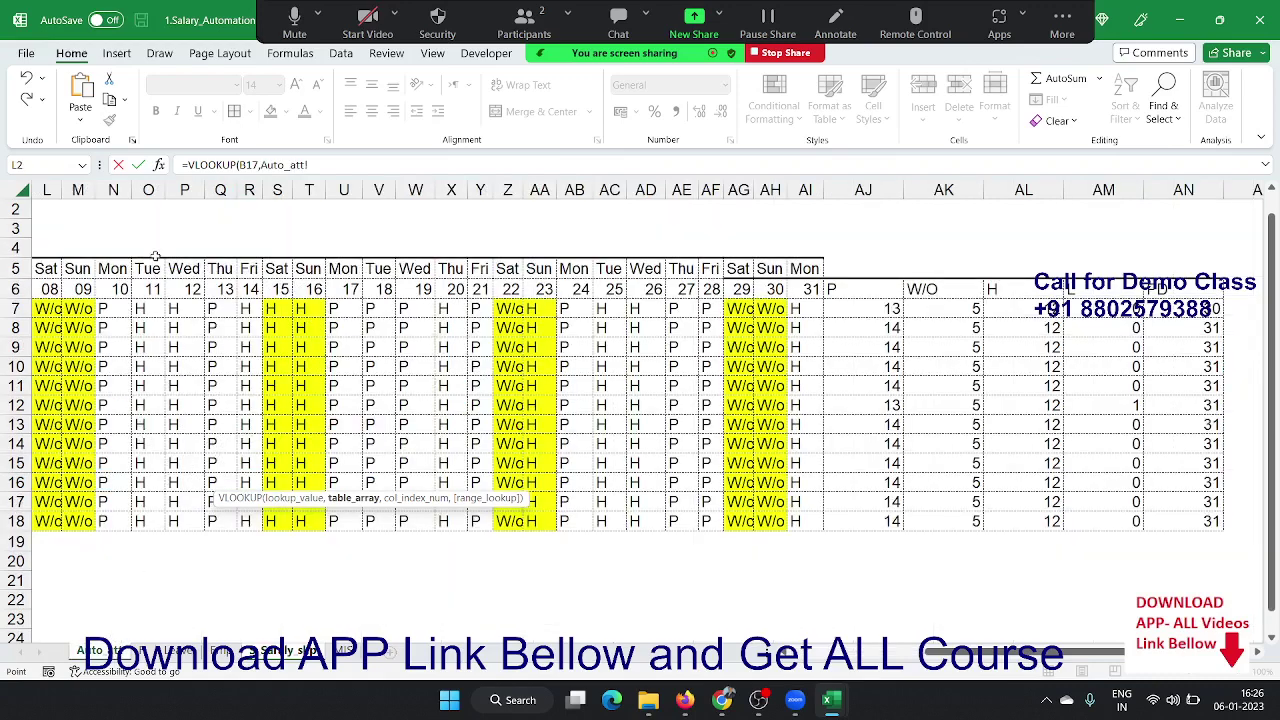
pyautogui.click(220, 652)
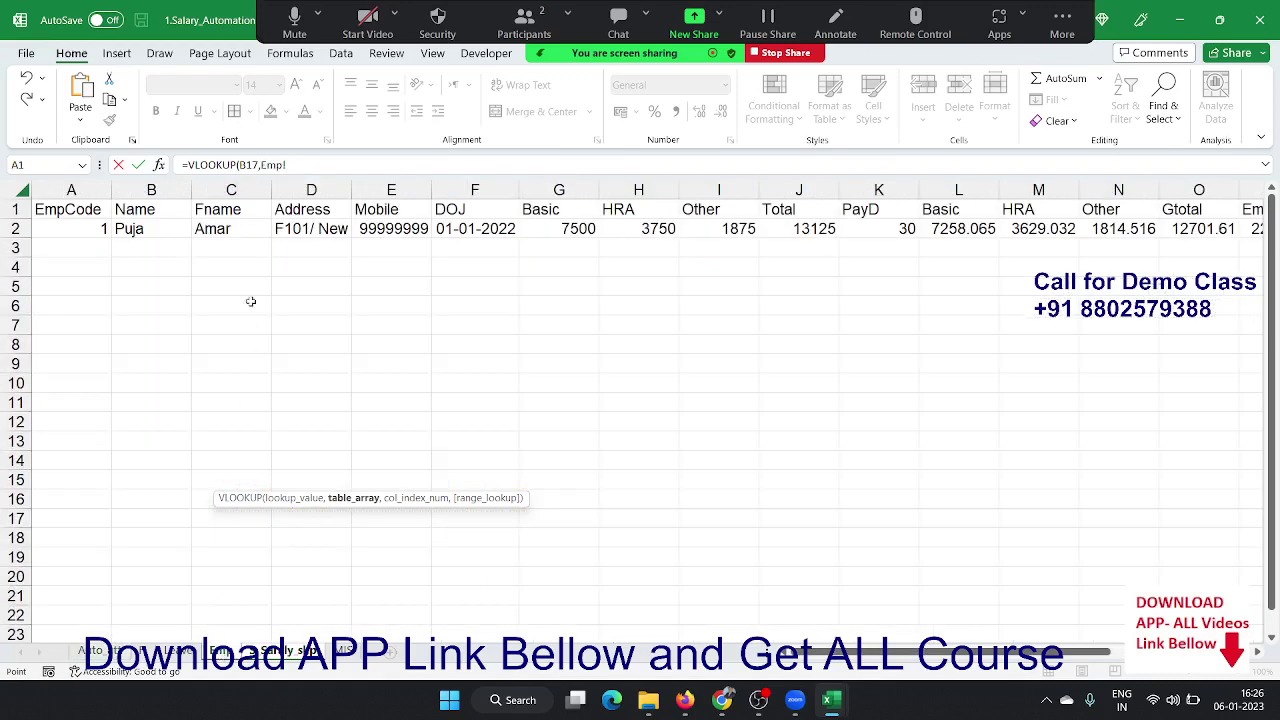
pyautogui.click(300, 165)
pyautogui.moveTo(300, 165); pyautogui.dragTo(238, 165)
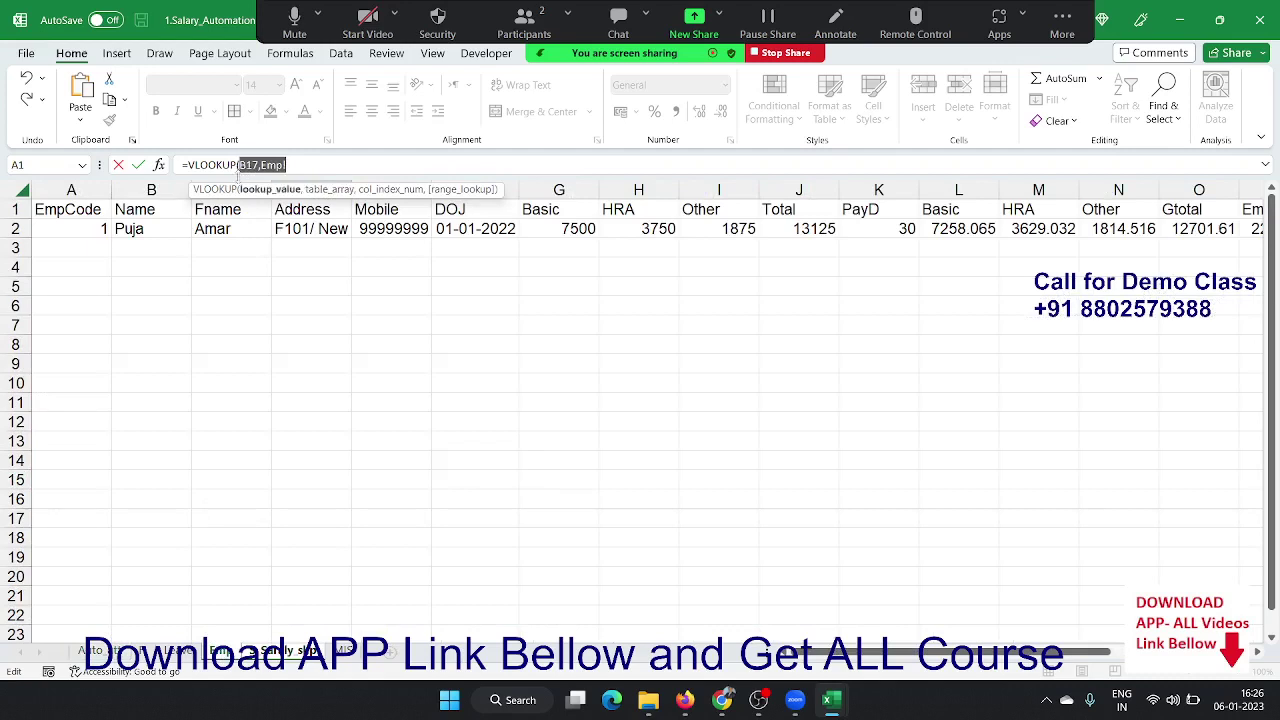
pyautogui.write('id,')
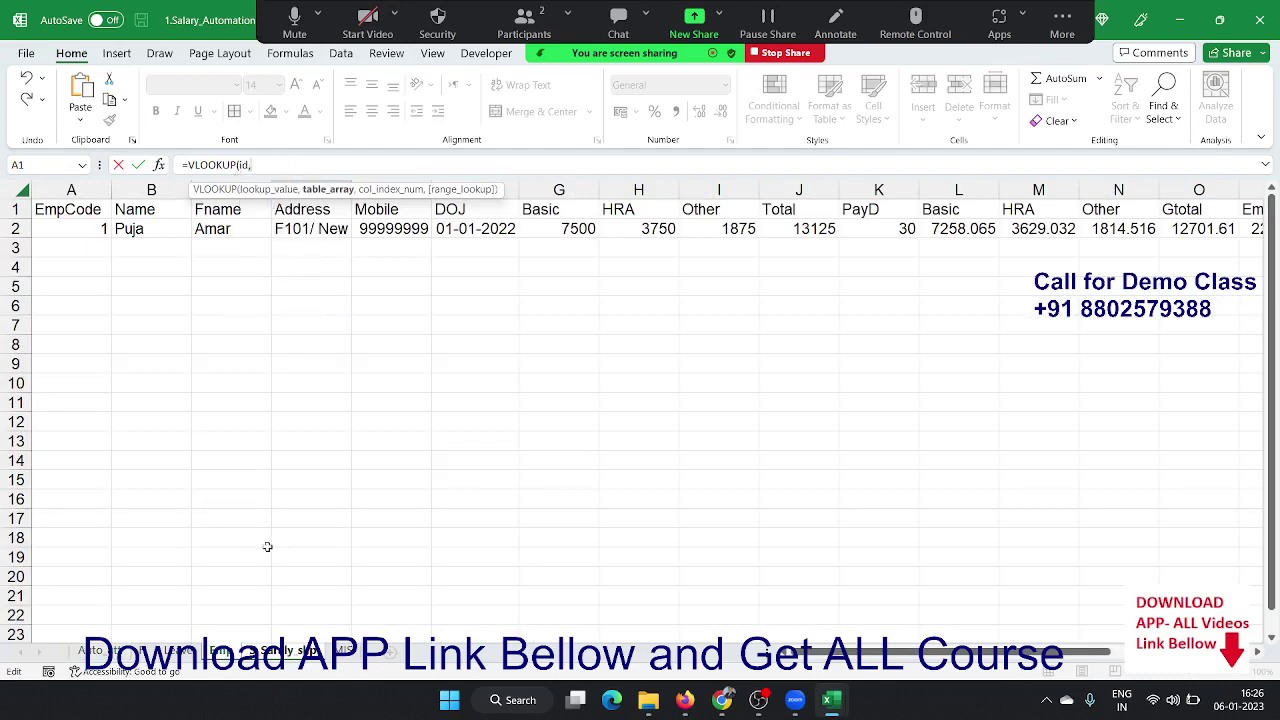
pyautogui.moveTo(71, 190); pyautogui.dragTo(1021, 177)
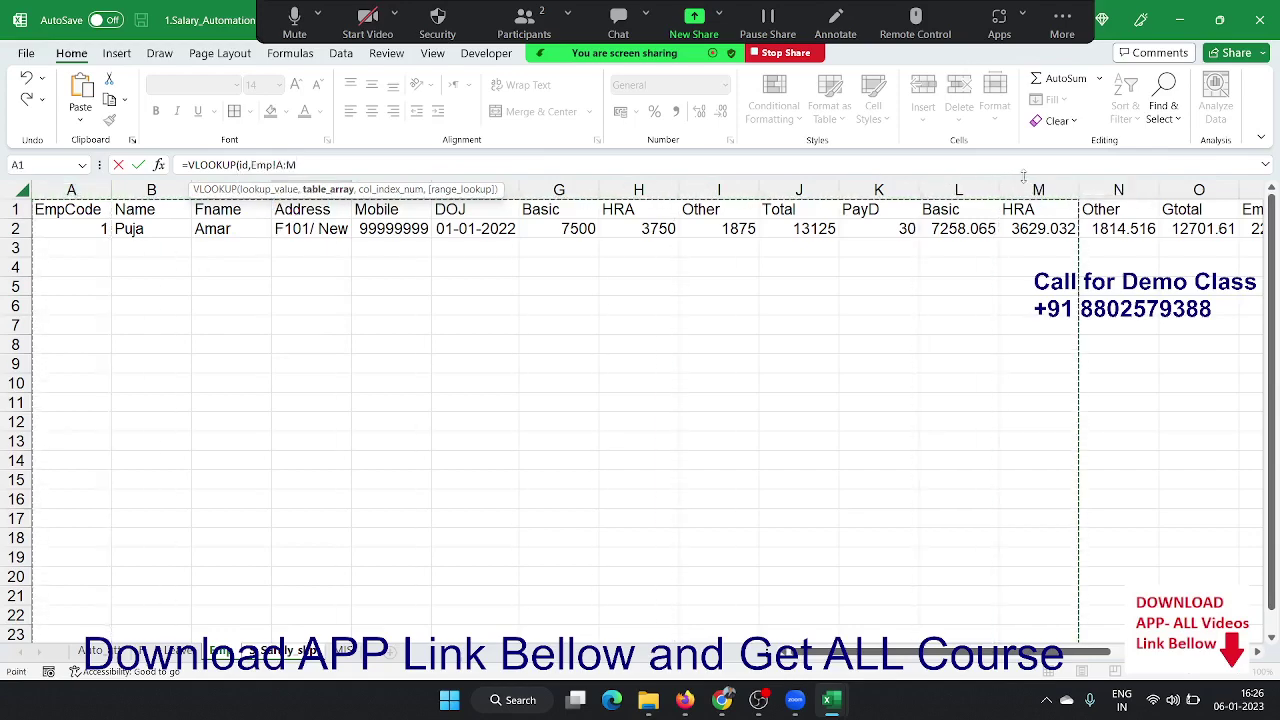
pyautogui.write(',13,0')
pyautogui.press('Return')
pyautogui.press('Up')
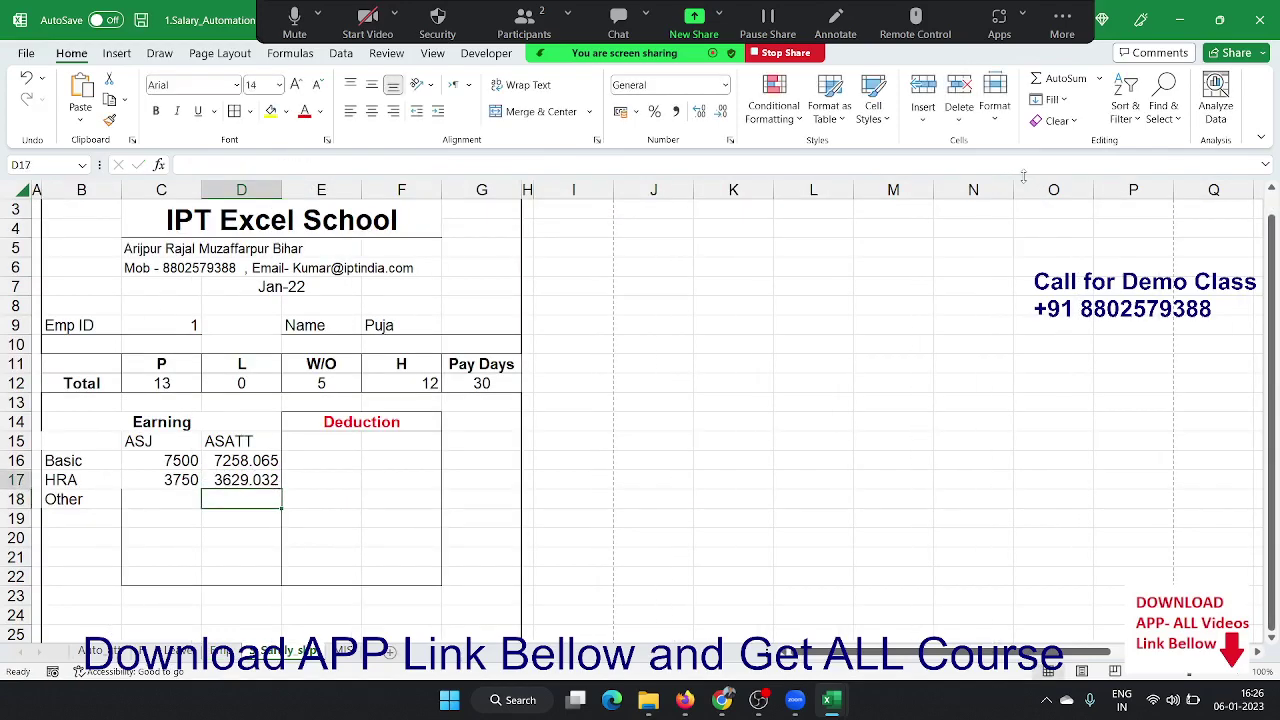
# - Start a VLOOKUP in the ASJ Other cell (C18) using the employee ID as lookup value
pyautogui.press('Down')
pyautogui.press('Left')
pyautogui.write('=v')
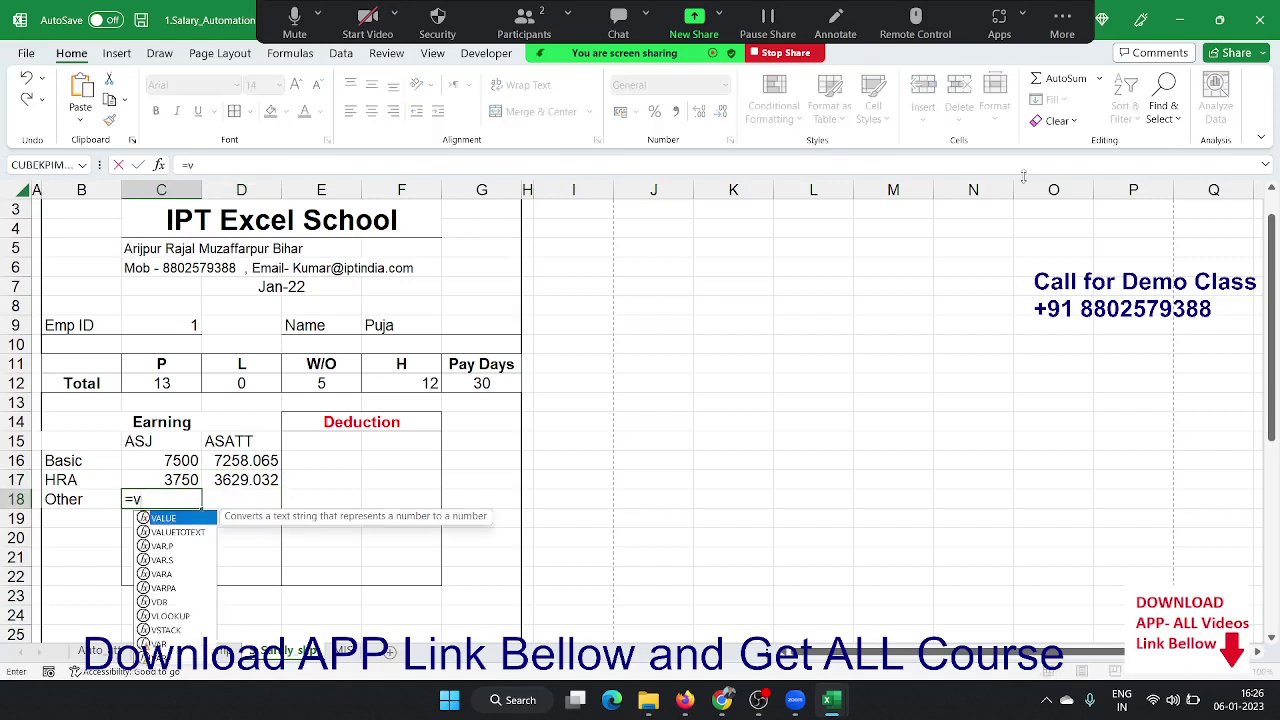
pyautogui.write('lo')
pyautogui.press('Tab')
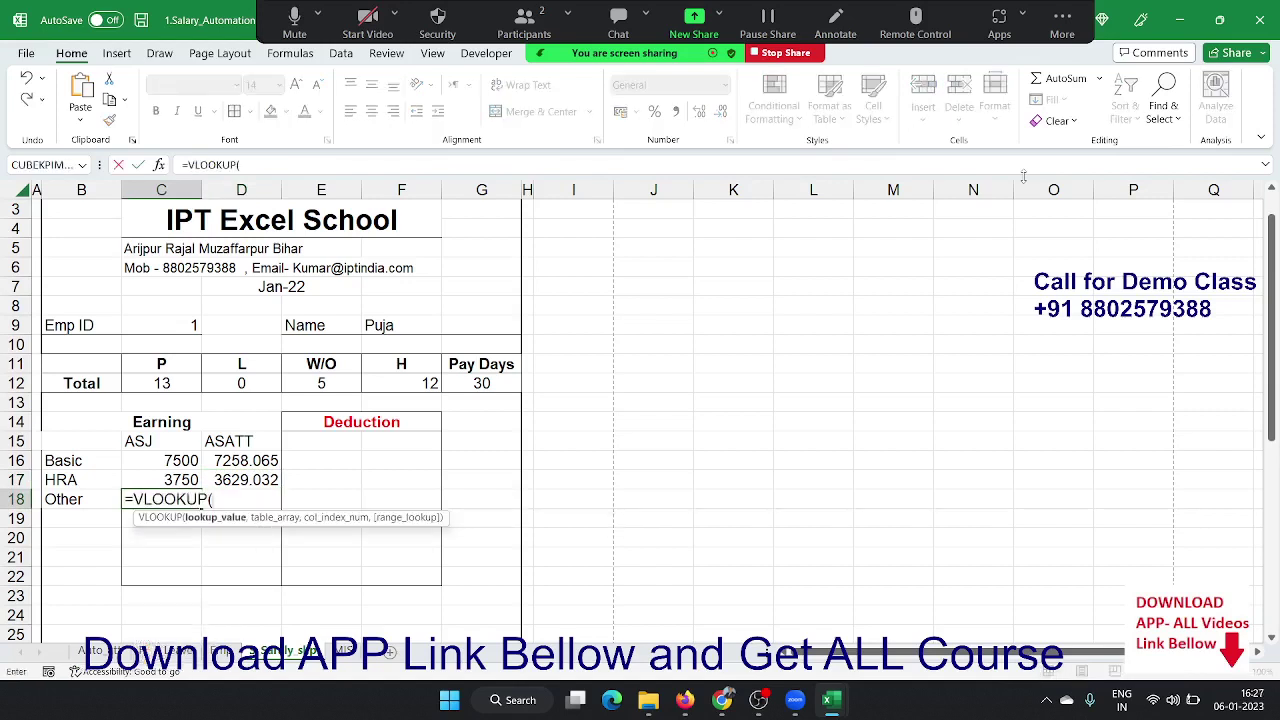
pyautogui.write('if')
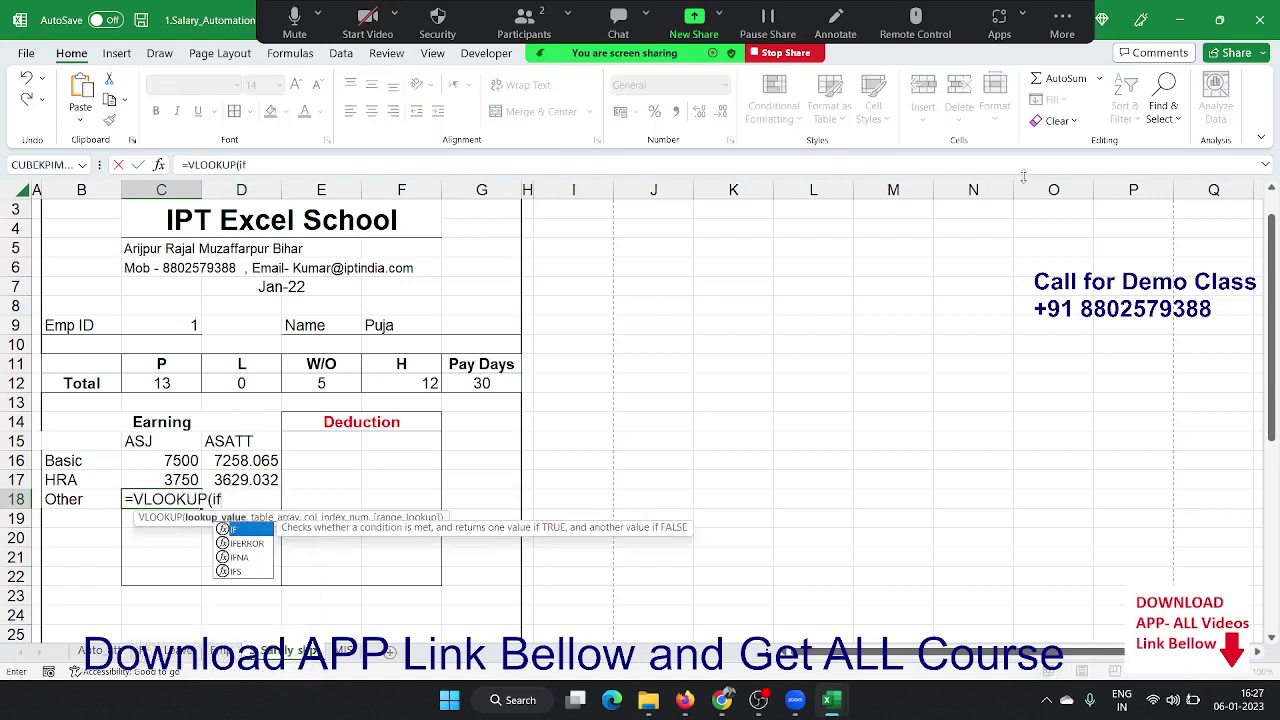
pyautogui.press('BackSpace')
pyautogui.write('d')
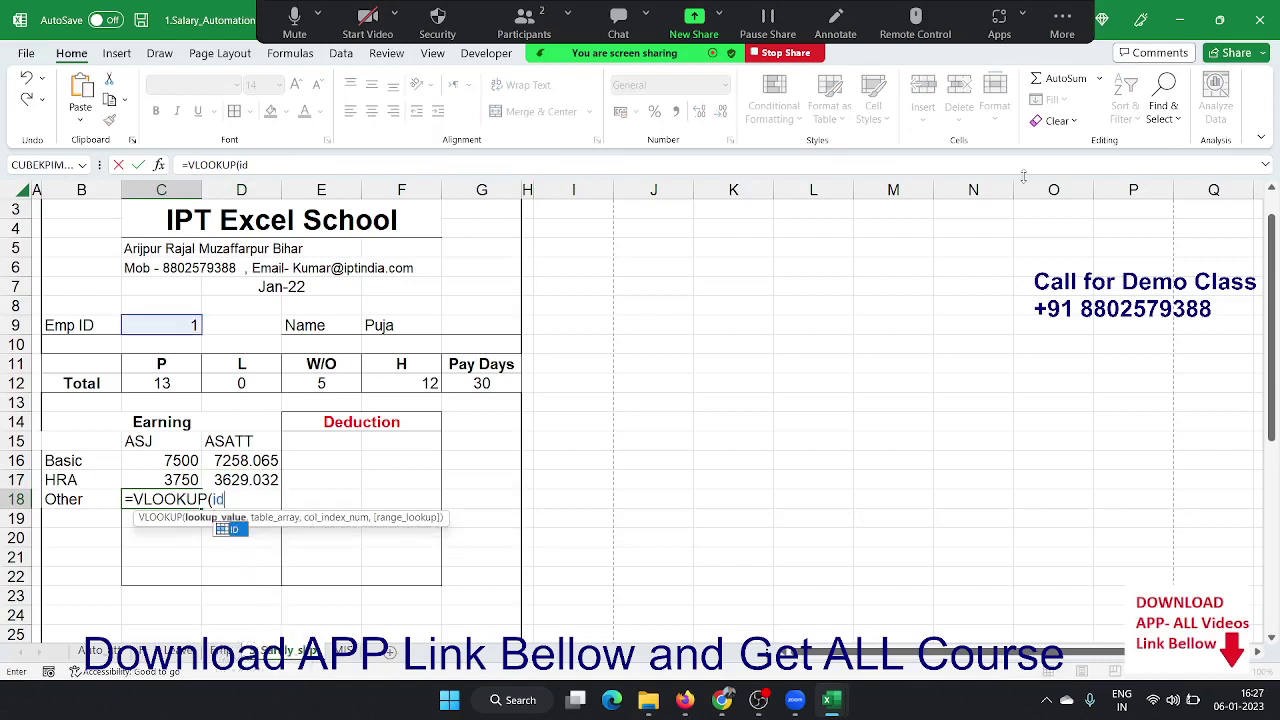
pyautogui.write(',')
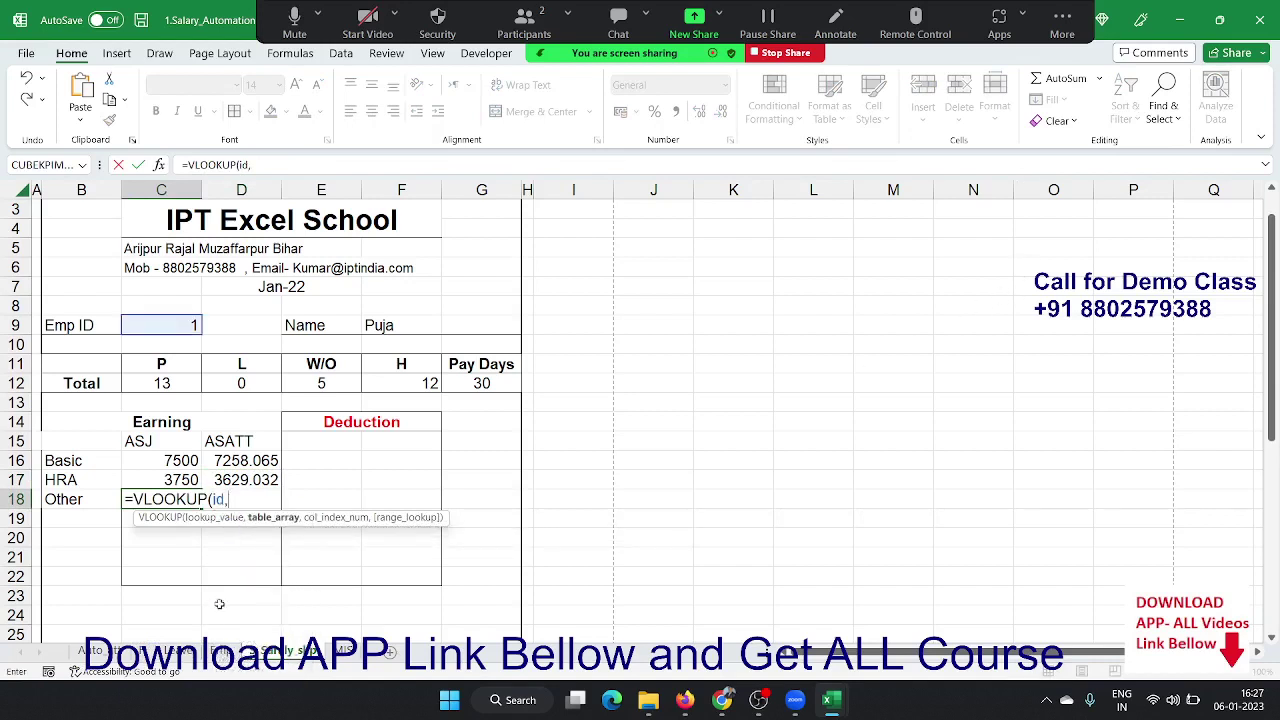
# - Finish it with Emp columns A:I, column 9, exact match, returning 1875
pyautogui.click(224, 652)
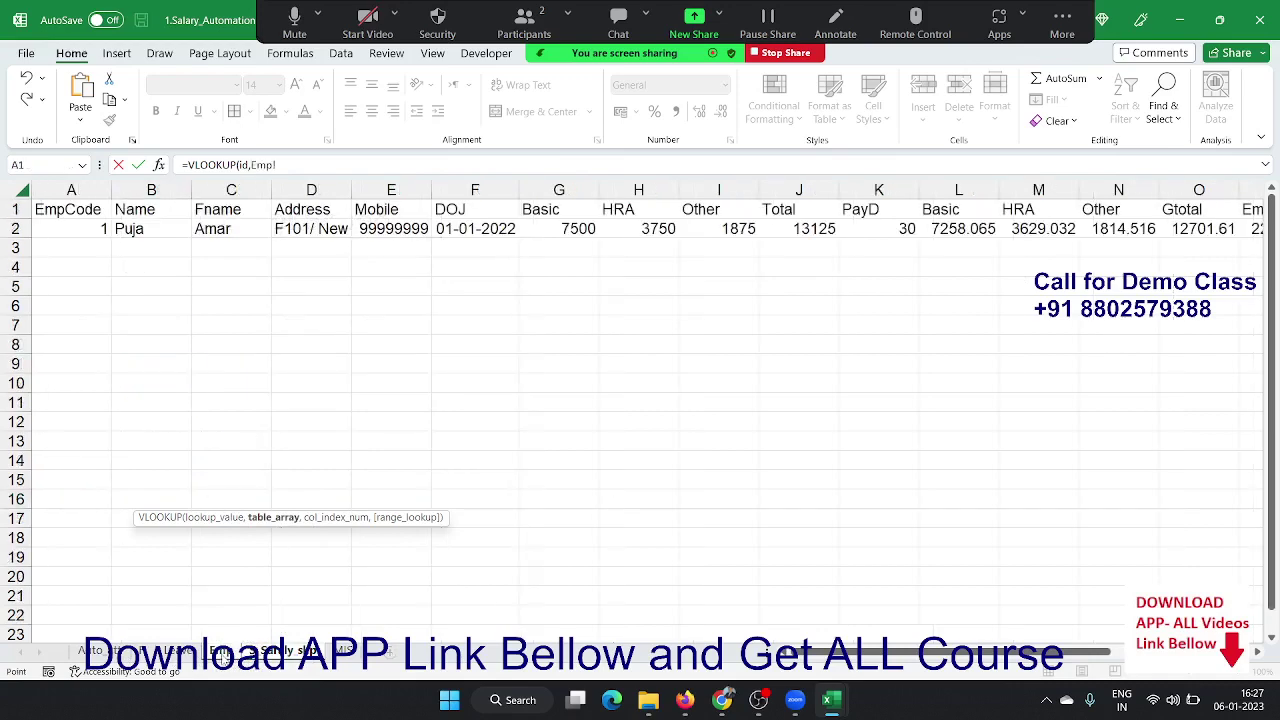
pyautogui.click(100, 192)
pyautogui.moveTo(102, 197)
pyautogui.mouseDown()
pyautogui.moveTo(873, 240)
pyautogui.moveTo(723, 246)
pyautogui.mouseUp()
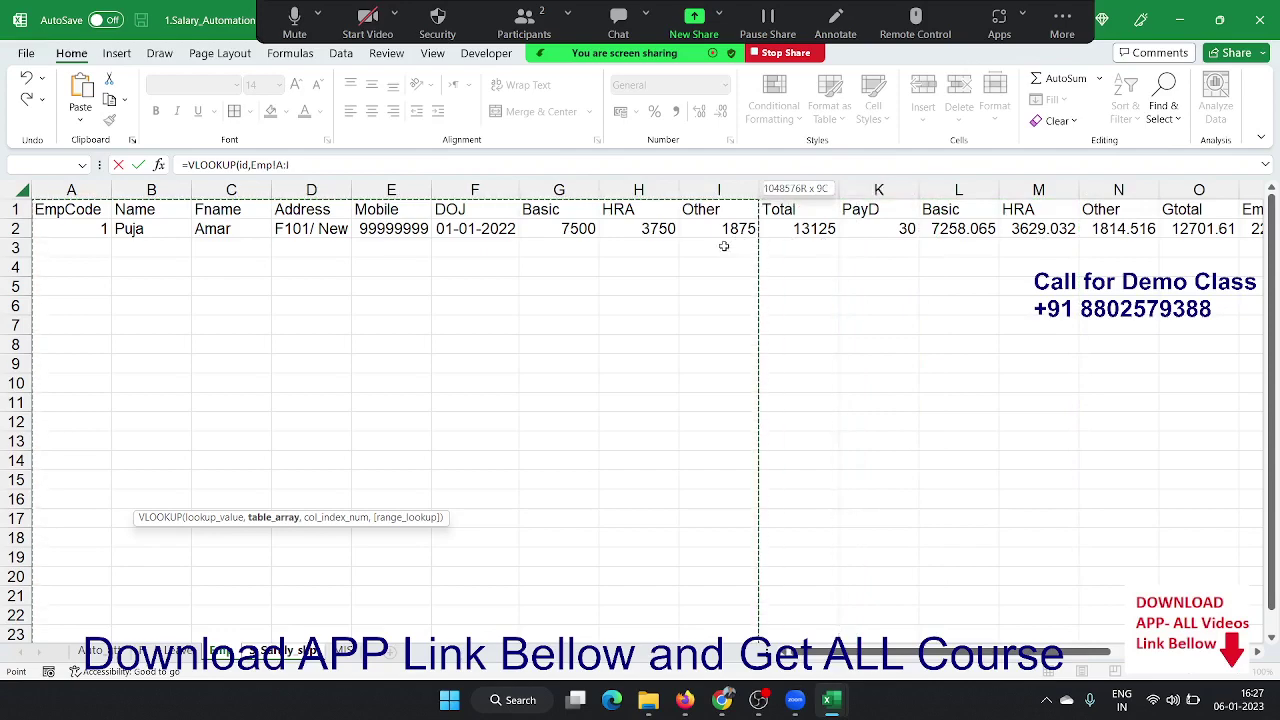
pyautogui.write(',9')
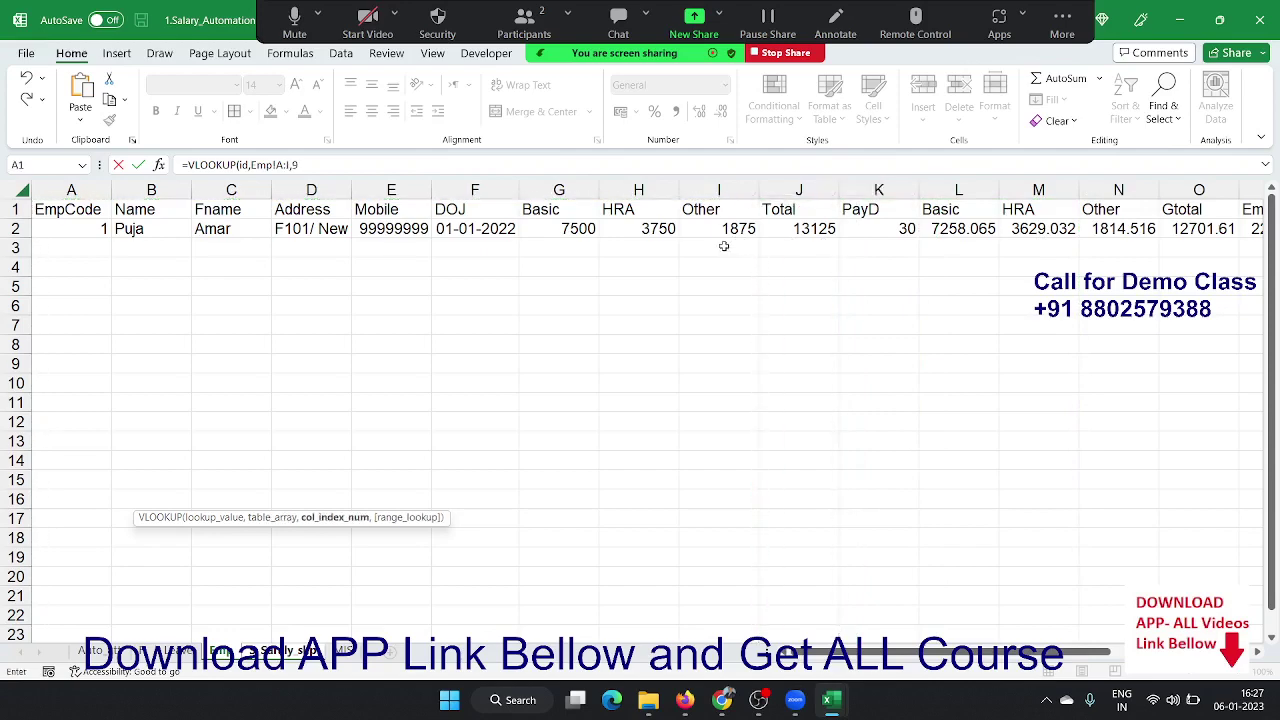
pyautogui.write(',0')
pyautogui.press('Return')
pyautogui.press('Up')
pyautogui.press('Right')
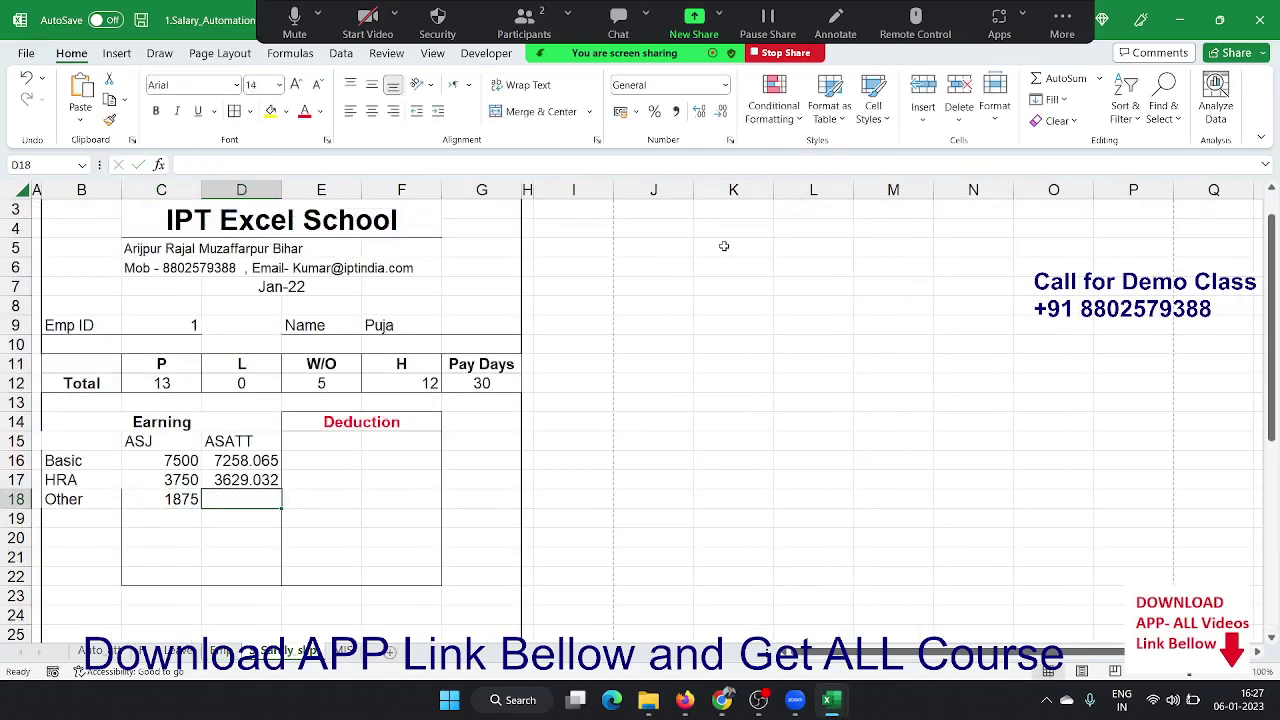
# - In D18 enter =VLOOKUP(ID,Emp!A:M,13,0), giving 3629.032, then select the earnings block B16:D18
pyautogui.write('=vl')
pyautogui.press('Tab')
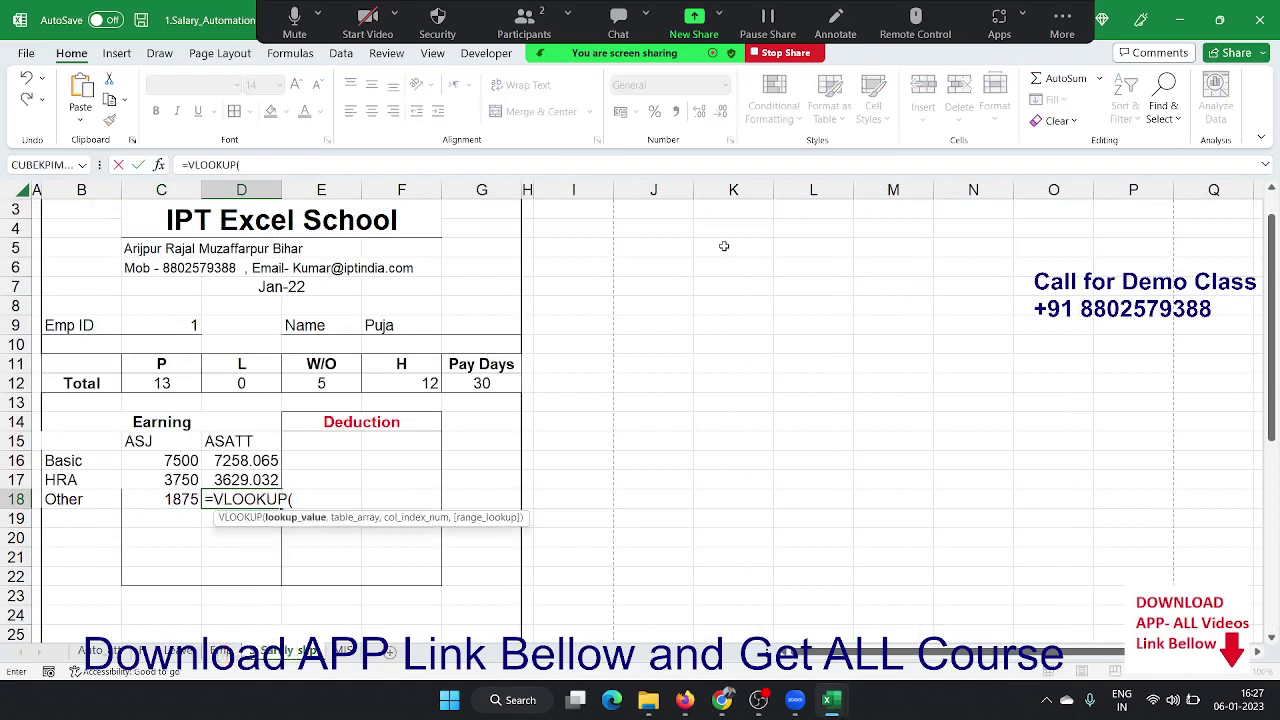
pyautogui.write('ID')
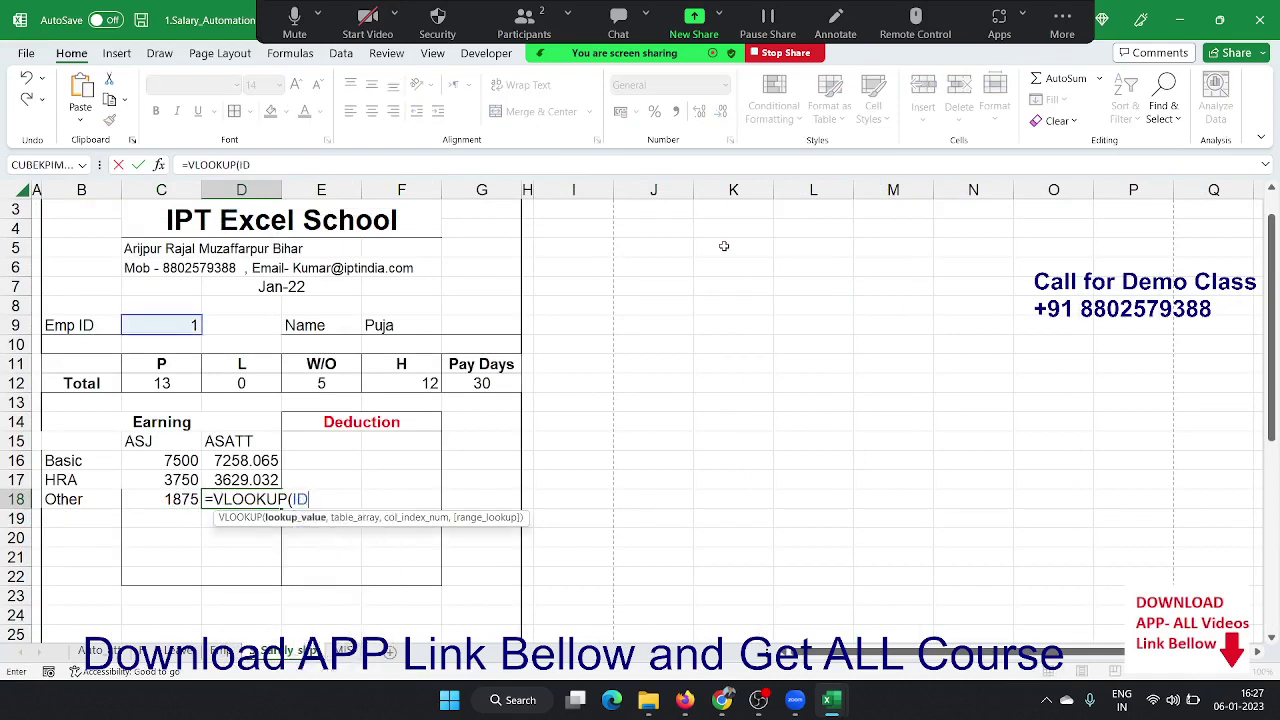
pyautogui.write(',')
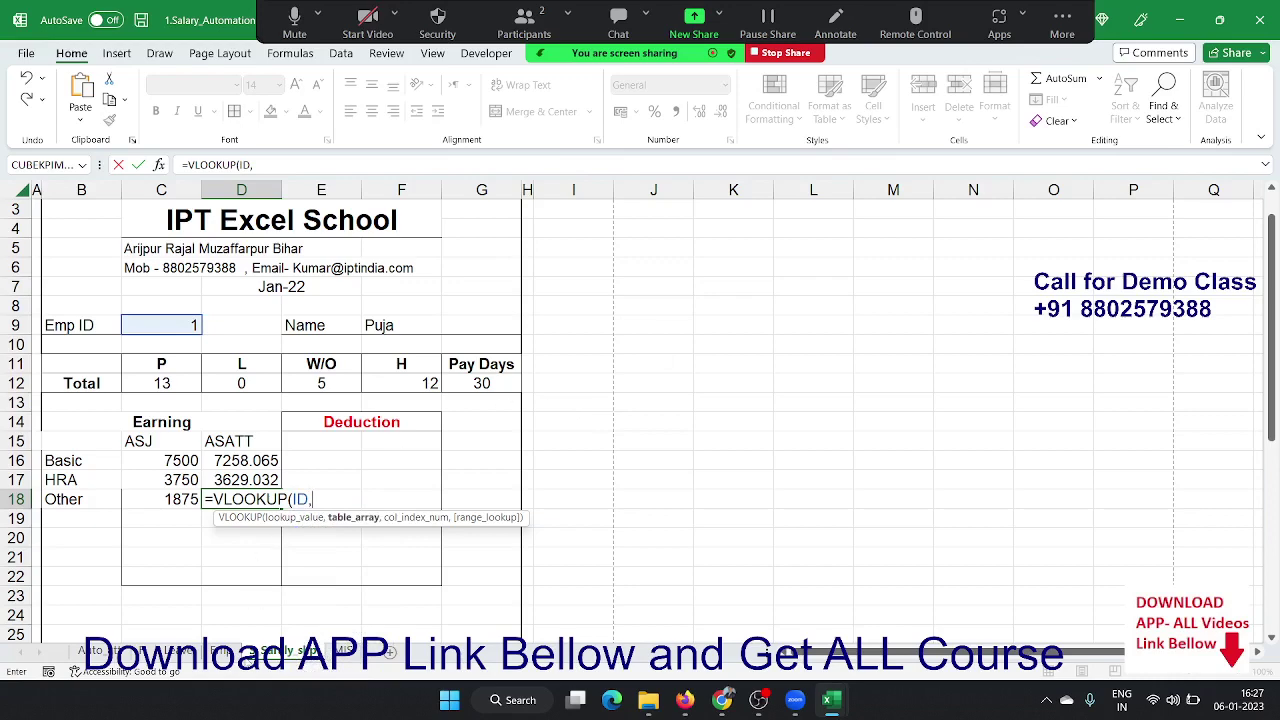
pyautogui.click(221, 652)
pyautogui.click(84, 205)
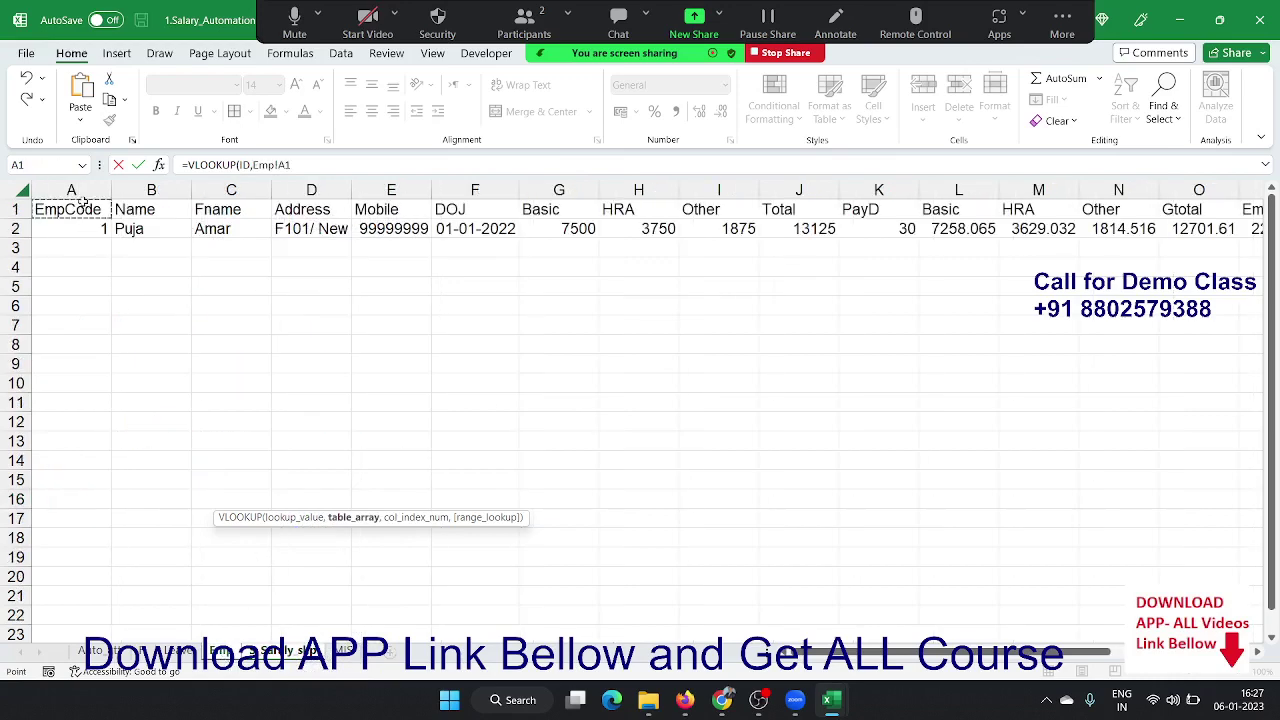
pyautogui.moveTo(84, 201); pyautogui.dragTo(609, 216)
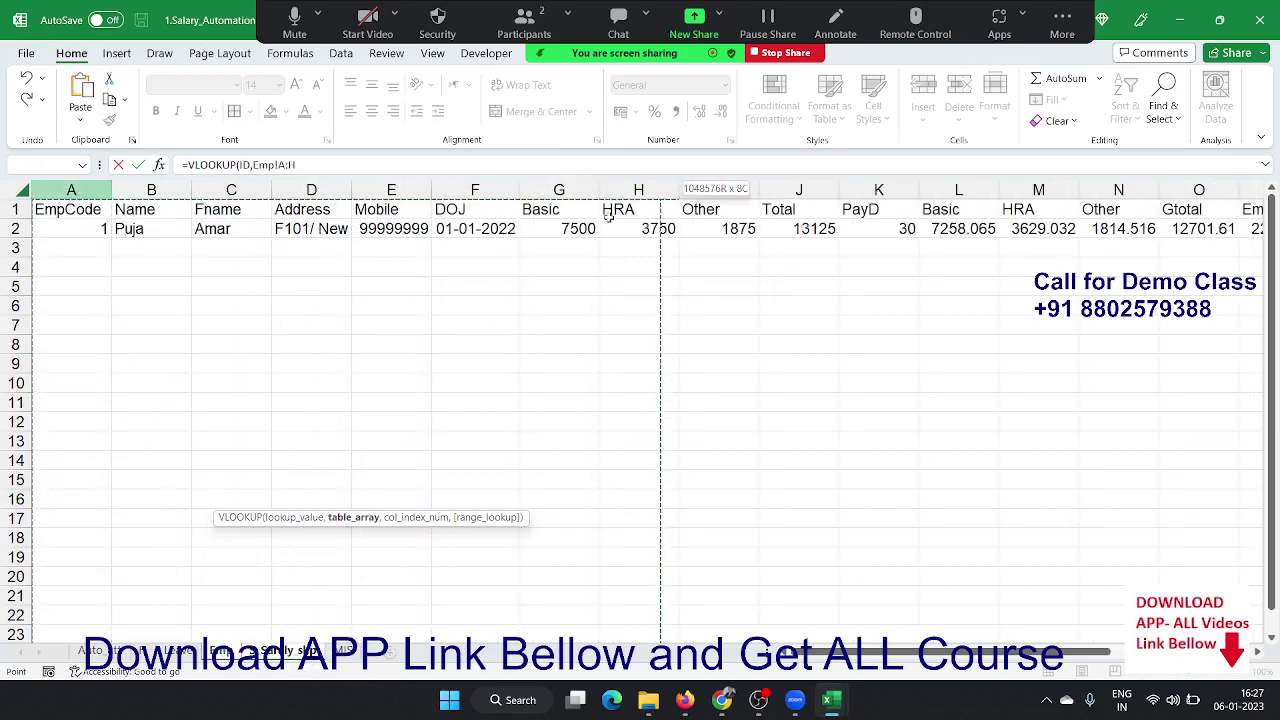
pyautogui.moveTo(609, 216); pyautogui.dragTo(1022, 224)
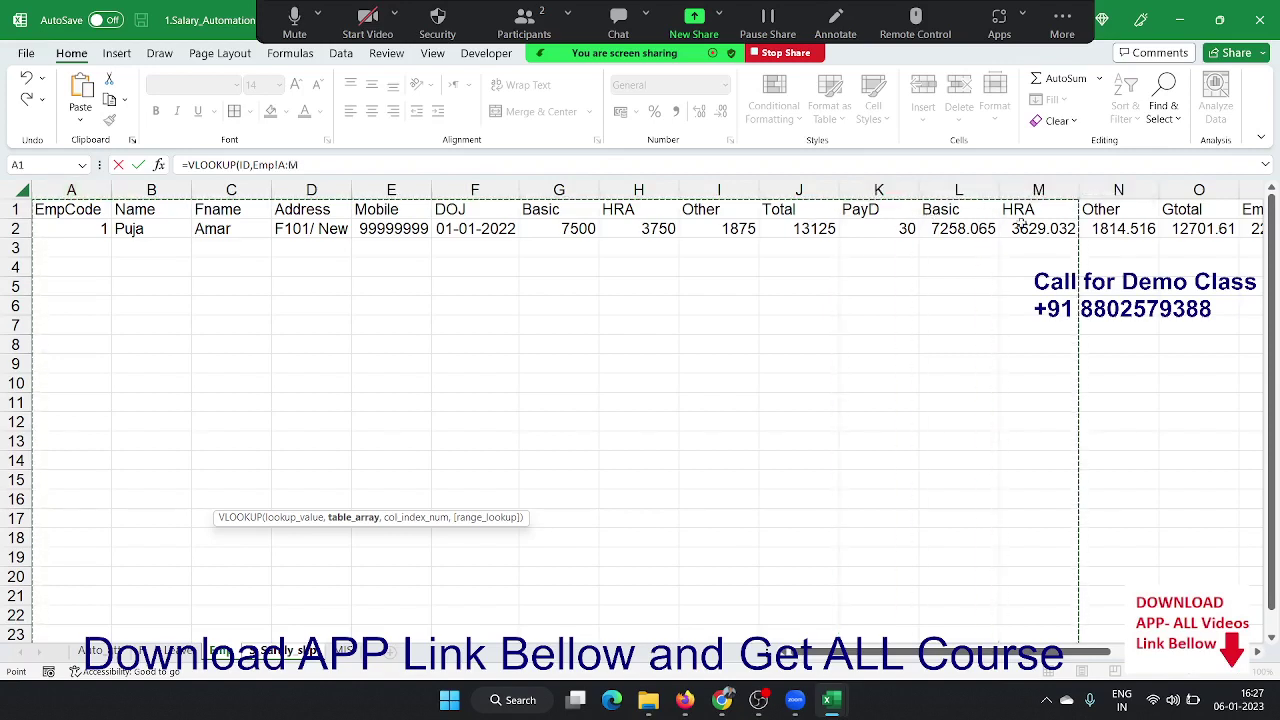
pyautogui.write(',13,0')
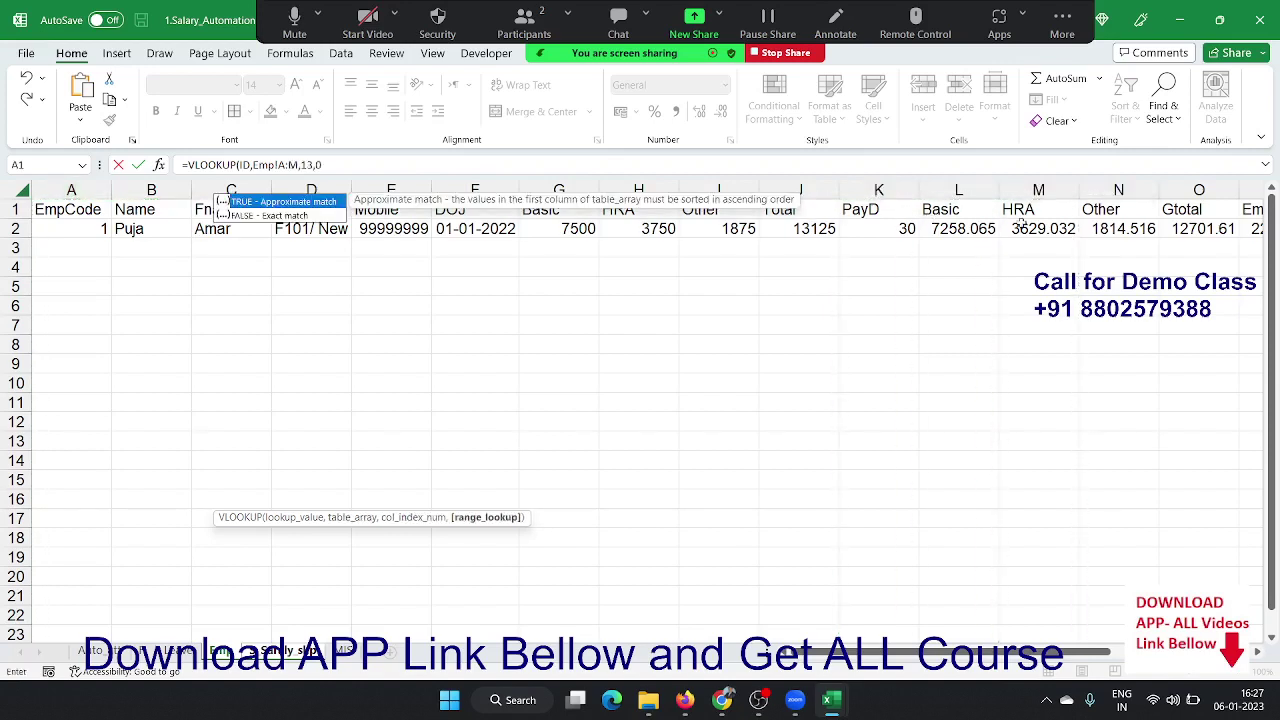
pyautogui.hotkey('ctrl', 'Return')
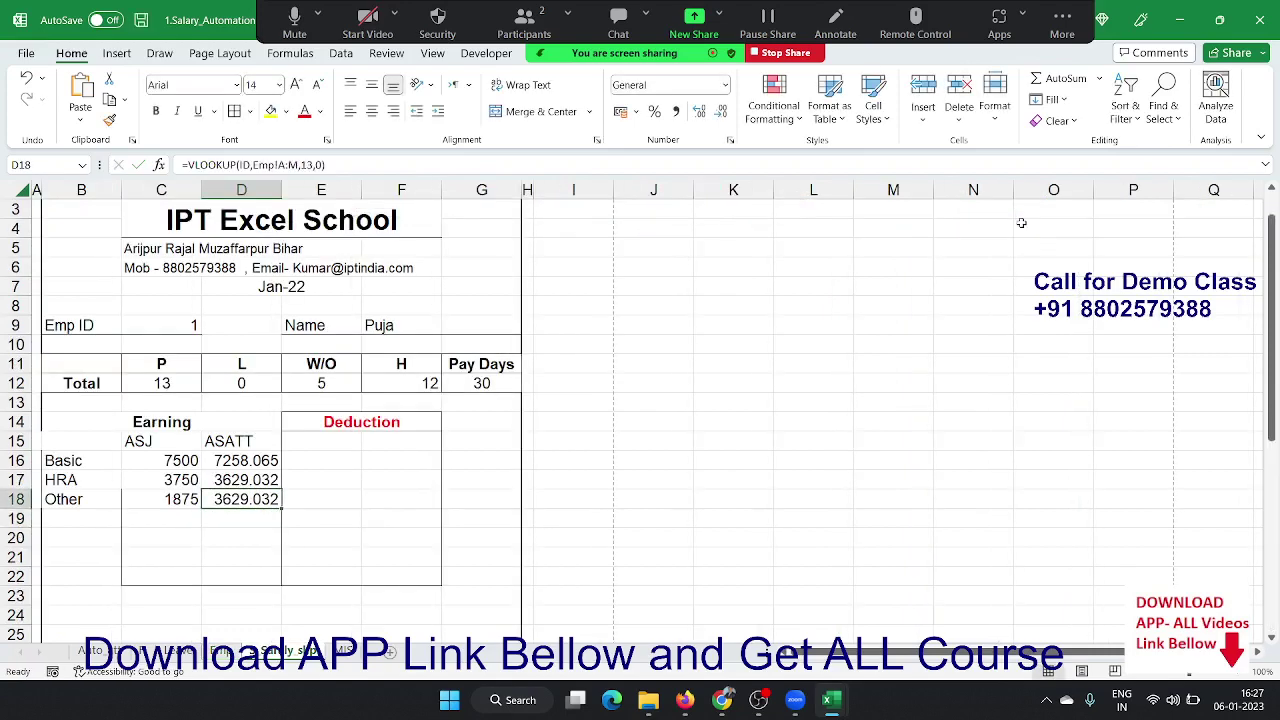
pyautogui.hotkey('shift', 'Left')
pyautogui.hotkey('shift', 'Left')
pyautogui.hotkey('shift', 'Up')
pyautogui.hotkey('shift', 'Up')
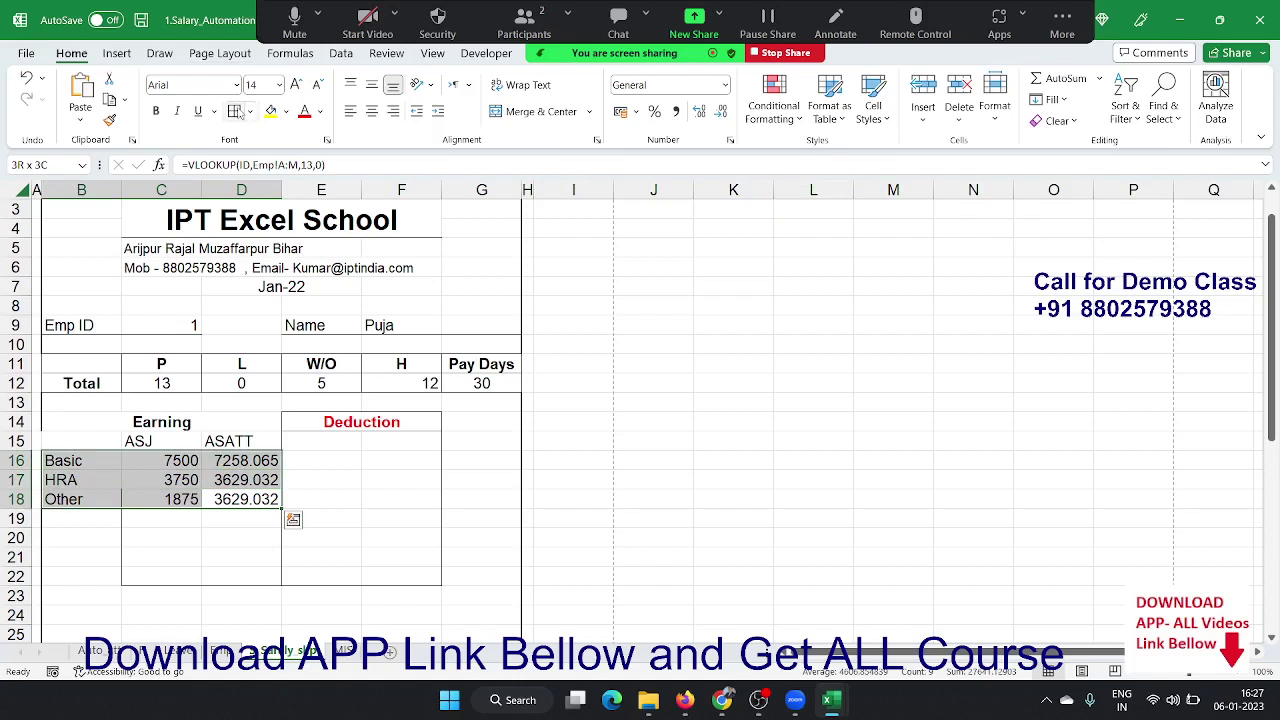
# - Change the ASATT Other lookup's column index from 13 to 14
pyautogui.click(88, 425)
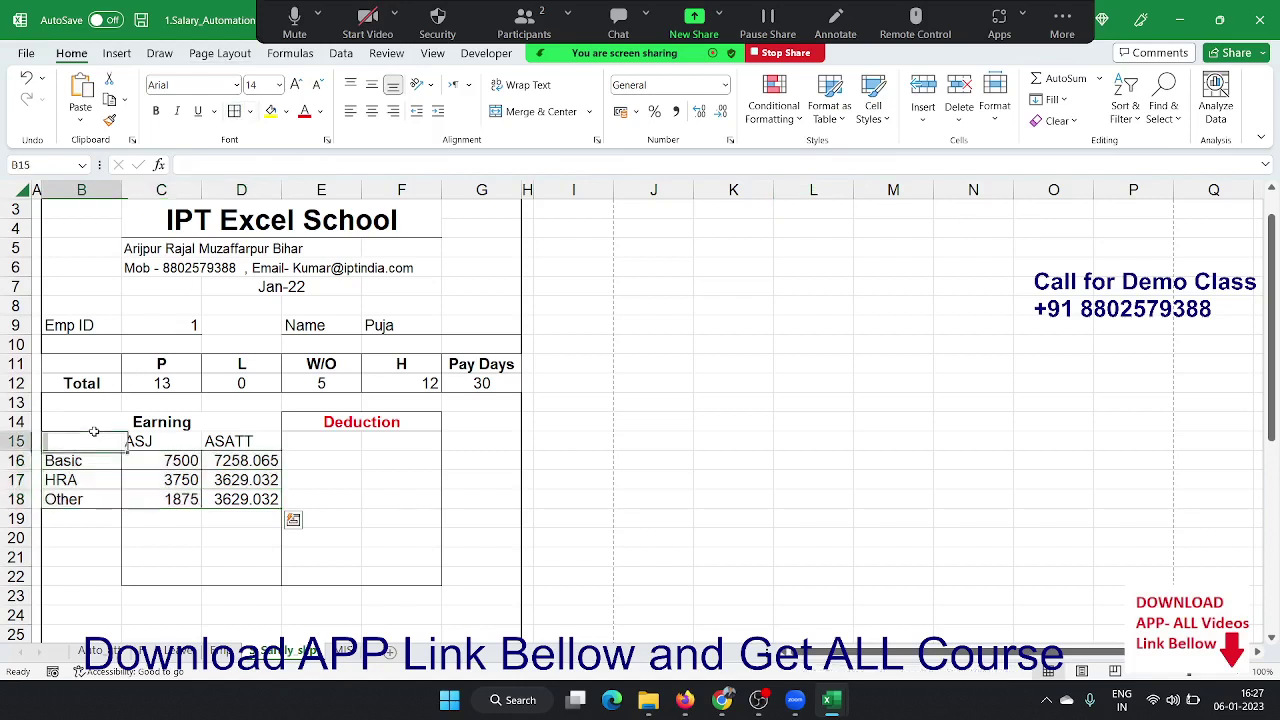
pyautogui.click(242, 500)
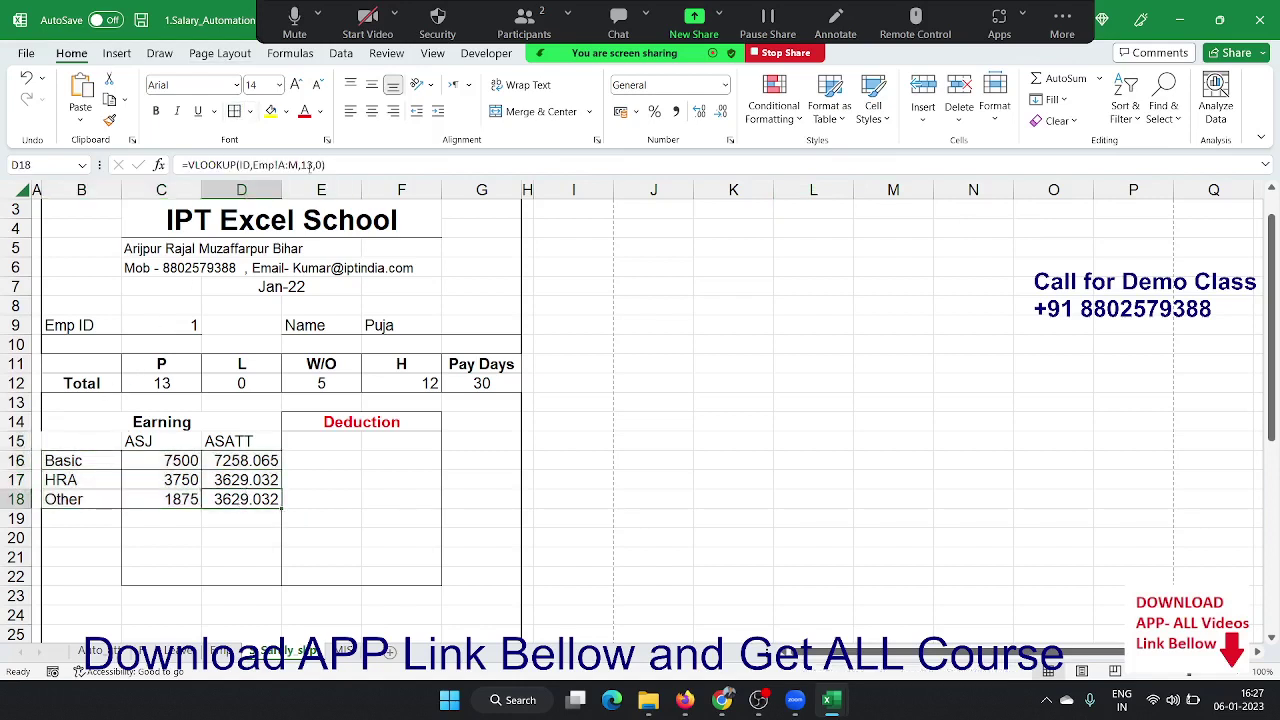
pyautogui.click(313, 166)
pyautogui.press('BackSpace')
pyautogui.write('4')
pyautogui.press('Return')
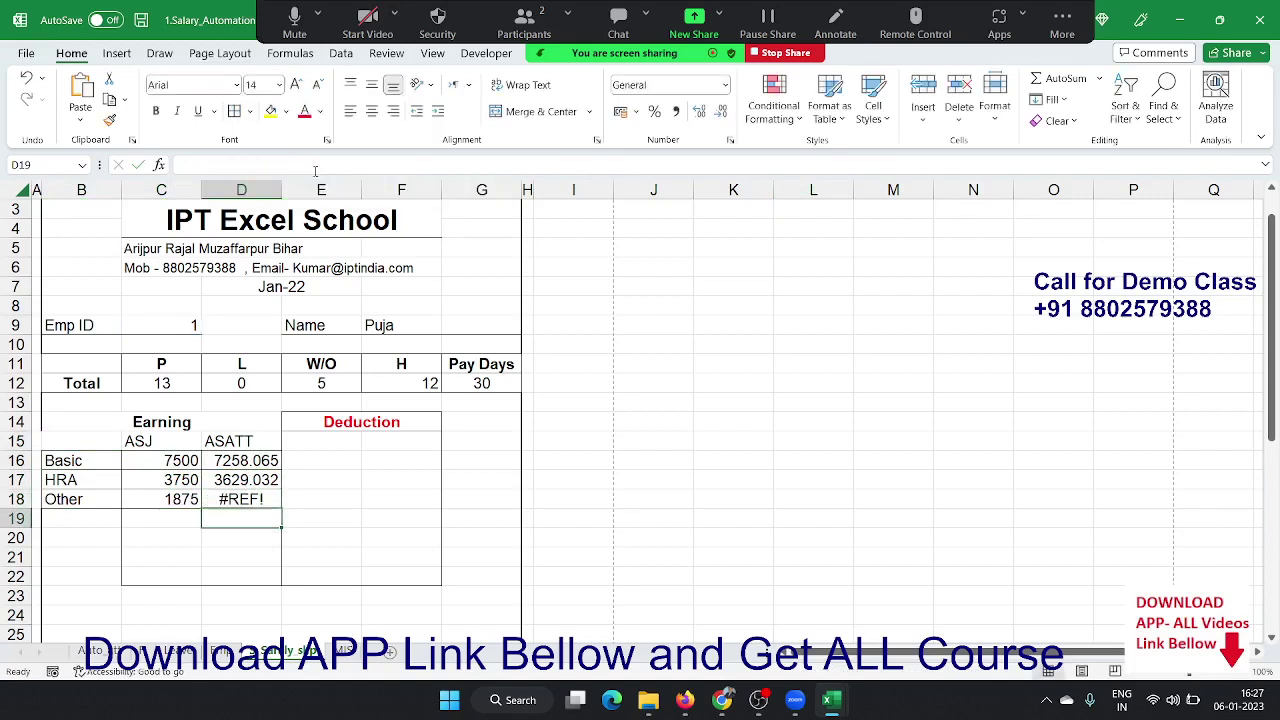
pyautogui.press('Up')
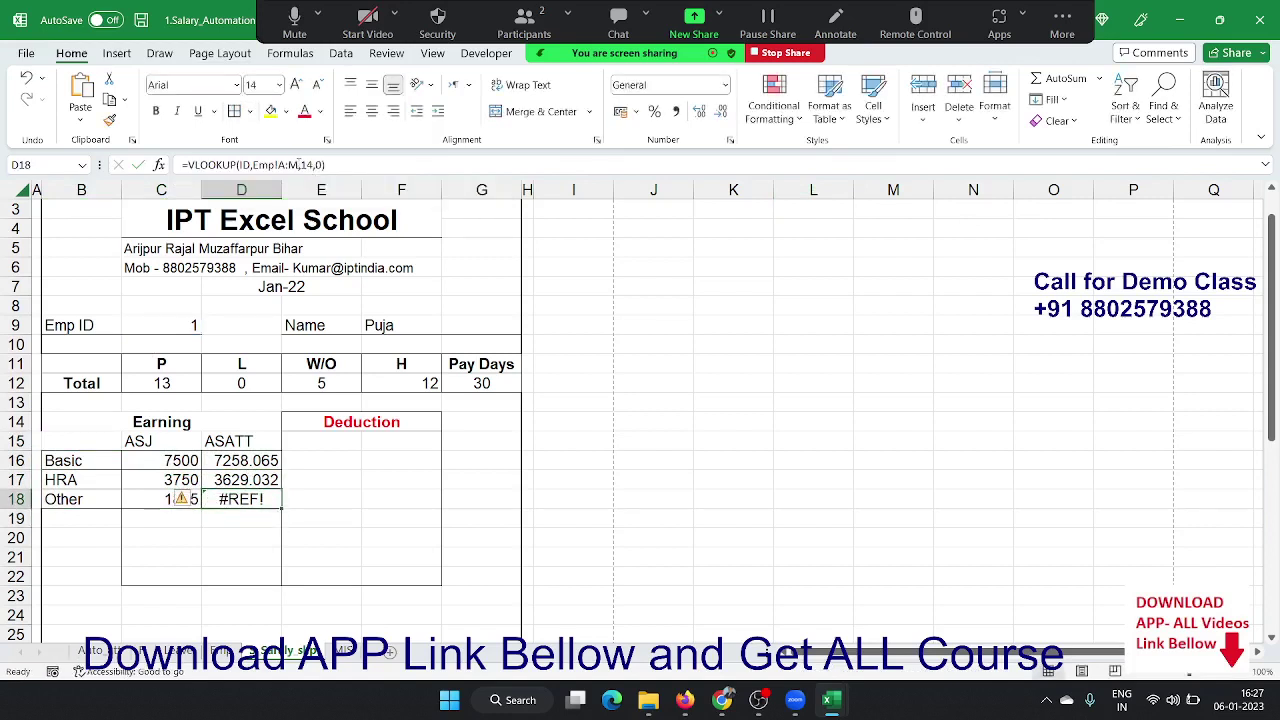
# - Widen the lookup range from Emp A:M to A:N so it returns 1814.516
pyautogui.click(297, 165)
pyautogui.press('BackSpace')
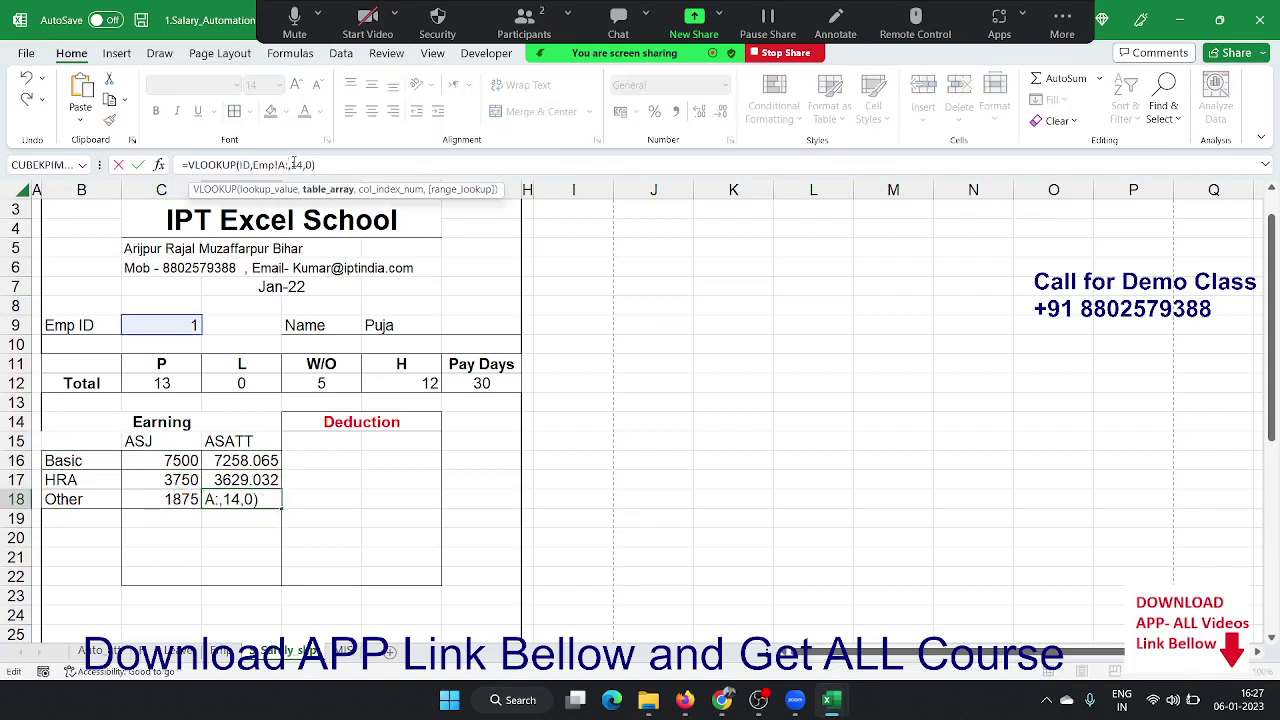
pyautogui.write('N')
pyautogui.press('Return')
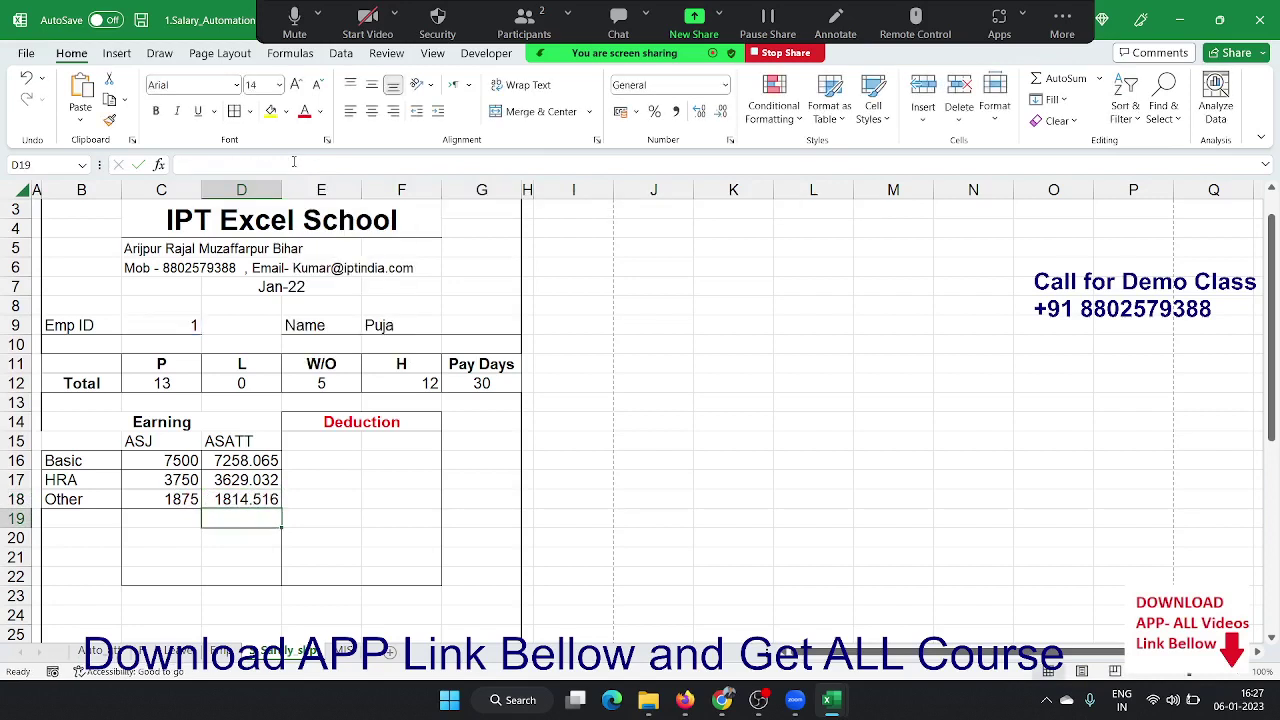
pyautogui.press('Up')
pyautogui.press('Up')
pyautogui.press('Up')
pyautogui.press('Up')
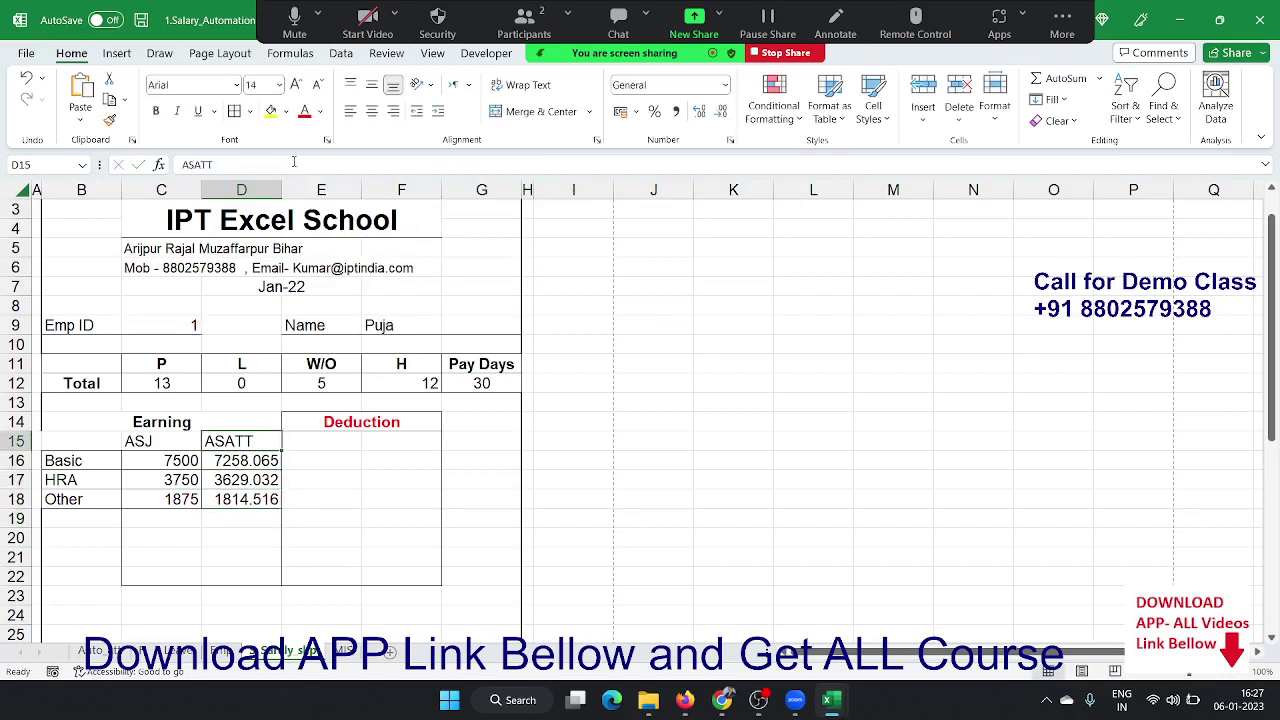
pyautogui.press('Left')
pyautogui.press('Left')
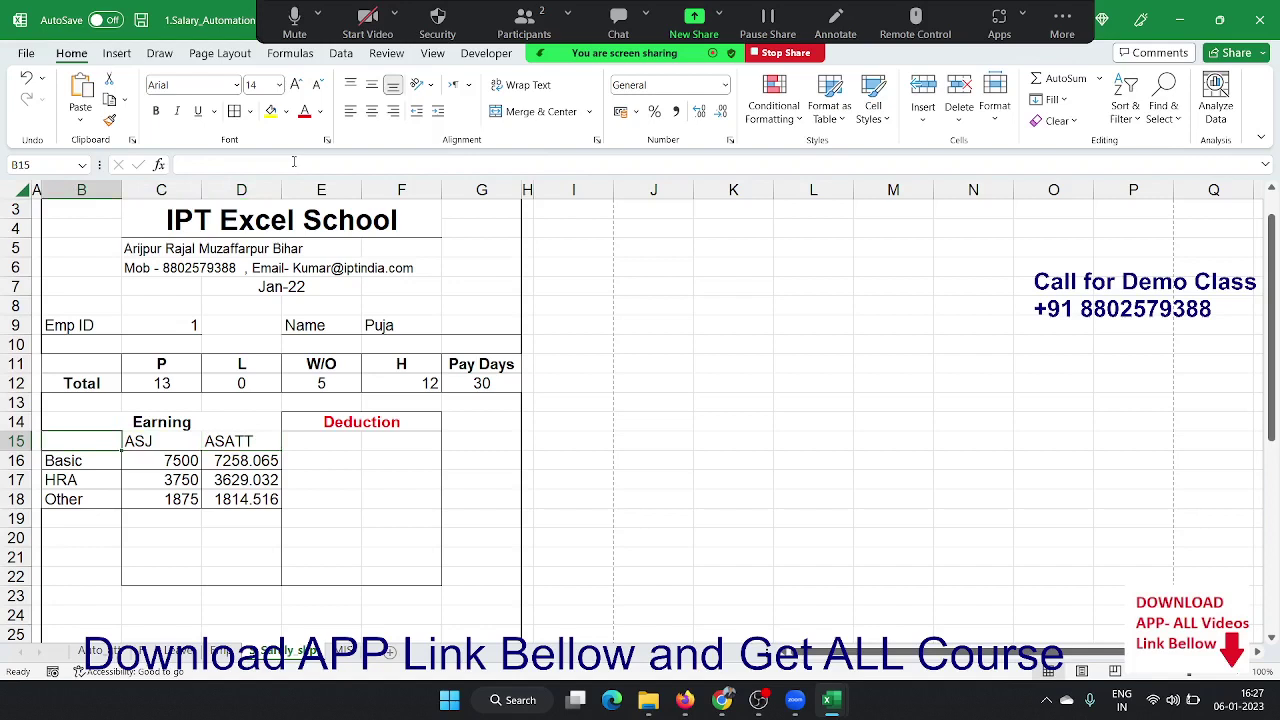
pyautogui.press('Right')
pyautogui.hotkey('shift', 'Right')
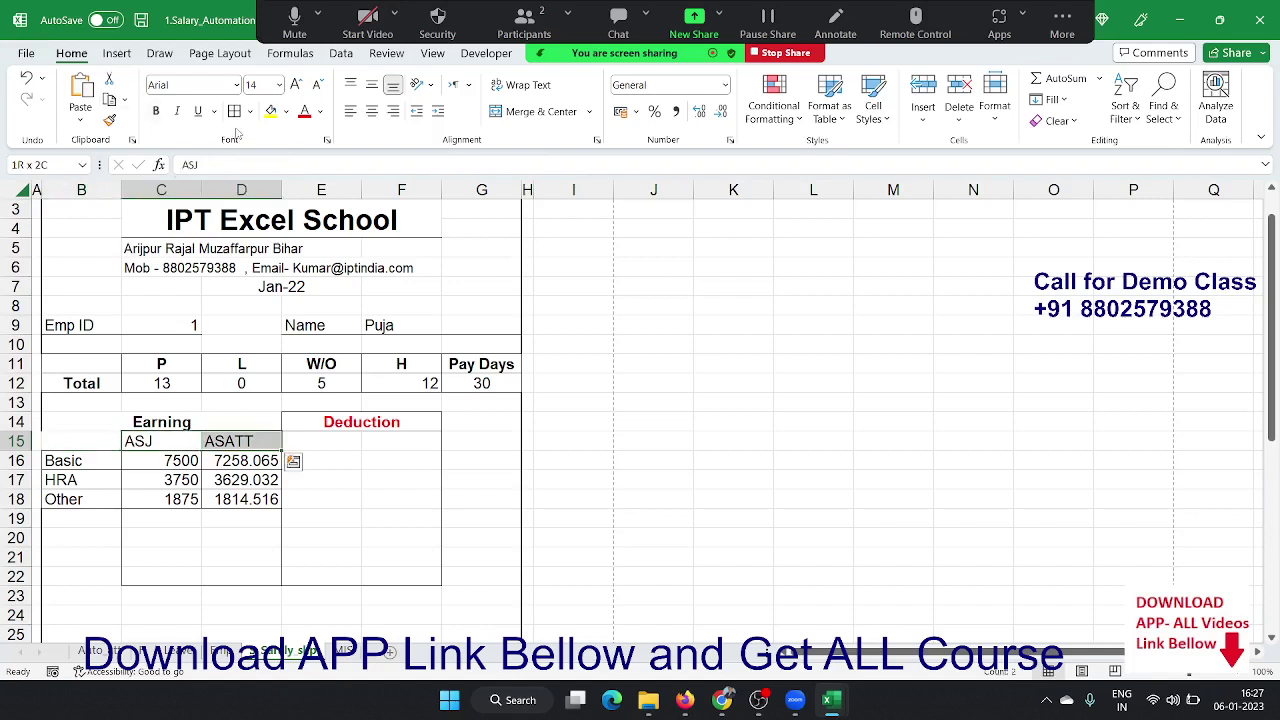
pyautogui.click(157, 425)
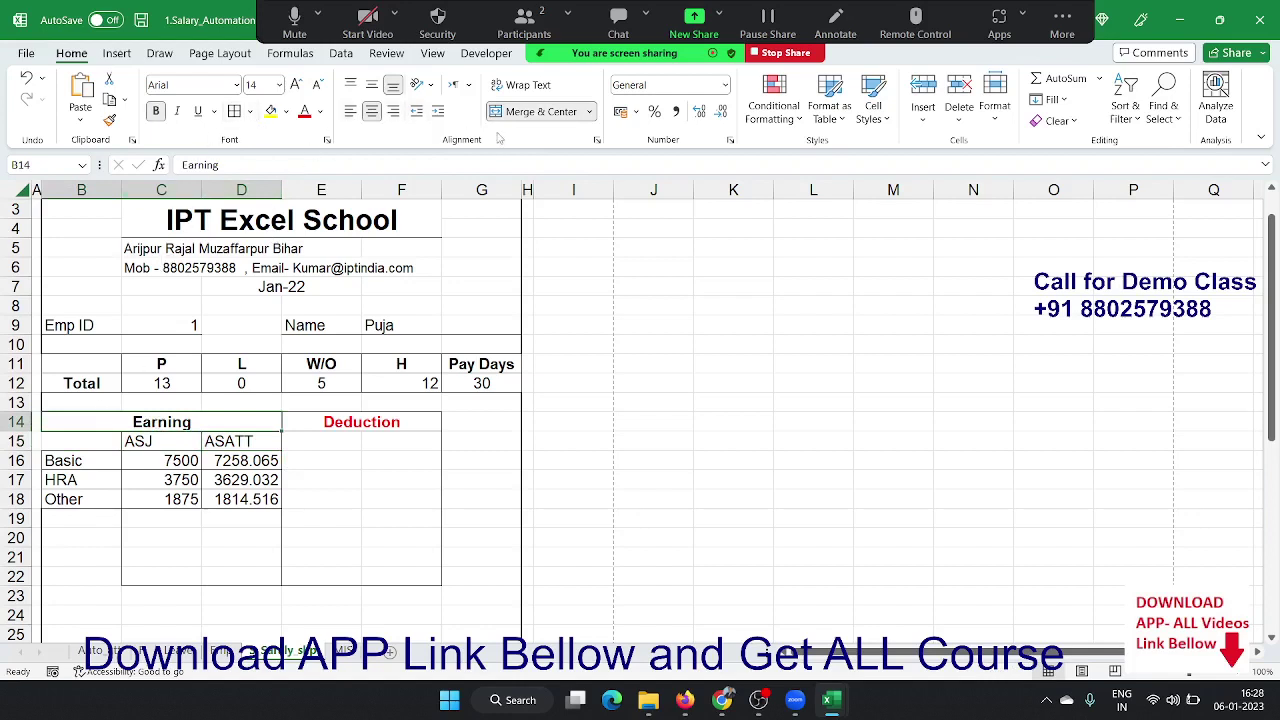
pyautogui.click(500, 117)
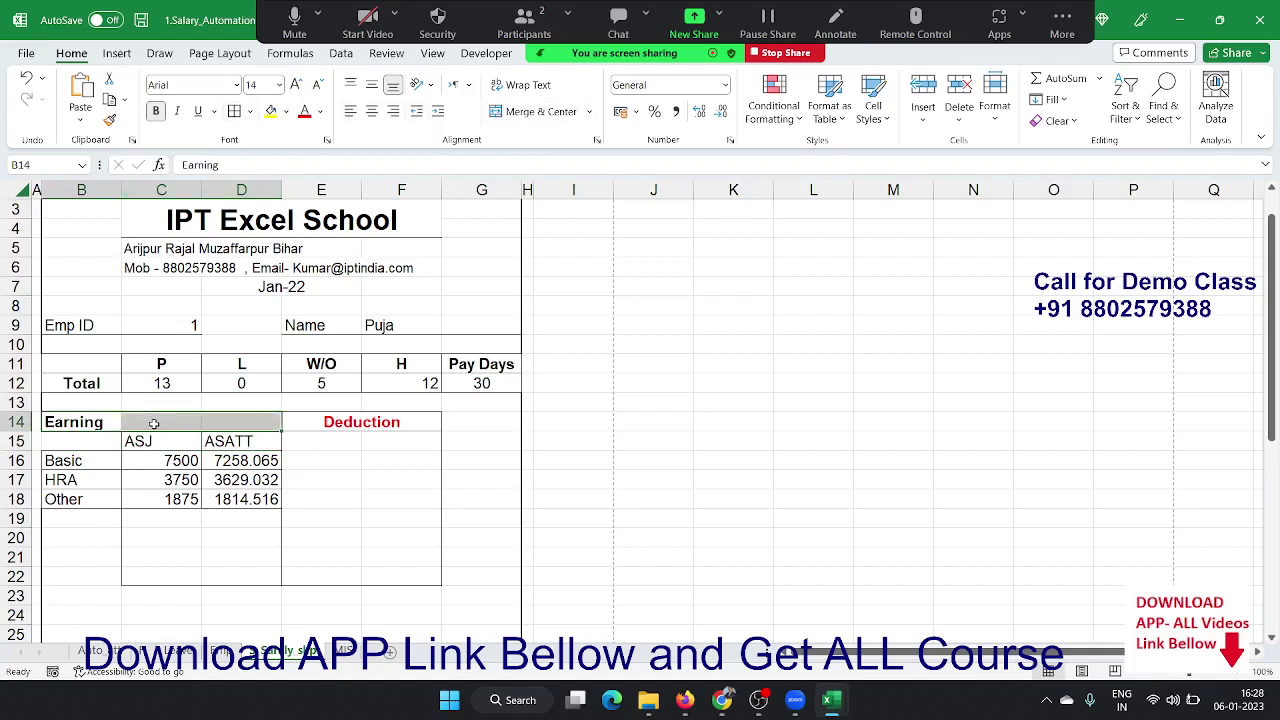
pyautogui.click(506, 114)
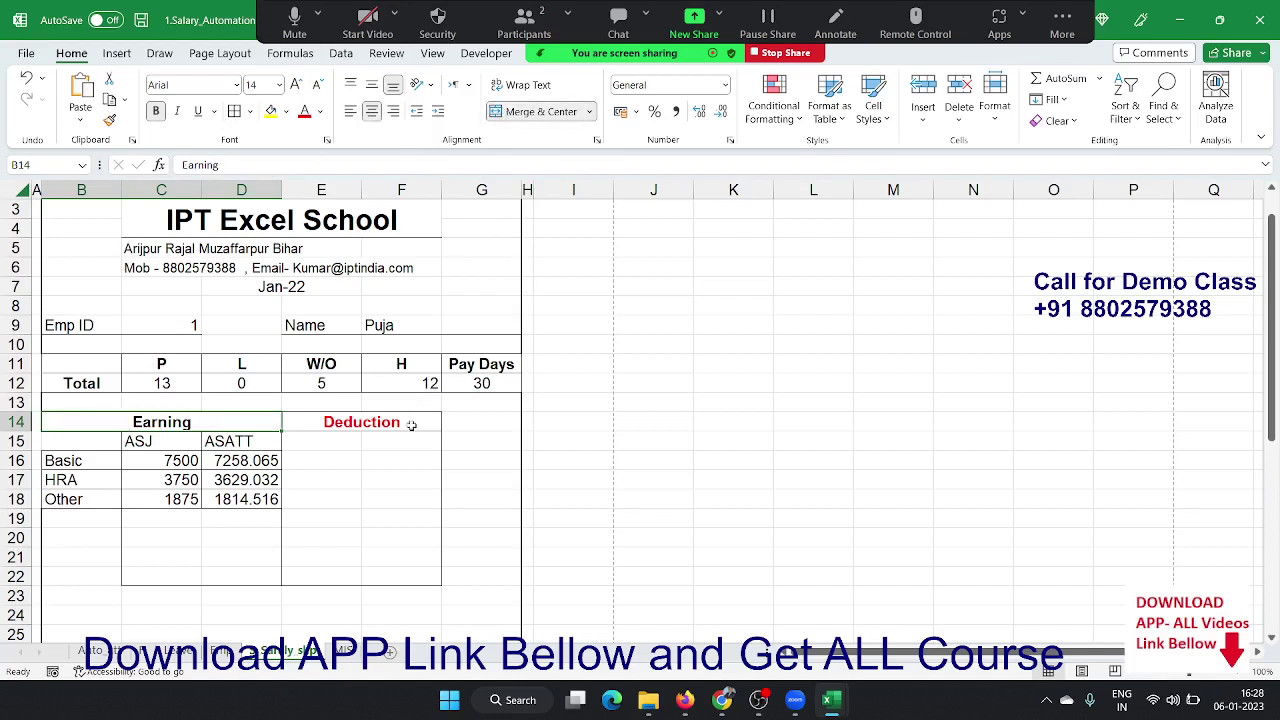
pyautogui.click(339, 464)
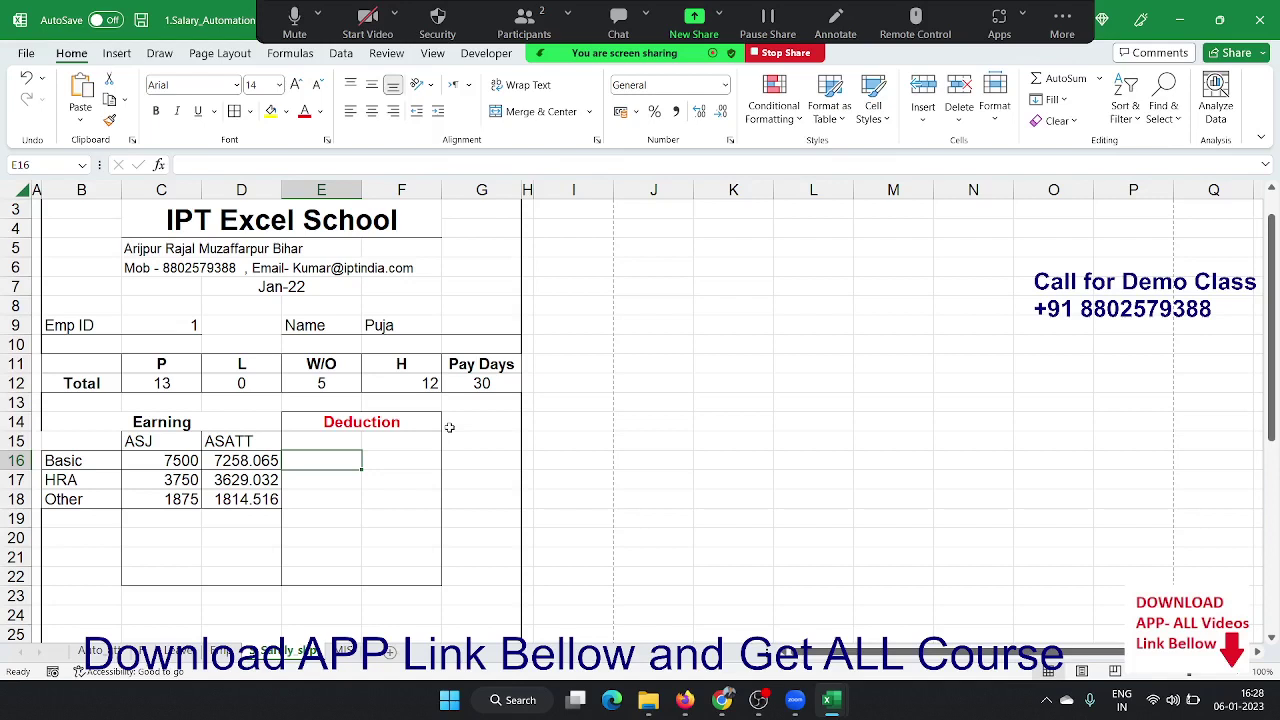
# - Merge and centre E15:F15 under Deduction and label it 'Employee'
pyautogui.moveTo(320, 441); pyautogui.dragTo(401, 441)
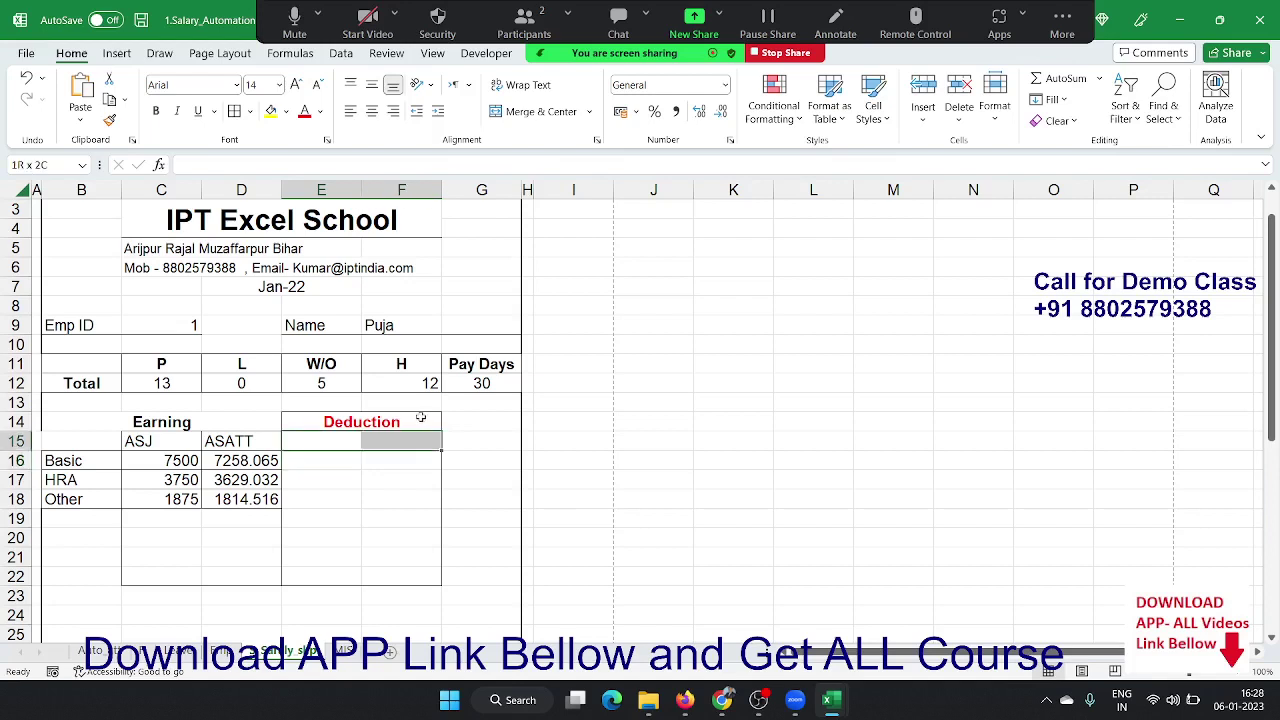
pyautogui.click(516, 112)
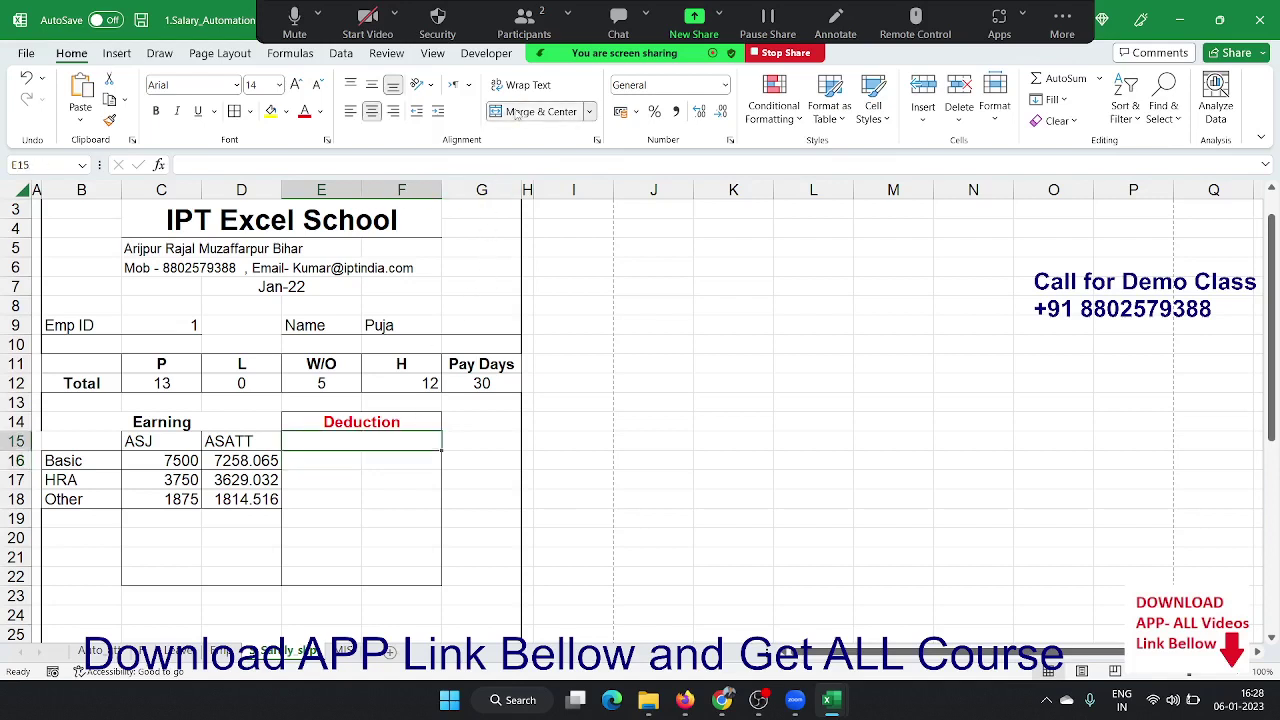
pyautogui.write('Employ')
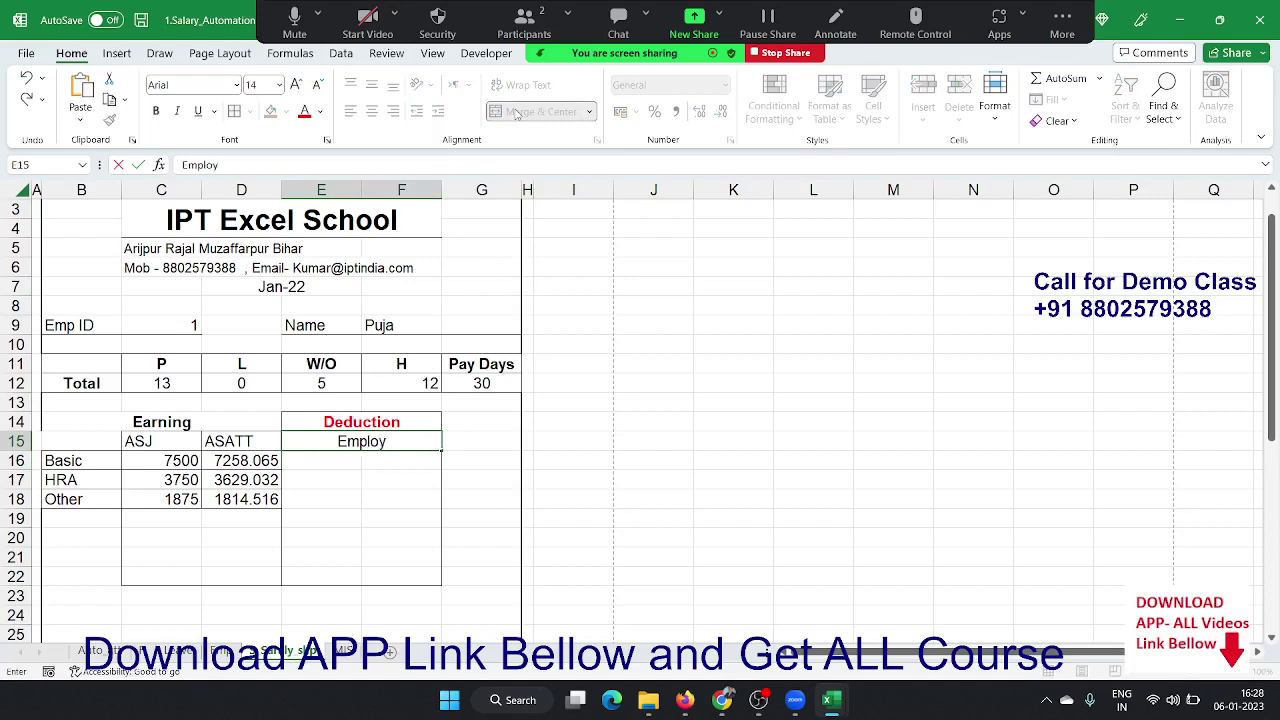
pyautogui.write('ee')
pyautogui.press('Return')
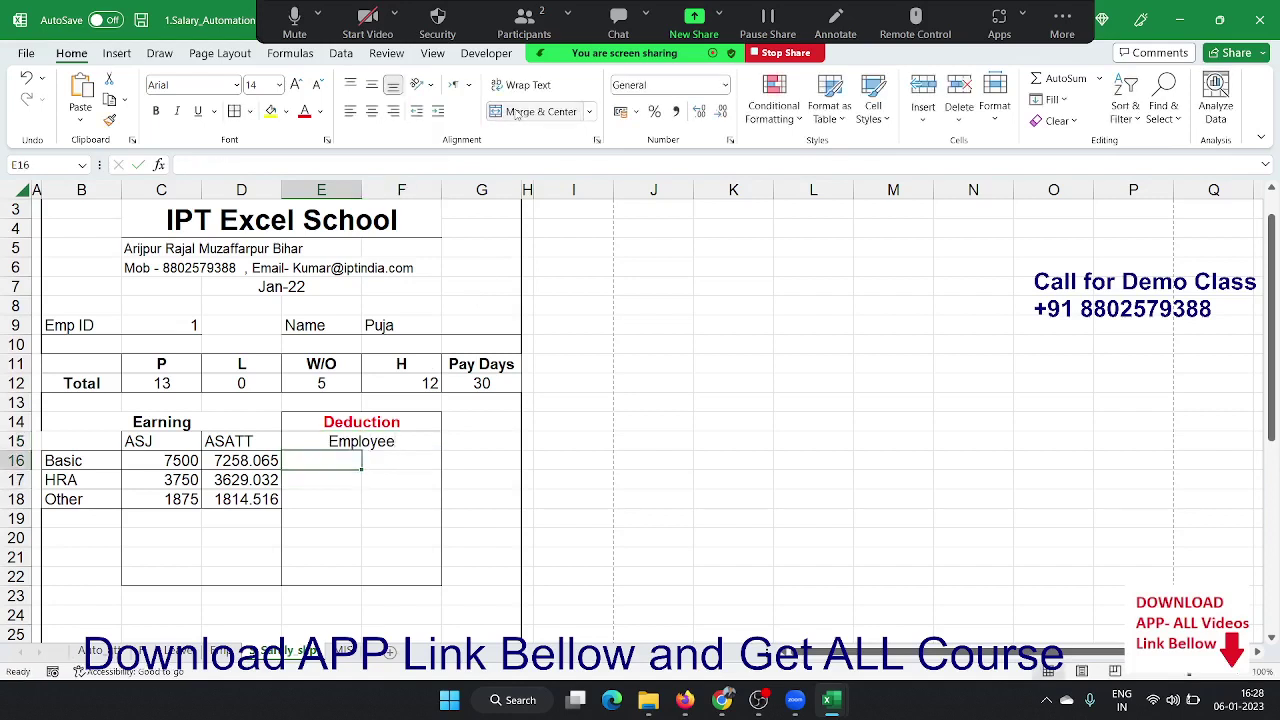
# - Enter the ESI and PF labels in E16 and E17 under Employee deduction
pyautogui.write('ESI')
pyautogui.press('Return')
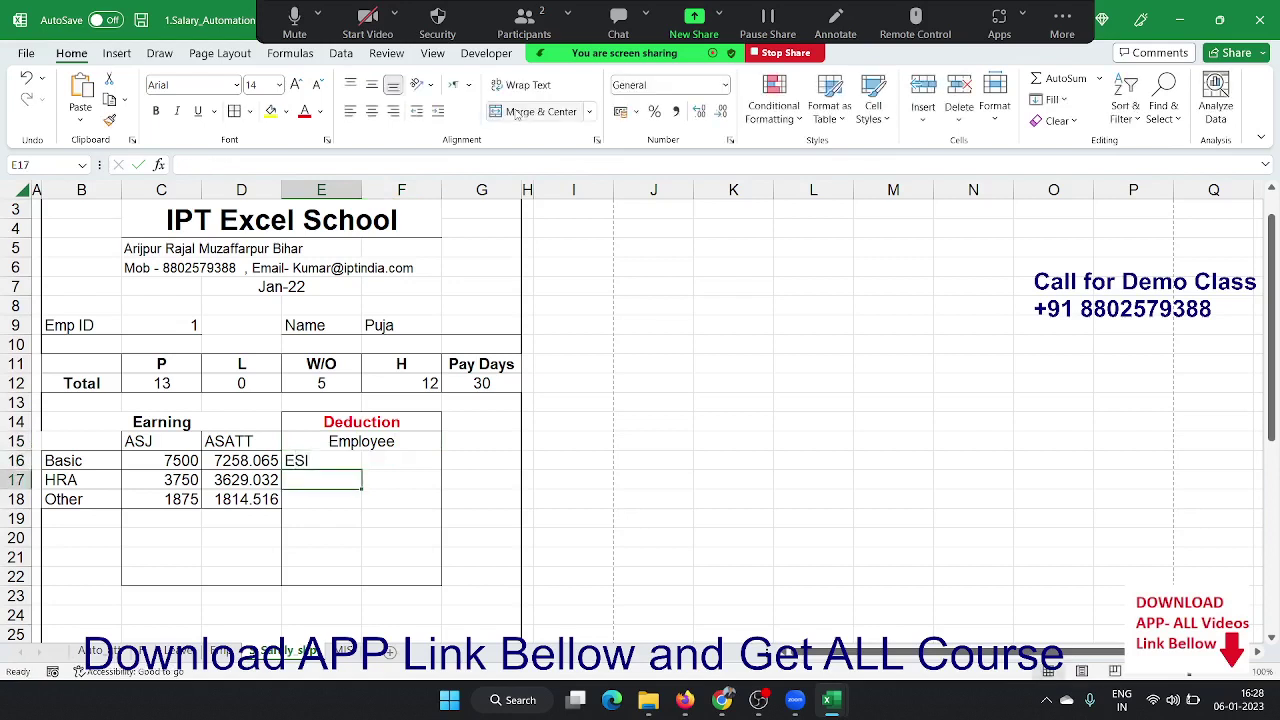
pyautogui.write('PF')
pyautogui.press('Return')
pyautogui.press('Return')
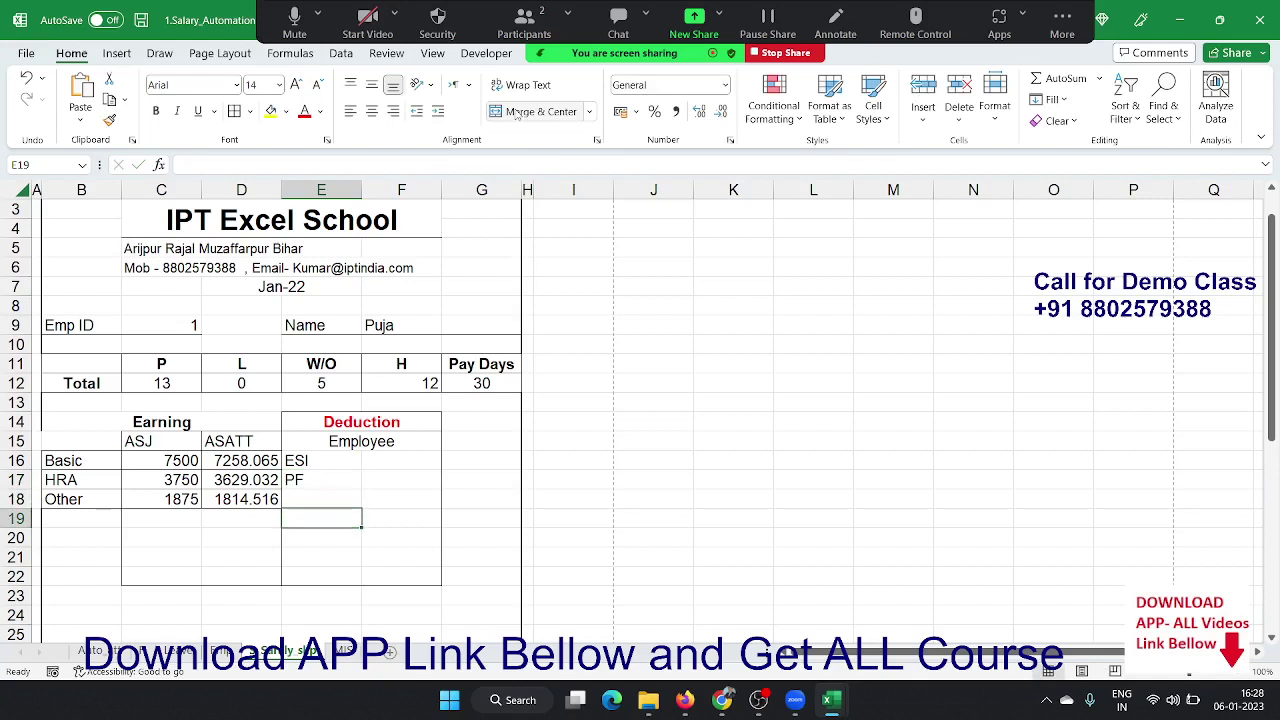
# - Merge and centre E18:F18 and enter the heading Employer
pyautogui.press('Up')
pyautogui.hotkey('shift', 'Right')
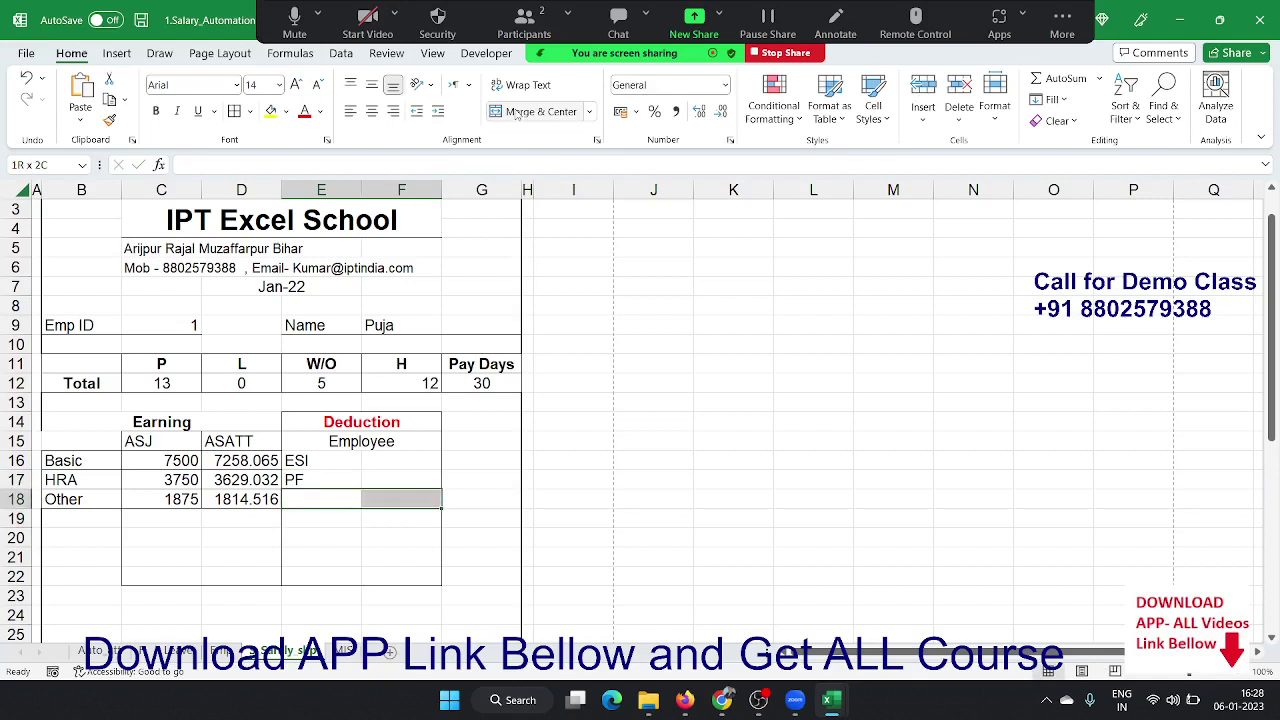
pyautogui.click(518, 114)
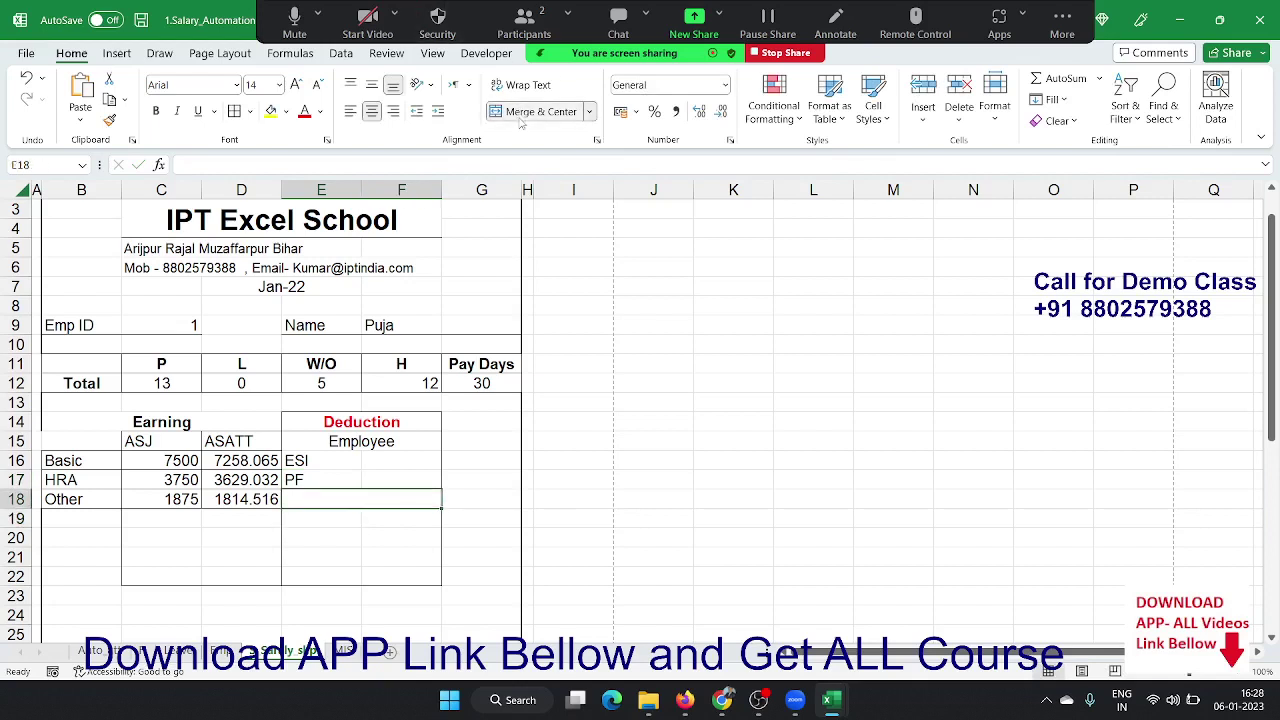
pyautogui.write('Empl')
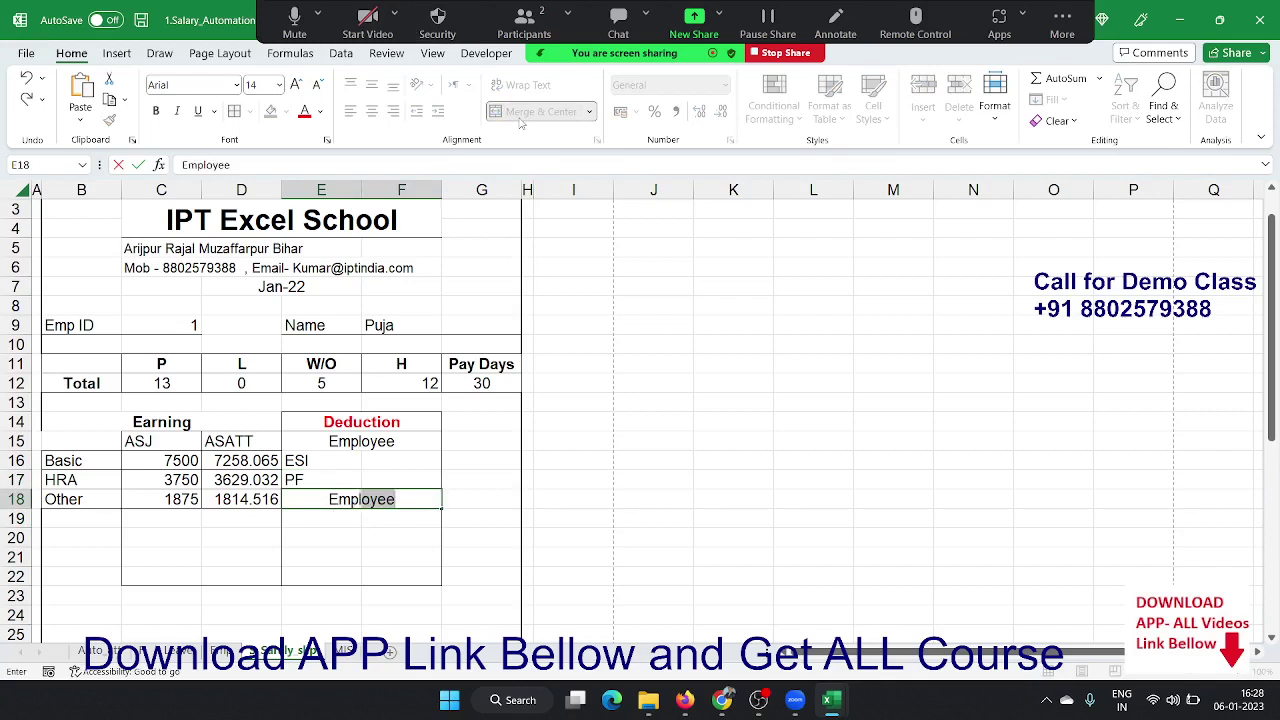
pyautogui.write('r')
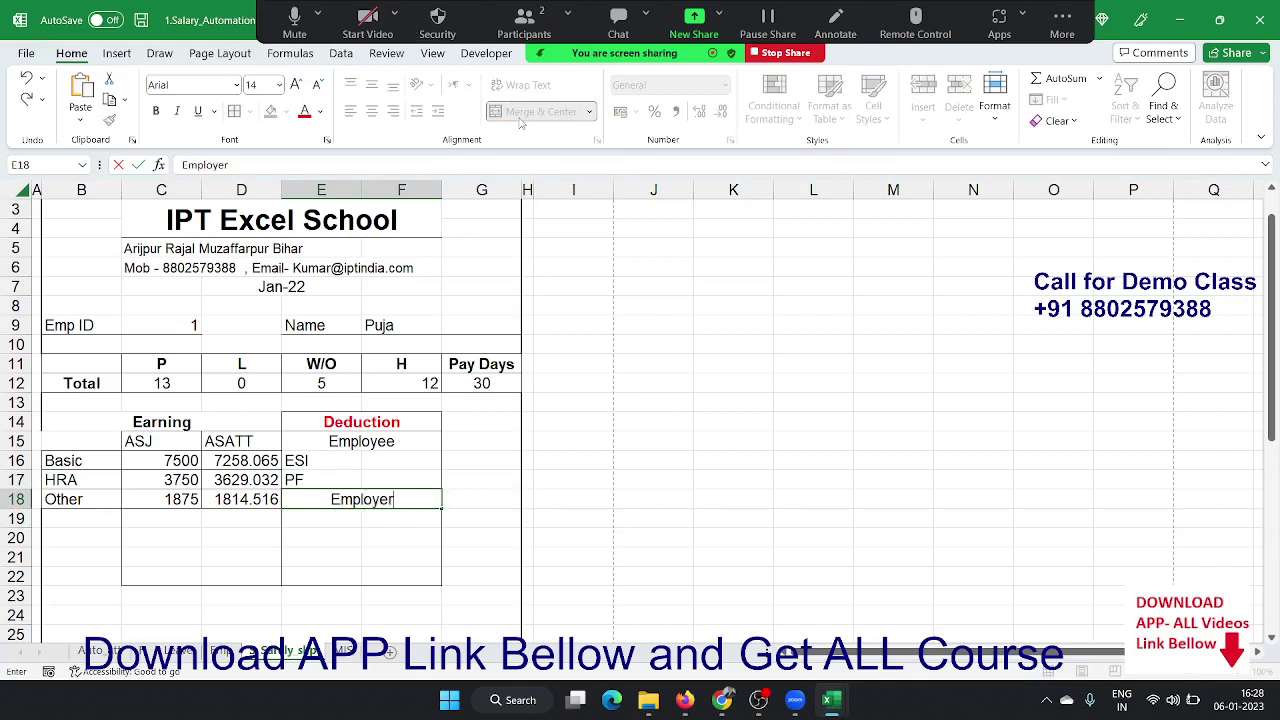
pyautogui.press('Return')
# - Copy the ESI and PF labels into E19:E20 under the Employer heading
pyautogui.press('Up')
pyautogui.press('Up')
pyautogui.press('Up')
pyautogui.hotkey('shift', 'Down')
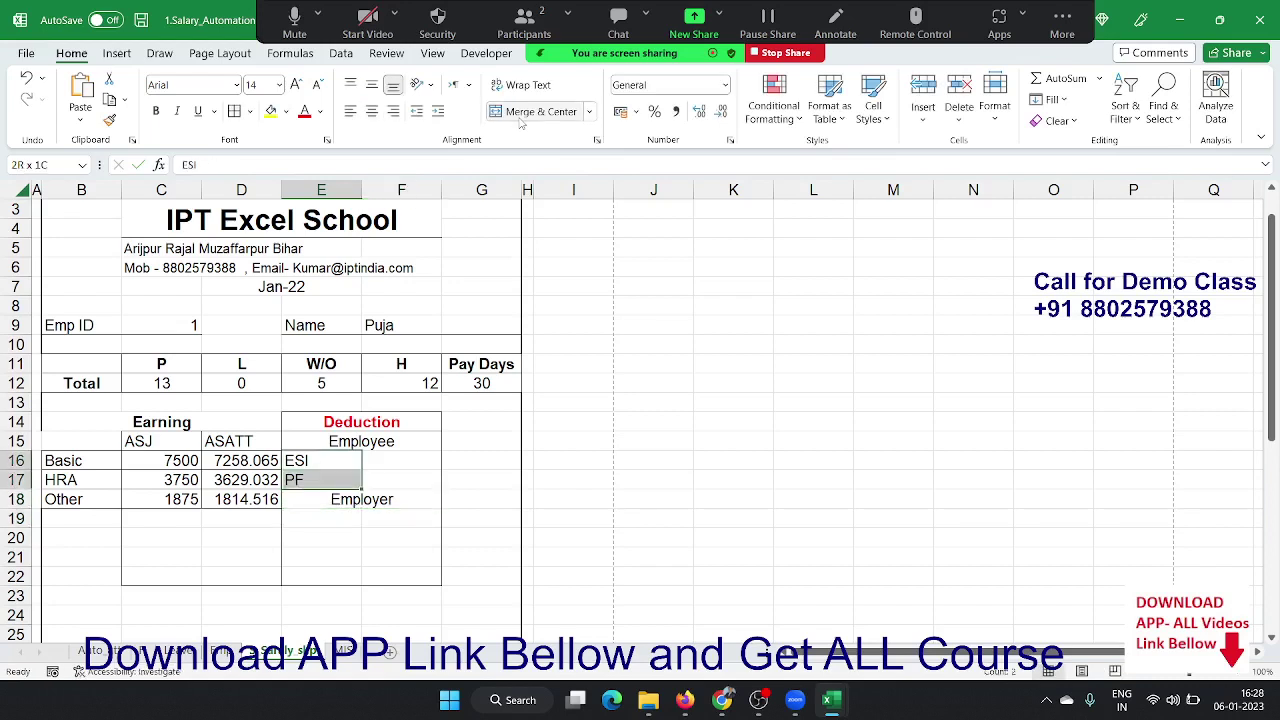
pyautogui.hotkey('ctrl', 'c')
pyautogui.press('Down')
pyautogui.press('Down')
pyautogui.press('Down')
pyautogui.hotkey('ctrl', 'v')
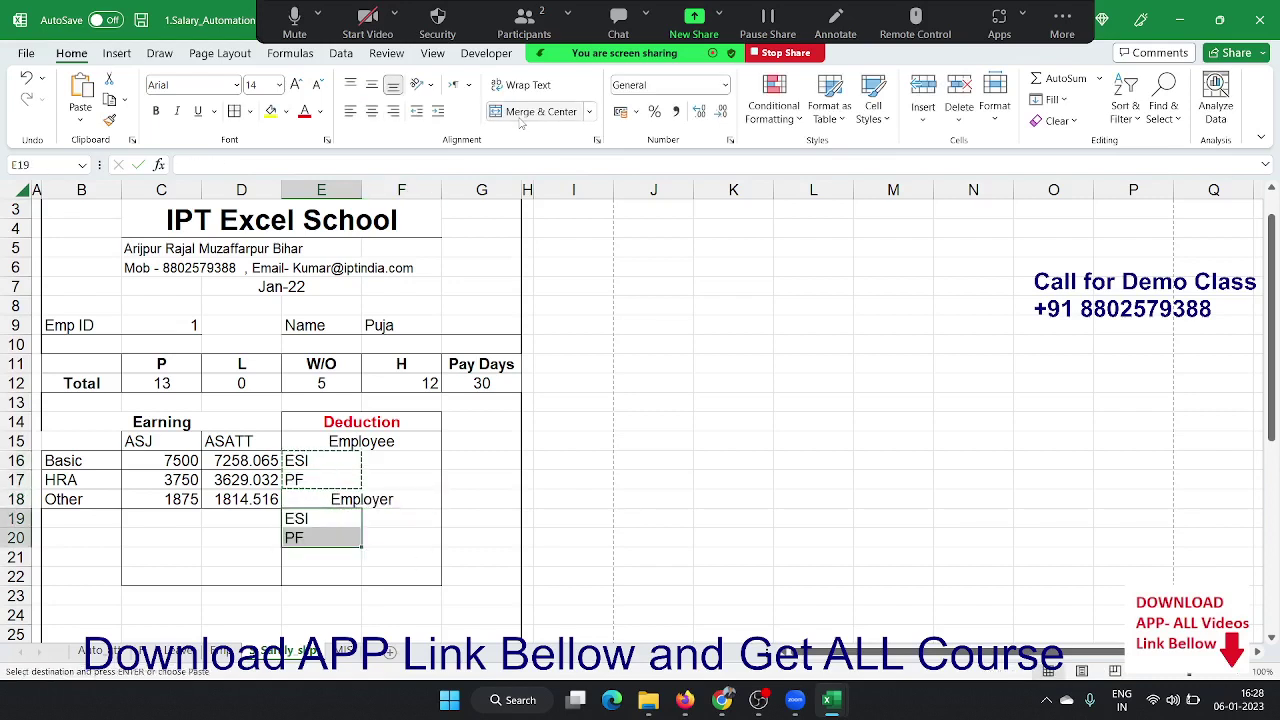
pyautogui.press('Escape')
pyautogui.press('Right')
pyautogui.press('Up')
pyautogui.press('Up')
pyautogui.press('Up')
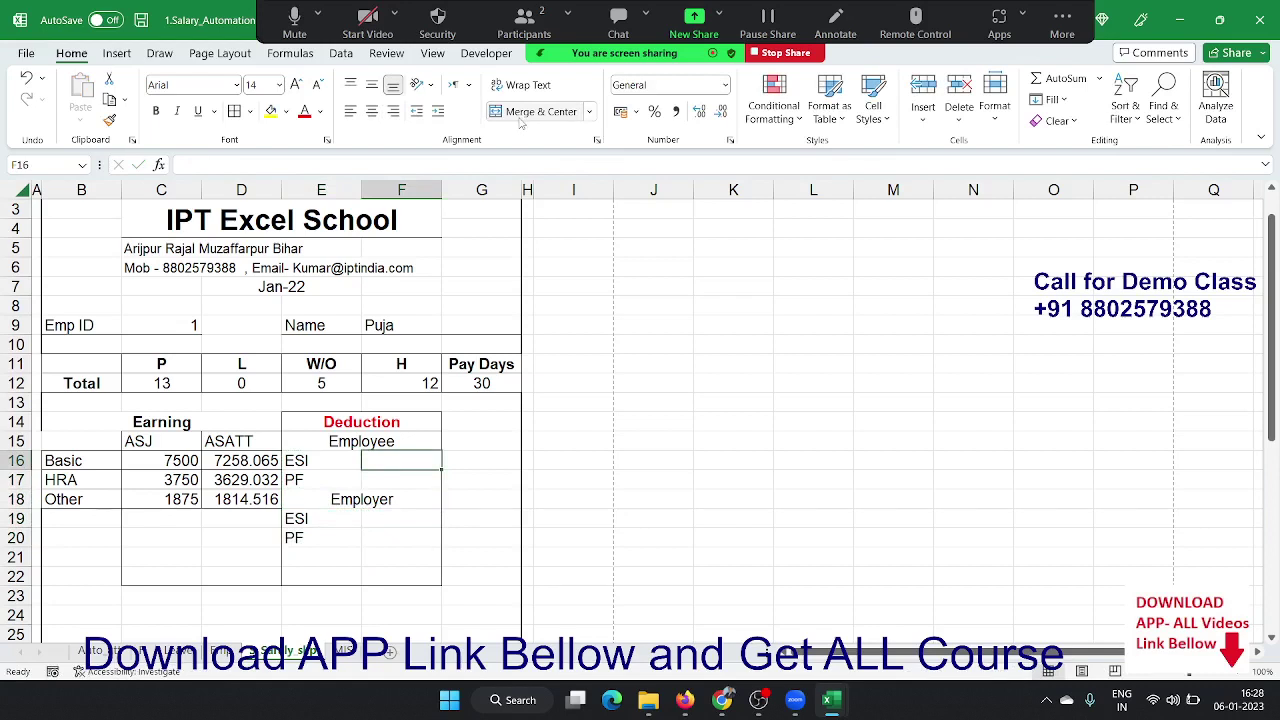
# - In F16 enter =VLOOKUP(ID,Emp!A:Q,16,0) to fetch the employee ESI, 223.5484
pyautogui.write('=vl')
pyautogui.press('Tab')
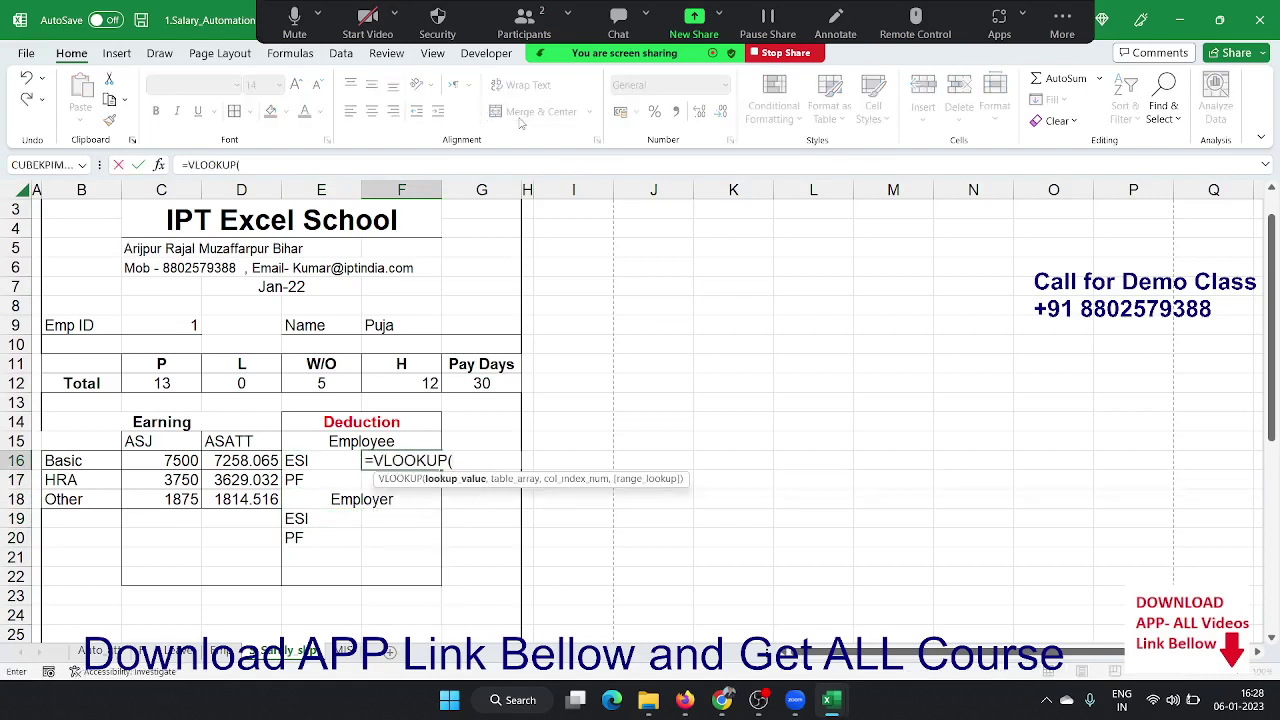
pyautogui.write('ID,')
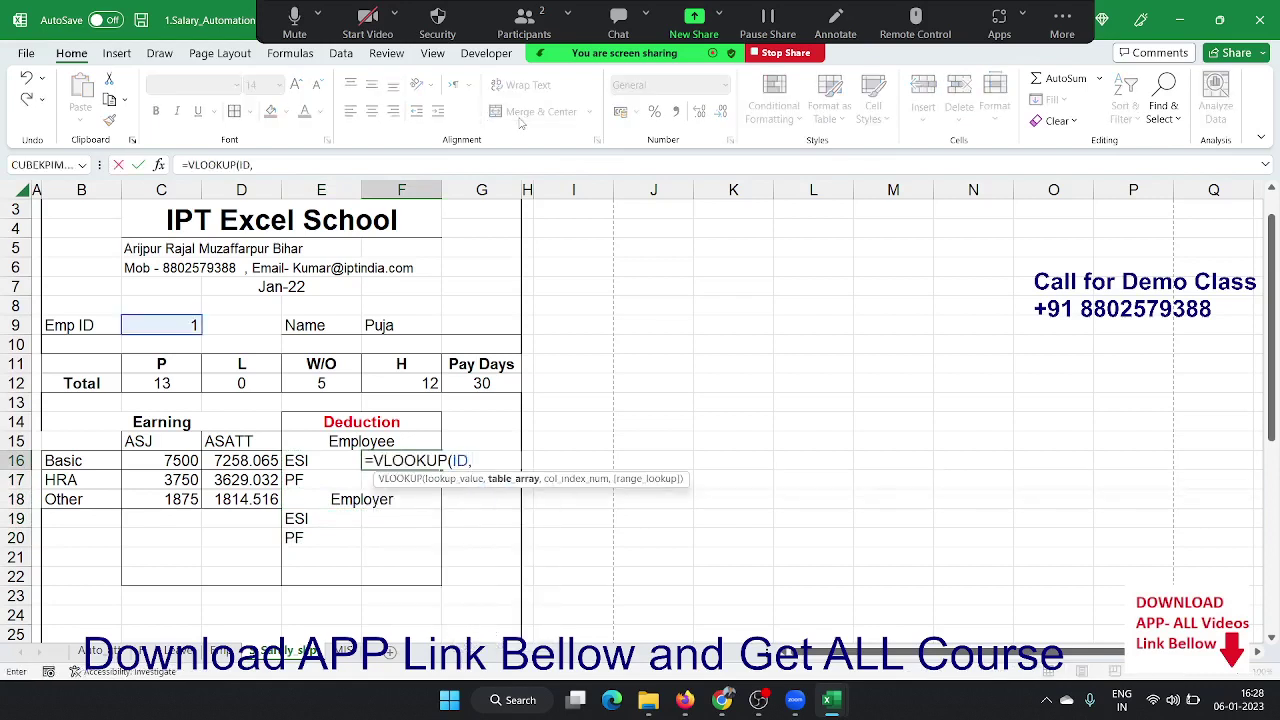
pyautogui.click(220, 651)
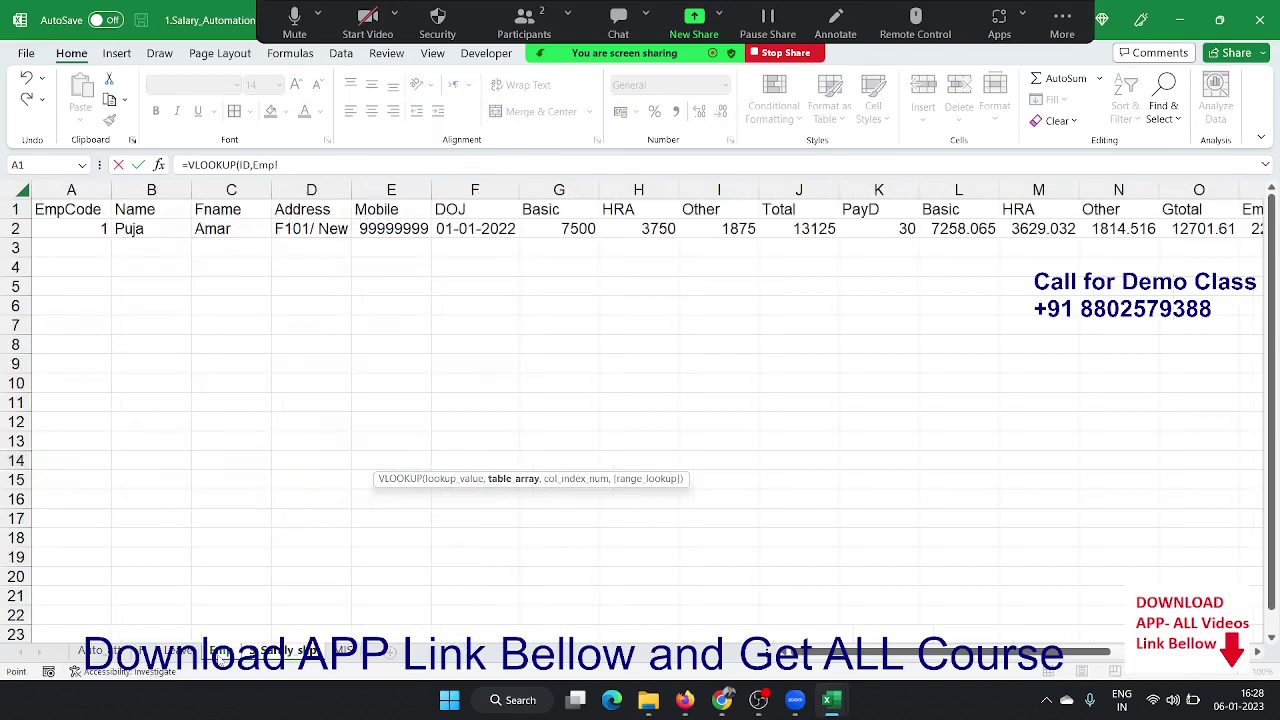
pyautogui.click(70, 190)
pyautogui.moveTo(70, 190)
pyautogui.mouseDown()
pyautogui.moveTo(1155, 209)
pyautogui.moveTo(933, 229)
pyautogui.mouseUp()
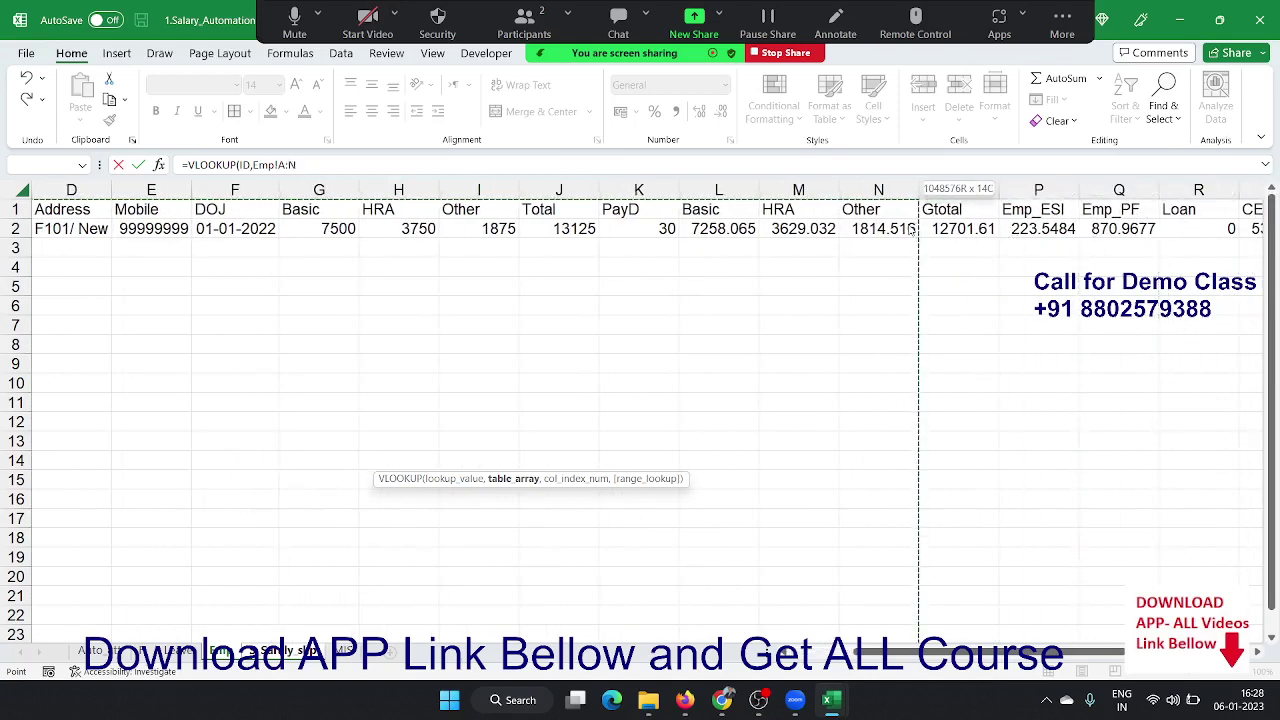
pyautogui.moveTo(933, 229); pyautogui.dragTo(1022, 229)
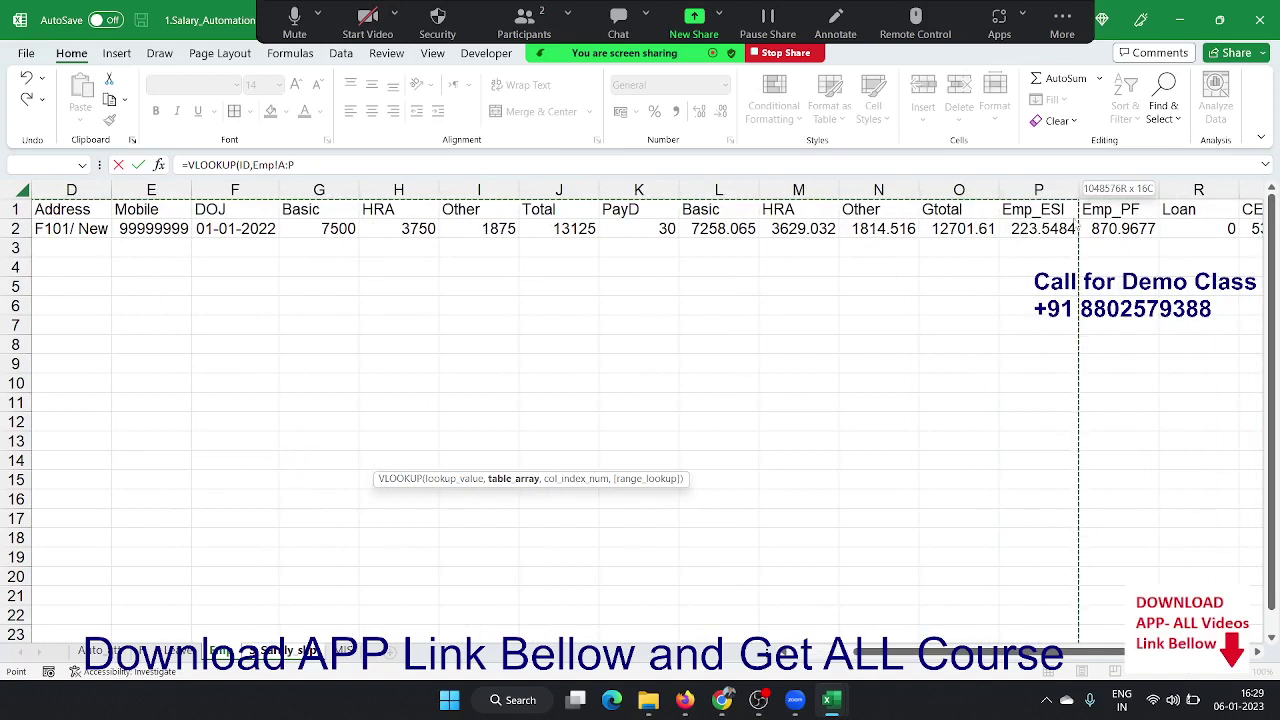
pyautogui.moveTo(1022, 229); pyautogui.dragTo(1097, 227)
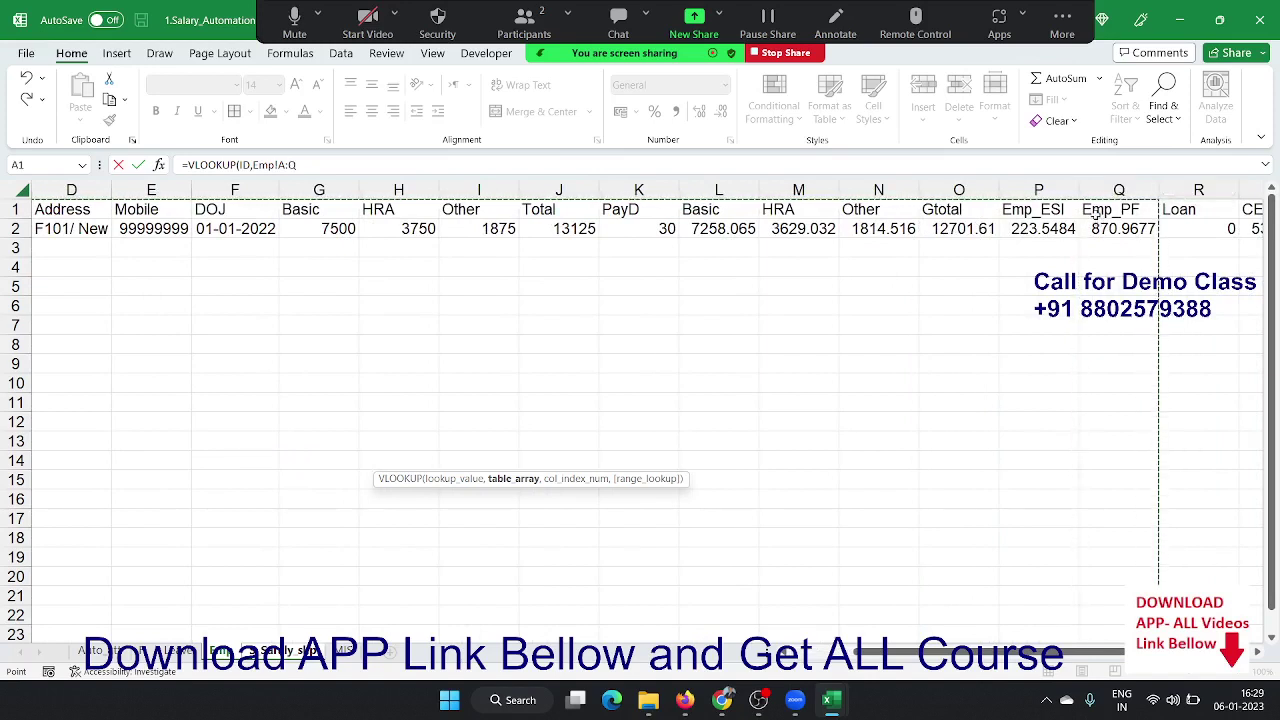
pyautogui.write(',6,')
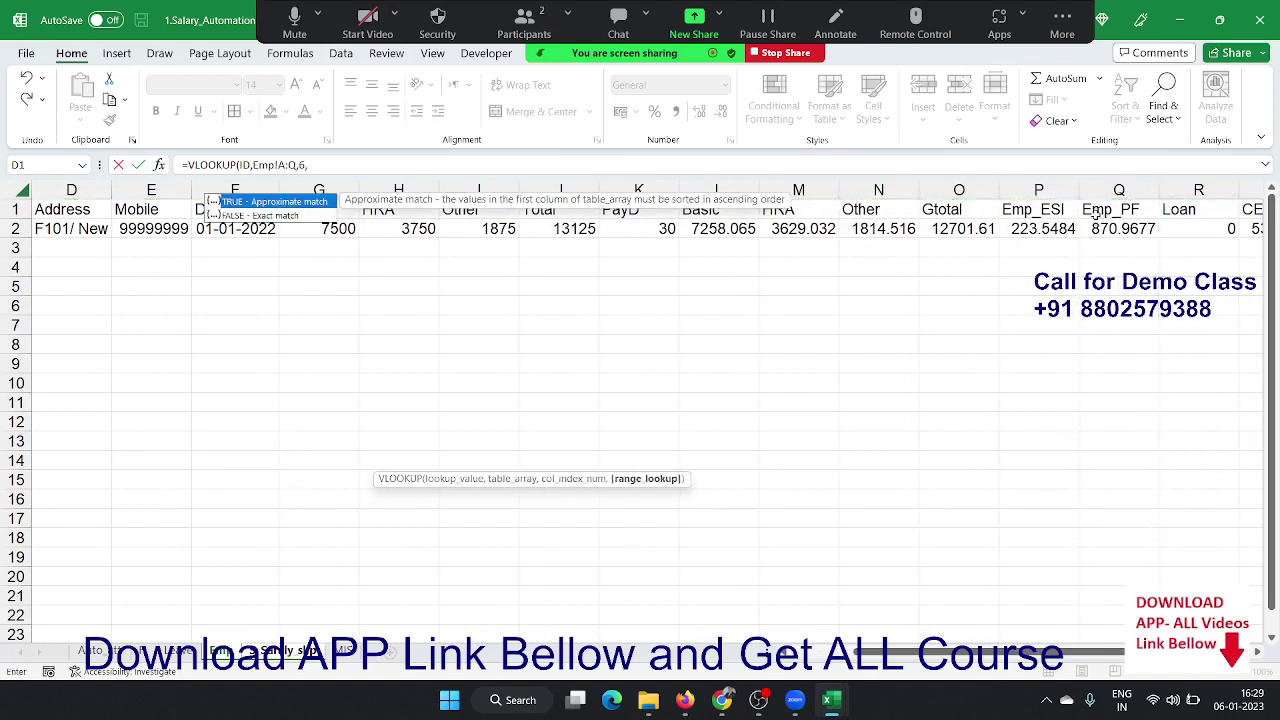
pyautogui.press('BackSpace')
pyautogui.press('BackSpace')
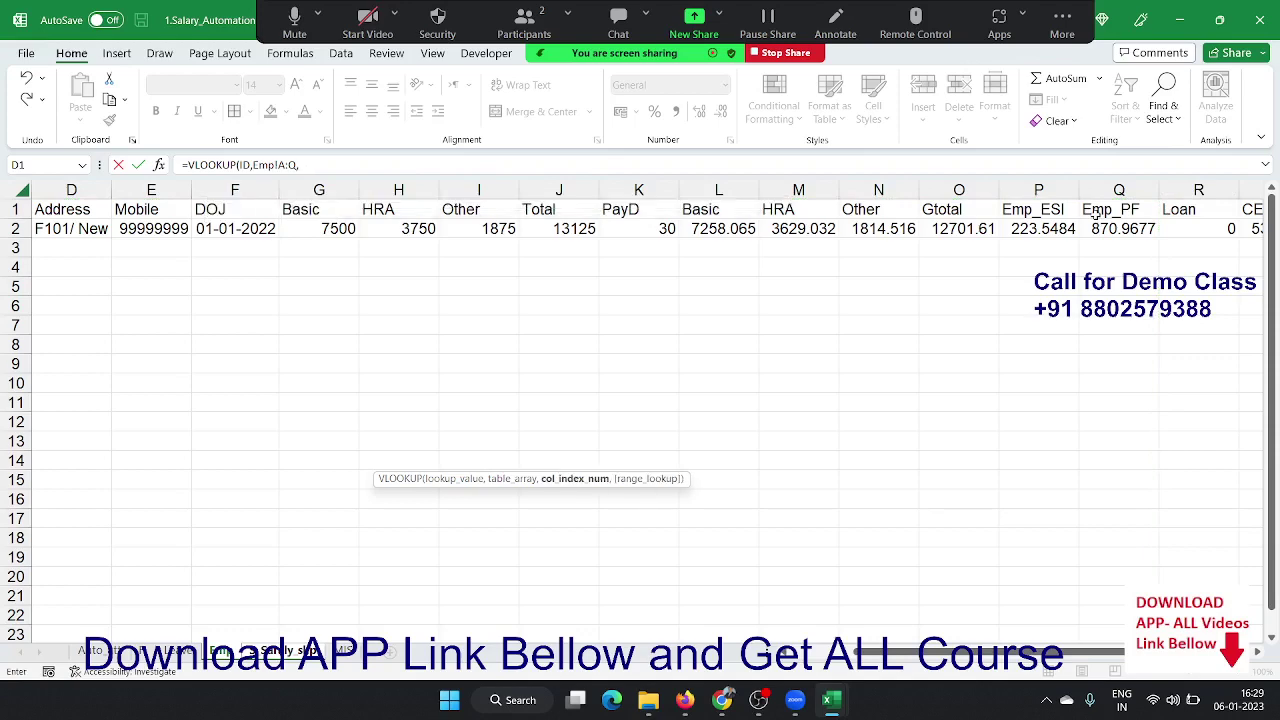
pyautogui.write('16m')
pyautogui.press('BackSpace')
pyautogui.write(',')
pyautogui.press('Escape')
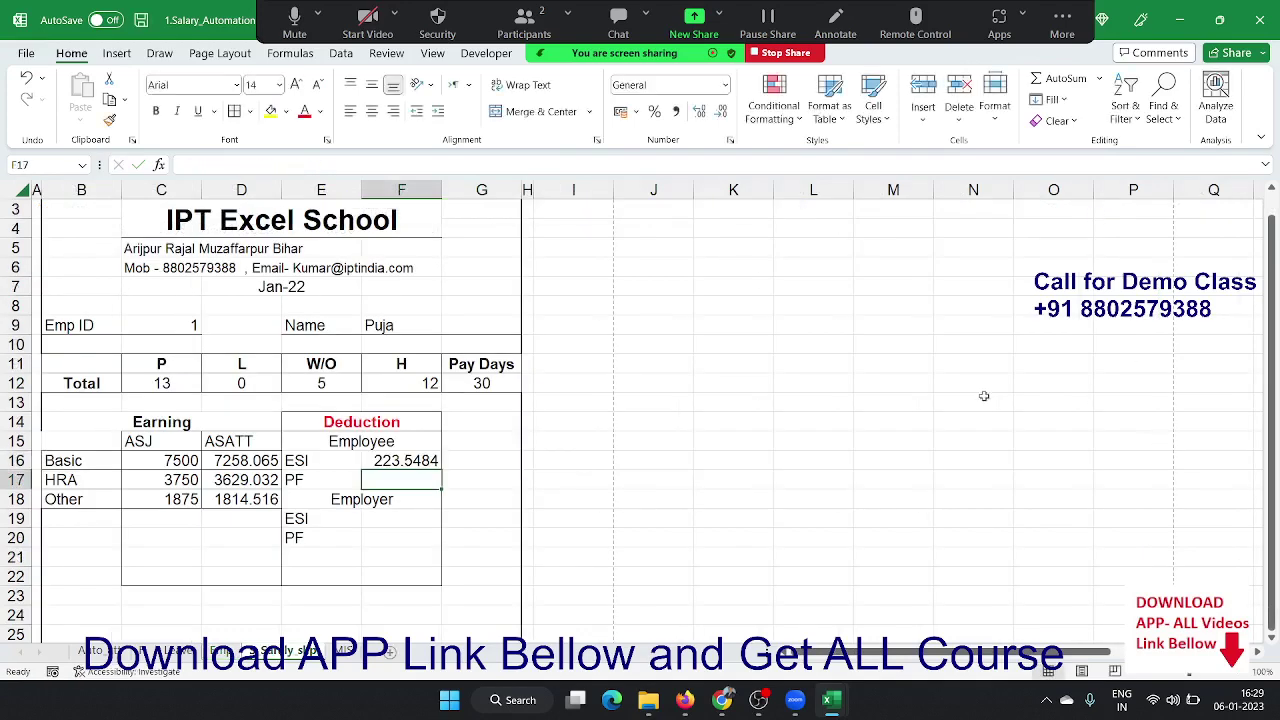
# - Copy the ESI lookup into F17 with column index 17 for PF, 870.9677
pyautogui.click(437, 461)
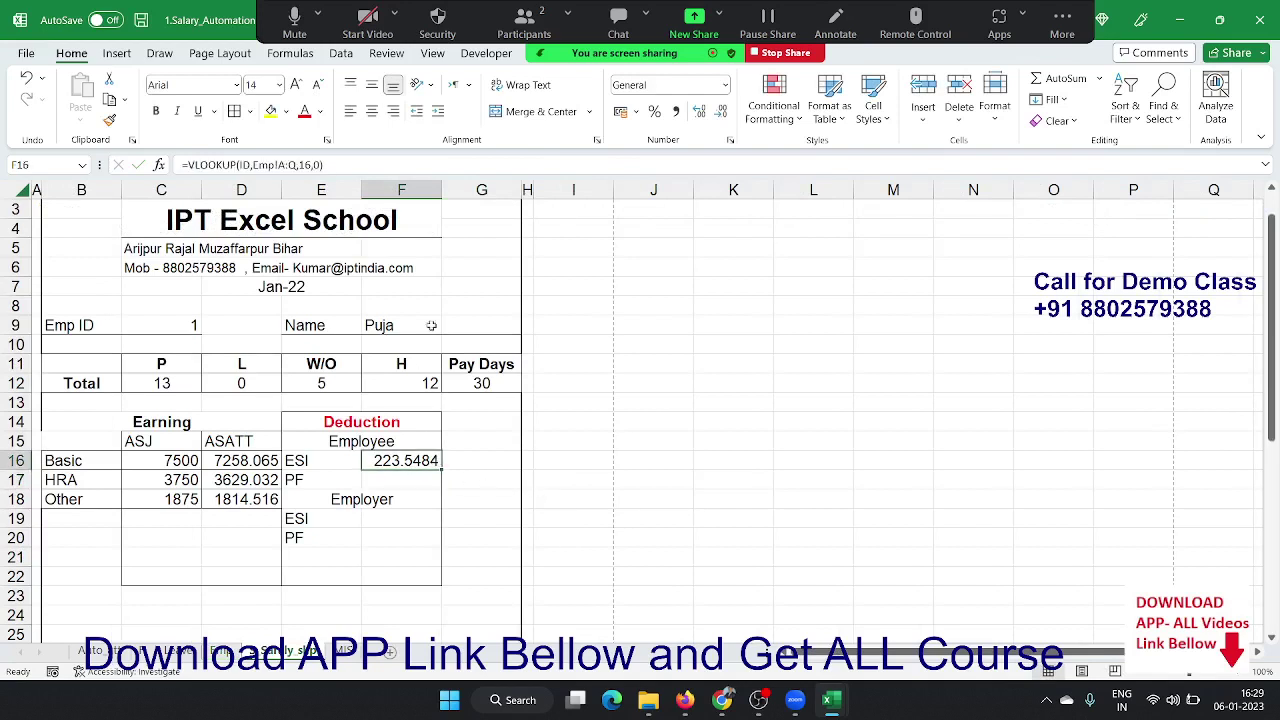
pyautogui.click(392, 166)
pyautogui.press('Escape')
pyautogui.click(386, 480)
pyautogui.hotkey('ctrl', "'")
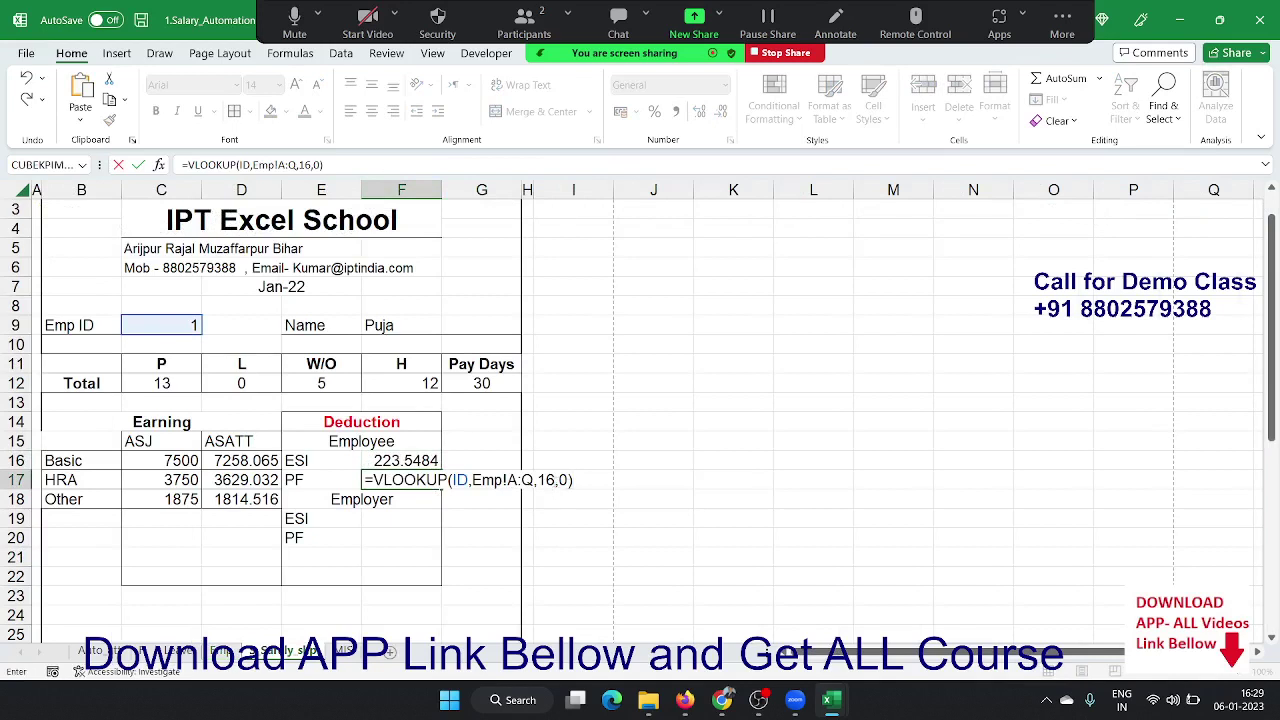
pyautogui.click(553, 480)
pyautogui.press('Delete')
pyautogui.write('7')
pyautogui.press('Return')
pyautogui.press('Return')
# - Begin a VLOOKUP of the ID against the Emp sheet range, then abandon it
pyautogui.write('=')
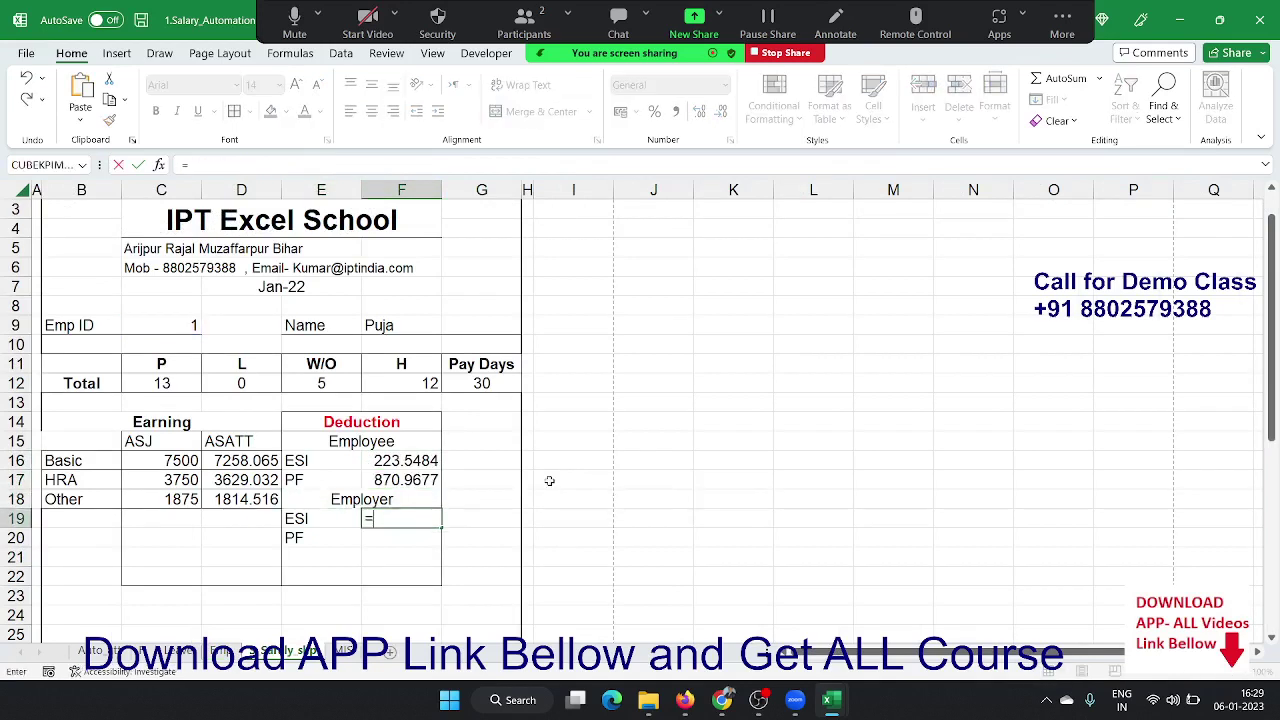
pyautogui.write('vl')
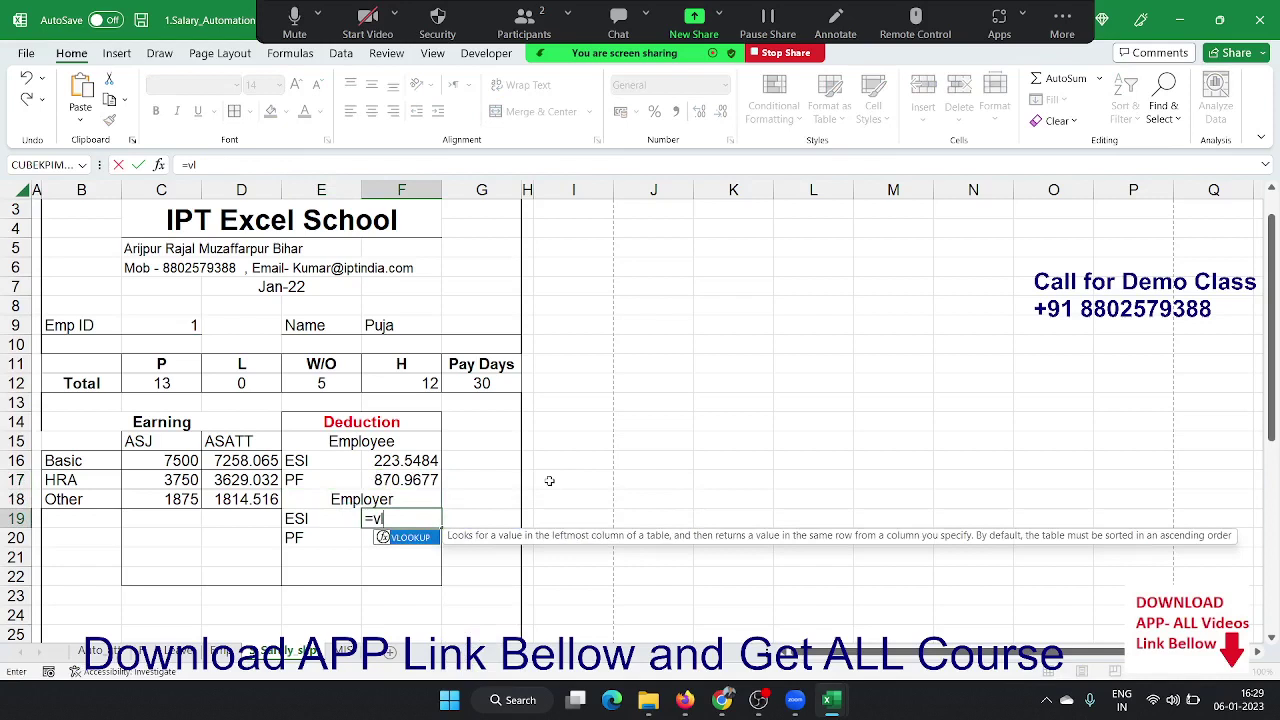
pyautogui.press('Tab')
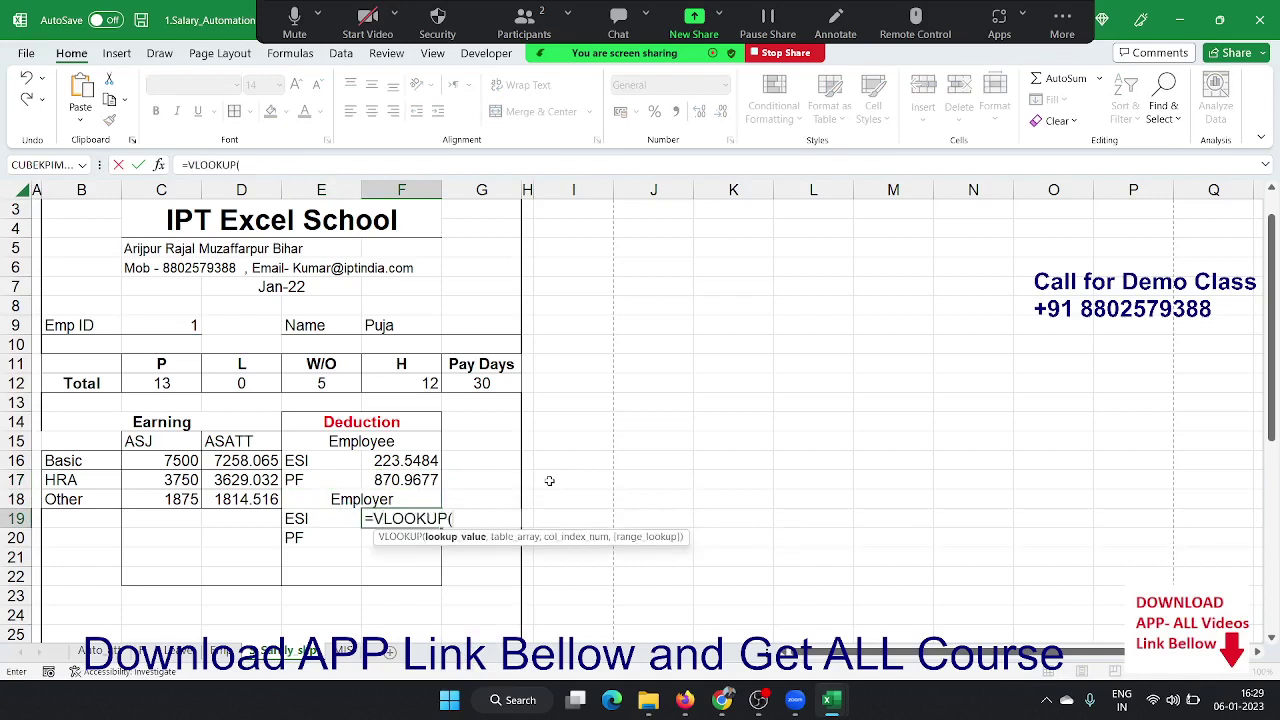
pyautogui.write('id,')
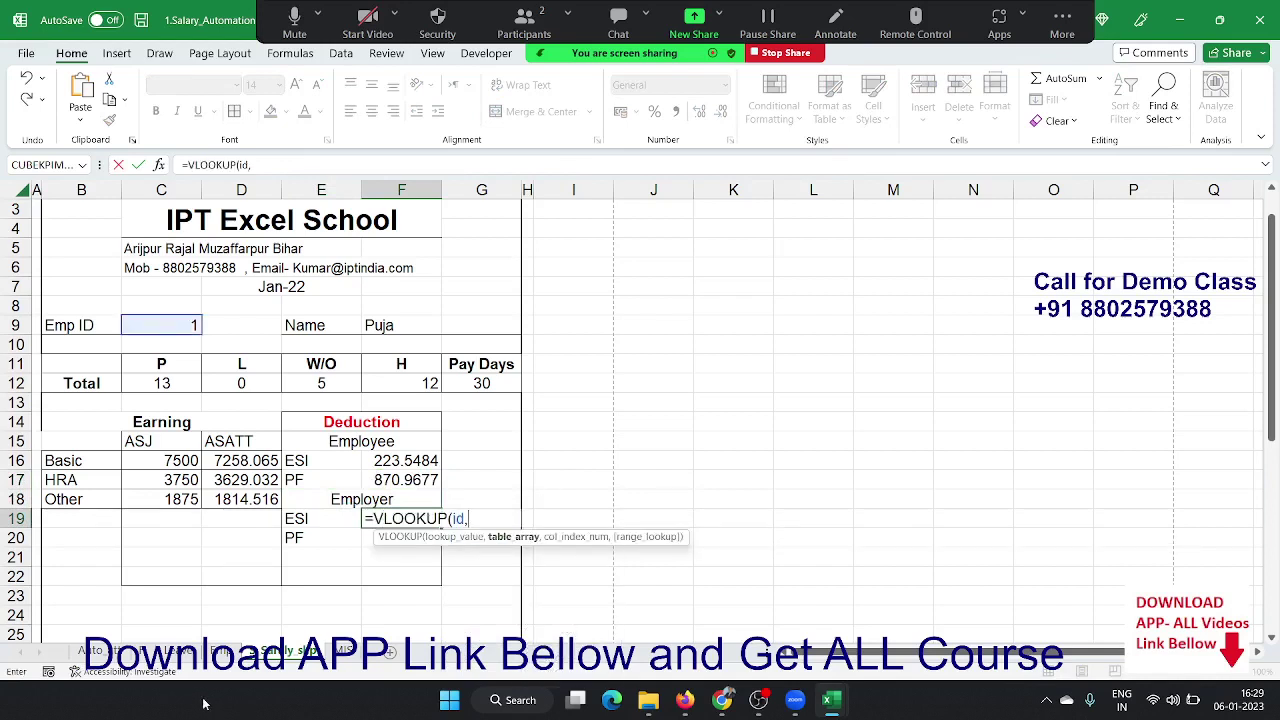
pyautogui.click(220, 651)
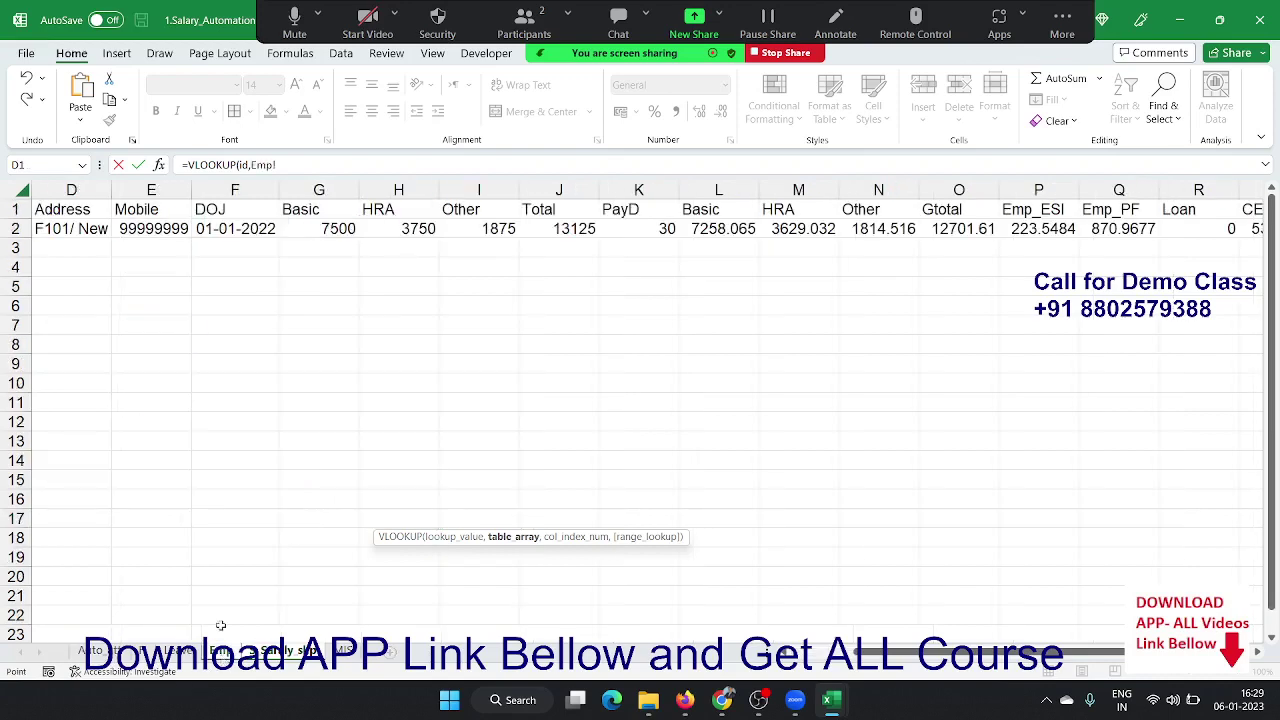
pyautogui.click(75, 224)
pyautogui.press('Left')
pyautogui.press('Left')
pyautogui.press('Left')
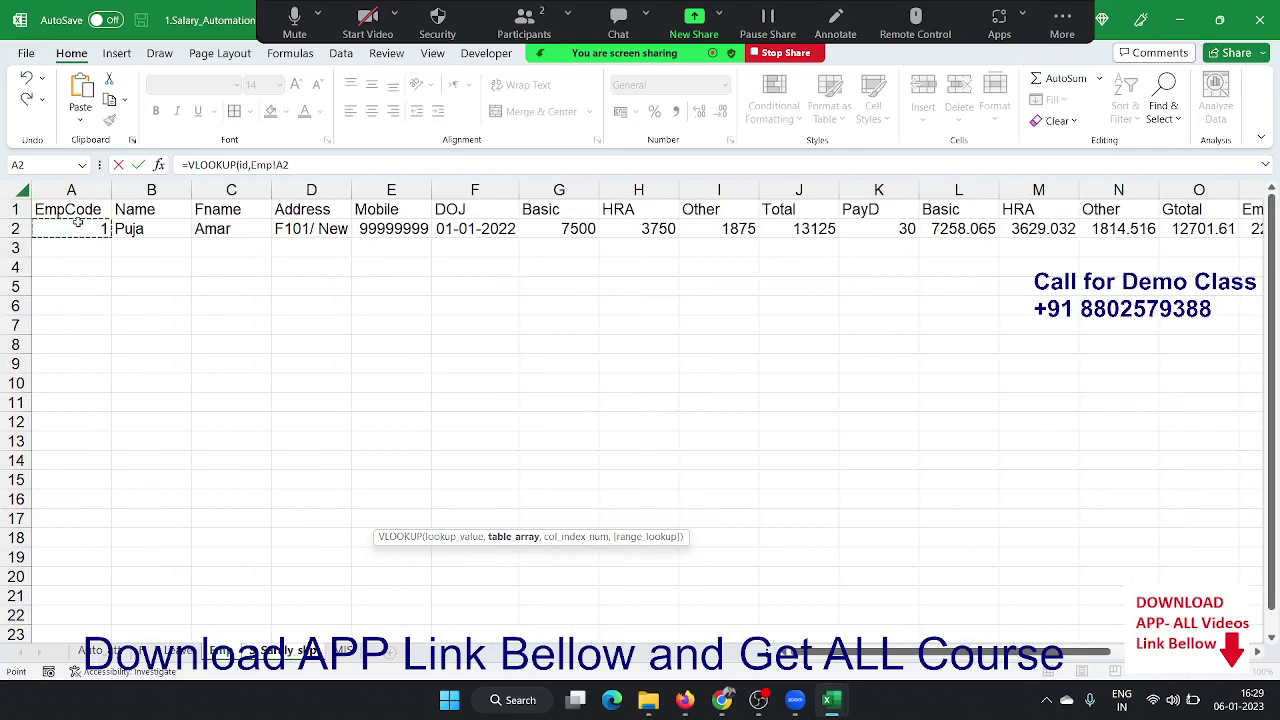
pyautogui.moveTo(71, 190); pyautogui.dragTo(1272, 196)
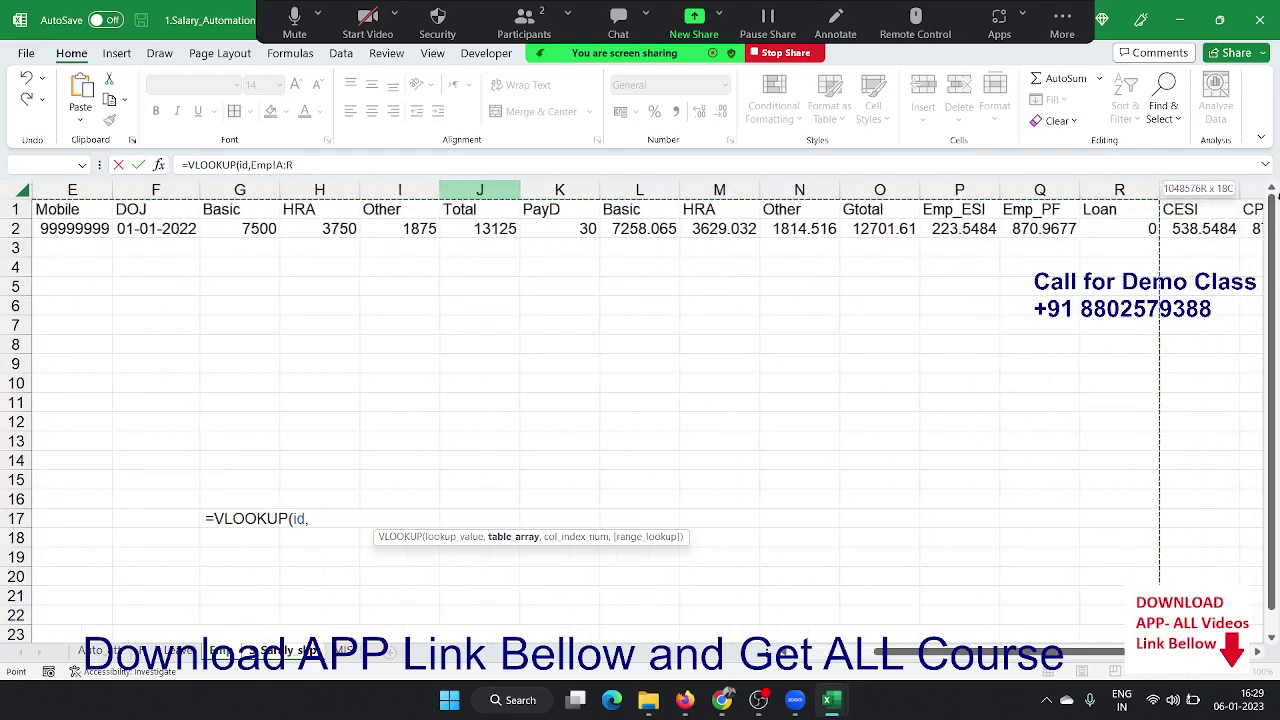
pyautogui.moveTo(1272, 196)
pyautogui.mouseDown()
pyautogui.moveTo(816, 245)
pyautogui.moveTo(641, 238)
pyautogui.moveTo(693, 229)
pyautogui.mouseUp()
pyautogui.write(',19,0')
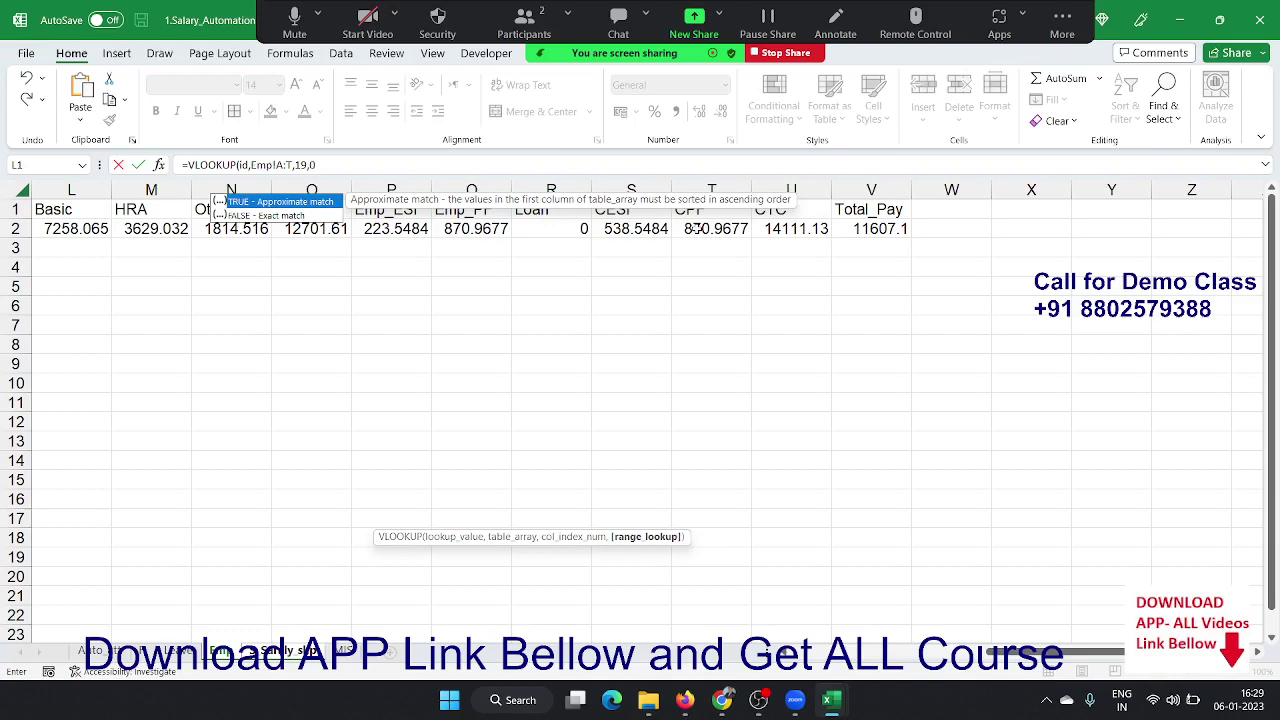
pyautogui.press('Escape')
# - Review the employer ESI lookup formula in F19, leaving it unchanged
pyautogui.press('Up')
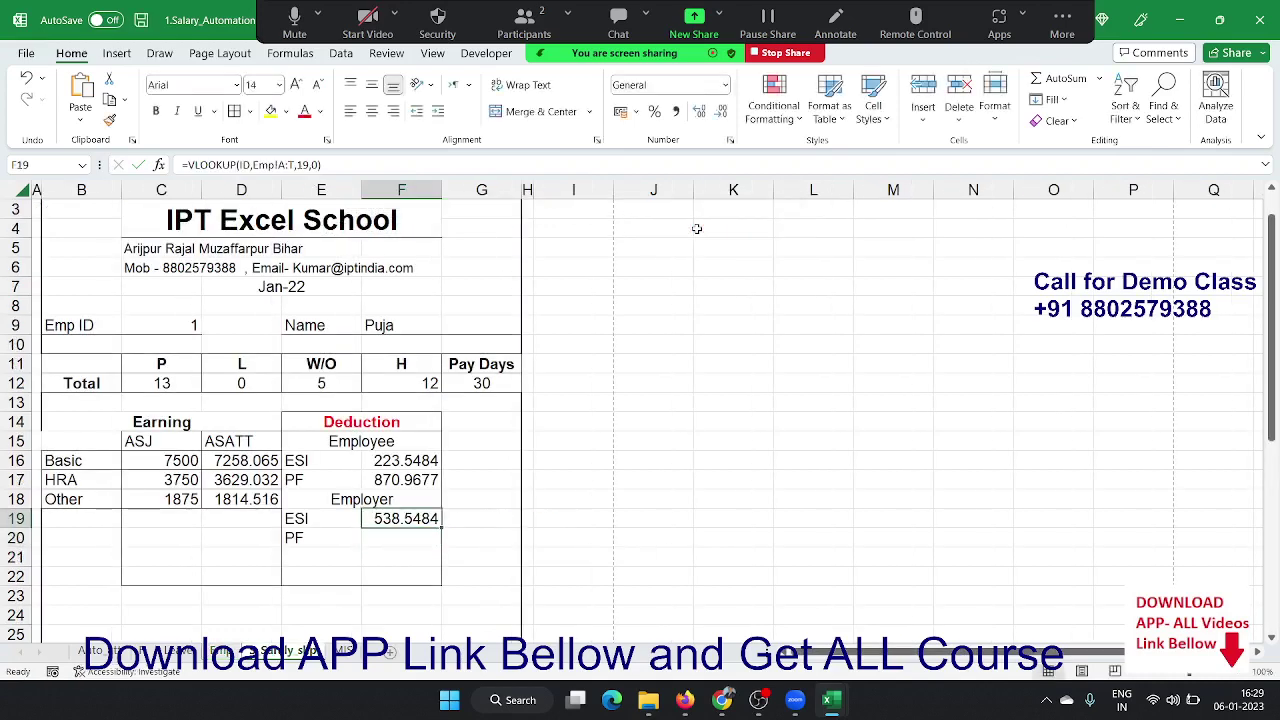
pyautogui.press('Down')
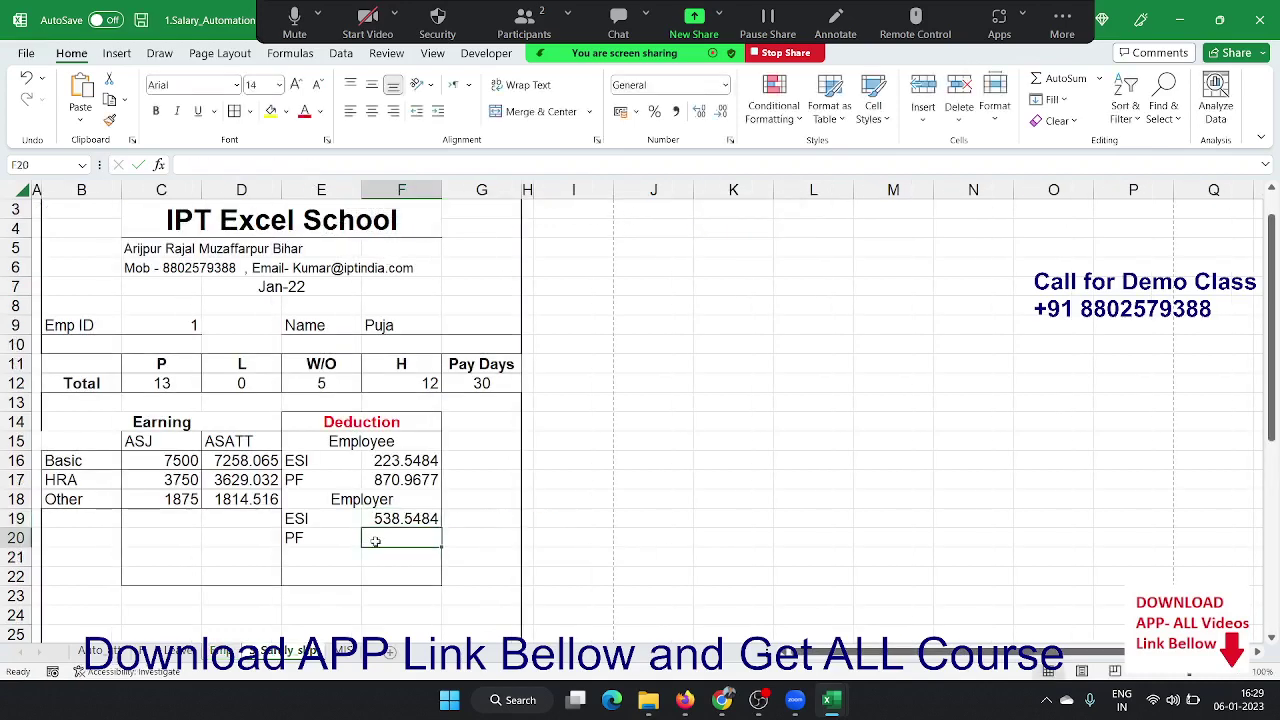
pyautogui.press('Up')
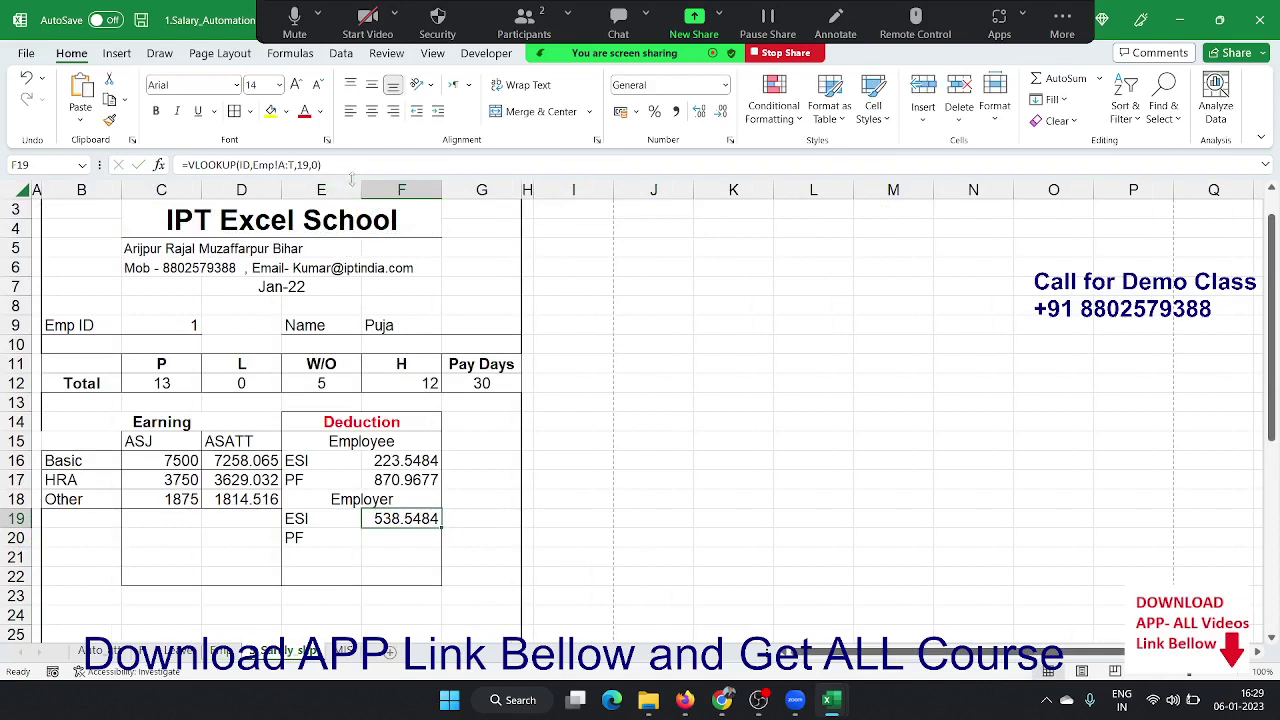
pyautogui.press('F2')
pyautogui.hotkey('ctrl', 'Return')
# - Copy the ESI lookup into F20 and change its column index to 20
pyautogui.click(375, 540)
pyautogui.hotkey('ctrl', "'")
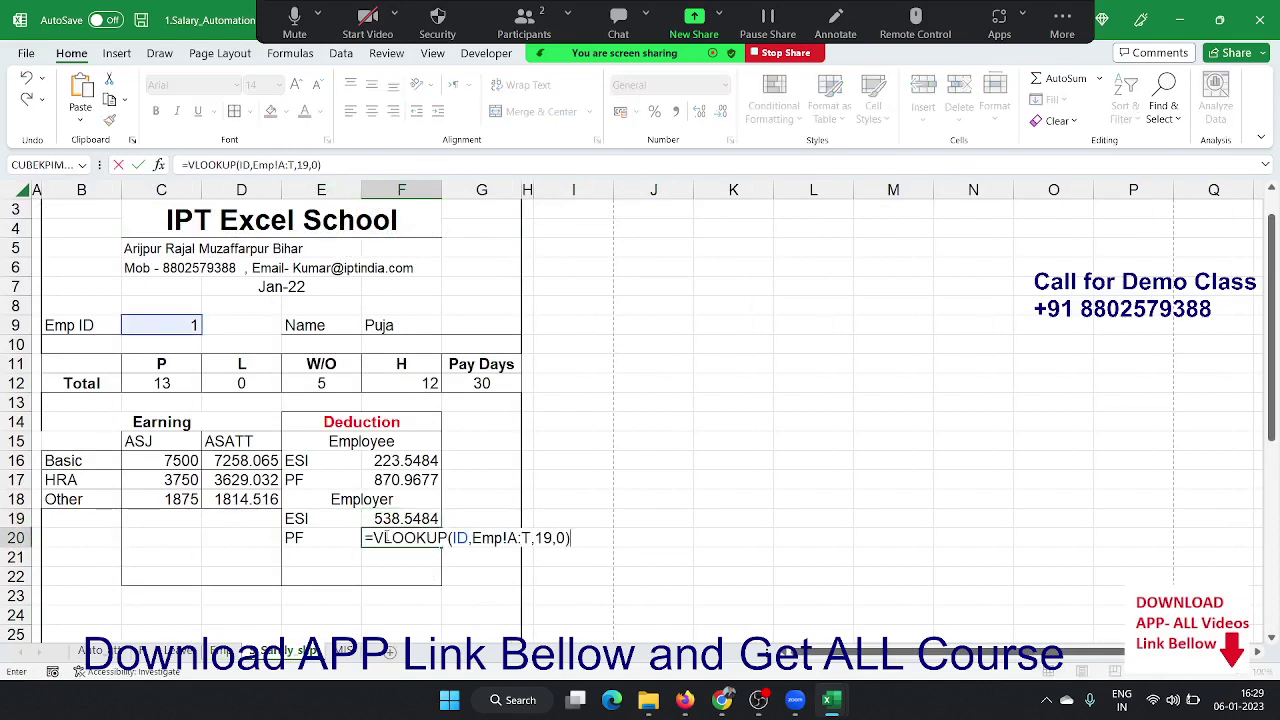
pyautogui.press('F2')
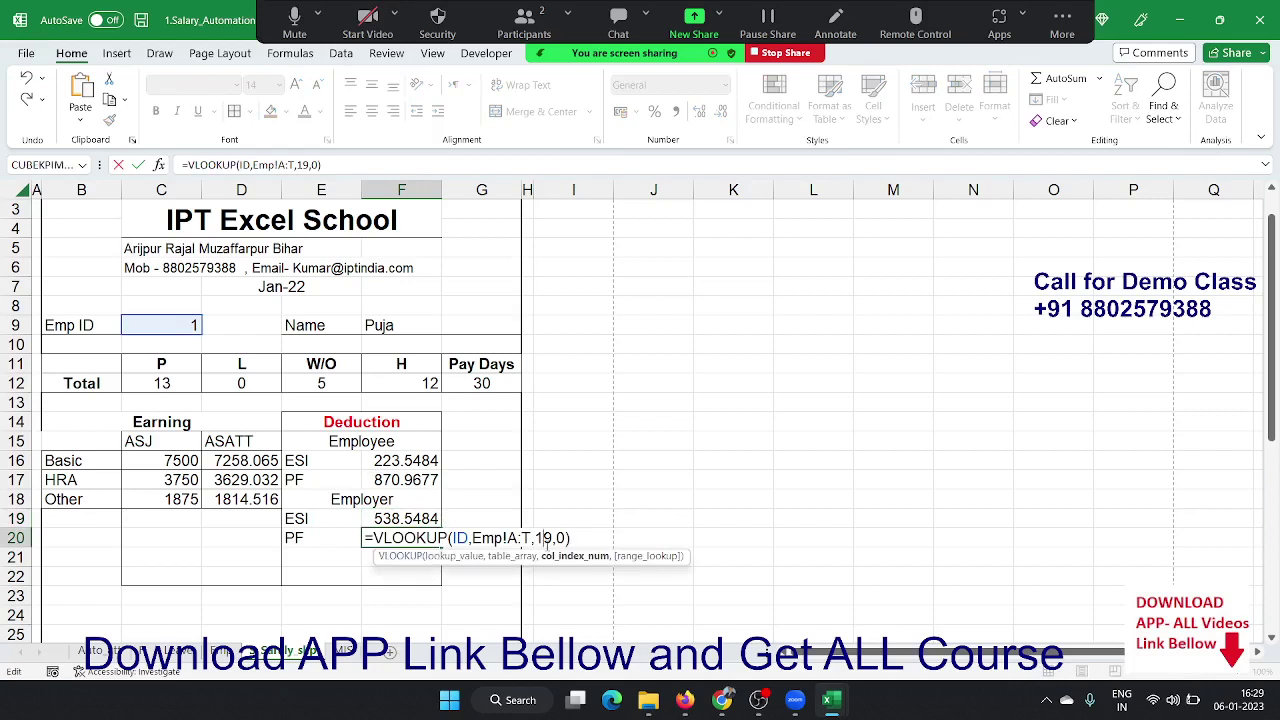
pyautogui.press('BackSpace')
pyautogui.press('Delete')
pyautogui.write('20')
pyautogui.press('Return')
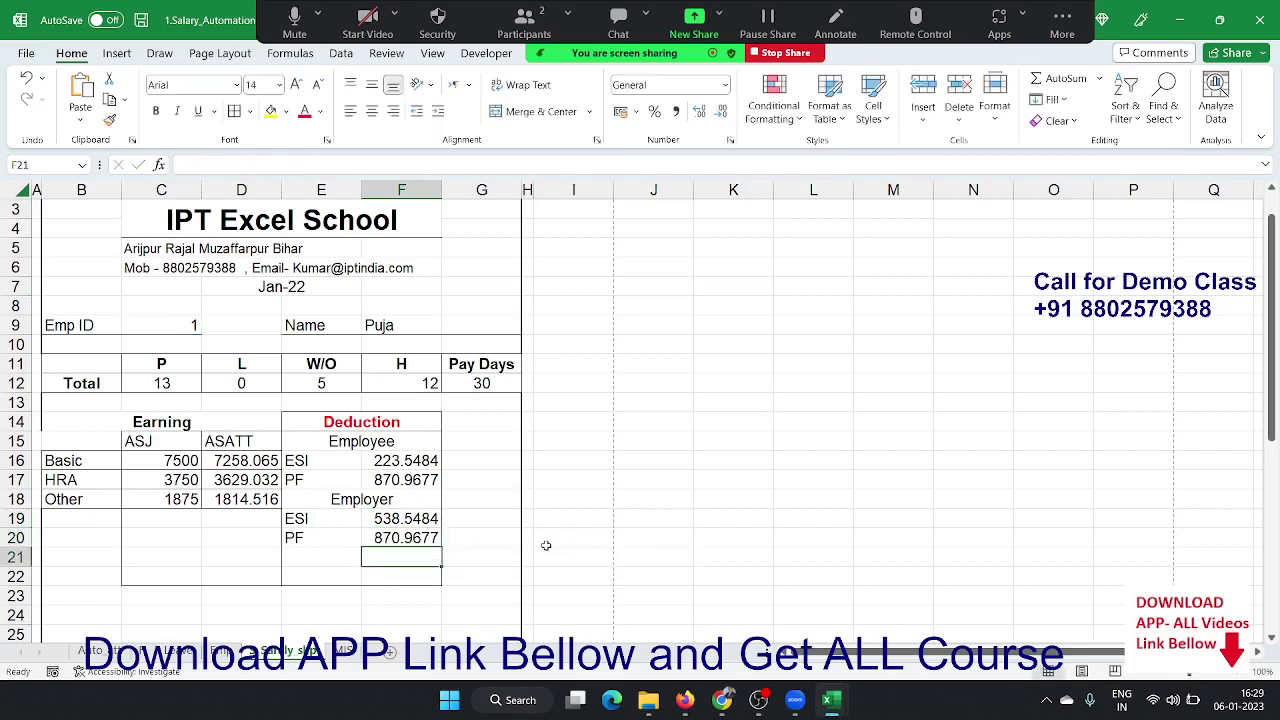
pyautogui.press('Left')
pyautogui.press('Up')
pyautogui.hotkey('shift', 'Right')
# - Apply All Borders to the employer ESI and PF rows E19:F20
pyautogui.hotkey('shift', 'Up')
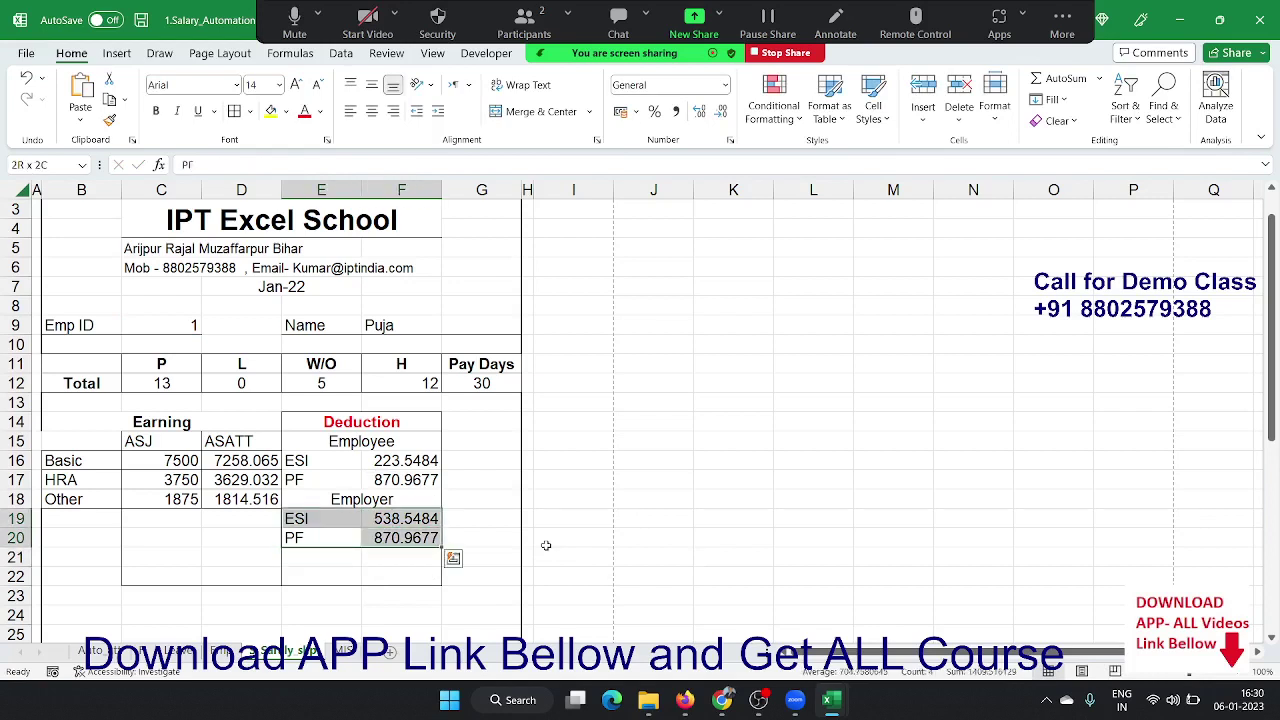
pyautogui.click(232, 112)
pyautogui.moveTo(325, 452); pyautogui.dragTo(384, 472)
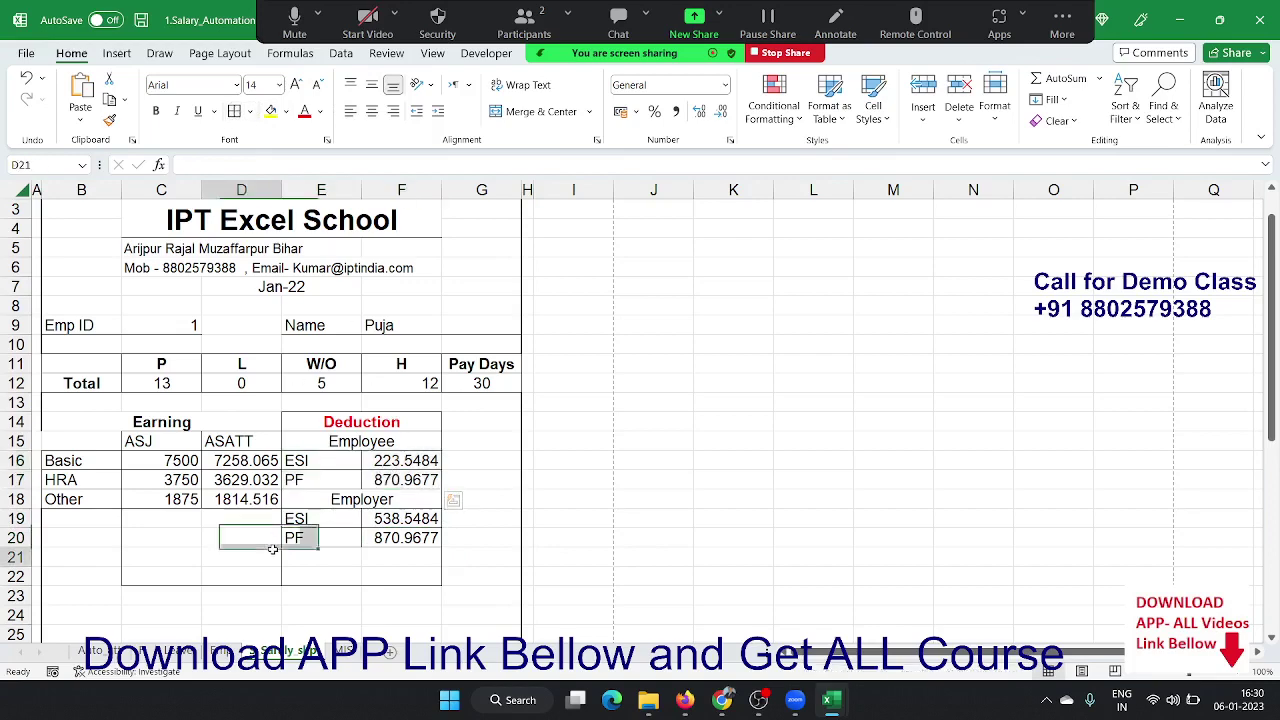
pyautogui.click(240, 557)
pyautogui.scroll(-1, 225, 523)
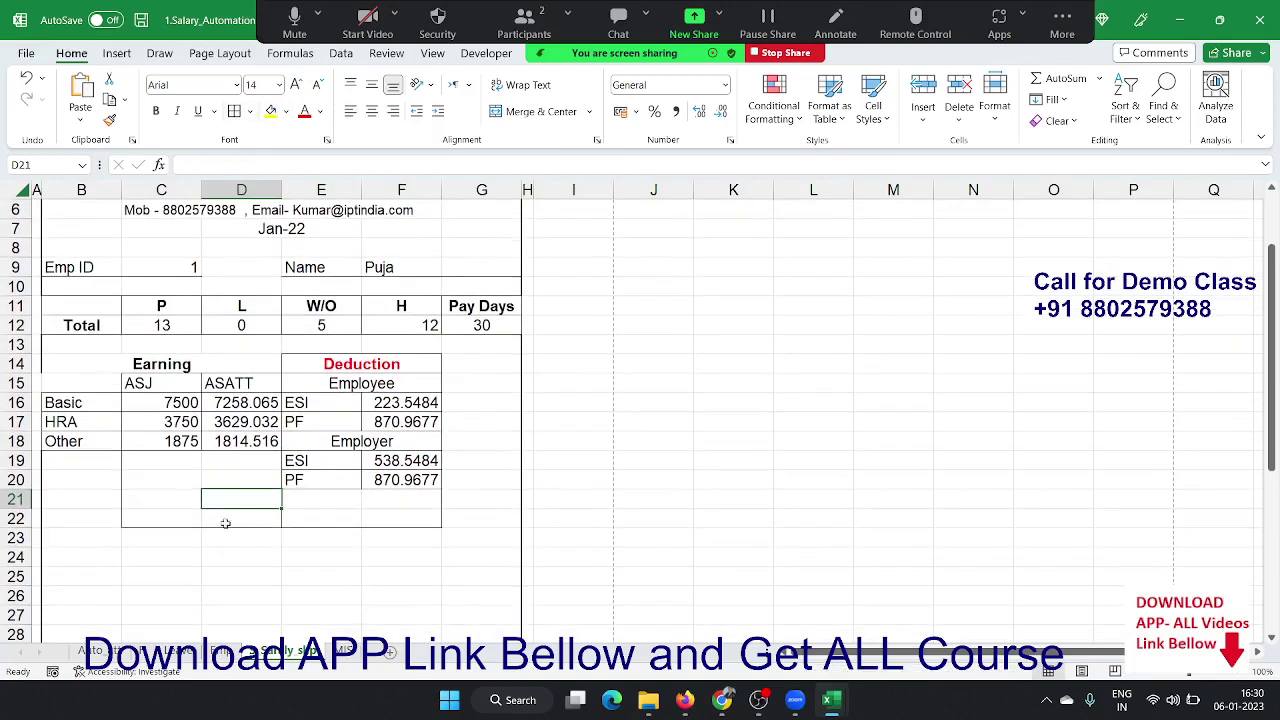
# - Enter the label Gross Pay in B19
pyautogui.click(100, 462)
pyautogui.write('Gross')
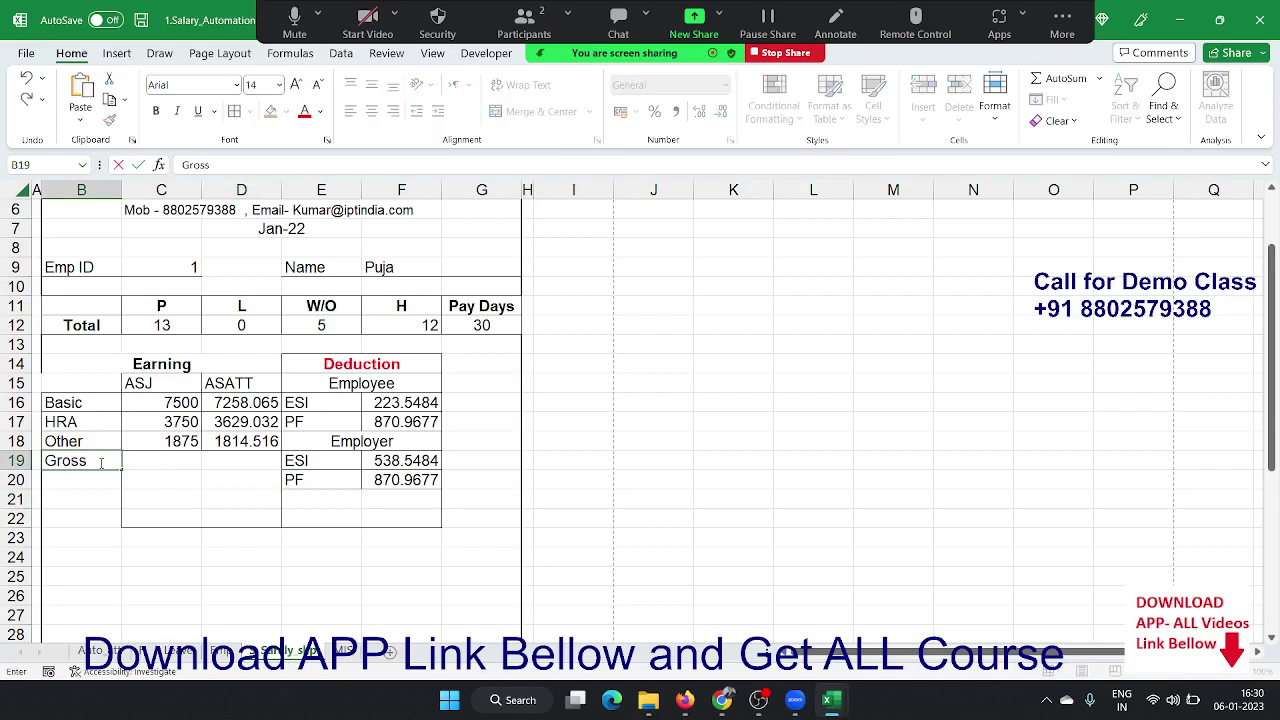
pyautogui.write(' Pay')
pyautogui.press('Tab')
pyautogui.press('Tab')
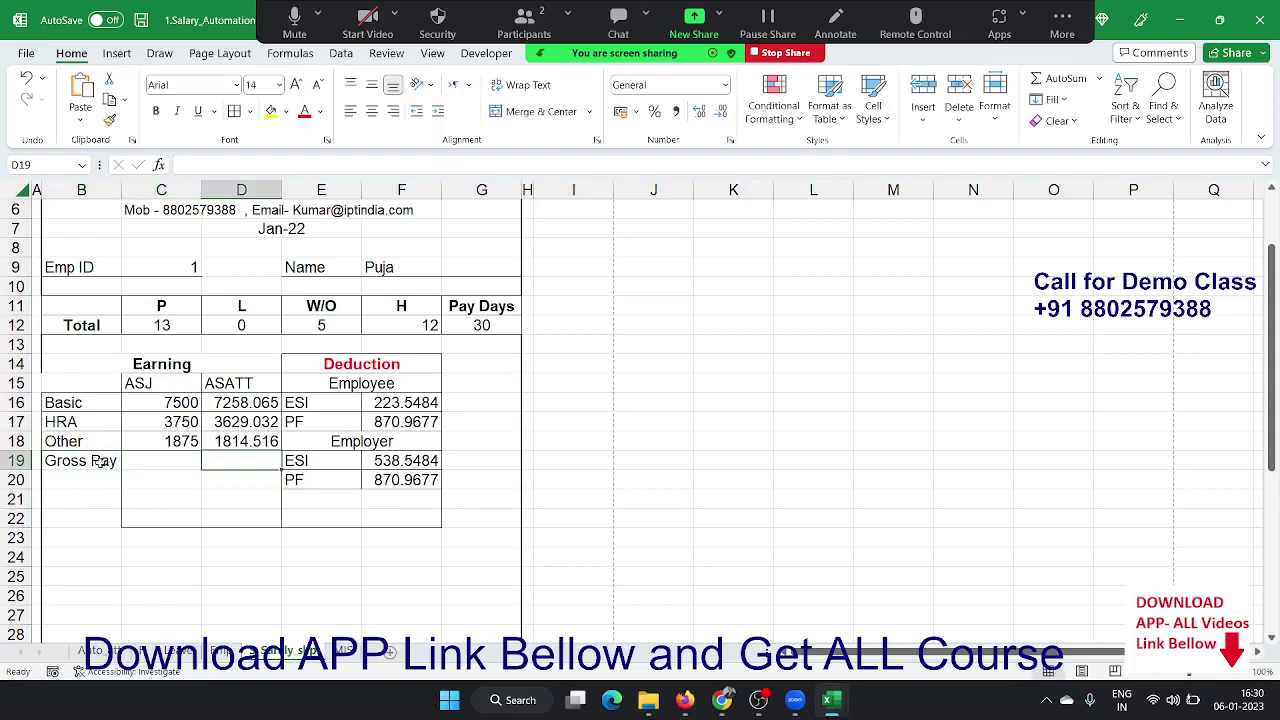
pyautogui.press('Left')
pyautogui.press('Up')
pyautogui.hotkey('shift', 'Up')
pyautogui.hotkey('shift', 'Up')
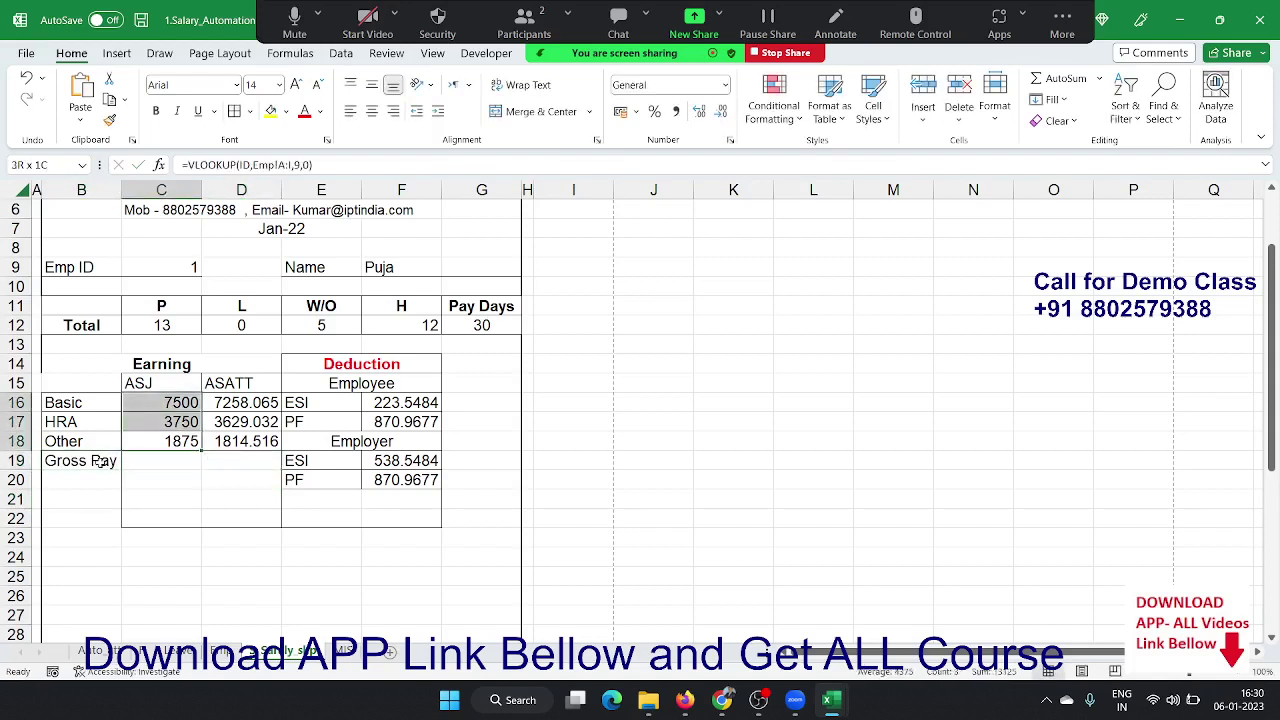
pyautogui.press('Right')
pyautogui.hotkey('shift', 'Up')
pyautogui.hotkey('shift', 'Up')
# - Enter =SUM(D16:D18) in D19 and bold the 12701.61 gross pay total
pyautogui.press('Down')
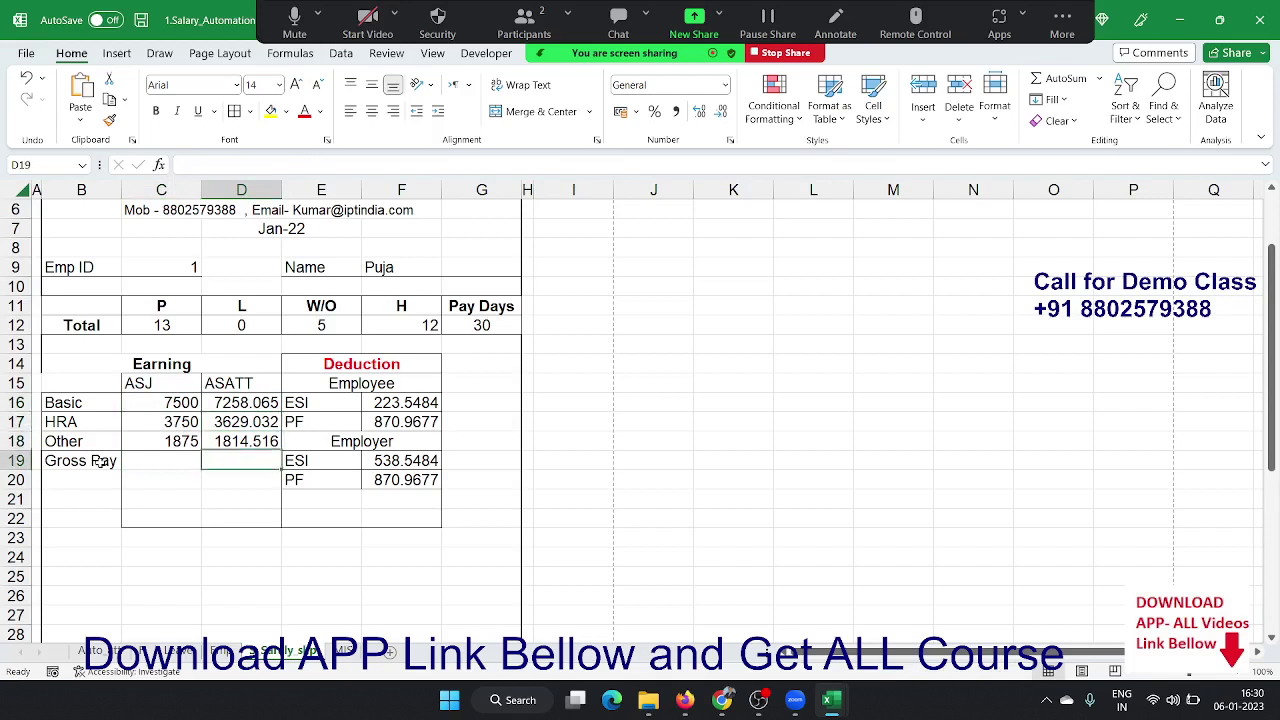
pyautogui.write('=')
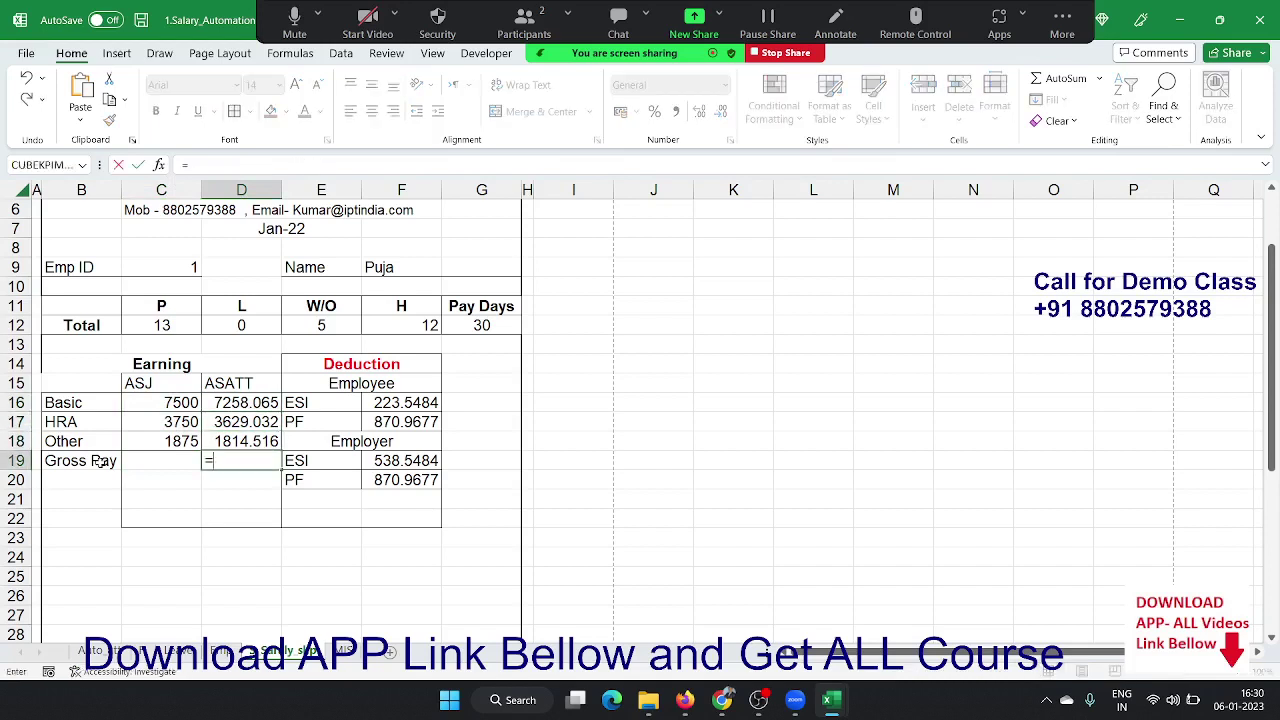
pyautogui.write('sum')
pyautogui.press('Tab')
pyautogui.press('Up')
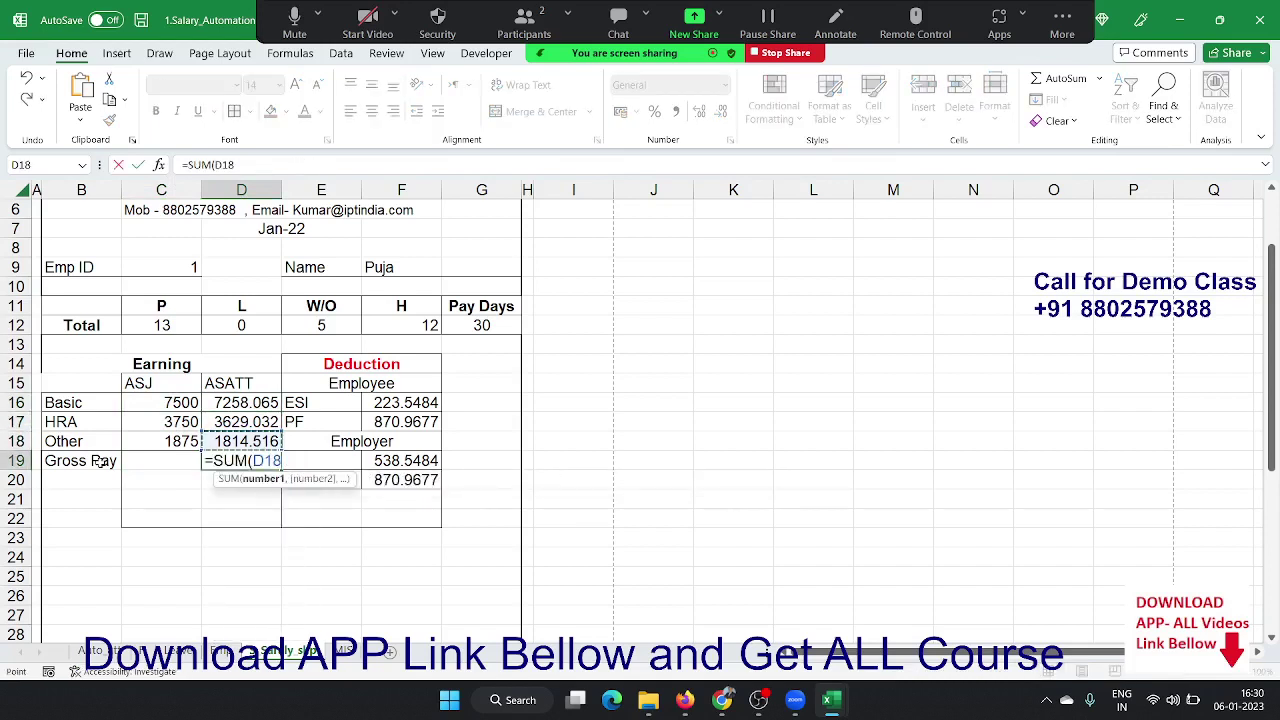
pyautogui.hotkey('shift', 'Up')
pyautogui.hotkey('shift', 'Up')
pyautogui.write(')')
pyautogui.press('Return')
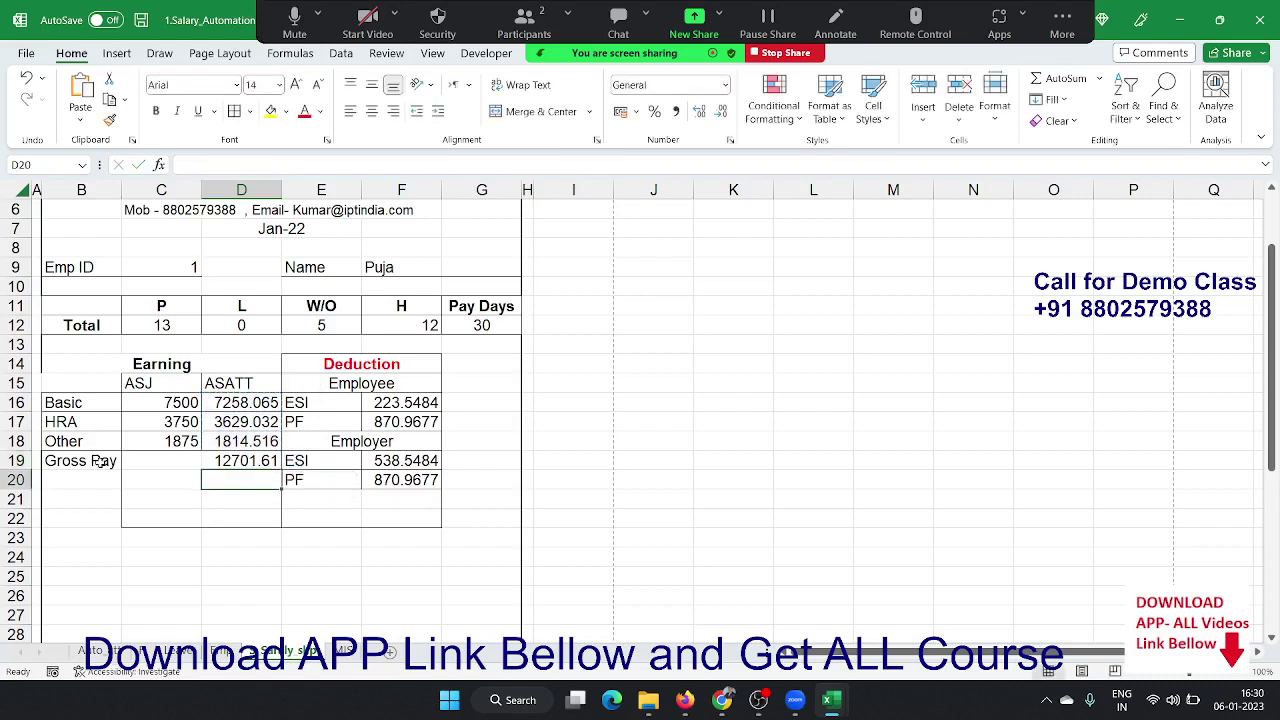
pyautogui.press('Up')
pyautogui.hotkey('ctrl', 'b')
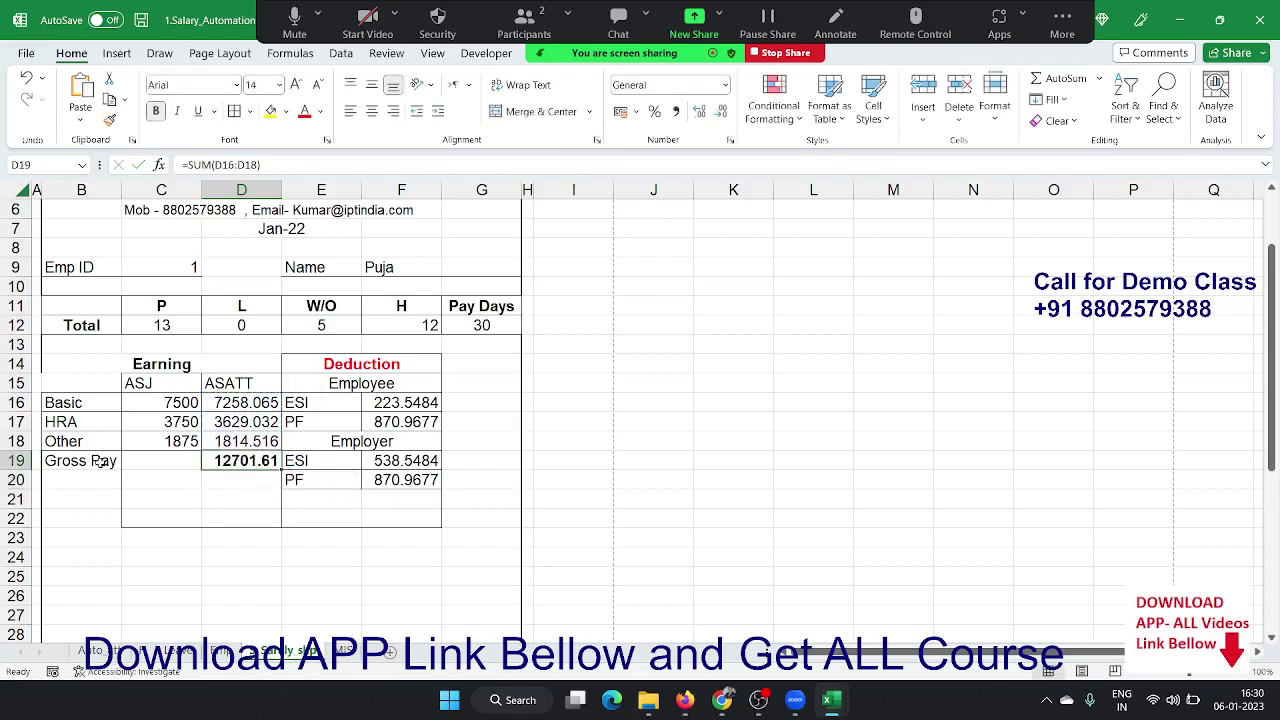
pyautogui.press('Down')
pyautogui.press('Down')
pyautogui.press('Left')
pyautogui.press('Left')
pyautogui.press('Left')
pyautogui.press('Right')
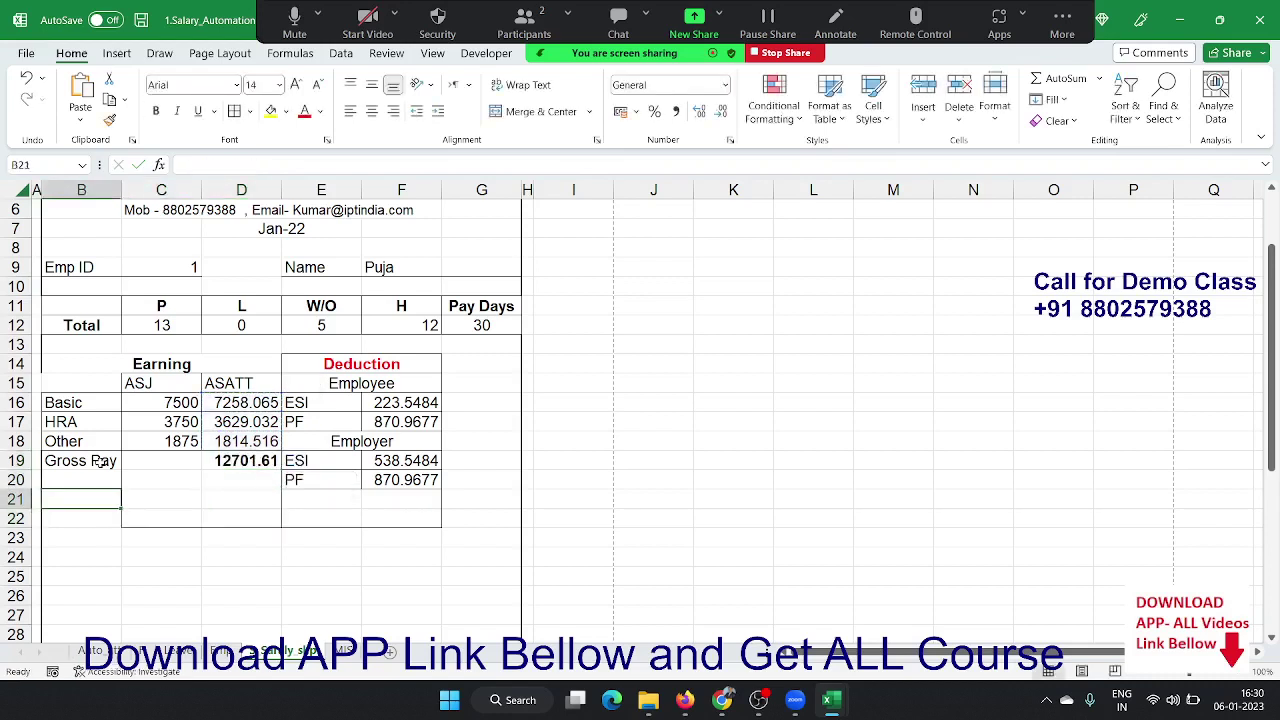
# - Label B21 NET PAY and enter a bold =D19-SUM(F16:F17) in D21, giving 11607.1
pyautogui.write('NET ')
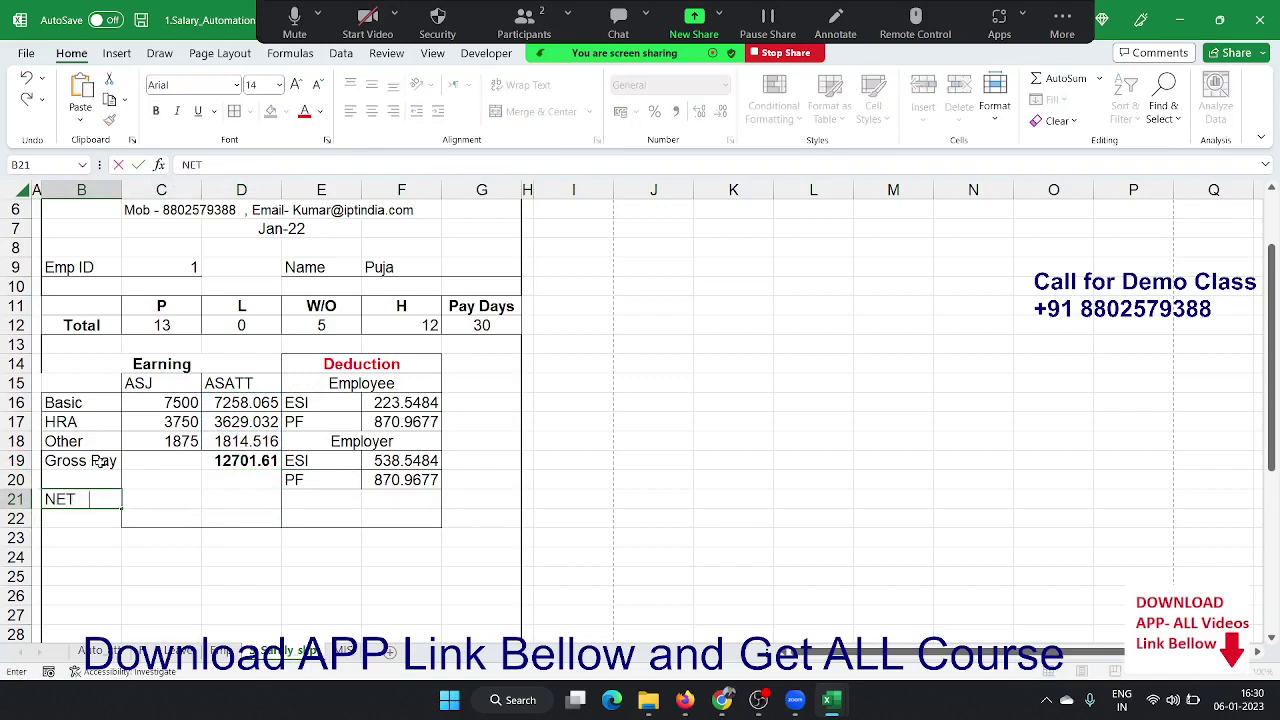
pyautogui.write('PAY')
pyautogui.press('Tab')
pyautogui.press('Tab')
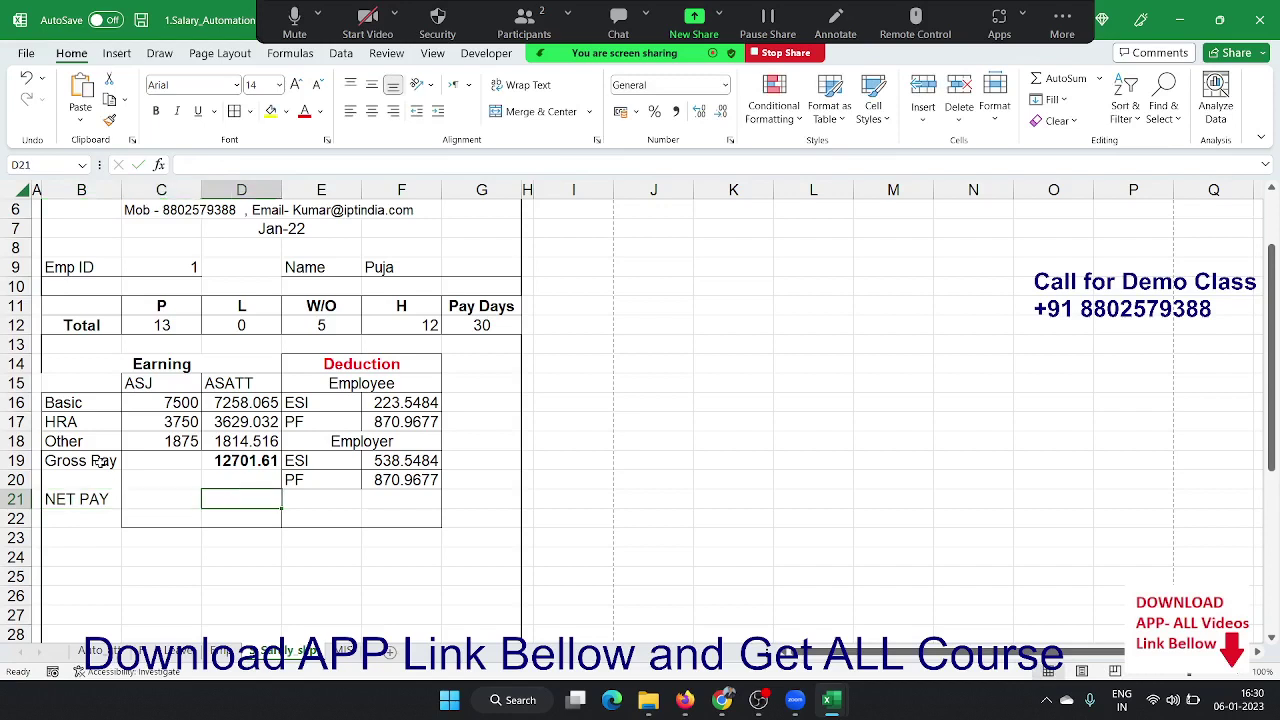
pyautogui.write('=')
pyautogui.press('Up')
pyautogui.press('Up')
pyautogui.write('-')
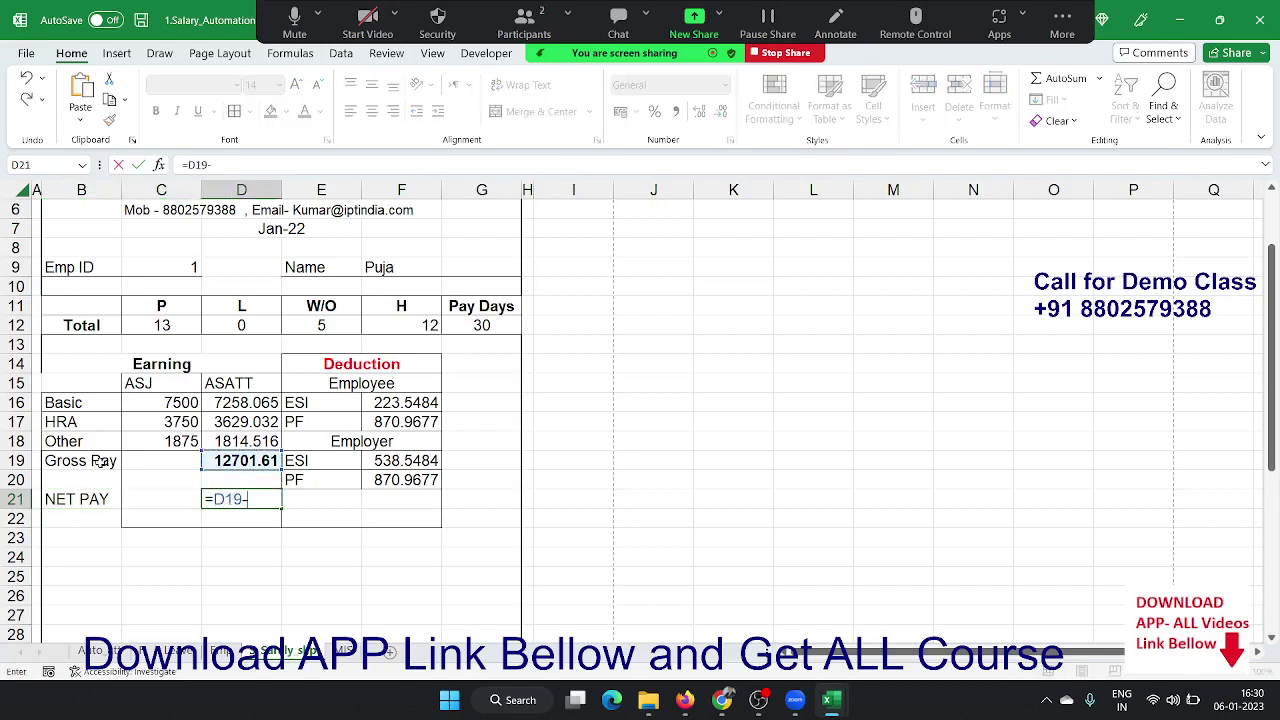
pyautogui.write('SUM')
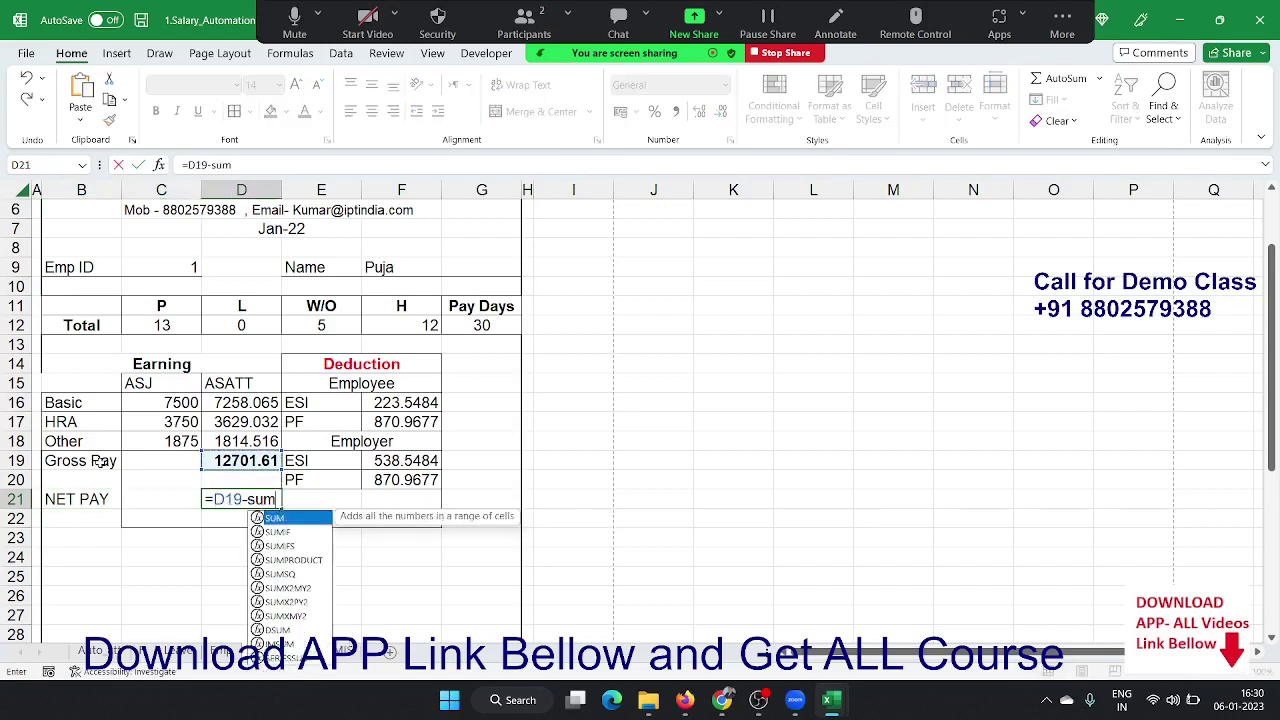
pyautogui.write('(')
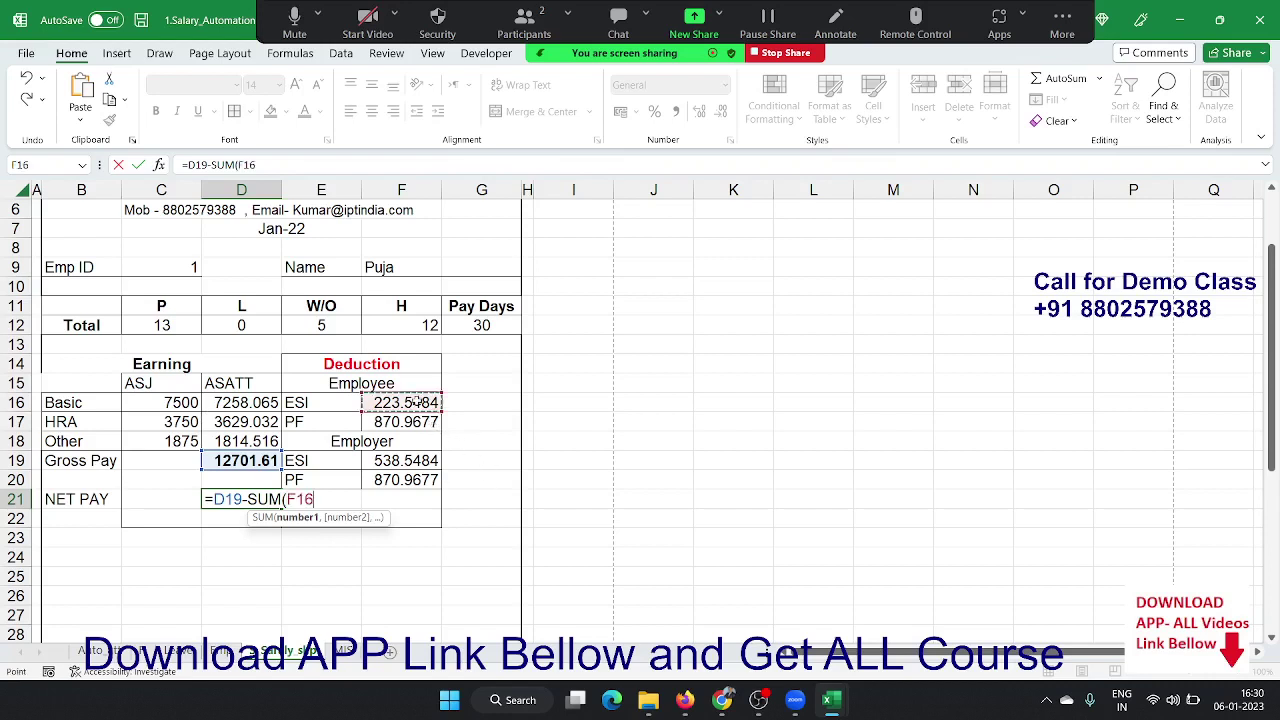
pyautogui.moveTo(417, 399); pyautogui.dragTo(421, 425)
pyautogui.press('Return')
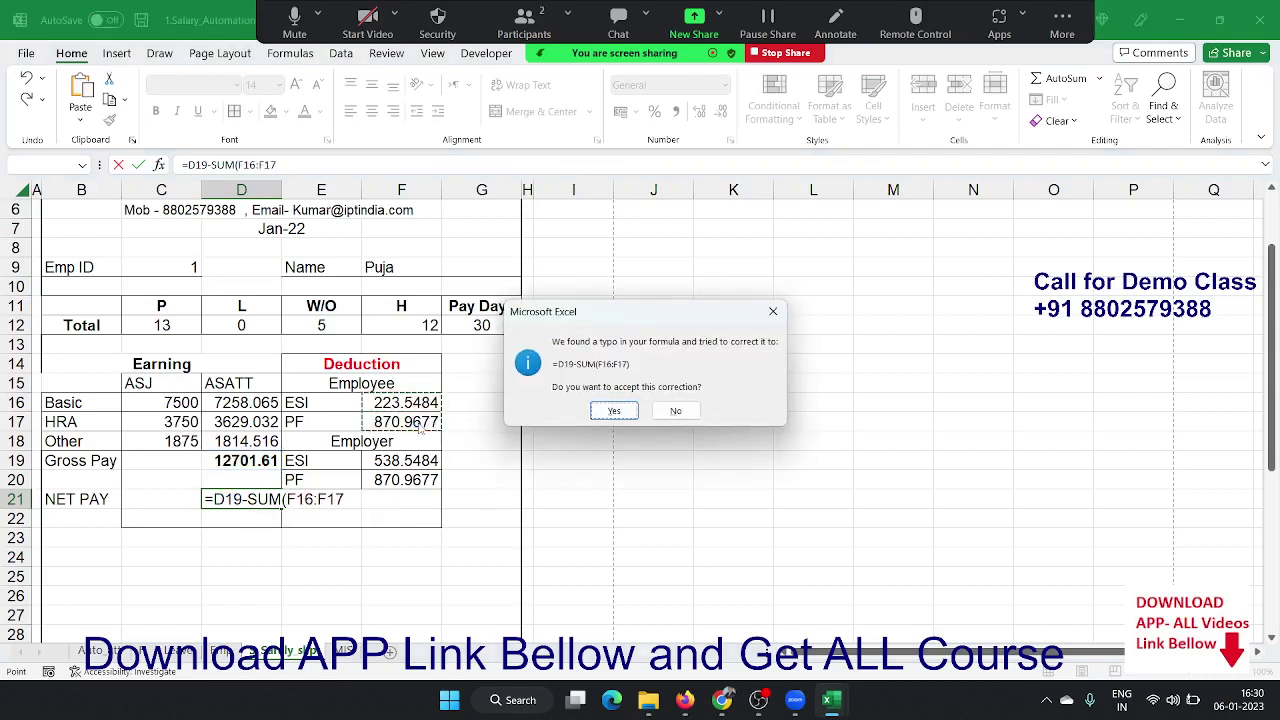
pyautogui.press('Return')
pyautogui.press('Up')
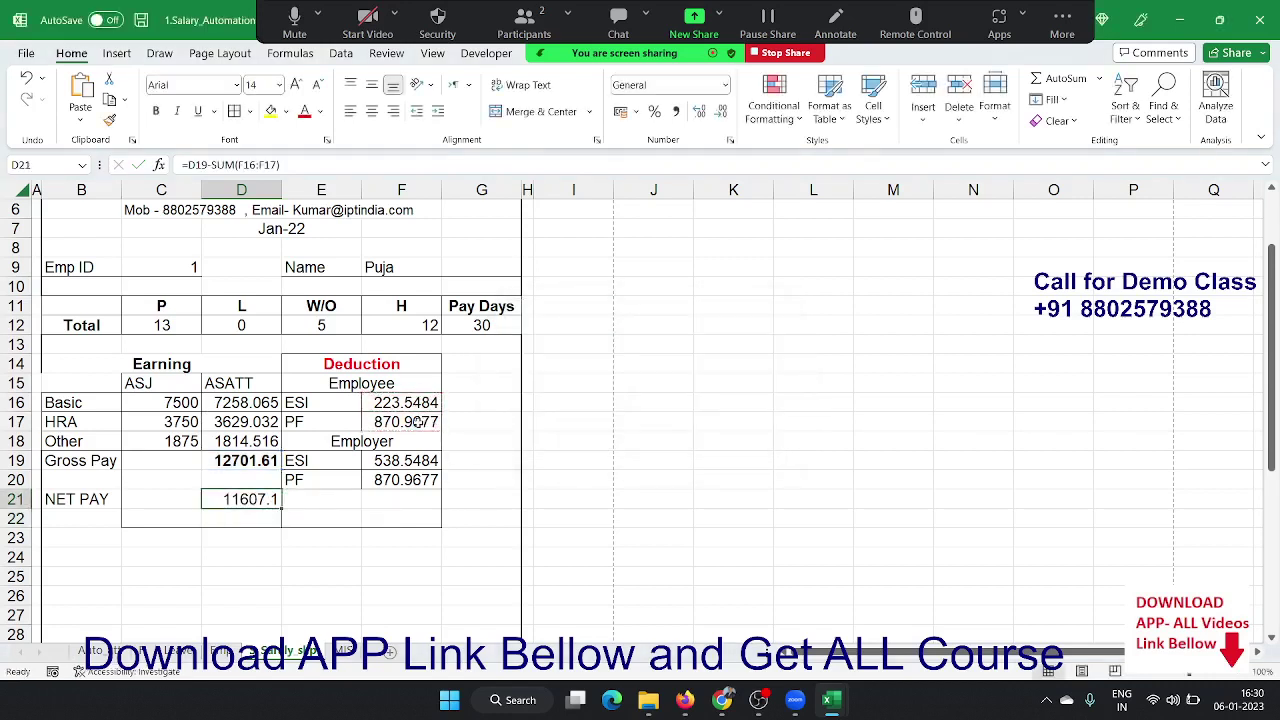
pyautogui.hotkey('ctrl', 'b')
pyautogui.press('Left')
pyautogui.press('Right')
pyautogui.press('Right')
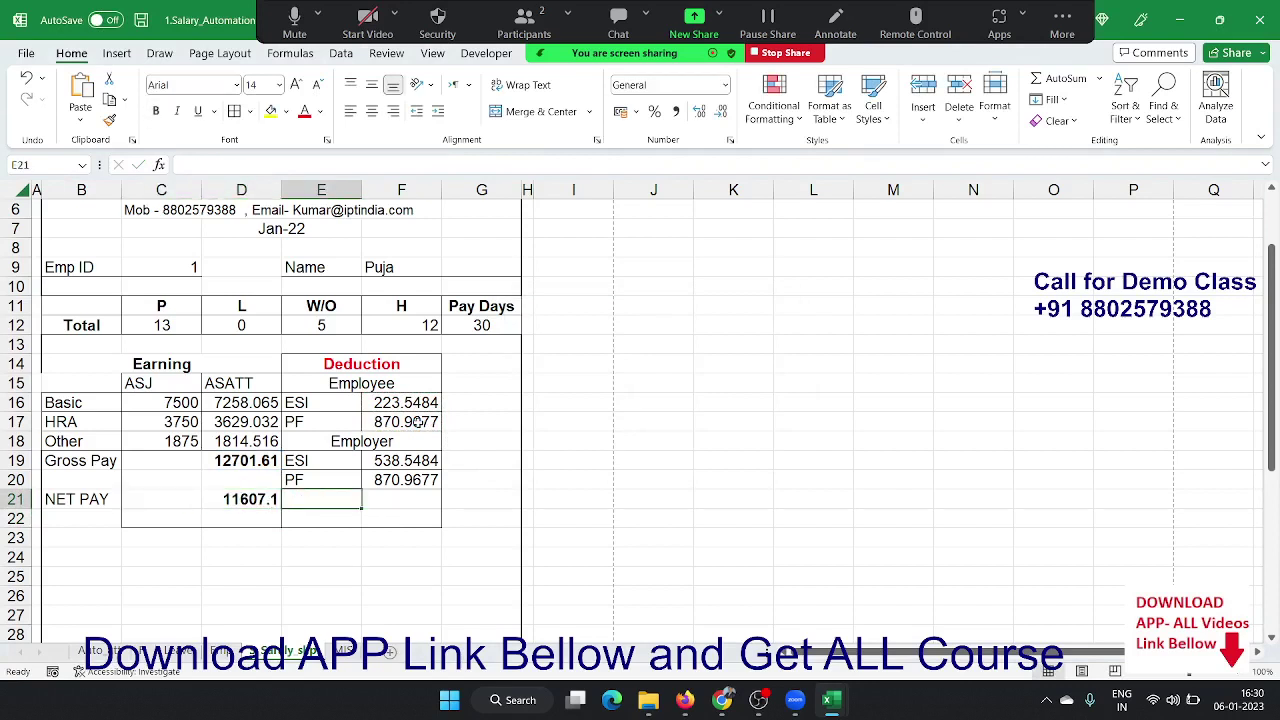
# - Enter the CTC label in E21
pyautogui.write('CTC')
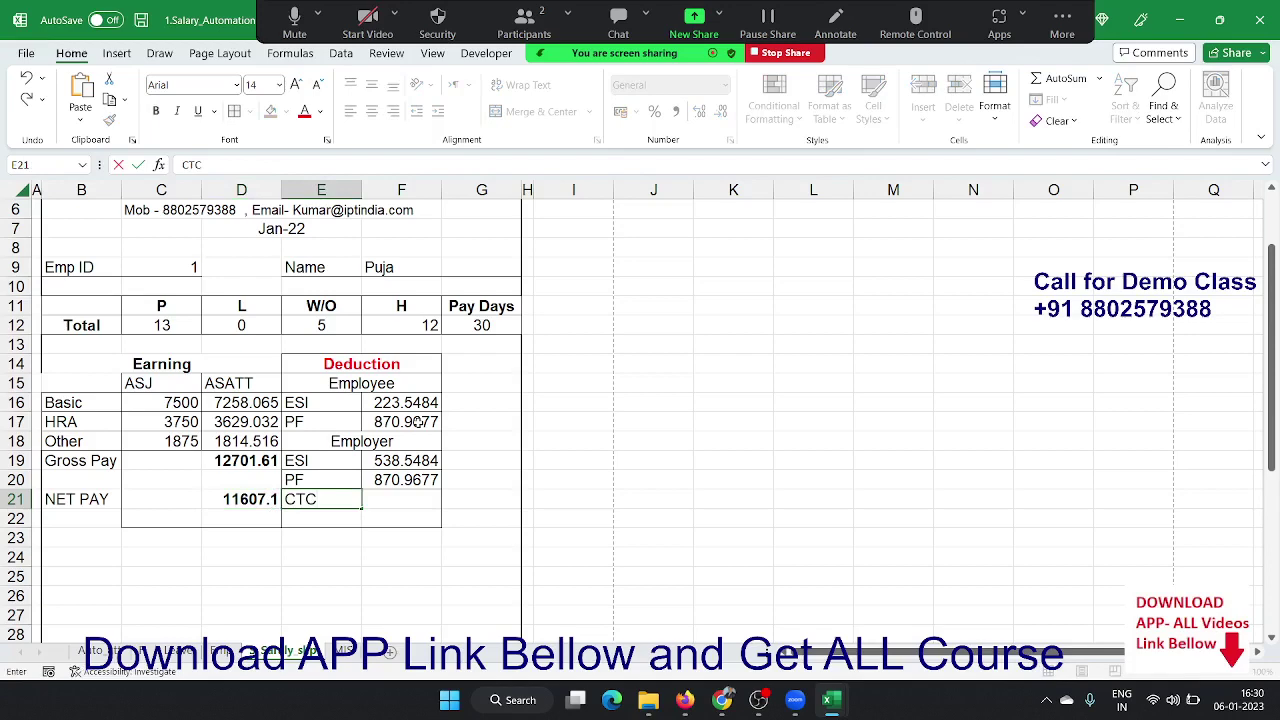
pyautogui.hotkey('ctrl', 'Return')
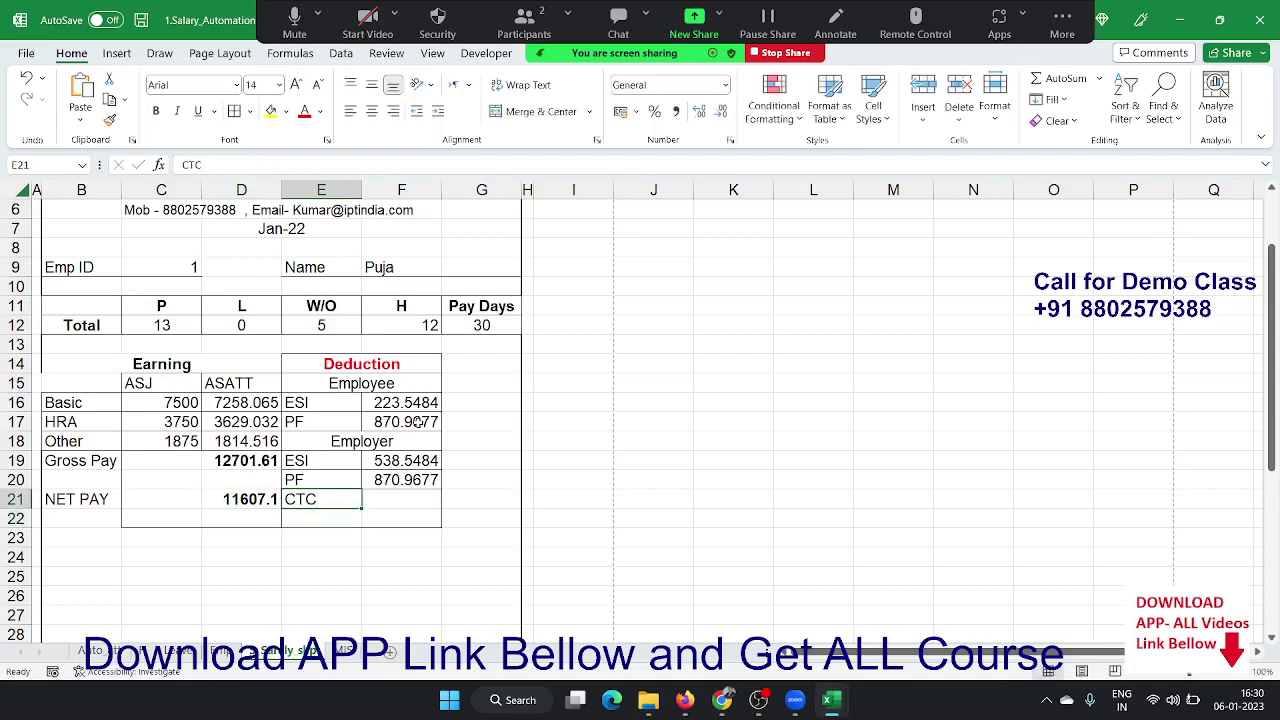
pyautogui.hotkey('ctrl', 'Right')
pyautogui.hotkey('ctrl', 'Left')
pyautogui.hotkey('ctrl', 'Left')
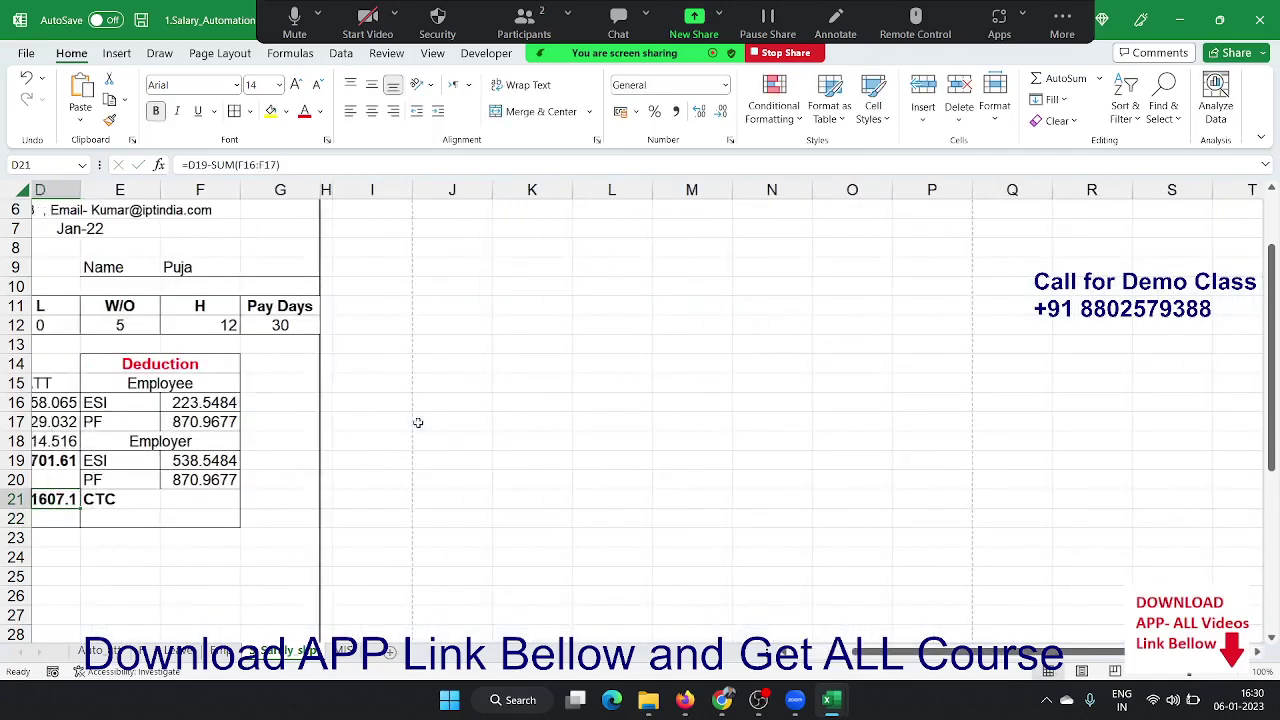
pyautogui.hotkey('ctrl', 'Left')
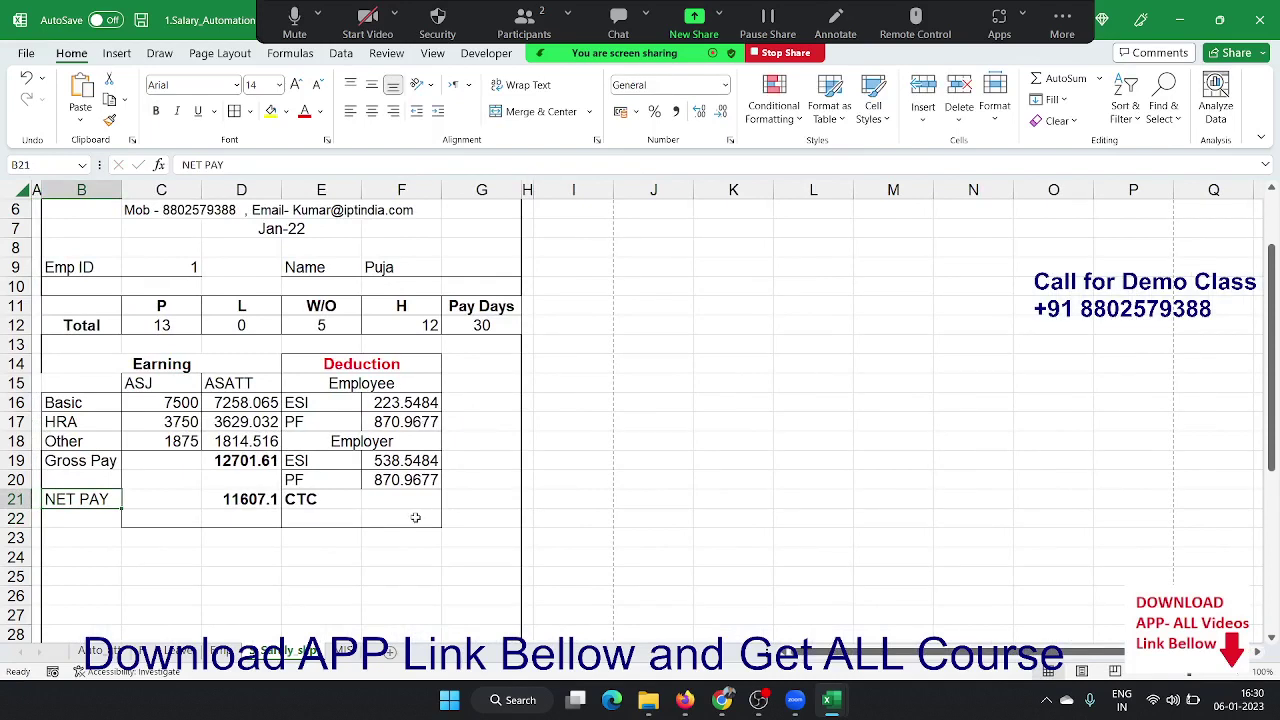
# - Enter =D19+F19+F20 in F21 and bold the 14111.13 result
pyautogui.click(401, 508)
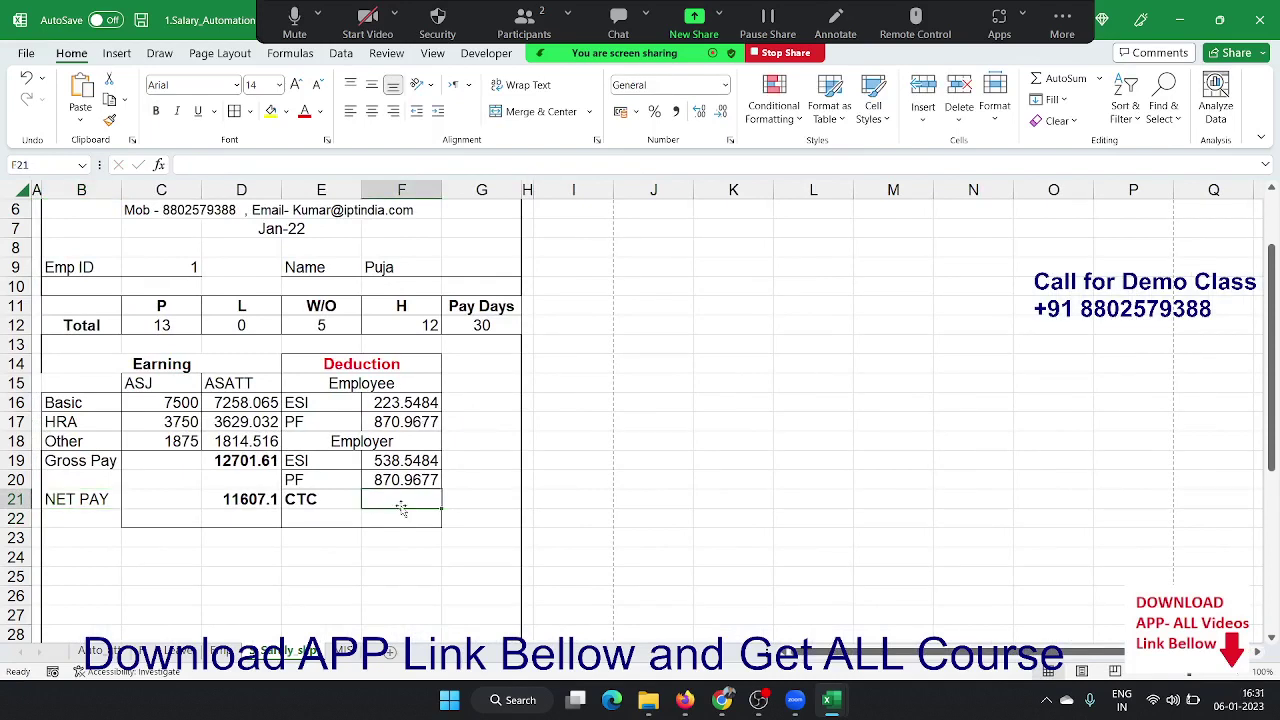
pyautogui.write('=')
pyautogui.click(265, 456)
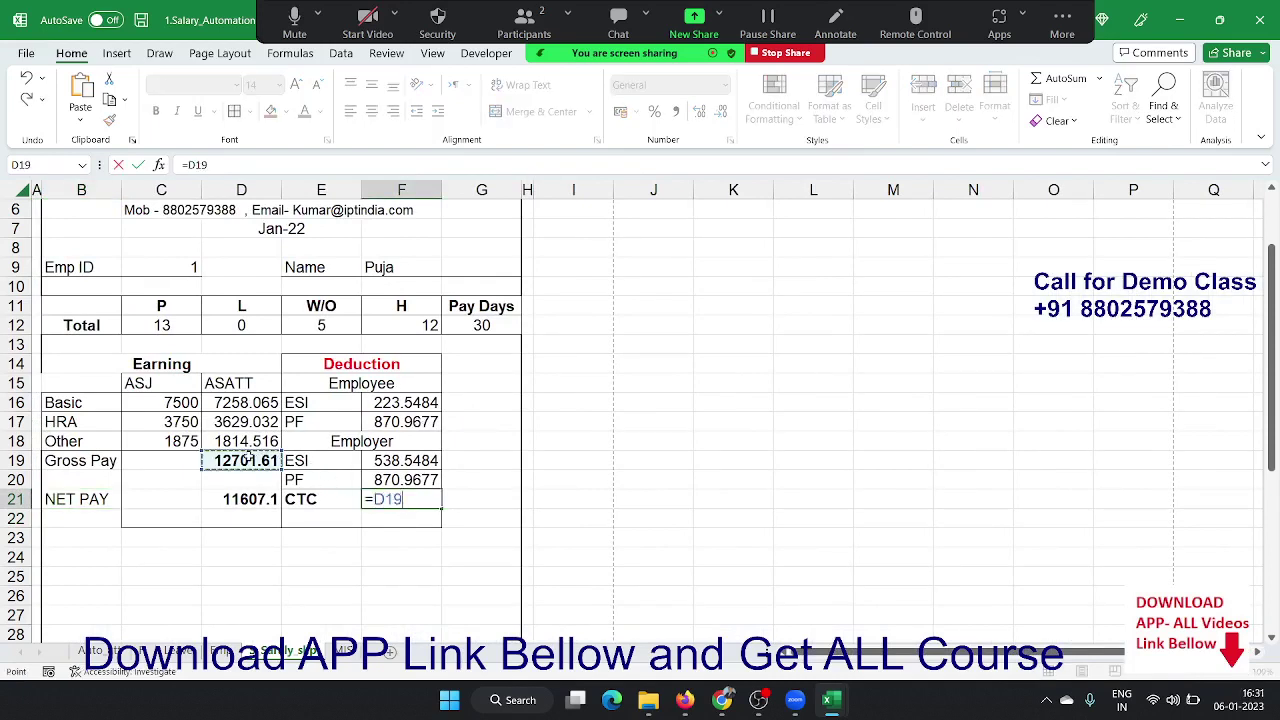
pyautogui.write('+')
pyautogui.click(378, 464)
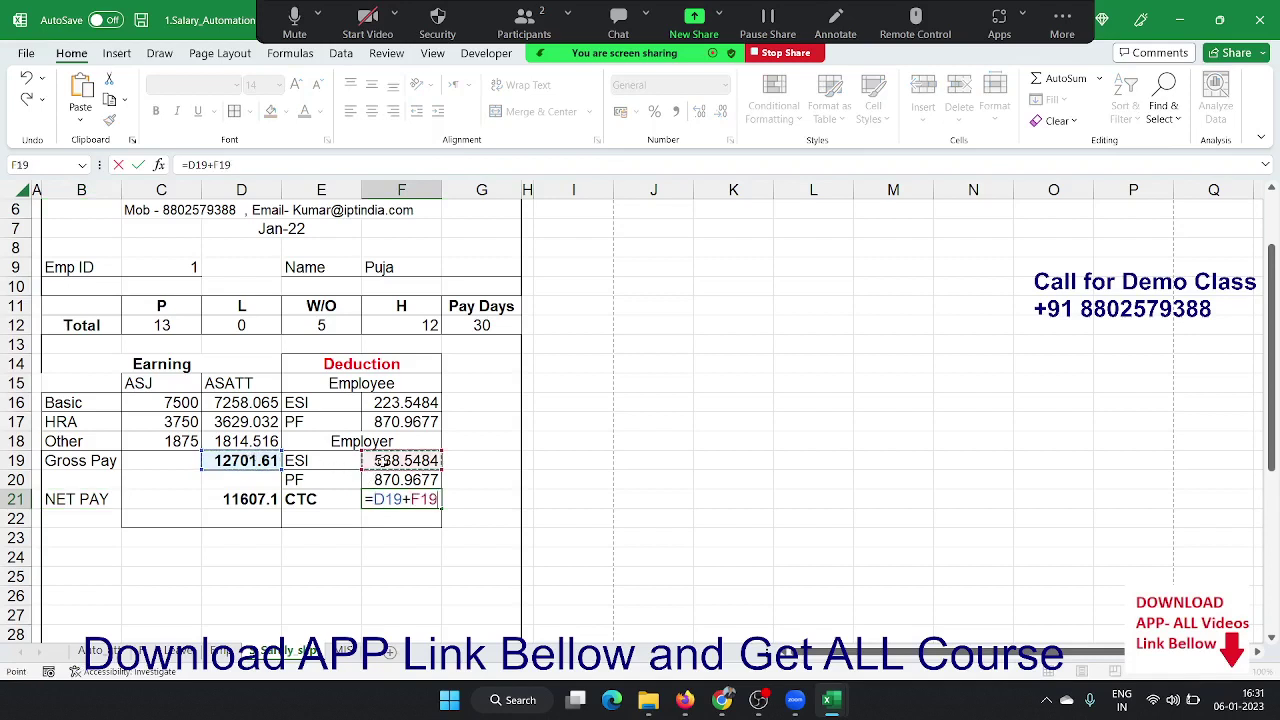
pyautogui.write('+')
pyautogui.click(391, 482)
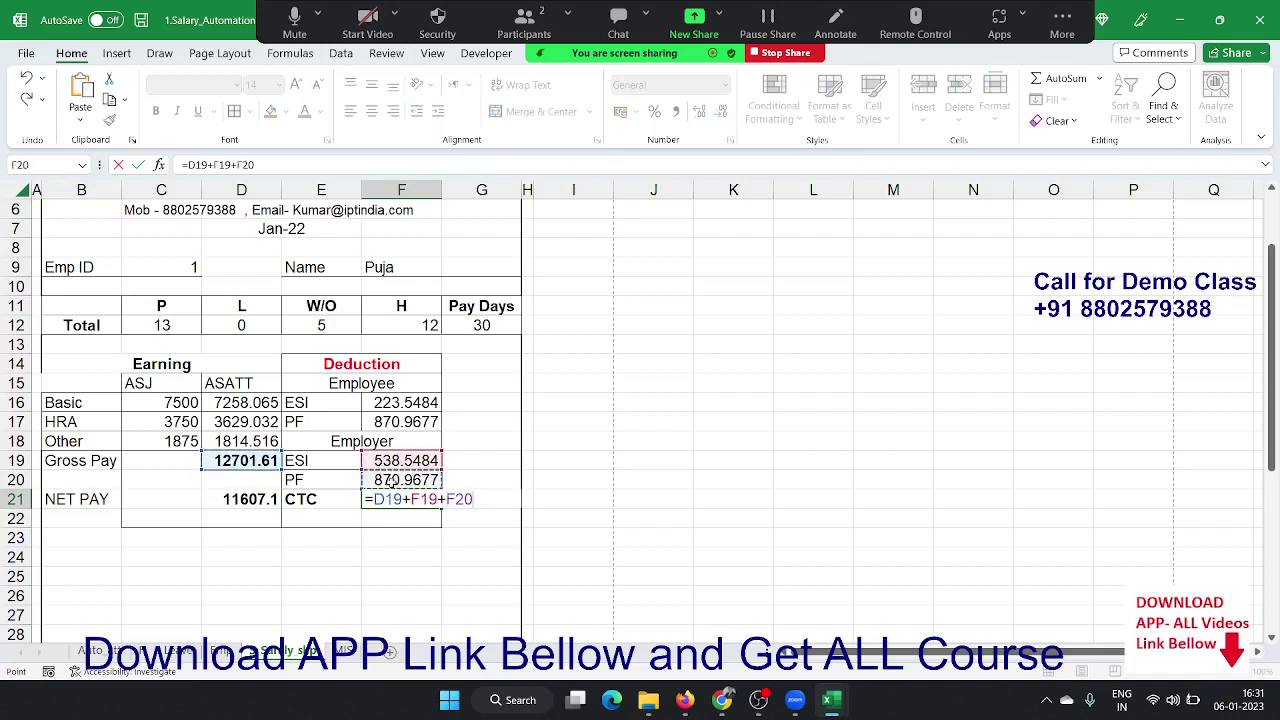
pyautogui.press('Return')
pyautogui.press('Up')
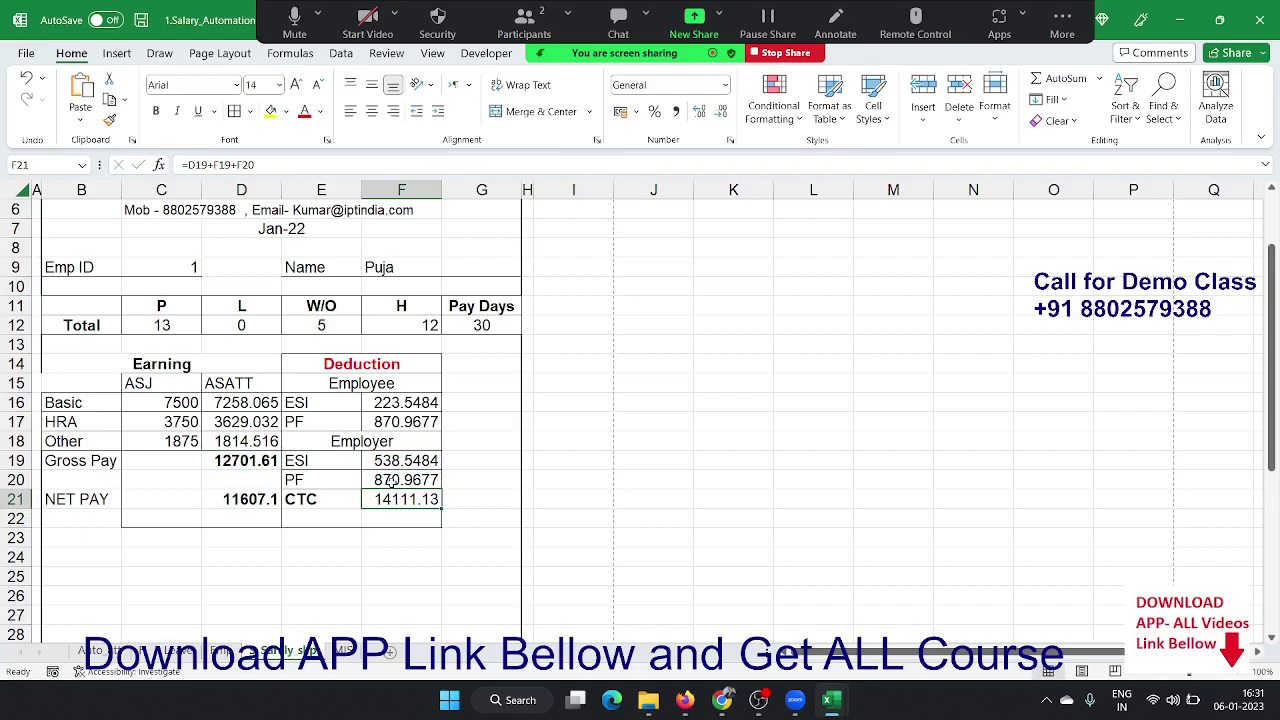
pyautogui.hotkey('ctrl', 'b')
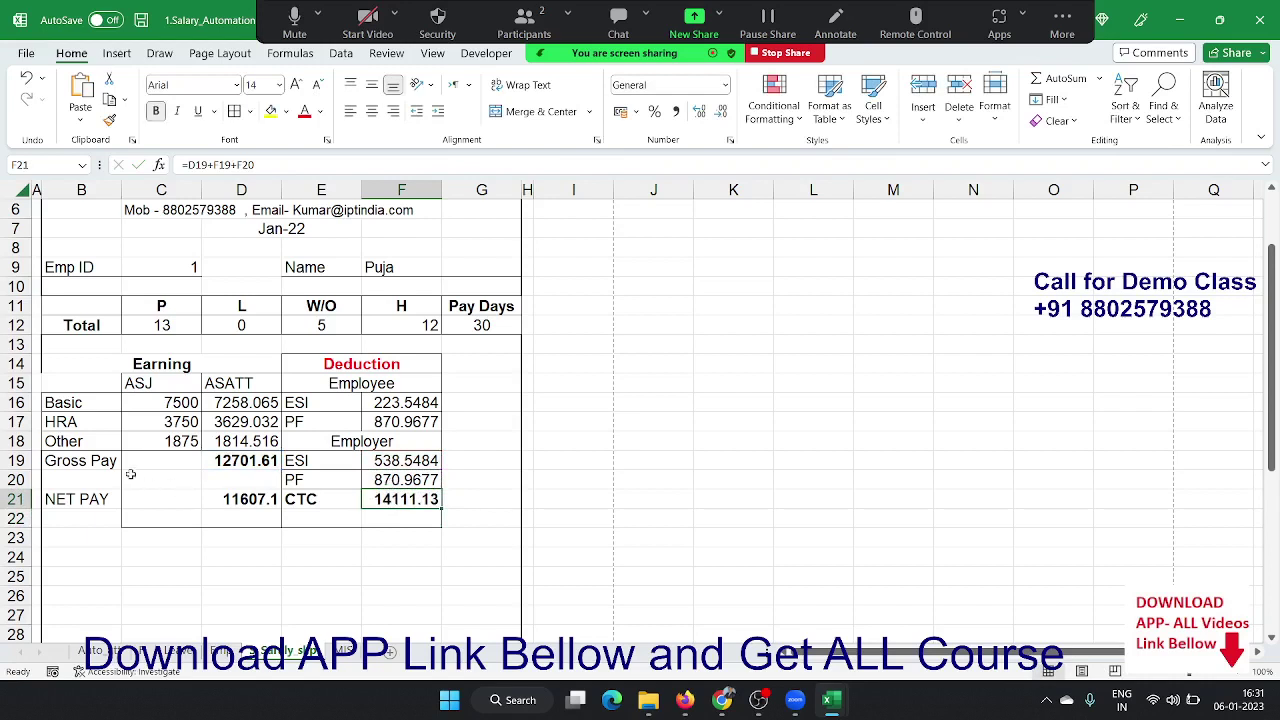
# - Bold the Gross Pay label in B19:C19 and the NET PAY label in B21
pyautogui.moveTo(112, 463); pyautogui.dragTo(186, 463)
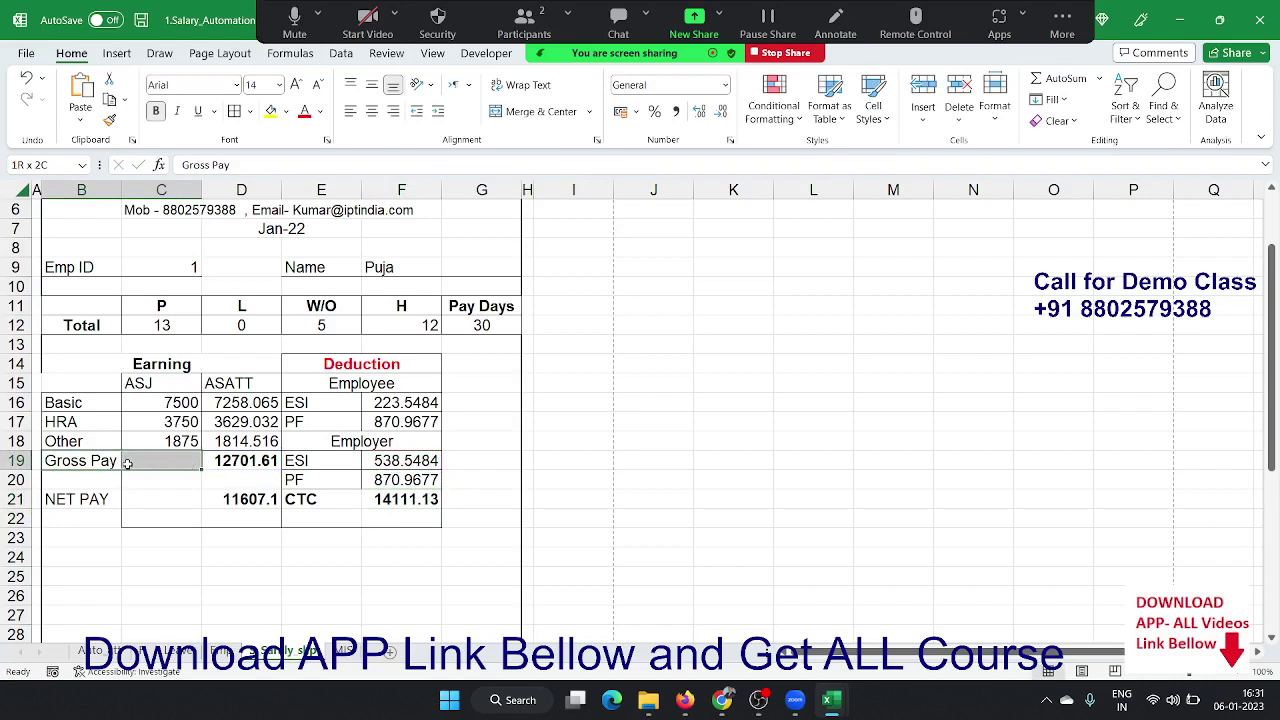
pyautogui.hotkey('ctrl', 'b')
pyautogui.click(93, 497)
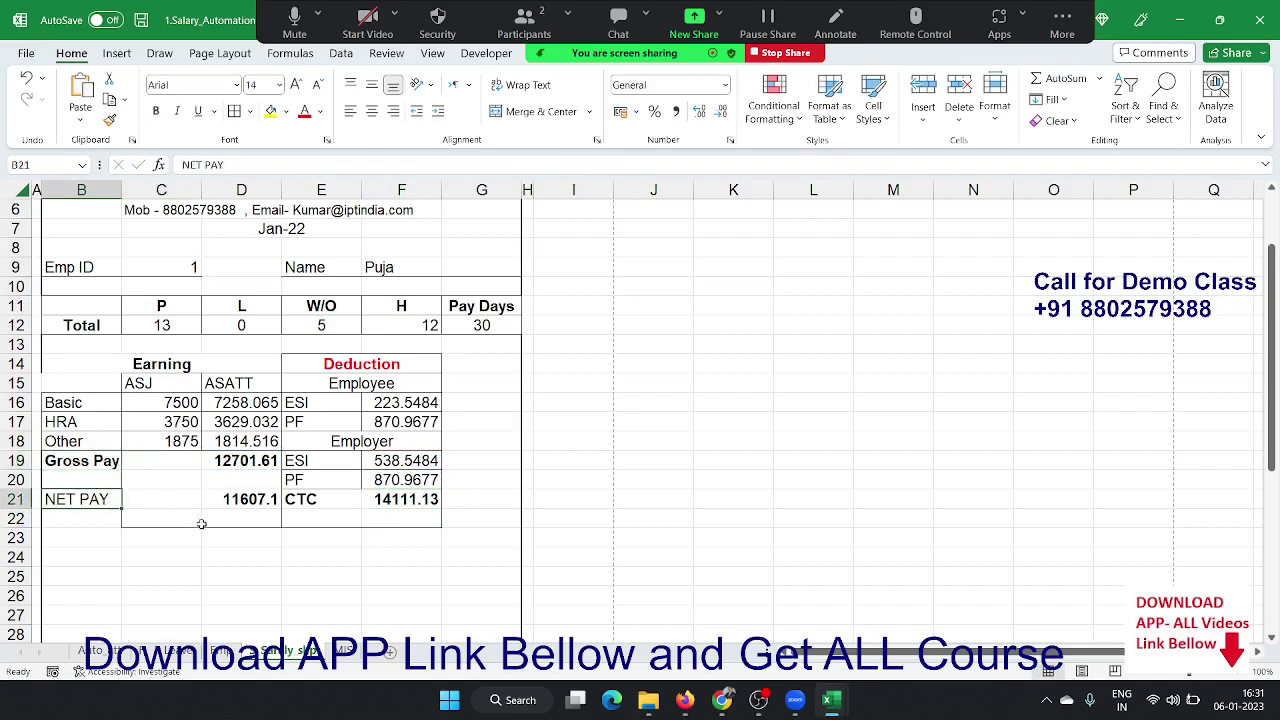
pyautogui.hotkey('ctrl', 'b')
# - Clear the stray border lines below row 23 of the payslip
pyautogui.click(236, 532)
pyautogui.scroll(-2, 194, 515)
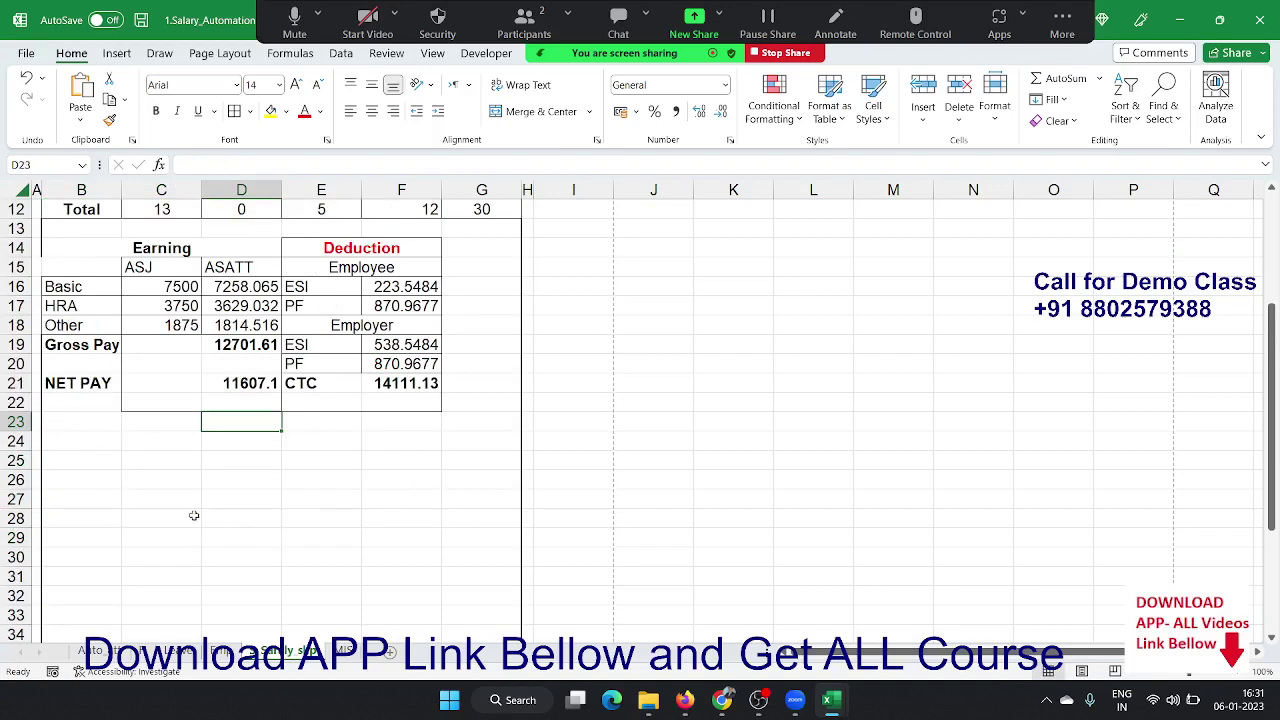
pyautogui.moveTo(97, 442); pyautogui.dragTo(440, 442)
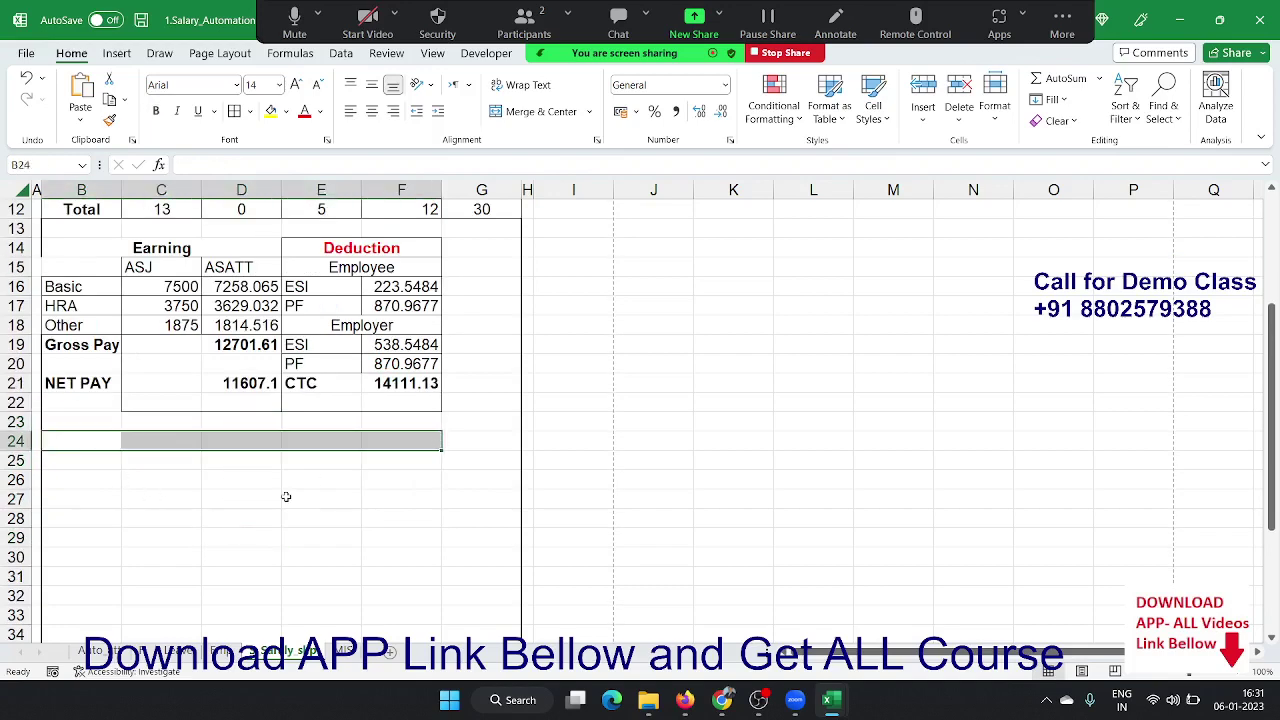
pyautogui.scroll(-3, 286, 497)
pyautogui.scroll(-2, 286, 497)
pyautogui.scroll(2, 286, 497)
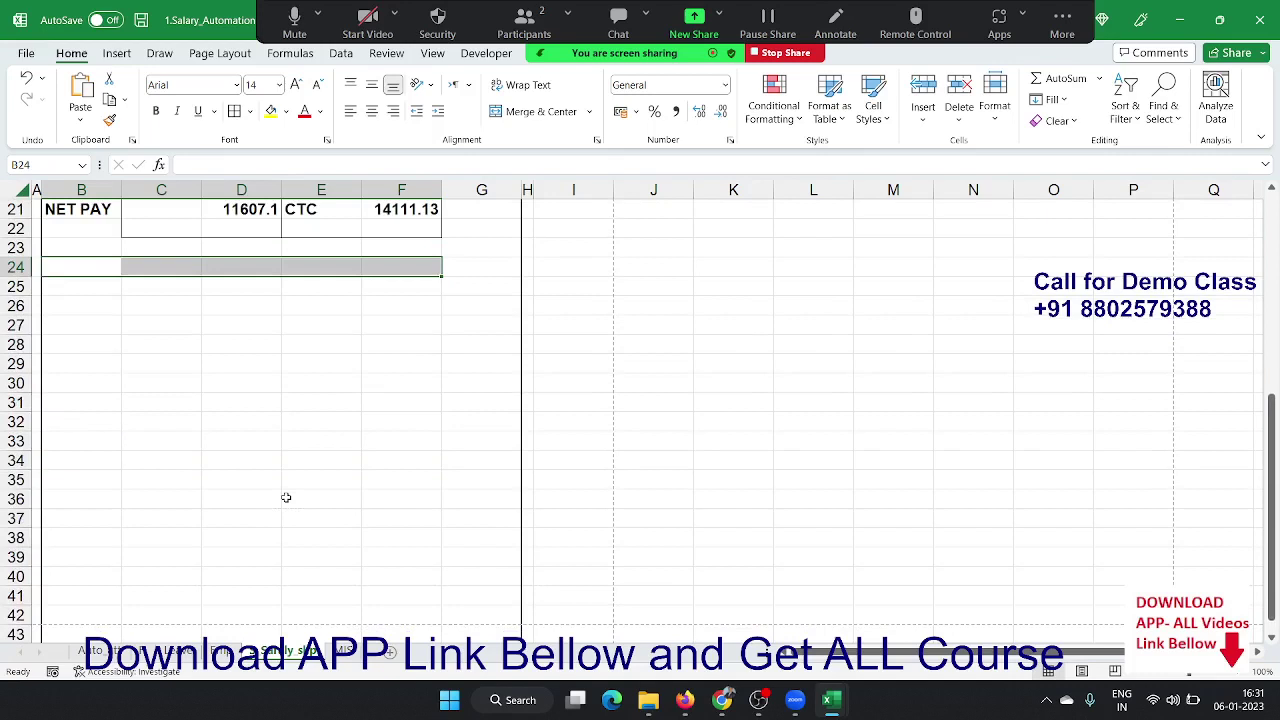
pyautogui.click(16, 344)
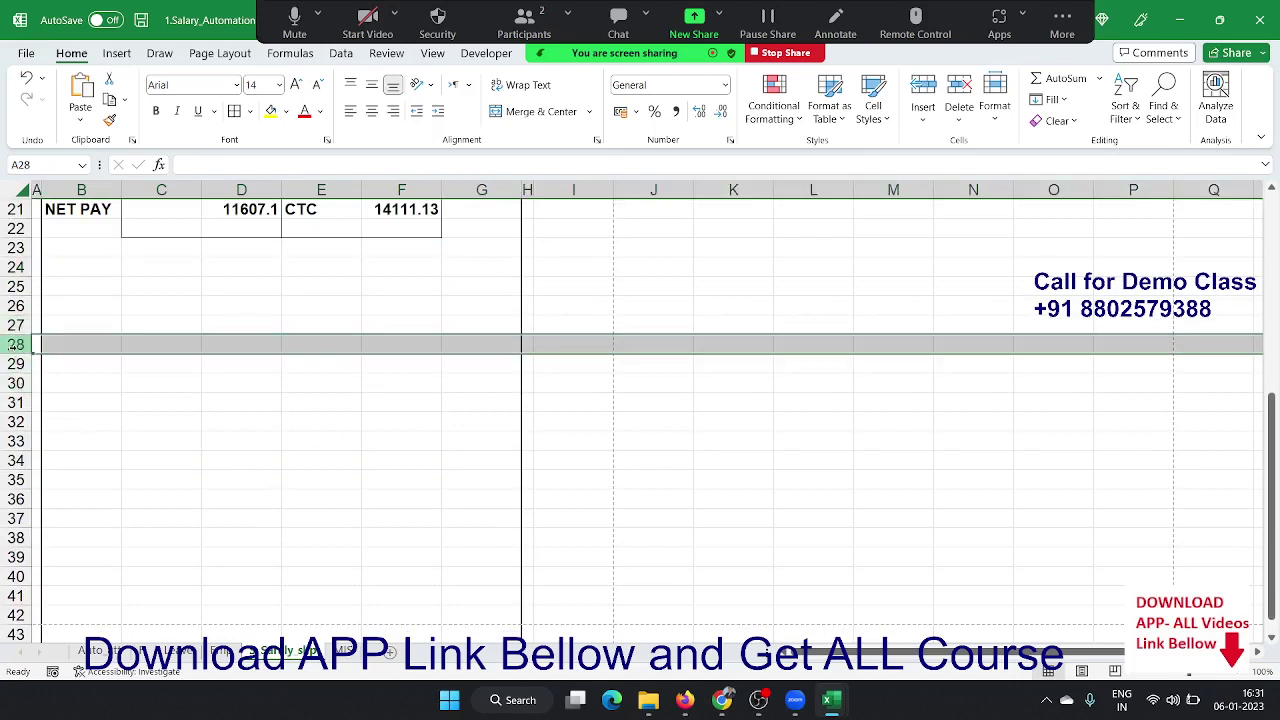
pyautogui.moveTo(18, 286)
pyautogui.mouseDown()
pyautogui.moveTo(5, 635)
pyautogui.moveTo(4, 612)
pyautogui.mouseUp()
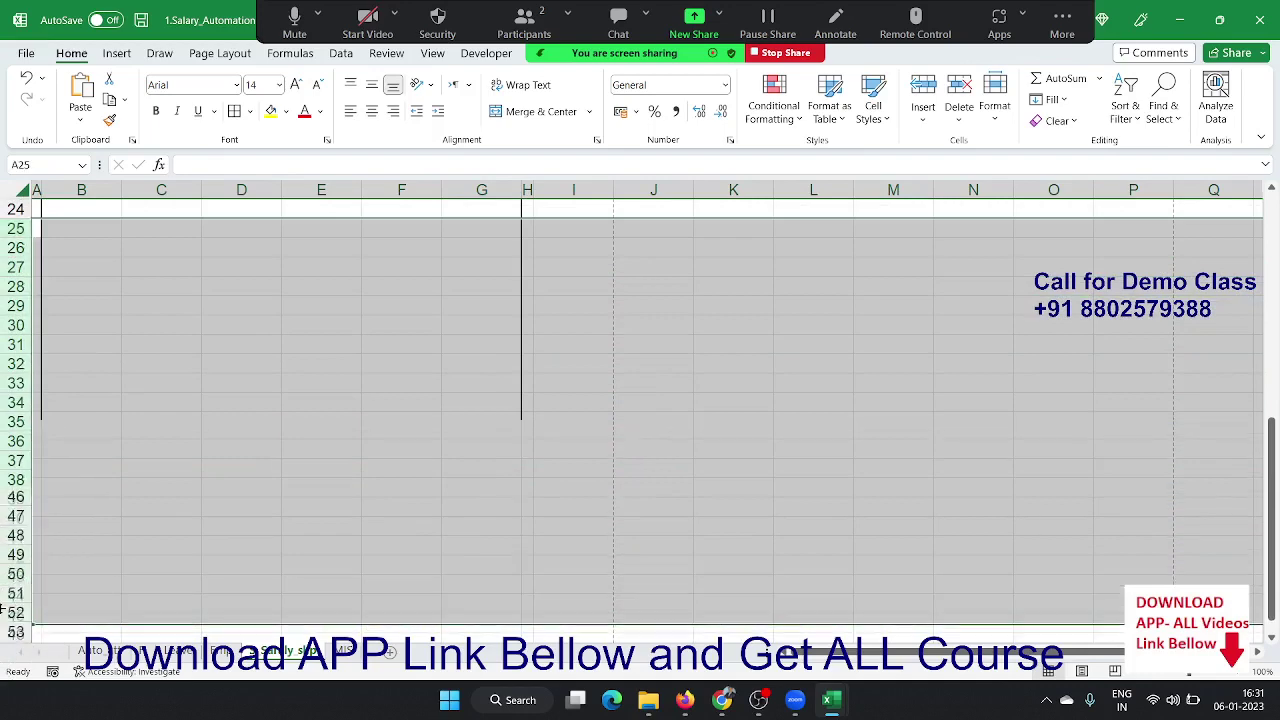
pyautogui.scroll(2, 79, 519)
pyautogui.scroll(3, 79, 519)
# - Put a thick outside border around the salary slip range B2:G24
pyautogui.click(240, 538)
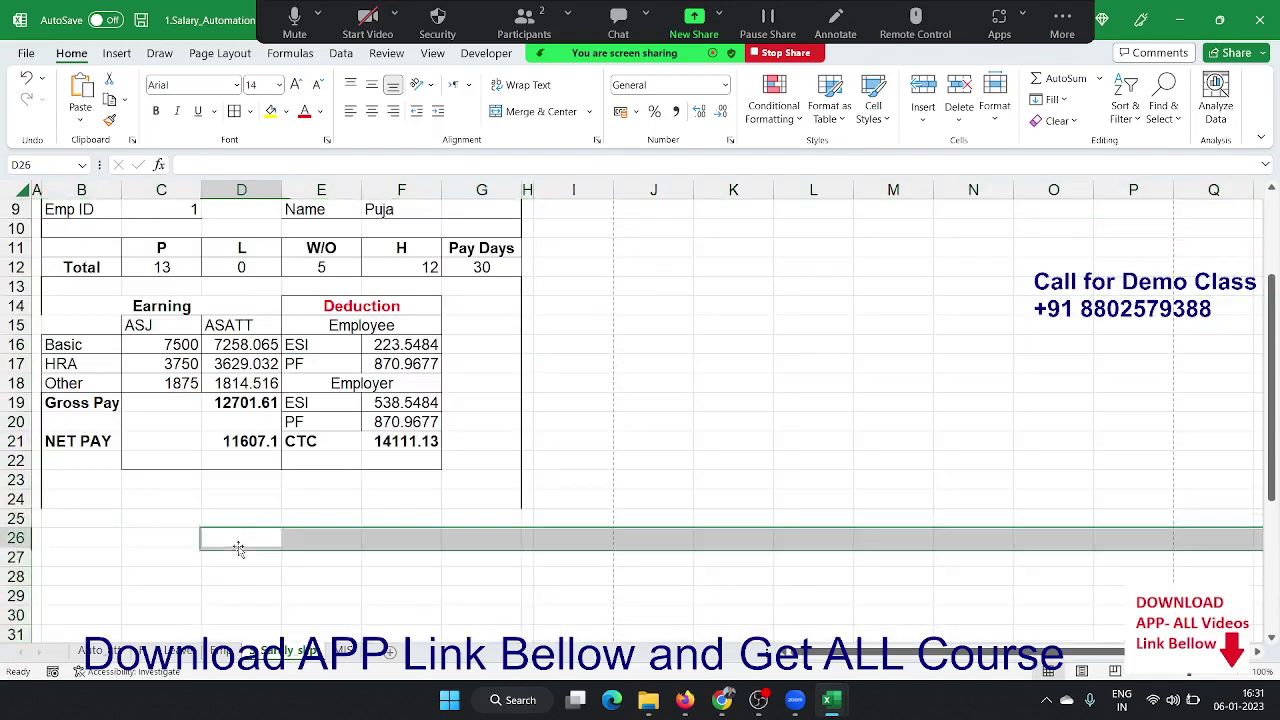
pyautogui.moveTo(61, 495); pyautogui.dragTo(473, 55)
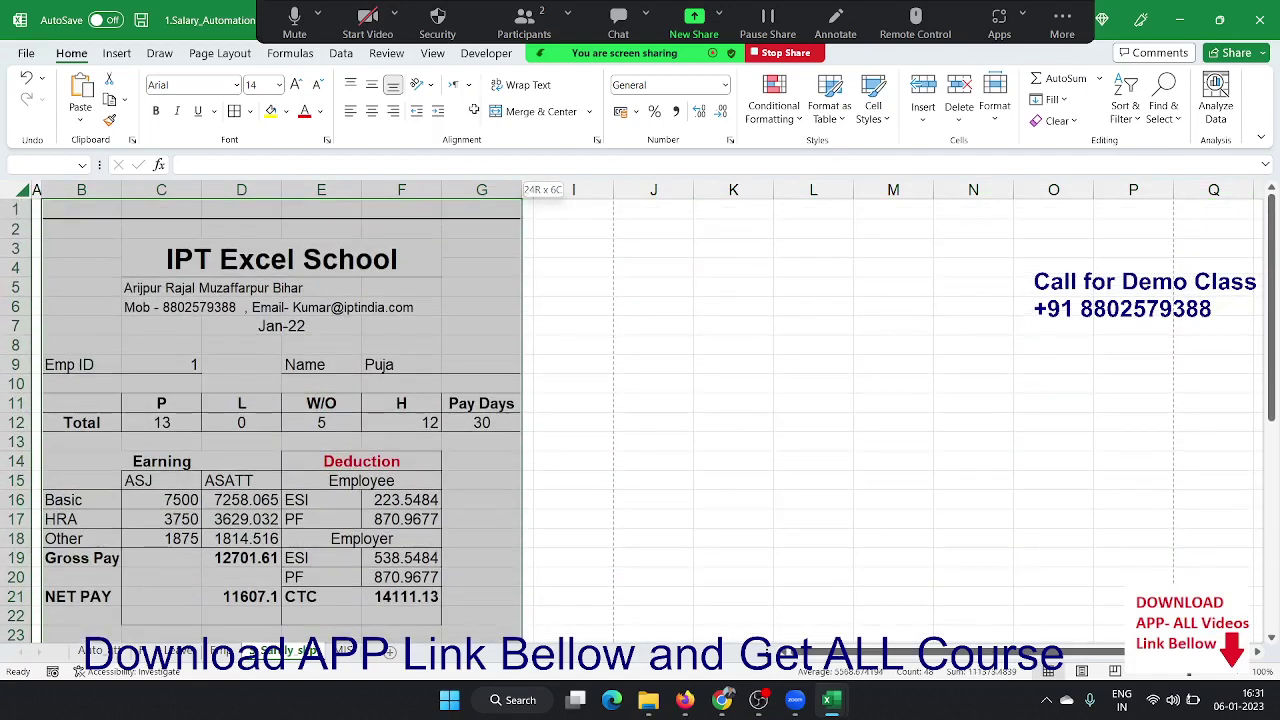
pyautogui.moveTo(463, 199); pyautogui.dragTo(466, 222)
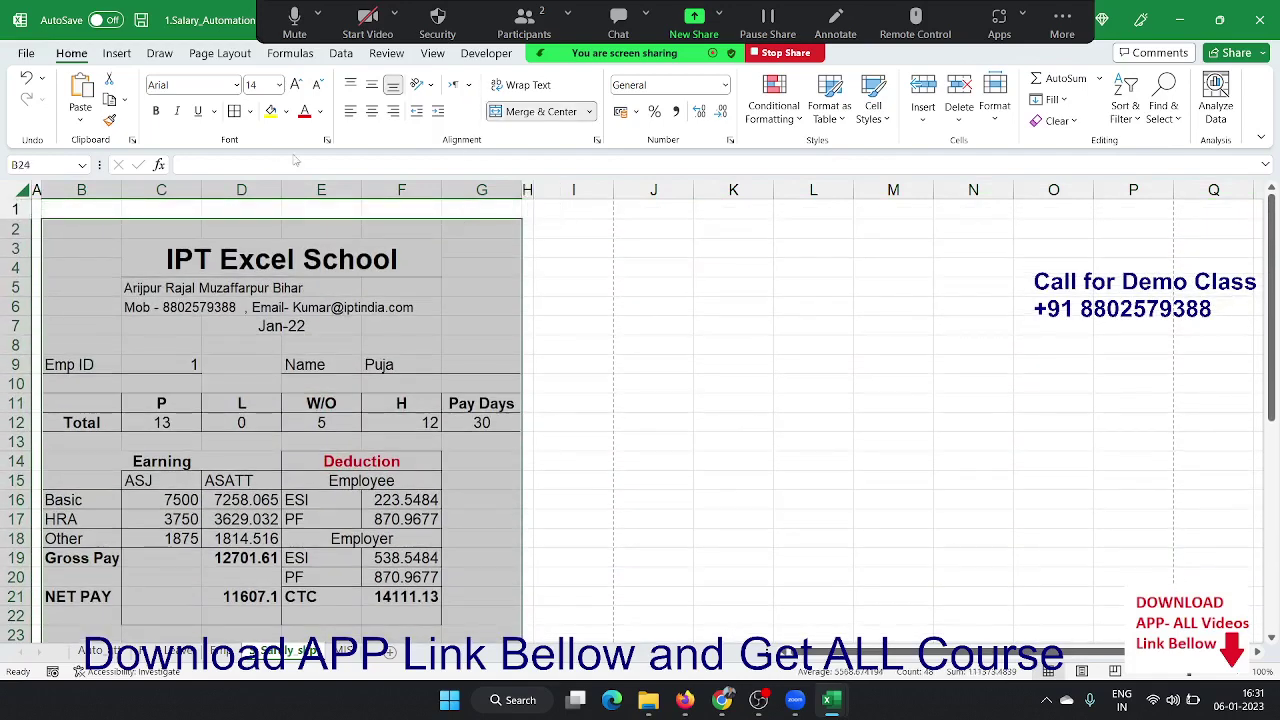
pyautogui.click(250, 112)
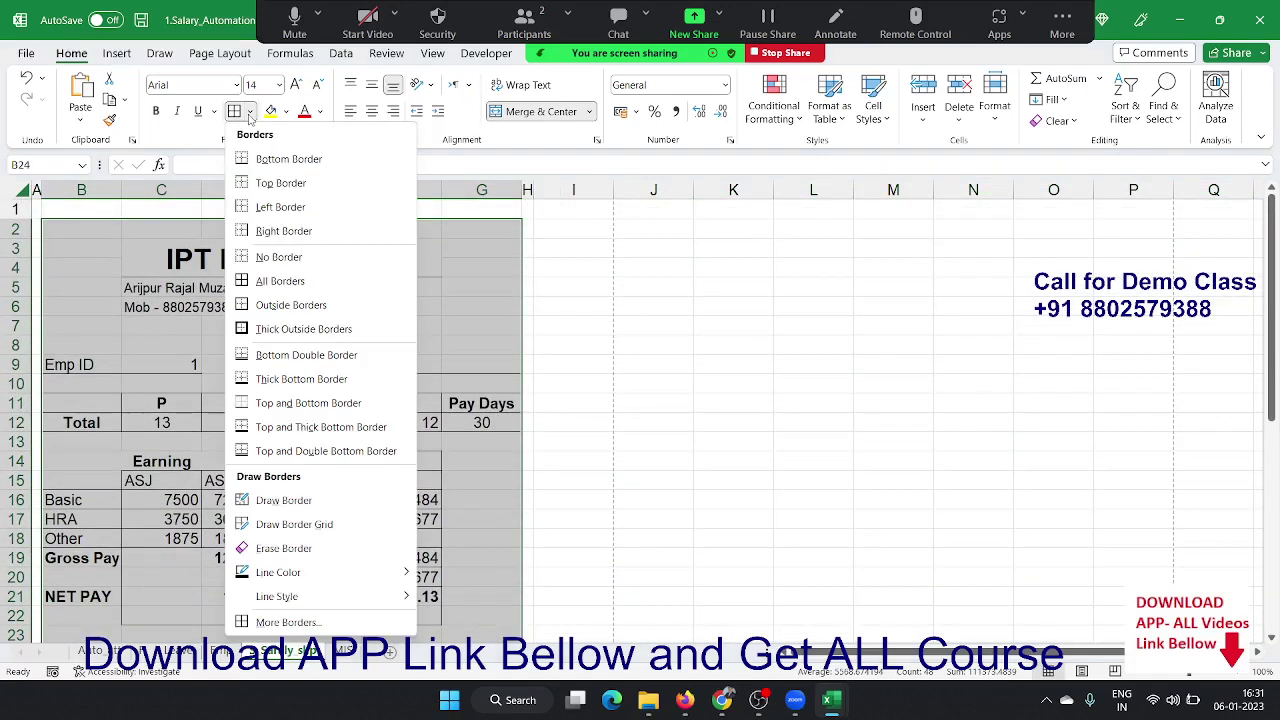
pyautogui.click(253, 329)
pyautogui.click(228, 402)
# - Turn off the worksheet gridlines view
pyautogui.scroll(4, 226, 403)
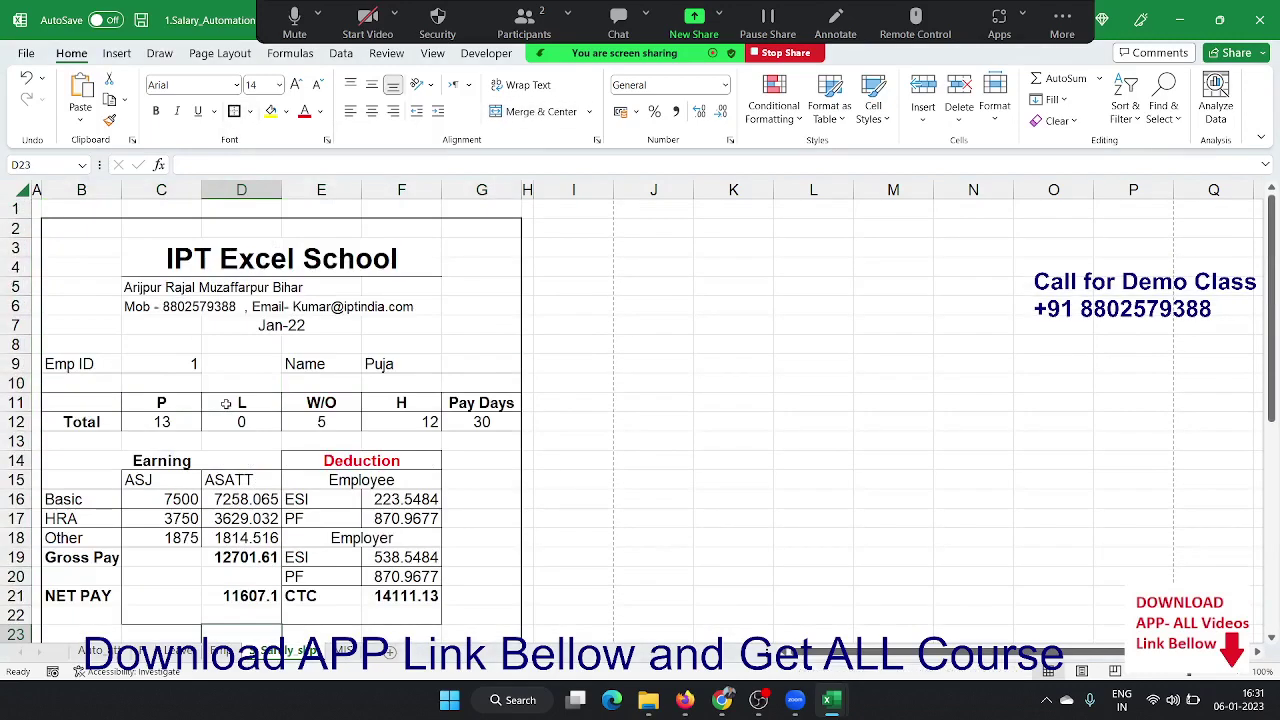
pyautogui.click(220, 53)
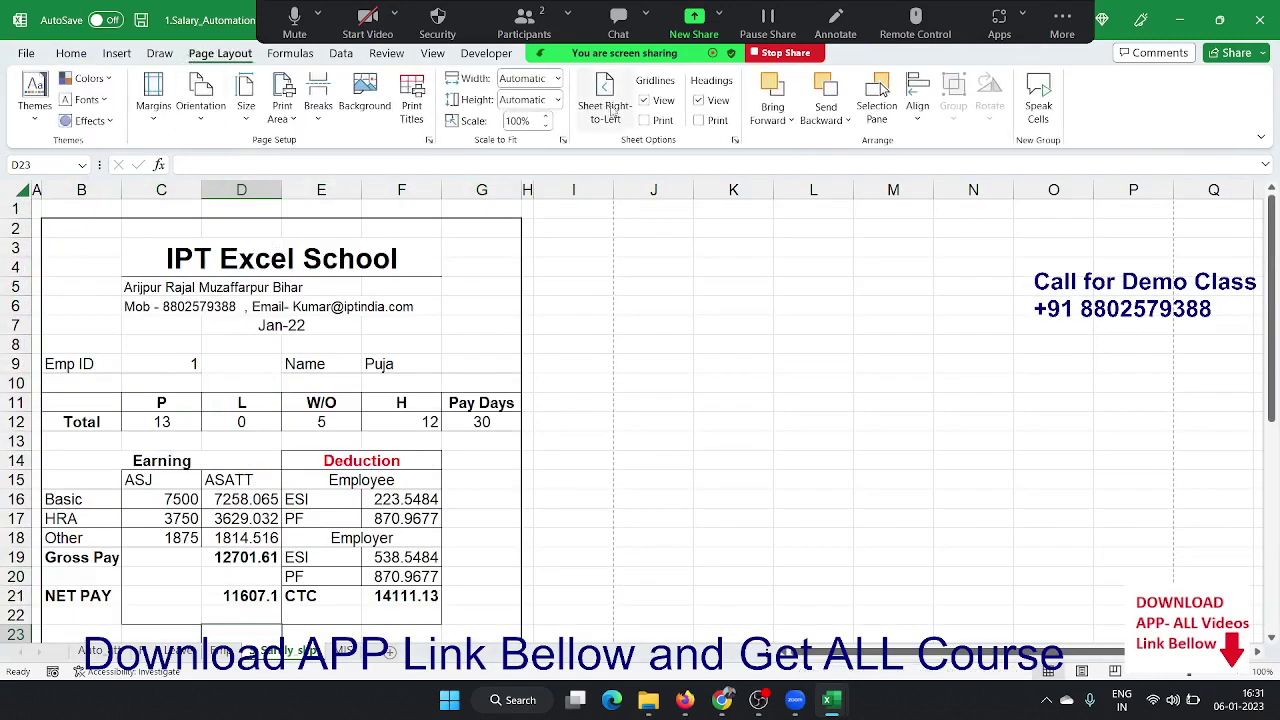
pyautogui.click(660, 100)
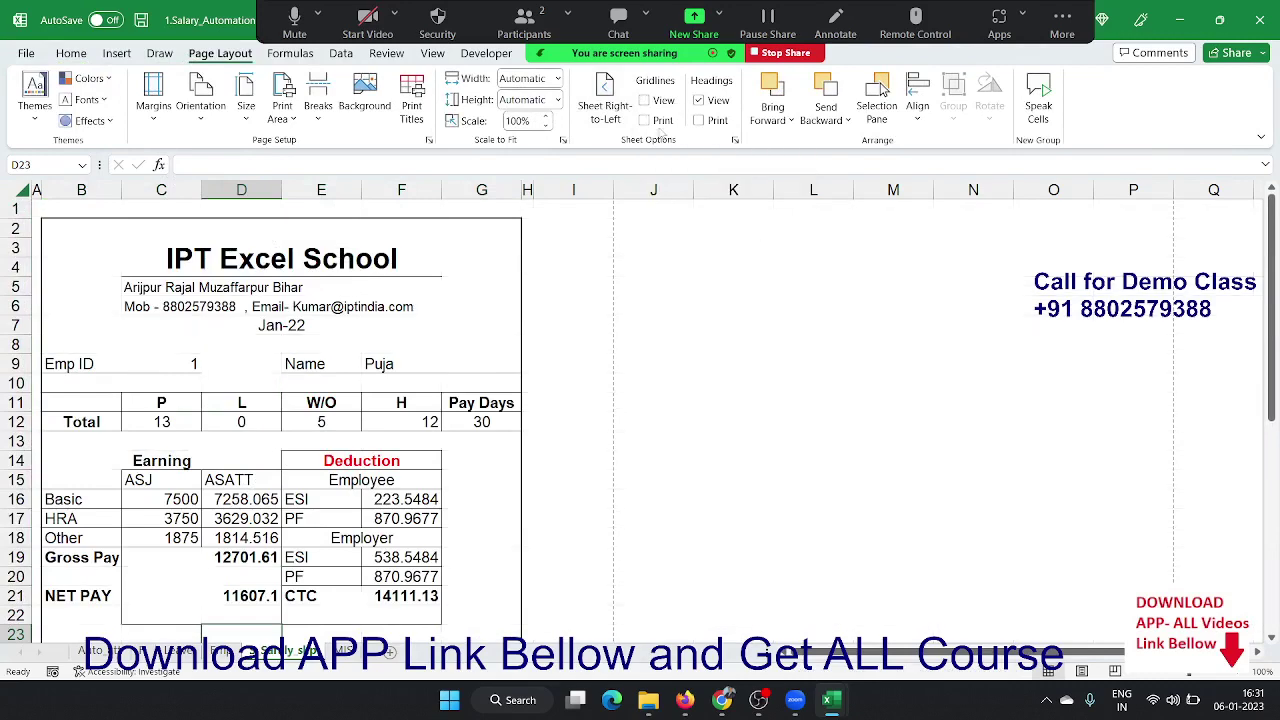
# - Centre the Emp ID value in C9
pyautogui.click(196, 362)
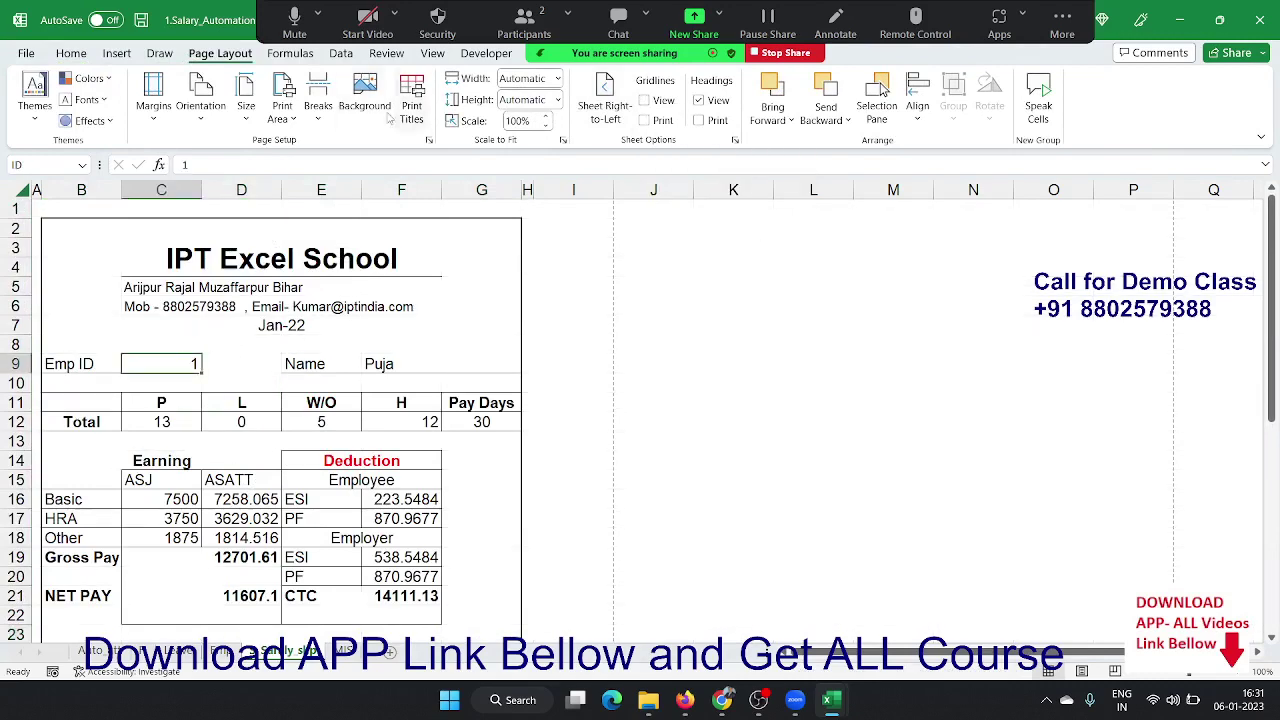
pyautogui.click(72, 56)
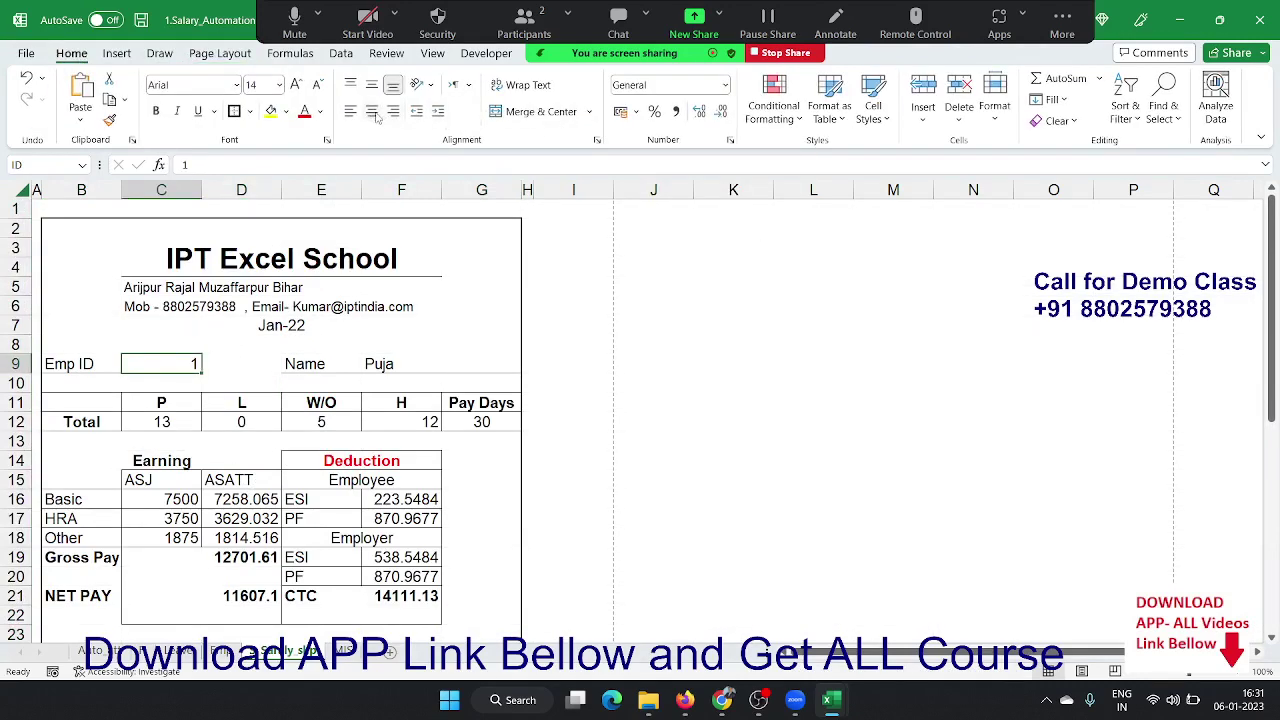
pyautogui.click(373, 113)
# - Centre the ASJ and ASATT headings on the salary slip
pyautogui.scroll(-1, 262, 498)
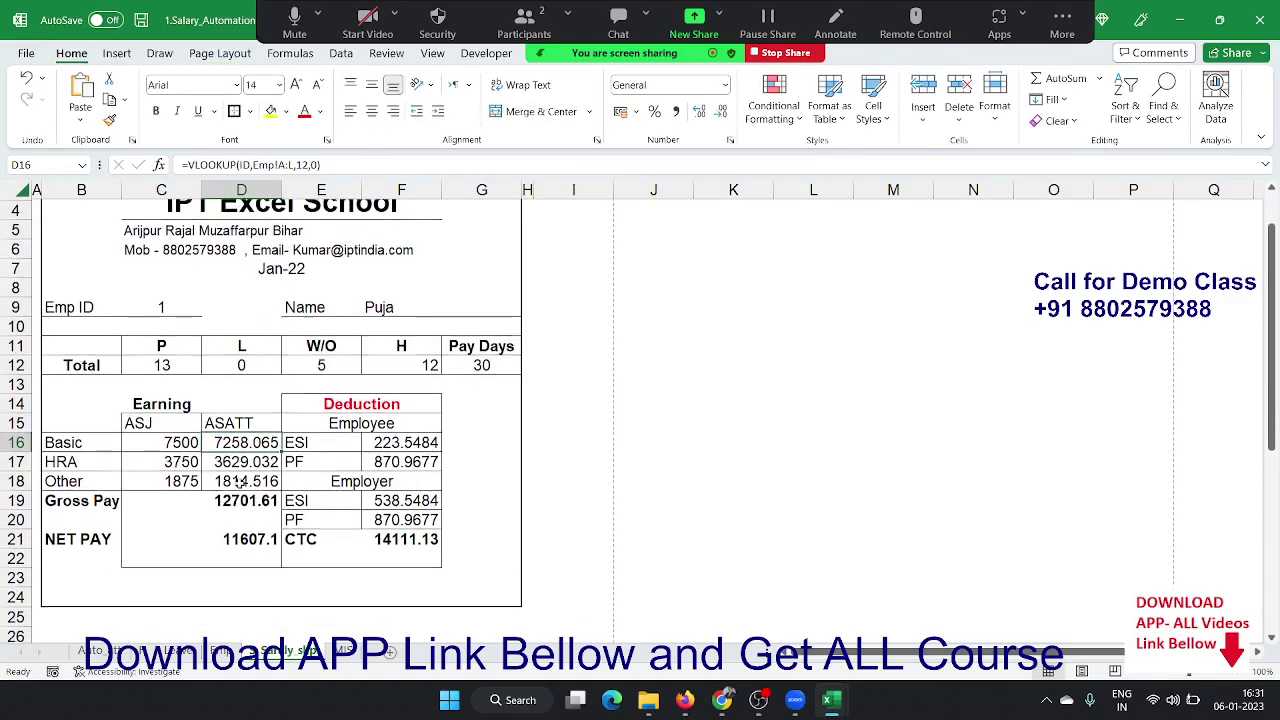
pyautogui.click(140, 418)
pyautogui.moveTo(202, 418); pyautogui.dragTo(212, 418)
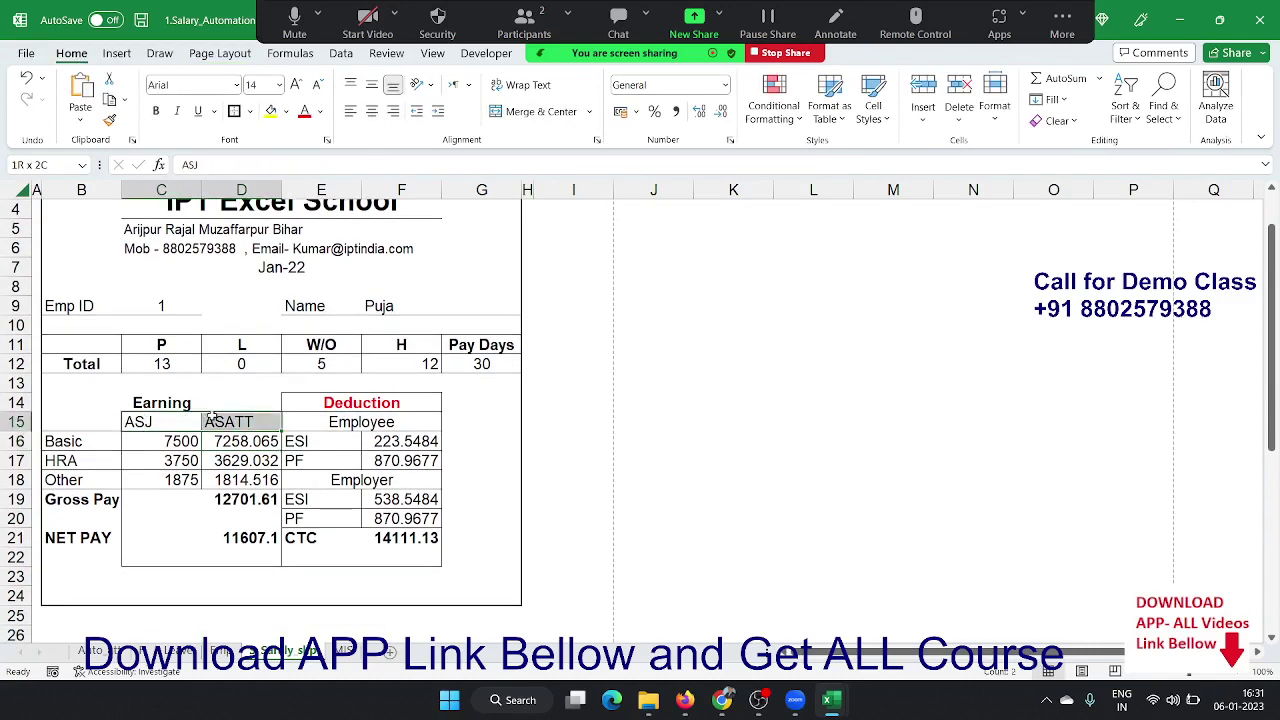
pyautogui.moveTo(87, 307); pyautogui.dragTo(87, 300)
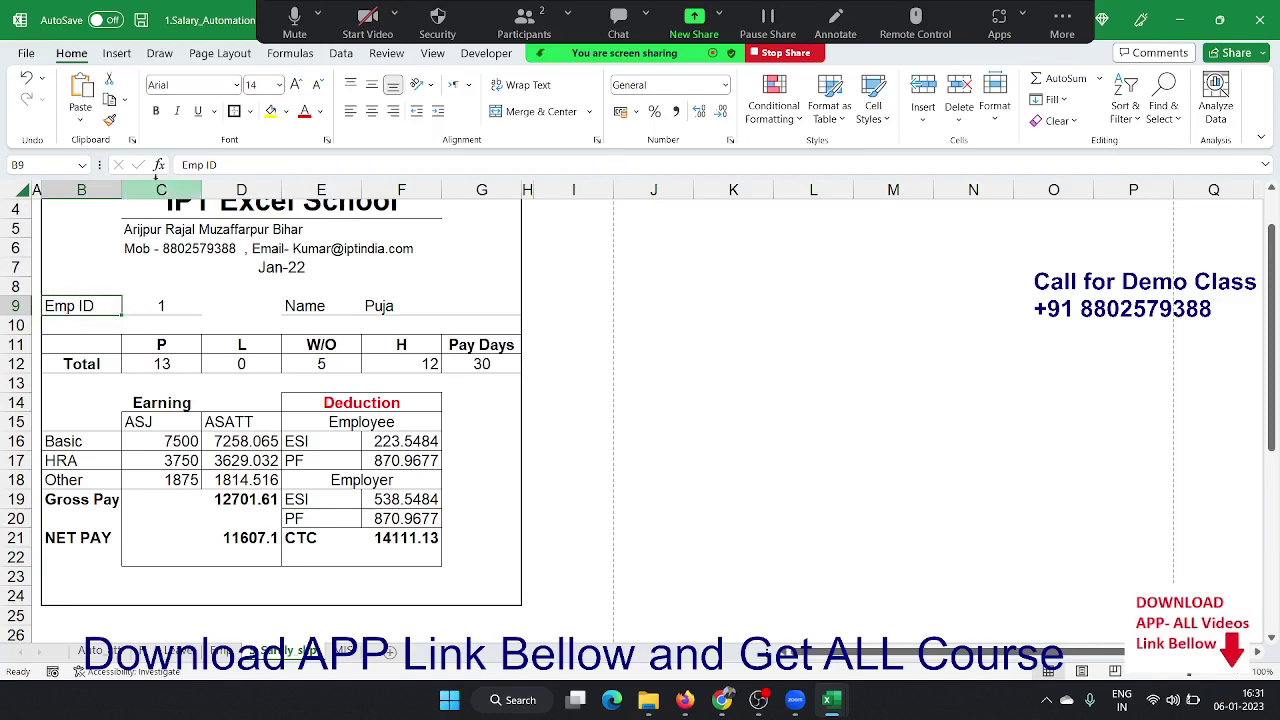
pyautogui.moveTo(180, 421); pyautogui.dragTo(240, 421)
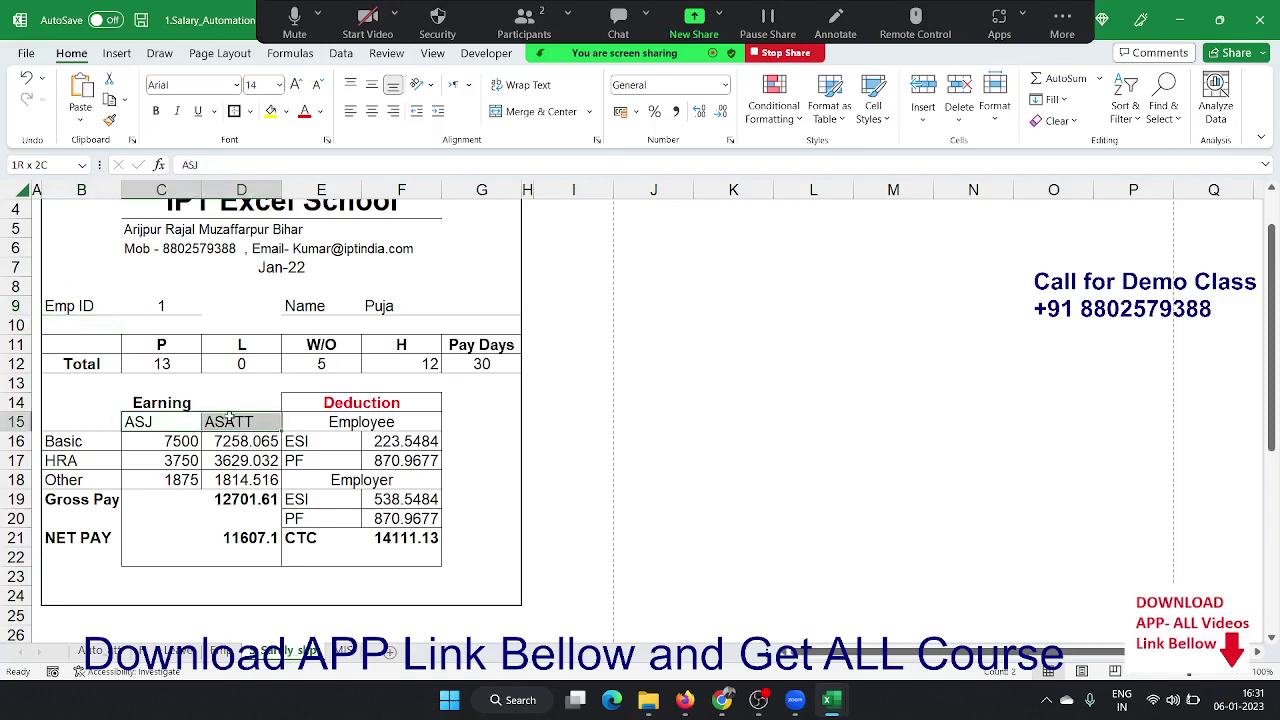
pyautogui.click(376, 113)
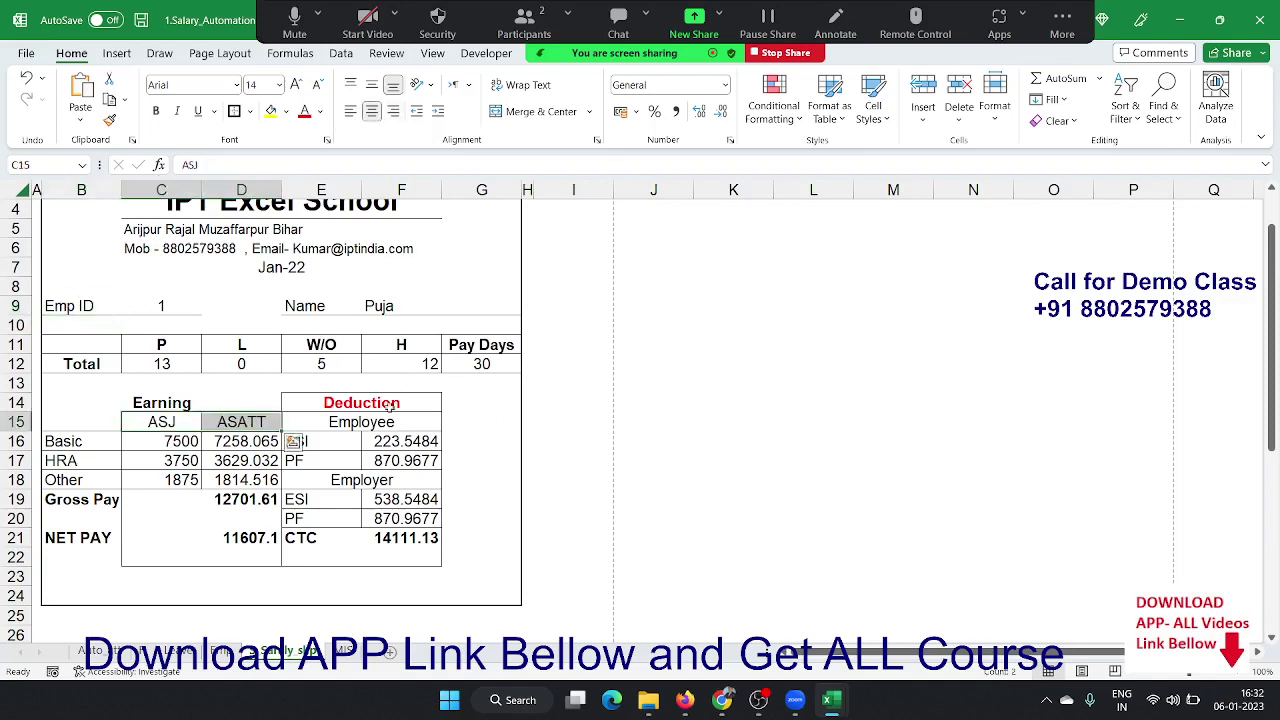
# - Check the earnings lookup formula, then open the slip's print preview with Ctrl+P
pyautogui.click(345, 447)
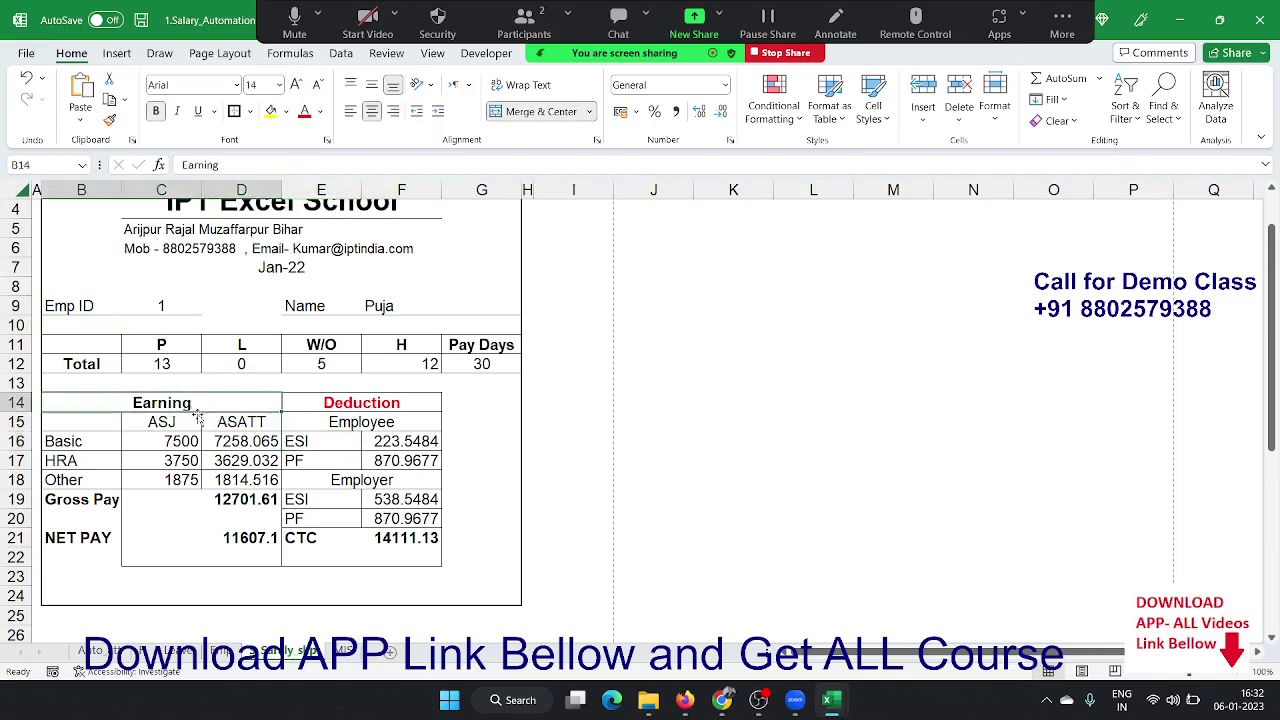
pyautogui.click(206, 480)
pyautogui.scroll(-2, 212, 494)
pyautogui.scroll(3, 213, 498)
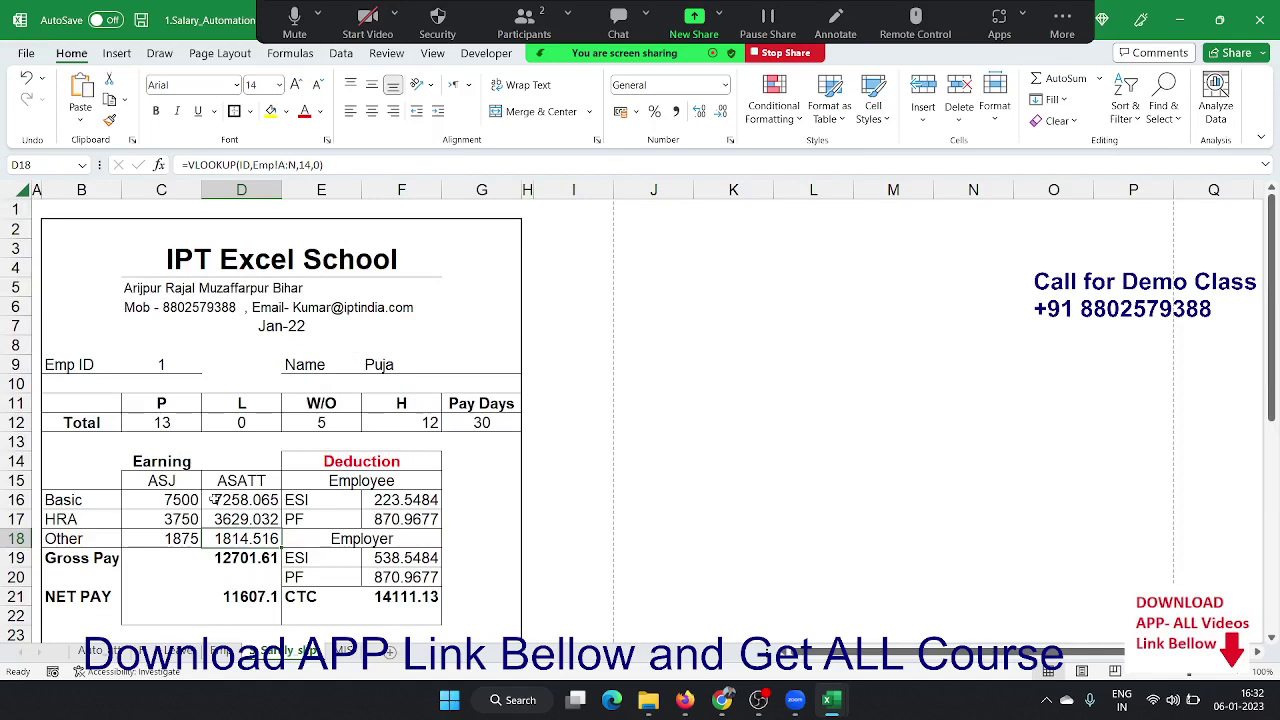
pyautogui.scroll(-3, 238, 488)
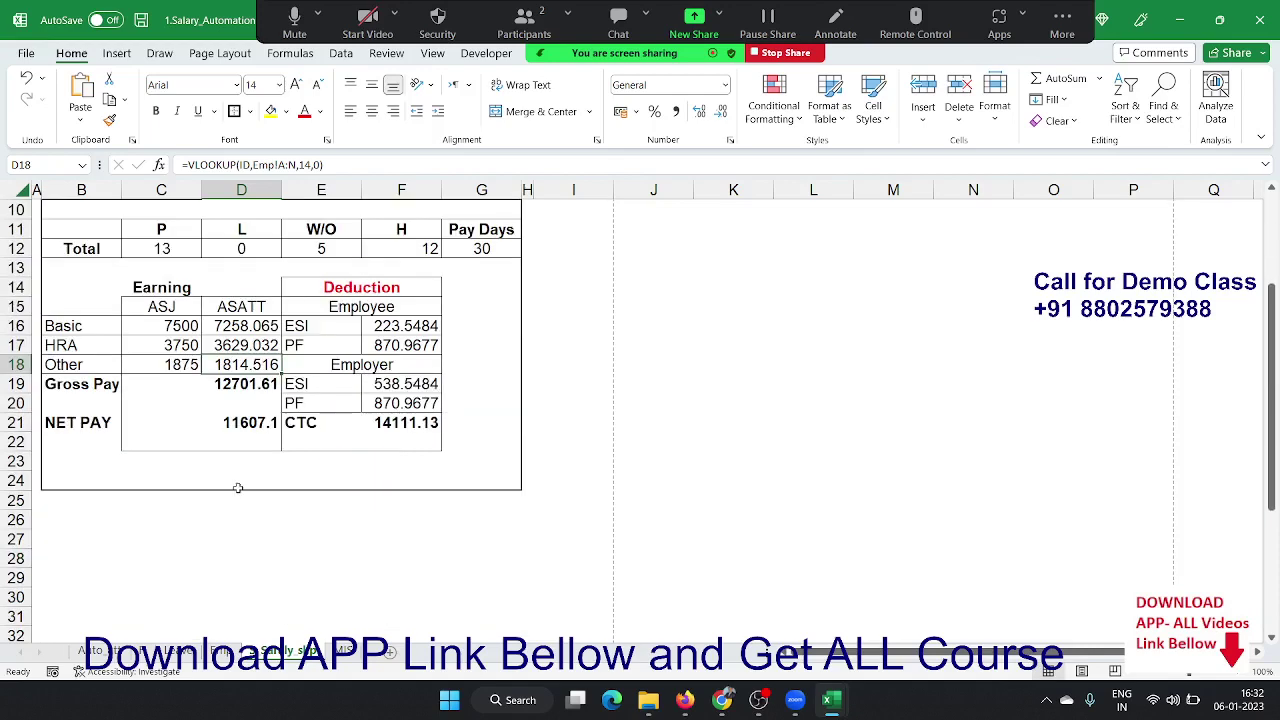
pyautogui.hotkey('ctrl', 'p')
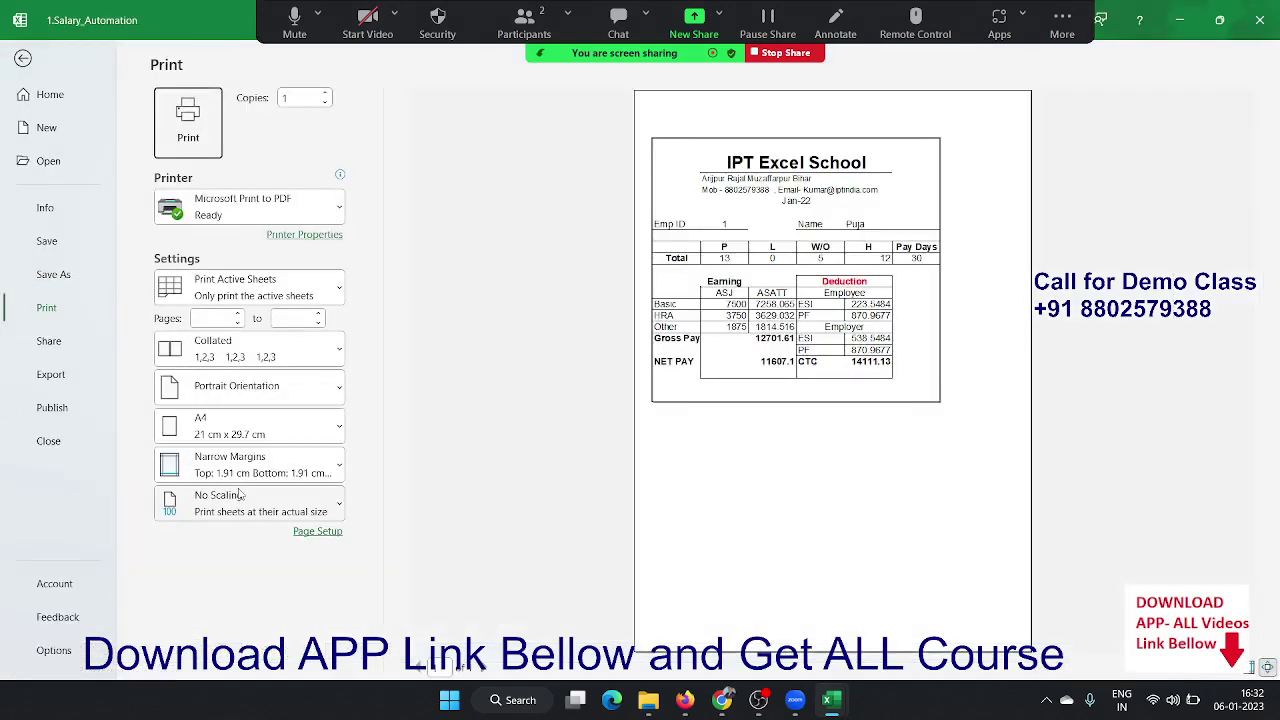
# - Close the print preview and switch to the empty MIS worksheet
pyautogui.press('Escape')
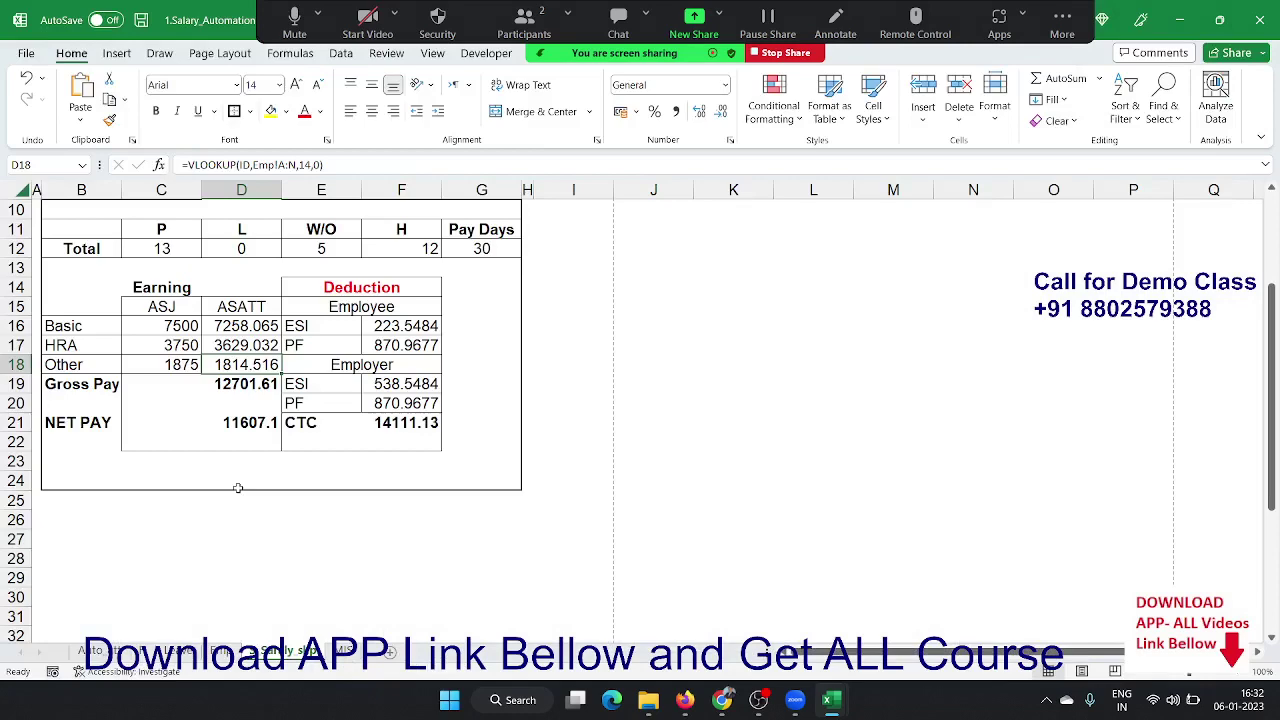
pyautogui.scroll(3, 238, 488)
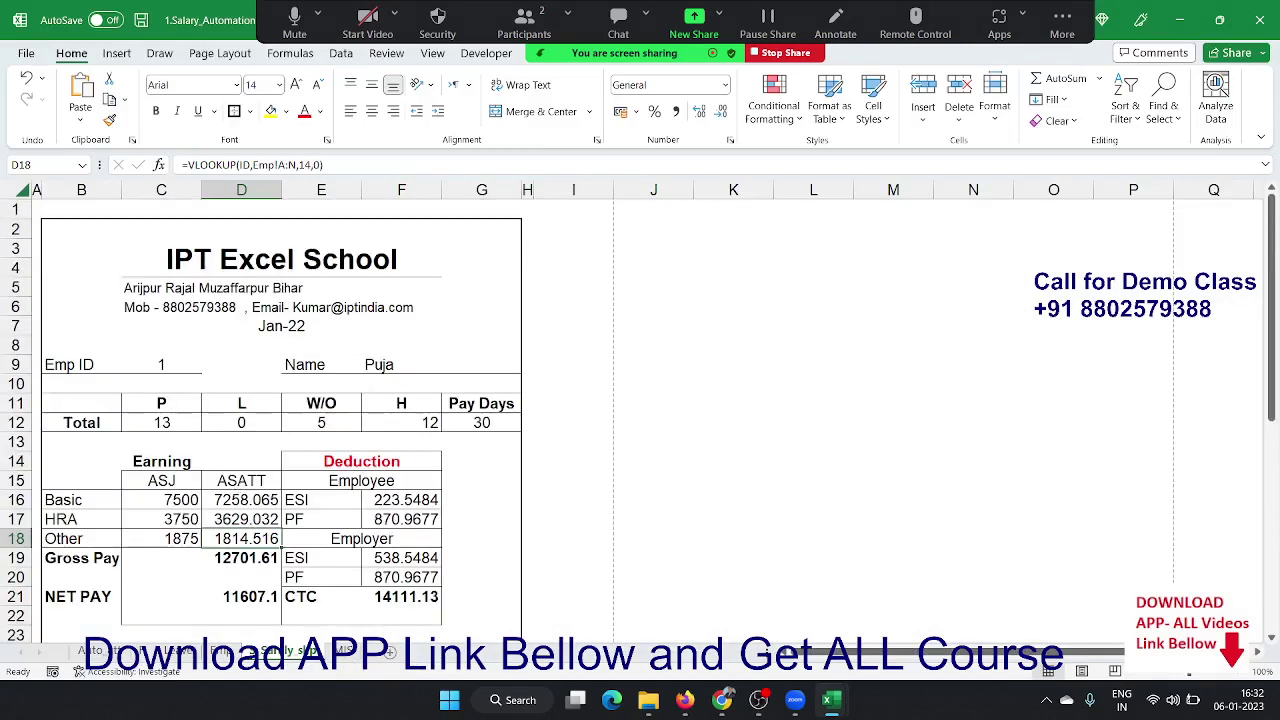
pyautogui.click(346, 651)
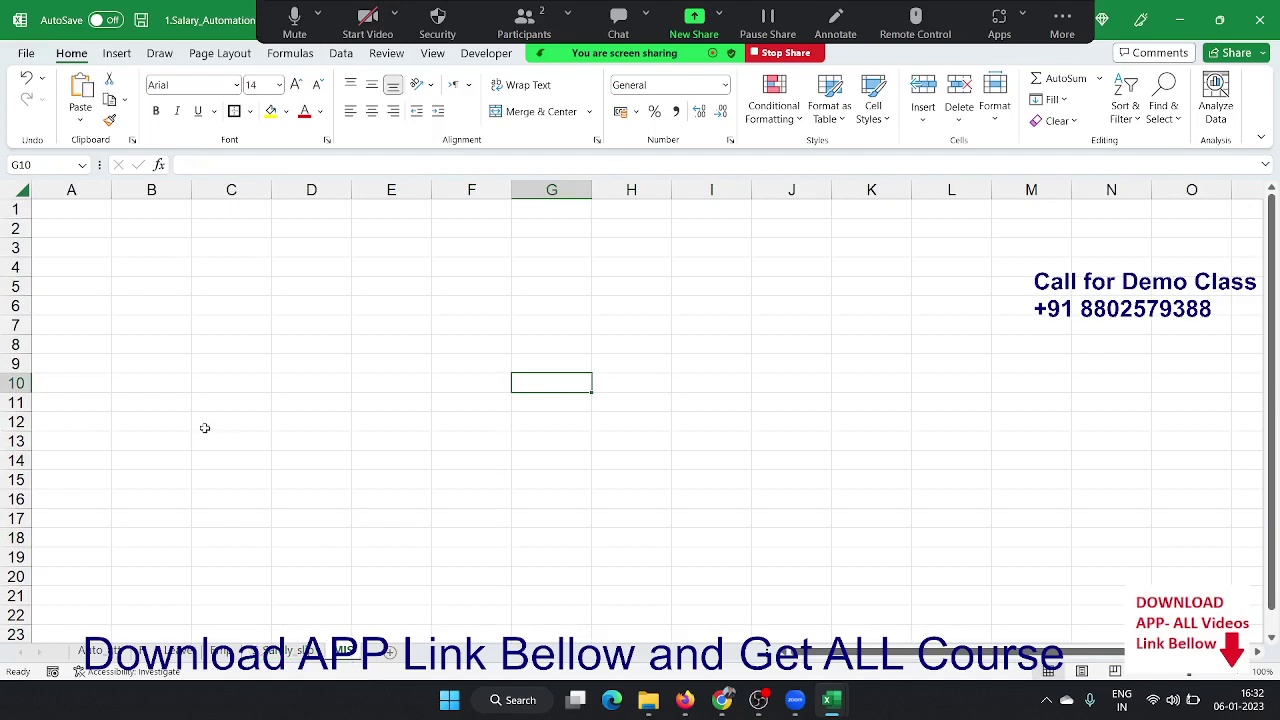
# - Narrow column A and merge and centre B2:I4 into one title cell
pyautogui.moveTo(110, 190); pyautogui.dragTo(58, 190)
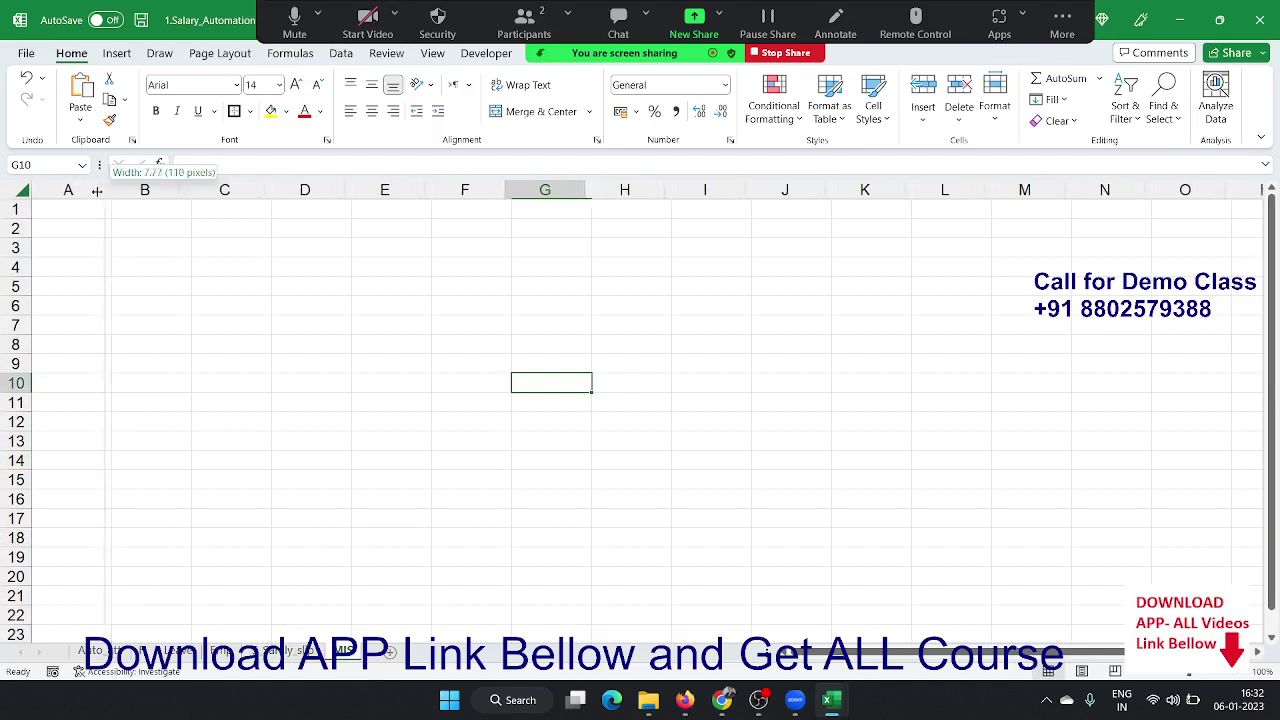
pyautogui.click(73, 228)
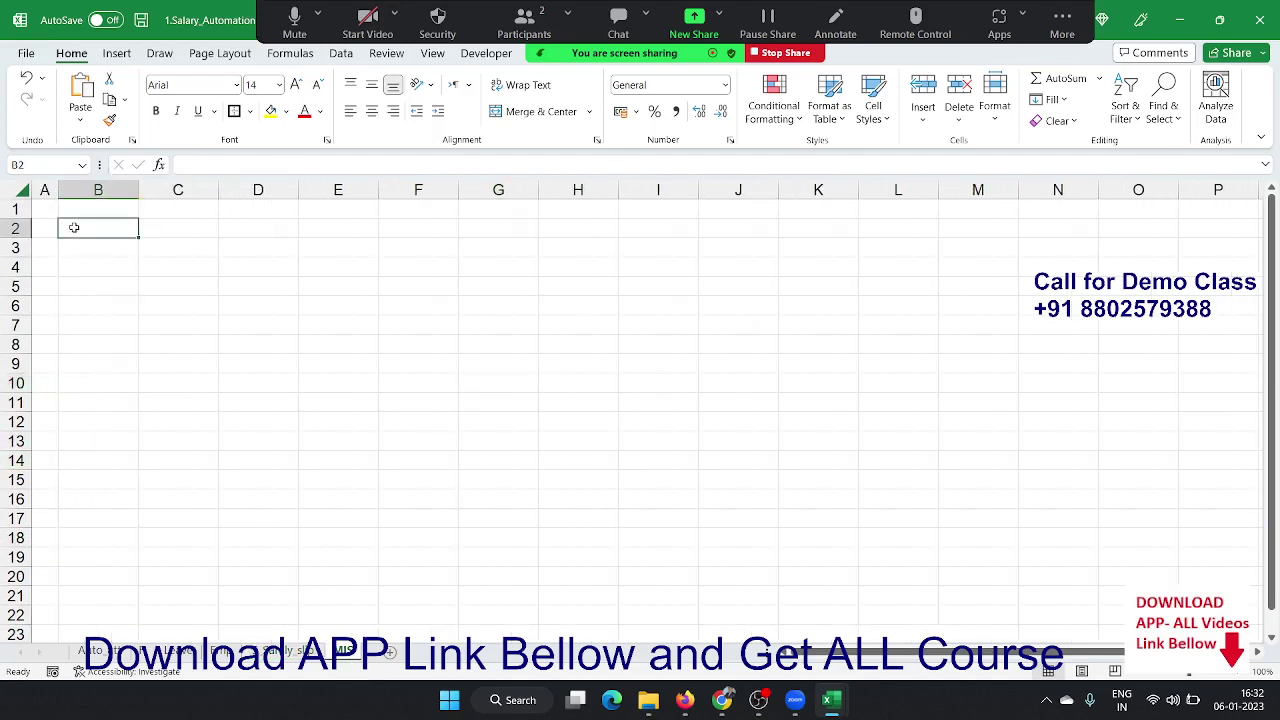
pyautogui.moveTo(74, 228)
pyautogui.mouseDown()
pyautogui.moveTo(810, 260)
pyautogui.moveTo(680, 262)
pyautogui.moveTo(1215, 243)
pyautogui.moveTo(1222, 265)
pyautogui.mouseUp()
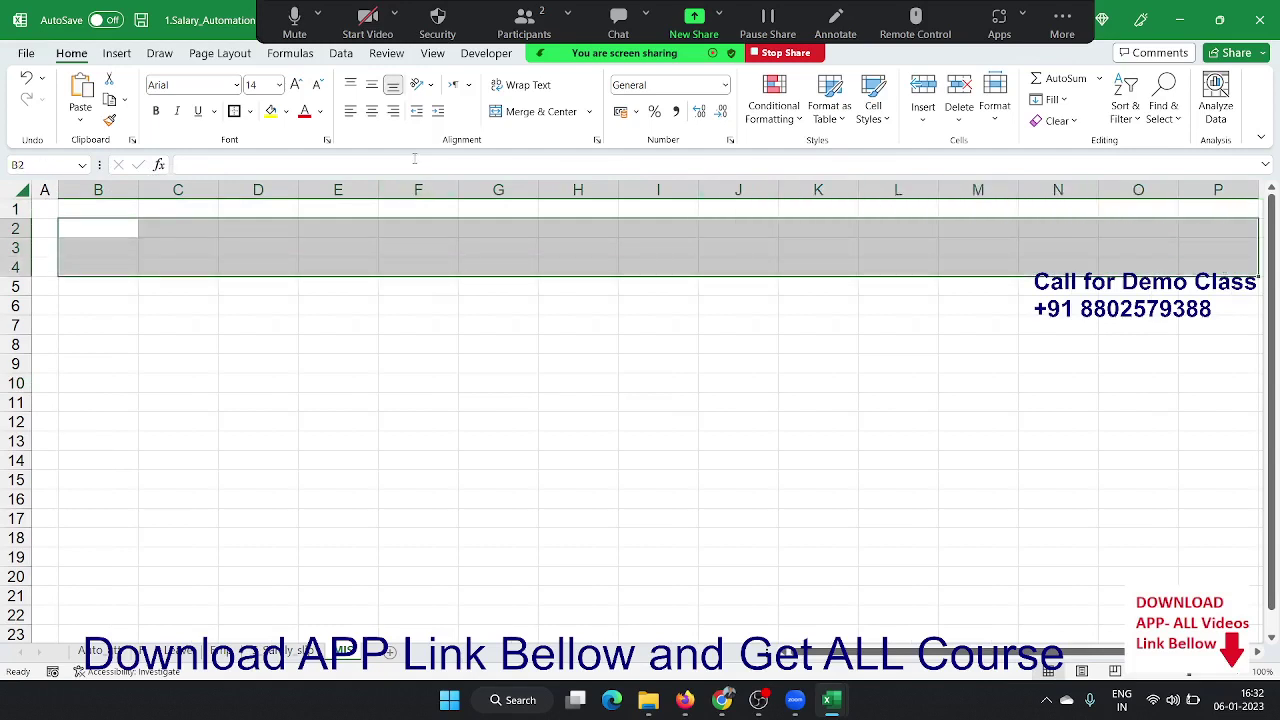
pyautogui.click(545, 112)
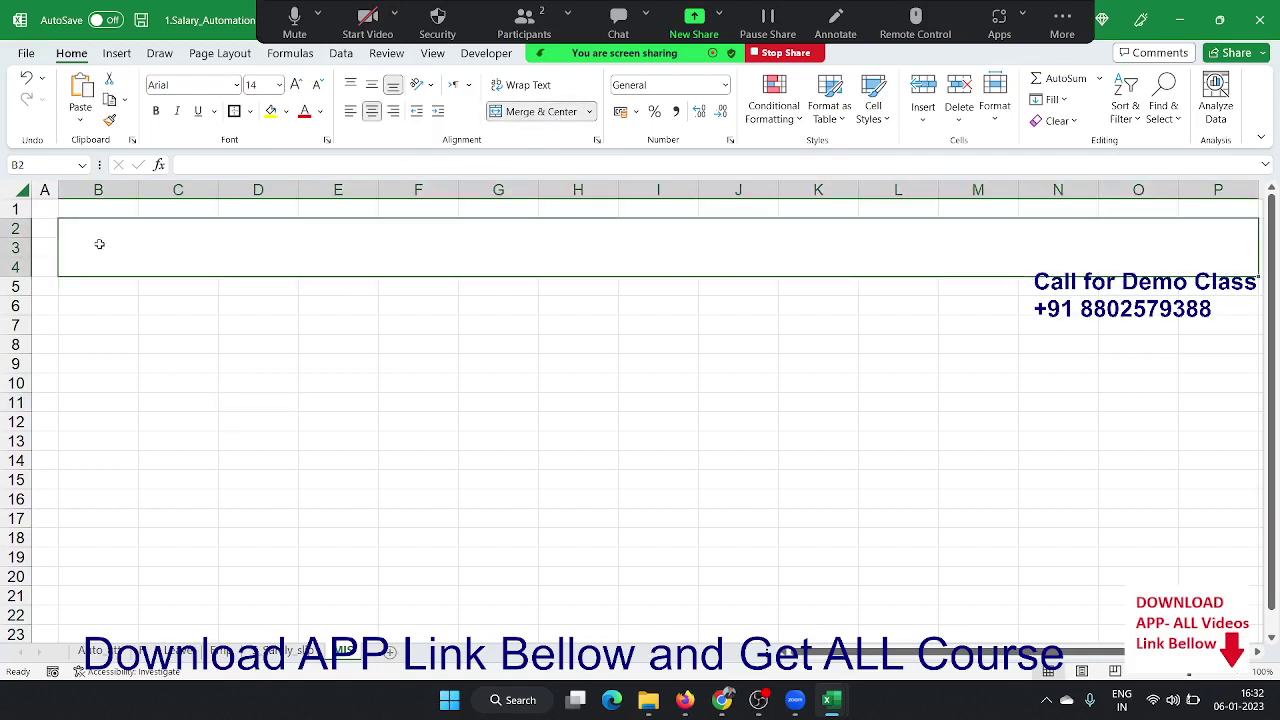
pyautogui.click(530, 112)
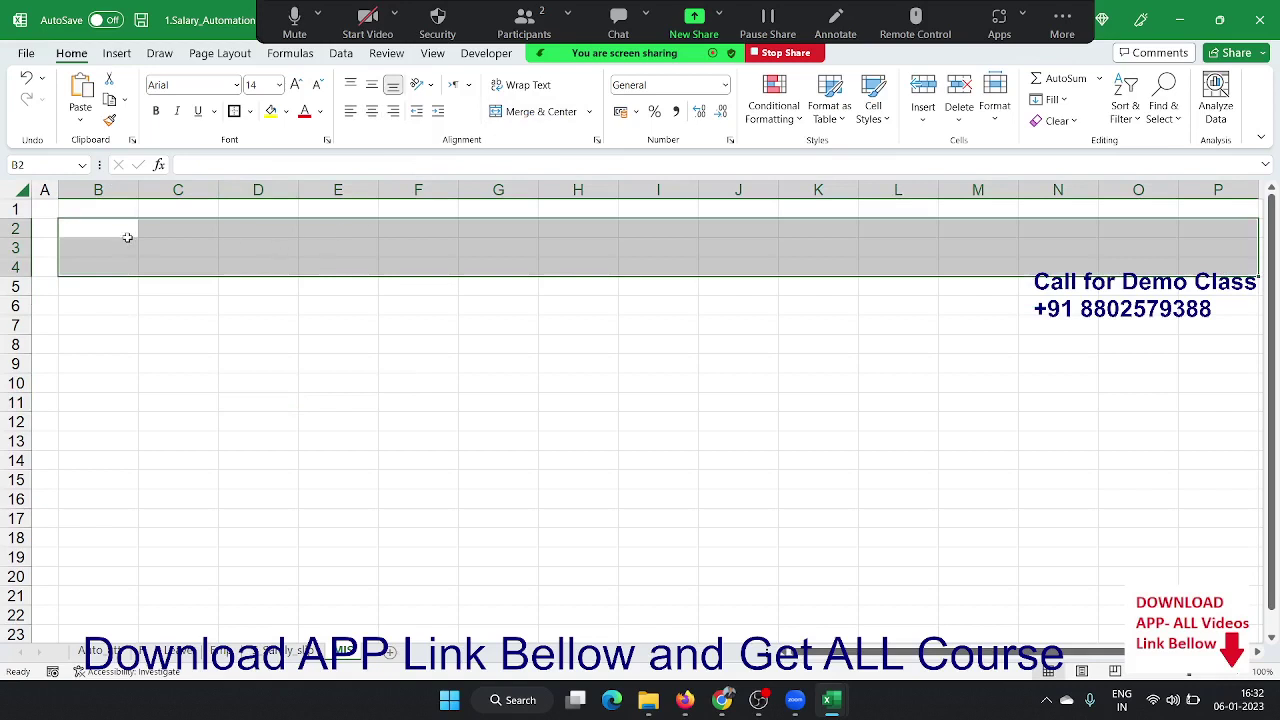
pyautogui.moveTo(127, 237); pyautogui.dragTo(621, 260)
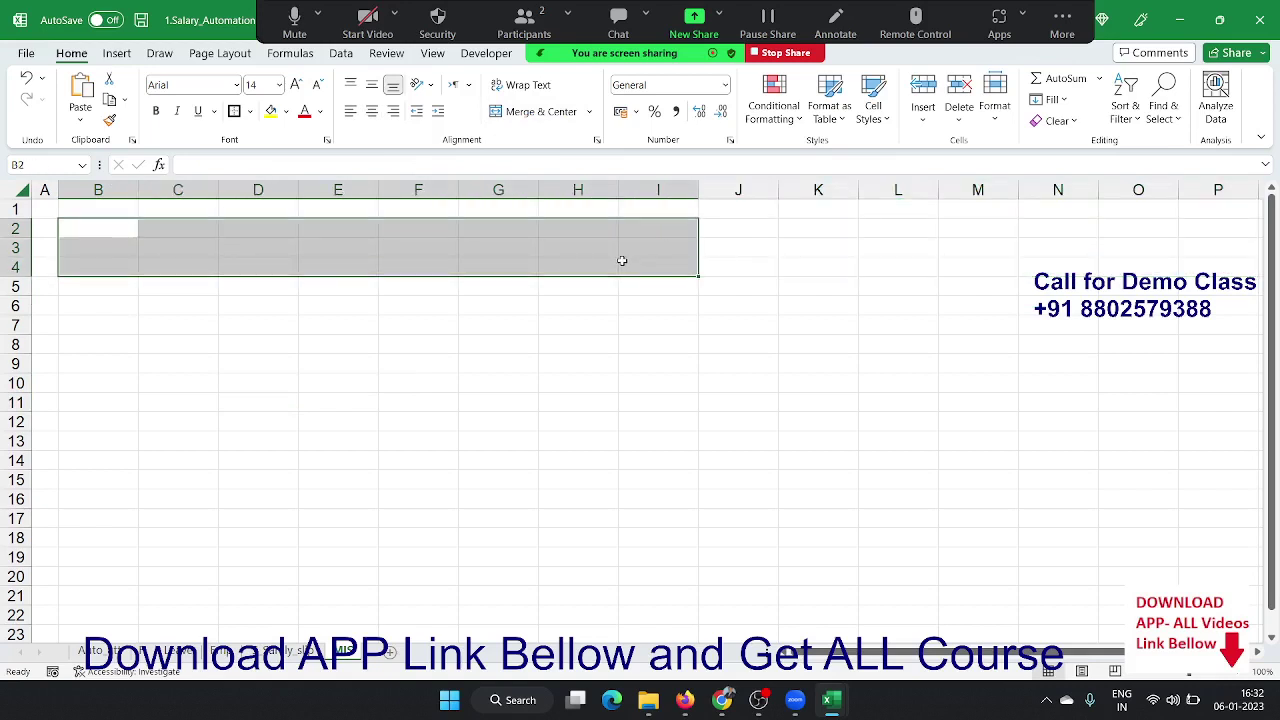
pyautogui.click(540, 111)
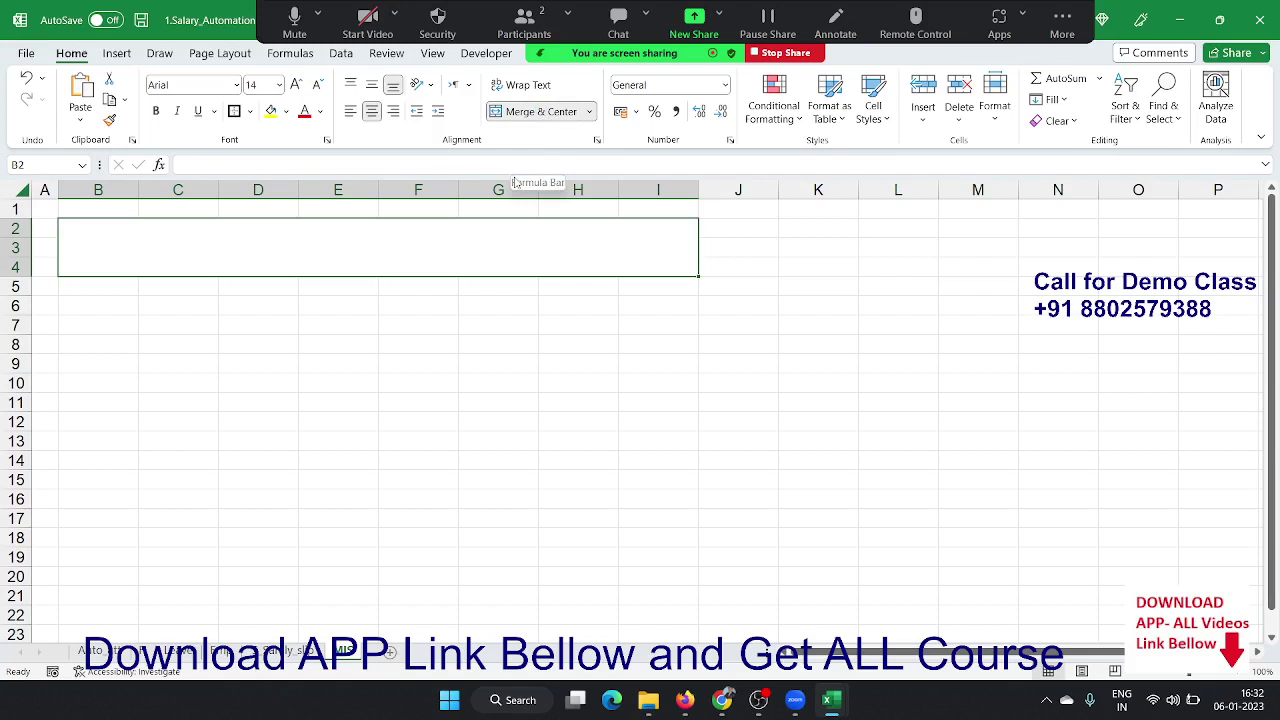
# - Enter the title 'Salary Management Report' in the merged block
pyautogui.write('Sa')
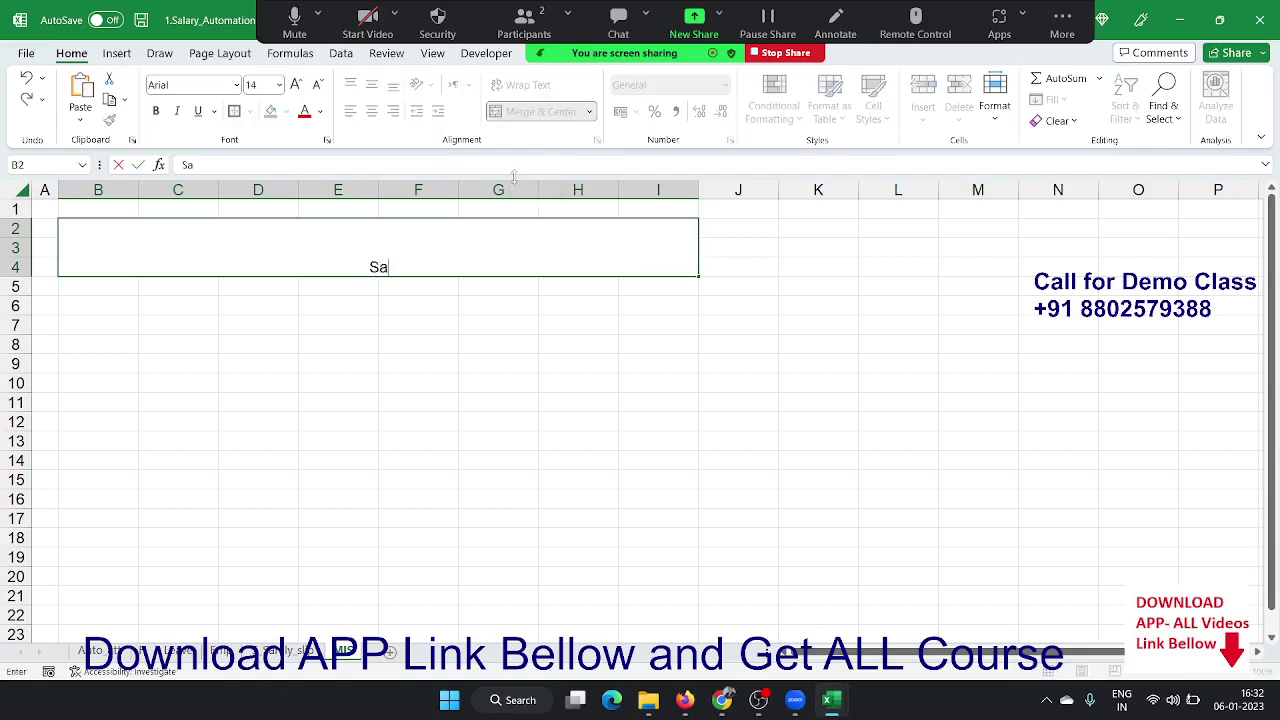
pyautogui.write('la')
pyautogui.write('ry')
pyautogui.write(' M')
pyautogui.write('anag')
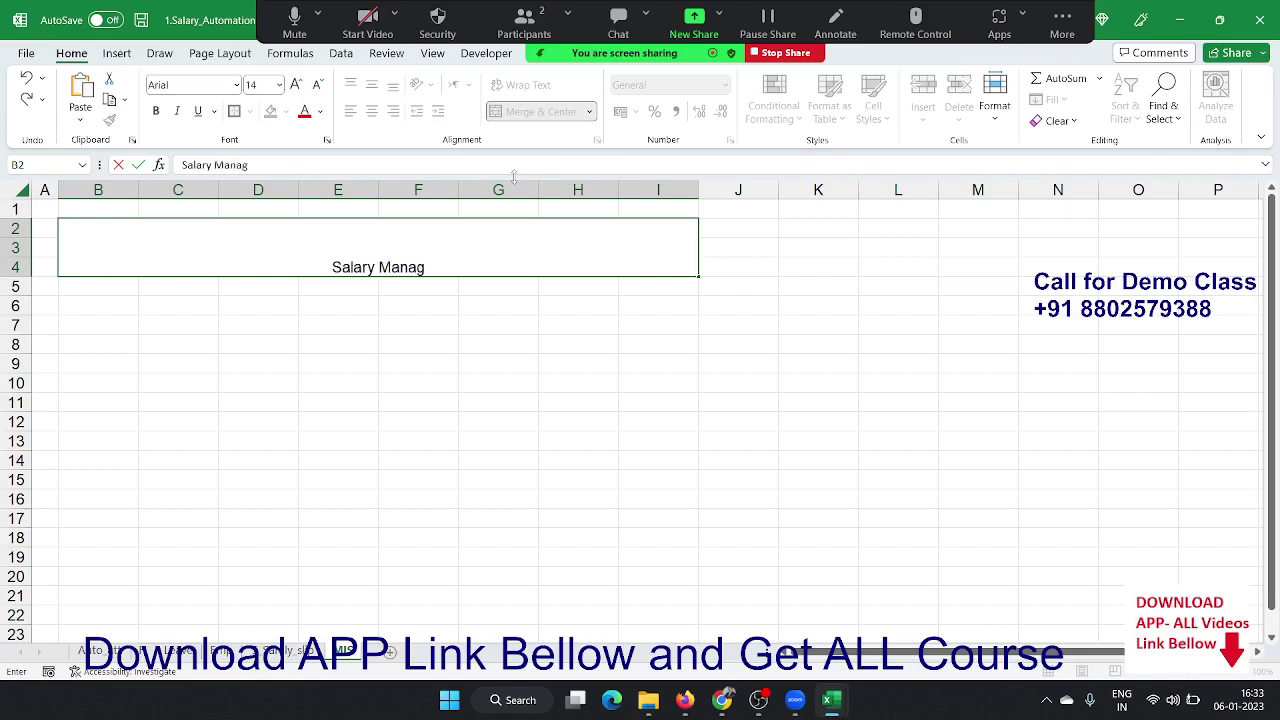
pyautogui.write('ement')
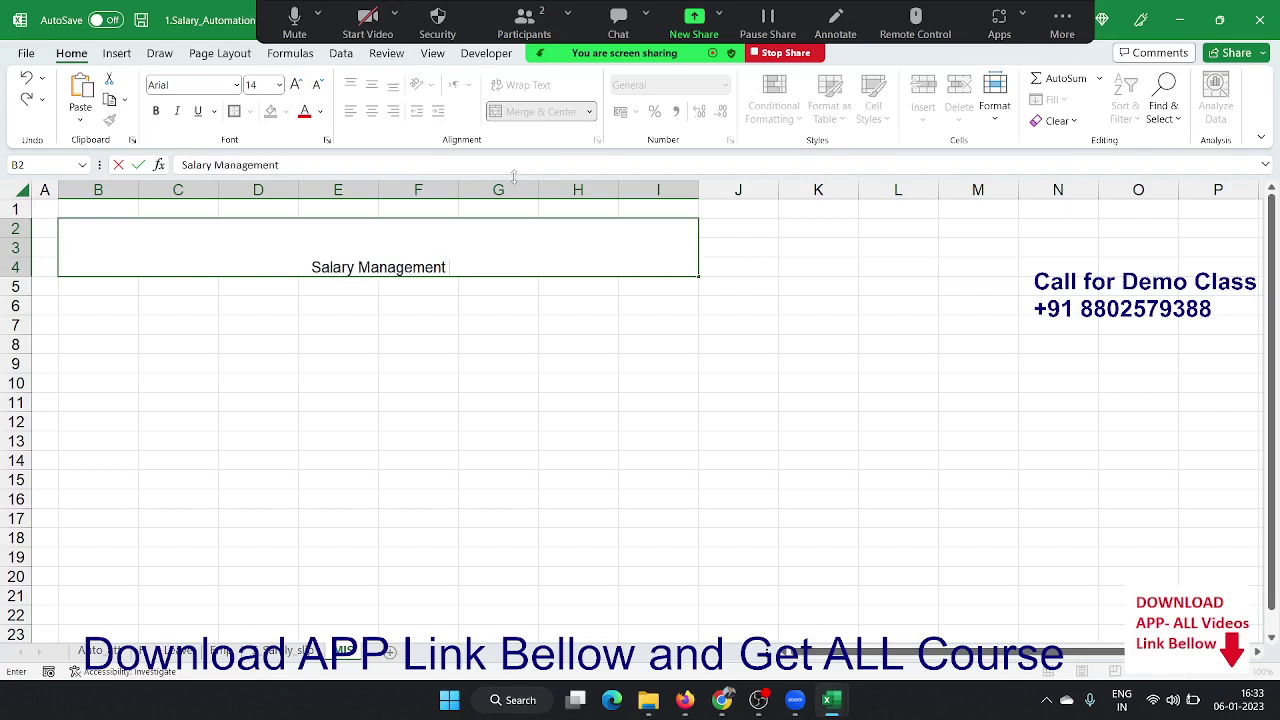
pyautogui.write('Rpo')
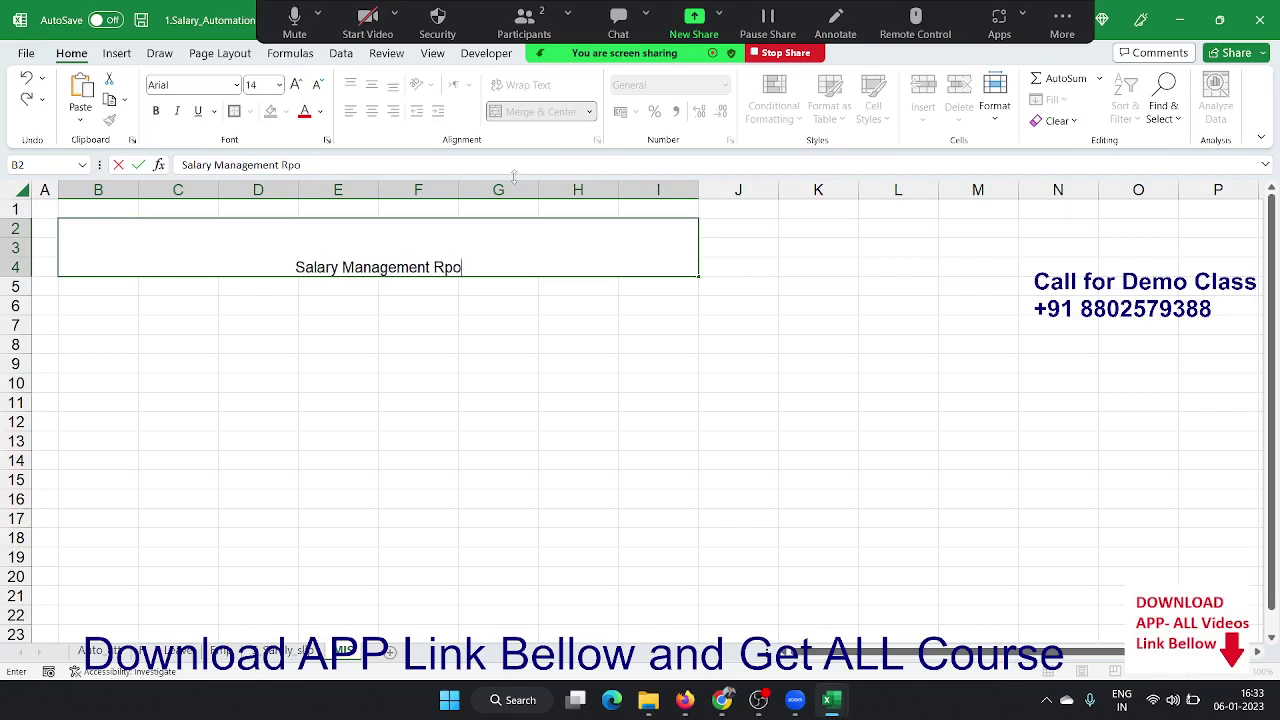
pyautogui.write('e')
pyautogui.press('BackSpace')
pyautogui.press('BackSpace')
pyautogui.press('BackSpace')
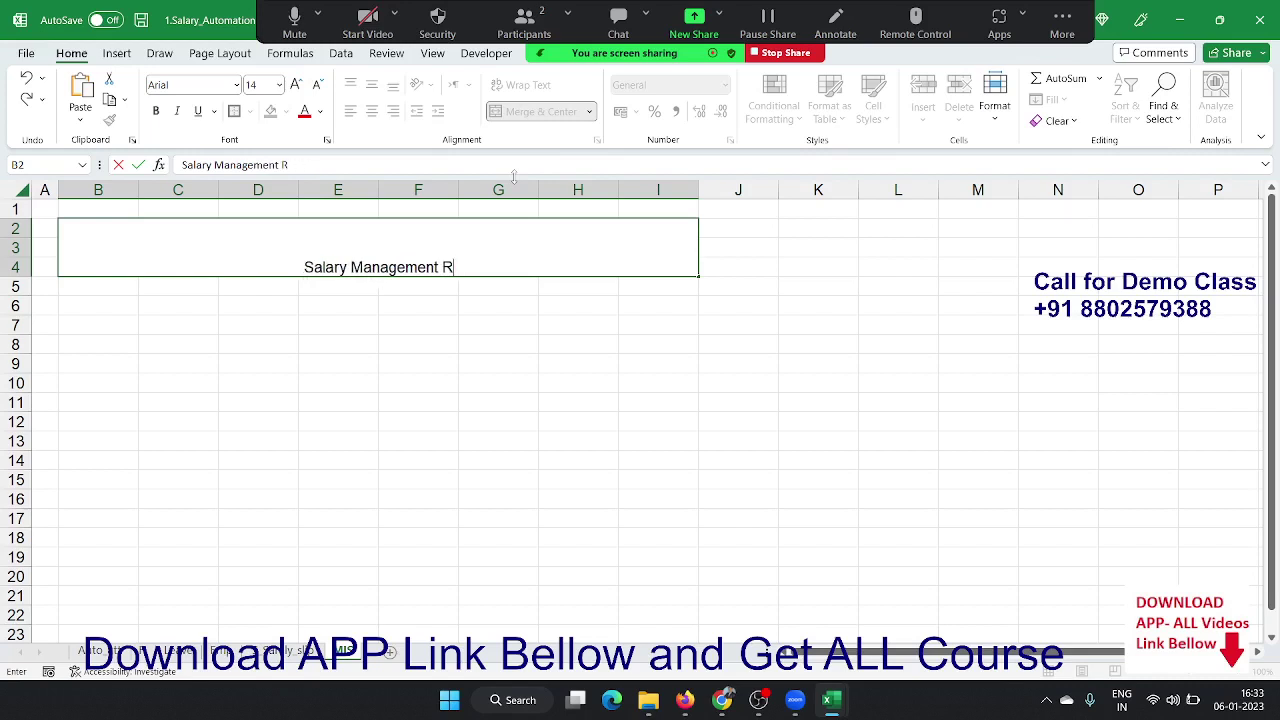
pyautogui.write('eport')
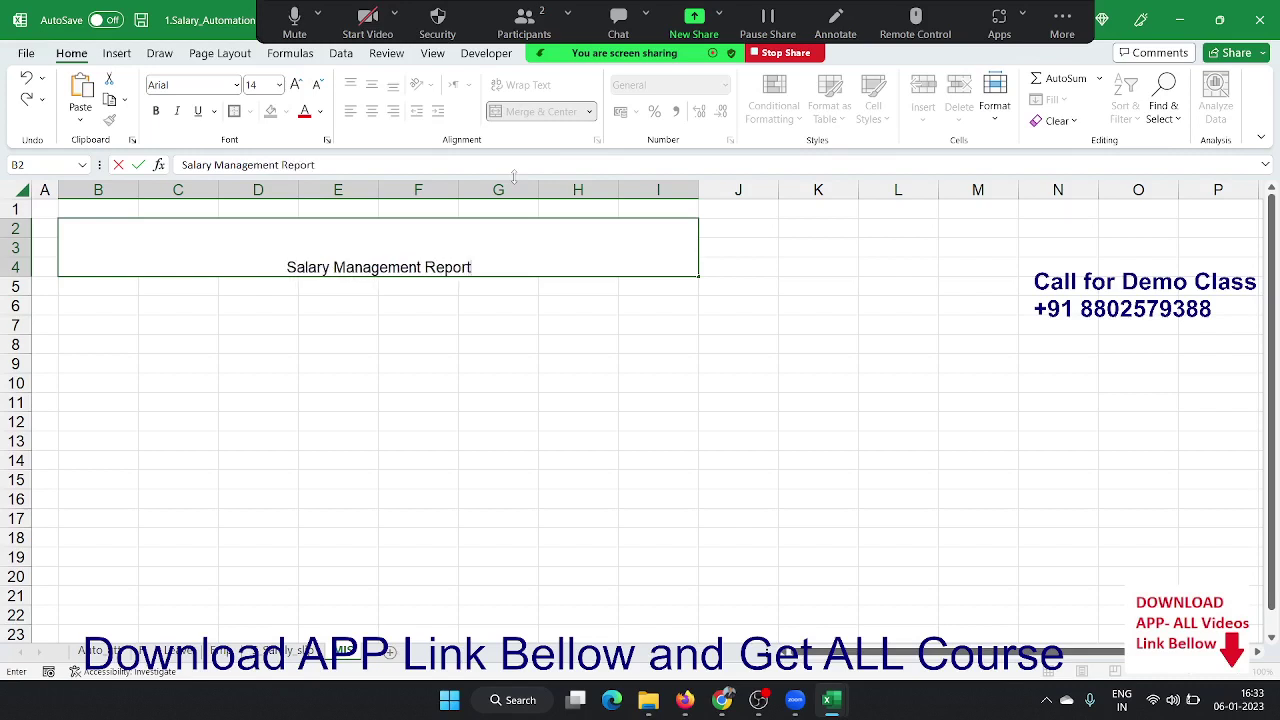
pyautogui.press('Return')
pyautogui.press('Up')
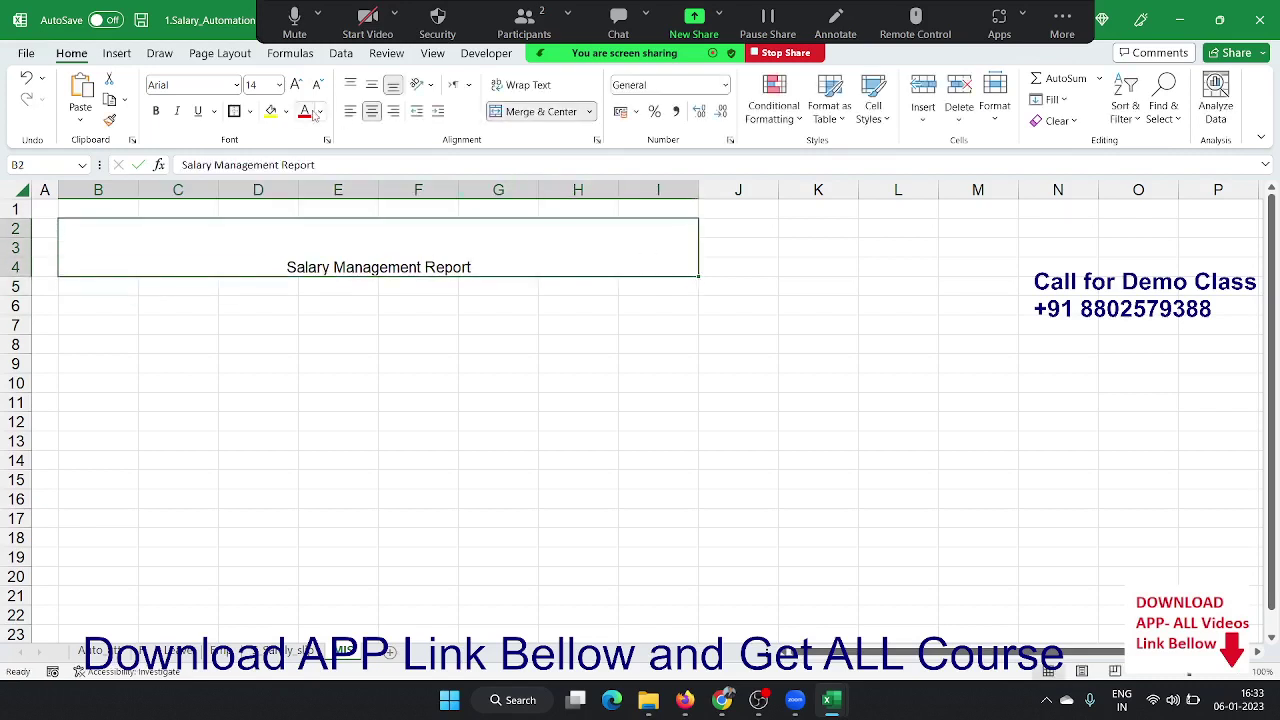
# - Give the title block a dark blue fill with white text
pyautogui.click(286, 111)
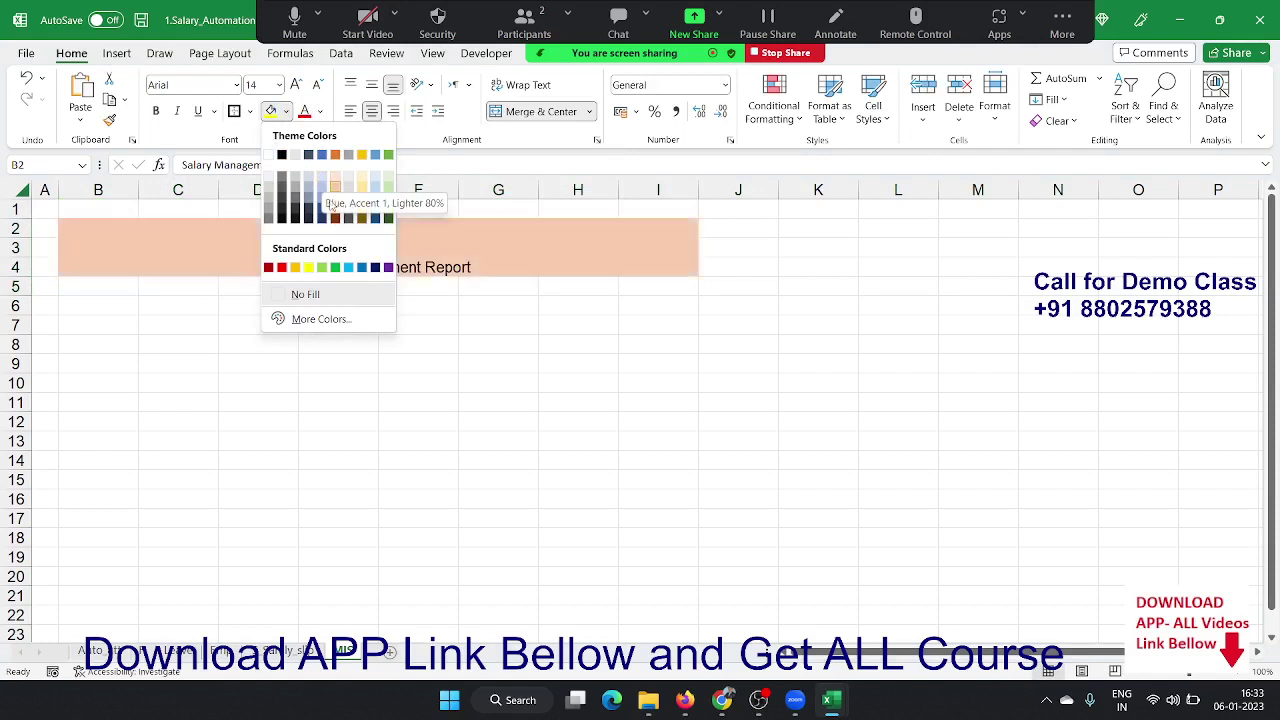
pyautogui.click(375, 267)
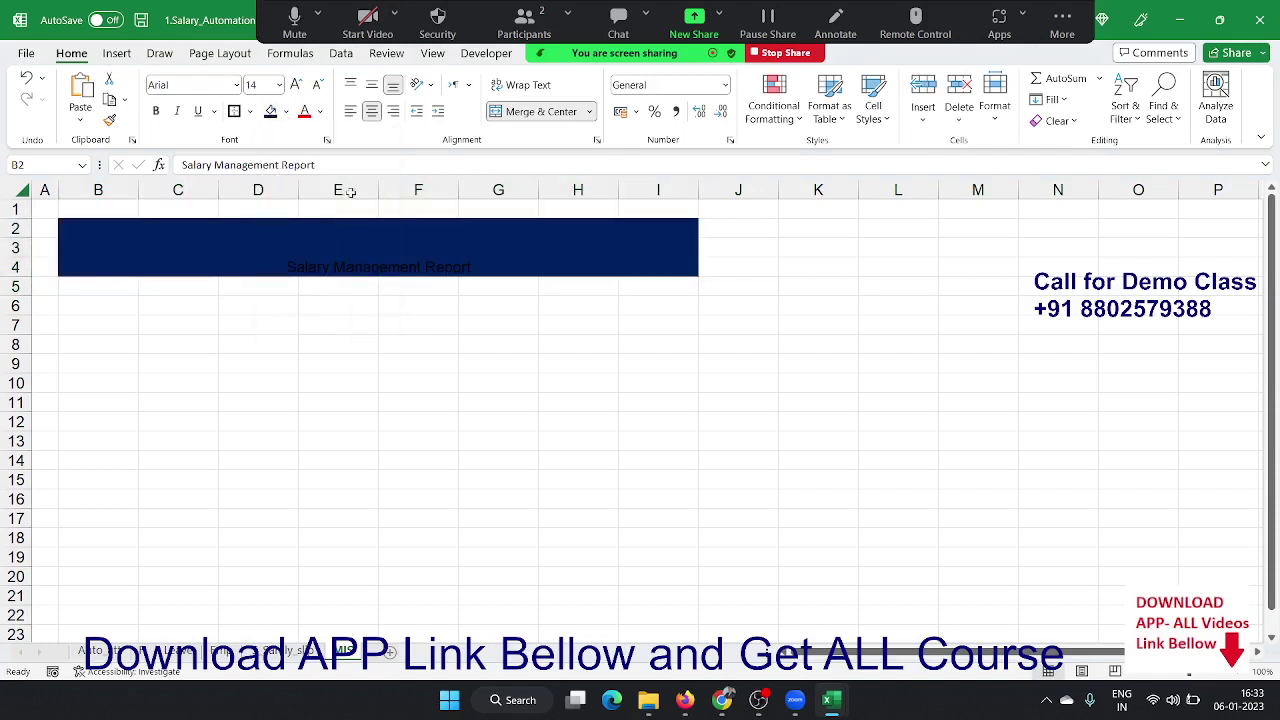
pyautogui.click(320, 111)
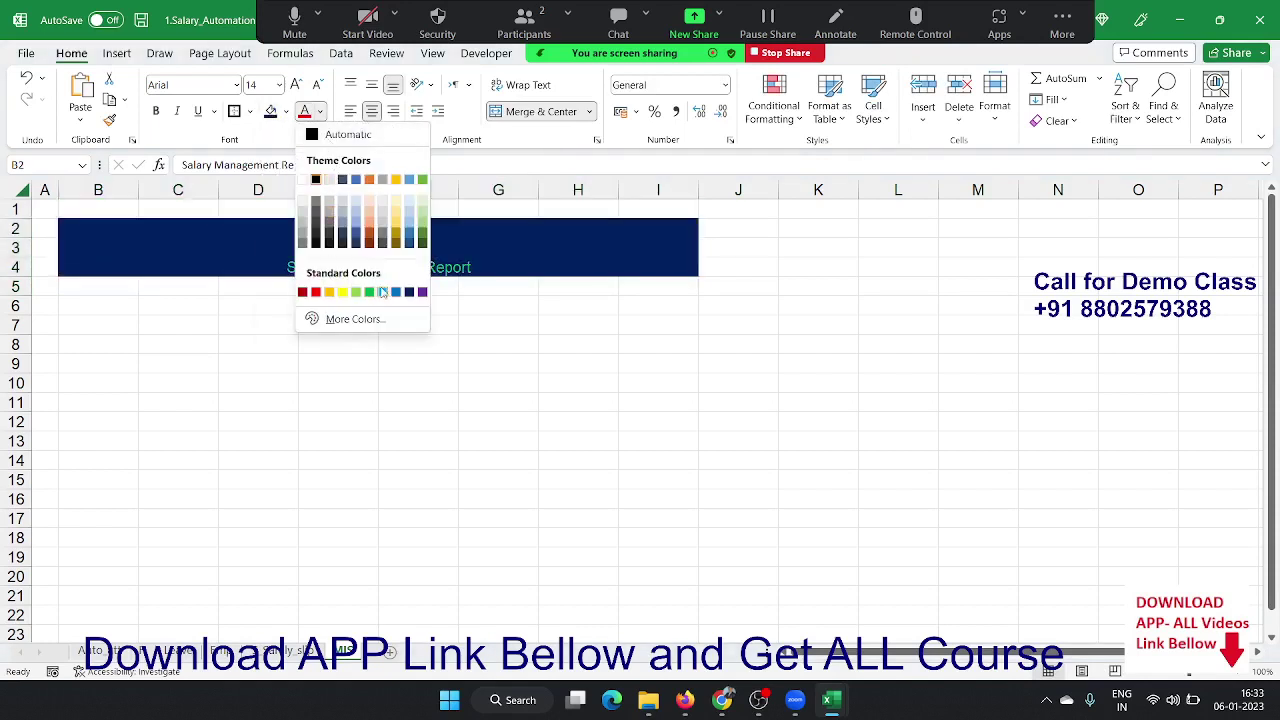
pyautogui.click(303, 180)
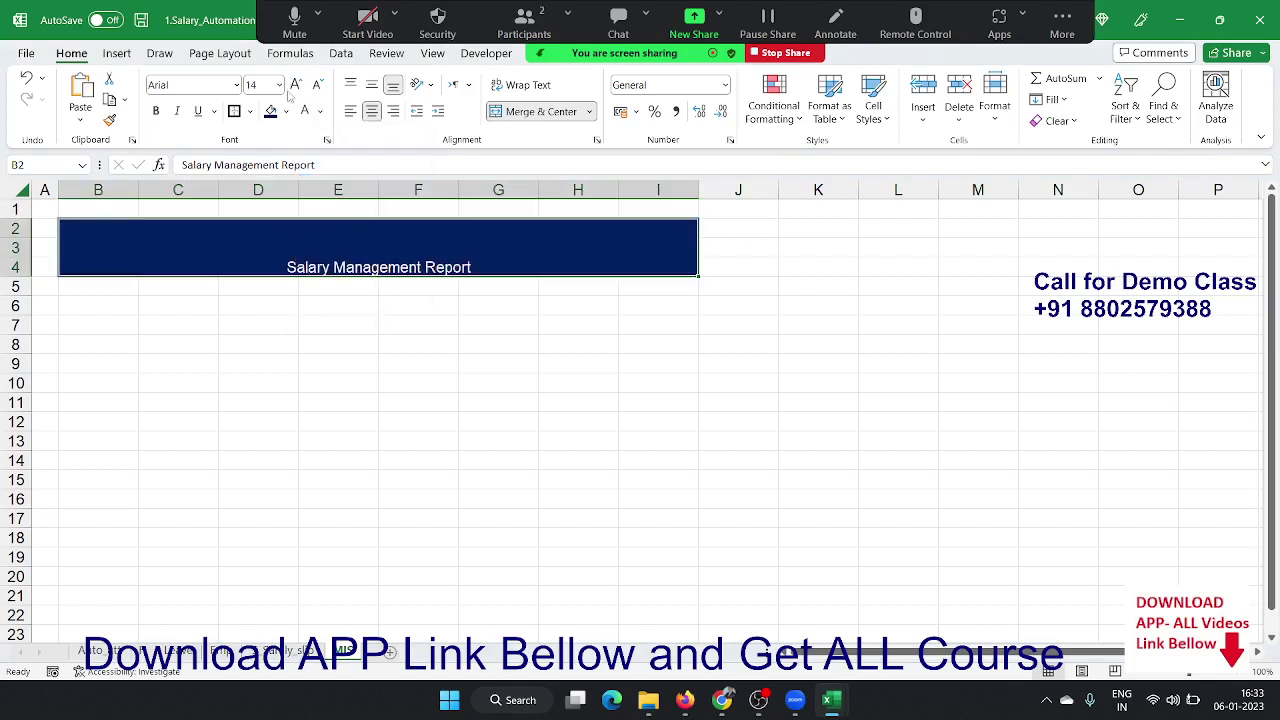
# - Enlarge the title to 36 pt, underline it, and select J2:P4 beside it
pyautogui.click(297, 84)
pyautogui.click(297, 84)
pyautogui.click(297, 84)
pyautogui.click(297, 84)
pyautogui.click(297, 84)
pyautogui.click(297, 84)
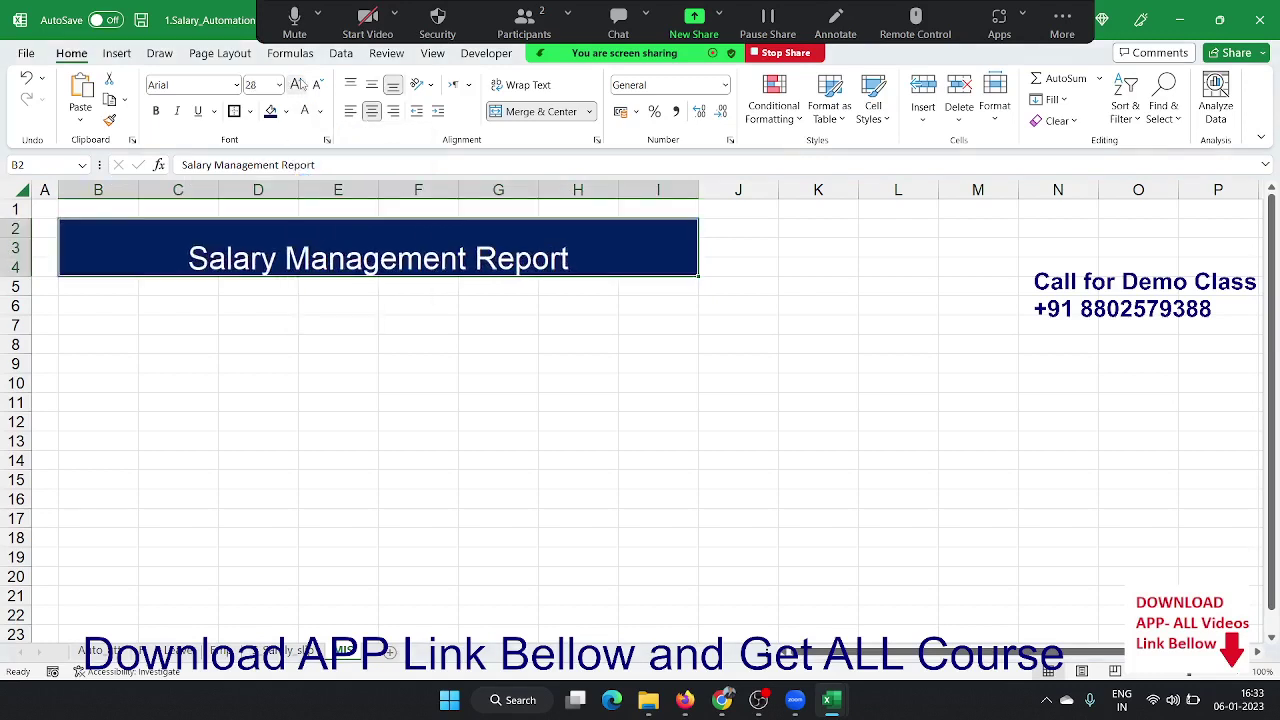
pyautogui.click(297, 84)
pyautogui.click(297, 84)
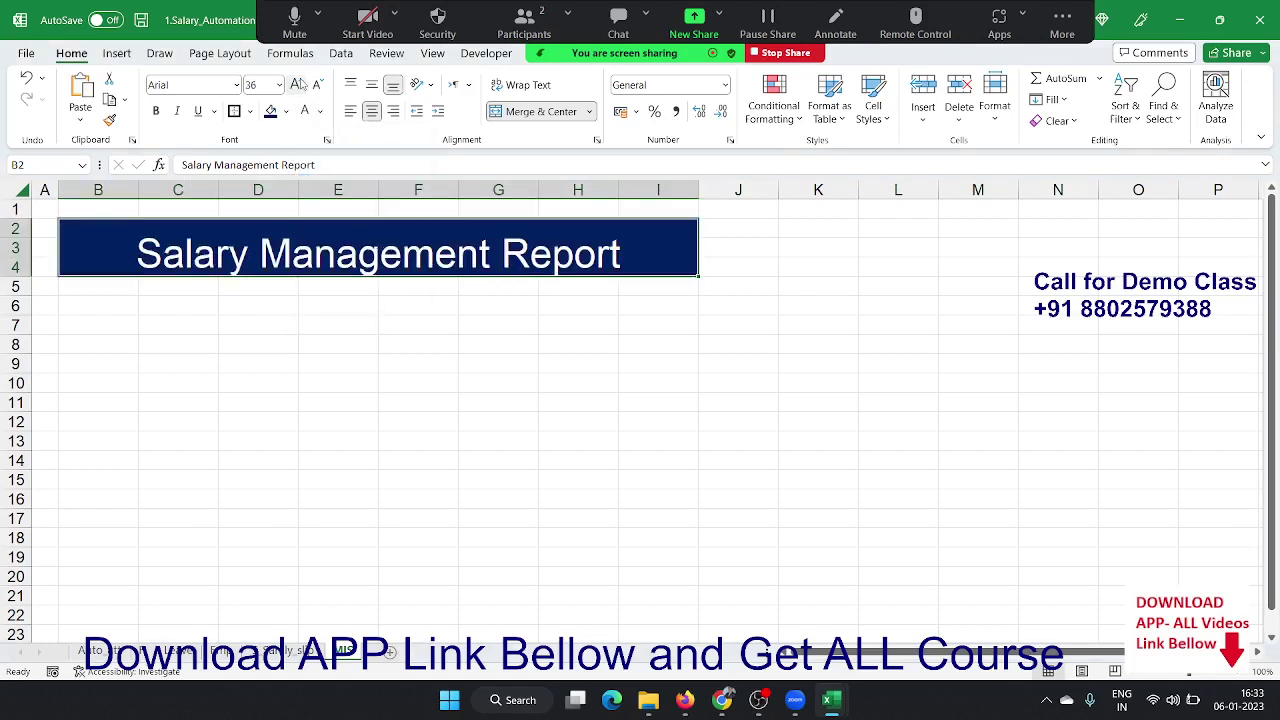
pyautogui.click(197, 111)
pyautogui.click(366, 362)
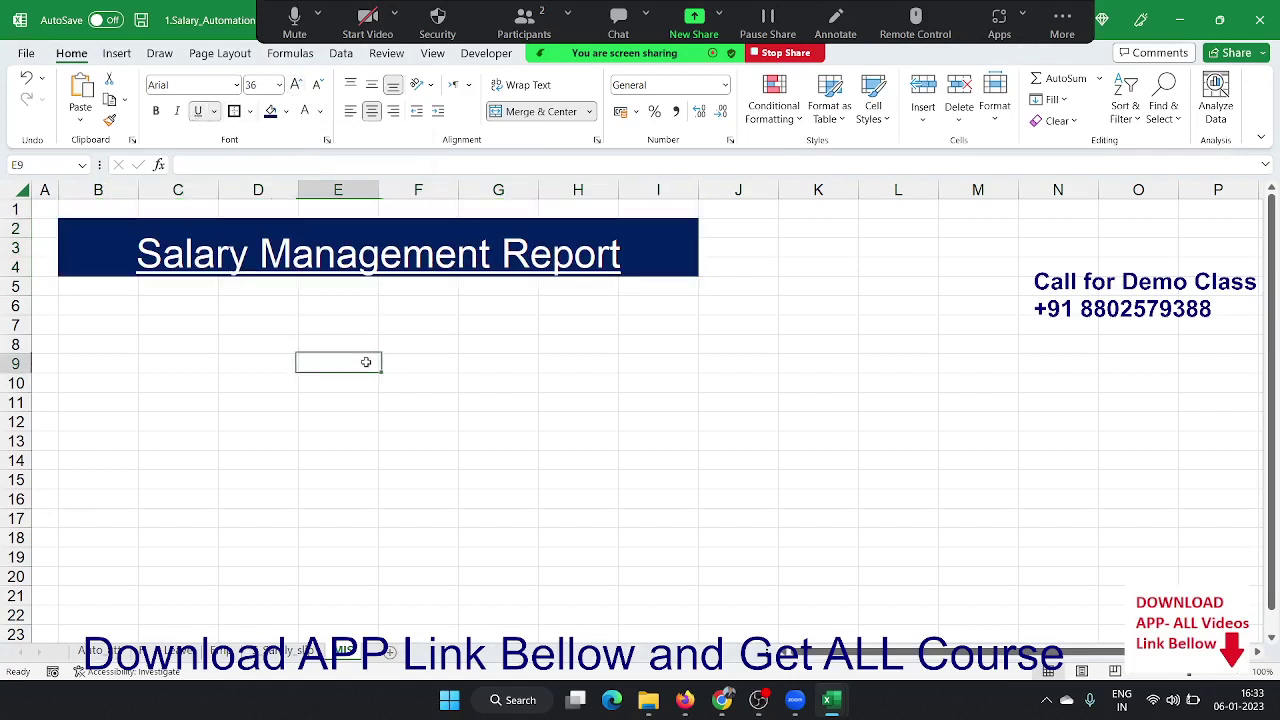
pyautogui.click(750, 226)
pyautogui.click(690, 228)
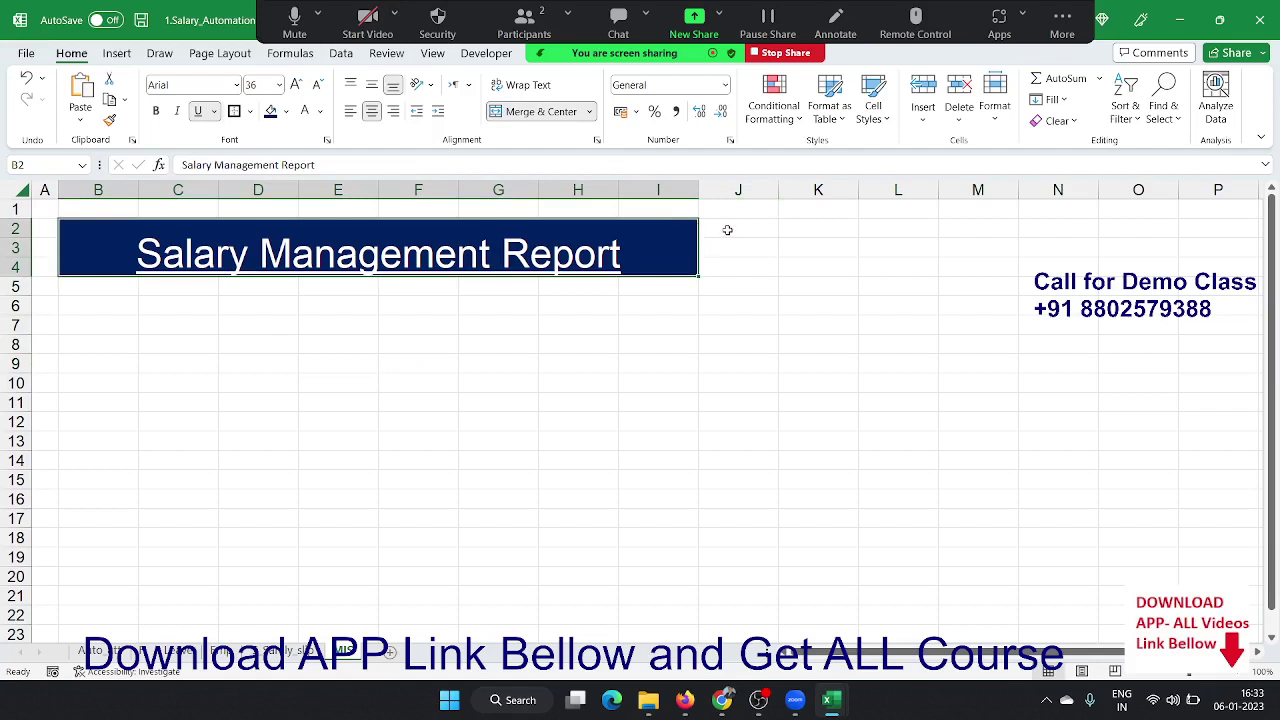
pyautogui.moveTo(727, 230)
pyautogui.mouseDown()
pyautogui.moveTo(1184, 255)
pyautogui.moveTo(1188, 266)
pyautogui.mouseUp()
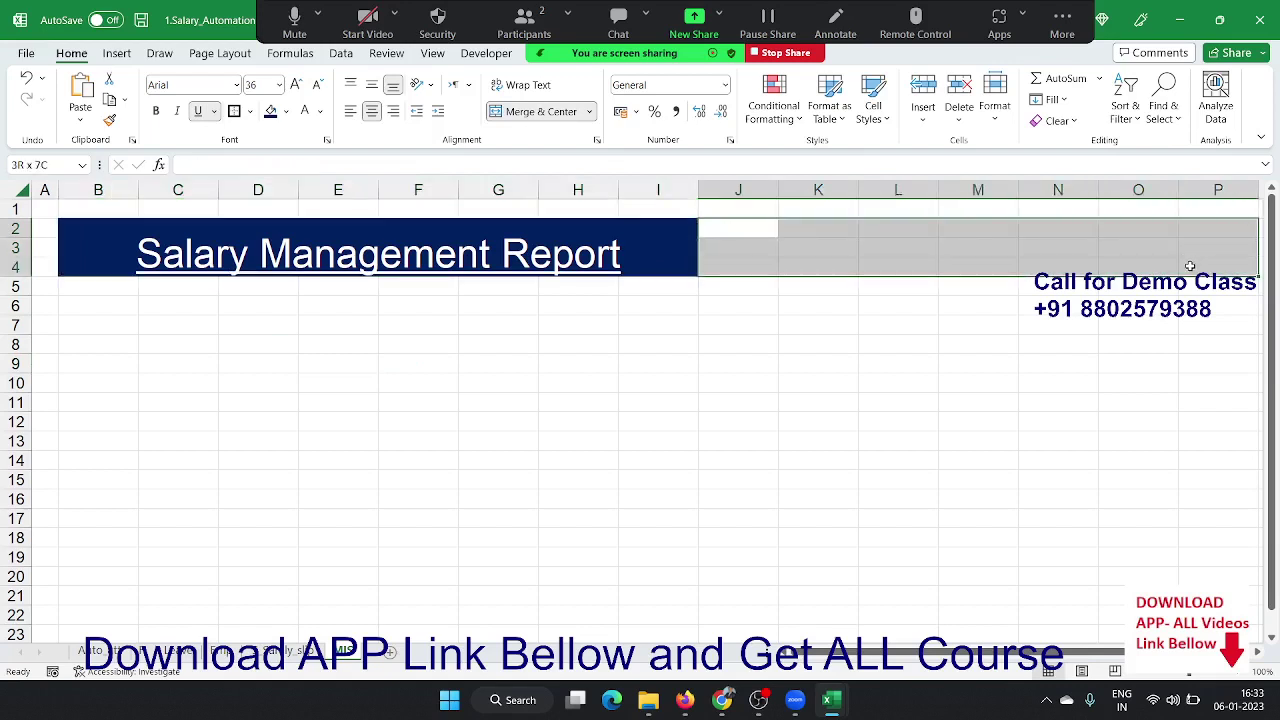
# - Extend the dark blue banner fill across J2:P4 and merge J2:M4
pyautogui.click(270, 111)
pyautogui.click(1026, 252)
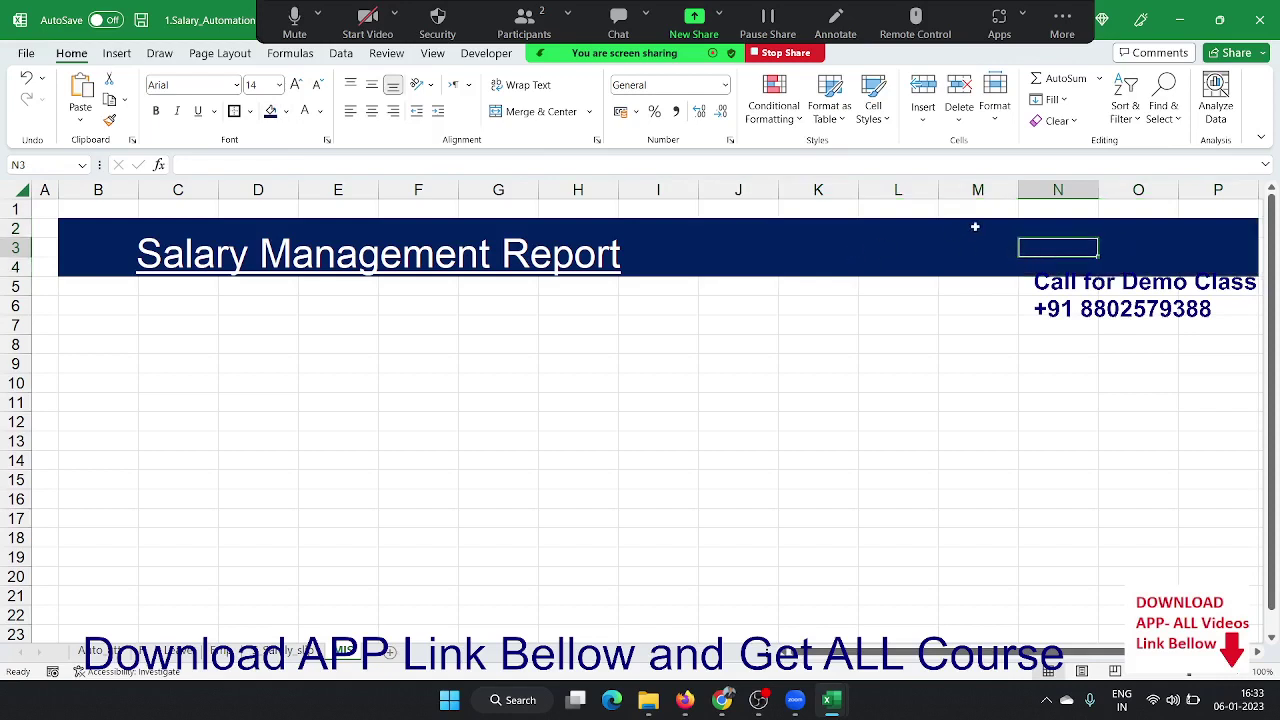
pyautogui.click(826, 238)
pyautogui.moveTo(728, 232)
pyautogui.mouseDown()
pyautogui.moveTo(1000, 255)
pyautogui.moveTo(1000, 266)
pyautogui.mouseUp()
pyautogui.click(543, 114)
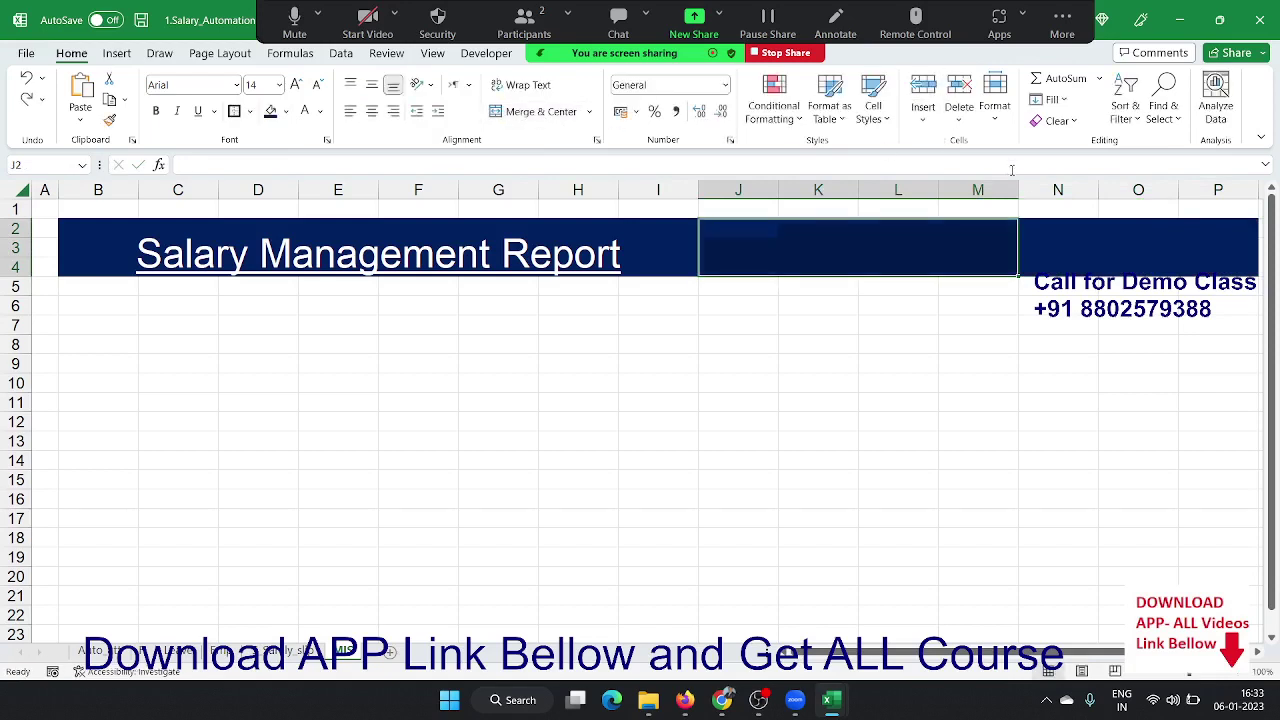
# - Merge and centre M2:P4 and type the school name into it
pyautogui.click(1065, 228)
pyautogui.click(801, 230)
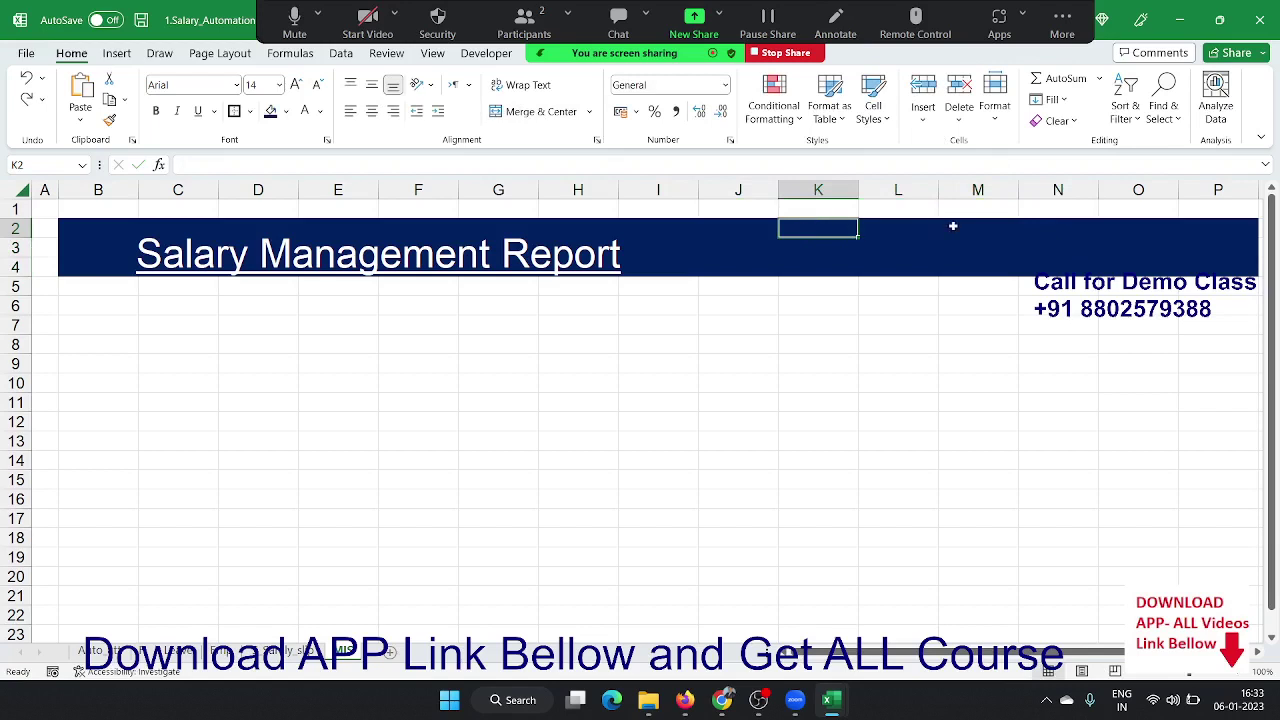
pyautogui.moveTo(953, 226); pyautogui.dragTo(1177, 268)
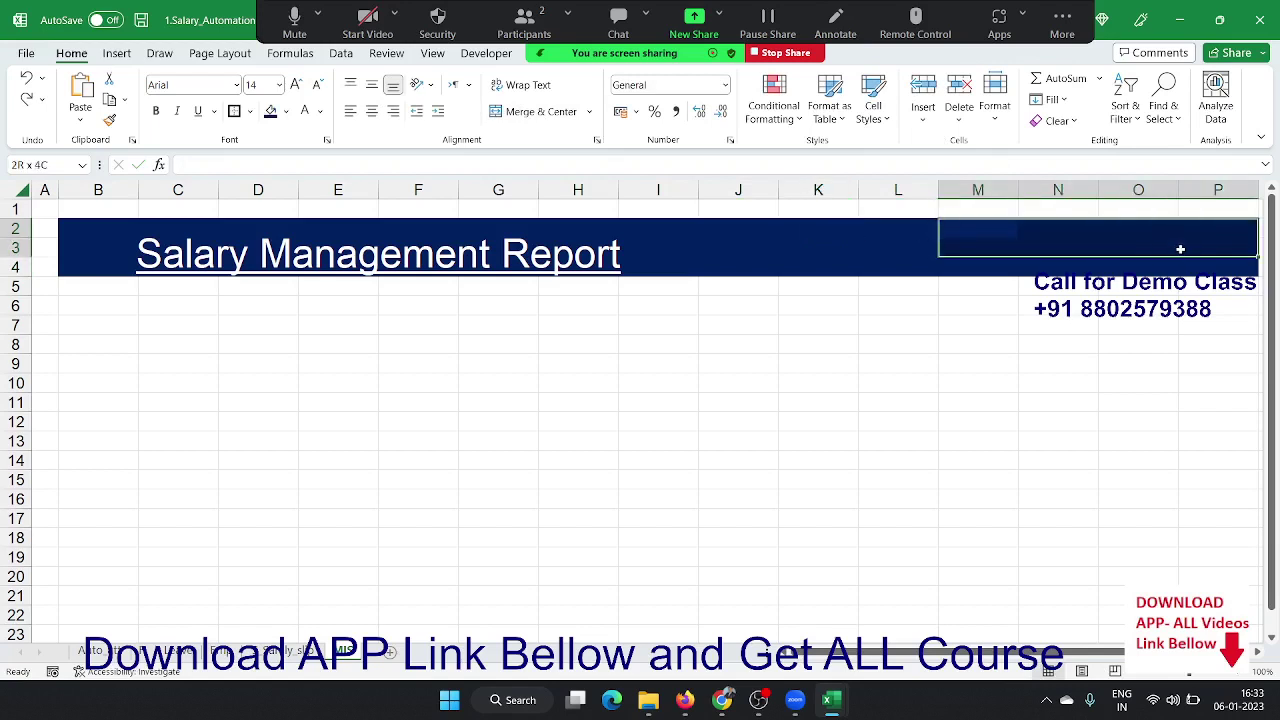
pyautogui.click(572, 118)
pyautogui.write('PT Exc')
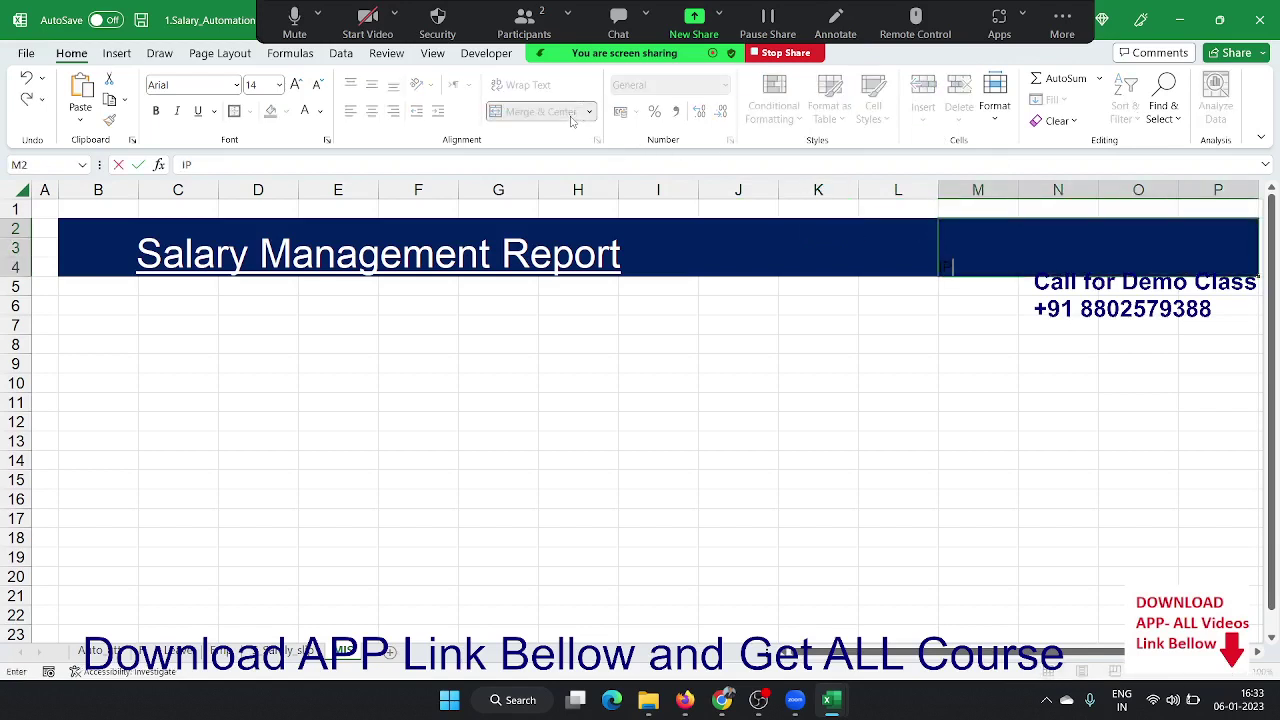
pyautogui.write('el S')
pyautogui.write('choo')
pyautogui.hotkey('ctrl', 'Return')
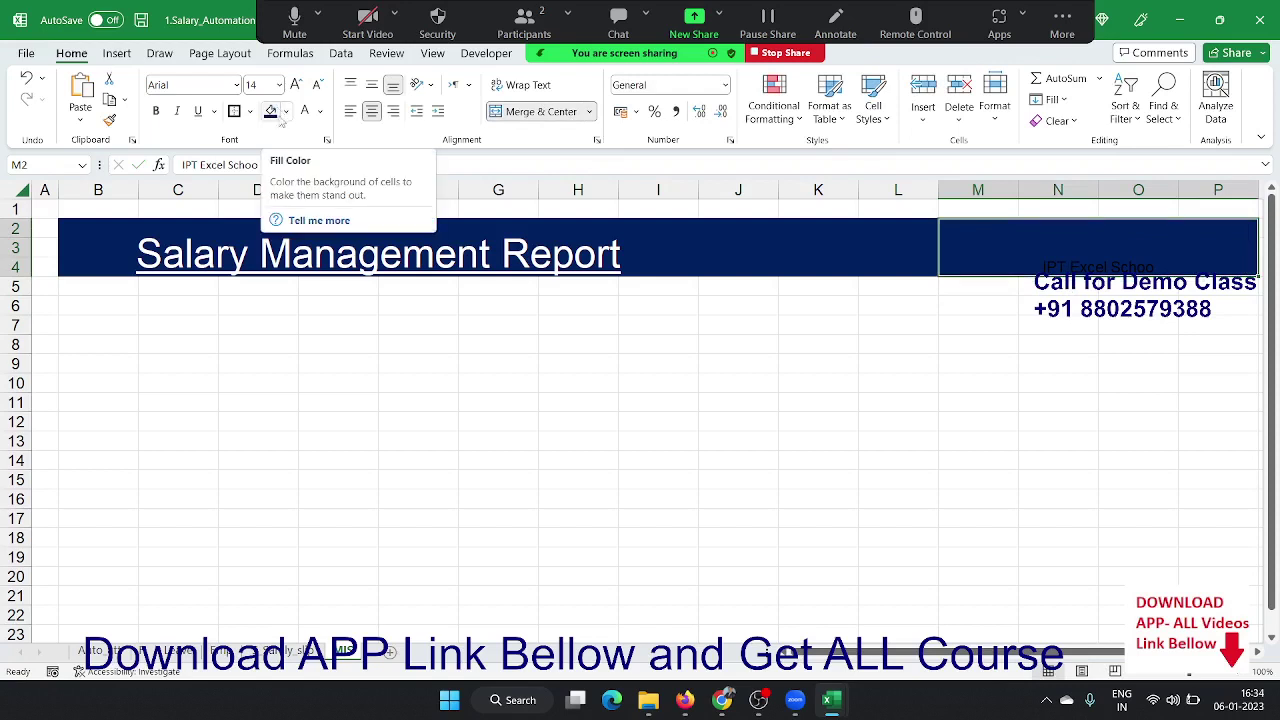
# - Make the school name white and enlarge it to 26 pt
pyautogui.click(302, 114)
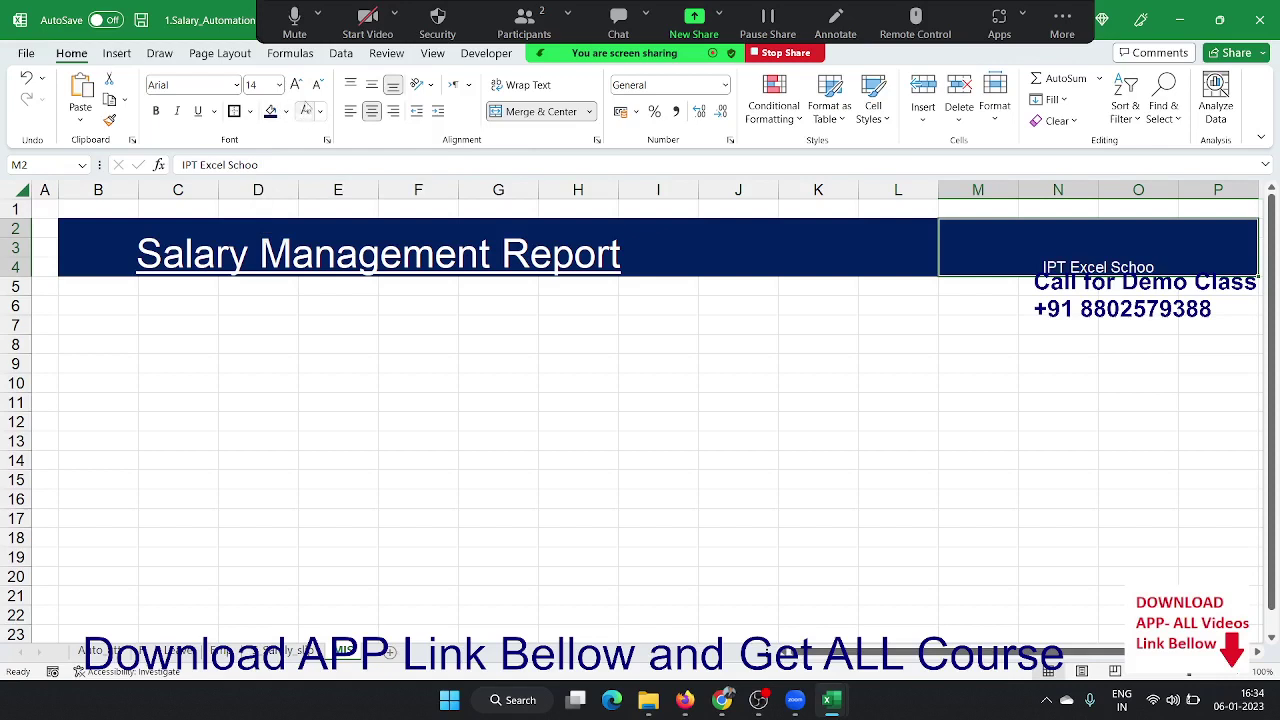
pyautogui.click(296, 86)
pyautogui.click(296, 86)
pyautogui.click(296, 86)
pyautogui.click(296, 86)
pyautogui.click(296, 86)
pyautogui.click(297, 88)
pyautogui.click(297, 88)
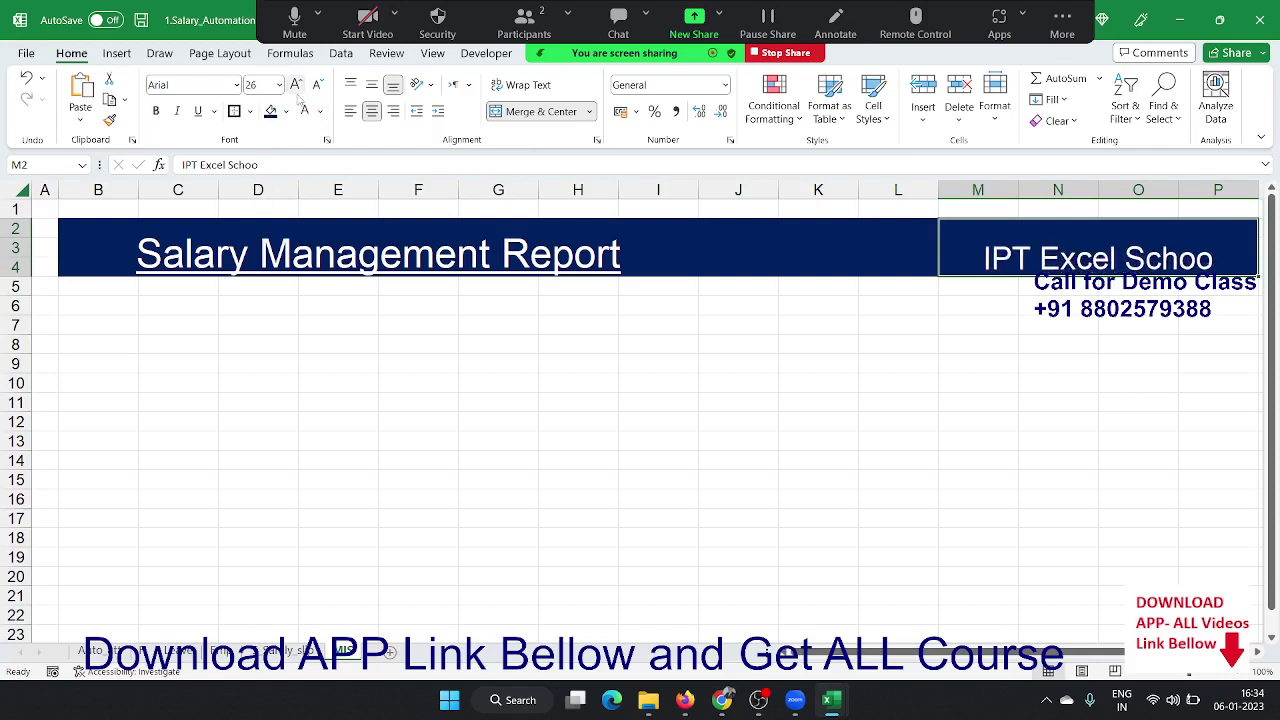
# - Correct the school name to 'IPT Excel School' and move to cell J3
pyautogui.doubleClick(1228, 240)
pyautogui.doubleClick(1228, 240)
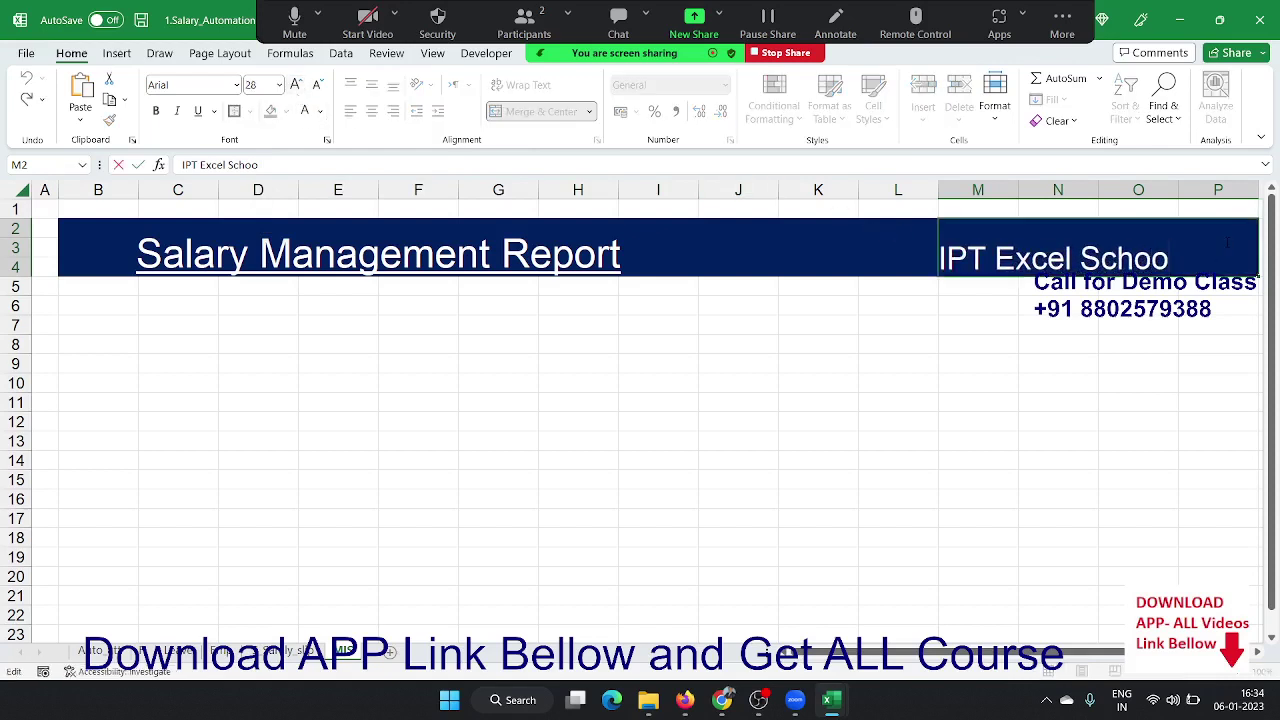
pyautogui.write('l')
pyautogui.press('Return')
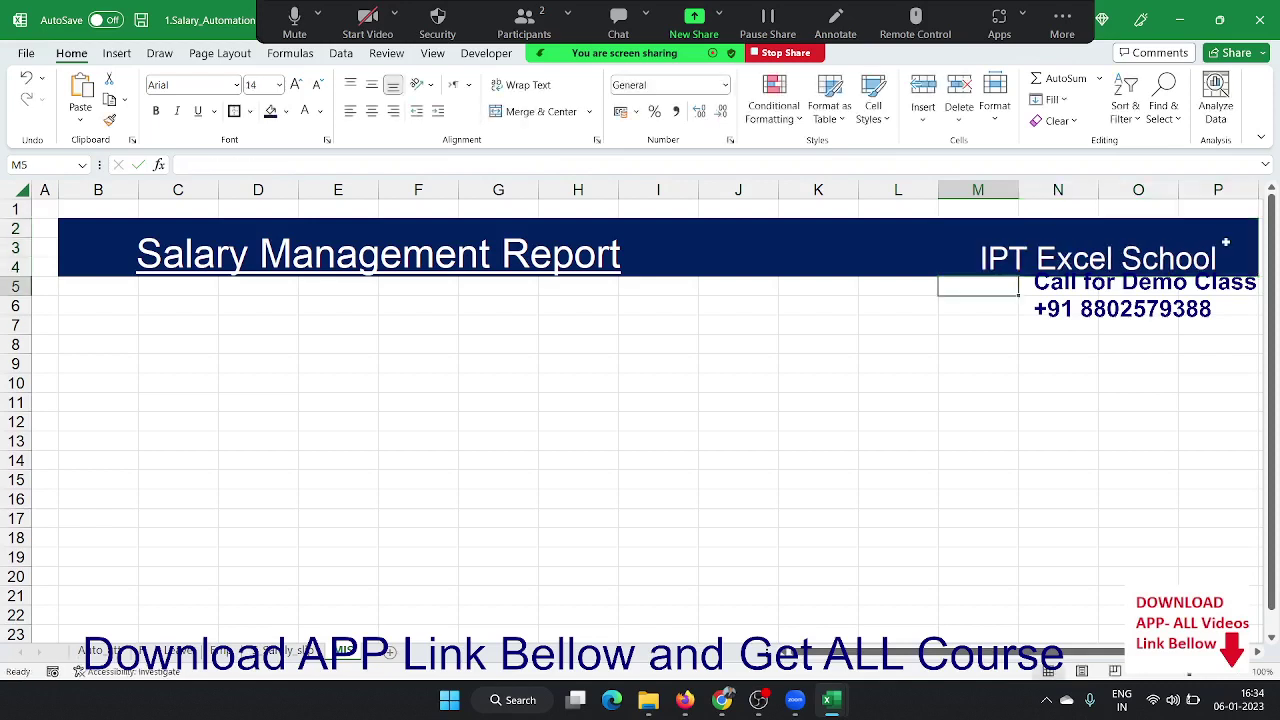
pyautogui.press('Up')
pyautogui.press('Left')
pyautogui.press('Left')
pyautogui.press('Left')
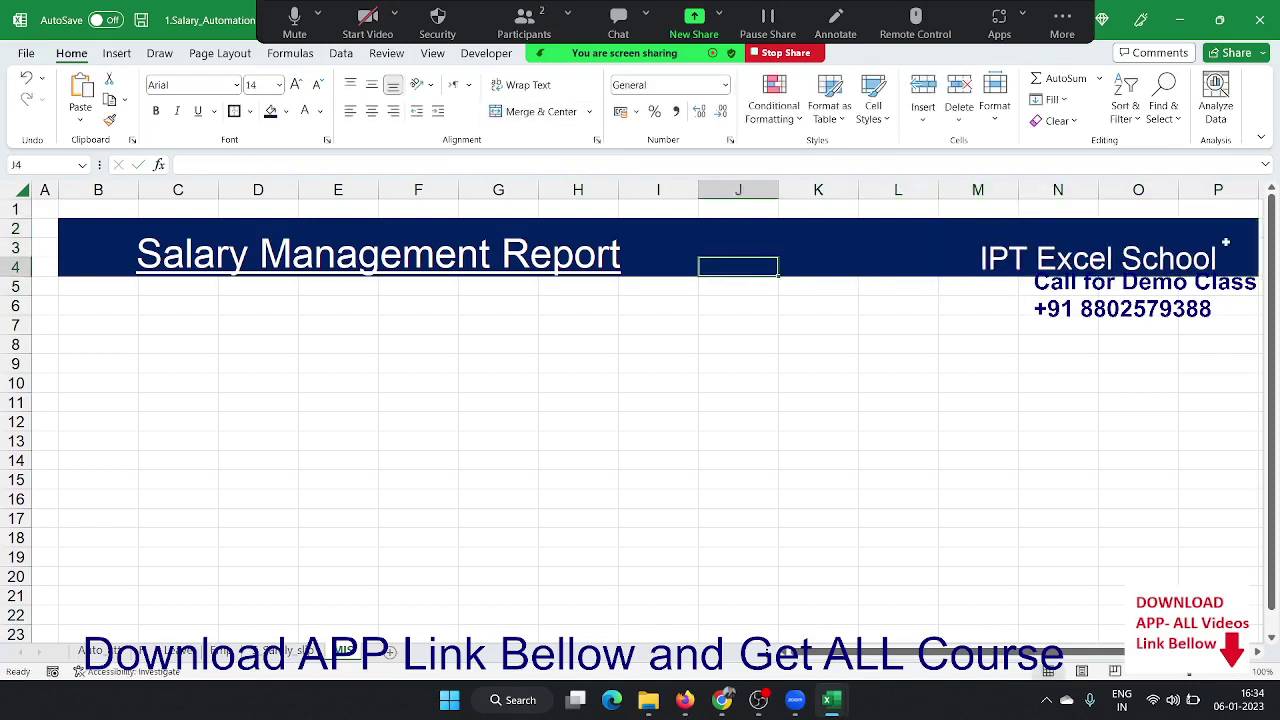
pyautogui.press('Right')
pyautogui.press('Up')
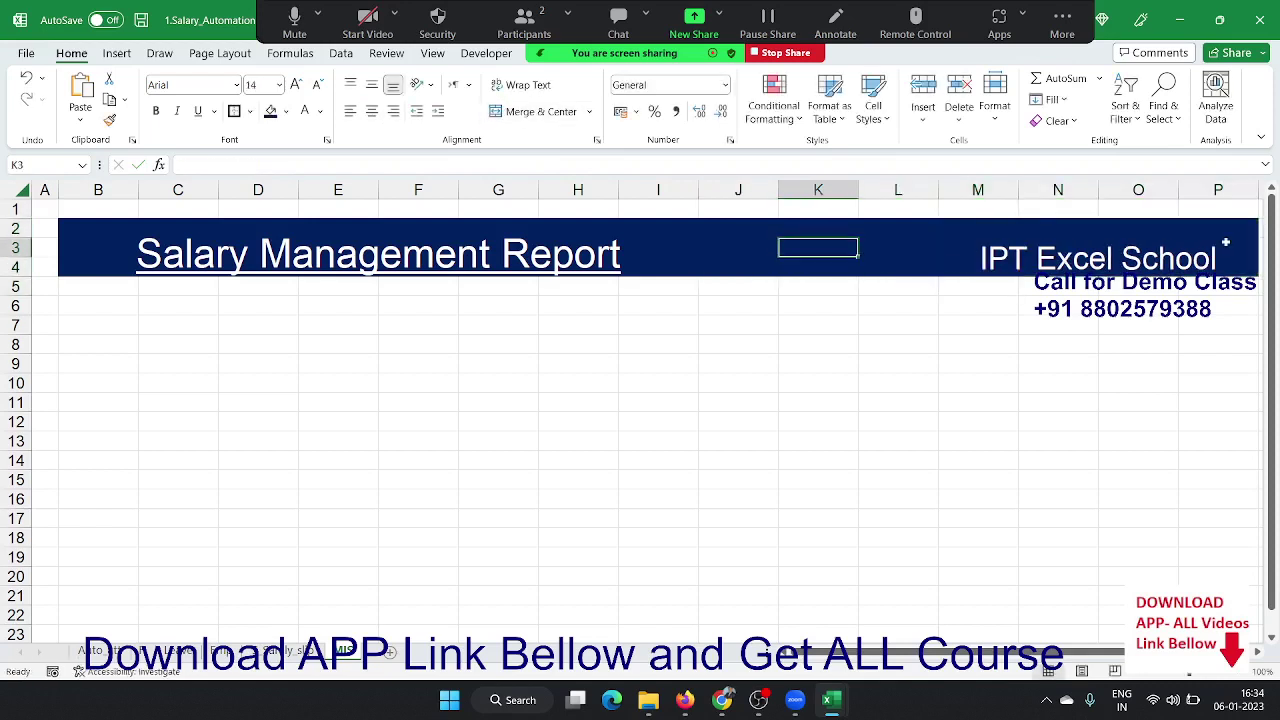
pyautogui.press('Left')
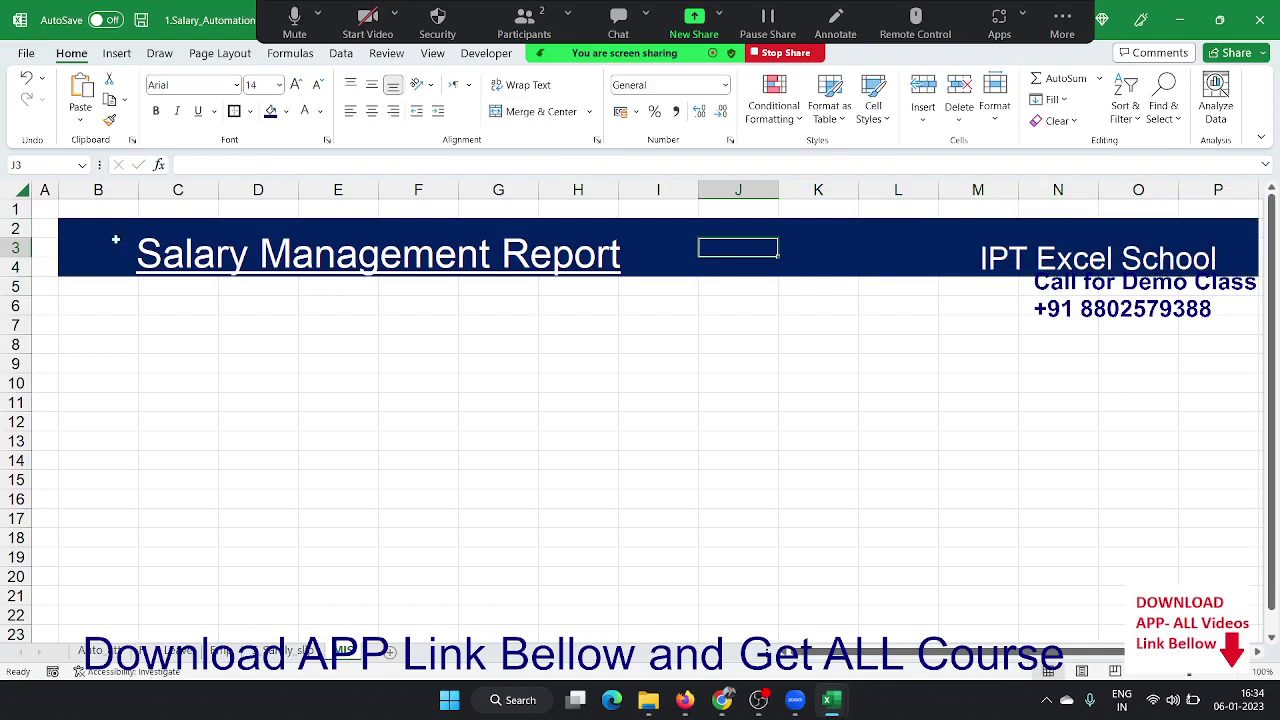
pyautogui.moveTo(29, 218); pyautogui.dragTo(29, 211)
pyautogui.click(574, 409)
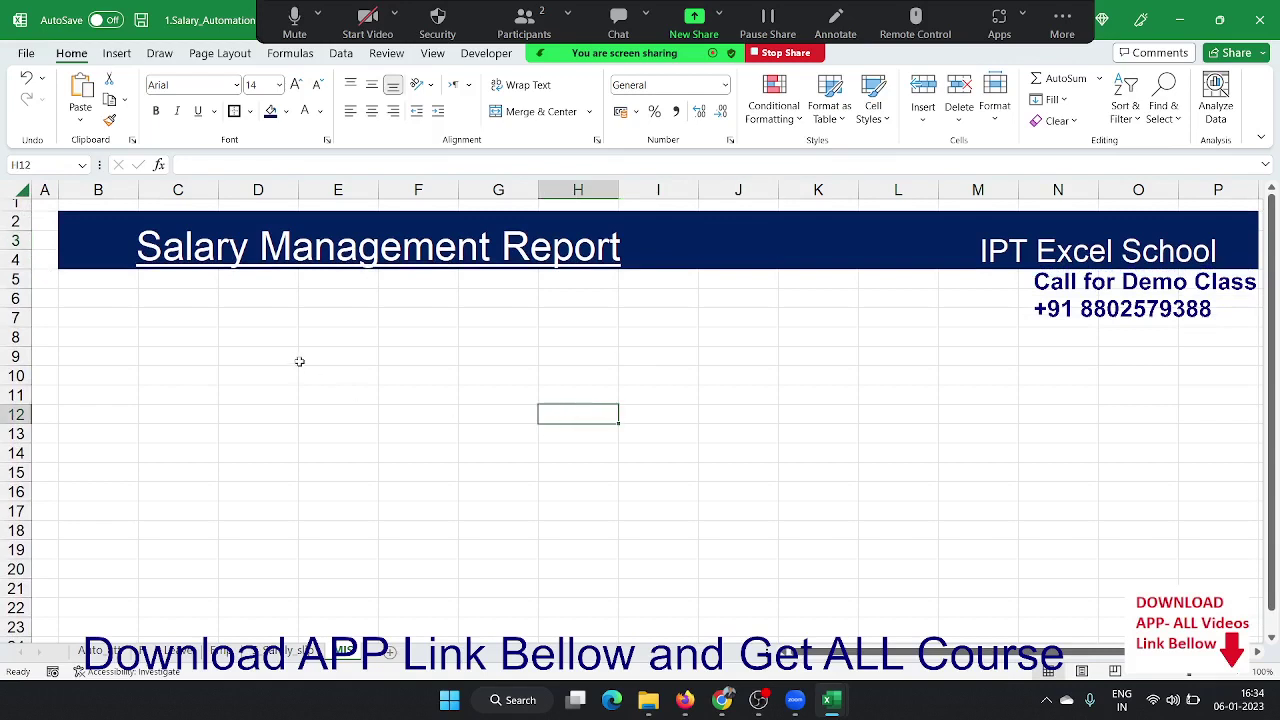
pyautogui.click(300, 362)
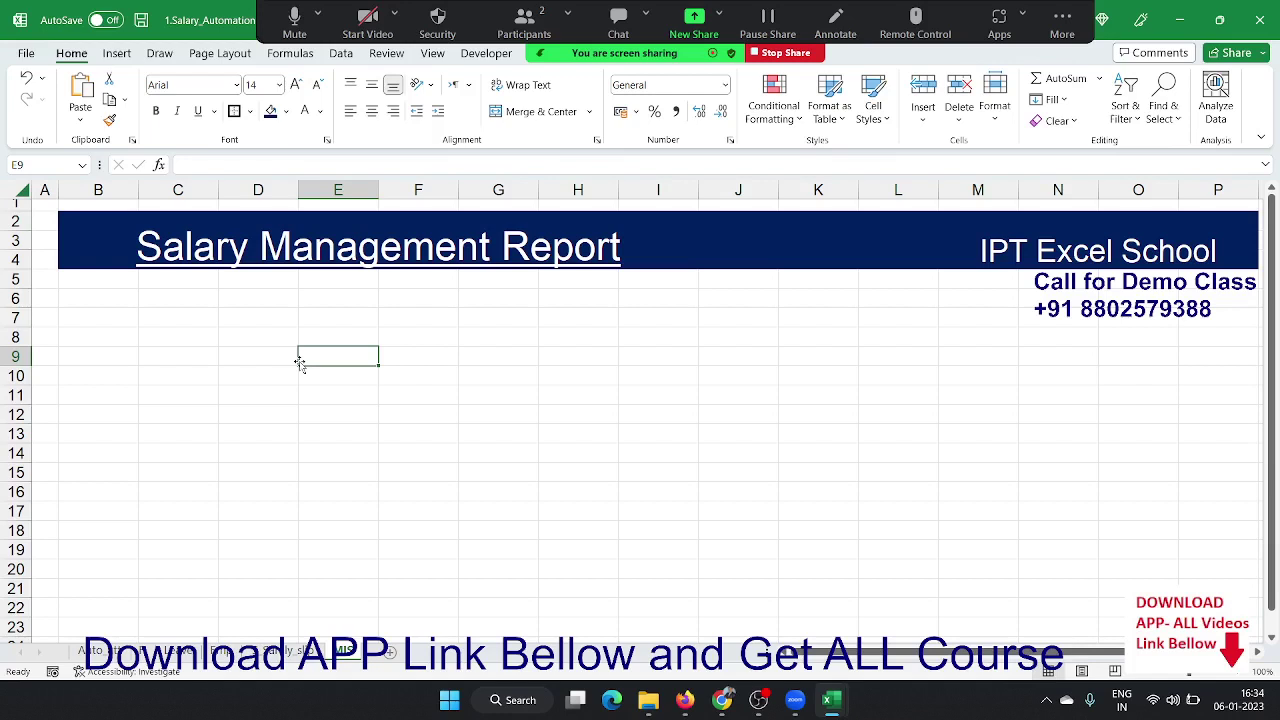
pyautogui.click(90, 296)
pyautogui.click(100, 336)
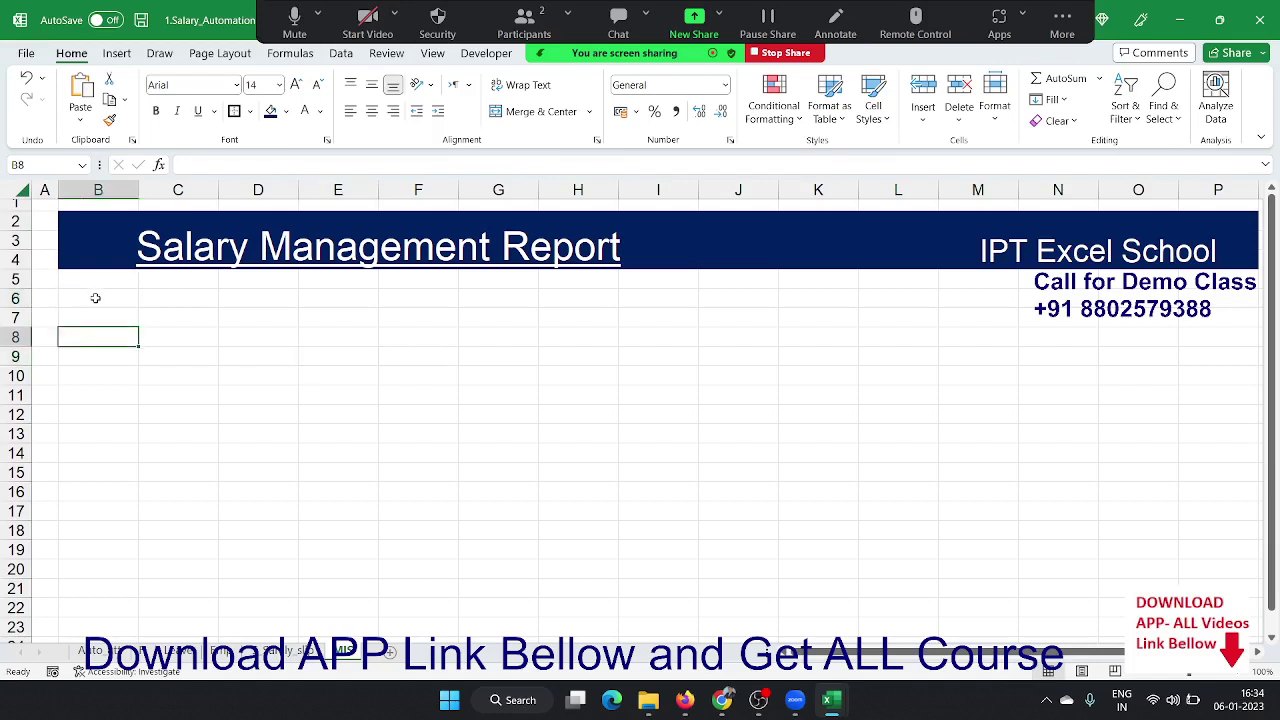
pyautogui.moveTo(95, 298)
pyautogui.mouseDown()
pyautogui.moveTo(406, 293)
pyautogui.moveTo(177, 302)
pyautogui.mouseUp()
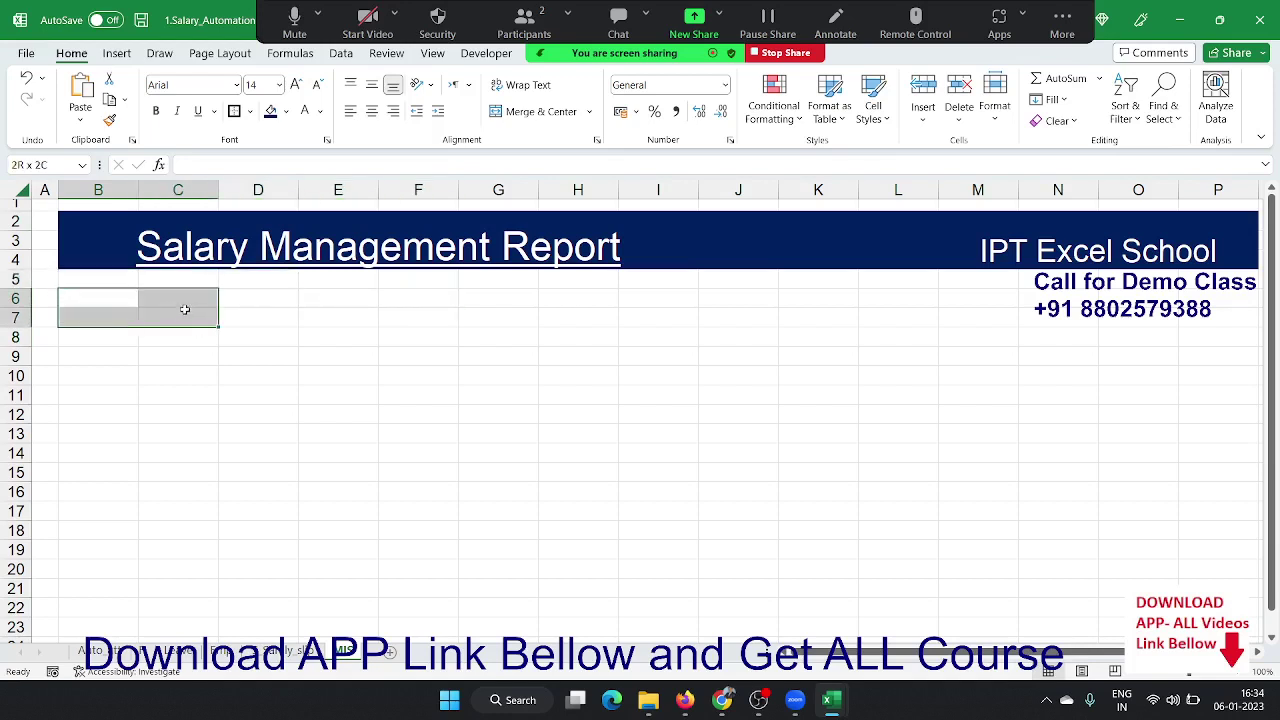
pyautogui.click(402, 277)
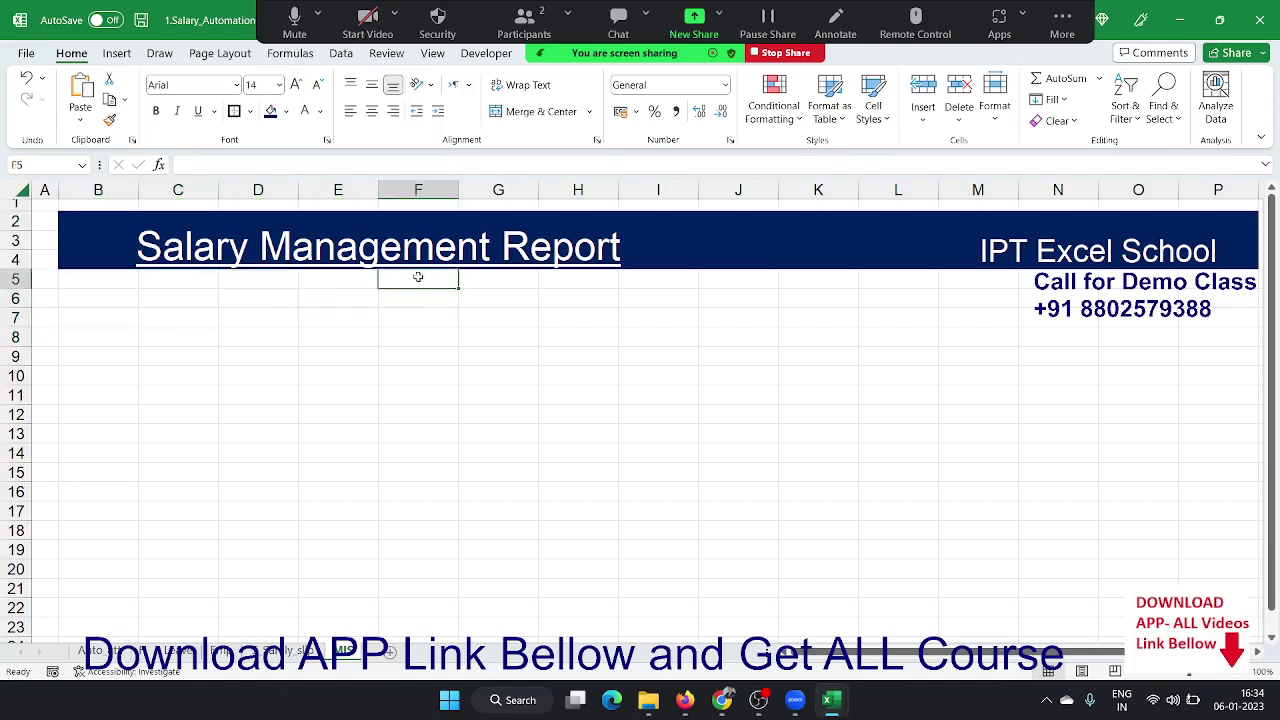
pyautogui.click(169, 275)
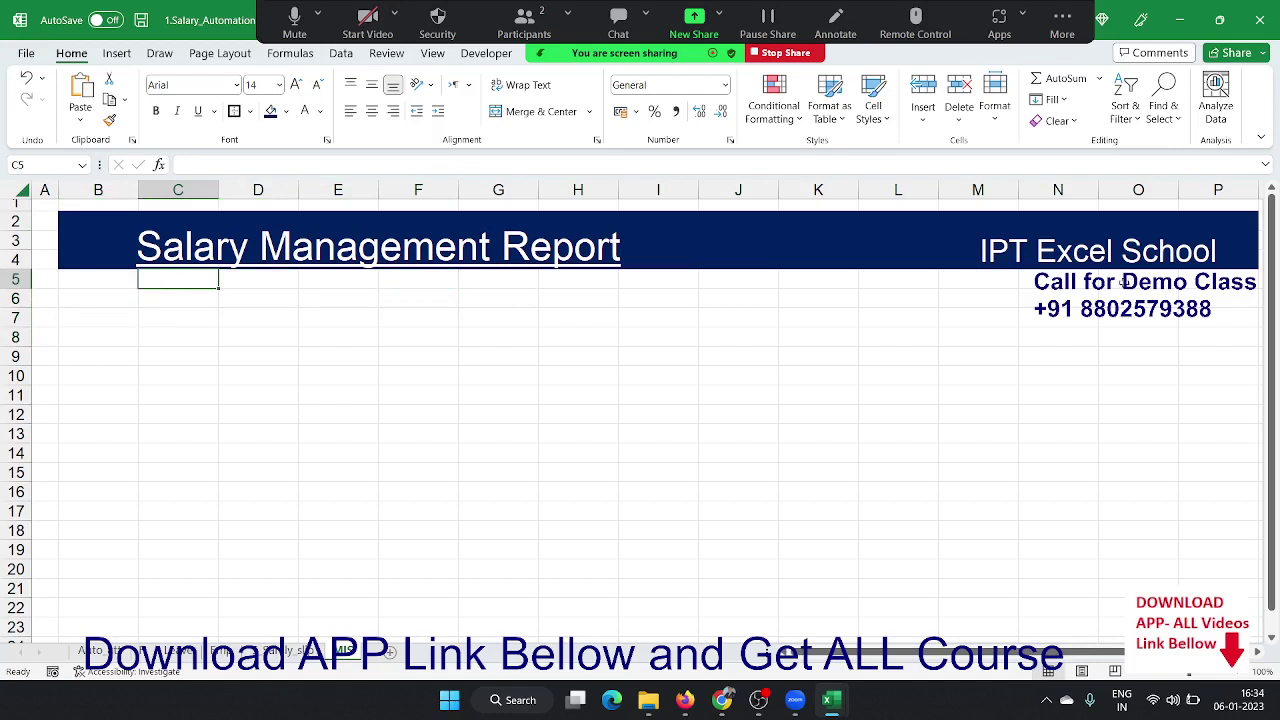
pyautogui.moveTo(1124, 282); pyautogui.dragTo(1186, 290)
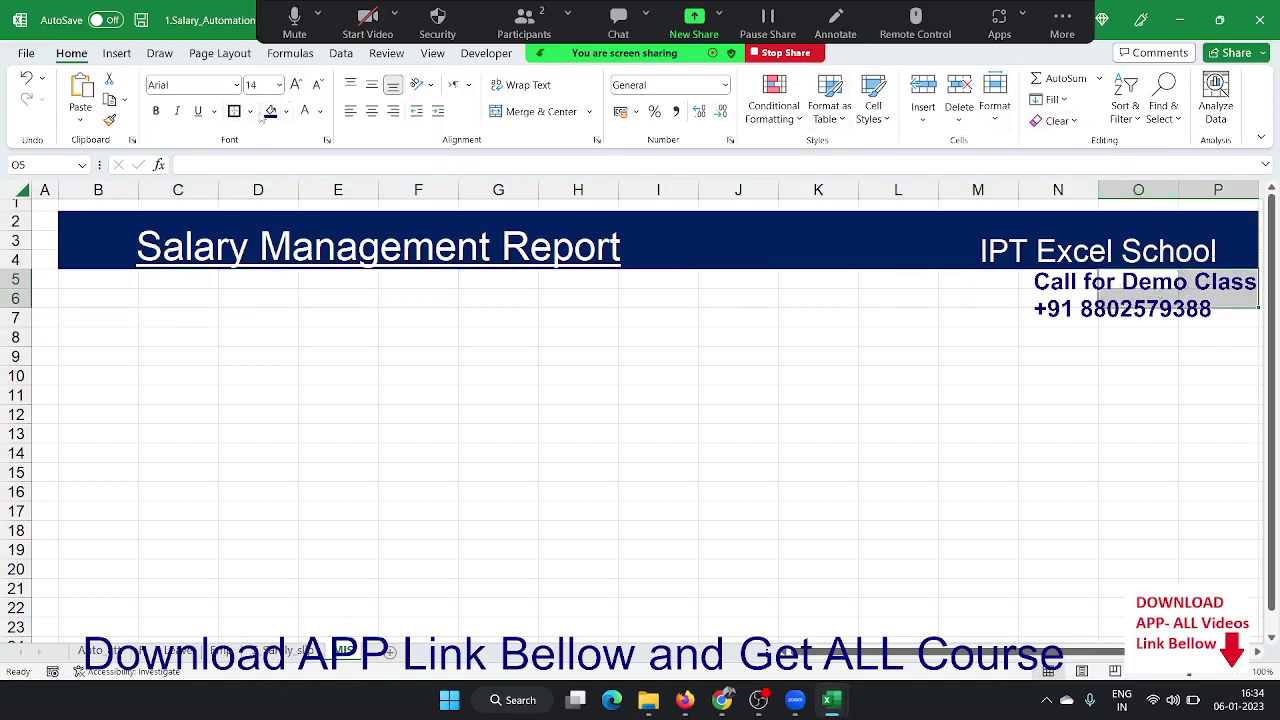
pyautogui.click(505, 117)
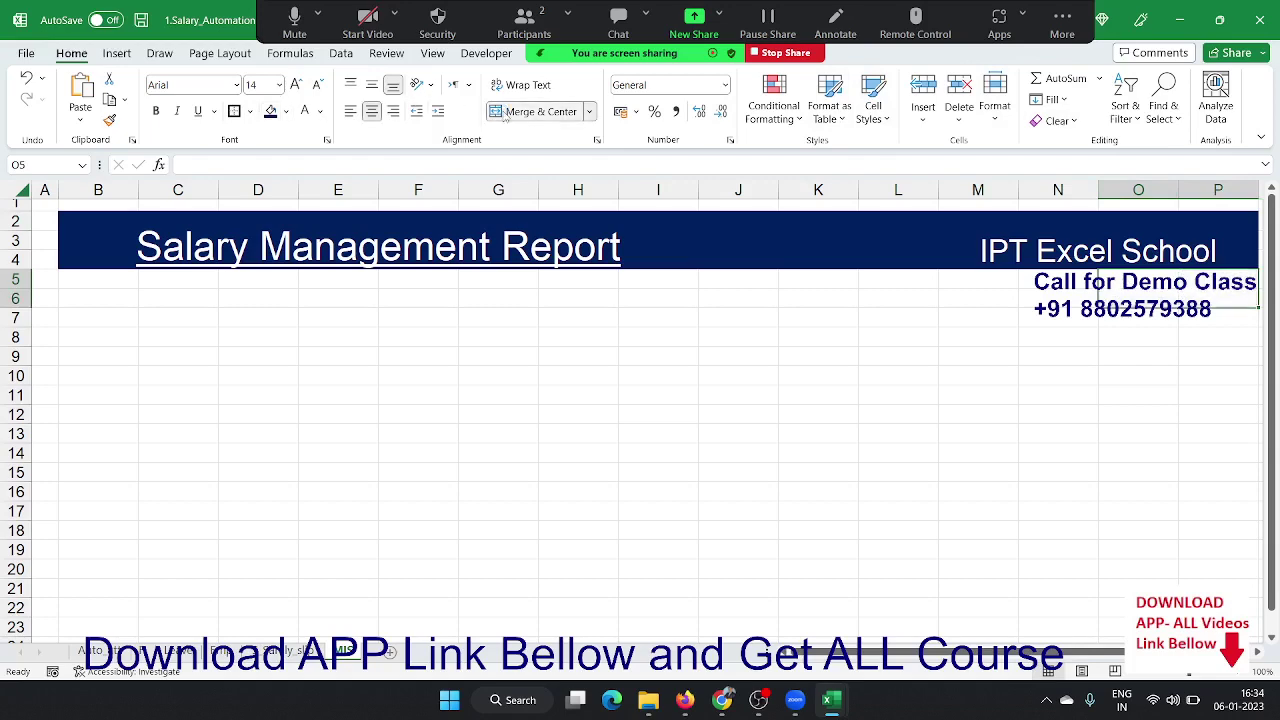
pyautogui.write('=')
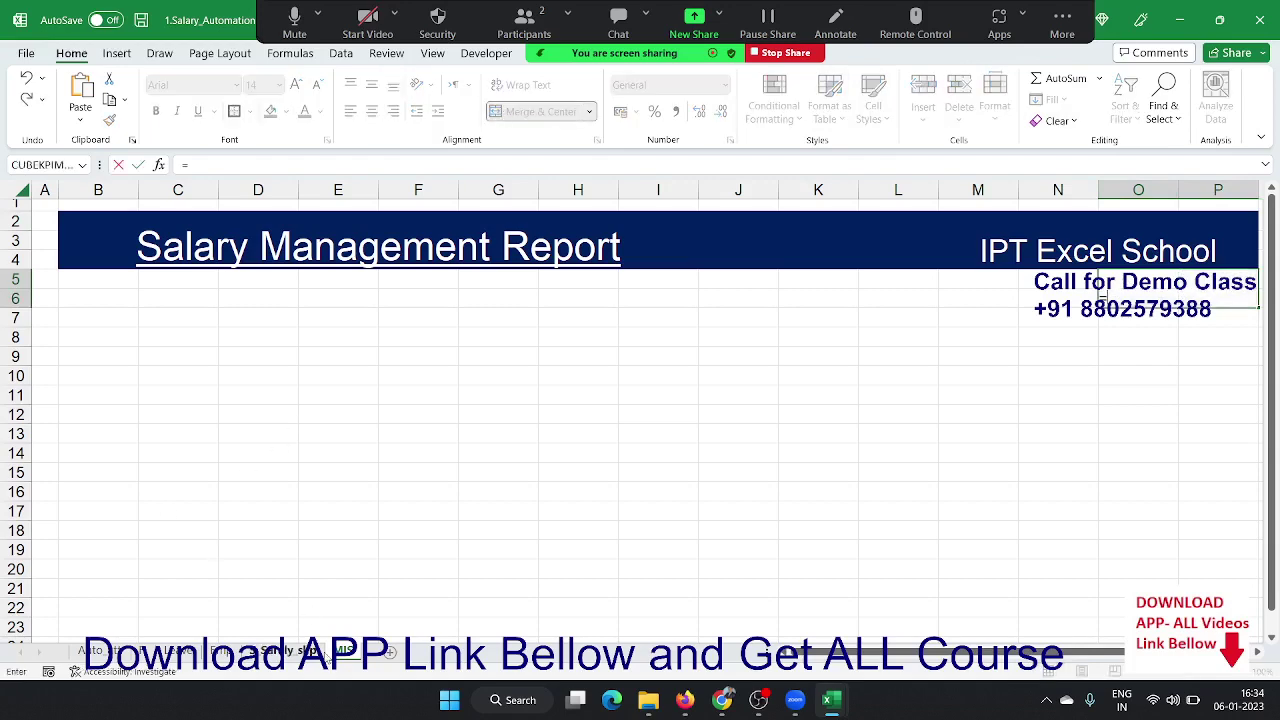
pyautogui.click(300, 651)
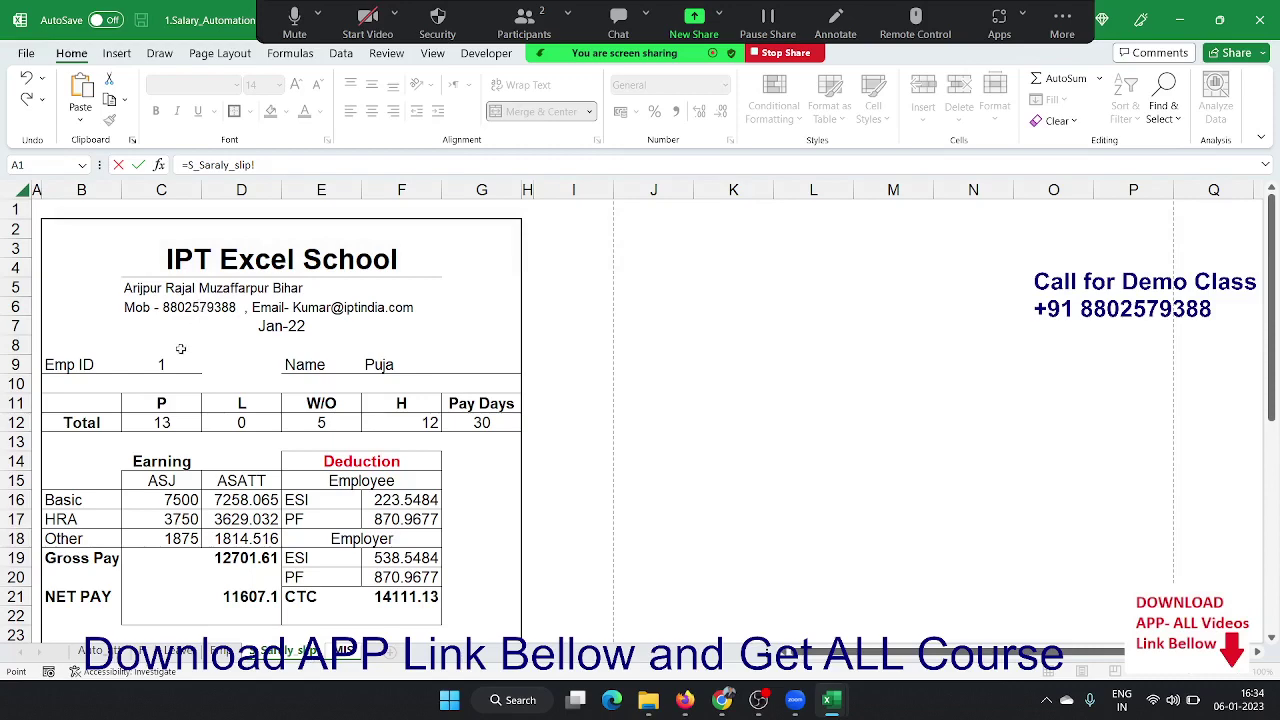
pyautogui.click(265, 328)
pyautogui.press('Return')
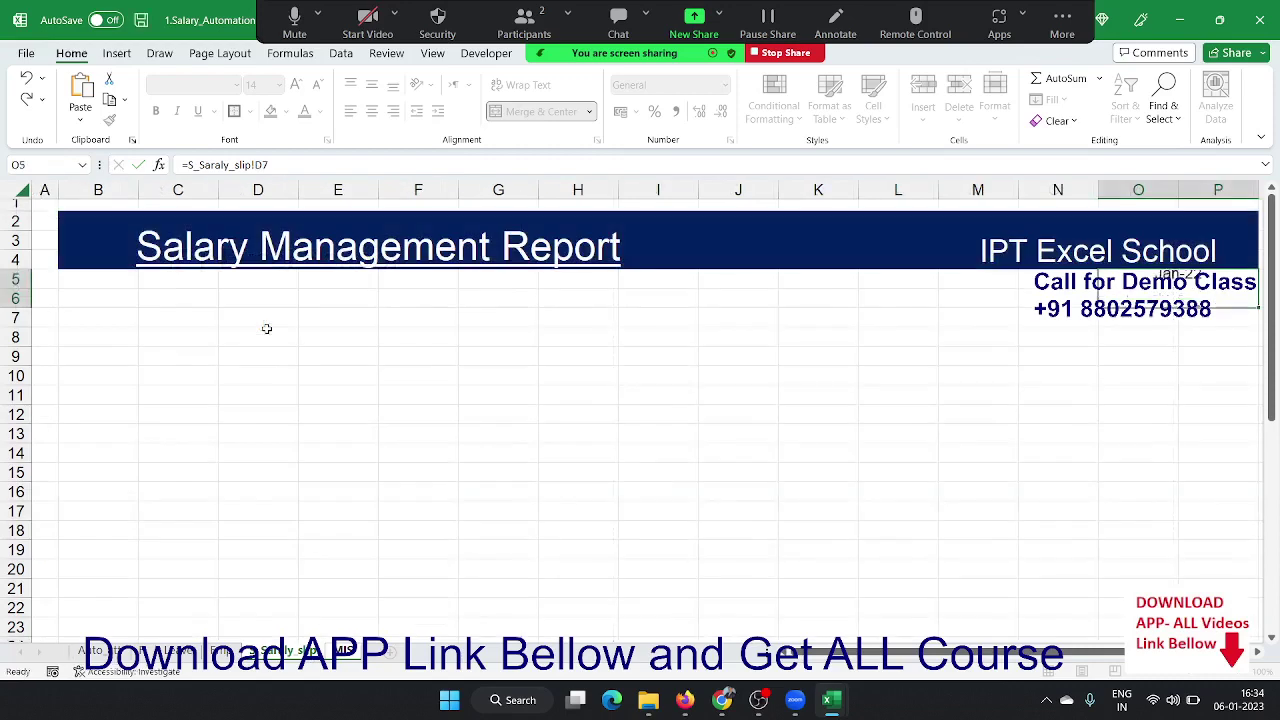
pyautogui.click(112, 651)
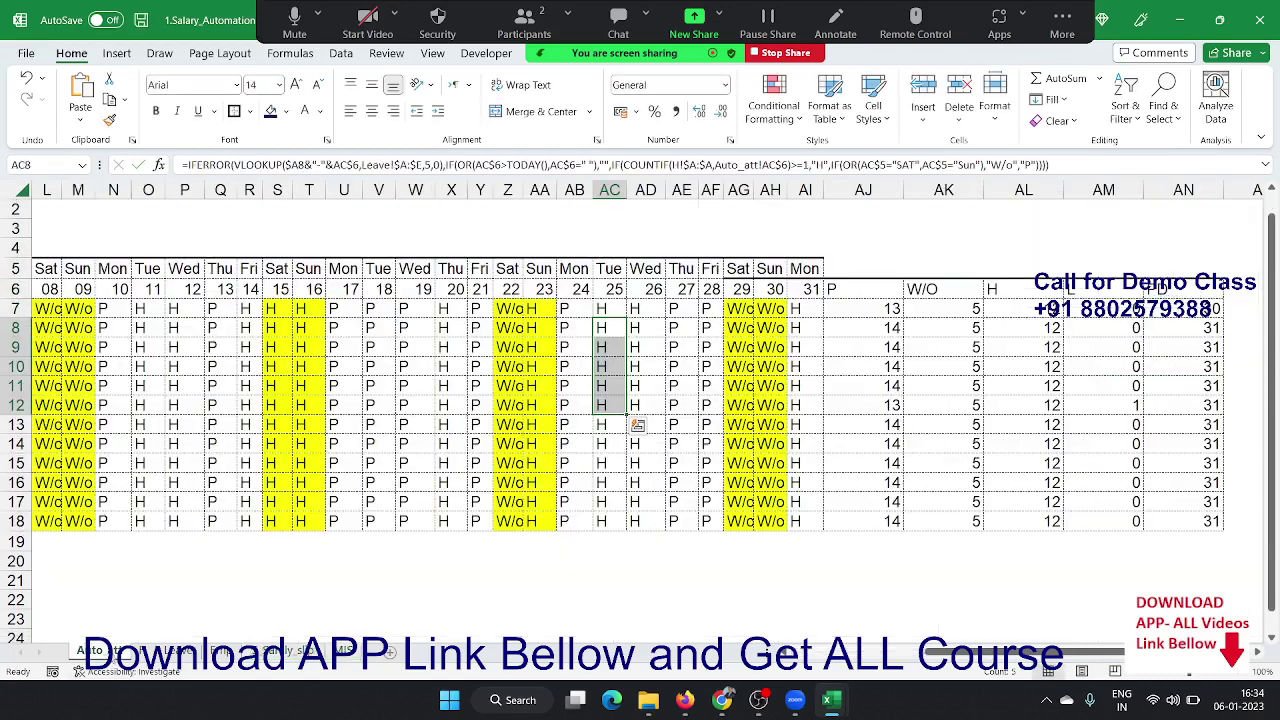
pyautogui.click(344, 651)
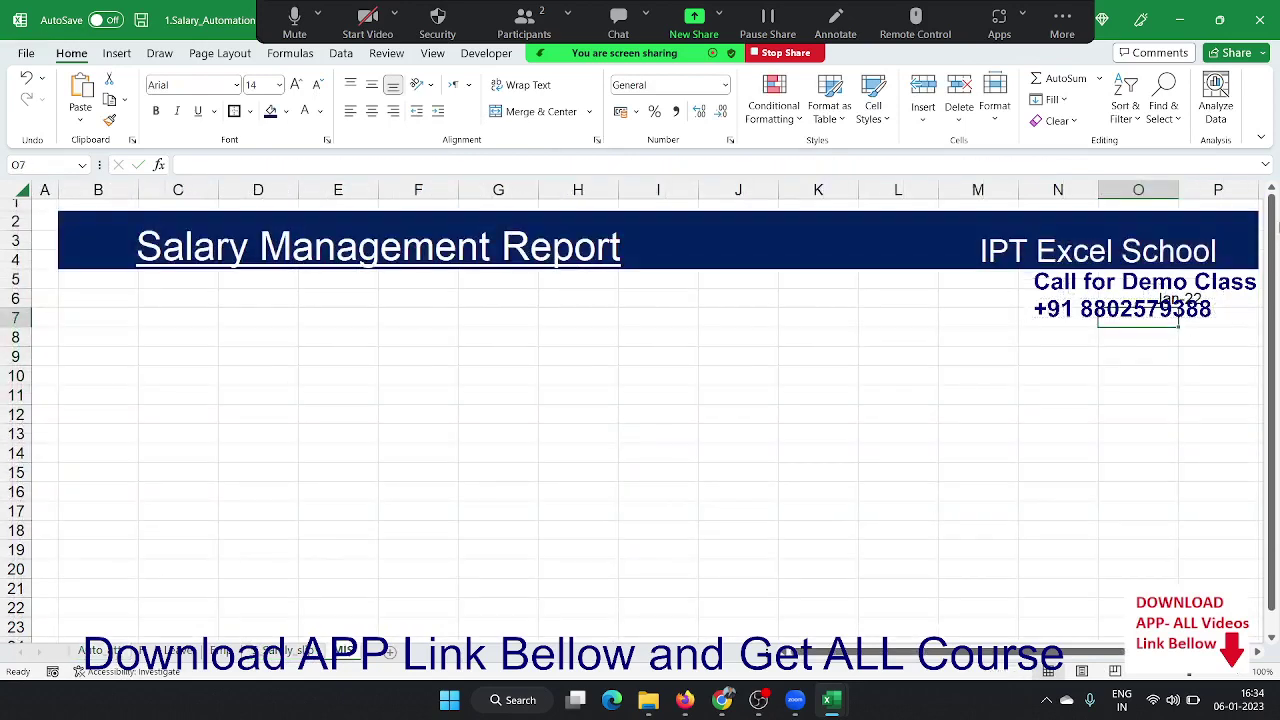
pyautogui.click(1150, 290)
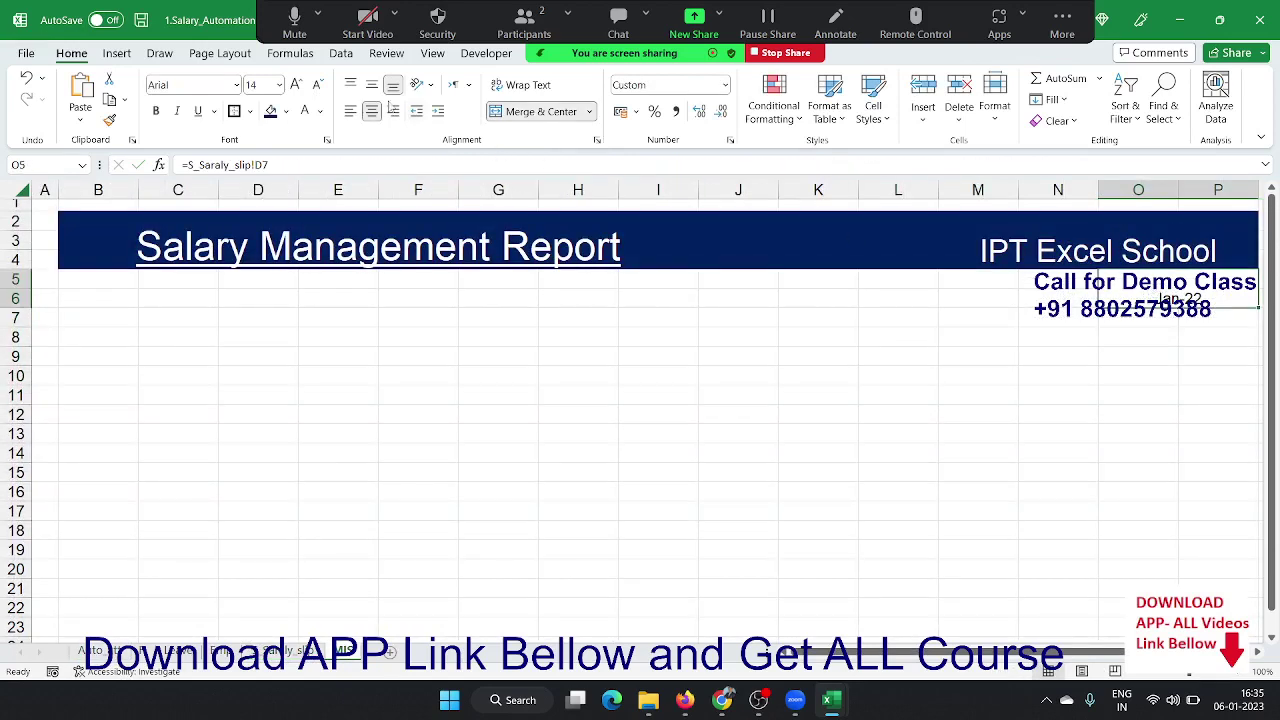
pyautogui.click(296, 84)
pyautogui.click(296, 84)
pyautogui.click(296, 84)
pyautogui.click(296, 84)
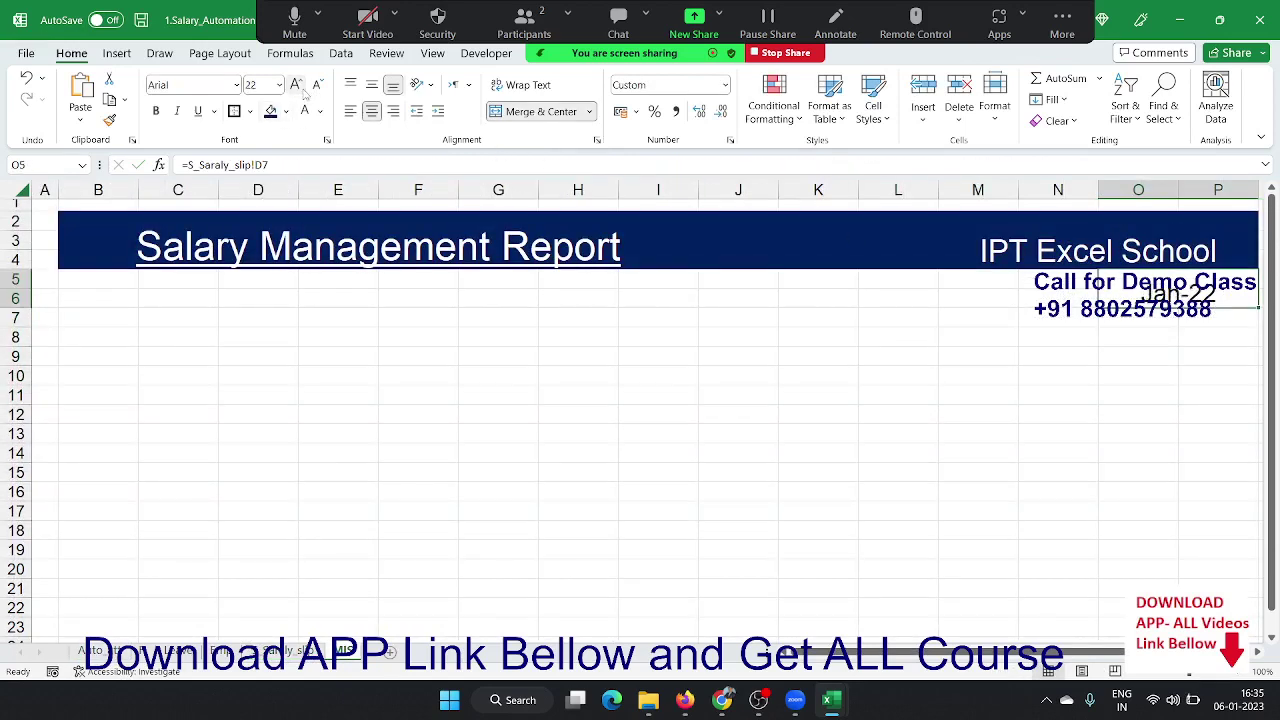
pyautogui.click(296, 84)
pyautogui.click(296, 84)
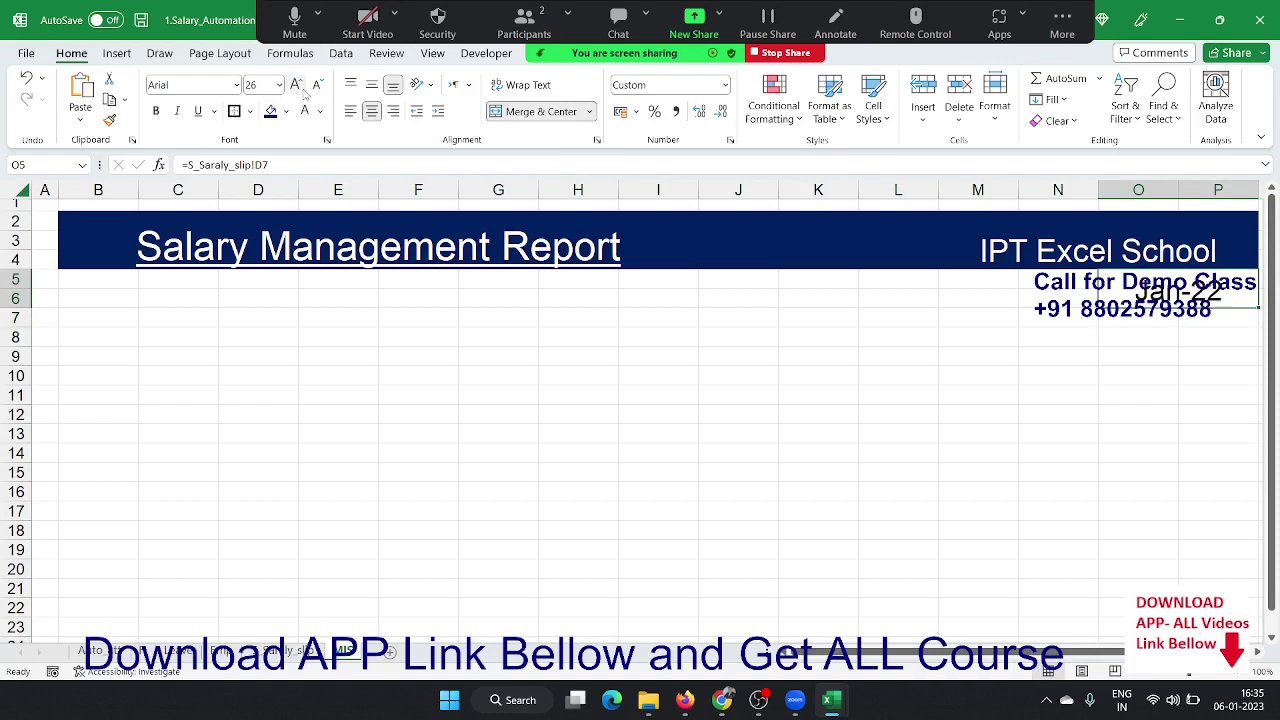
pyautogui.click(463, 361)
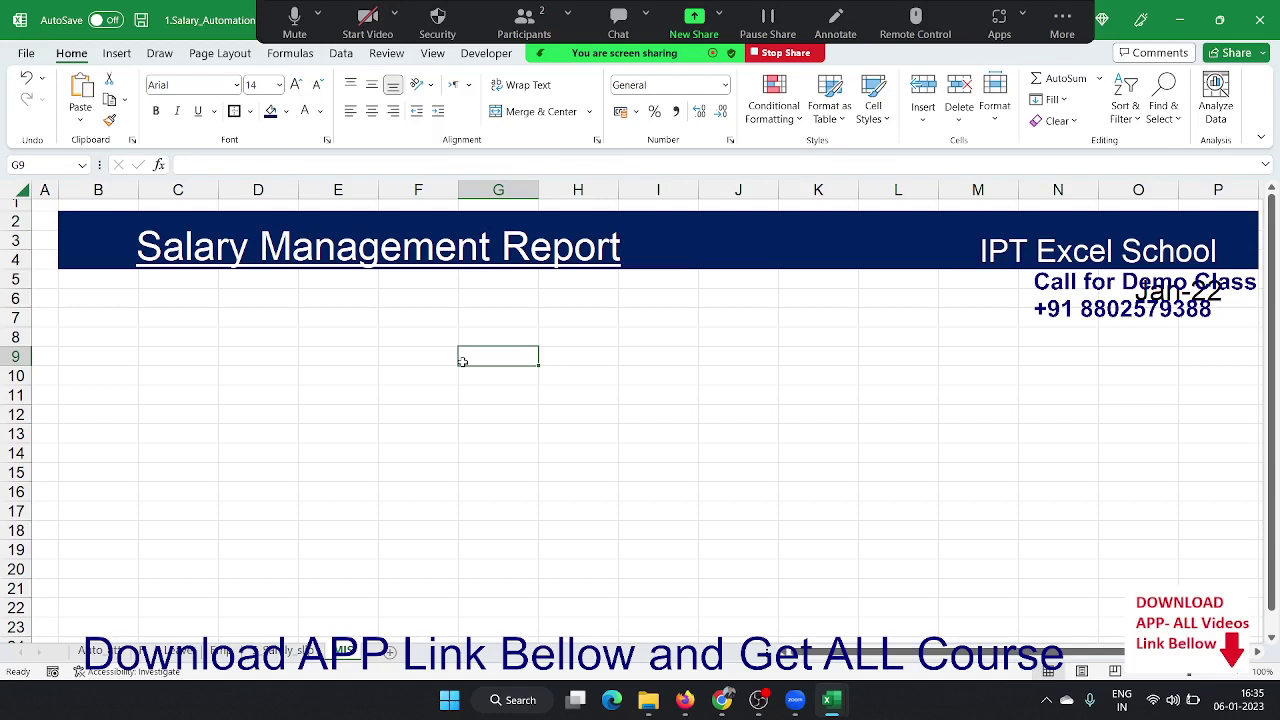
# - Merge B6:G7, type 'Overview', and make it bold with a much larger font
pyautogui.moveTo(102, 301); pyautogui.dragTo(516, 310)
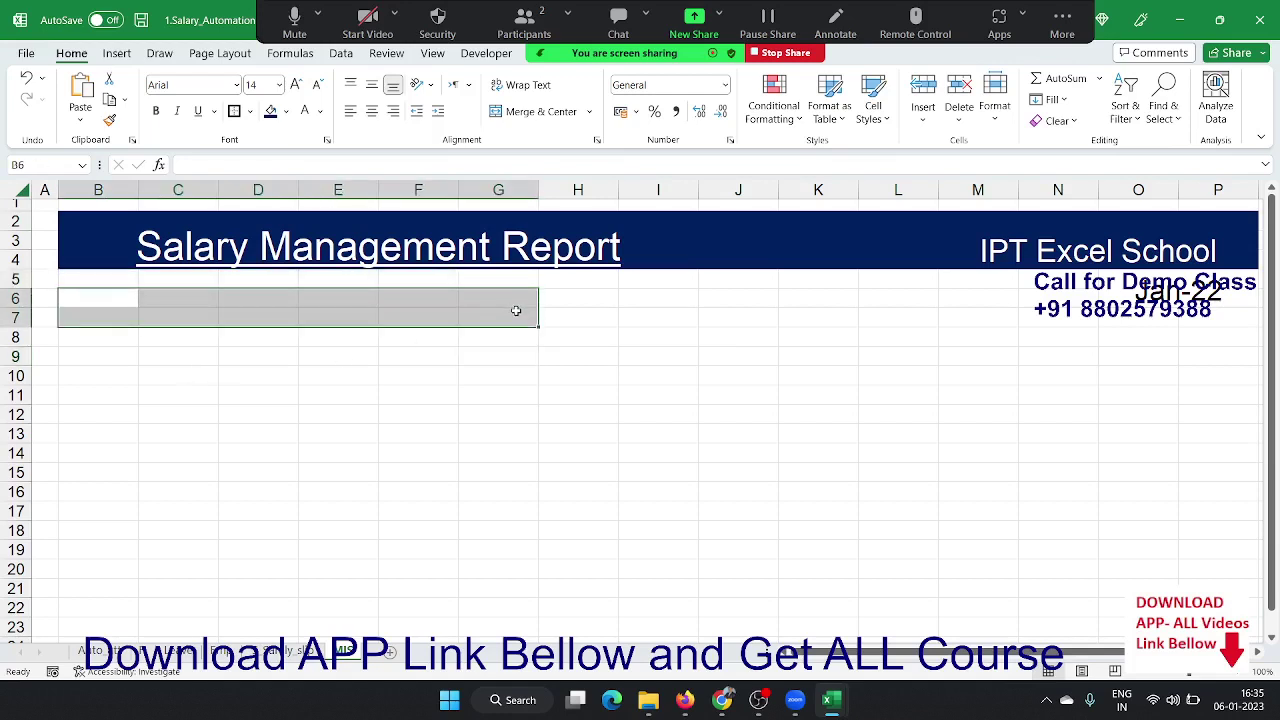
pyautogui.click(526, 118)
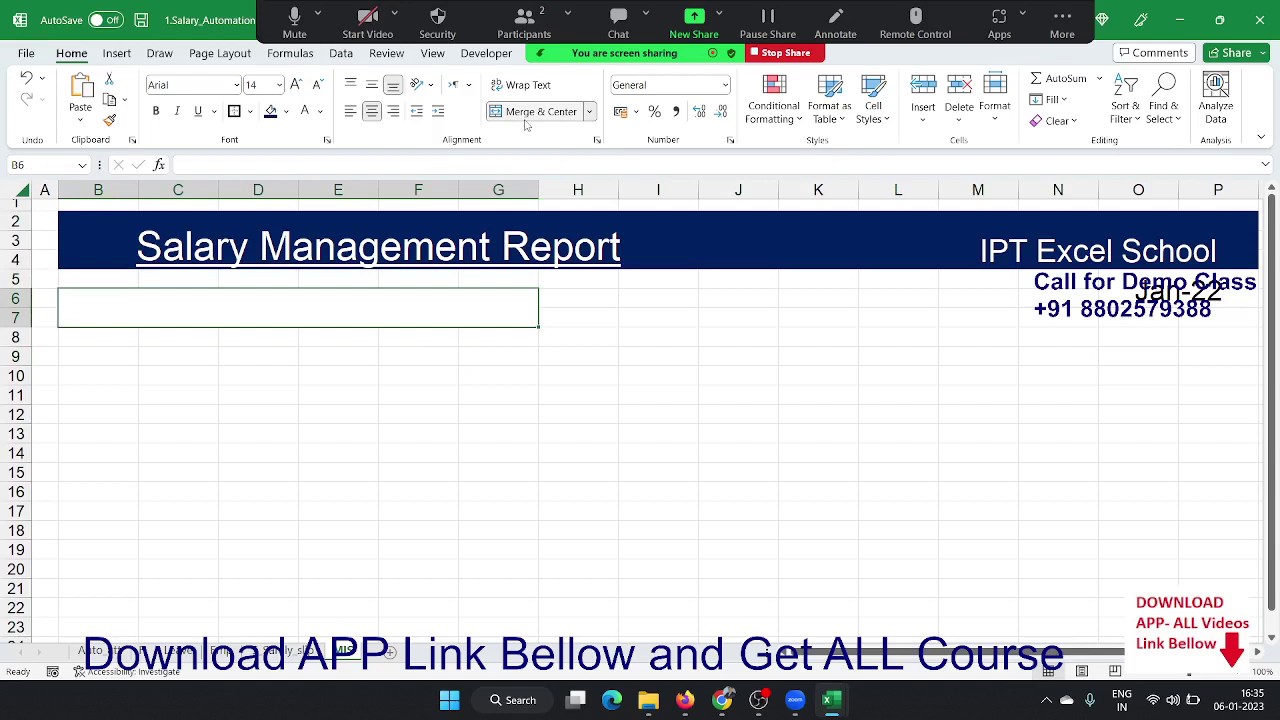
pyautogui.write('O')
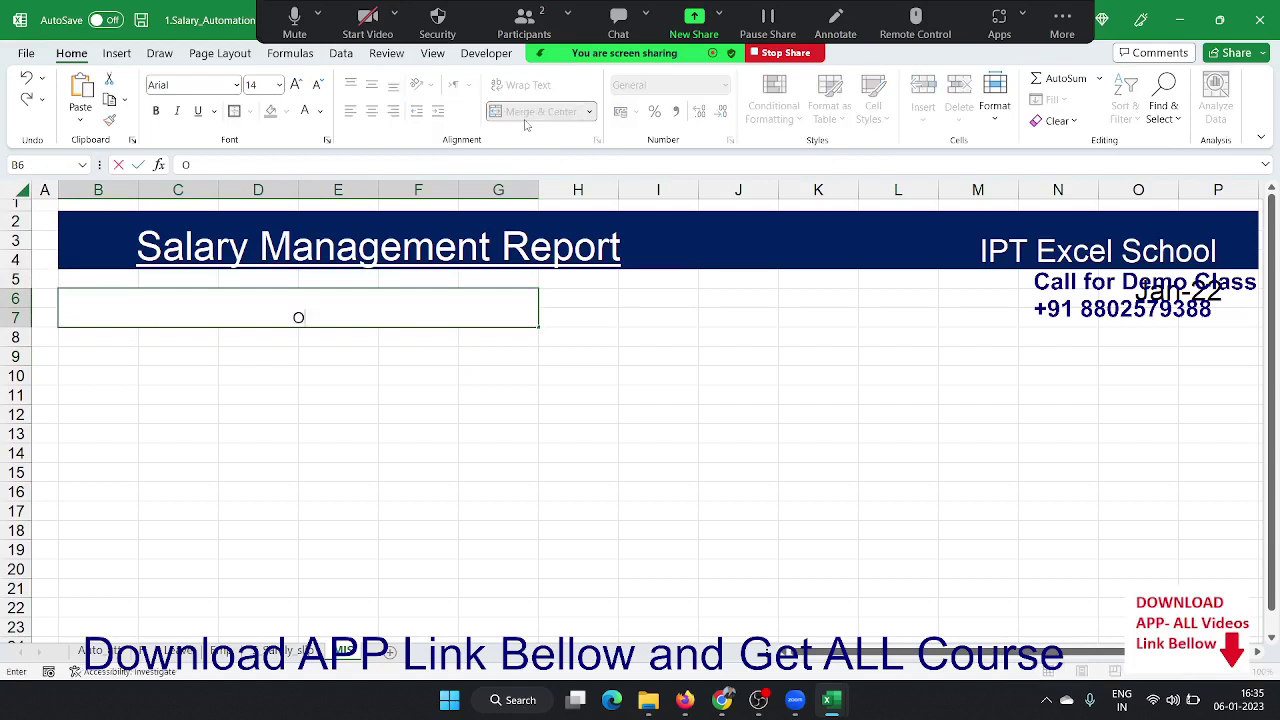
pyautogui.write('ver')
pyautogui.write('v')
pyautogui.write('iew')
pyautogui.press('Return')
pyautogui.press('Up')
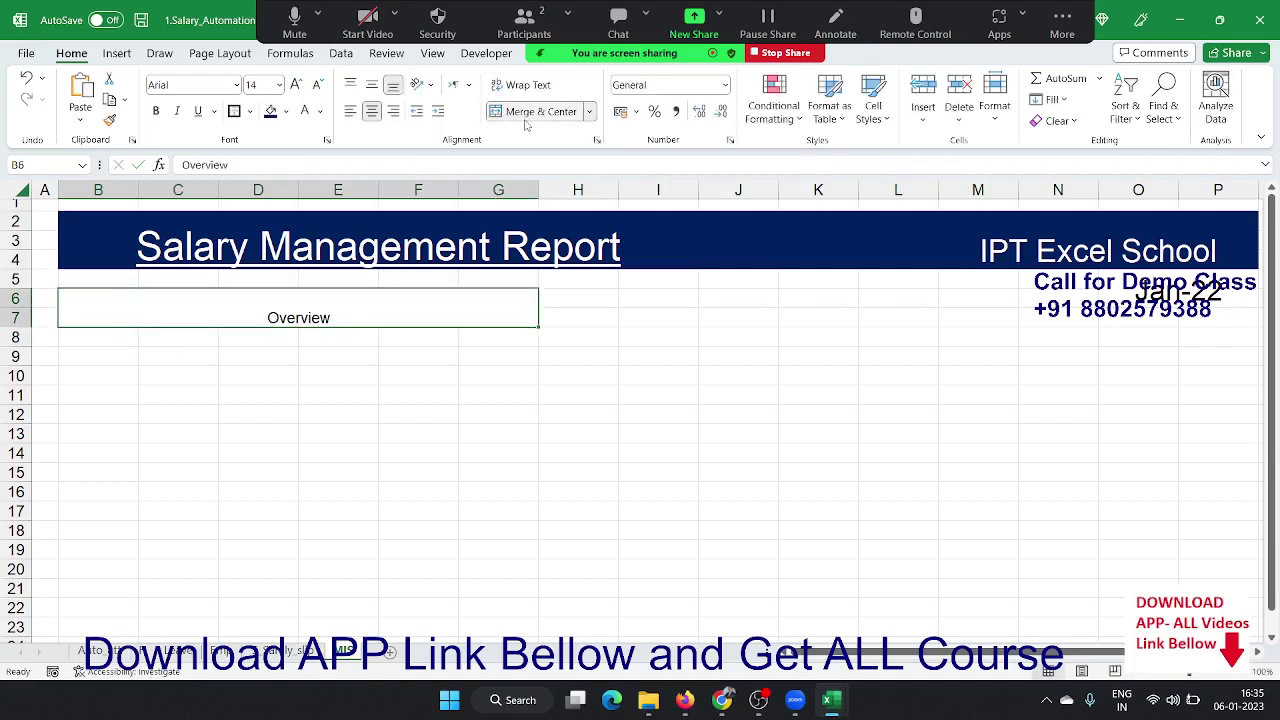
pyautogui.hotkey('ctrl', 'b')
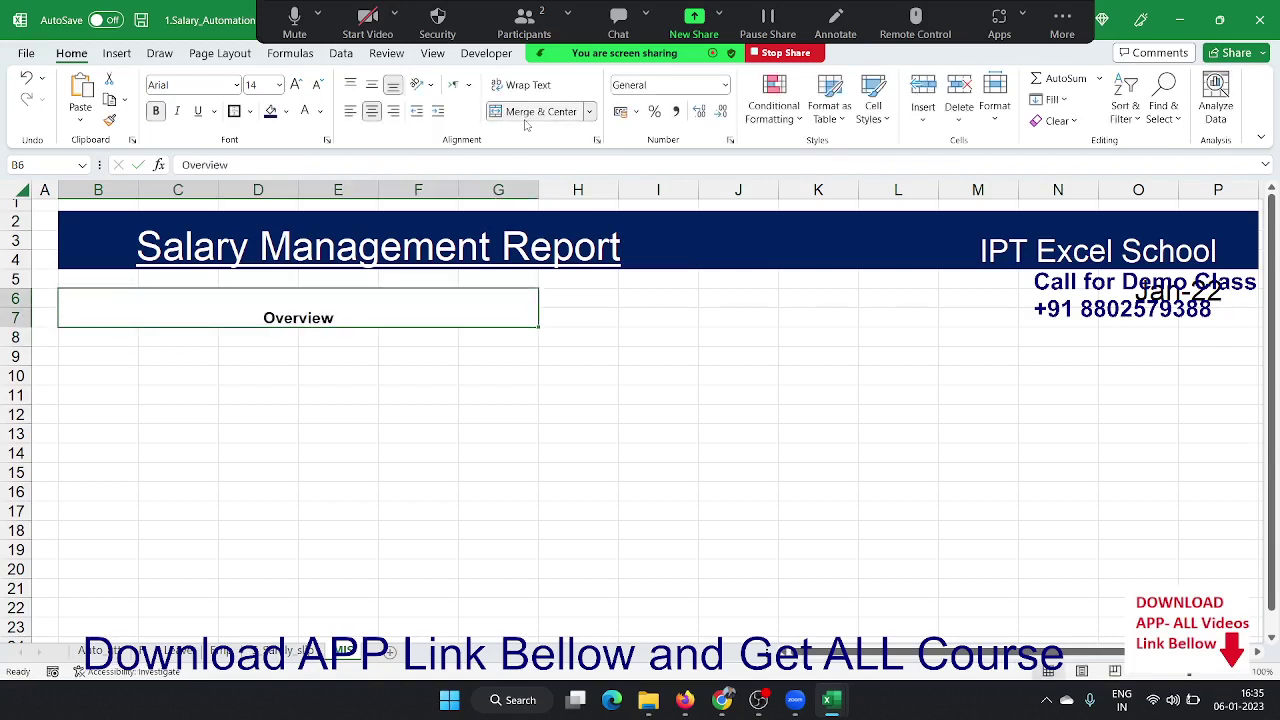
pyautogui.click(296, 88)
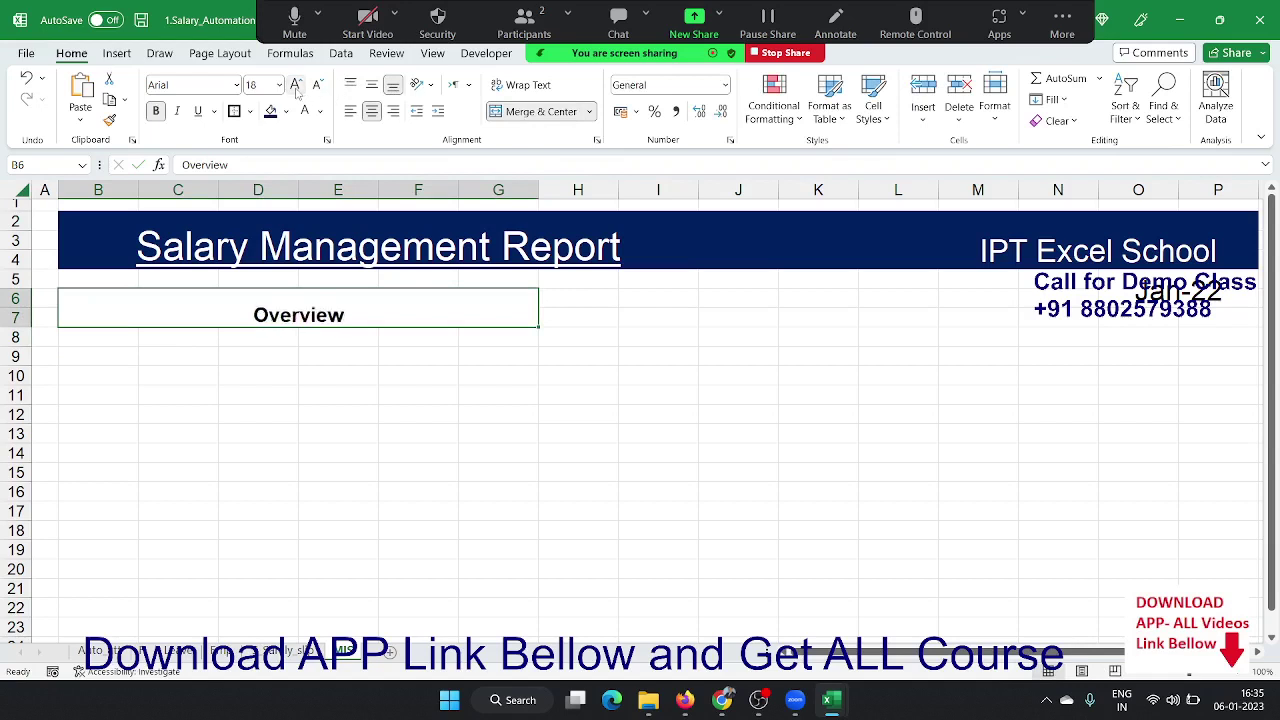
pyautogui.click(296, 88)
pyautogui.click(296, 88)
pyautogui.click(296, 88)
pyautogui.click(296, 88)
pyautogui.click(296, 88)
pyautogui.click(282, 372)
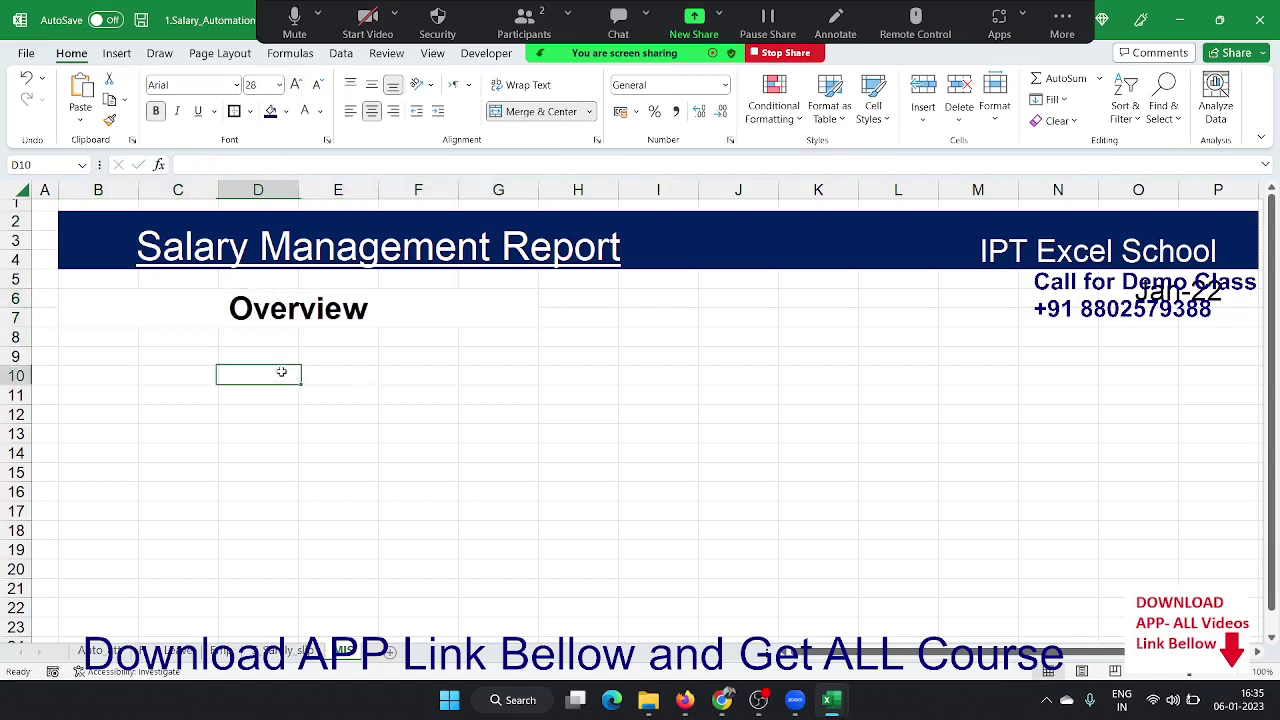
# - Enter the label 'Total Pay' in cell B8
pyautogui.click(96, 358)
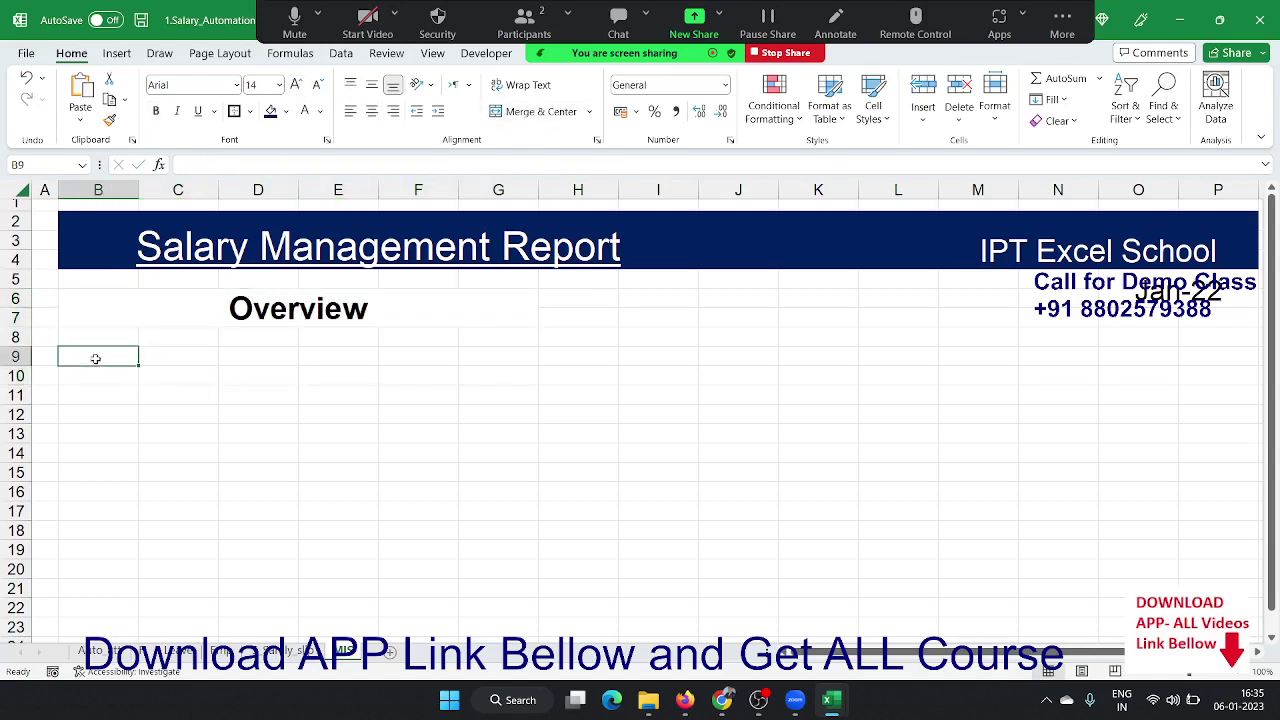
pyautogui.click(124, 341)
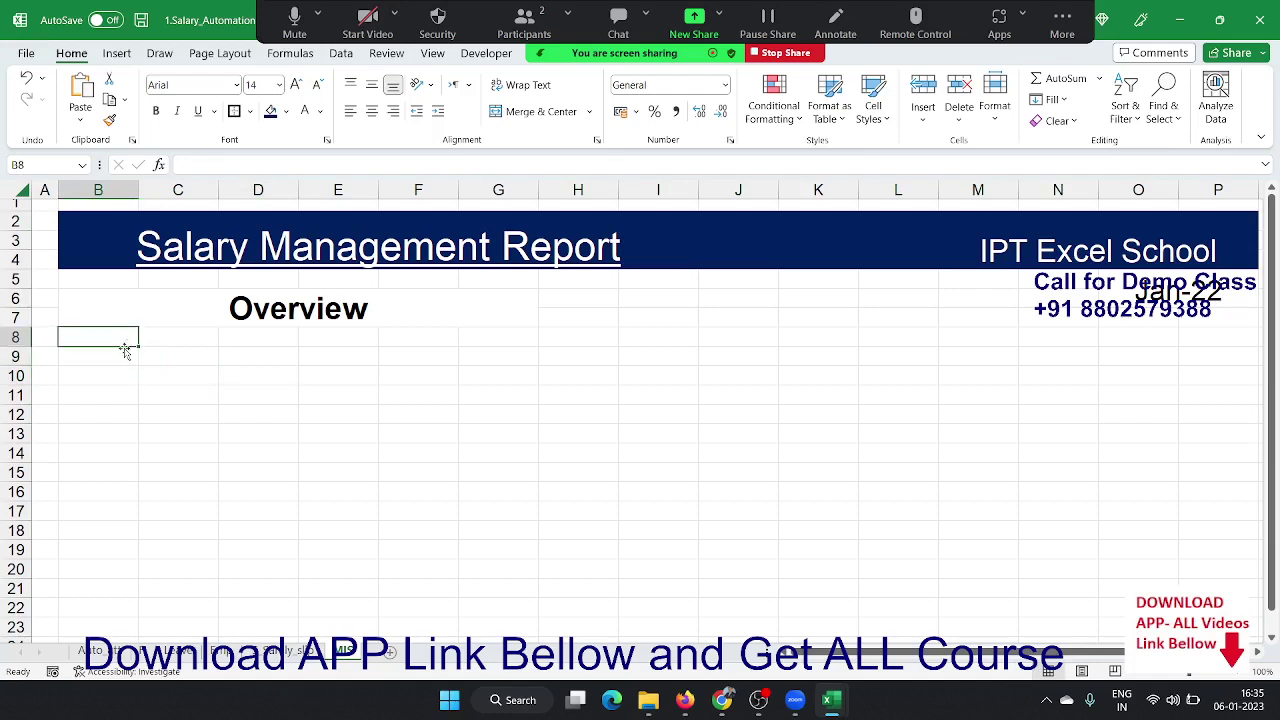
pyautogui.moveTo(125, 341); pyautogui.dragTo(148, 343)
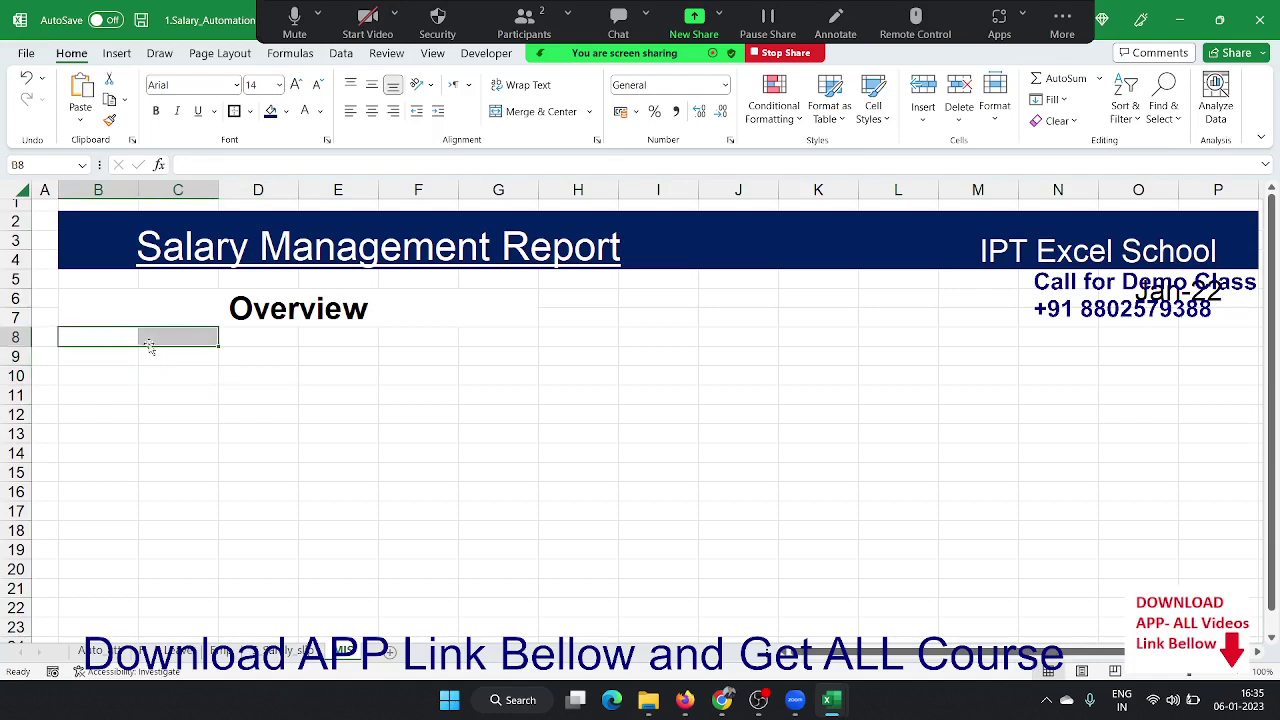
pyautogui.click(108, 342)
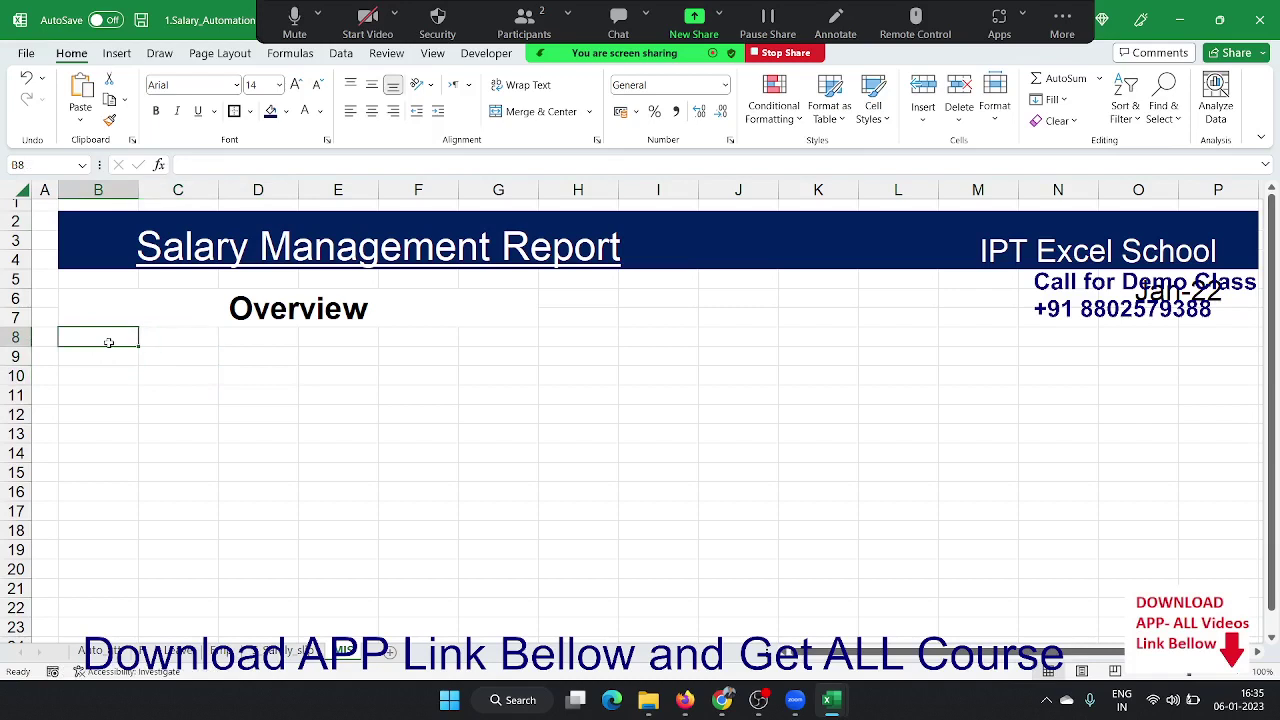
pyautogui.write('Total')
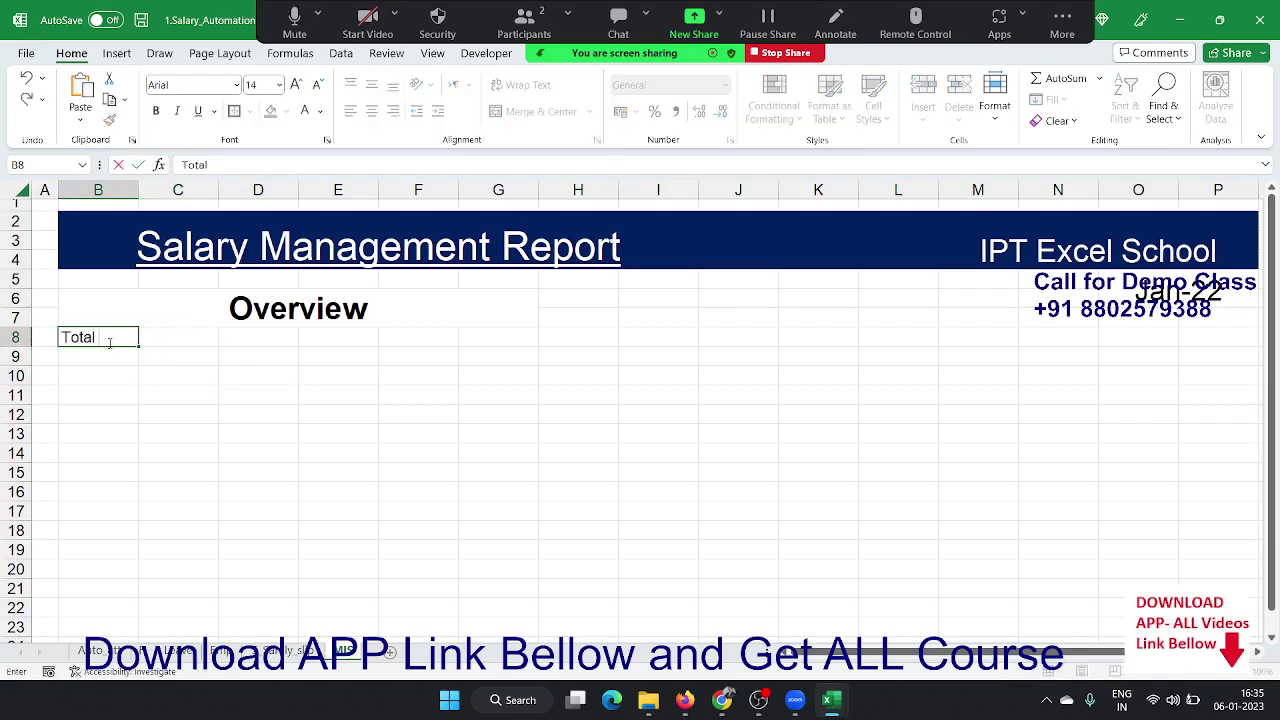
pyautogui.write(' S')
pyautogui.press('BackSpace')
pyautogui.press('BackSpace')
pyautogui.write('Pay')
pyautogui.press('Return')
pyautogui.click(109, 341)
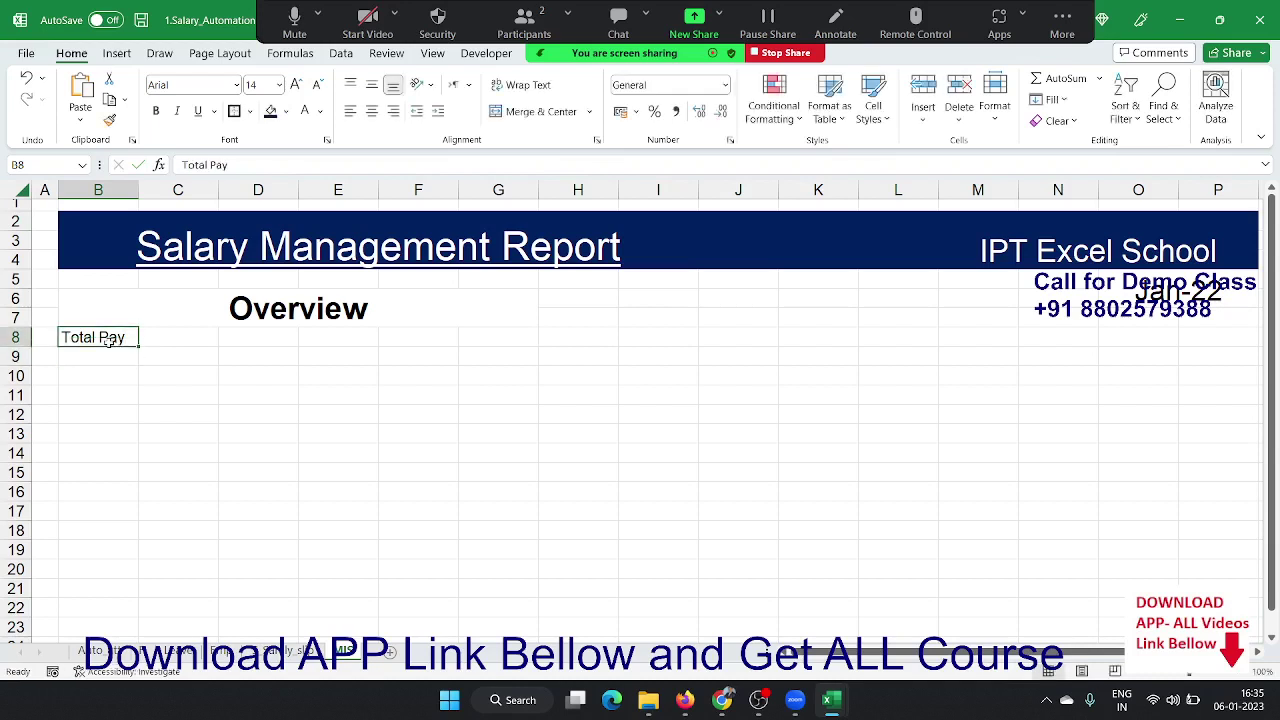
# - Add the labels Total EMP, Total Days and Per Days Pay in C8 to E8
pyautogui.press('Right')
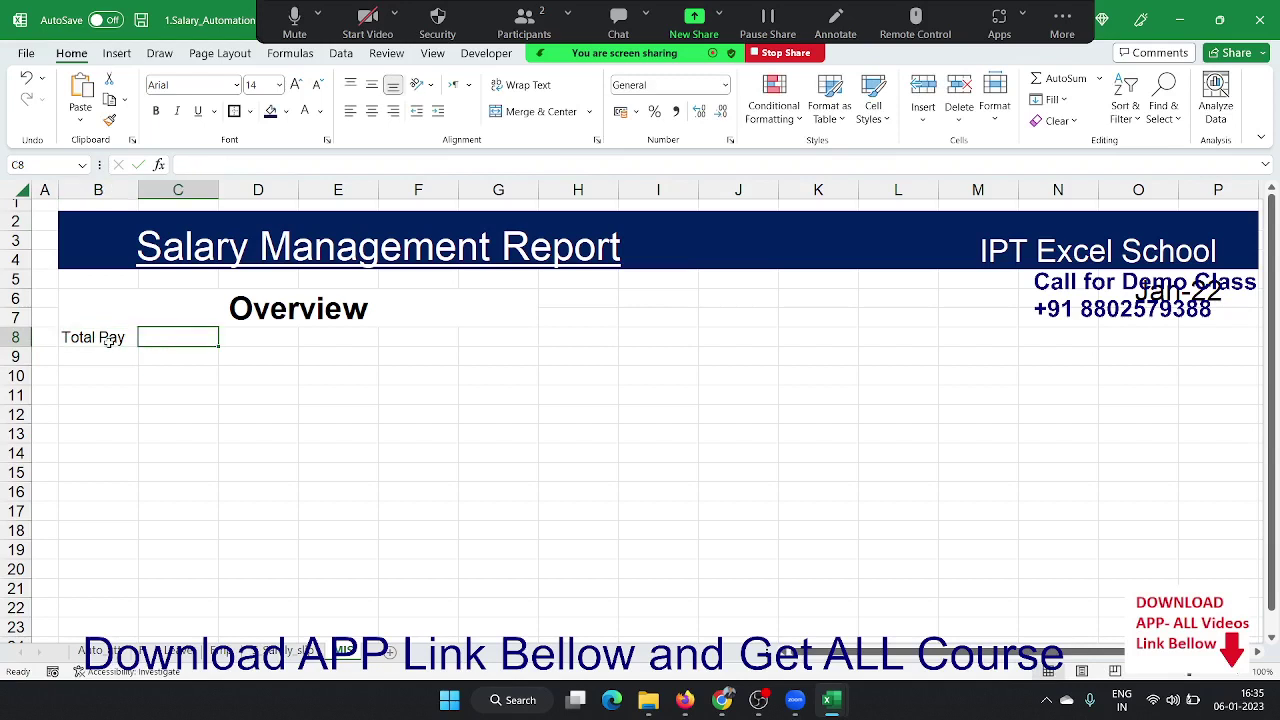
pyautogui.write('Tota,')
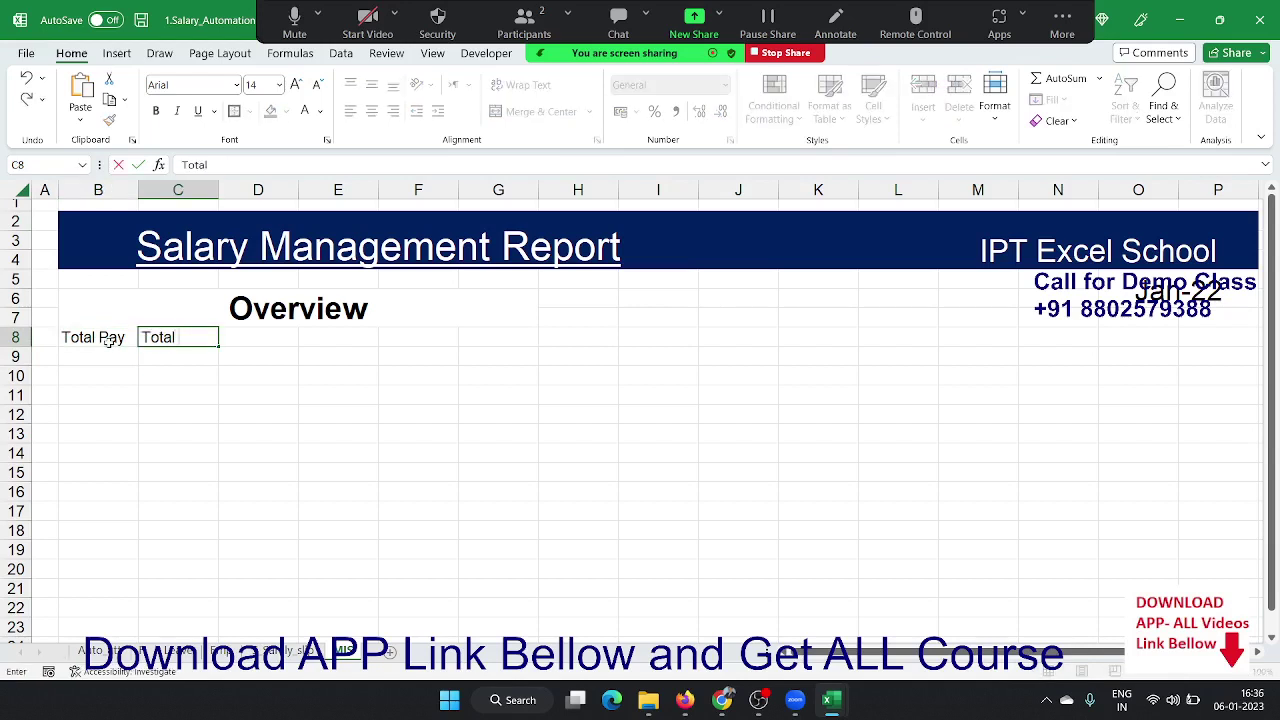
pyautogui.write('EMP')
pyautogui.press('Right')
pyautogui.write('T')
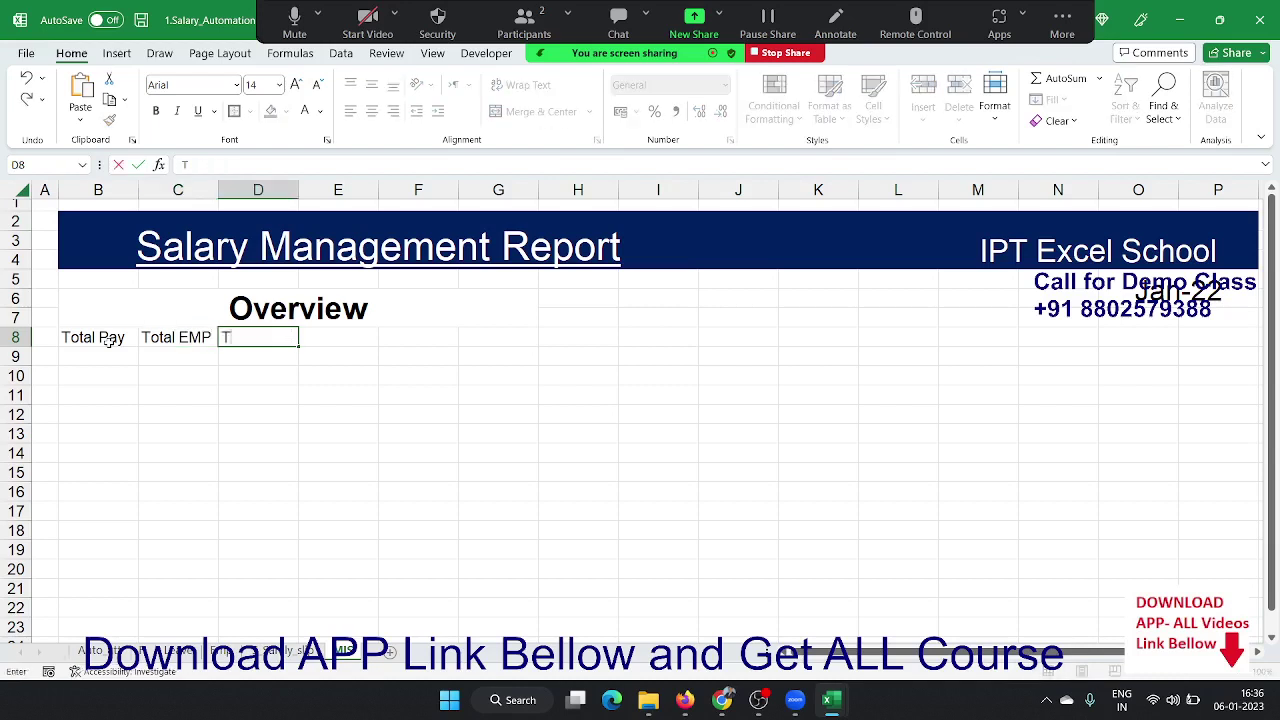
pyautogui.write('pt')
pyautogui.press('BackSpace')
pyautogui.press('BackSpace')
pyautogui.write('al')
pyautogui.press('BackSpace')
pyautogui.write('ly')
pyautogui.press('BackSpace')
pyautogui.press('BackSpace')
pyautogui.write('Day')
pyautogui.press('Tab')
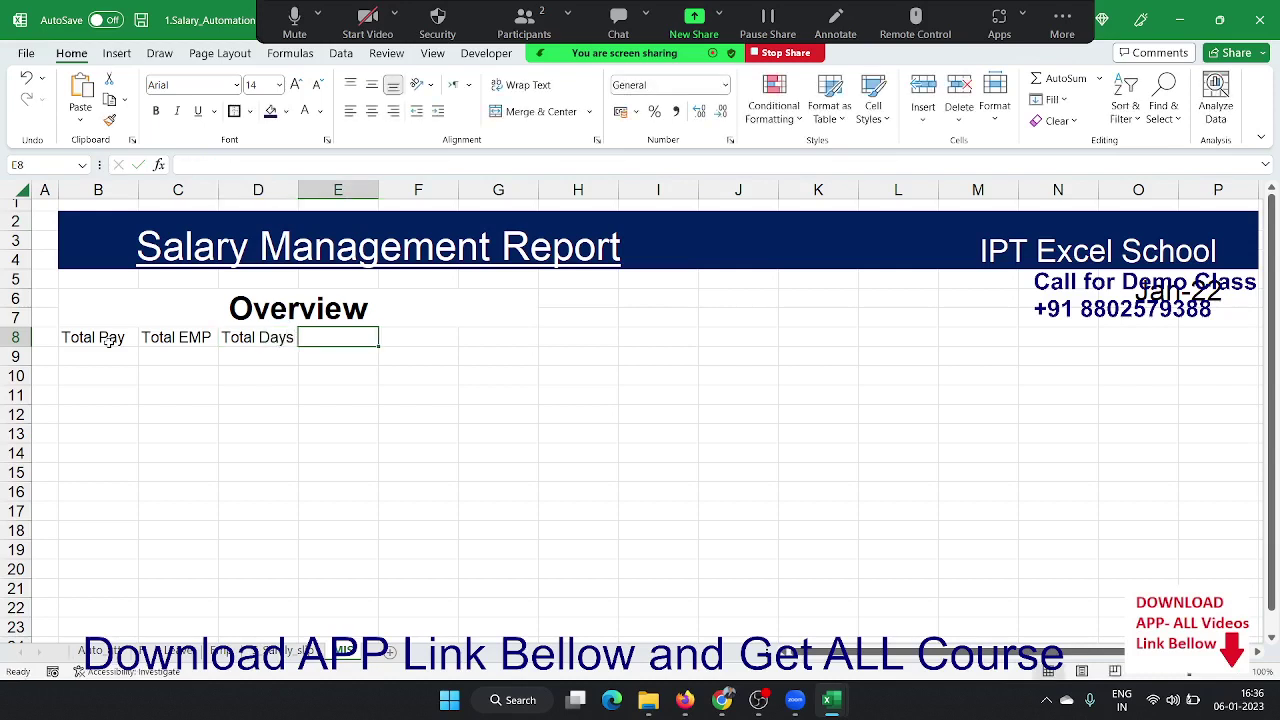
pyautogui.write('Per')
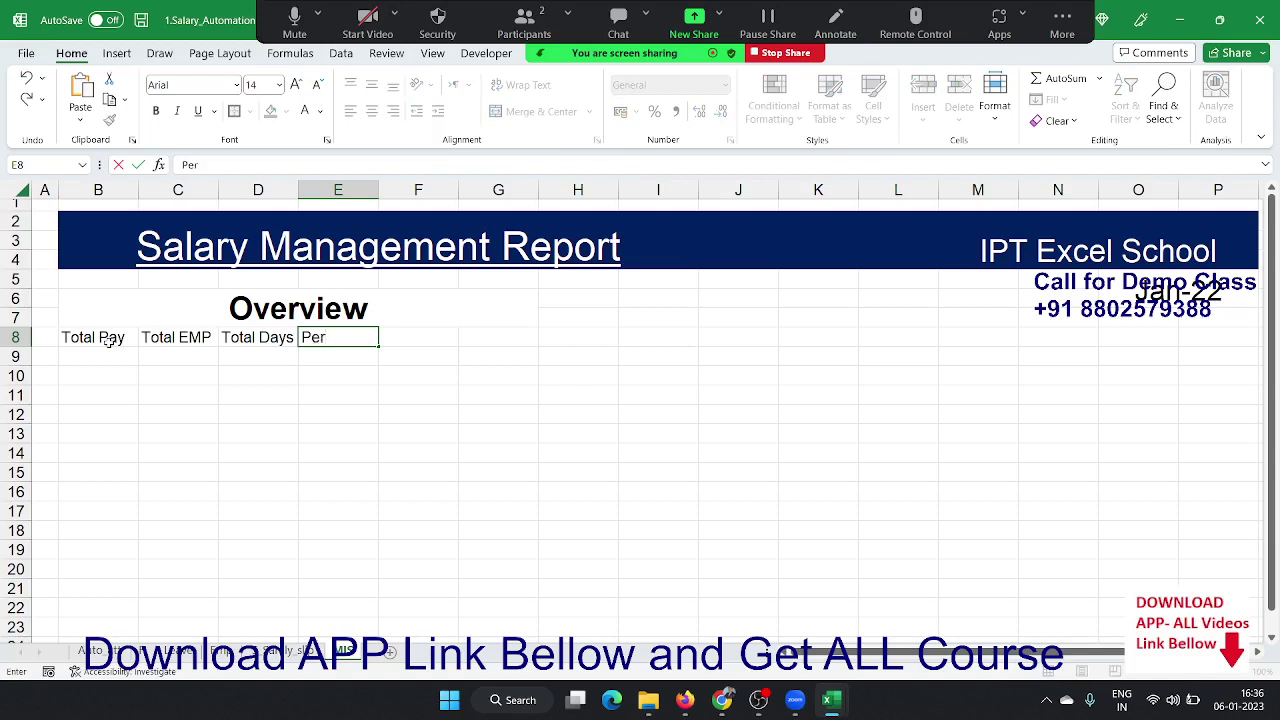
pyautogui.write(' Days Pay')
pyautogui.press('Return')
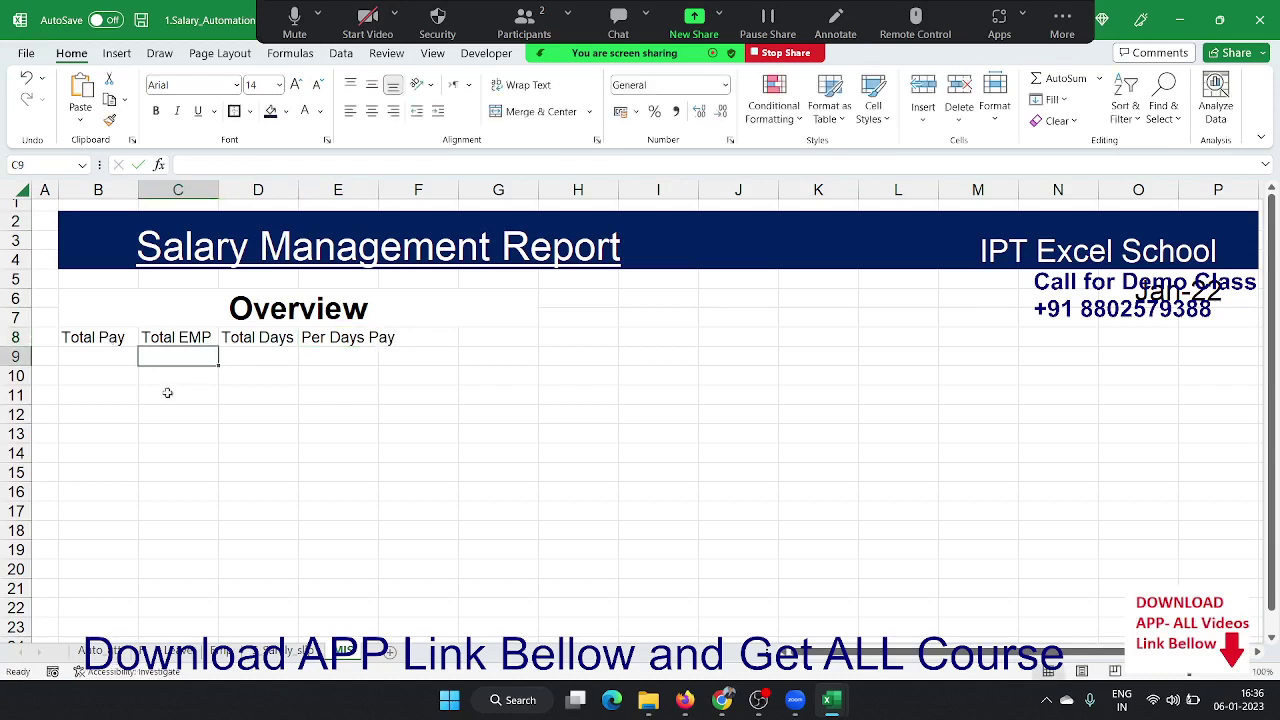
# - Autofit column E and enter =SUM(Emp!U:U) in B9, giving 14111.13
pyautogui.doubleClick(378, 190)
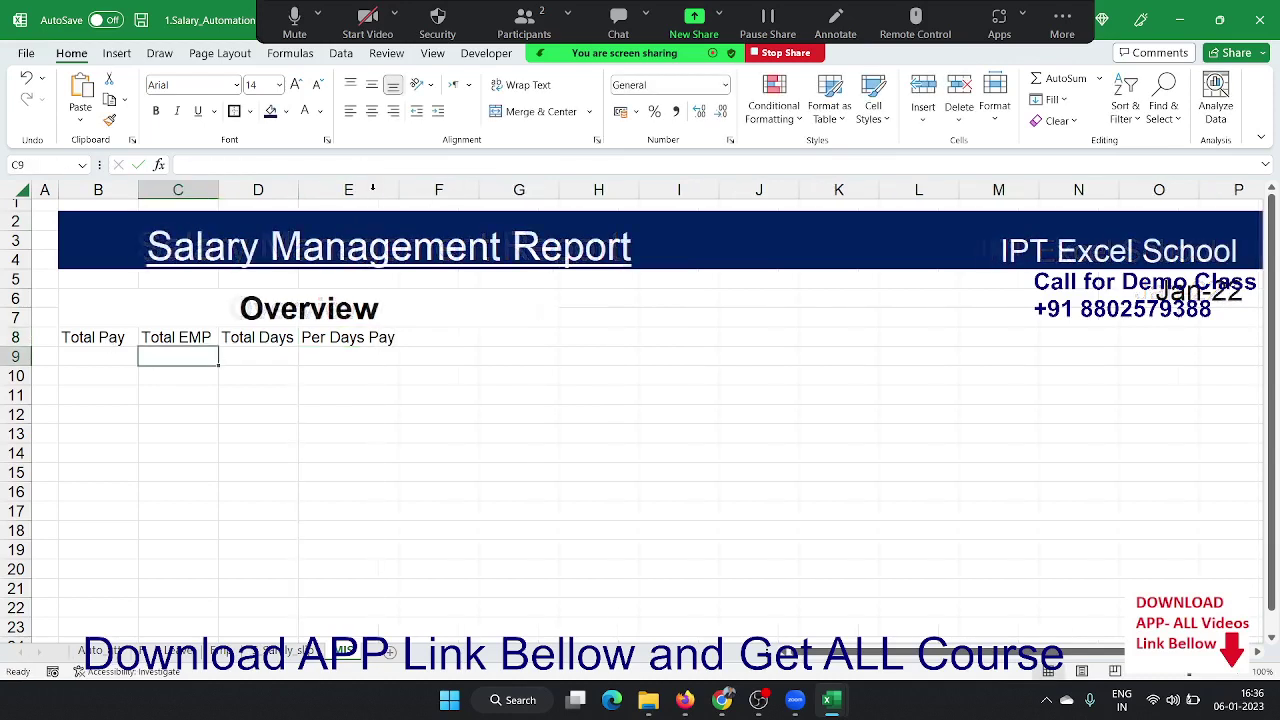
pyautogui.click(285, 357)
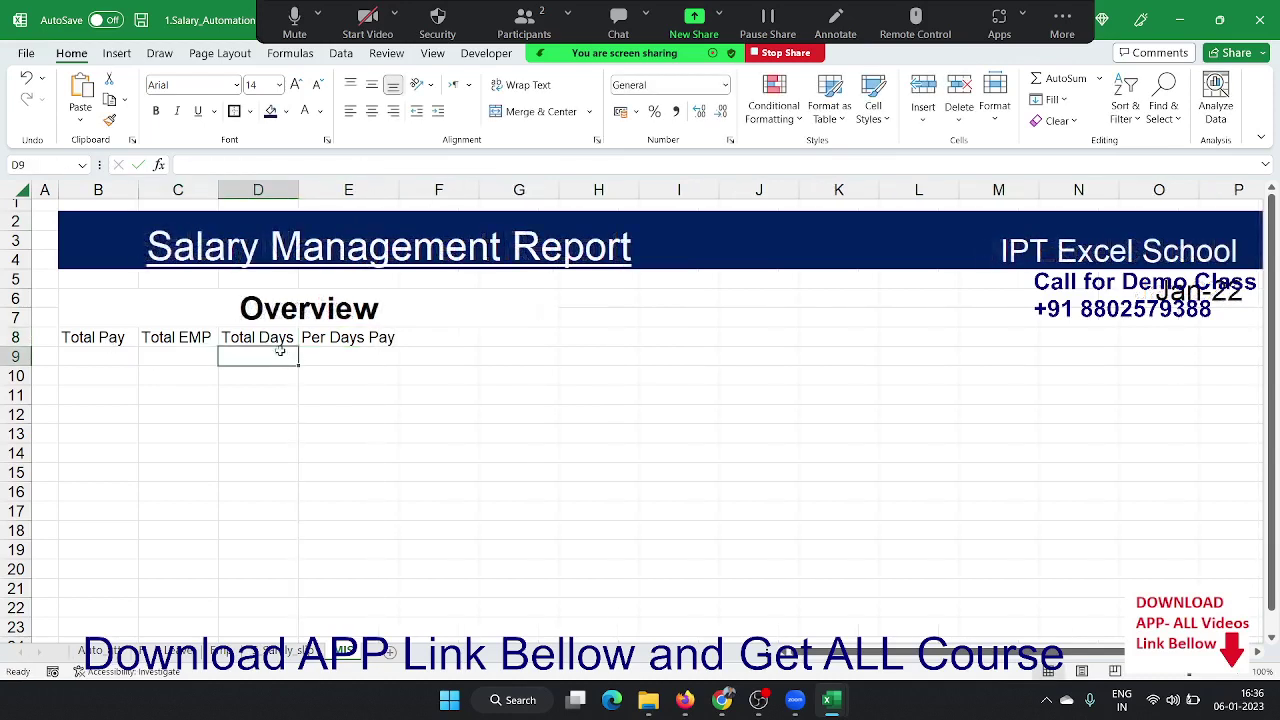
pyautogui.click(104, 366)
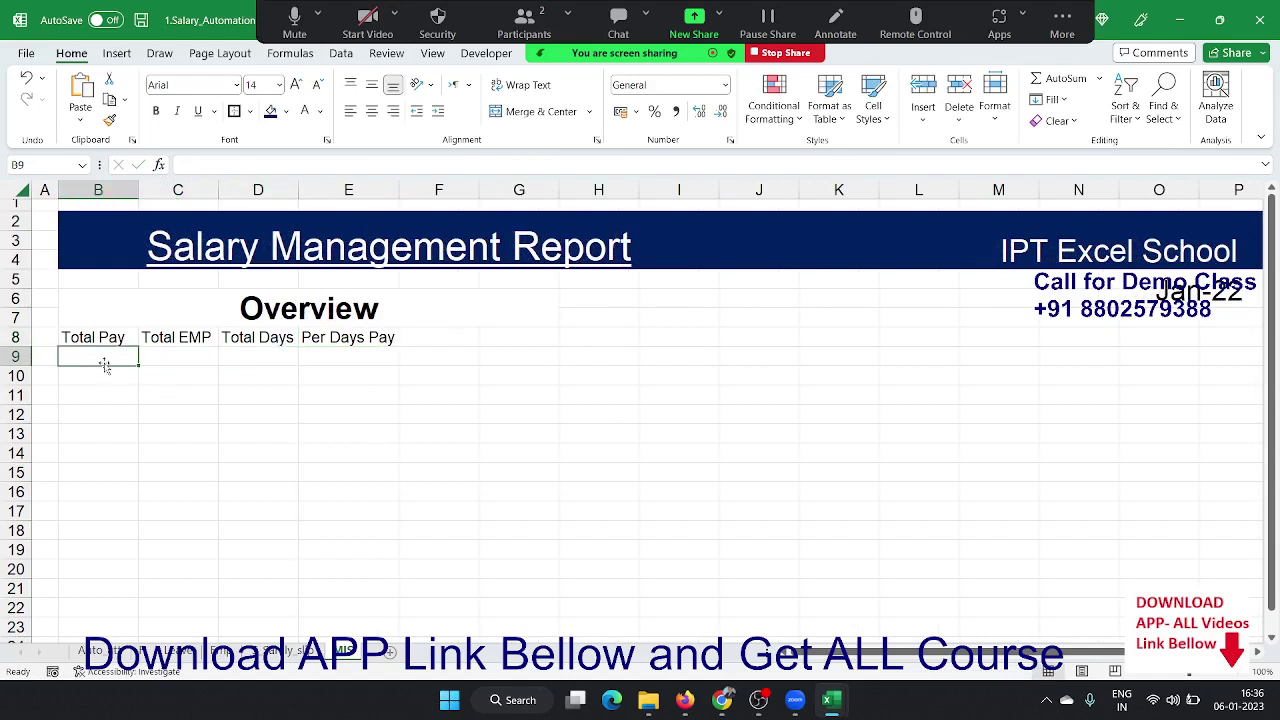
pyautogui.write('=sum')
pyautogui.press('Tab')
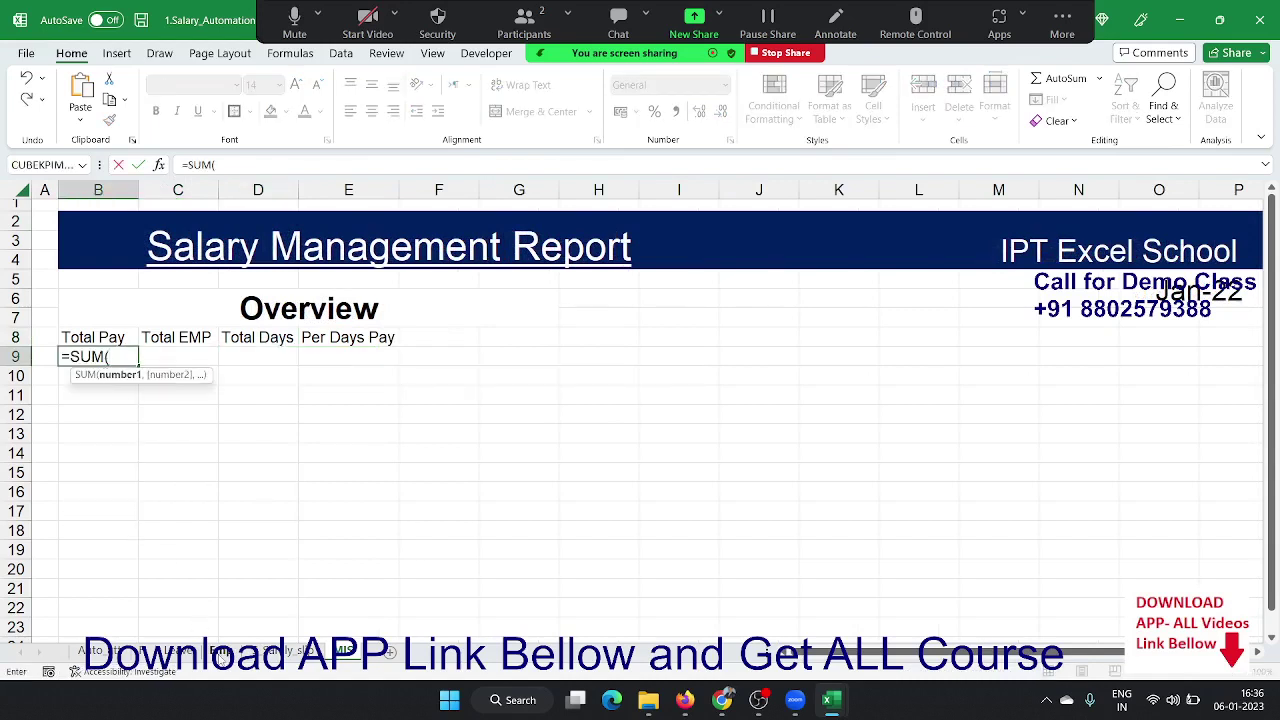
pyautogui.click(222, 651)
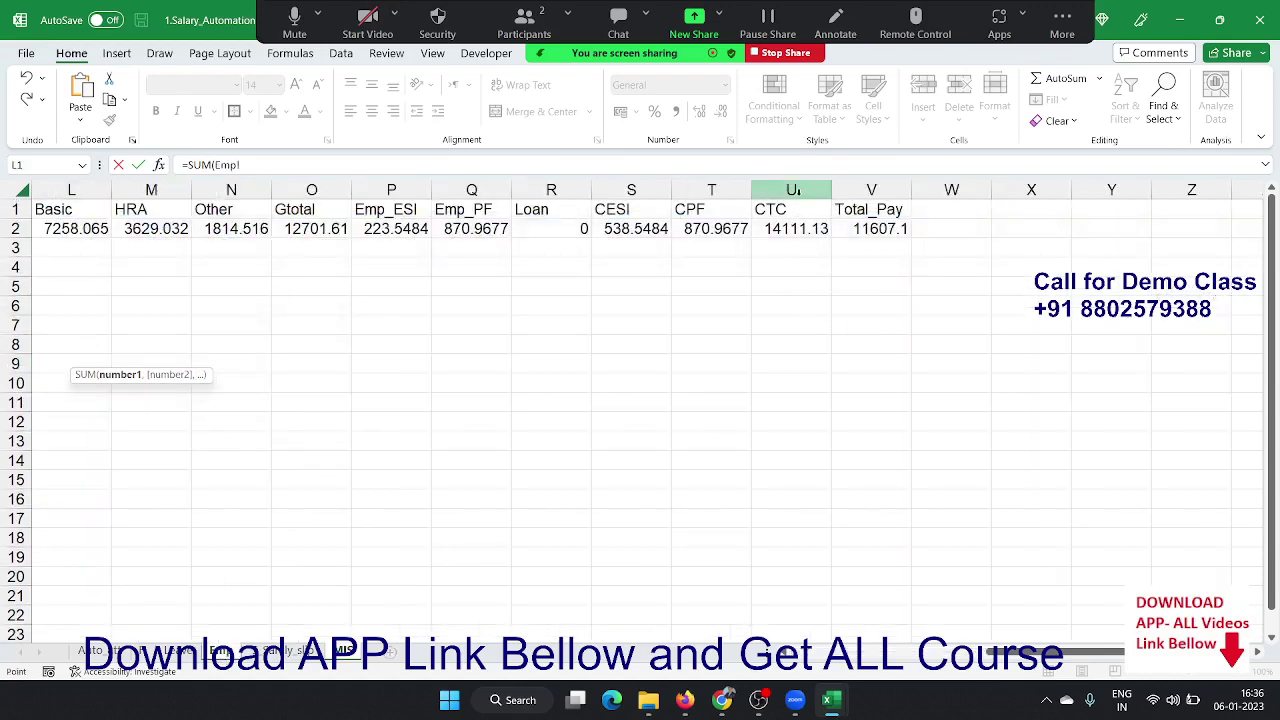
pyautogui.click(795, 190)
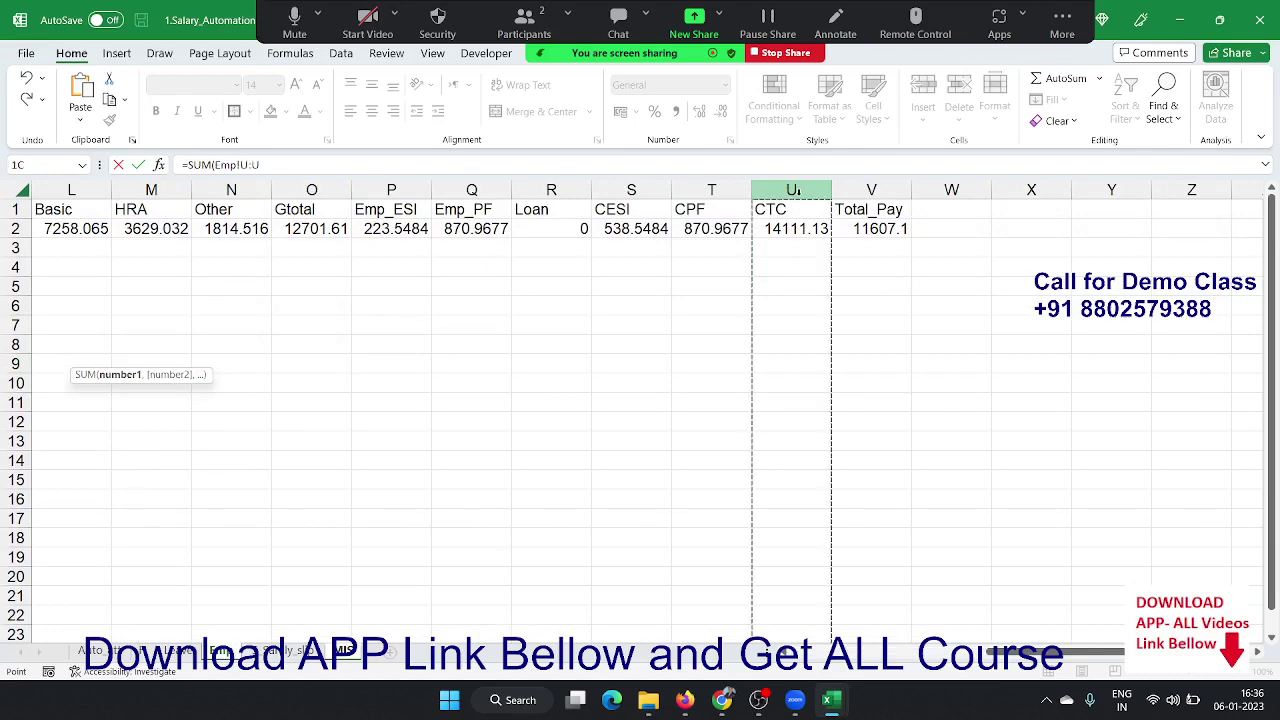
pyautogui.press('Return')
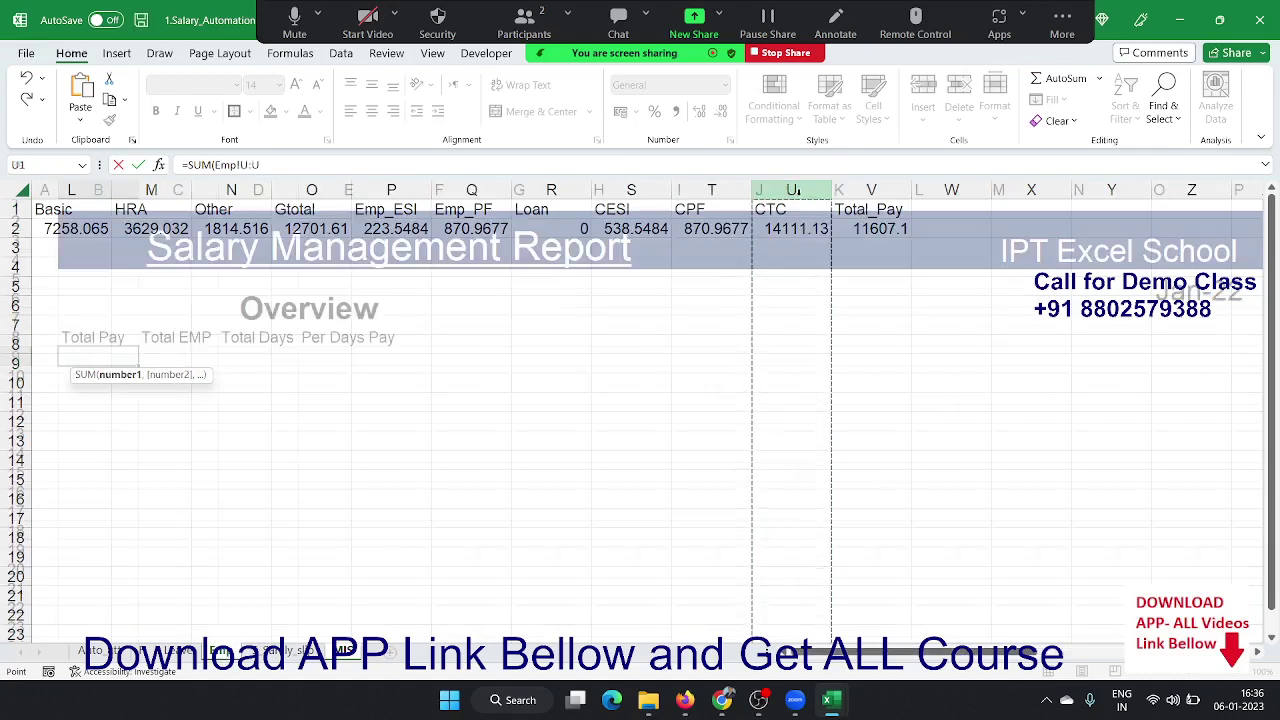
pyautogui.press('Up')
pyautogui.press('Right')
pyautogui.write('=')
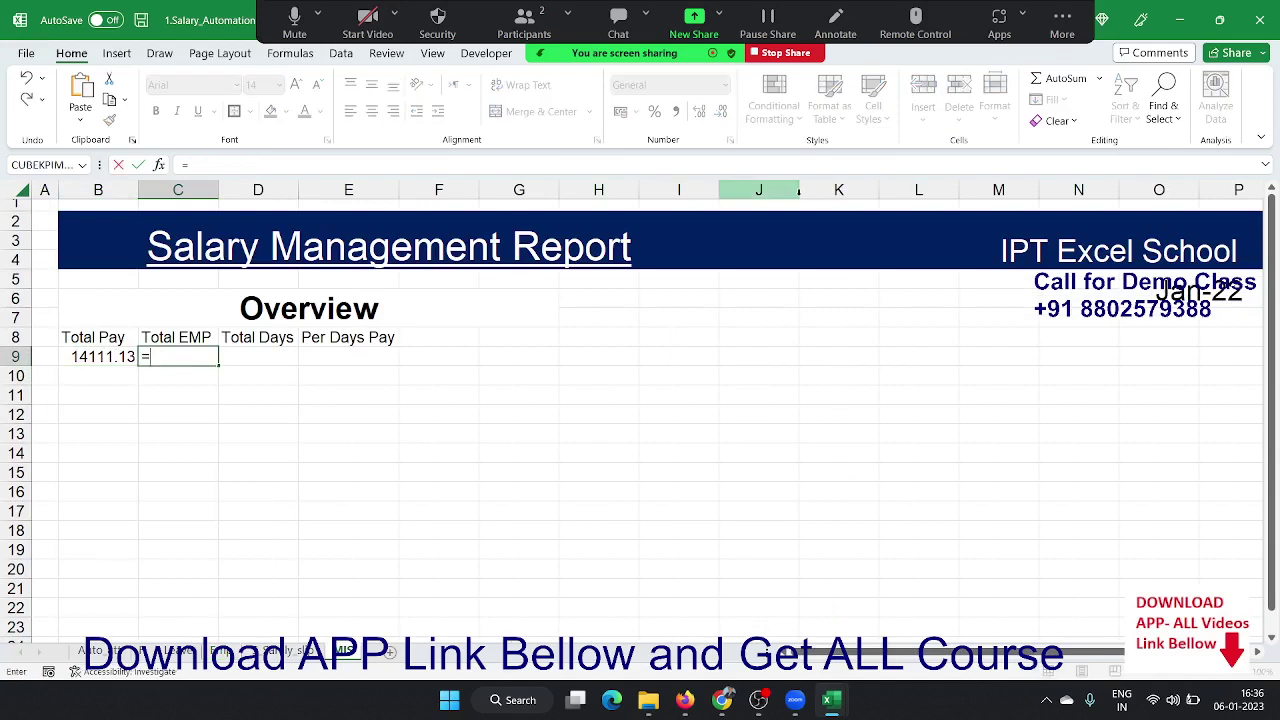
pyautogui.write('coum')
# - Enter =COUNTA(Auto_att!A6:A18)-1 in C9 so Total EMP shows 12
pyautogui.press('BackSpace')
pyautogui.press('BackSpace')
pyautogui.press('BackSpace')
pyautogui.write('o')
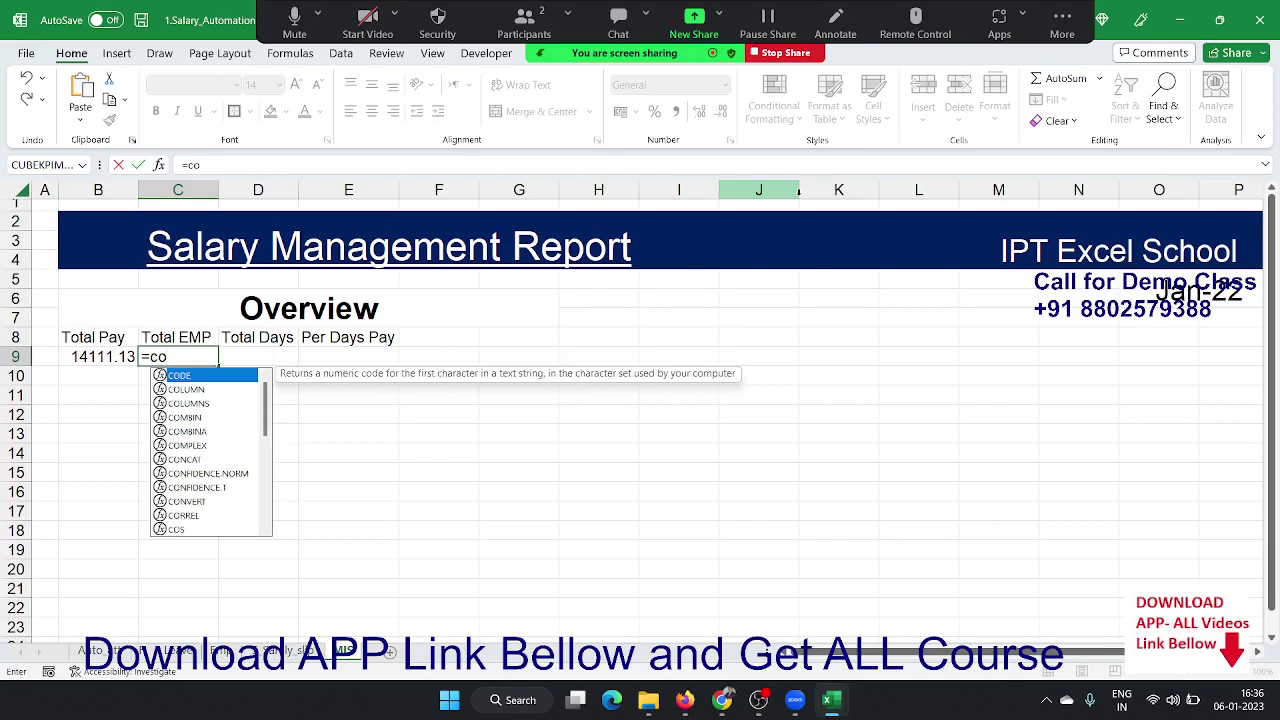
pyautogui.write('u')
pyautogui.press('Down')
pyautogui.press('Tab')
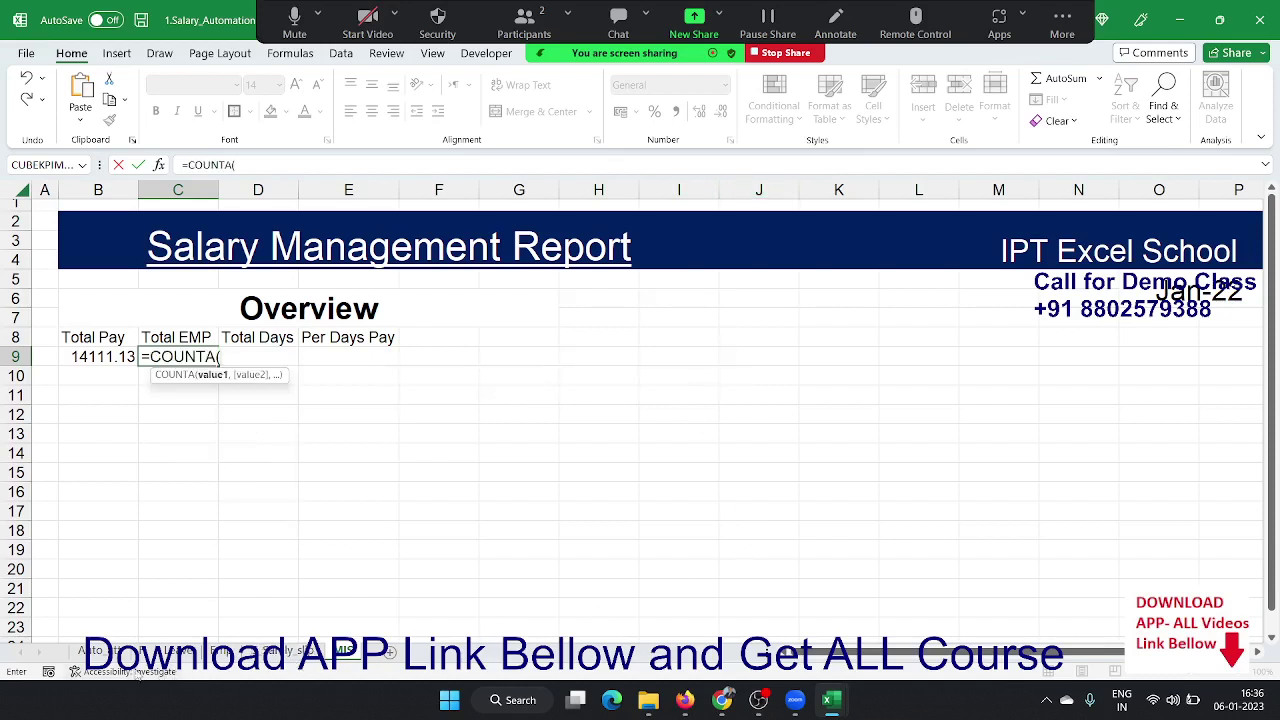
pyautogui.click(90, 651)
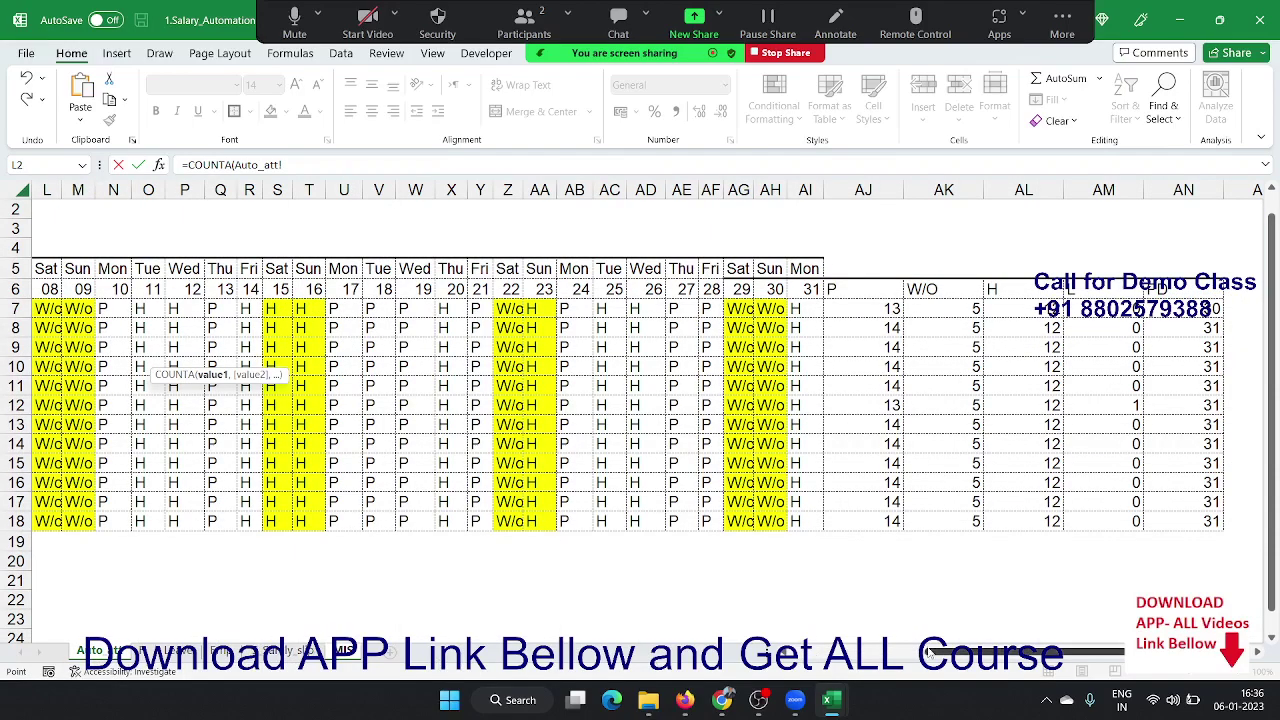
pyautogui.moveTo(928, 652); pyautogui.dragTo(541, 712)
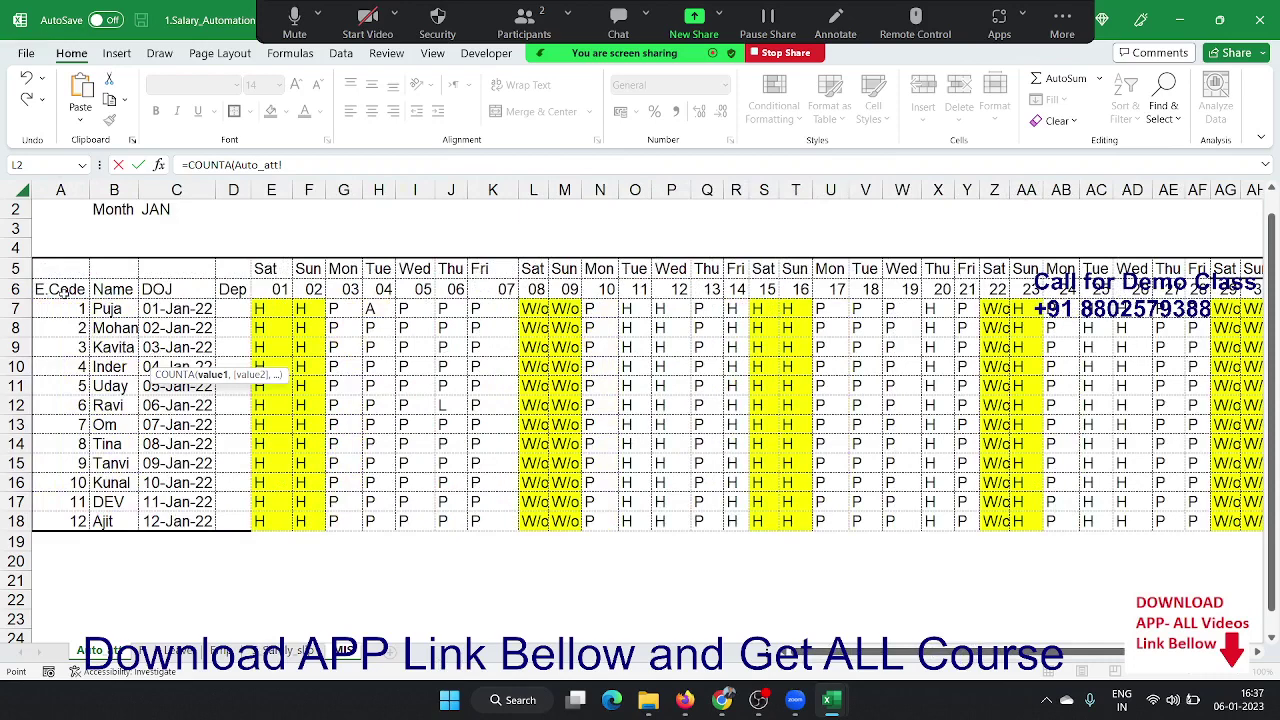
pyautogui.moveTo(62, 290); pyautogui.dragTo(62, 521)
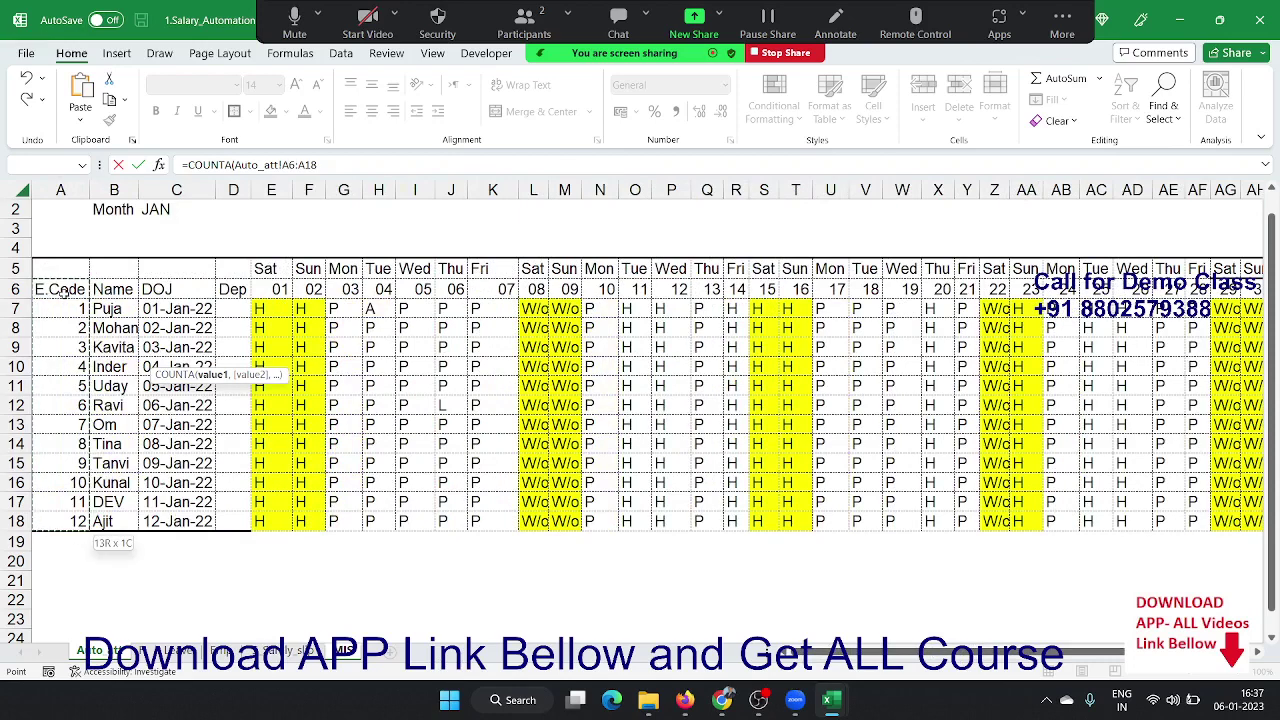
pyautogui.write(')-')
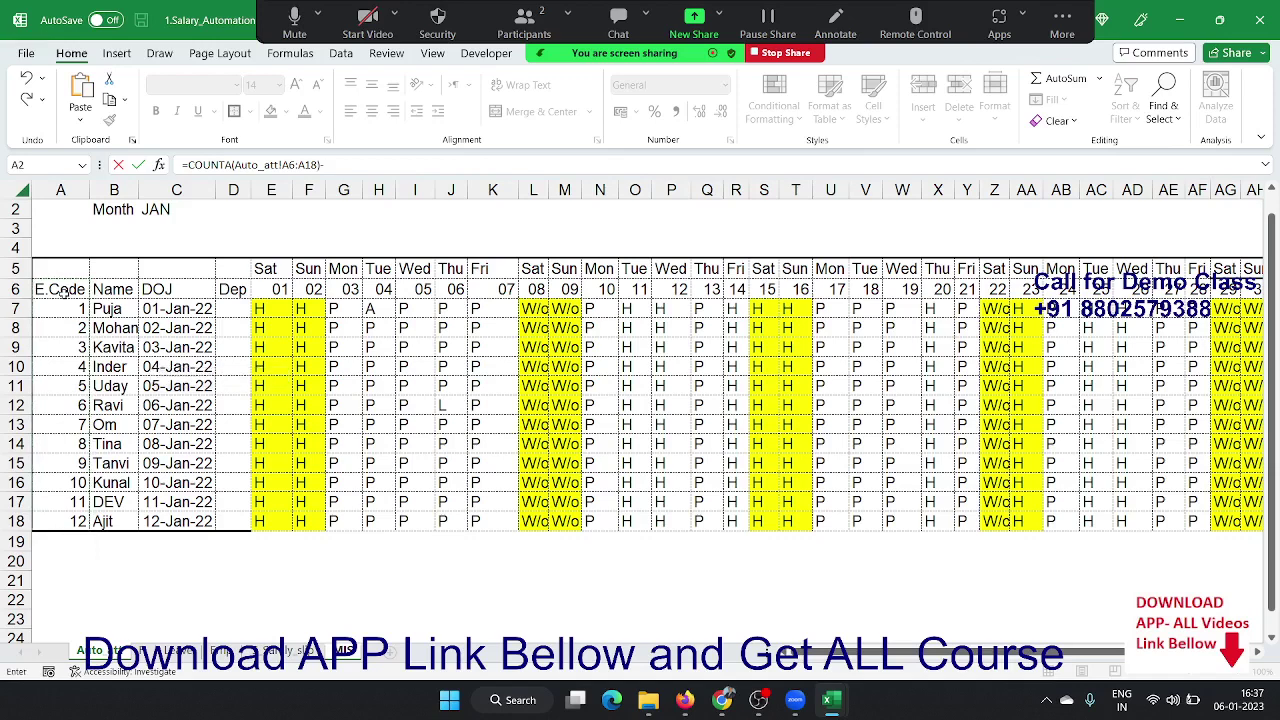
pyautogui.write('1')
pyautogui.press('Return')
pyautogui.press('Up')
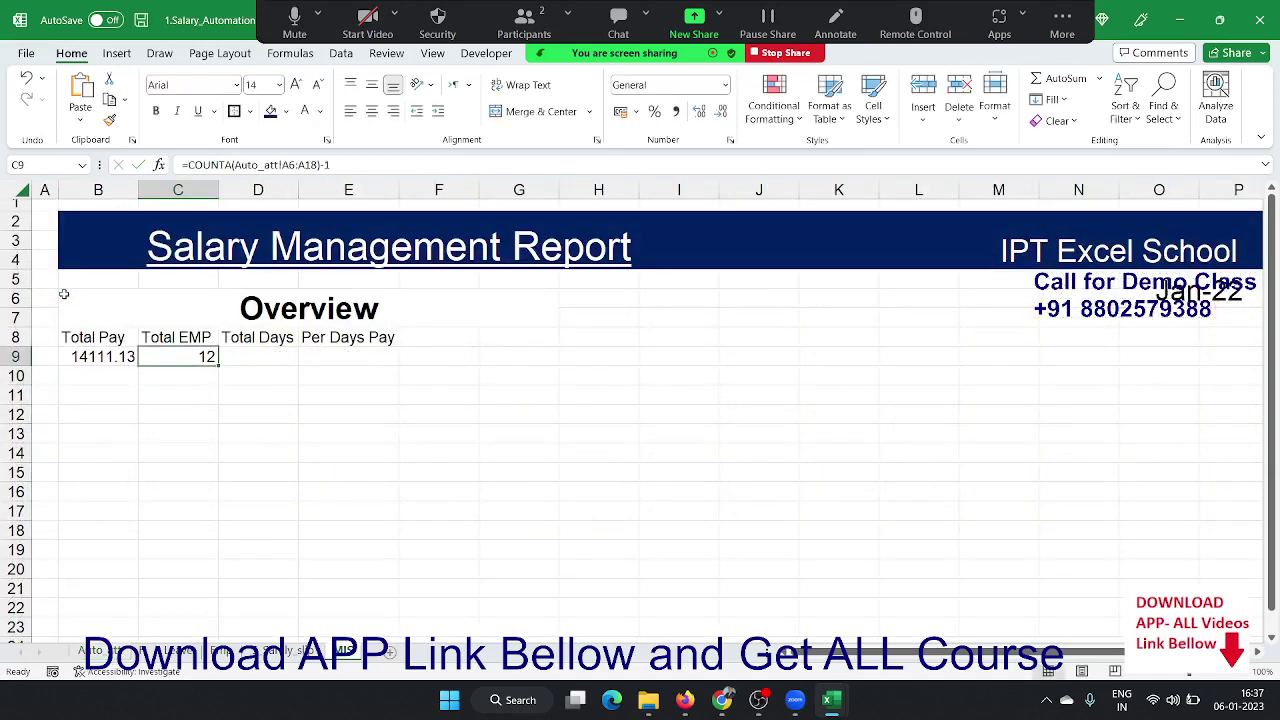
pyautogui.press('Right')
# - Start a SUM formula for Total Days, then cancel it
pyautogui.write('=sum')
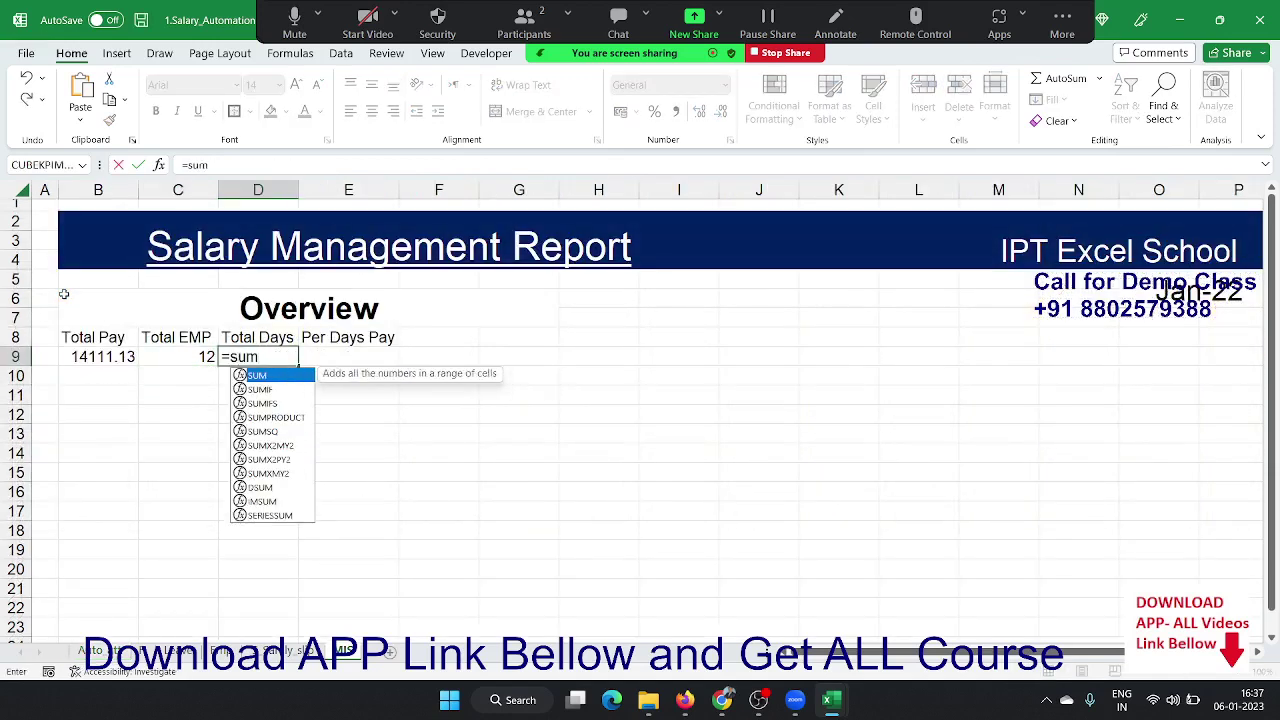
pyautogui.press('Tab')
pyautogui.click(92, 651)
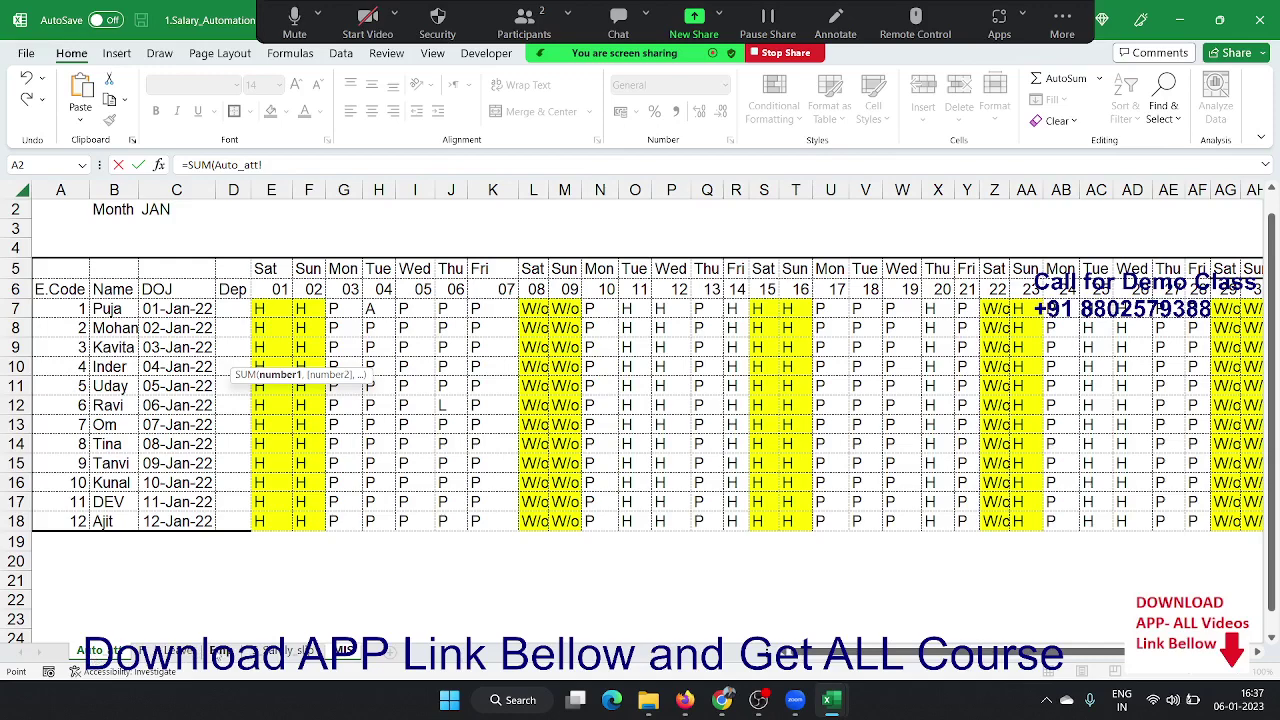
pyautogui.press('Escape')
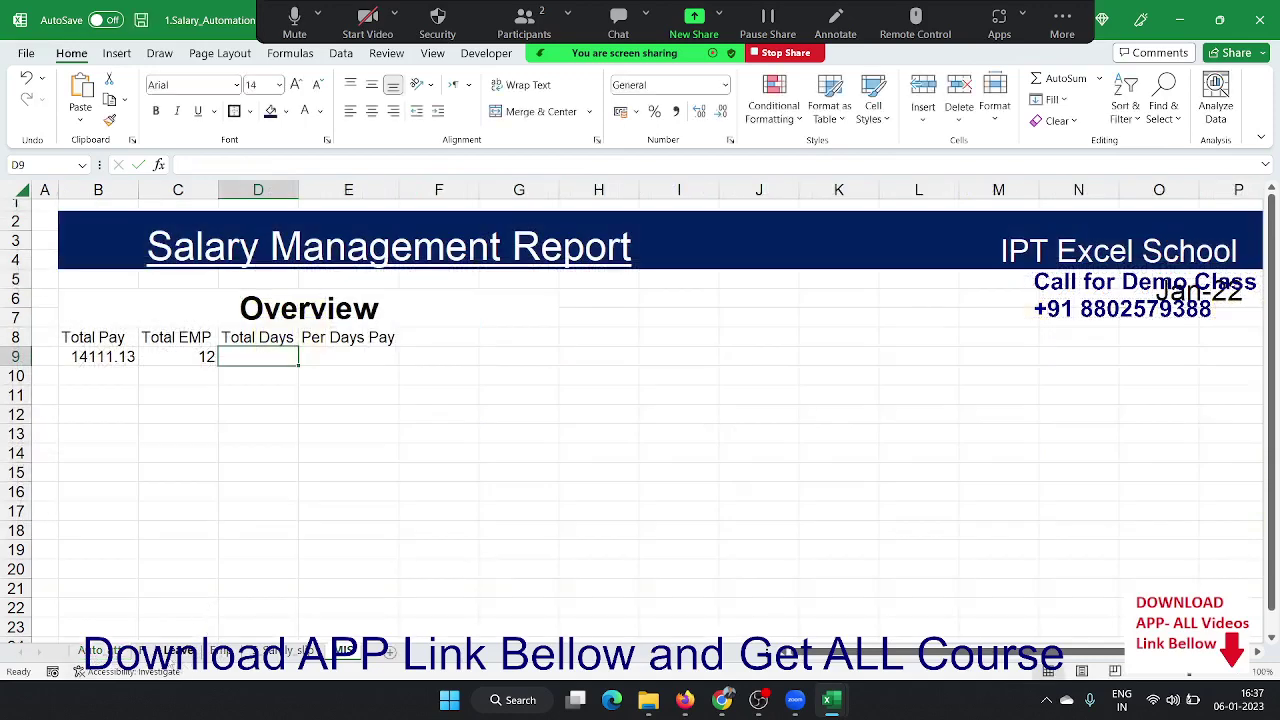
# - Copy the 12 employees' codes, names and join dates from Auto_att A7:C18
pyautogui.click(95, 655)
pyautogui.click(87, 312)
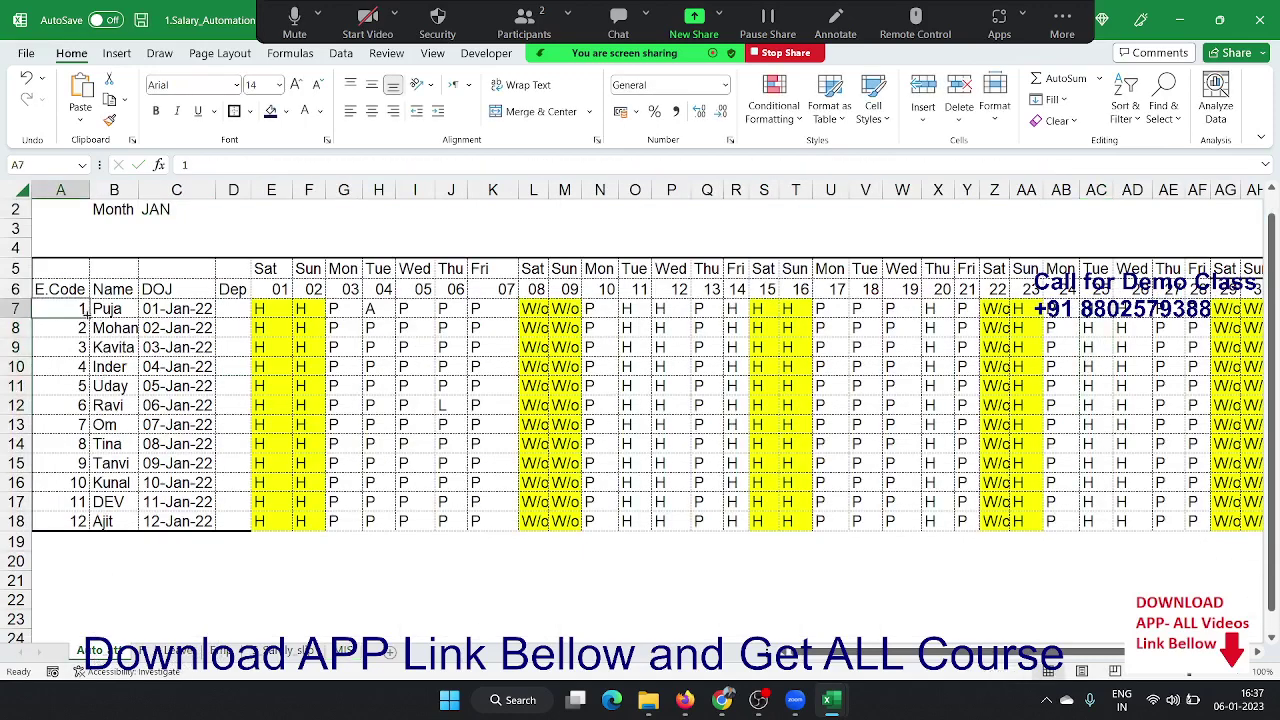
pyautogui.hotkey('shift', 'Right')
pyautogui.hotkey('shift', 'Right')
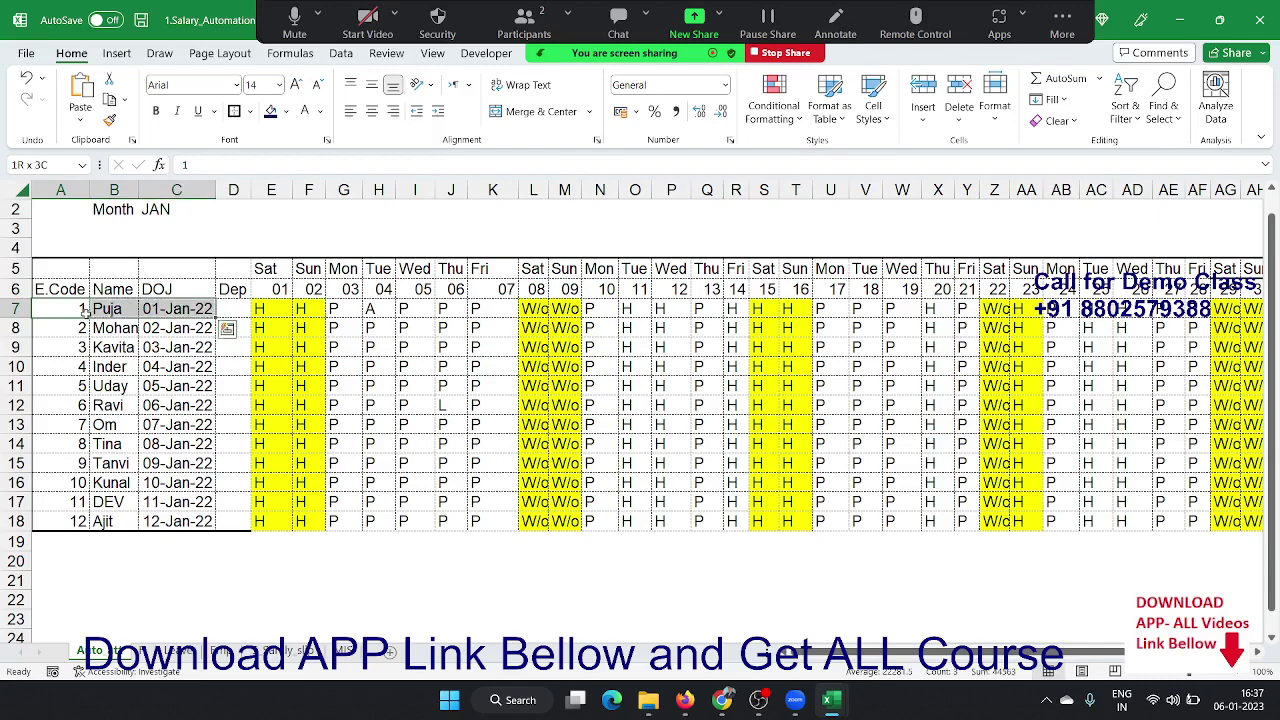
pyautogui.hotkey('ctrl', 'shift', 'Down')
pyautogui.hotkey('ctrl', 'c')
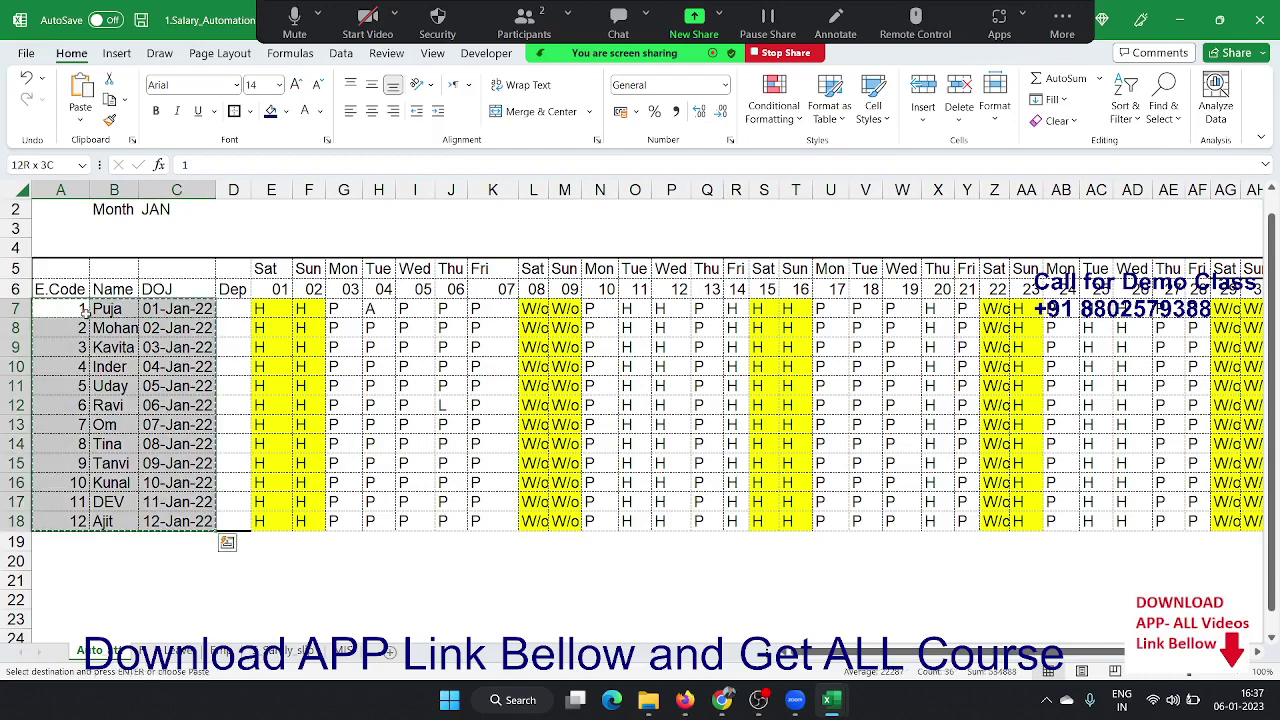
# - Paste the employee list at A2 of the salary sheet and move the dates into F2:F13
pyautogui.hotkey('ctrl', 'pagedown')
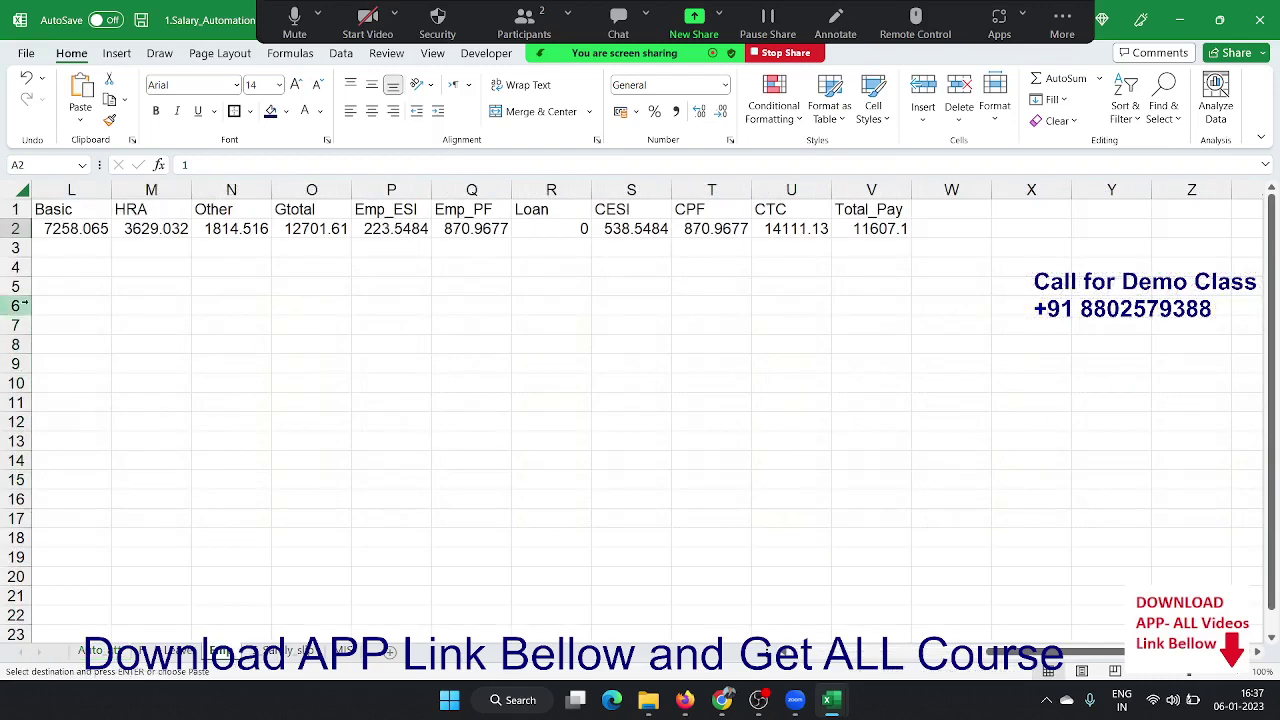
pyautogui.click(45, 232)
pyautogui.hotkey('ctrl', 'Home')
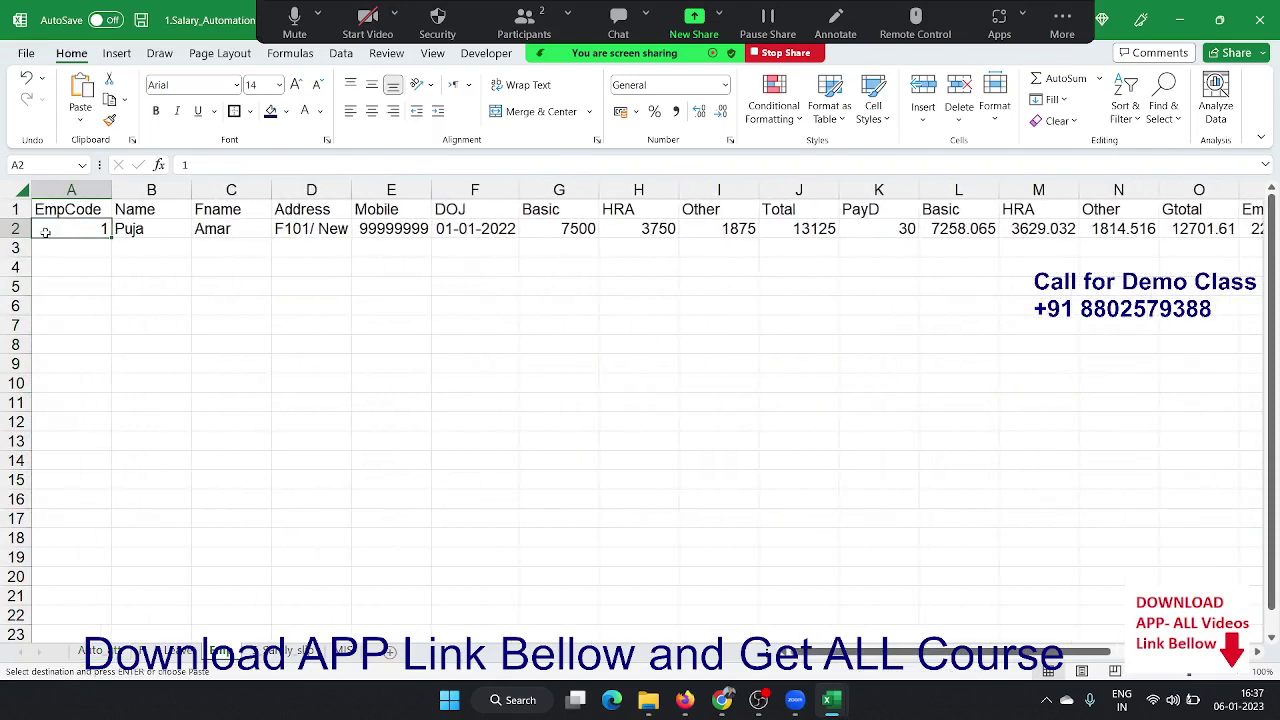
pyautogui.hotkey('ctrl', 'v')
pyautogui.press('Right')
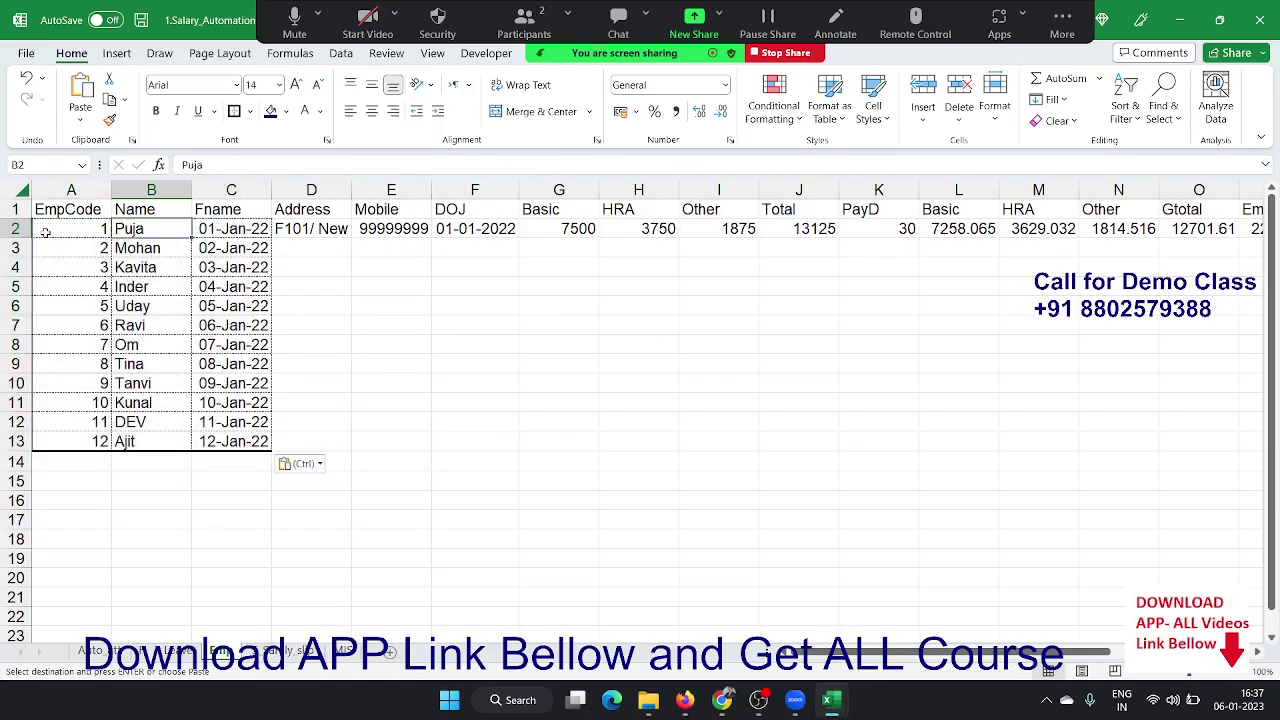
pyautogui.press('Right')
pyautogui.hotkey('ctrl', 'shift', 'Down')
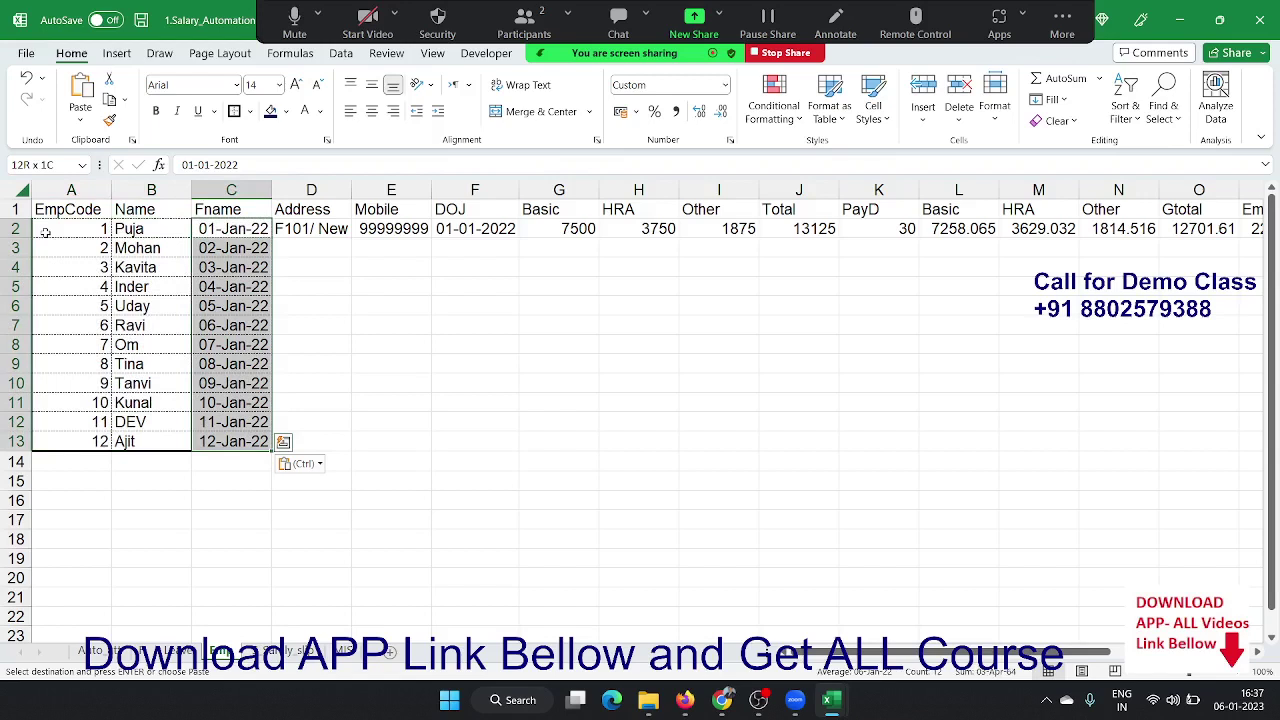
pyautogui.hotkey('ctrl', 'x')
pyautogui.press('Right')
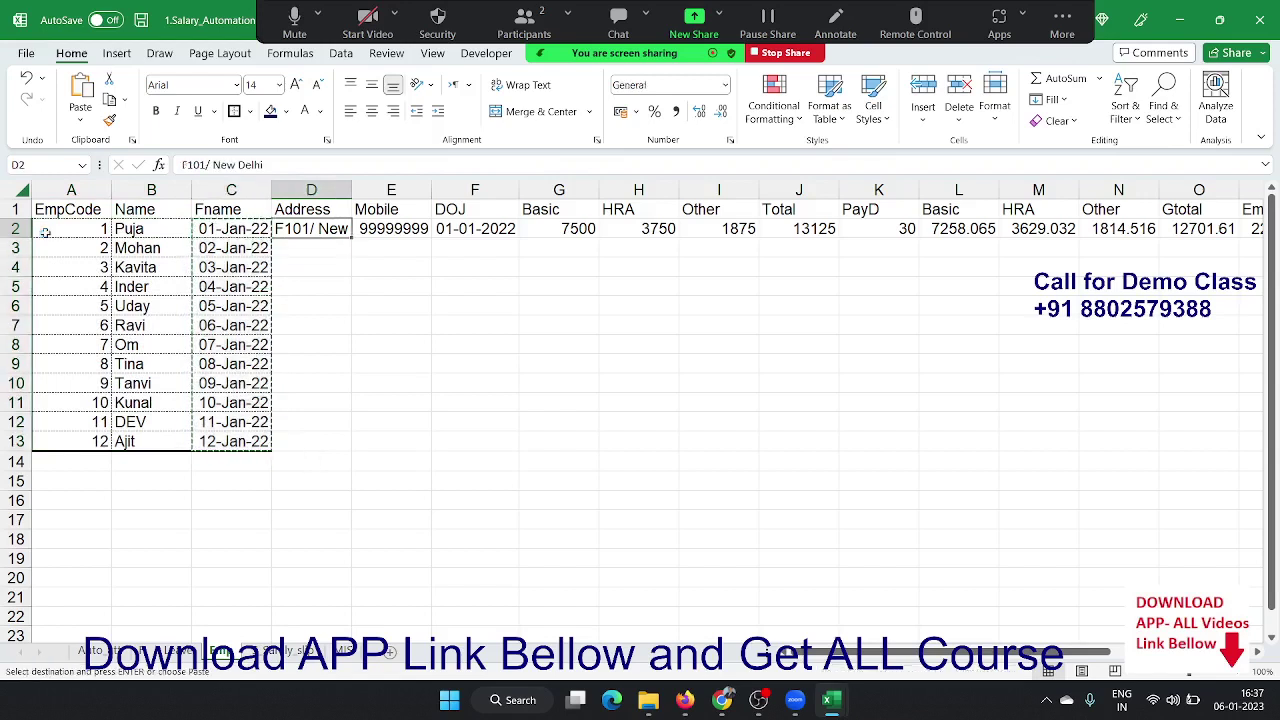
pyautogui.press('Right')
pyautogui.press('Right')
pyautogui.hotkey('ctrl', 'v')
# - Select the employee table A2:V13 for bordering
pyautogui.press('Left')
pyautogui.press('Left')
pyautogui.press('Left')
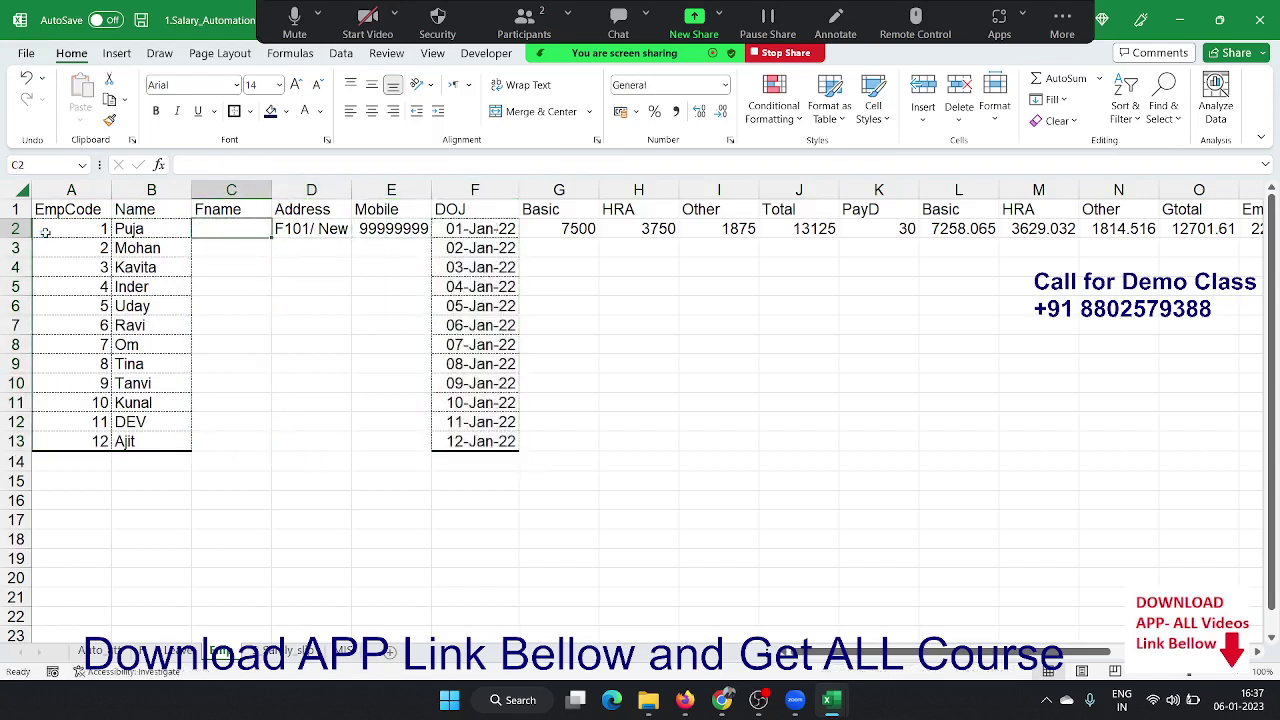
pyautogui.press('Right')
pyautogui.press('Right')
pyautogui.press('Left')
pyautogui.press('Left')
pyautogui.press('Left')
pyautogui.press('Left')
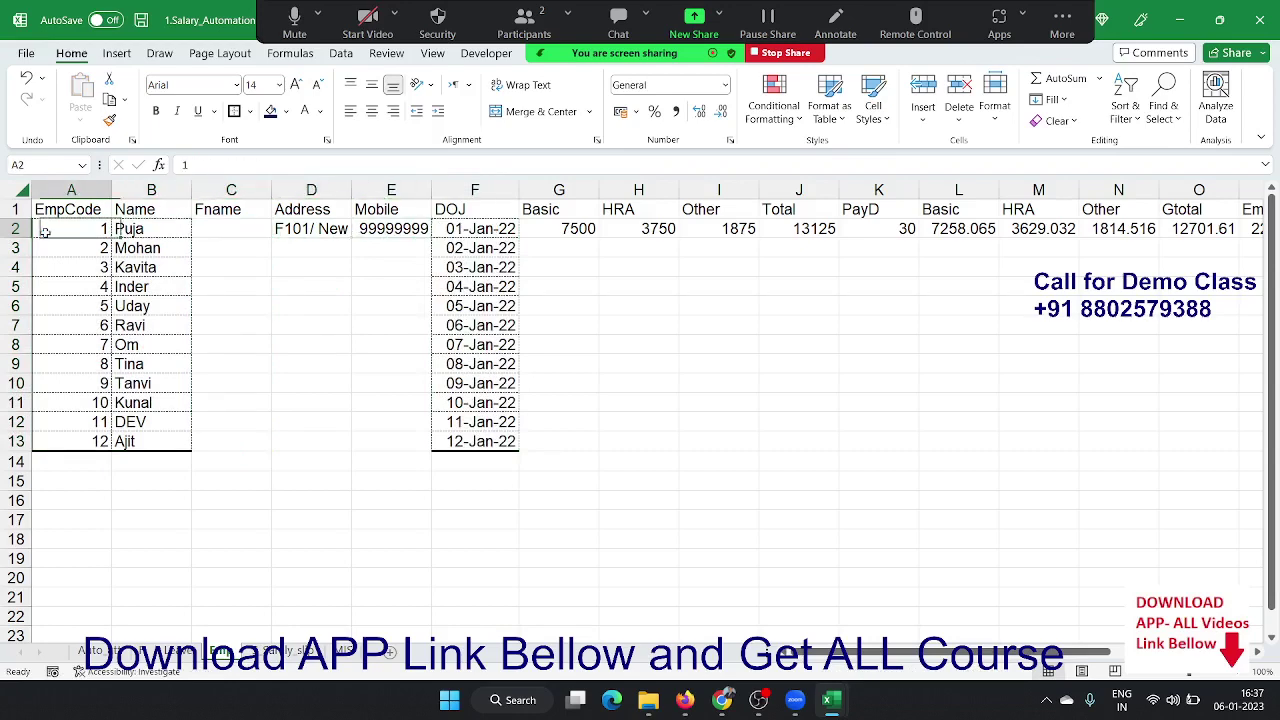
pyautogui.hotkey('shift', 'Right')
pyautogui.hotkey('ctrl', 'shift', 'Down')
pyautogui.hotkey('shift', 'Right')
pyautogui.hotkey('shift', 'Right')
pyautogui.hscroll(6, 45, 232)
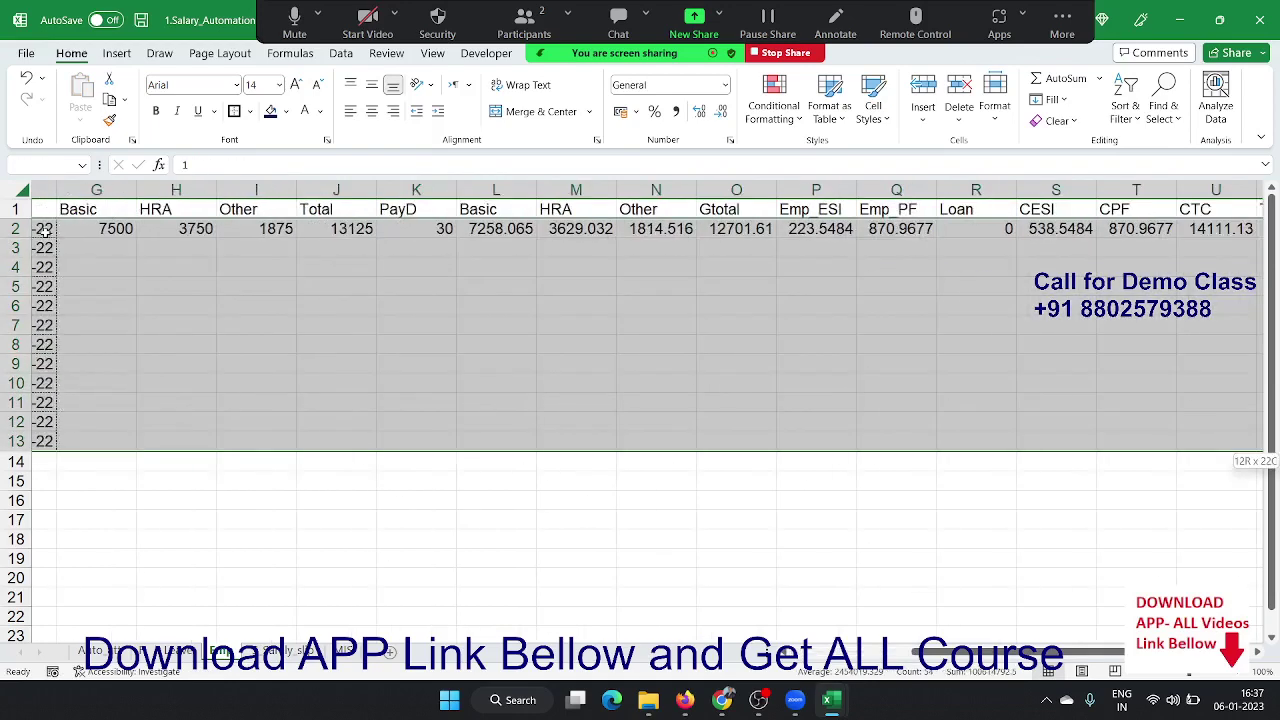
pyautogui.hscroll(-4, 45, 232)
pyautogui.hotkey('ctrl', 'shift', 'Right')
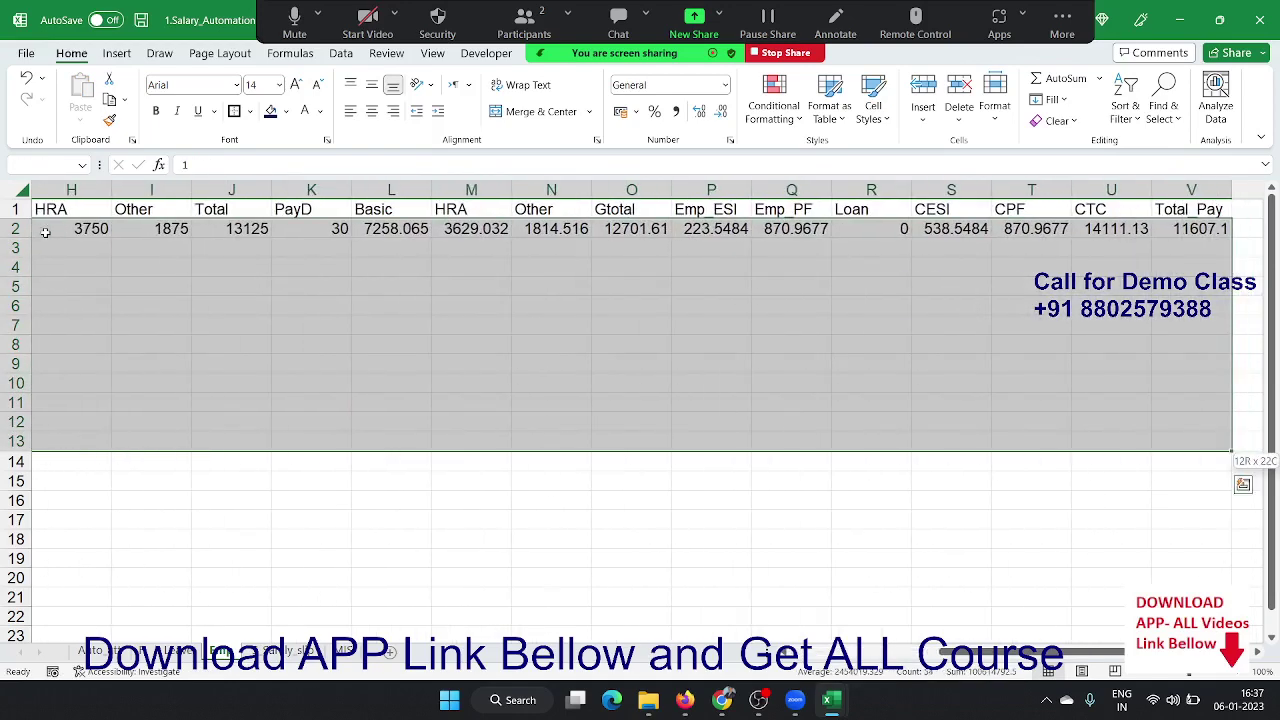
pyautogui.hotkey('shift', 'Left')
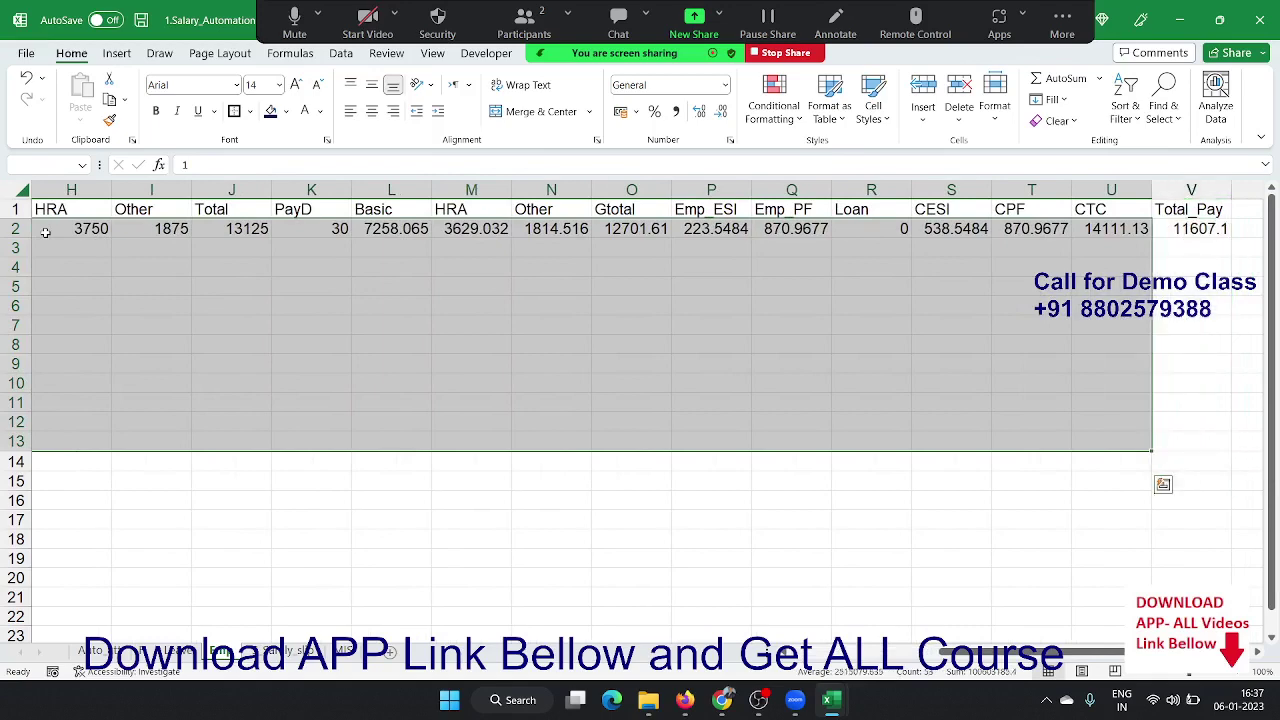
pyautogui.press('Left')
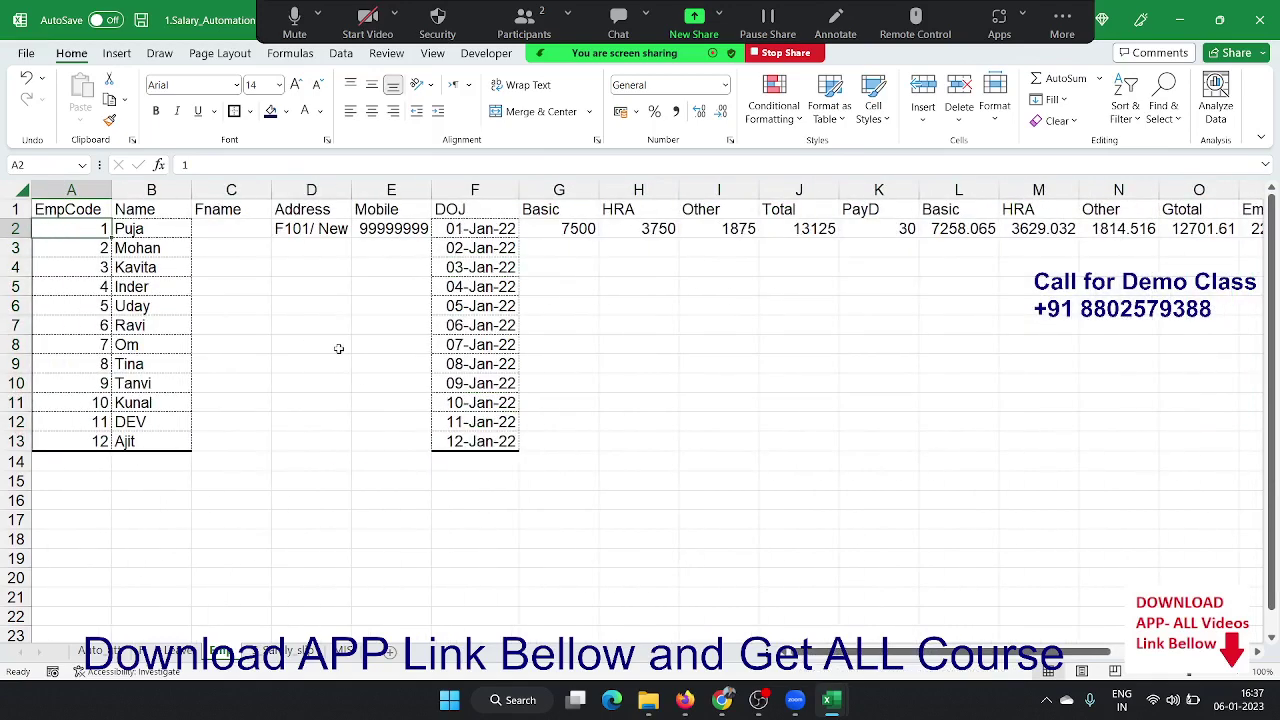
pyautogui.hotkey('ctrl', 'shift', 'Right')
pyautogui.hotkey('ctrl', 'shift', 'Right')
pyautogui.hotkey('ctrl', 'shift', 'Right')
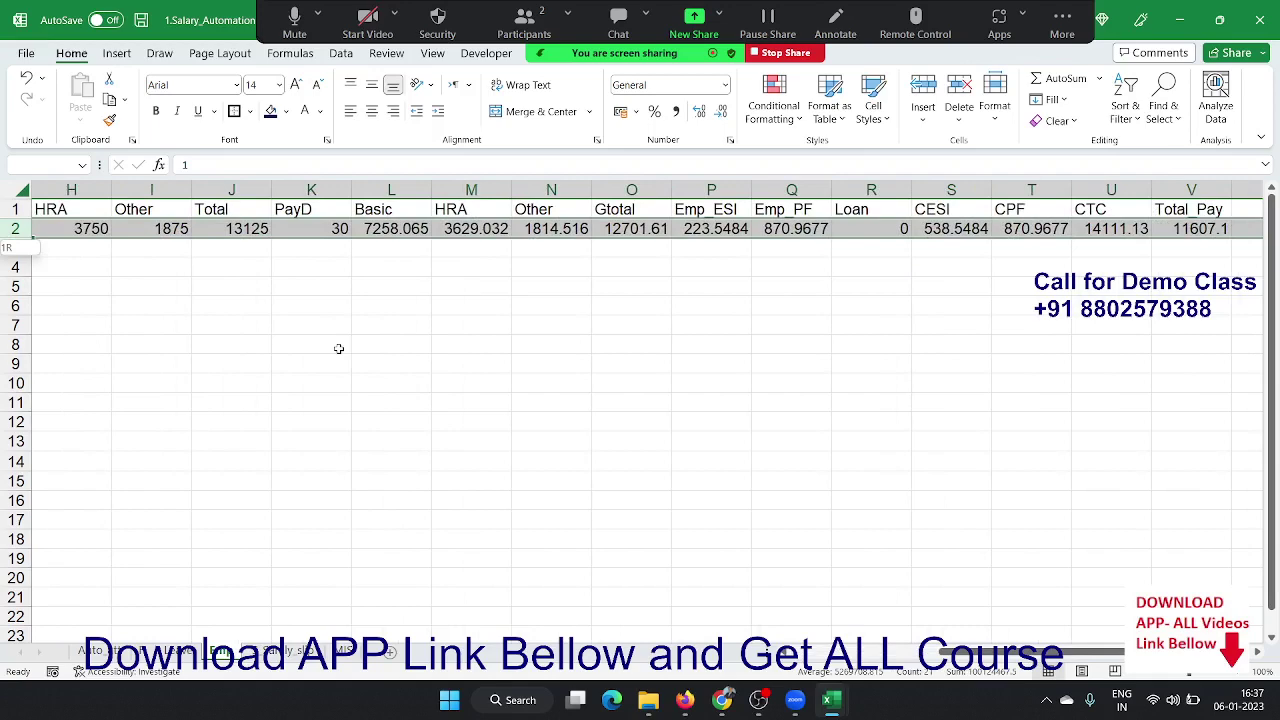
pyautogui.hotkey('shift', 'Down')
pyautogui.hotkey('shift', 'Down')
pyautogui.hotkey('shift', 'Down')
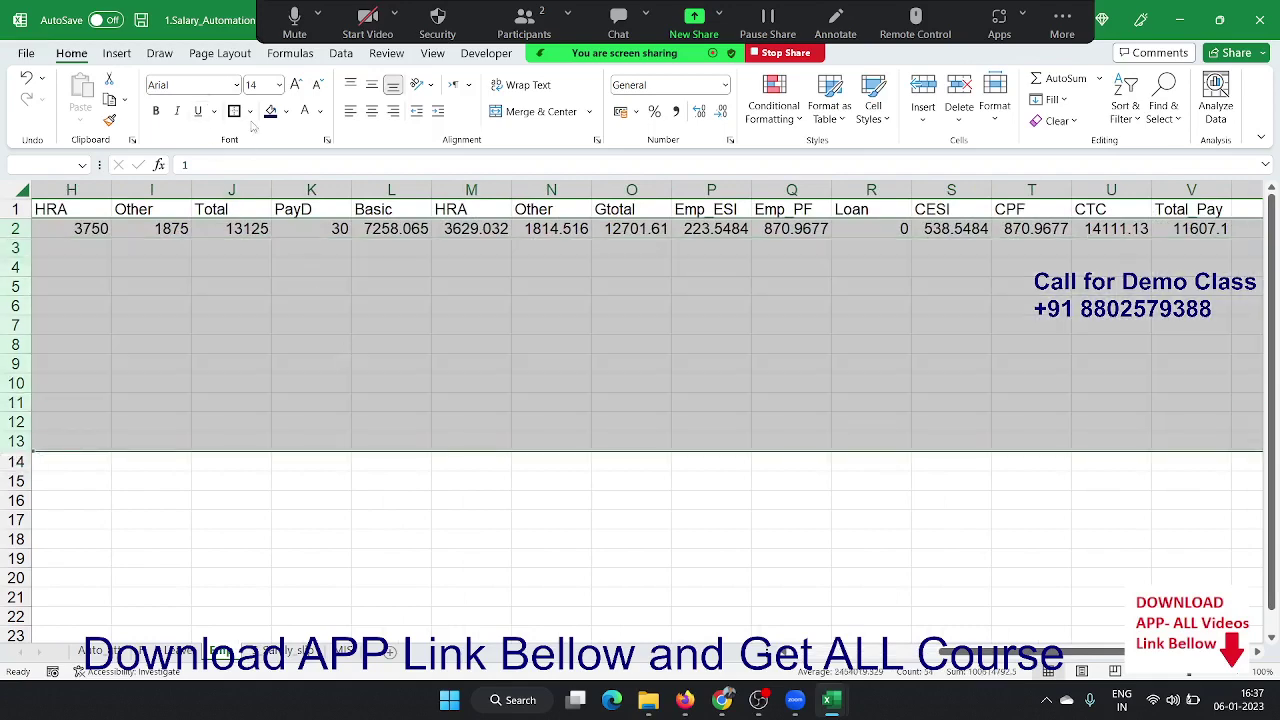
pyautogui.click(249, 111)
# - Apply All Borders to the employee table rows 2–13
pyautogui.click(243, 282)
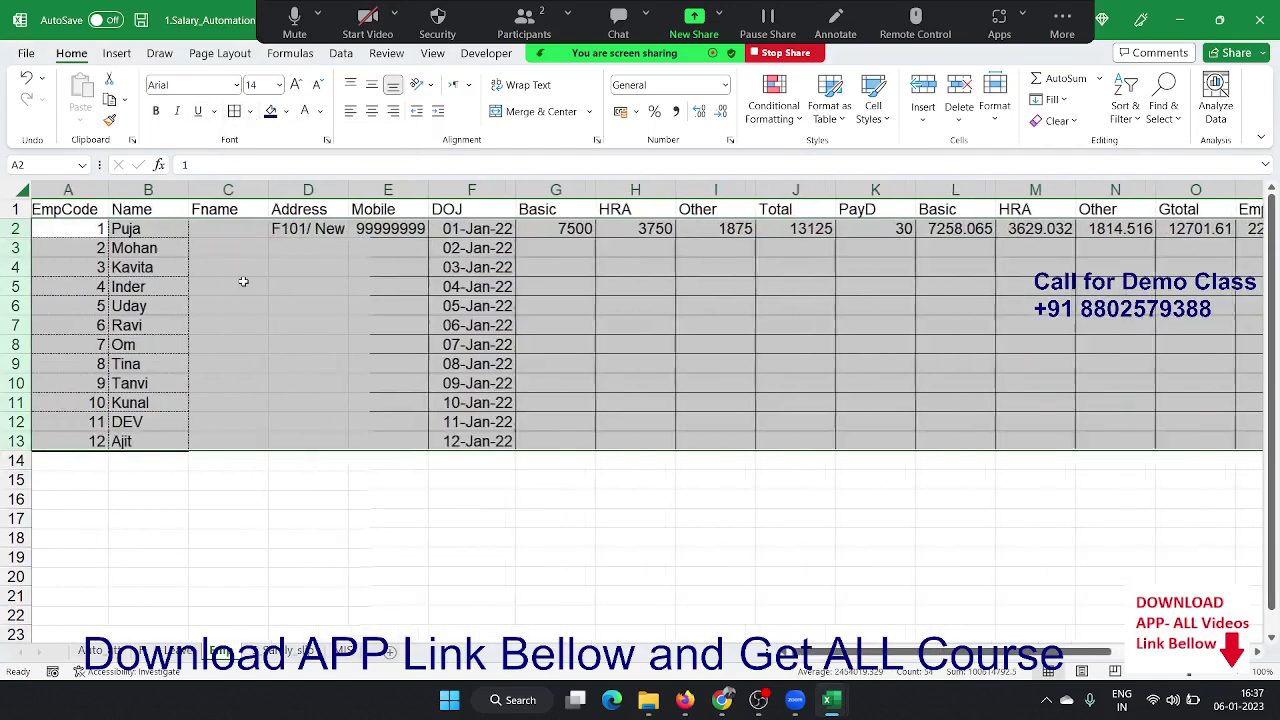
pyautogui.click(437, 210)
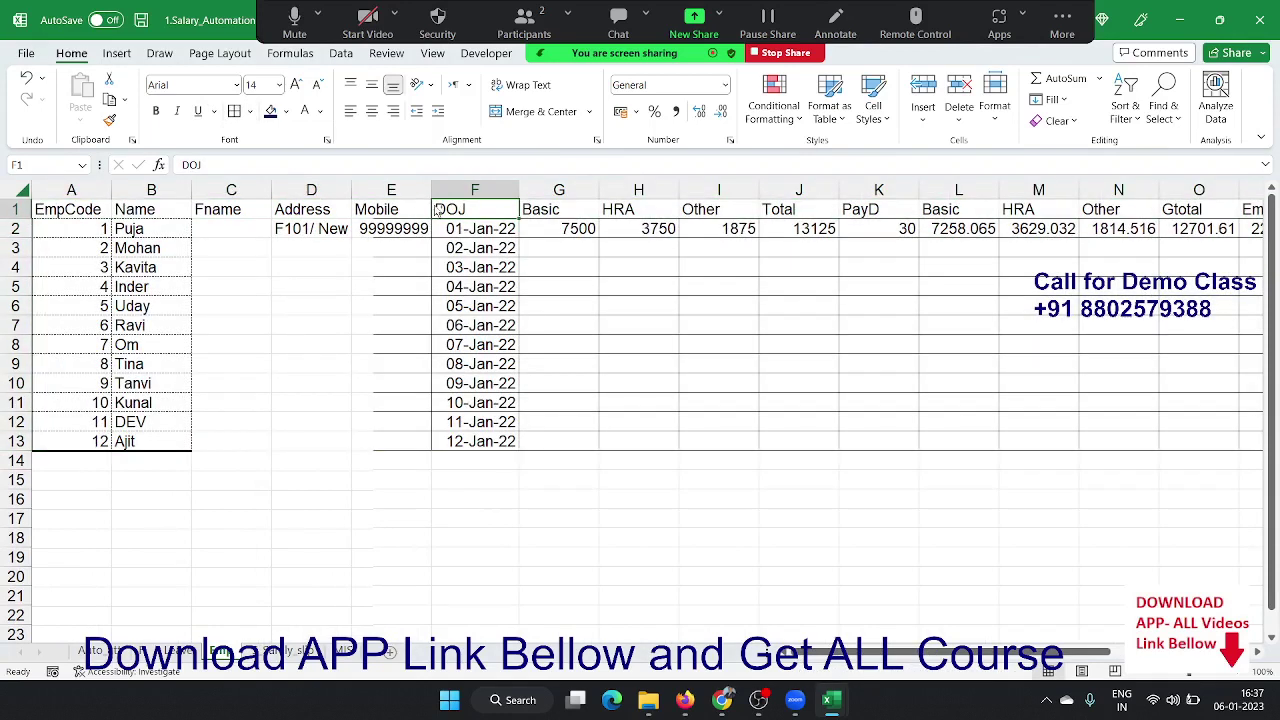
pyautogui.hotkey('ctrl', 'Home')
# - Clear all conditional formatting rules from the entire Emp sheet
pyautogui.hotkey('shift', 'Right')
pyautogui.hotkey('shift', 'Right')
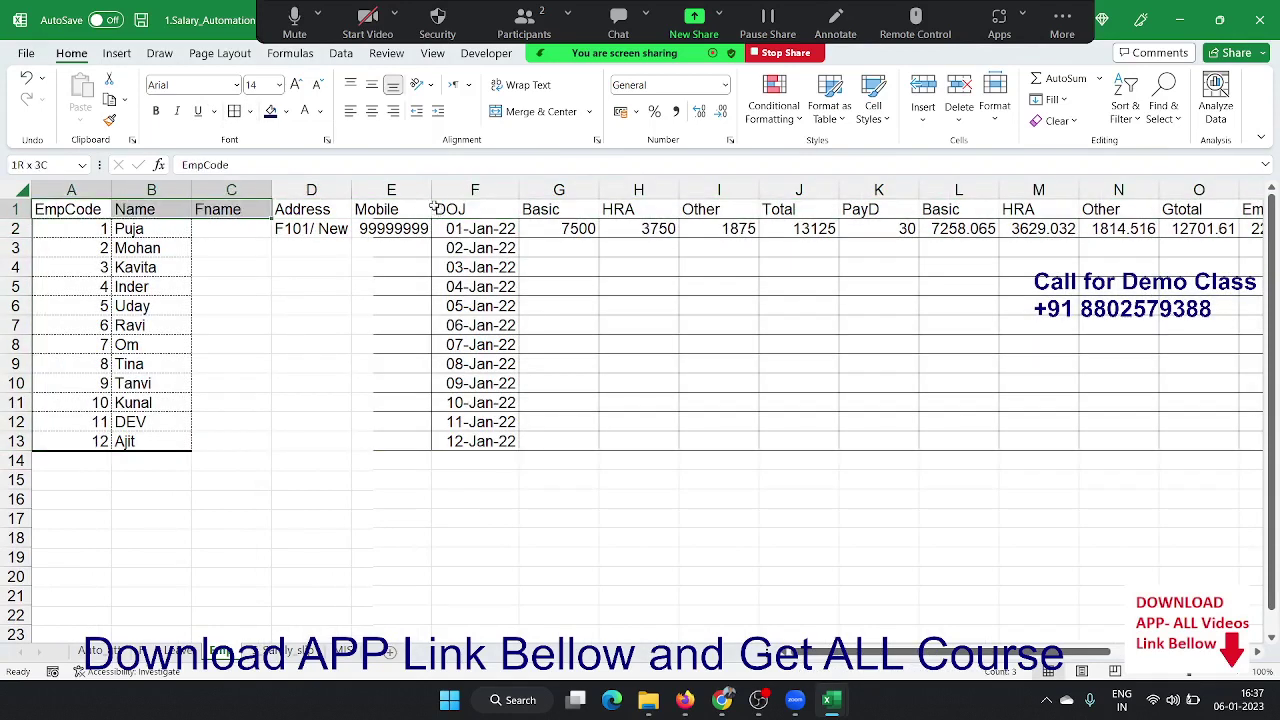
pyautogui.hotkey('shift', 'Right')
pyautogui.hotkey('shift', 'Right')
pyautogui.hotkey('shift', 'Down')
pyautogui.hotkey('shift', 'Down')
pyautogui.hotkey('shift', 'Down')
pyautogui.hotkey('shift', 'Down')
pyautogui.hotkey('shift', 'Down')
pyautogui.hotkey('shift', 'Down')
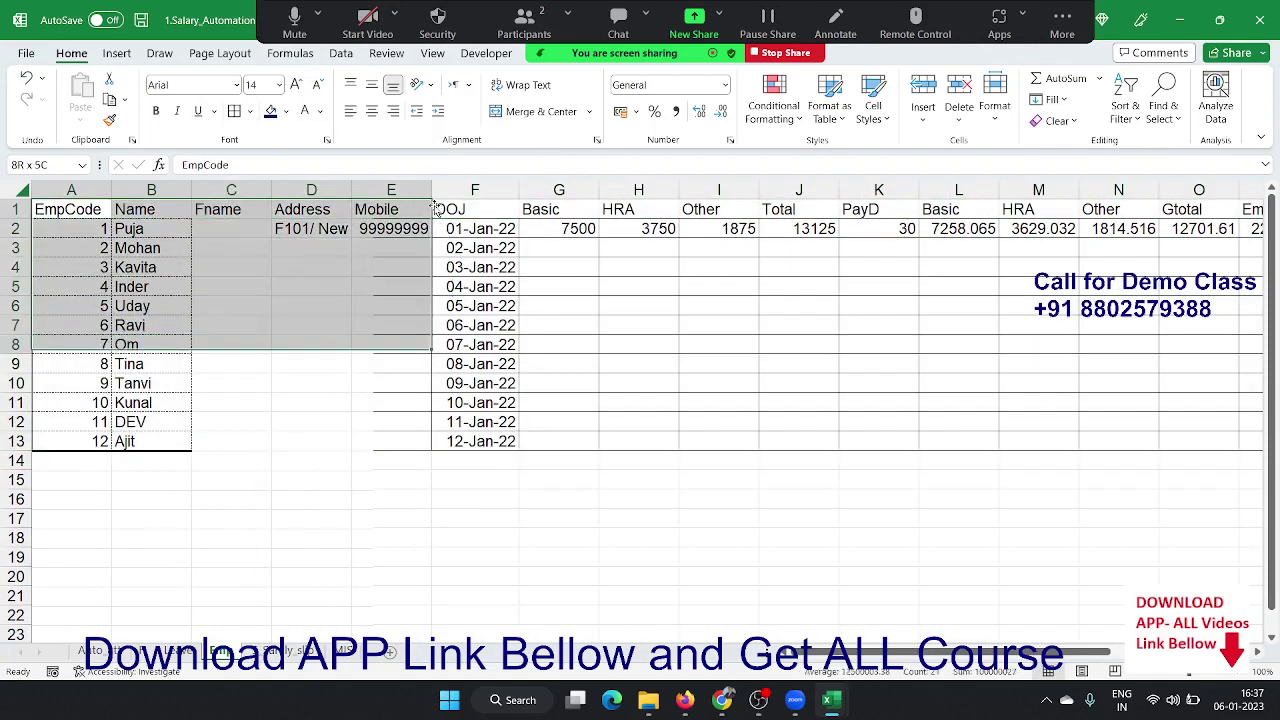
pyautogui.hotkey('shift', 'Down')
pyautogui.hotkey('shift', 'Down')
pyautogui.hotkey('shift', 'Down')
pyautogui.hotkey('shift', 'Down')
pyautogui.hotkey('shift', 'Down')
pyautogui.hotkey('shift', 'Down')
pyautogui.hotkey('shift', 'Up')
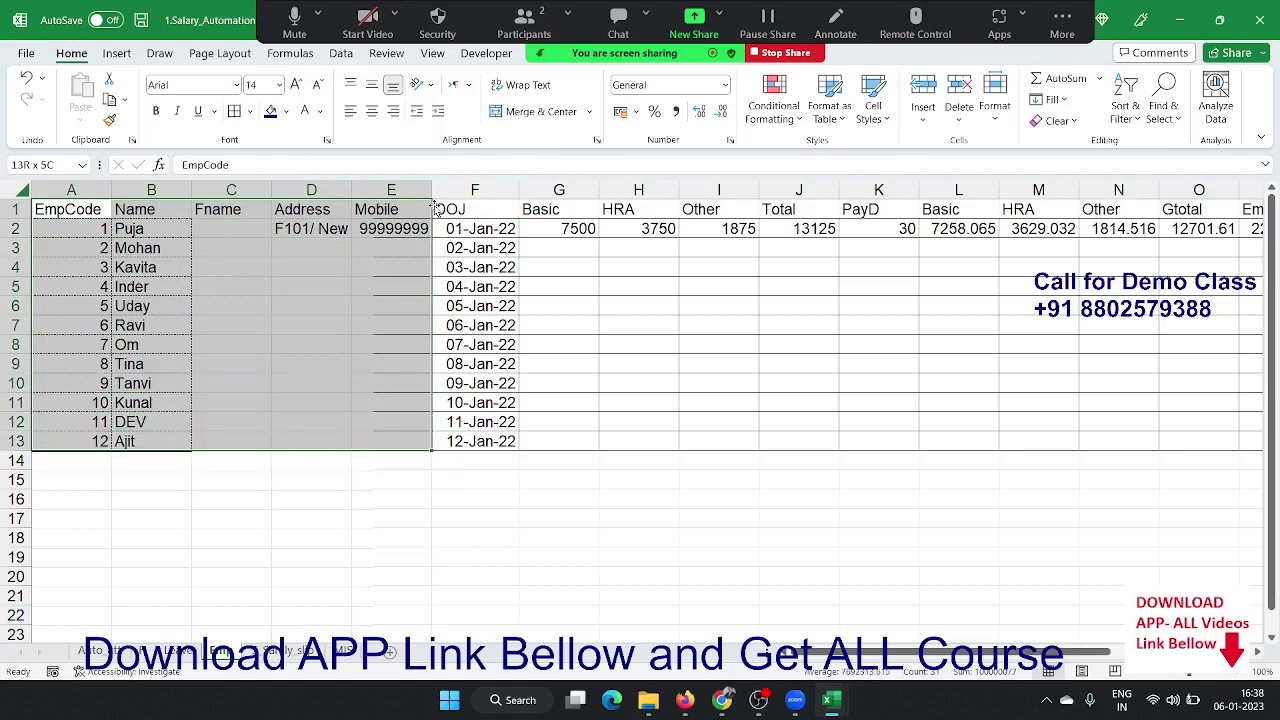
pyautogui.click(770, 112)
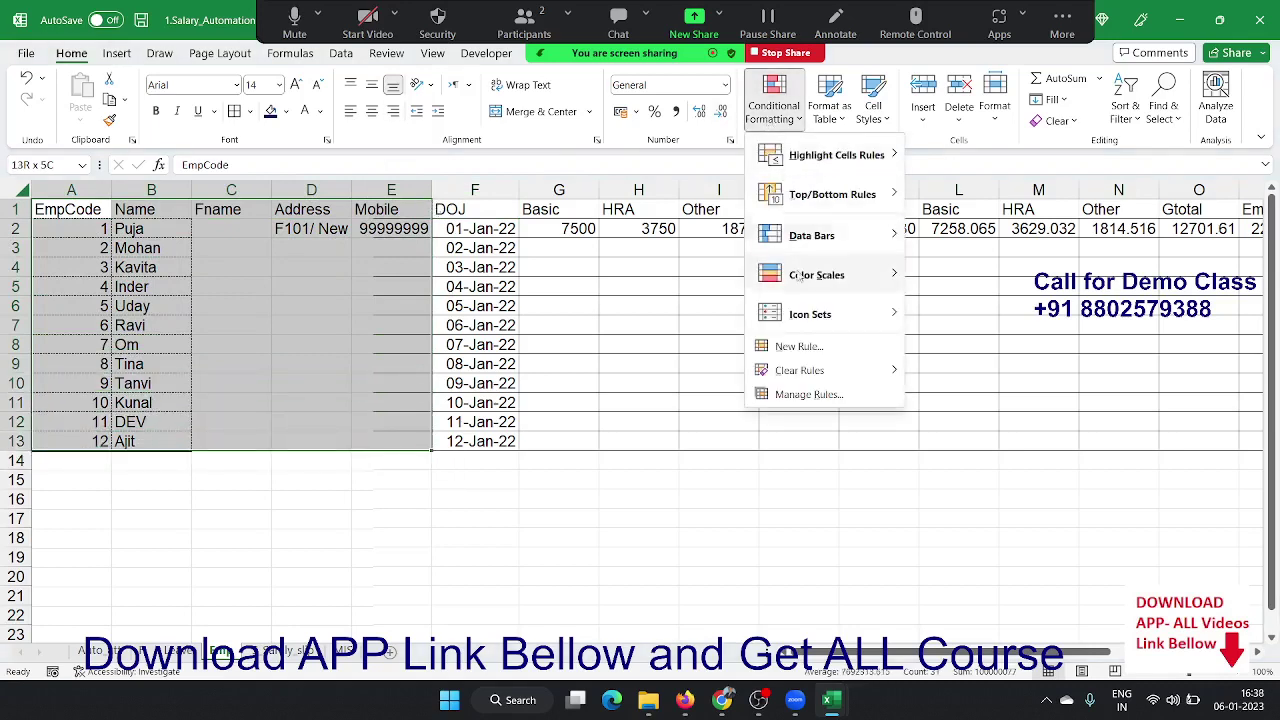
pyautogui.moveTo(850, 370)
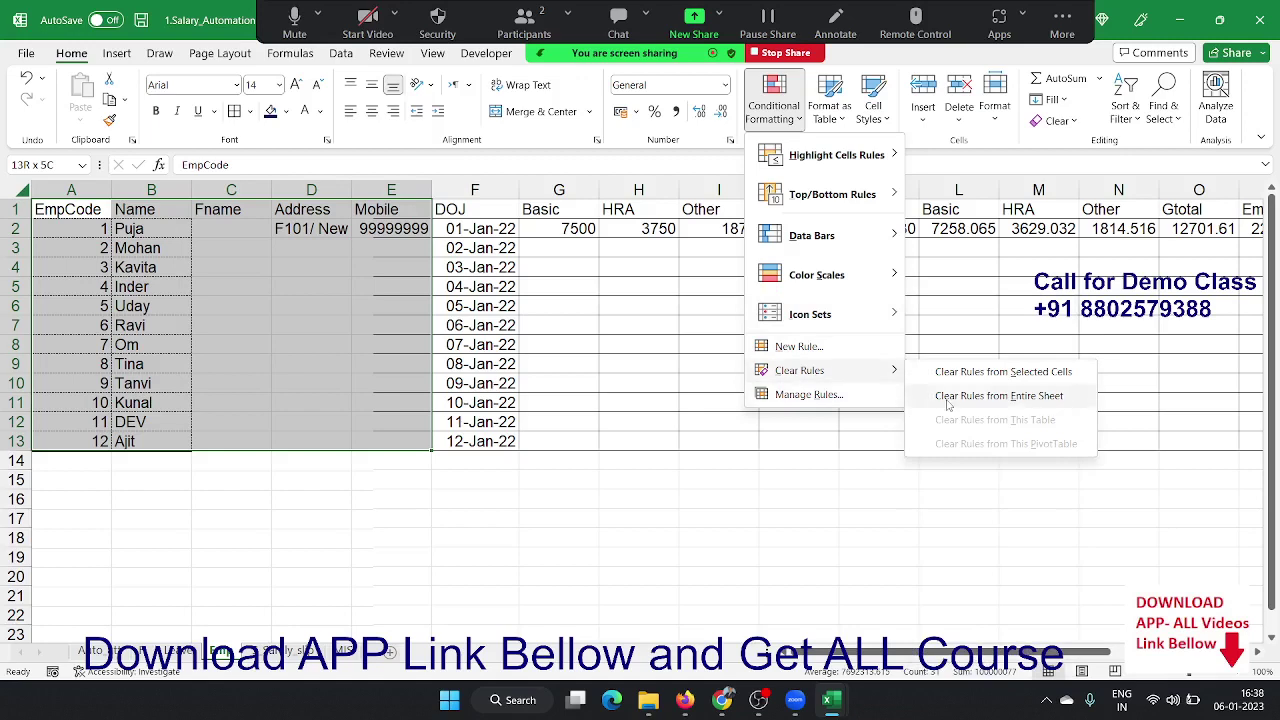
pyautogui.click(946, 396)
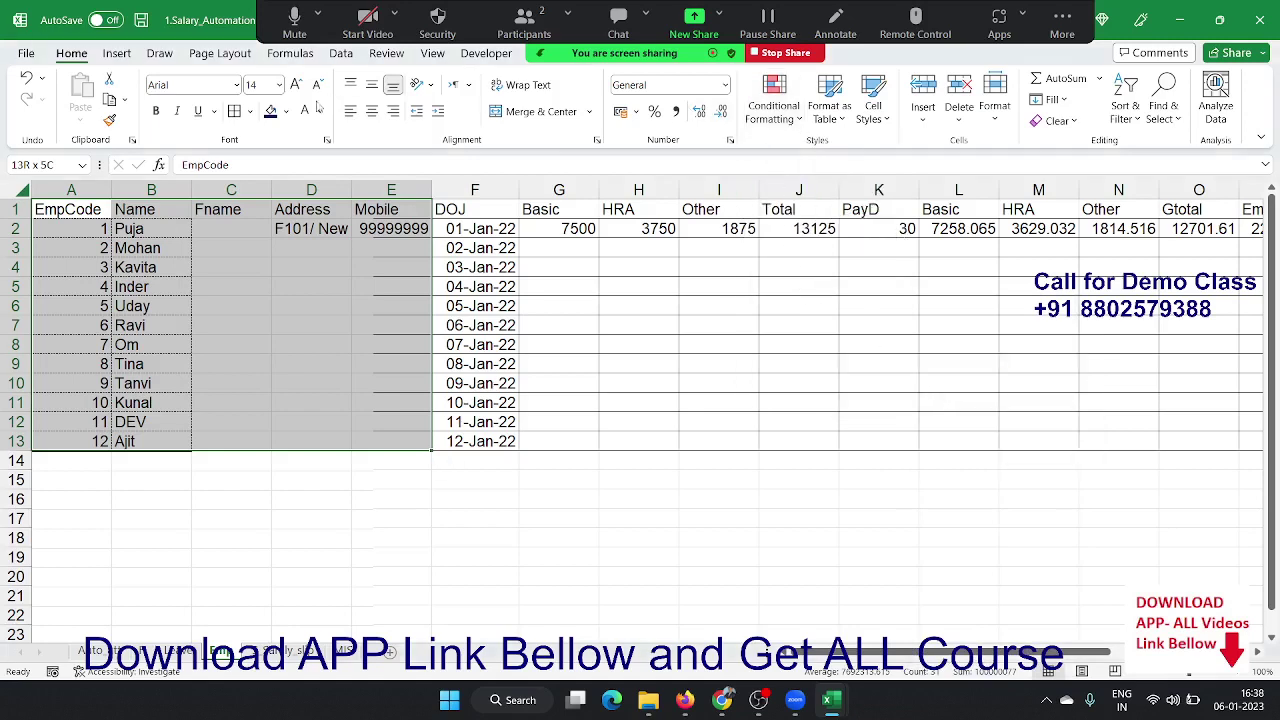
pyautogui.click(238, 112)
# - Check the row-2 Basic and HRA formulas
pyautogui.click(566, 264)
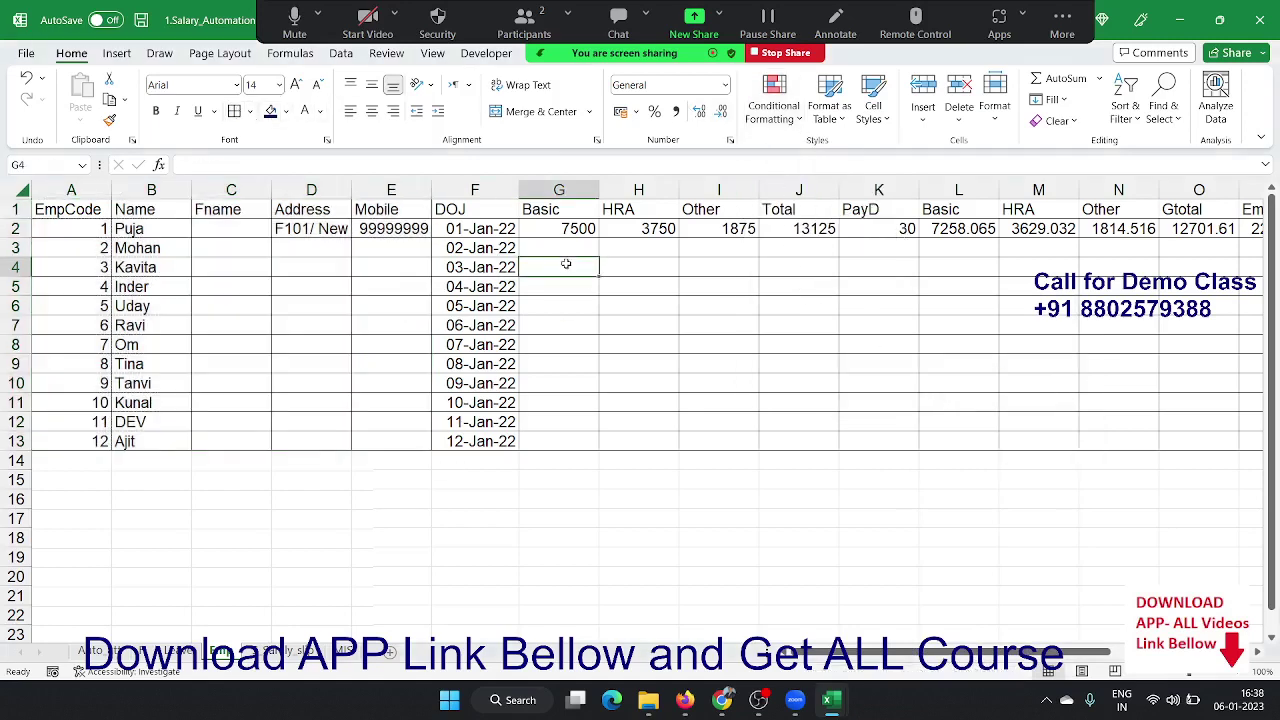
pyautogui.click(564, 246)
pyautogui.click(580, 229)
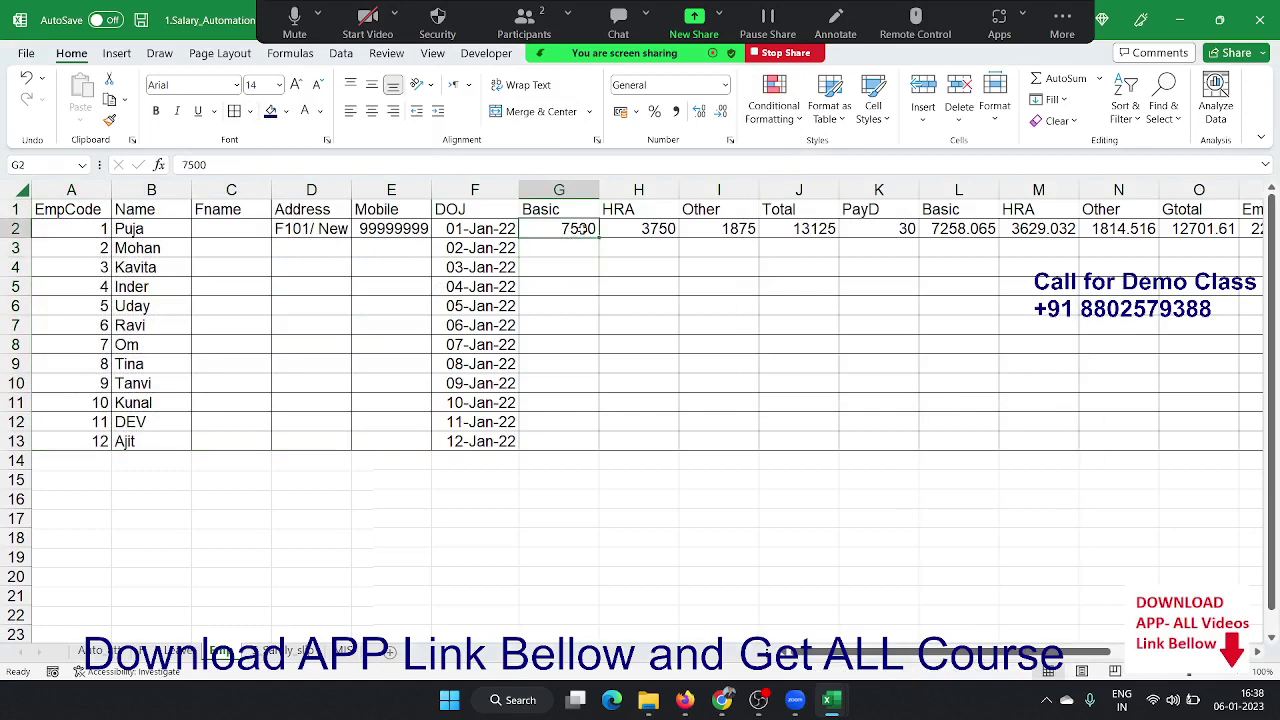
pyautogui.press('Right')
pyautogui.press('Right')
pyautogui.press('Right')
pyautogui.press('Left')
pyautogui.press('Left')
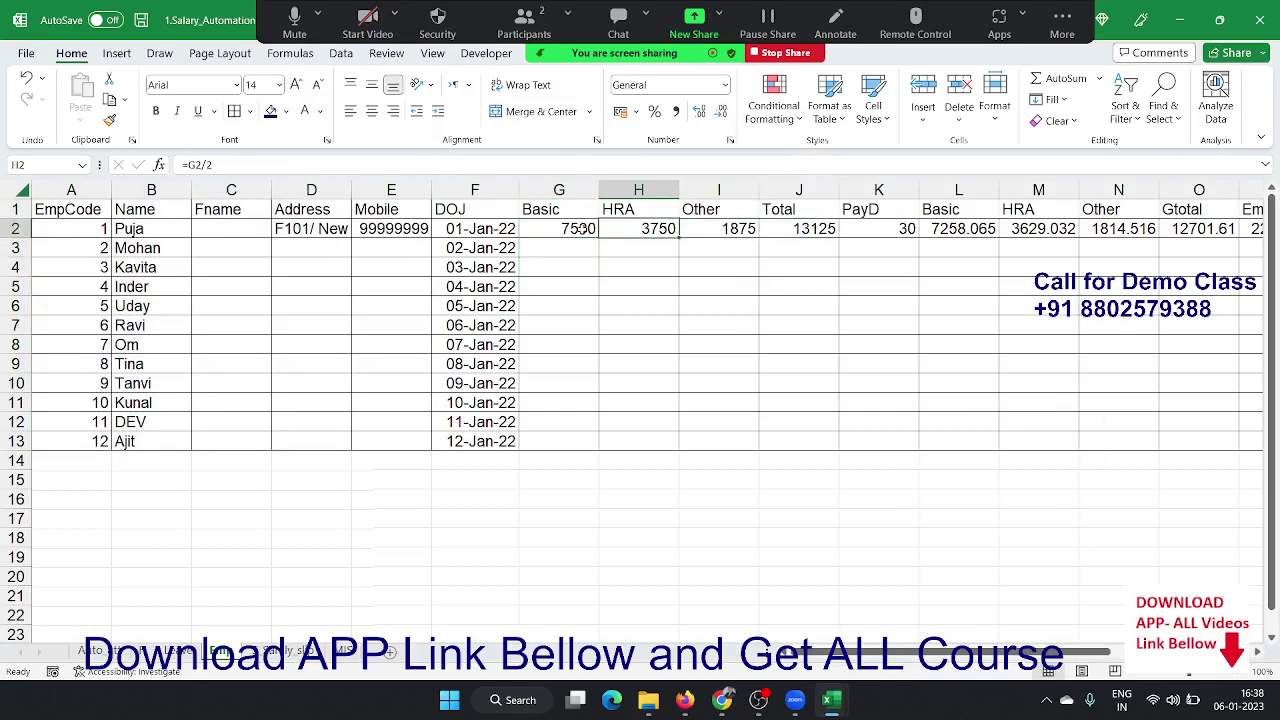
pyautogui.press('Left')
# - Enter =RANDBETWEEN(5000,15000) in G3 for a random Basic pay
pyautogui.press('Down')
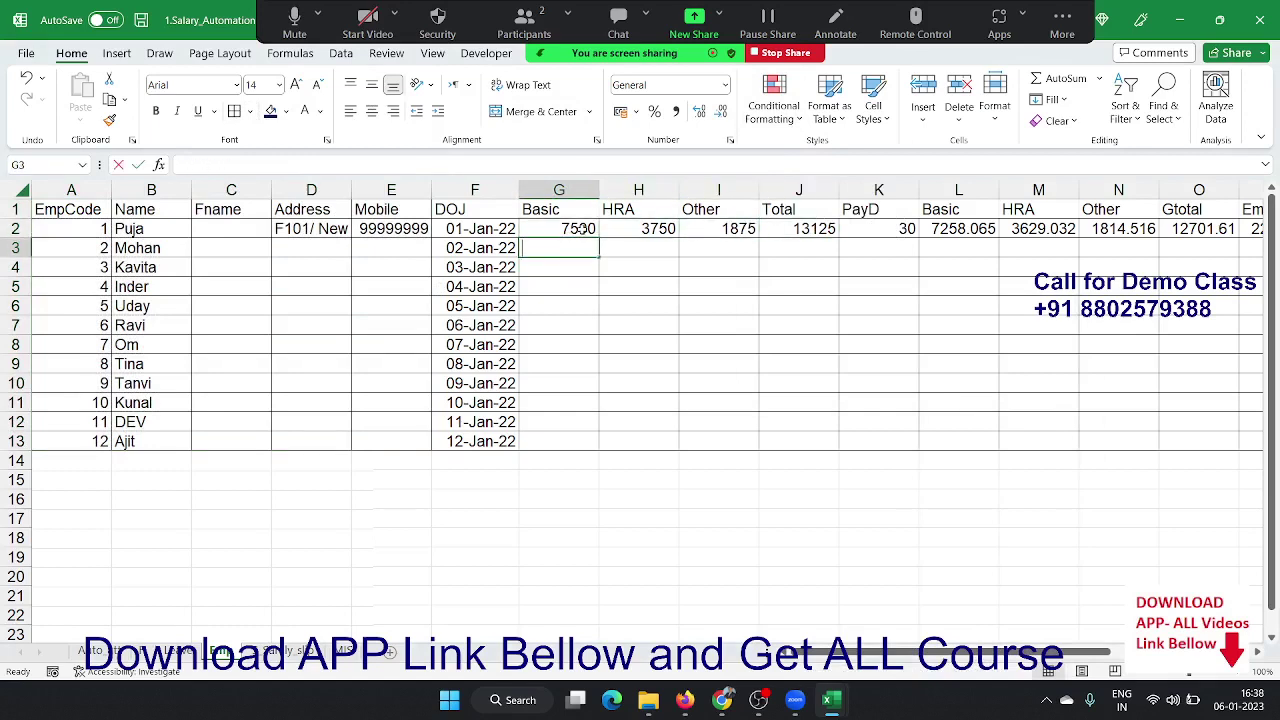
pyautogui.write('=ra')
pyautogui.press('Down')
pyautogui.press('Down')
pyautogui.press('Down')
pyautogui.press('Tab')
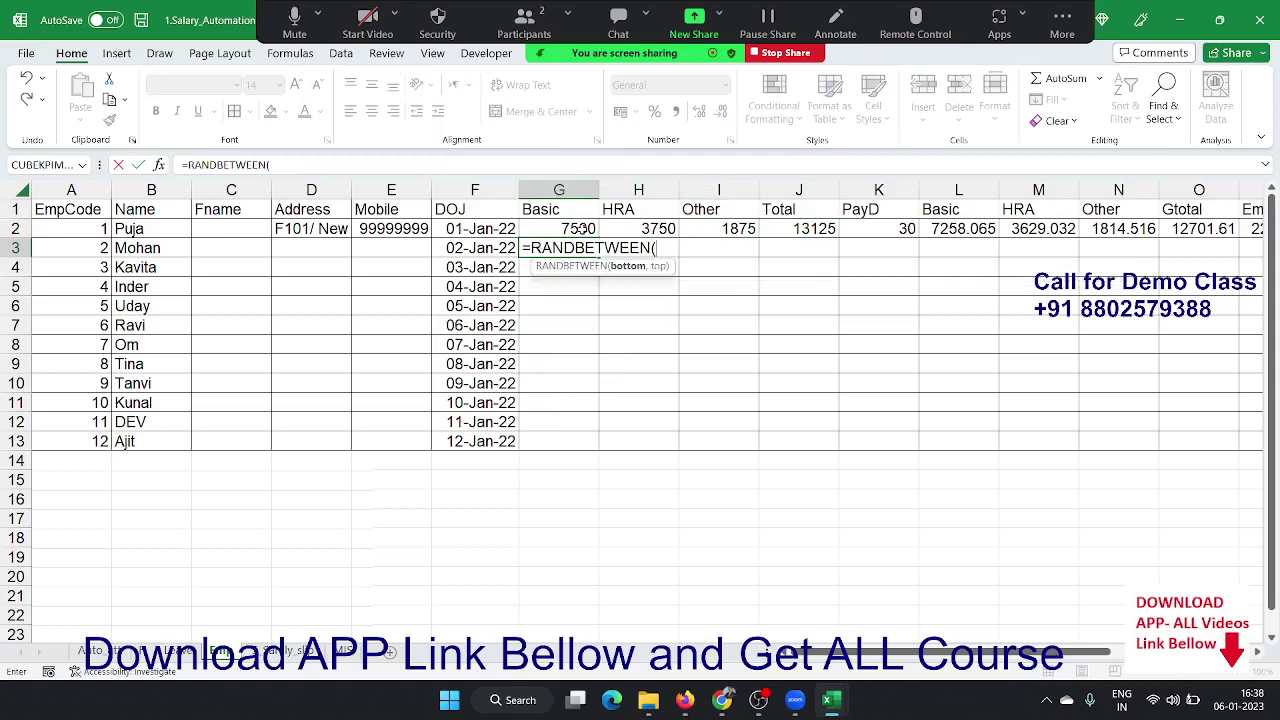
pyautogui.write('500')
pyautogui.write('00')
pyautogui.press('BackSpace')
pyautogui.write(',150000')
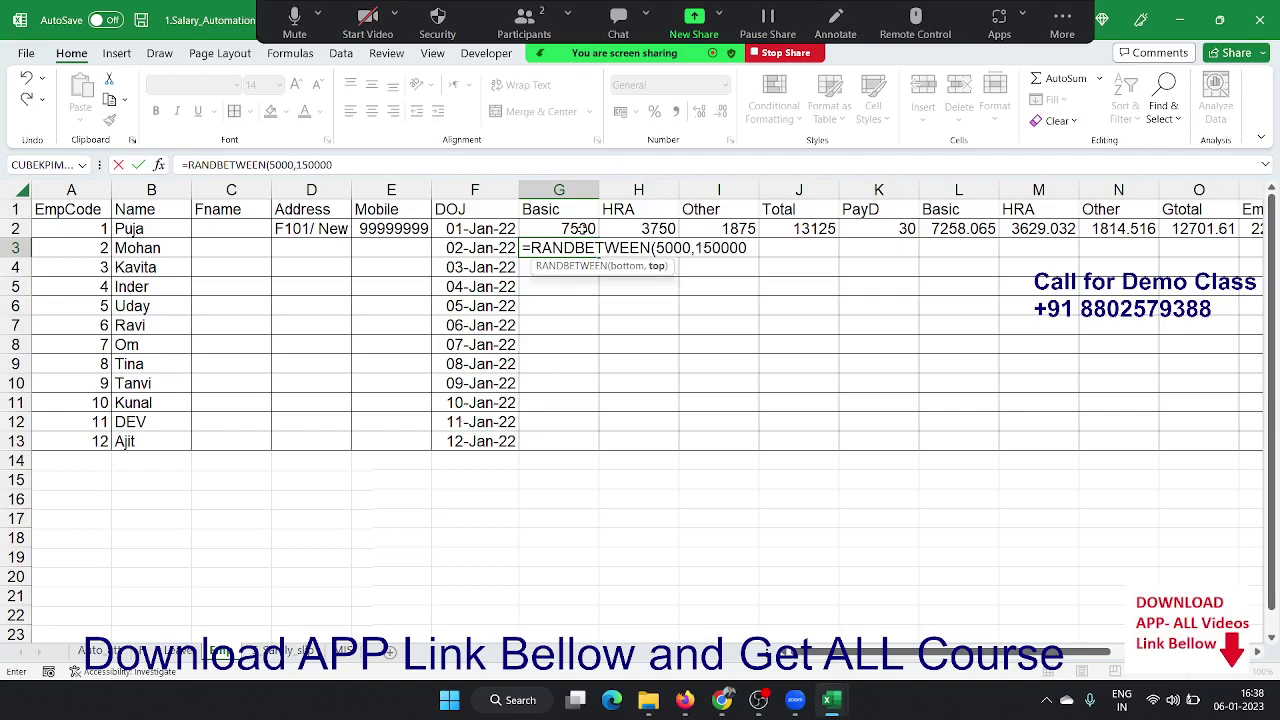
pyautogui.press('BackSpace')
pyautogui.write(')')
pyautogui.hotkey('ctrl', 'Return')
# - Fill the random Basic formula down to G13 and paste it back as fixed values
pyautogui.hotkey('shift', 'Down')
pyautogui.hotkey('shift', 'Down')
pyautogui.hotkey('shift', 'Down')
pyautogui.hotkey('shift', 'Down')
pyautogui.hotkey('shift', 'Down')
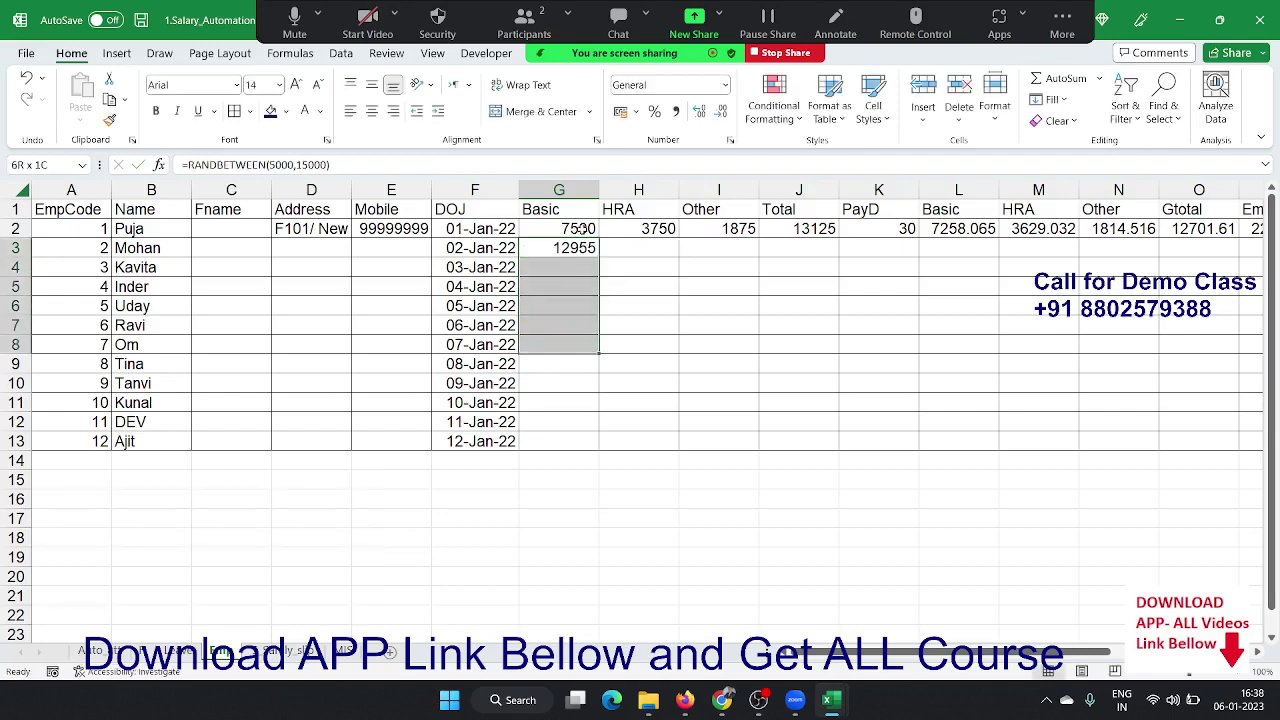
pyautogui.hotkey('shift', 'Down')
pyautogui.hotkey('shift', 'Down')
pyautogui.hotkey('shift', 'Down')
pyautogui.hotkey('shift', 'Down')
pyautogui.hotkey('ctrl', 'd')
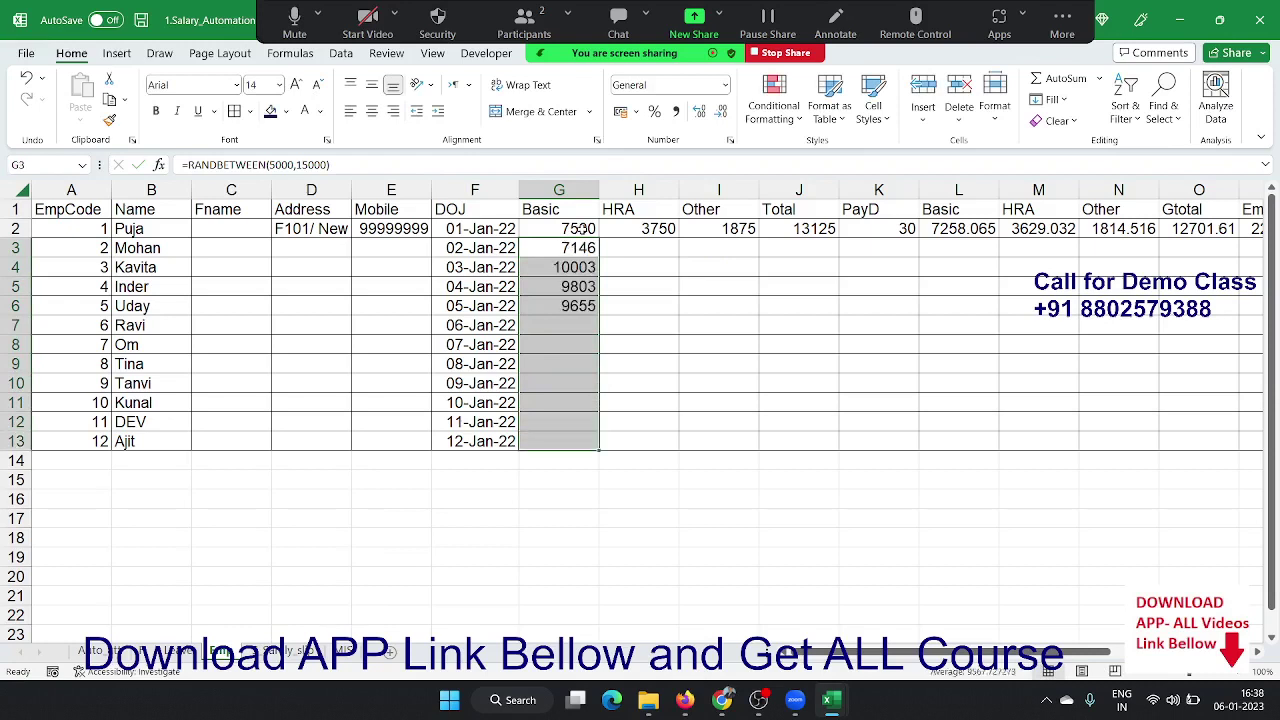
pyautogui.hotkey('ctrl', 'c')
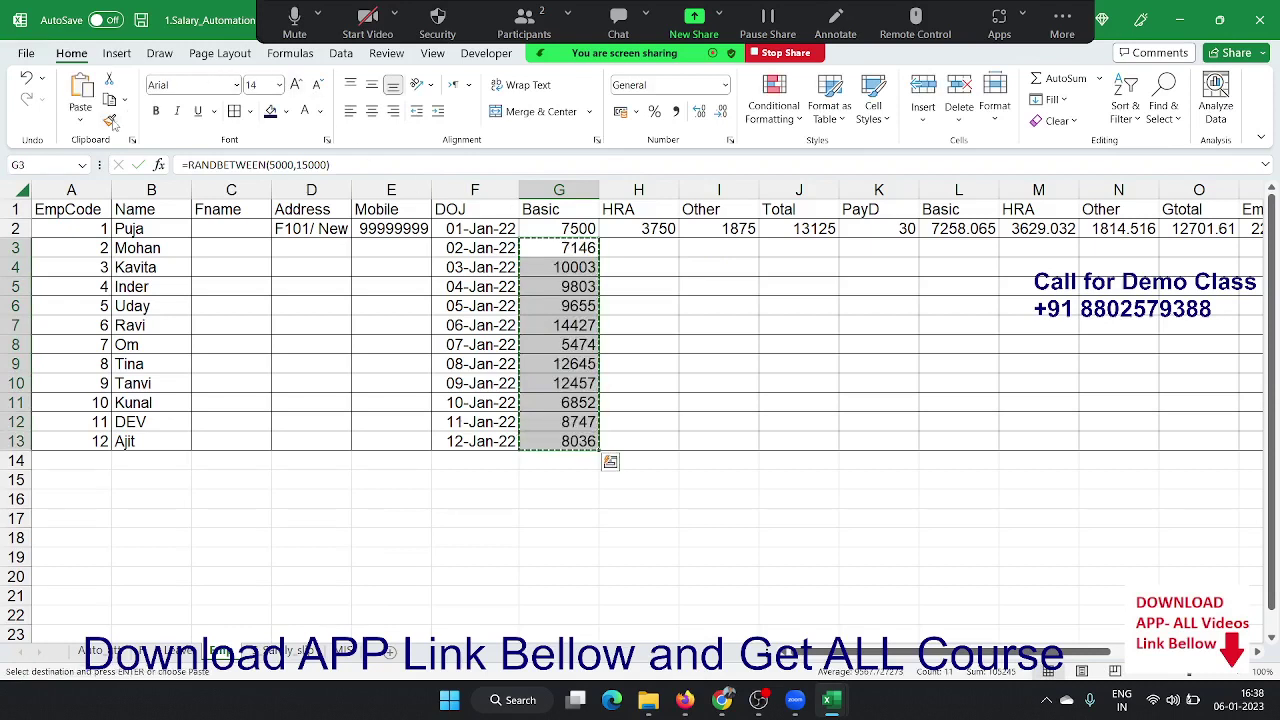
pyautogui.click(80, 119)
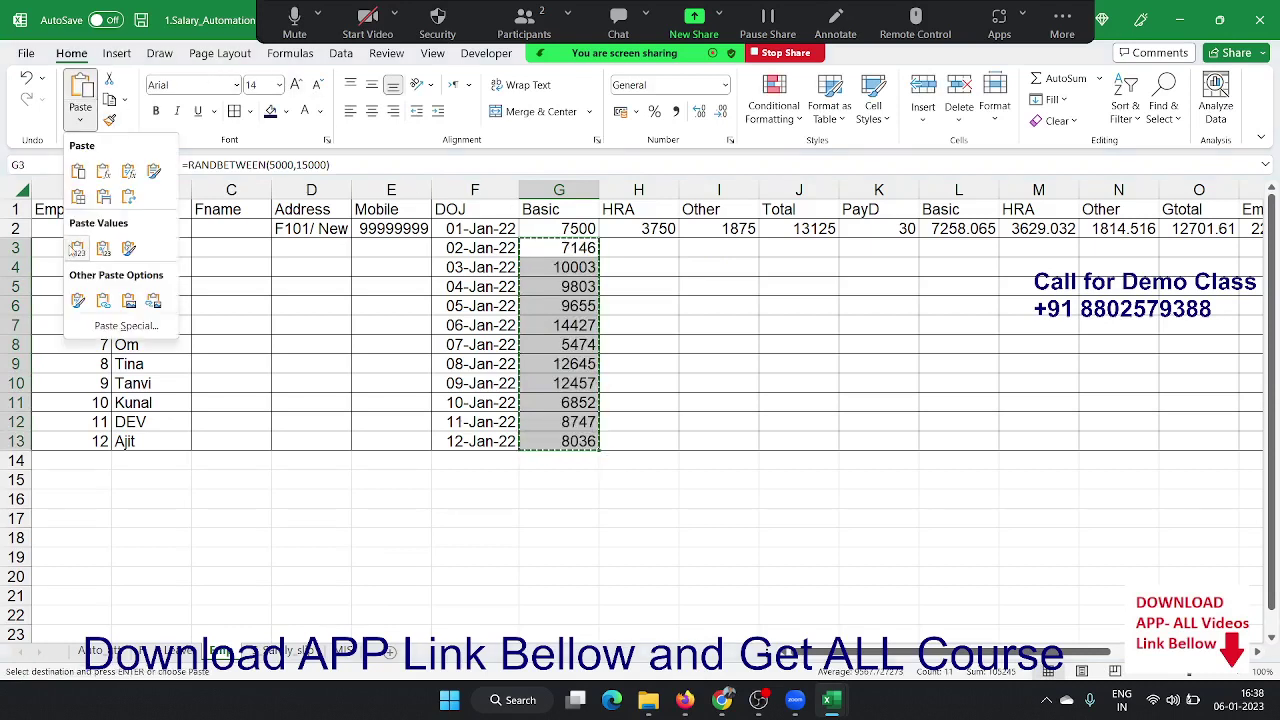
pyautogui.click(75, 248)
pyautogui.press('Right')
pyautogui.press('Right')
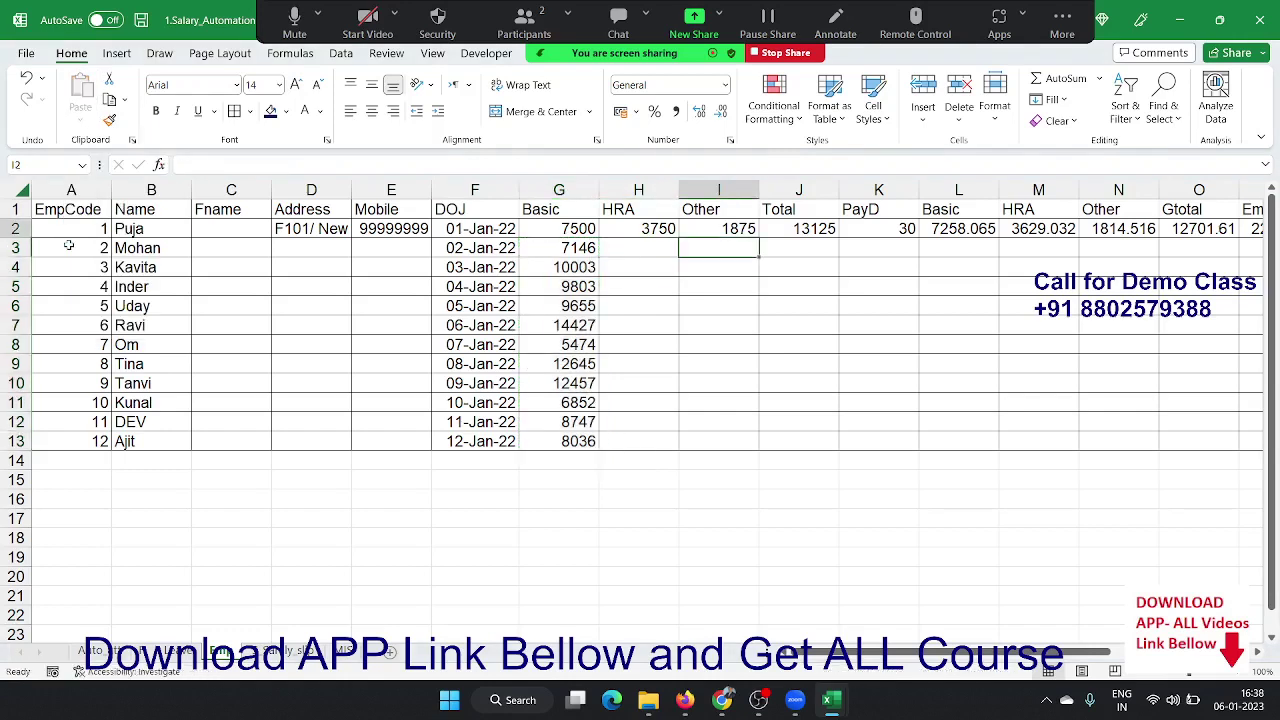
# - Copy the row-2 HRA-to-Total_Pay formulas H2:V2 down through row 13
pyautogui.press('Up')
pyautogui.press('Left')
pyautogui.hotkey('ctrl', 'shift', 'Right')
pyautogui.hotkey('ctrl', 'c')
pyautogui.hotkey('ctrl', 'v')
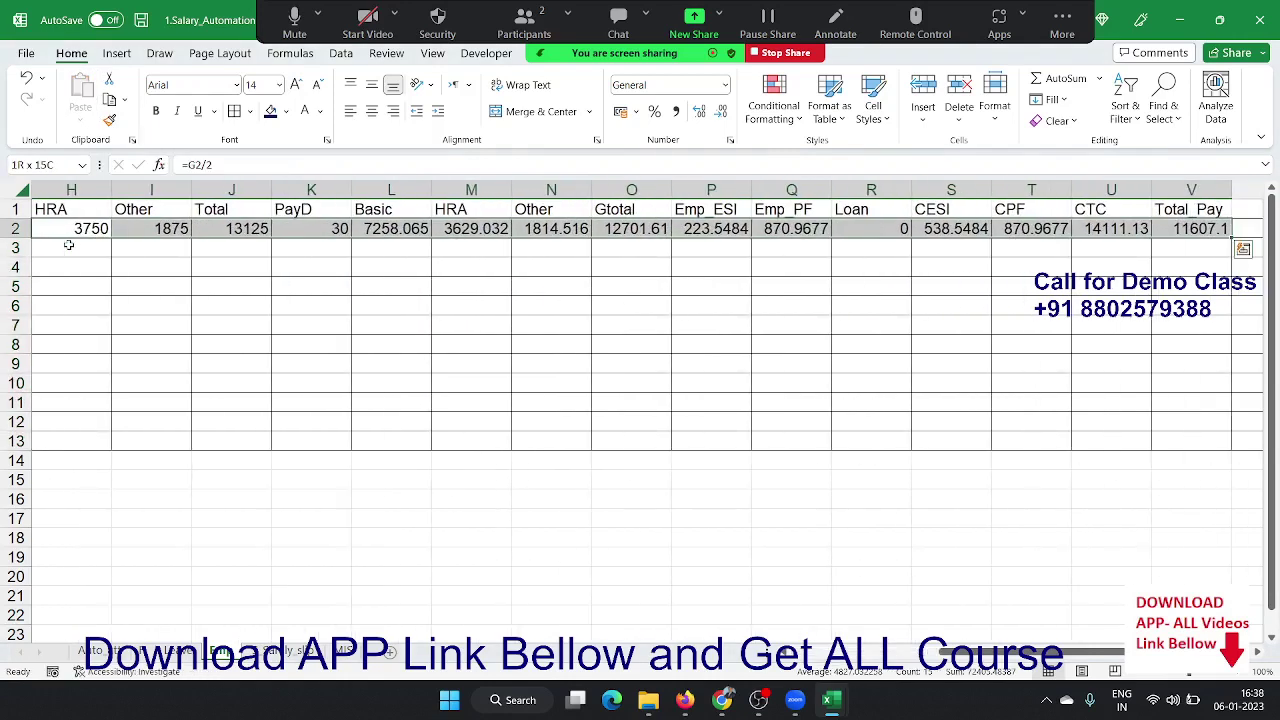
pyautogui.hotkey('shift', 'Down')
pyautogui.hotkey('shift', 'Down')
pyautogui.hotkey('shift', 'Down')
pyautogui.hotkey('shift', 'Down')
pyautogui.hotkey('shift', 'Down')
pyautogui.hotkey('shift', 'Down')
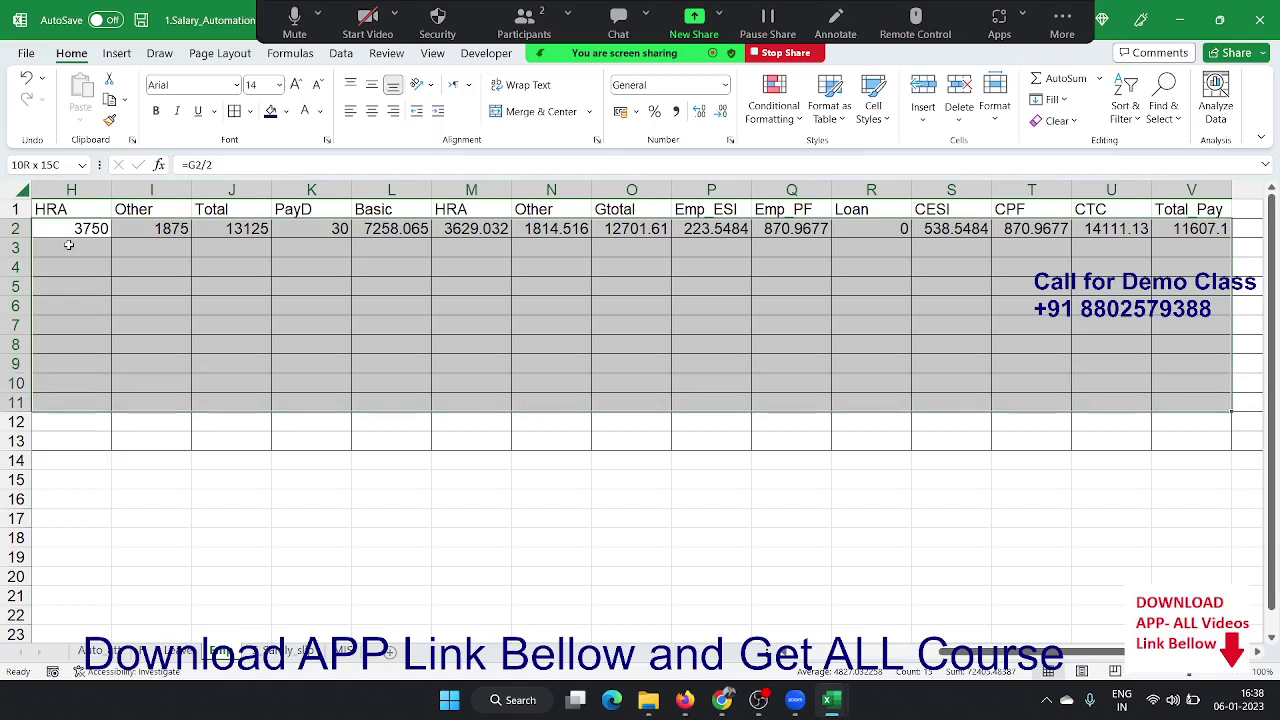
pyautogui.hotkey('shift', 'Down')
pyautogui.hotkey('shift', 'Down')
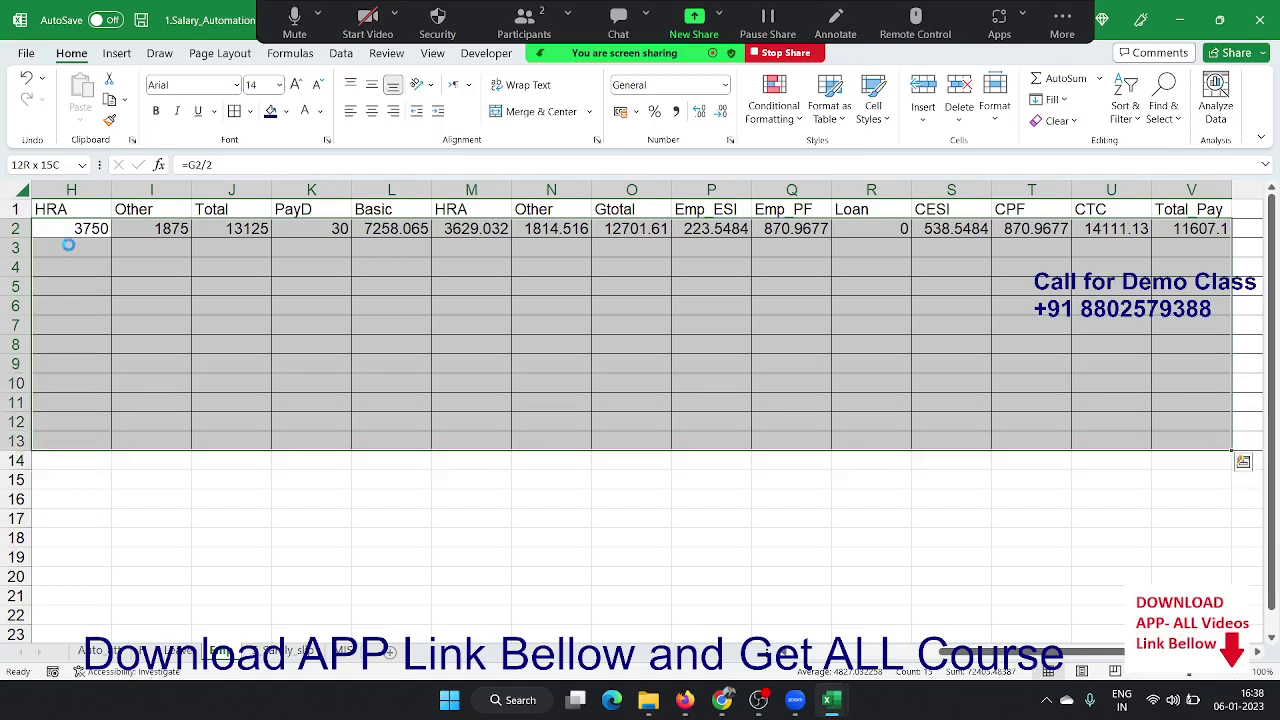
pyautogui.hotkey('ctrl', 'd')
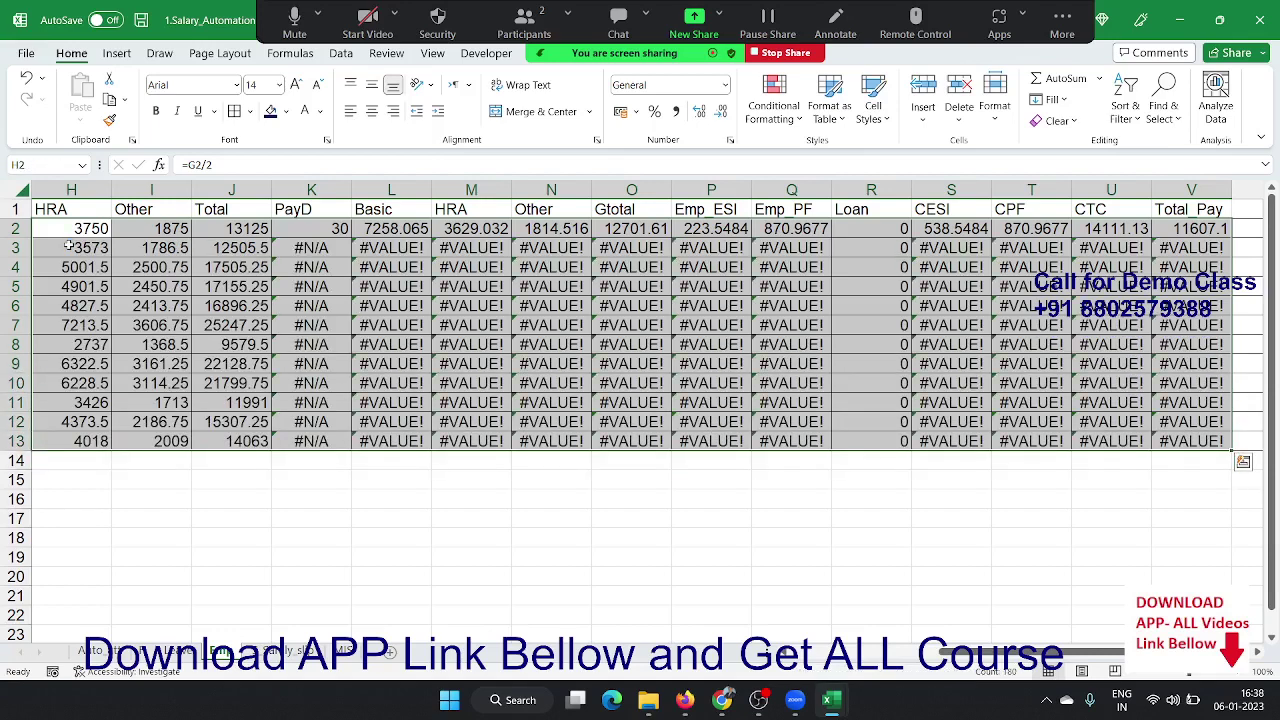
# - Lock the PayD MATCH lookup row as Auto_att!$6:$6 and fill K2:K13
pyautogui.press('Right')
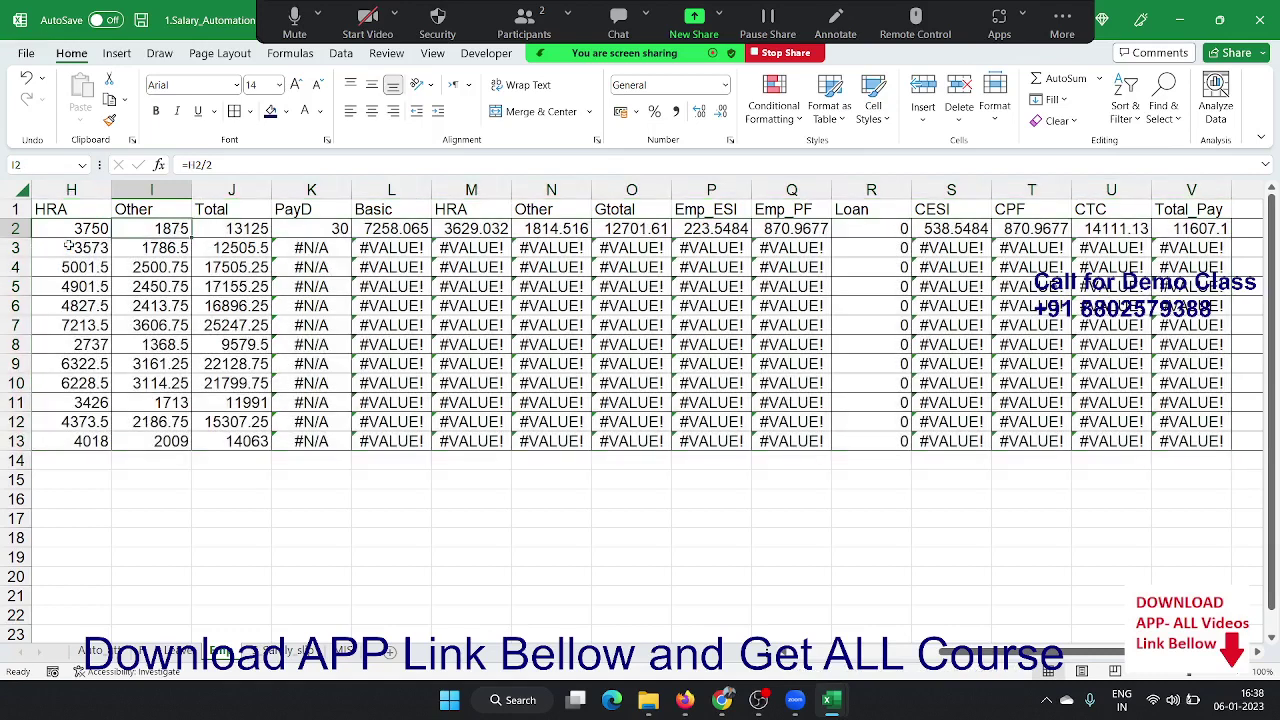
pyautogui.press('Right')
pyautogui.press('Right')
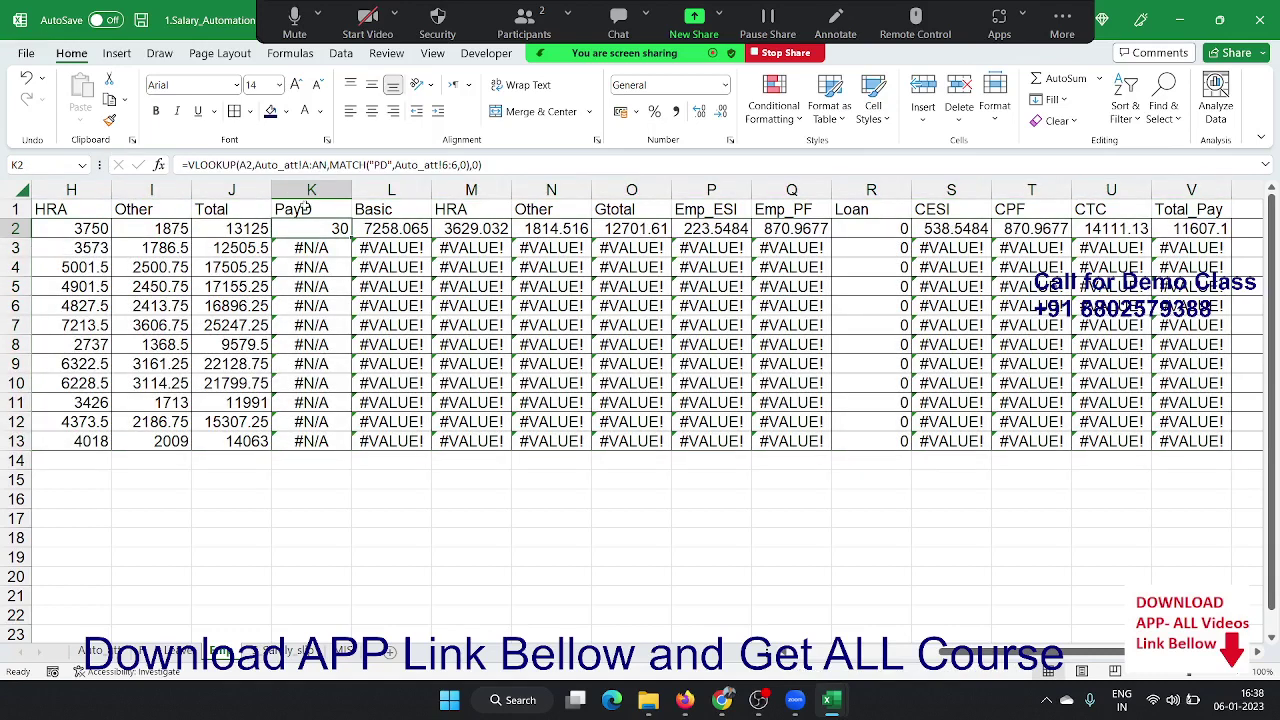
pyautogui.click(311, 166)
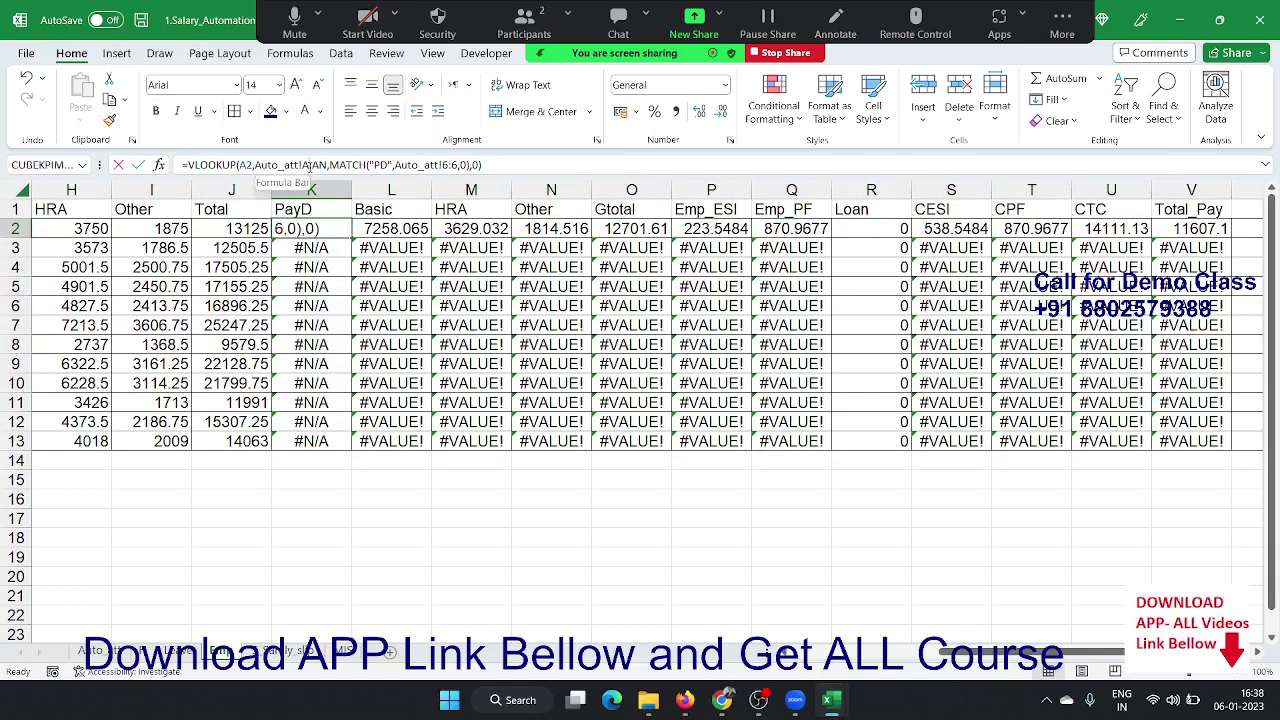
pyautogui.click(379, 166)
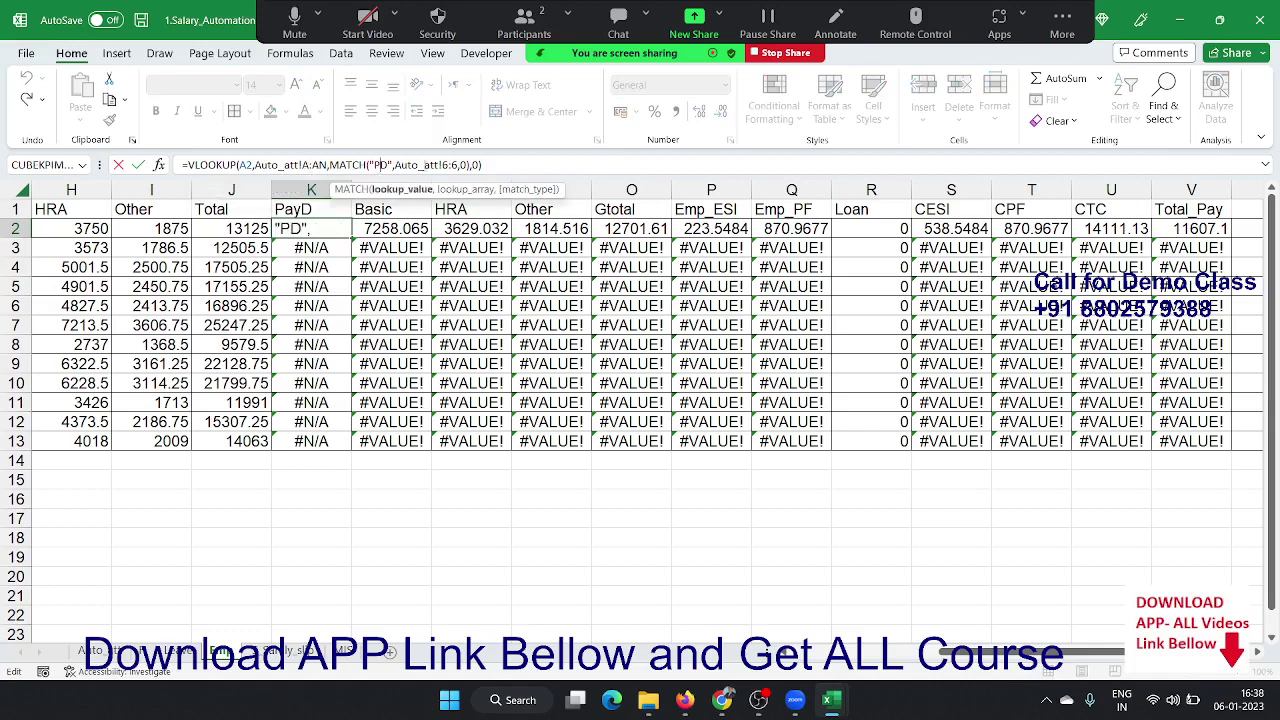
pyautogui.click(448, 165)
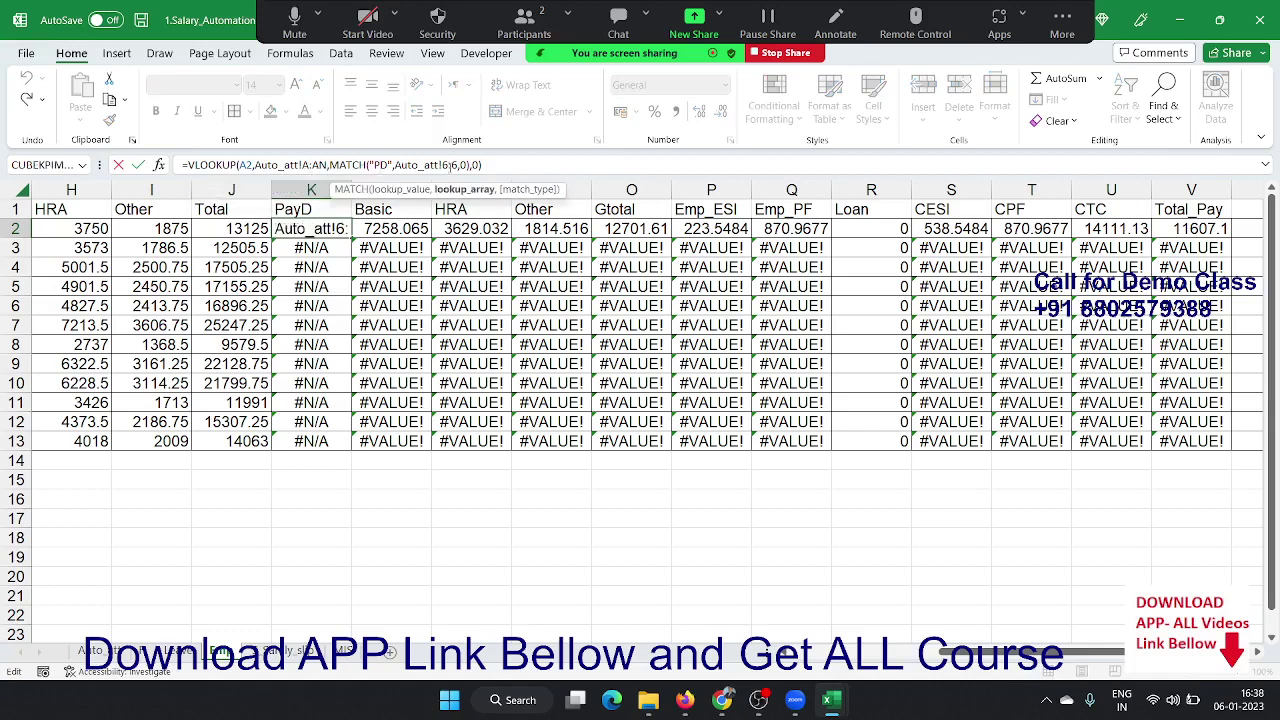
pyautogui.press('F4')
pyautogui.press('Return')
pyautogui.press('Up')
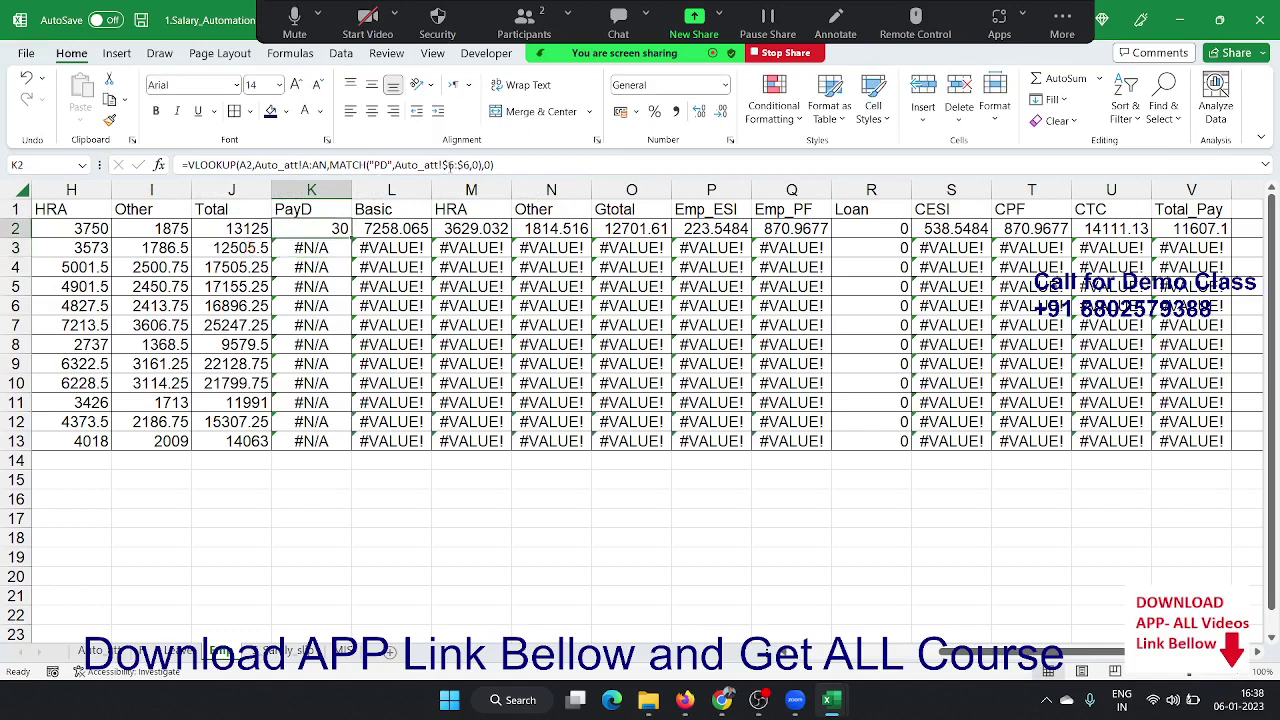
pyautogui.doubleClick(352, 238)
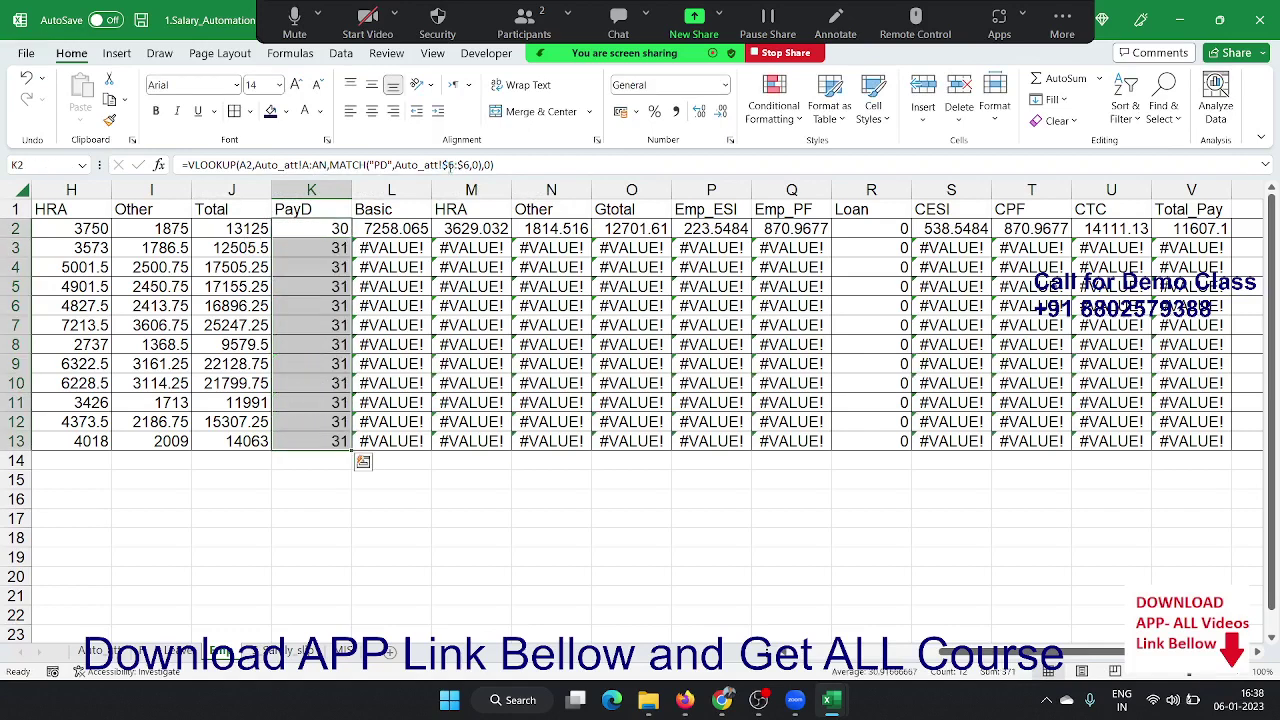
pyautogui.press('Right')
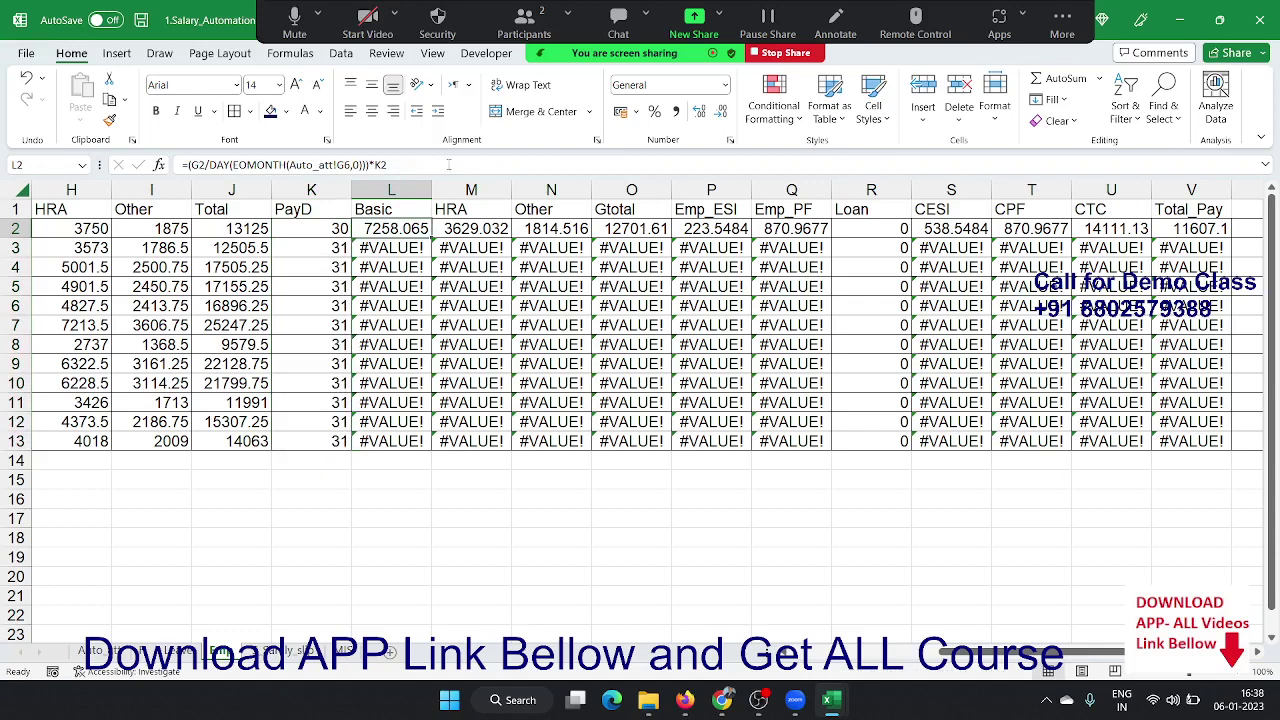
pyautogui.click(220, 165)
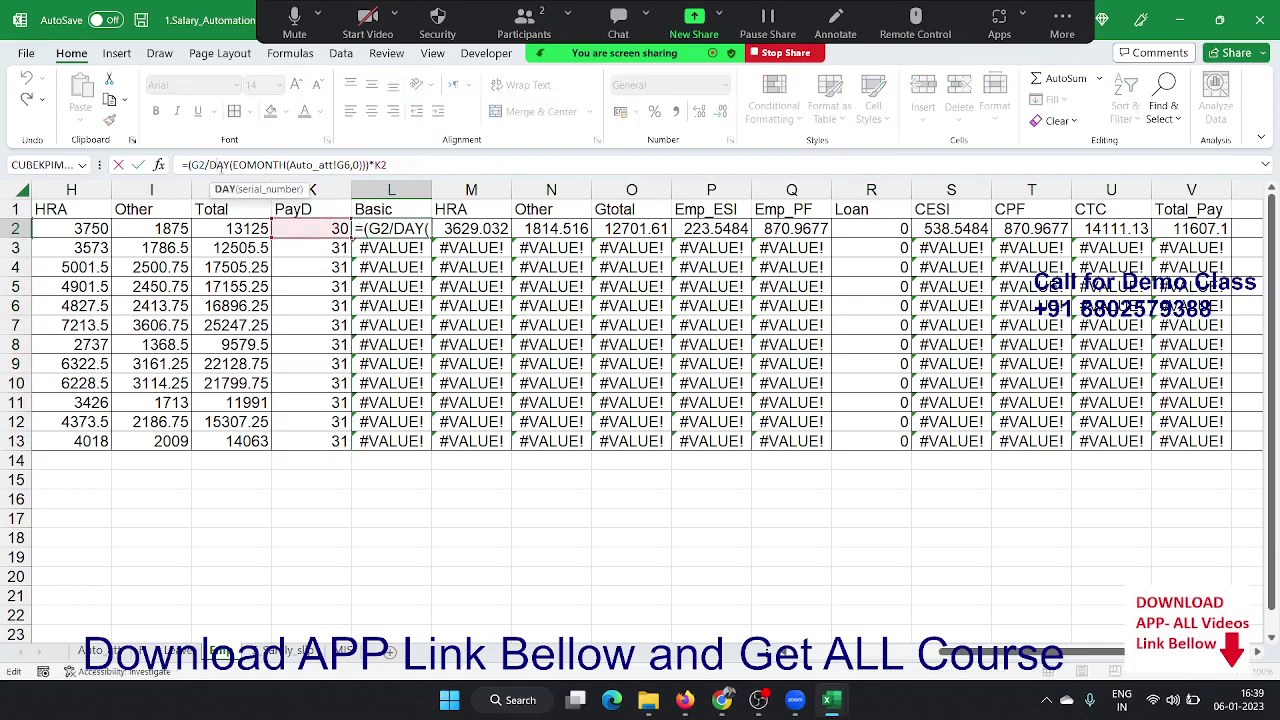
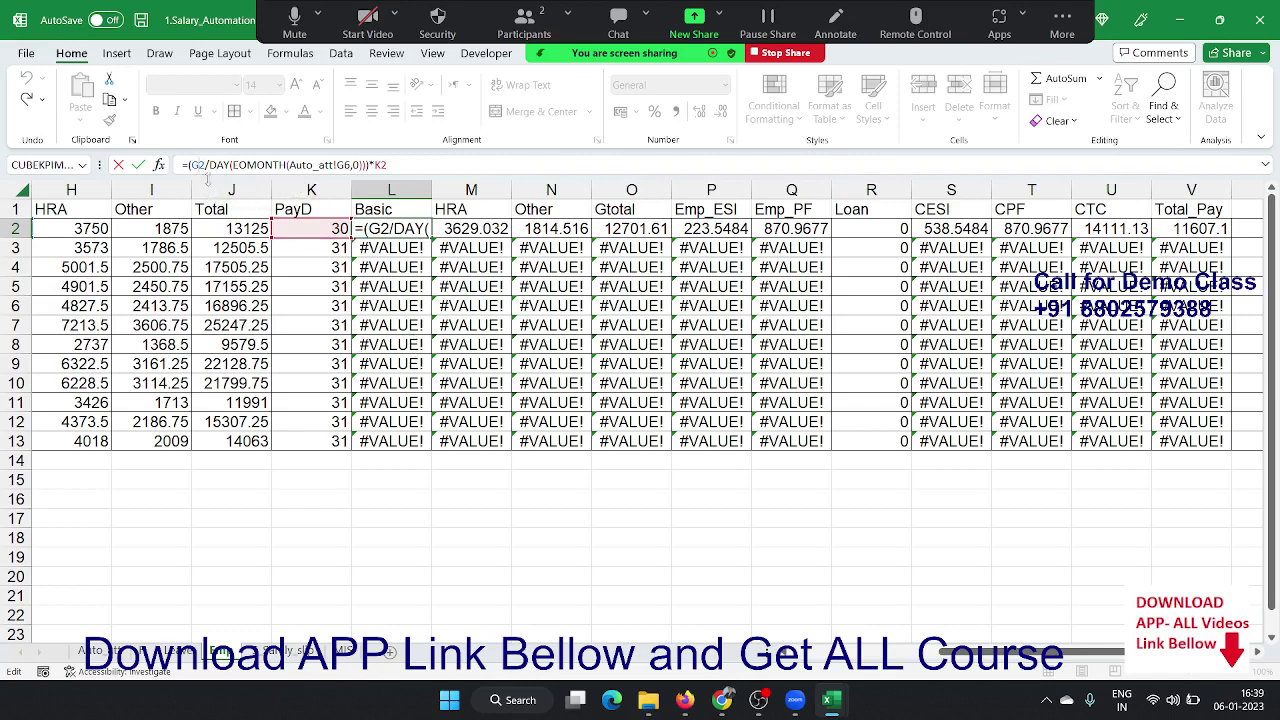
# - Lock the Auto_att!G6 reference as $G$6 in the Basic formula and copy it down to row 13
pyautogui.click(348, 166)
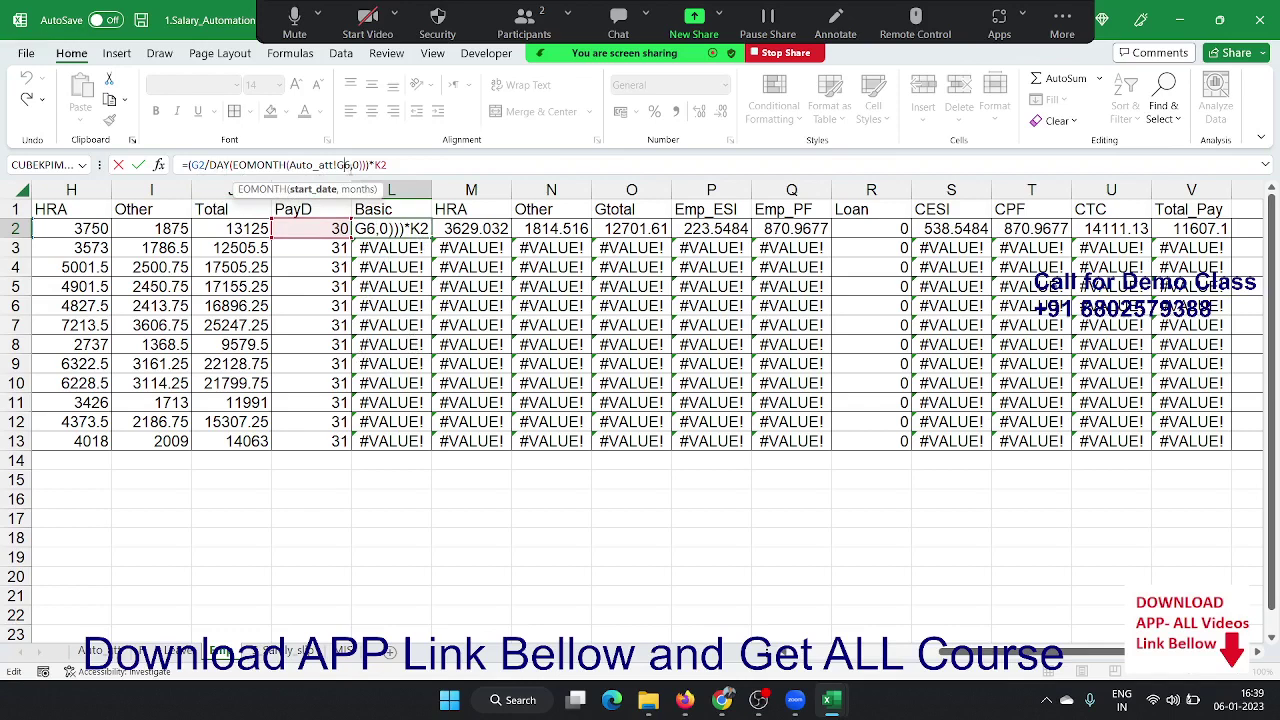
pyautogui.press('F4')
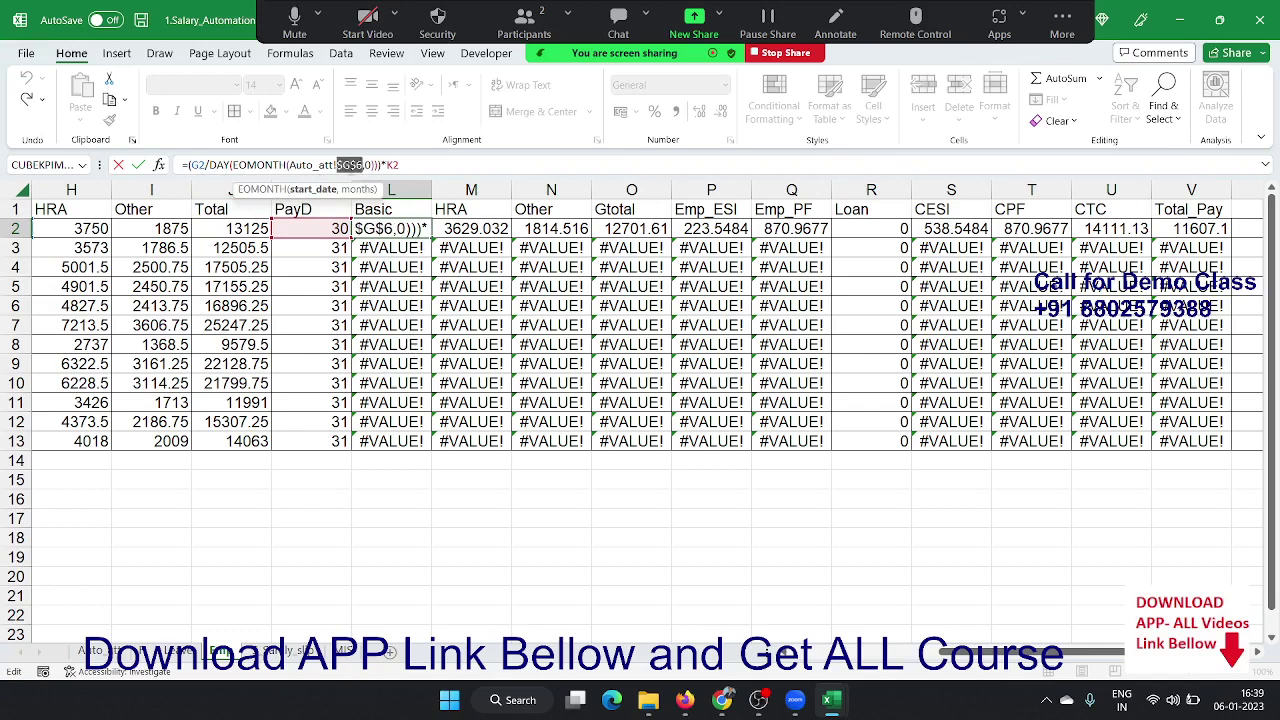
pyautogui.press('Return')
pyautogui.click(391, 228)
pyautogui.doubleClick(432, 238)
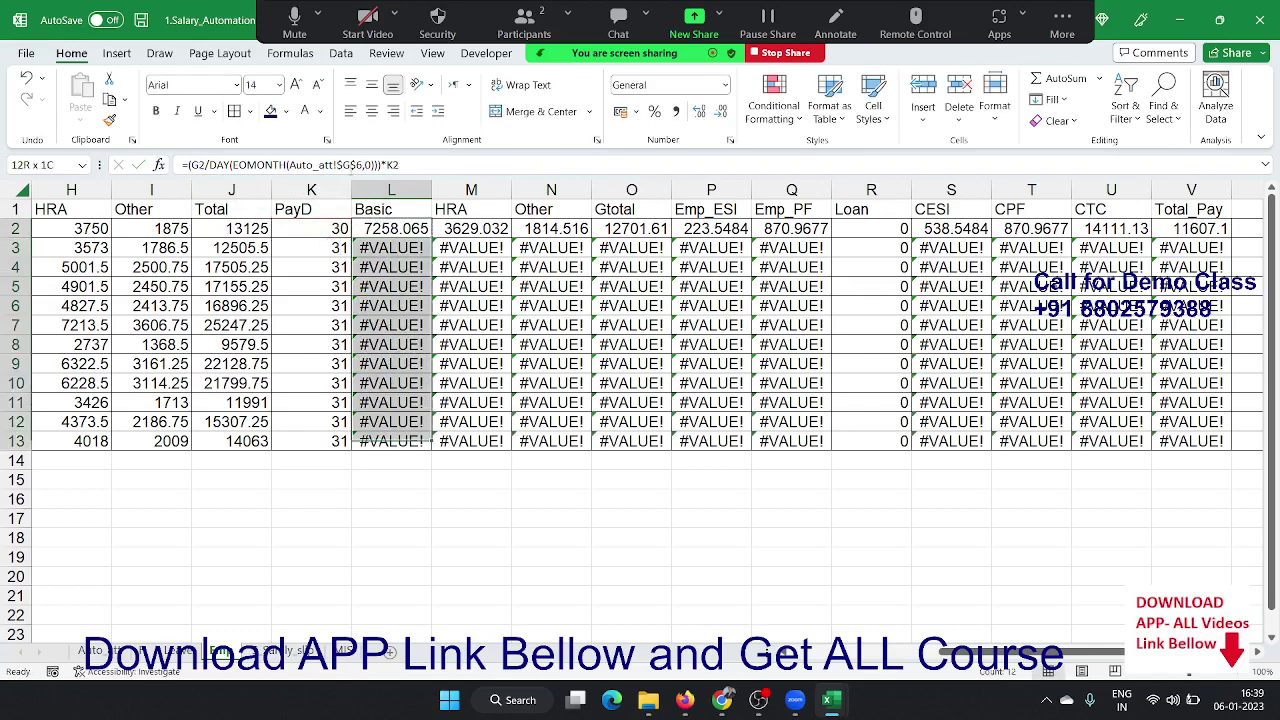
# - Make the HRA formula's Auto_att!G6 reference absolute and fill it down to row 13
pyautogui.click(471, 228)
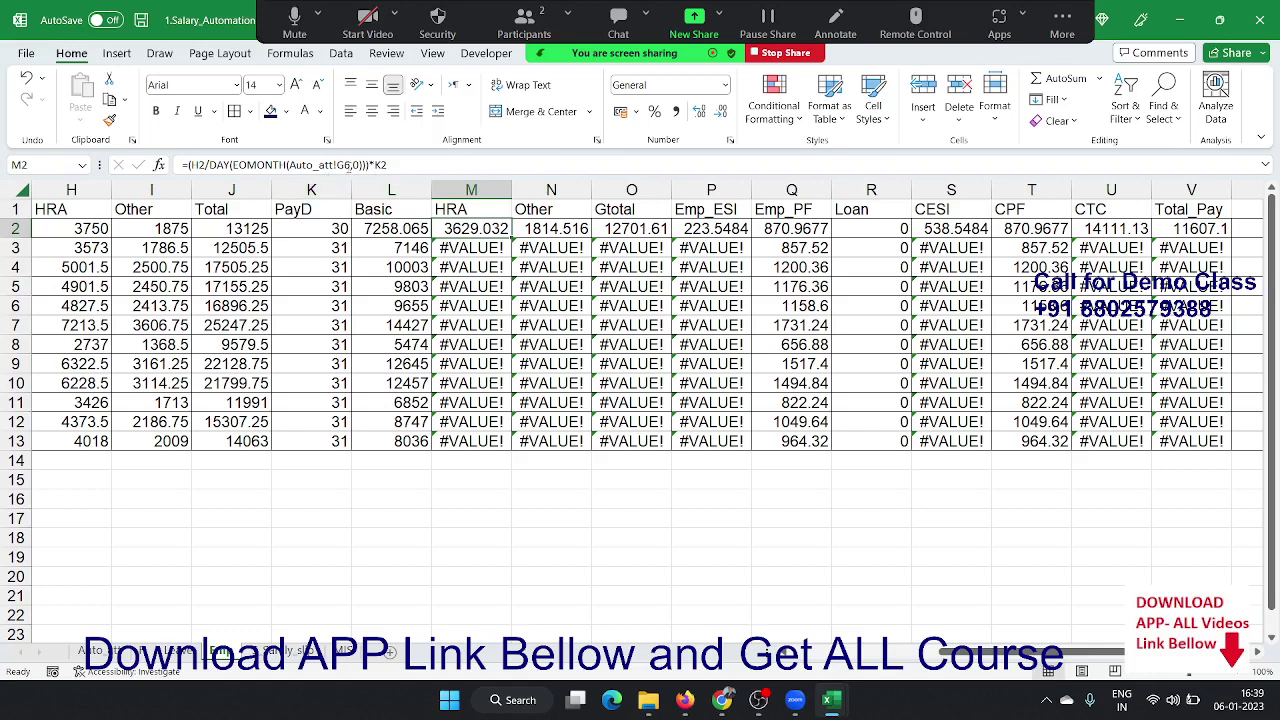
pyautogui.click(348, 165)
pyautogui.press('F4')
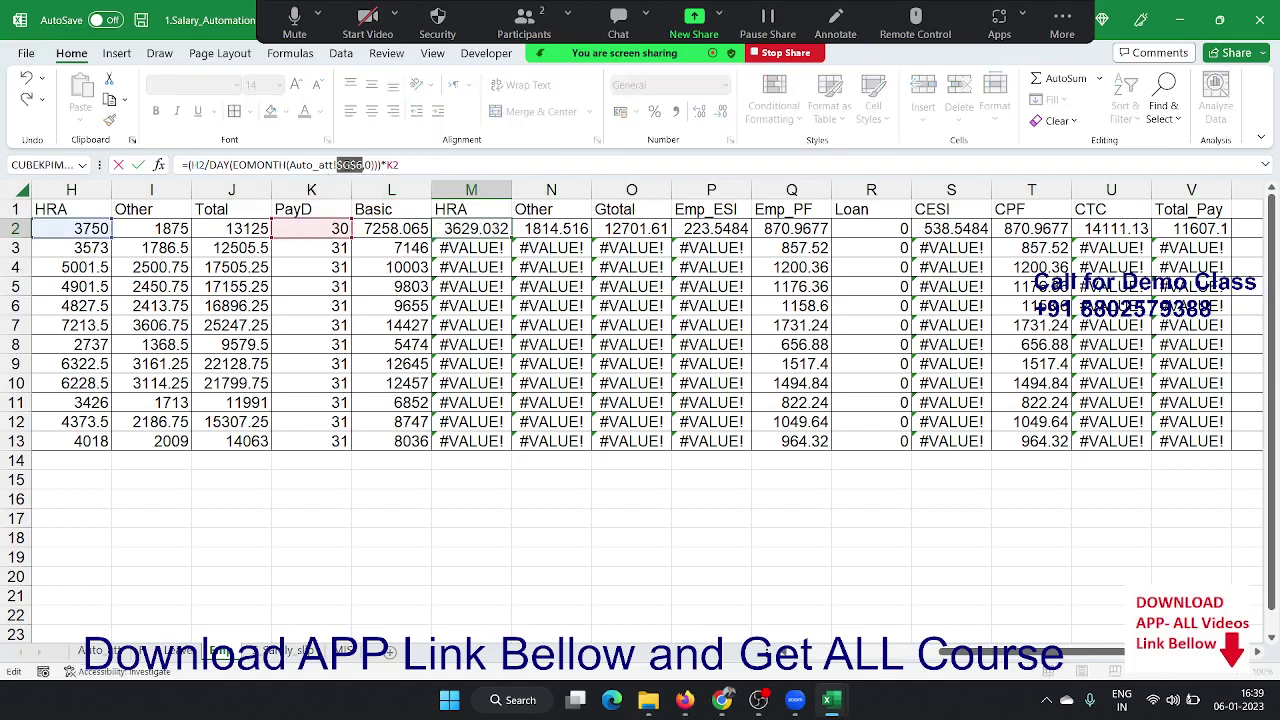
pyautogui.hotkey('ctrl', 'Return')
pyautogui.doubleClick(511, 238)
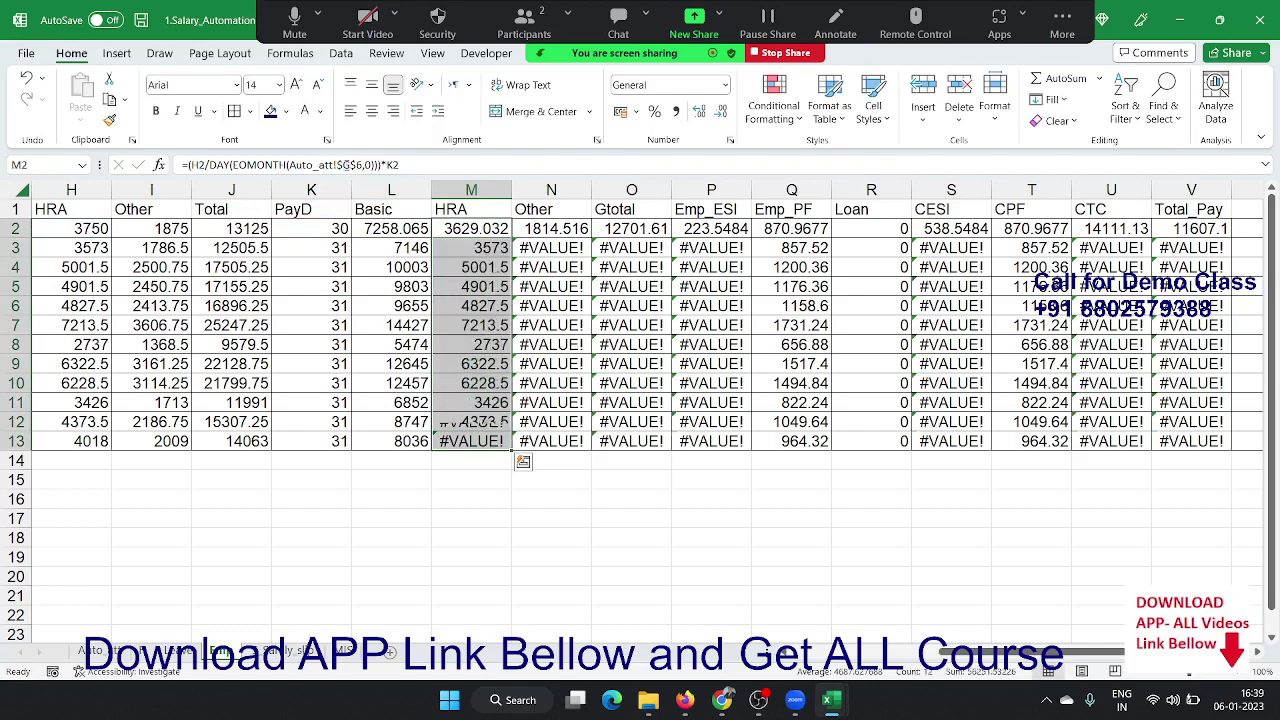
# - Make the Other formula's G6 reference absolute and copy it down through N13
pyautogui.click(522, 226)
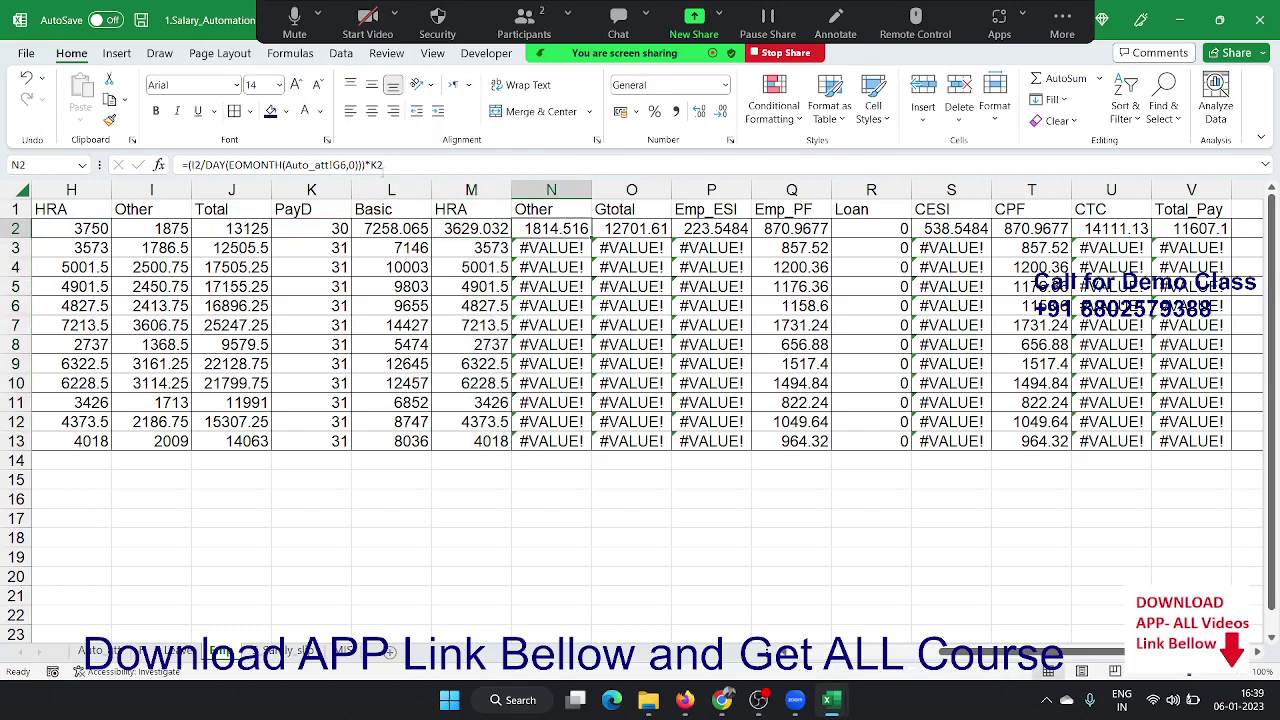
pyautogui.click(338, 163)
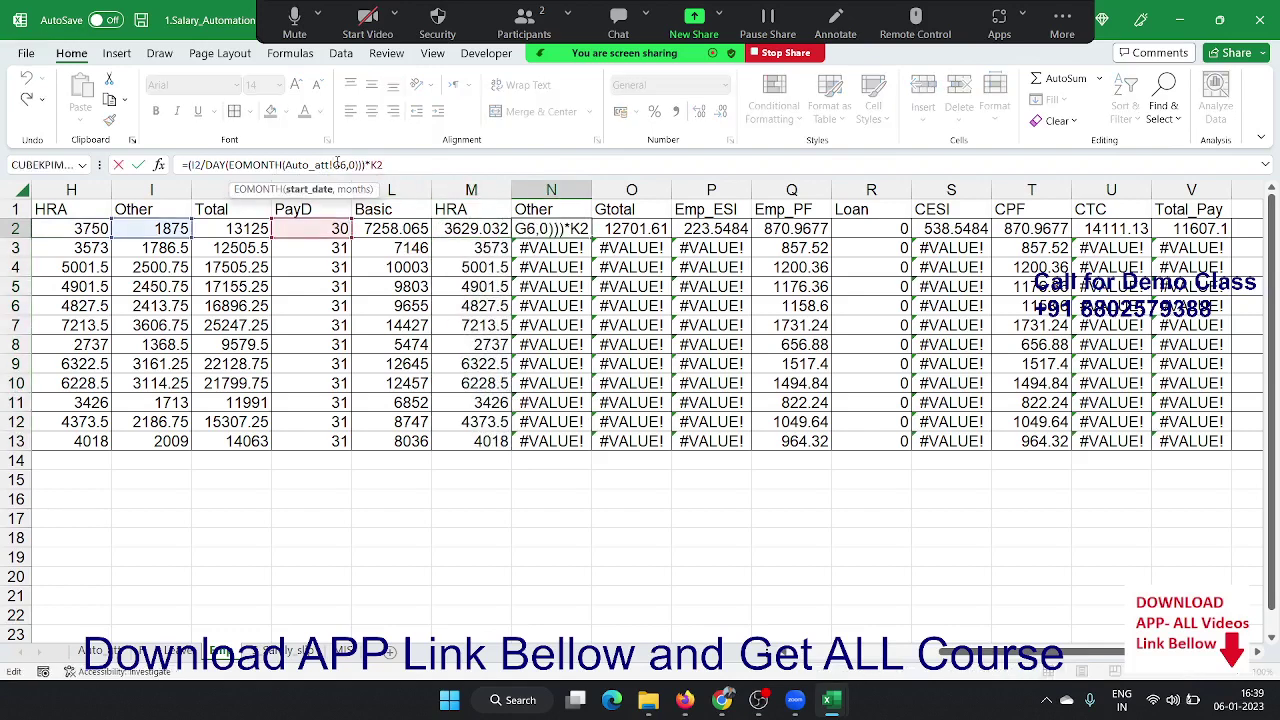
pyautogui.press('F4')
pyautogui.hotkey('ctrl', 'Return')
pyautogui.hotkey('ctrl', 'shift', 'Down')
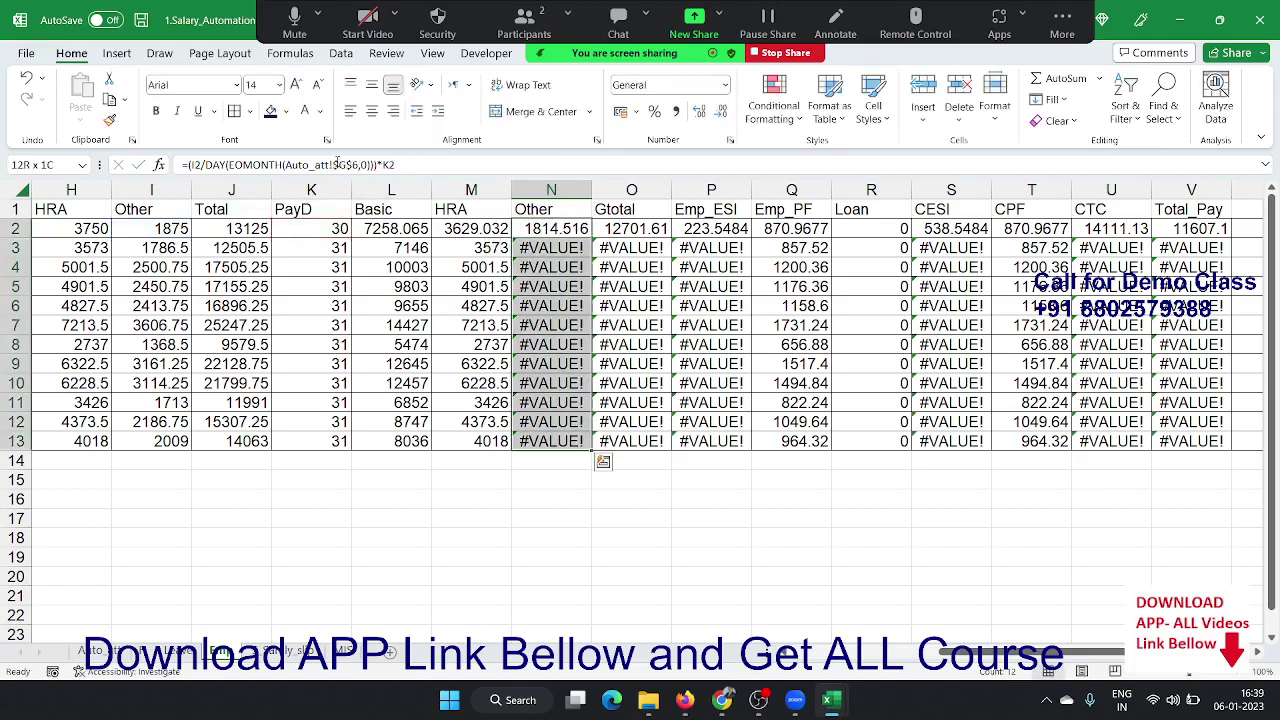
pyautogui.hotkey('ctrl', 'd')
pyautogui.press('Right')
pyautogui.press('Right')
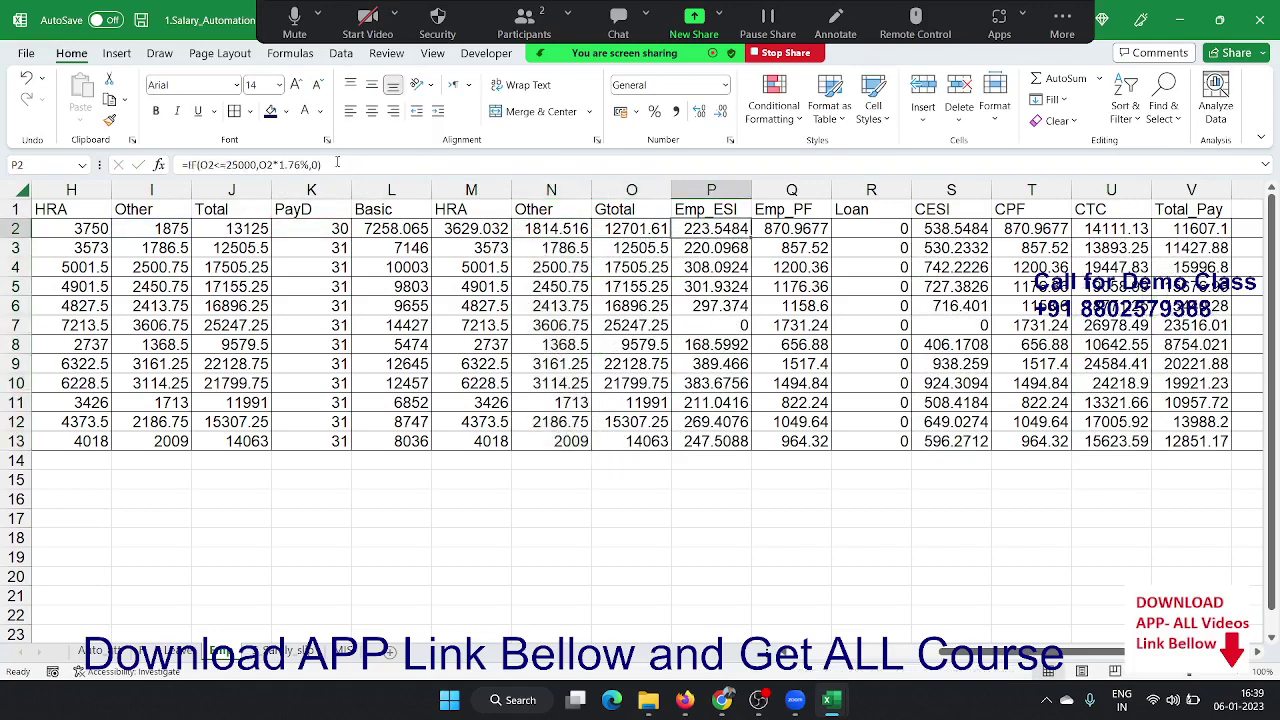
pyautogui.press('Right')
pyautogui.press('Right')
pyautogui.press('Right')
pyautogui.press('Home')
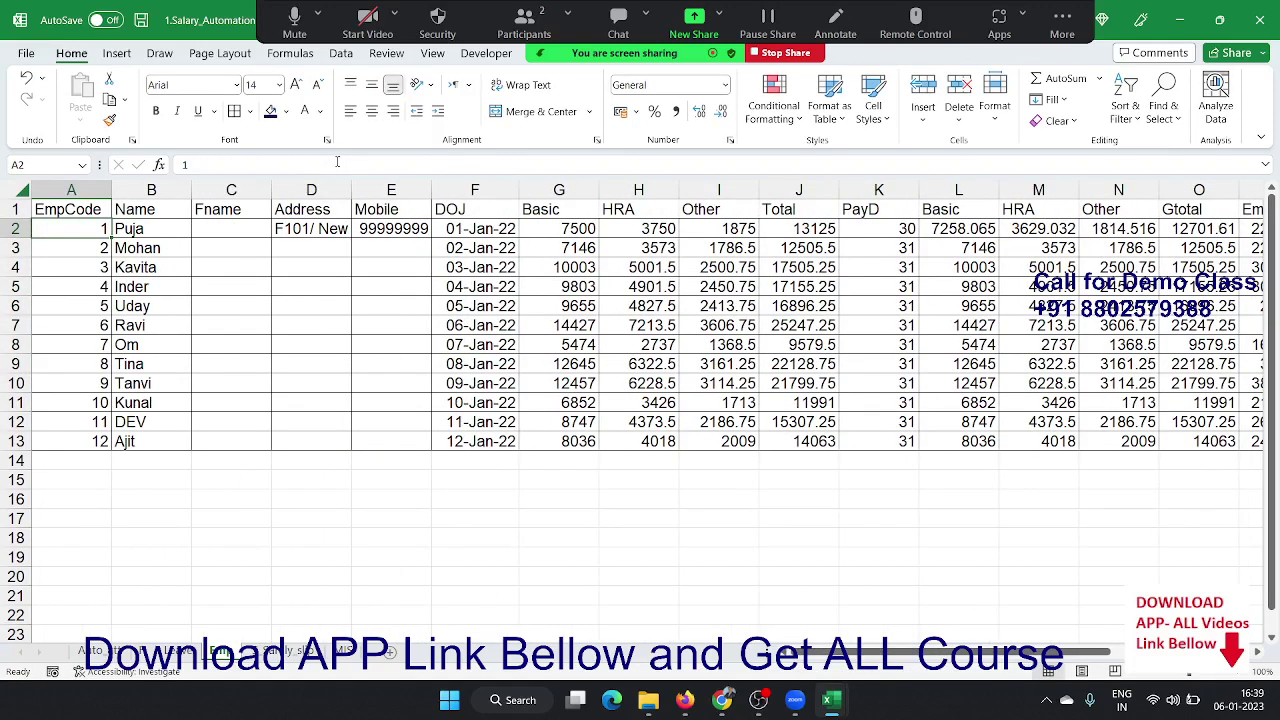
# - On the Salary Management Report, enter =SUM(Emp!K:K) as Total Days in D9
pyautogui.click(345, 651)
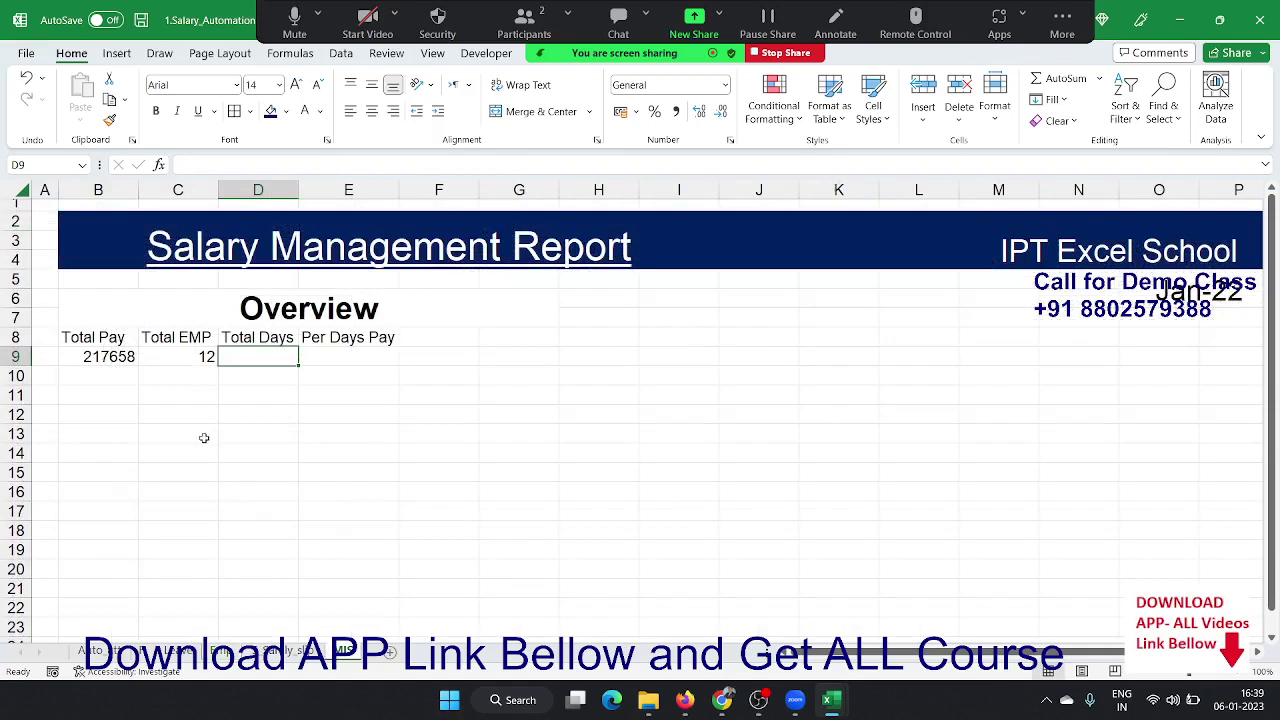
pyautogui.click(90, 355)
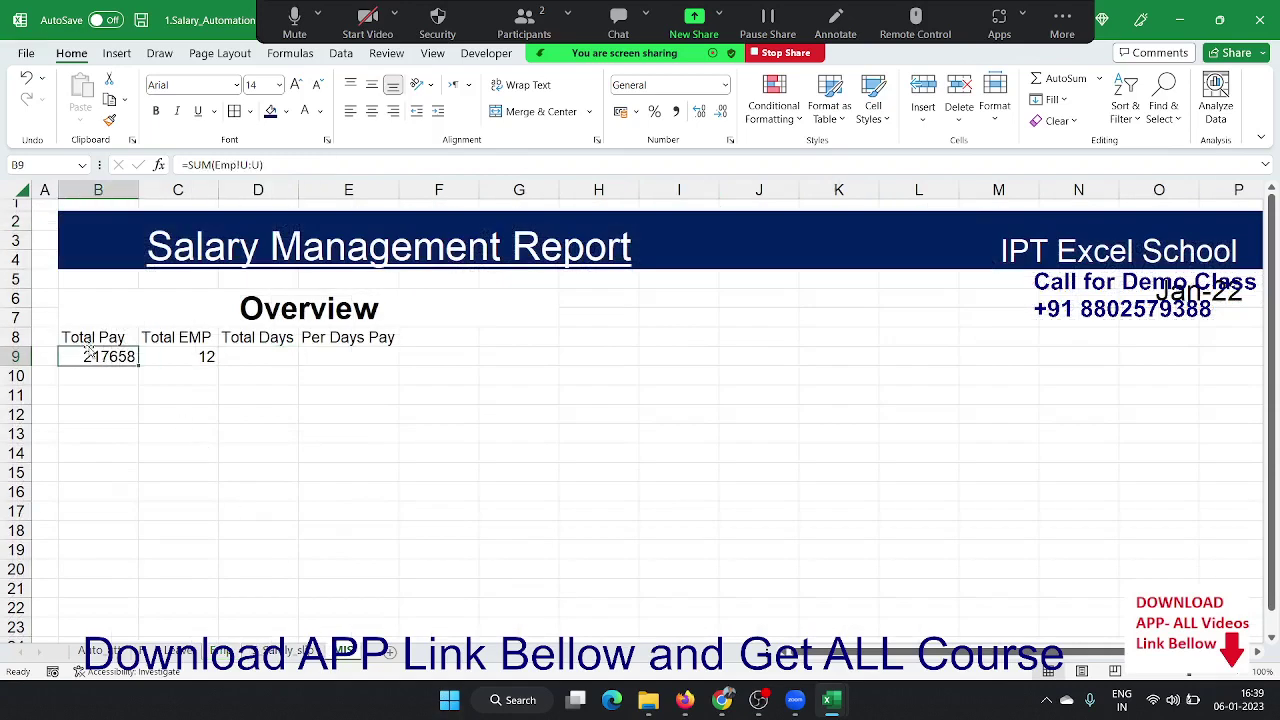
pyautogui.click(218, 164)
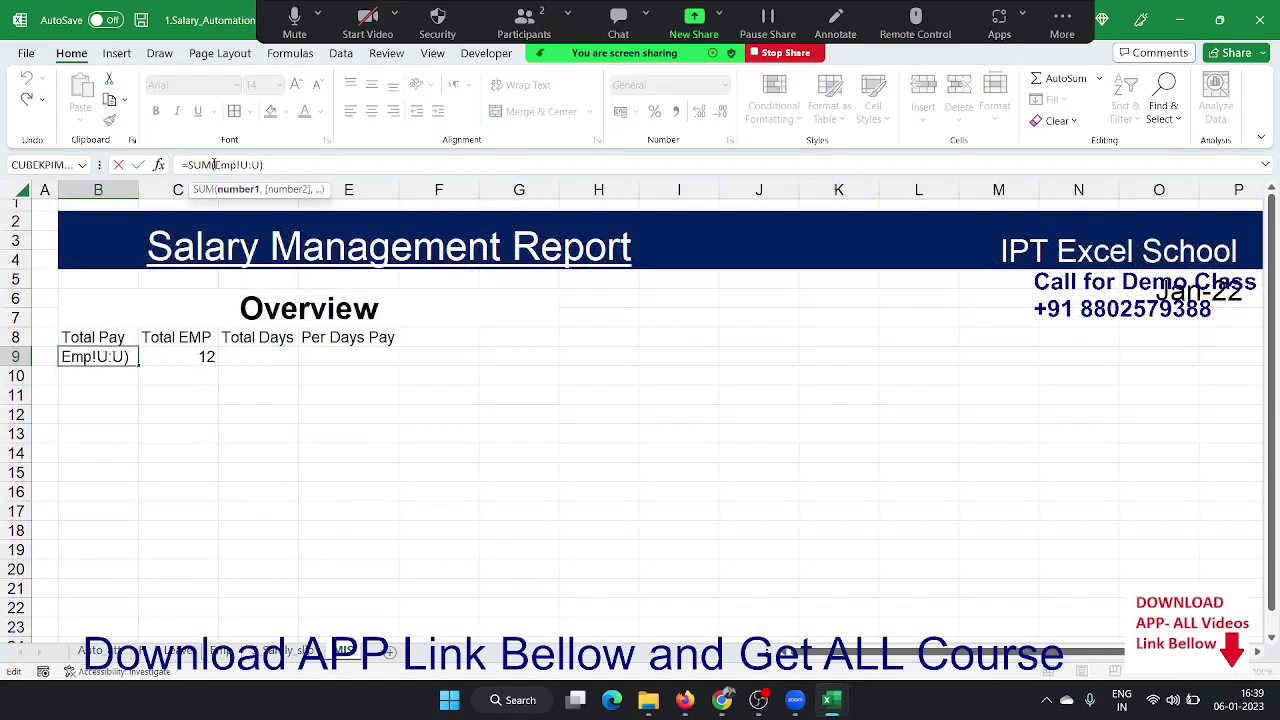
pyautogui.press('Escape')
pyautogui.click(200, 356)
pyautogui.click(244, 357)
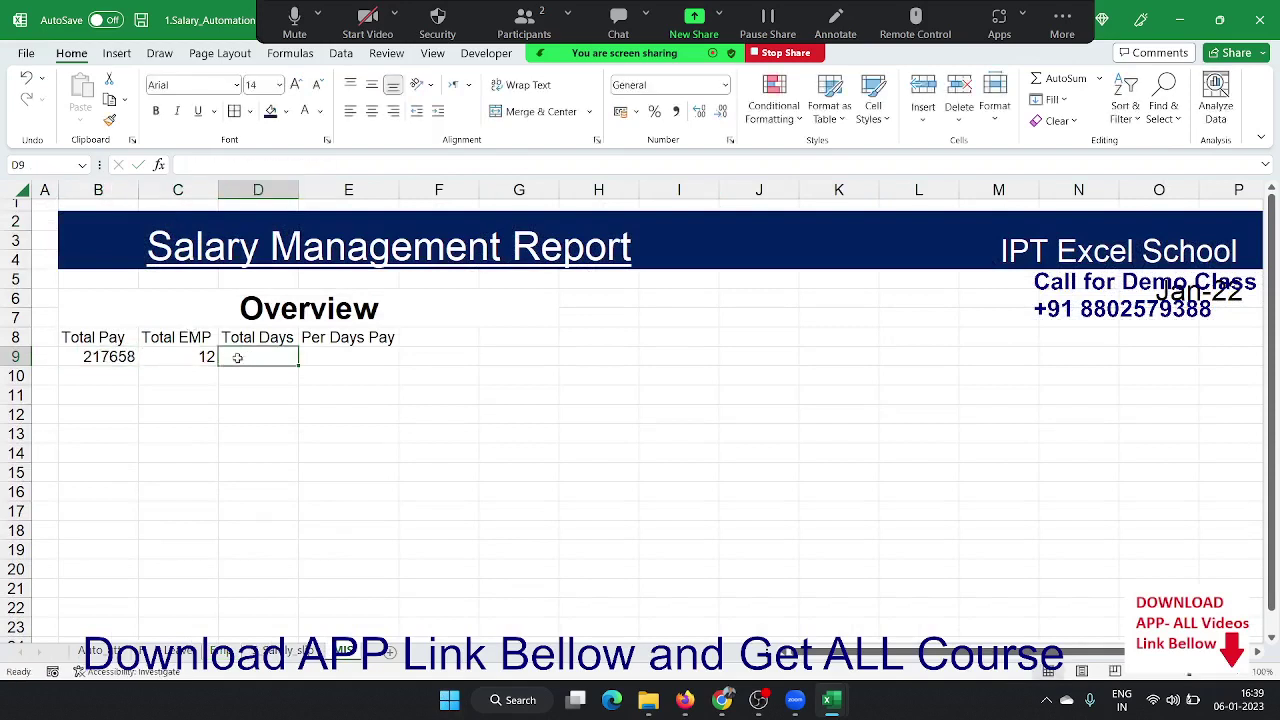
pyautogui.write('=')
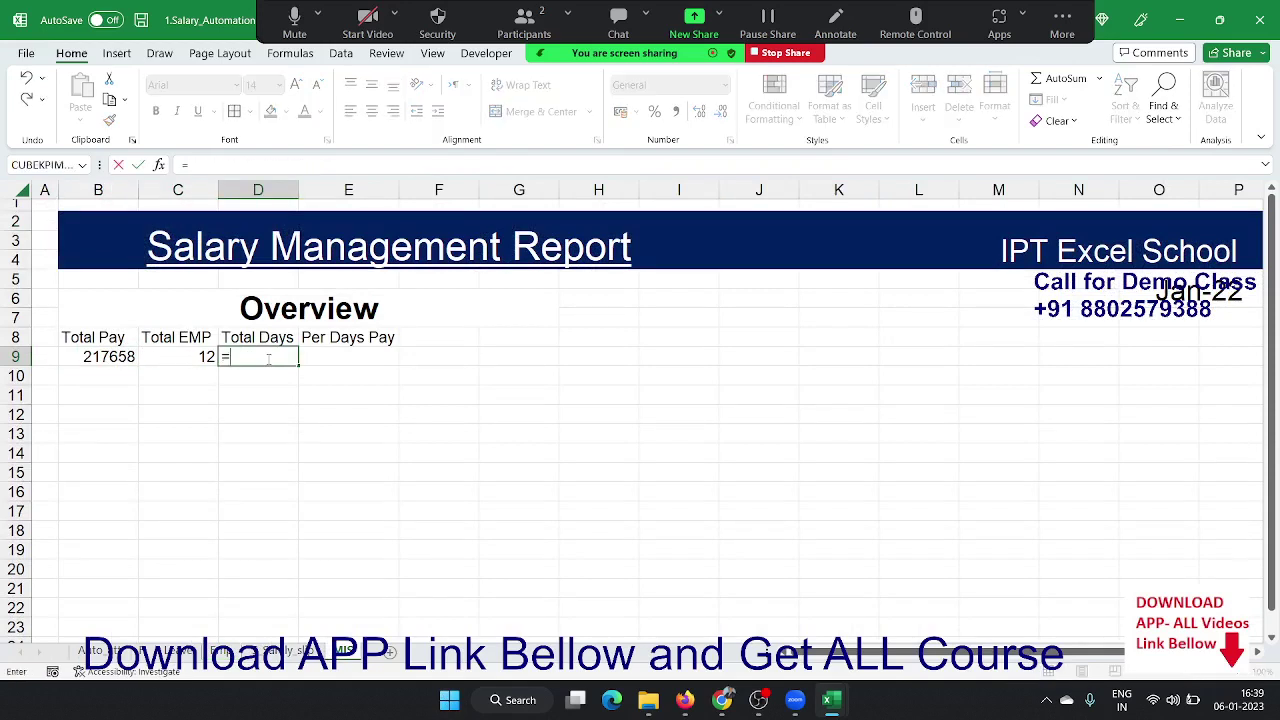
pyautogui.write('sum')
pyautogui.press('Tab')
pyautogui.click(288, 651)
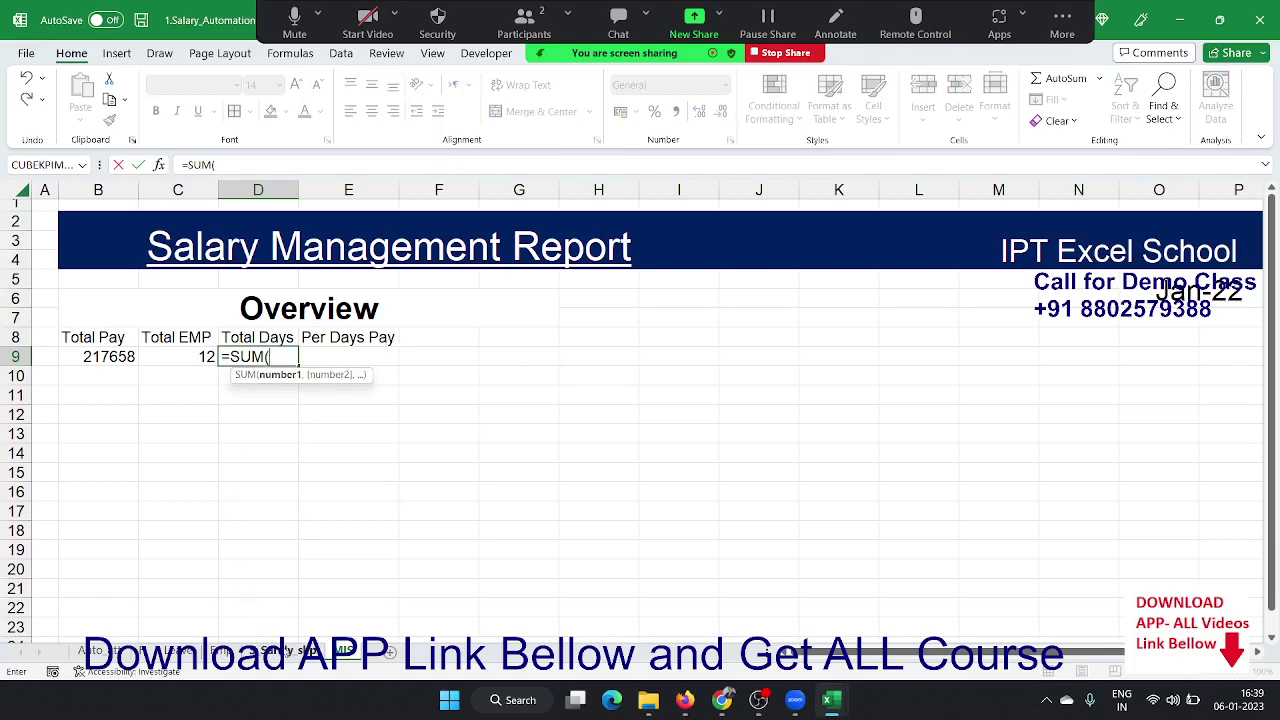
pyautogui.click(222, 652)
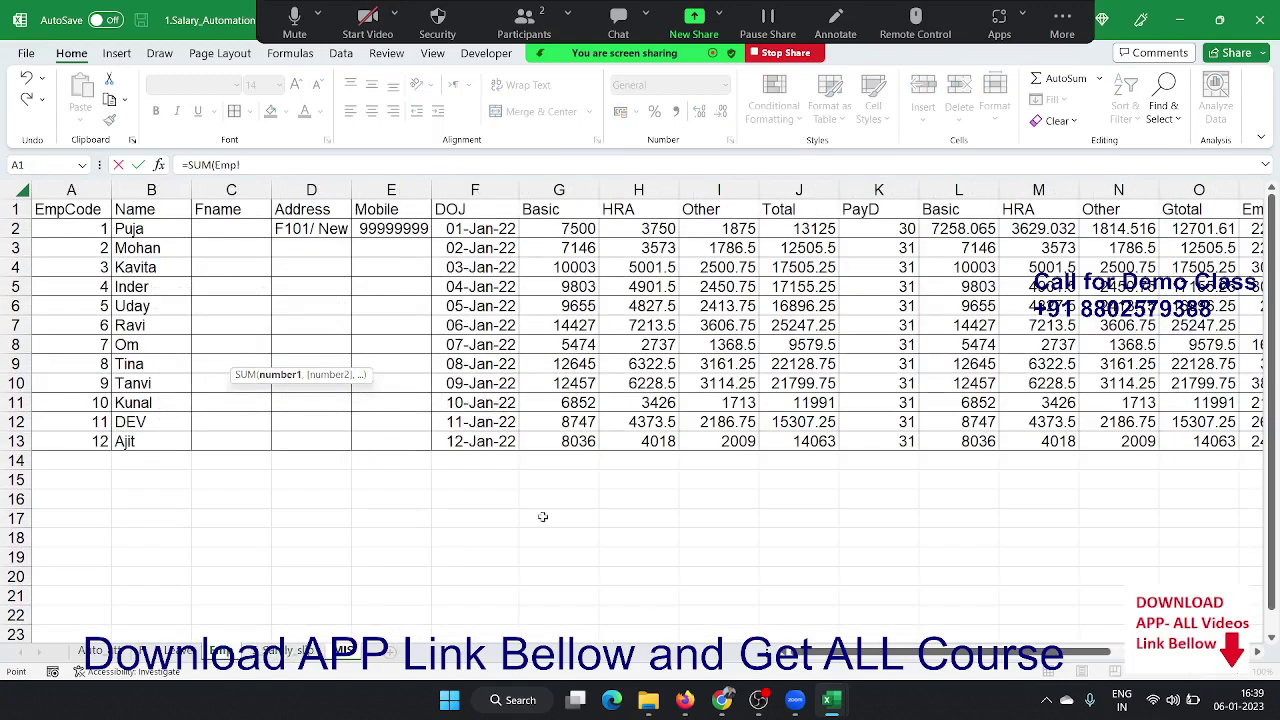
pyautogui.click(880, 190)
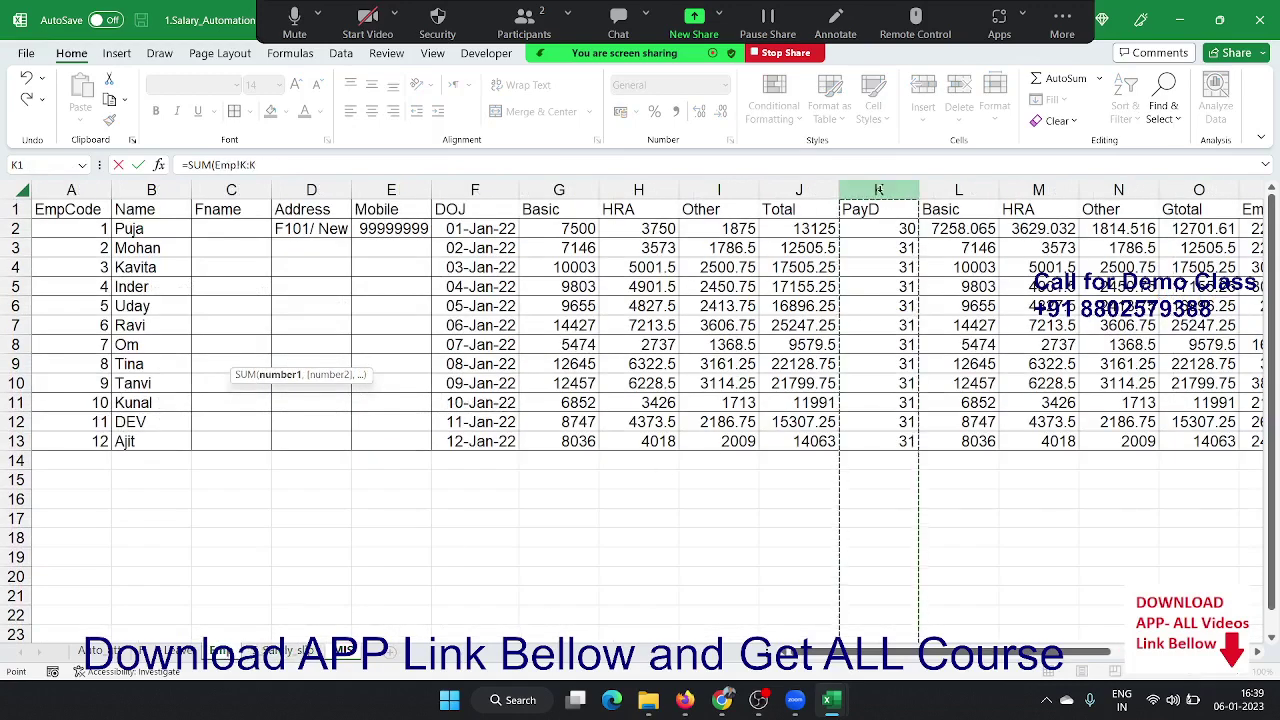
pyautogui.press('Return')
# - Set Per Days Pay in E9 to =B9/D9
pyautogui.press('Up')
pyautogui.press('Right')
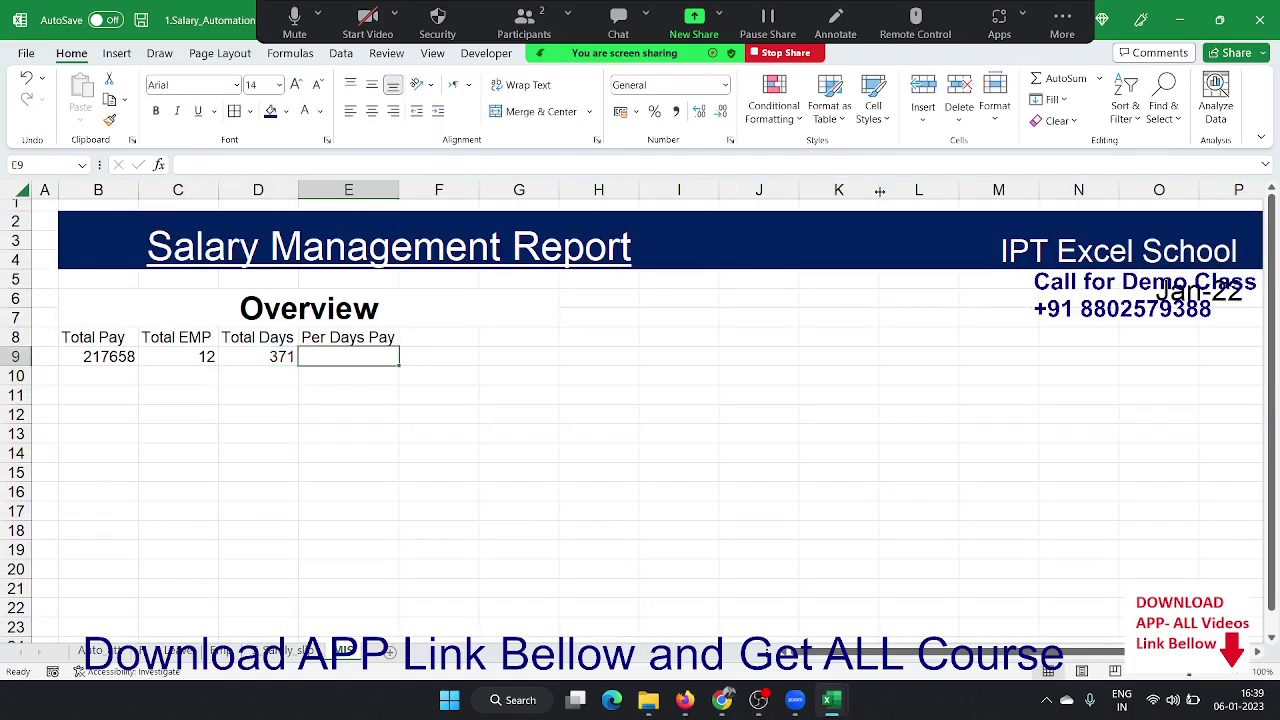
pyautogui.write('=')
pyautogui.press('Left')
pyautogui.press('Left')
pyautogui.press('Left')
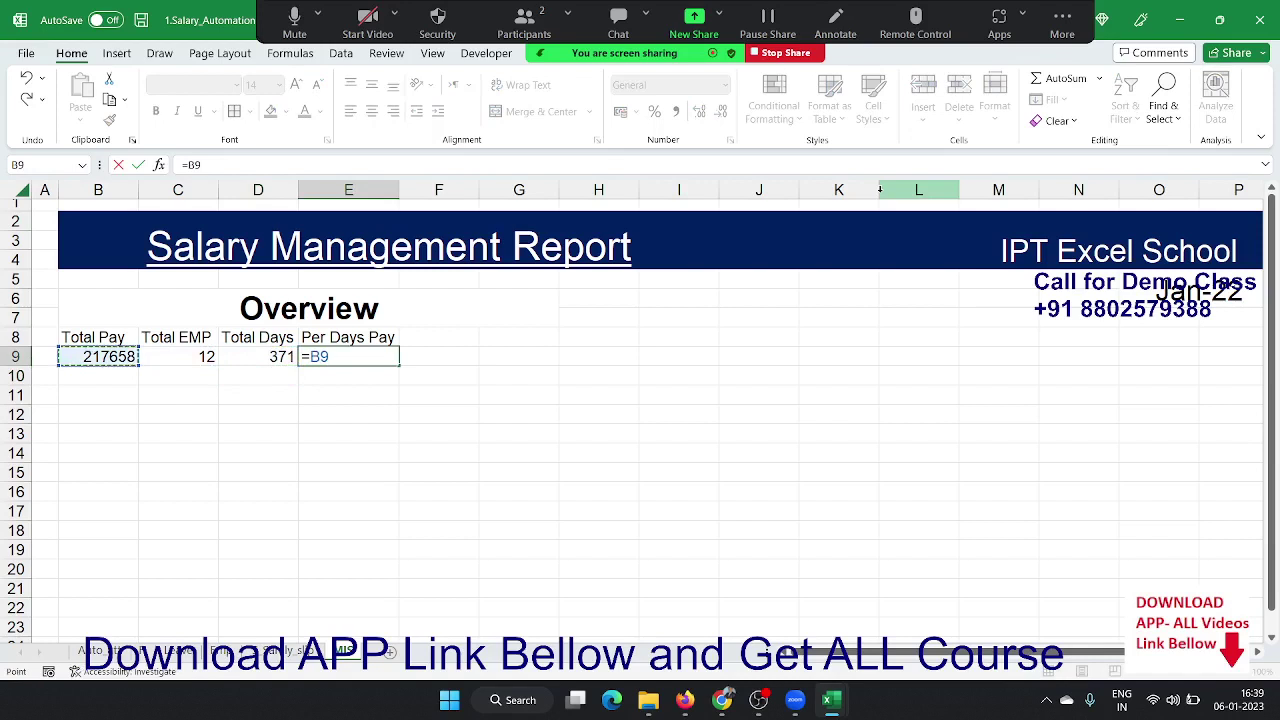
pyautogui.write('/')
pyautogui.press('Left')
pyautogui.press('Return')
pyautogui.press('Up')
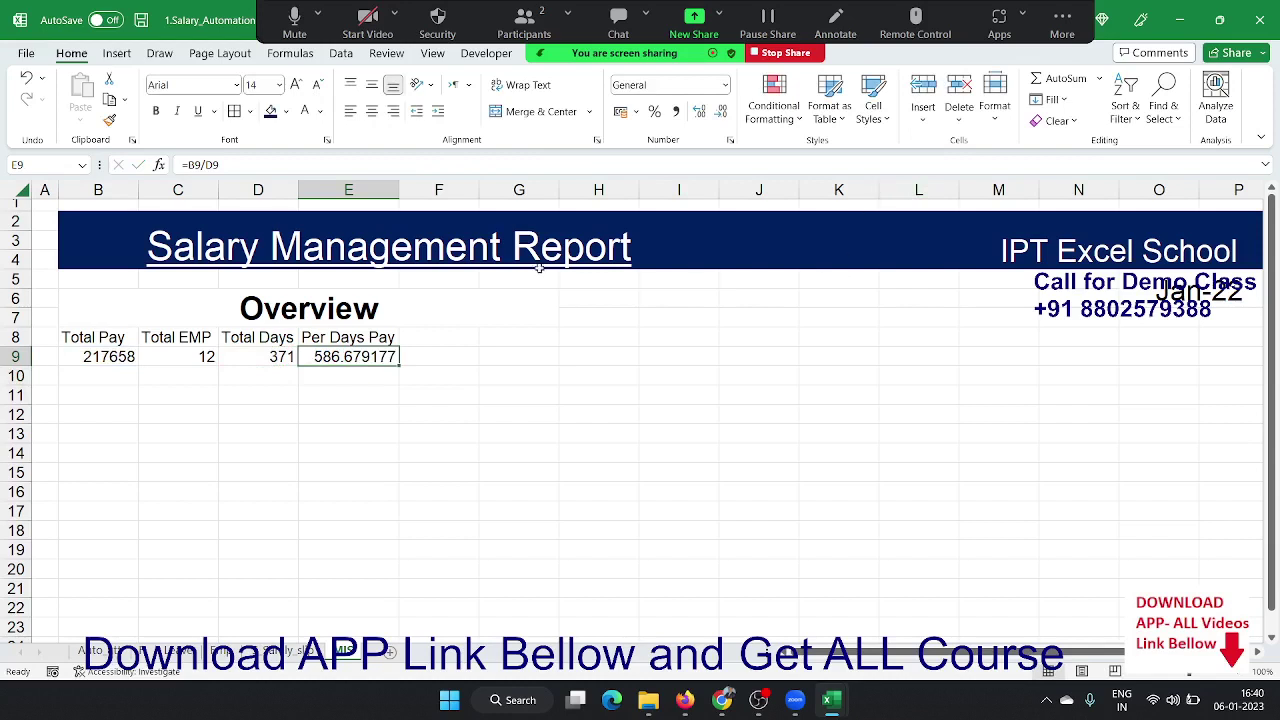
# - Round the Per Days Pay value in E9 to a whole number (587)
pyautogui.moveTo(105, 337); pyautogui.dragTo(328, 352)
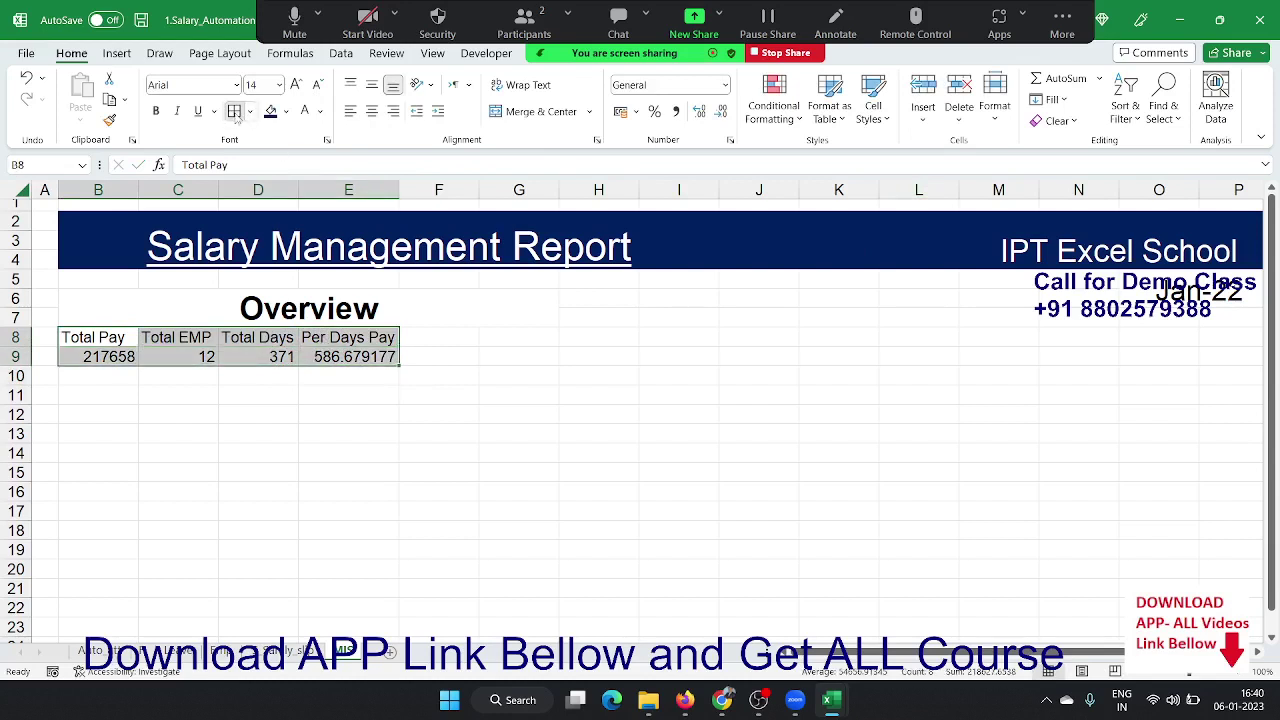
pyautogui.click(343, 420)
pyautogui.click(360, 362)
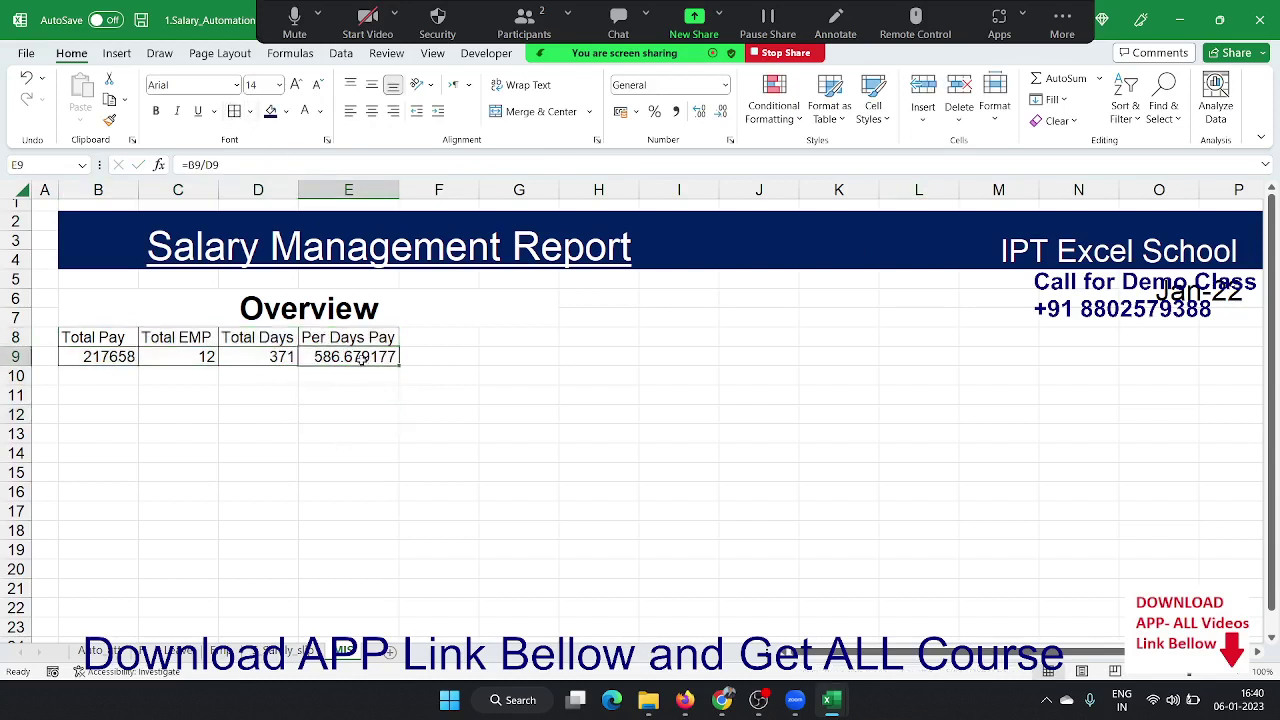
pyautogui.click(720, 111)
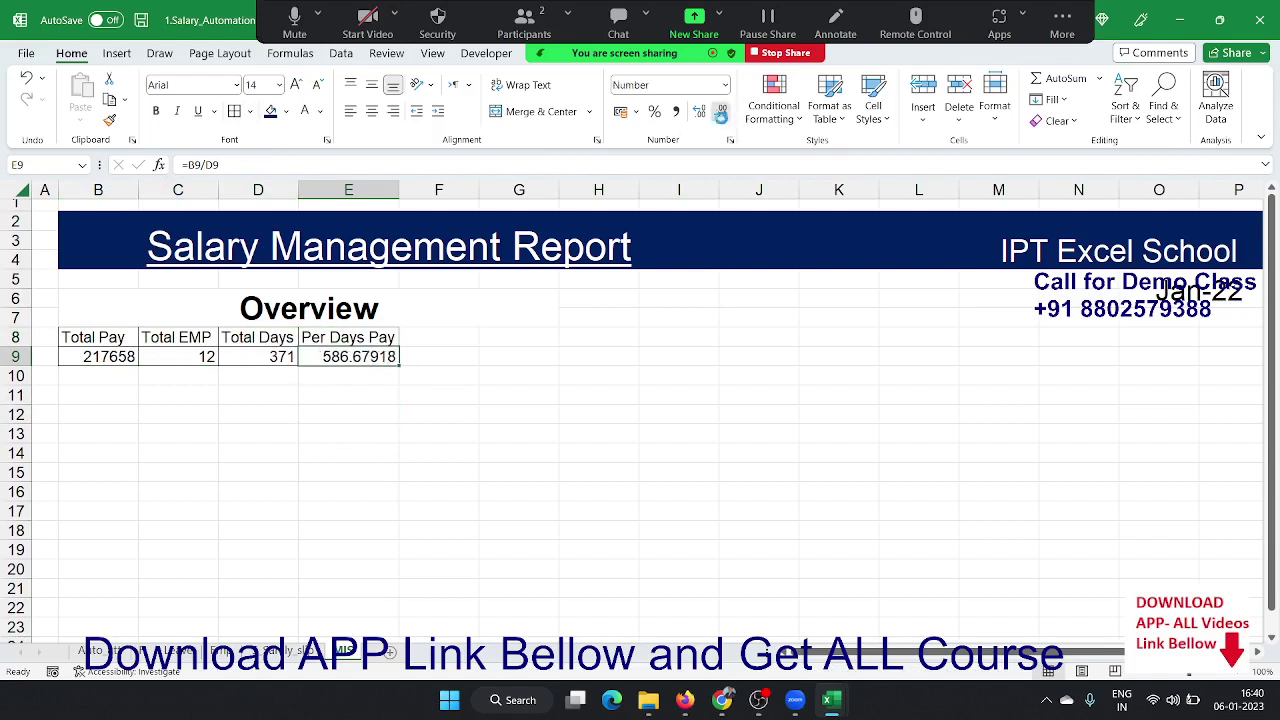
pyautogui.tripleClick(720, 111)
pyautogui.click(720, 111)
pyautogui.click(721, 113)
pyautogui.click(260, 430)
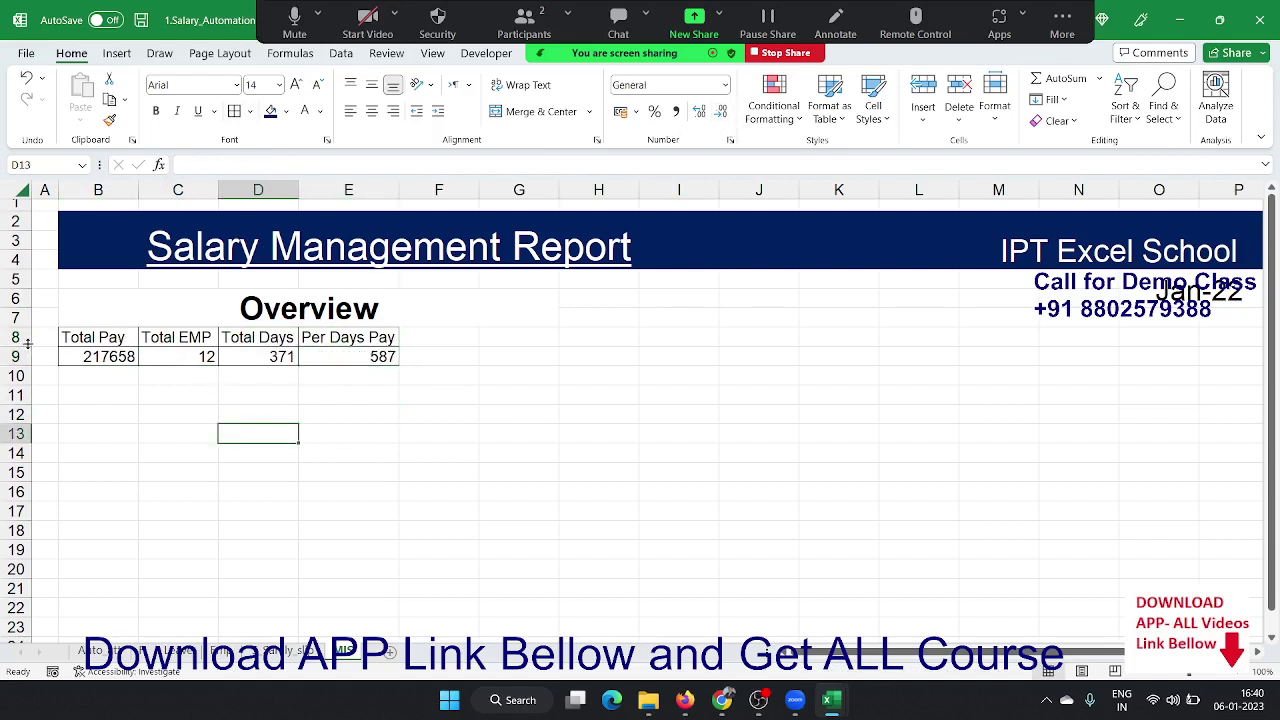
# - Give the table header row and the Overview title a dark navy fill with white text
pyautogui.moveTo(28, 344); pyautogui.dragTo(307, 338)
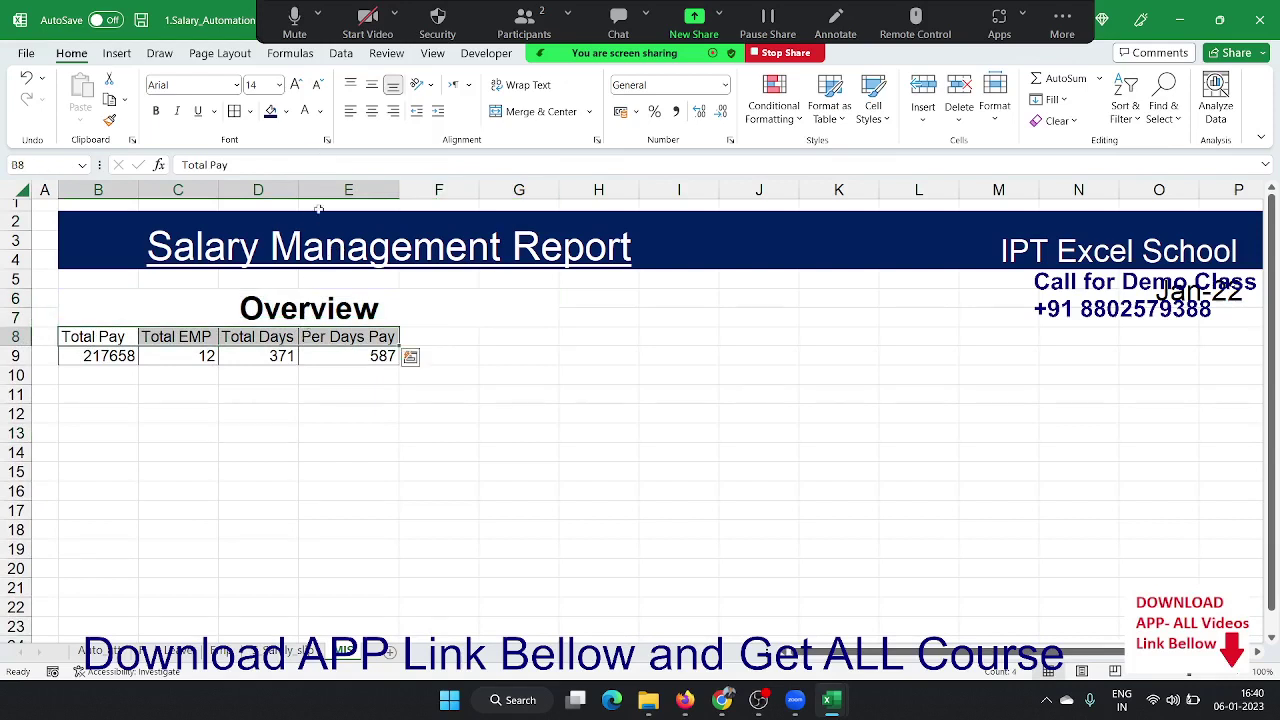
pyautogui.click(270, 110)
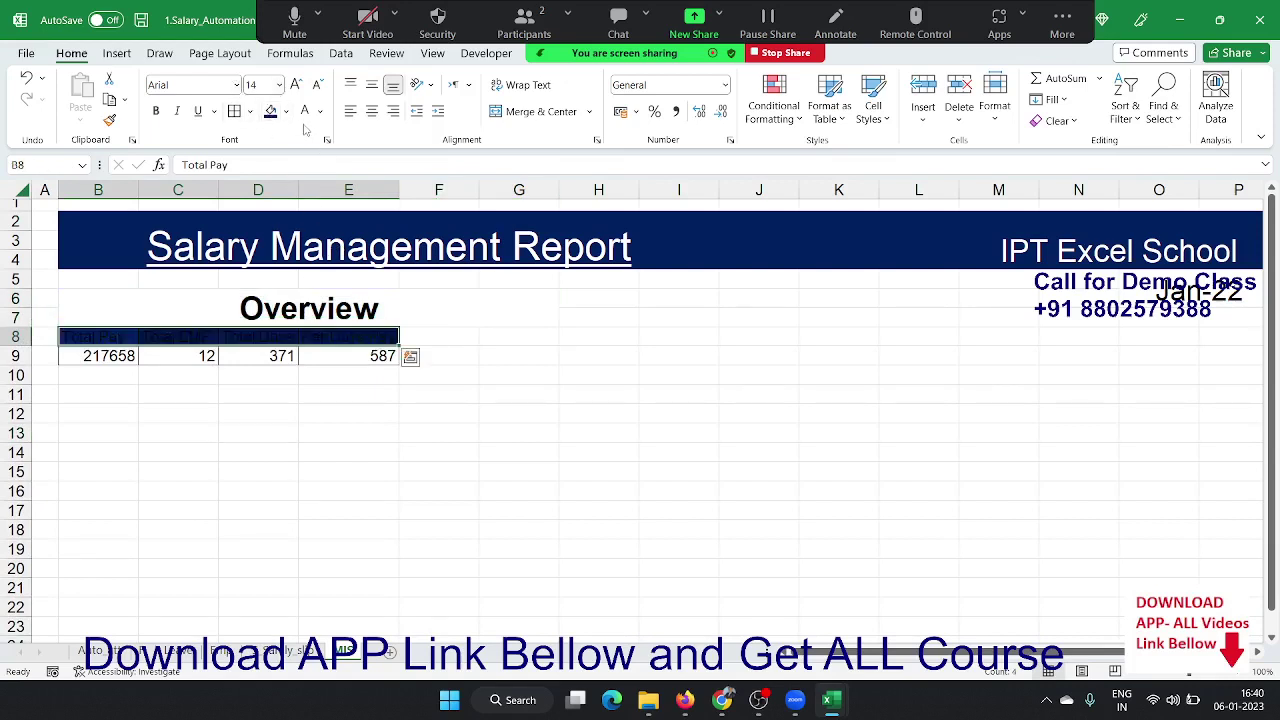
pyautogui.click(306, 111)
pyautogui.click(326, 391)
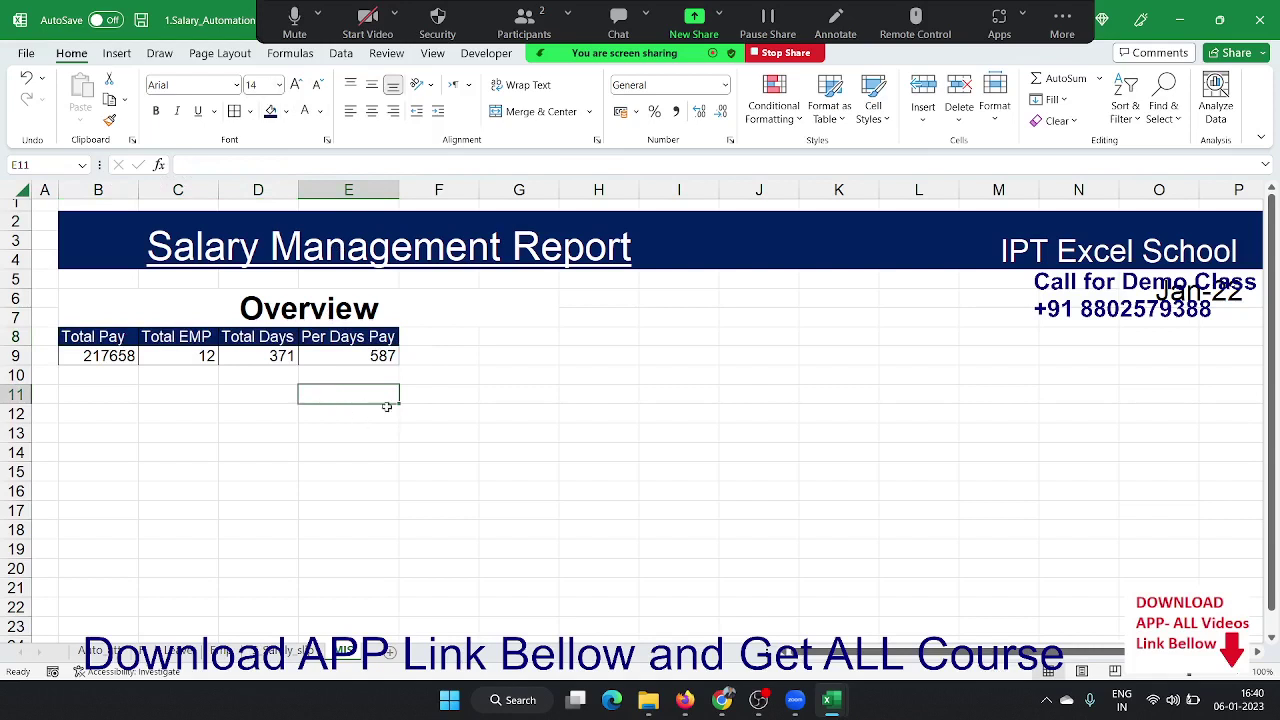
pyautogui.click(336, 322)
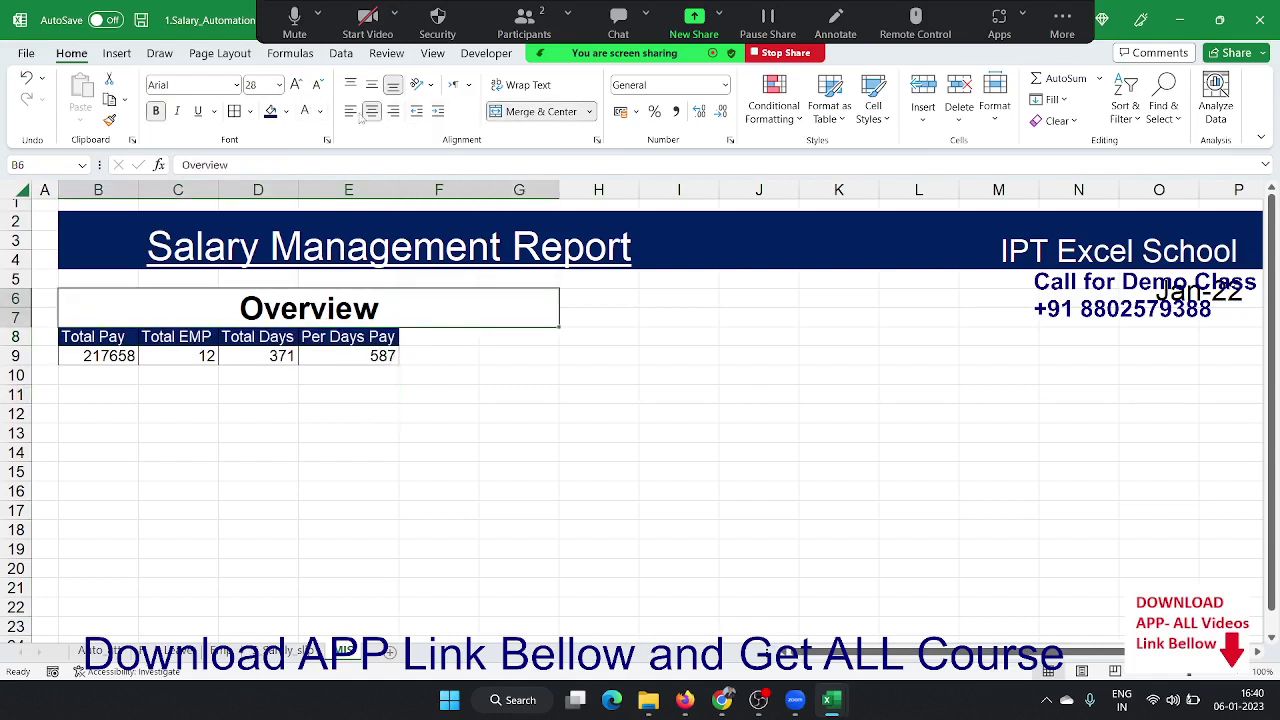
pyautogui.click(268, 112)
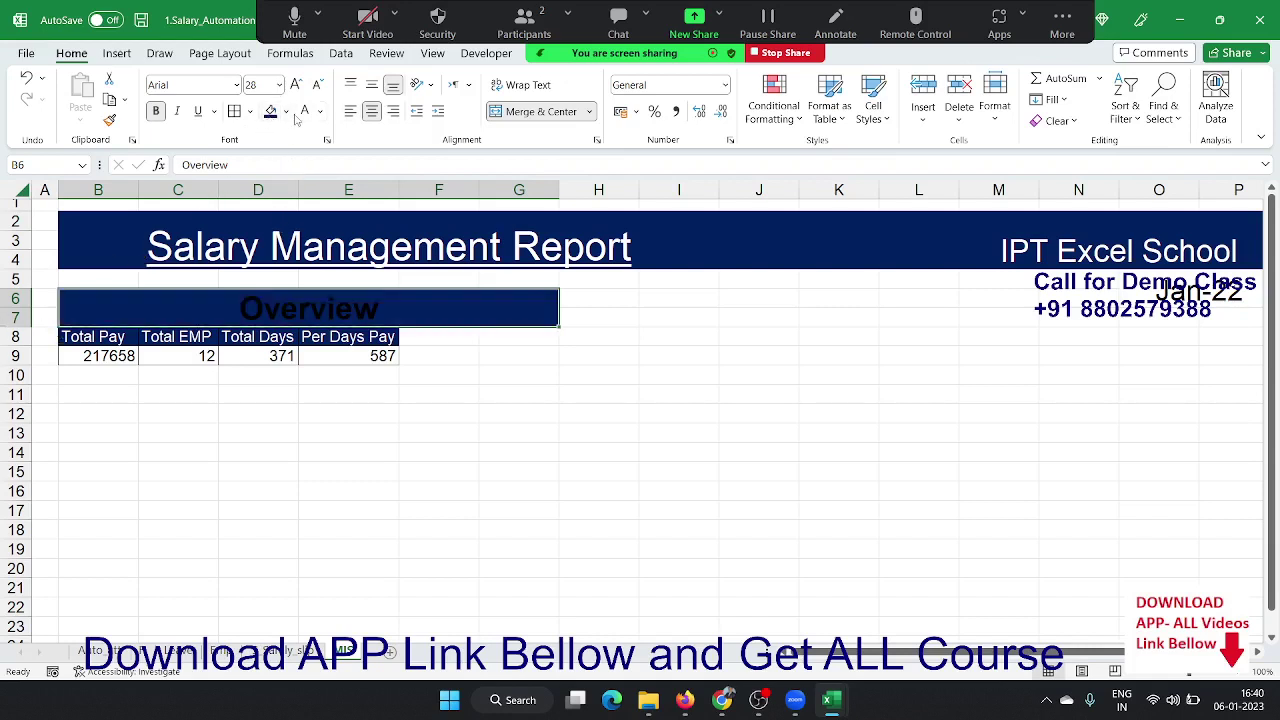
pyautogui.click(305, 111)
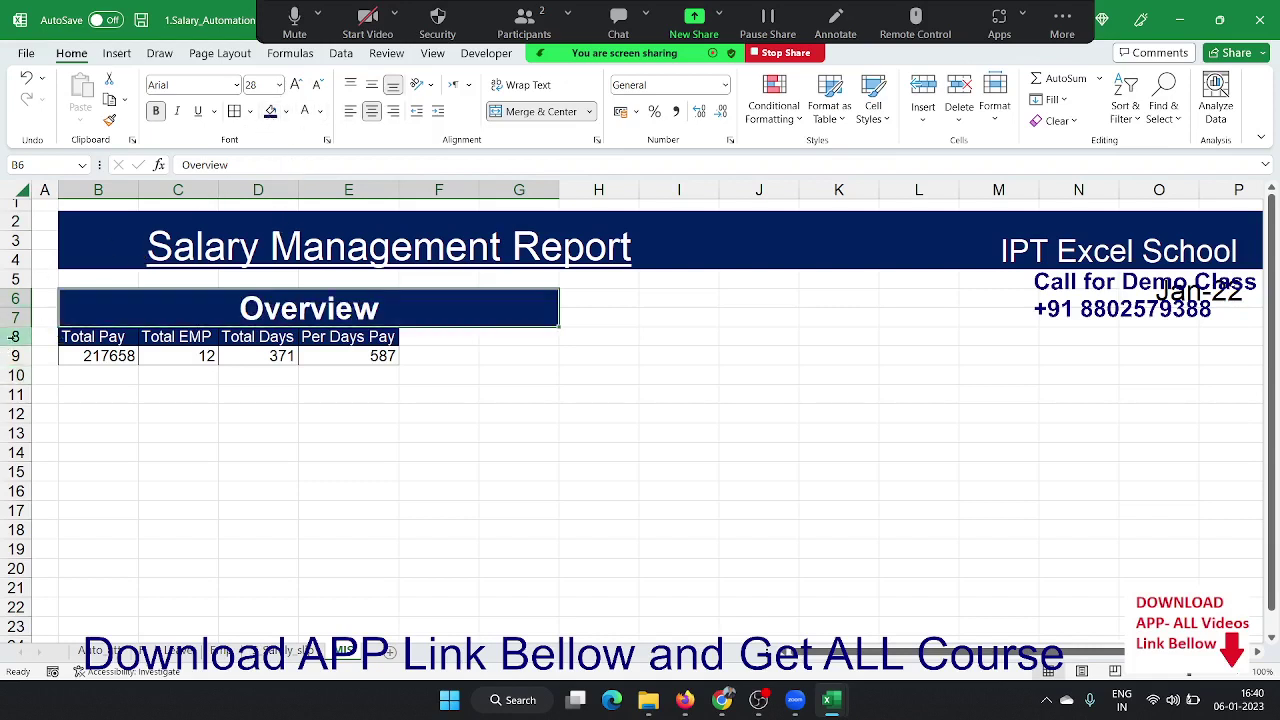
# - Insert a blank row 8 above the summary table and set its fill to No Fill
pyautogui.click(15, 337)
pyautogui.hotkey('ctrl', 'shift', '+')
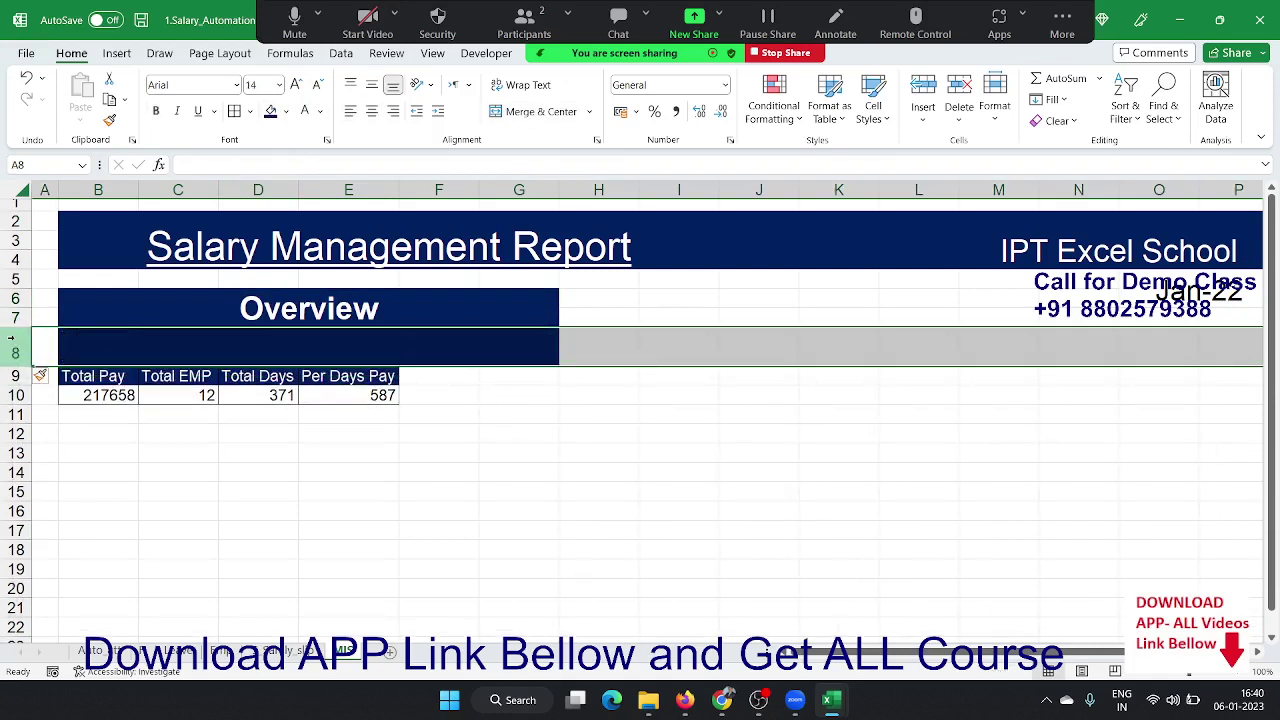
pyautogui.click(320, 111)
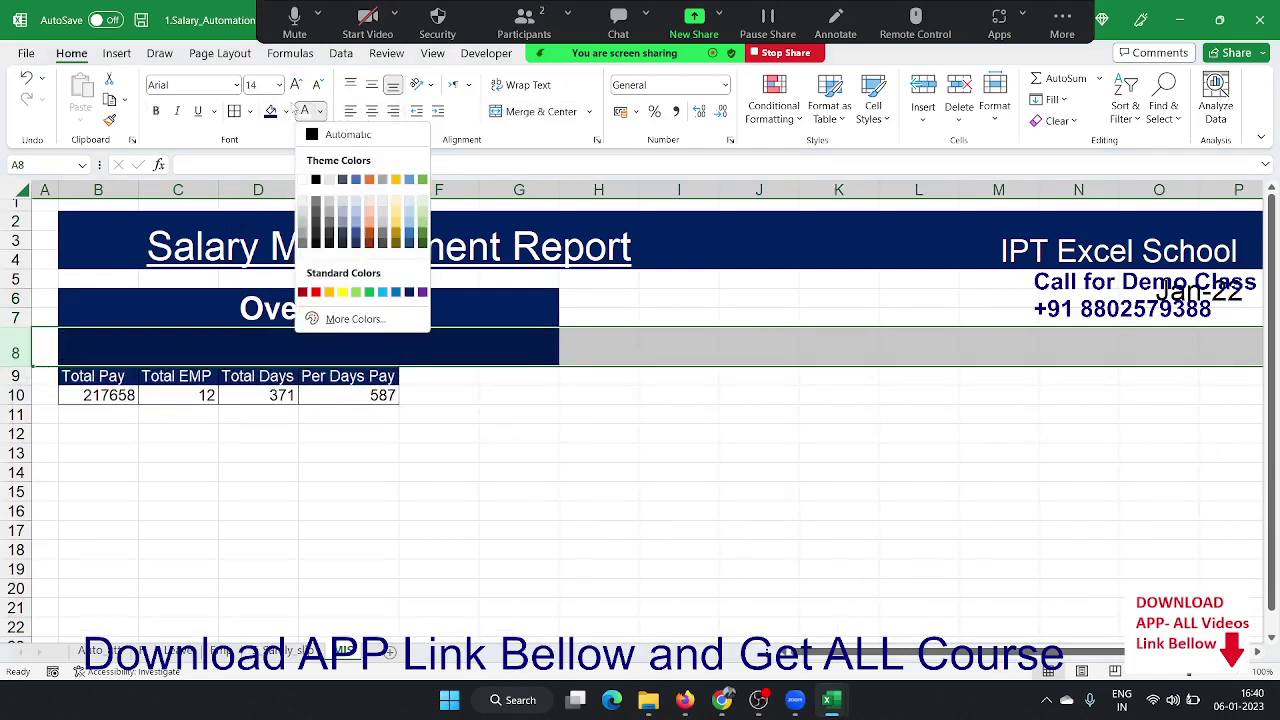
pyautogui.click(286, 111)
pyautogui.click(300, 288)
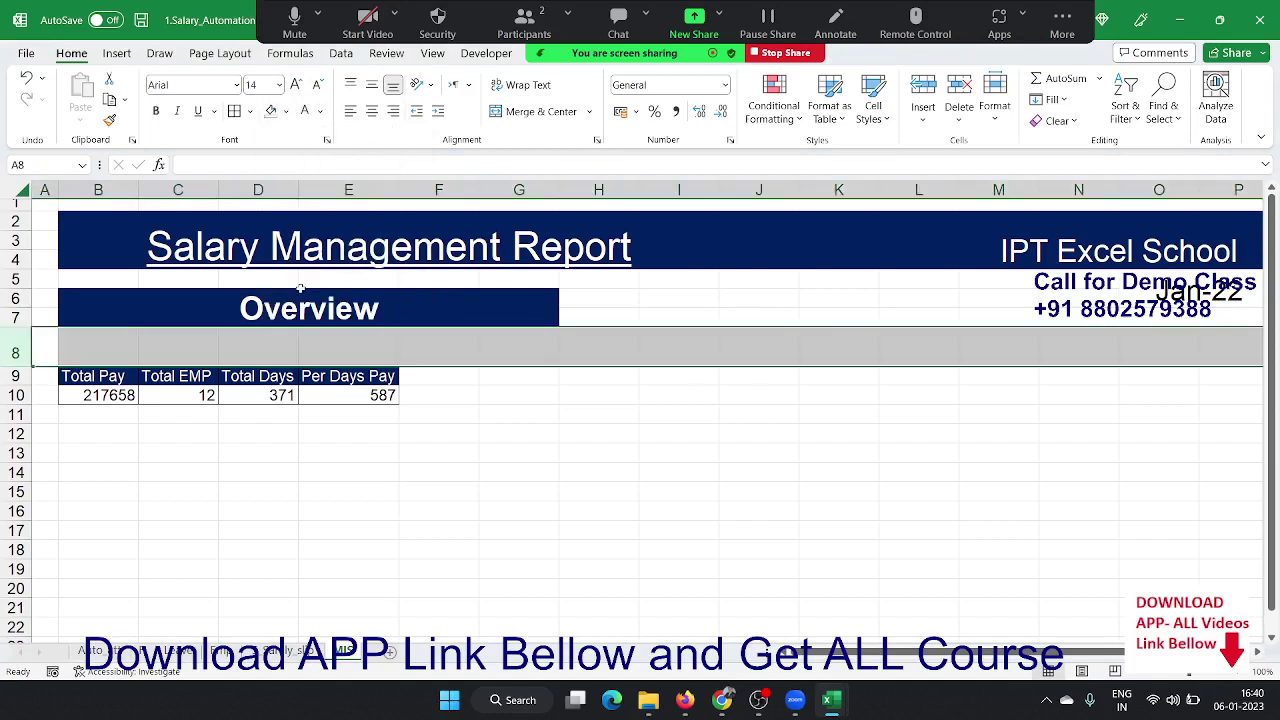
pyautogui.click(314, 512)
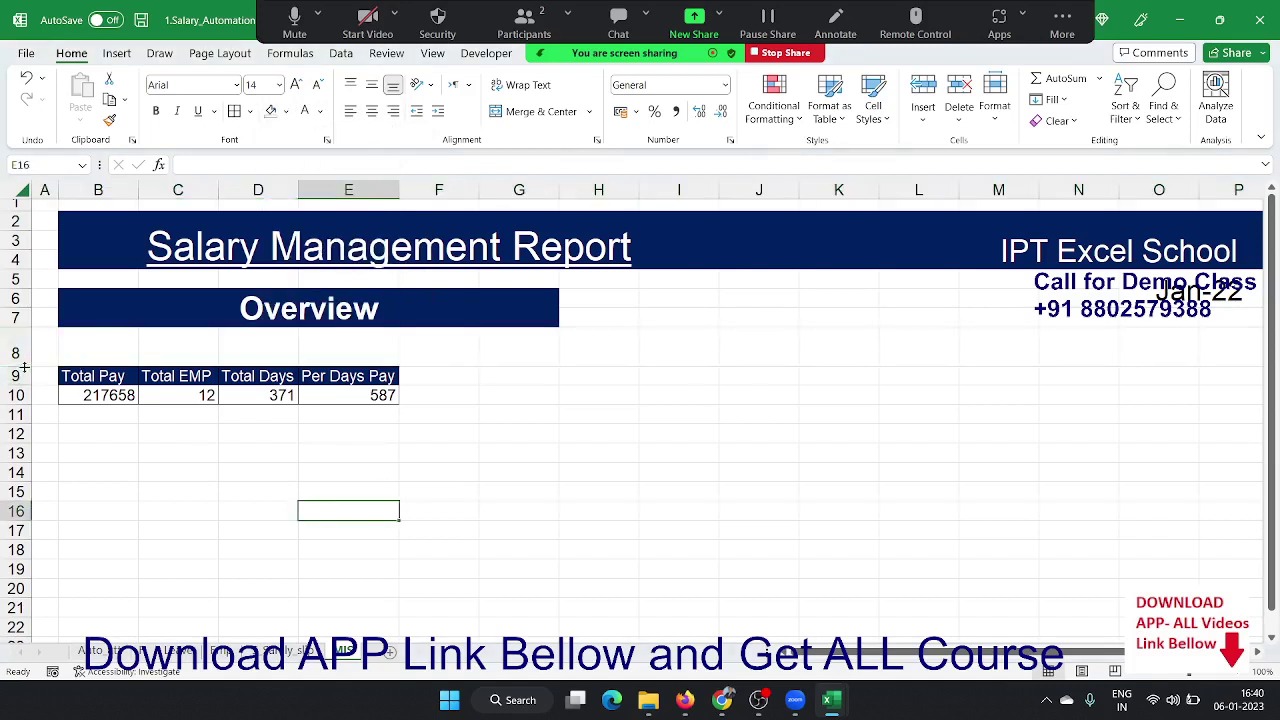
# - Shorten spacer row 8 and tighten the gap above the Overview title
pyautogui.moveTo(24, 366); pyautogui.dragTo(24, 335)
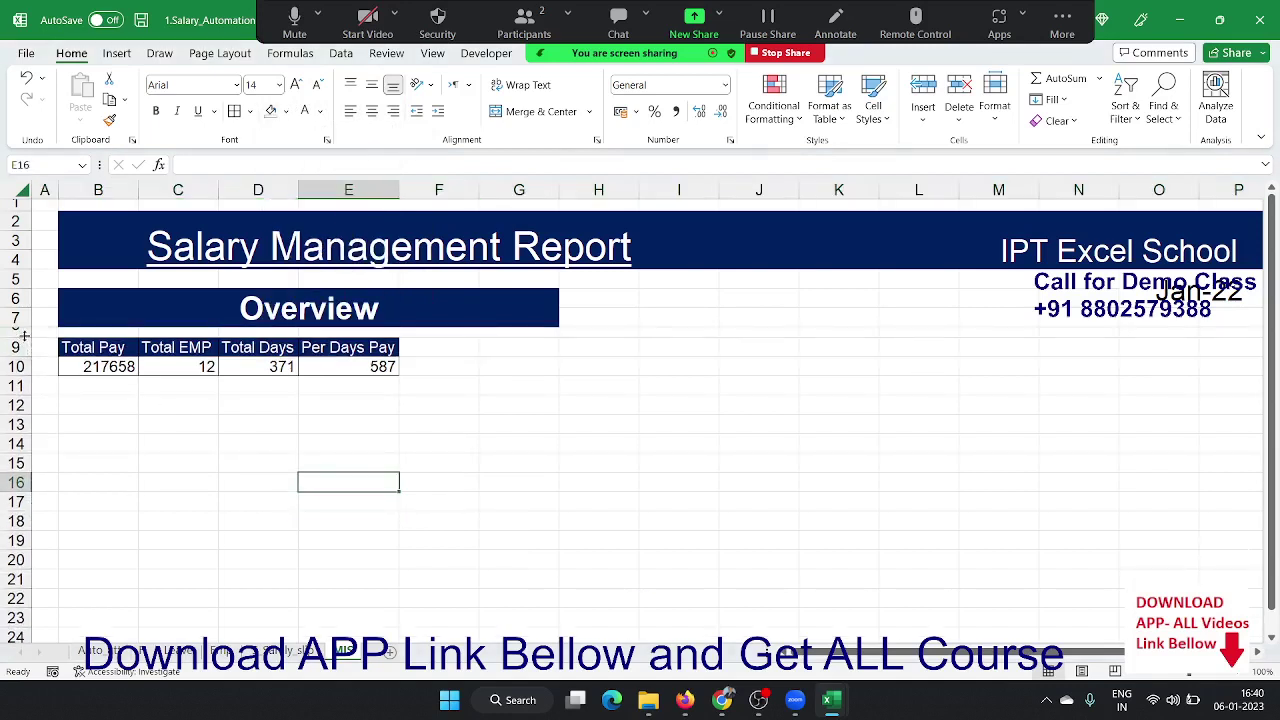
pyautogui.moveTo(12, 290); pyautogui.dragTo(13, 280)
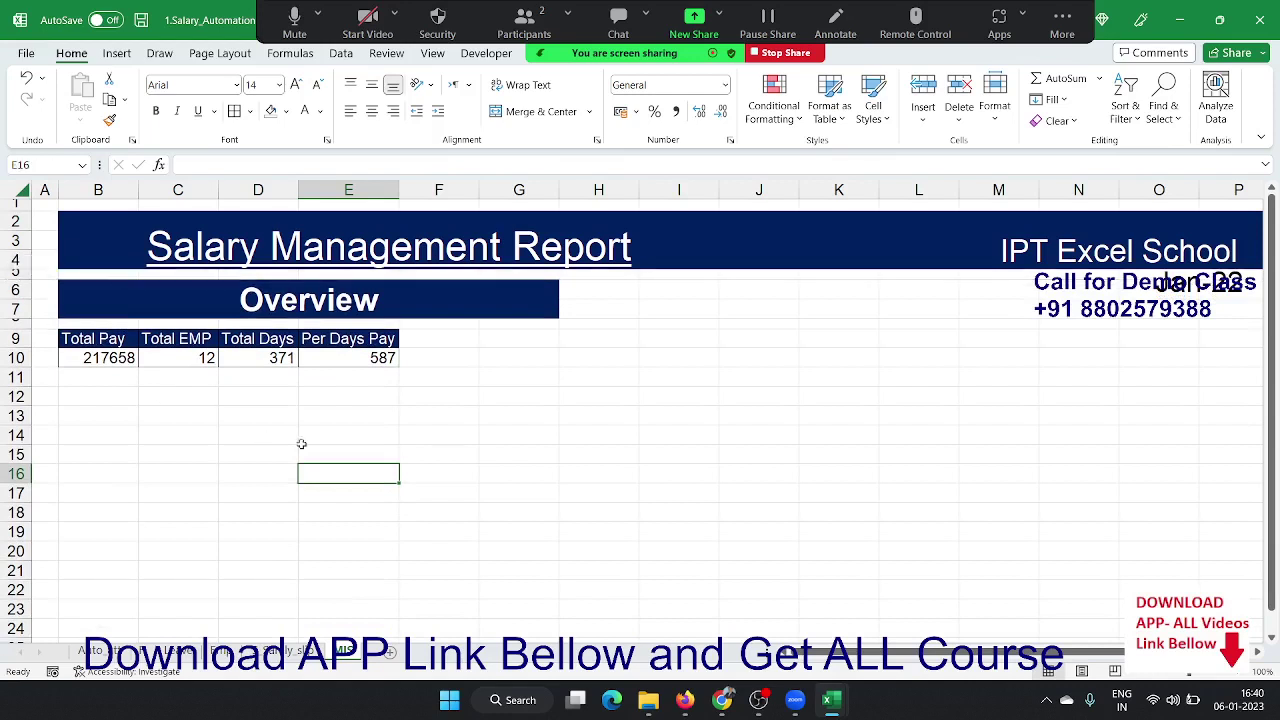
pyautogui.click(328, 437)
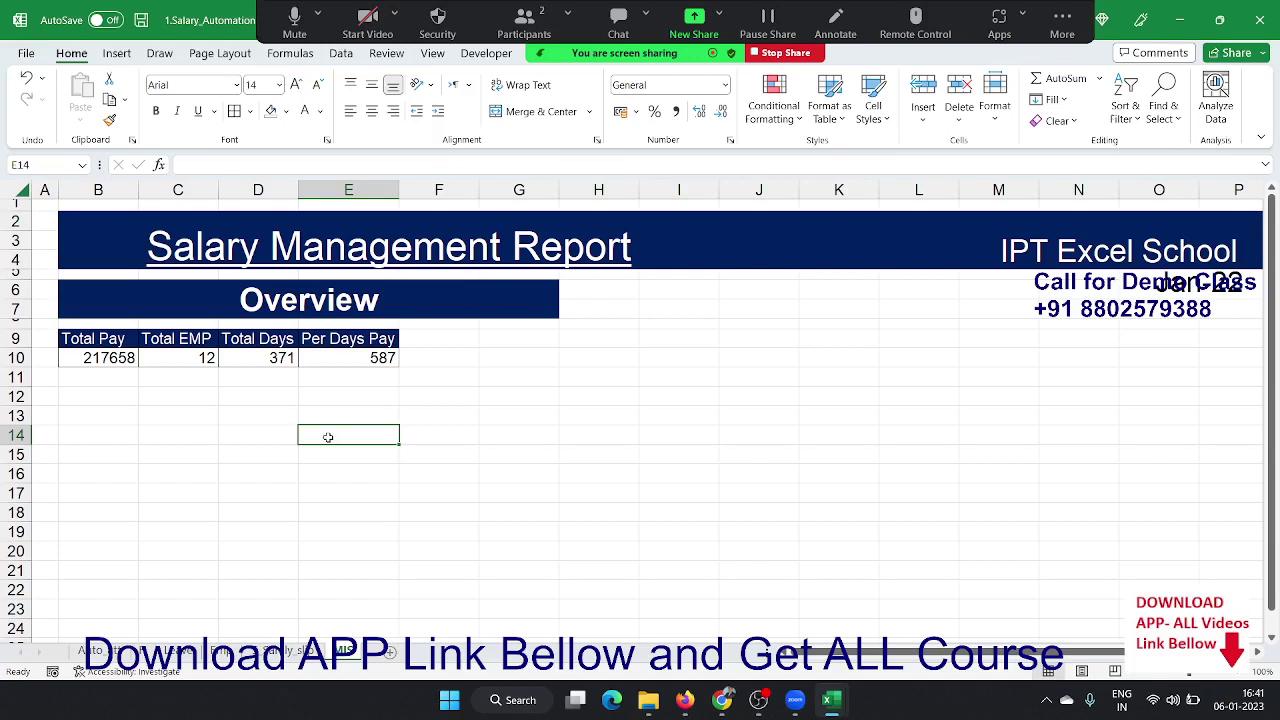
# - Re-merge the title across B6:E7 only and retitle it 'Overview Salary'
pyautogui.click(449, 317)
pyautogui.click(513, 117)
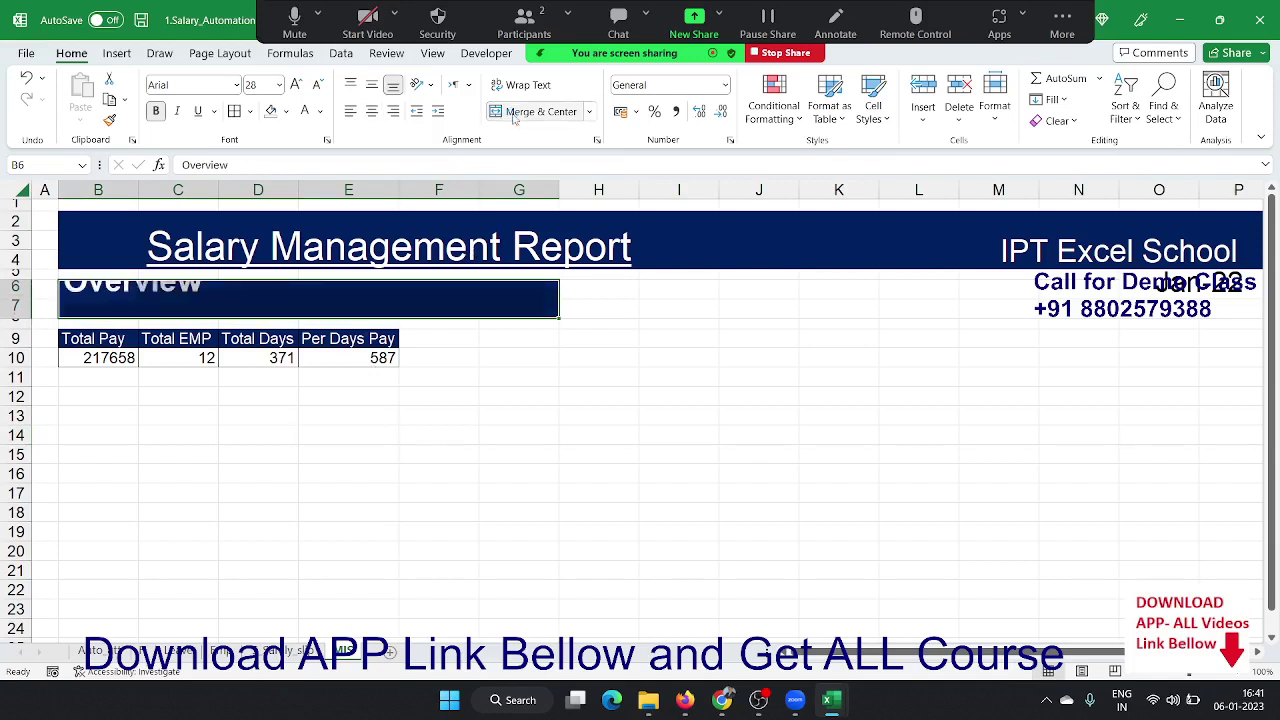
pyautogui.moveTo(115, 303); pyautogui.dragTo(354, 305)
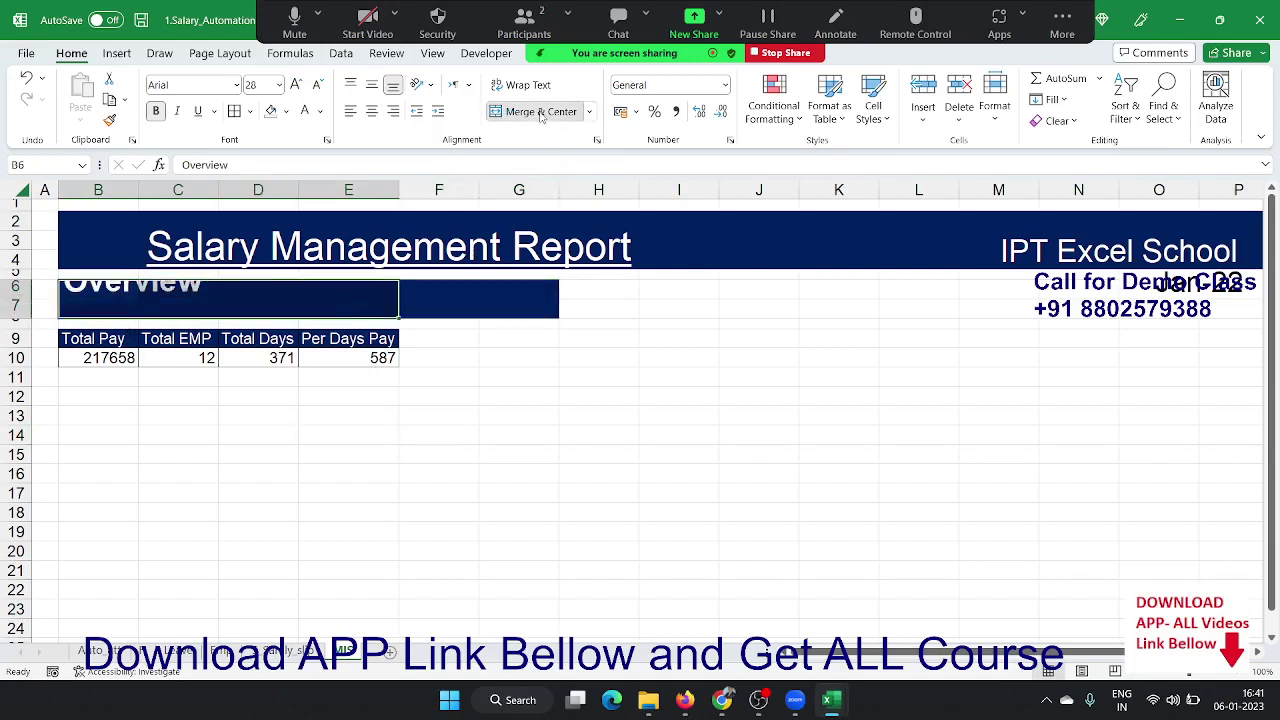
pyautogui.click(538, 112)
pyautogui.doubleClick(320, 309)
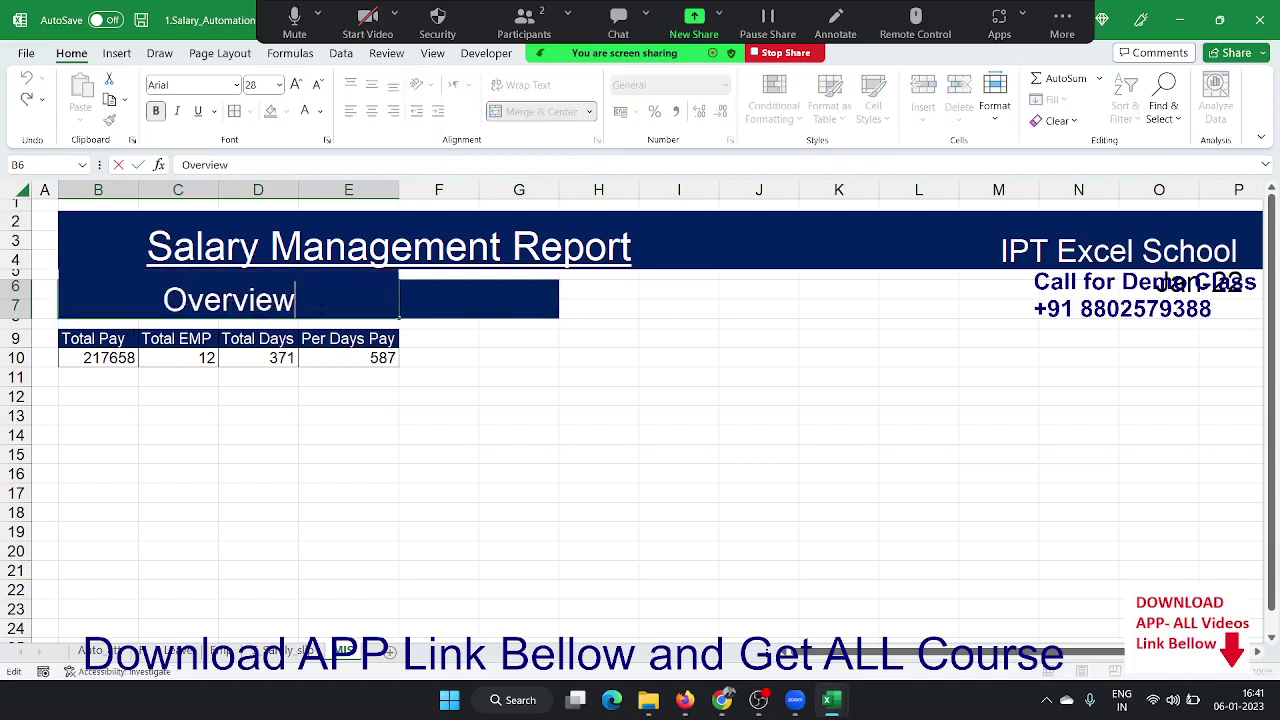
pyautogui.write(' Sal')
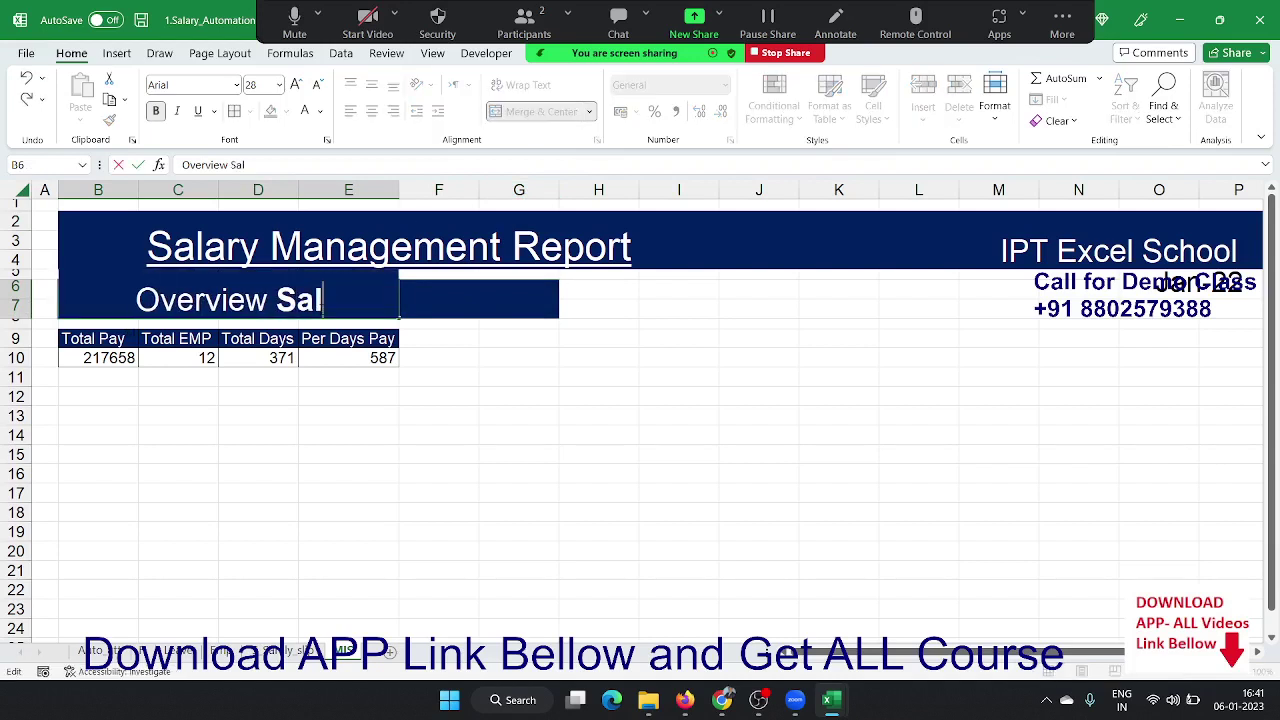
pyautogui.write('a')
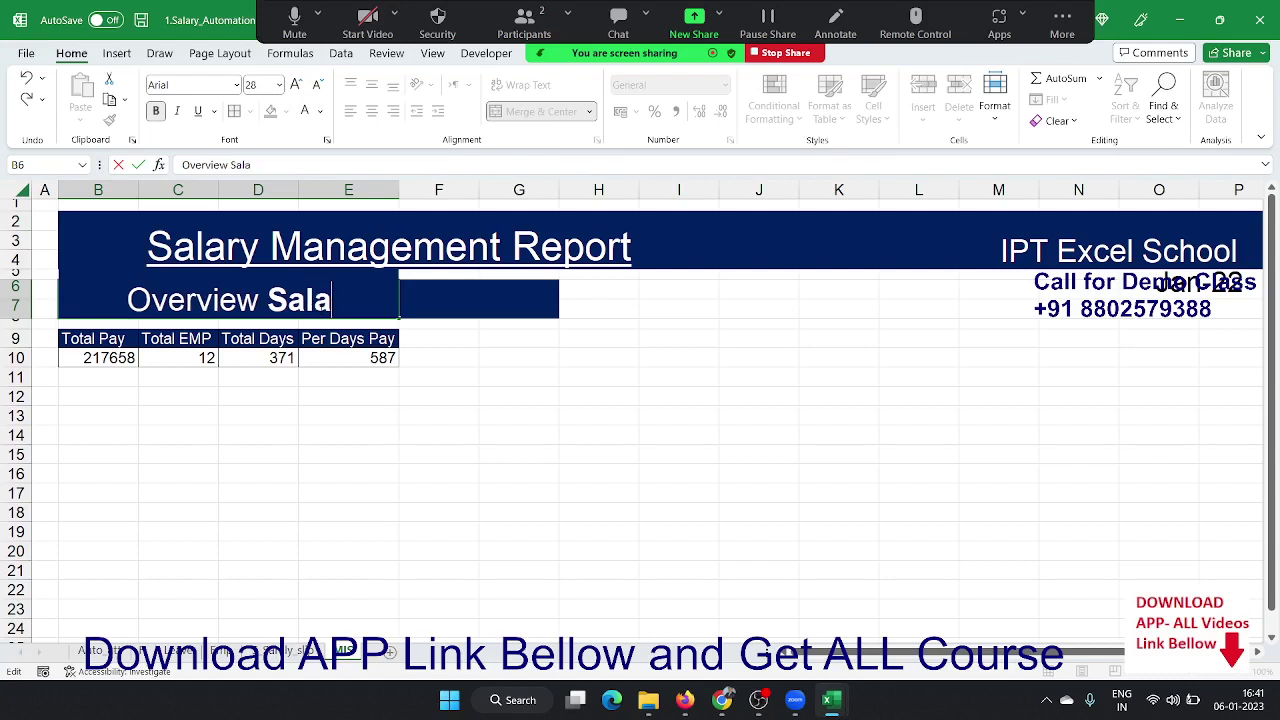
pyautogui.write('ry')
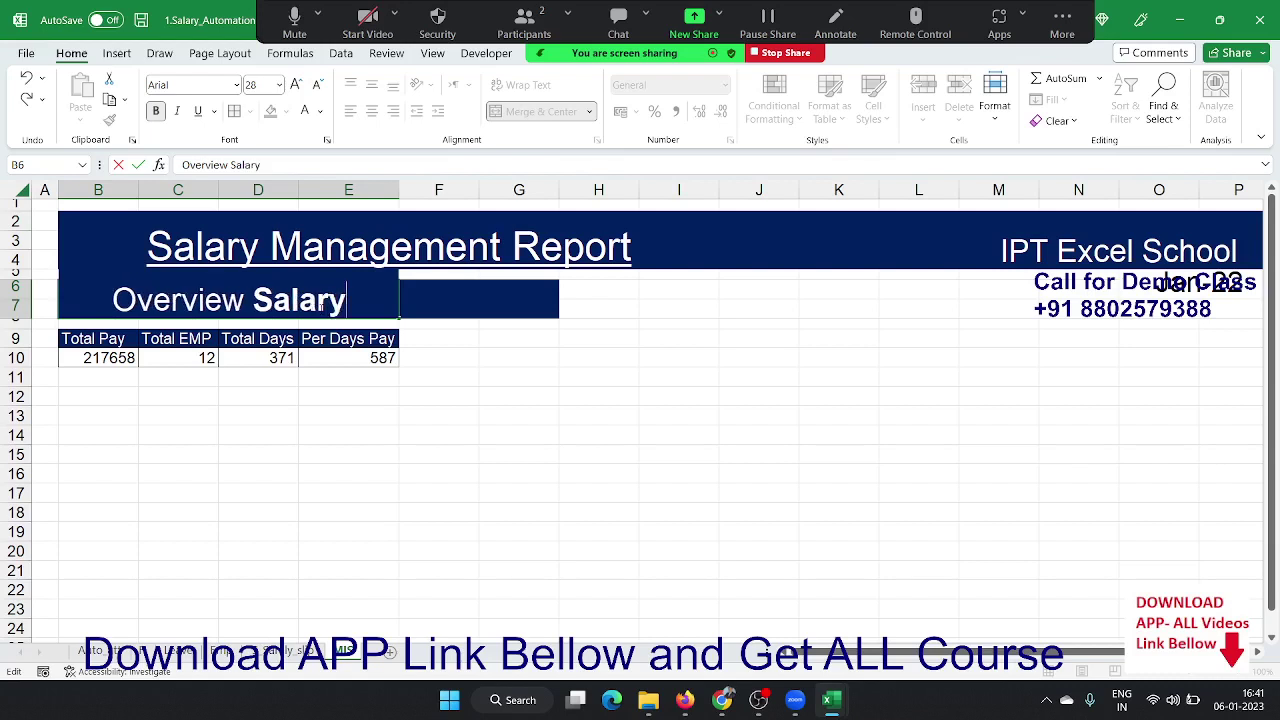
pyautogui.press('Return')
# - Paste blank F8:G8 over F6:G7 to clear leftover fill, then narrow column F
pyautogui.press('Right')
pyautogui.press('Right')
pyautogui.press('Right')
pyautogui.press('Right')
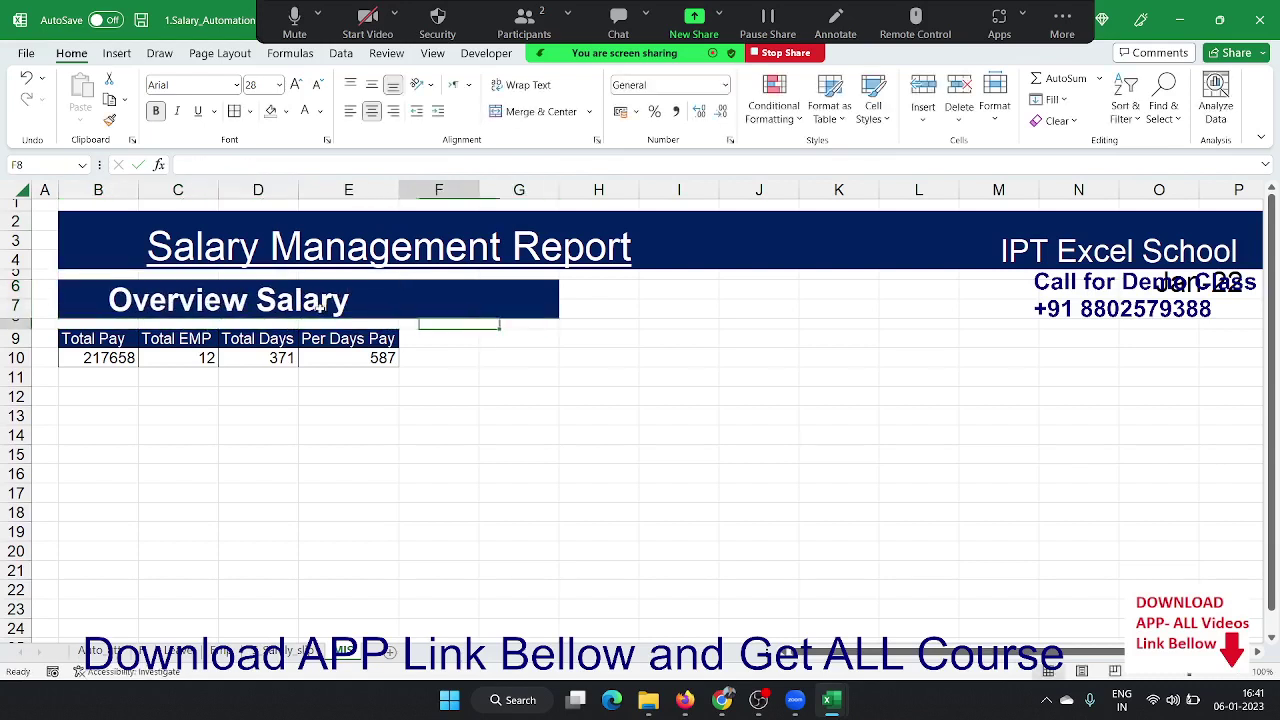
pyautogui.hotkey('shift', 'Right')
pyautogui.hotkey('ctrl', 'c')
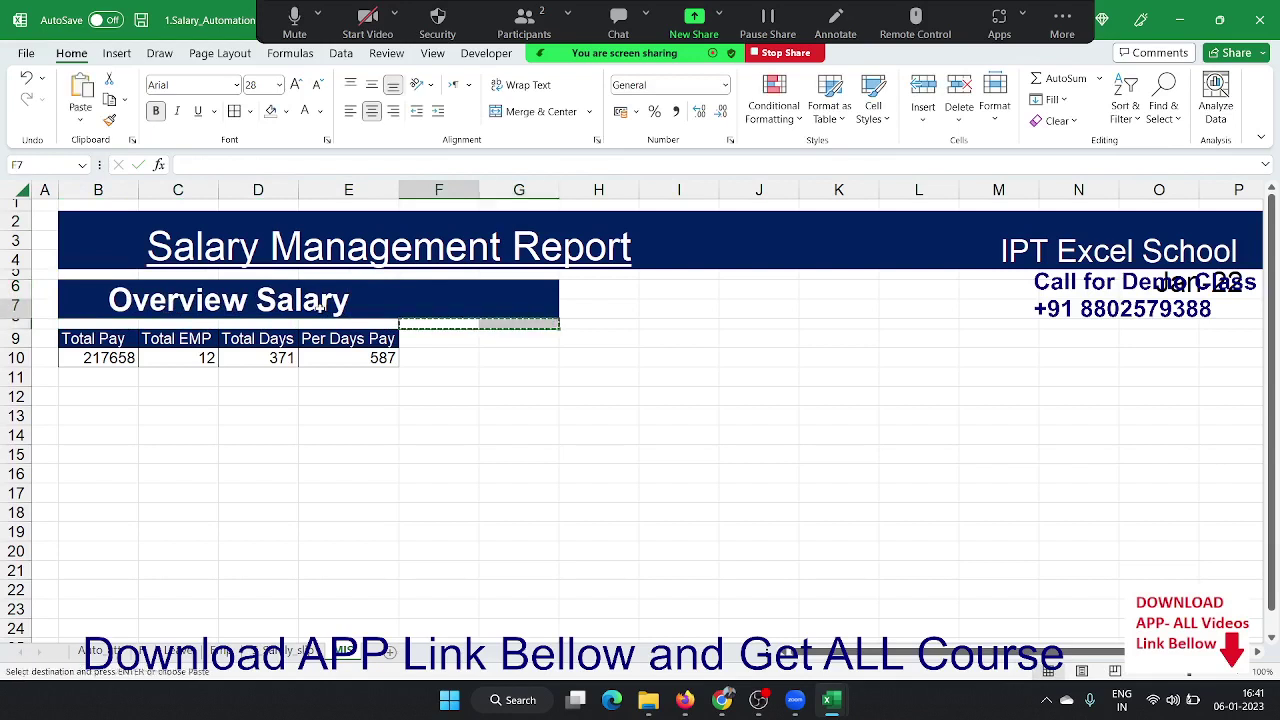
pyautogui.press('Up')
pyautogui.hotkey('shift', 'Up')
pyautogui.hotkey('shift', 'Right')
pyautogui.press('Return')
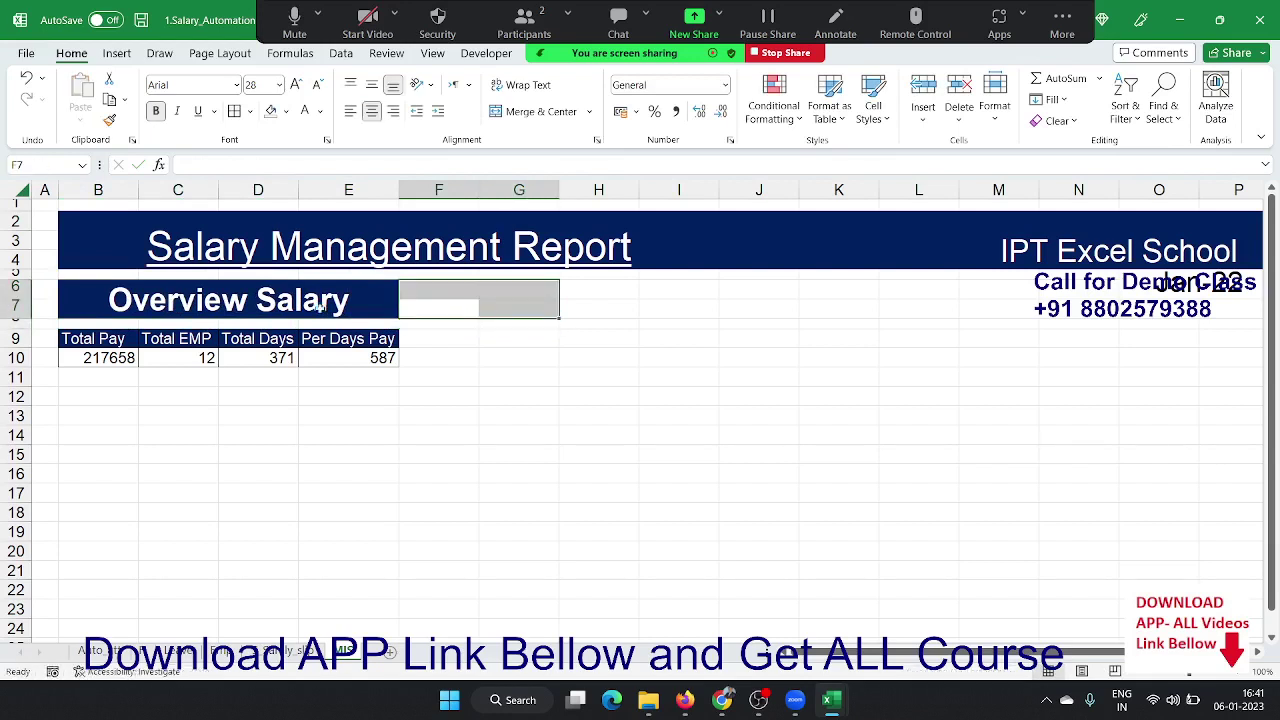
pyautogui.press('Right')
pyautogui.press('Down')
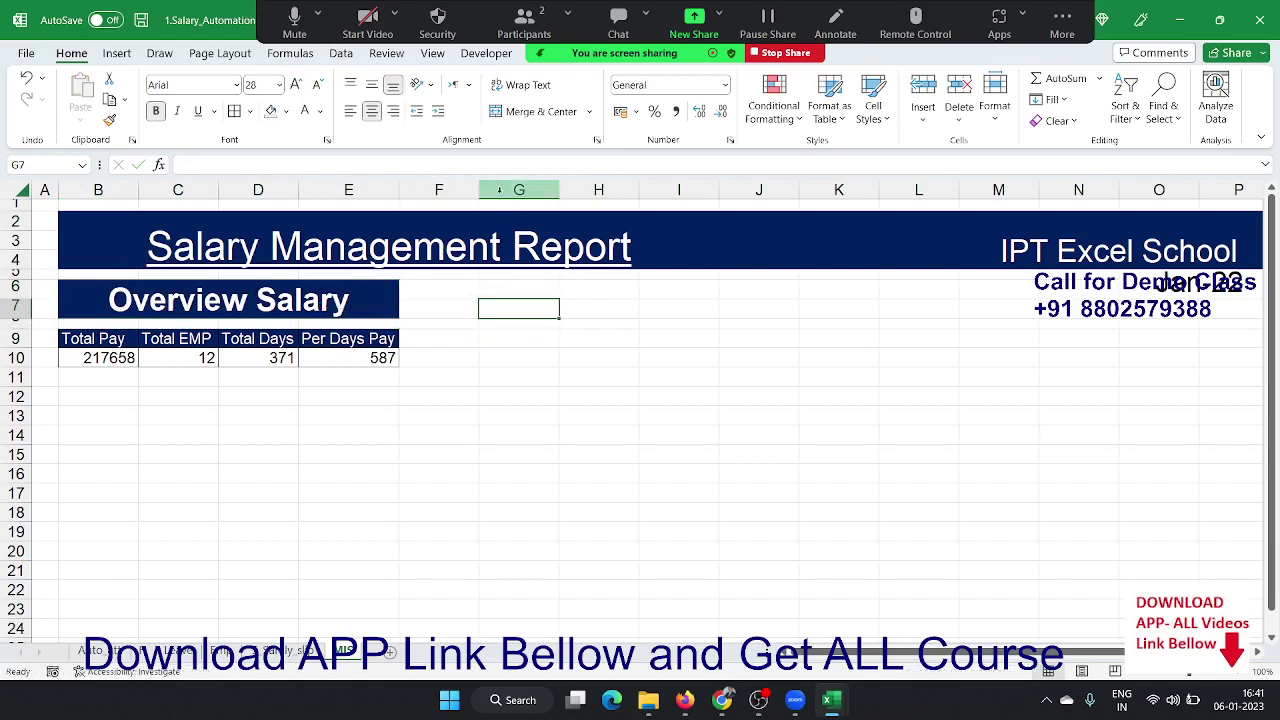
pyautogui.moveTo(478, 190); pyautogui.dragTo(411, 193)
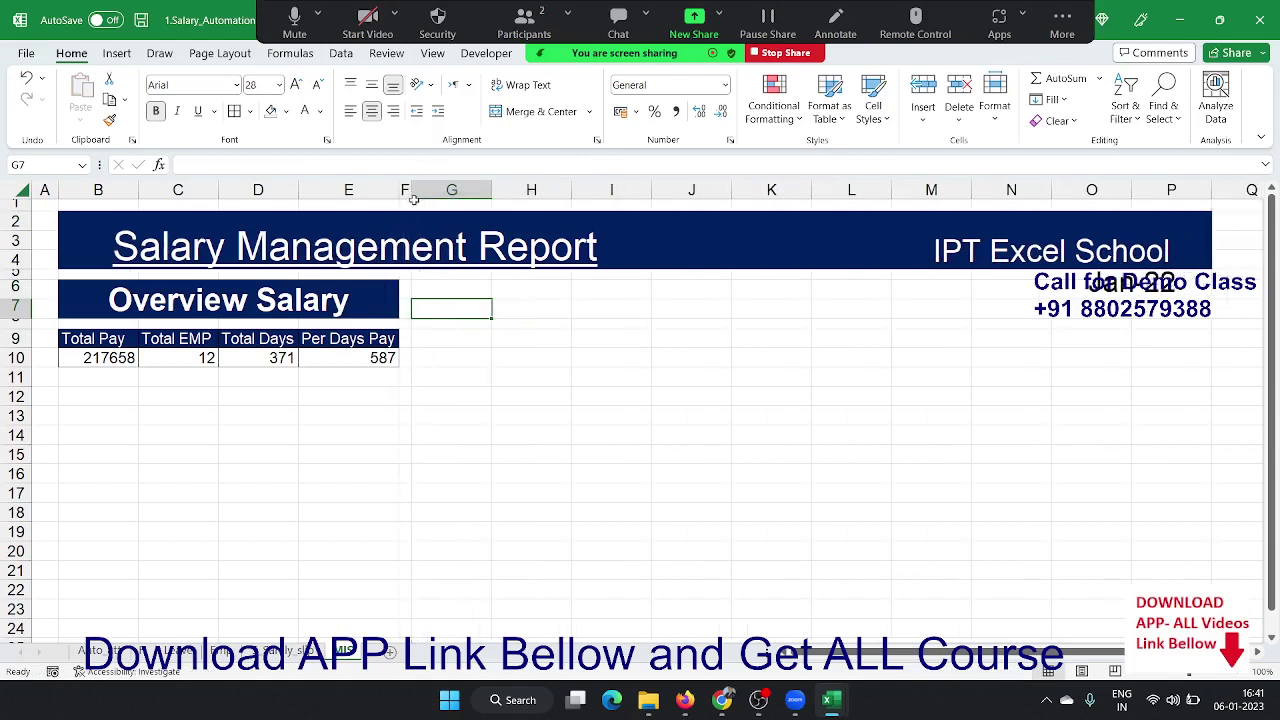
pyautogui.click(380, 297)
# - Copy the Overview Salary title into G6 and change its text to 'Overview Attendence'
pyautogui.hotkey('ctrl', 'c')
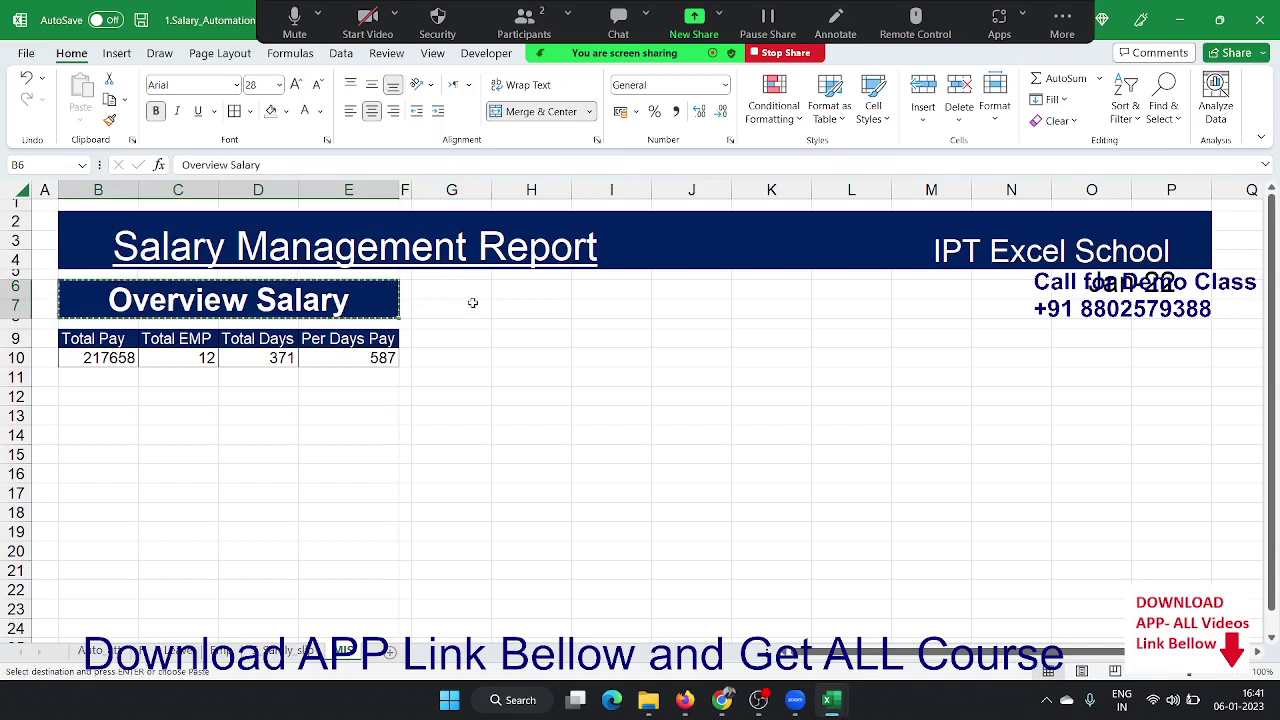
pyautogui.click(472, 290)
pyautogui.hotkey('ctrl', 'v')
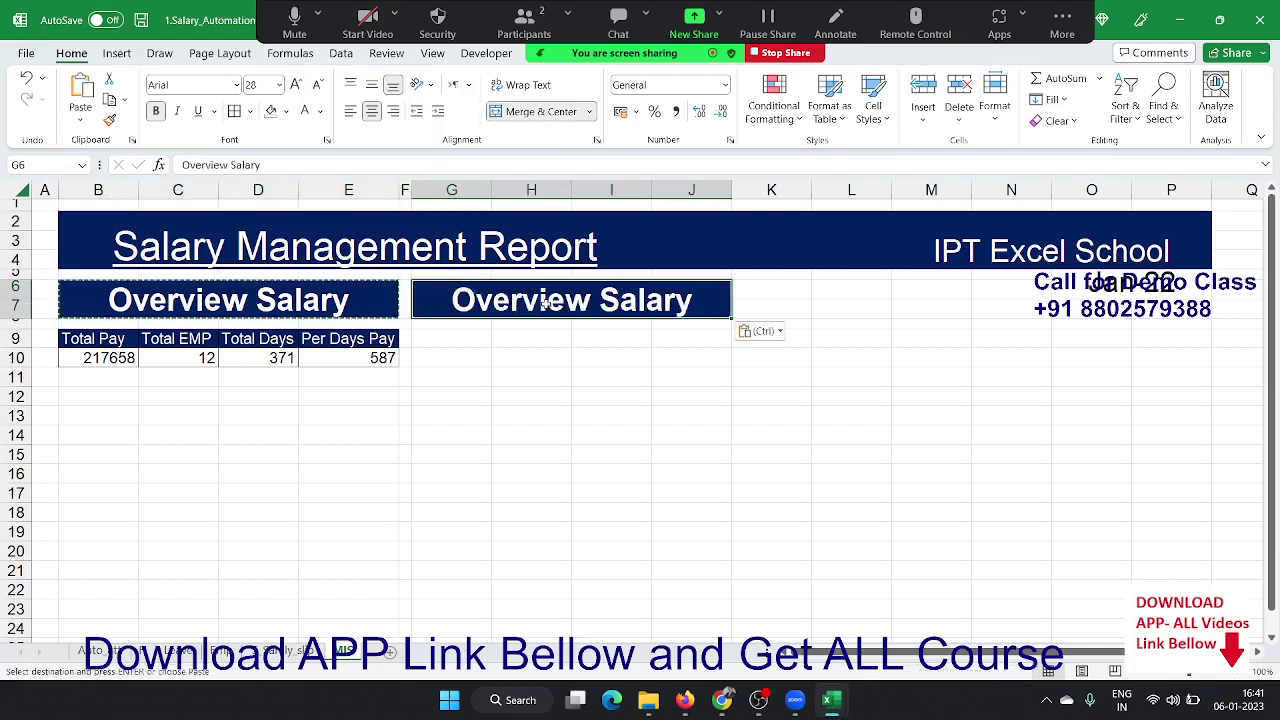
pyautogui.doubleClick(601, 300)
pyautogui.doubleClick(606, 301)
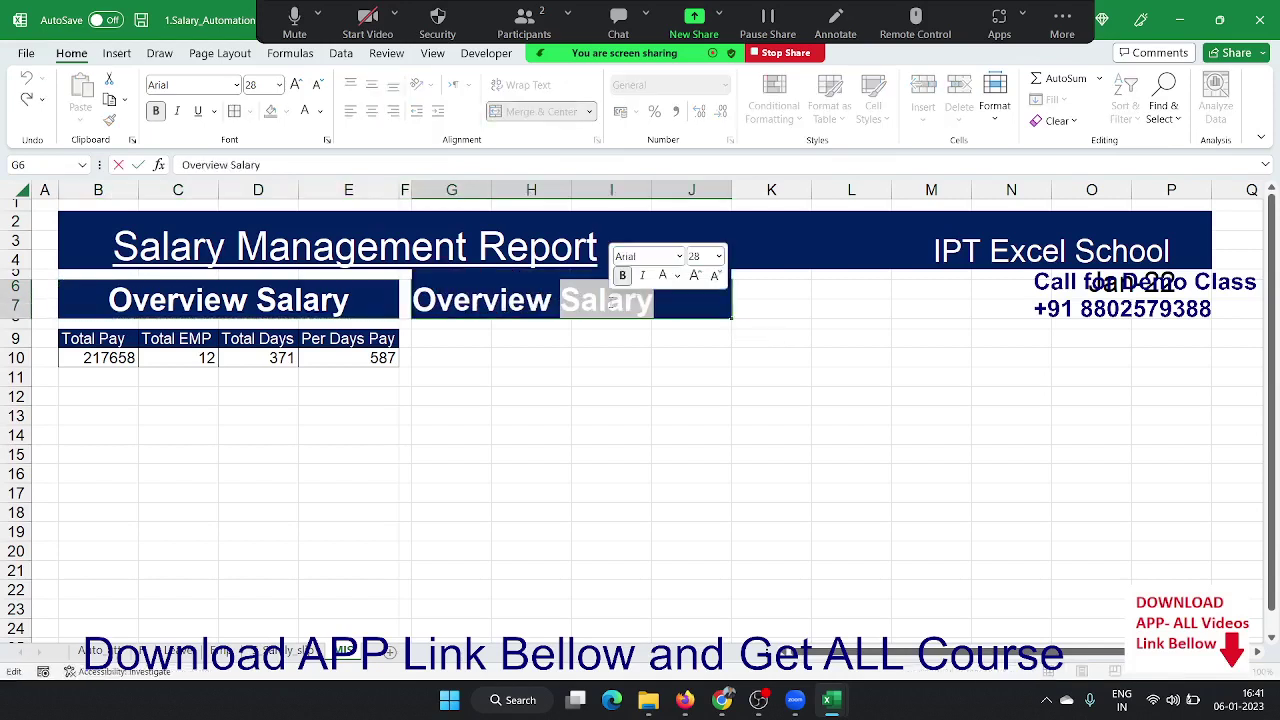
pyautogui.write('Atte')
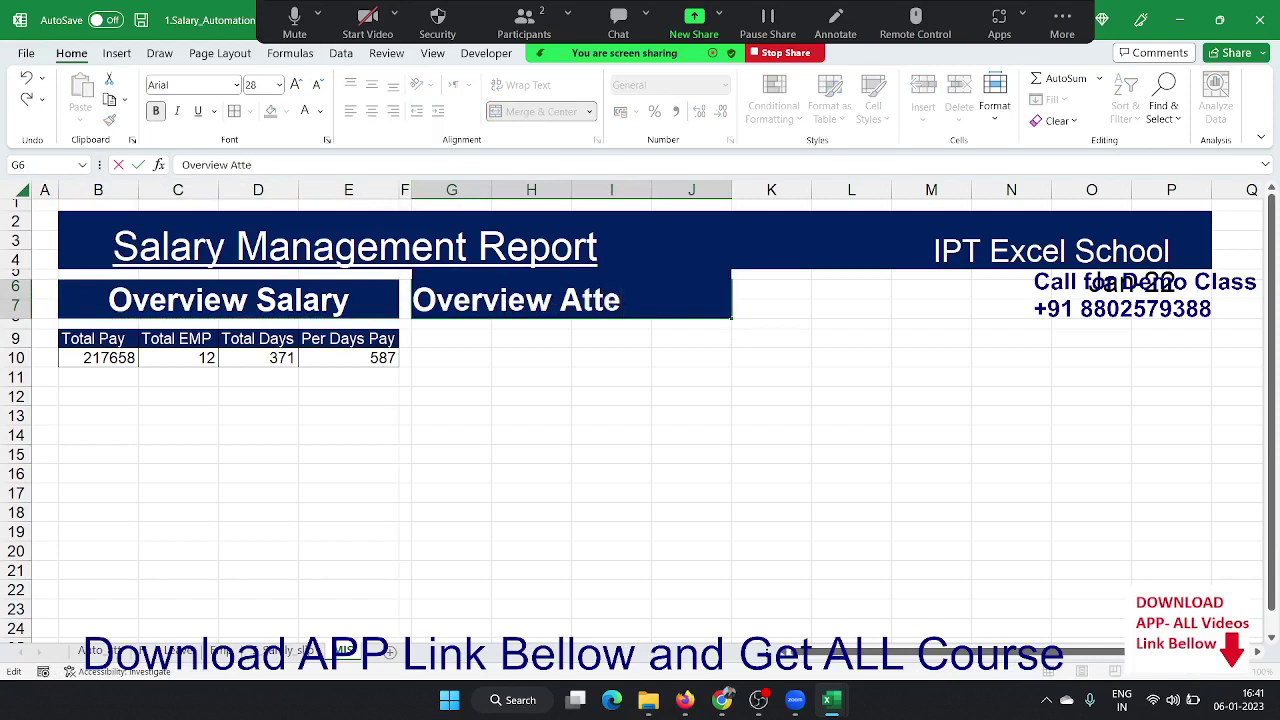
pyautogui.write('nde')
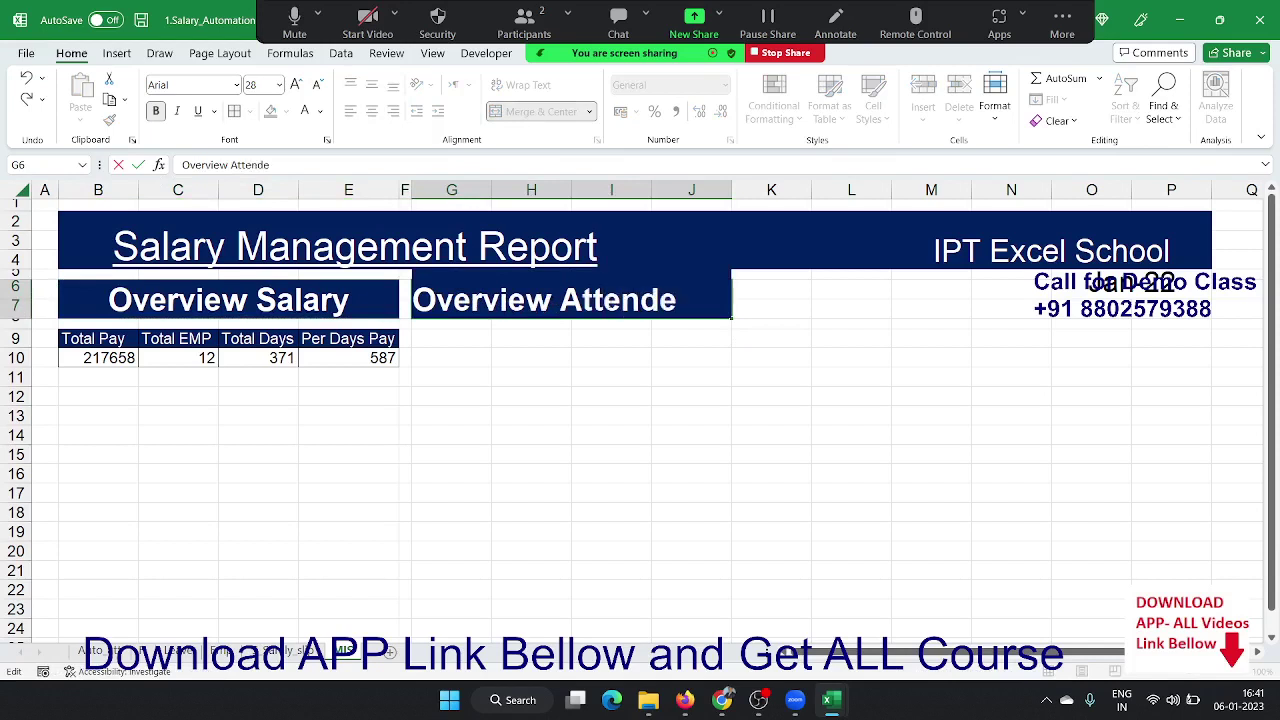
pyautogui.write('nce')
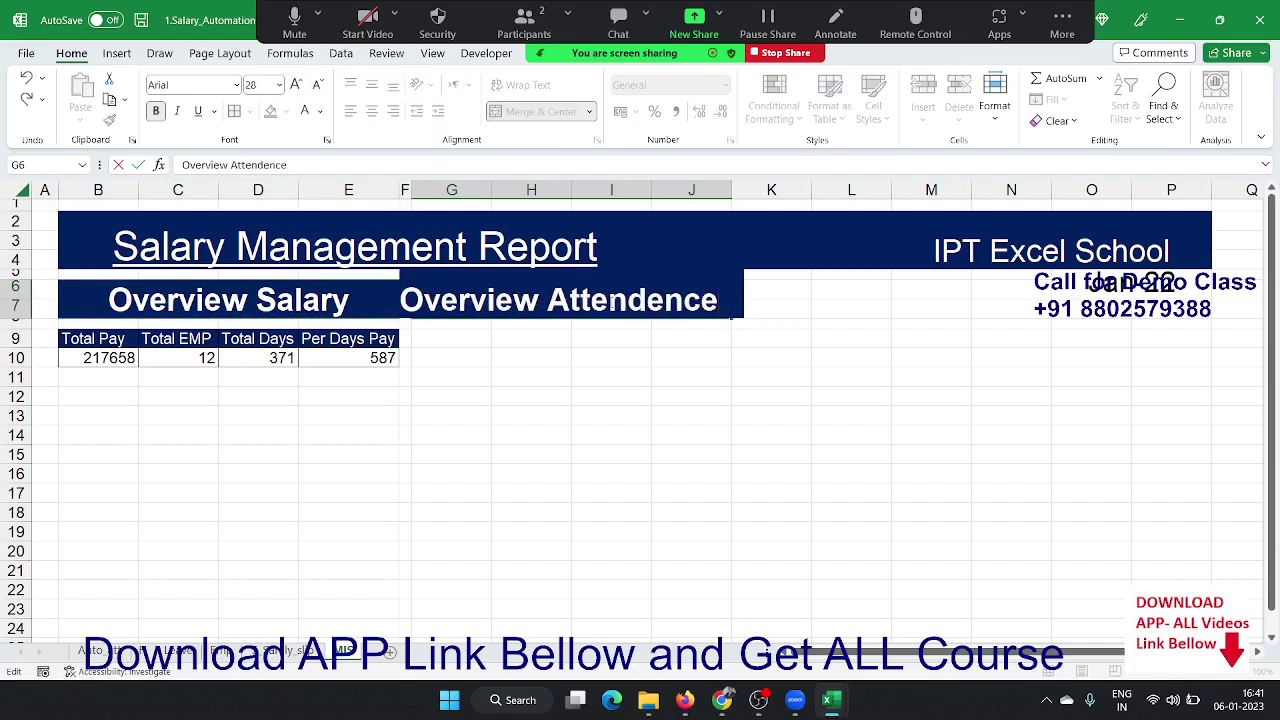
pyautogui.press('Return')
pyautogui.click(607, 300)
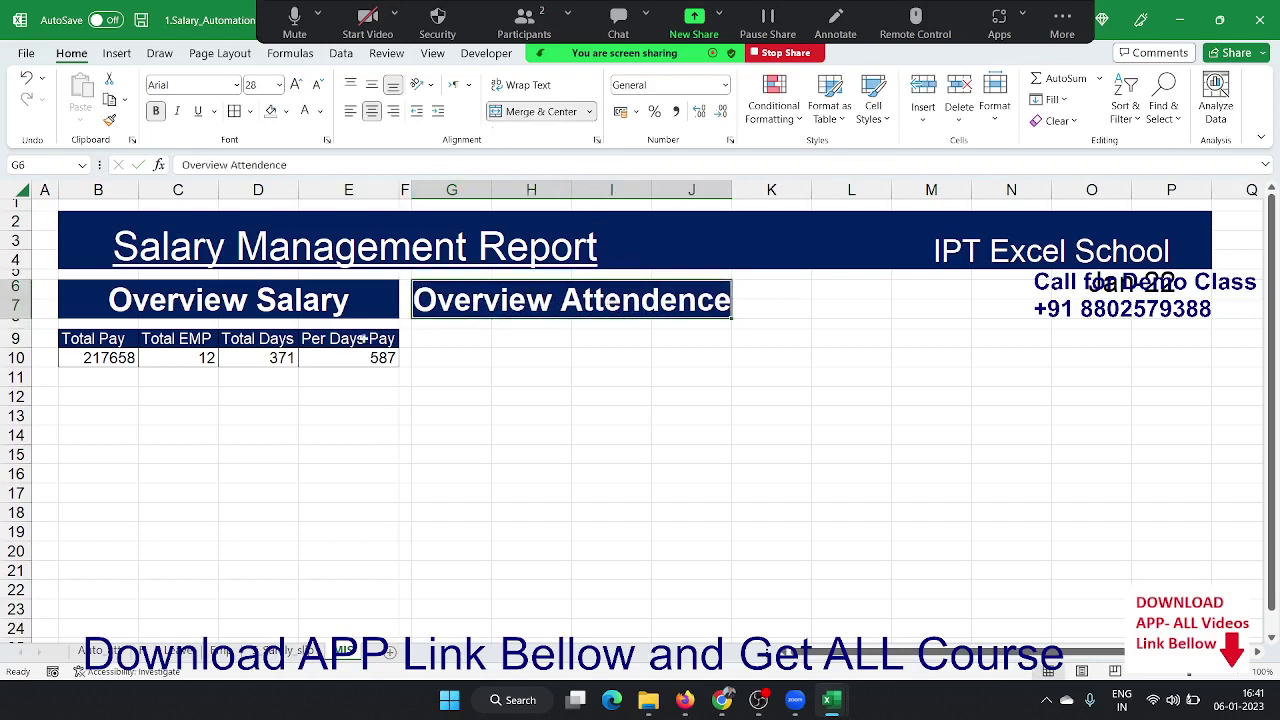
# - Copy the Total EMP header into G9 and add a Total P header in H9
pyautogui.click(424, 338)
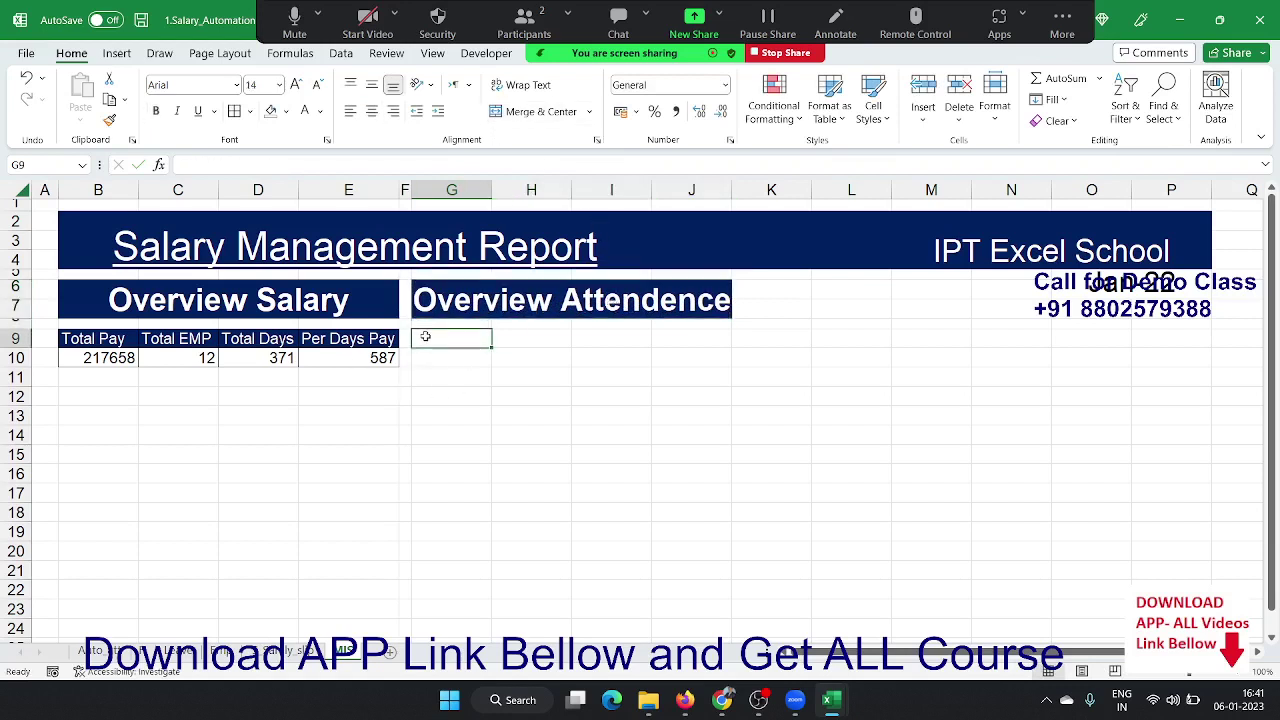
pyautogui.click(187, 342)
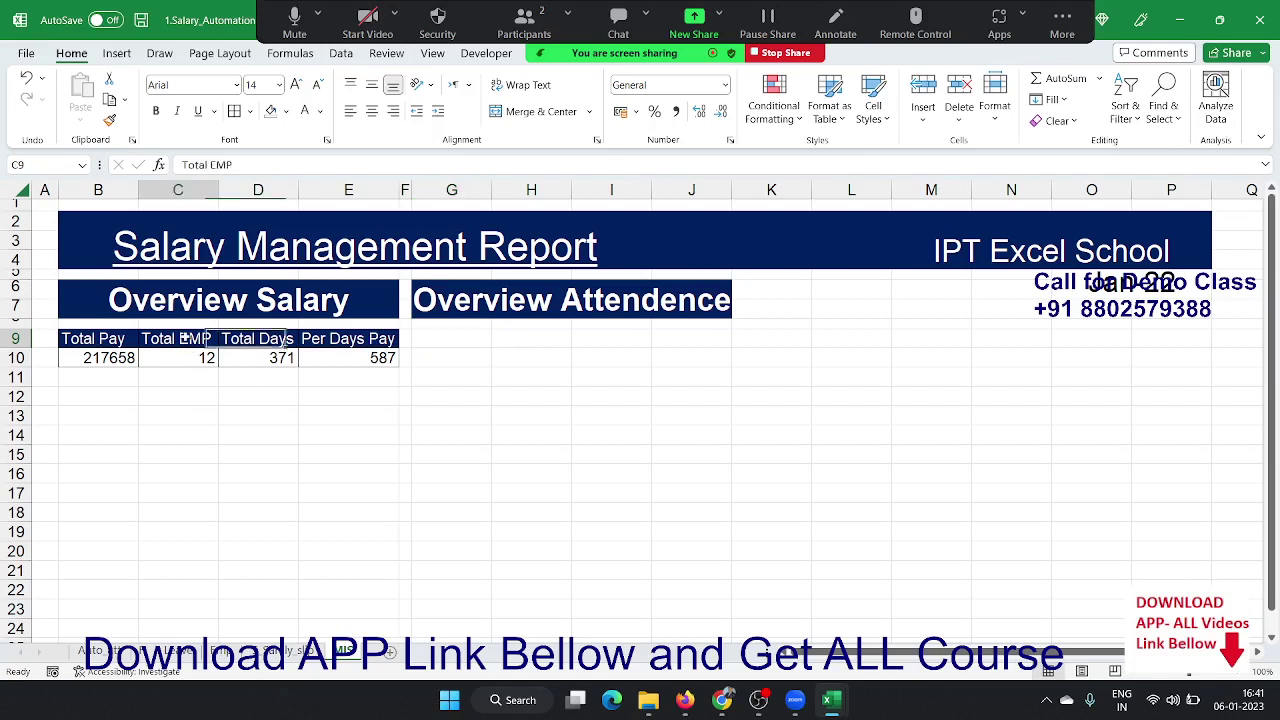
pyautogui.hotkey('ctrl', 'c')
pyautogui.click(452, 338)
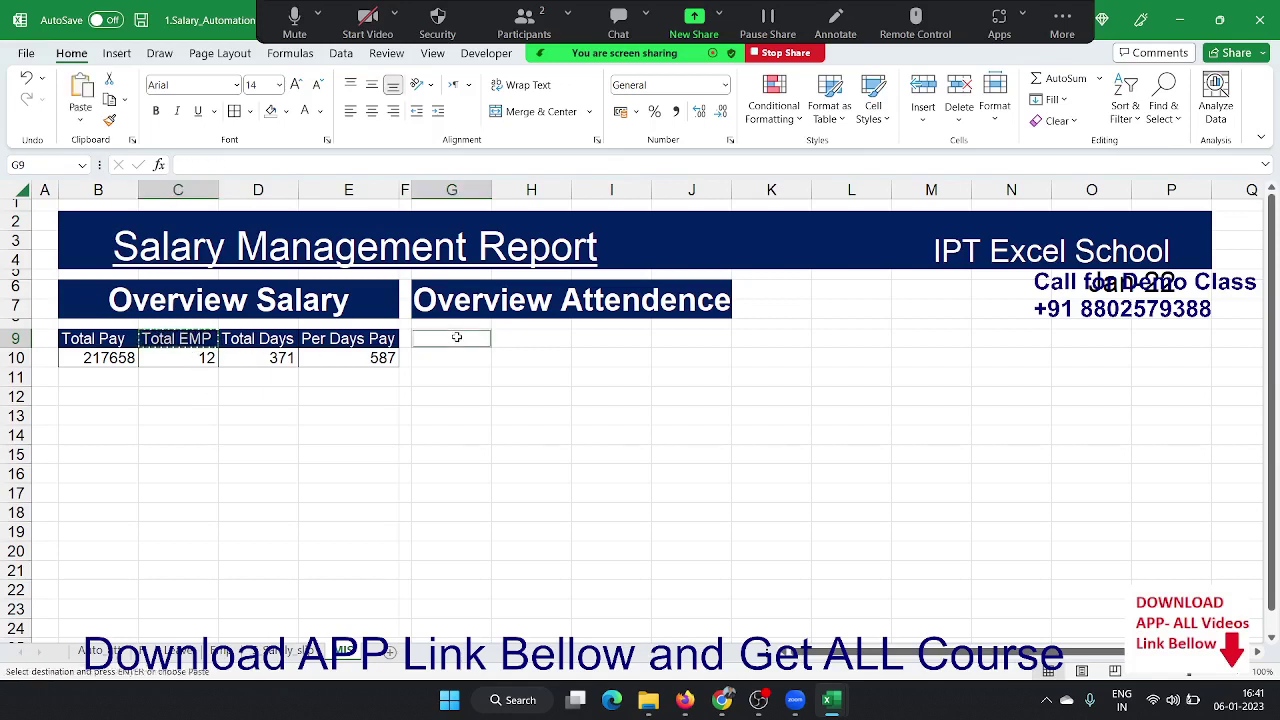
pyautogui.hotkey('ctrl', 'v')
pyautogui.click(507, 344)
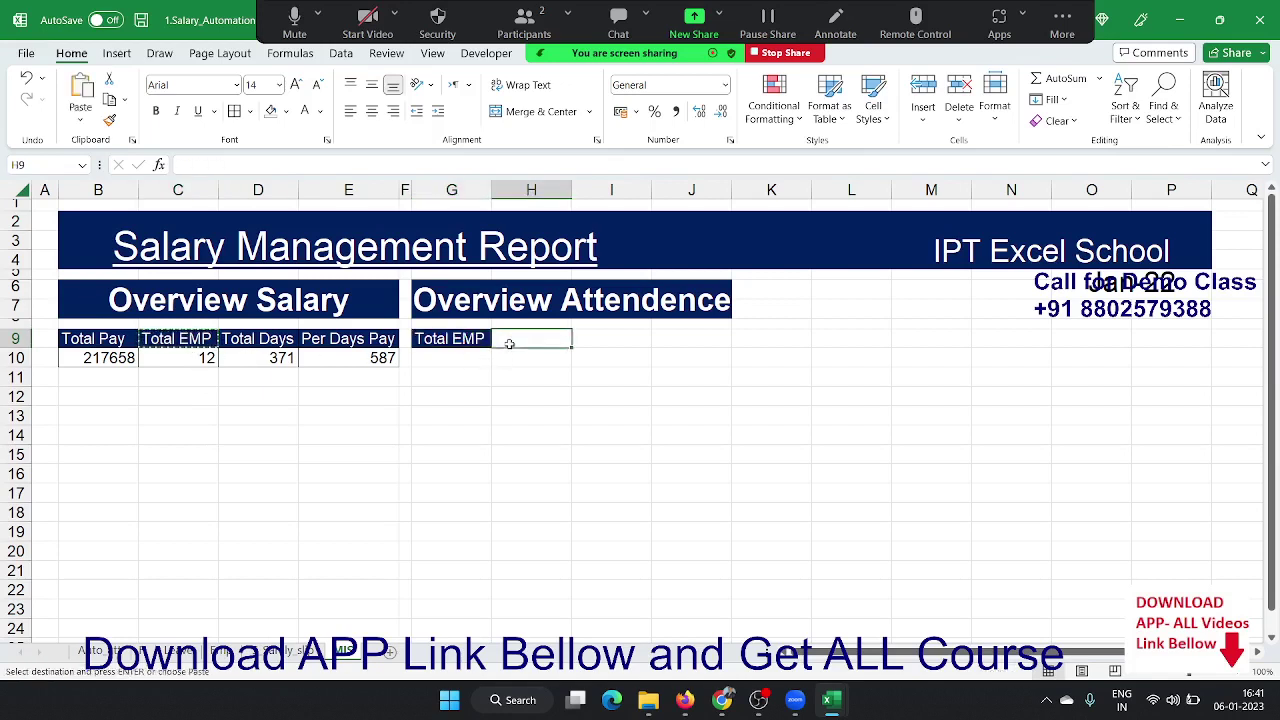
pyautogui.hotkey('ctrl', 'v')
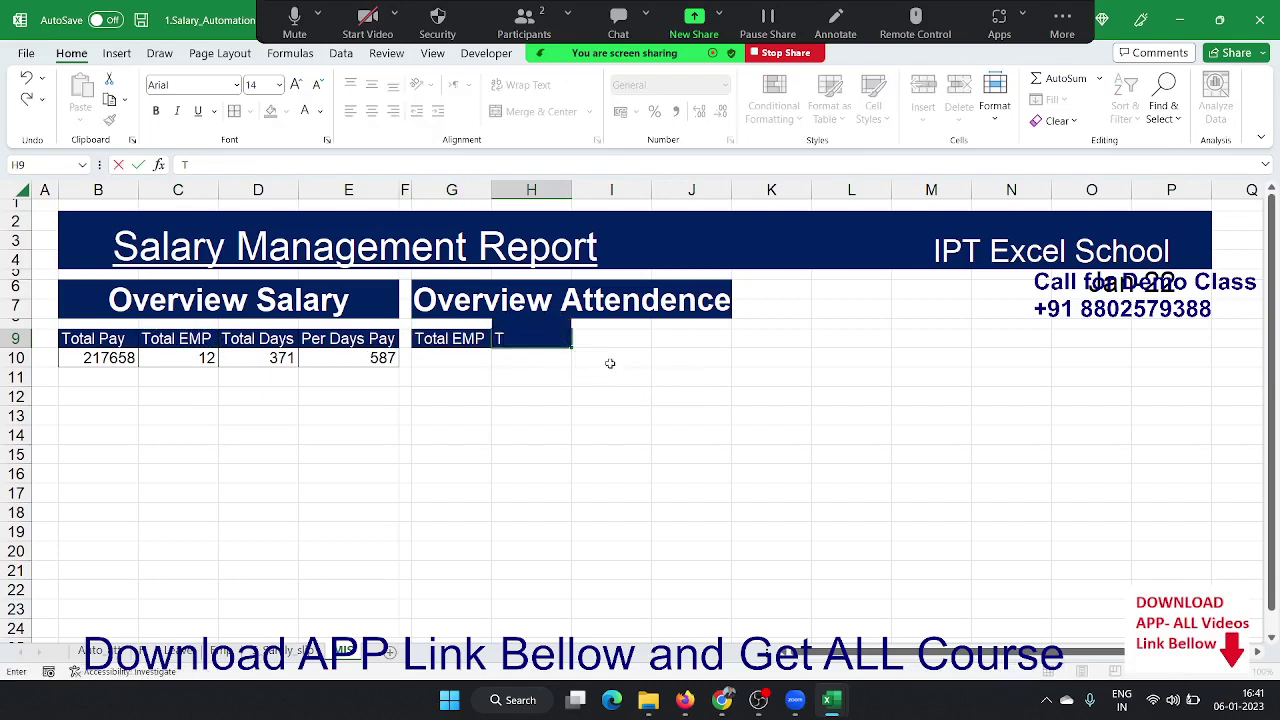
pyautogui.write('otal ')
pyautogui.write('P')
pyautogui.press('Tab')
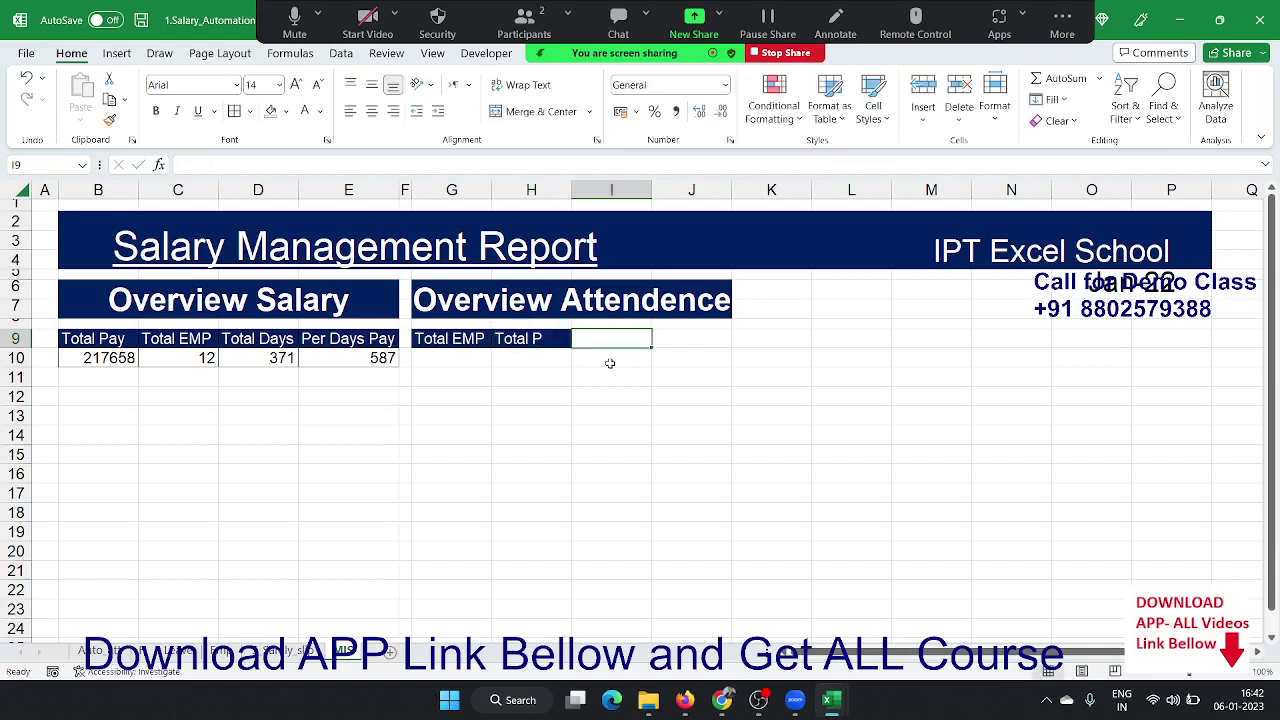
# - Add a Total L header in I9 by copying and editing Total P
pyautogui.press('Left')
pyautogui.hotkey('ctrl', 'c')
pyautogui.press('Right')
pyautogui.hotkey('ctrl', 'v')
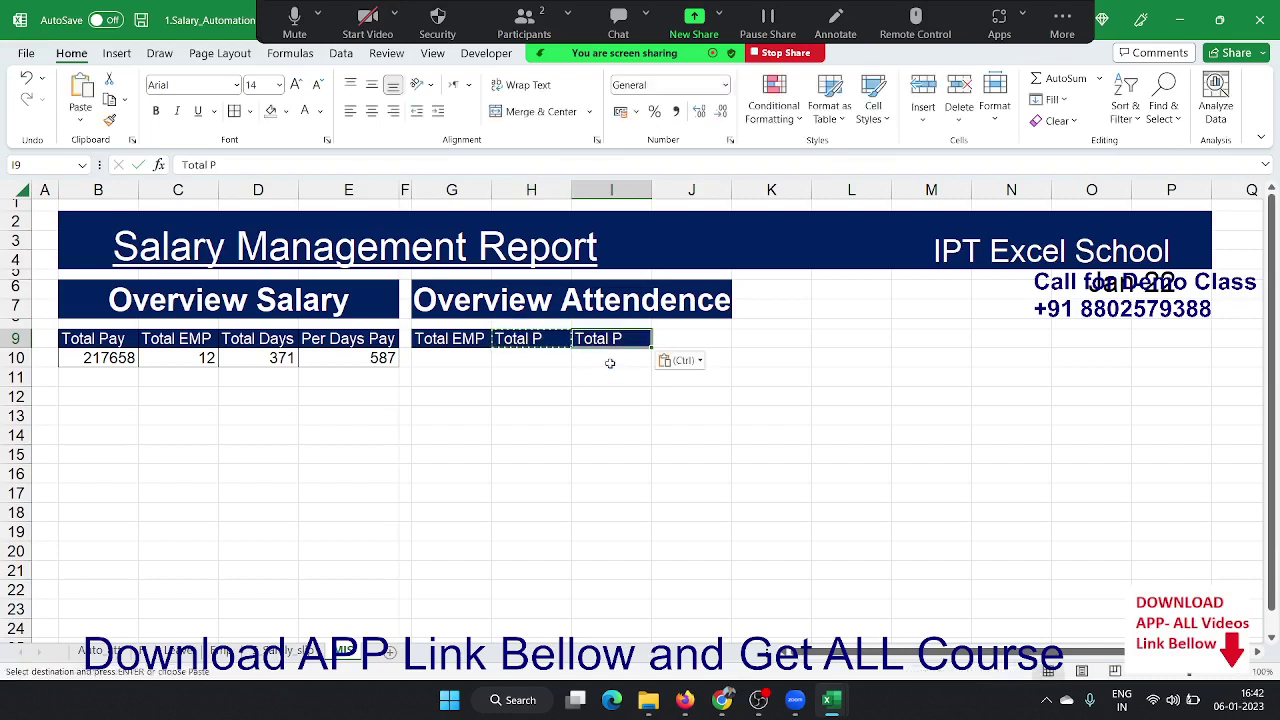
pyautogui.click(304, 165)
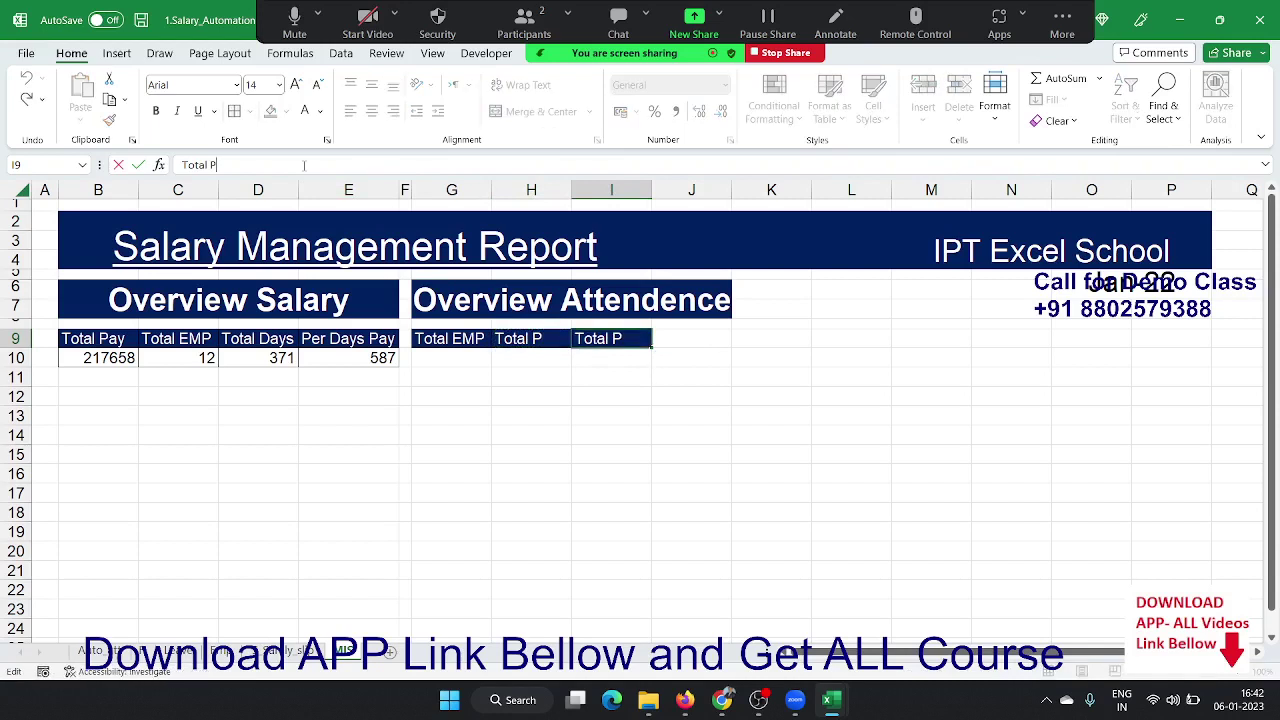
pyautogui.press('BackSpace')
pyautogui.write('L')
pyautogui.hotkey('ctrl', 'Return')
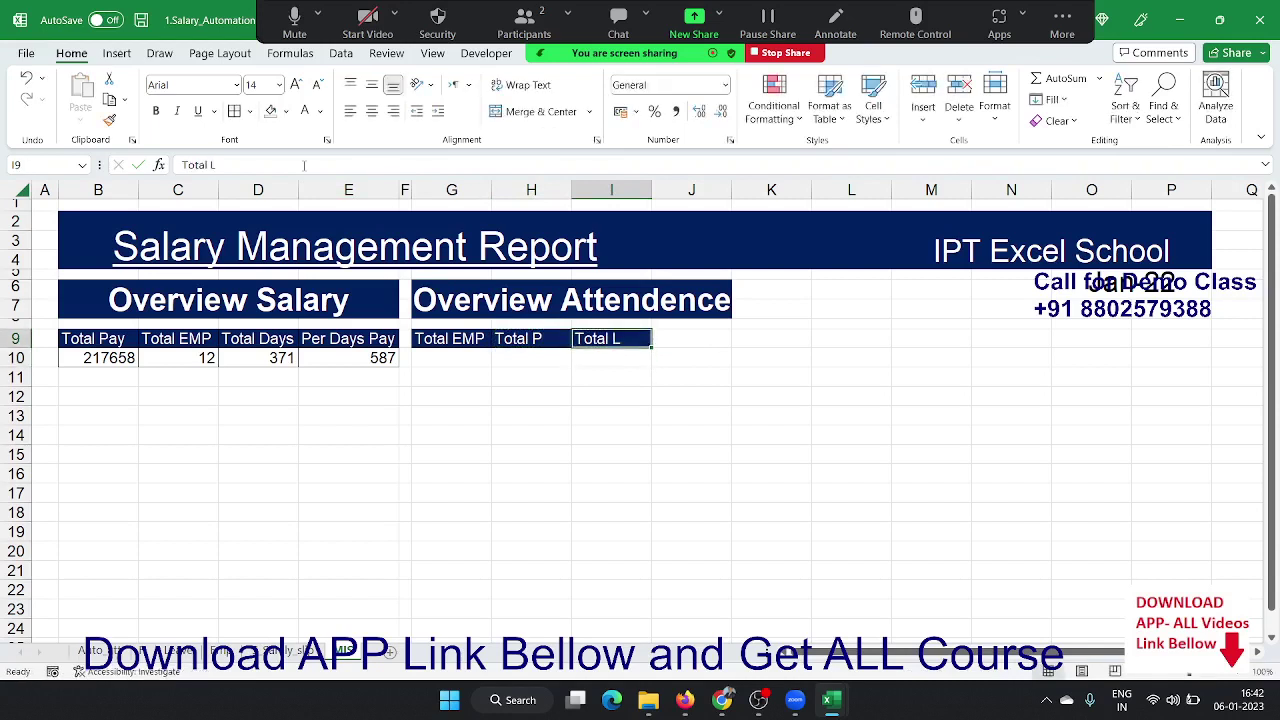
# - Add a Total H header in J9 from a copy of Total L
pyautogui.hotkey('ctrl', 'c')
pyautogui.press('Right')
pyautogui.hotkey('ctrl', 'v')
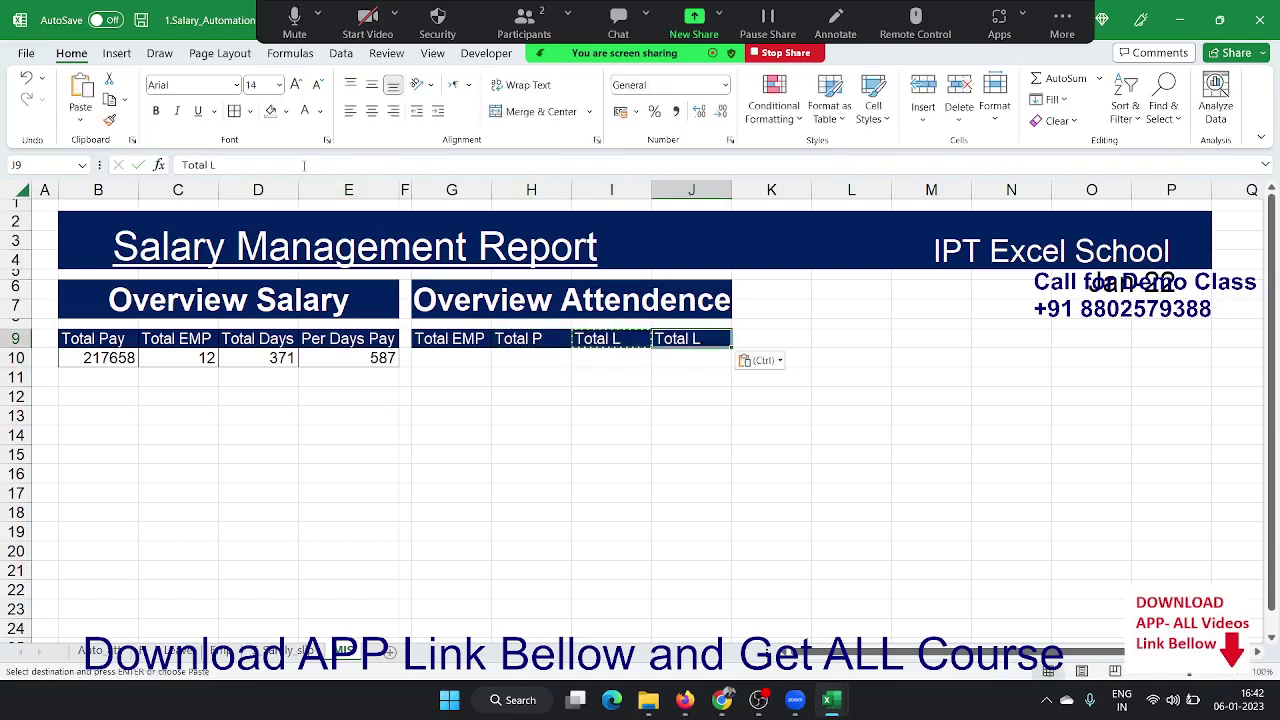
pyautogui.click(216, 165)
pyautogui.press('BackSpace')
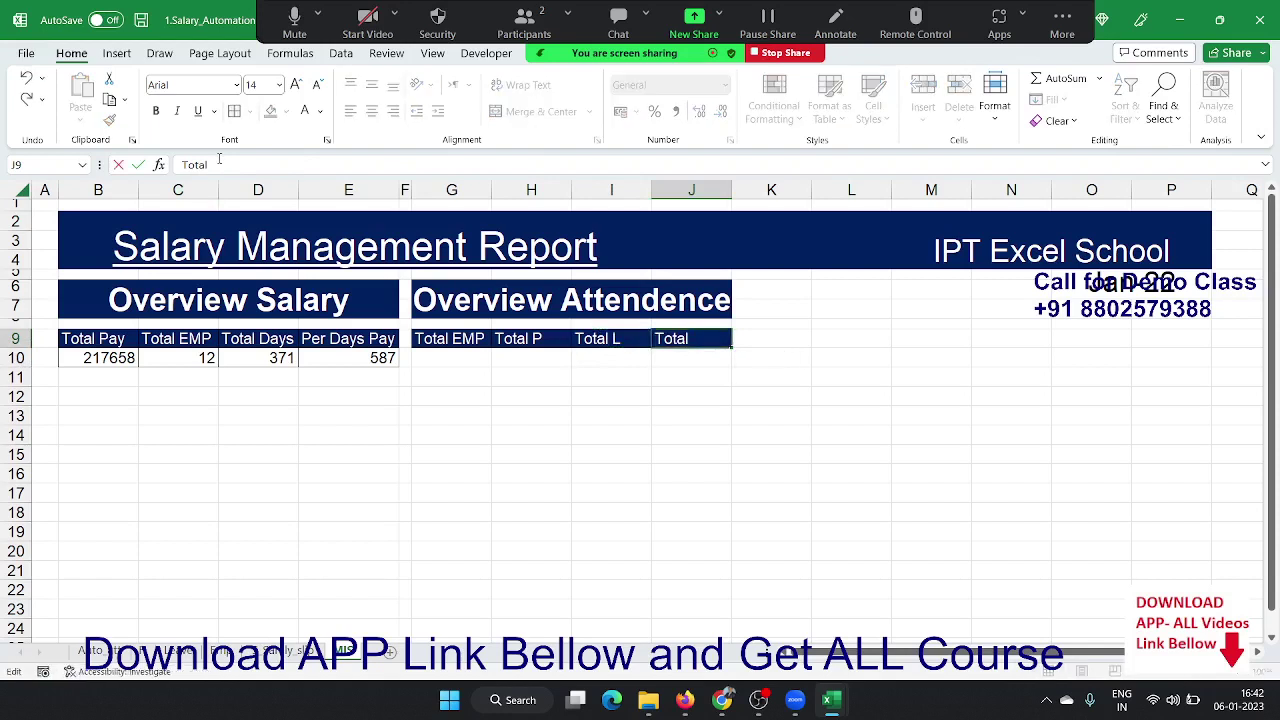
pyautogui.write('H')
pyautogui.press('Return')
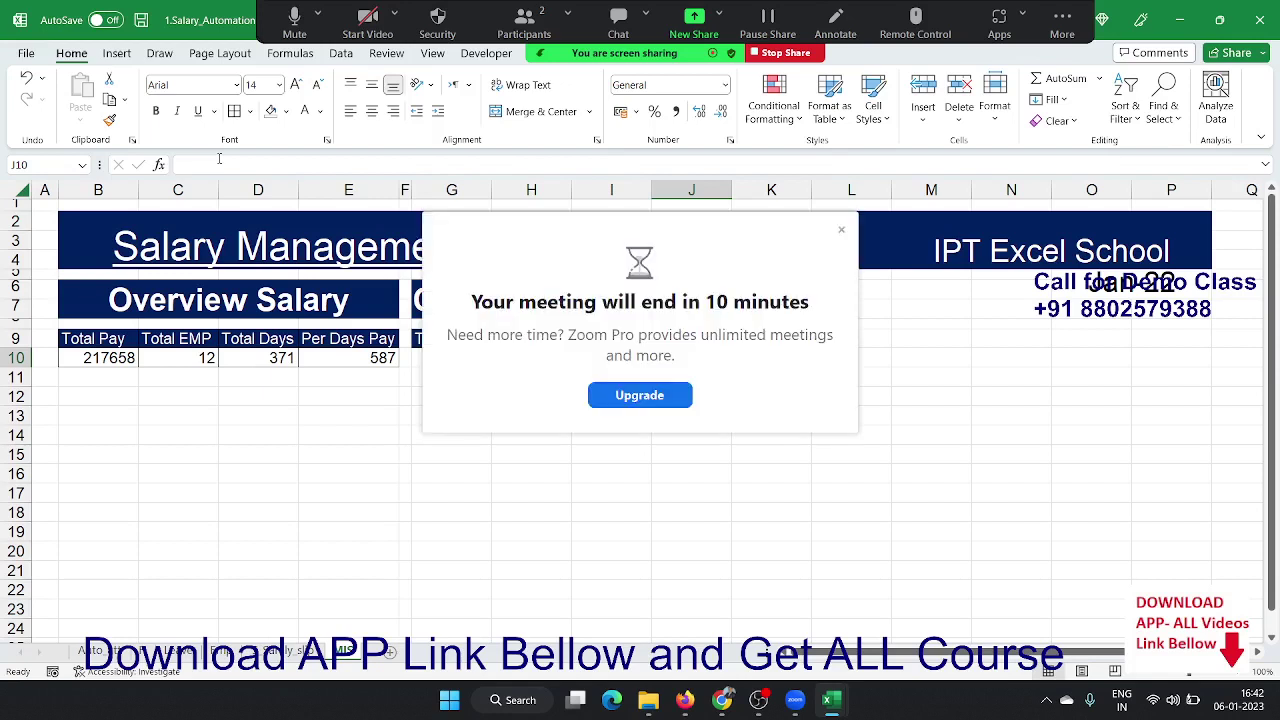
# - Add the final Total W header in K9 from a copy of Total H
pyautogui.click(841, 231)
pyautogui.click(689, 341)
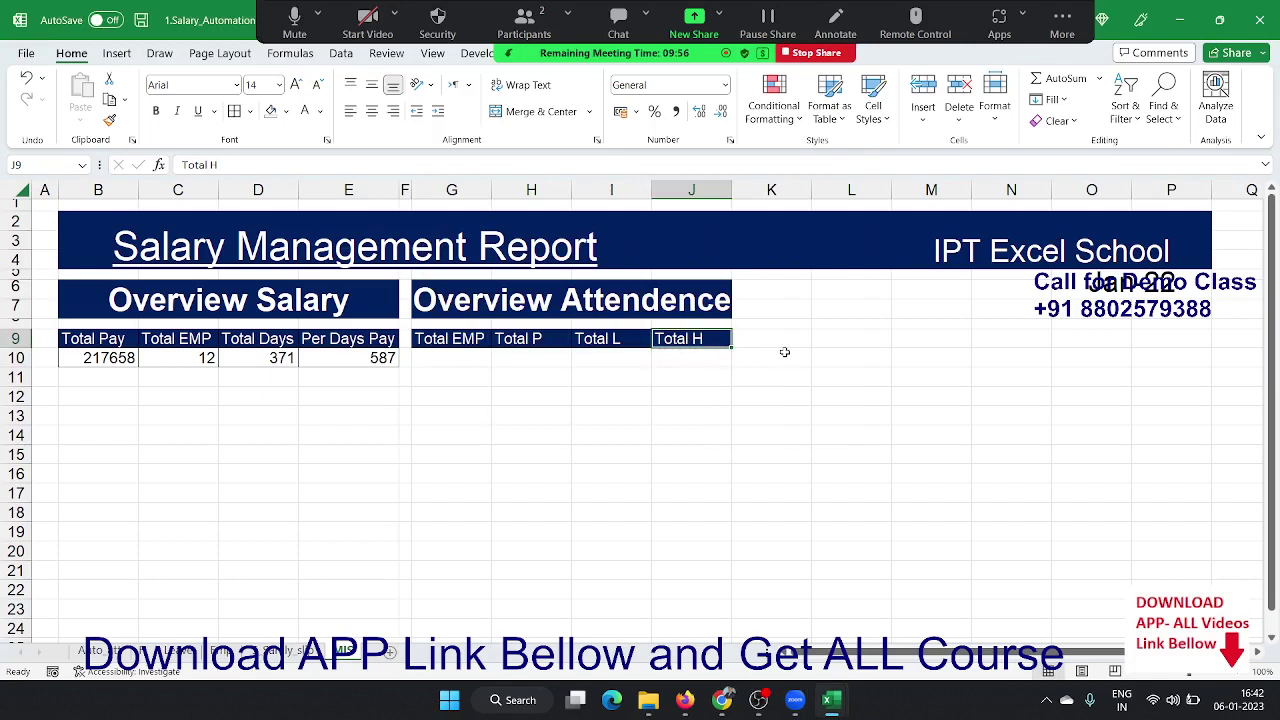
pyautogui.hotkey('ctrl', 'c')
pyautogui.press('Down')
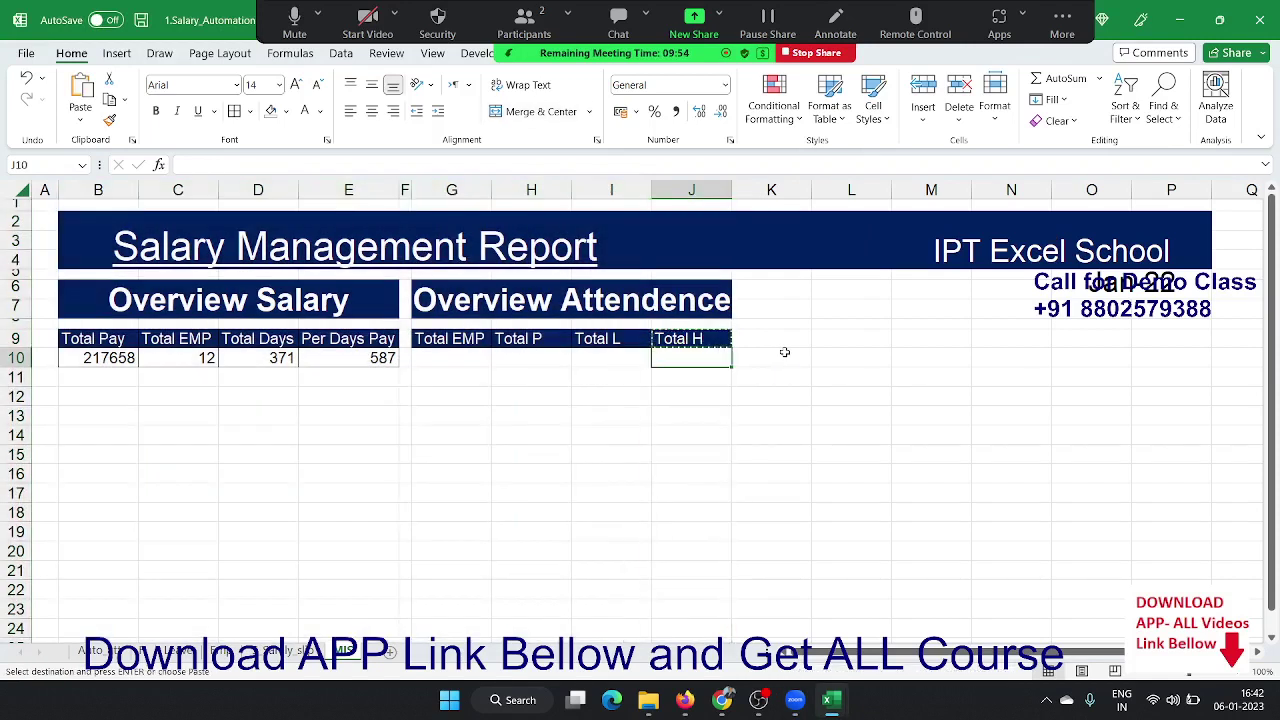
pyautogui.press('Up')
pyautogui.press('Right')
pyautogui.hotkey('ctrl', 'v')
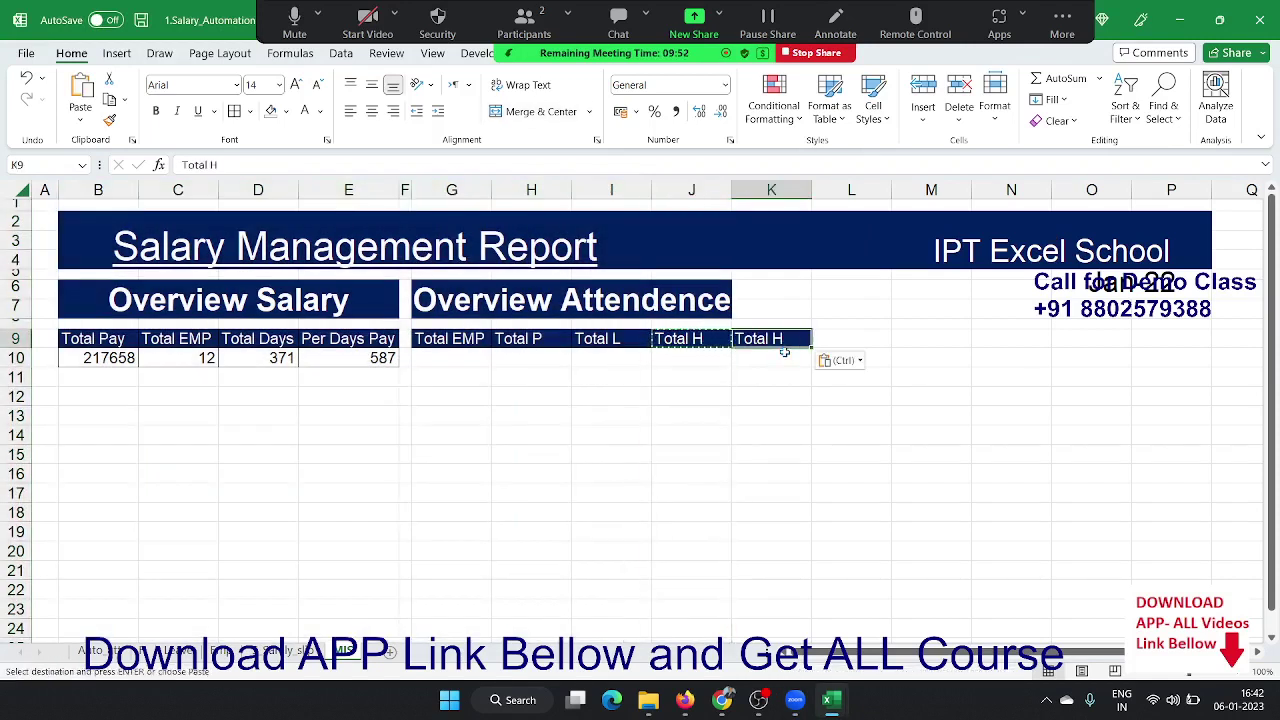
pyautogui.doubleClick(783, 340)
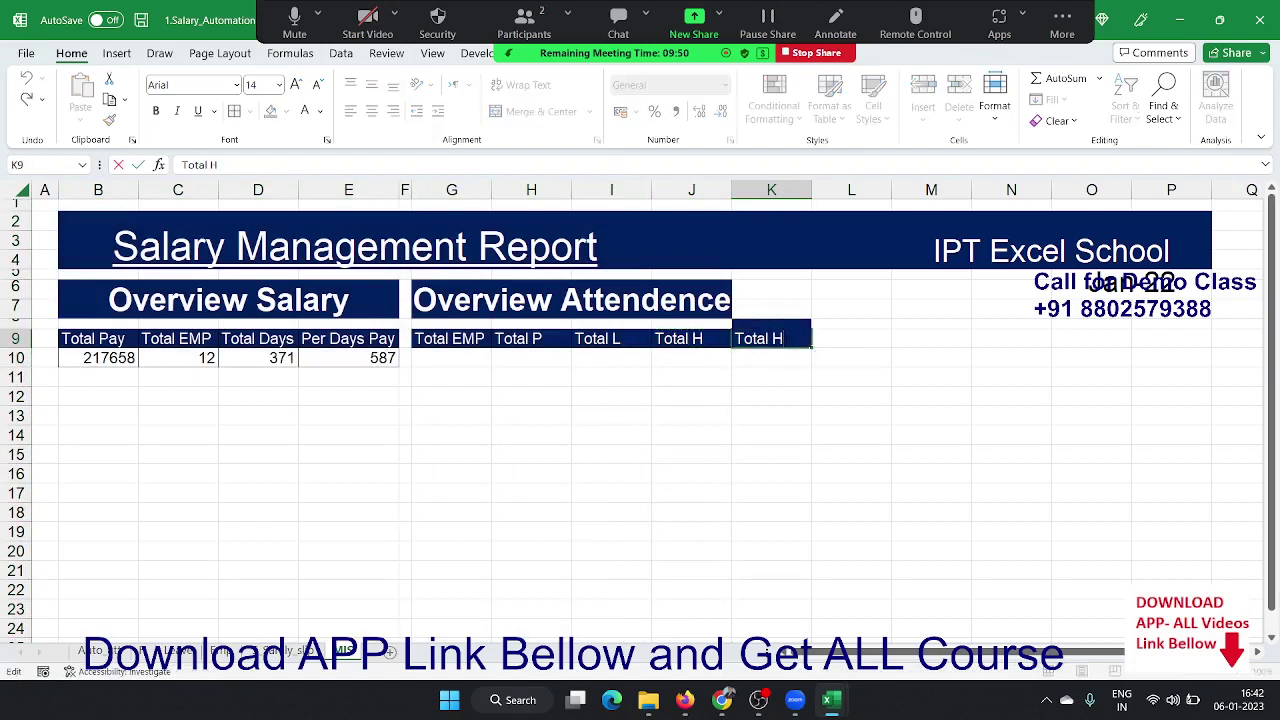
pyautogui.press('BackSpace')
pyautogui.write('W')
pyautogui.press('Return')
# - Select the Overview Attendence heading area across G6:K7
pyautogui.press('Left')
pyautogui.press('Left')
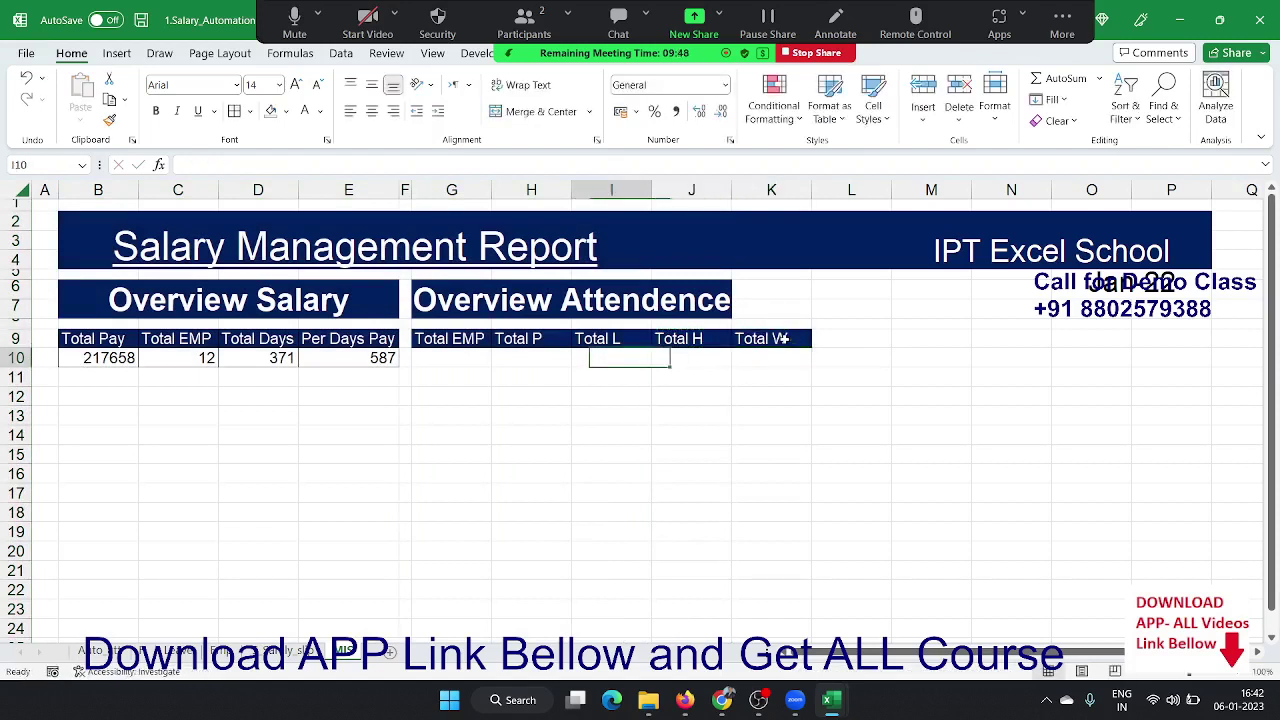
pyautogui.press('Left')
pyautogui.press('Left')
pyautogui.press('Left')
pyautogui.press('Left')
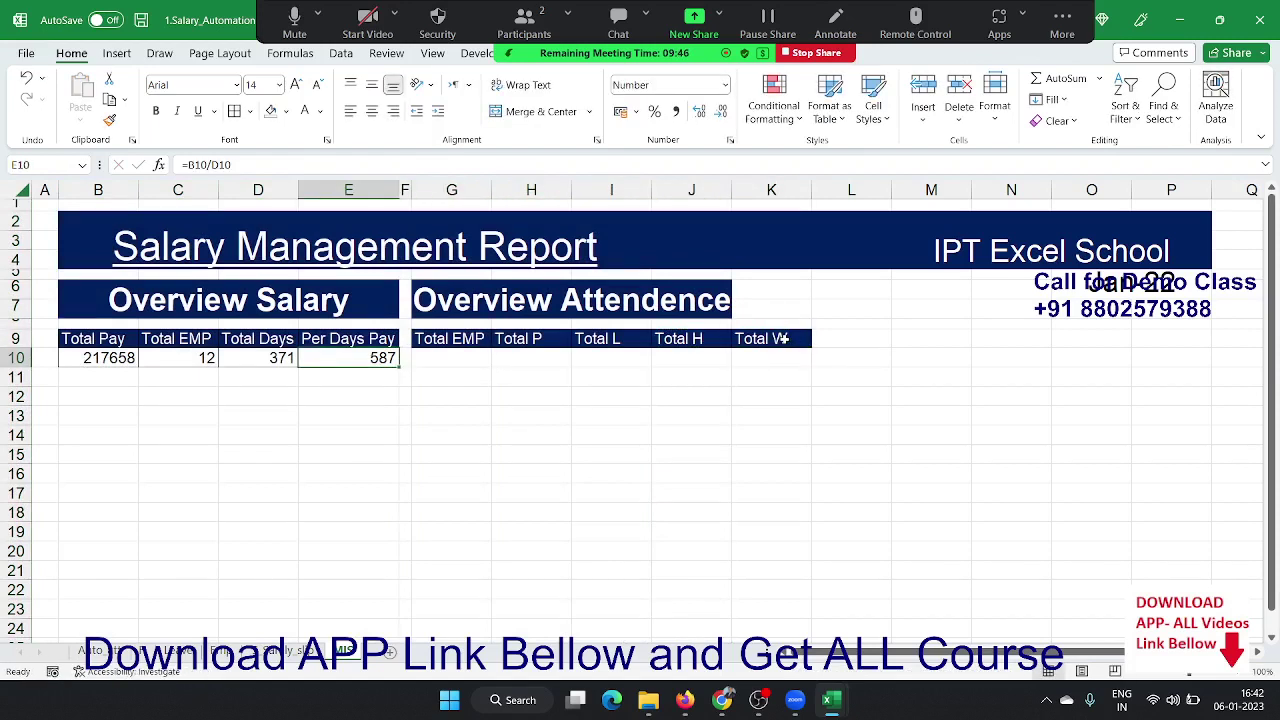
pyautogui.press('Up')
pyautogui.press('Right')
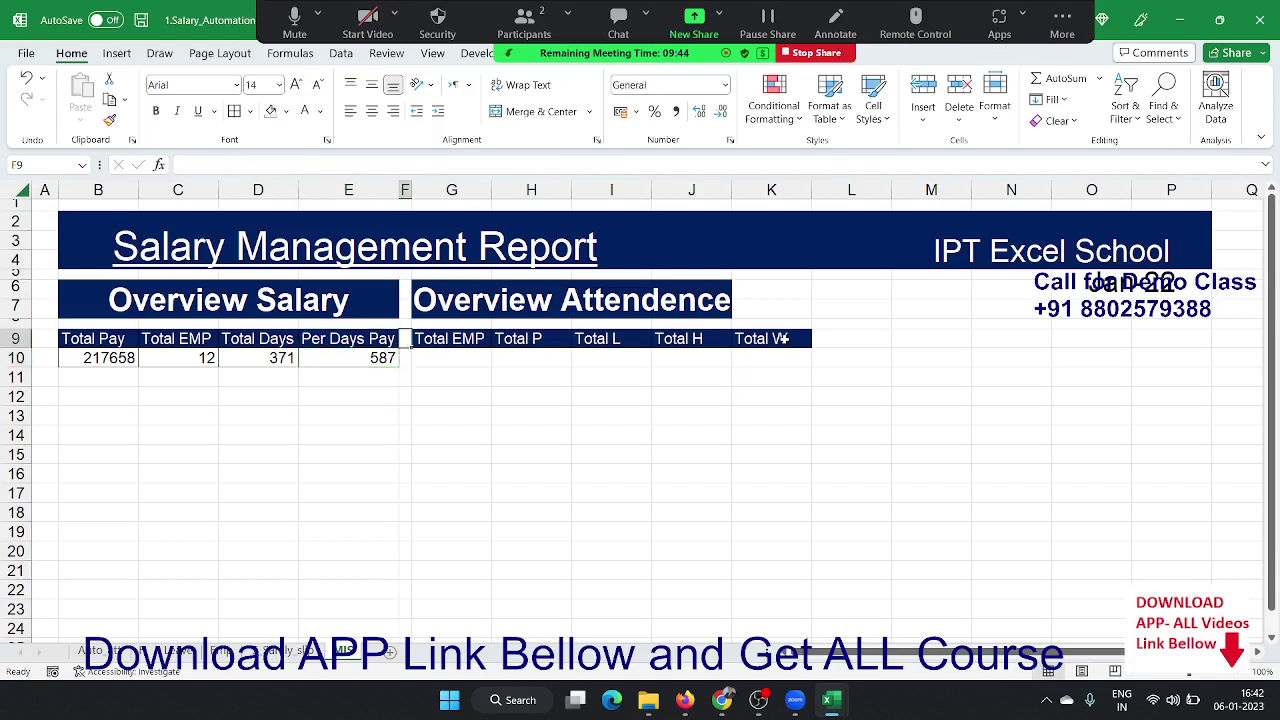
pyautogui.press('Right')
pyautogui.press('Right')
pyautogui.press('Right')
pyautogui.press('Right')
pyautogui.press('Right')
pyautogui.press('Up')
pyautogui.press('Up')
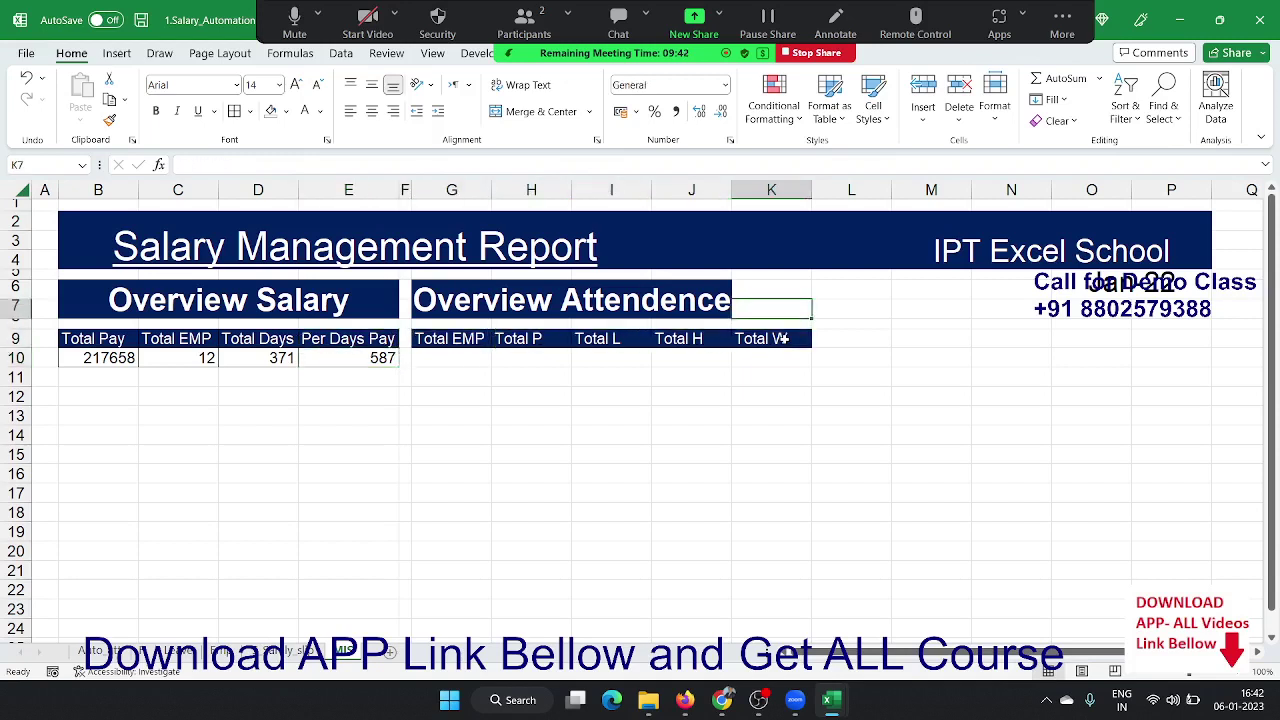
pyautogui.hotkey('shift', 'Left')
pyautogui.hotkey('shift', 'Left')
pyautogui.hotkey('shift', 'Left')
pyautogui.hotkey('shift', 'Up')
pyautogui.hotkey('shift', 'Up')
pyautogui.hotkey('shift', 'Down')
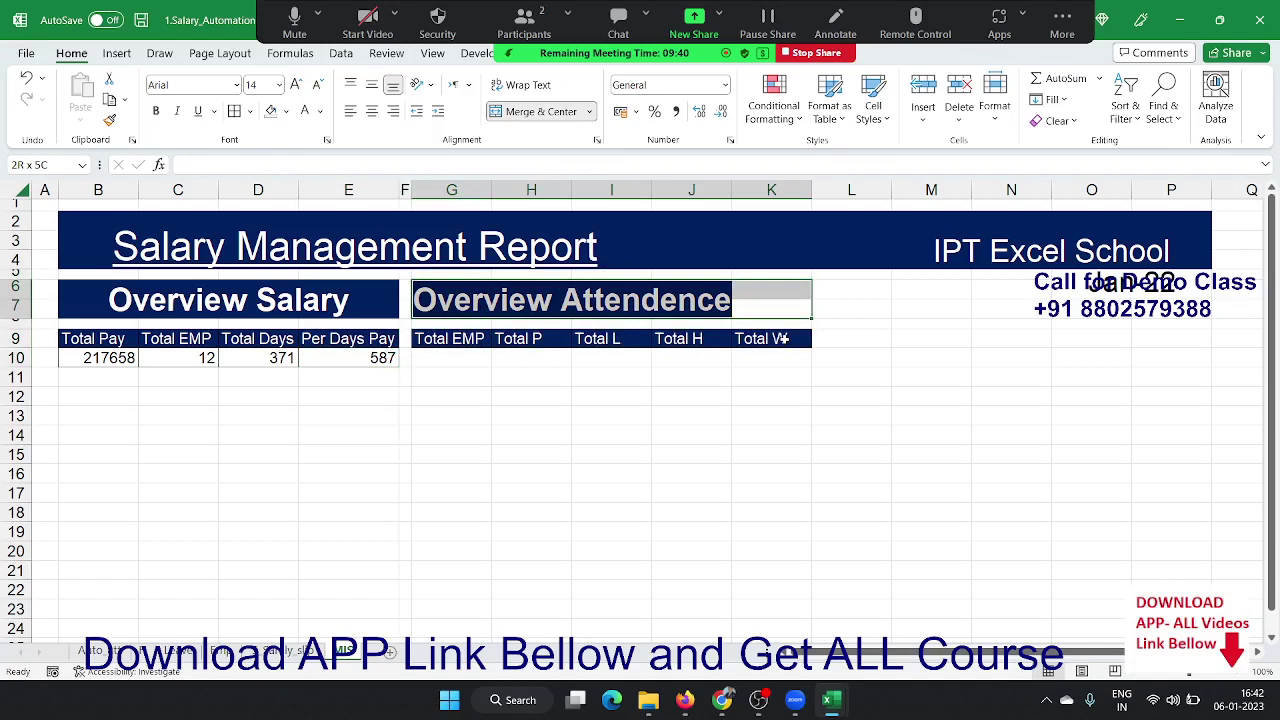
pyautogui.click(563, 112)
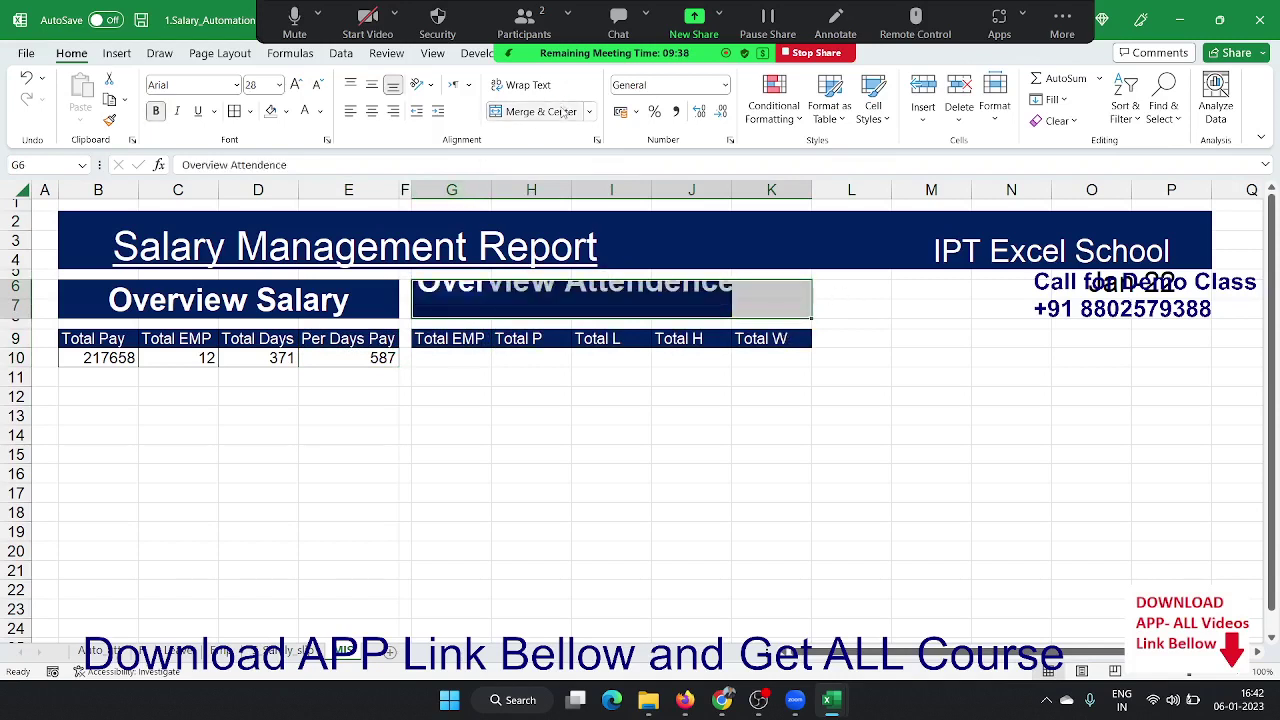
pyautogui.click(467, 359)
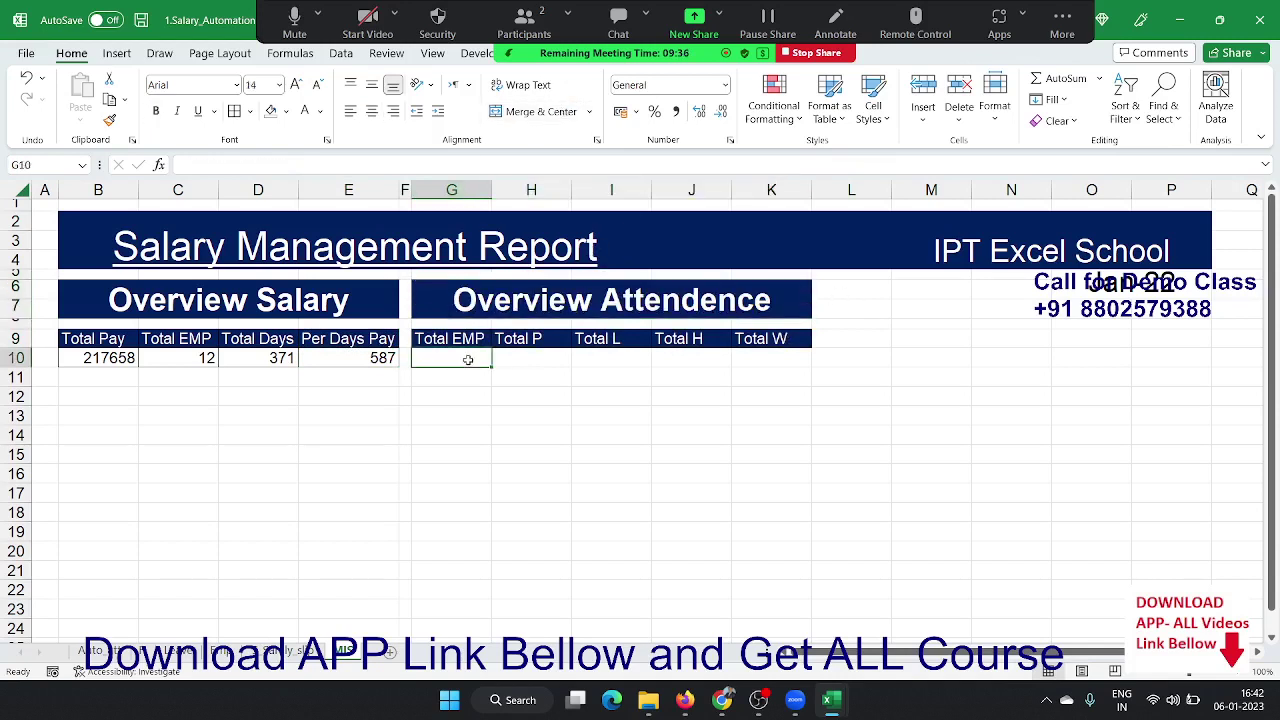
pyautogui.write('=sum')
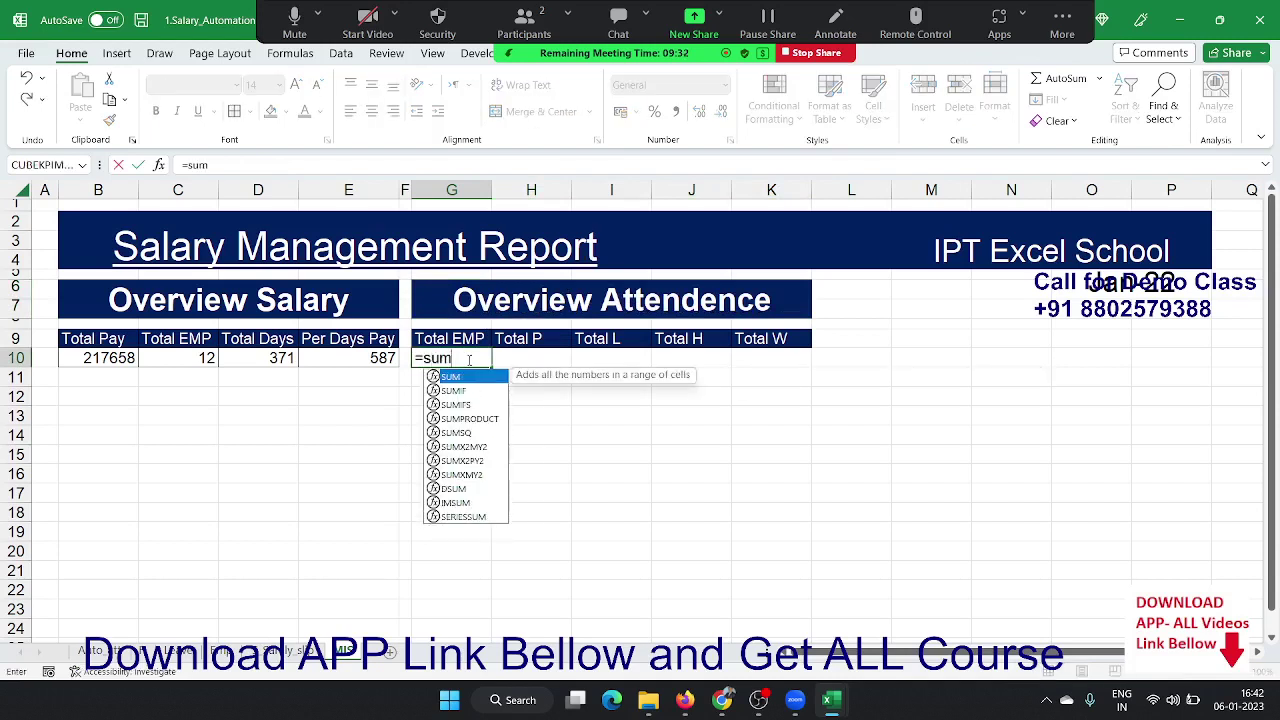
pyautogui.press('Escape')
pyautogui.press('Escape')
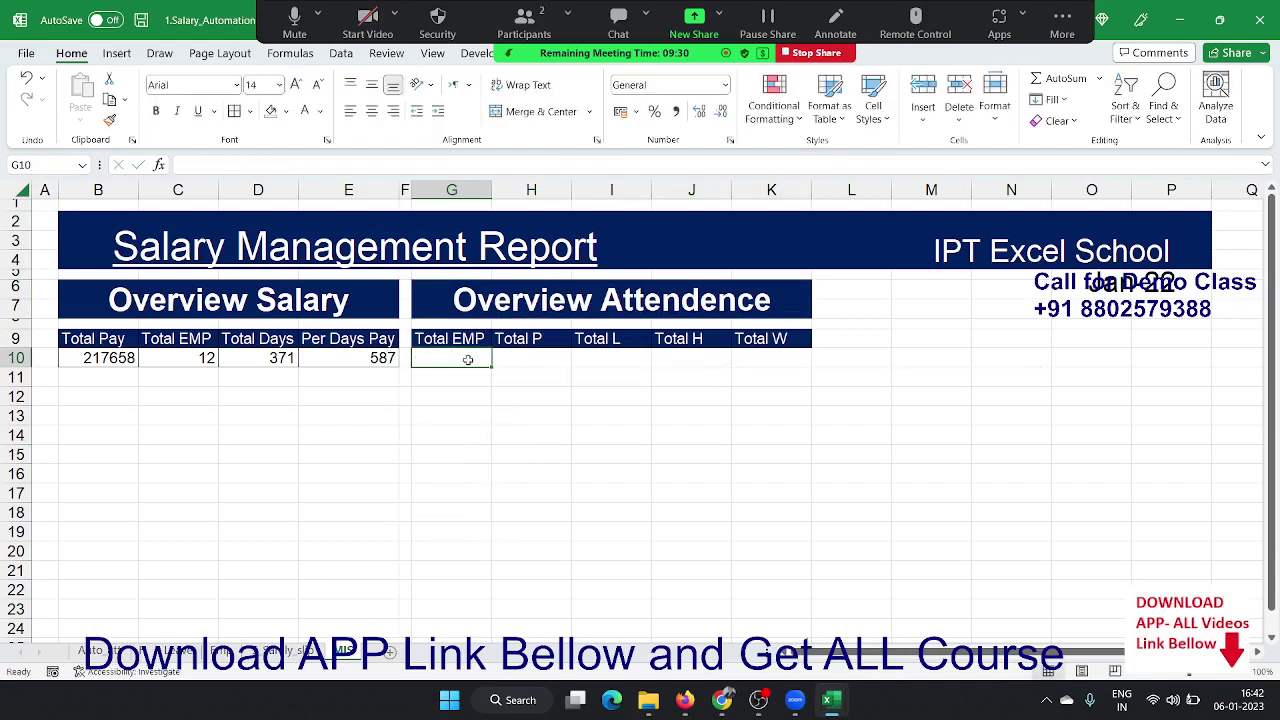
pyautogui.write('=')
pyautogui.press('Left')
pyautogui.press('Left')
pyautogui.press('Left')
pyautogui.press('Left')
pyautogui.press('Tab')
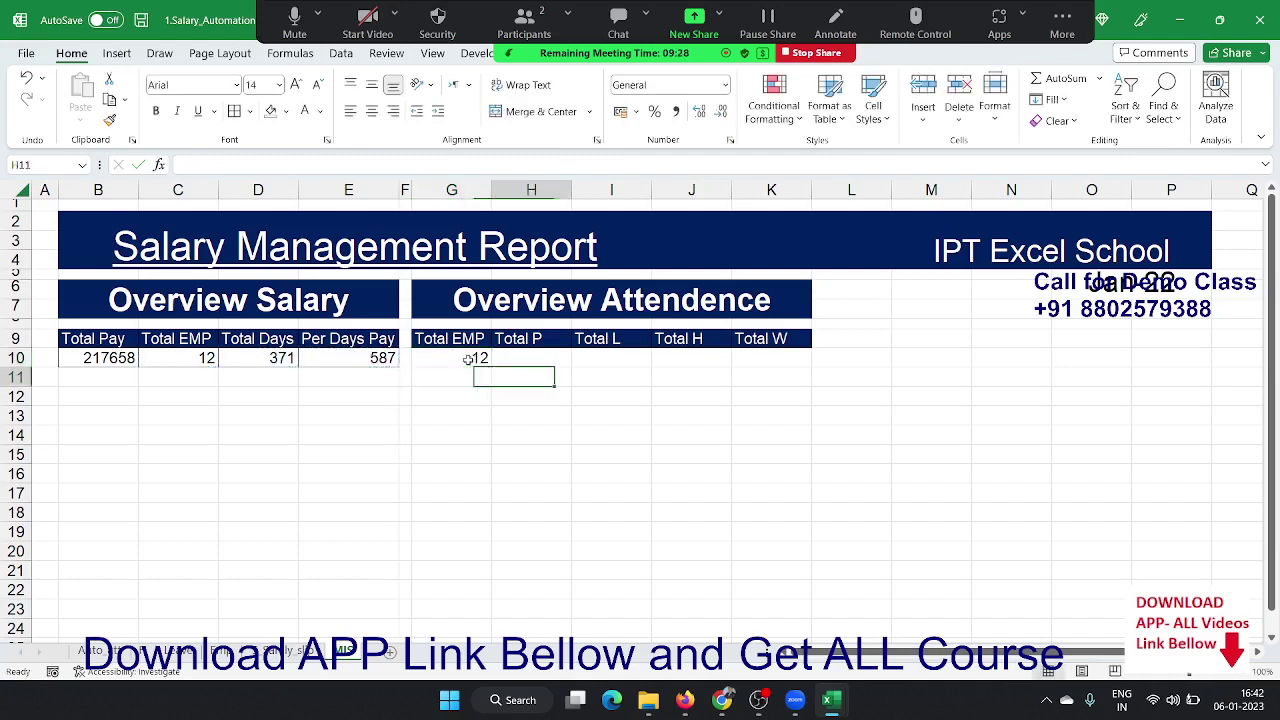
pyautogui.write('=')
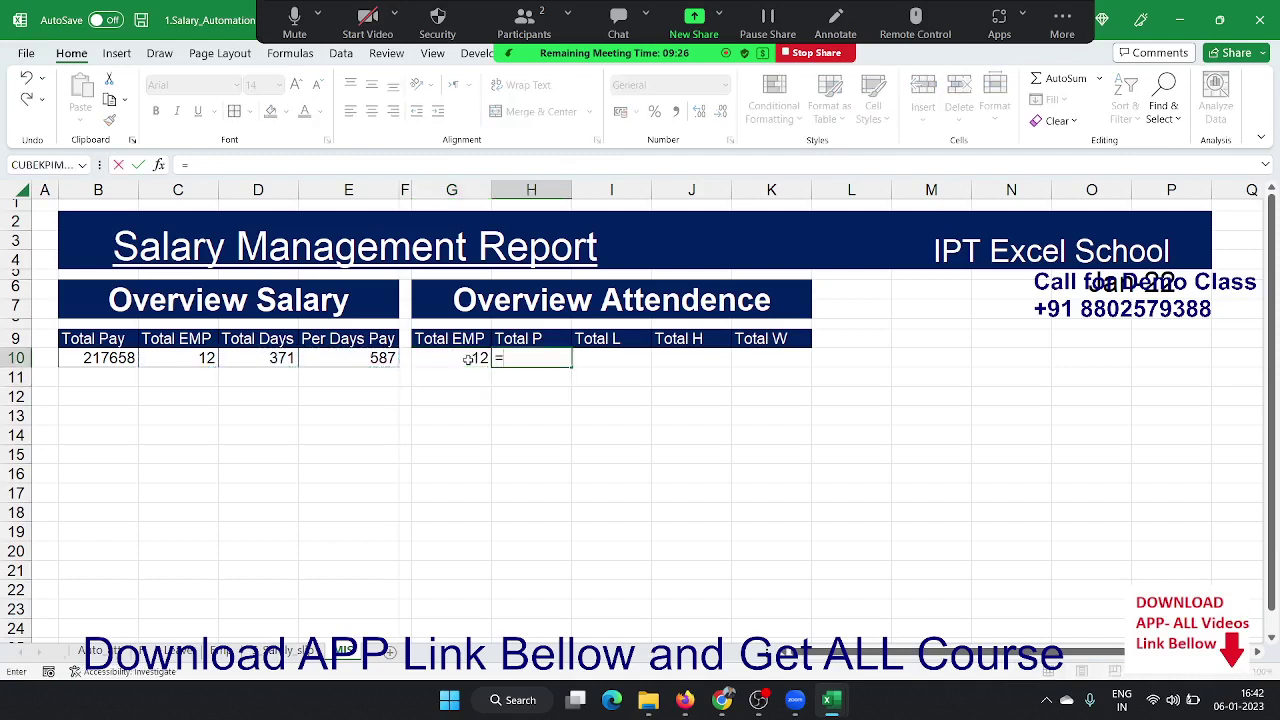
pyautogui.write('sum')
pyautogui.press('Tab')
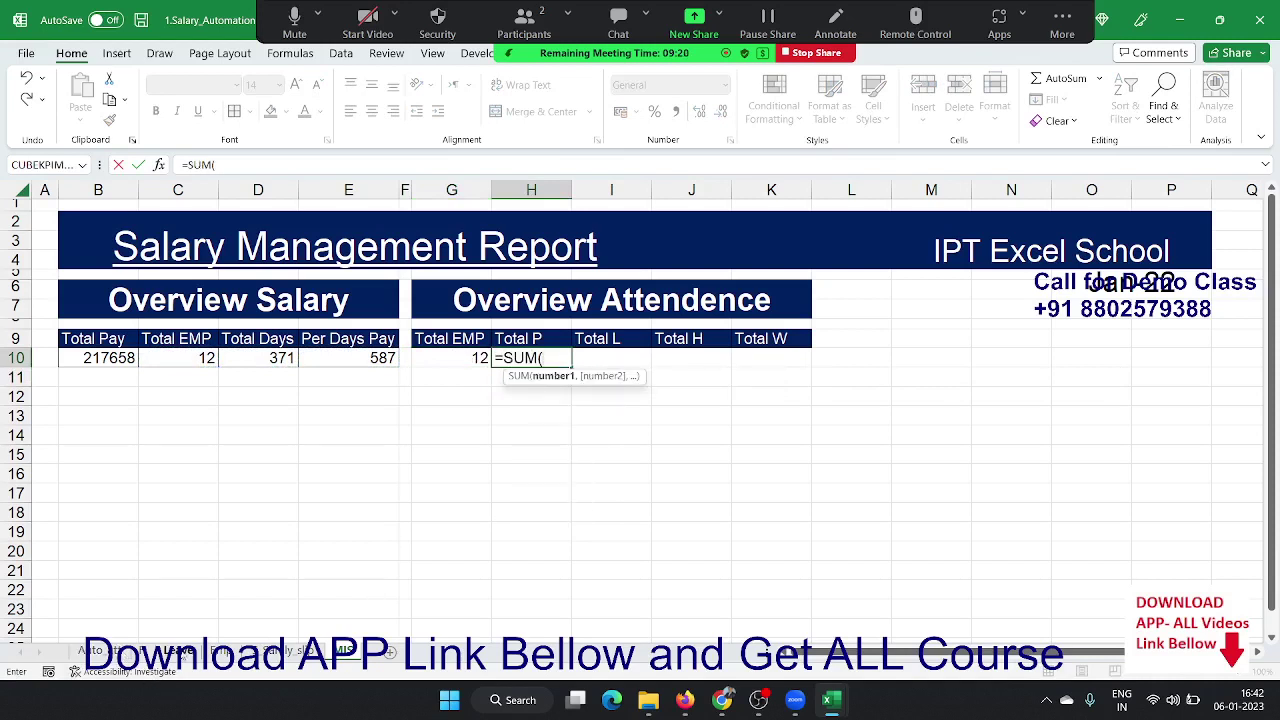
pyautogui.press('Escape')
pyautogui.click(118, 652)
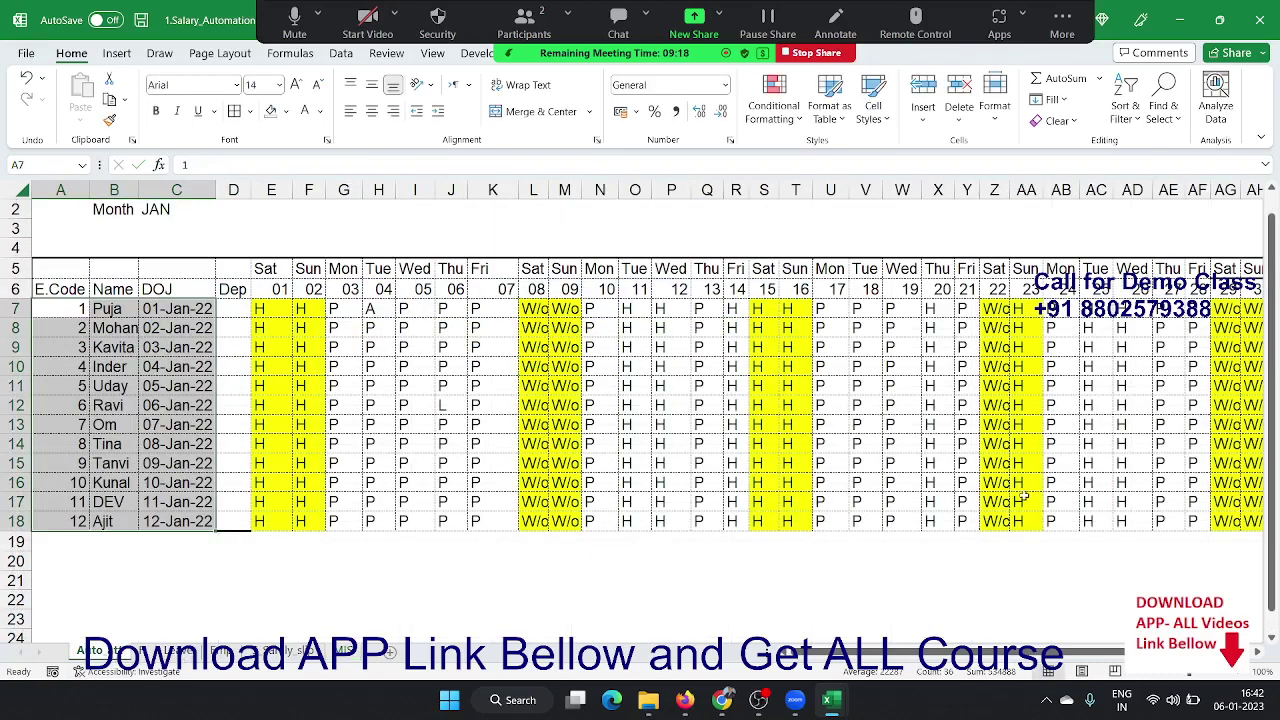
pyautogui.click(1193, 346)
pyautogui.press('Right')
pyautogui.press('Right')
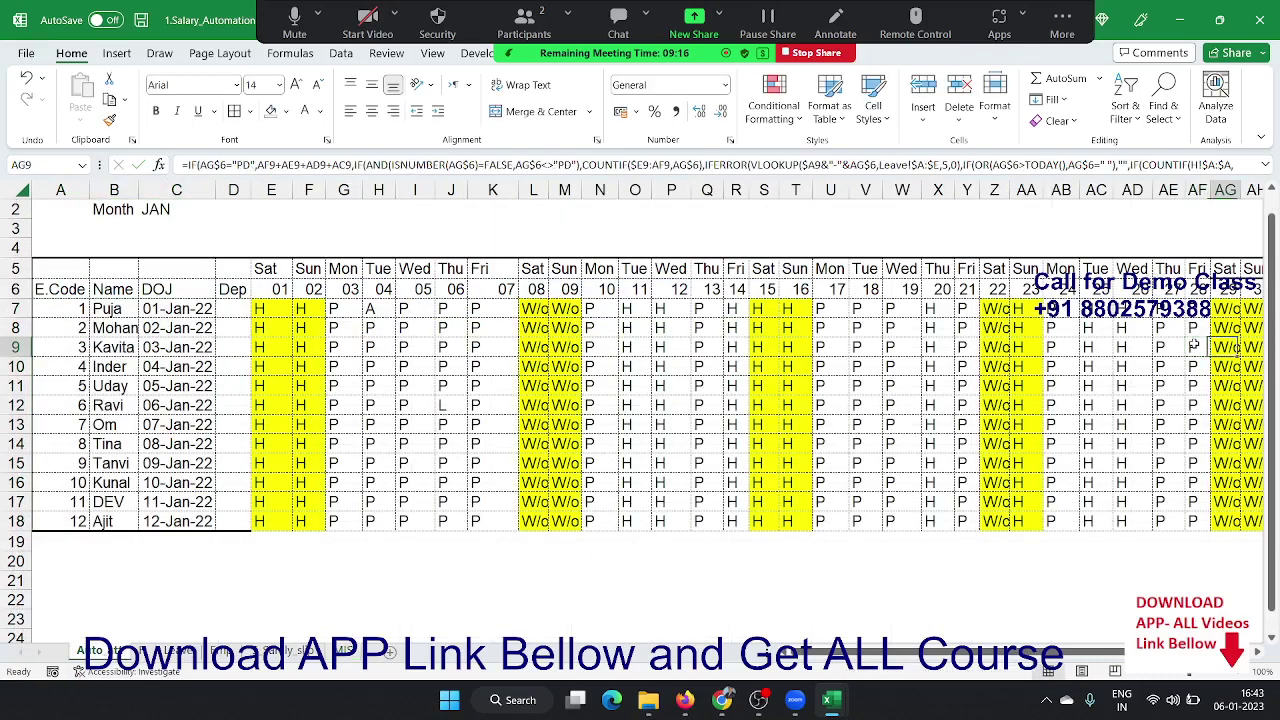
pyautogui.press('Right')
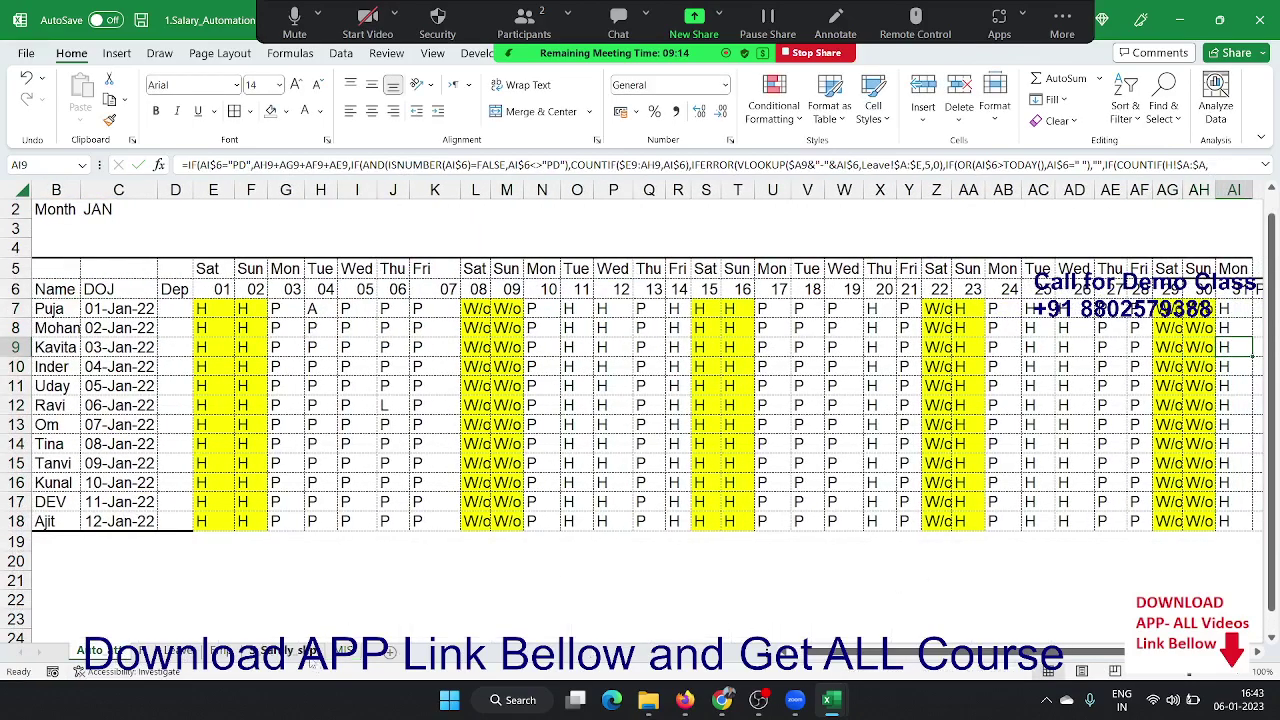
pyautogui.click(220, 651)
pyautogui.moveTo(901, 233); pyautogui.dragTo(900, 383)
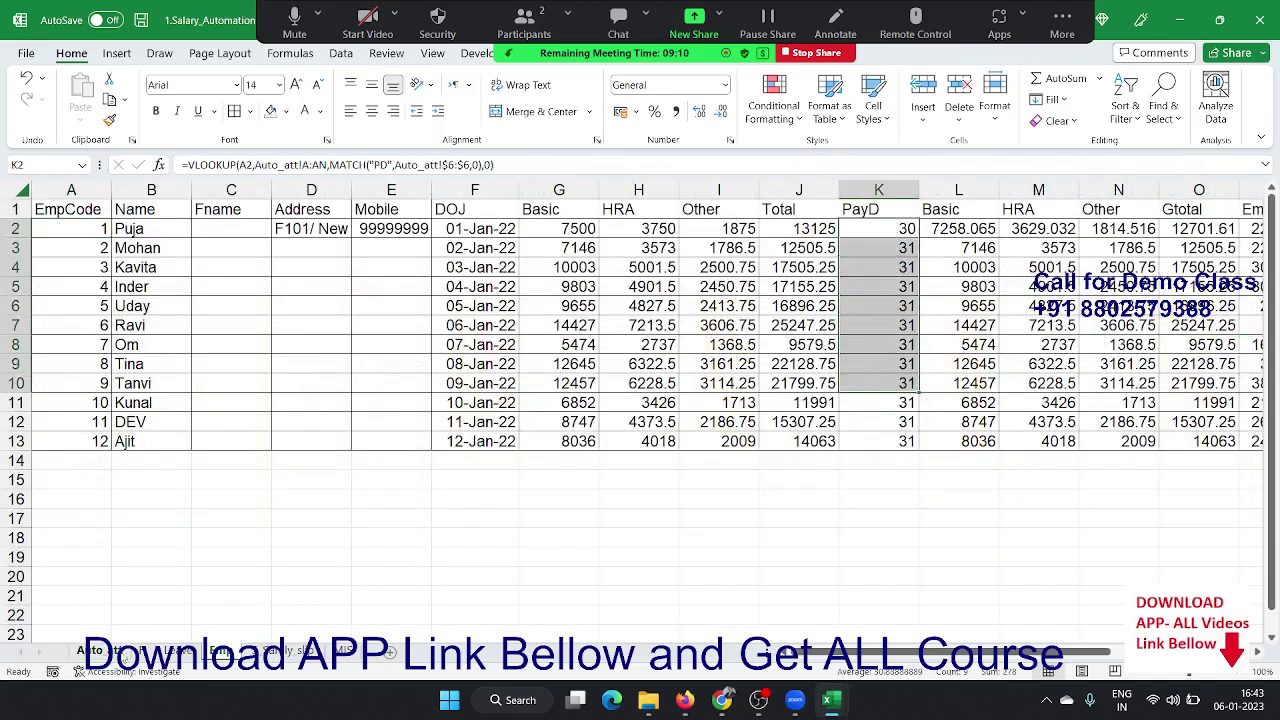
pyautogui.click(96, 650)
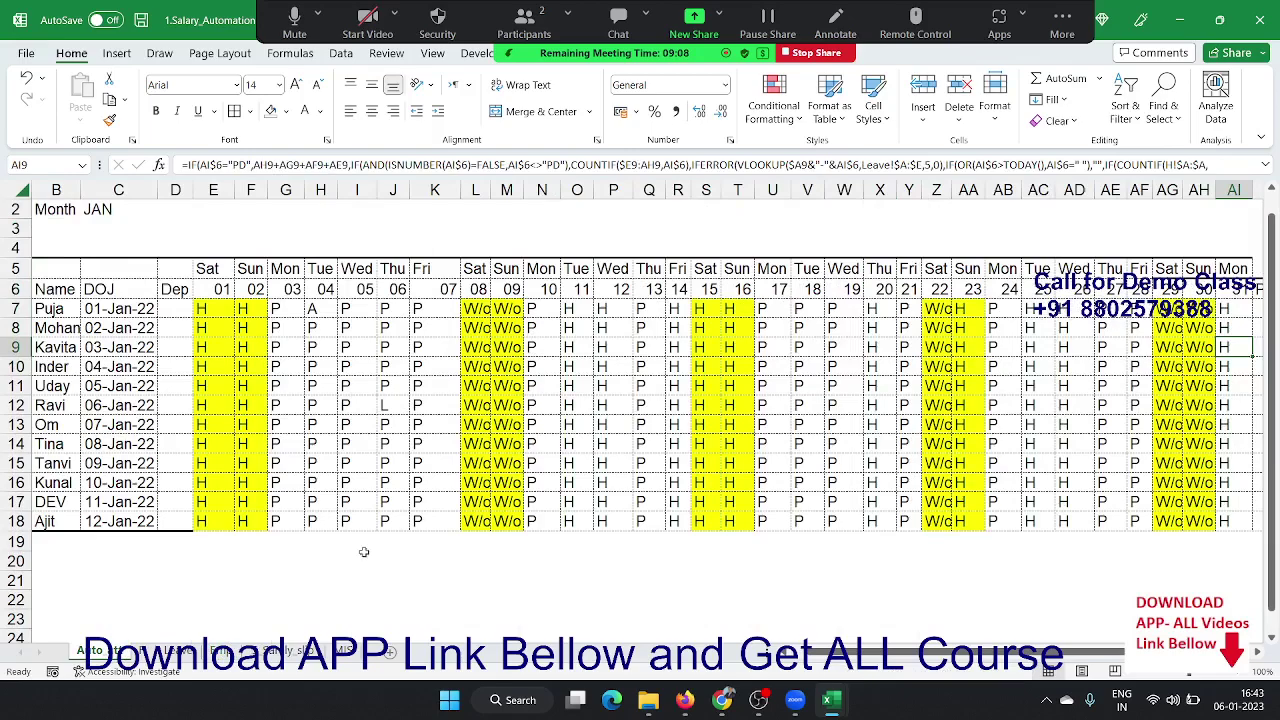
# - On Auto_att, inspect row 7's daily attendance entries and the P, W/O, H, L, PD summary columns
pyautogui.click(1010, 312)
pyautogui.press('Right')
pyautogui.press('Right')
pyautogui.press('Right')
pyautogui.press('Right')
pyautogui.press('Right')
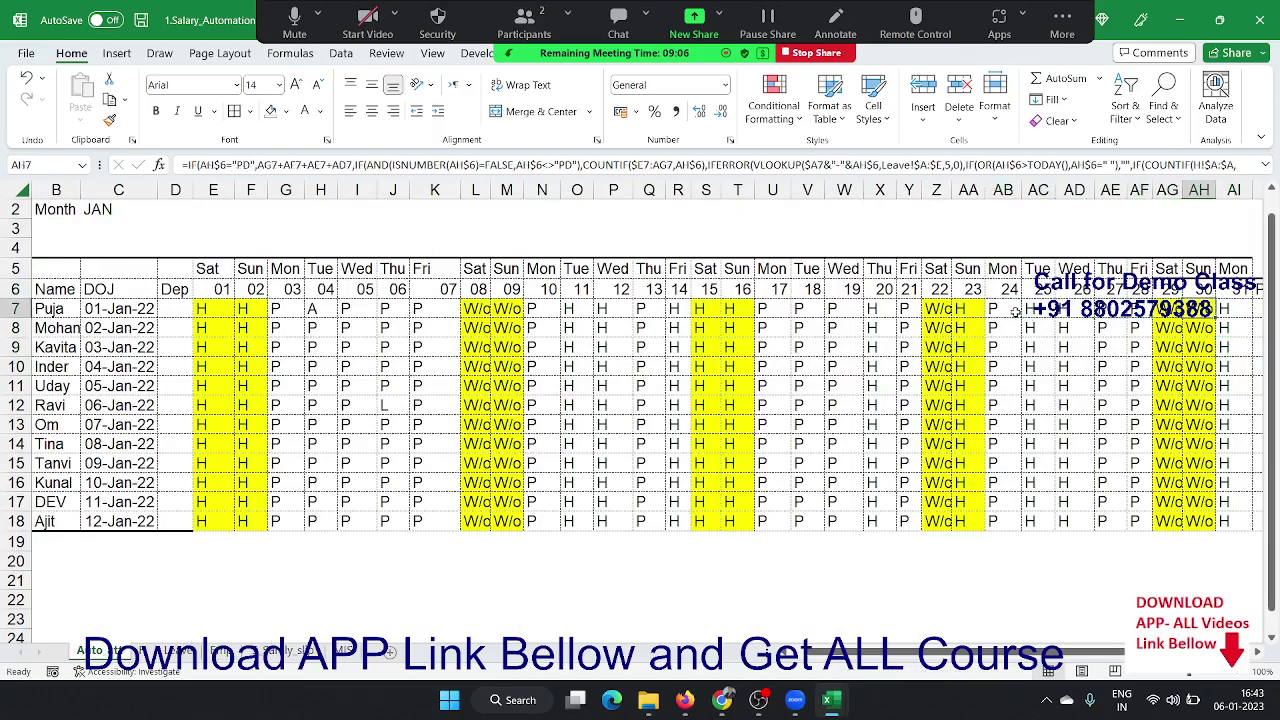
pyautogui.press('Right')
pyautogui.press('Right')
pyautogui.press('Right')
pyautogui.press('Right')
pyautogui.press('Right')
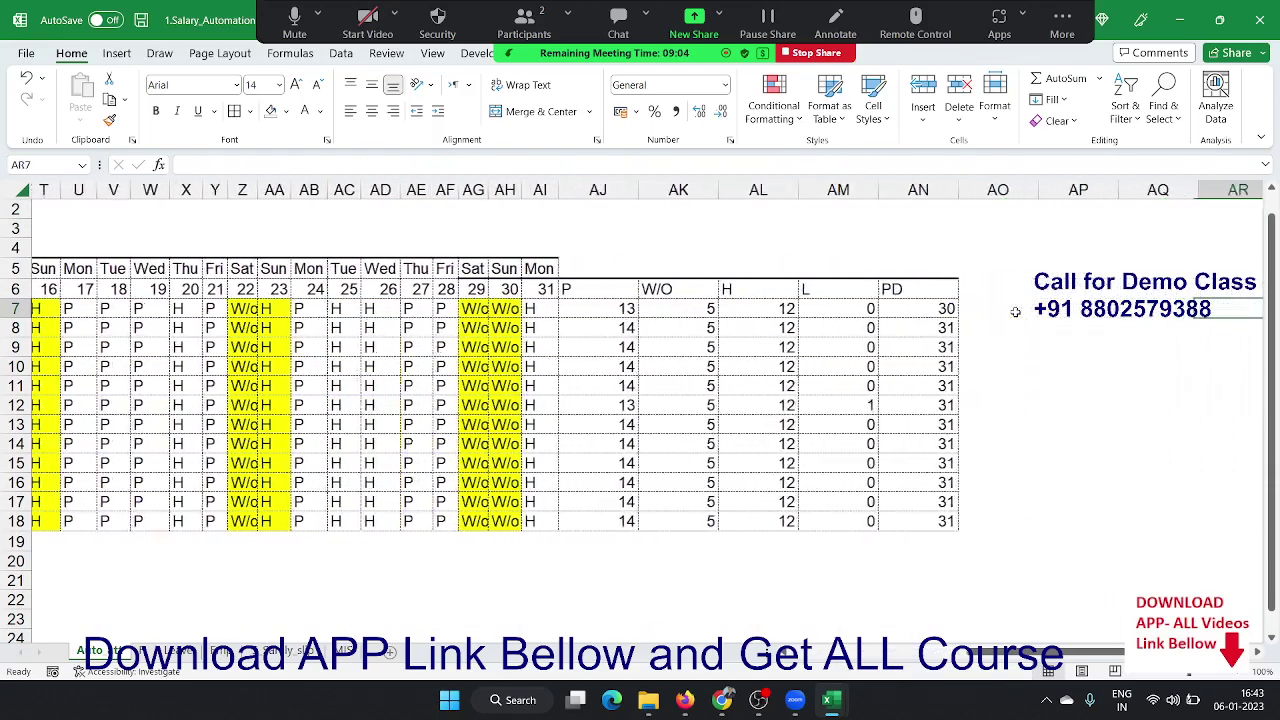
pyautogui.press('Right')
pyautogui.press('Left')
pyautogui.press('Left')
pyautogui.press('Left')
pyautogui.press('Left')
pyautogui.press('Left')
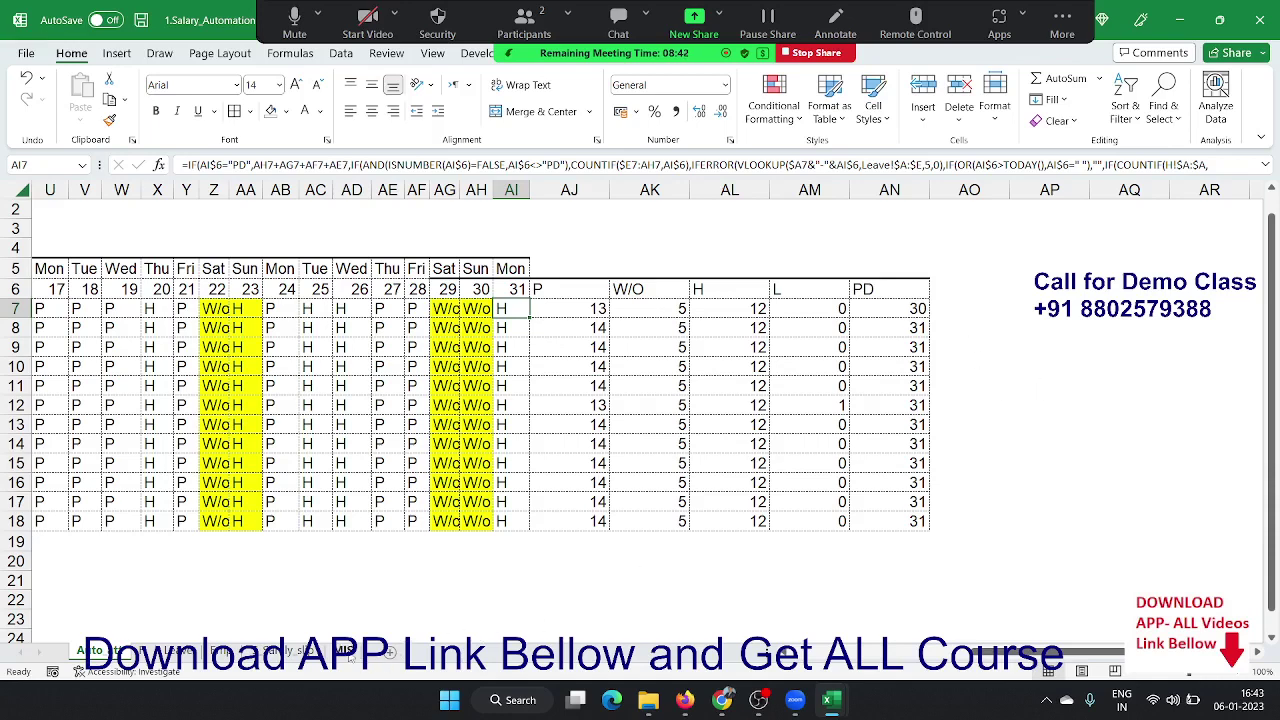
# - Check the P count formula in AJ7, select every employee's P count, and return to the MIS report
pyautogui.click(345, 651)
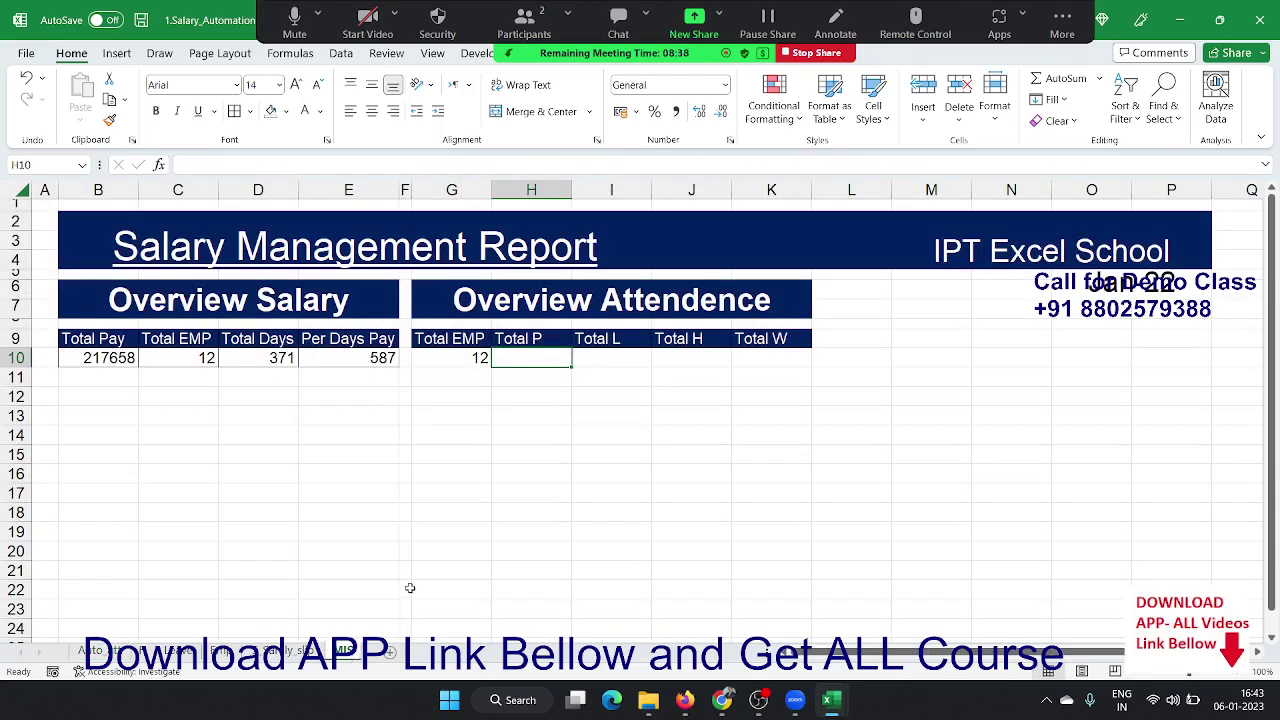
pyautogui.click(95, 651)
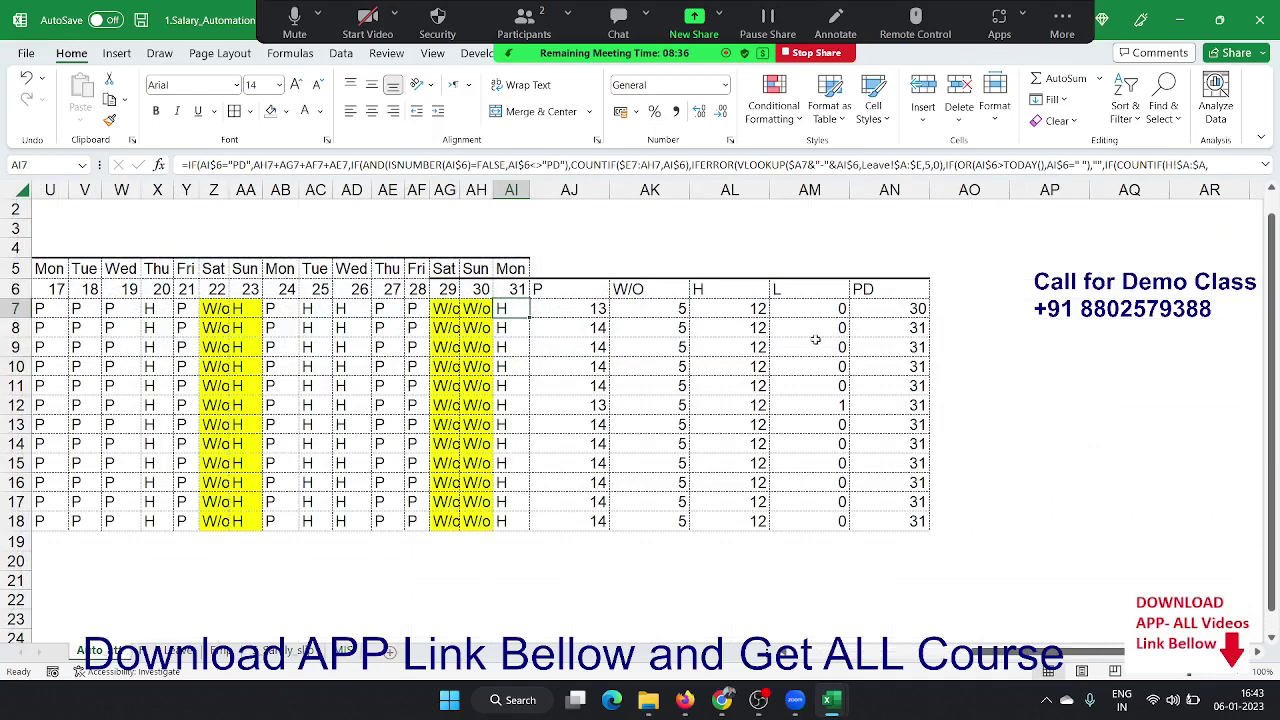
pyautogui.click(567, 308)
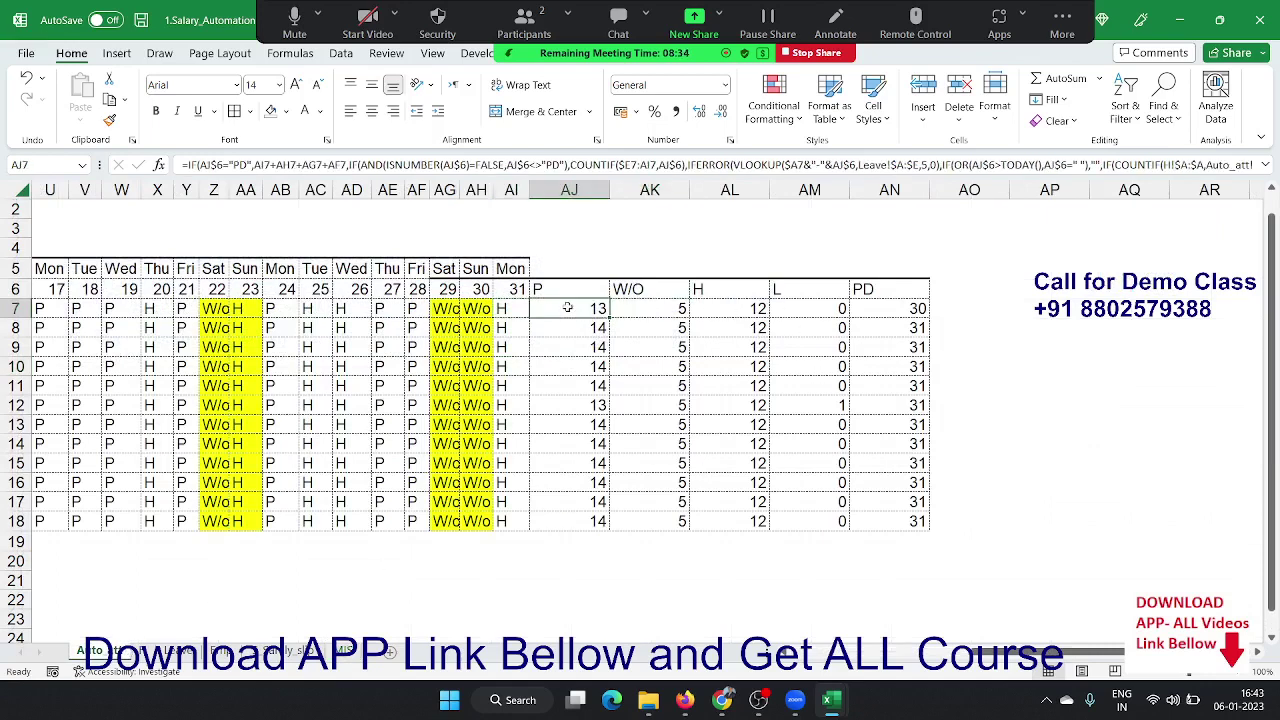
pyautogui.click(453, 310)
pyautogui.click(472, 307)
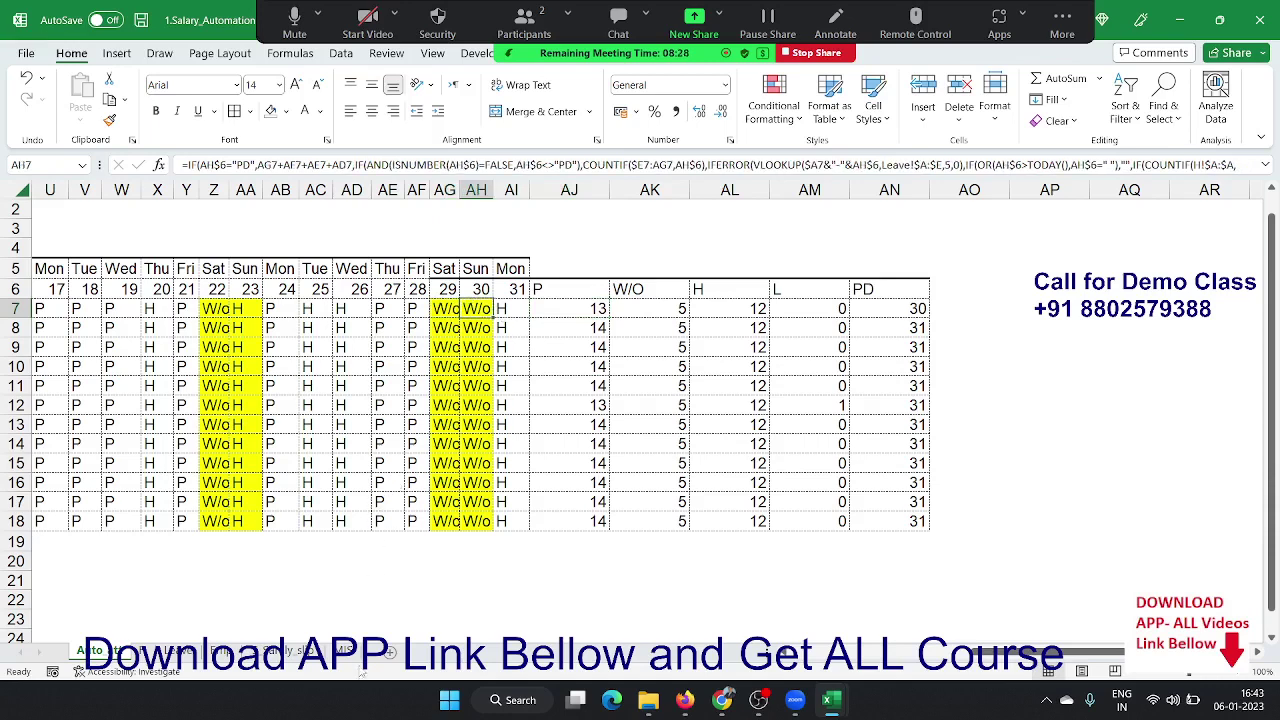
pyautogui.click(348, 651)
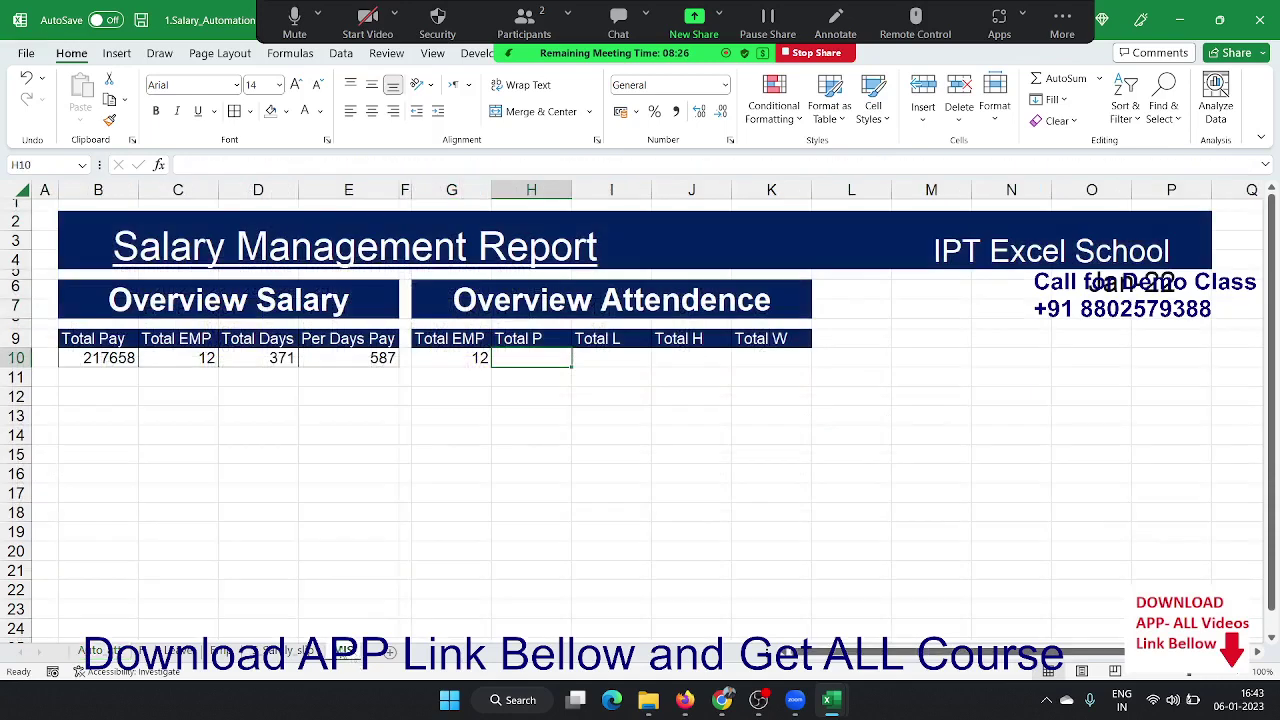
pyautogui.click(96, 651)
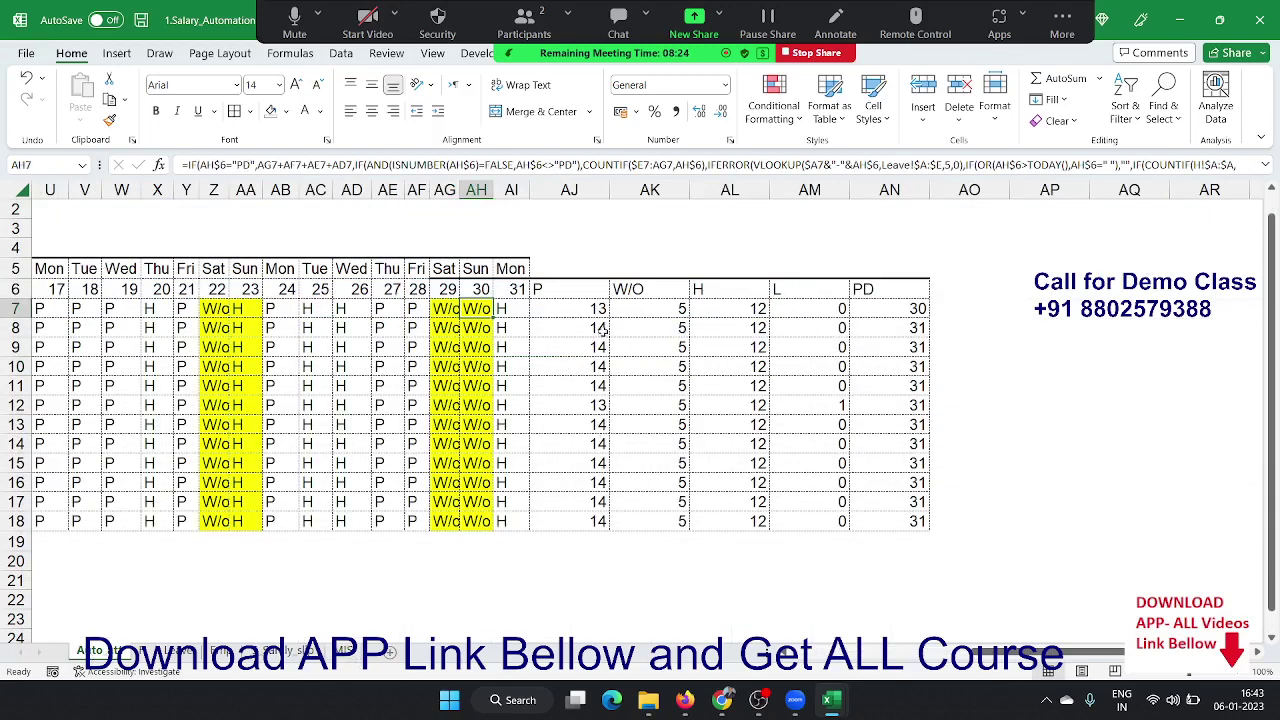
pyautogui.moveTo(598, 310); pyautogui.dragTo(590, 522)
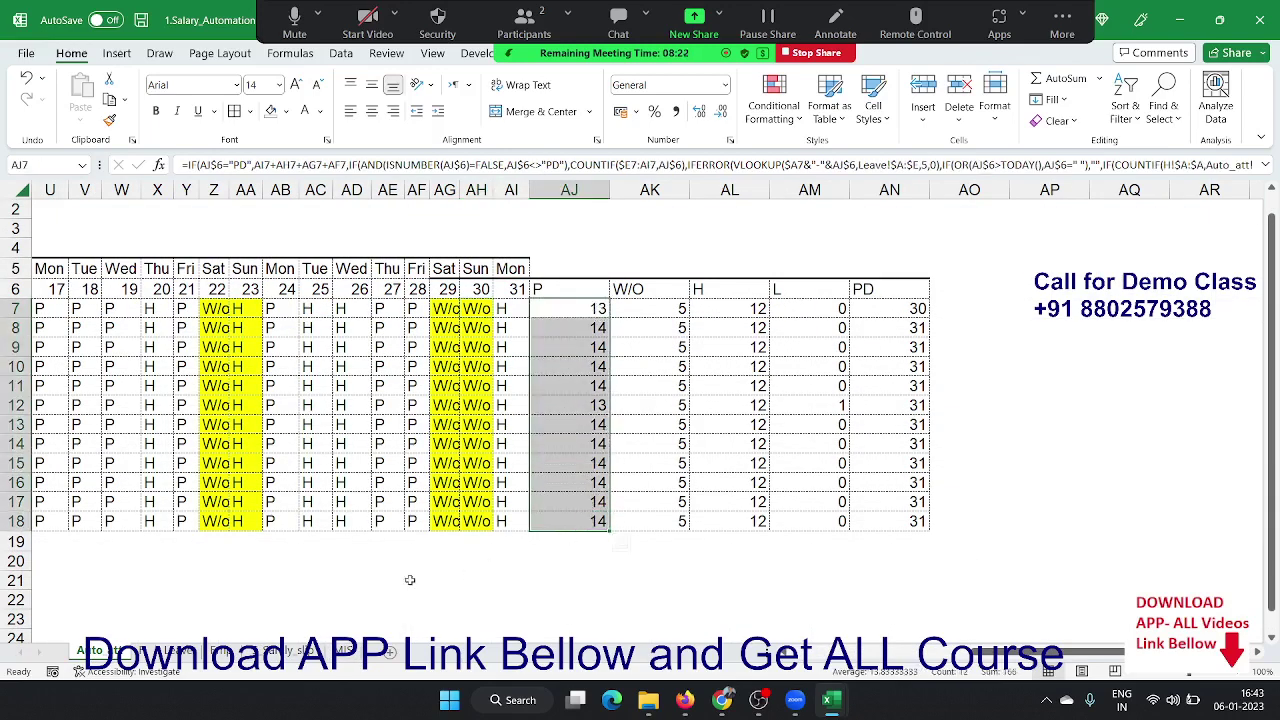
pyautogui.click(342, 652)
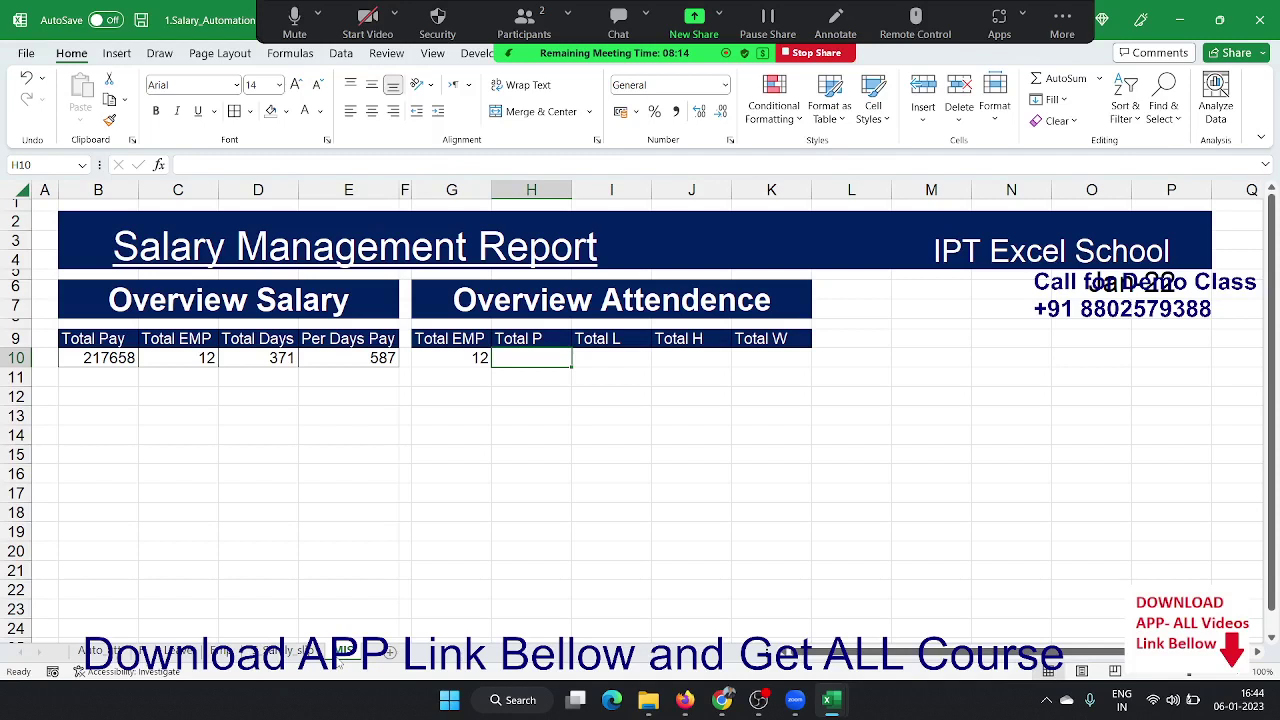
# - Enter =MATCH("P",Auto_att!6:6,0) in Total P (H10), which returns 36
pyautogui.write('=')
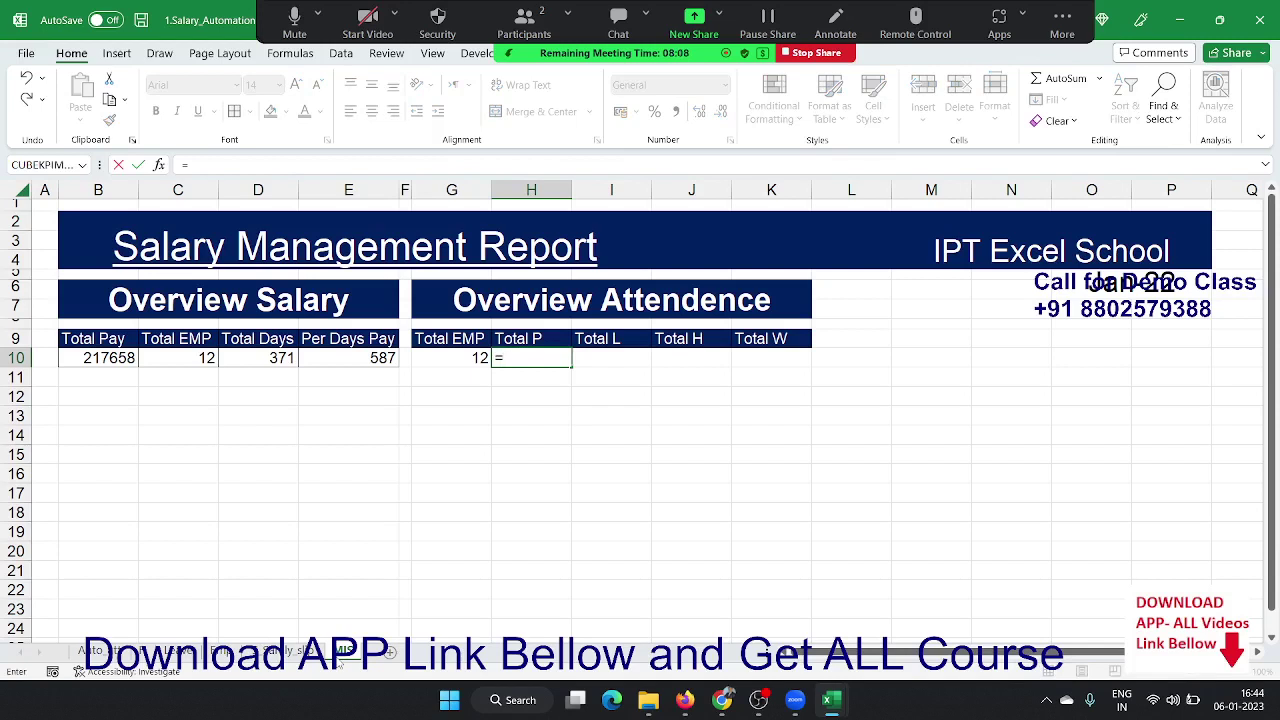
pyautogui.write('ma')
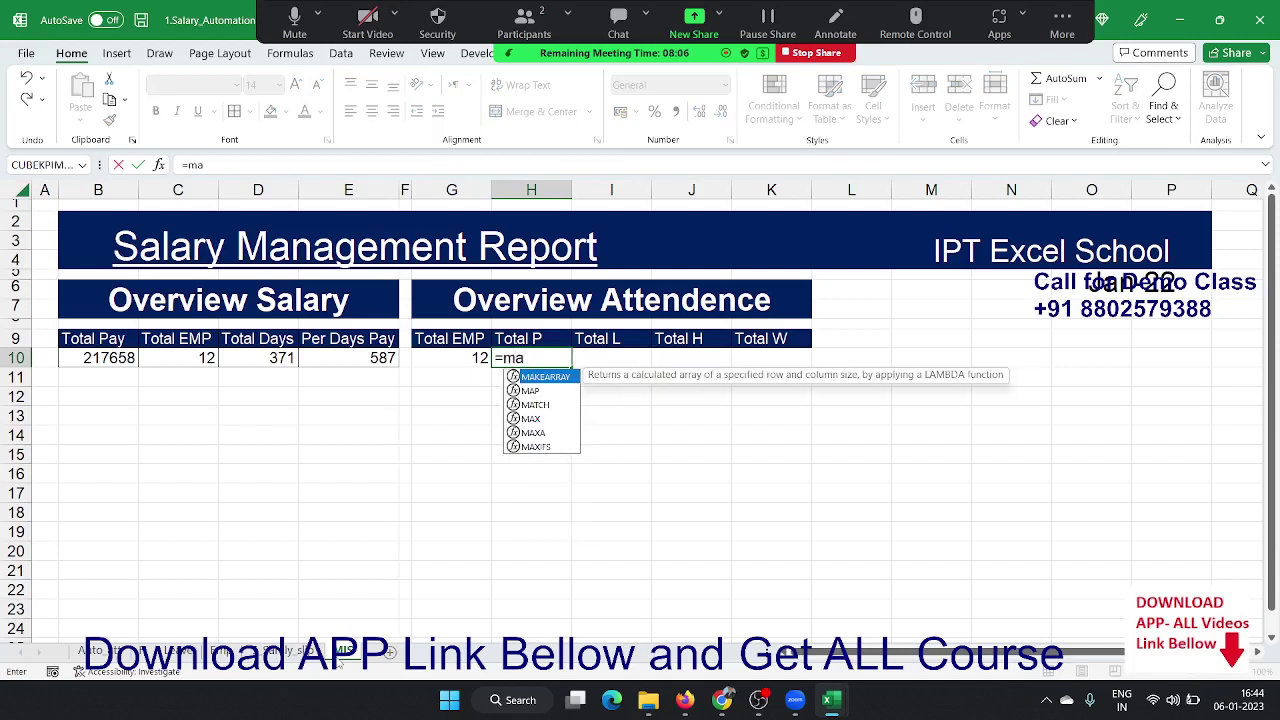
pyautogui.write('t')
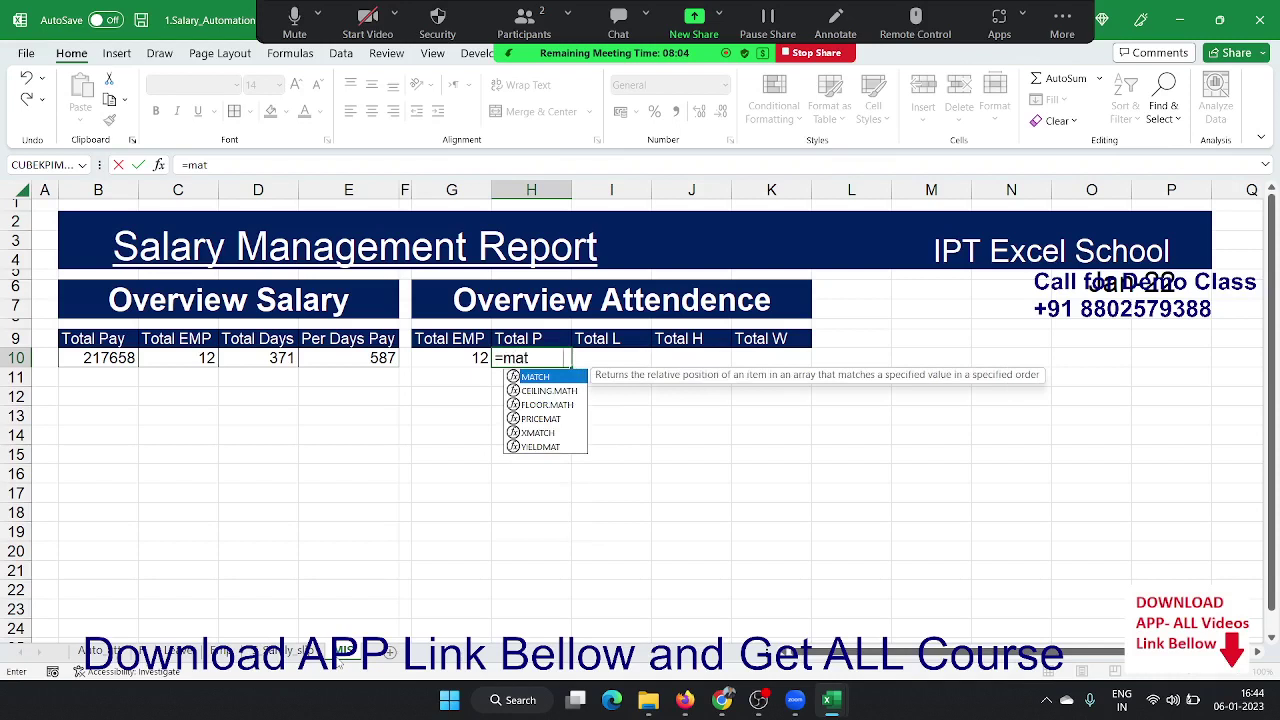
pyautogui.press('Tab')
pyautogui.write('"P')
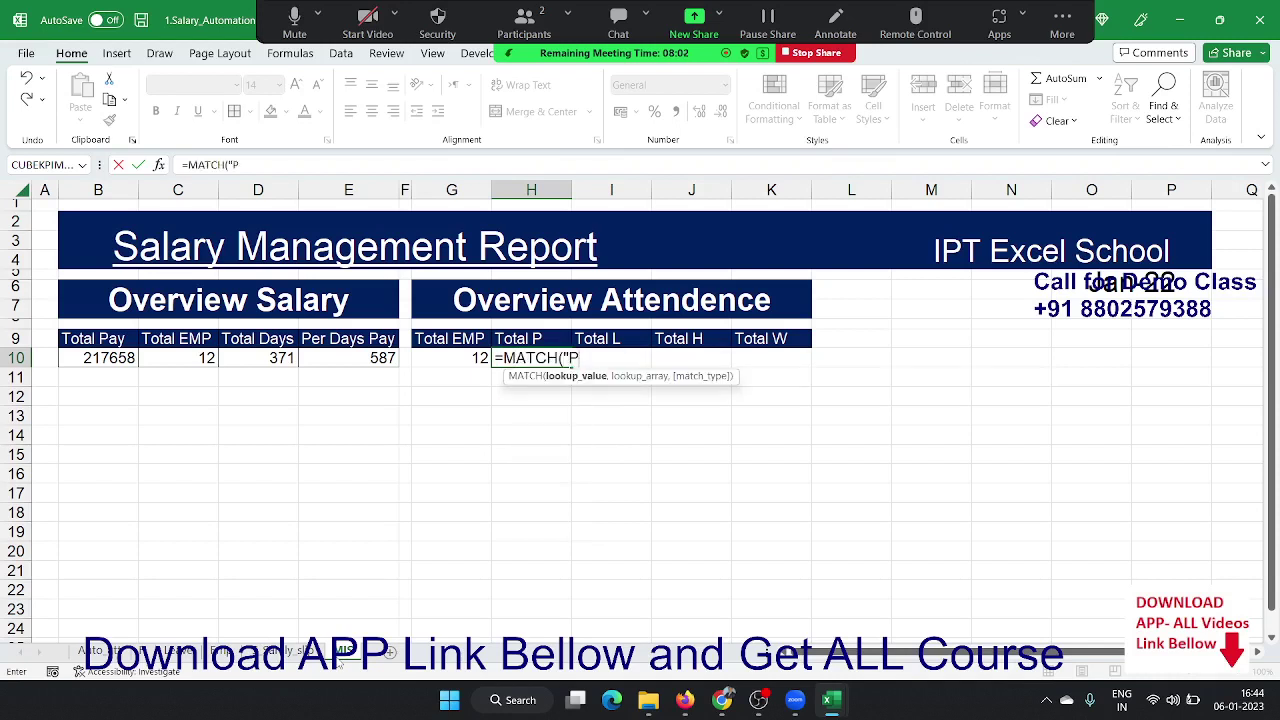
pyautogui.write('",')
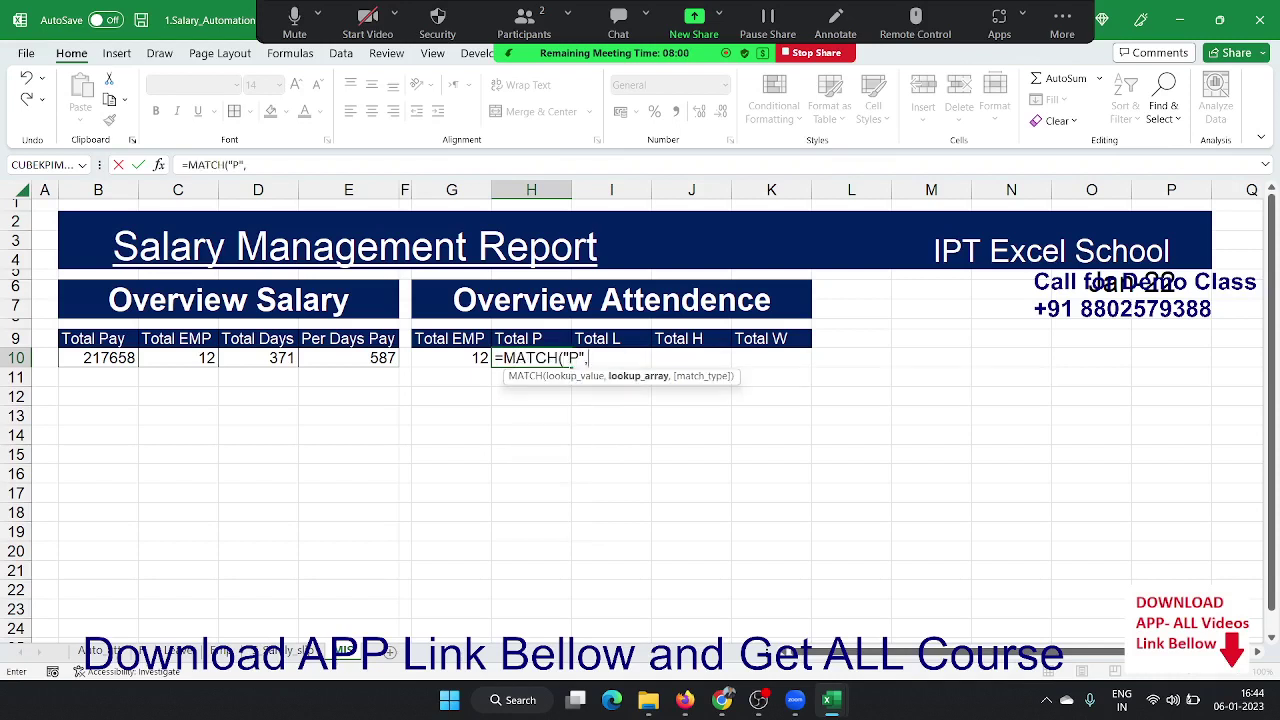
pyautogui.click(95, 651)
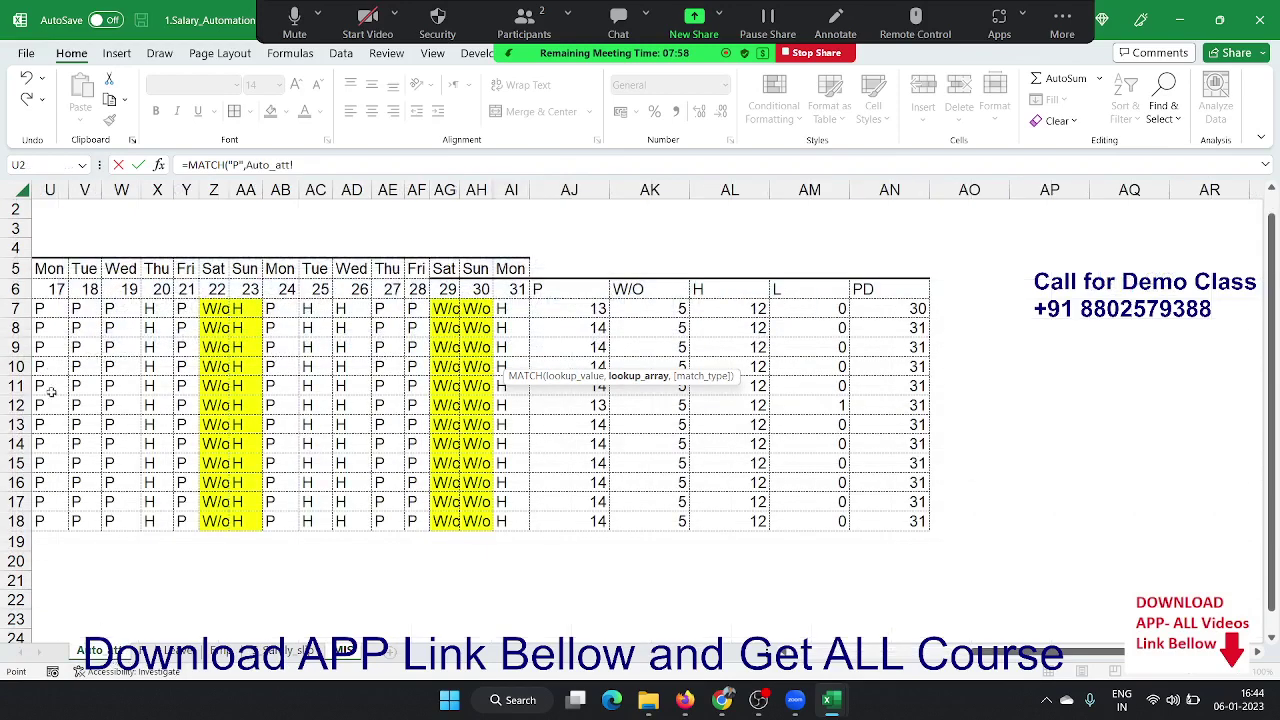
pyautogui.click(20, 289)
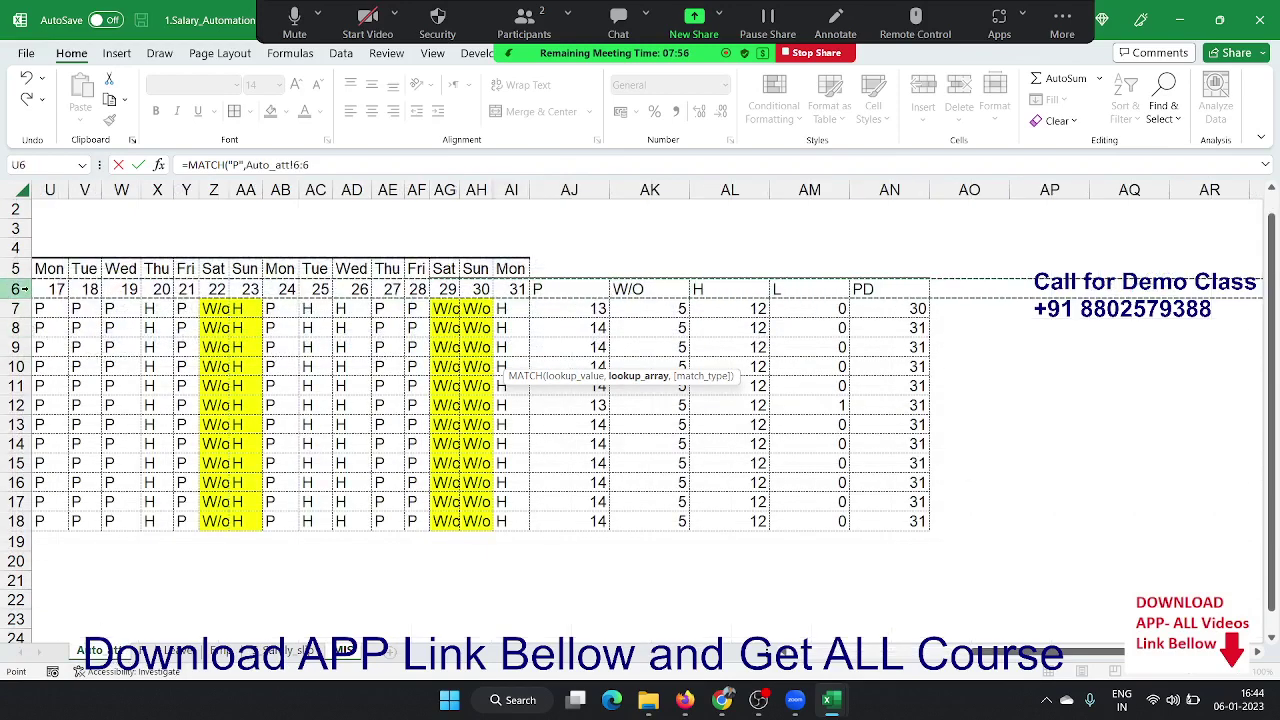
pyautogui.write(',0')
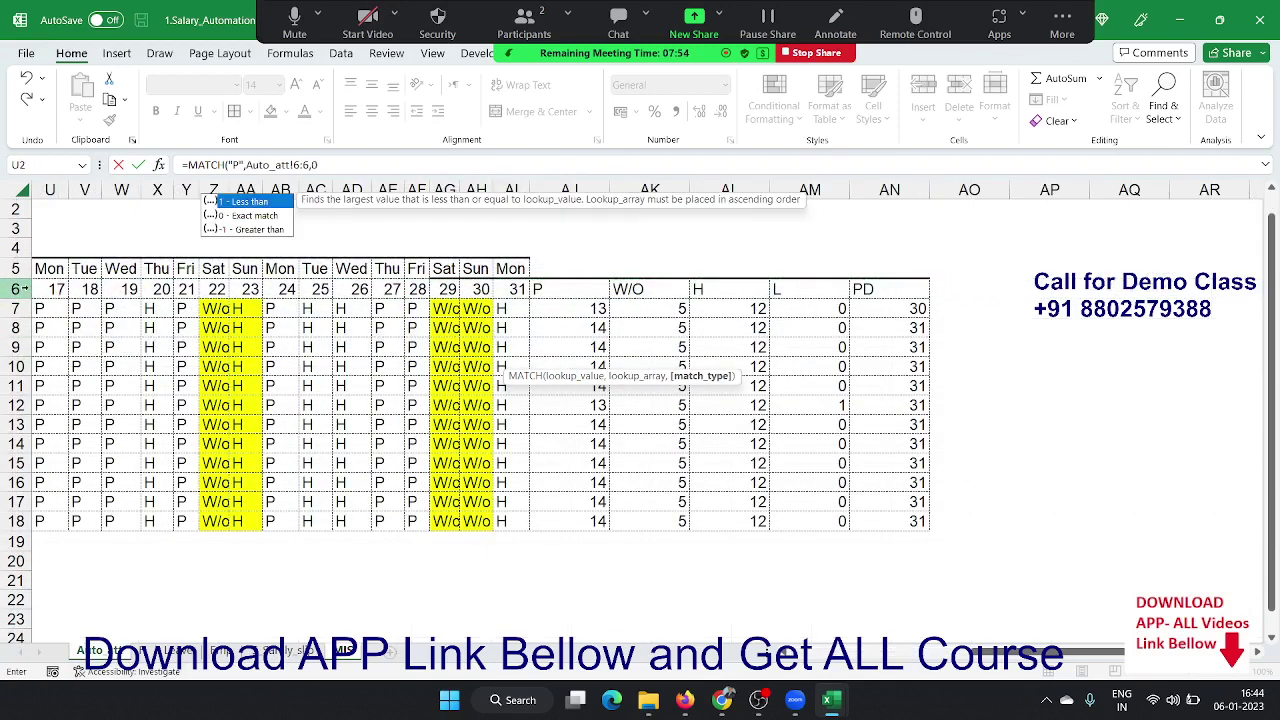
pyautogui.press('Return')
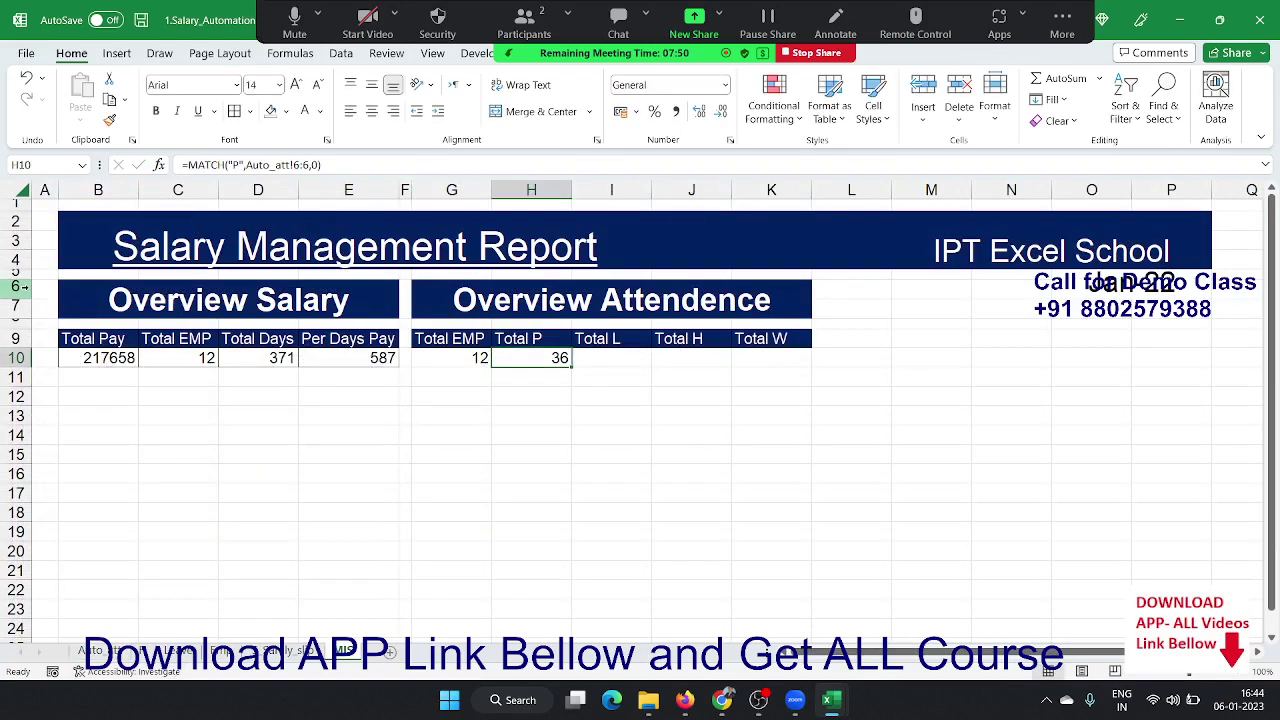
pyautogui.doubleClick(503, 356)
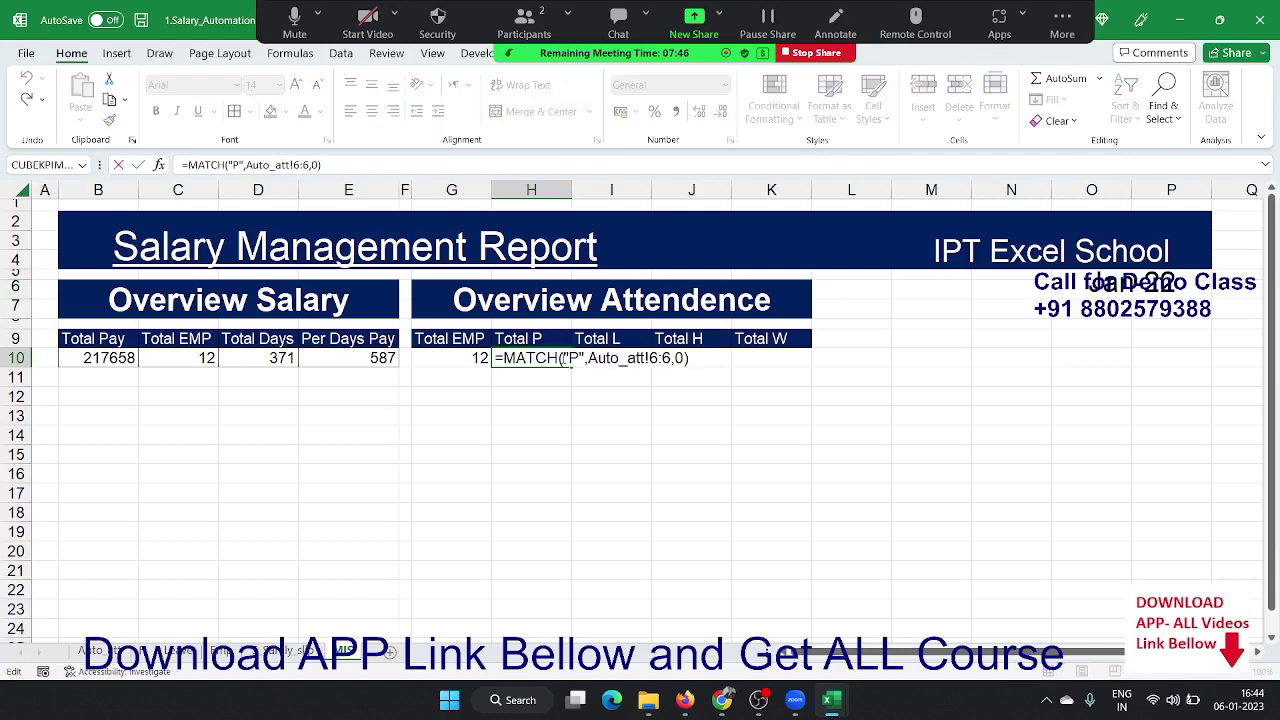
# - Wrap the MATCH in OFFSET from Auto_att!A6 with a row offset of 1
pyautogui.write('offset')
pyautogui.press('Tab')
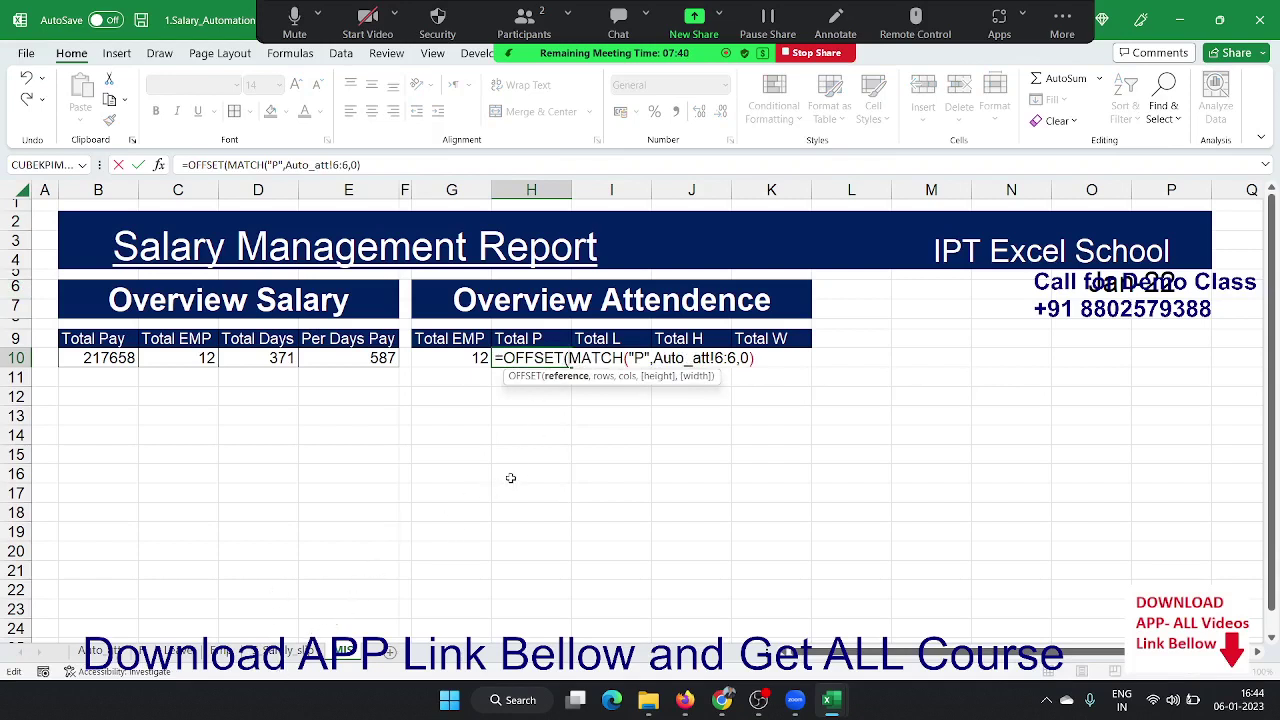
pyautogui.click(92, 650)
pyautogui.click(163, 291)
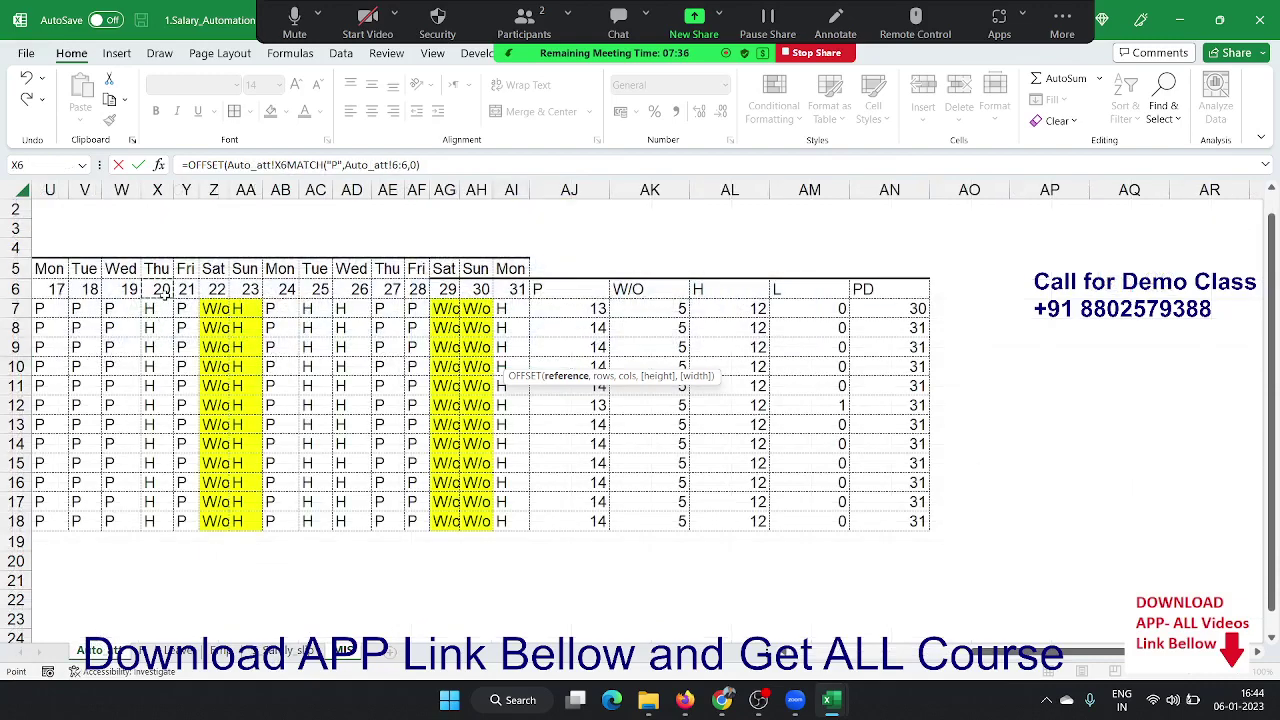
pyautogui.press('Home')
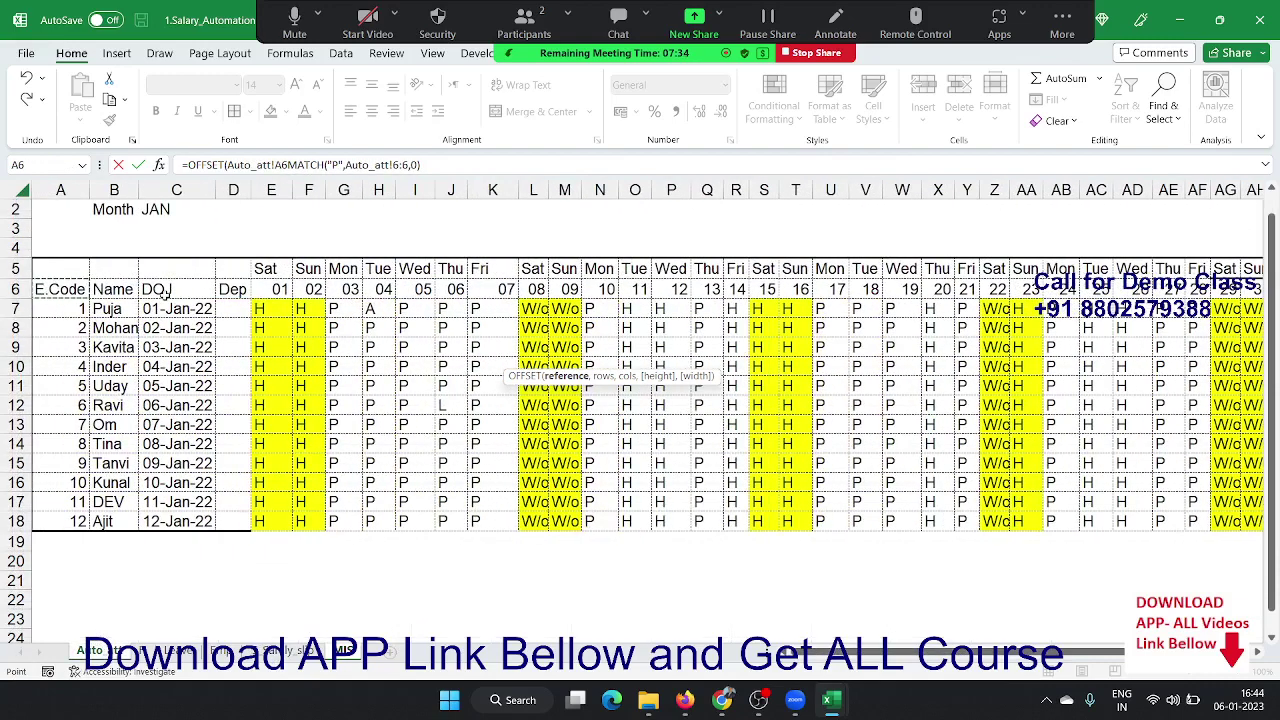
pyautogui.write(',')
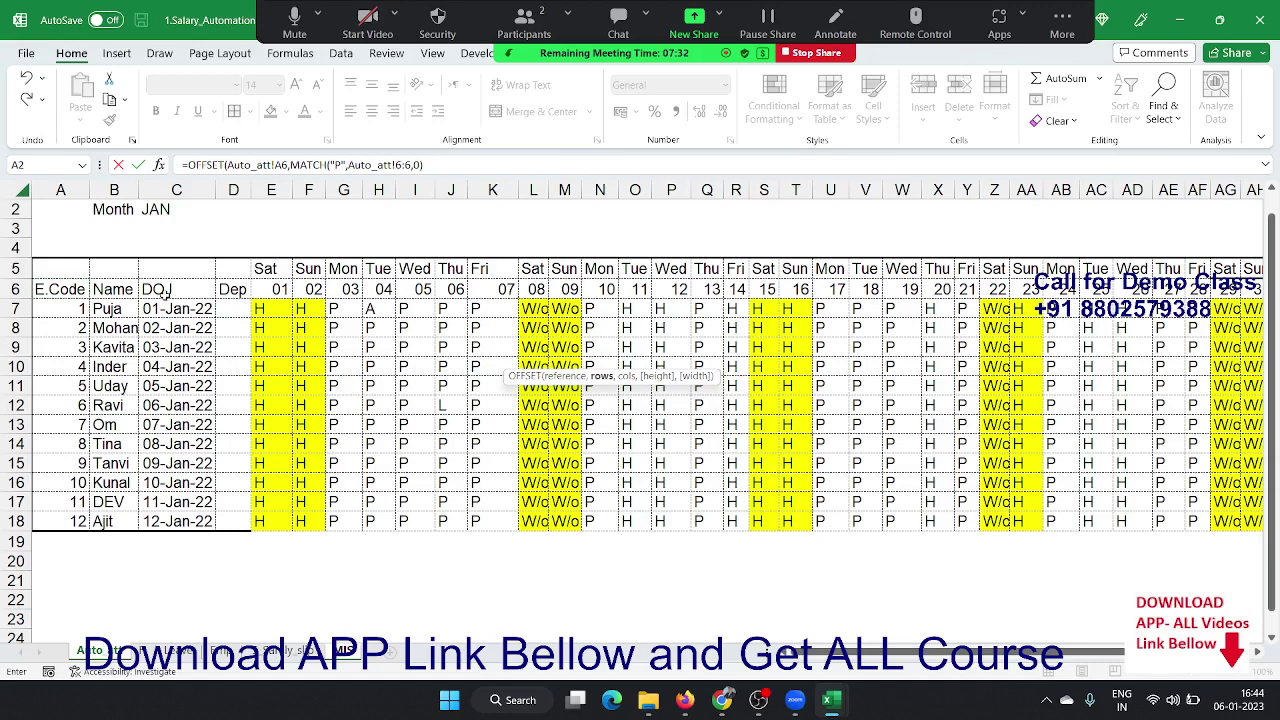
pyautogui.write('1,')
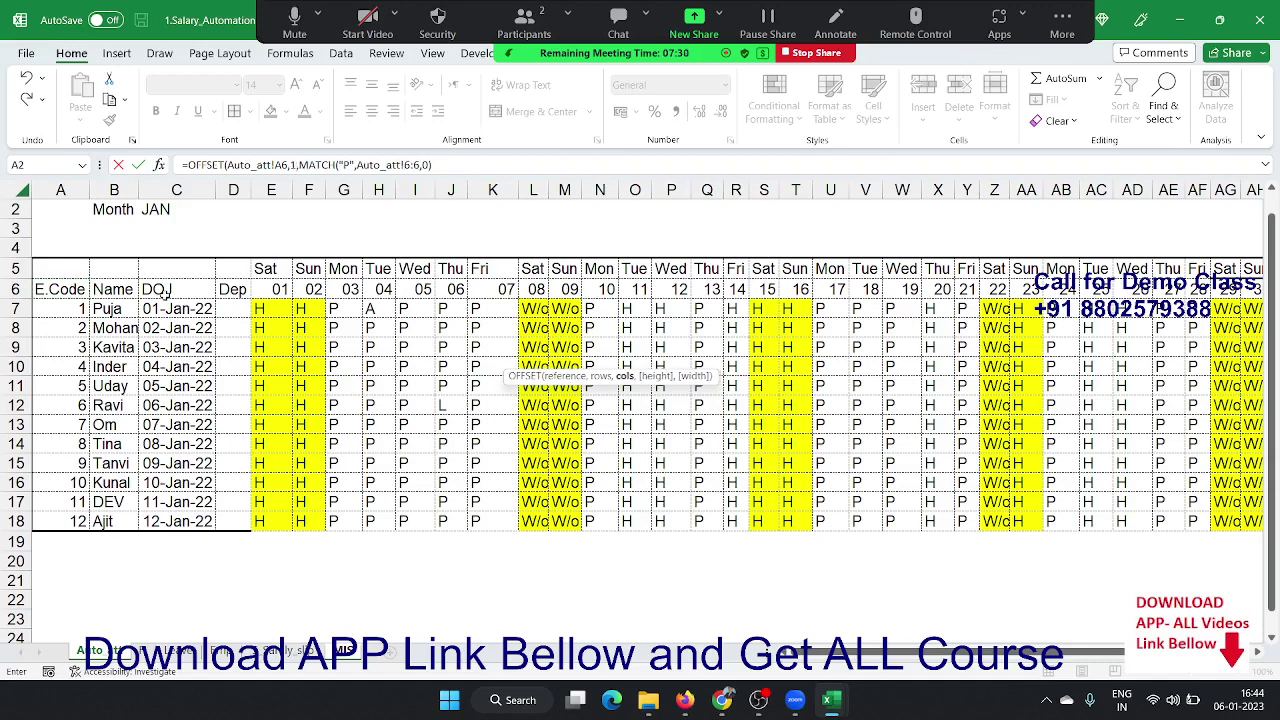
pyautogui.press('Return')
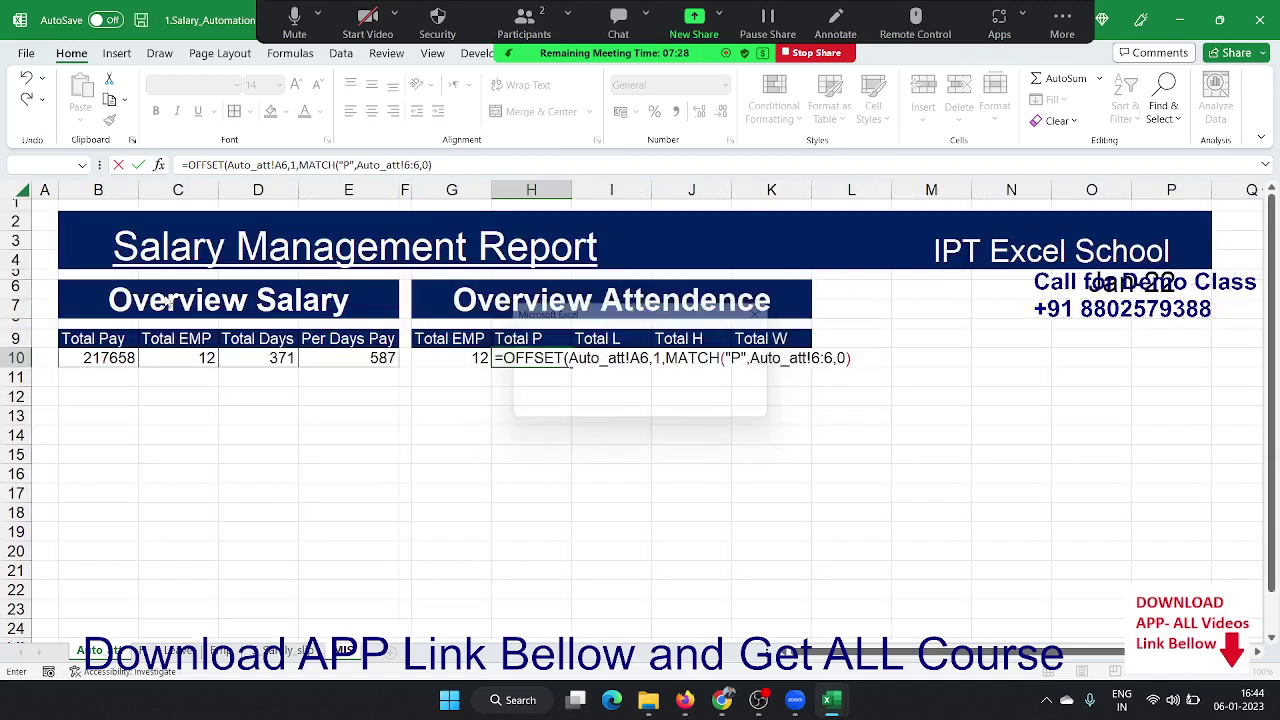
pyautogui.press('Return')
pyautogui.press('Up')
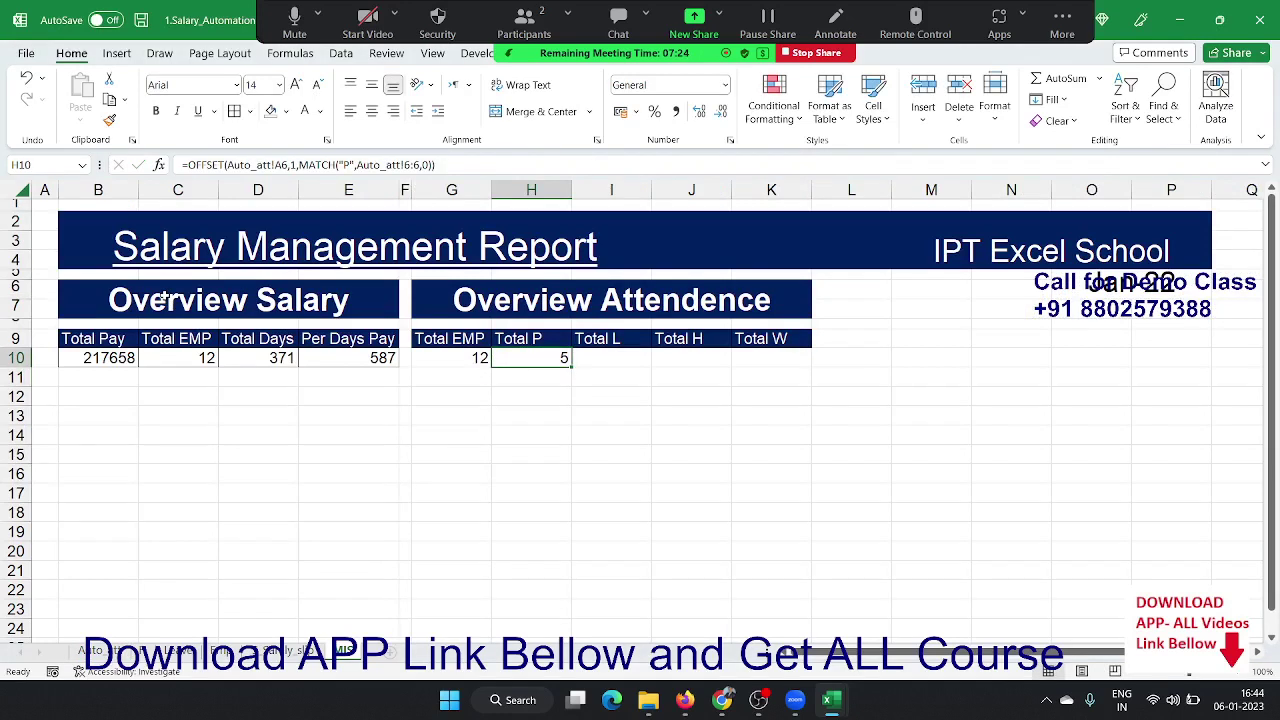
# - After checking Auto_att's count columns, change the column offset to MATCH(...)-1 so Total P shows 13
pyautogui.click(90, 651)
pyautogui.scroll(-1, 1240, 300)
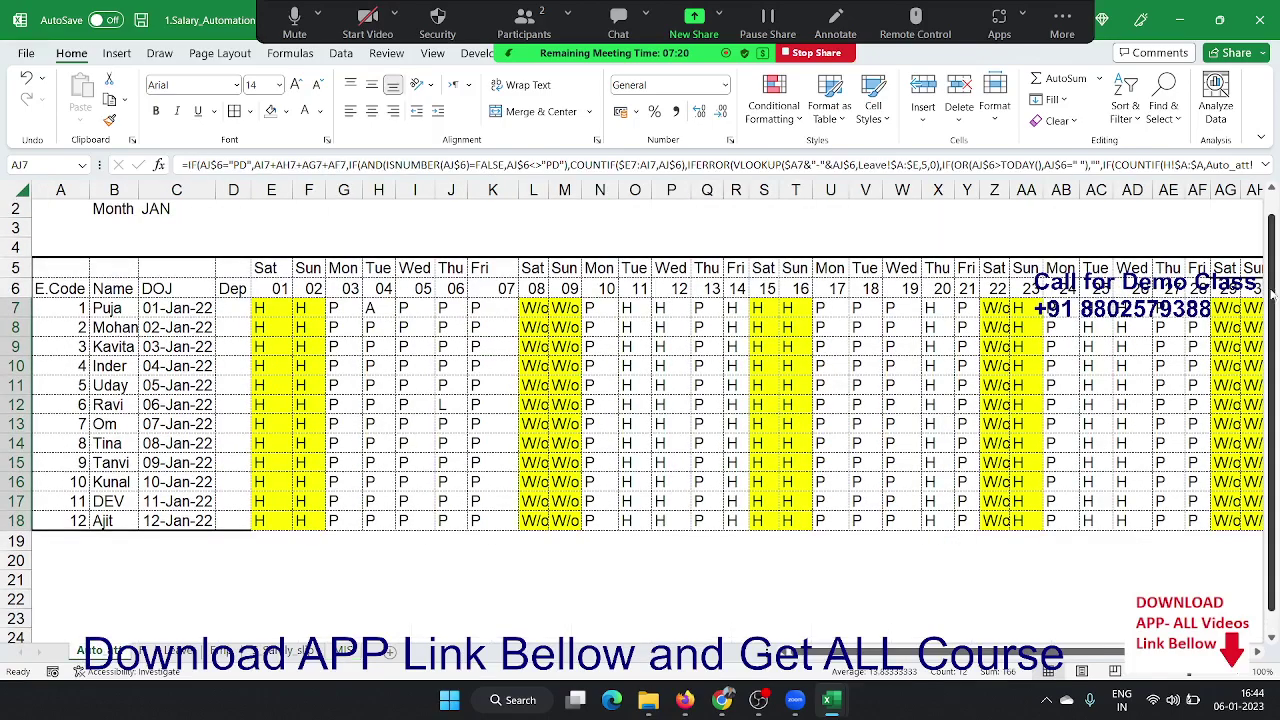
pyautogui.click(1242, 307)
pyautogui.press('Right')
pyautogui.press('Right')
pyautogui.press('Right')
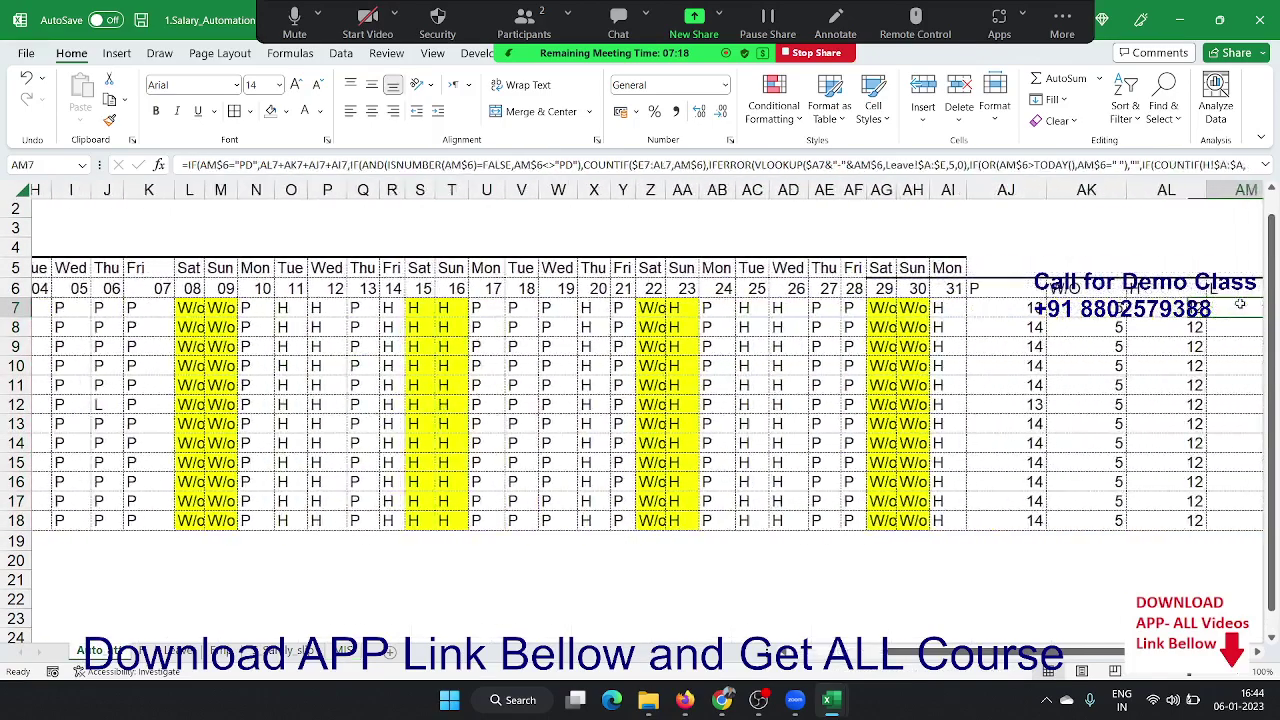
pyautogui.press('Left')
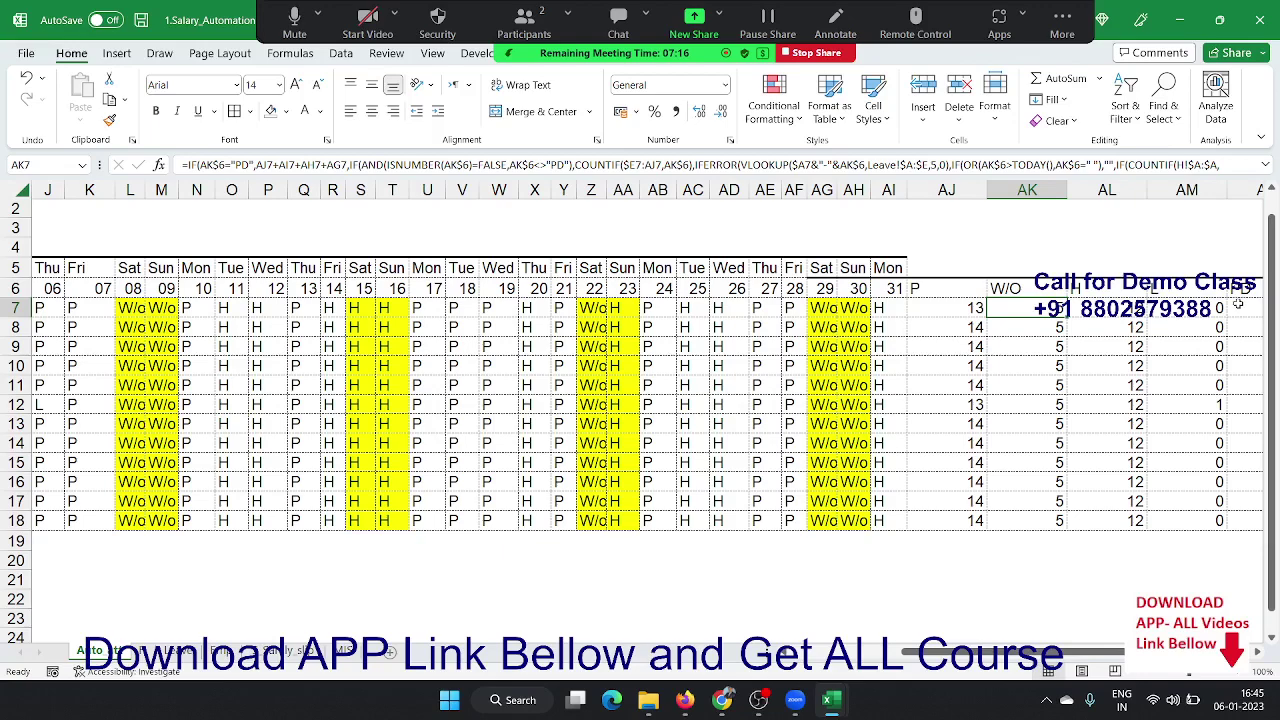
pyautogui.click(345, 651)
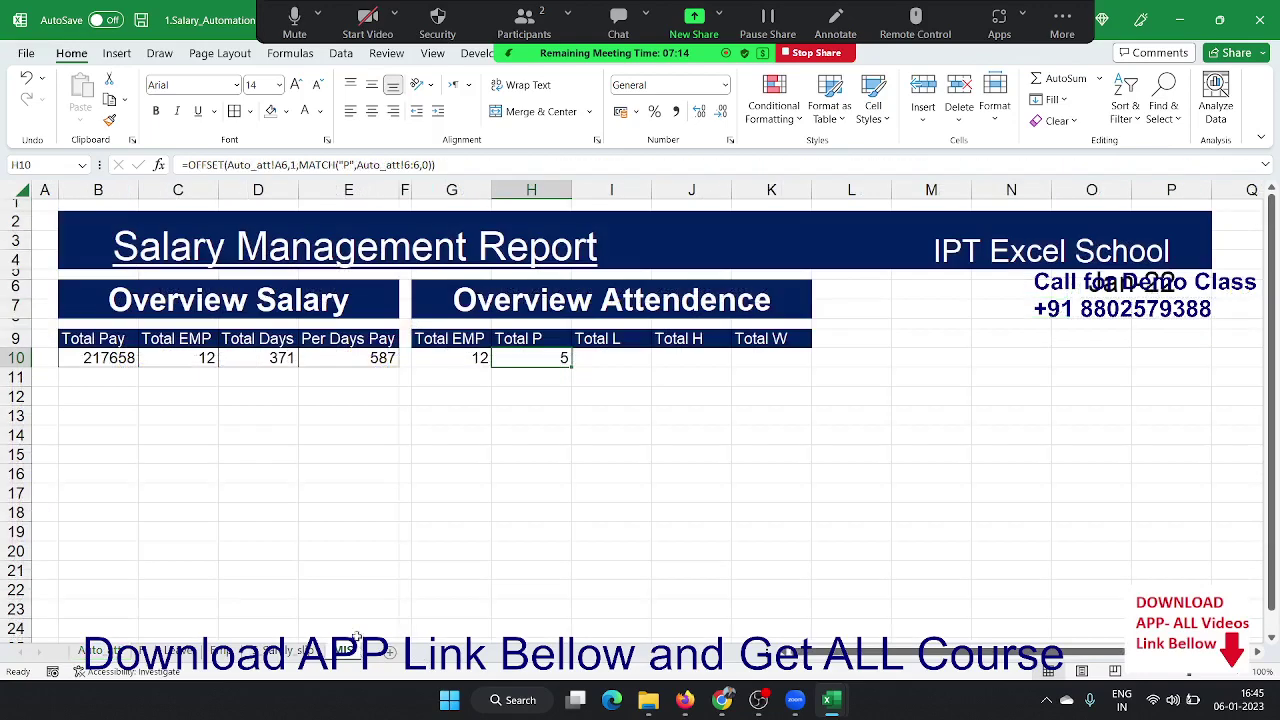
pyautogui.click(463, 165)
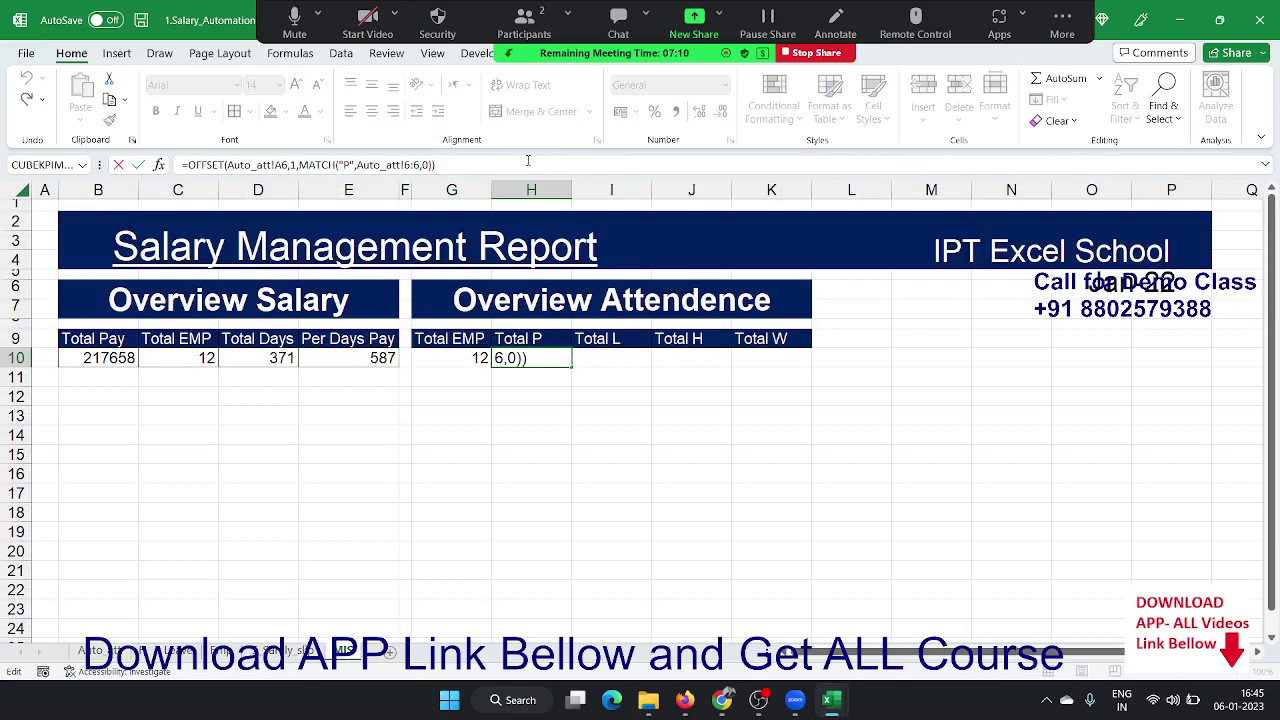
pyautogui.press('Left')
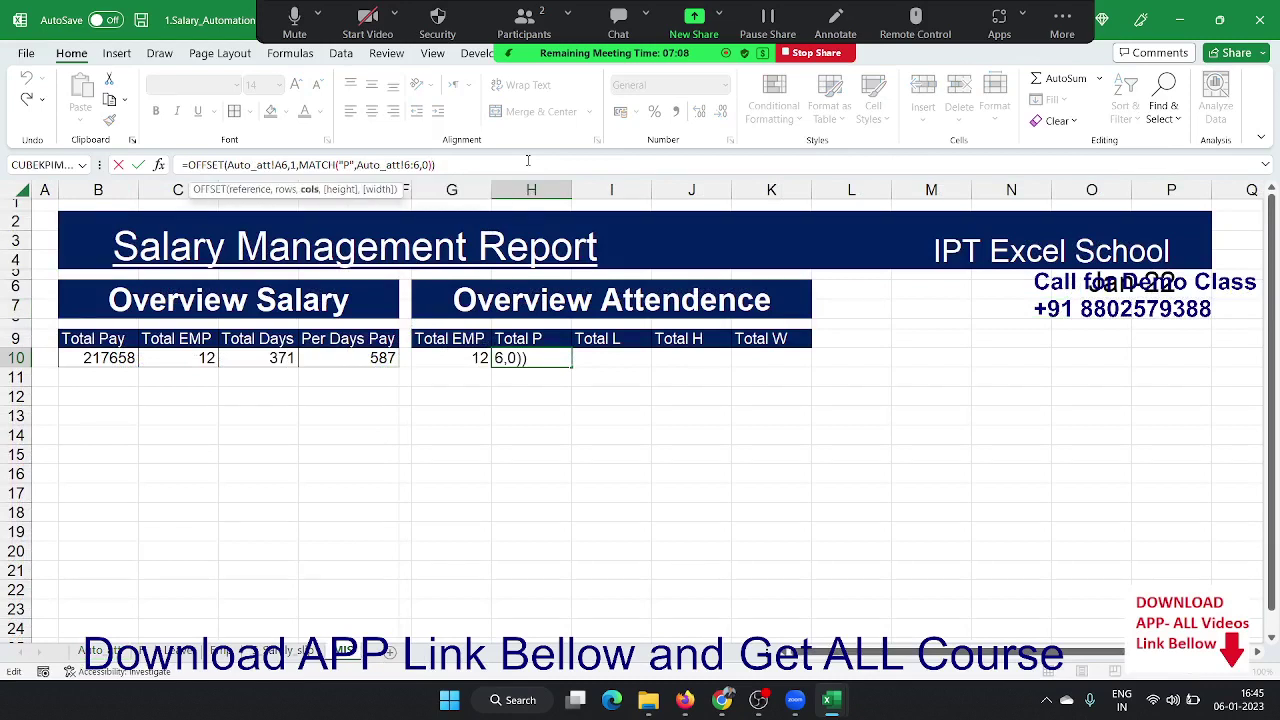
pyautogui.write('-')
pyautogui.write('1')
pyautogui.press('Return')
# - Give the OFFSET a height of C10 (Total EMP) and a width of 1
pyautogui.press('Up')
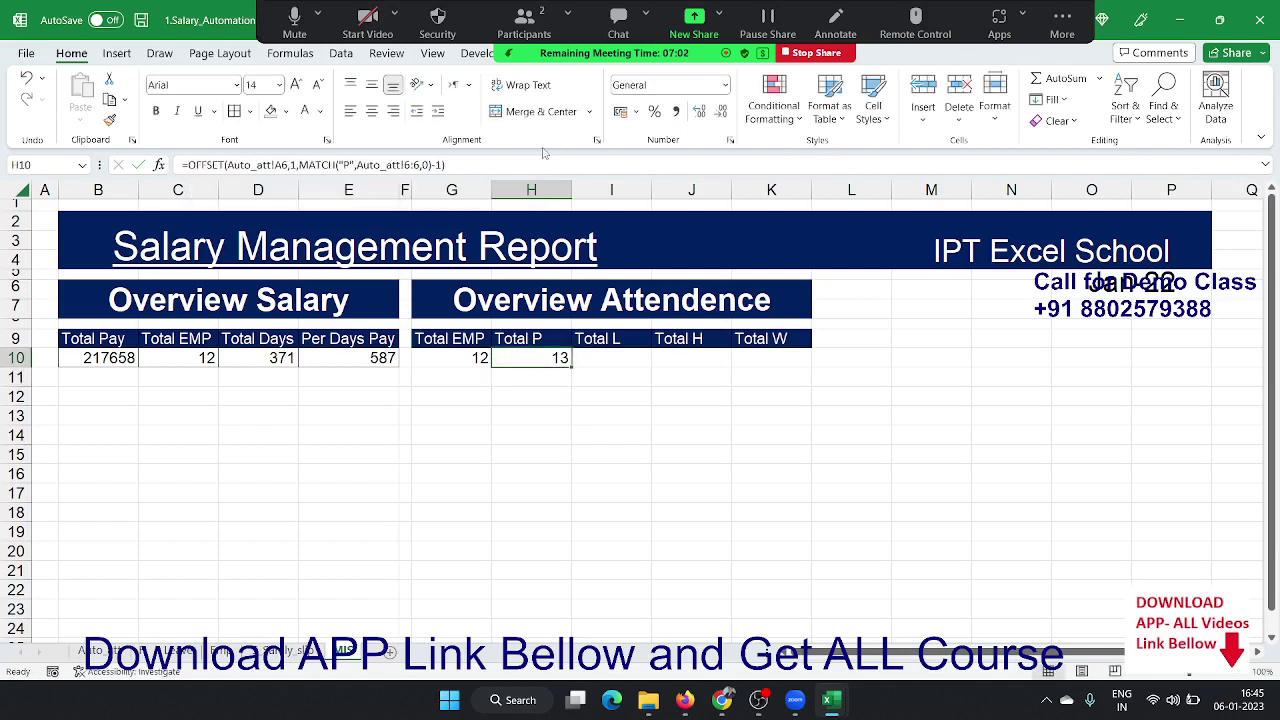
pyautogui.press('BackSpace')
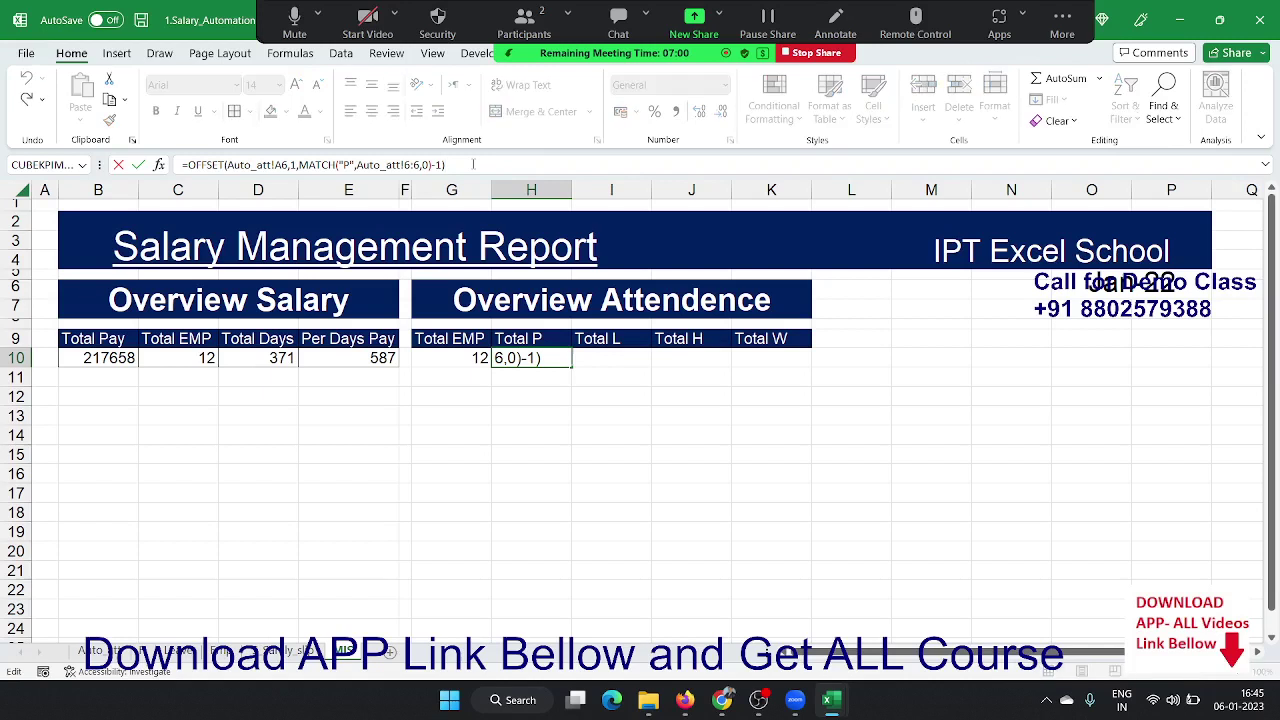
pyautogui.write(',')
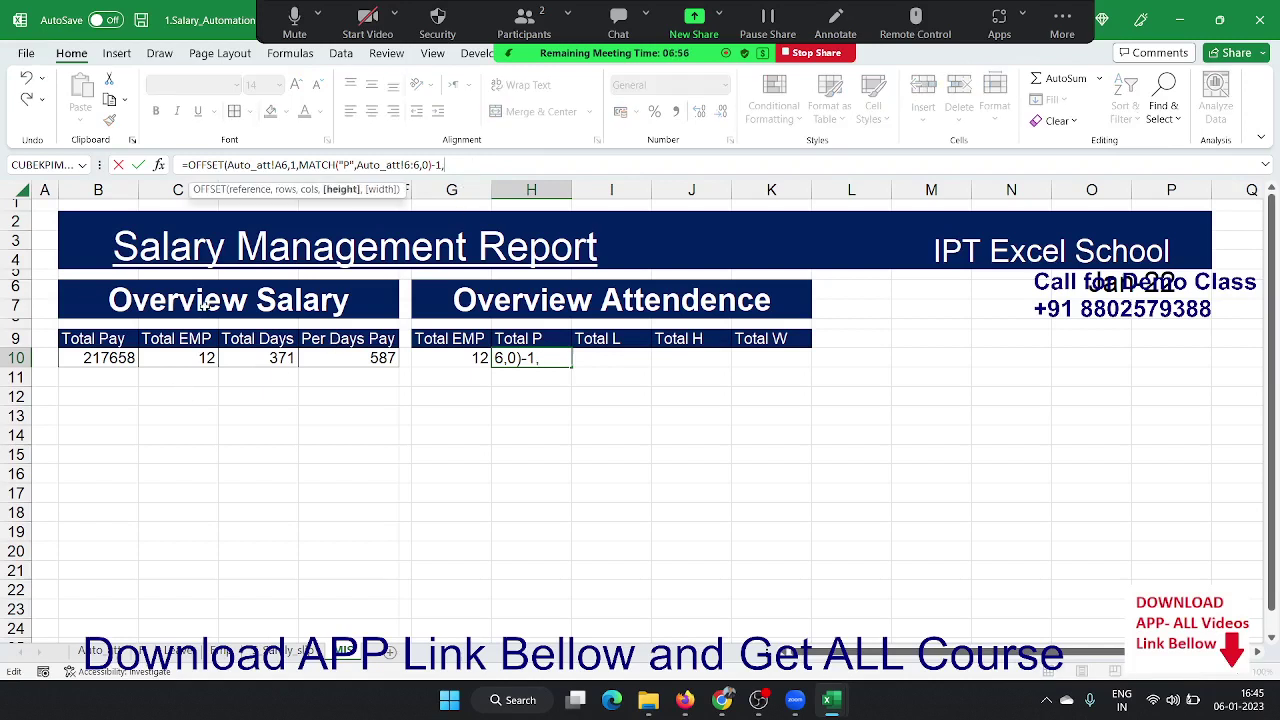
pyautogui.click(207, 357)
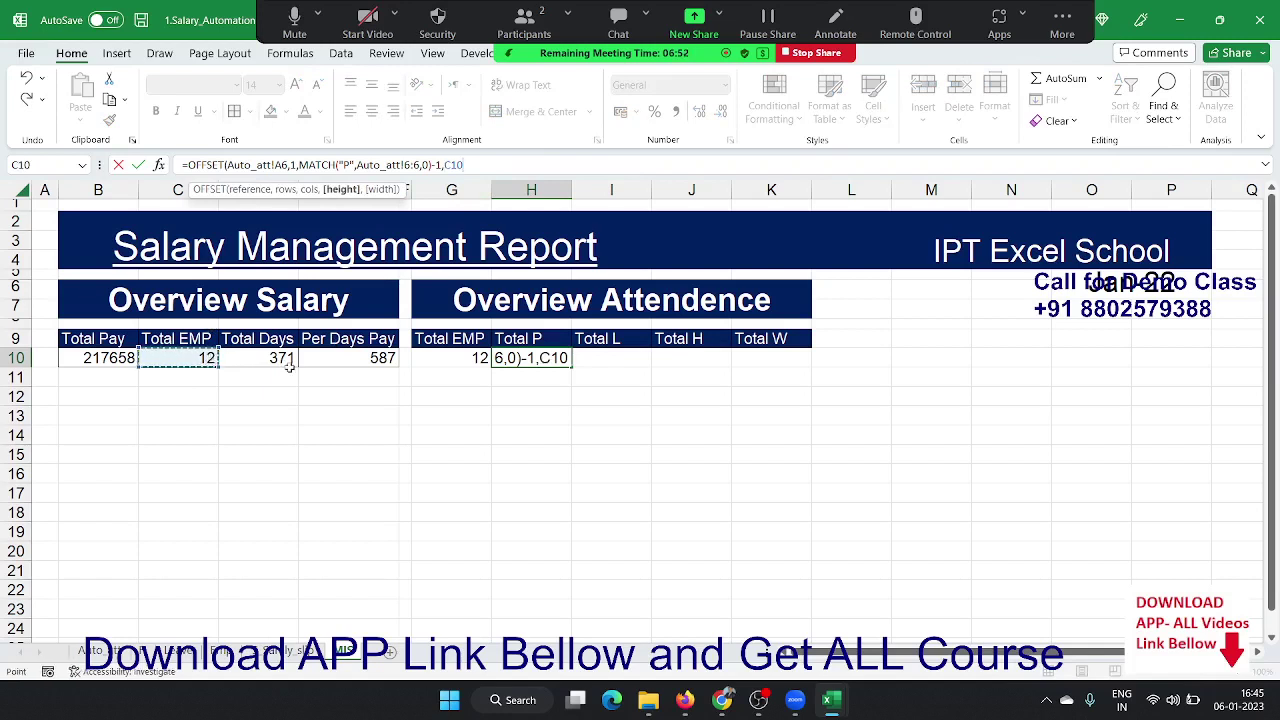
pyautogui.write(',')
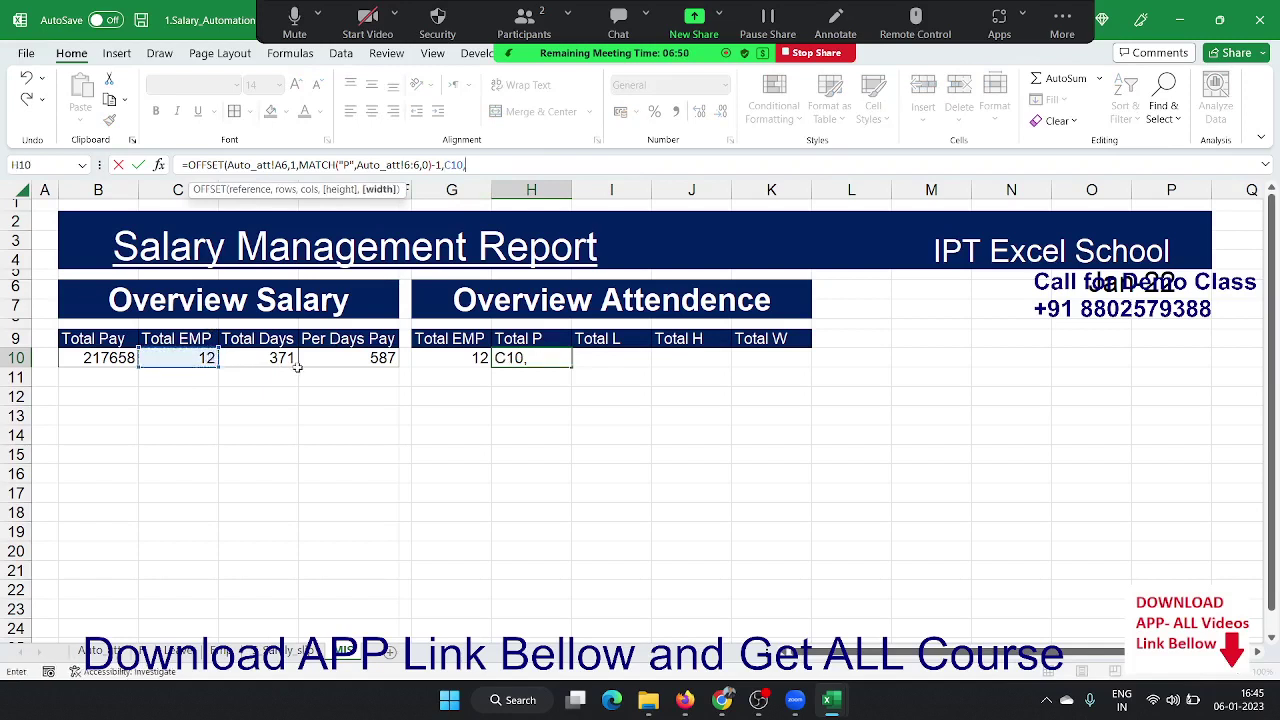
pyautogui.write('1')
pyautogui.press('Return')
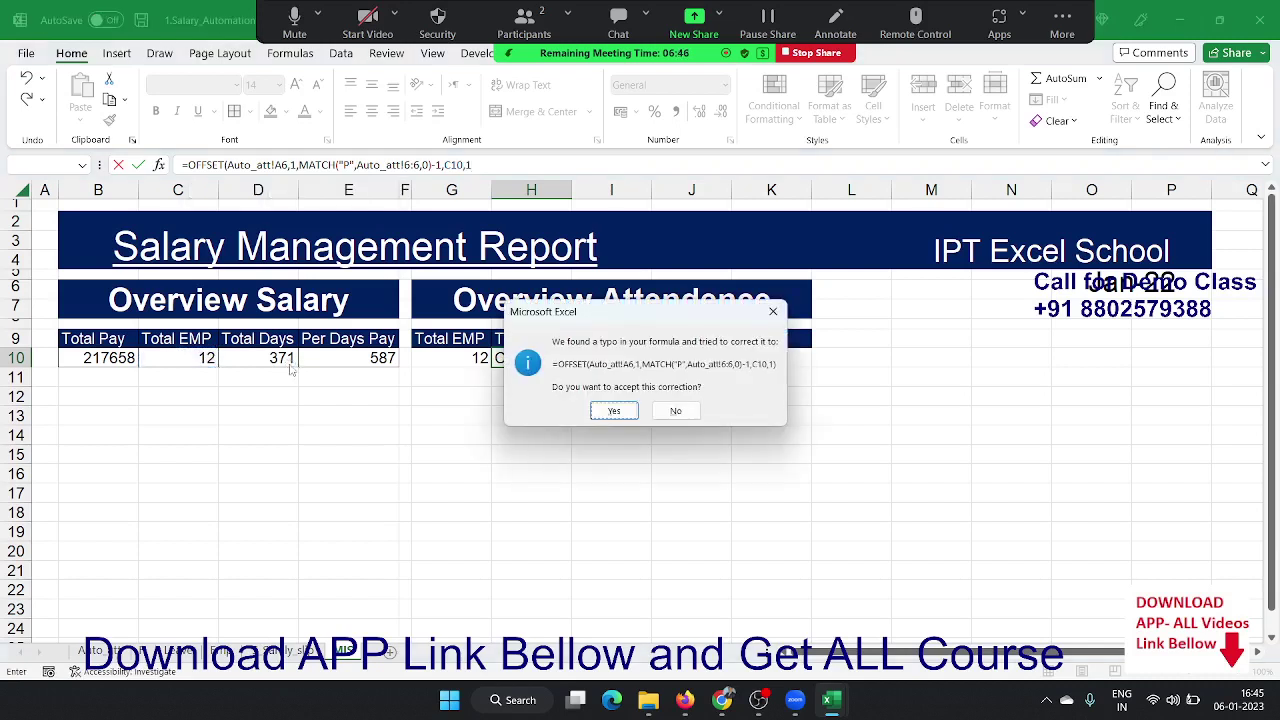
pyautogui.press('Return')
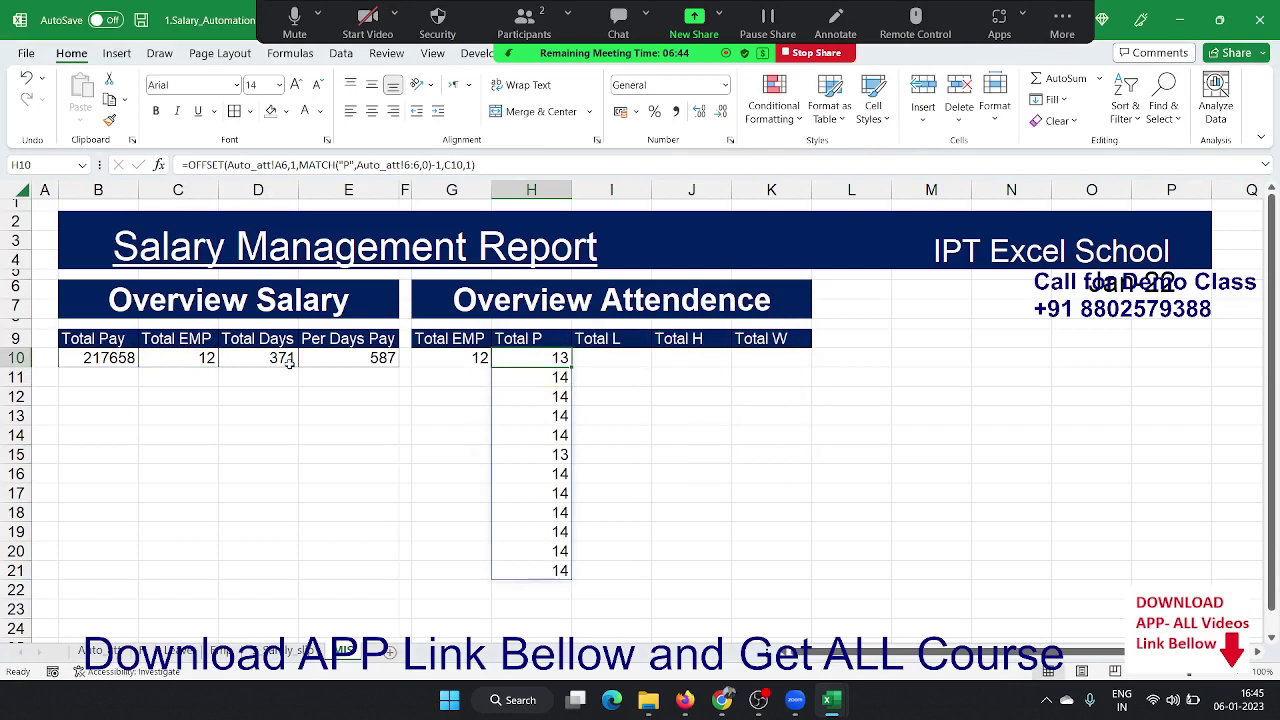
# - Wrap H10's OFFSET formula in SUM so Total P totals 166
pyautogui.click(188, 165)
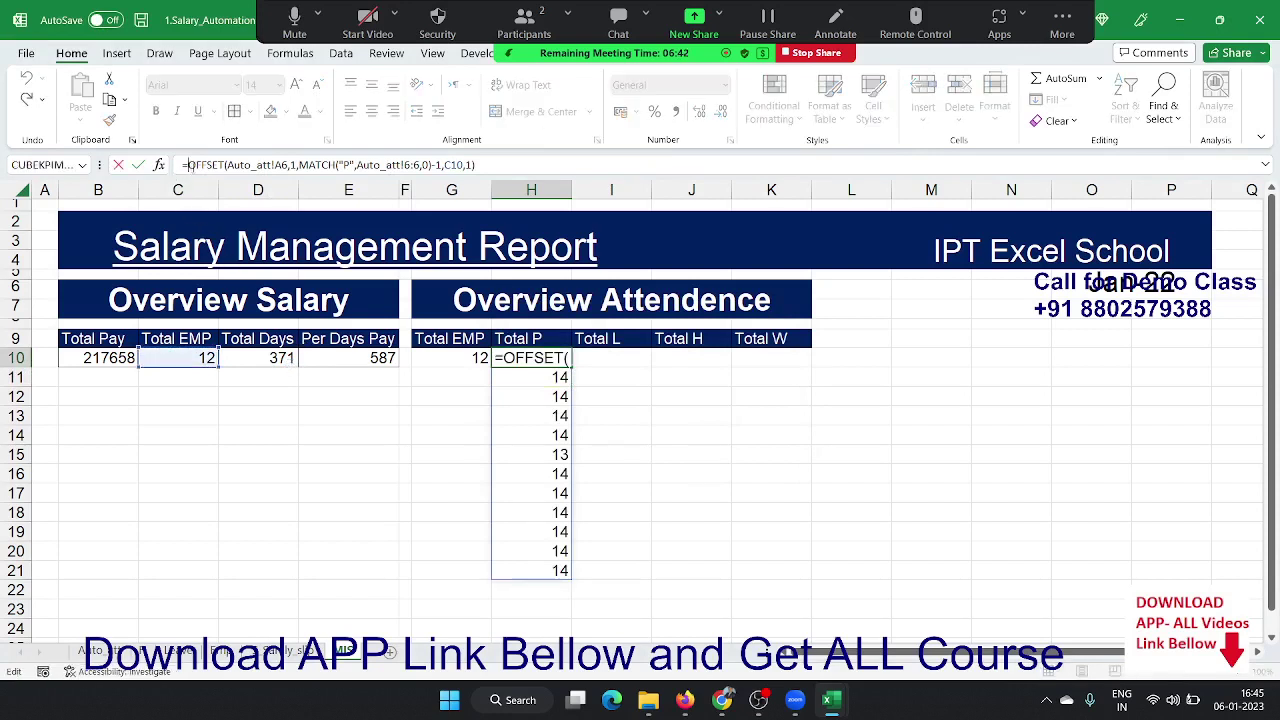
pyautogui.write('sum')
pyautogui.press('Tab')
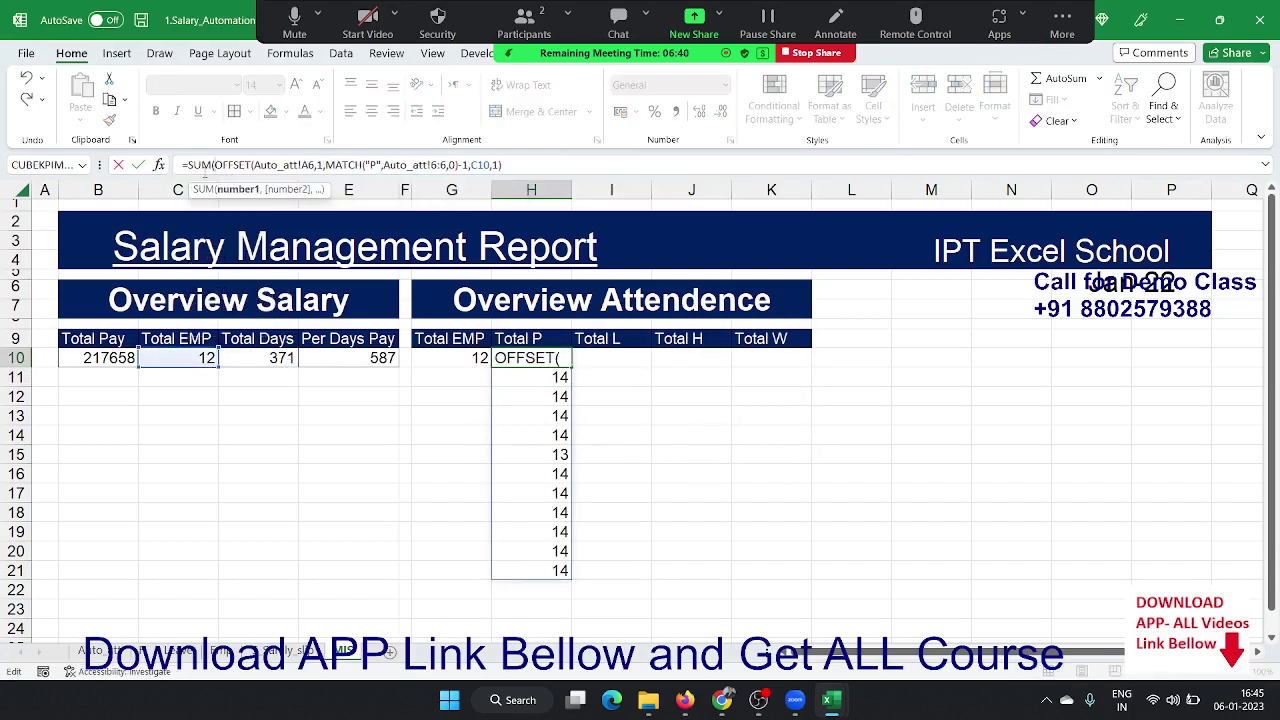
pyautogui.click(581, 165)
pyautogui.write(')')
pyautogui.press('Return')
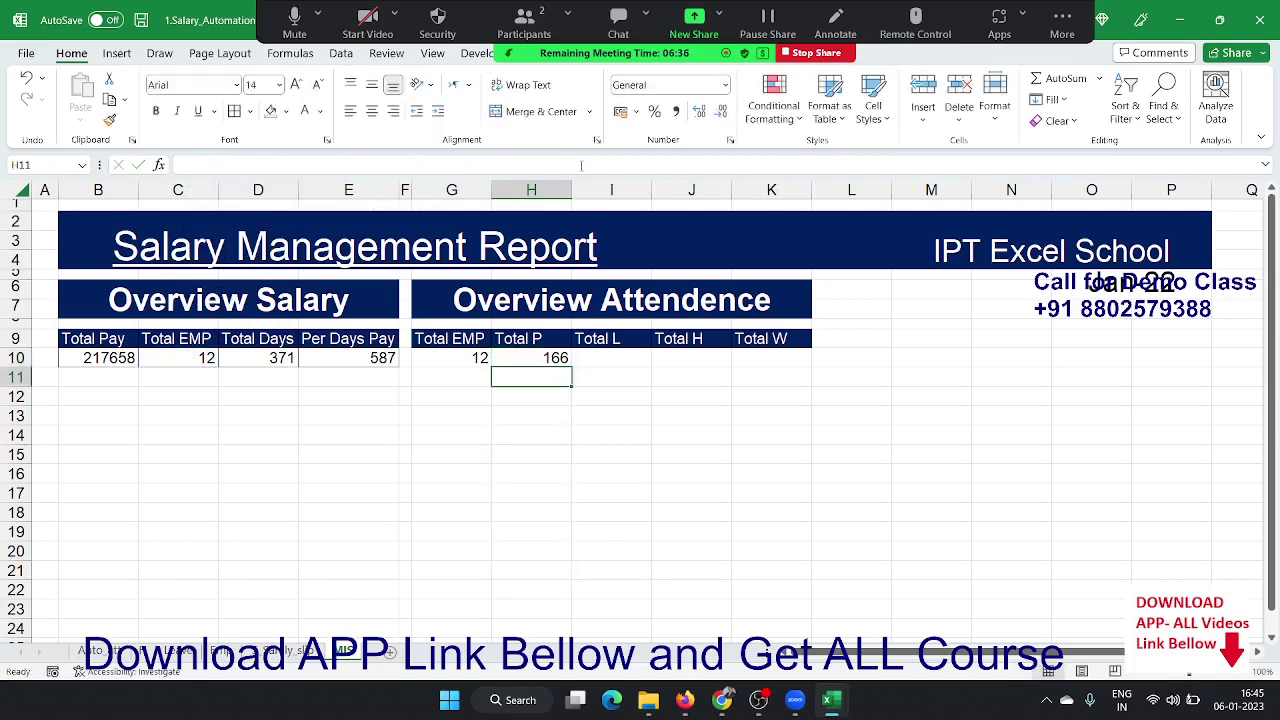
pyautogui.press('Up')
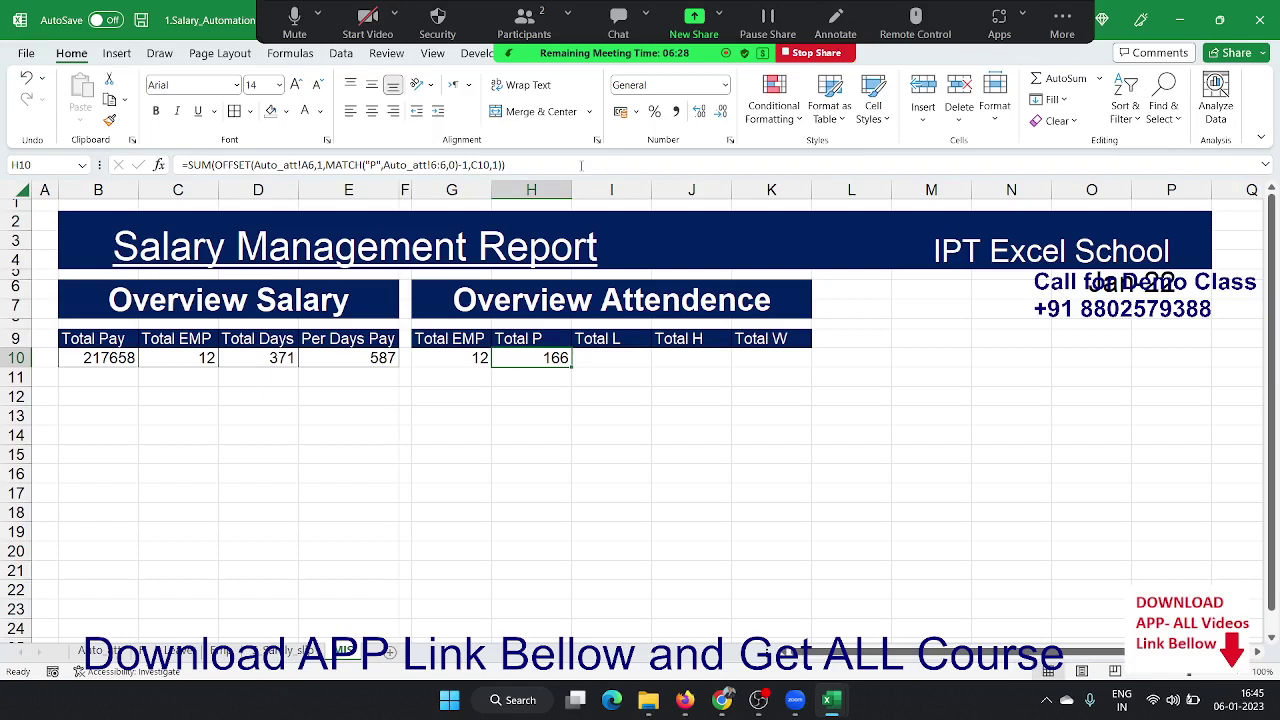
# - Copy the Total P formula text and paste it into the Total L cell I10
pyautogui.click(520, 164)
pyautogui.hotkey('ctrl', 'a')
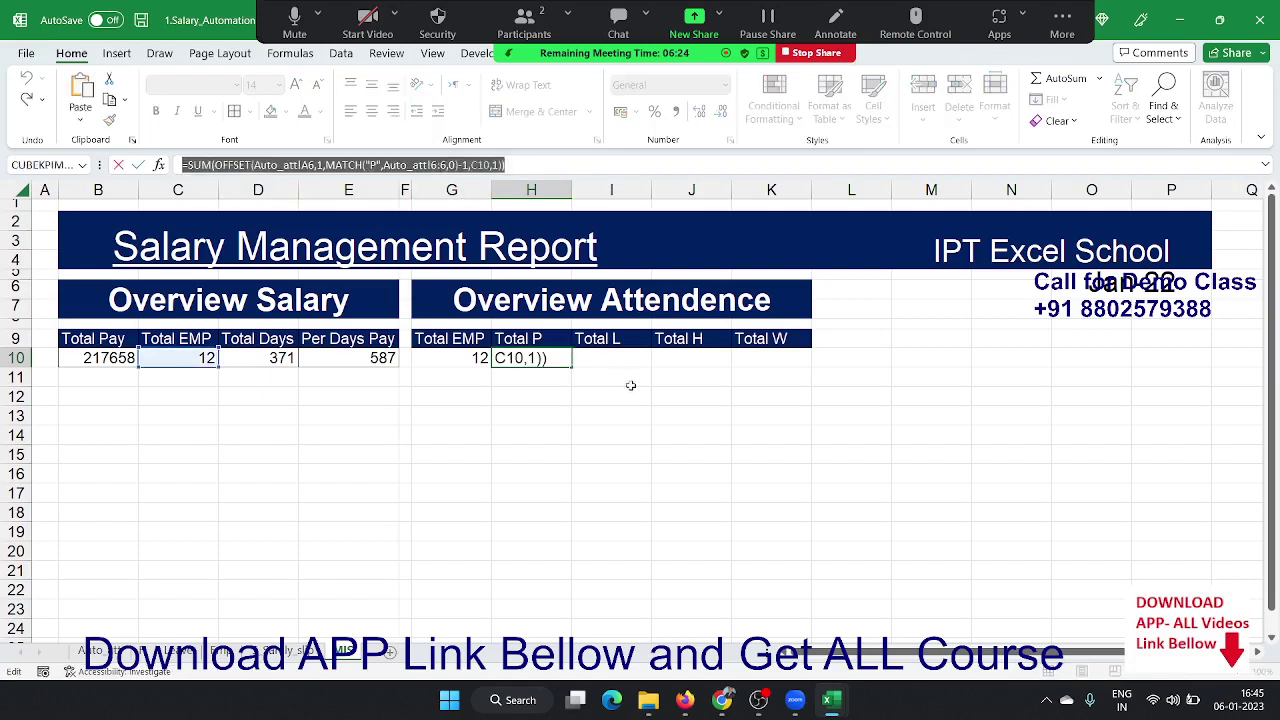
pyautogui.hotkey('ctrl', 'c')
pyautogui.press('Escape')
pyautogui.doubleClick(634, 358)
pyautogui.hotkey('ctrl', 'v')
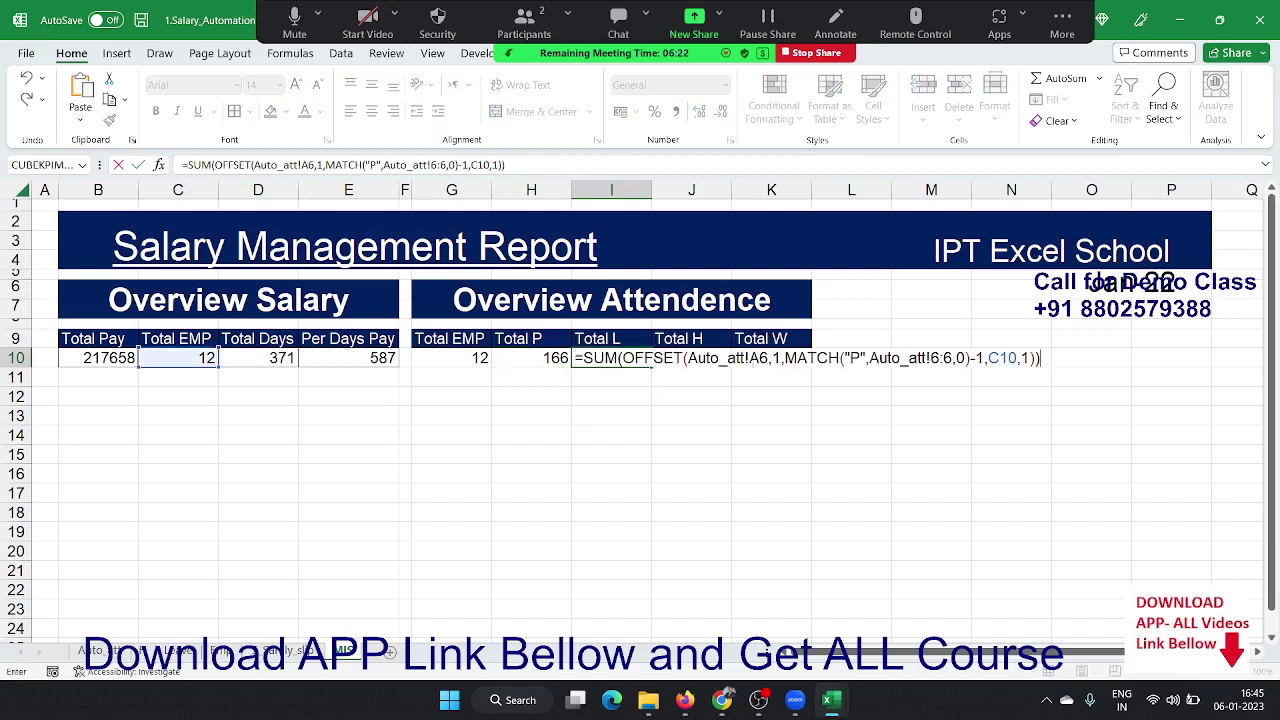
# - Change the lookup code in I10's formula from "P" to "L" for Total L
pyautogui.click(858, 358)
pyautogui.press('BackSpace')
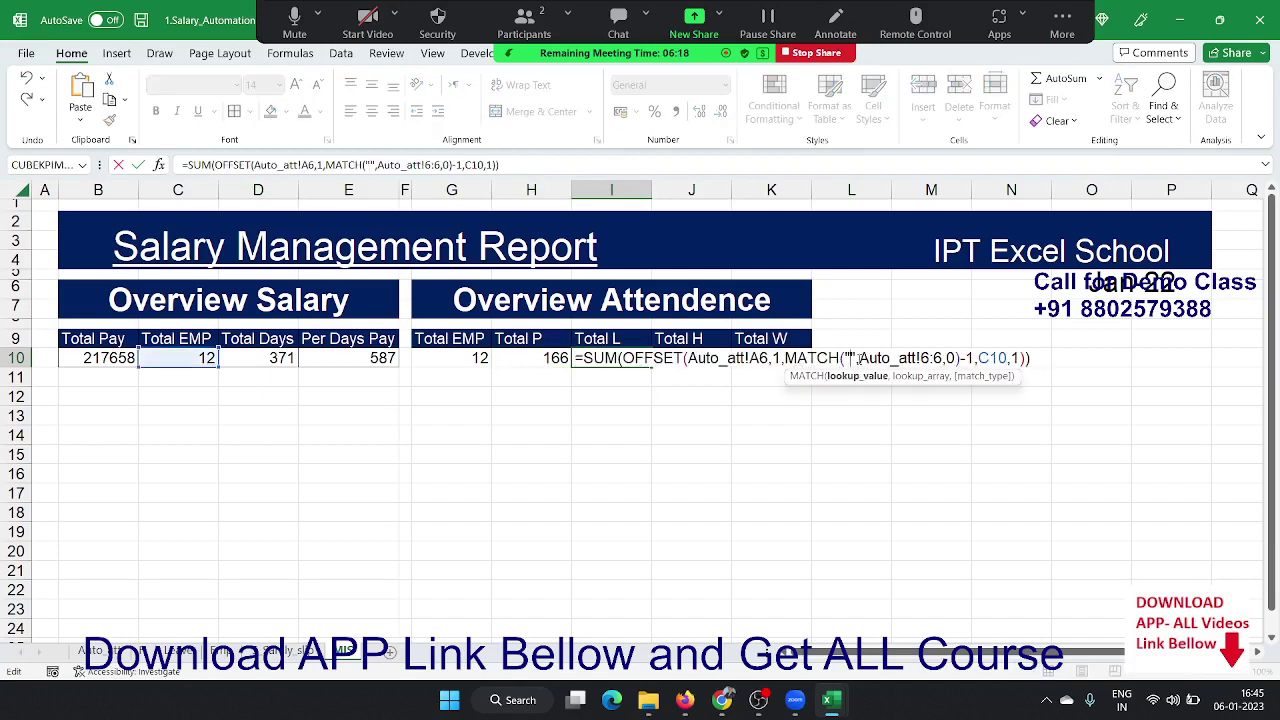
pyautogui.write('L')
pyautogui.press('Return')
pyautogui.press('Up')
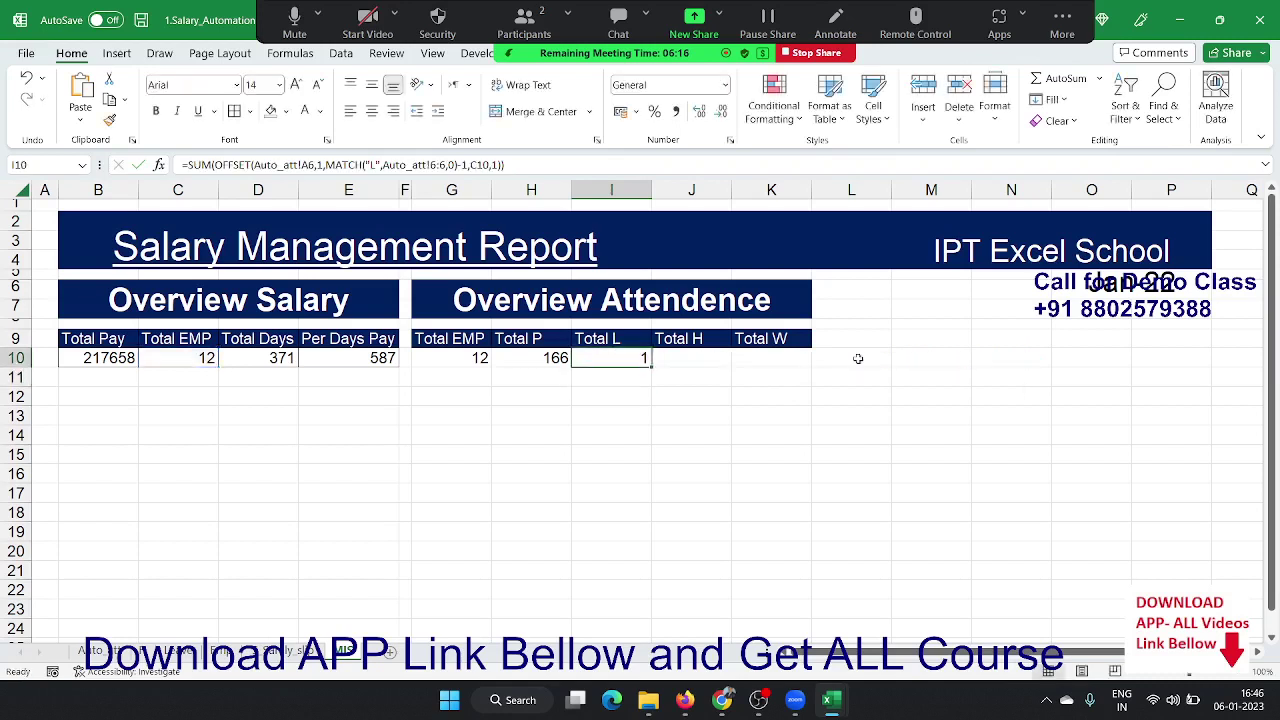
# - Paste the formula into Total H (J10) and change its lookup code to "H"
pyautogui.press('Right')
pyautogui.write('=')
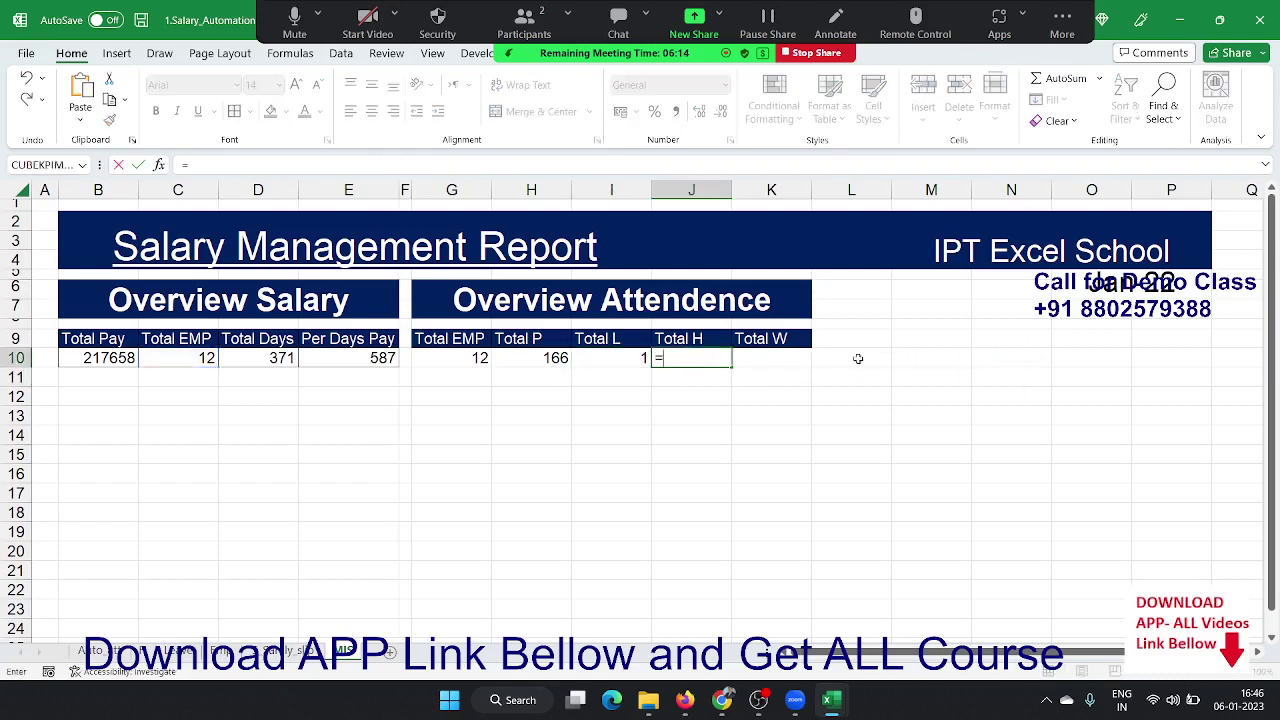
pyautogui.hotkey('ctrl', 'v')
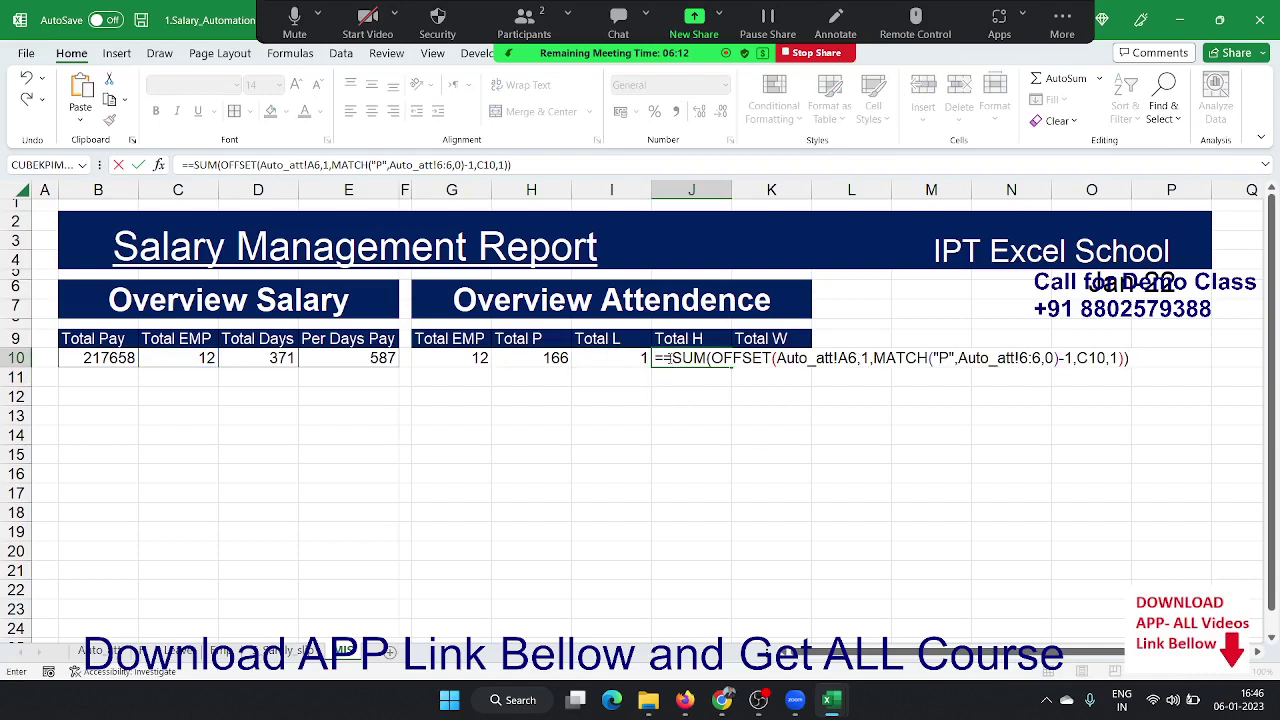
pyautogui.click(671, 360)
pyautogui.press('BackSpace')
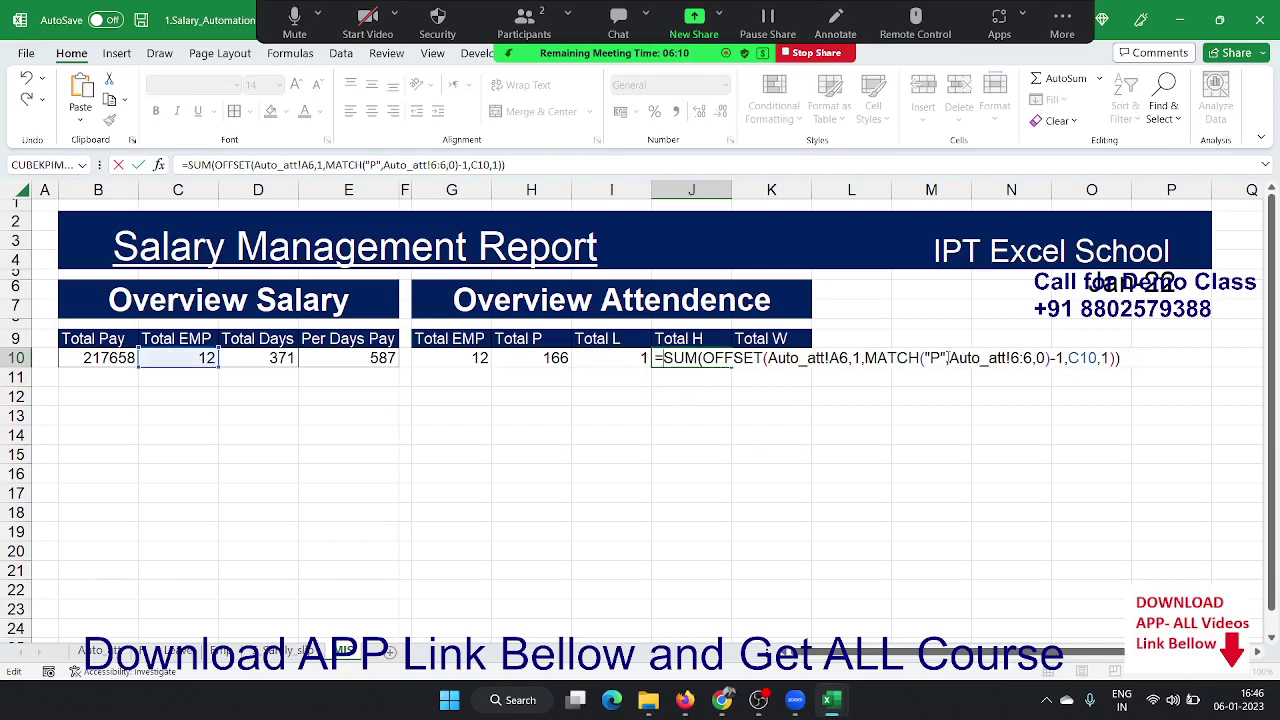
pyautogui.click(941, 357)
pyautogui.press('BackSpace')
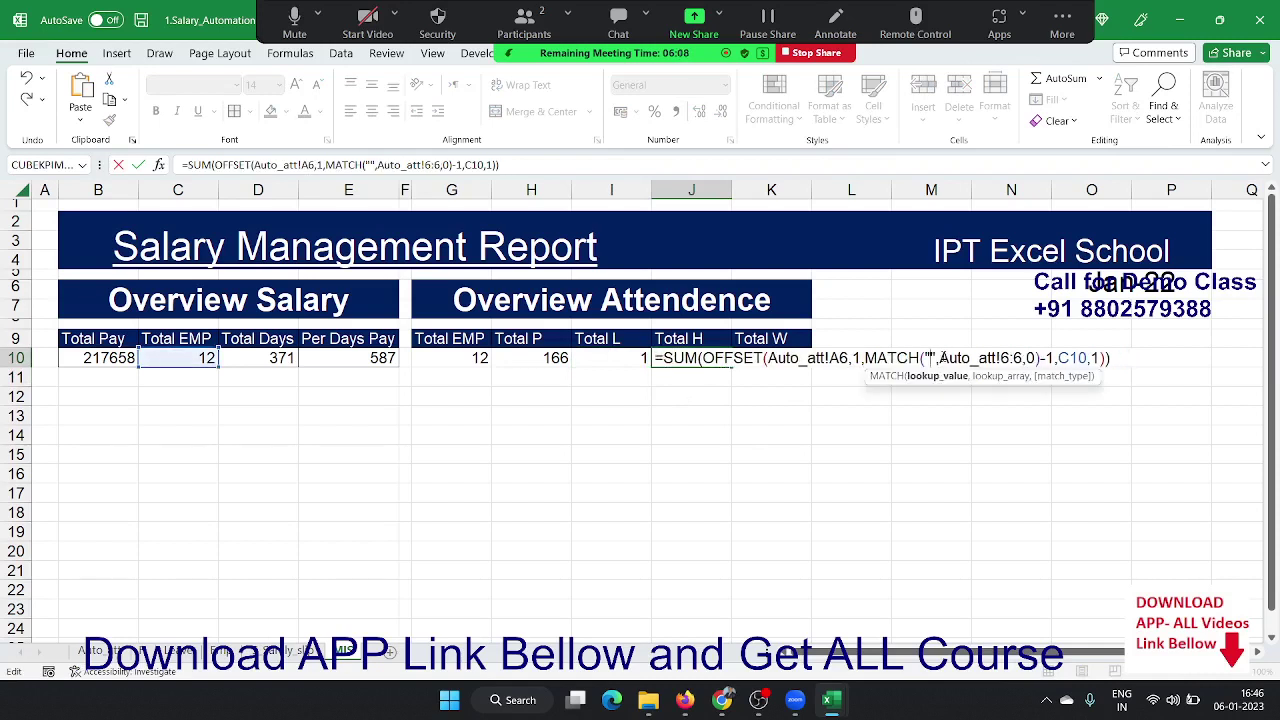
pyautogui.write('H')
pyautogui.press('Tab')
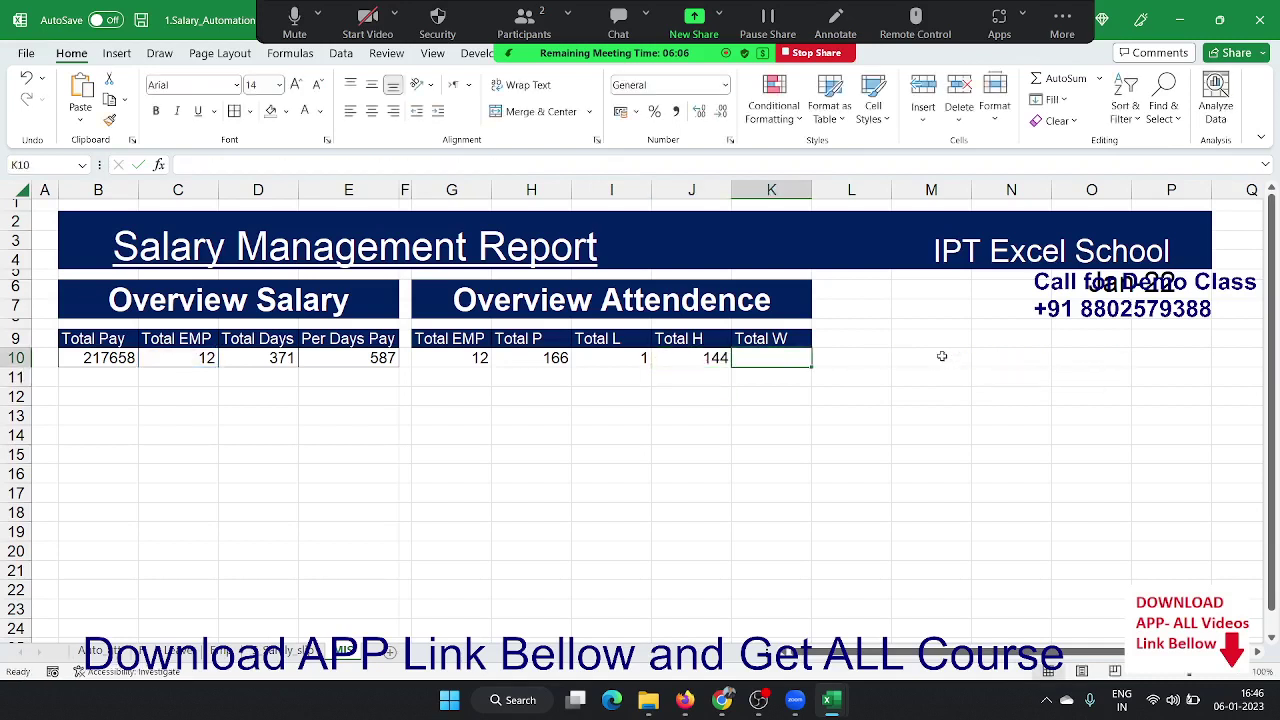
# - Paste the formula into Total W (K10) with lookup code "W/o", giving 60, and review the totals
pyautogui.doubleClick(790, 361)
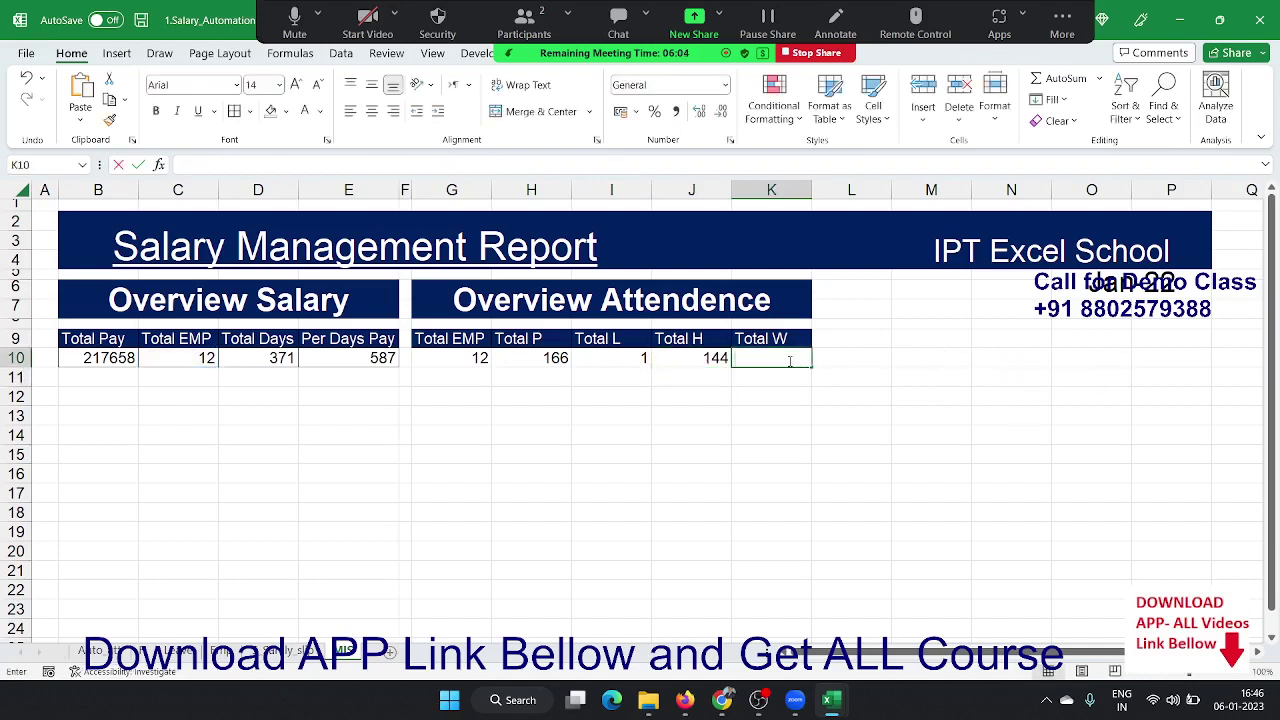
pyautogui.hotkey('ctrl', 'v')
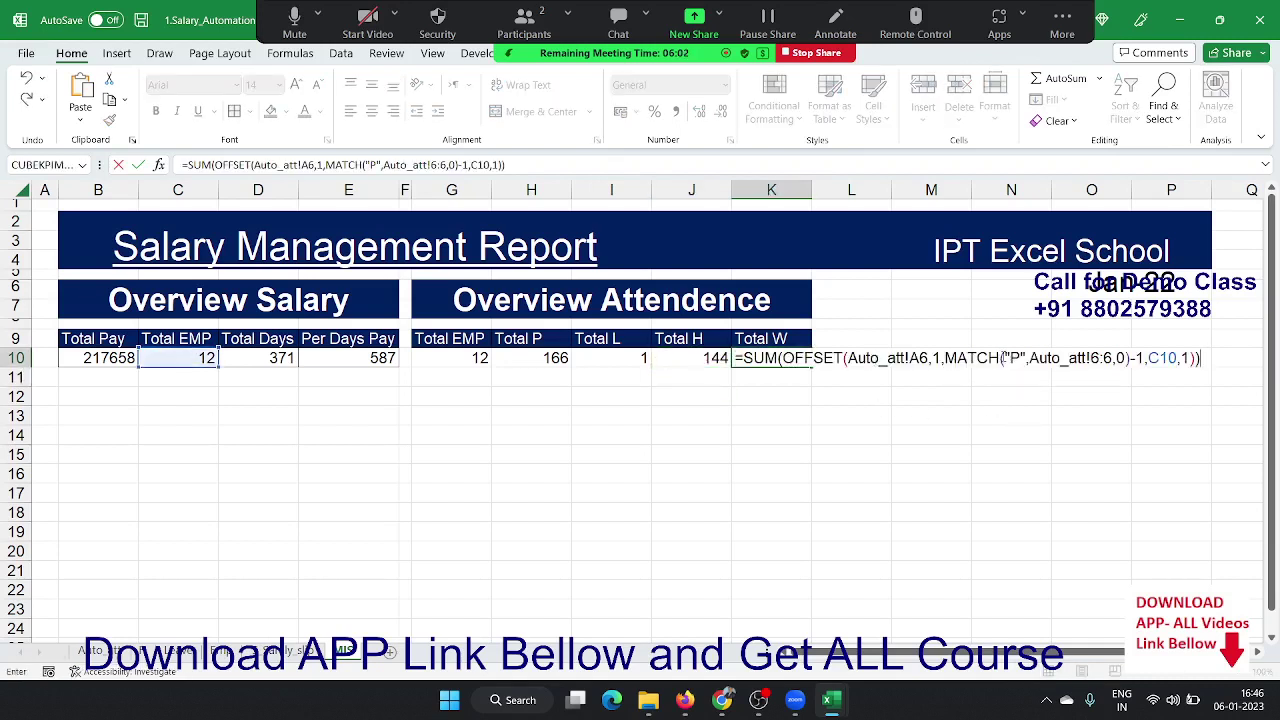
pyautogui.click(1017, 357)
pyautogui.press('BackSpace')
pyautogui.write('W')
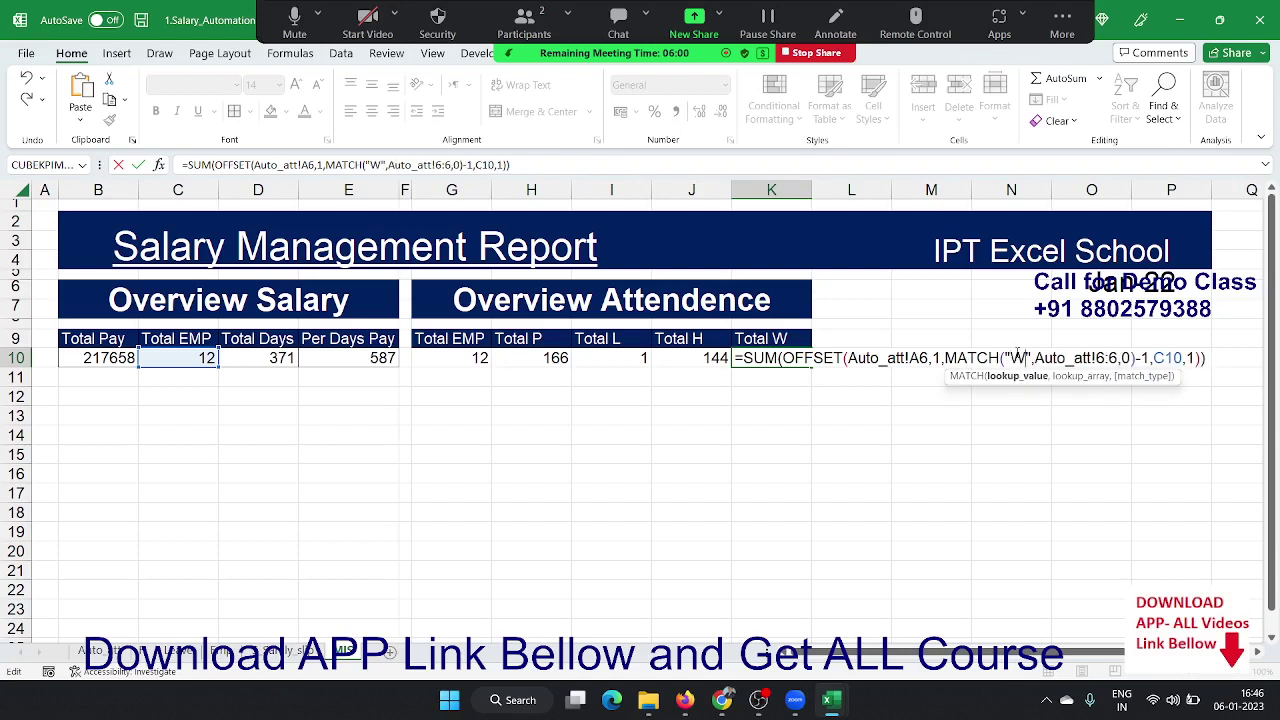
pyautogui.write('/o')
pyautogui.press('Return')
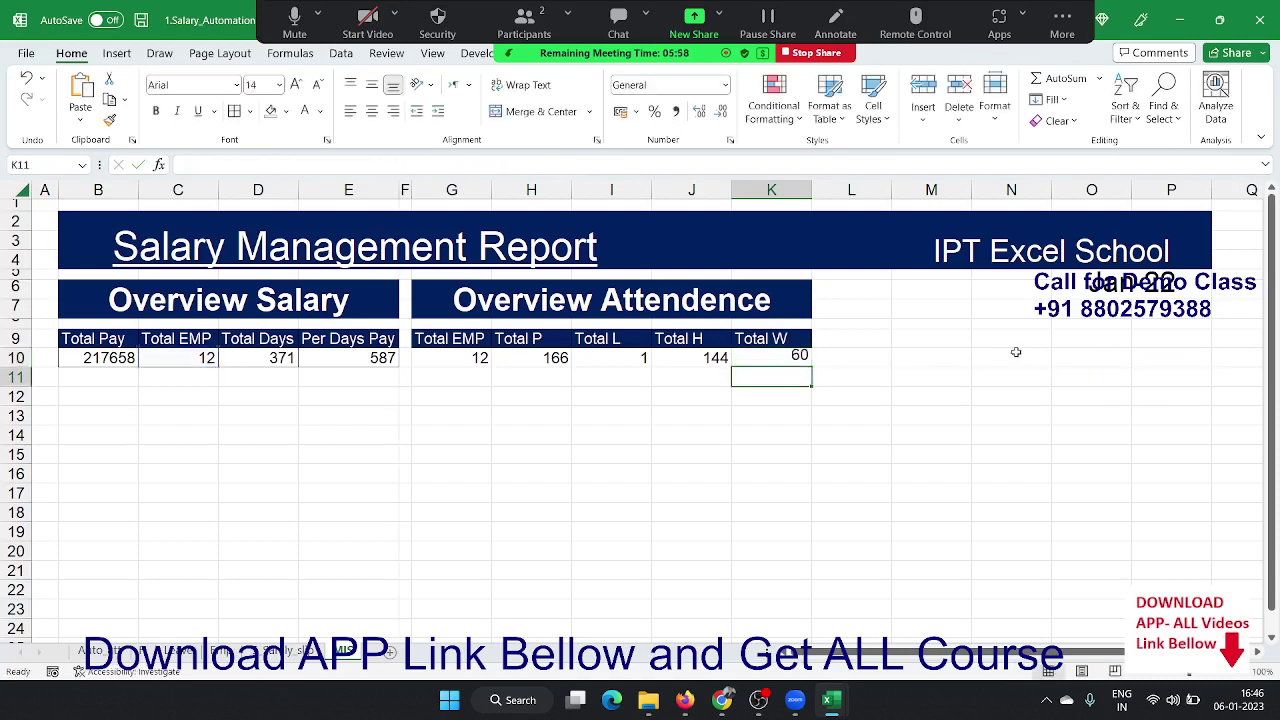
pyautogui.press('Up')
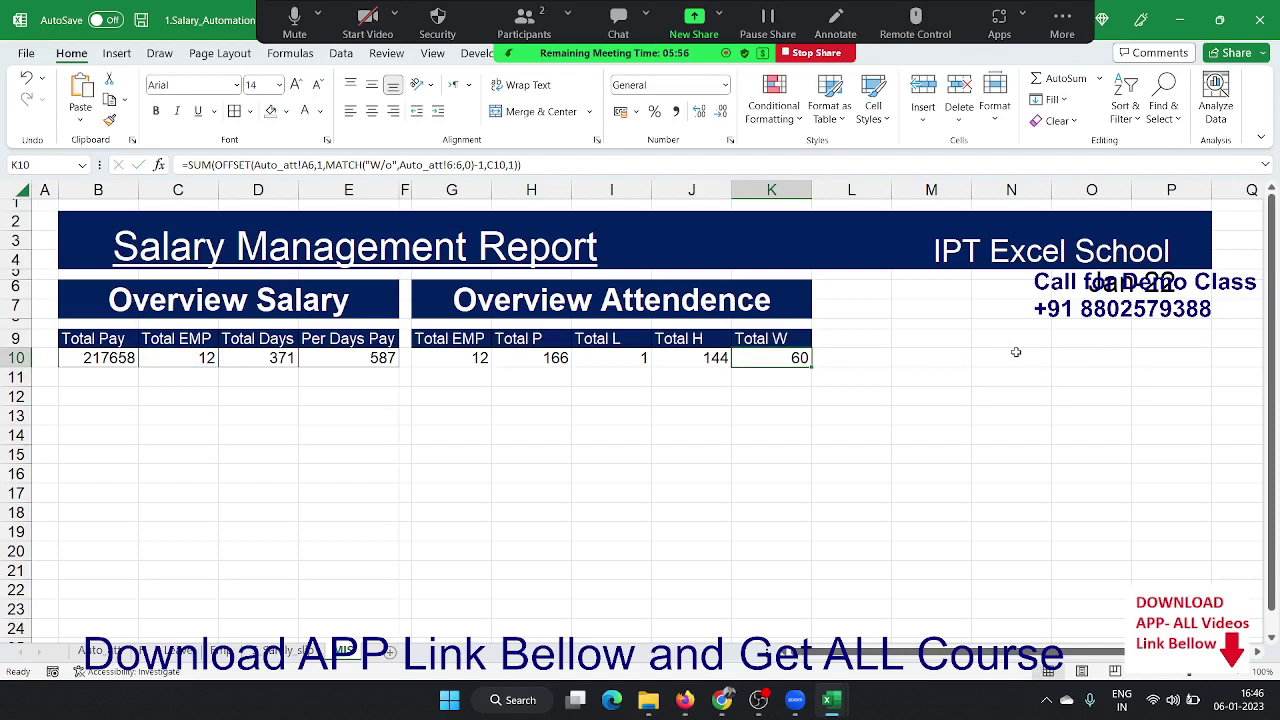
pyautogui.hotkey('shift', 'Left')
pyautogui.hotkey('shift', 'Left')
pyautogui.hotkey('shift', 'Left')
pyautogui.hotkey('shift', 'Left')
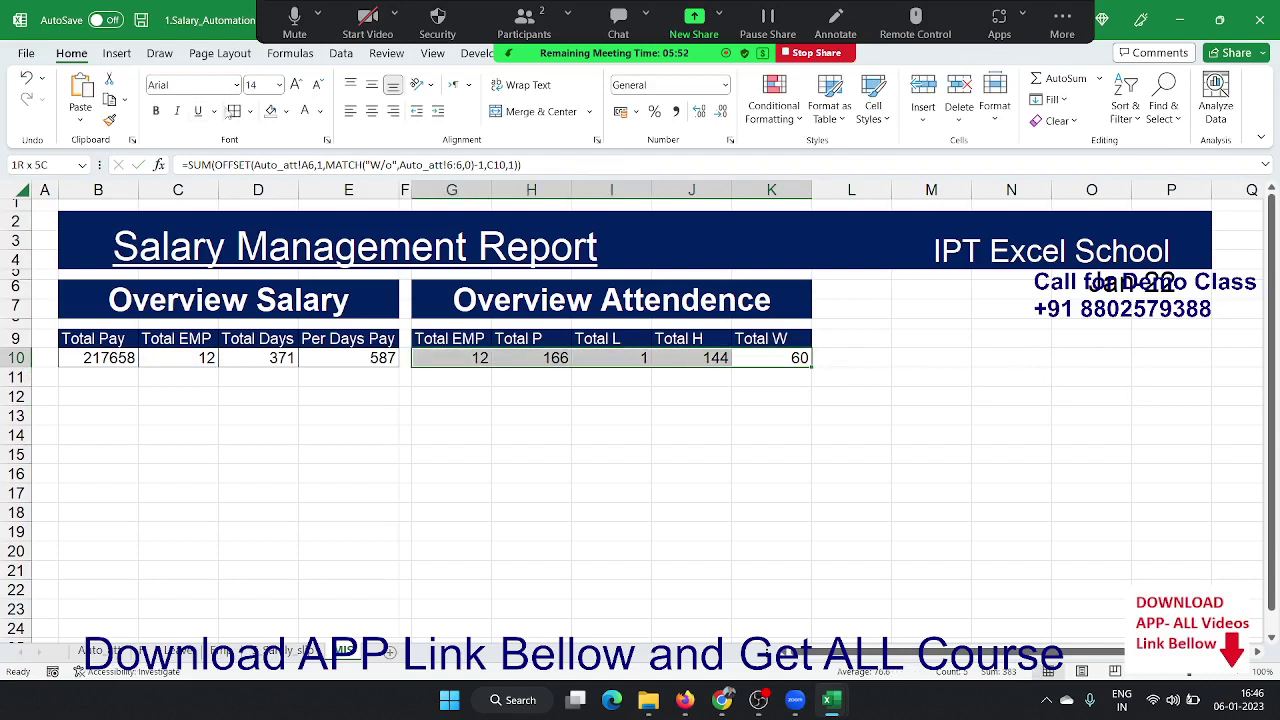
pyautogui.click(700, 359)
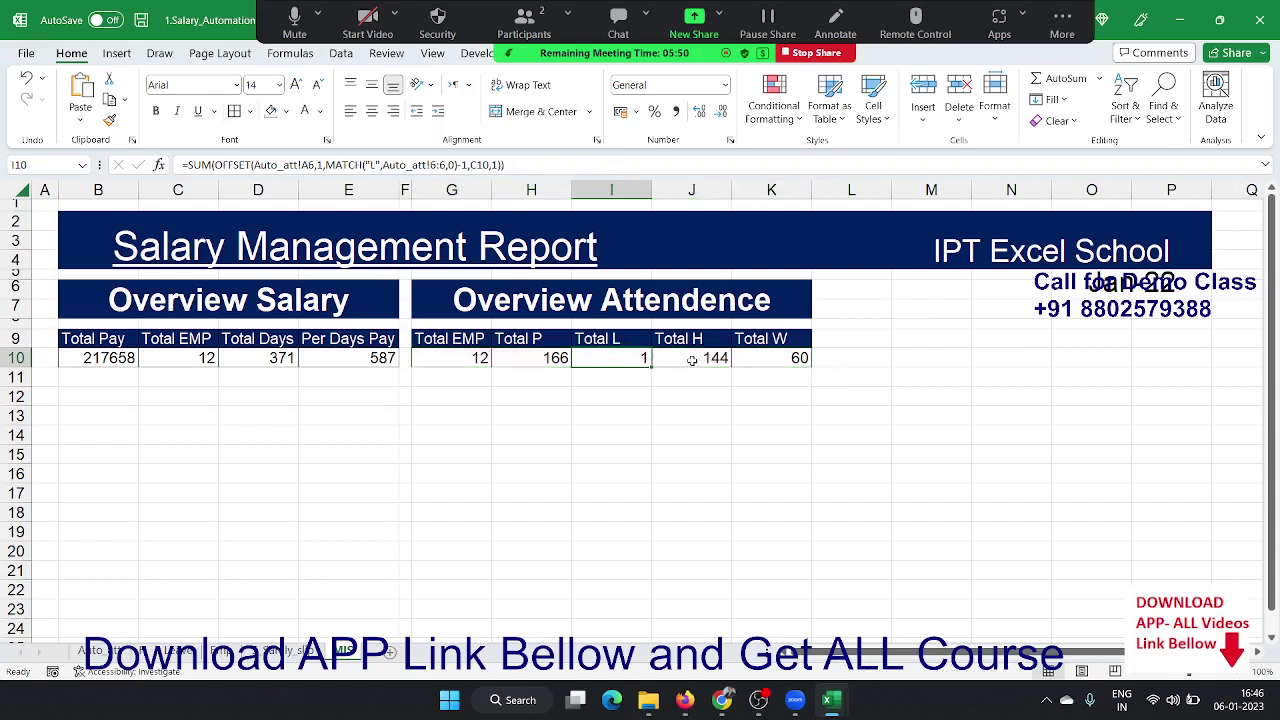
pyautogui.click(816, 361)
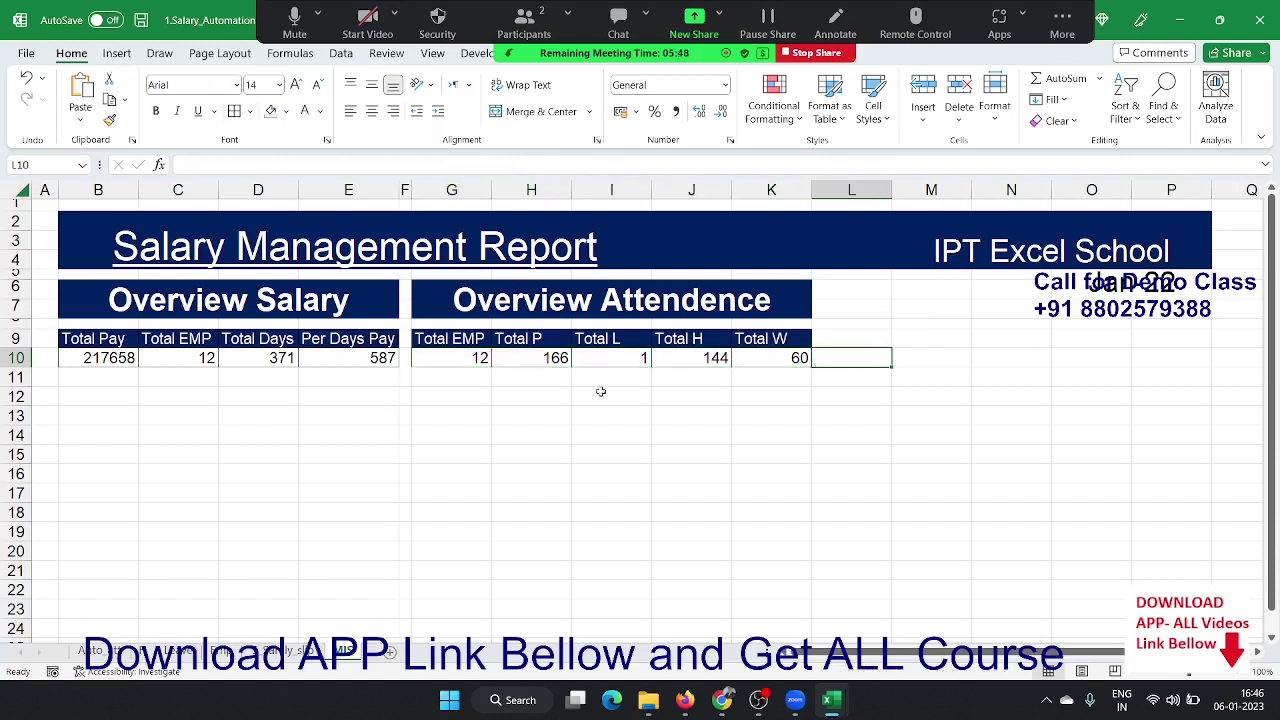
# - Deselect the totals and switch to the next sheet, showing the 2022 holiday list
pyautogui.click(368, 397)
pyautogui.click(199, 375)
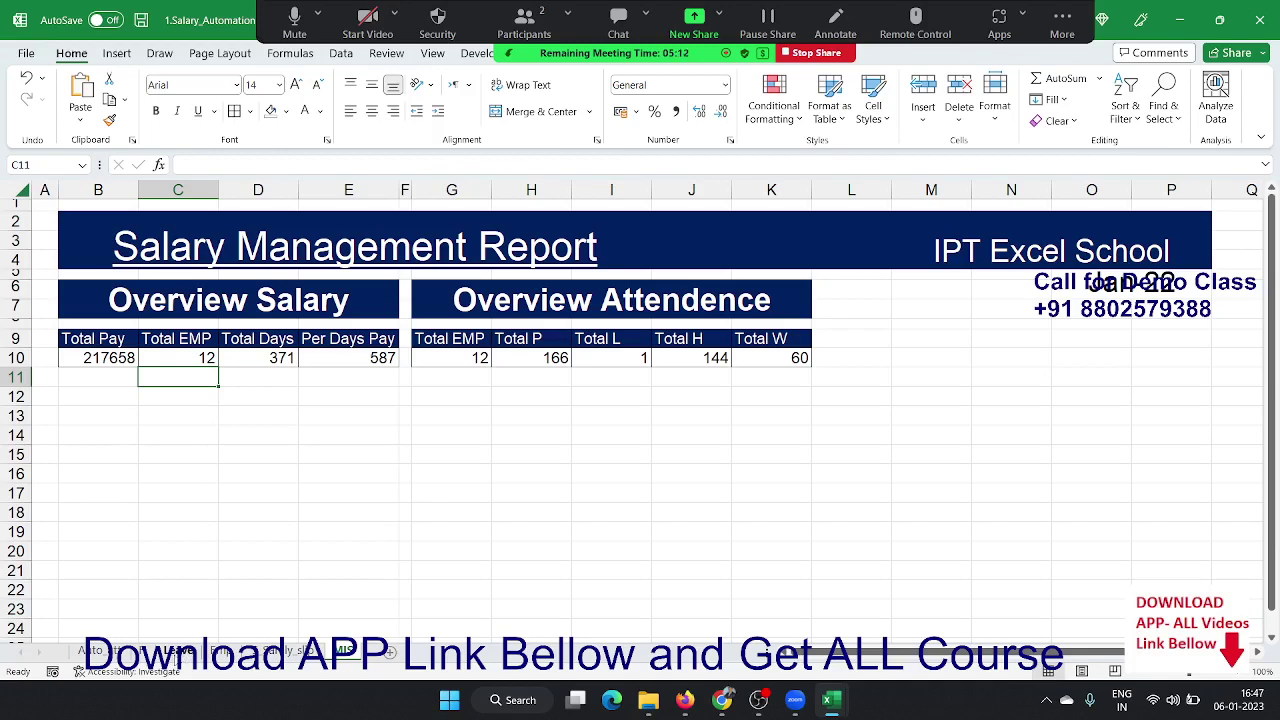
pyautogui.click(176, 651)
# - On the Holiday sheet, delete the January rows from 02-Jan-22 and undo to restore Pongal
pyautogui.click(150, 650)
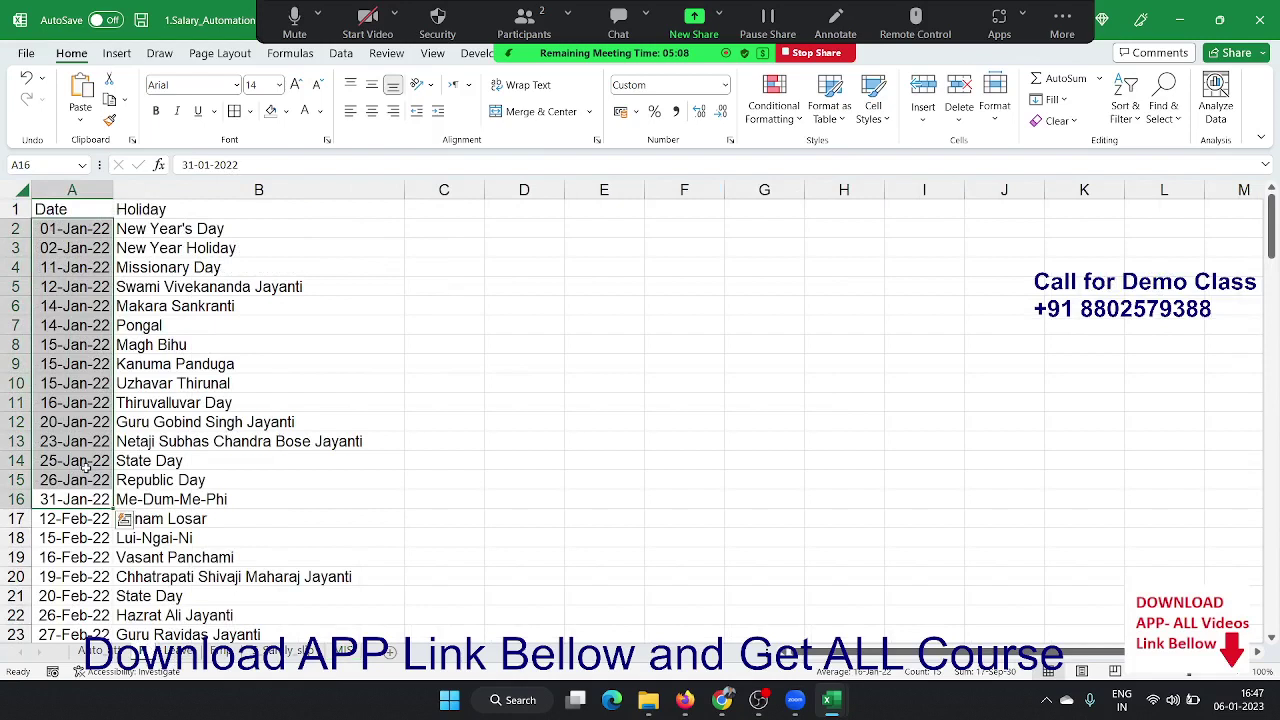
pyautogui.click(104, 248)
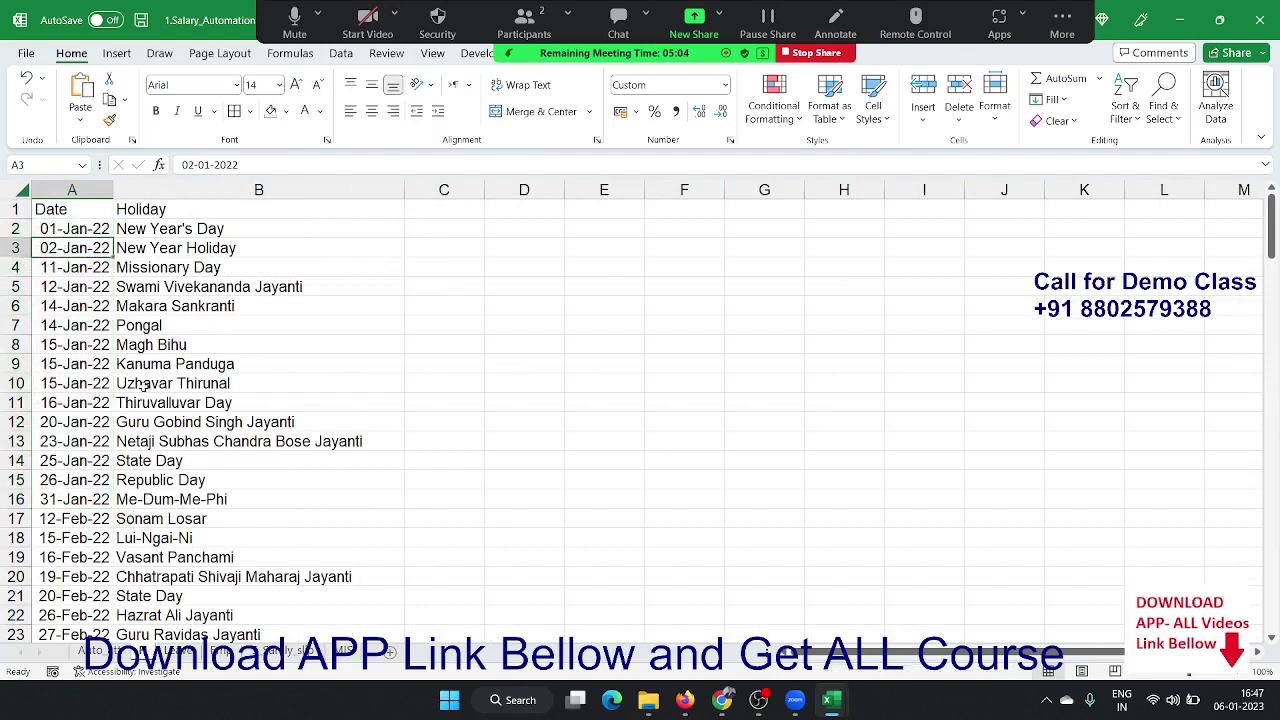
pyautogui.click(14, 248)
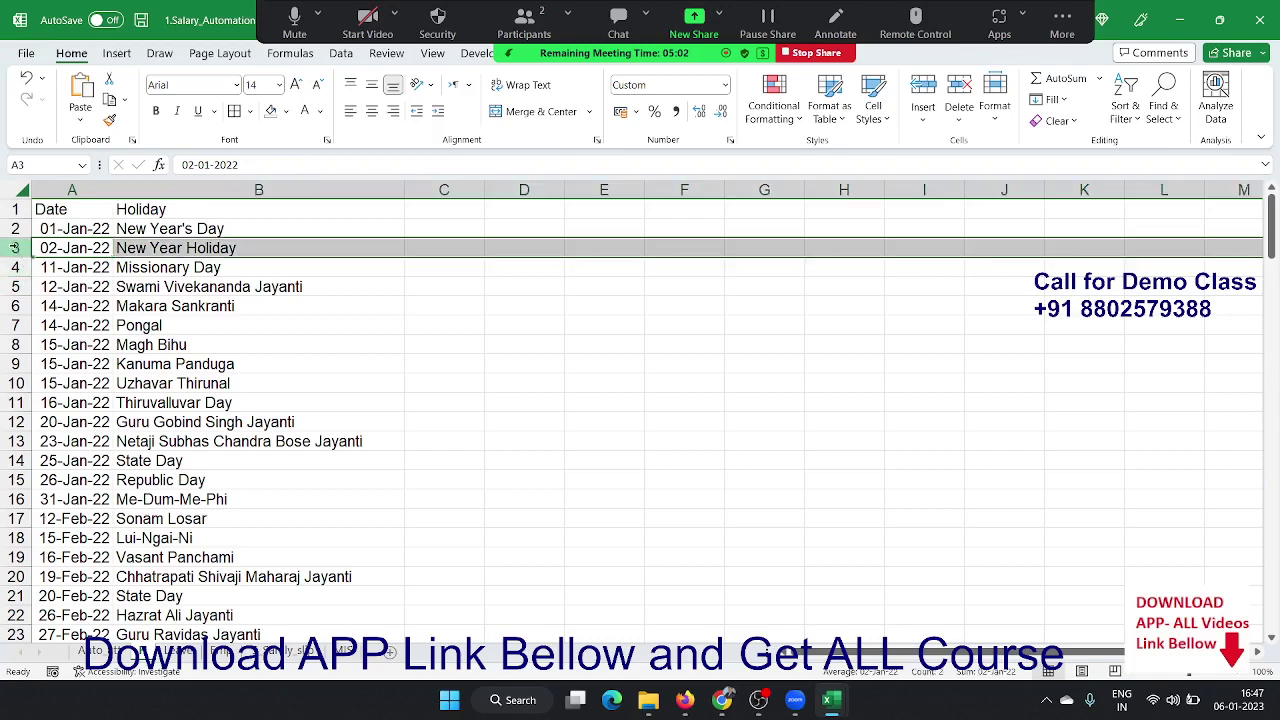
pyautogui.hotkey('ctrl', '-')
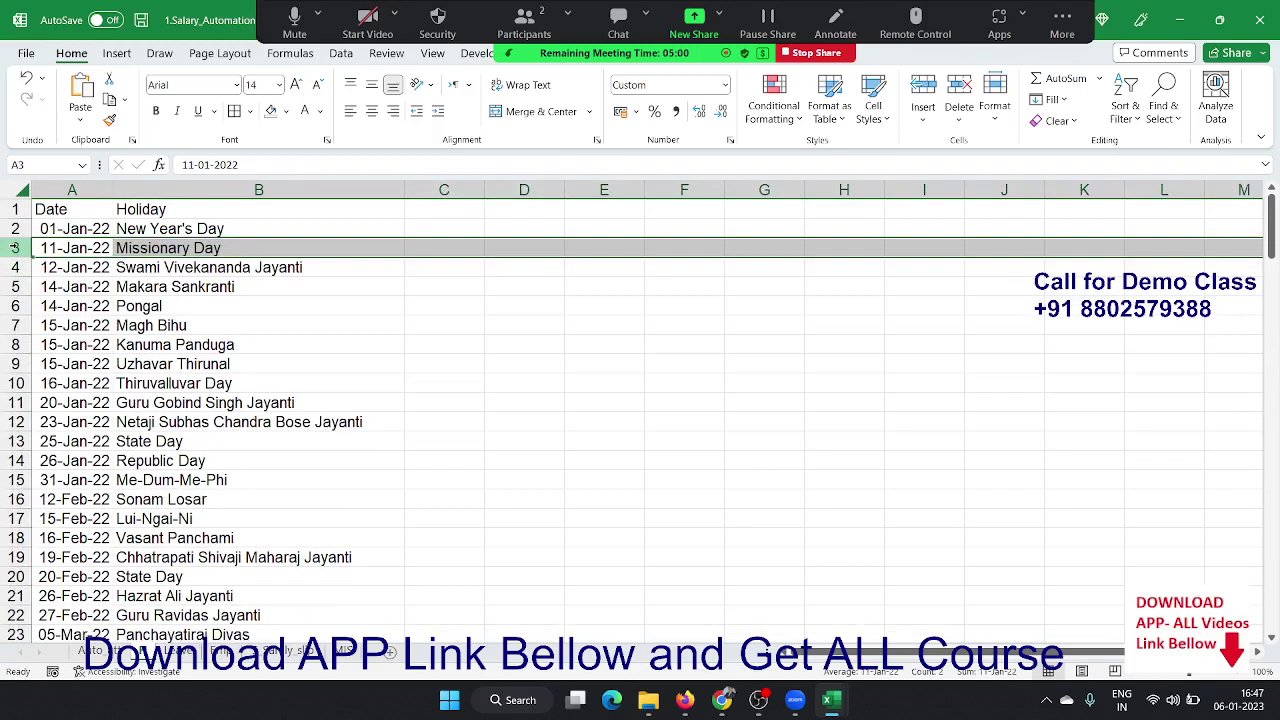
pyautogui.hotkey('ctrl', '-')
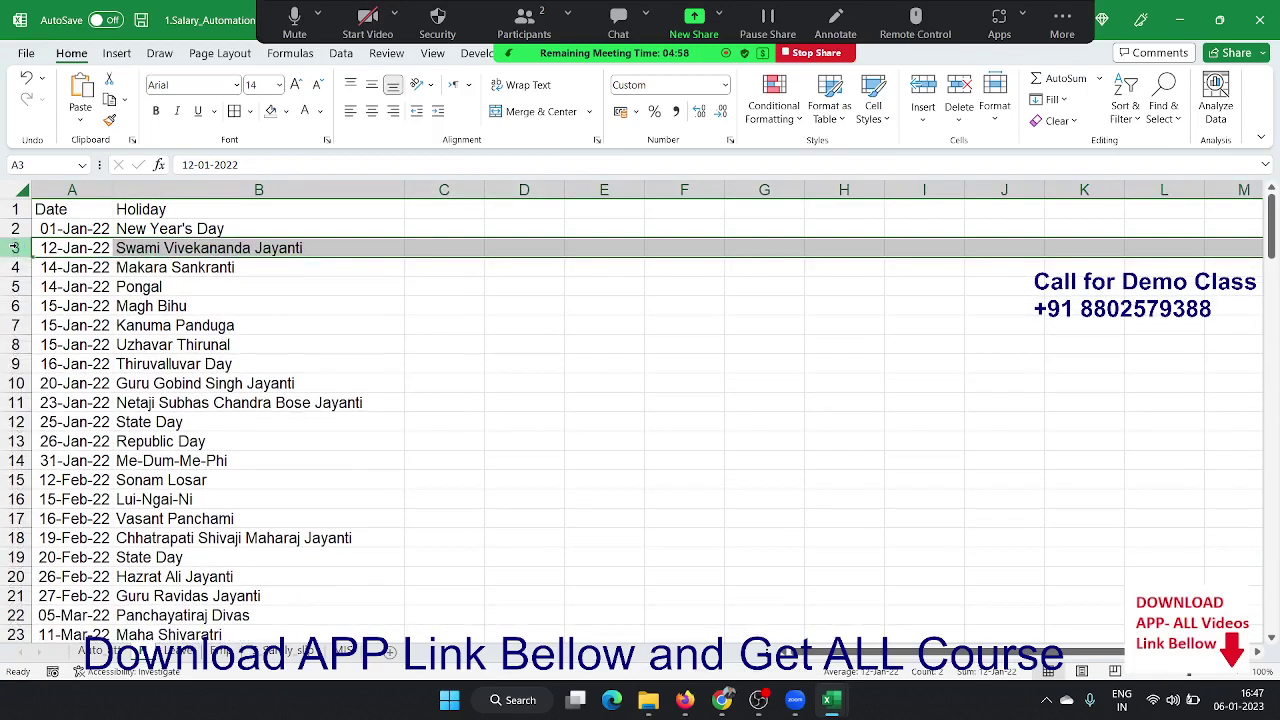
pyautogui.hotkey('ctrl', '-')
pyautogui.hotkey('ctrl', '-')
pyautogui.hotkey('ctrl', '-')
pyautogui.hotkey('ctrl', '-')
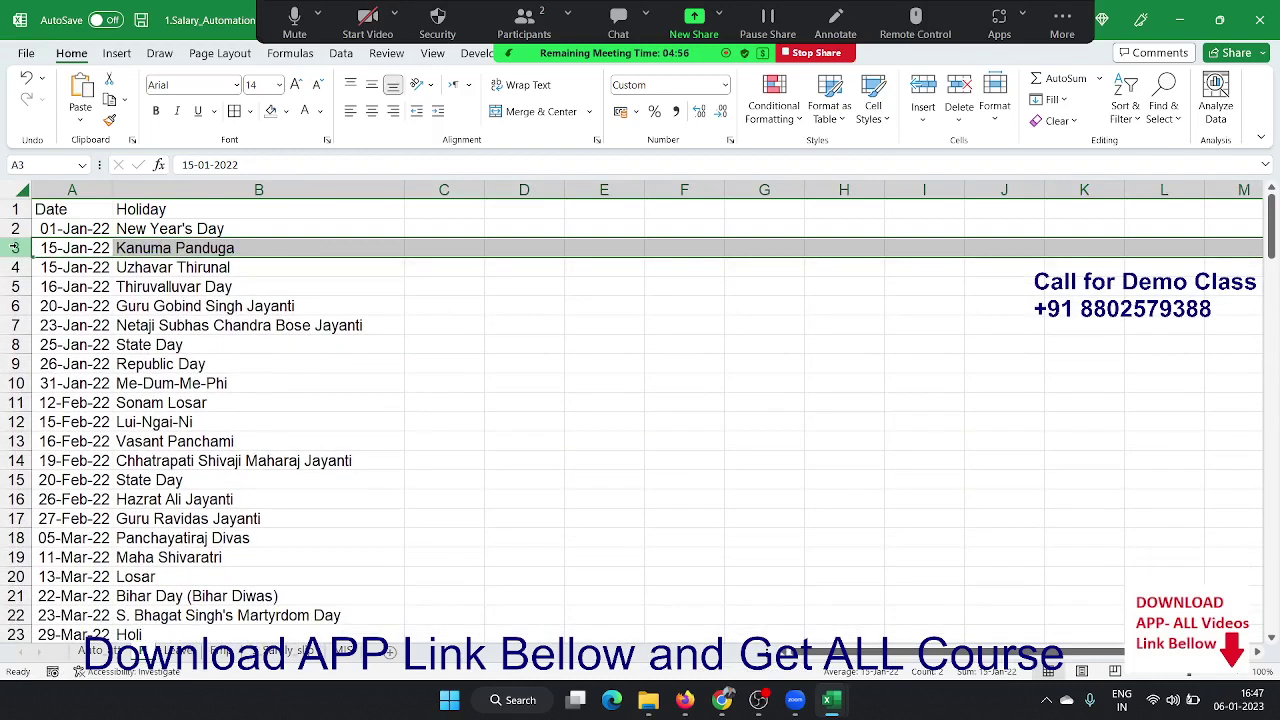
pyautogui.hotkey('ctrl', 'z')
pyautogui.hotkey('ctrl', 'z')
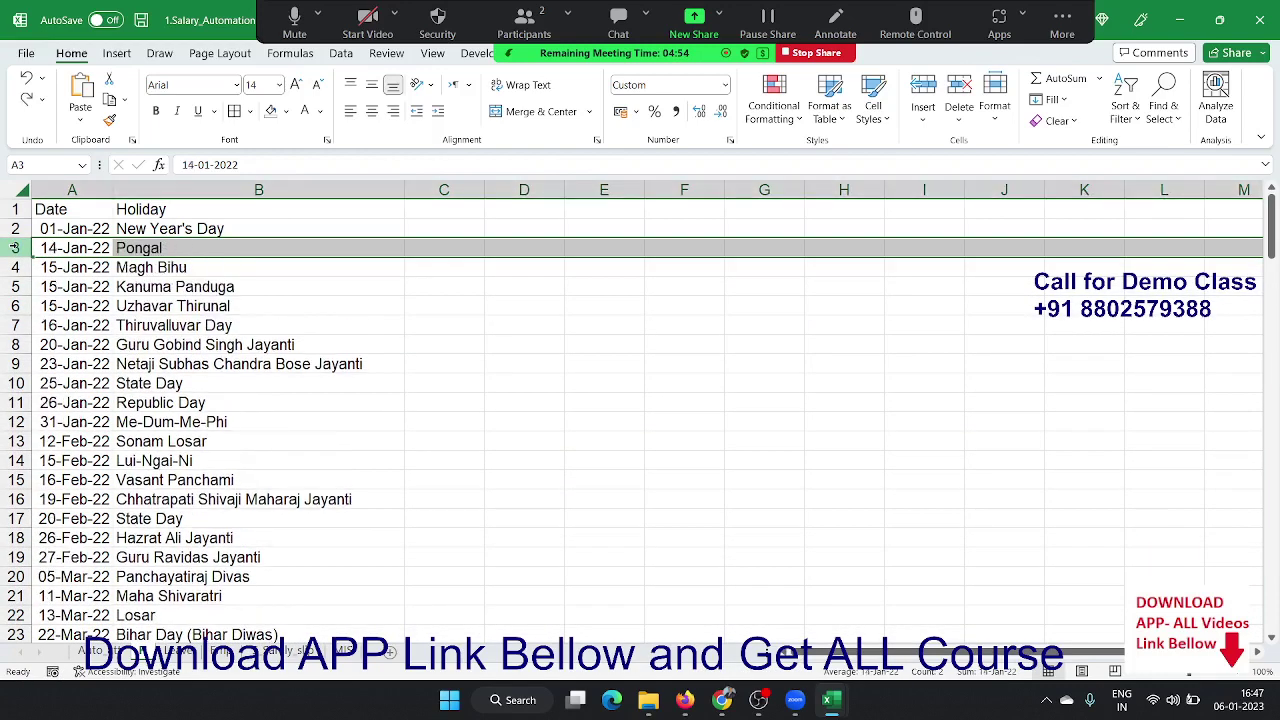
# - Delete the Magh Bihu, Kanuma Panduga and next three January holiday rows below Pongal
pyautogui.click(15, 267)
pyautogui.hotkey('ctrl', '-')
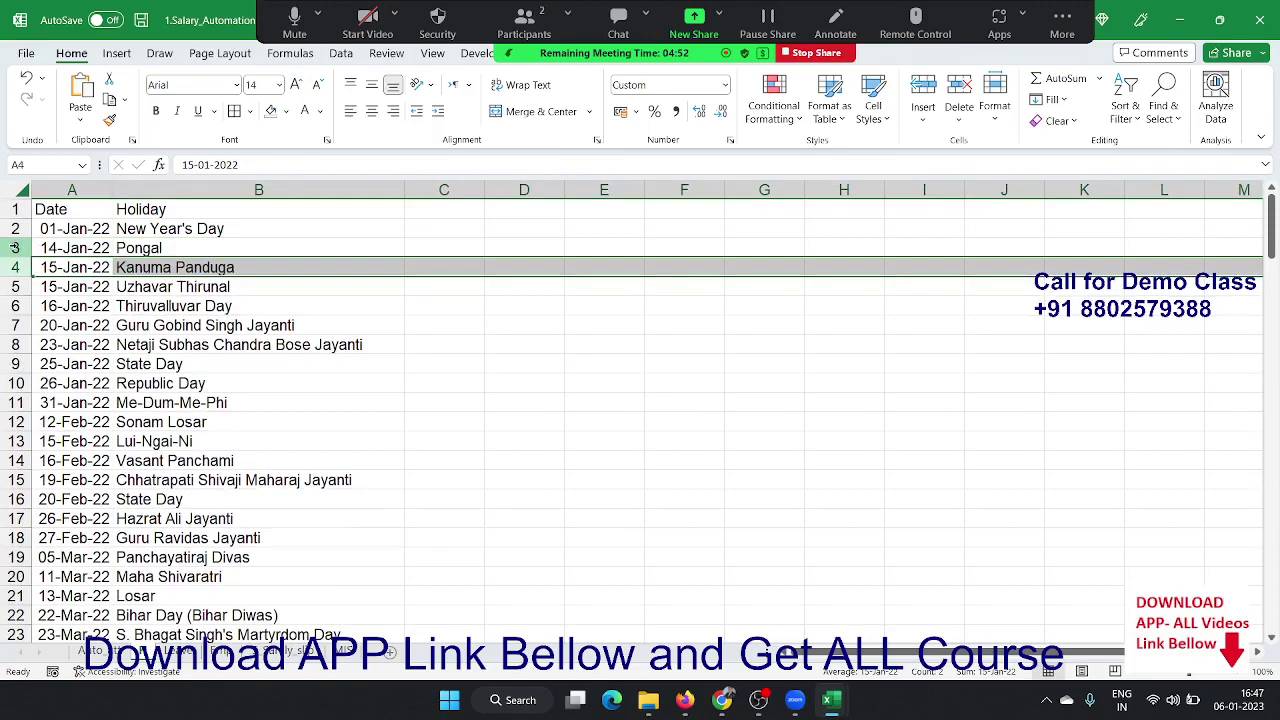
pyautogui.hotkey('ctrl', '-')
pyautogui.hotkey('ctrl', '-')
pyautogui.hotkey('ctrl', '-')
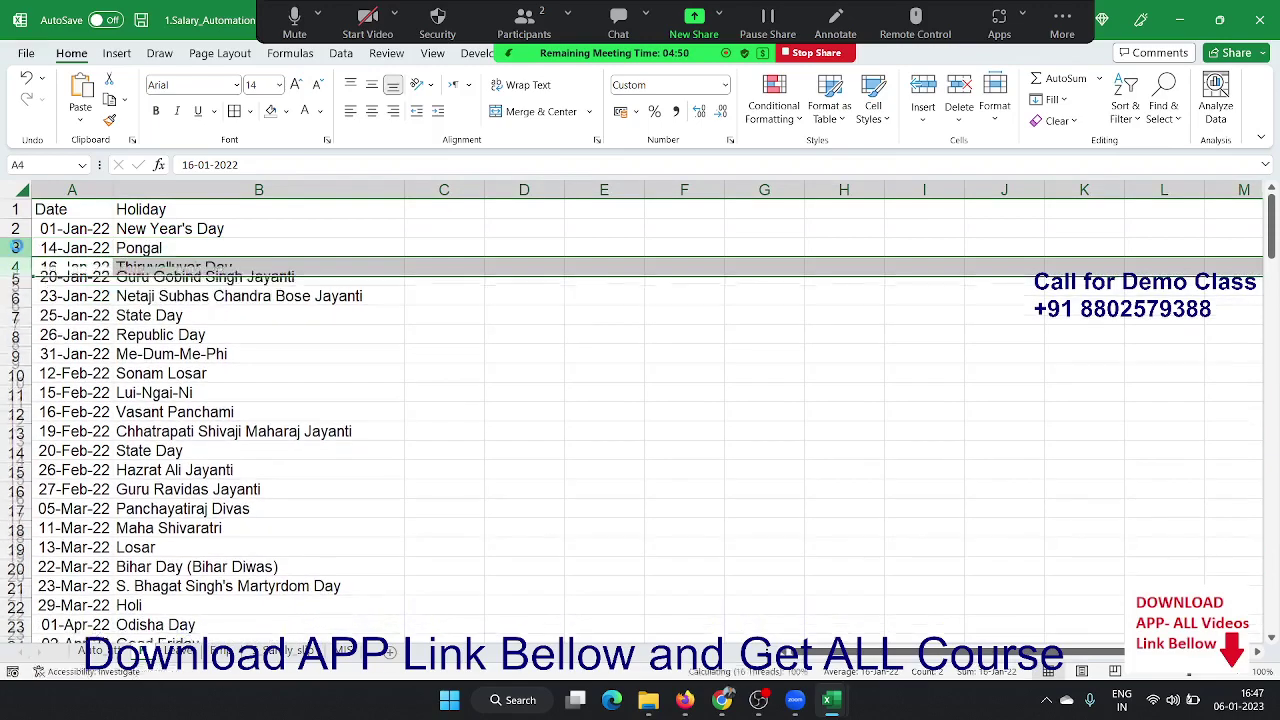
pyautogui.hotkey('ctrl', '-')
pyautogui.hotkey('ctrl', '-')
pyautogui.hotkey('ctrl', '-')
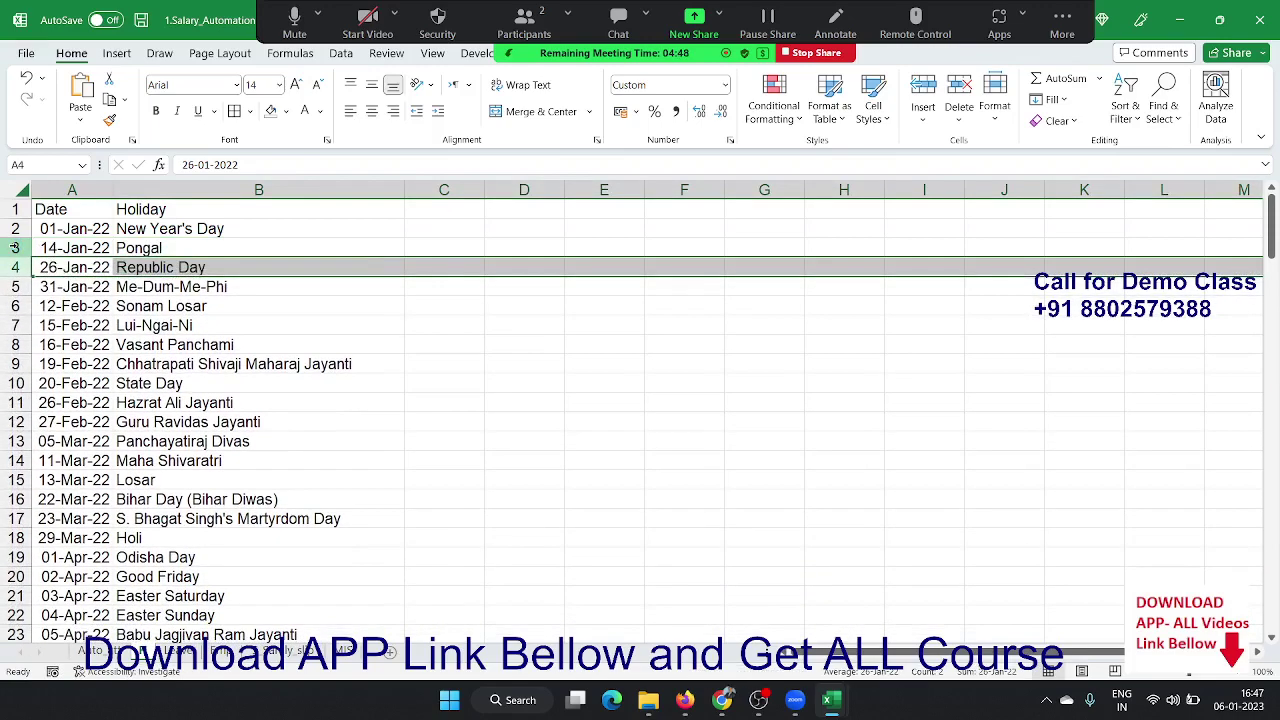
pyautogui.press('Up')
pyautogui.press('Up')
pyautogui.press('Up')
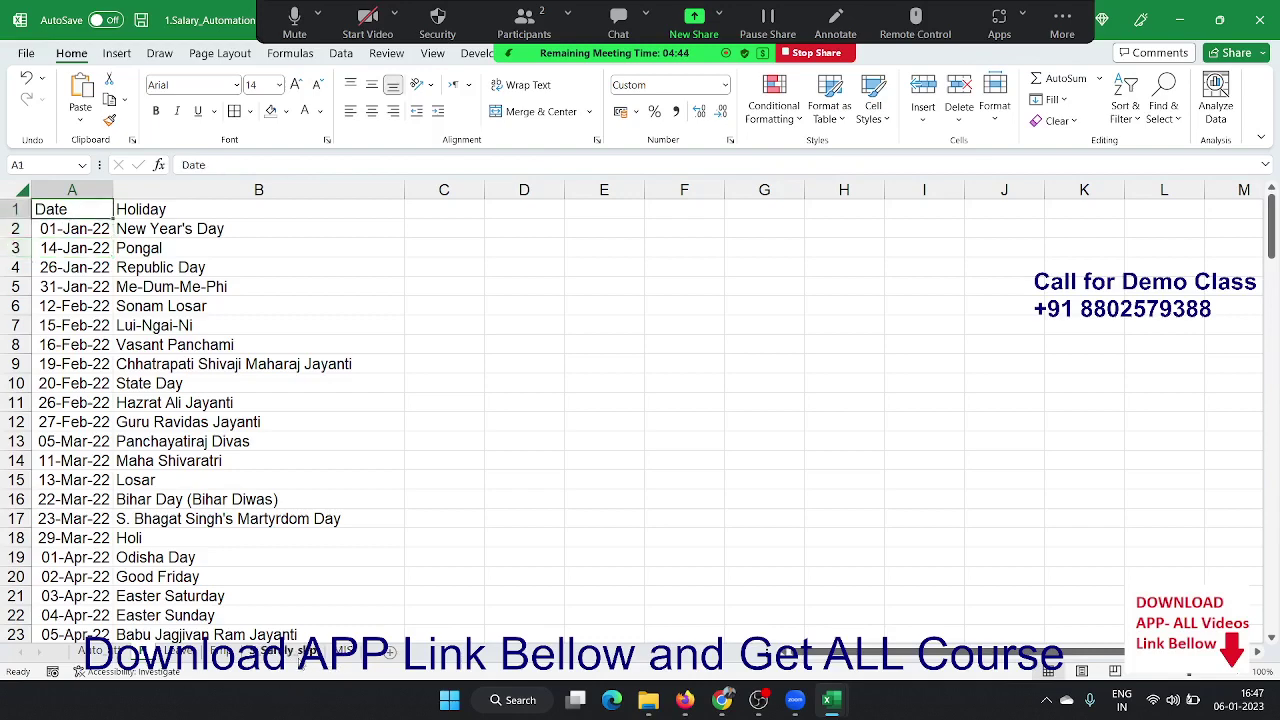
# - Back on the Salary Management Report sheet, check the Total H and Total W (108) formulas
pyautogui.click(352, 651)
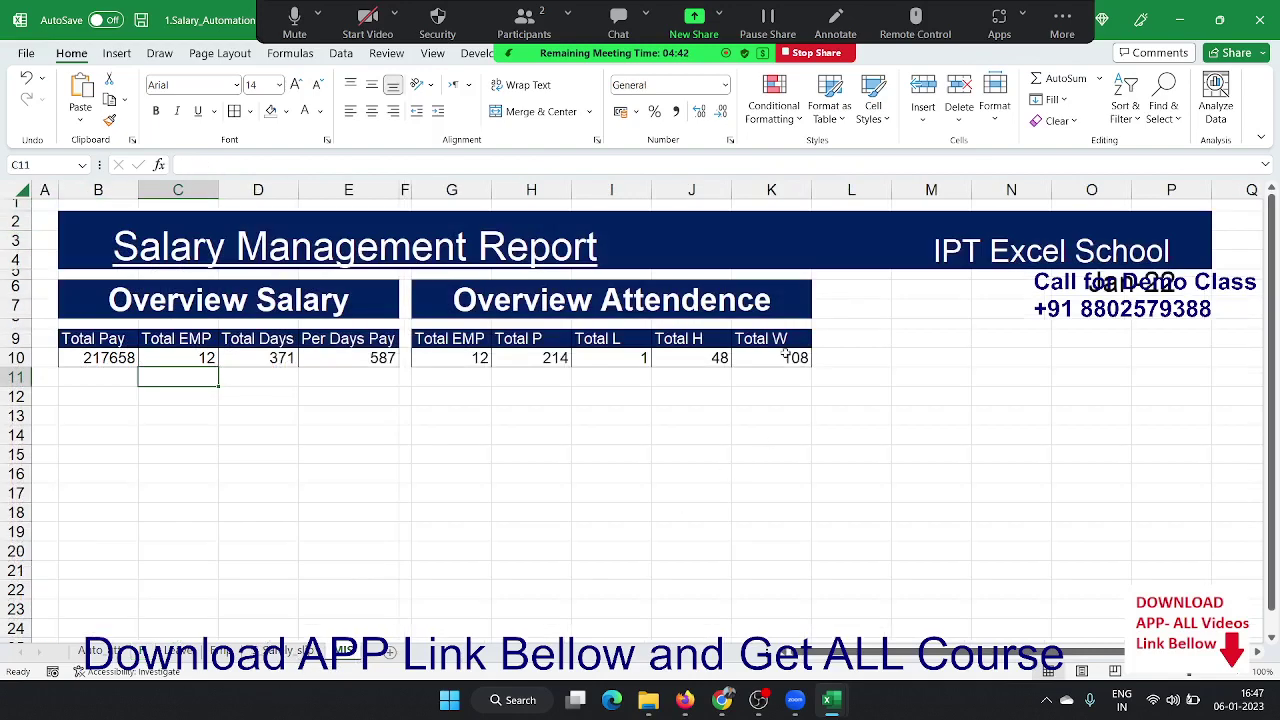
pyautogui.click(786, 357)
pyautogui.click(703, 360)
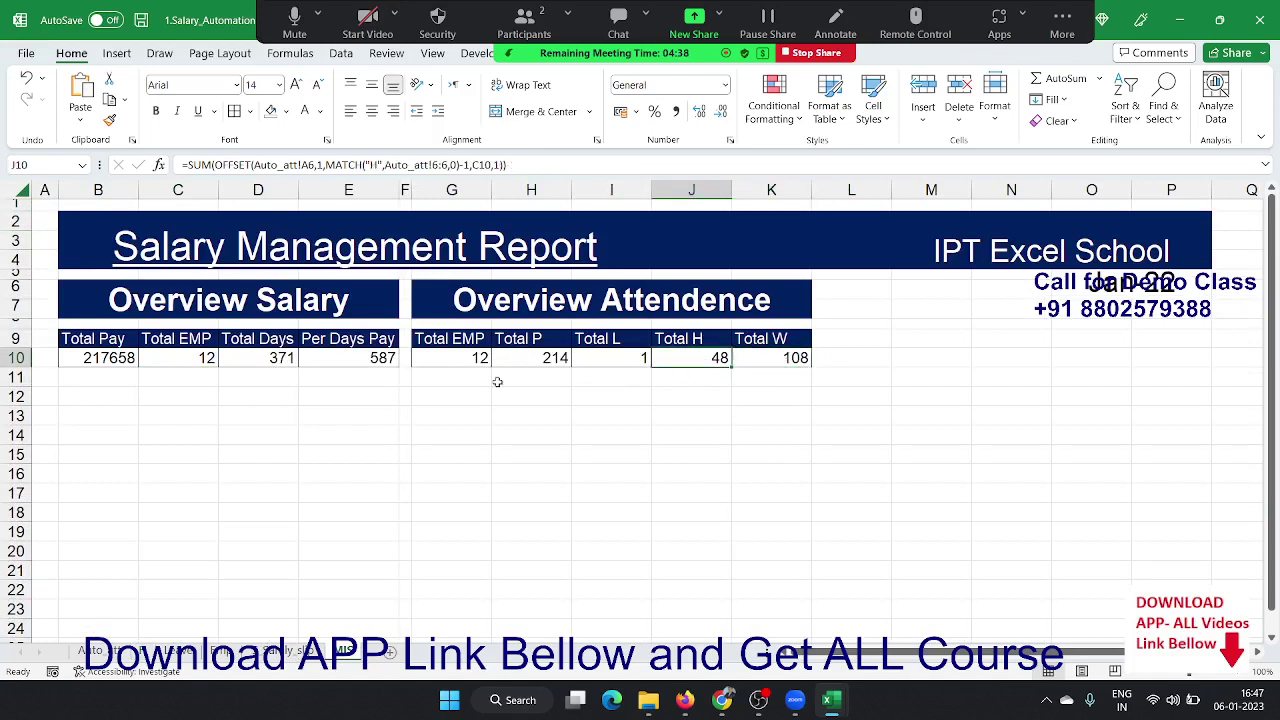
pyautogui.click(326, 397)
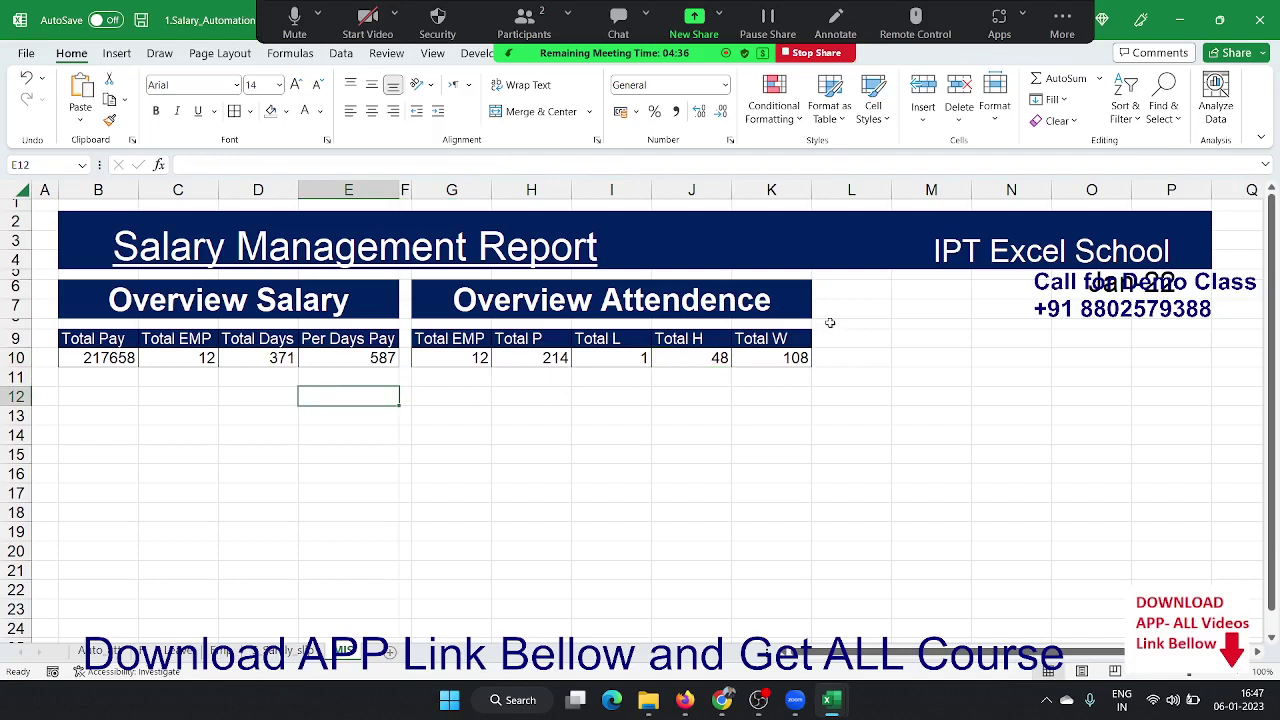
pyautogui.click(806, 348)
pyautogui.click(756, 394)
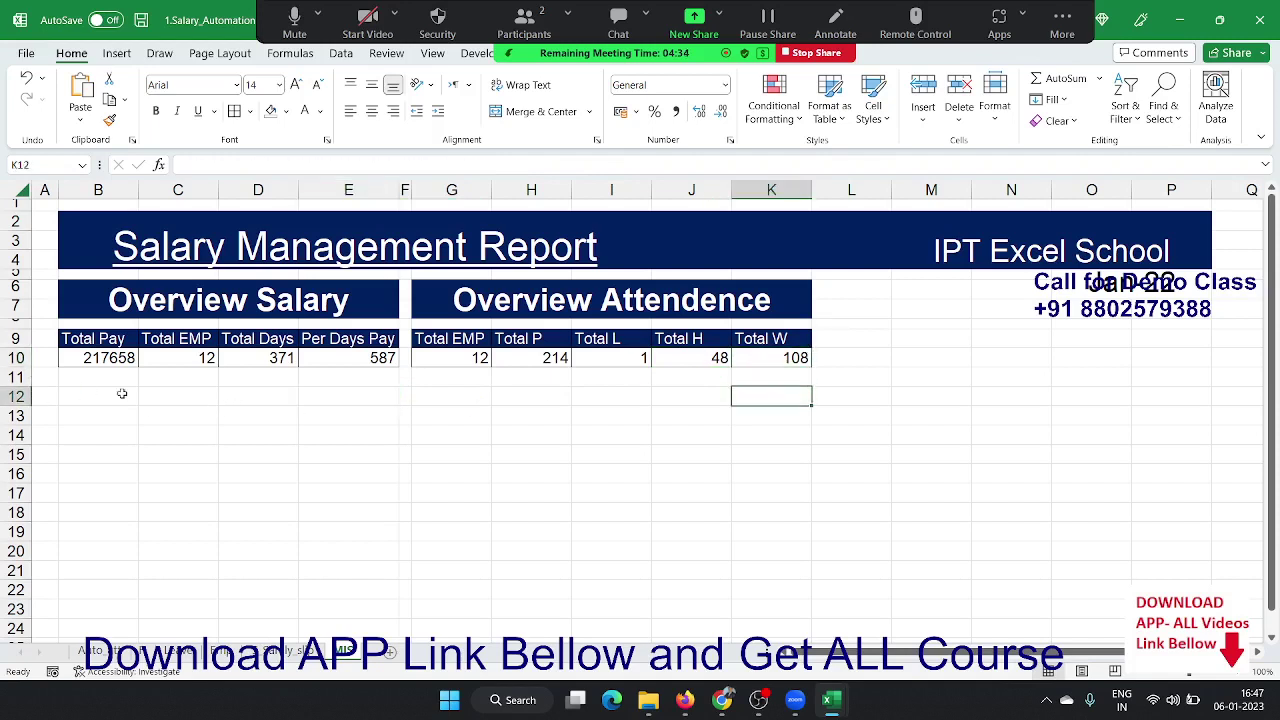
# - Label B12 'Pay Per Emp' and compute Total Pay ÷ Total EMP (18138.16) below it
pyautogui.click(122, 395)
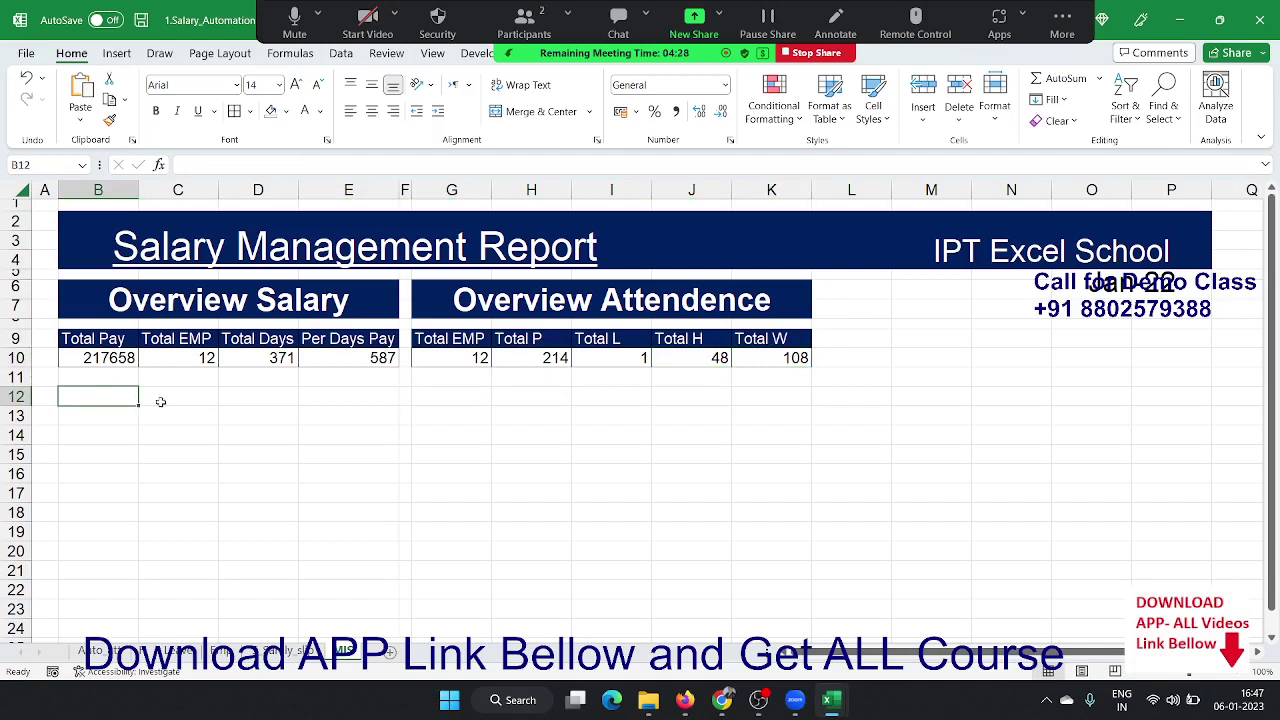
pyautogui.write('Pay')
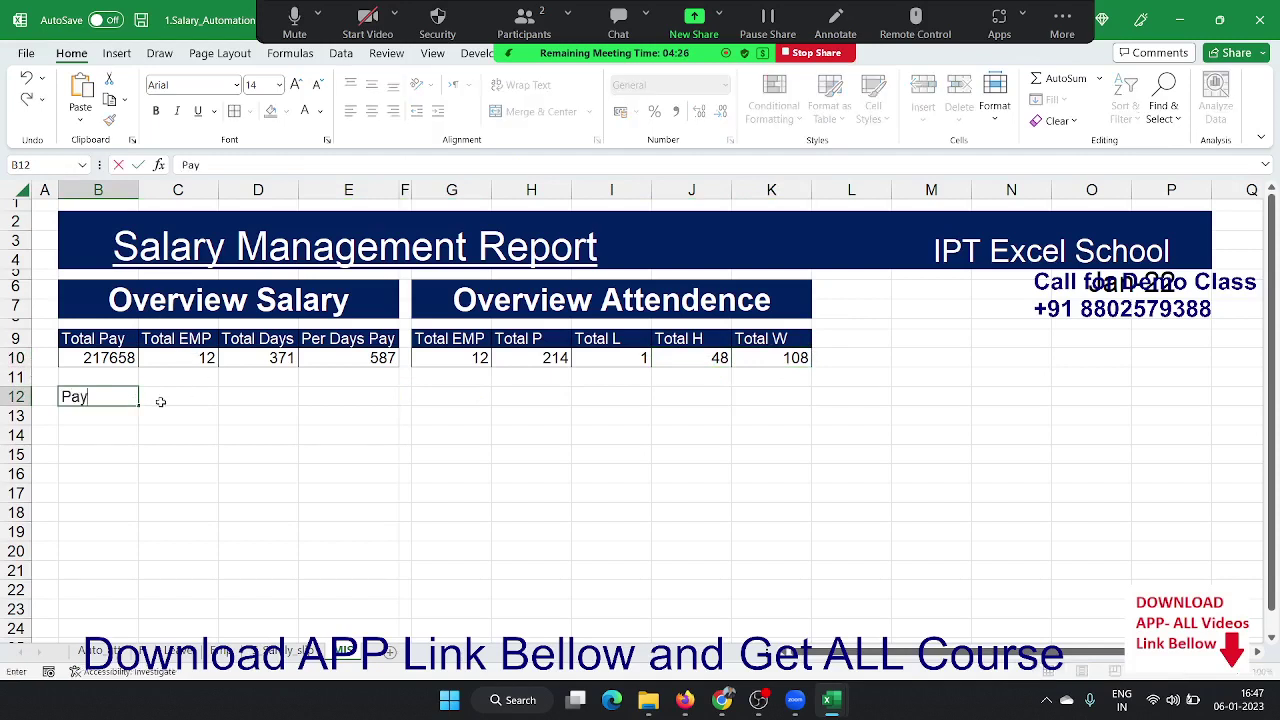
pyautogui.write(' Per ')
pyautogui.write('Emp')
pyautogui.press('Return')
pyautogui.write('=')
pyautogui.press('Up')
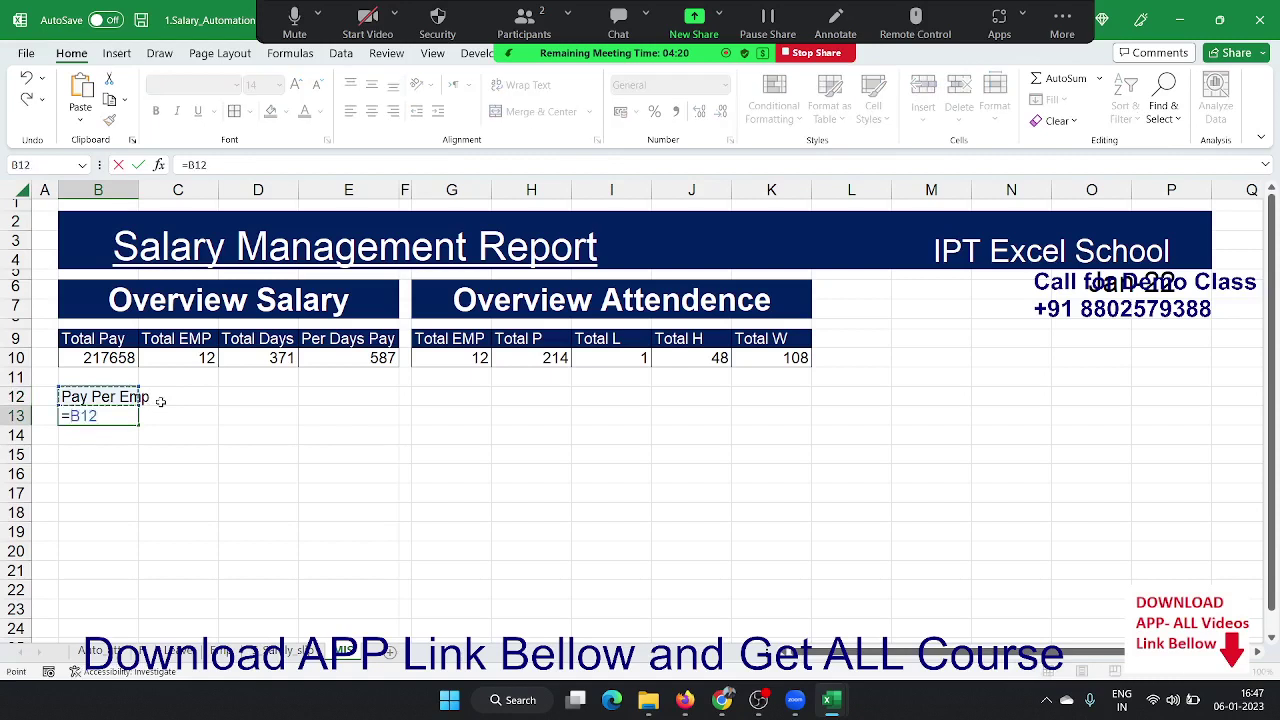
pyautogui.press('Up')
pyautogui.press('Up')
pyautogui.write('/')
pyautogui.press('Right')
pyautogui.press('Up')
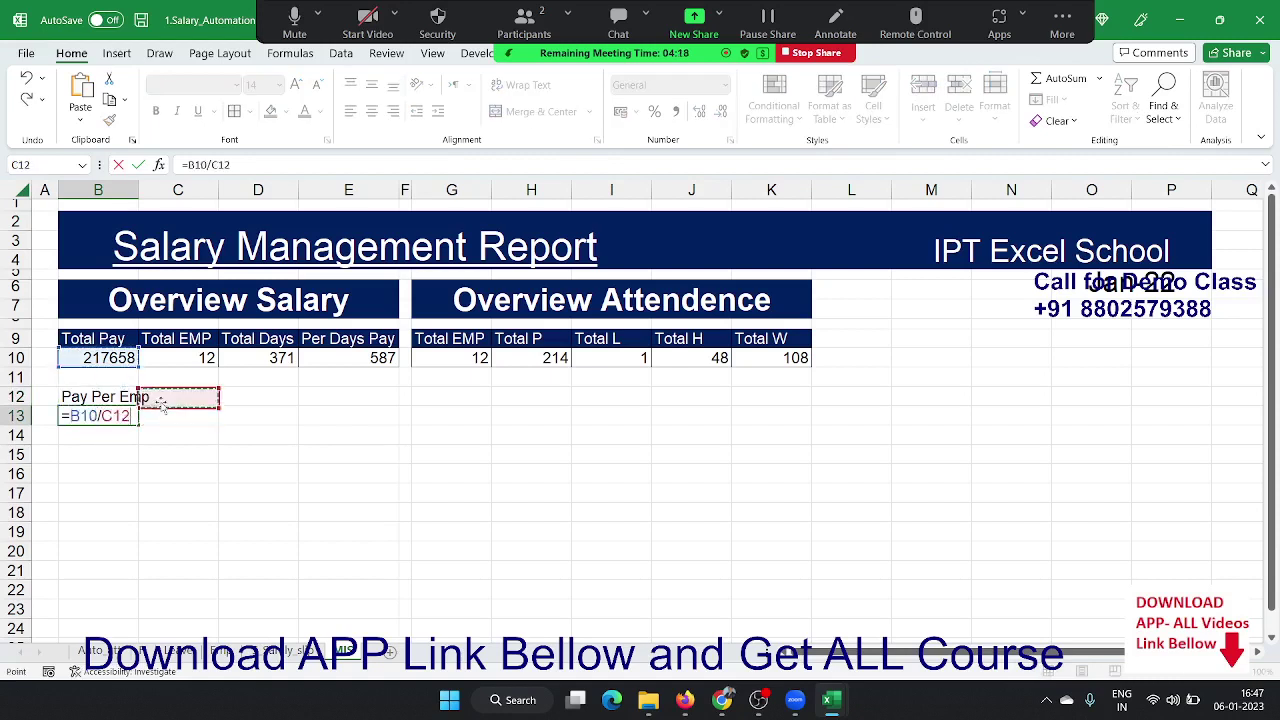
pyautogui.press('Up')
pyautogui.press('Up')
pyautogui.press('Return')
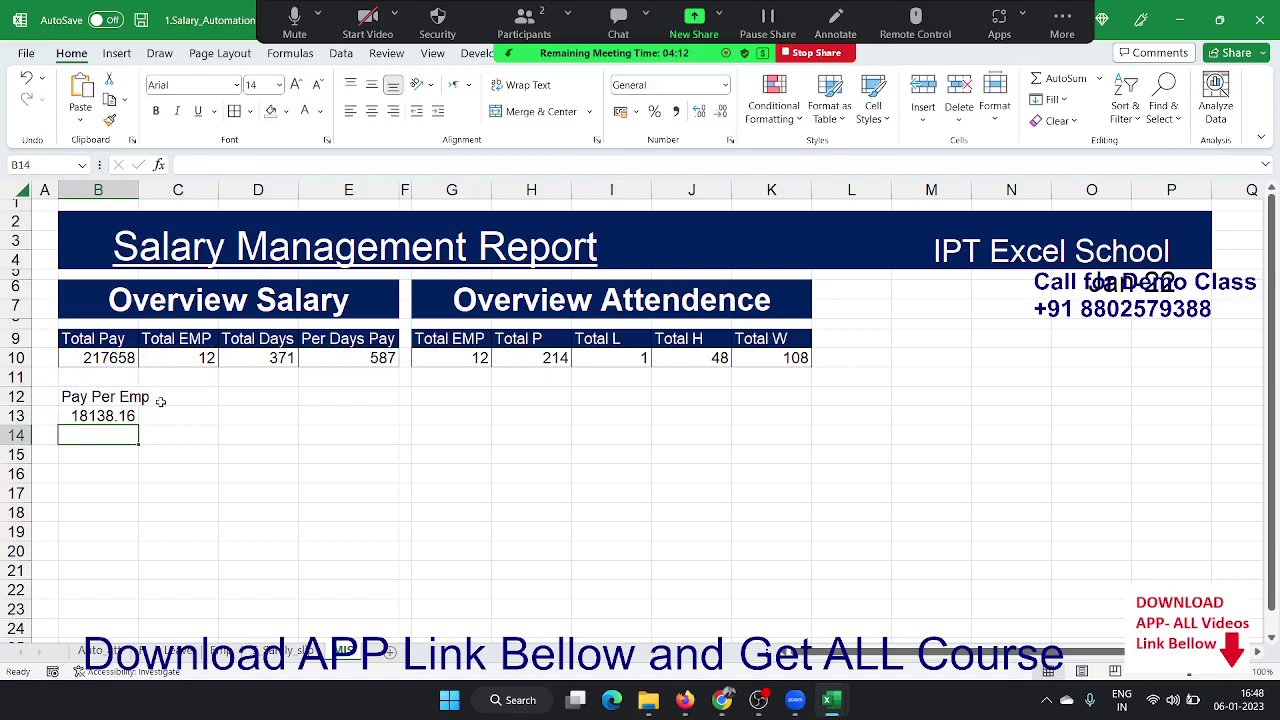
# - Add the 'Pay Day Per Emp' heading in C12, fix its typo, and wrap both headings
pyautogui.press('Up')
pyautogui.press('Up')
pyautogui.press('Right')
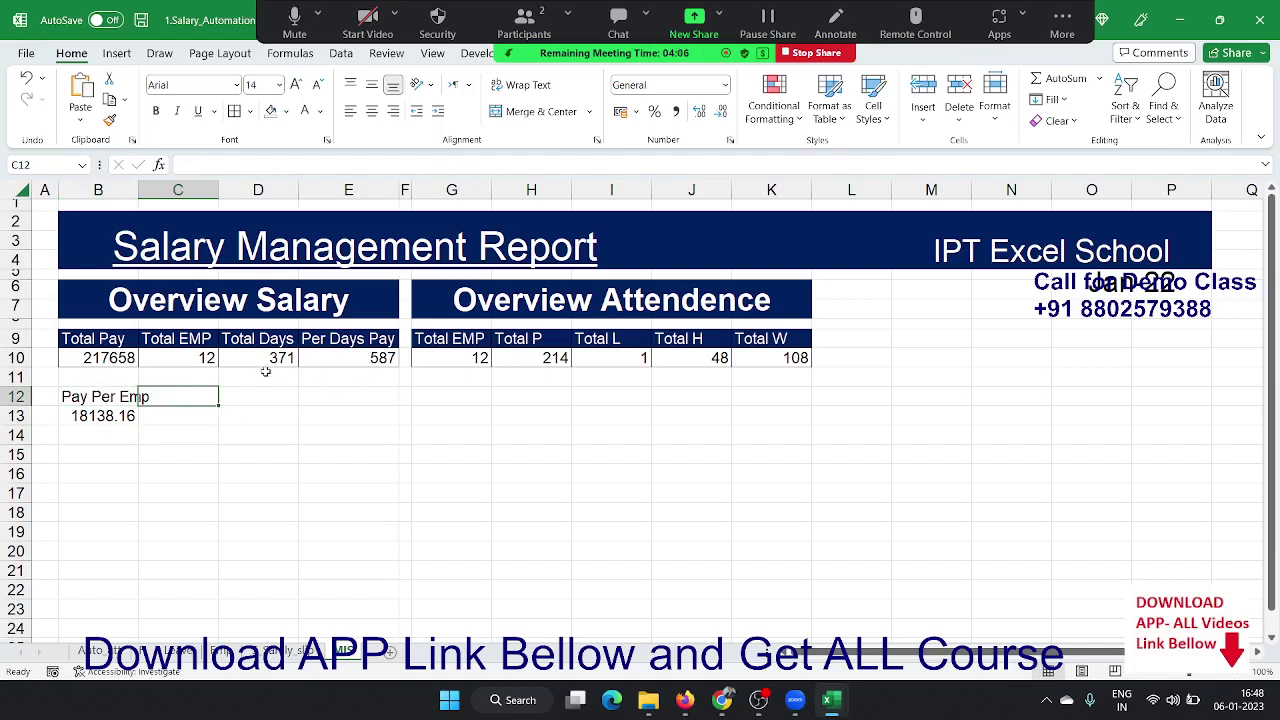
pyautogui.write('Pay ')
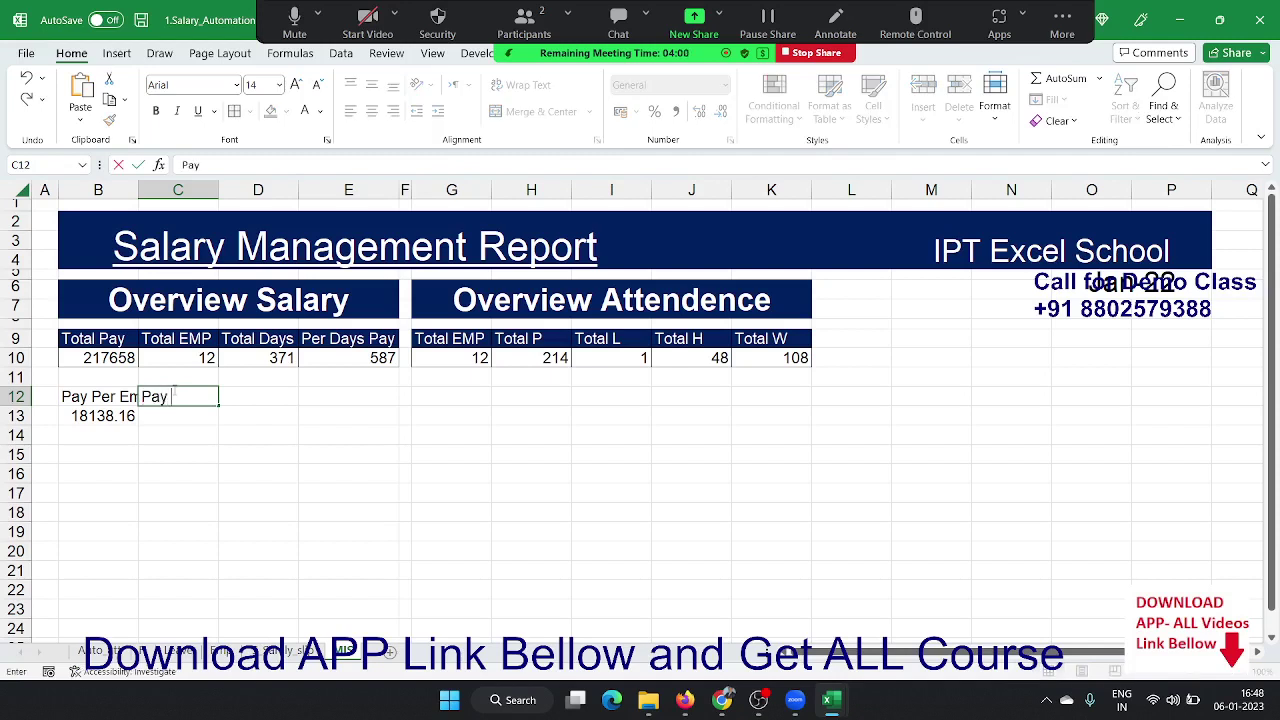
pyautogui.write('Day Per')
pyautogui.write(' Emo')
pyautogui.press('Return')
pyautogui.click(173, 392)
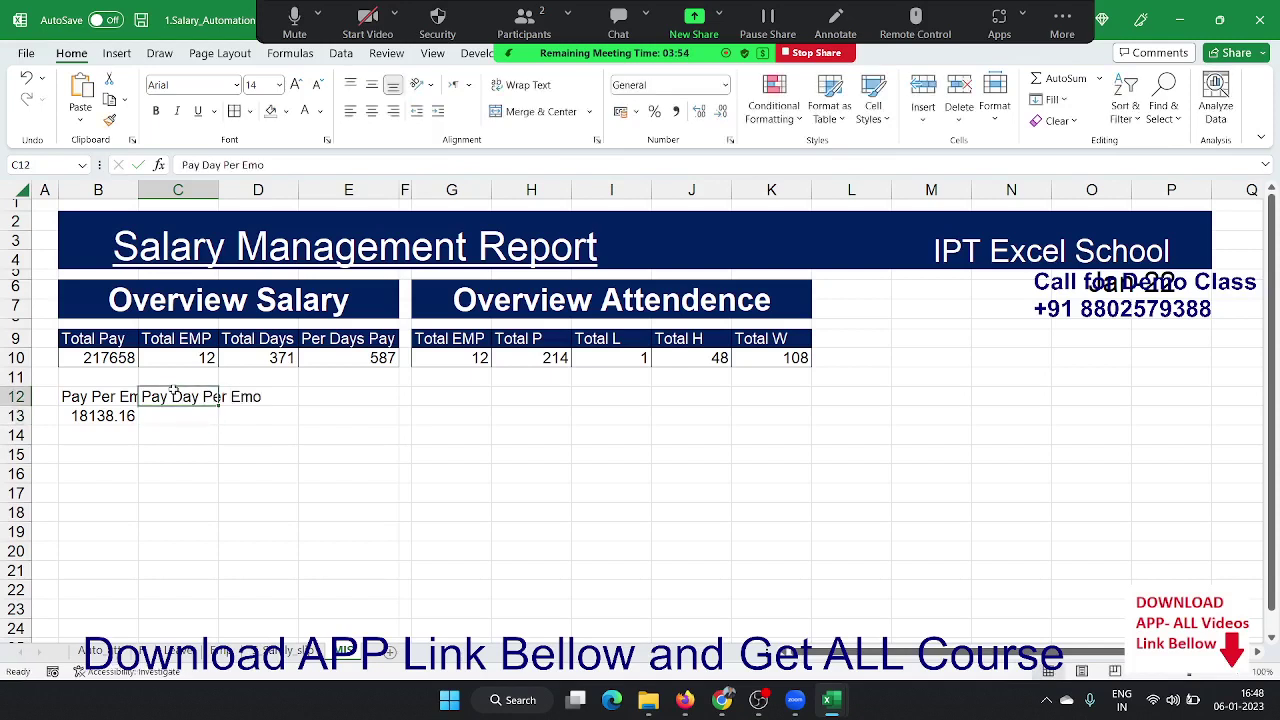
pyautogui.click(288, 168)
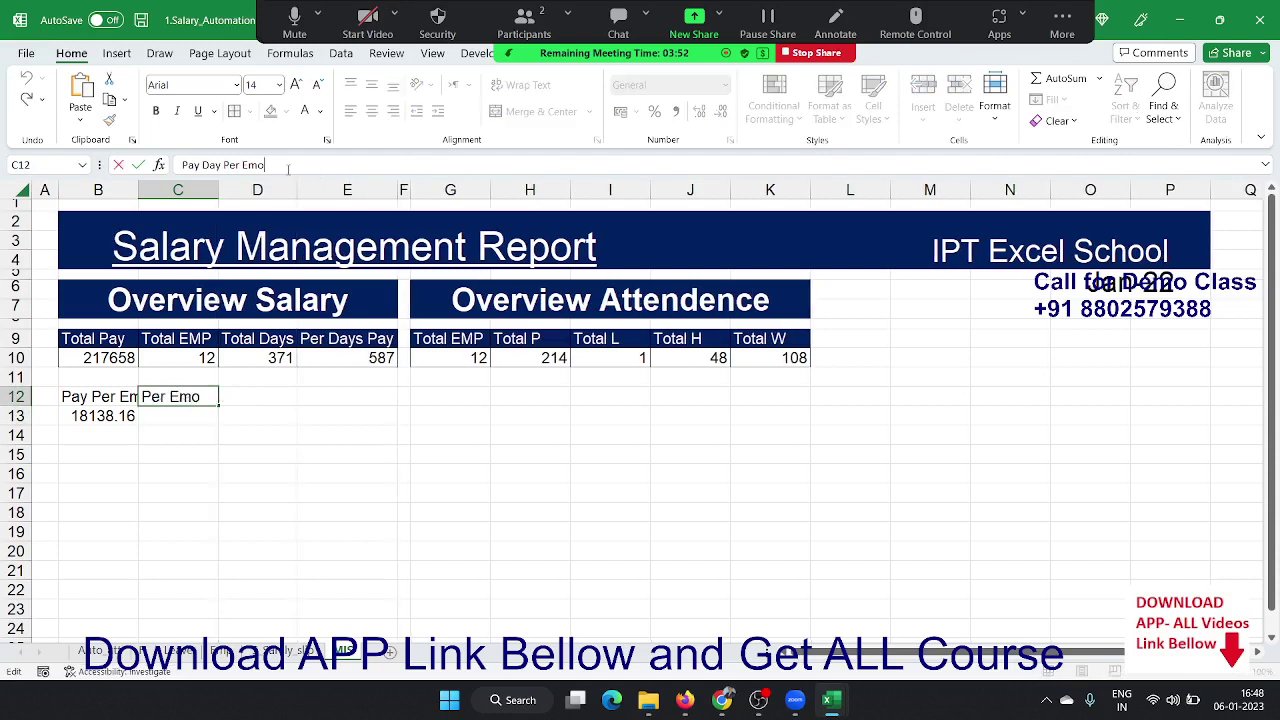
pyautogui.press('BackSpace')
pyautogui.write('p')
pyautogui.press('Return')
pyautogui.press('Up')
pyautogui.hotkey('shift', 'Left')
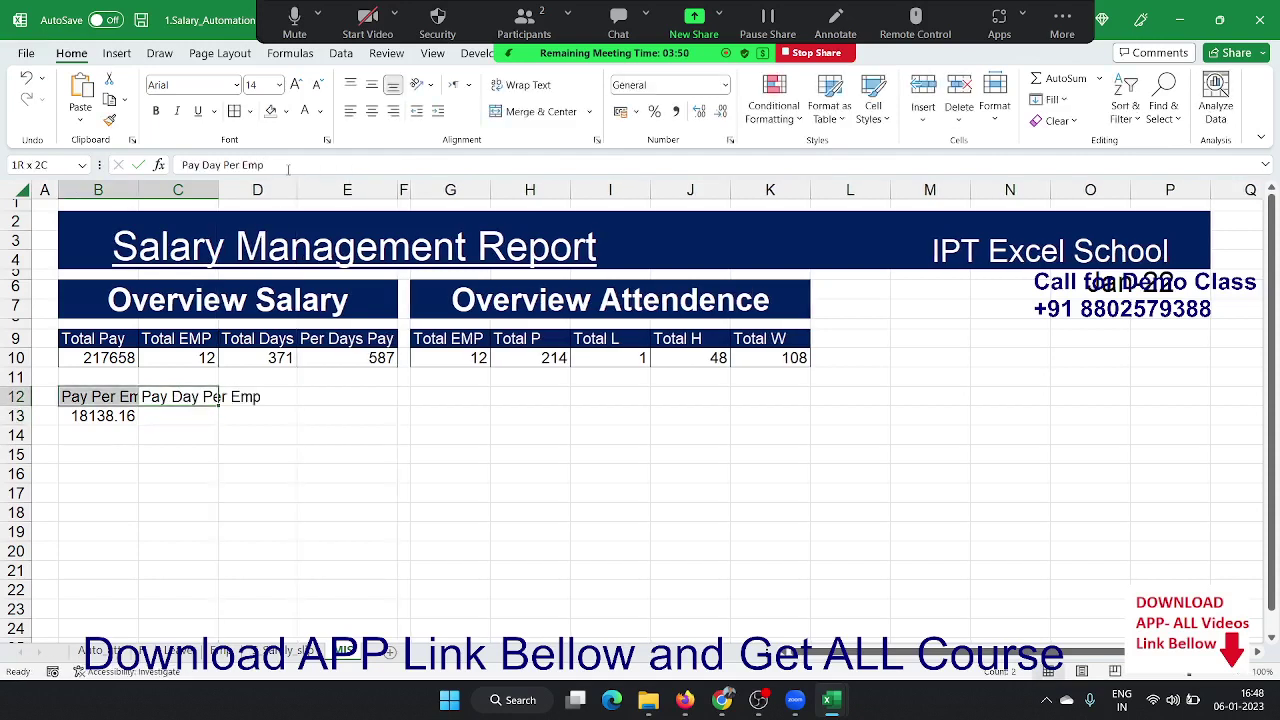
pyautogui.click(512, 86)
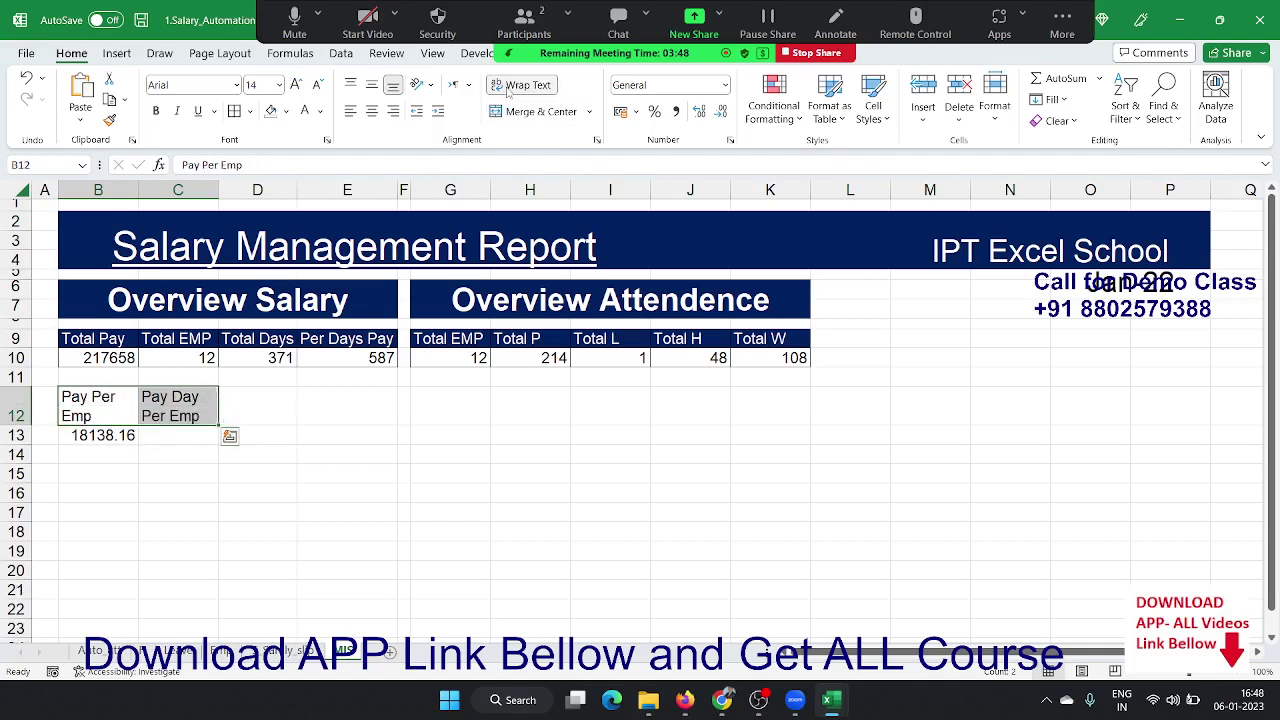
# - Enter =D10/C10 in C13 and display the result as 30.9 with one decimal
pyautogui.click(170, 438)
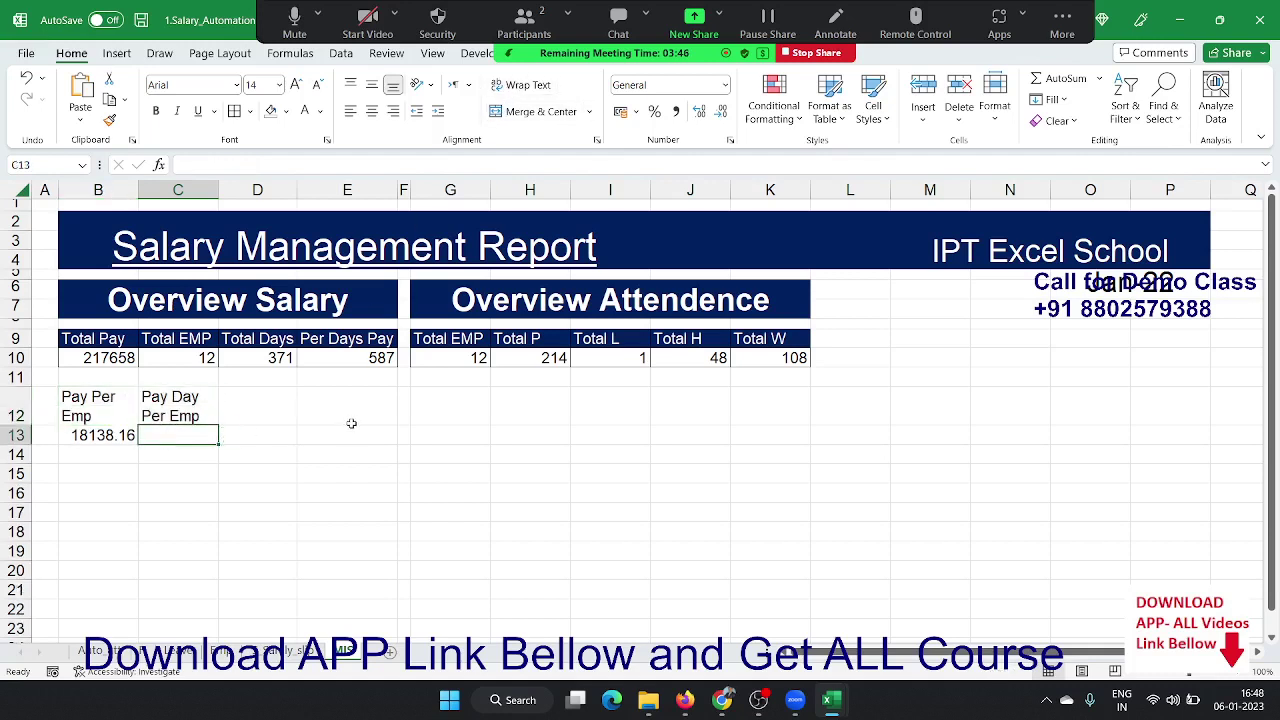
pyautogui.write('=')
pyautogui.press('Up')
pyautogui.press('Up')
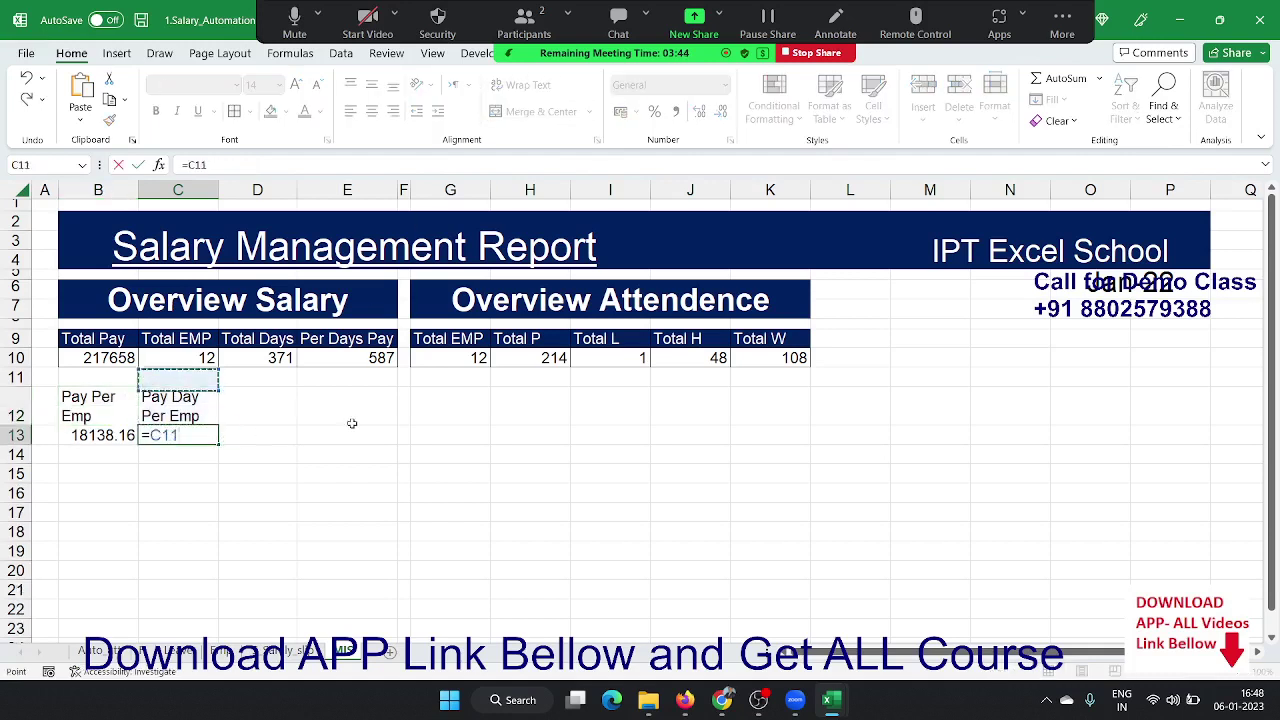
pyautogui.press('Up')
pyautogui.press('Right')
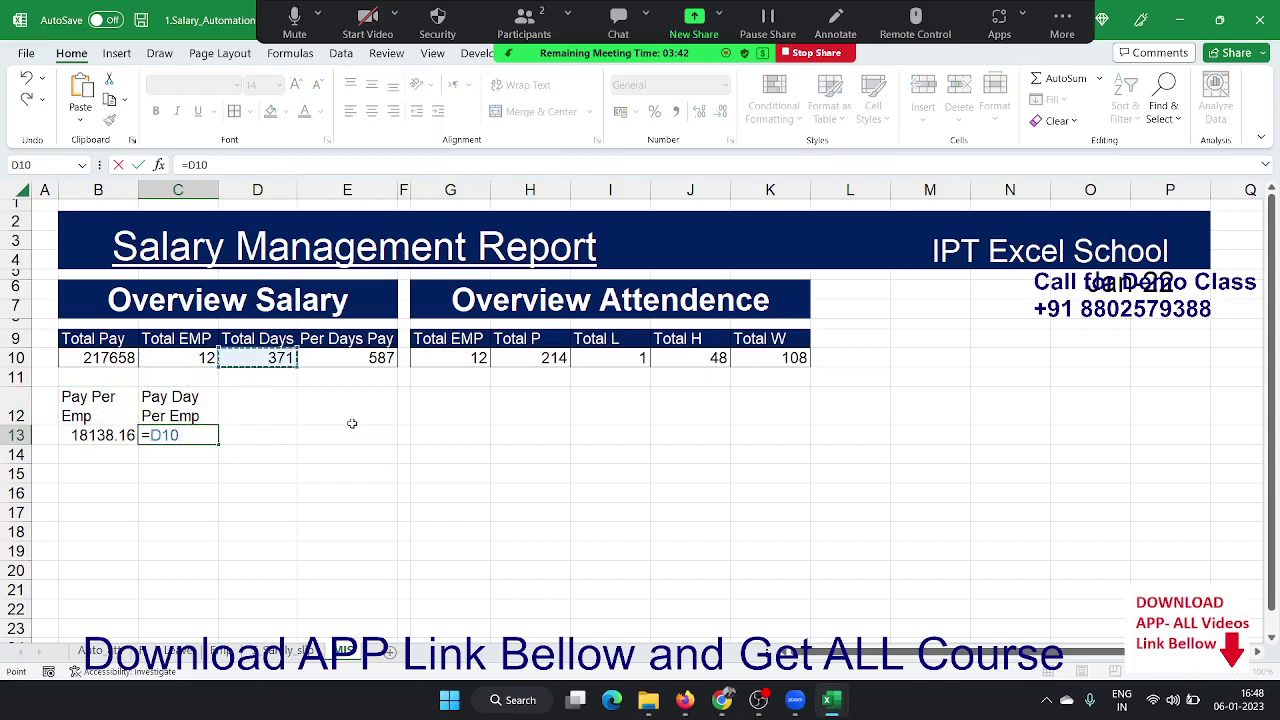
pyautogui.write('/')
pyautogui.press('Up')
pyautogui.press('Up')
pyautogui.press('Return')
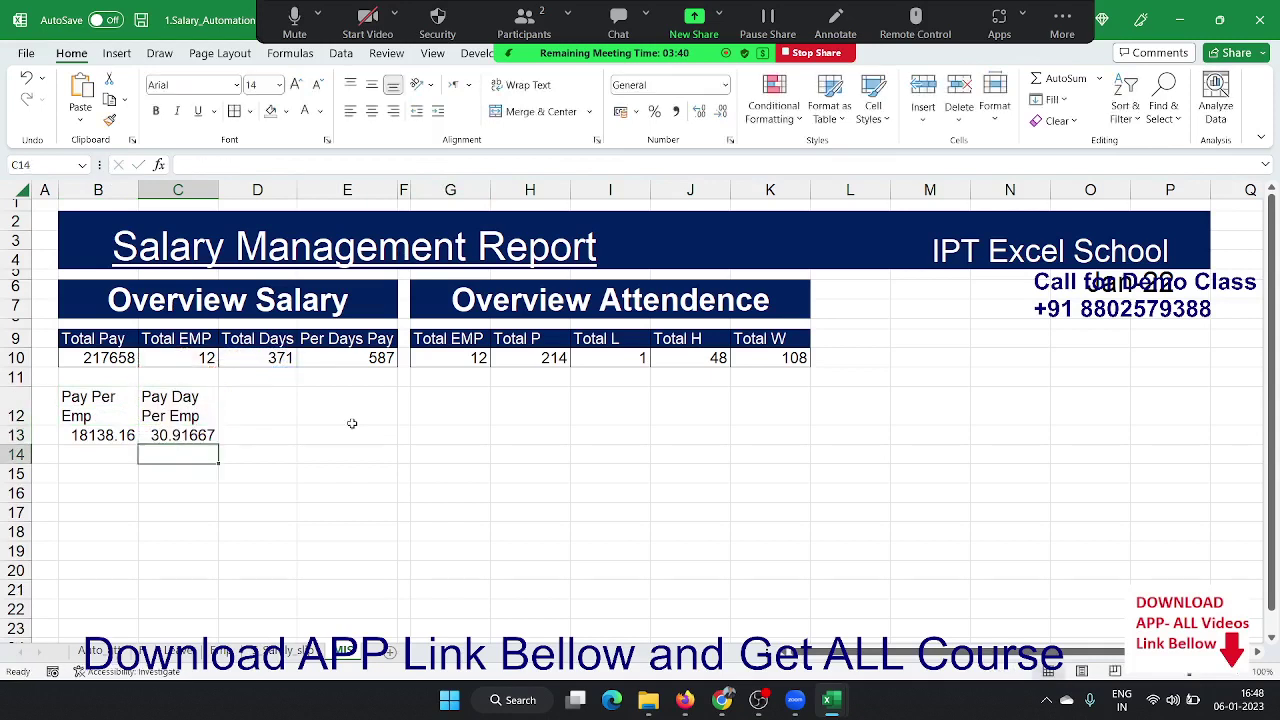
pyautogui.press('Up')
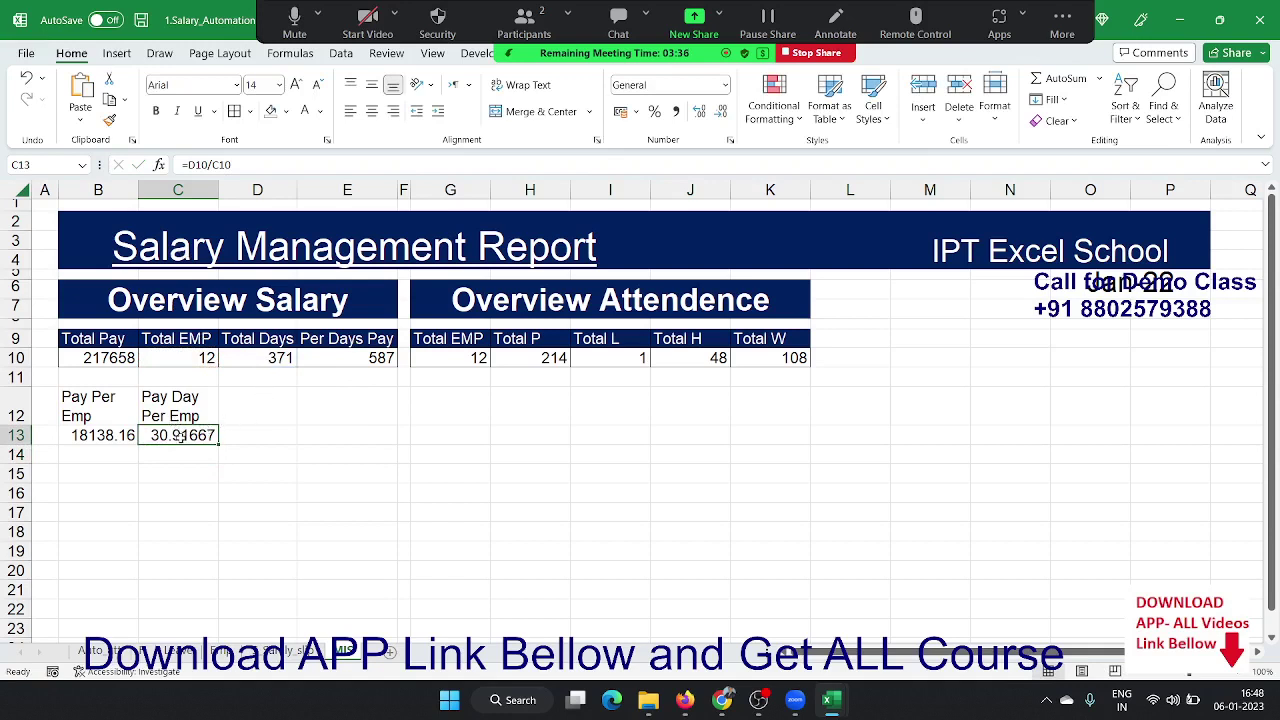
pyautogui.click(721, 112)
pyautogui.click(721, 112)
pyautogui.click(721, 112)
pyautogui.click(721, 112)
pyautogui.click(721, 112)
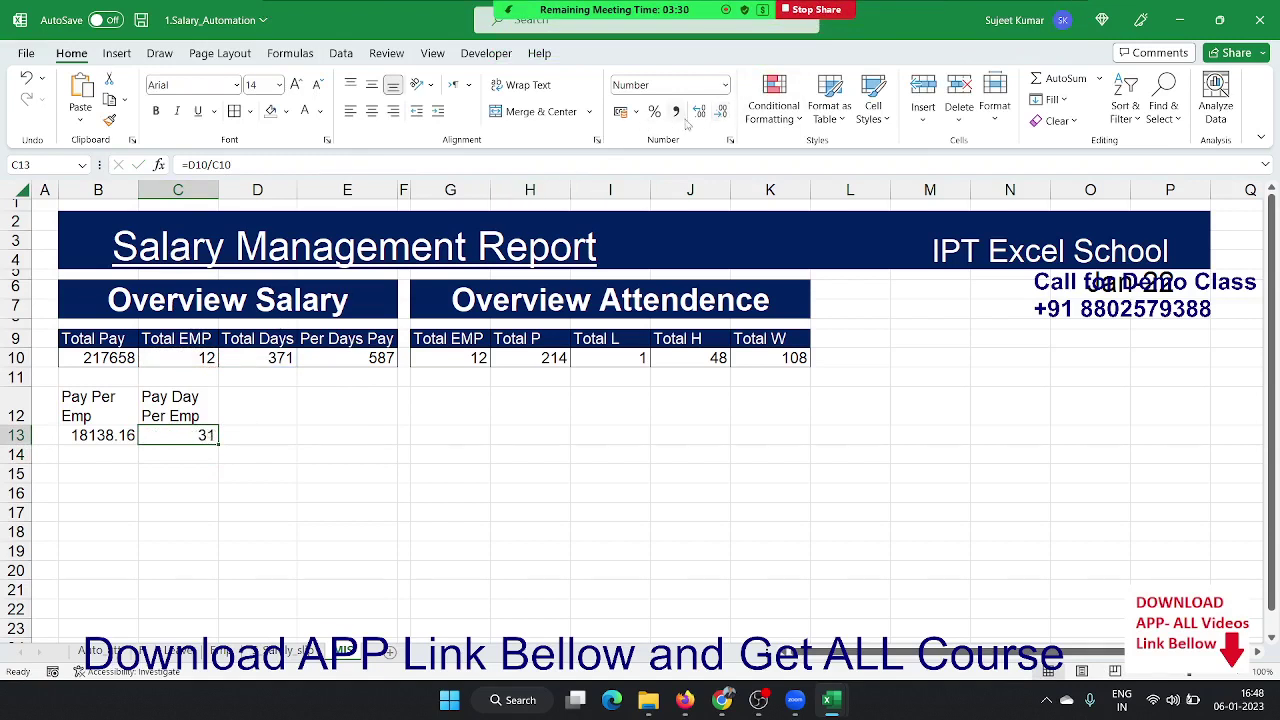
pyautogui.click(700, 112)
# - Fill the Pay Per Emp and Pay Day Per Emp headings dark navy with white text
pyautogui.moveTo(100, 410); pyautogui.dragTo(170, 412)
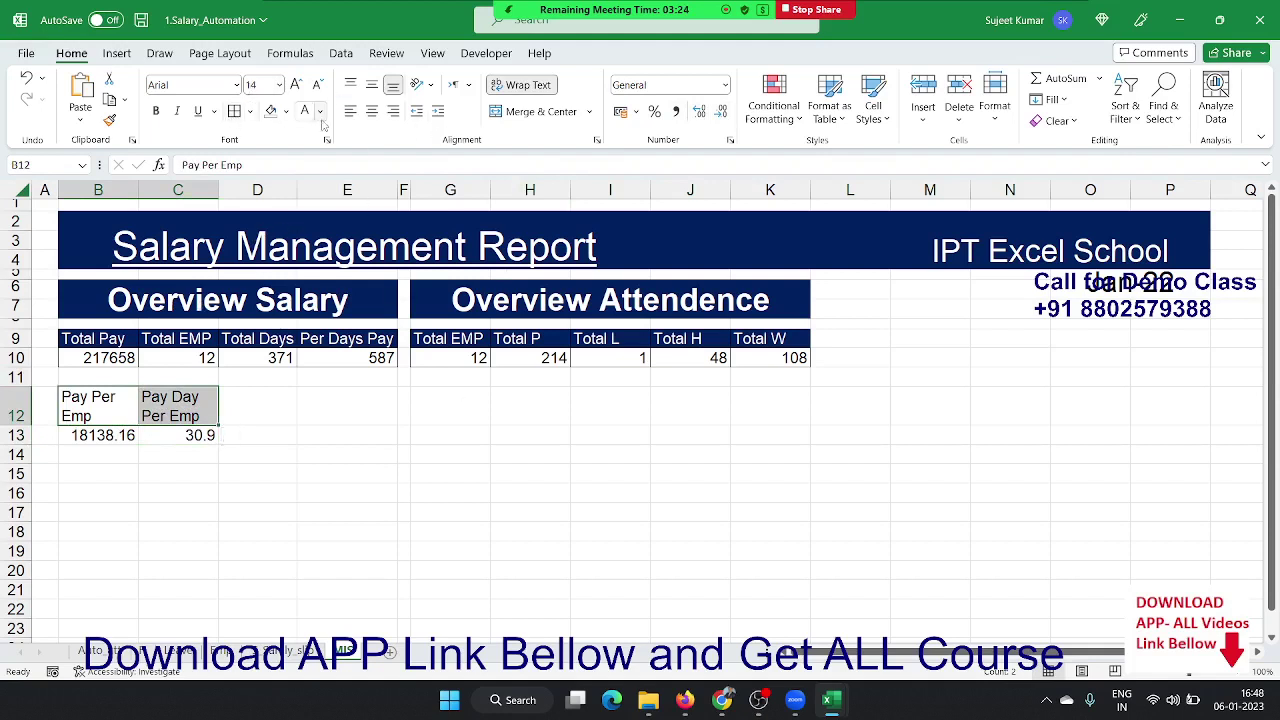
pyautogui.click(286, 112)
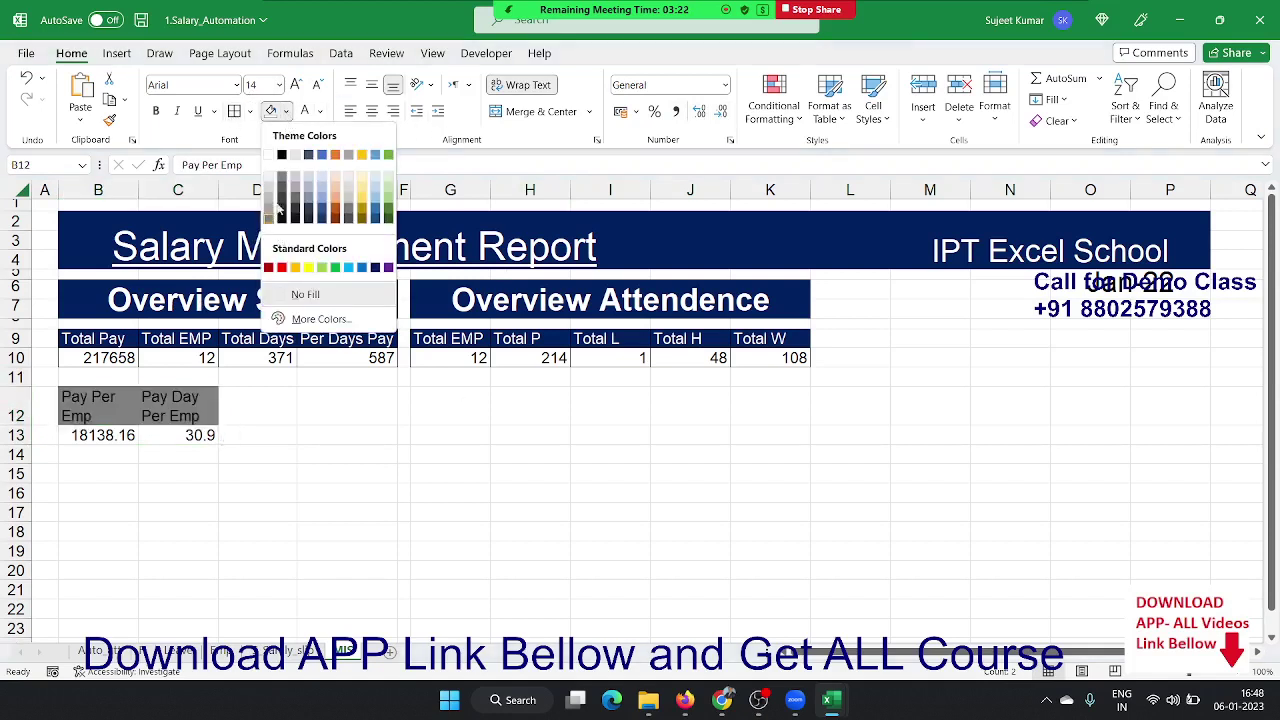
pyautogui.click(375, 268)
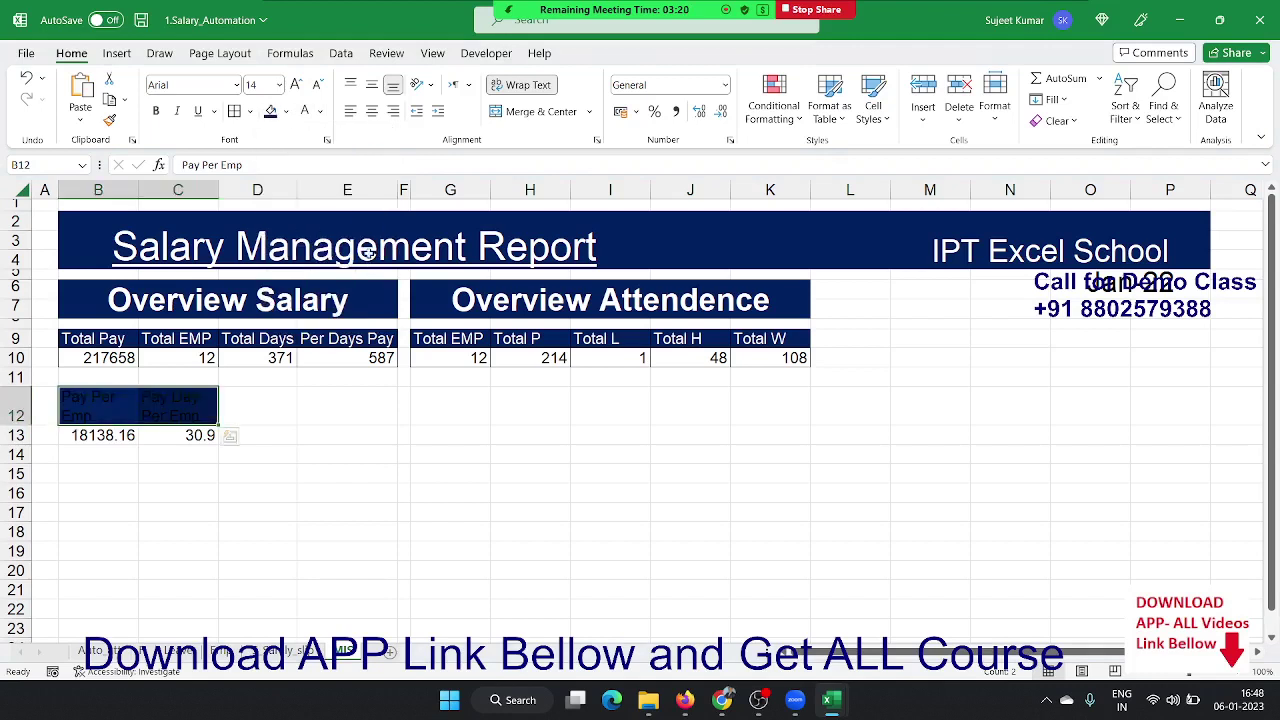
pyautogui.click(305, 111)
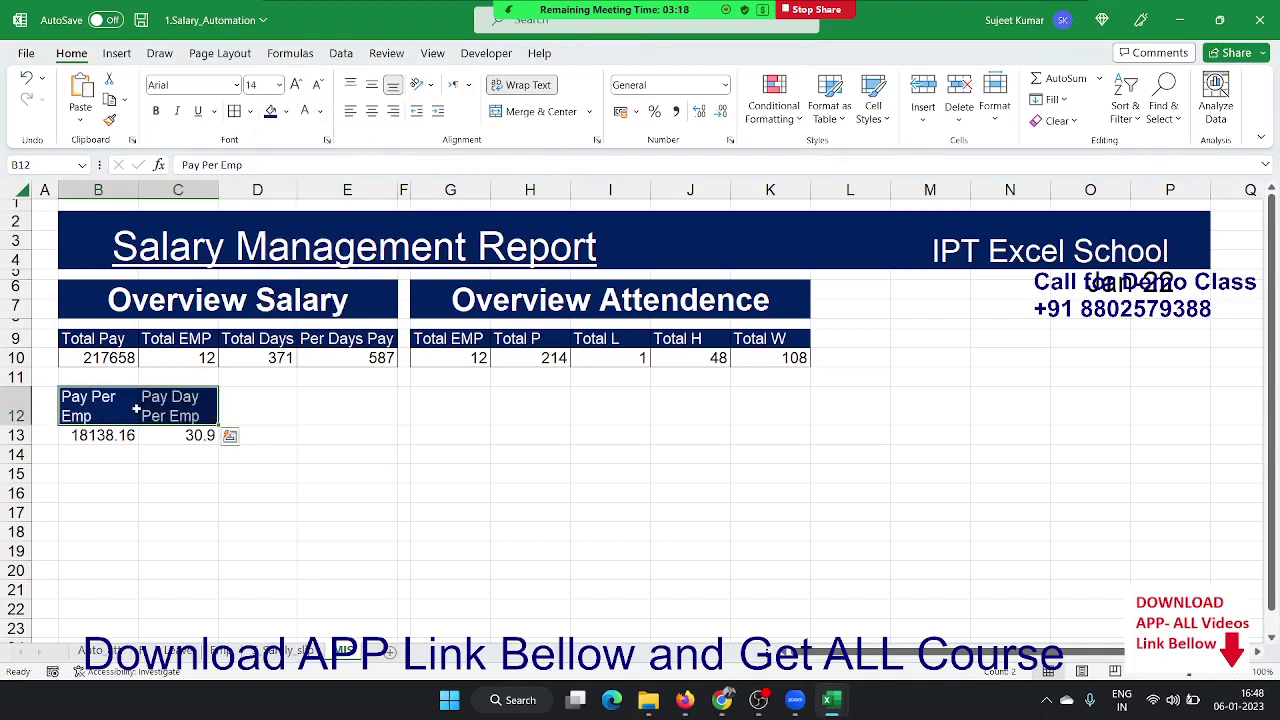
# - Apply All Borders to the B12:C13 block and review the finished formatting
pyautogui.moveTo(100, 405); pyautogui.dragTo(167, 430)
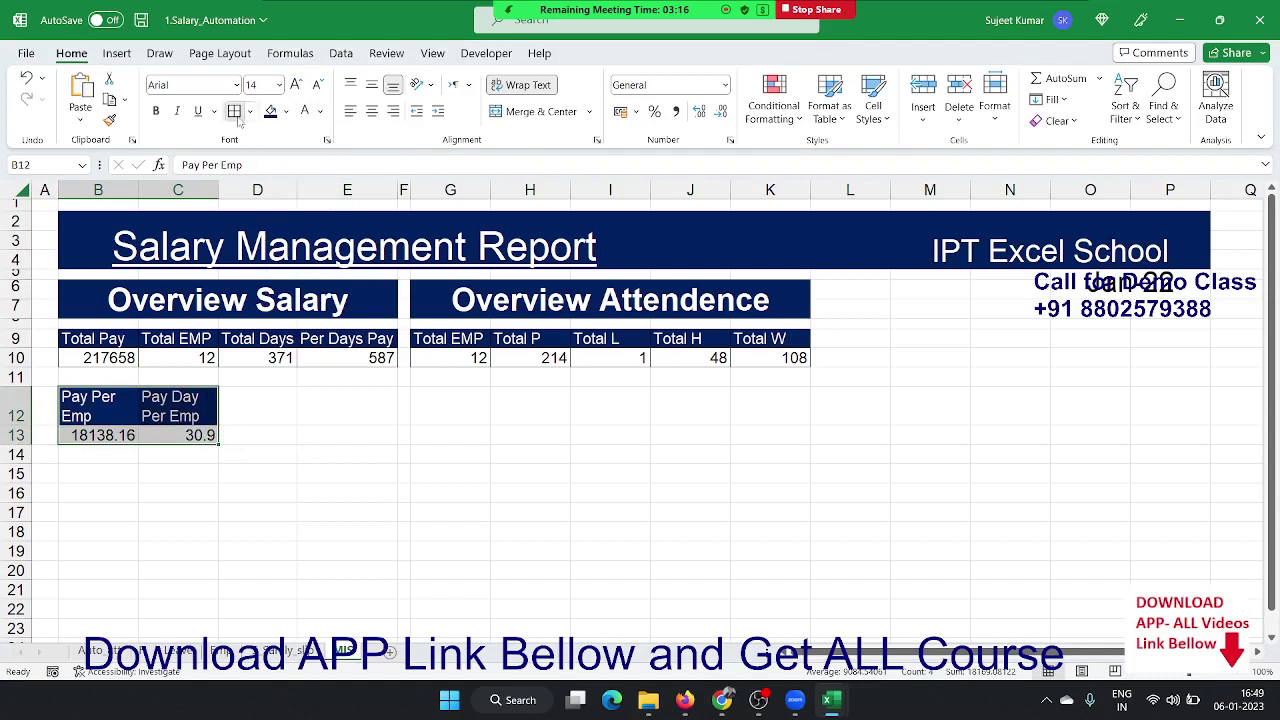
pyautogui.click(403, 406)
pyautogui.click(342, 412)
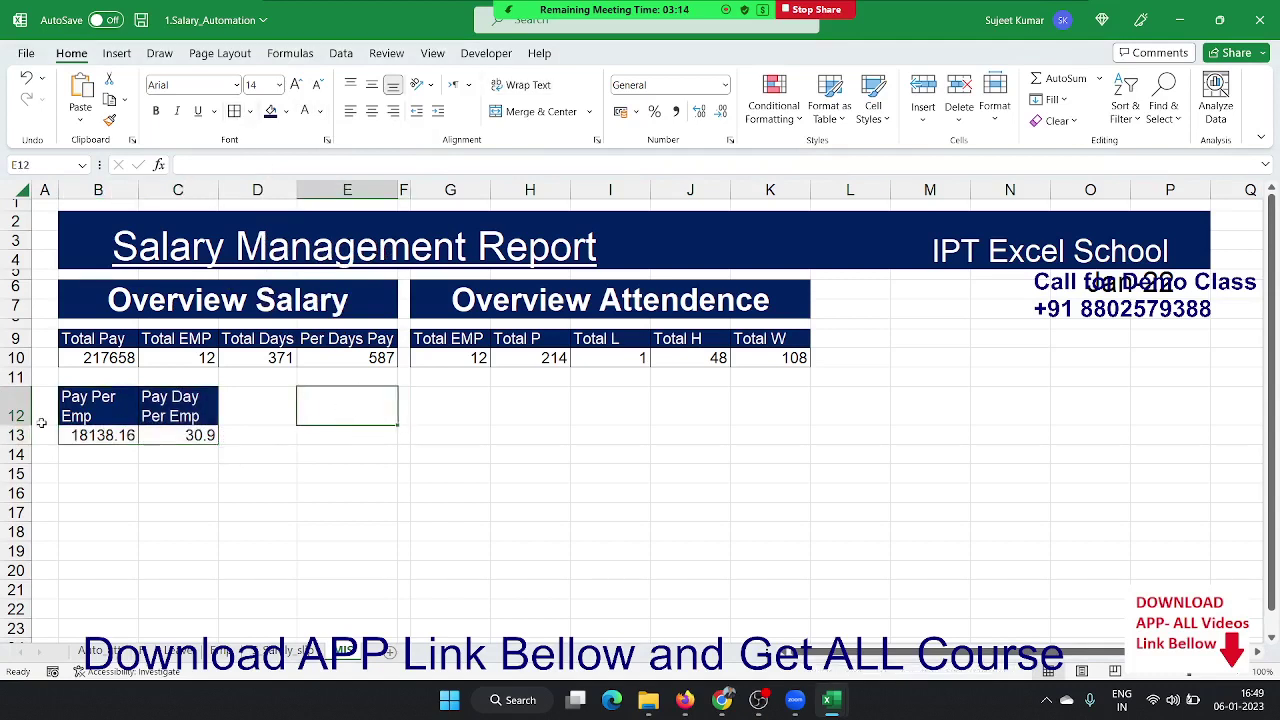
pyautogui.click(99, 413)
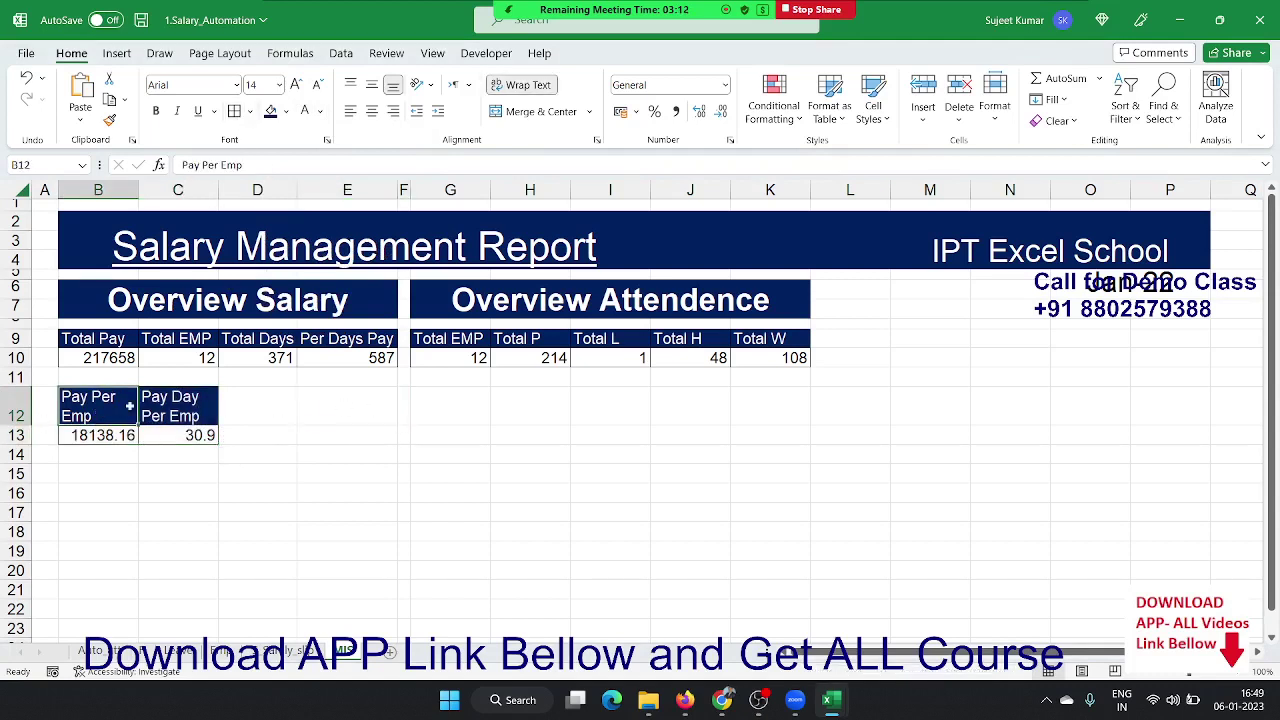
pyautogui.moveTo(130, 405); pyautogui.dragTo(167, 404)
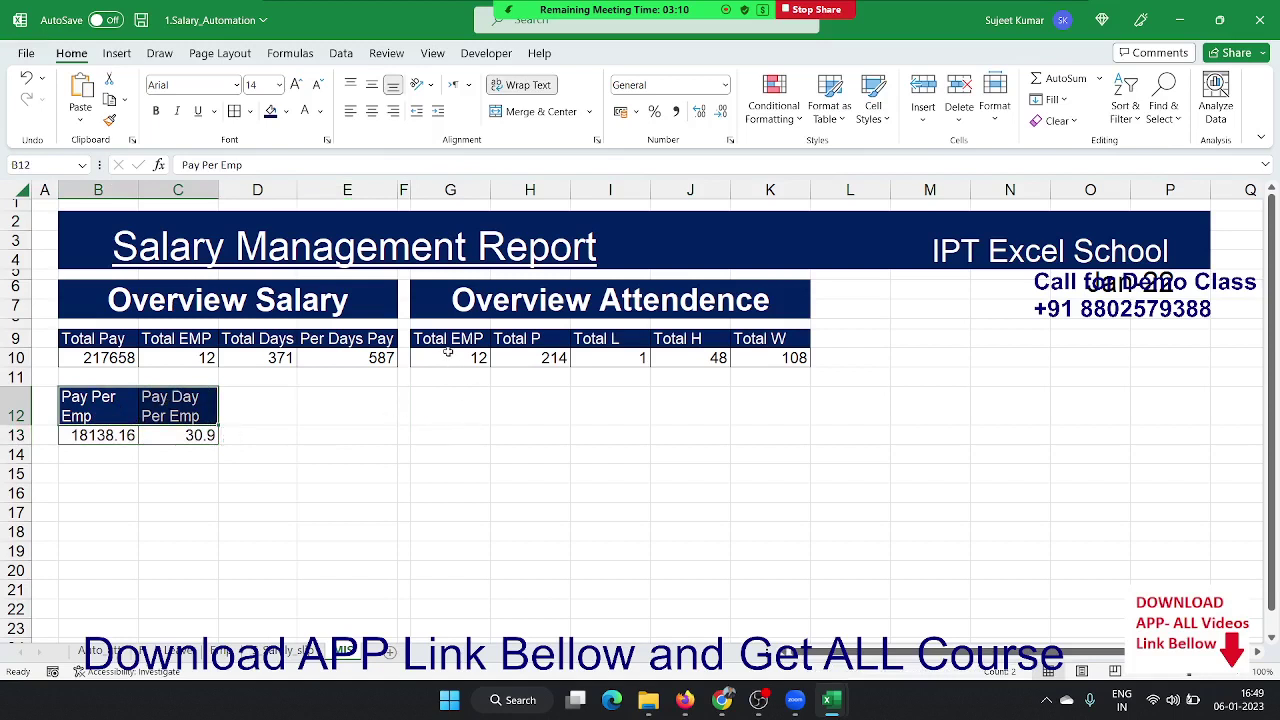
pyautogui.press('ctrl')
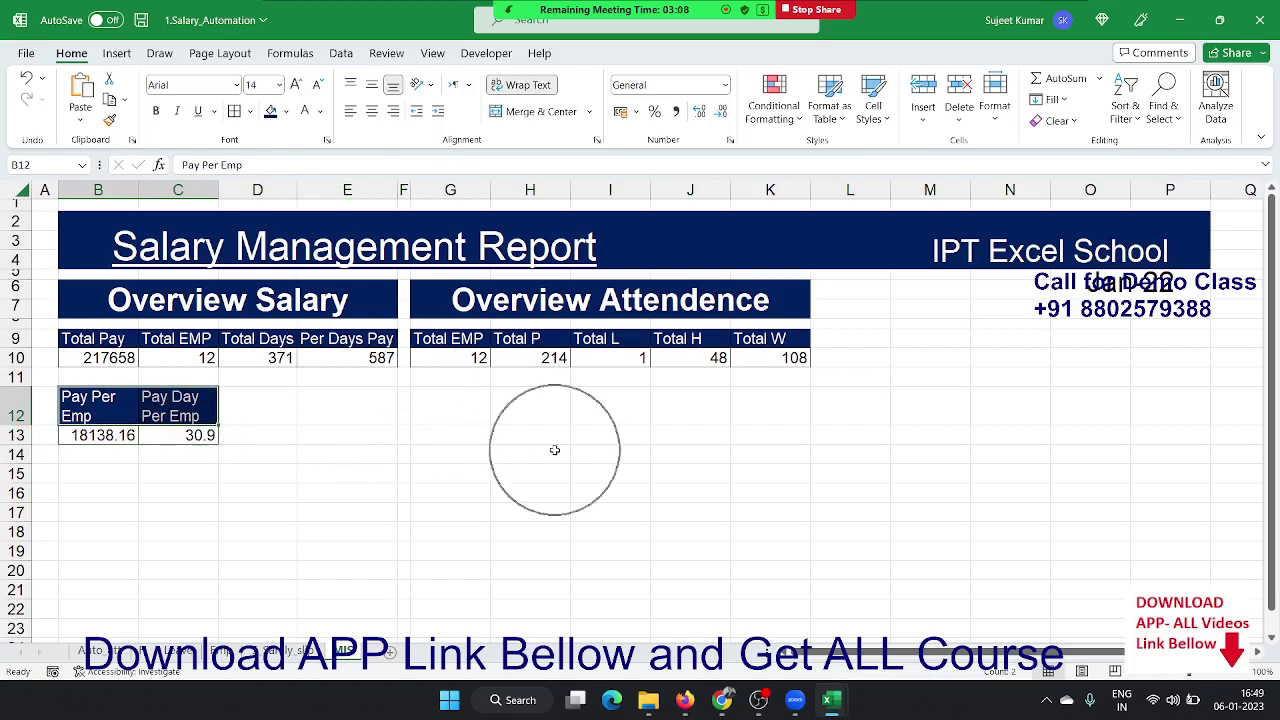
pyautogui.hotkey('ctrl', 'q')
pyautogui.press('Escape')
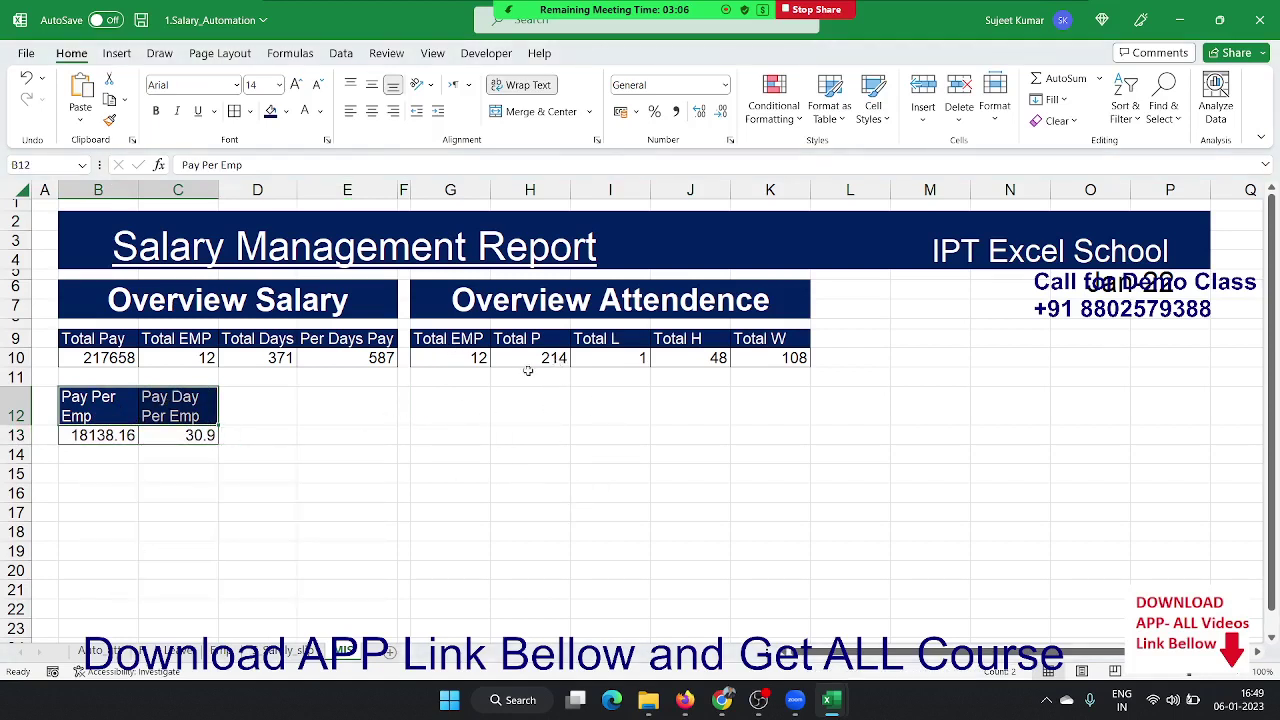
# - Copy the Pay Day Per Emp heading into G12 under the attendance totals
pyautogui.moveTo(250, 428)
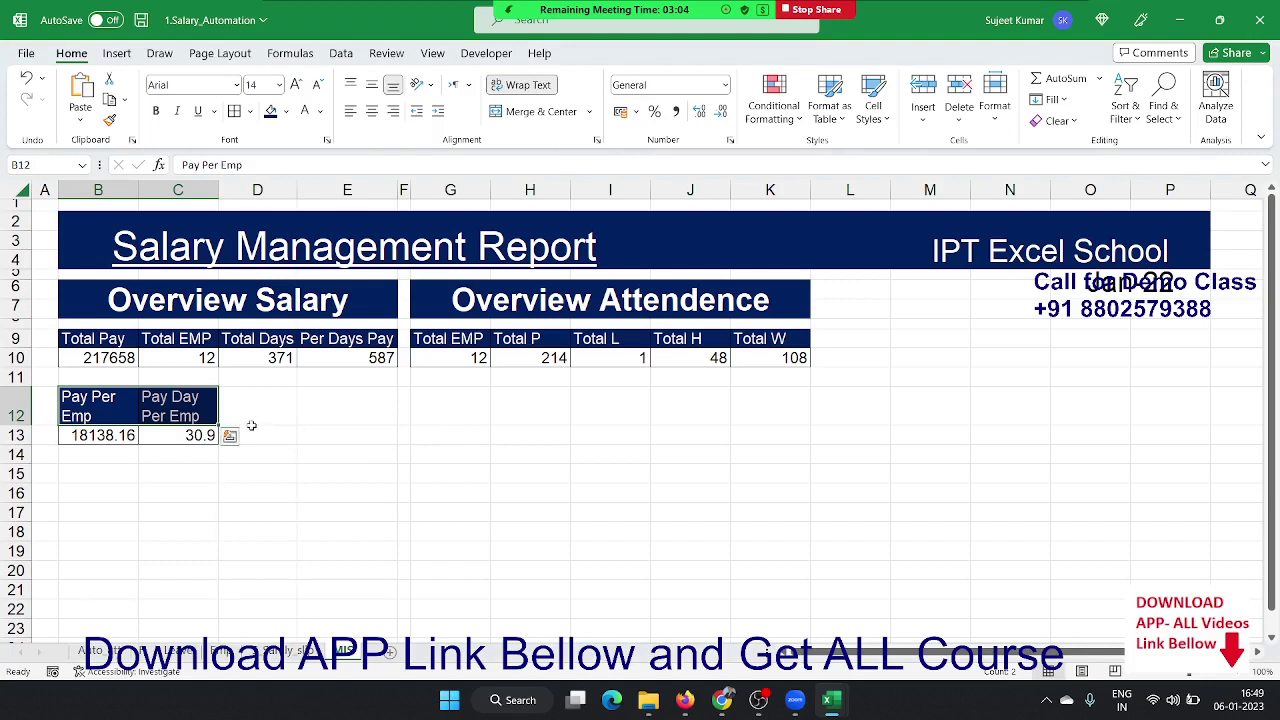
pyautogui.click(193, 415)
pyautogui.hotkey('ctrl', 'c')
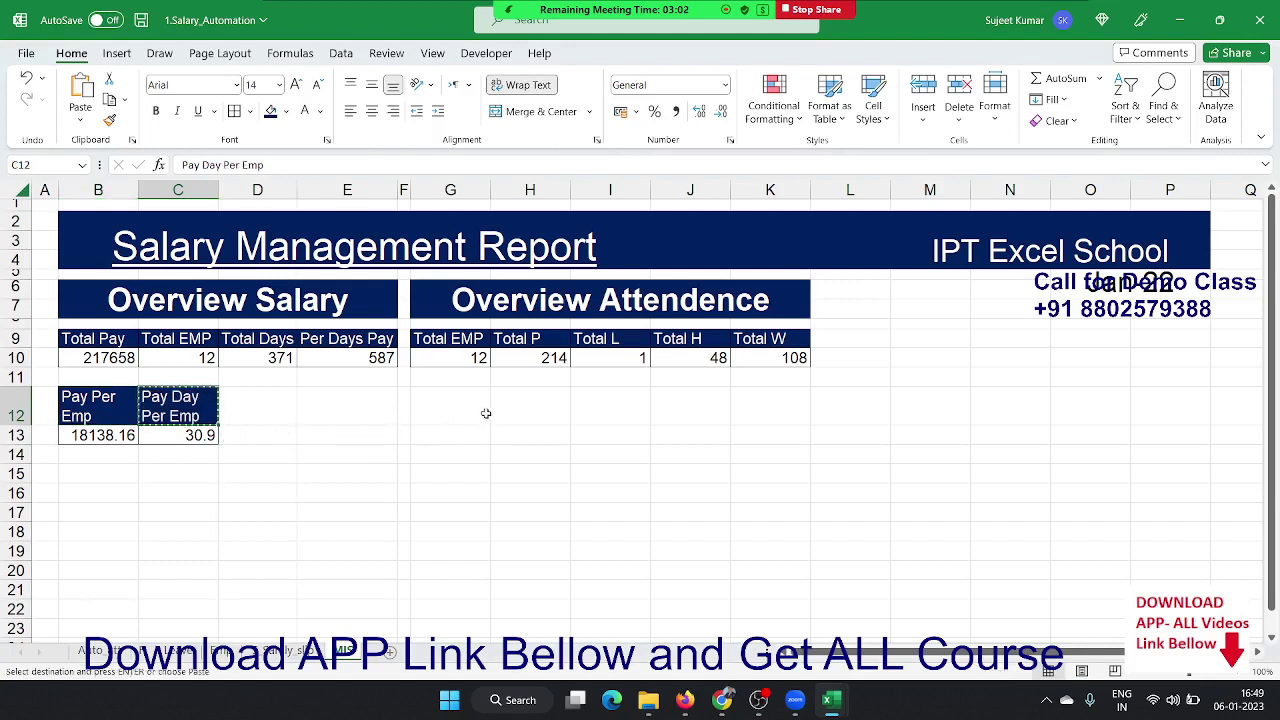
pyautogui.click(486, 413)
pyautogui.hotkey('ctrl', 'v')
# - Compute Total P ÷ Total EMP in H12, rounded to a whole number (18)
pyautogui.click(519, 414)
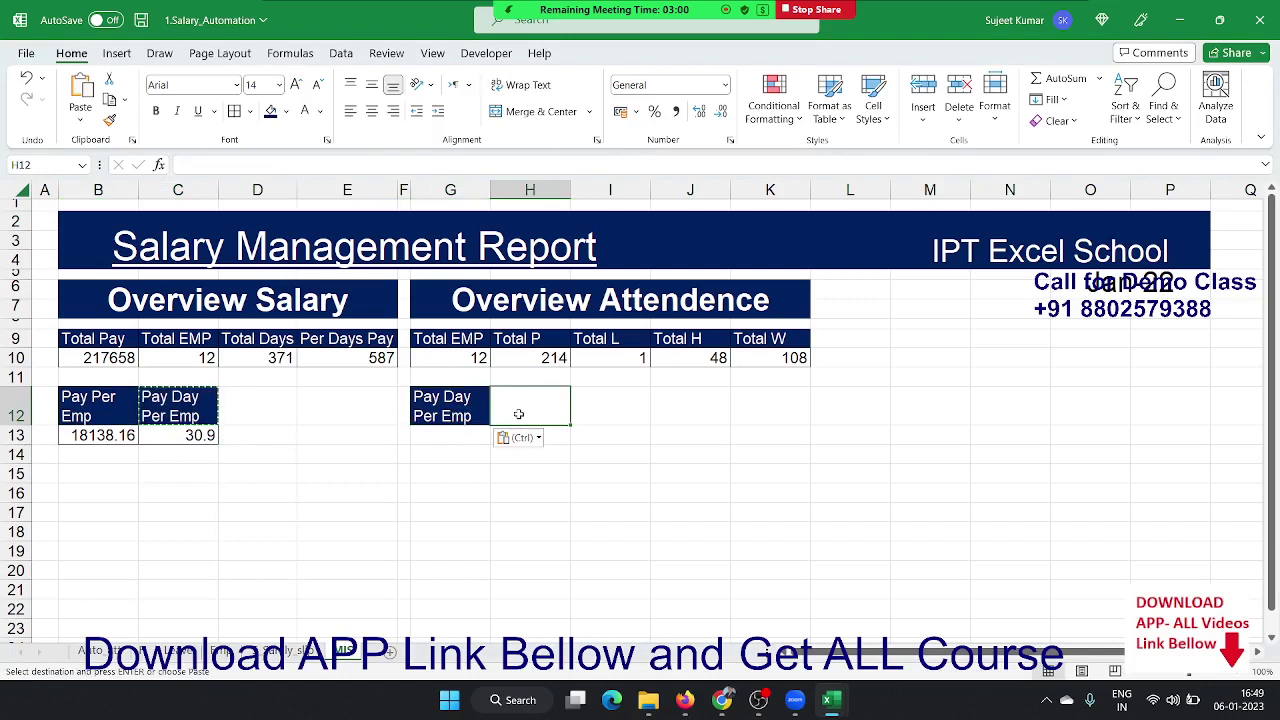
pyautogui.write('=')
pyautogui.press('Up')
pyautogui.press('Up')
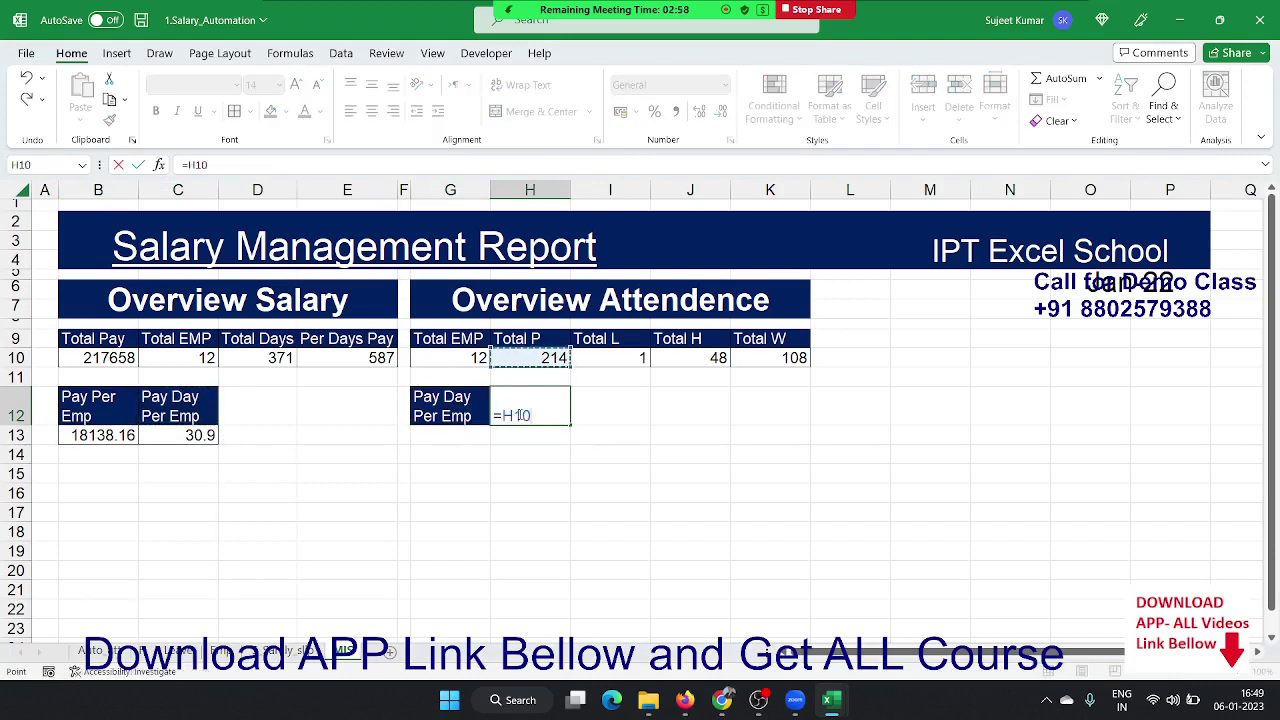
pyautogui.write('/')
pyautogui.press('Left')
pyautogui.press('Up')
pyautogui.press('Up')
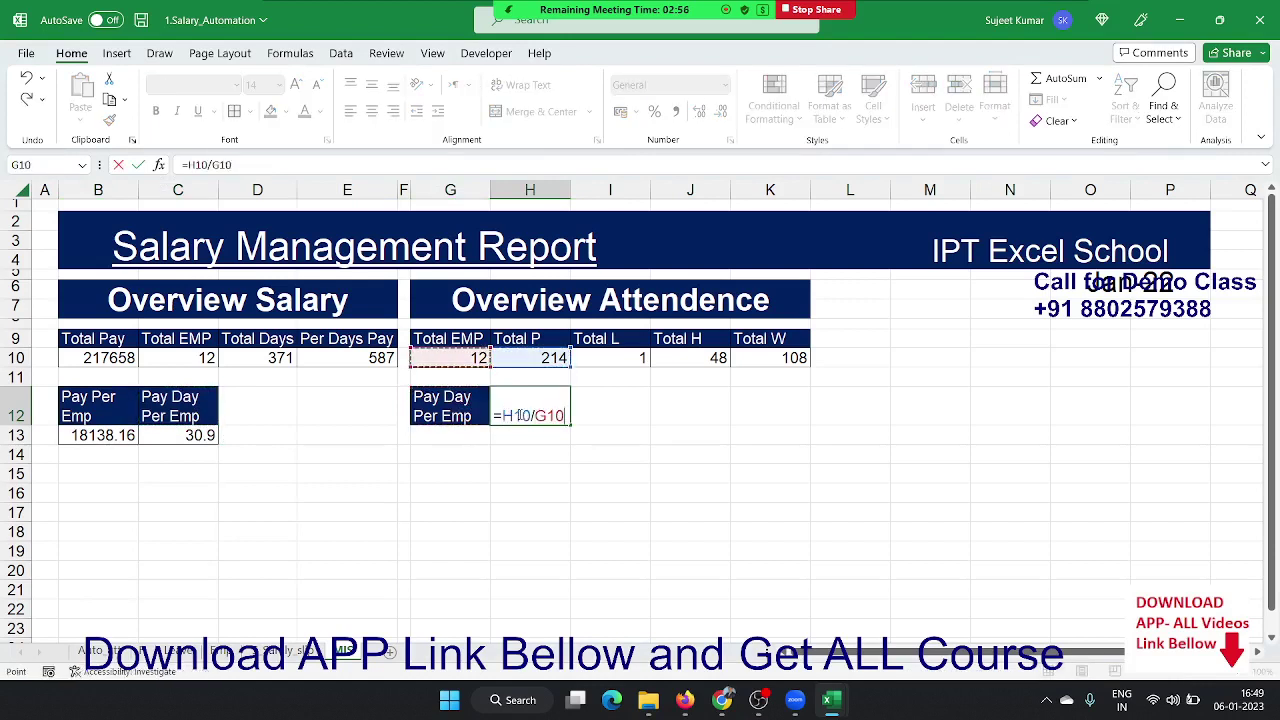
pyautogui.hotkey('ctrl', 'Return')
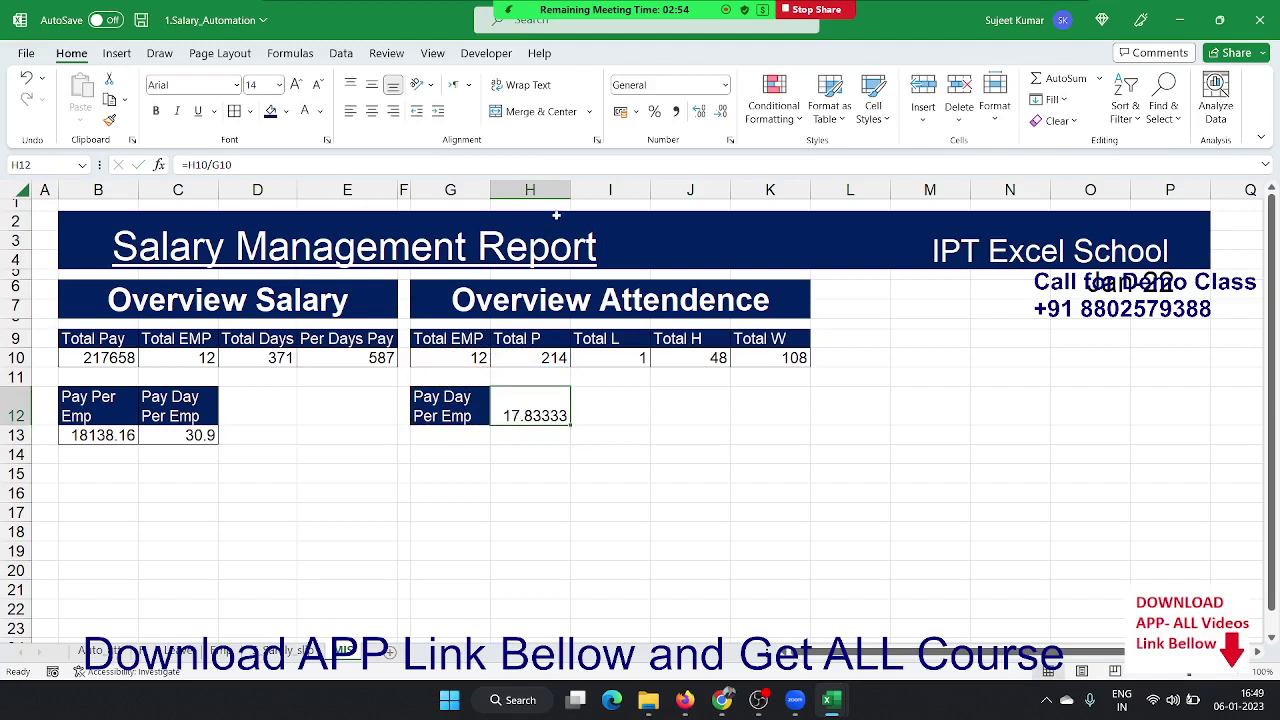
pyautogui.click(720, 112)
pyautogui.click(720, 112)
pyautogui.click(720, 112)
pyautogui.click(720, 112)
pyautogui.click(720, 112)
# - Move the 18 result down into G13 beneath the Pay Day Per Emp heading
pyautogui.click(478, 398)
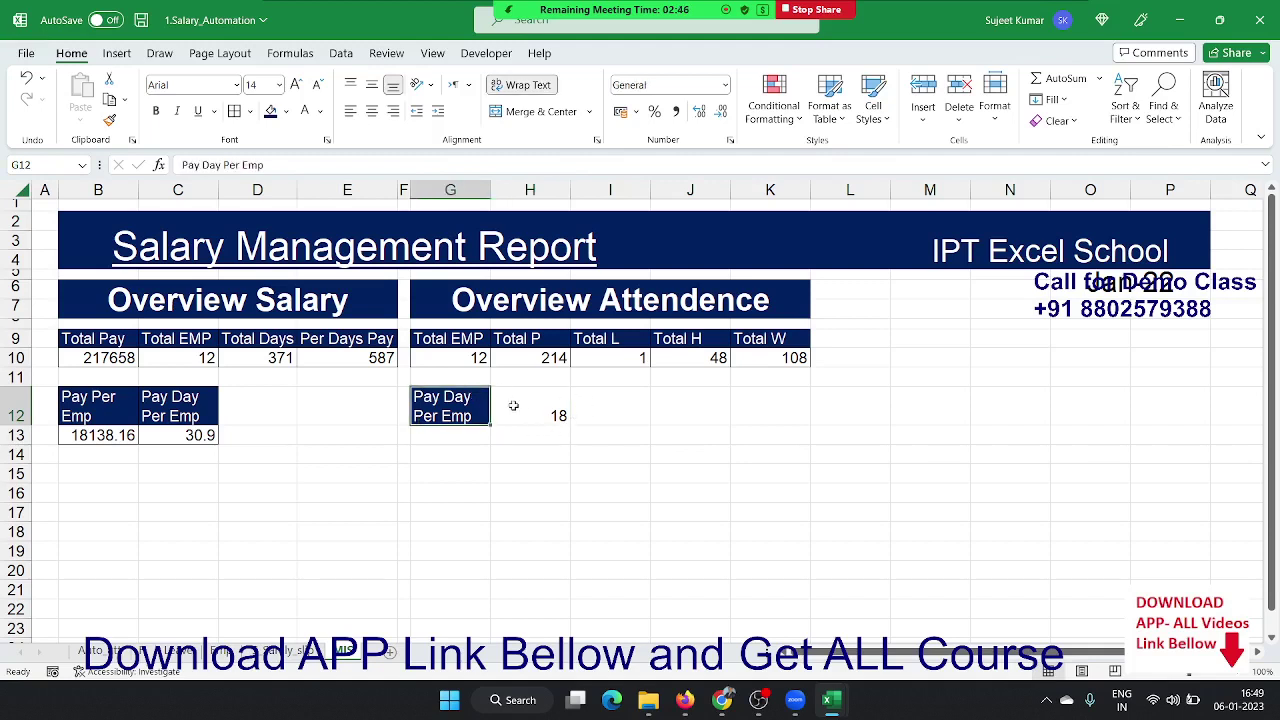
pyautogui.click(543, 421)
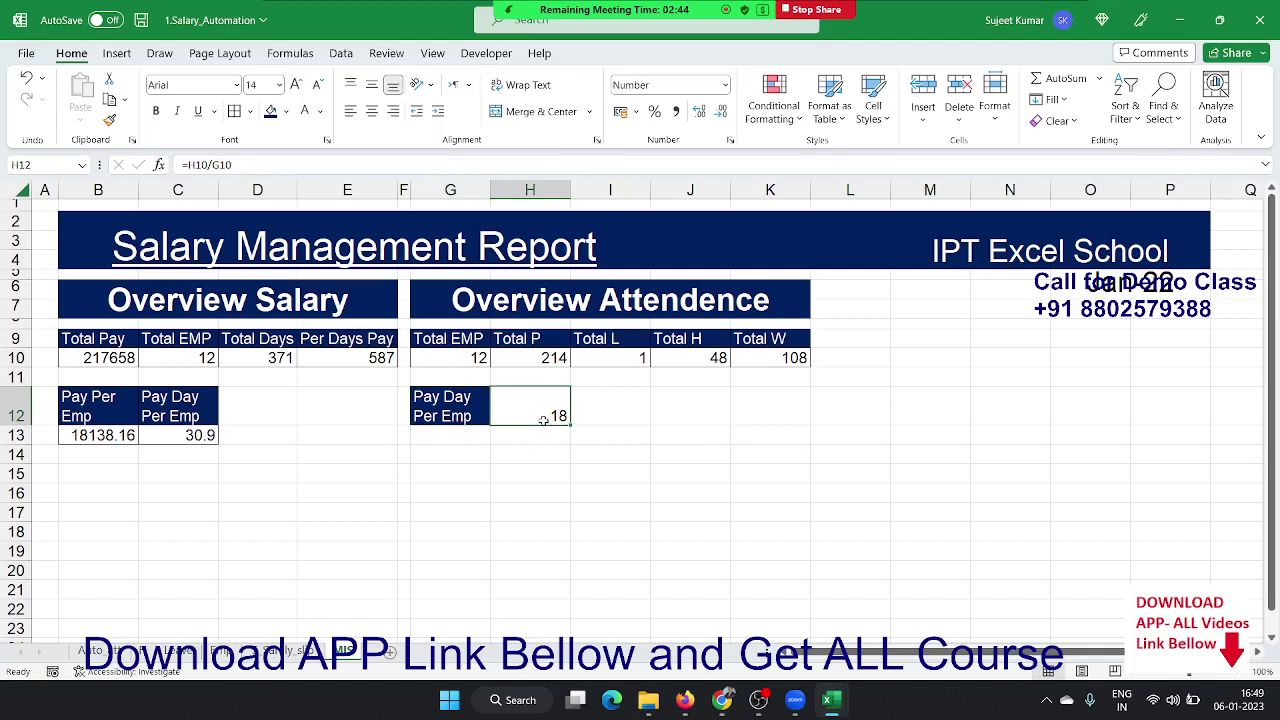
pyautogui.press('Return')
pyautogui.hotkey('shift', 'Left')
pyautogui.hotkey('shift', 'Up')
pyautogui.click(541, 413)
pyautogui.moveTo(545, 420); pyautogui.dragTo(471, 437)
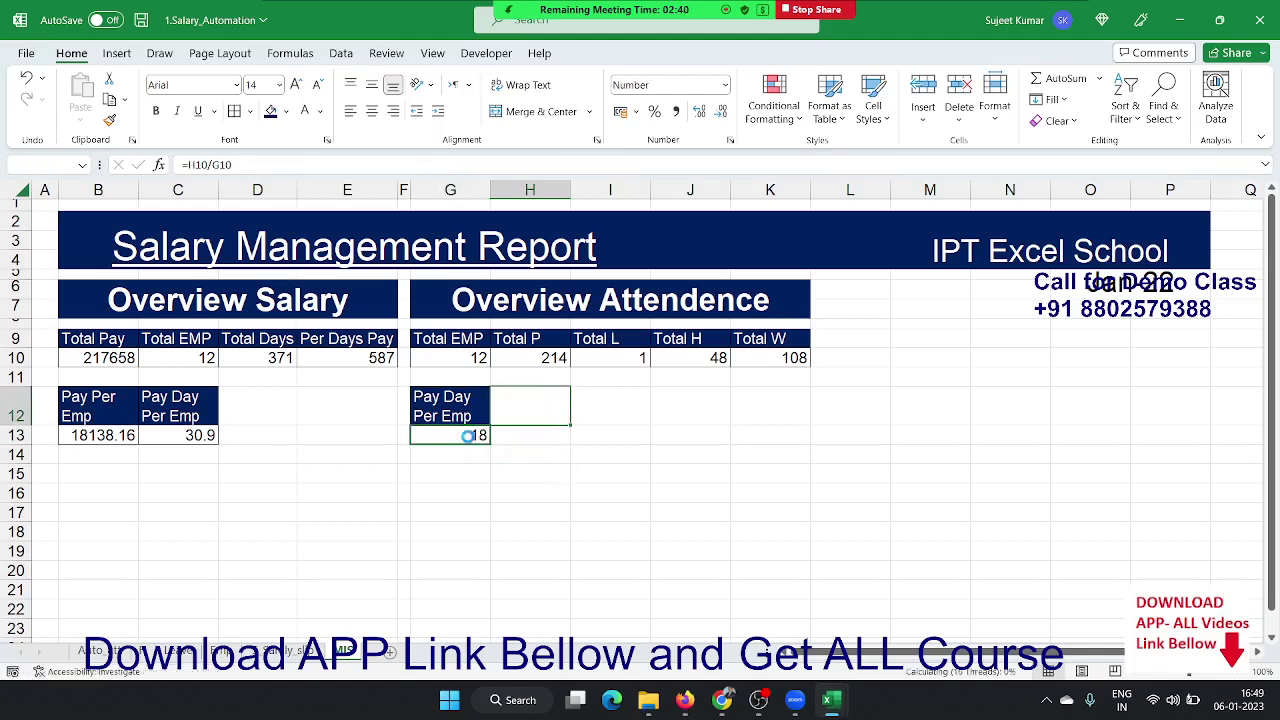
# - Type 'Lear Per Emp' in H12 and enter =I10/G10 beneath it
pyautogui.click(519, 417)
pyautogui.write('Le')
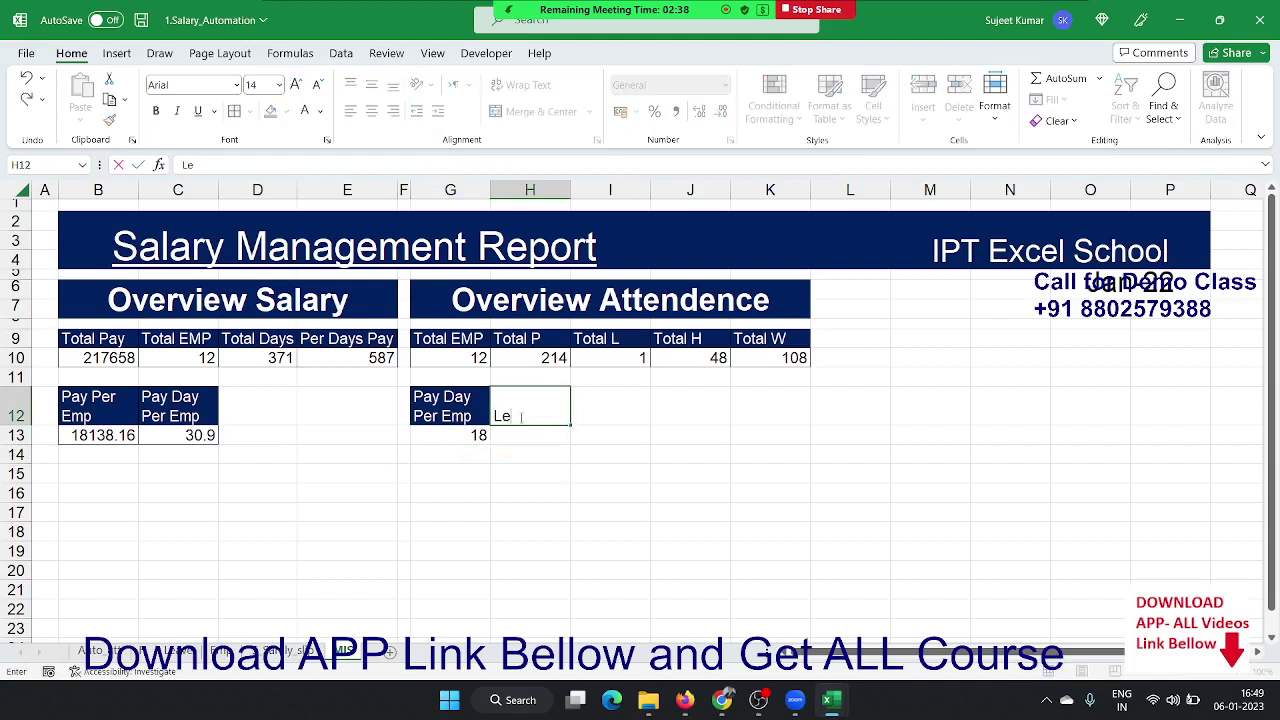
pyautogui.write('ar Per E')
pyautogui.write('mp')
pyautogui.press('Return')
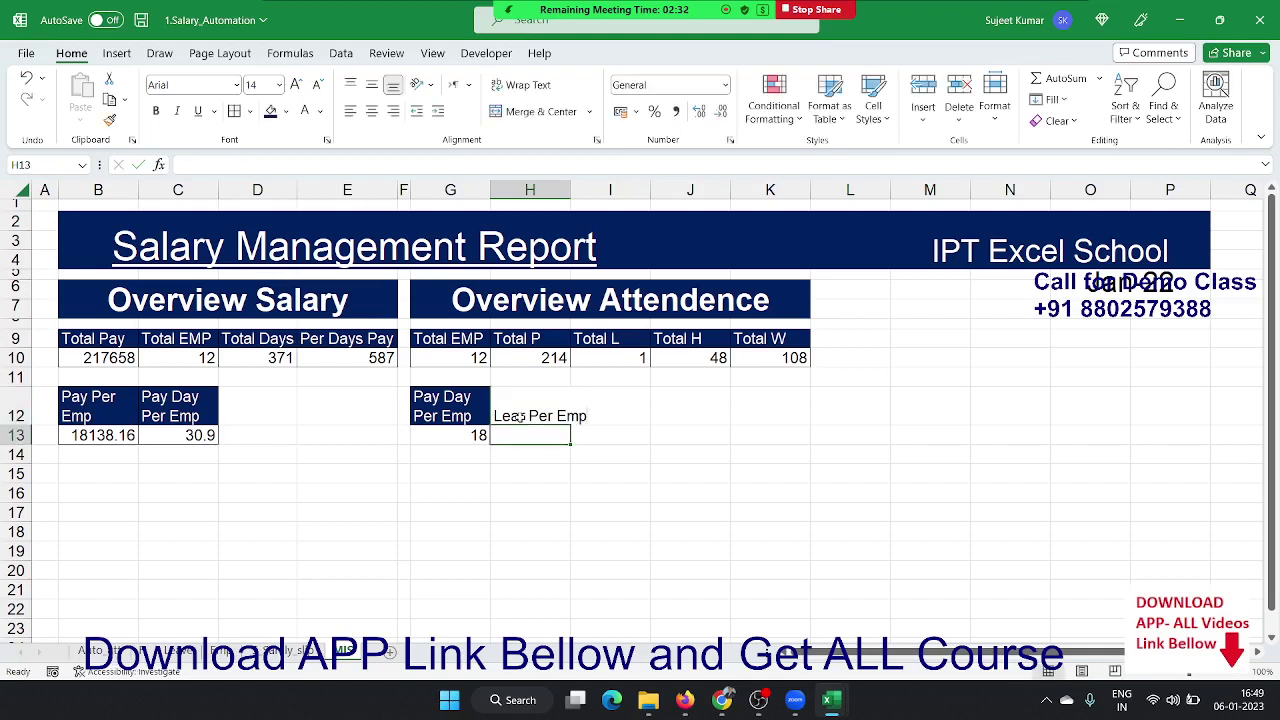
pyautogui.write('=')
pyautogui.press('Up')
pyautogui.press('Up')
pyautogui.press('Up')
pyautogui.press('Right')
pyautogui.write('/')
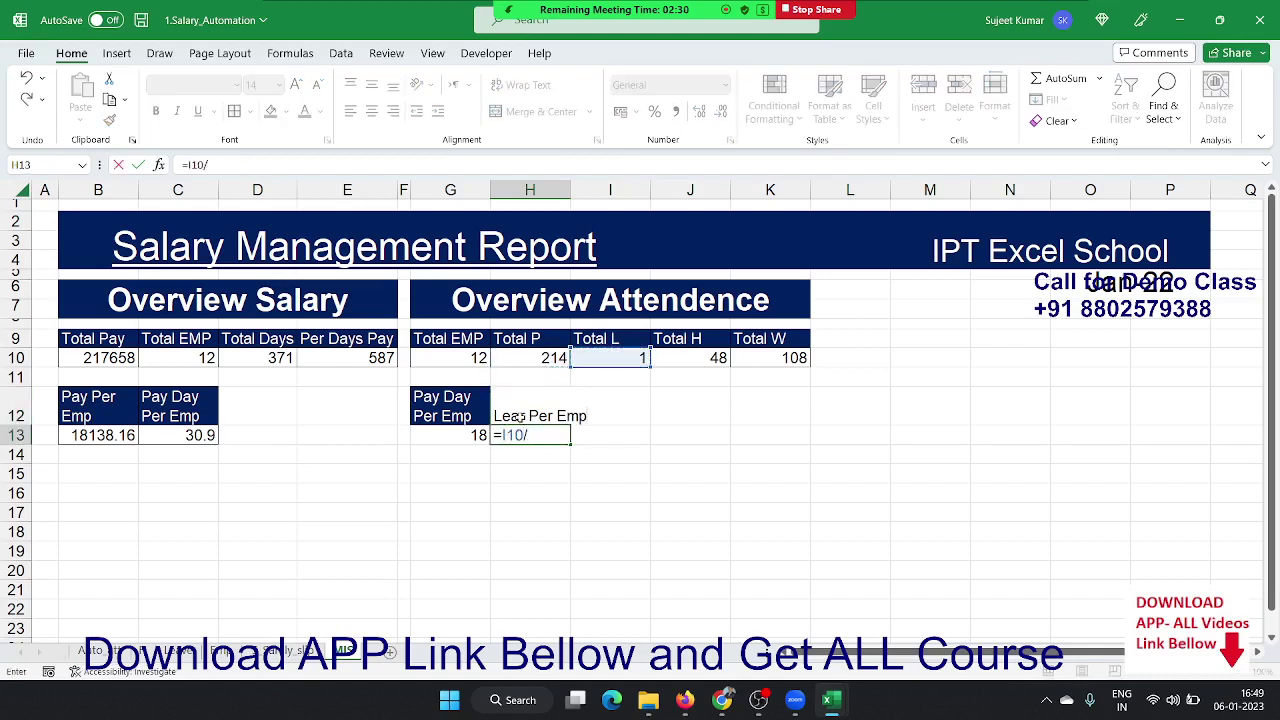
pyautogui.press('Left')
pyautogui.press('Left')
pyautogui.press('Up')
pyautogui.press('Up')
pyautogui.press('Up')
pyautogui.press('Up')
pyautogui.press('Right')
pyautogui.press('Down')
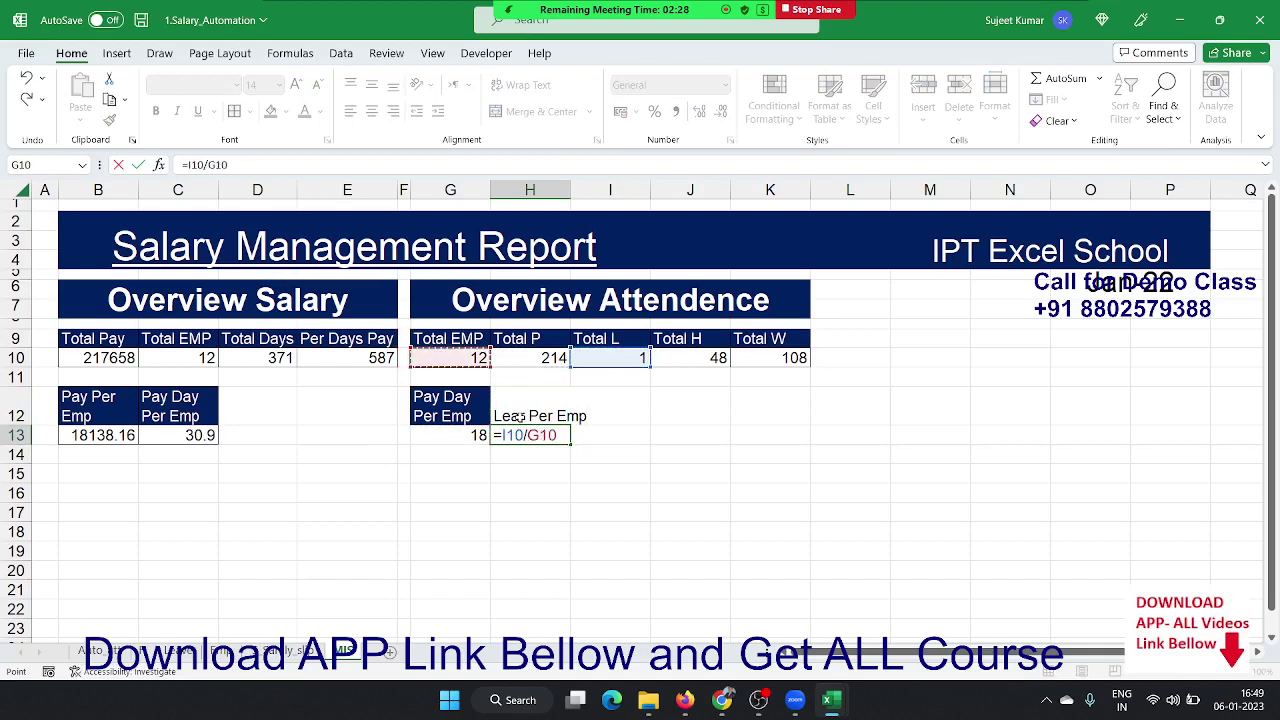
pyautogui.press('Return')
pyautogui.press('Up')
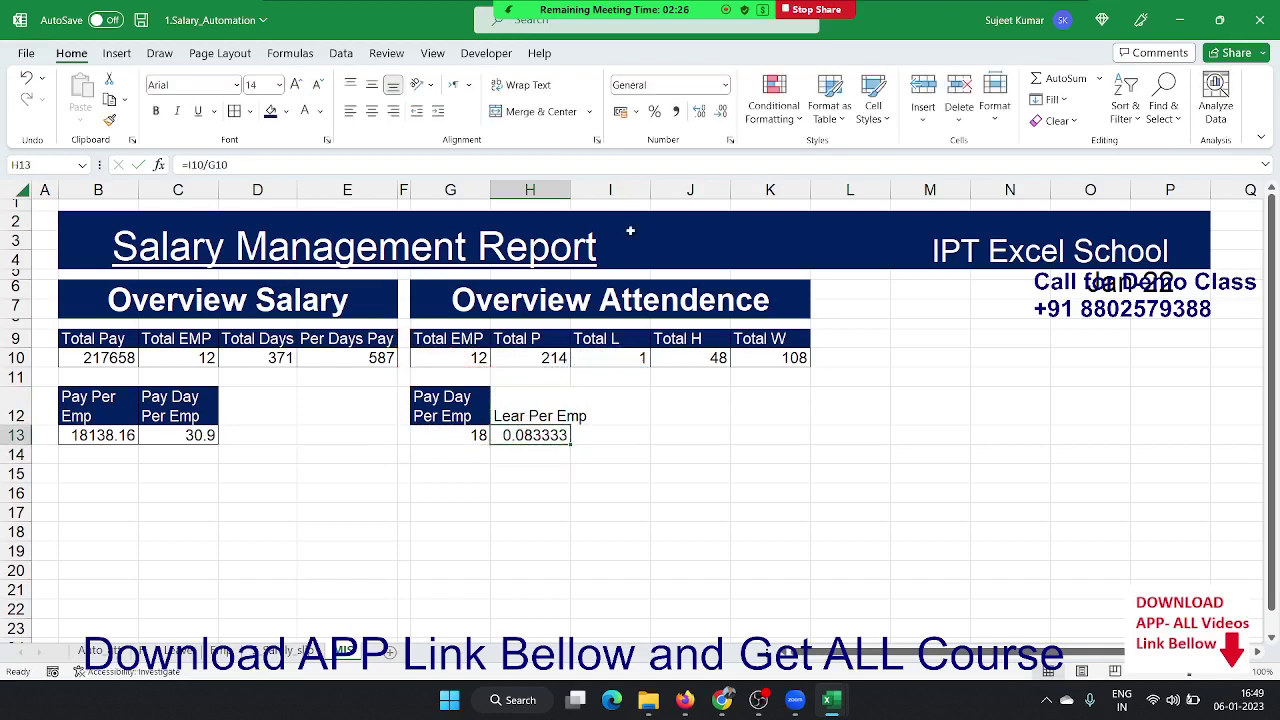
# - Show the leaves result as 0.08 and paint G12's navy header style onto H12
pyautogui.doubleClick(721, 113)
pyautogui.click(721, 113)
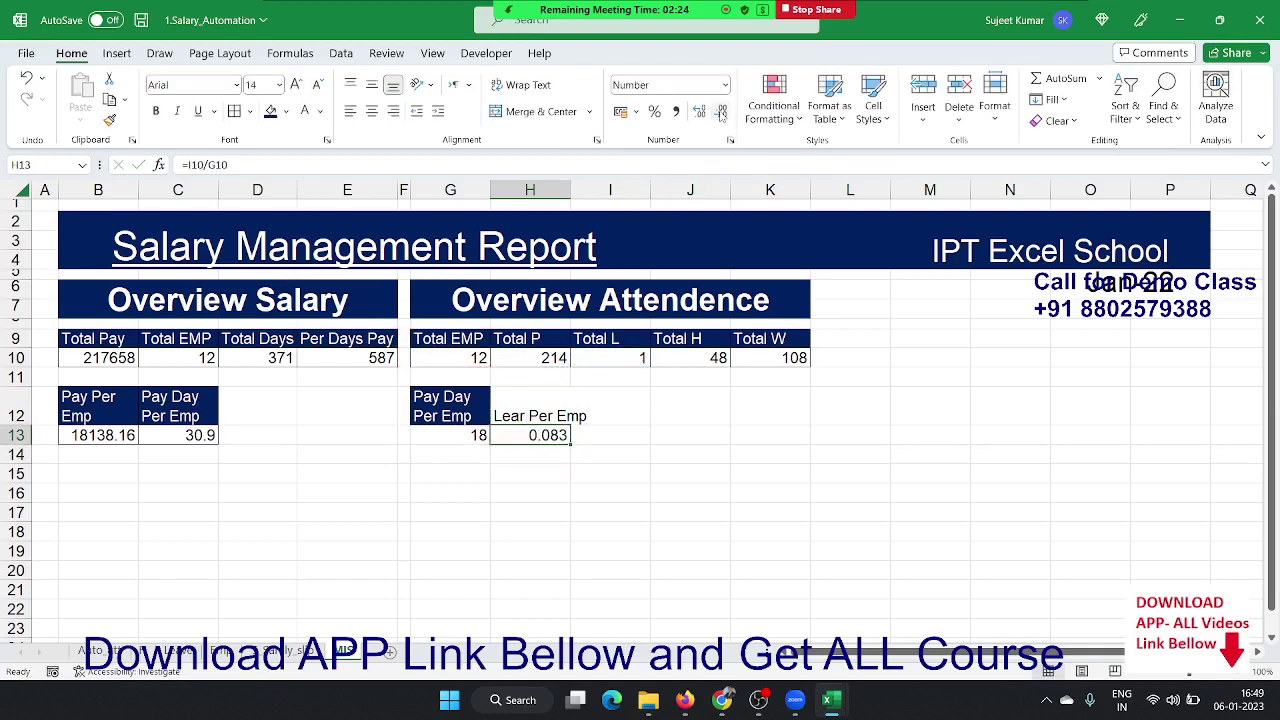
pyautogui.click(721, 113)
pyautogui.click(481, 402)
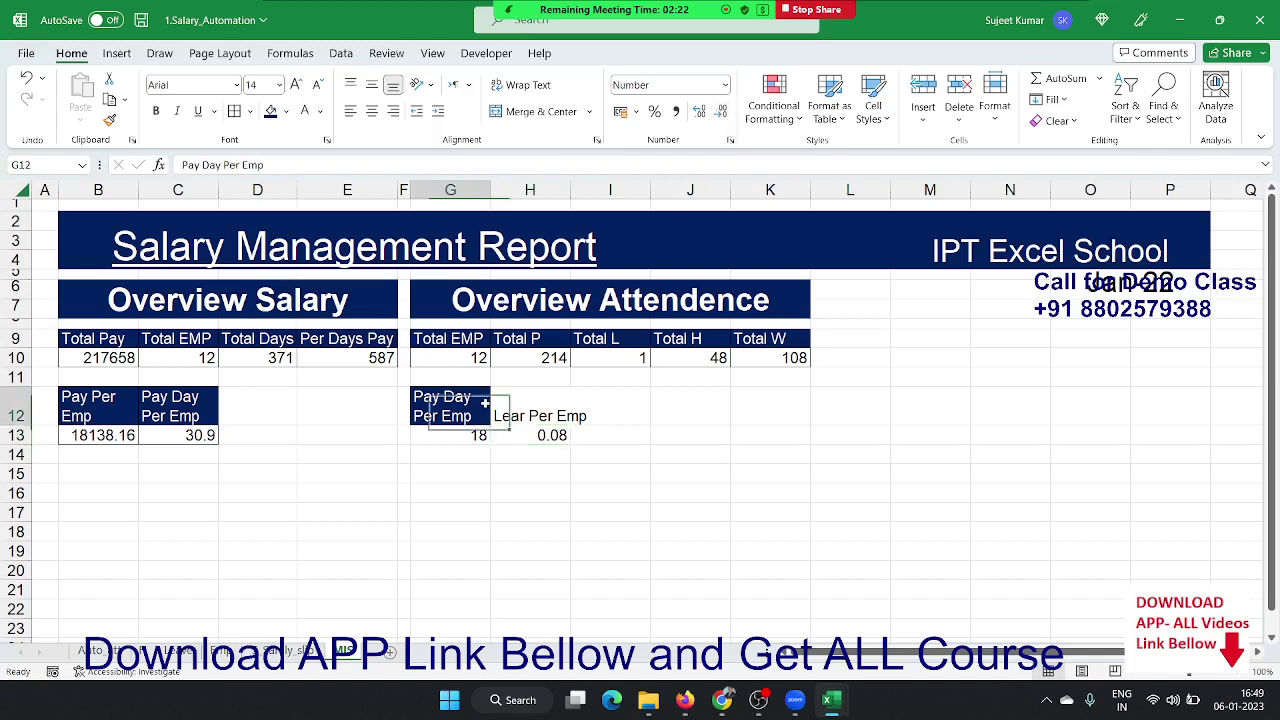
pyautogui.click(110, 119)
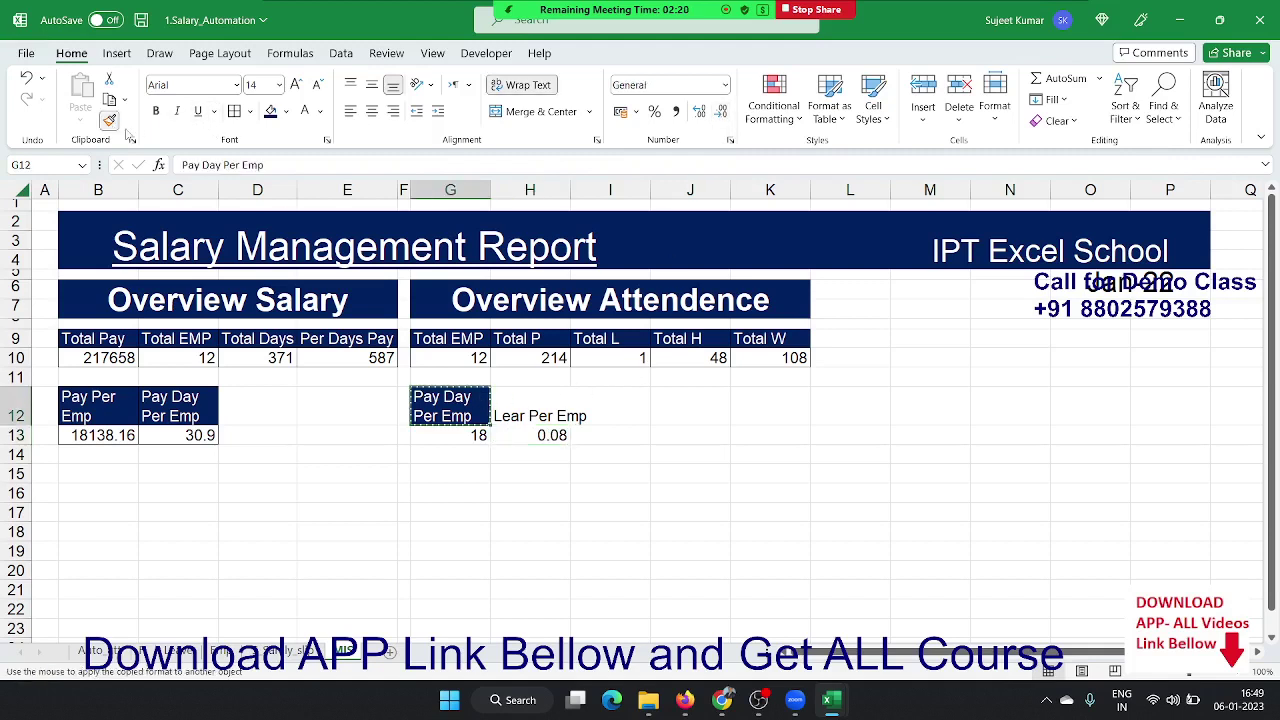
pyautogui.click(530, 406)
pyautogui.click(615, 406)
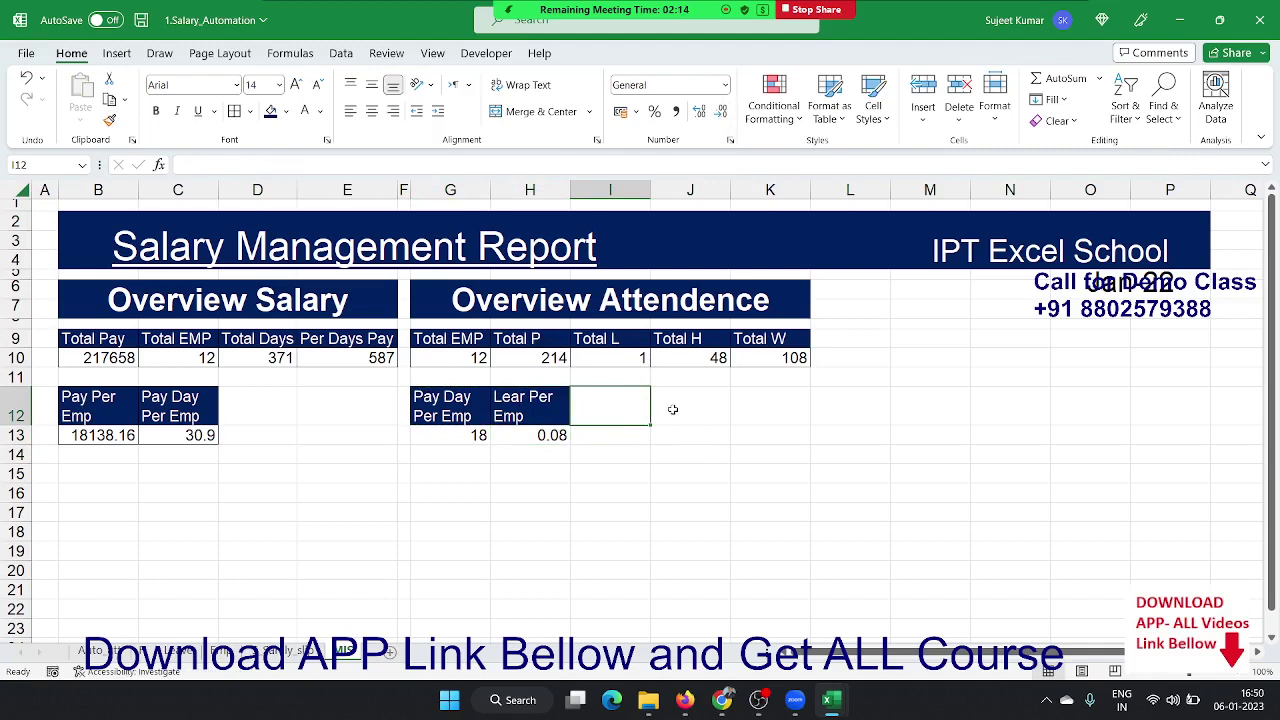
# - Type 'Un-Work- Per-emp' in I12 and give it navy fill, wrapped white text
pyautogui.write('U')
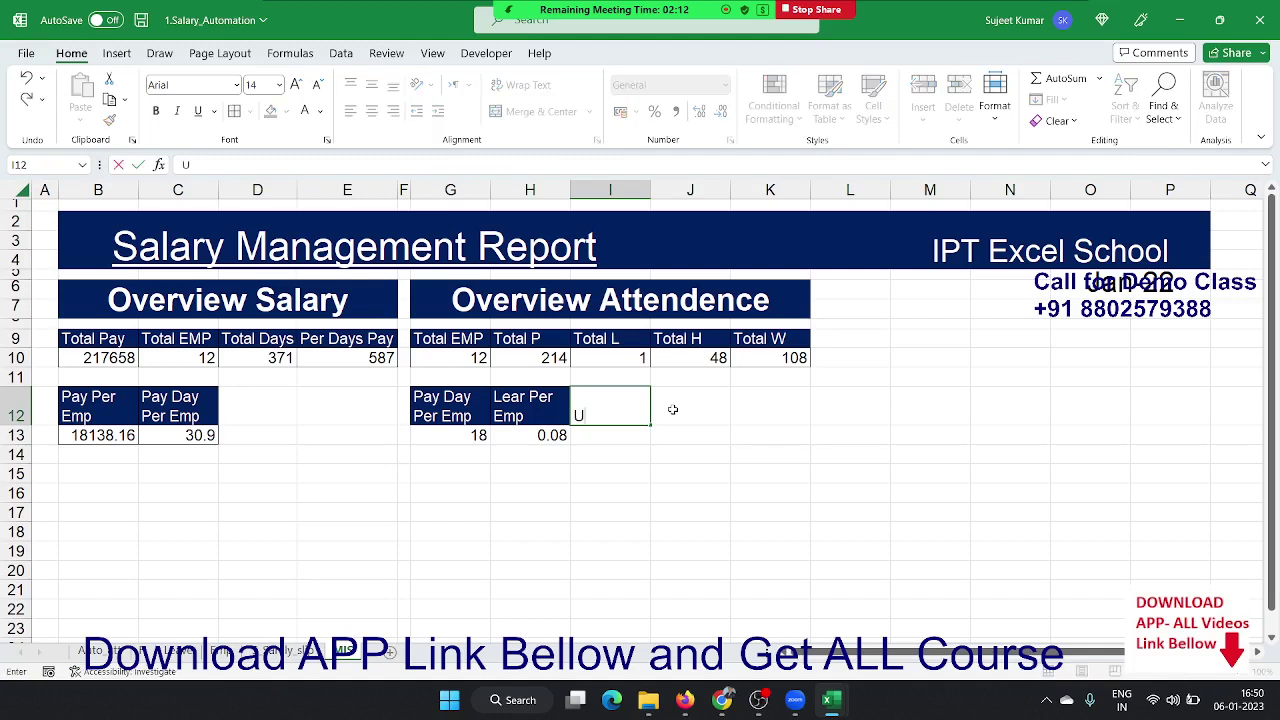
pyautogui.write('n-W')
pyautogui.write('ork-')
pyautogui.write(' P')
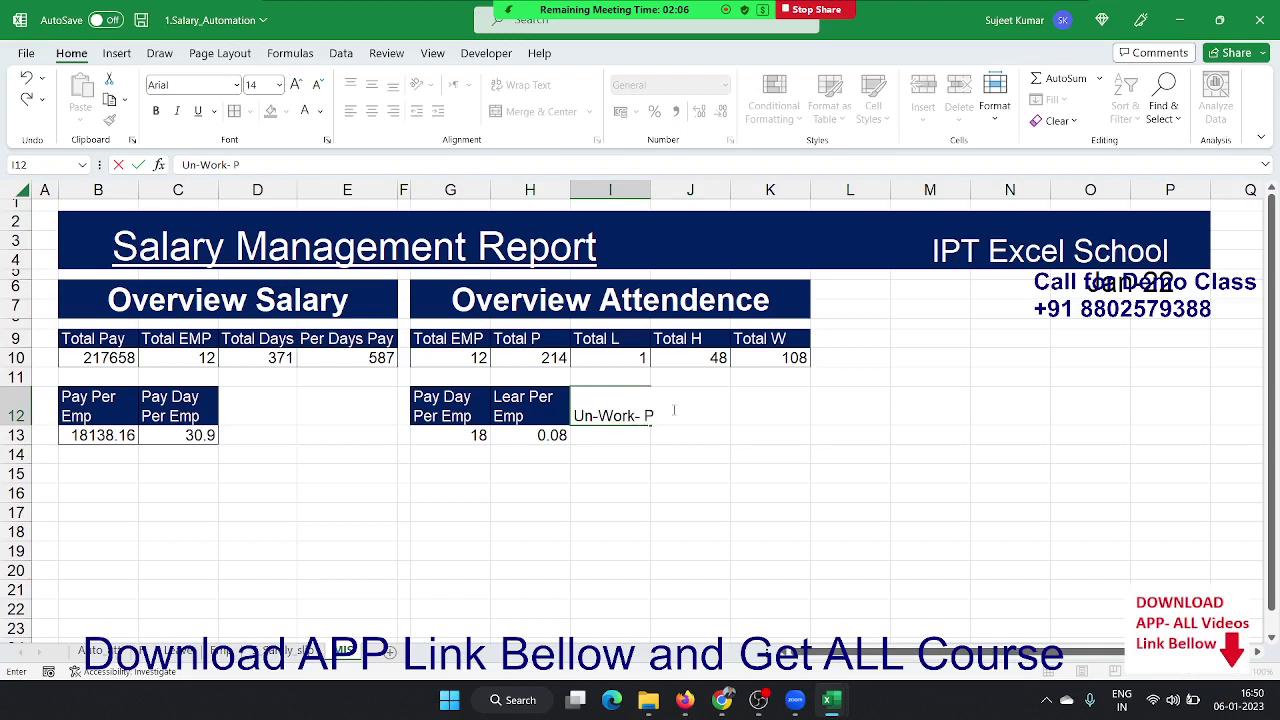
pyautogui.write('ER')
pyautogui.press('BackSpace')
pyautogui.write('mo')
pyautogui.press('BackSpace')
pyautogui.write('p')
pyautogui.press('Return')
pyautogui.press('Up')
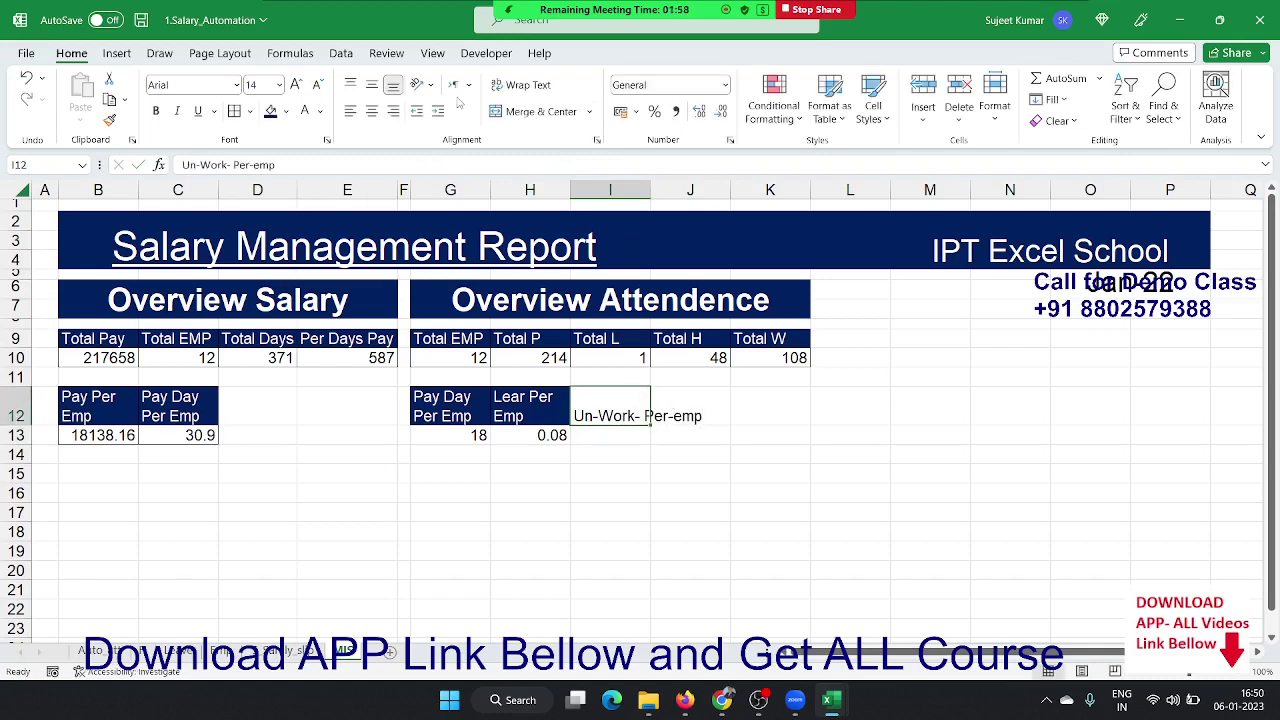
pyautogui.click(272, 111)
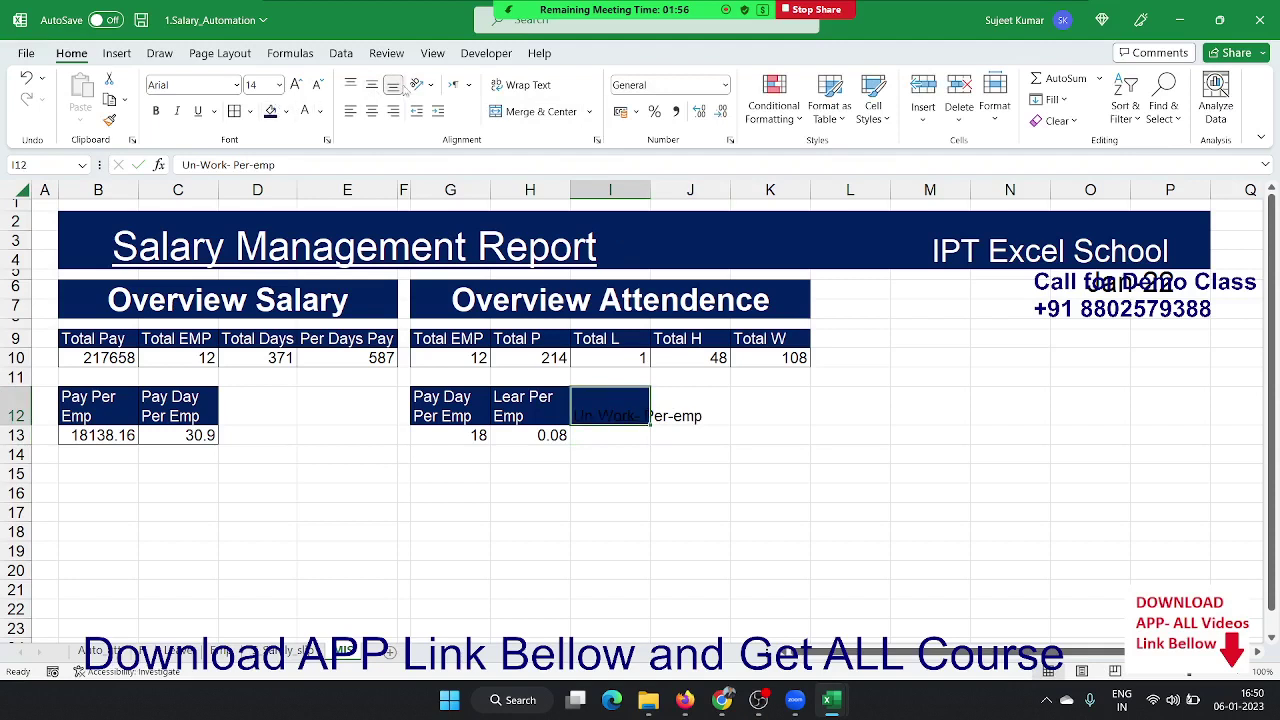
pyautogui.click(516, 88)
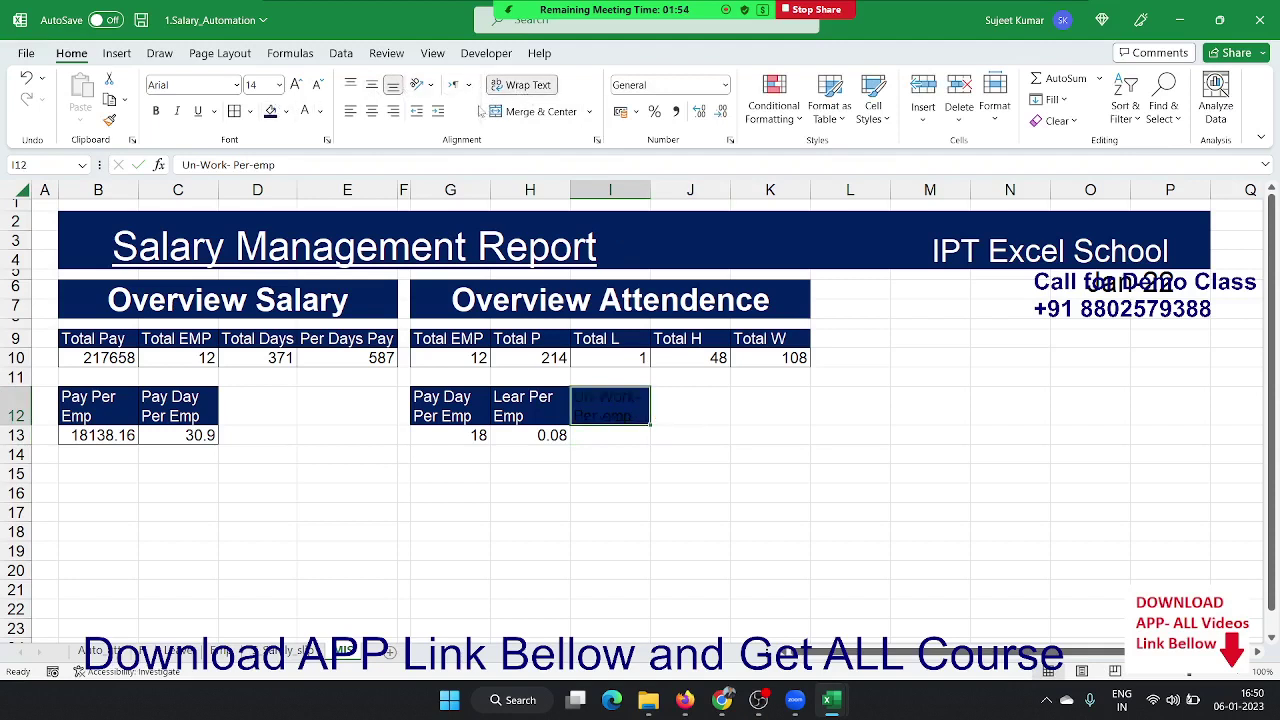
pyautogui.click(305, 111)
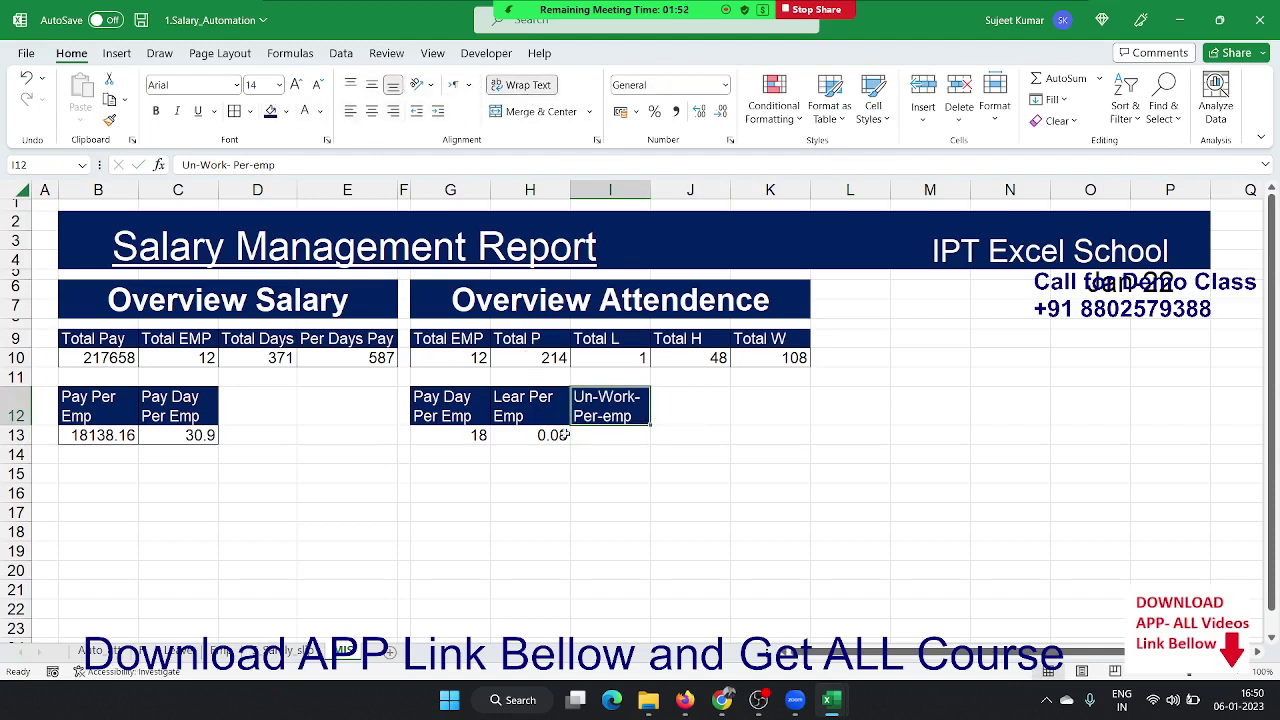
# - Enter =(I10+J10+K10)/G10 in I13, giving 13.08333
pyautogui.click(601, 440)
pyautogui.write('=')
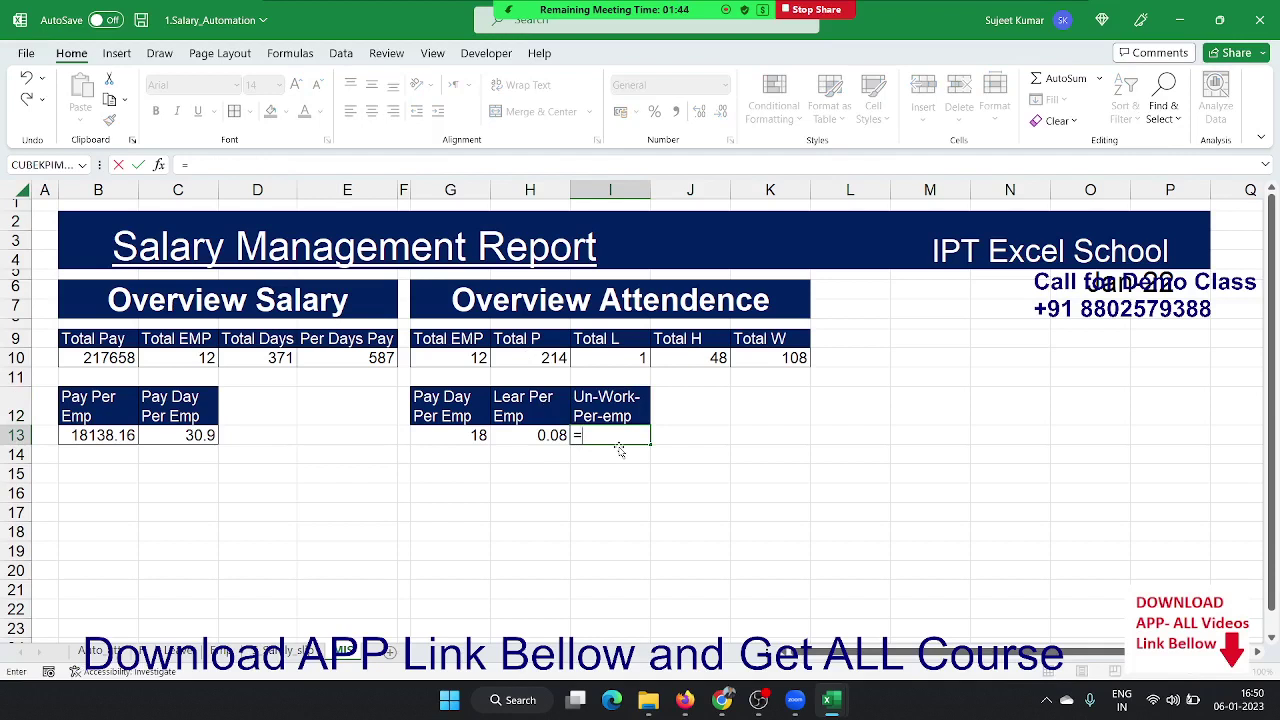
pyautogui.write('(')
pyautogui.click(613, 352)
pyautogui.write('+')
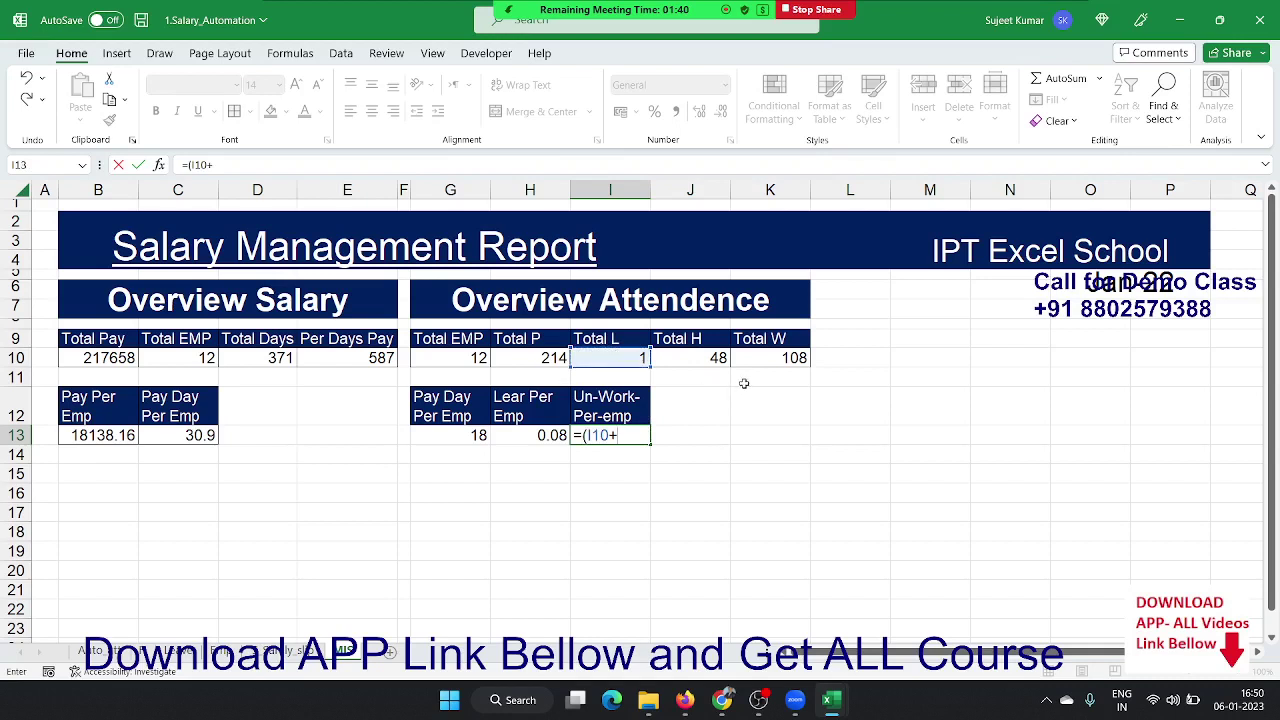
pyautogui.click(700, 357)
pyautogui.write('+')
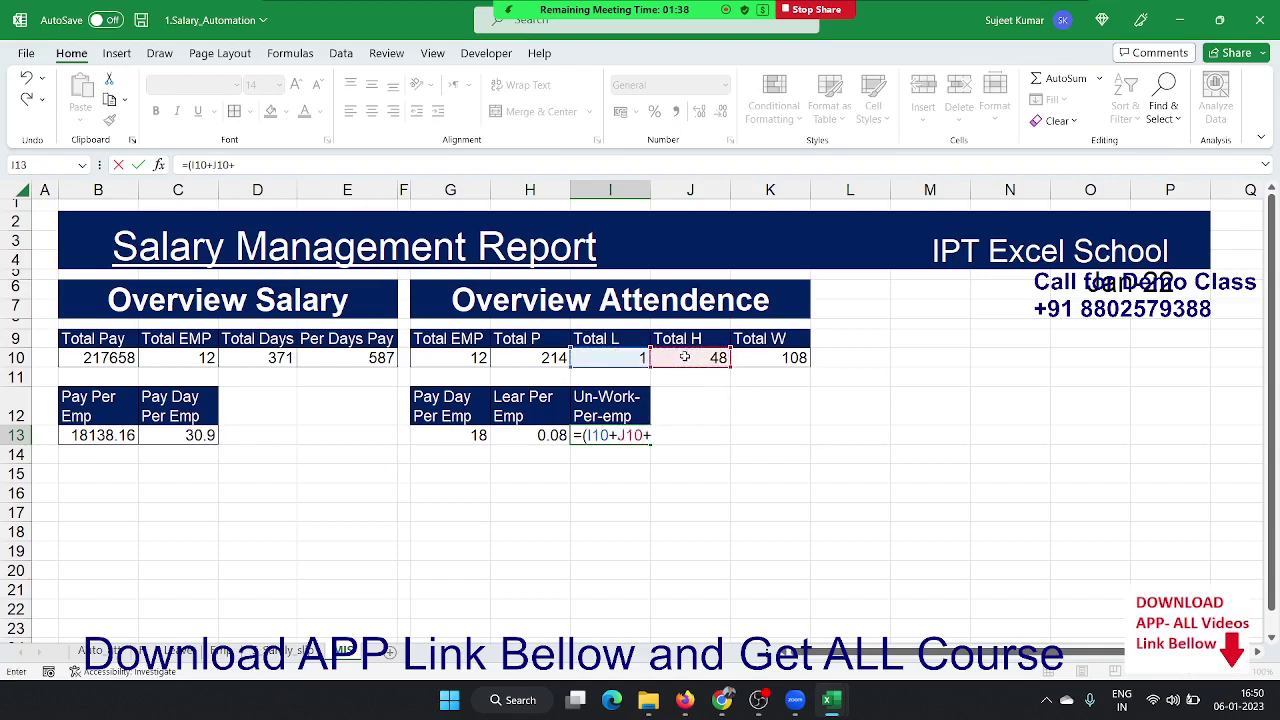
pyautogui.click(753, 358)
pyautogui.write(')/')
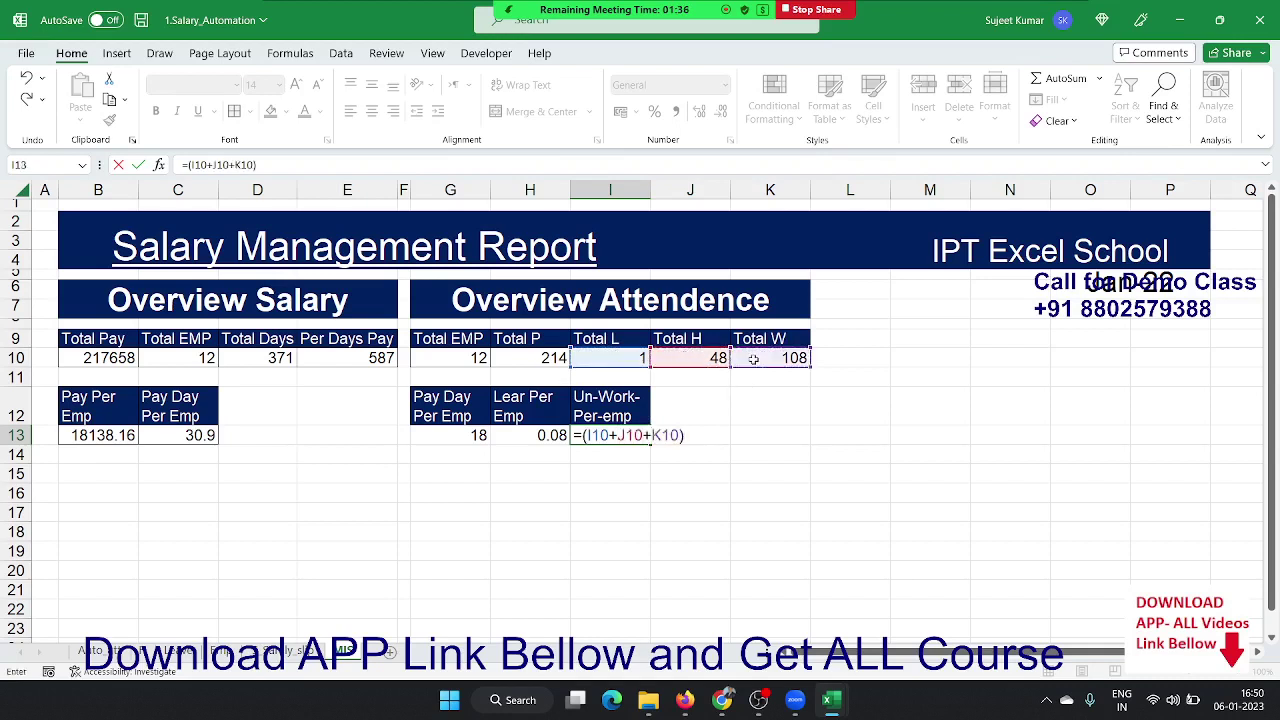
pyautogui.click(485, 363)
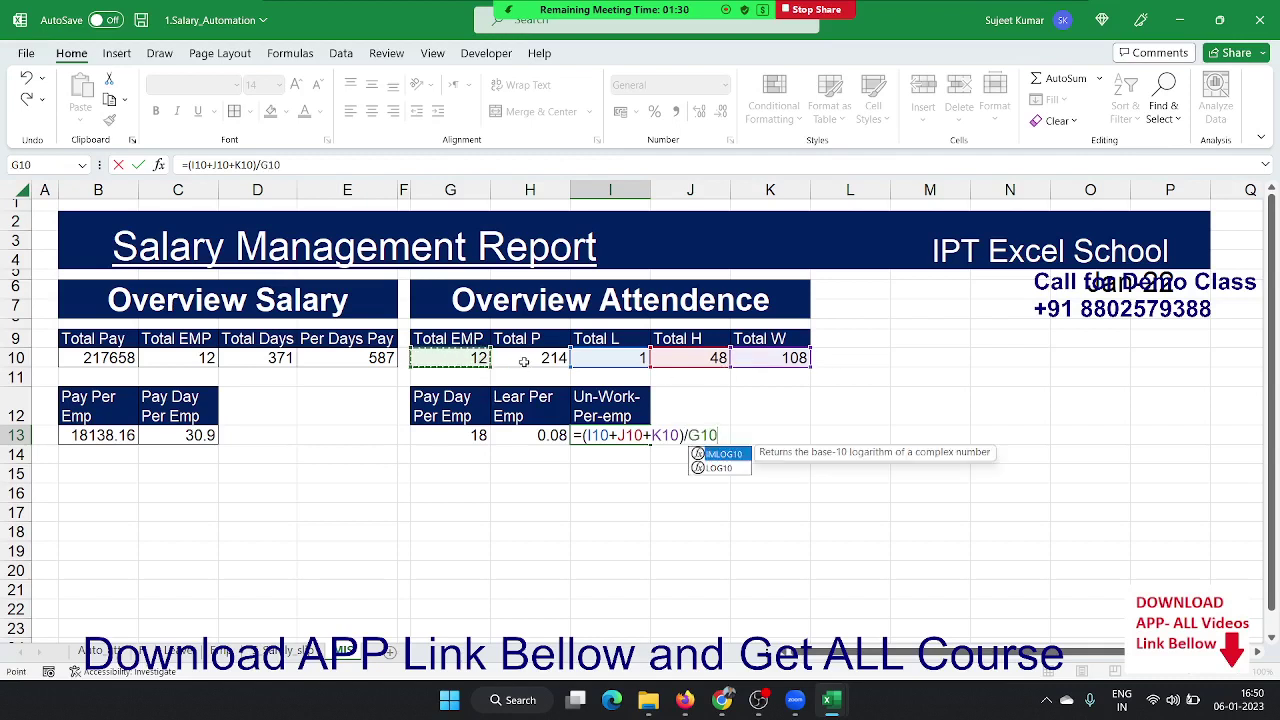
pyautogui.press('Return')
pyautogui.press('Up')
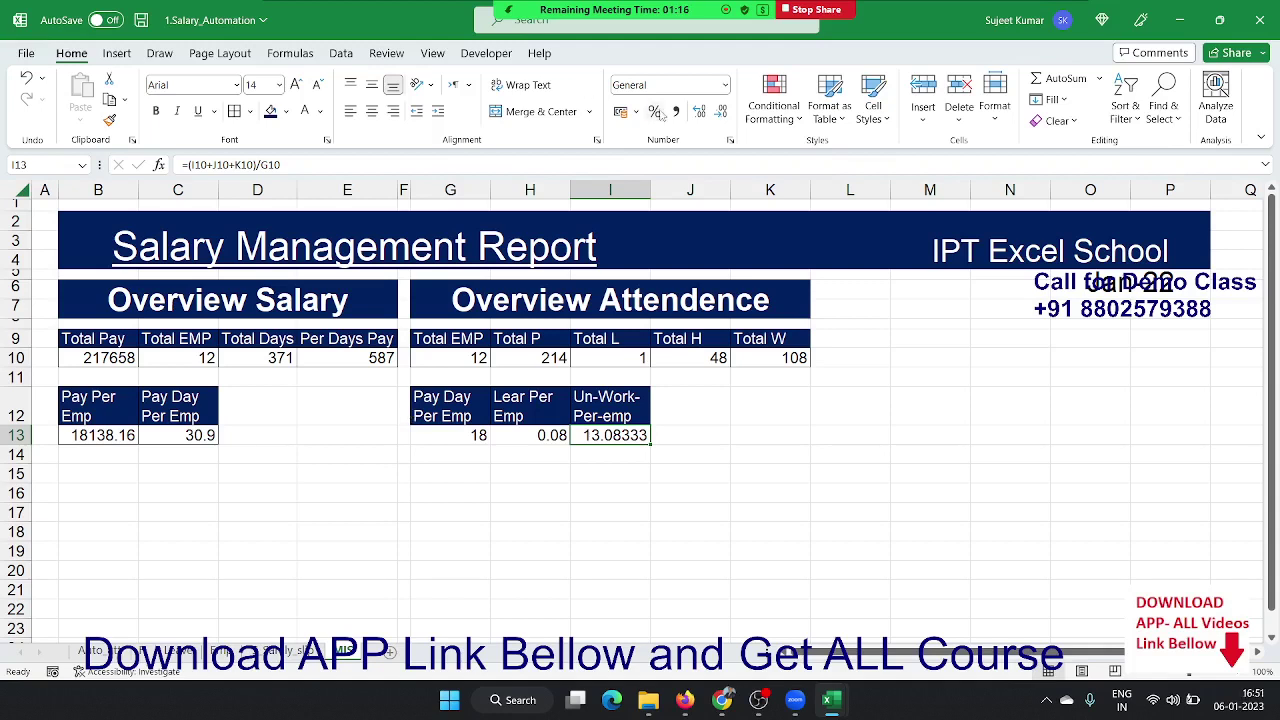
# - Reduce the decimals on the Un-Work-Per-emp value in I13 until it shows a whole 13
pyautogui.click(717, 122)
pyautogui.click(717, 122)
pyautogui.click(717, 122)
pyautogui.click(717, 122)
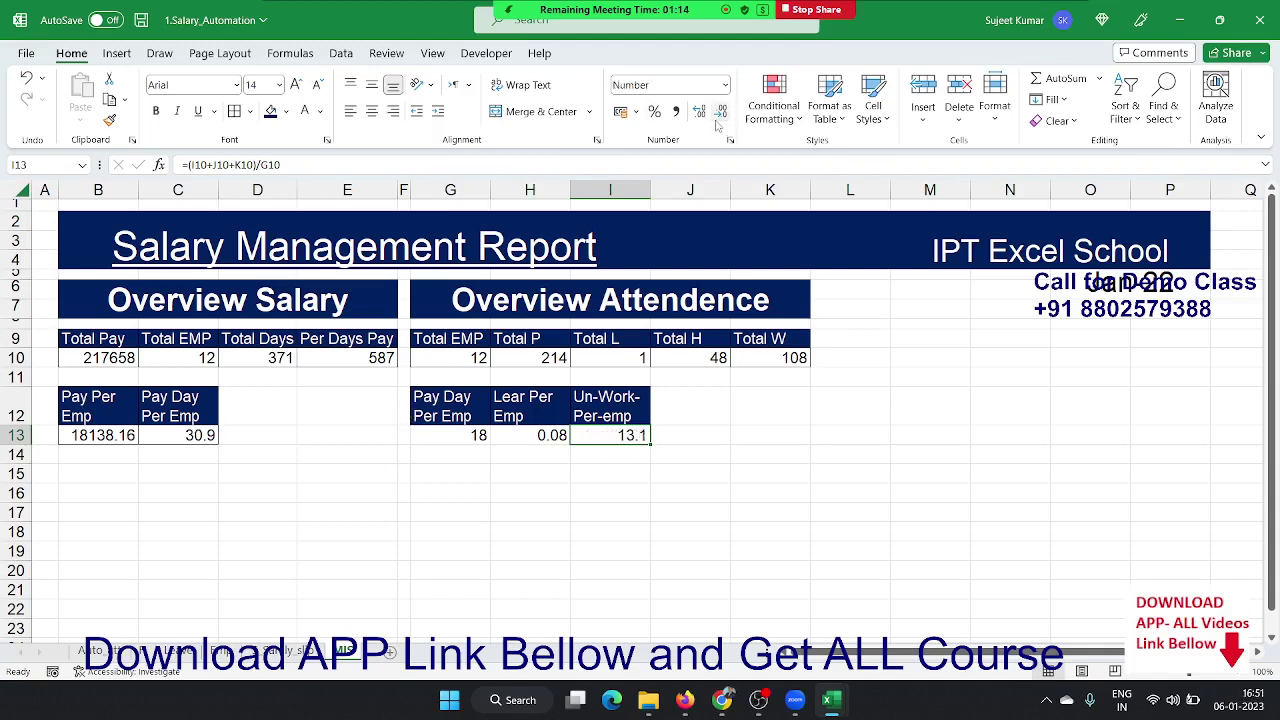
pyautogui.click(717, 122)
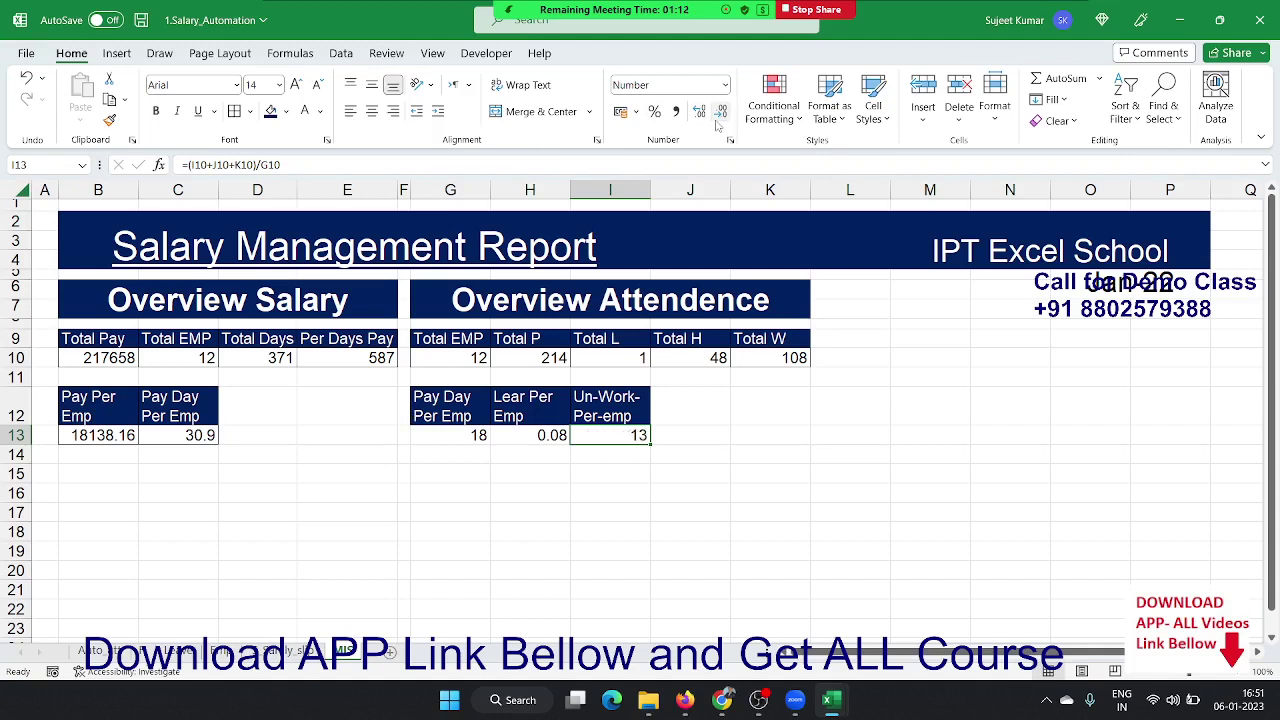
pyautogui.click(370, 443)
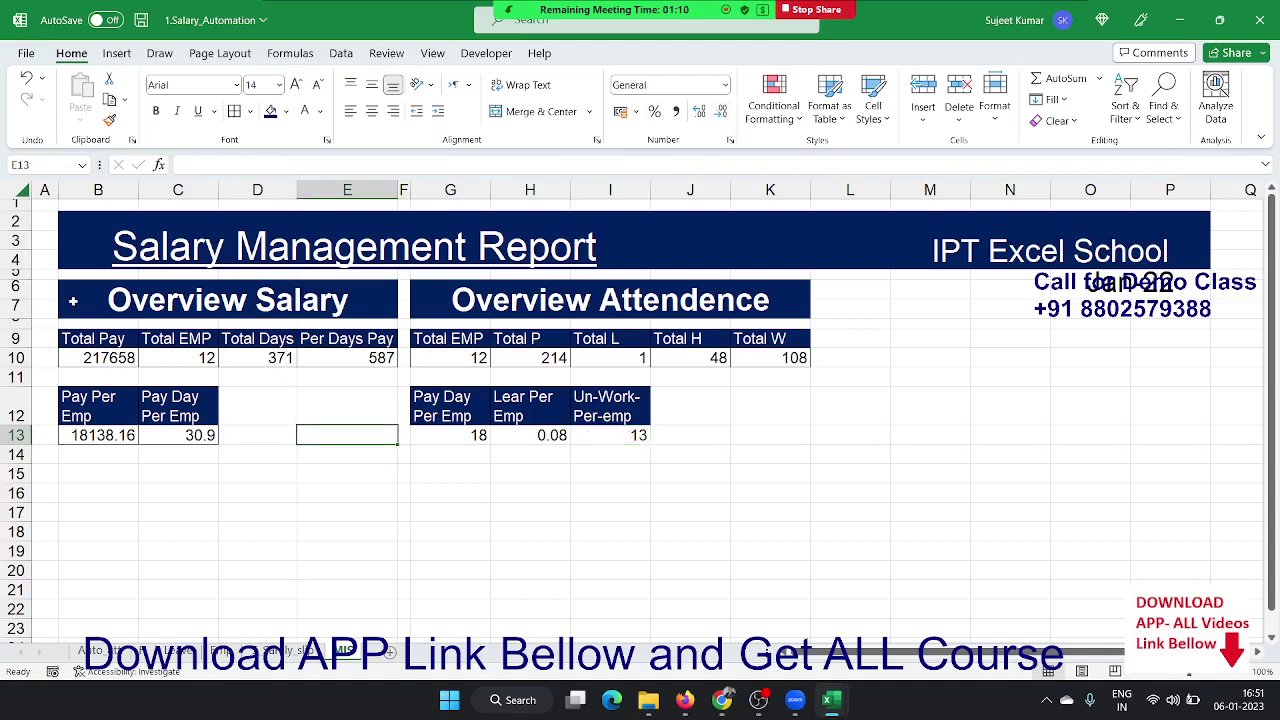
# - Put a thick outside border around both overview blocks in B6:K13
pyautogui.moveTo(70, 300)
pyautogui.mouseDown()
pyautogui.moveTo(634, 334)
pyautogui.moveTo(716, 452)
pyautogui.mouseUp()
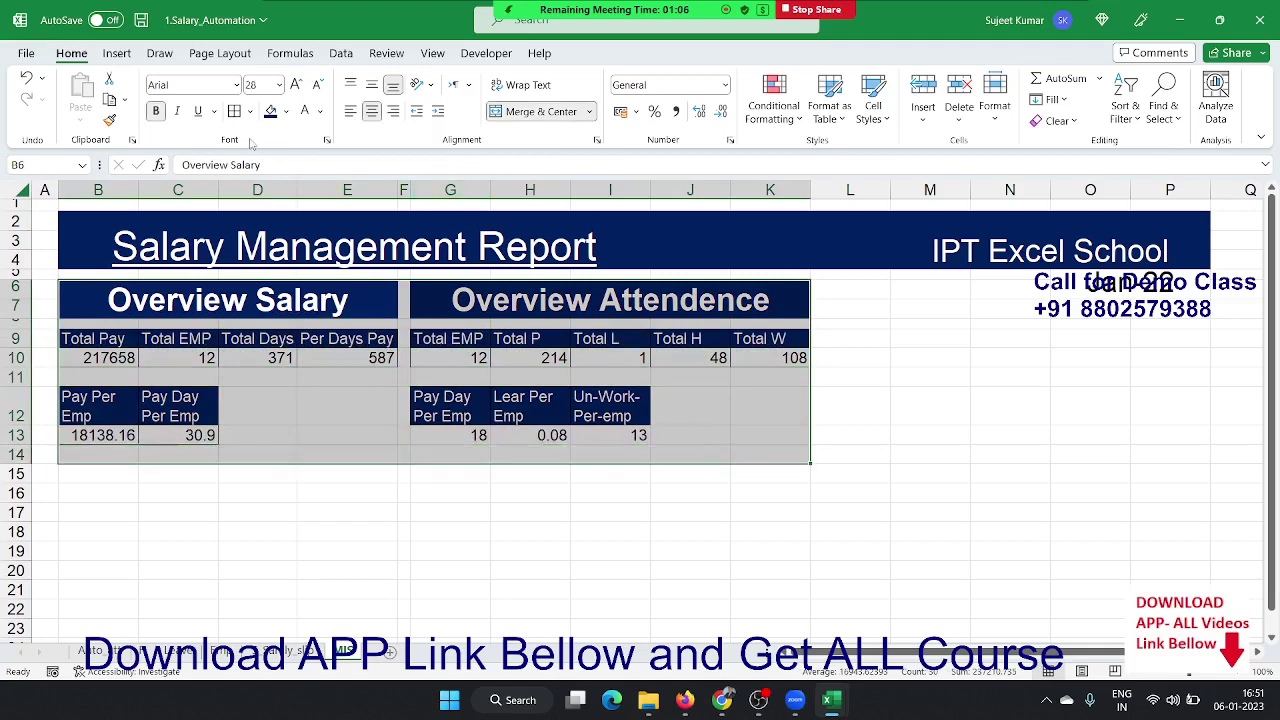
pyautogui.hotkey('shift', 'Up')
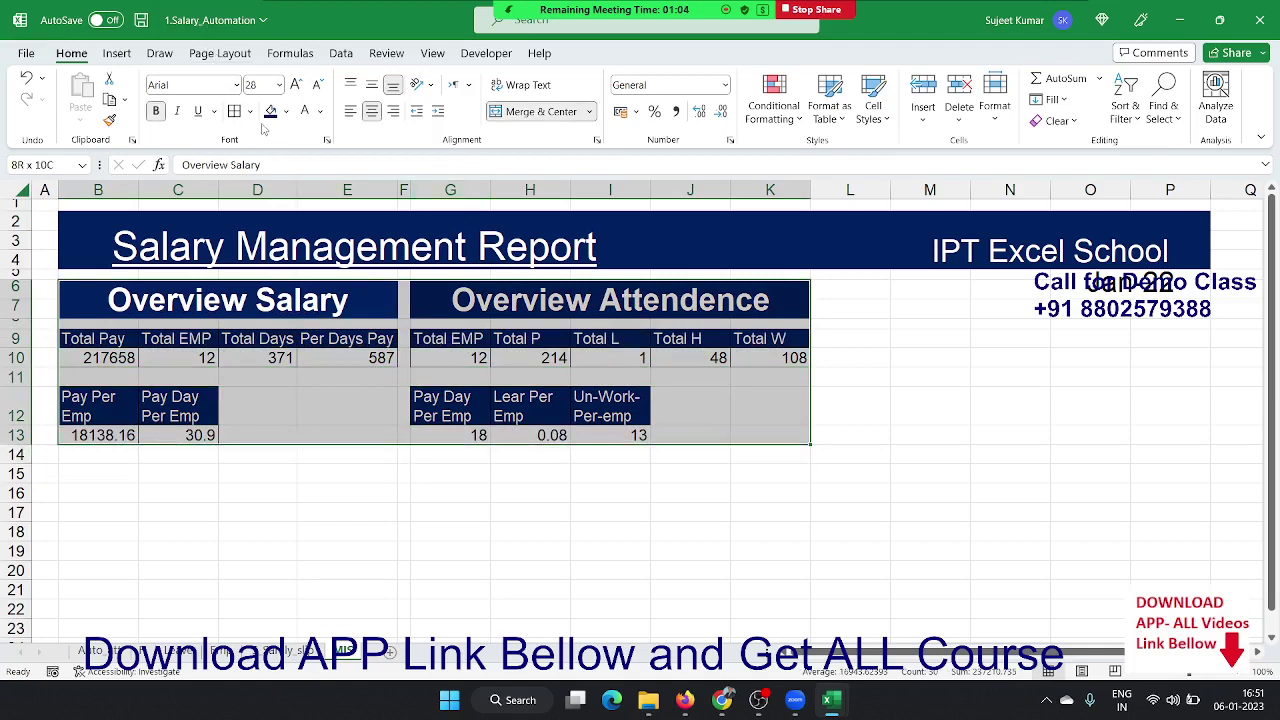
pyautogui.click(247, 111)
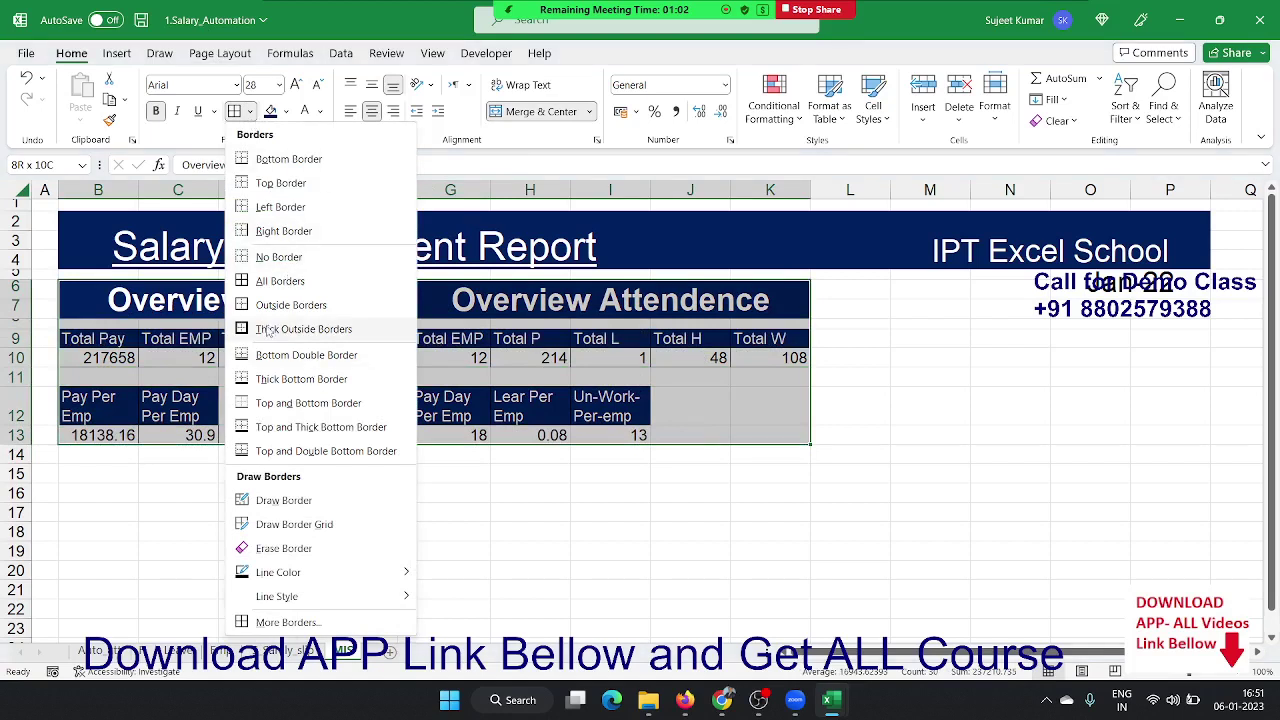
pyautogui.click(303, 329)
pyautogui.click(311, 508)
pyautogui.click(620, 498)
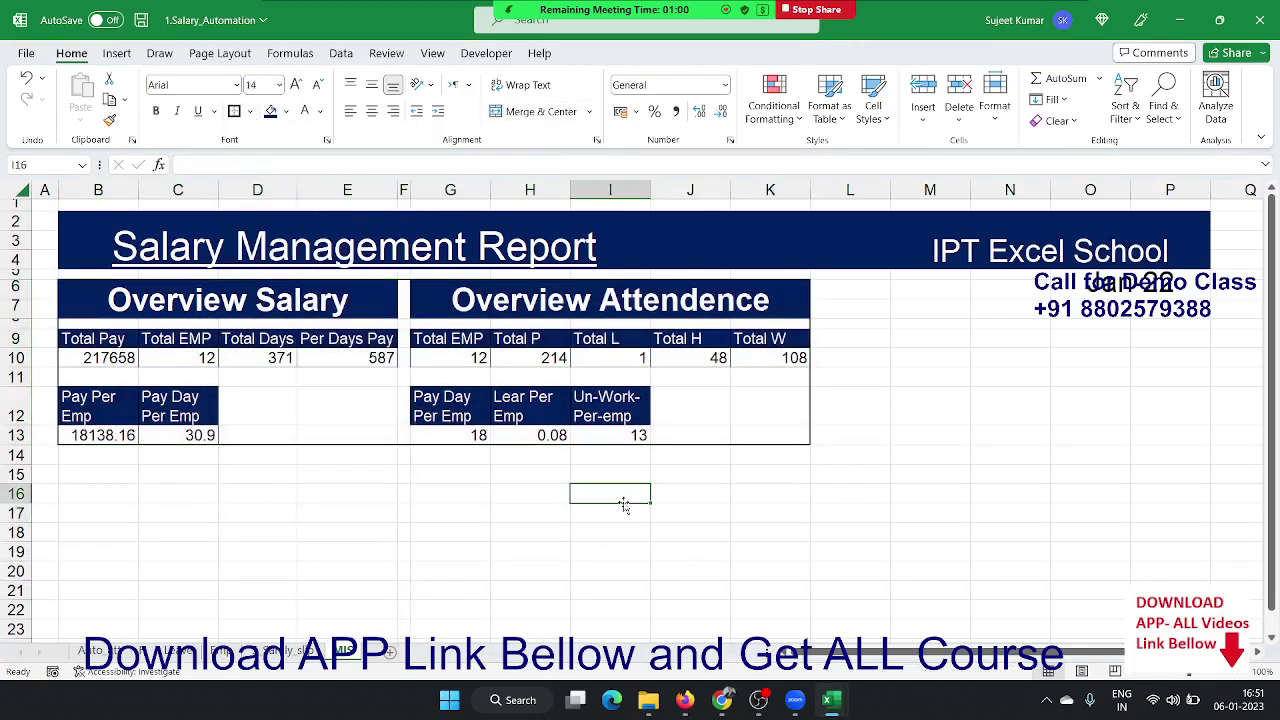
pyautogui.click(1057, 385)
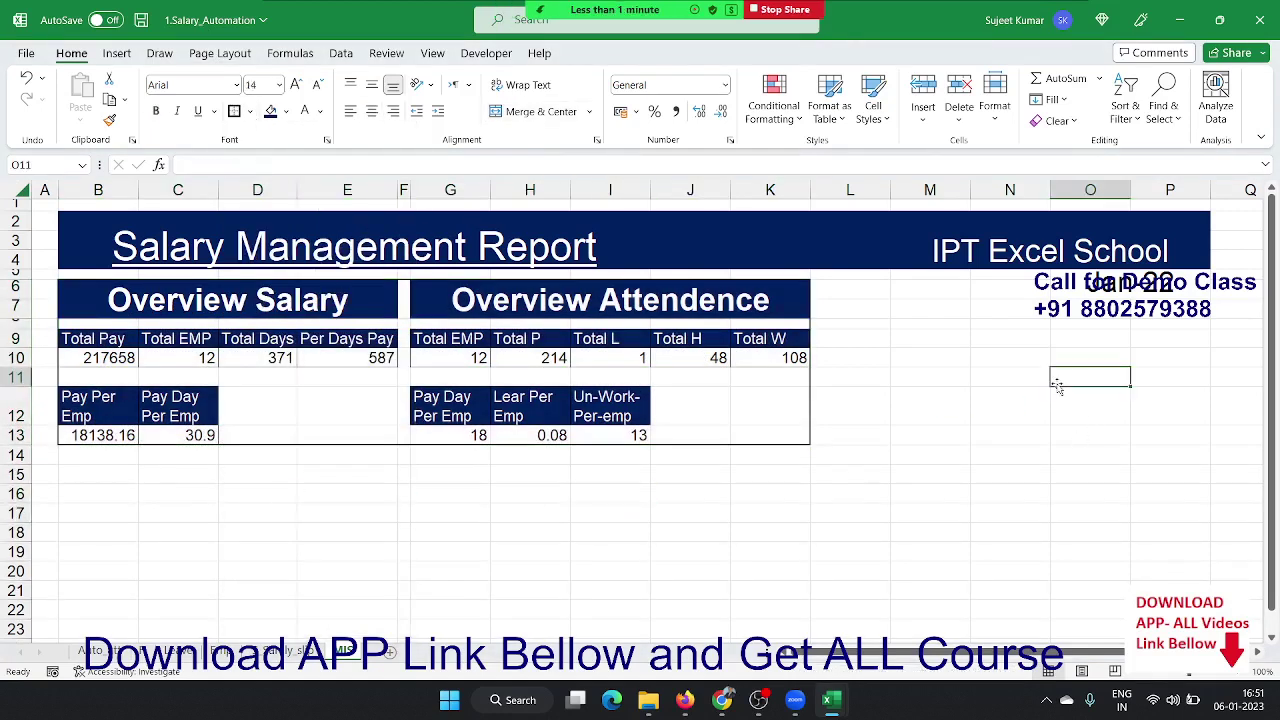
# - Move from the report through the Auto attendance sheet to the employee salary data sheet
pyautogui.click(978, 350)
pyautogui.click(955, 337)
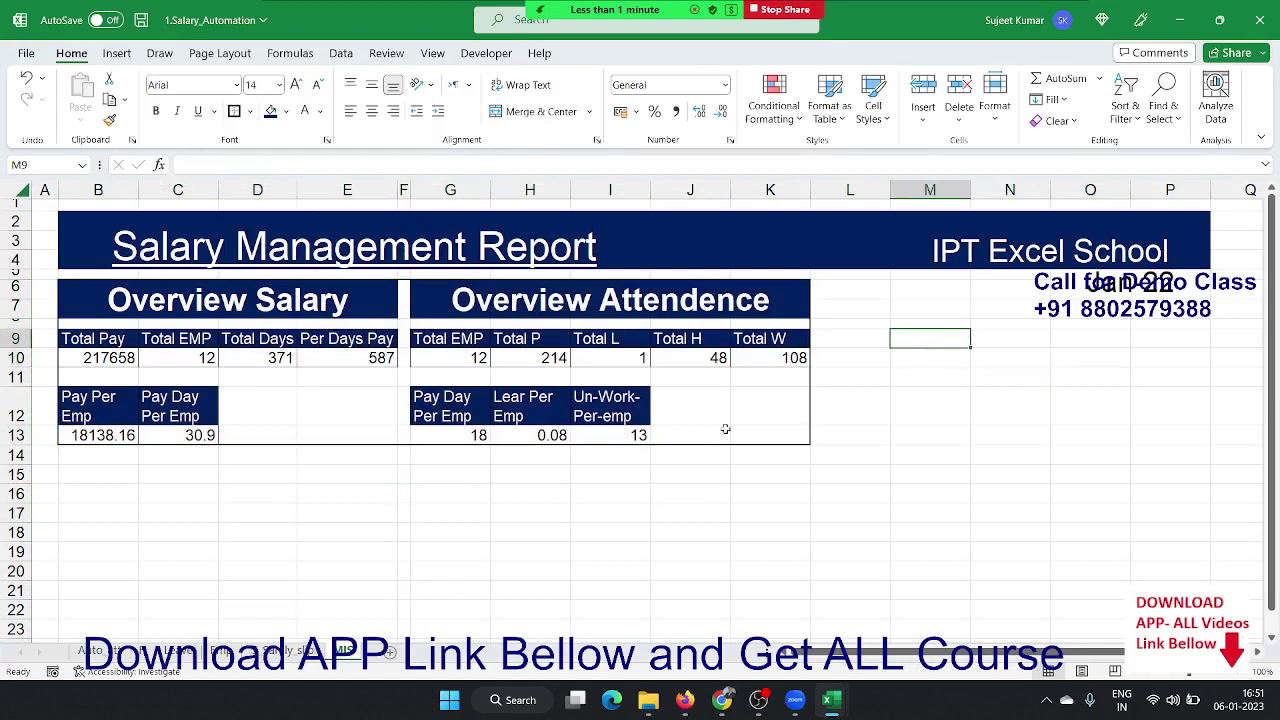
pyautogui.click(921, 321)
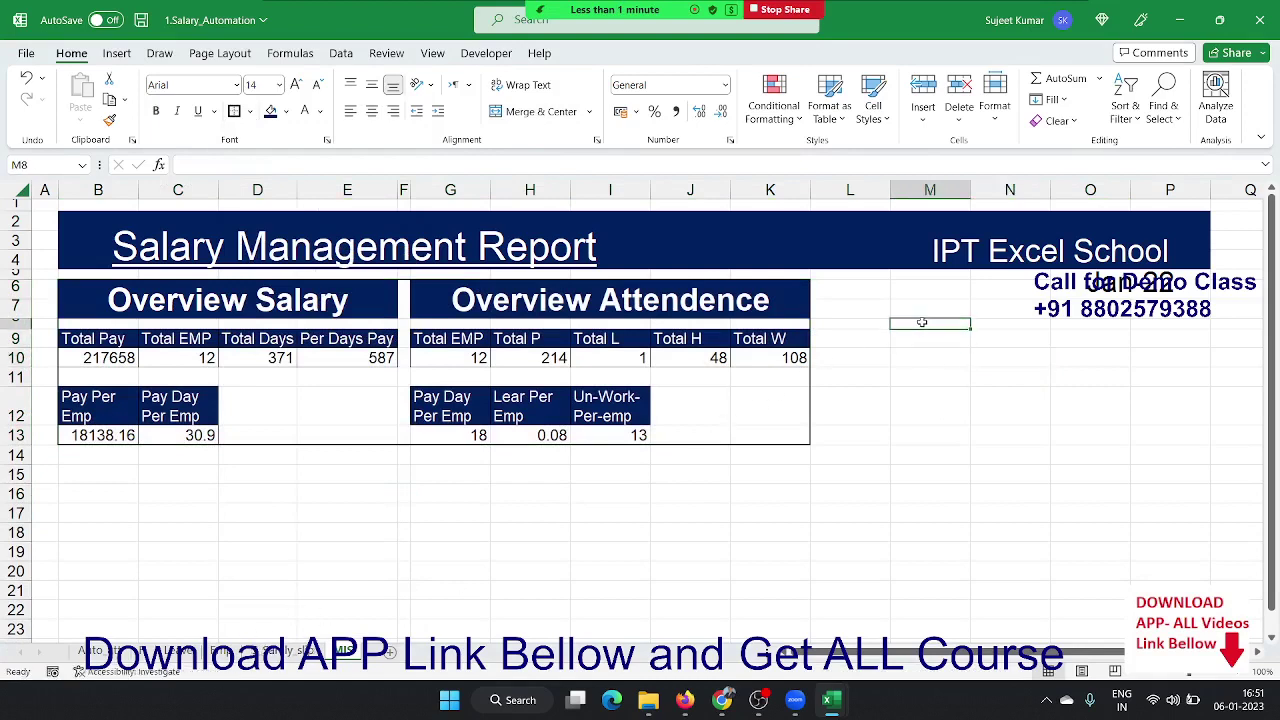
pyautogui.click(924, 310)
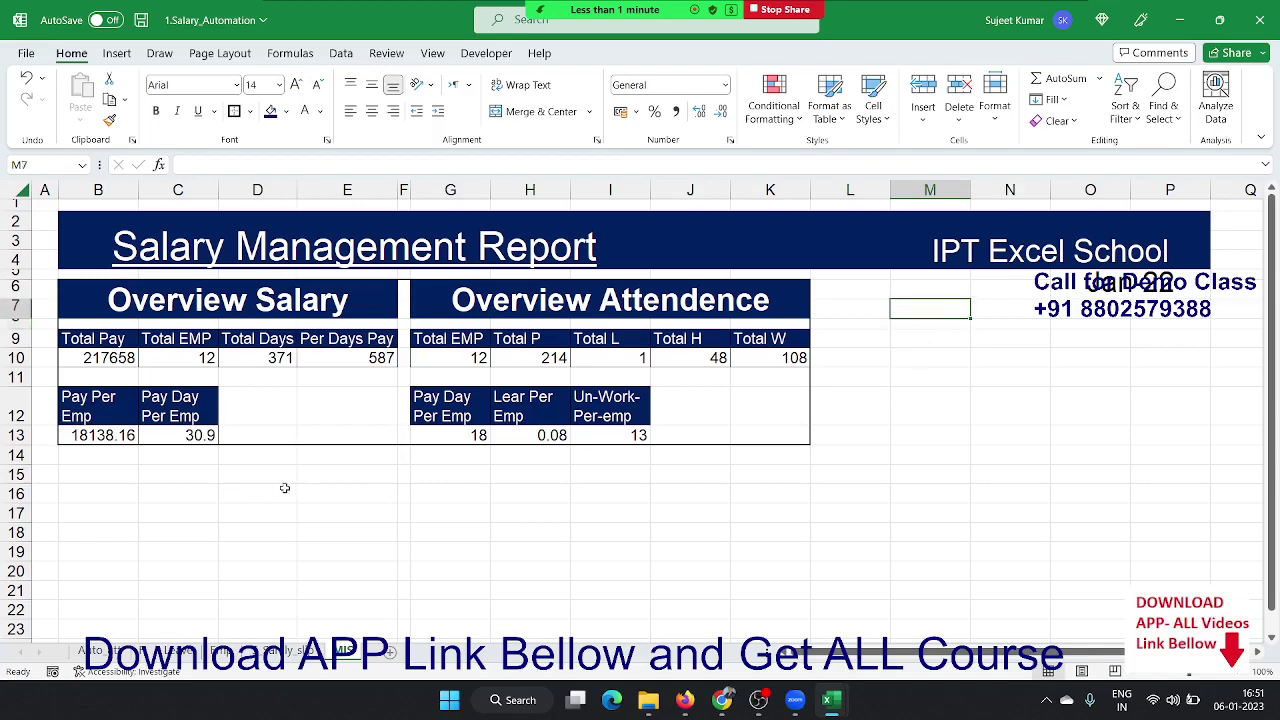
pyautogui.click(95, 651)
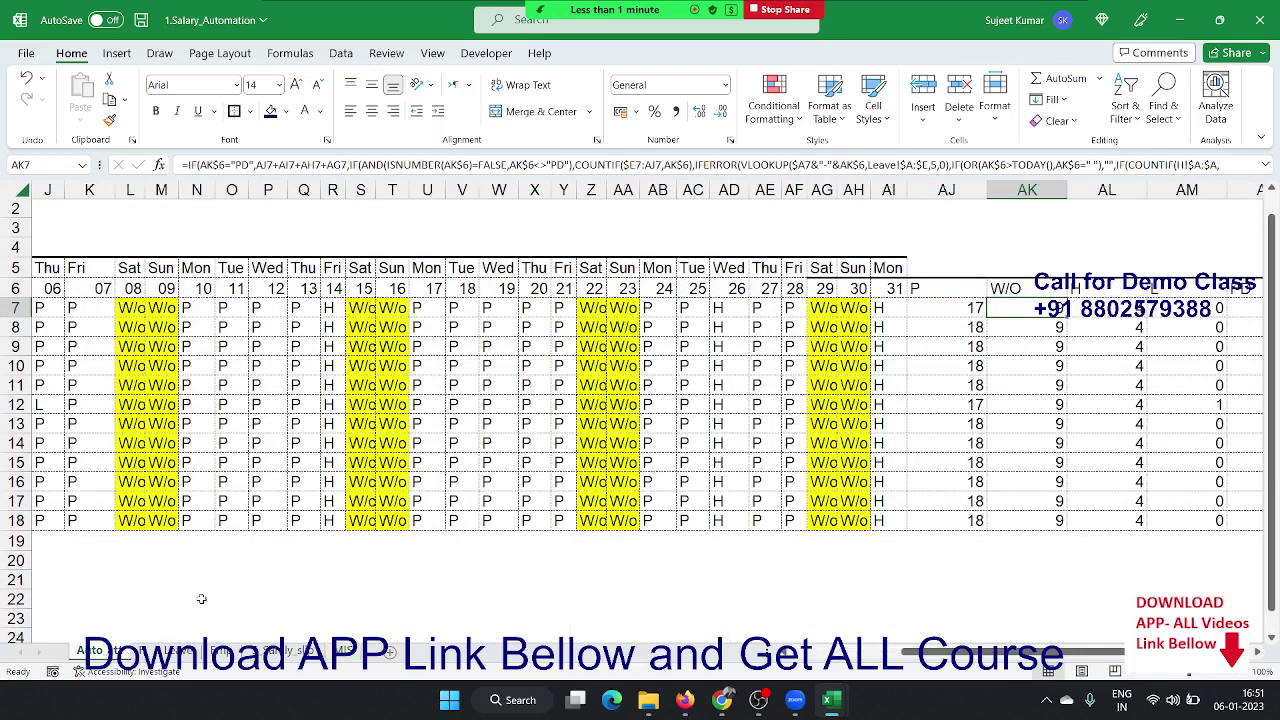
pyautogui.moveTo(903, 651); pyautogui.dragTo(762, 651)
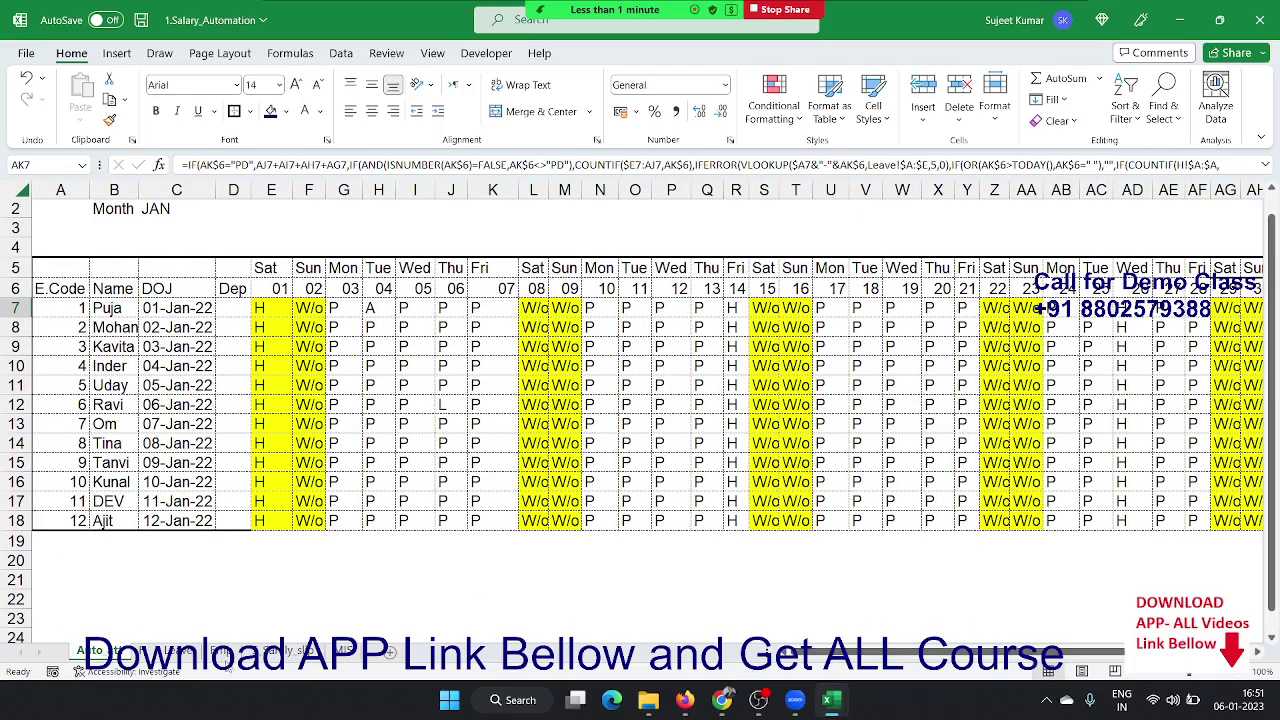
pyautogui.click(224, 651)
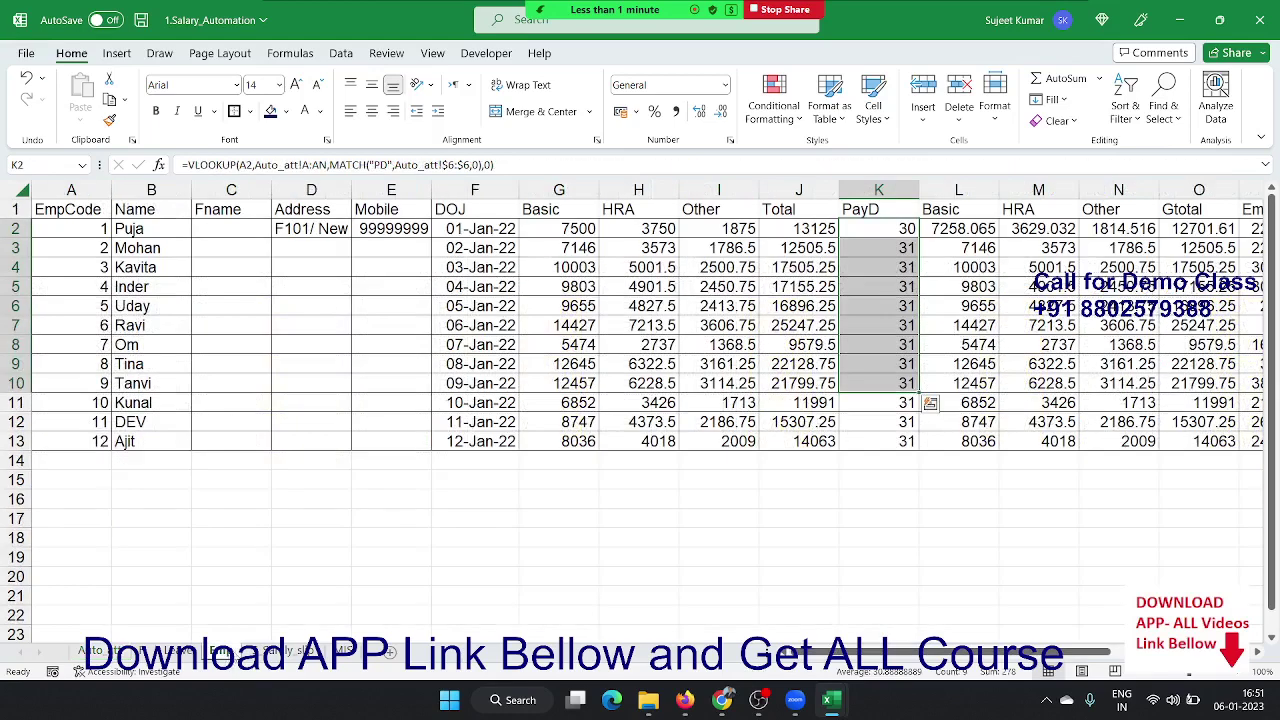
# - Rename header C1 to Department and enter HR, ADMIN and Sales in C2:C4
pyautogui.click(241, 212)
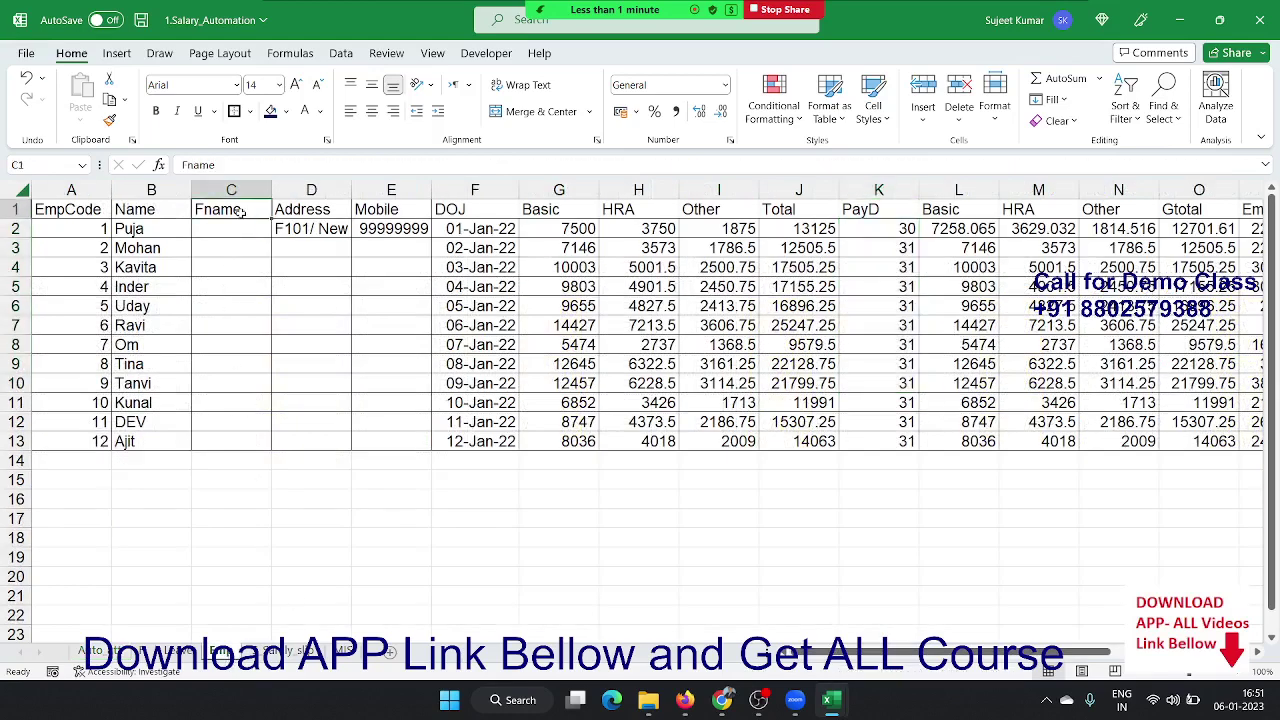
pyautogui.write('Dep')
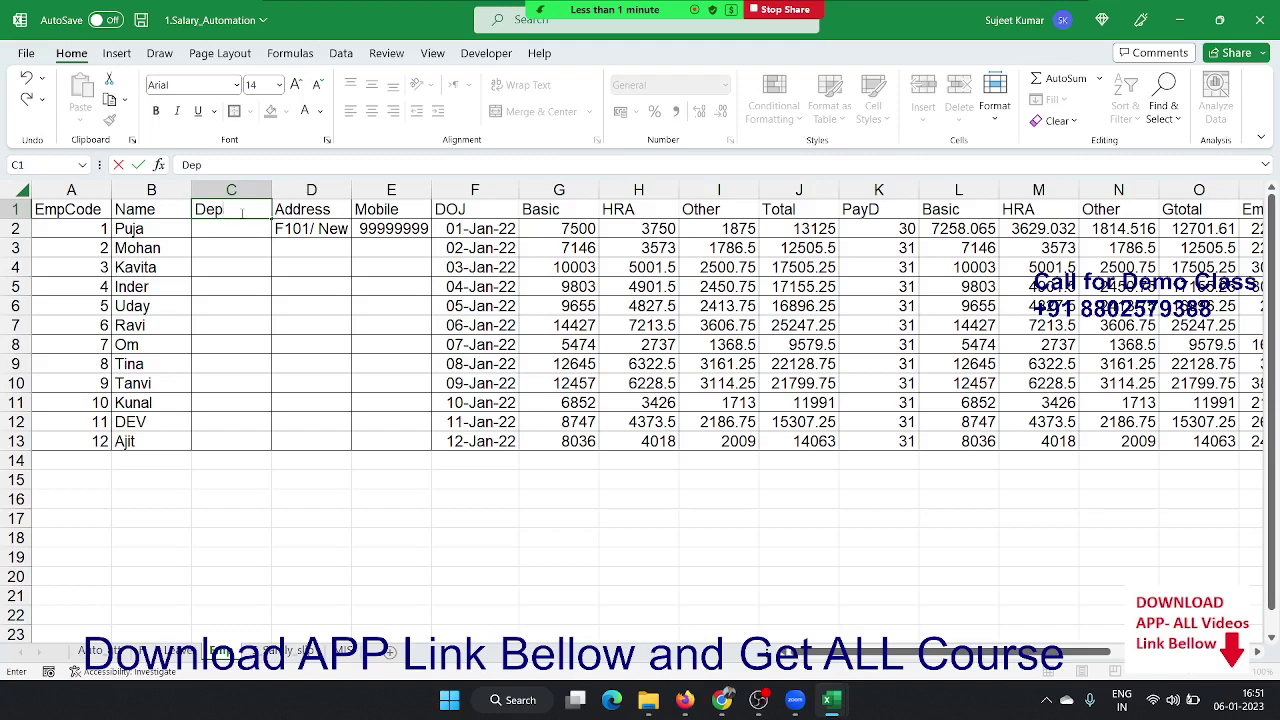
pyautogui.write('ar')
pyautogui.write('mn')
pyautogui.write('ent')
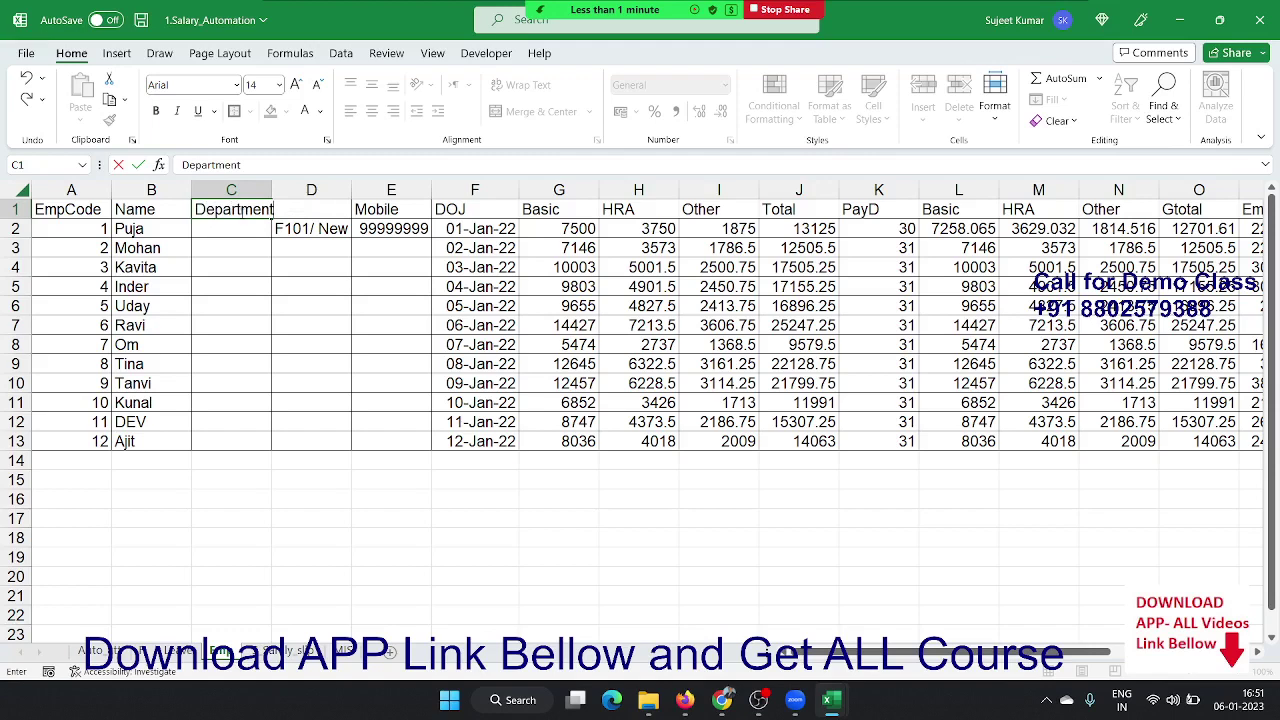
pyautogui.press('Return')
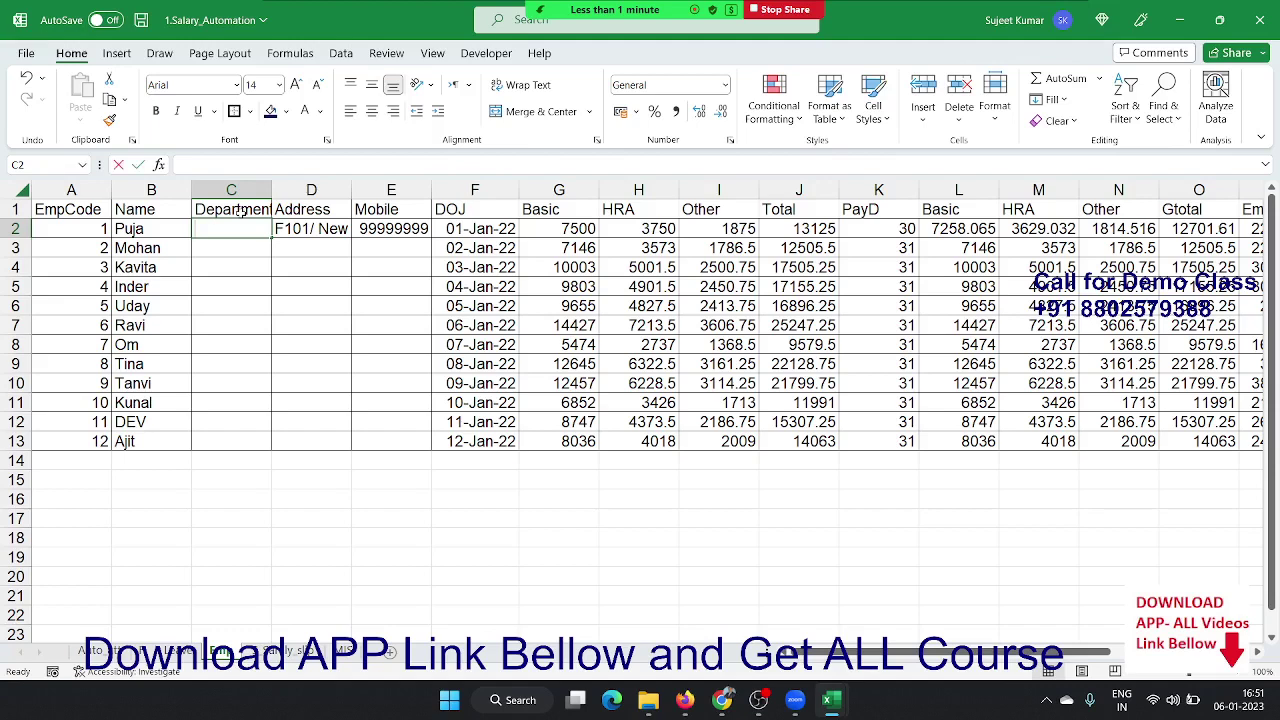
pyautogui.write('HR')
pyautogui.press('Return')
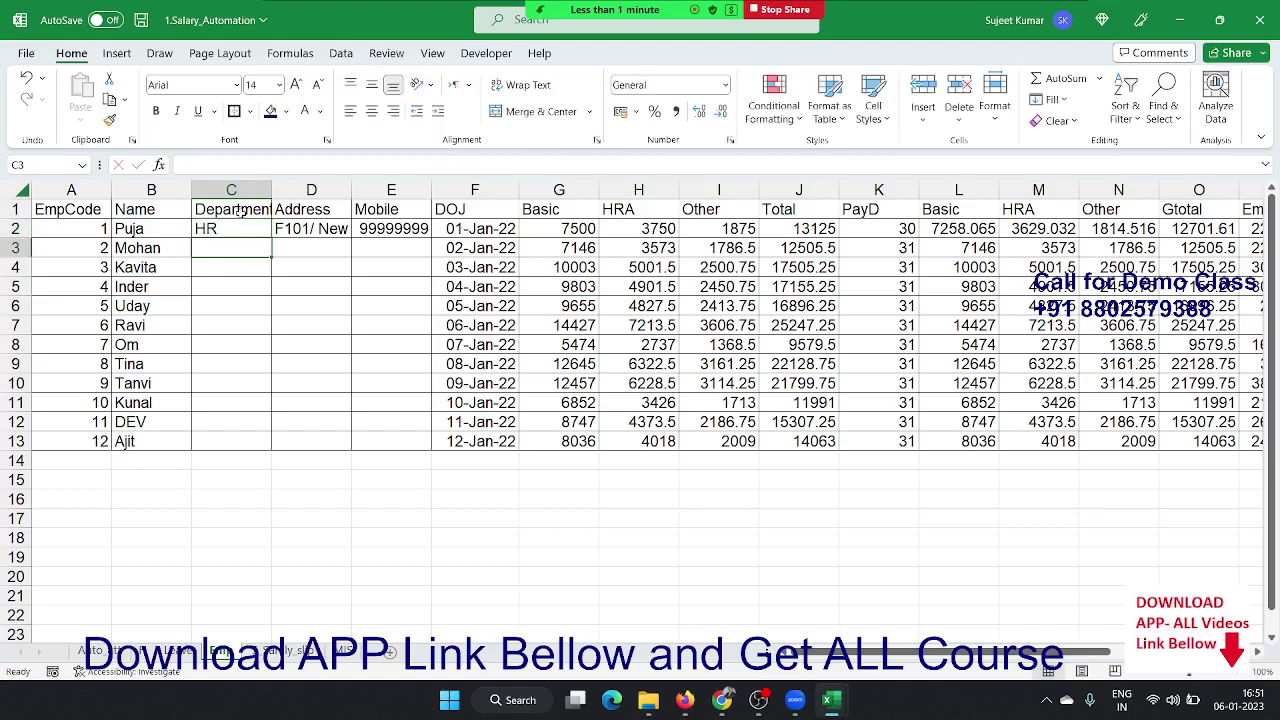
pyautogui.write('AD')
pyautogui.write('MIN')
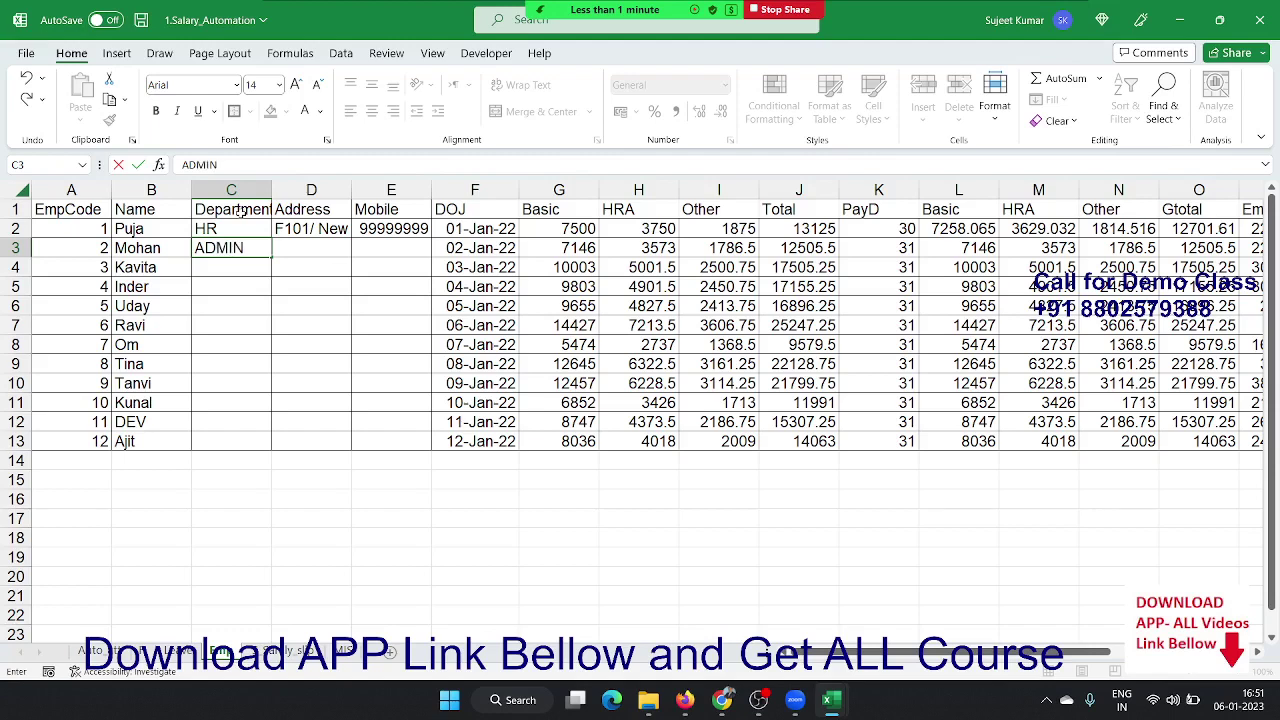
pyautogui.press('Return')
pyautogui.write('Sales')
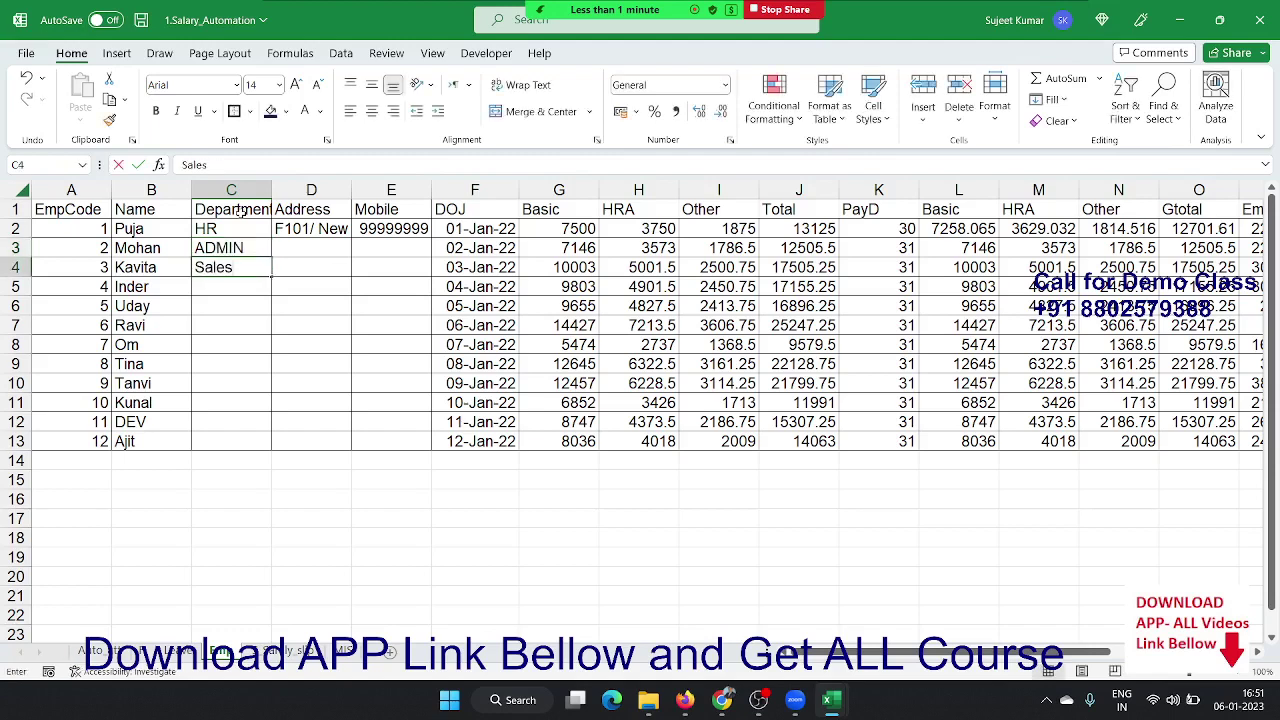
pyautogui.press('Return')
# - Repeat the HR, ADMIN, Sales pattern down the Department column to row 13
pyautogui.press('Up')
pyautogui.press('Up')
pyautogui.press('Up')
pyautogui.hotkey('shift', 'Down')
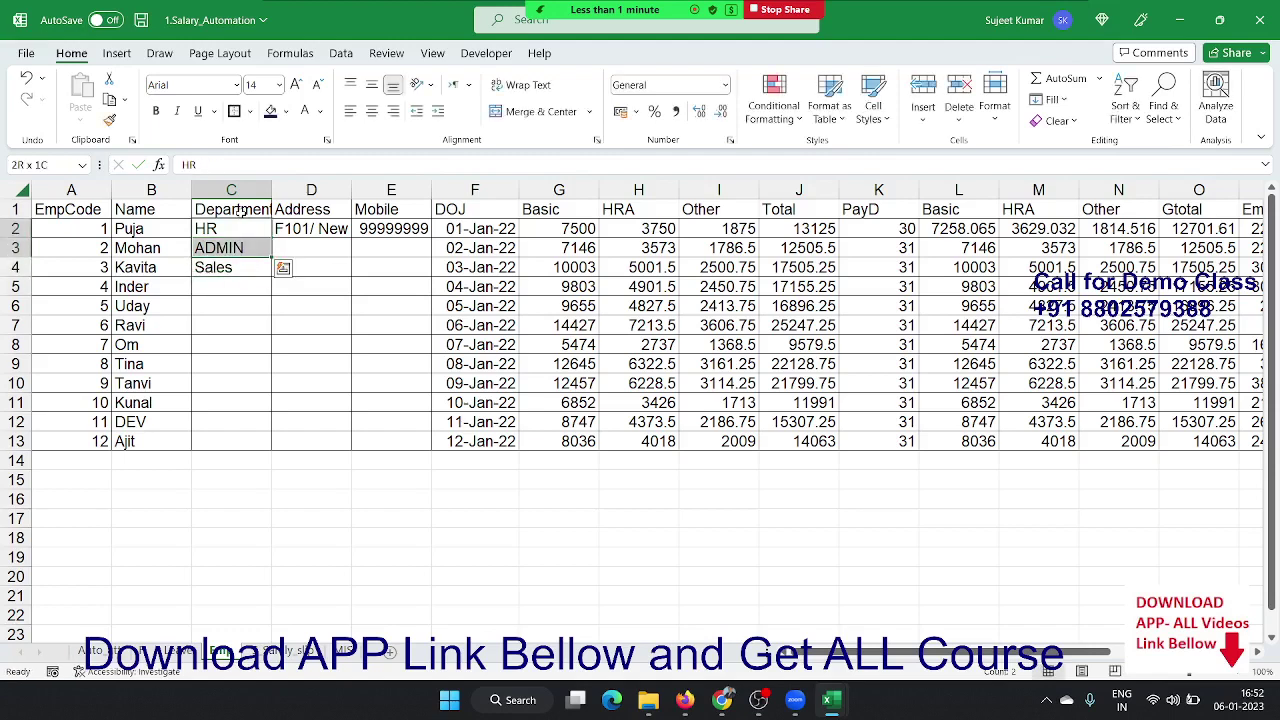
pyautogui.hotkey('shift', 'Down')
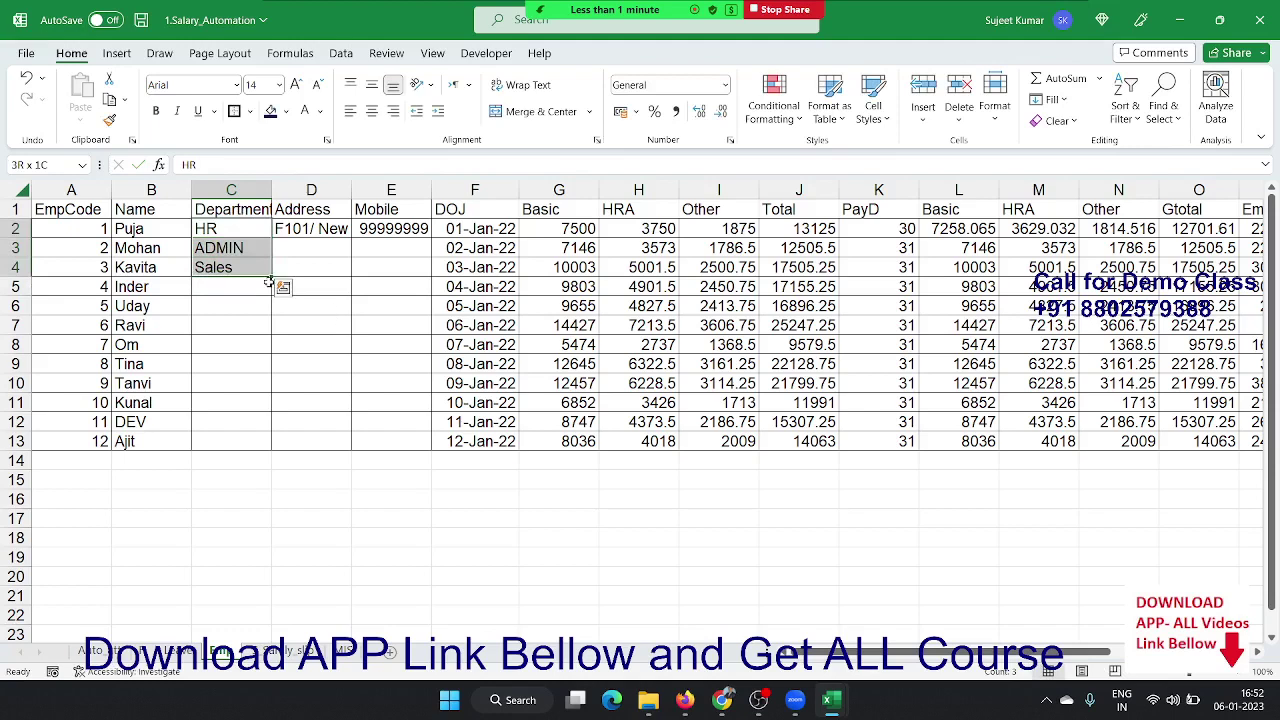
pyautogui.doubleClick(270, 278)
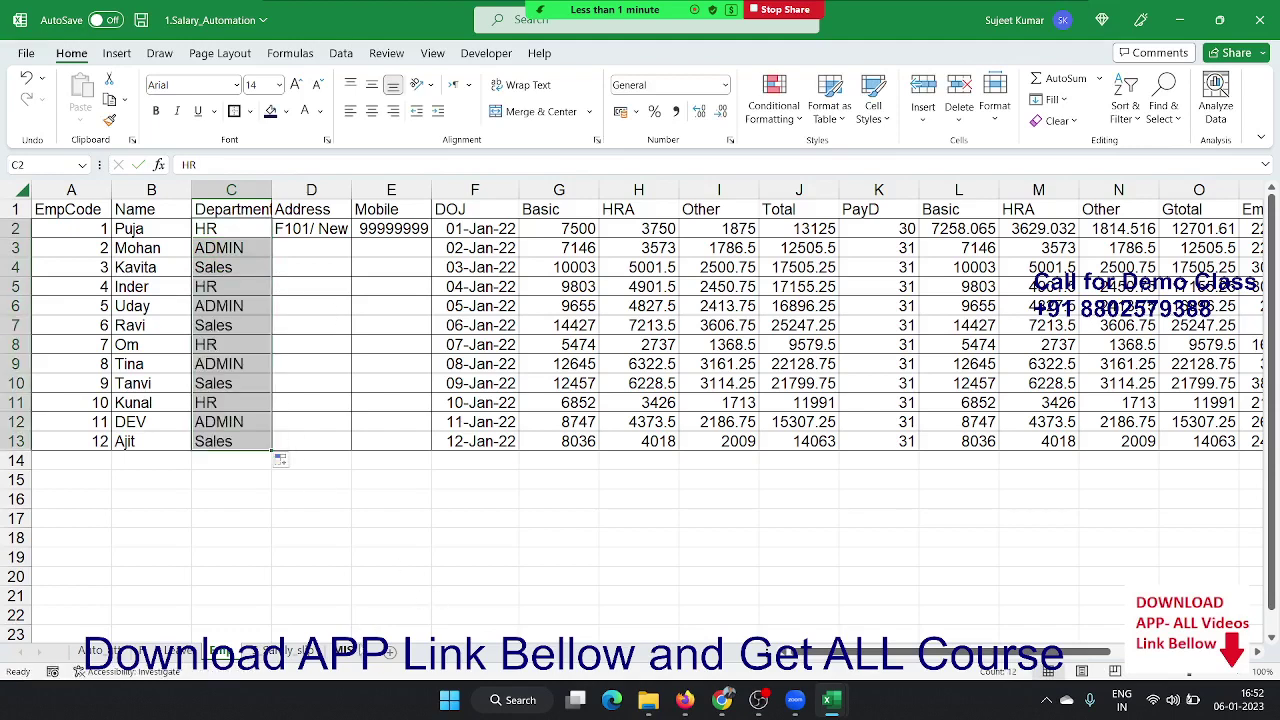
# - Return to the Salary Management Report sheet and clear a stray entry in M9
pyautogui.click(355, 652)
pyautogui.click(905, 377)
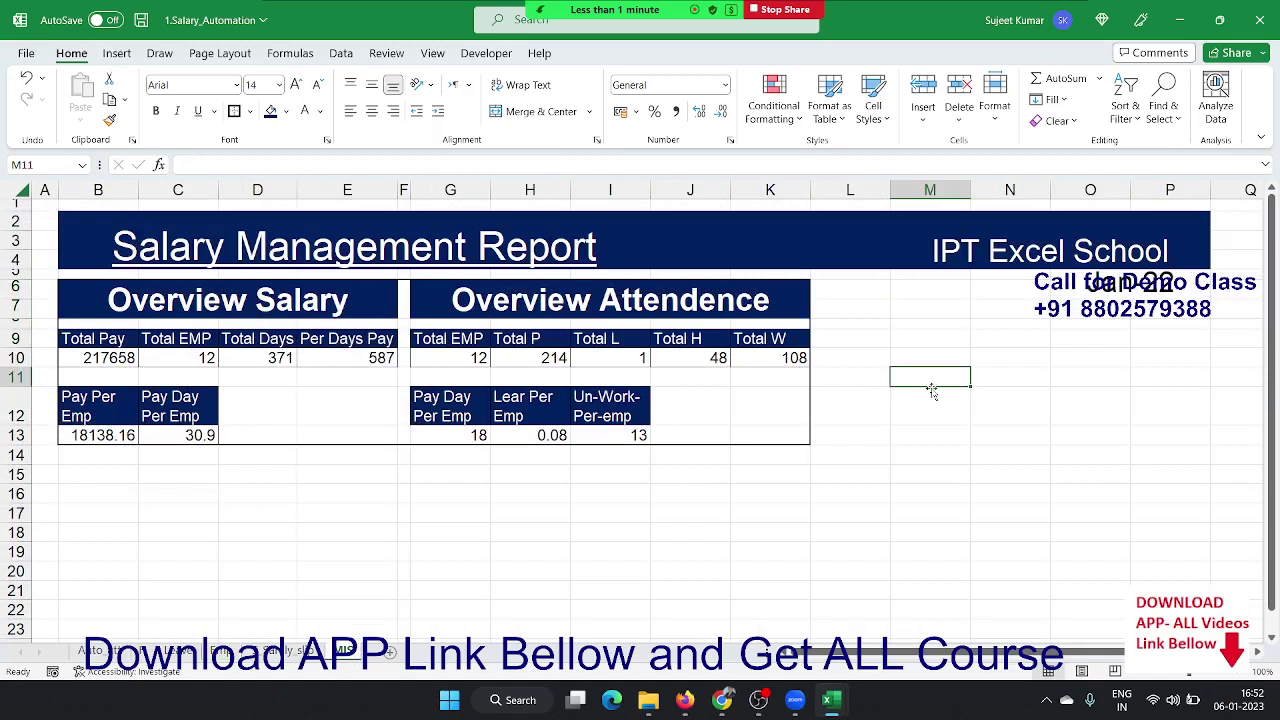
pyautogui.click(914, 342)
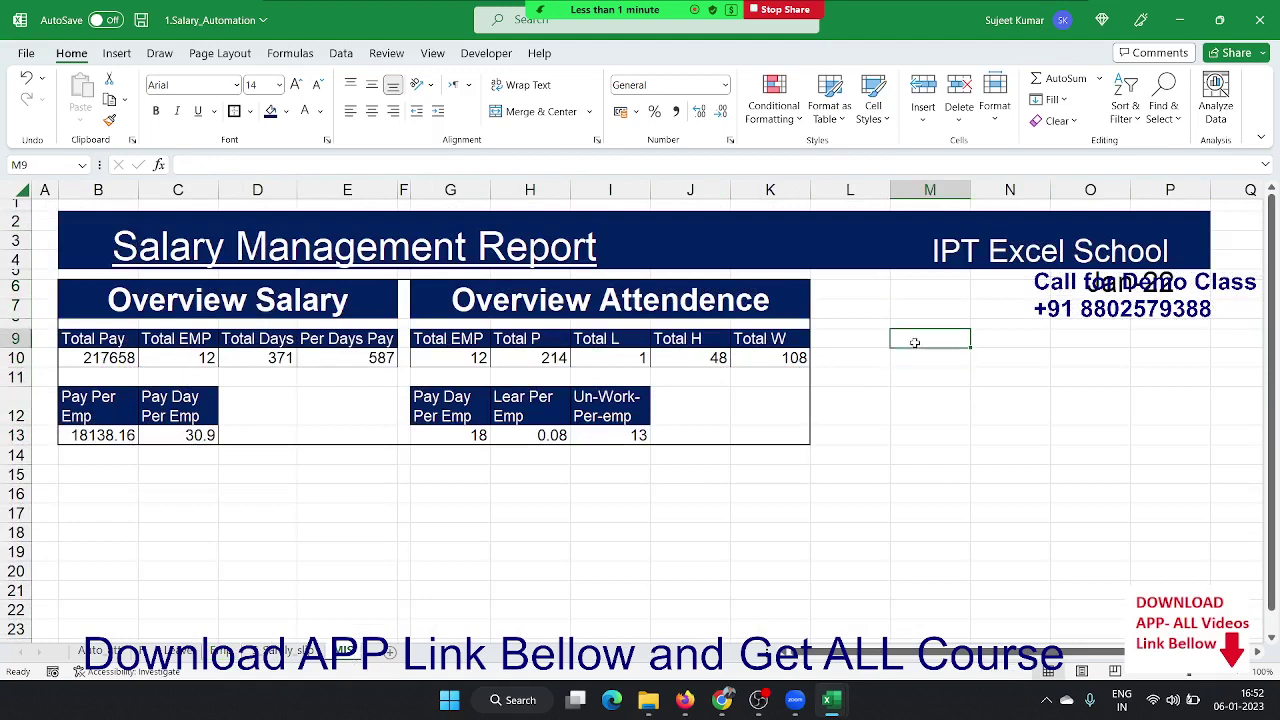
pyautogui.write('AO')
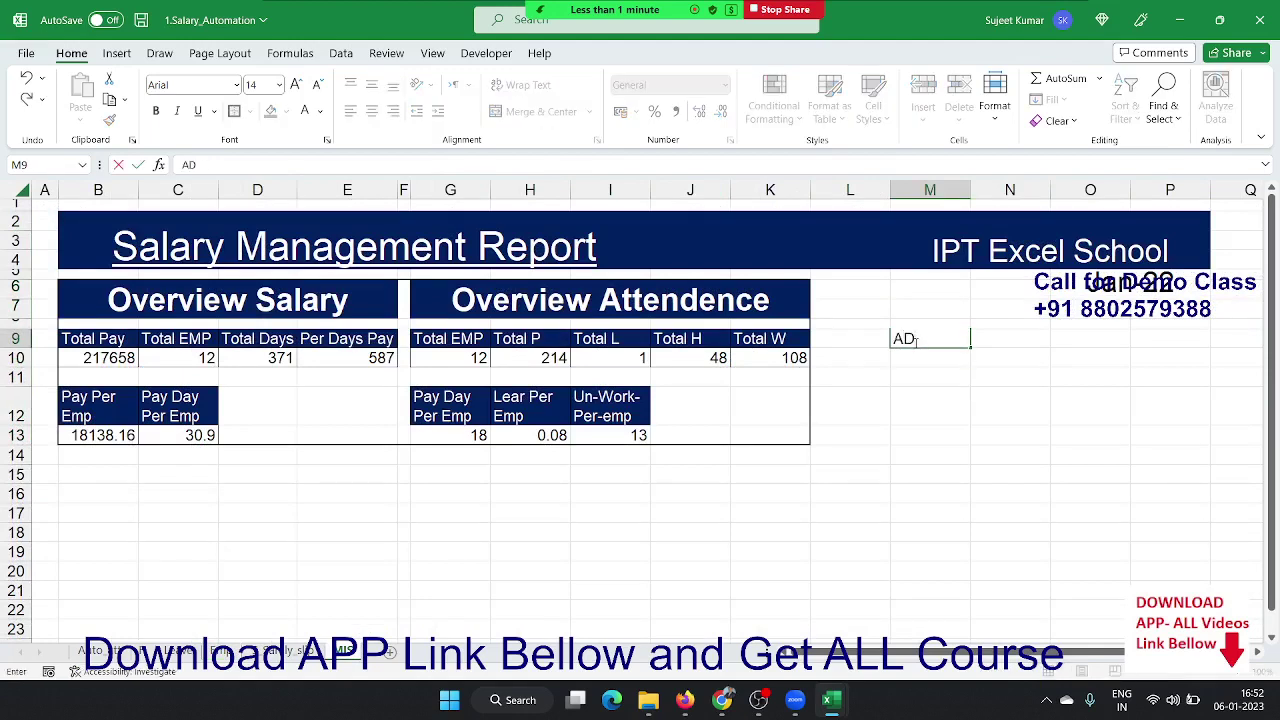
pyautogui.press('BackSpace')
pyautogui.press('BackSpace')
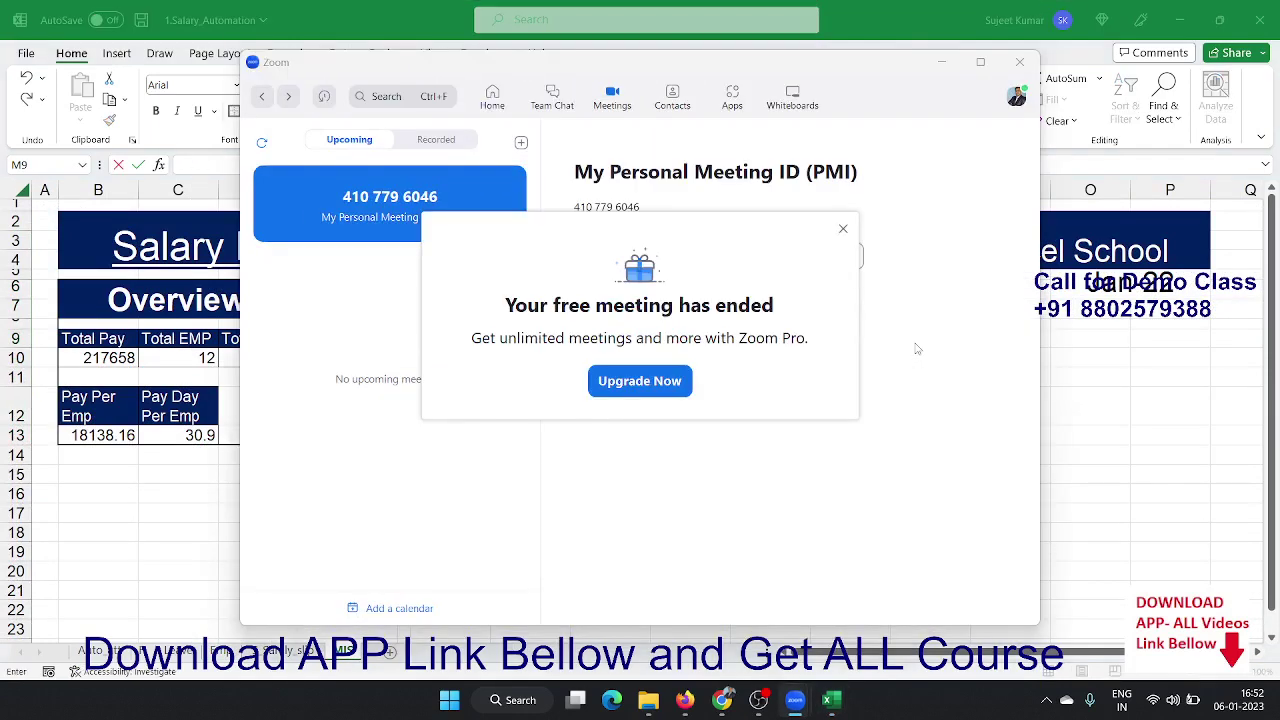
# - Dismiss the leftover Zoom notices and start a maximised new meeting in the personal room
pyautogui.click(843, 230)
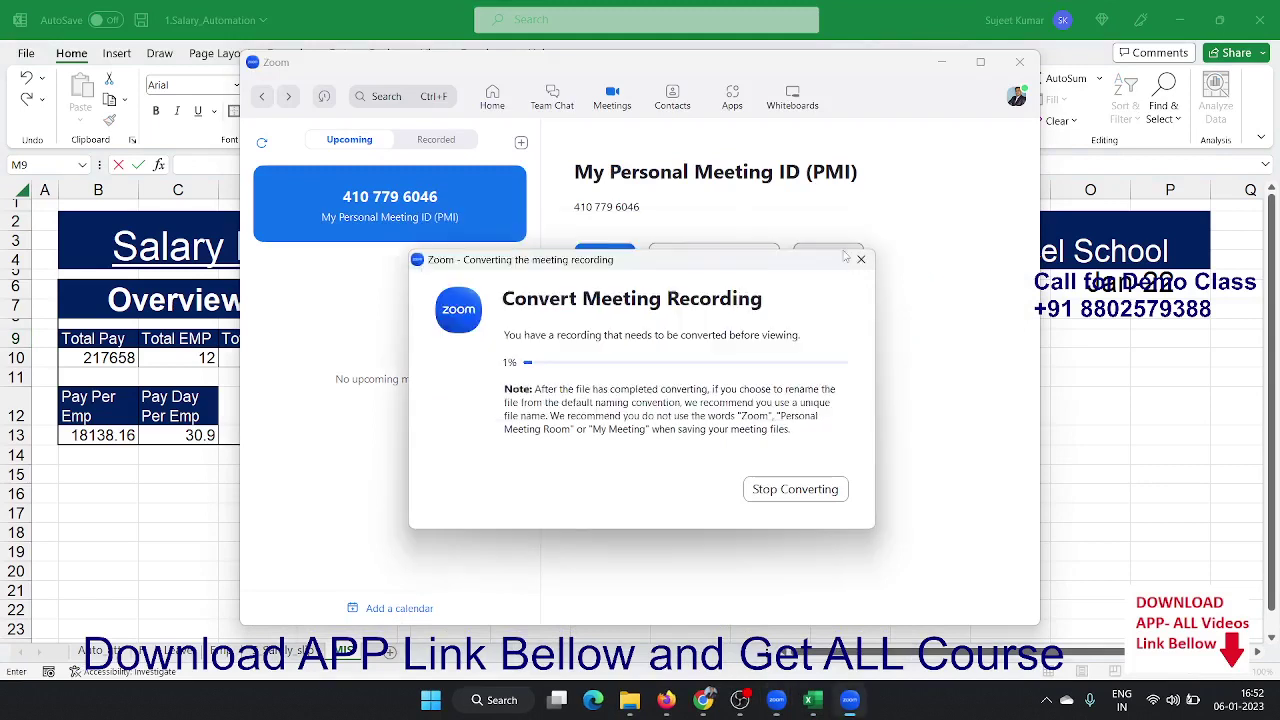
pyautogui.click(861, 260)
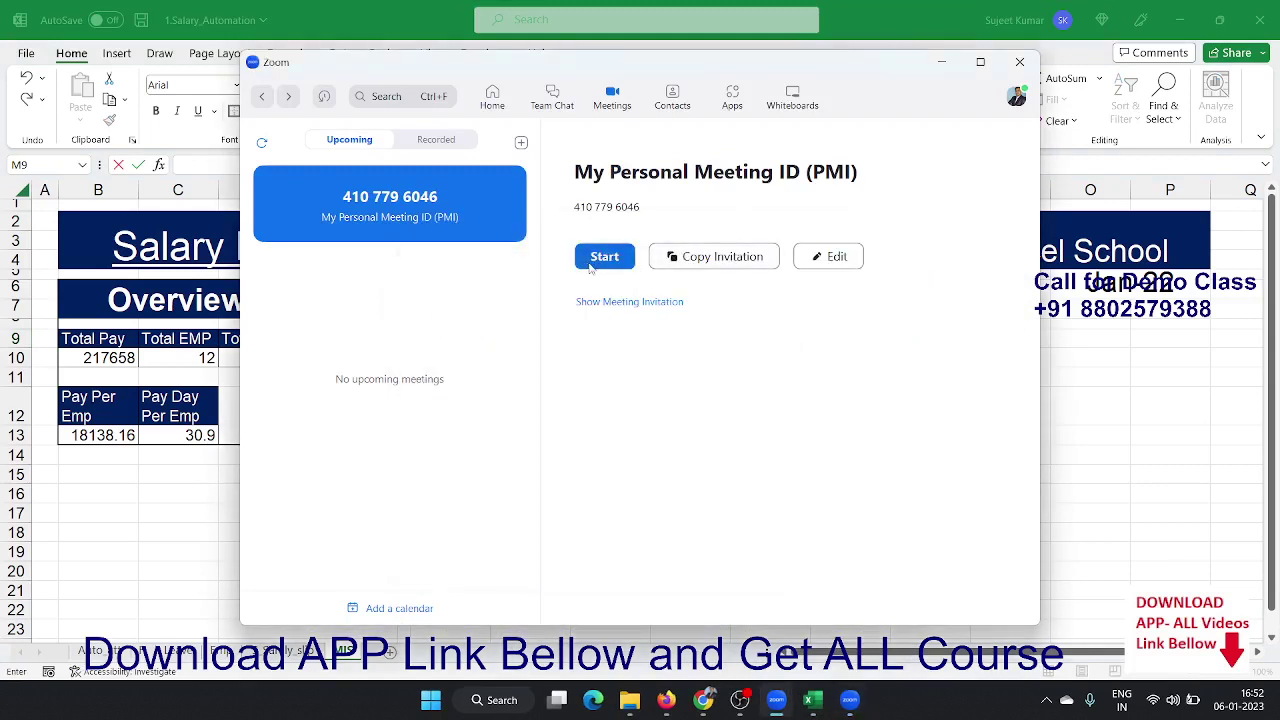
pyautogui.click(593, 264)
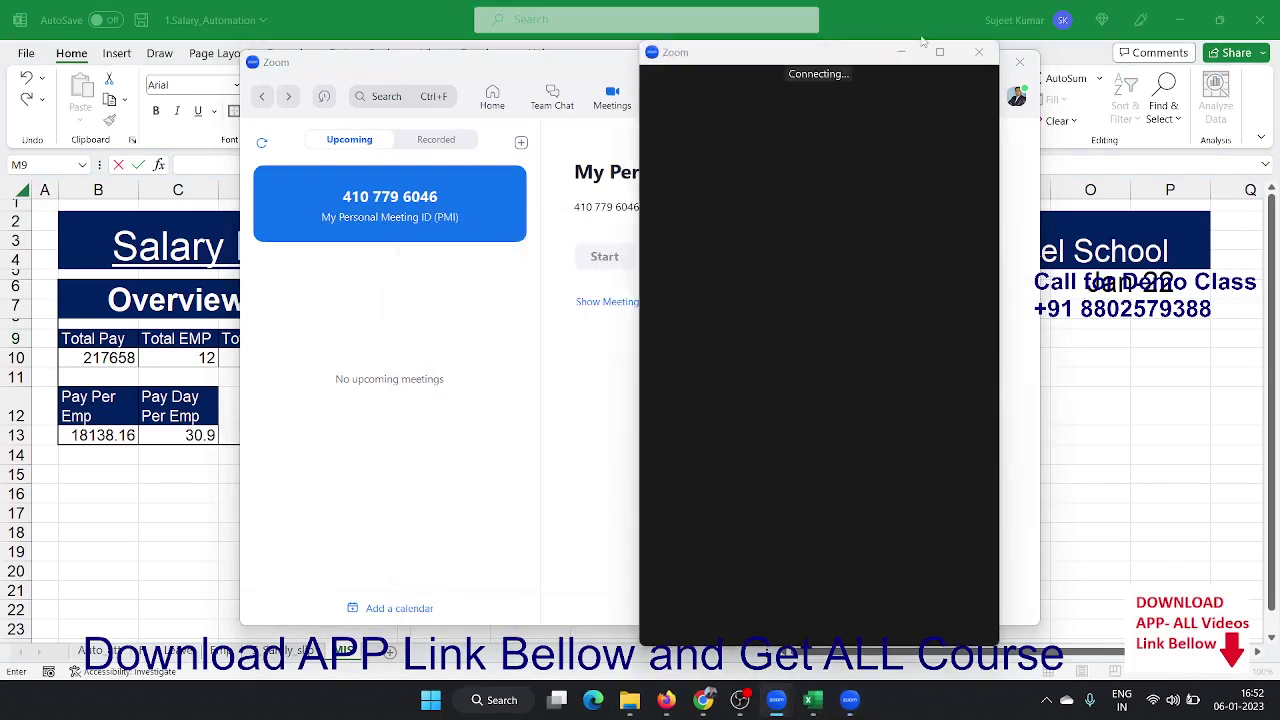
pyautogui.click(940, 52)
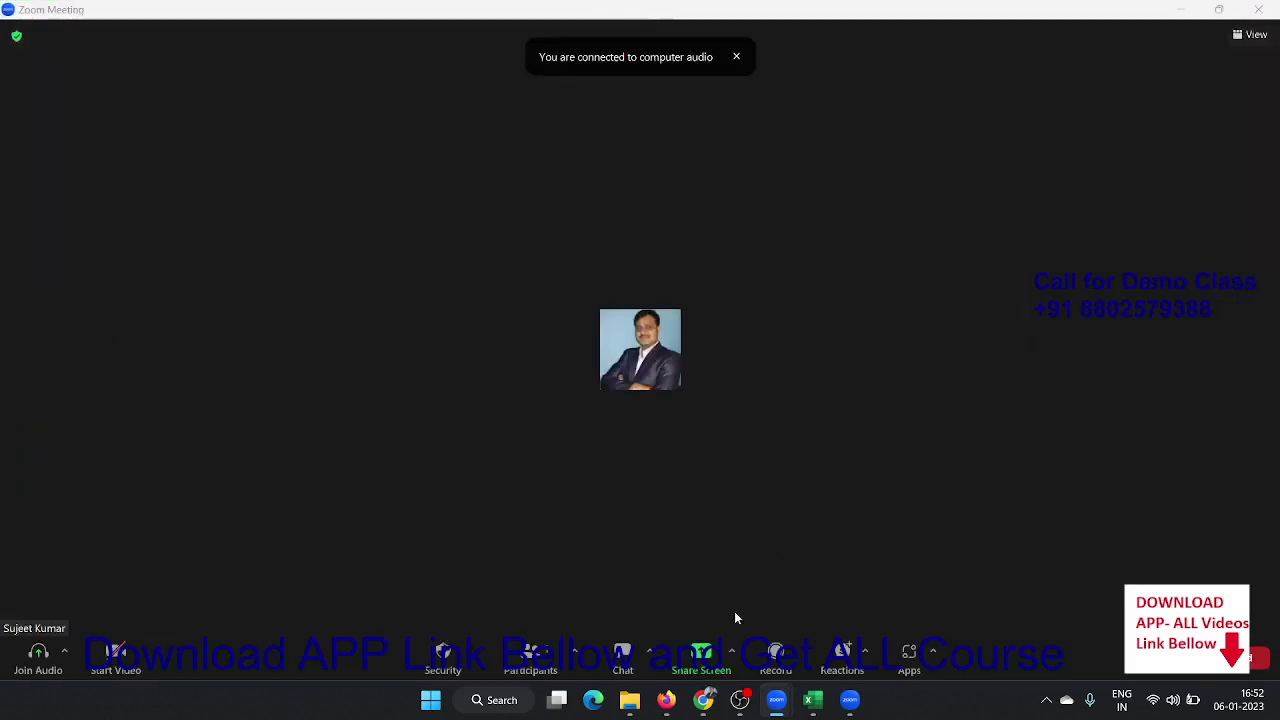
# - Share the whole screen in the meeting and minimise the Zoom main window
pyautogui.click(665, 655)
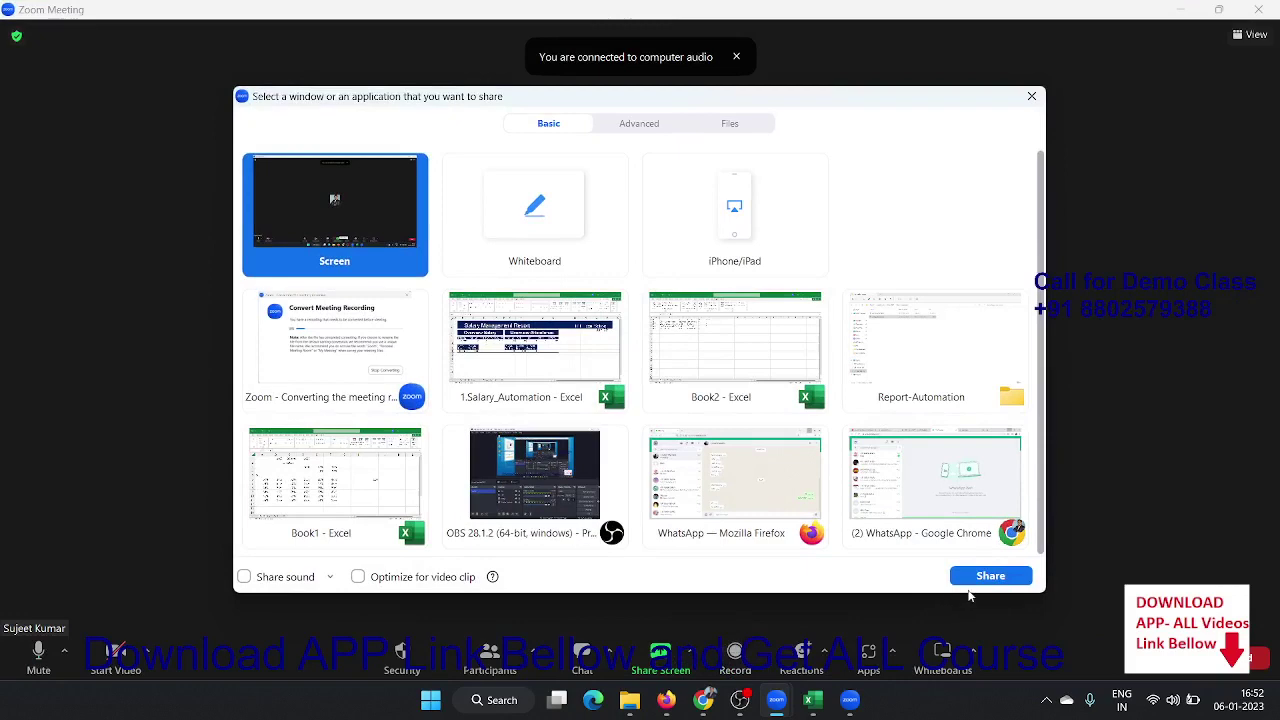
pyautogui.click(976, 584)
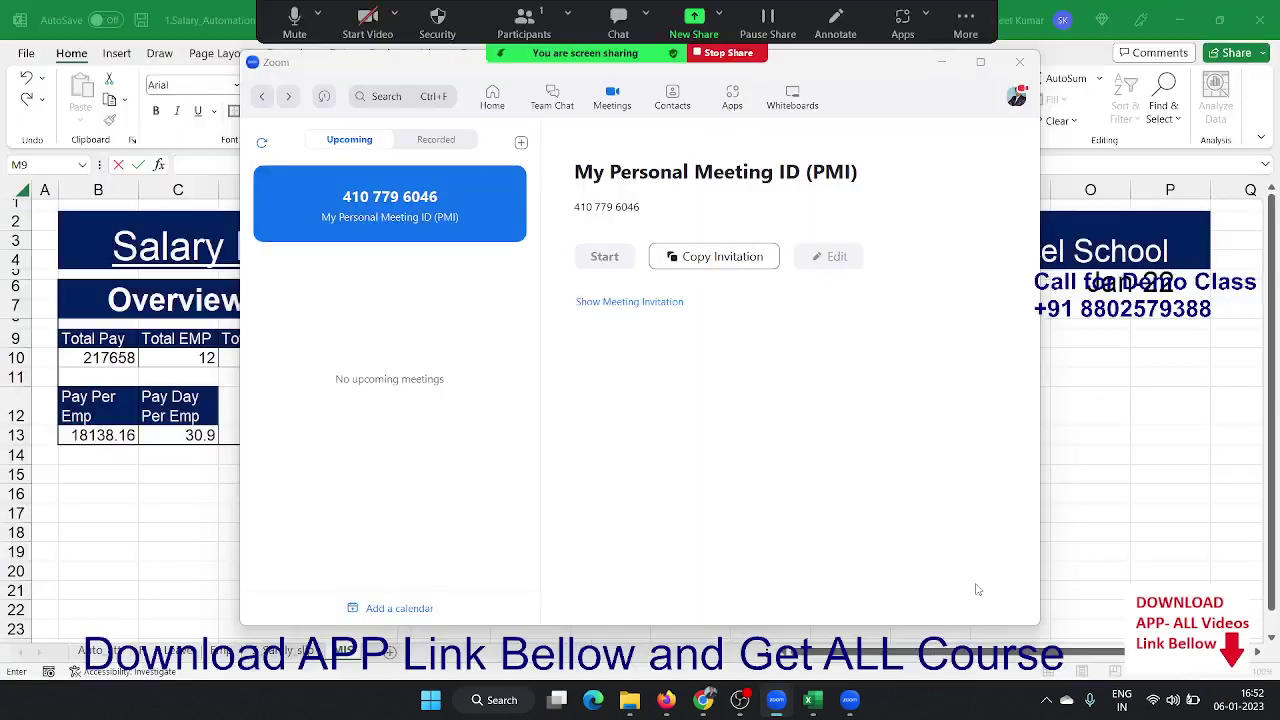
pyautogui.click(941, 62)
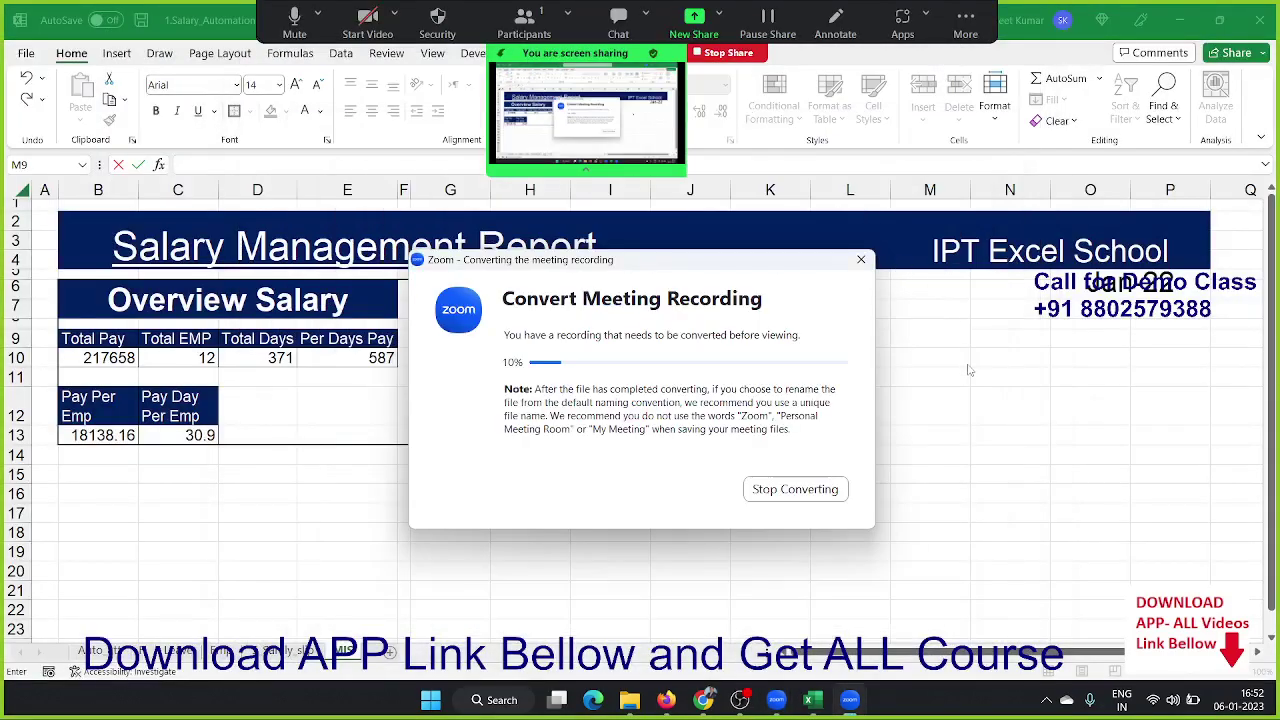
# - Type Sales, Admin and HR into M9:M11, admitting a waiting meeting participant along the way
pyautogui.click(962, 36)
pyautogui.click(985, 60)
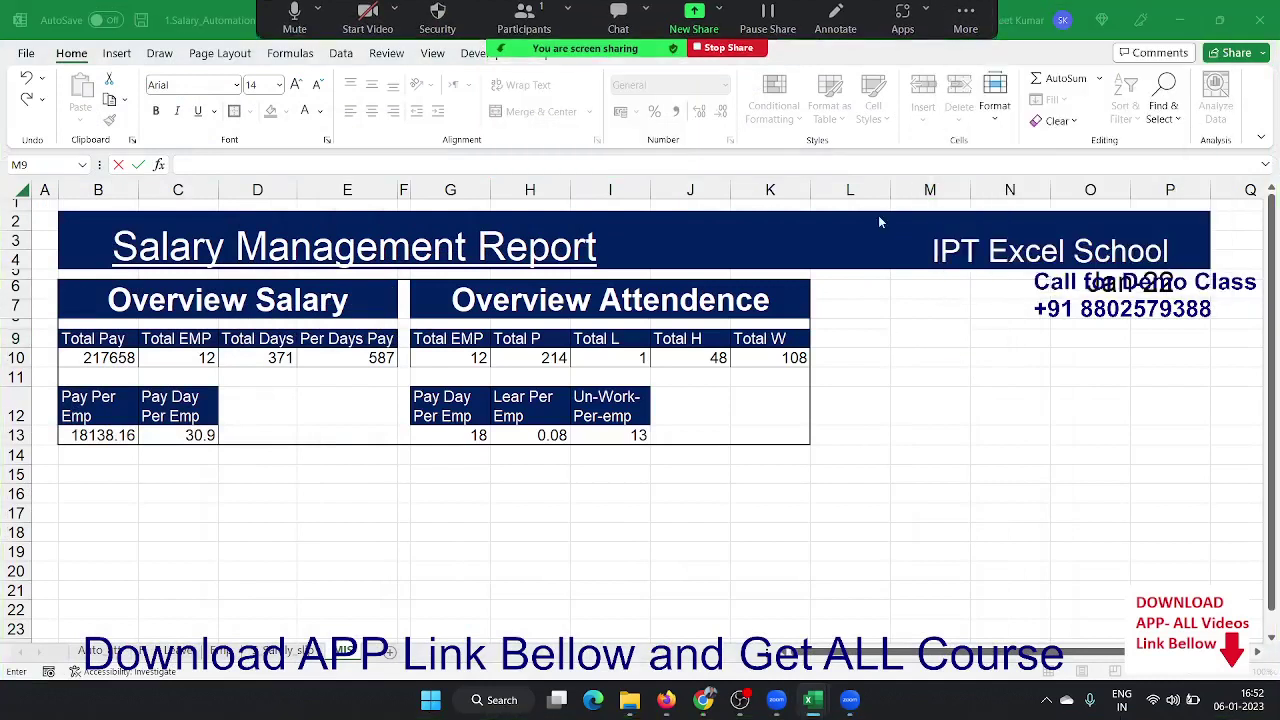
pyautogui.click(913, 323)
pyautogui.press('Escape')
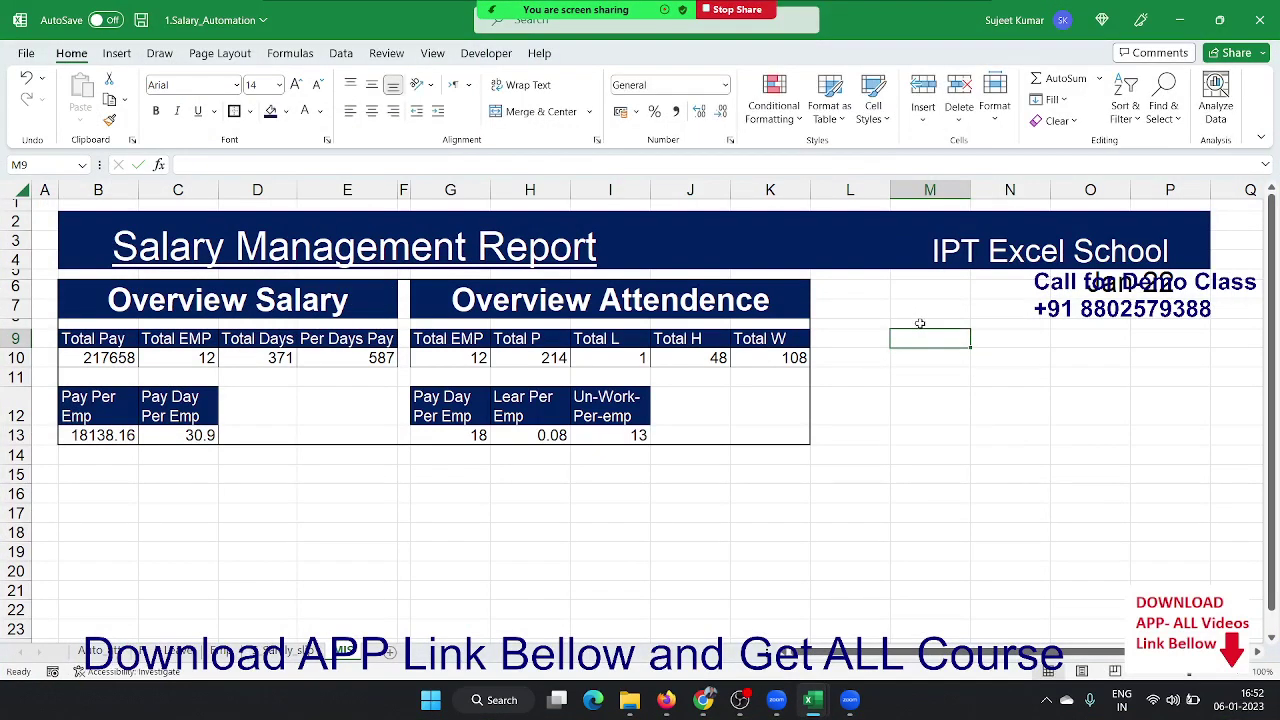
pyautogui.write('Sales')
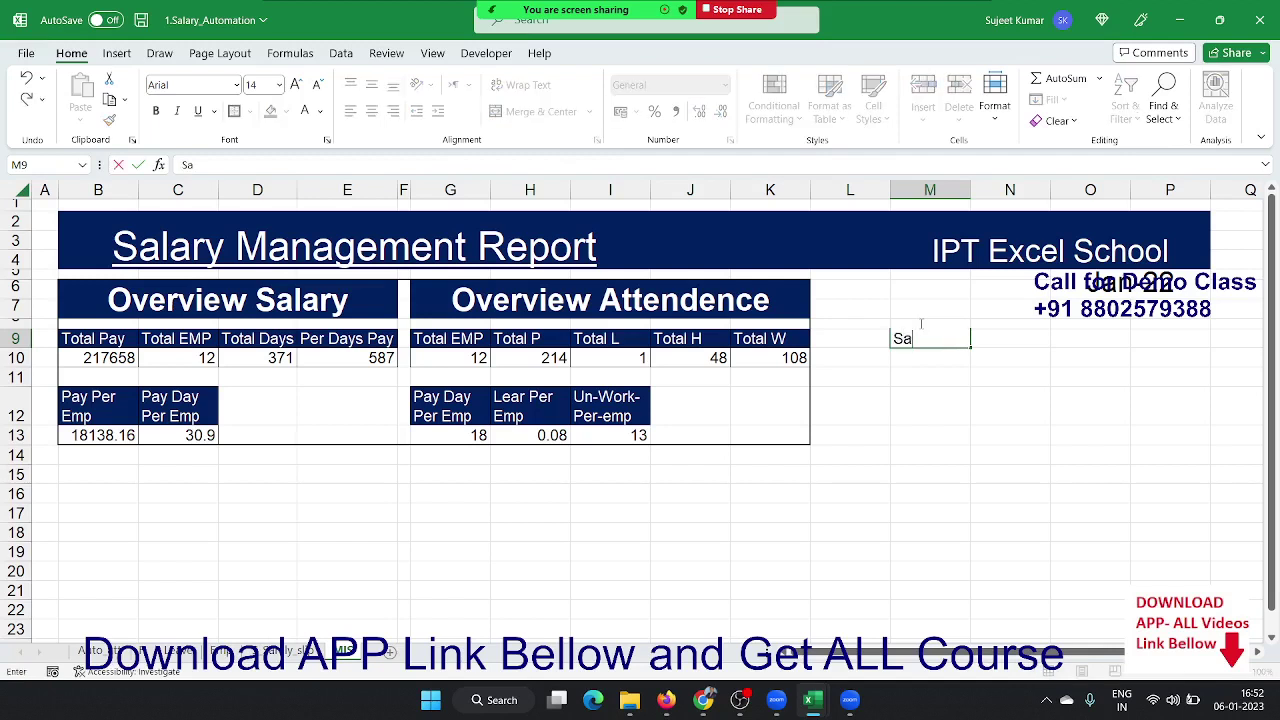
pyautogui.press('Return')
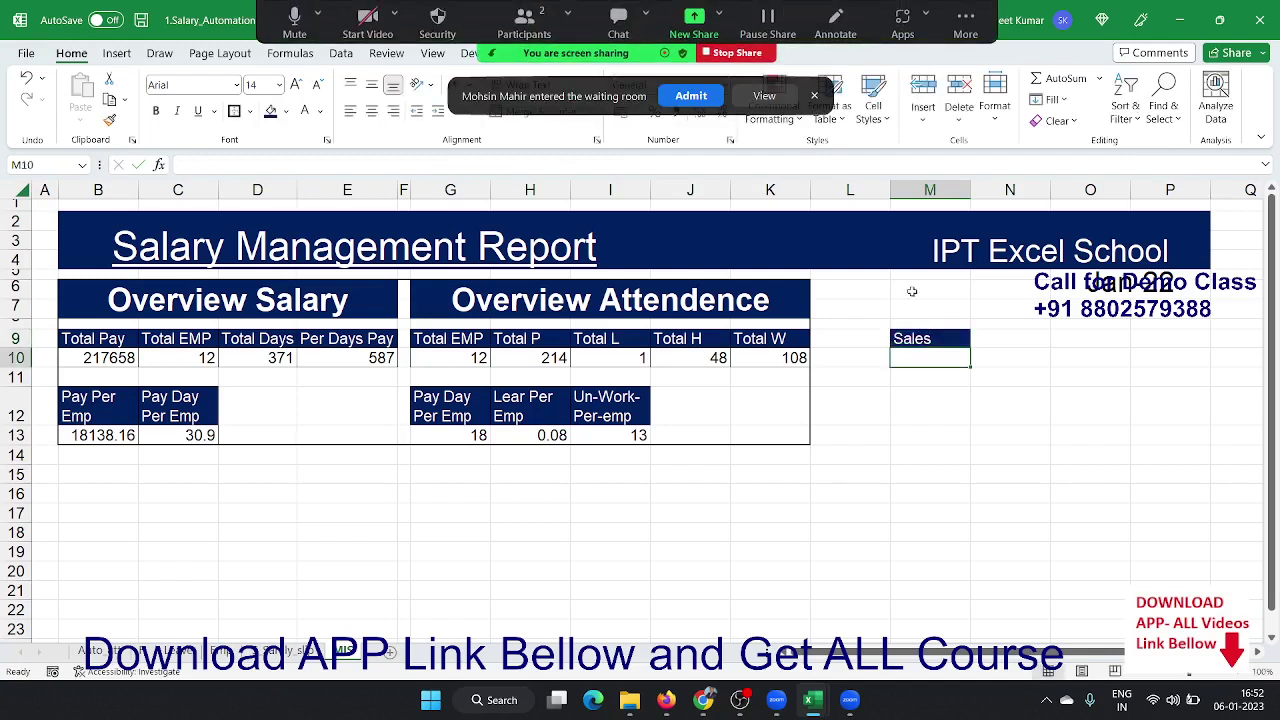
pyautogui.click(689, 100)
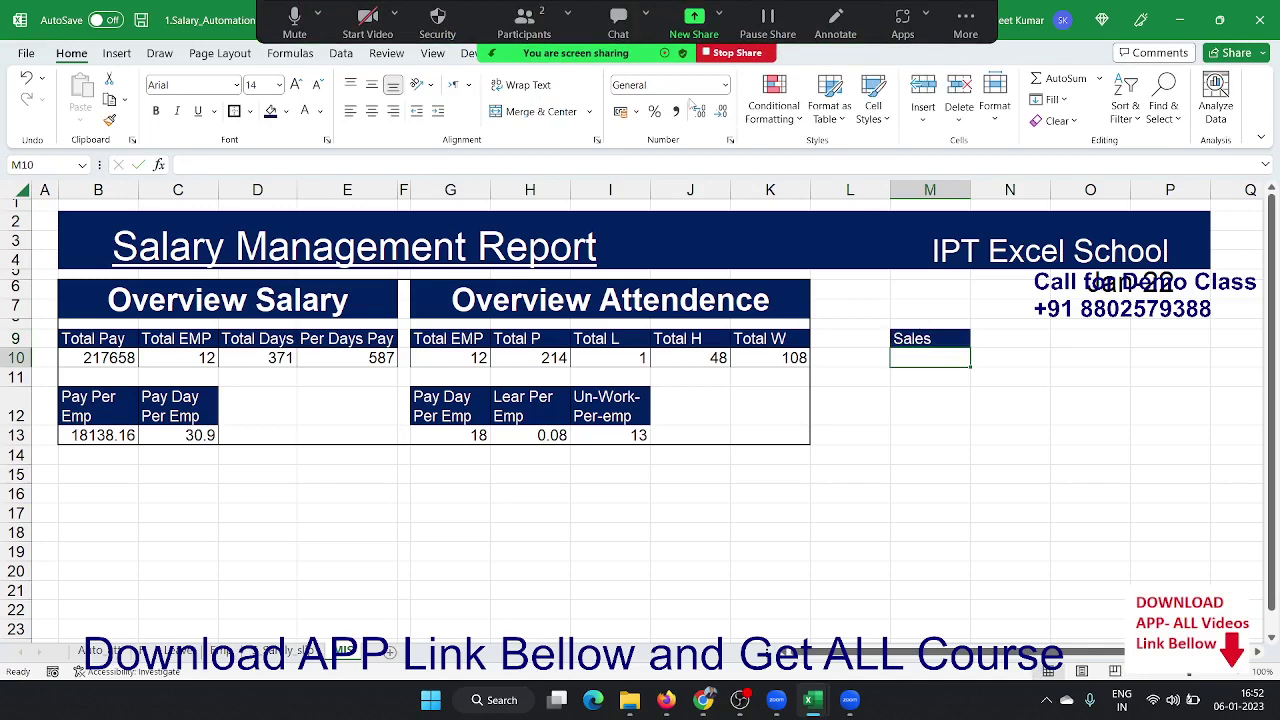
pyautogui.write('Admin')
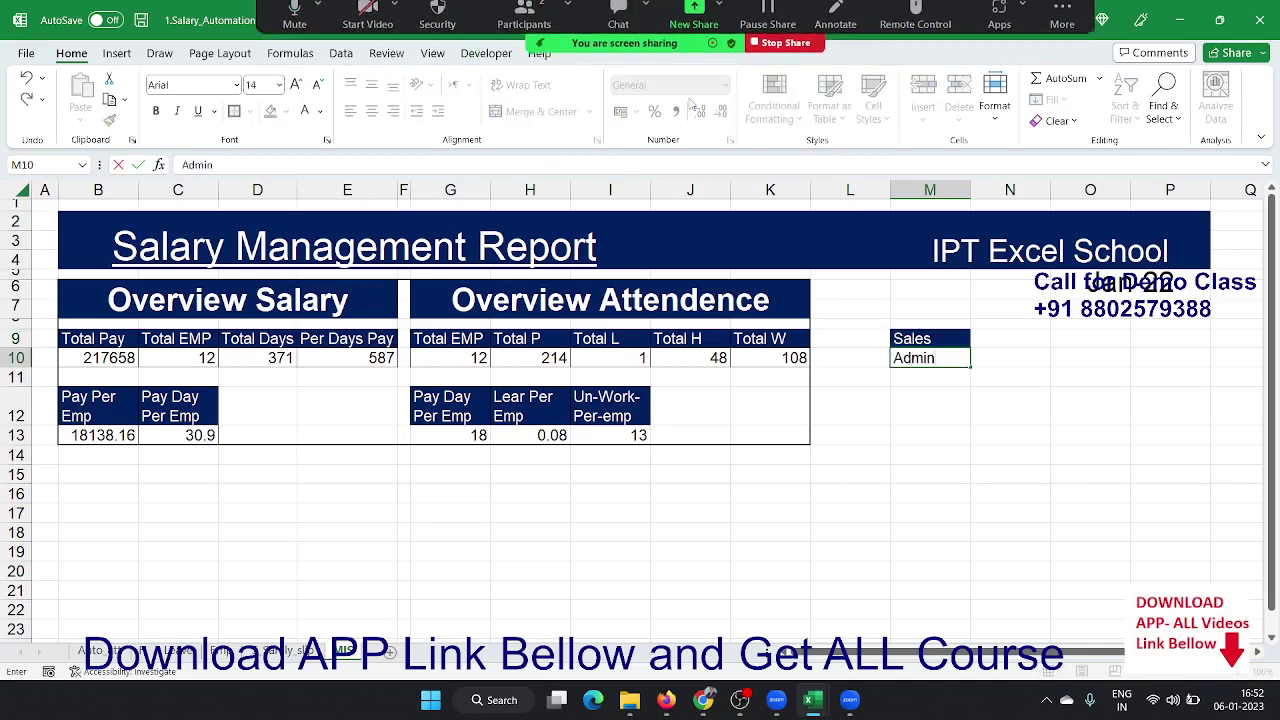
pyautogui.press('Return')
pyautogui.write('HR')
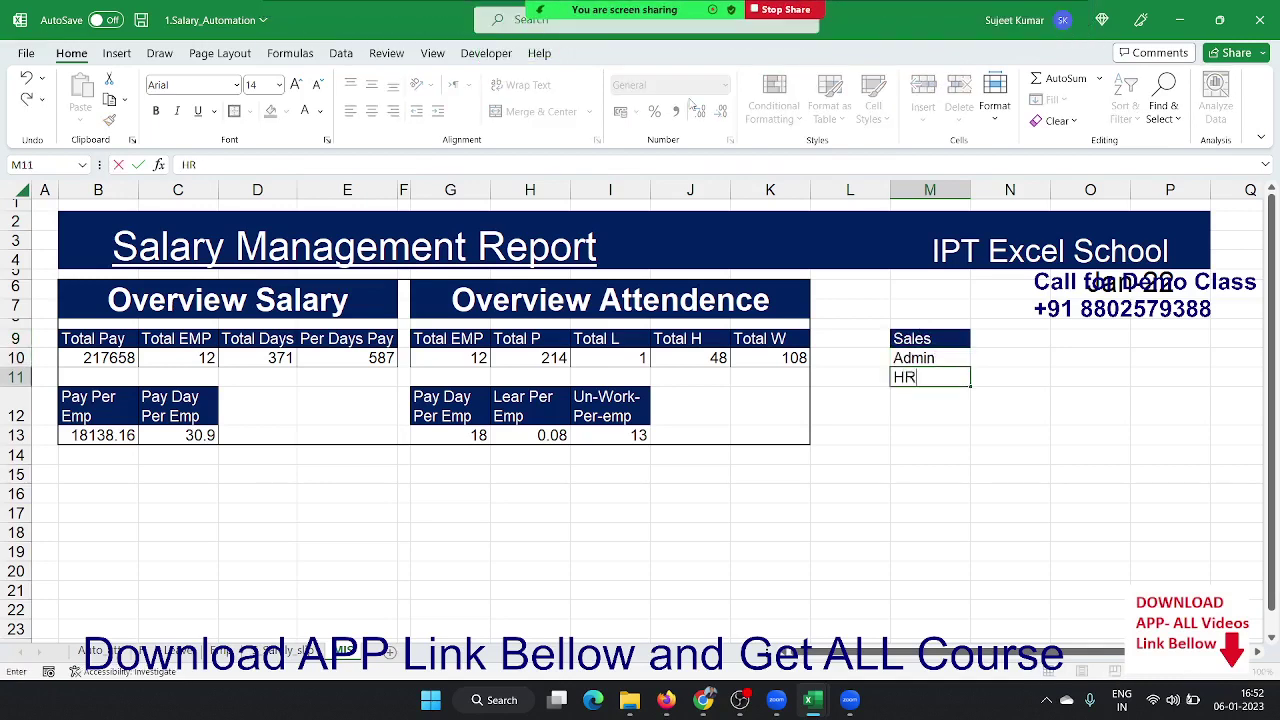
pyautogui.press('Return')
pyautogui.press('Up')
pyautogui.press('Up')
pyautogui.press('Up')
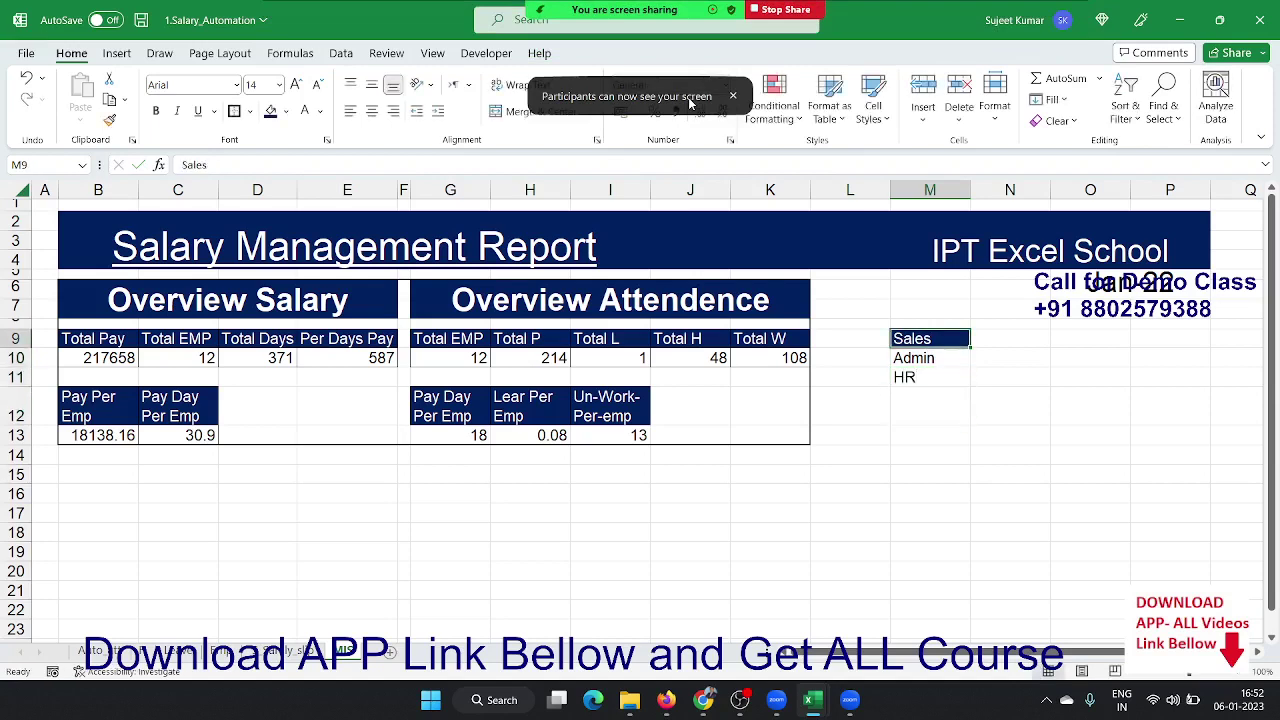
# - Enter =COUNTIF(Emp!C:C,MIS!M9) in N9 to count the Sales employees
pyautogui.press('Right')
pyautogui.write('=co')
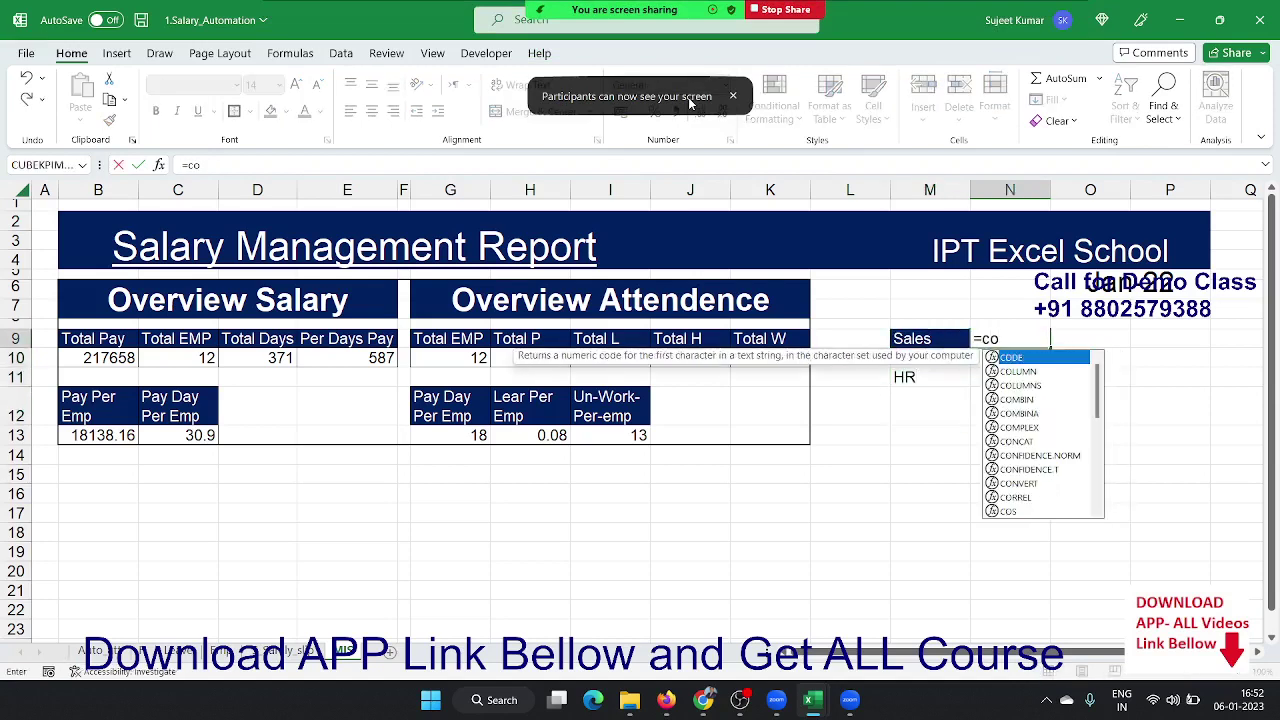
pyautogui.write('un')
pyautogui.press('Down')
pyautogui.press('Down')
pyautogui.press('Down')
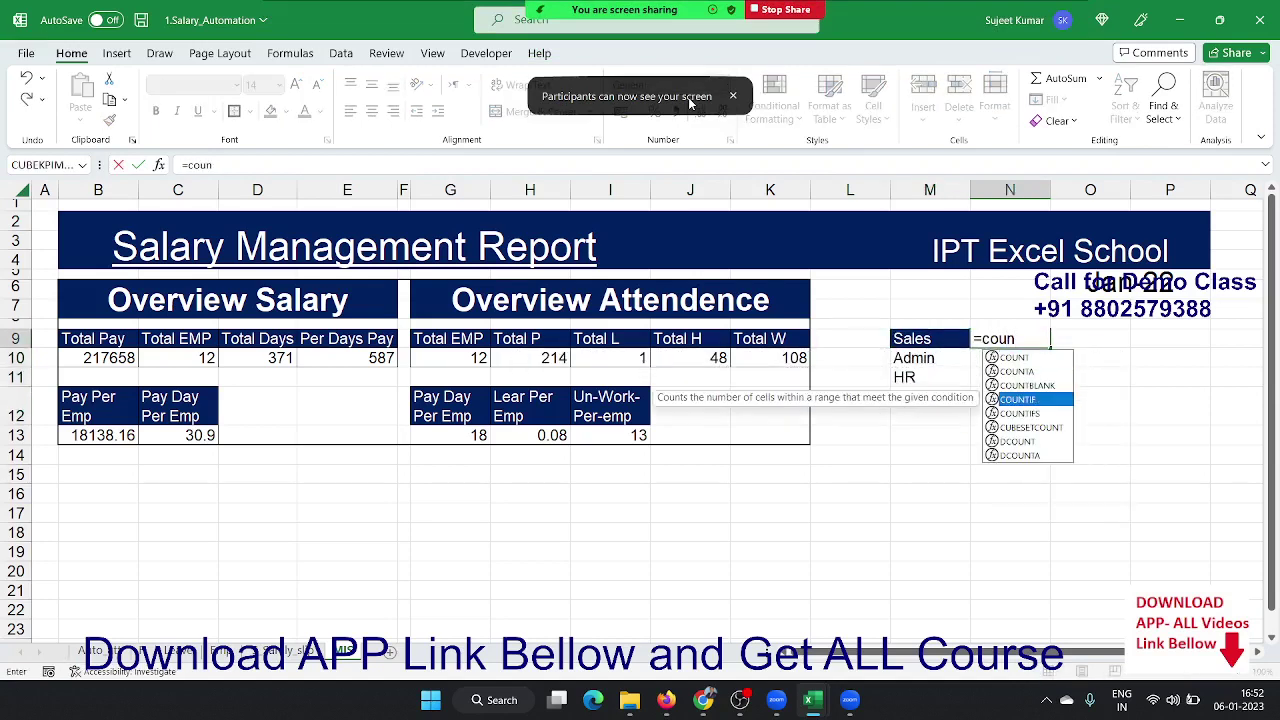
pyautogui.press('Tab')
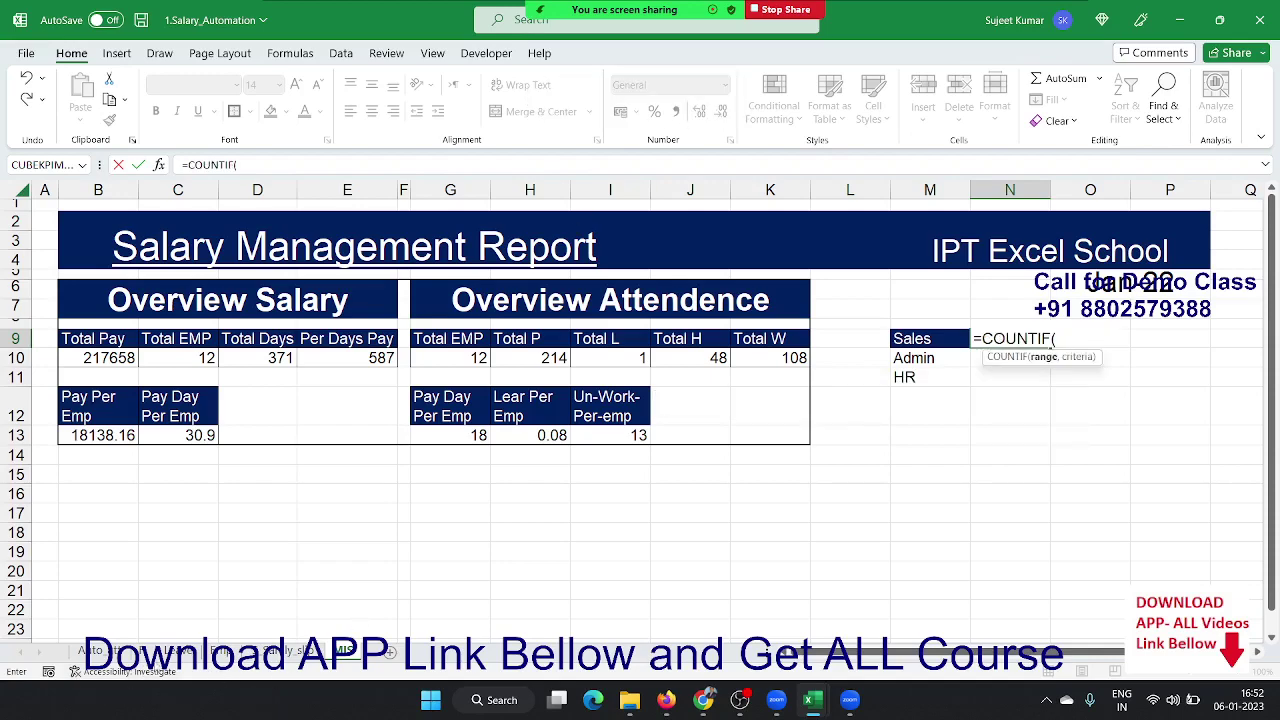
pyautogui.click(222, 651)
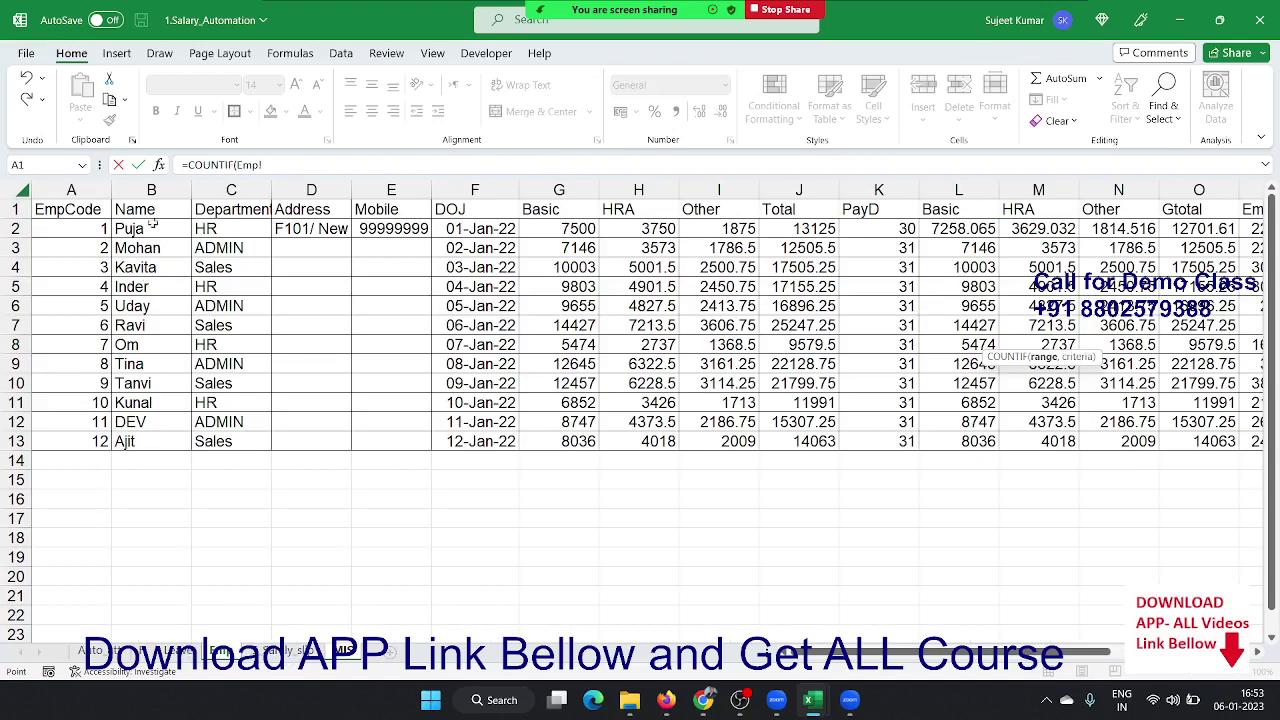
pyautogui.click(231, 190)
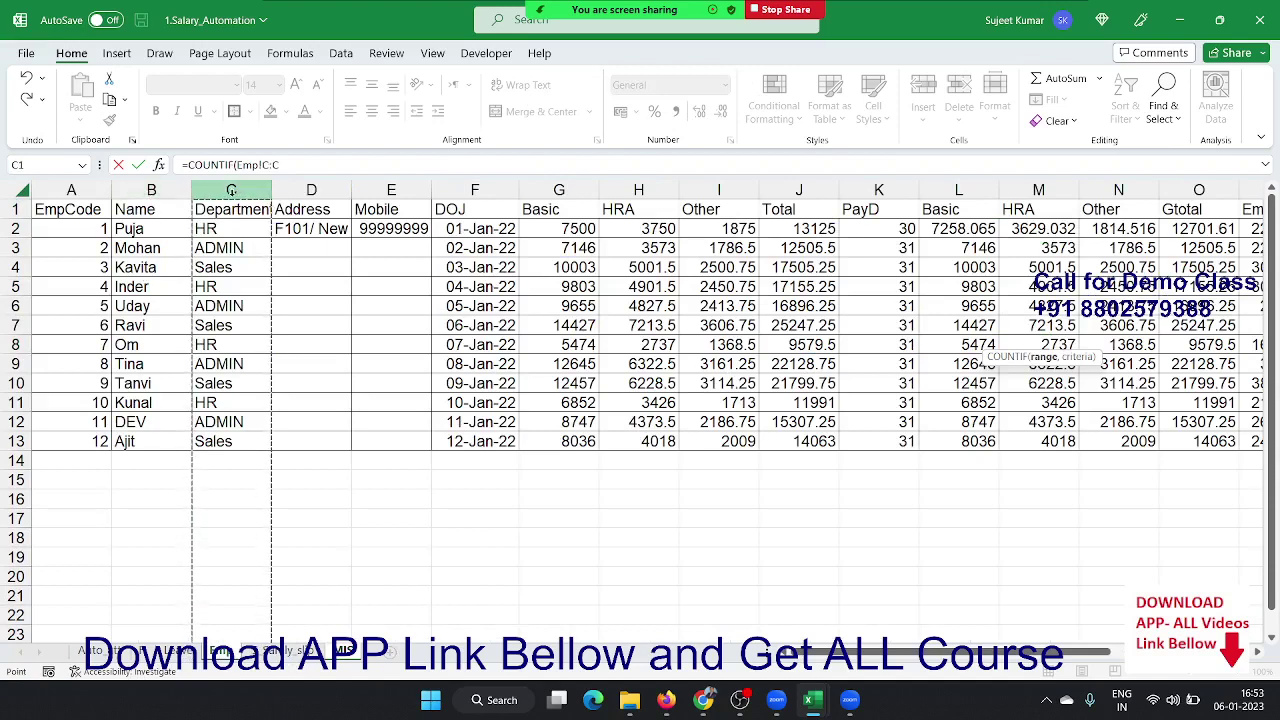
pyautogui.write(',')
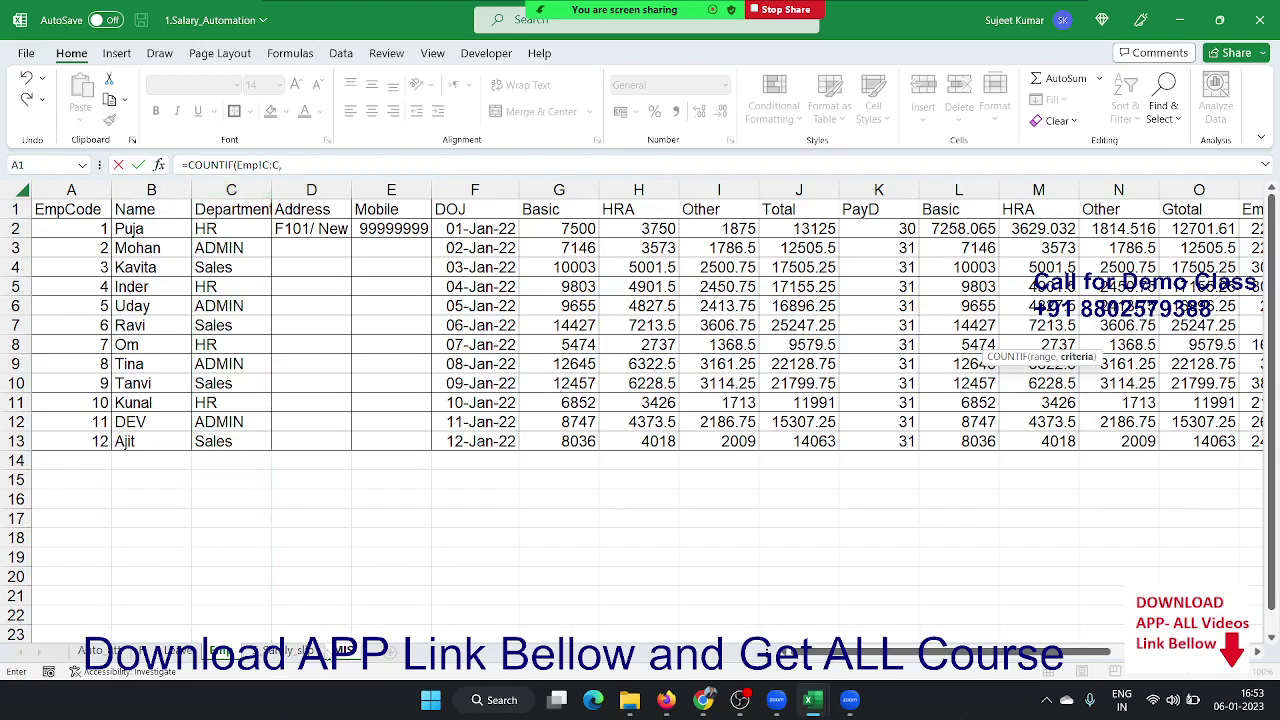
pyautogui.click(330, 652)
pyautogui.click(910, 340)
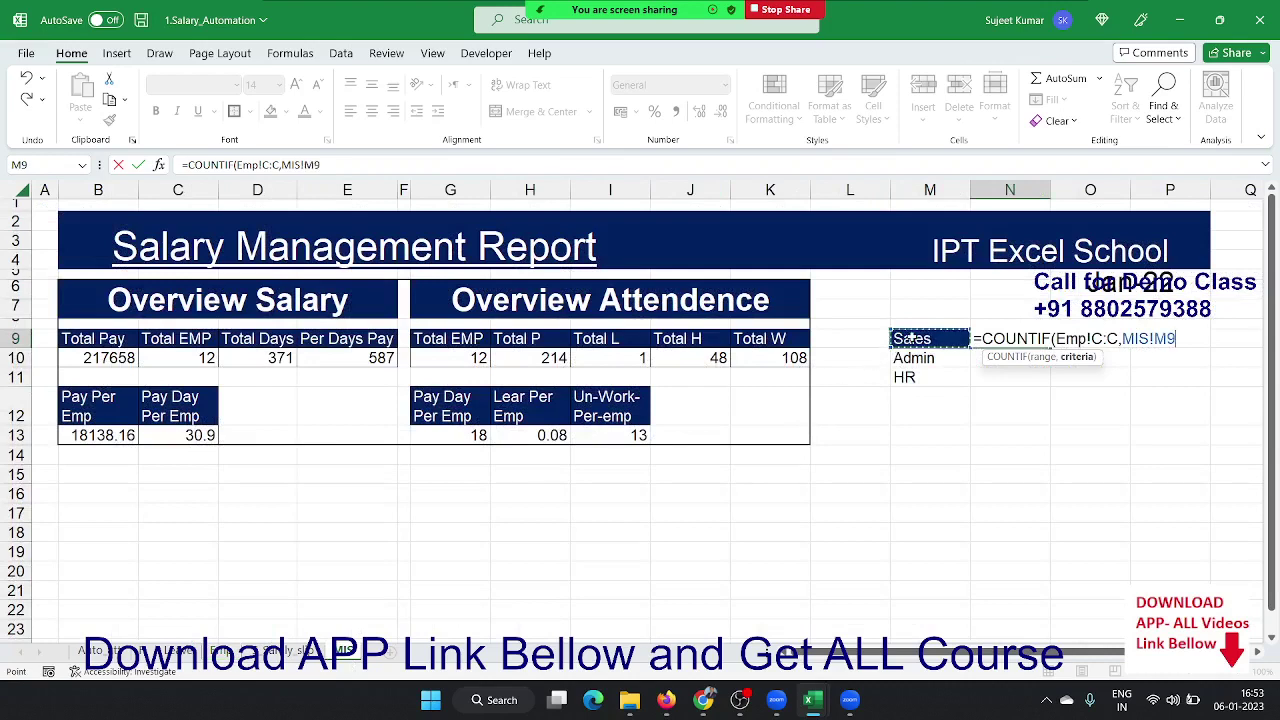
pyautogui.hotkey('ctrl', 'Return')
# - Fill the COUNTIF formula down into N10:N11 with Ctrl+D
pyautogui.hotkey('shift', 'Down')
pyautogui.hotkey('shift', 'Down')
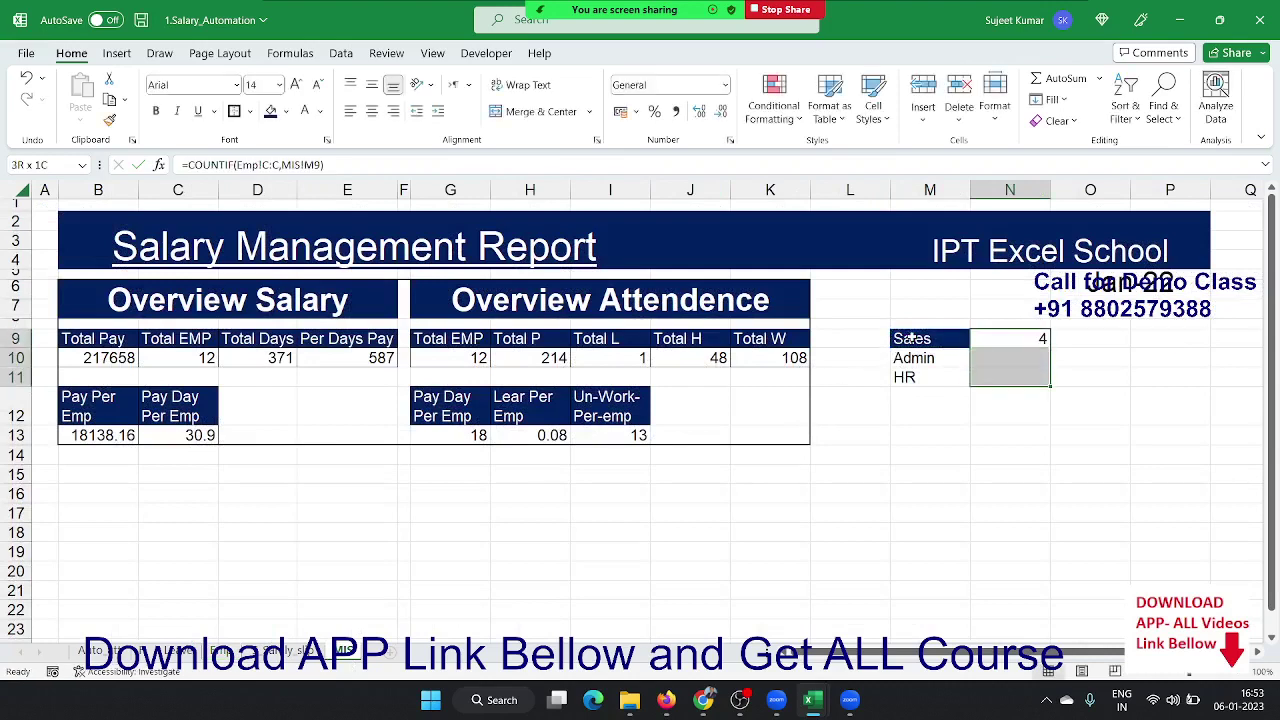
pyautogui.hotkey('ctrl', 'd')
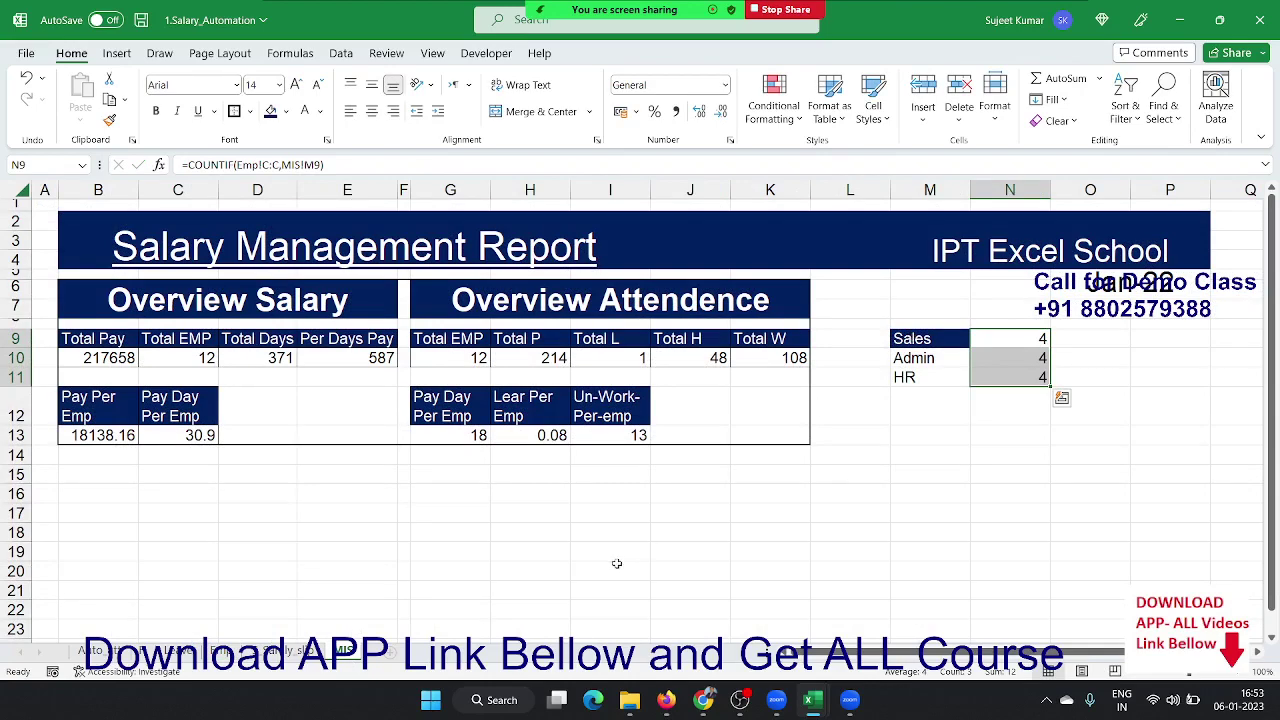
pyautogui.press('Escape')
# - On the Emp sheet, copy Sales from C4 down into C5:C6
pyautogui.click(221, 651)
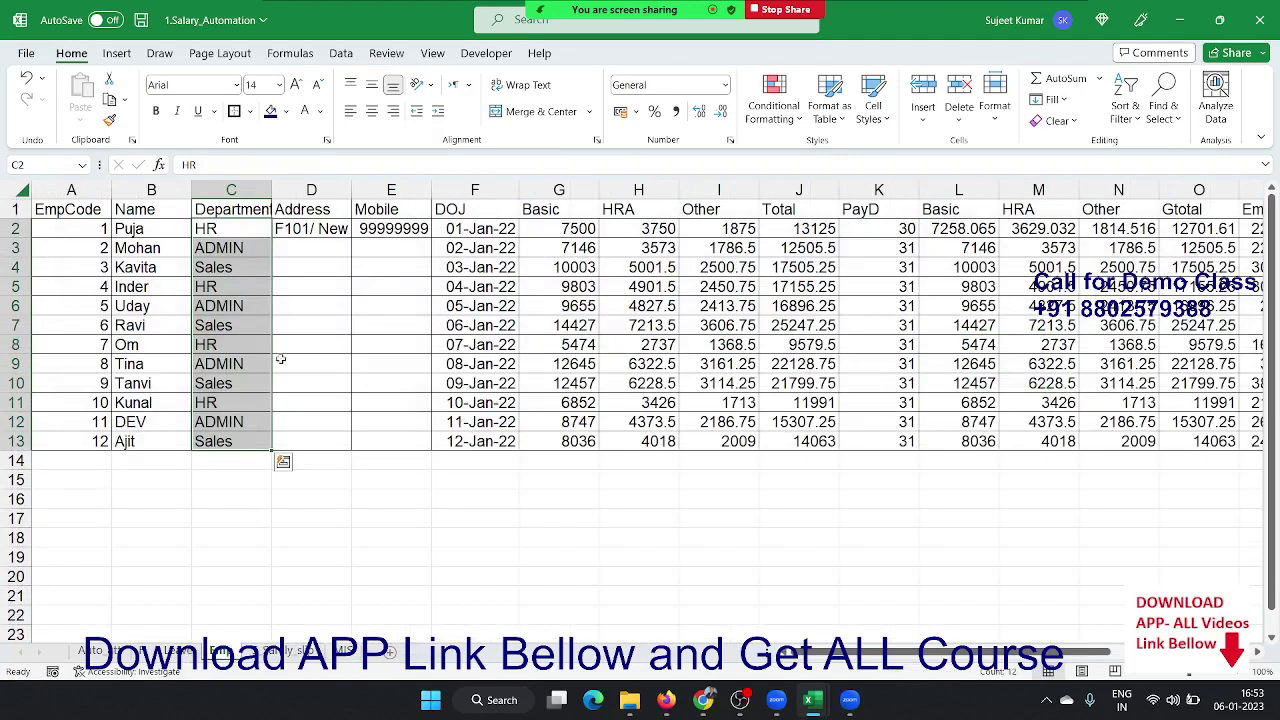
pyautogui.click(243, 286)
pyautogui.click(262, 259)
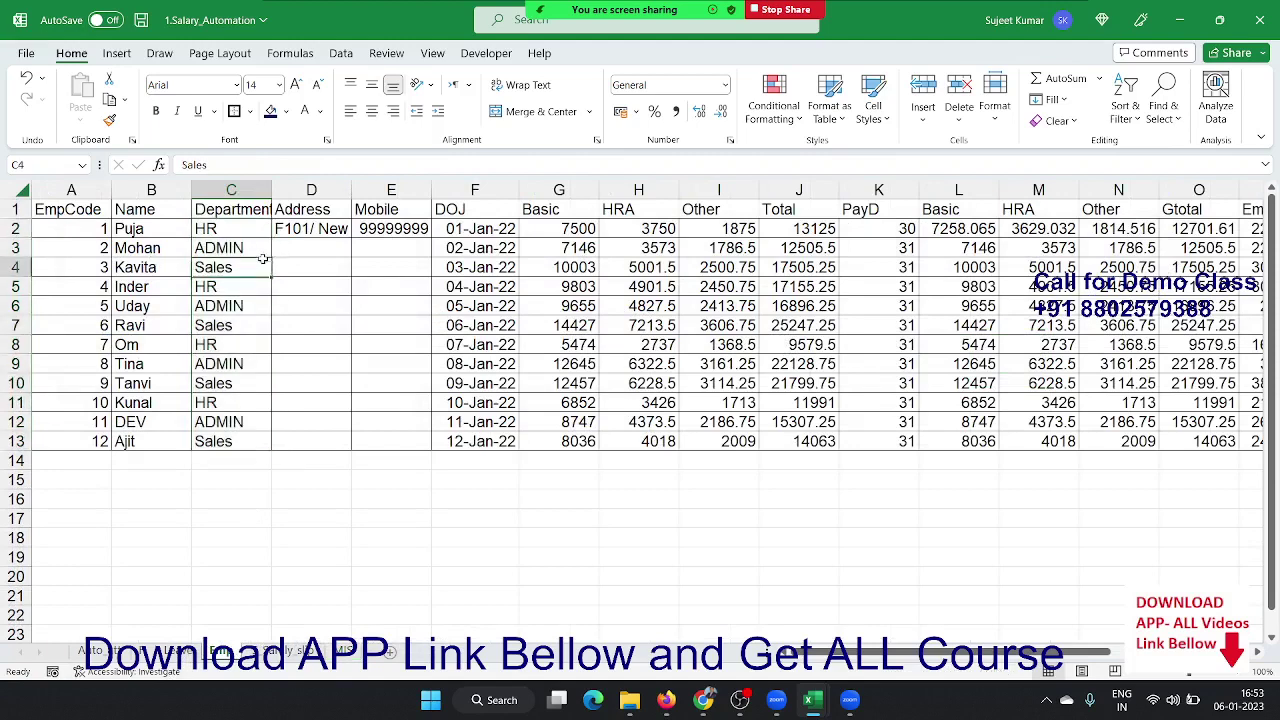
pyautogui.moveTo(255, 274); pyautogui.dragTo(252, 306)
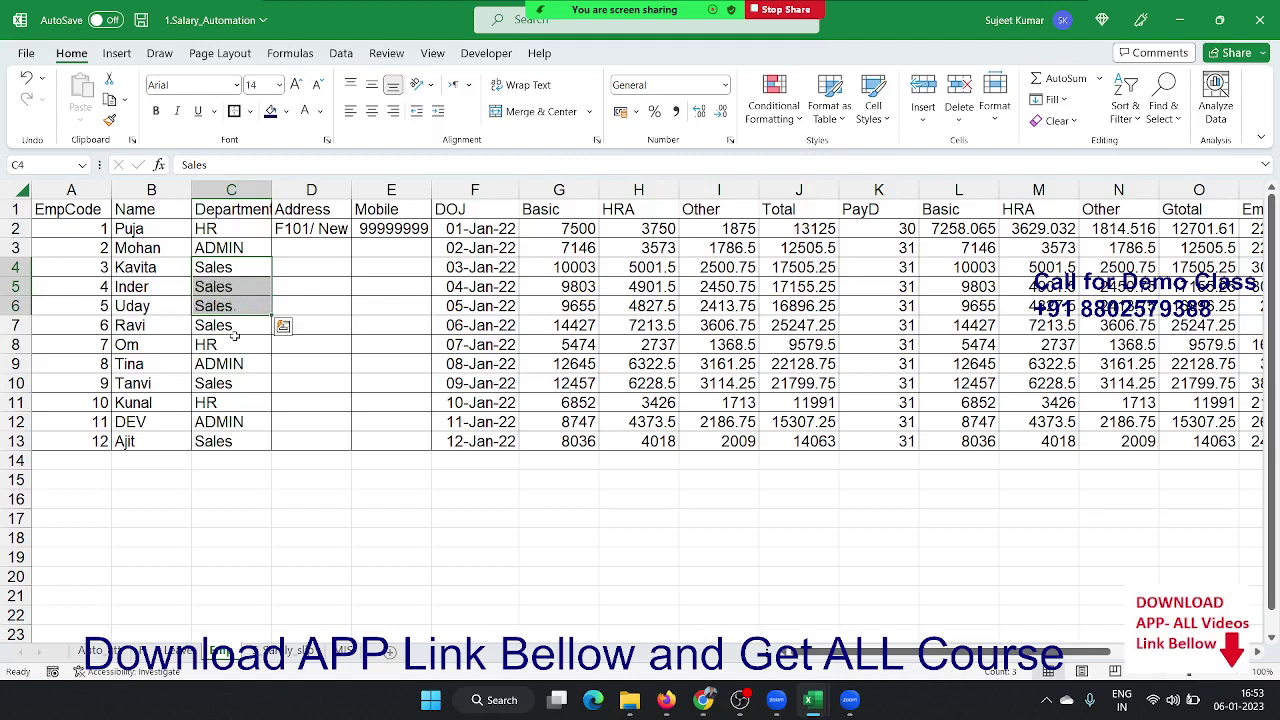
# - Apply an option to the other participant from Zoom's participants list
pyautogui.click(524, 20)
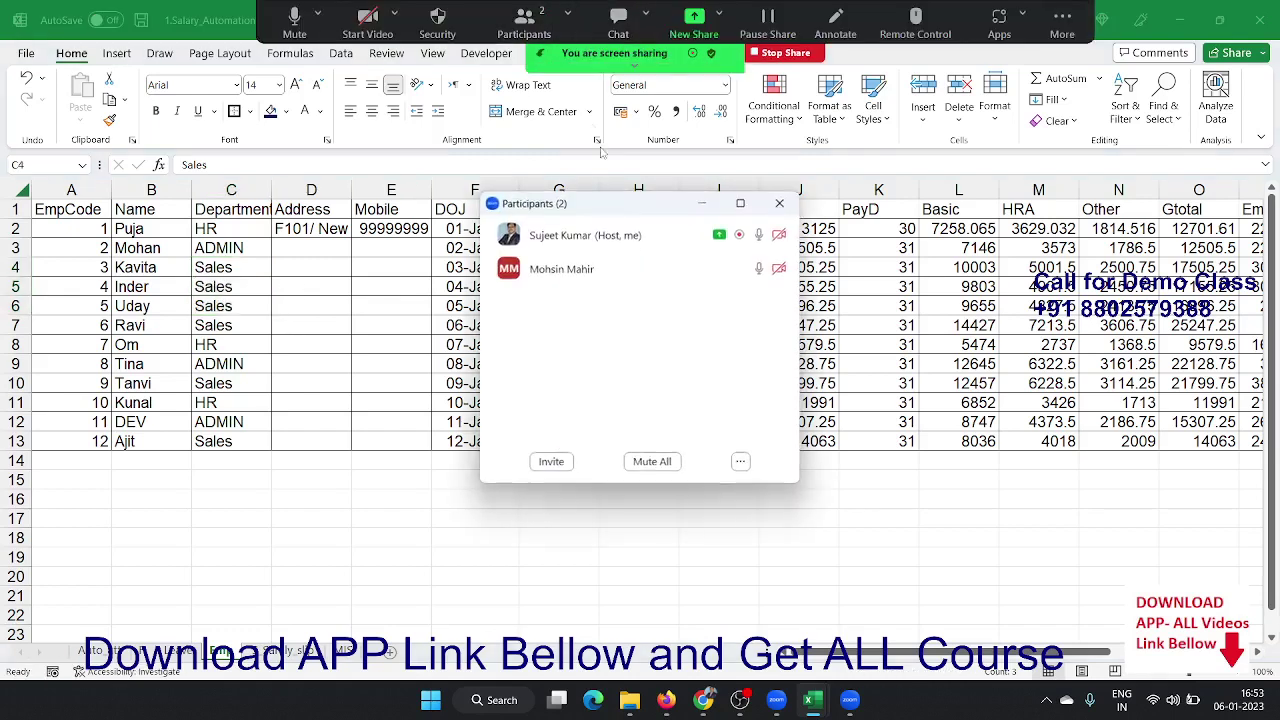
pyautogui.click(780, 270)
pyautogui.click(830, 406)
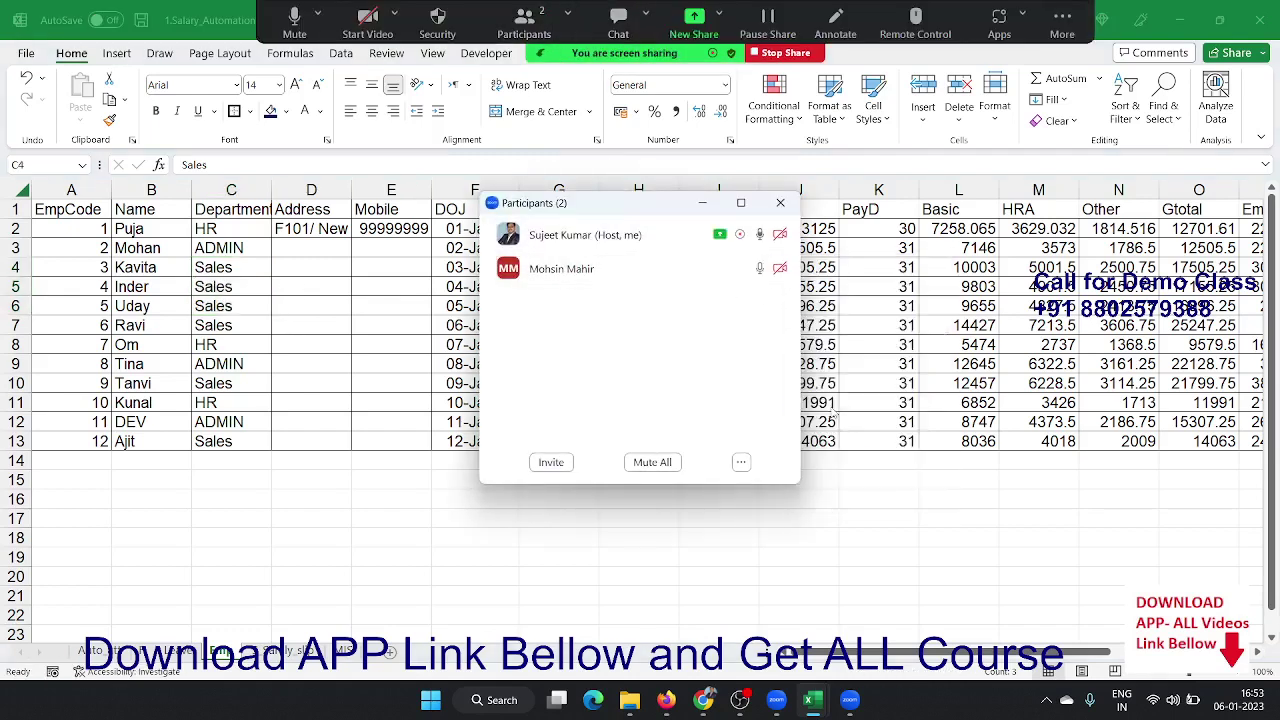
pyautogui.click(780, 203)
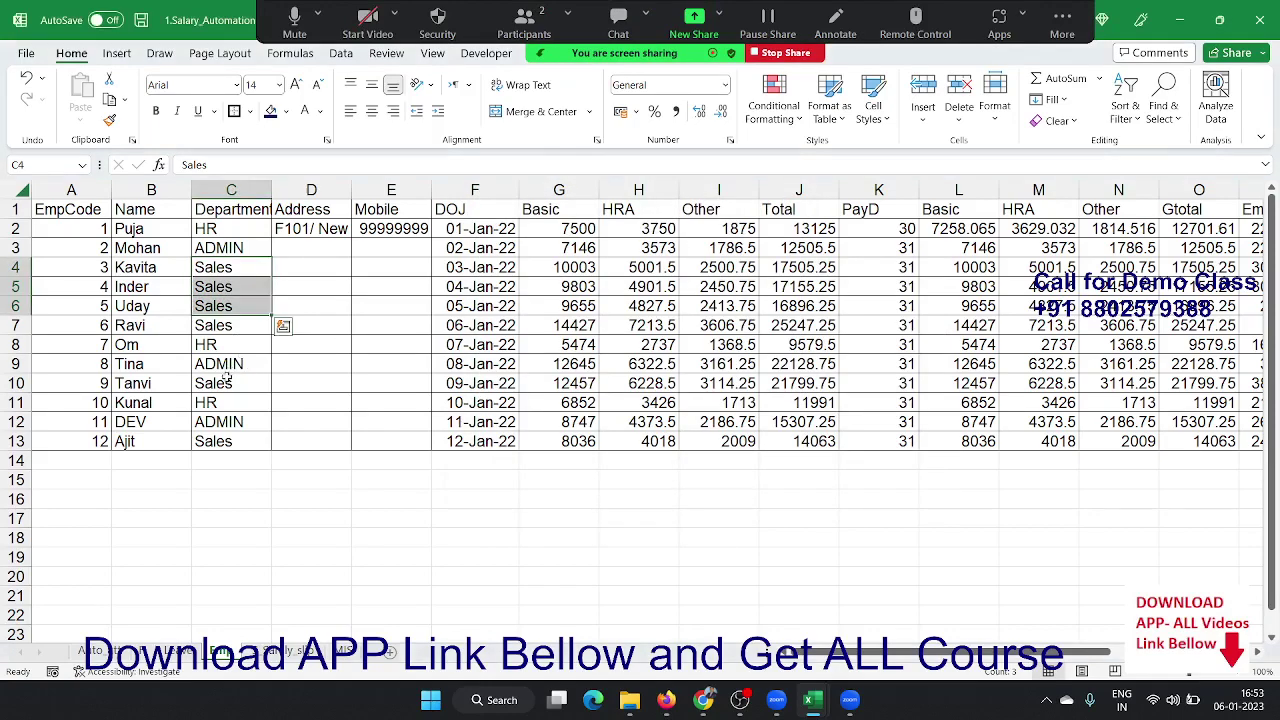
# - Fill Sales from C10 into C11 and return to the MIS report sheet
pyautogui.moveTo(226, 384); pyautogui.dragTo(226, 398)
pyautogui.hotkey('ctrl', 'd')
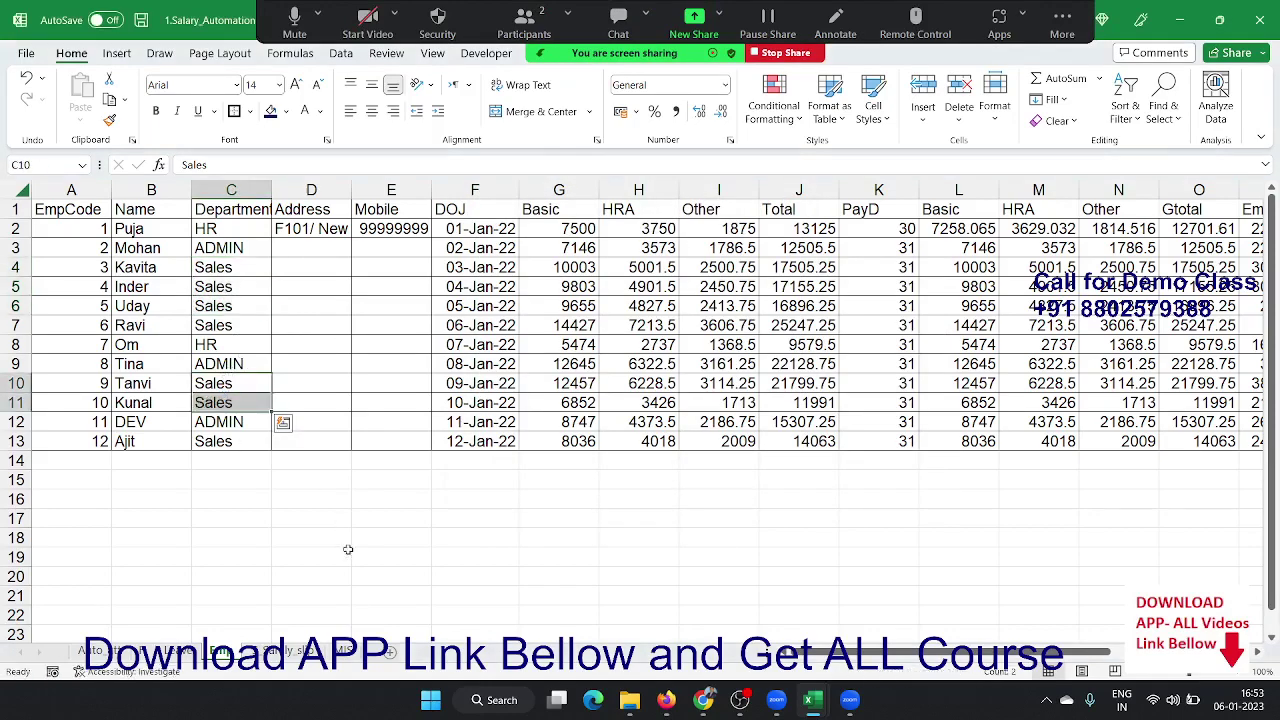
pyautogui.click(345, 651)
pyautogui.click(1045, 402)
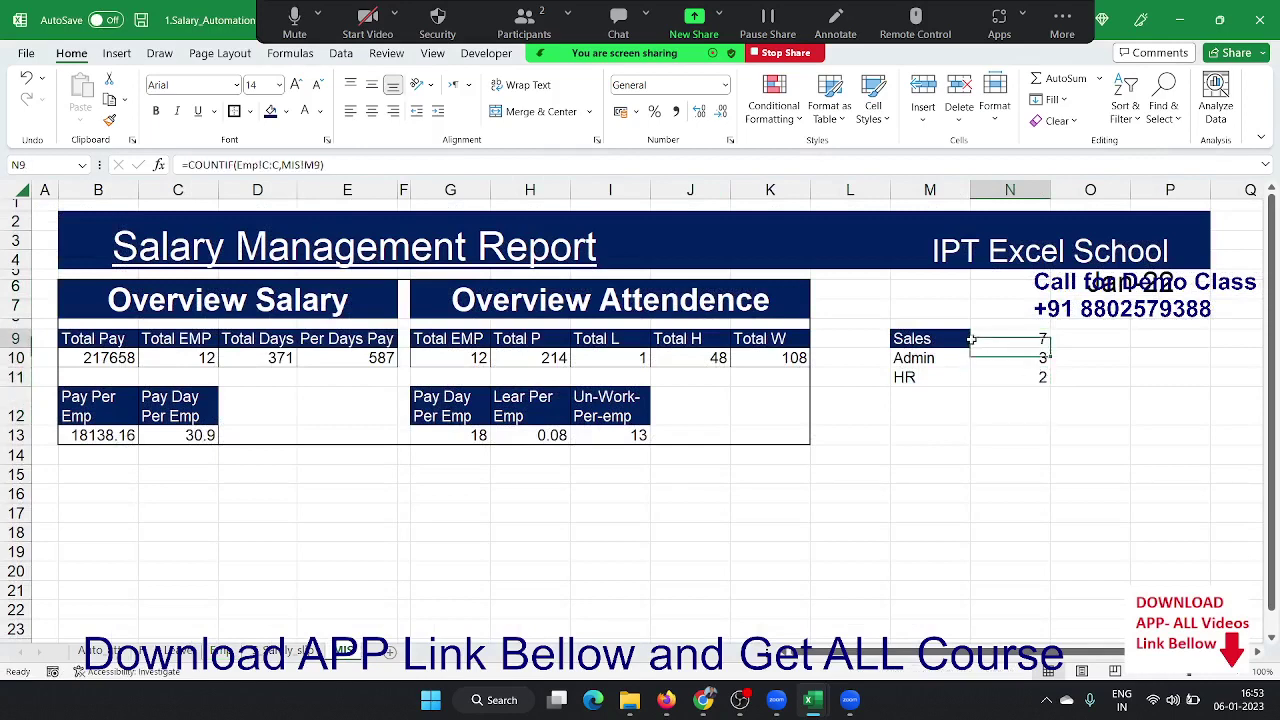
# - Insert a 2-D pie chart of the Sales, Admin and HR counts and shift it right
pyautogui.moveTo(1010, 340)
pyautogui.mouseDown()
pyautogui.moveTo(1006, 364)
pyautogui.moveTo(943, 376)
pyautogui.mouseUp()
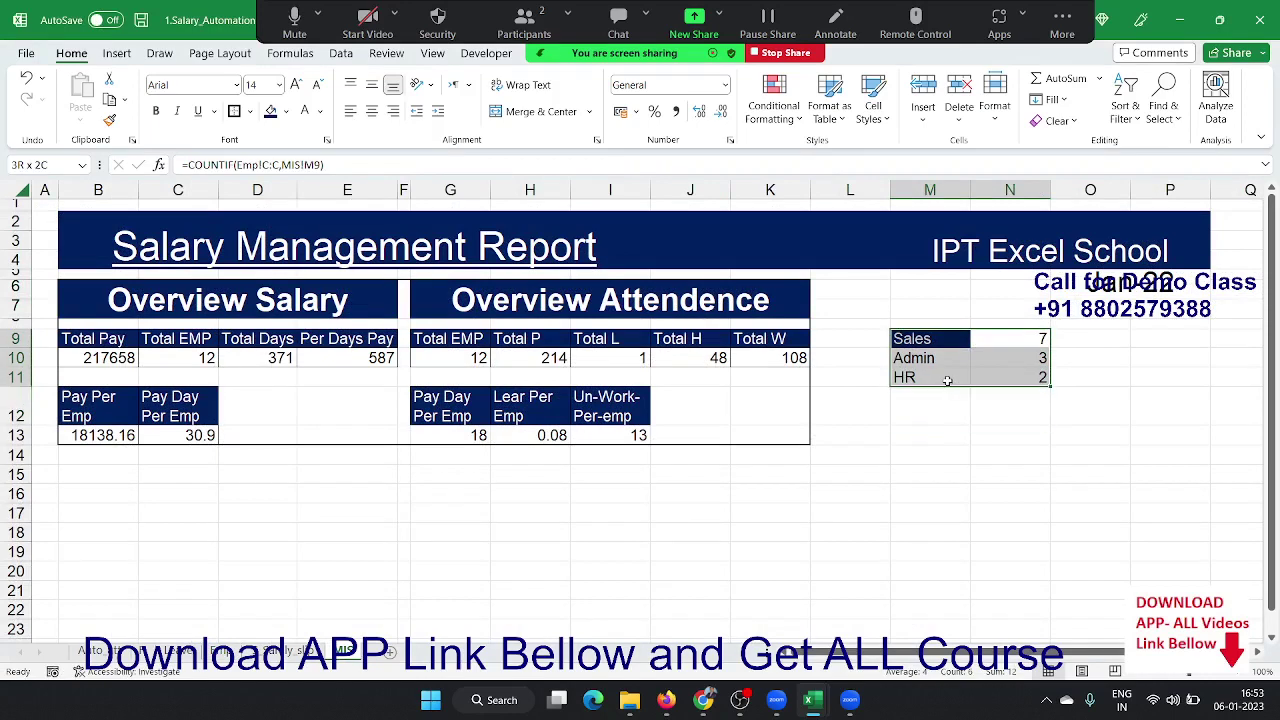
pyautogui.click(112, 53)
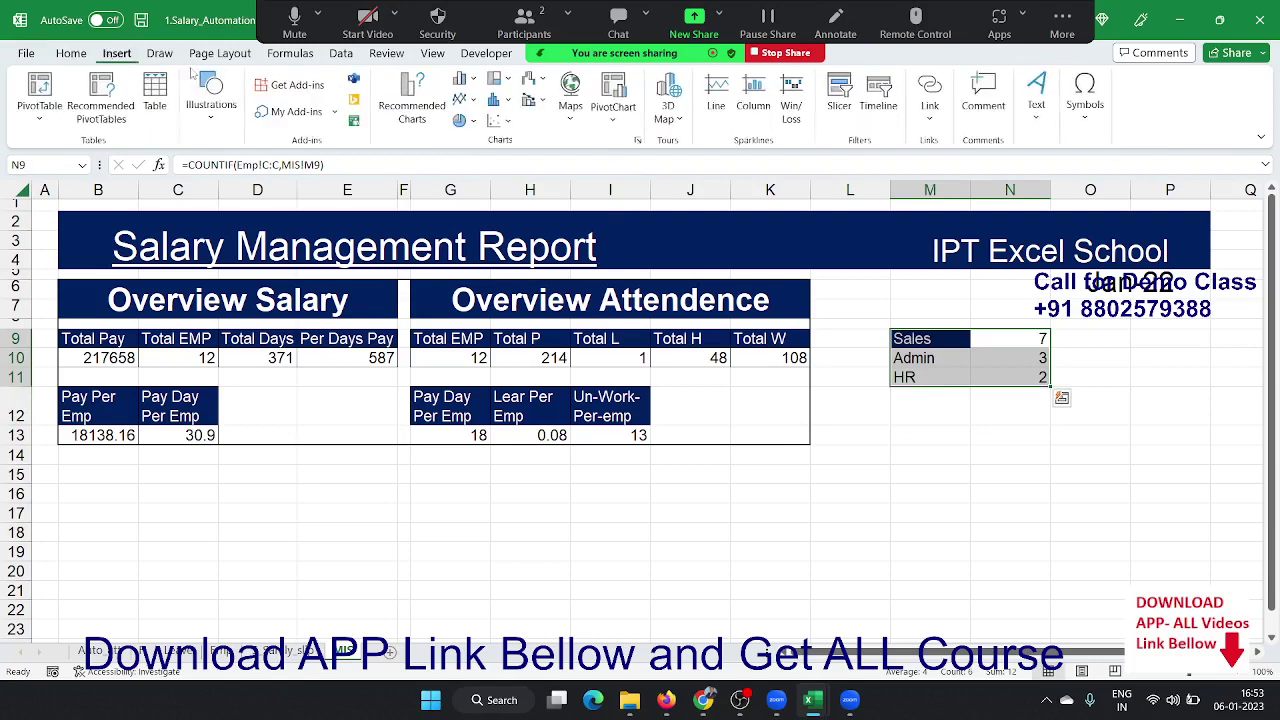
pyautogui.click(463, 120)
pyautogui.click(474, 177)
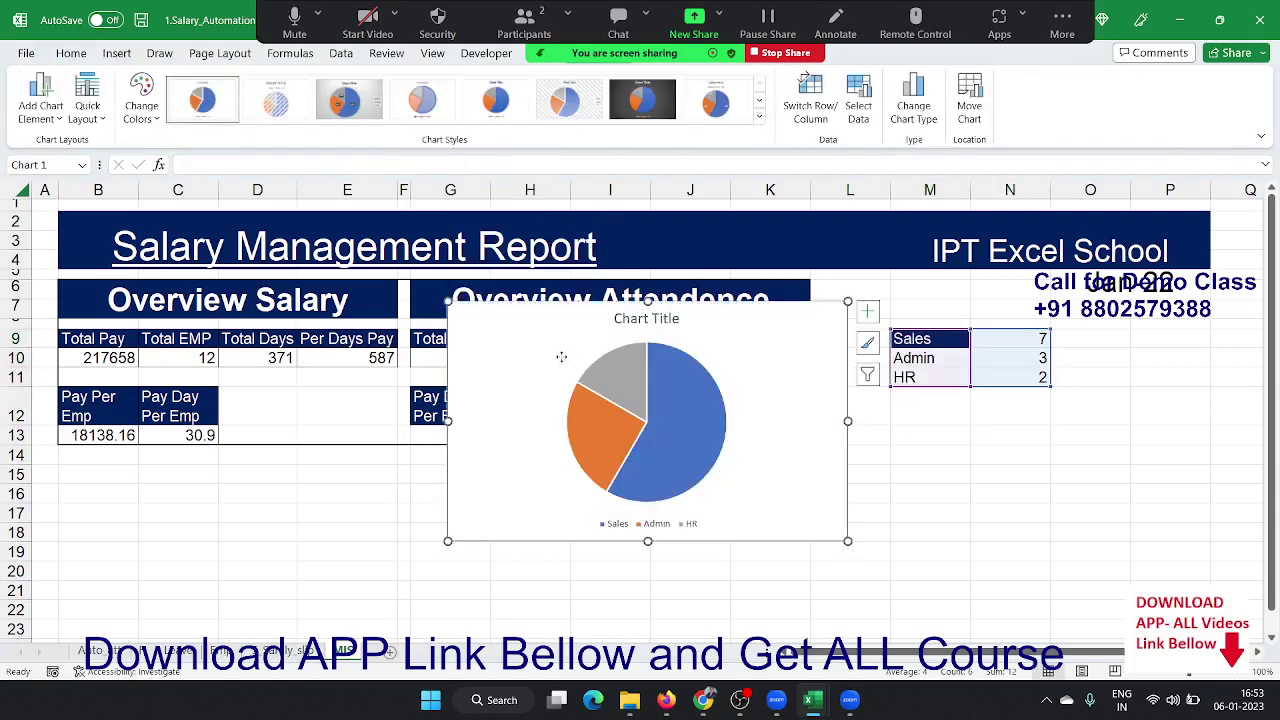
pyautogui.moveTo(564, 361); pyautogui.dragTo(669, 360)
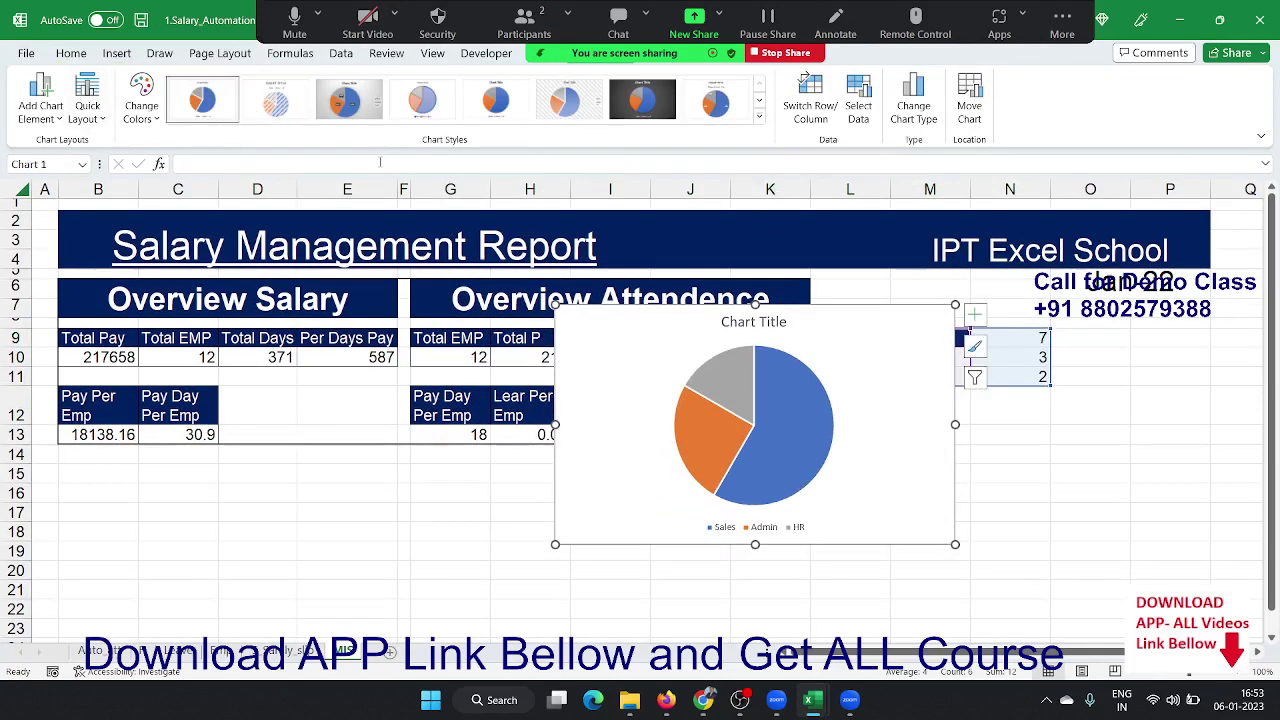
pyautogui.click(759, 120)
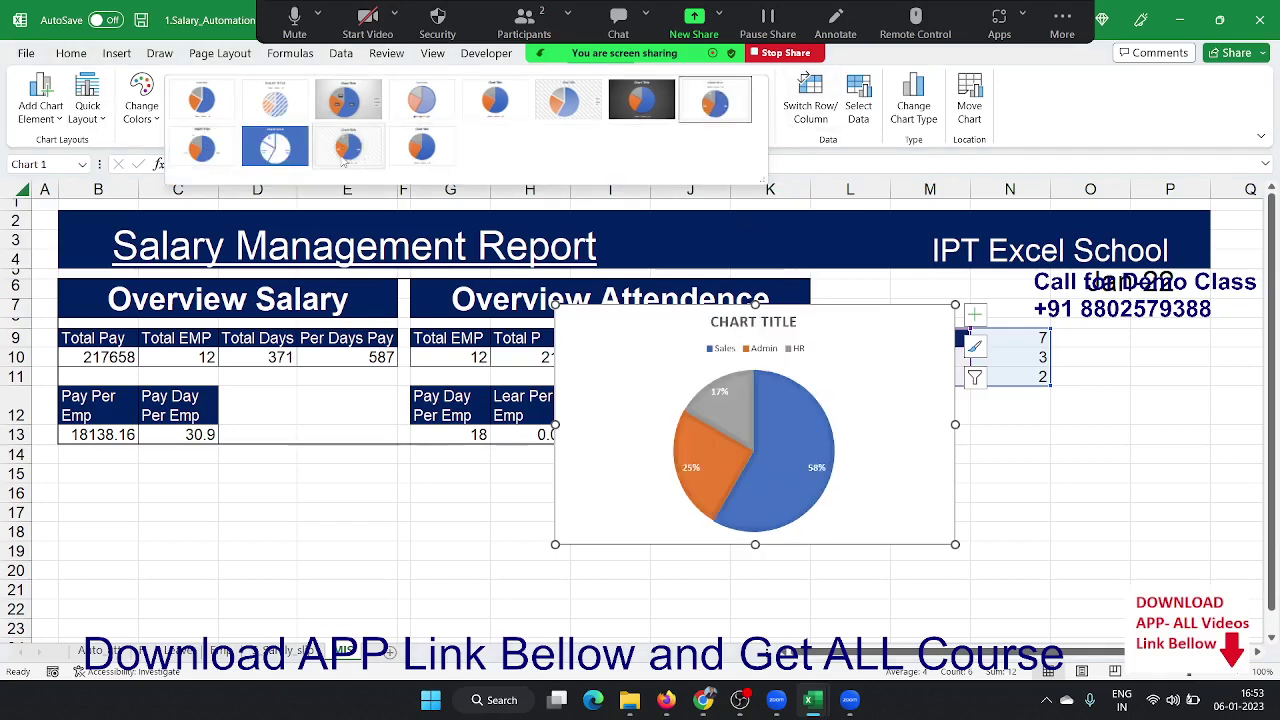
# - Apply the percentage-label chart style and retitle the pie chart DEPARTMENT SHARE
pyautogui.click(912, 440)
pyautogui.click(790, 325)
pyautogui.tripleClick(785, 328)
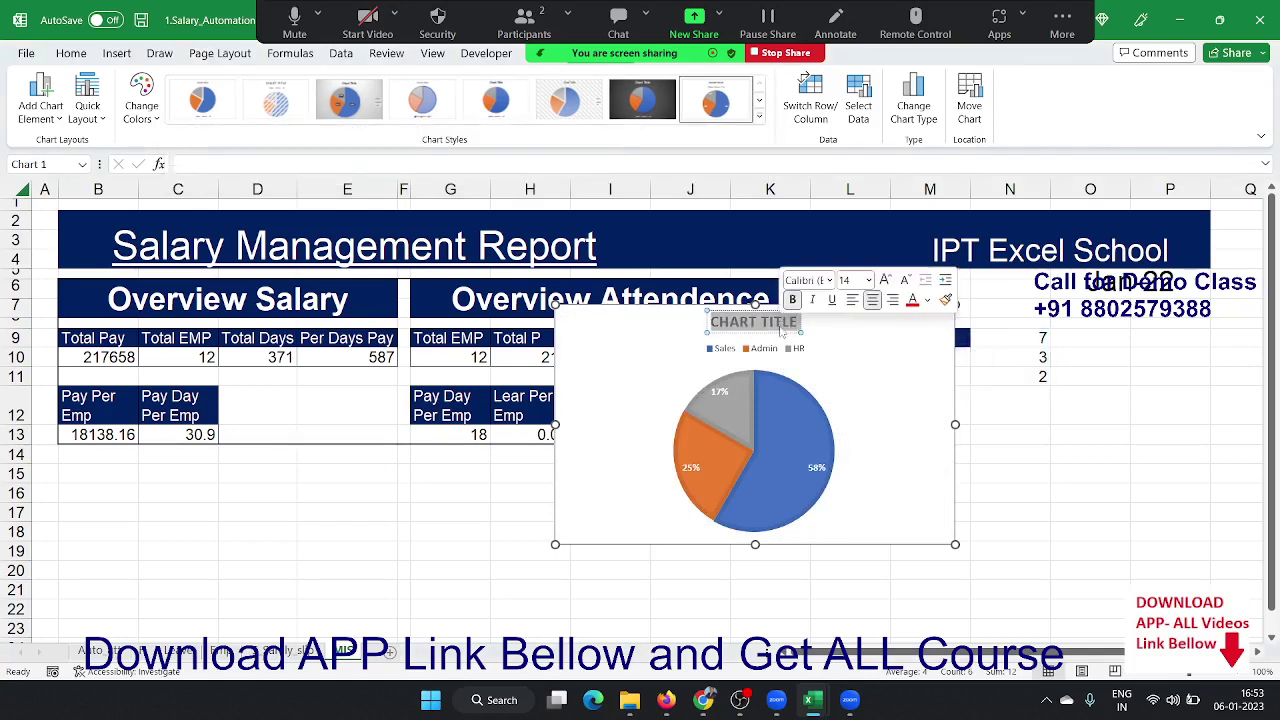
pyautogui.write('D')
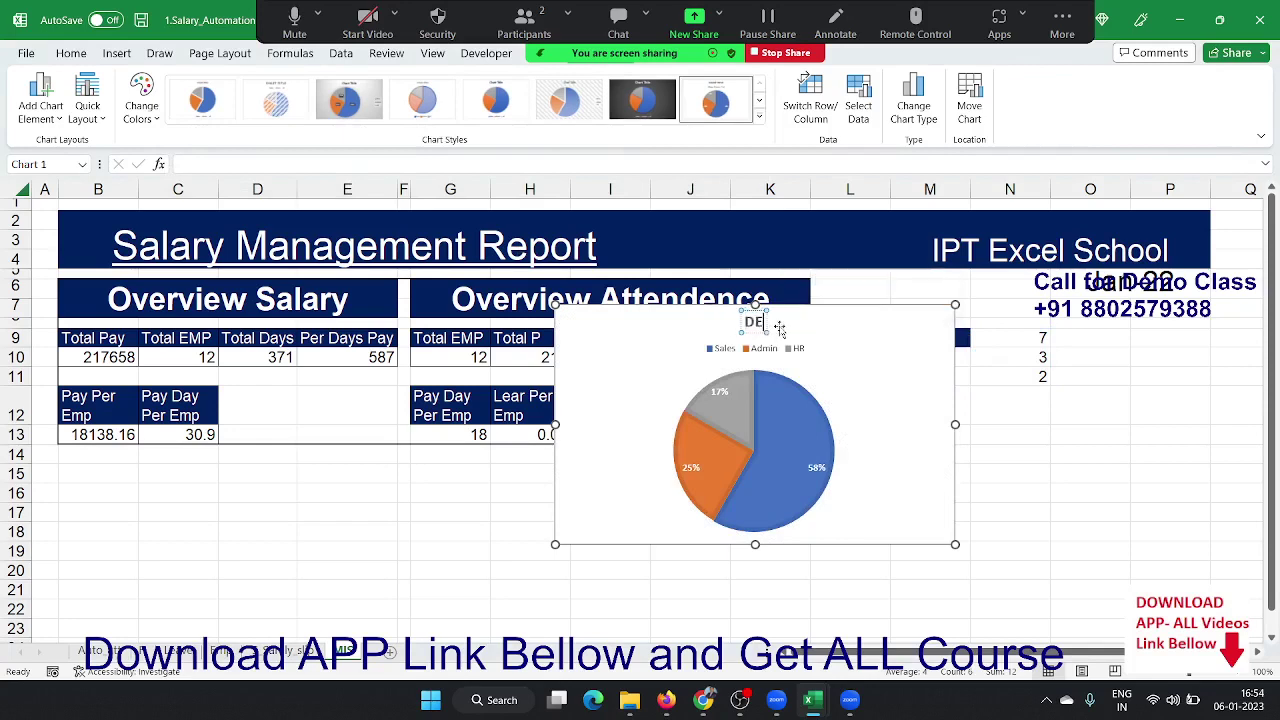
pyautogui.write('epart')
pyautogui.press('BackSpace')
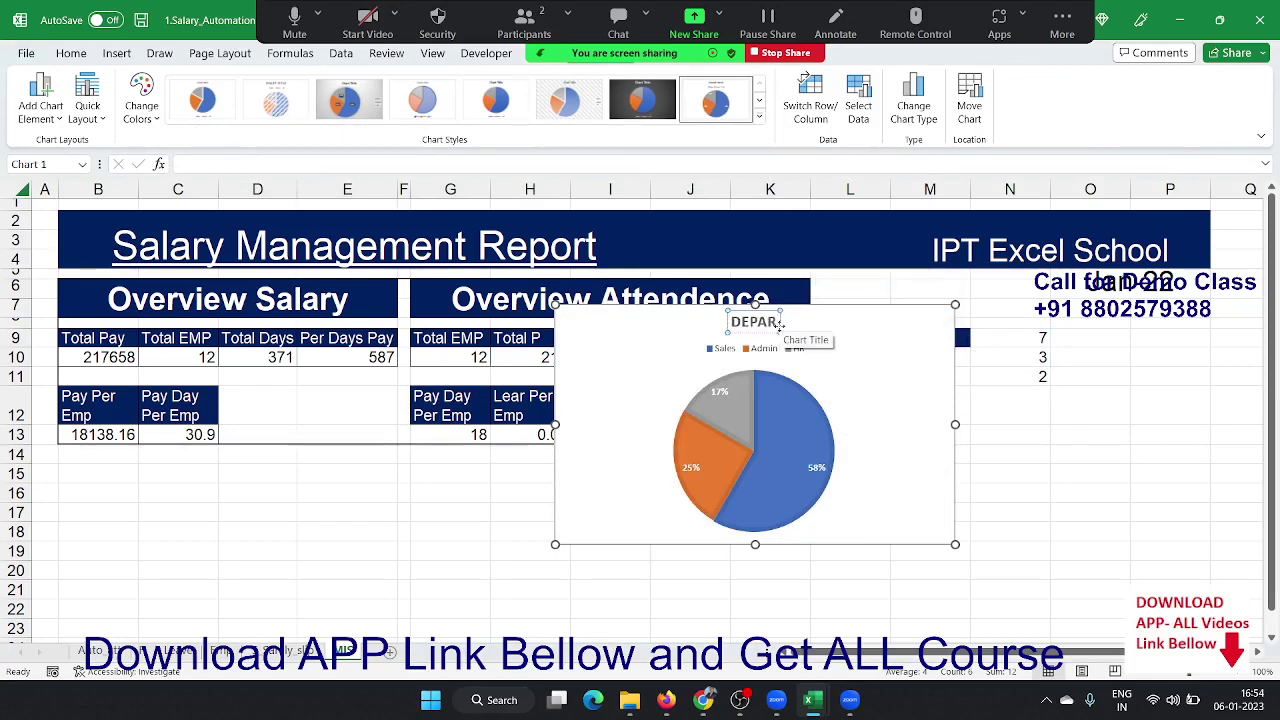
pyautogui.write('T')
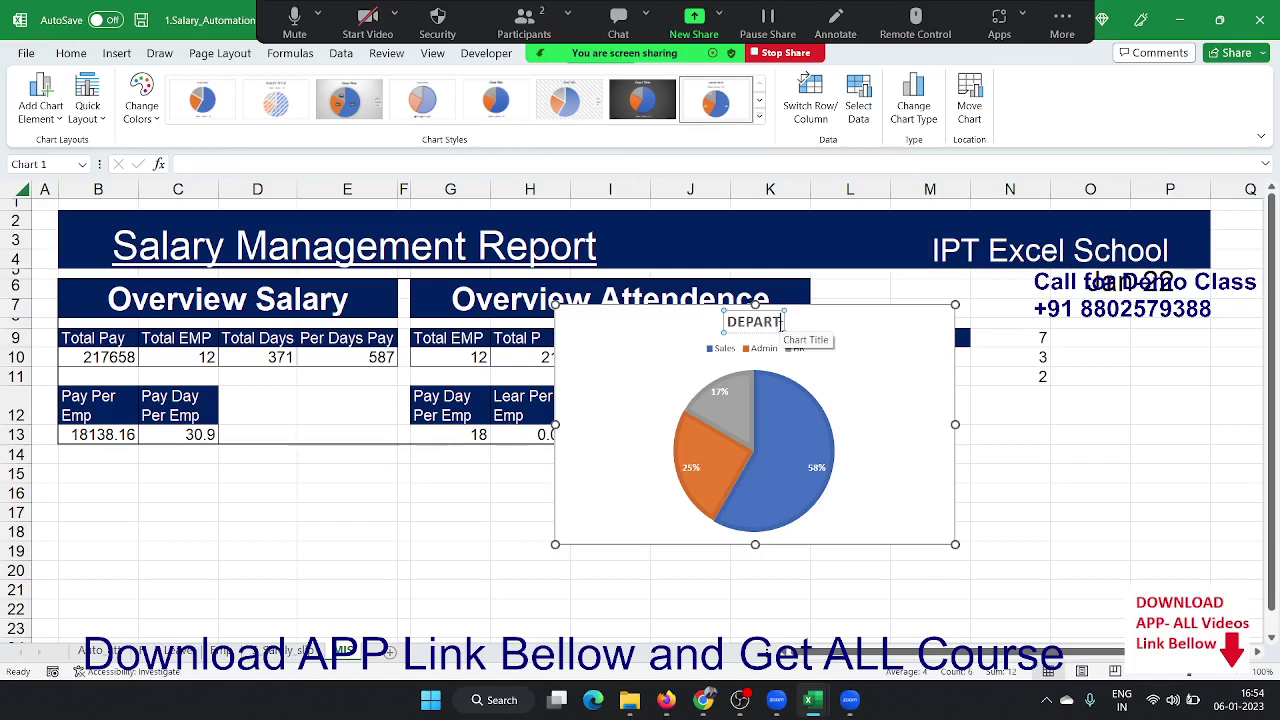
pyautogui.write('MENT S')
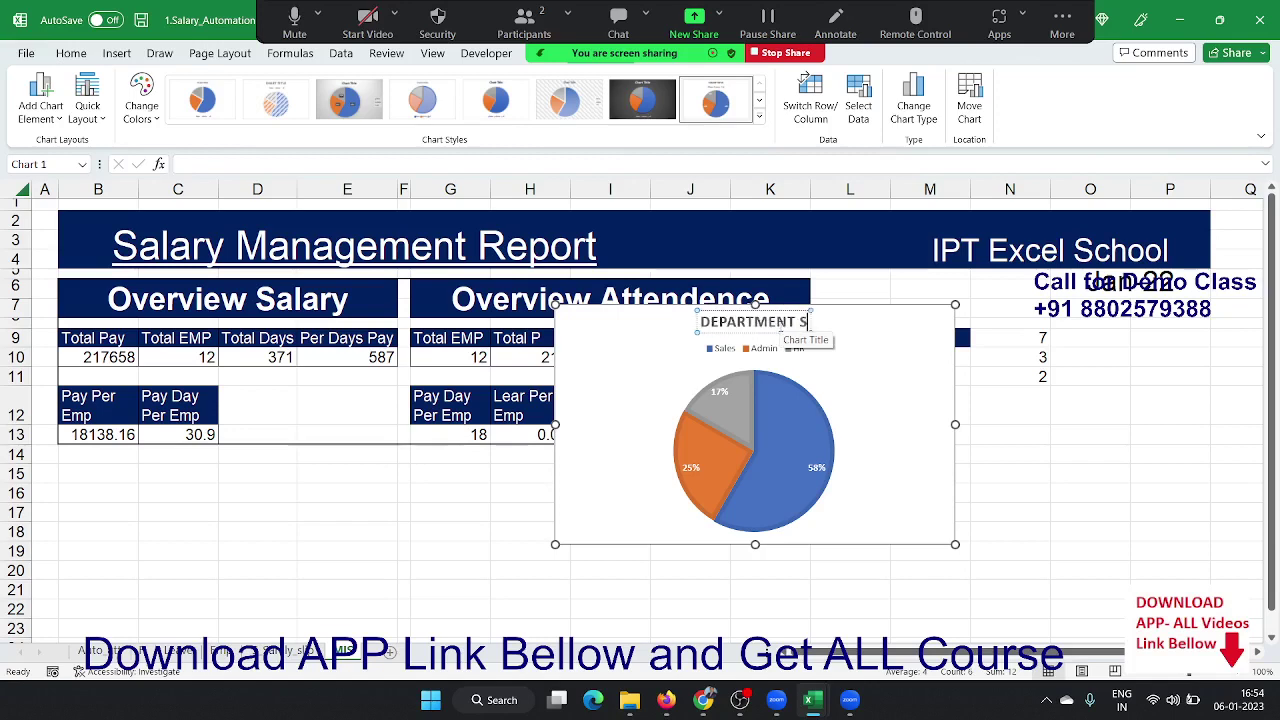
pyautogui.write('HARE')
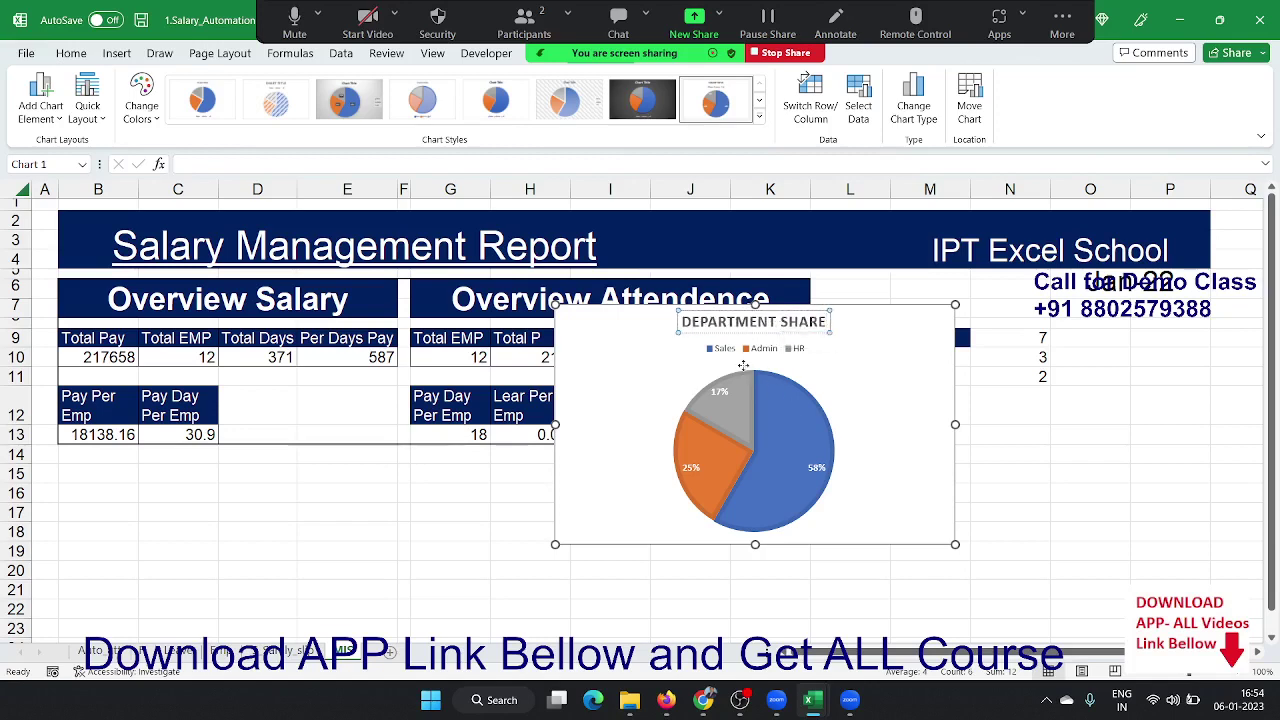
pyautogui.click(745, 365)
pyautogui.click(745, 350)
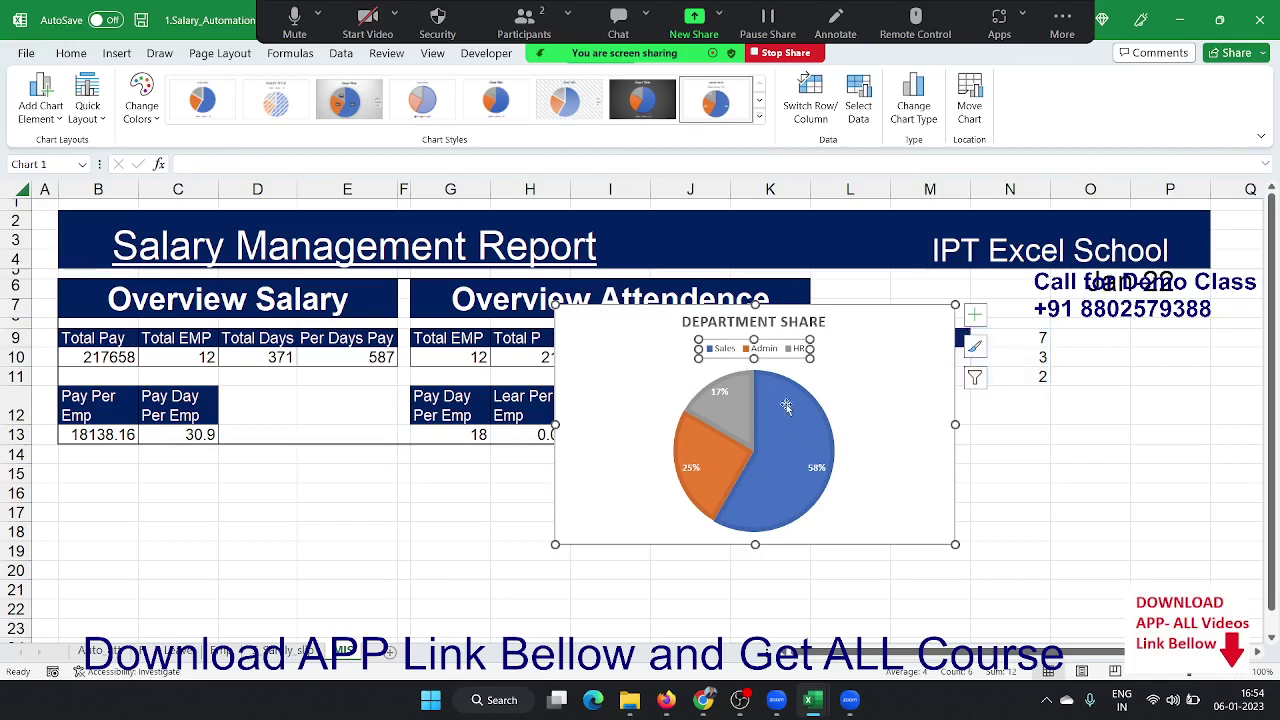
pyautogui.click(822, 452)
# - Add department names to the slice labels beside the percentages, leaving values off
pyautogui.rightClick(815, 470)
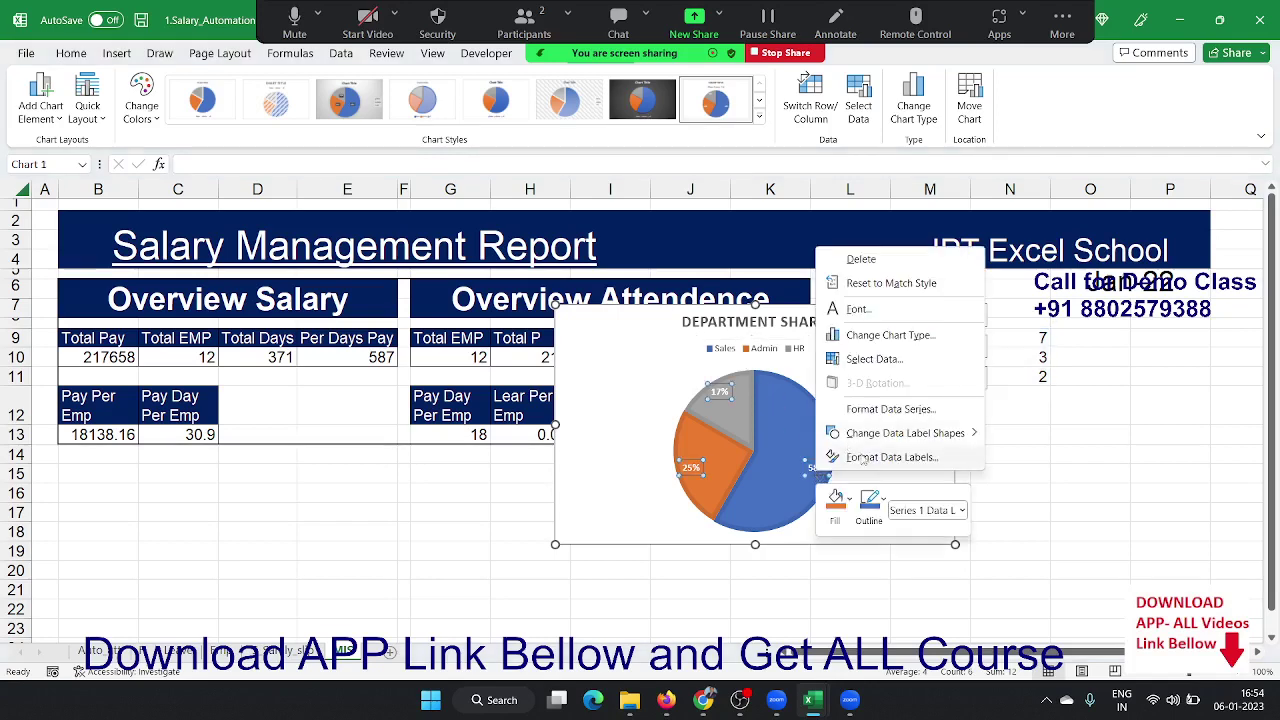
pyautogui.click(863, 459)
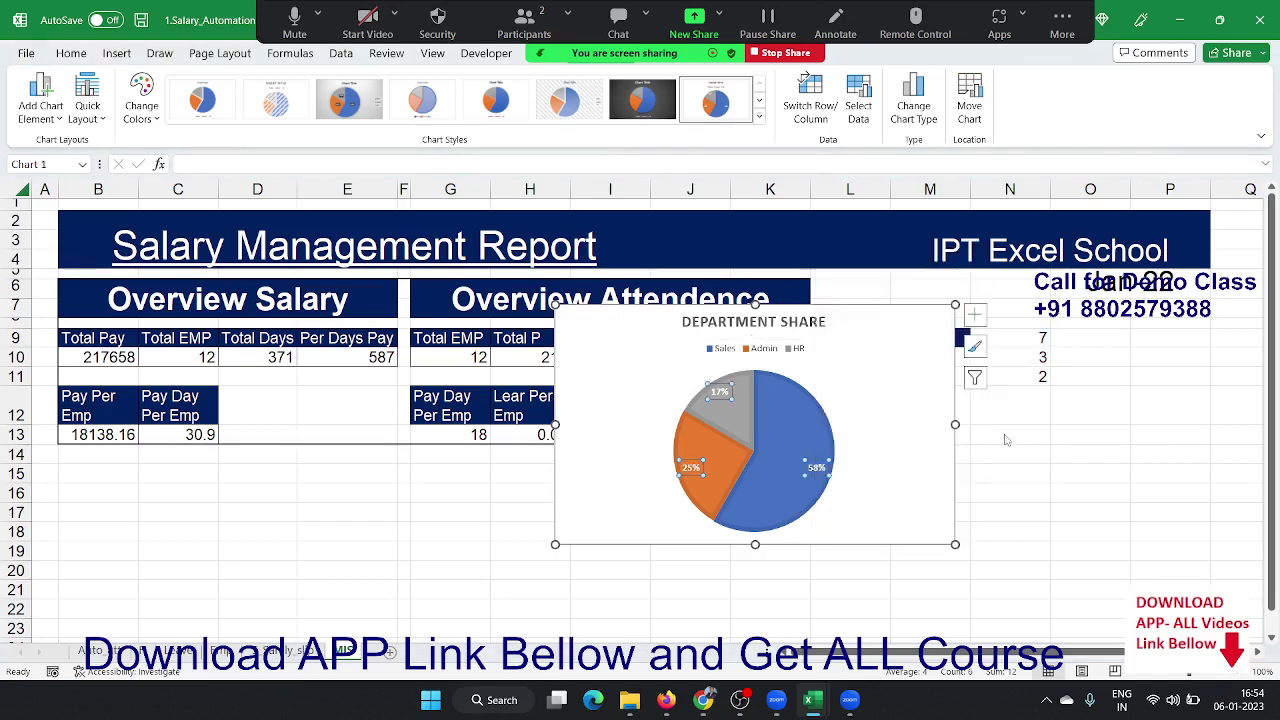
pyautogui.click(1085, 394)
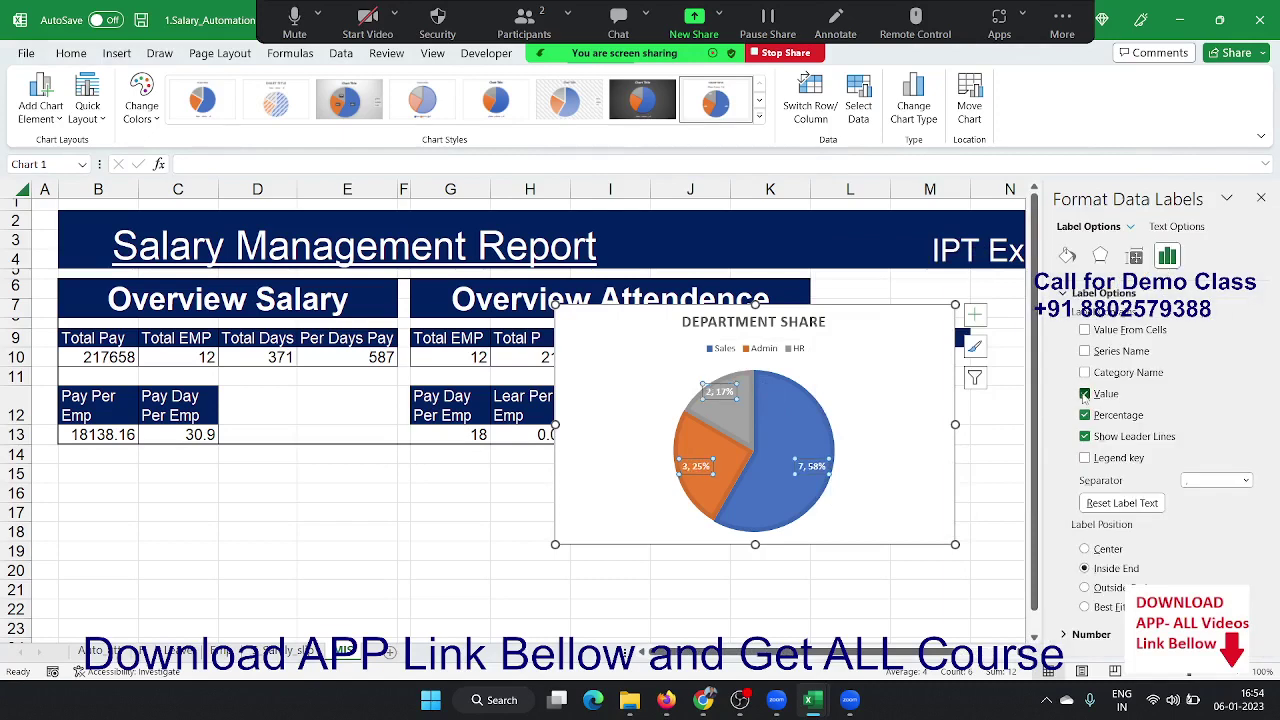
pyautogui.click(1085, 394)
pyautogui.click(1085, 373)
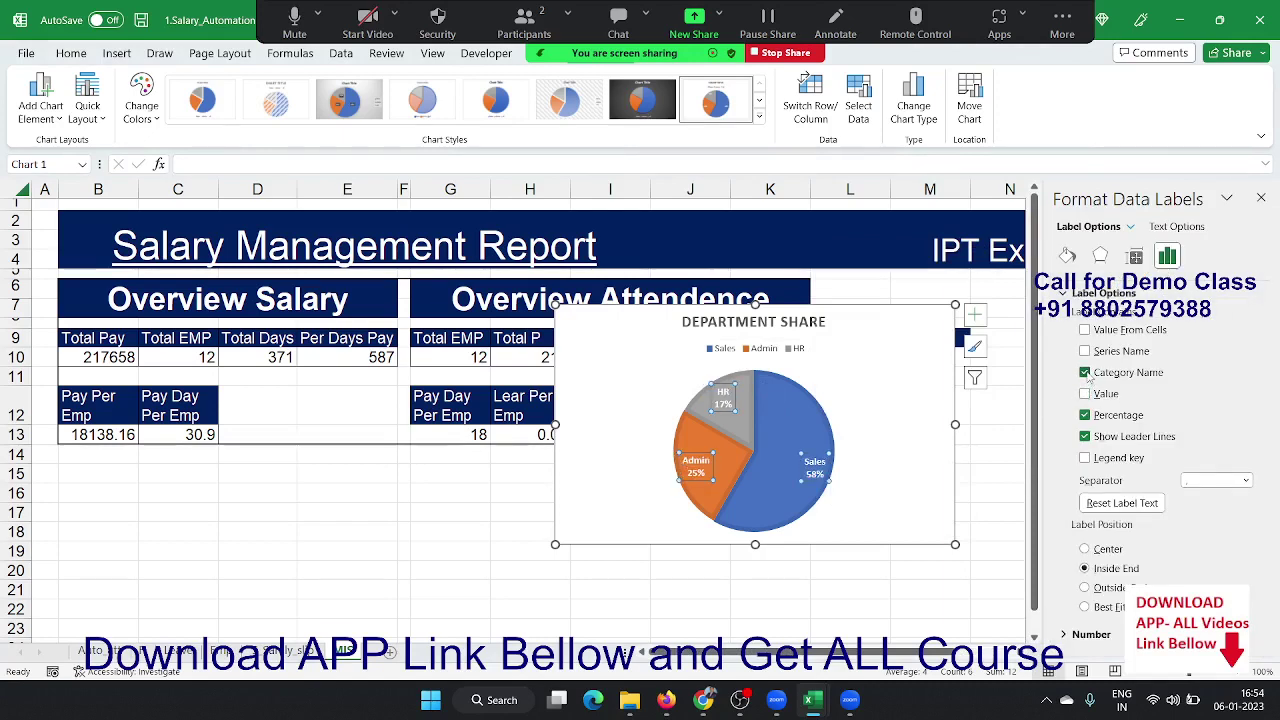
# - Delete the legend from the DEPARTMENT SHARE pie chart
pyautogui.click(808, 348)
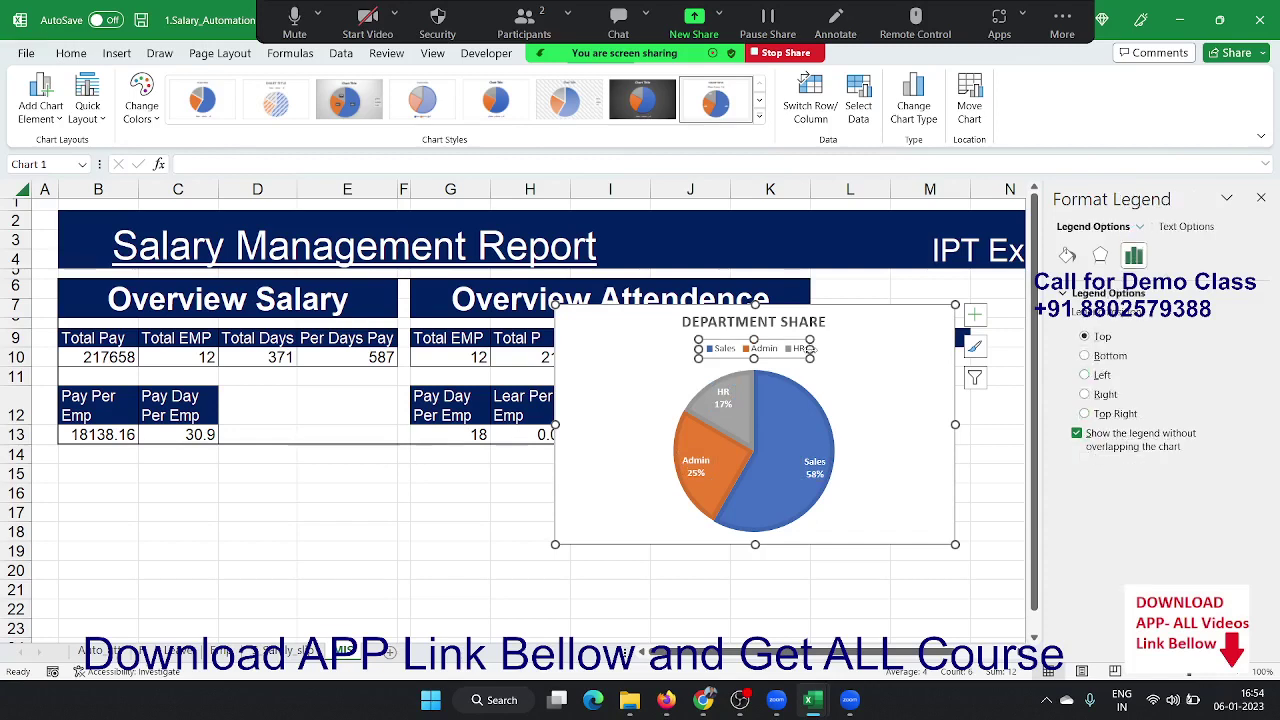
pyautogui.press('Delete')
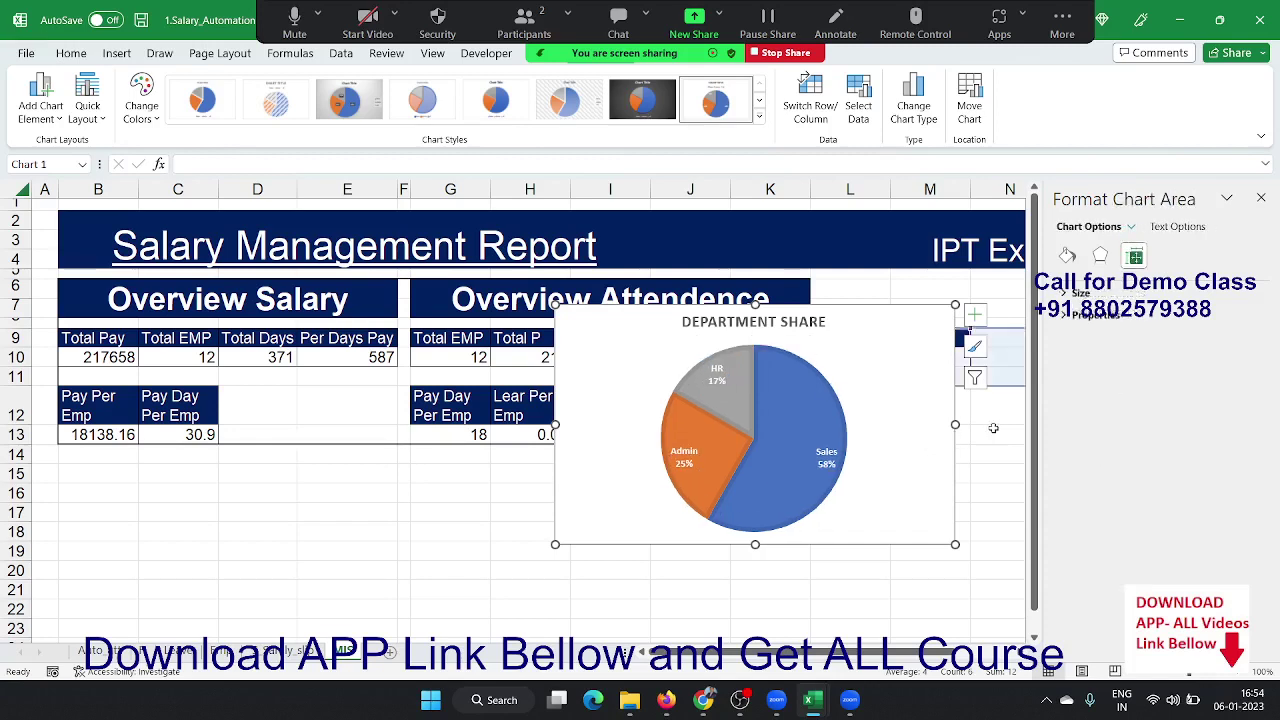
pyautogui.click(988, 433)
# - Move the pie chart beside the Attendance table and shrink it level with the overview tables
pyautogui.click(1262, 198)
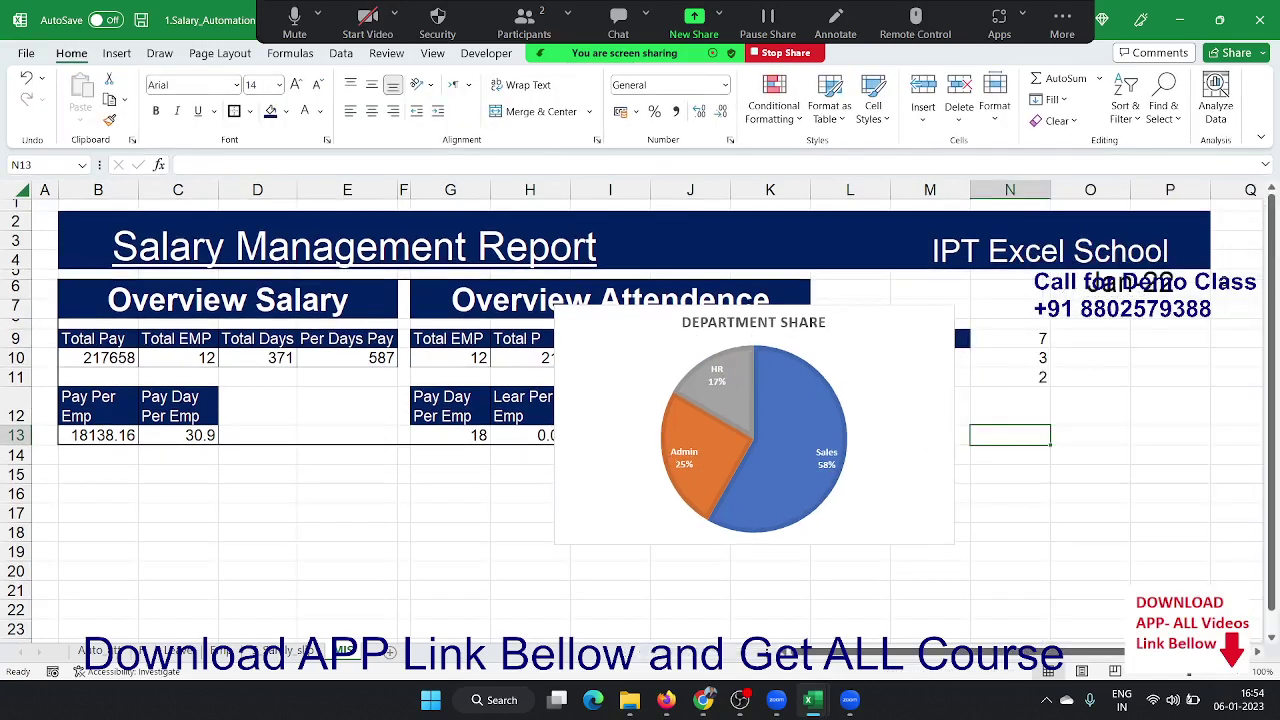
pyautogui.moveTo(606, 331)
pyautogui.mouseDown()
pyautogui.moveTo(853, 312)
pyautogui.moveTo(856, 294)
pyautogui.mouseUp()
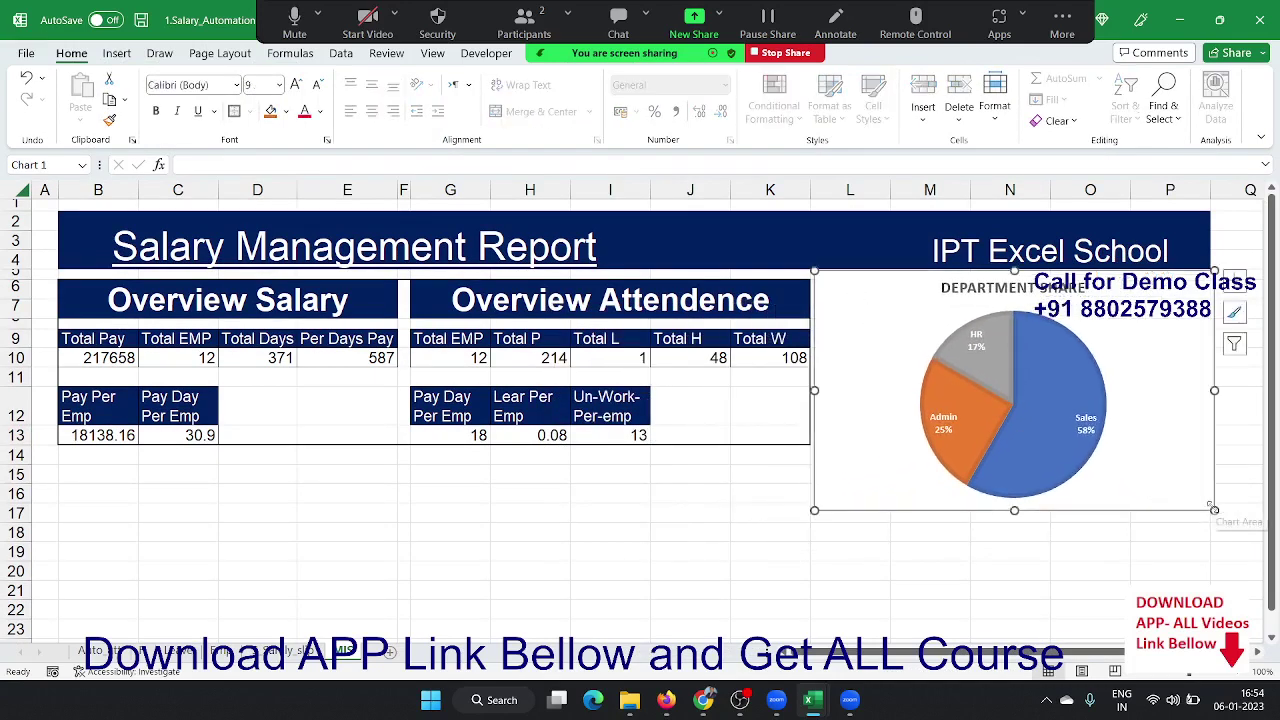
pyautogui.moveTo(1213, 509); pyautogui.dragTo(1180, 453)
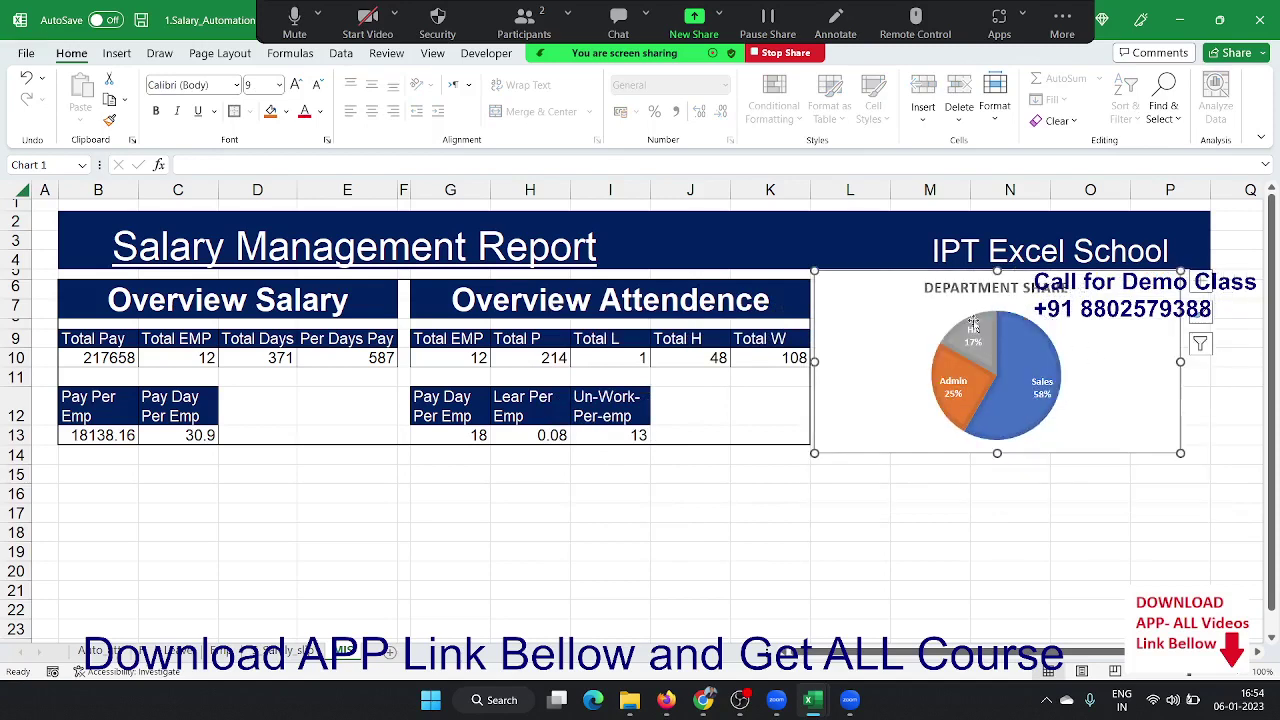
pyautogui.moveTo(814, 270); pyautogui.dragTo(819, 305)
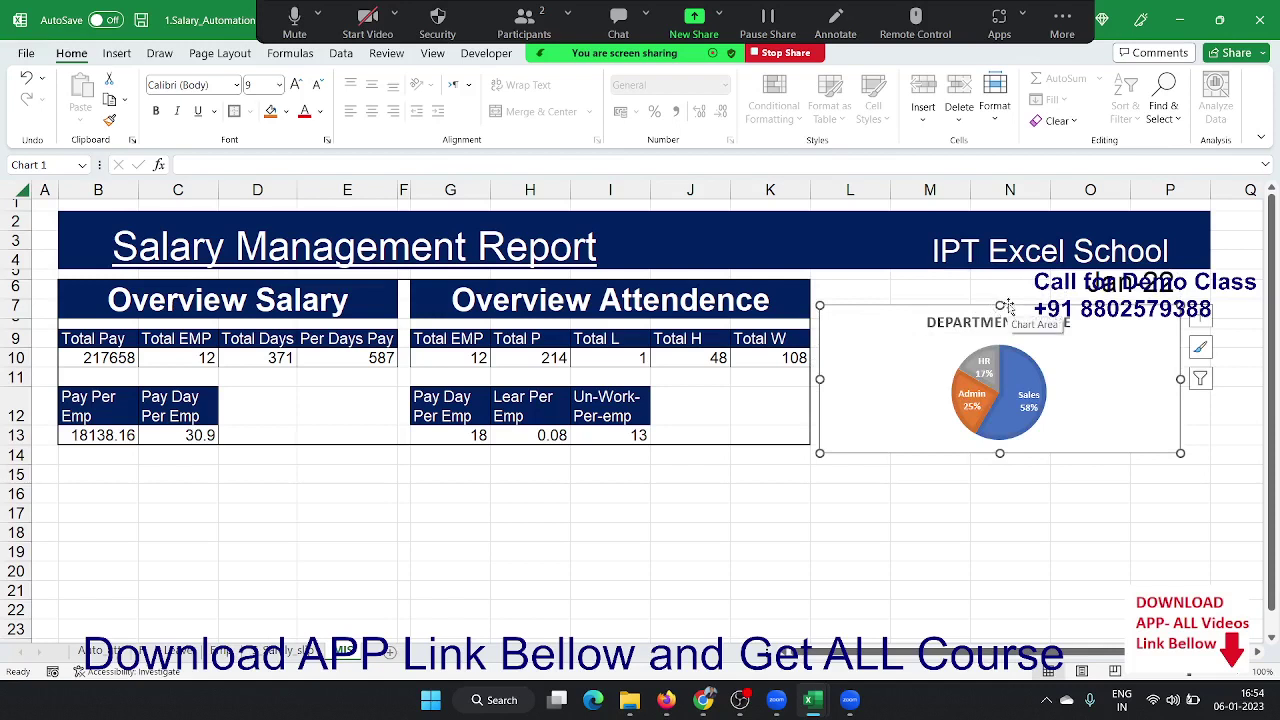
pyautogui.moveTo(1000, 306); pyautogui.dragTo(1000, 304)
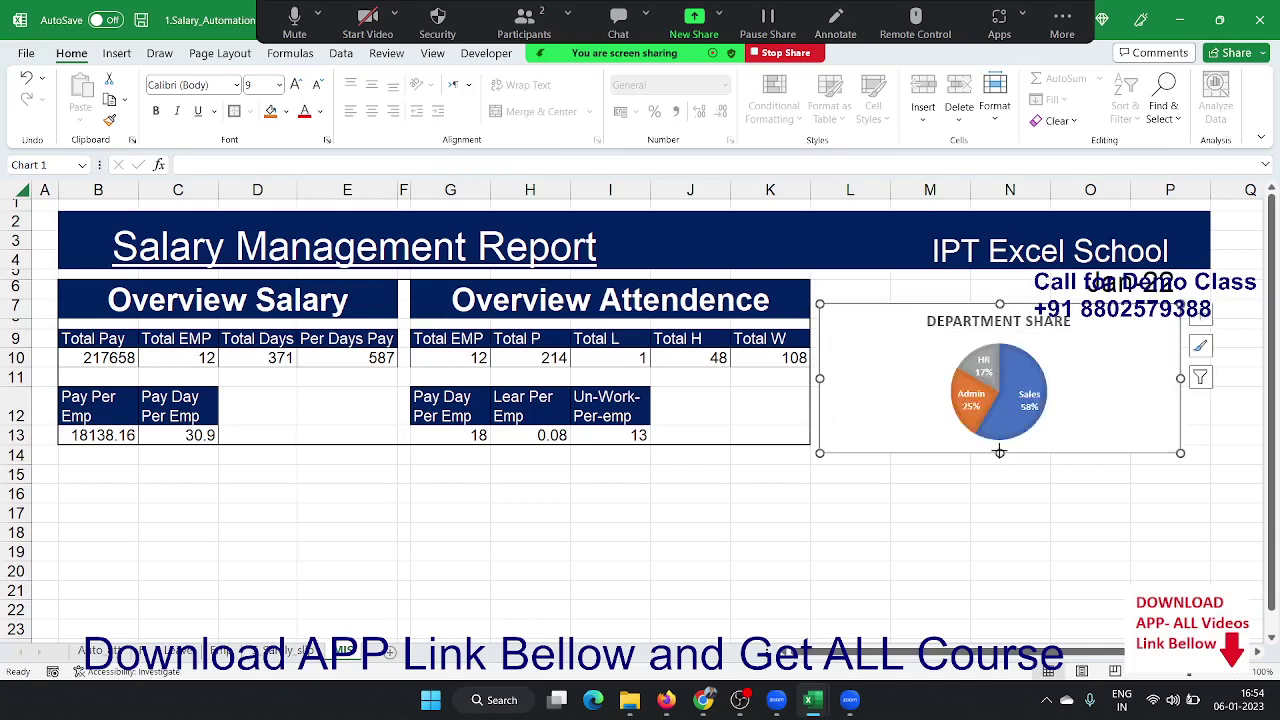
pyautogui.click(920, 478)
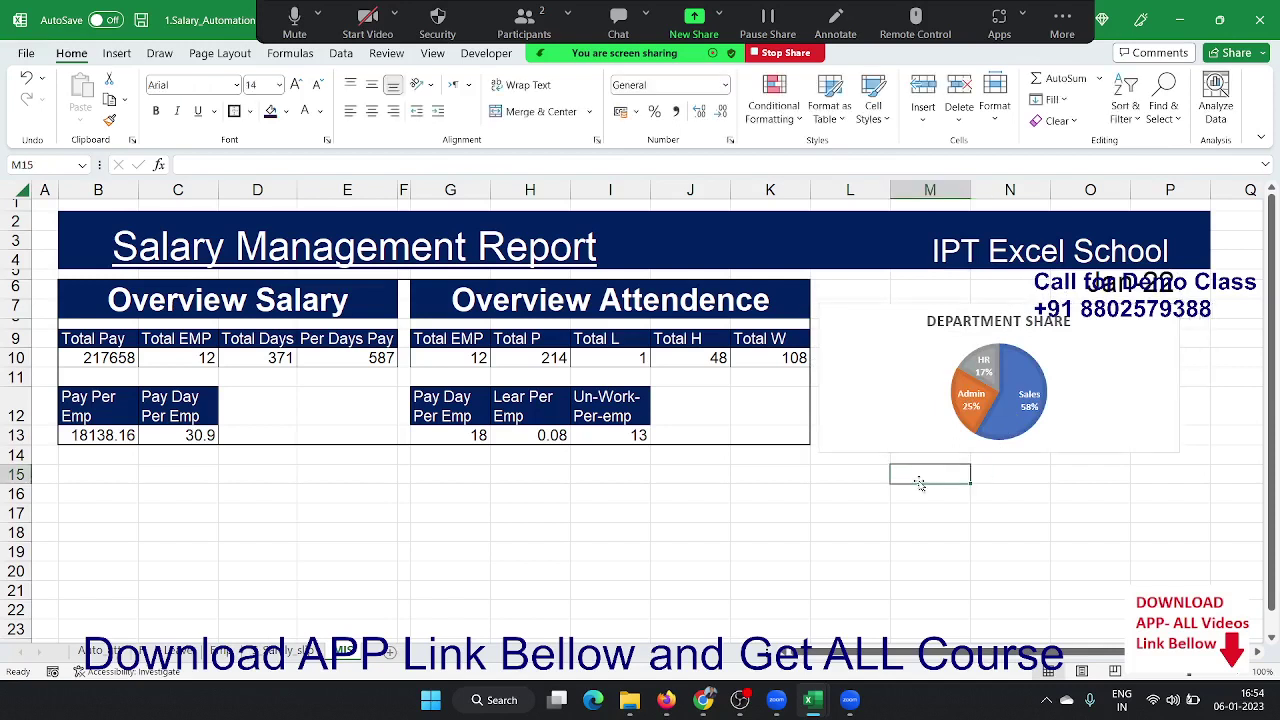
pyautogui.press('Up')
pyautogui.press('Up')
pyautogui.press('Up')
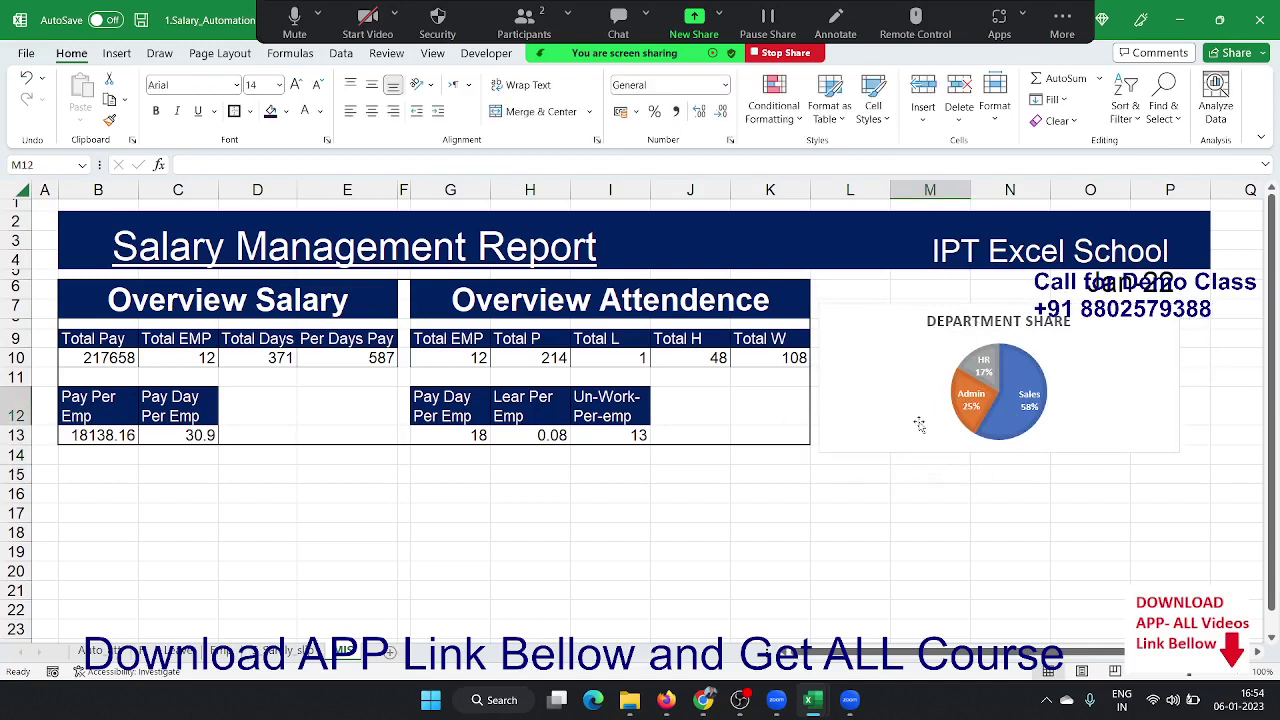
# - List the departments Sales, HR and ADMIN in cells M15:M17
pyautogui.click(850, 473)
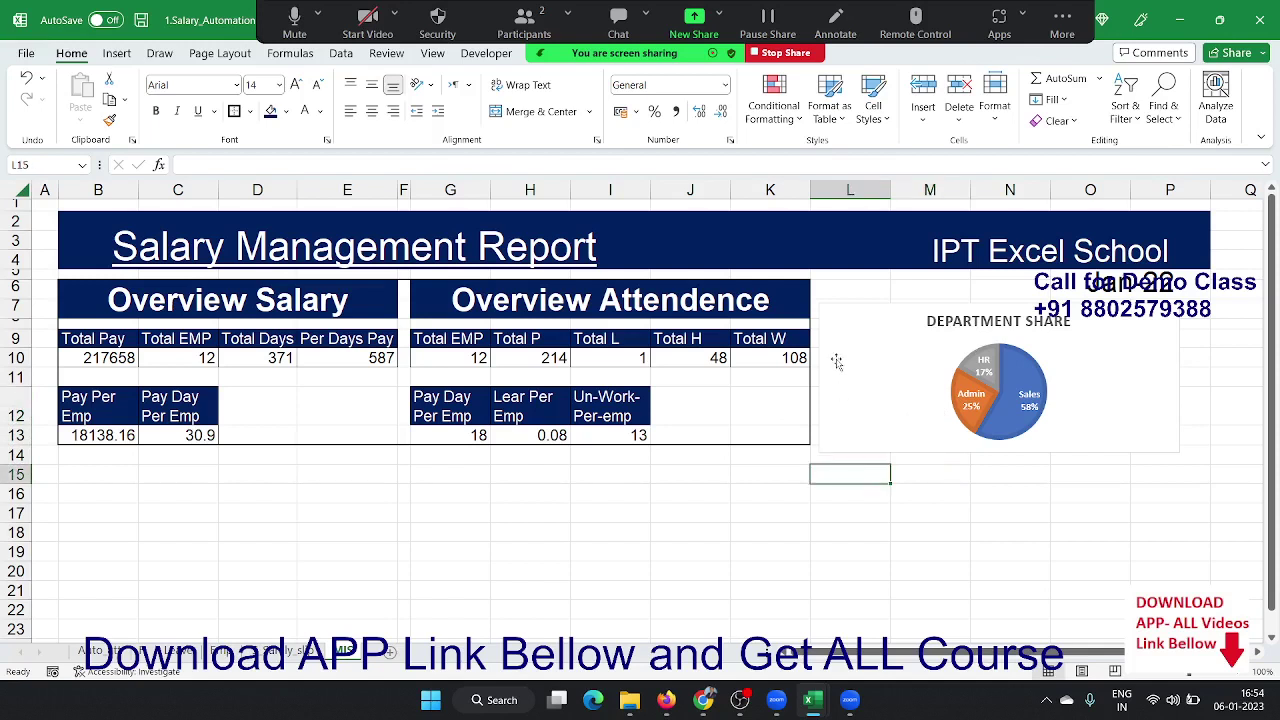
pyautogui.click(895, 479)
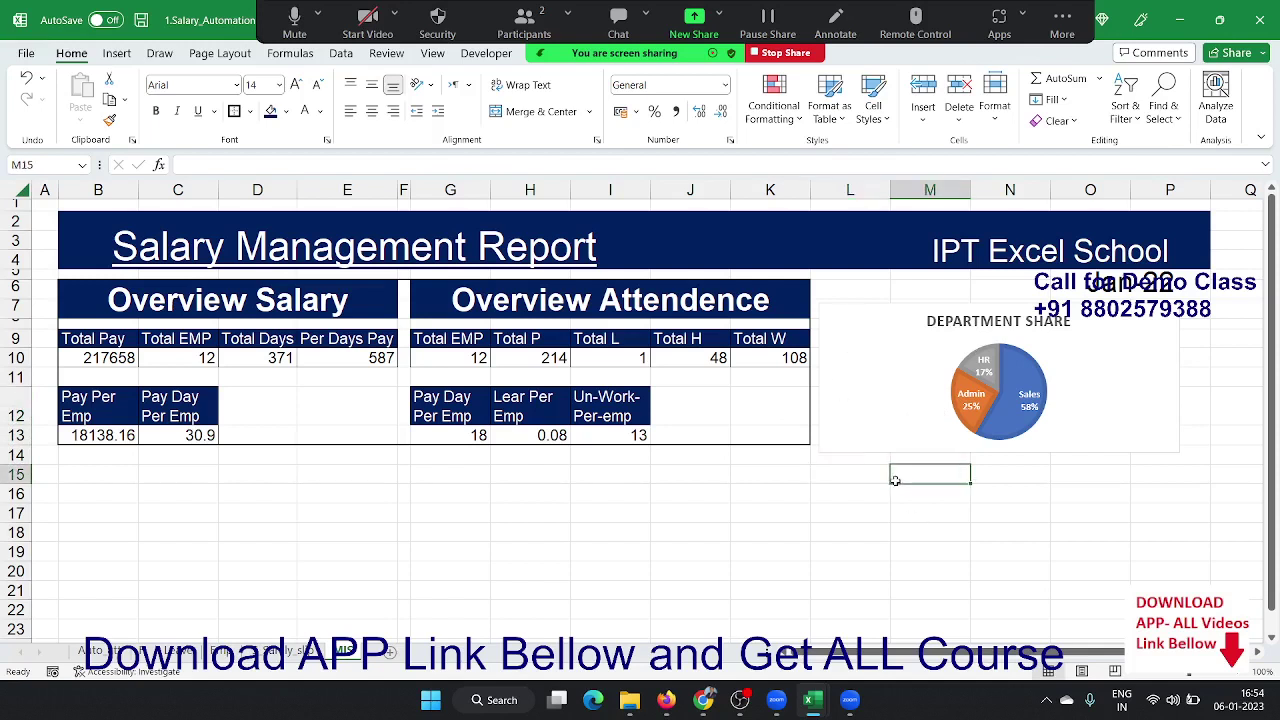
pyautogui.write('Sales')
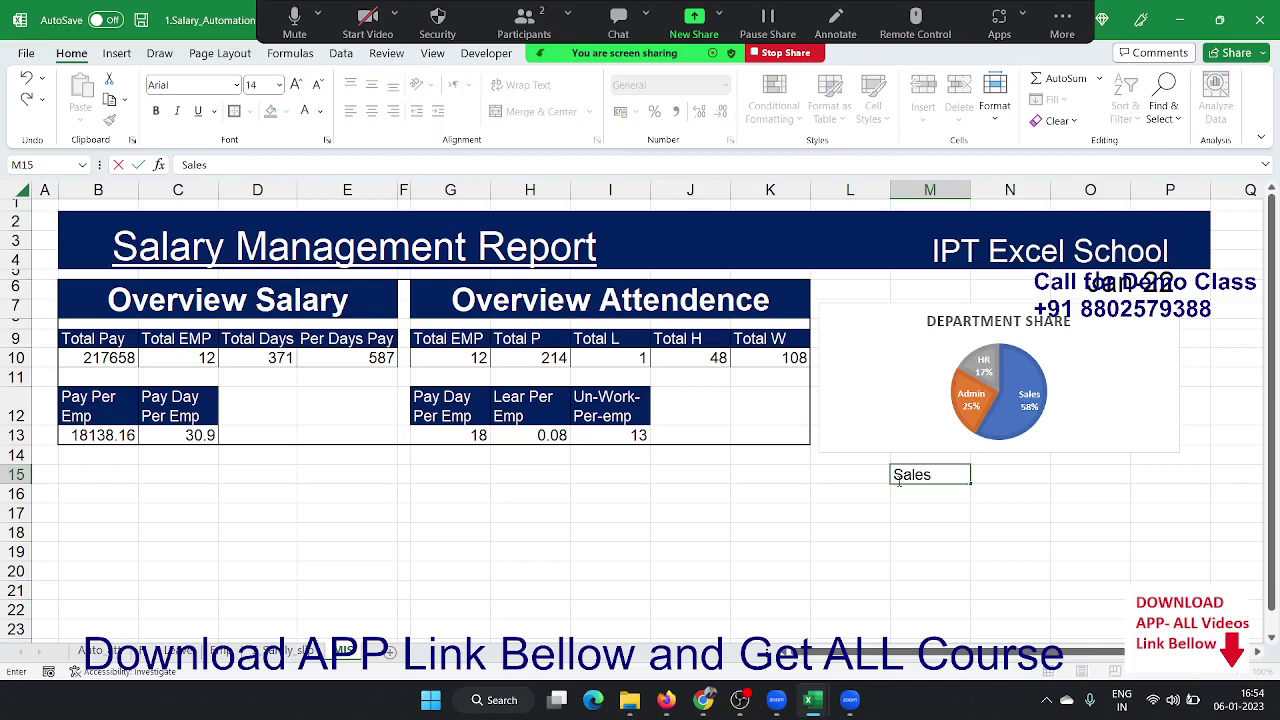
pyautogui.press('Return')
pyautogui.write('H')
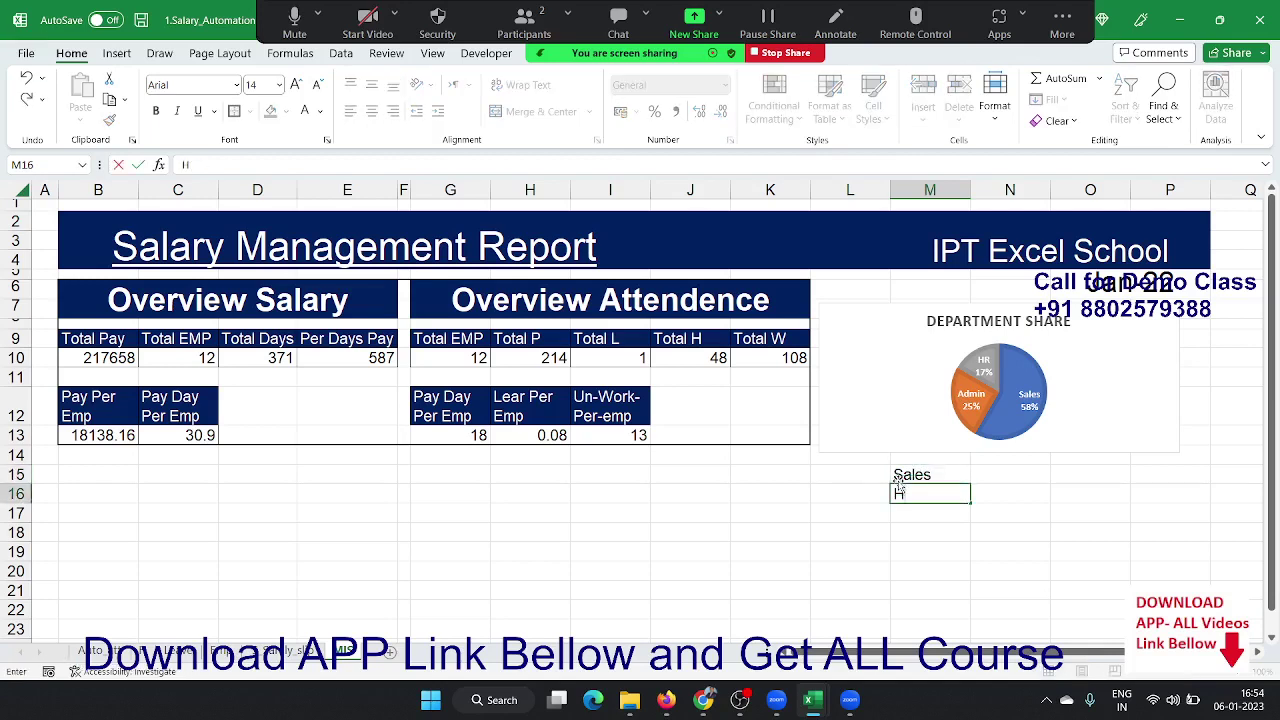
pyautogui.write('R')
pyautogui.press('Return')
pyautogui.write('AD')
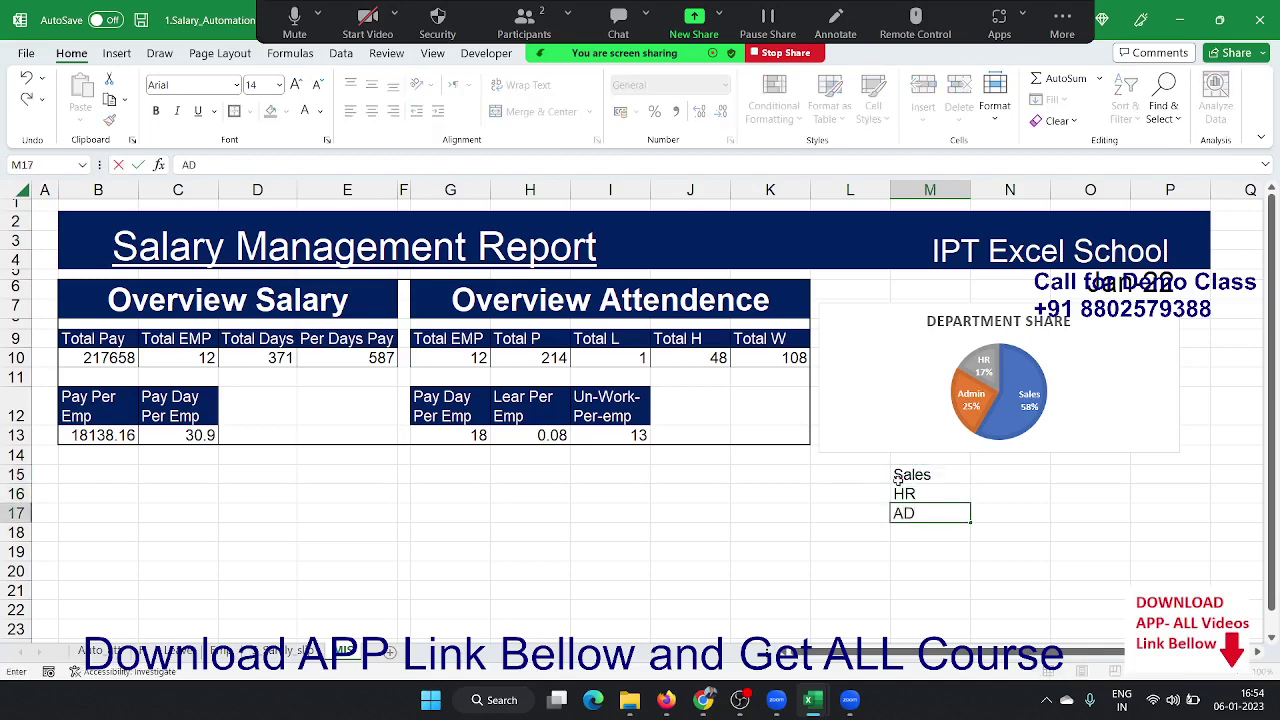
pyautogui.write('MIN')
pyautogui.press('Return')
pyautogui.press('Up')
# - Start a =sum formula in N15 beside Sales
pyautogui.click(897, 479)
pyautogui.press('Right')
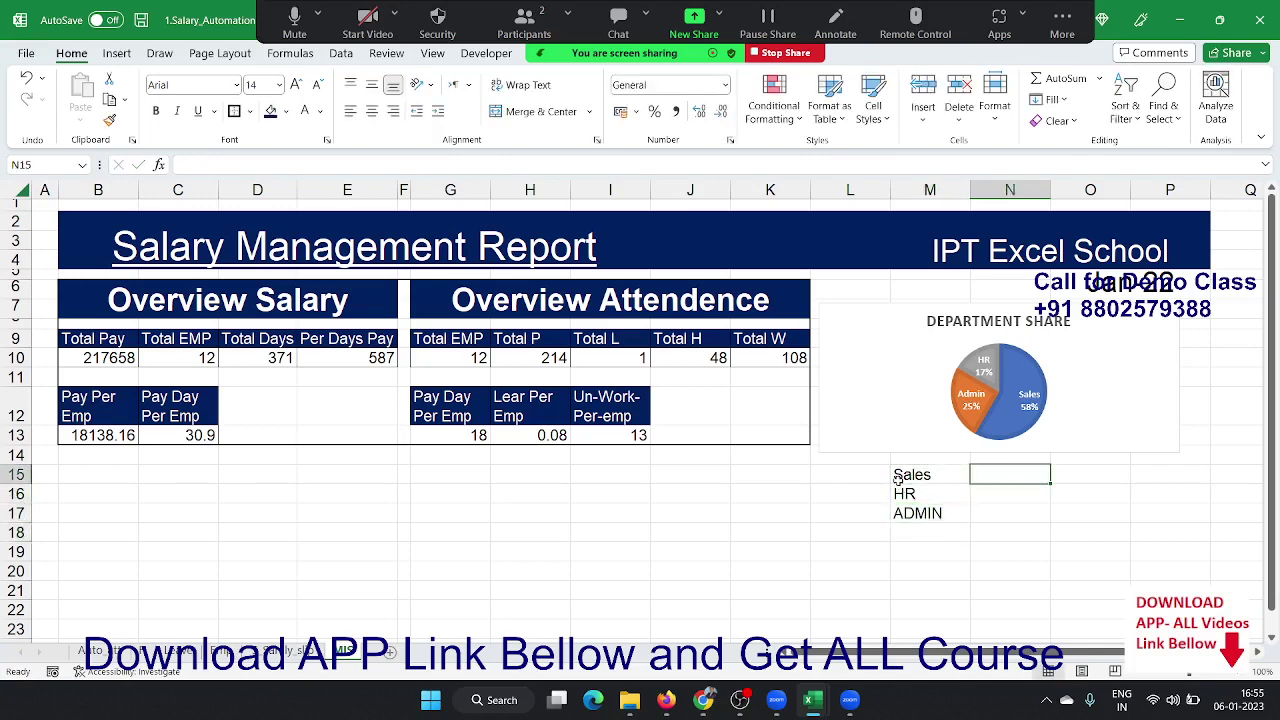
pyautogui.write('=sum')
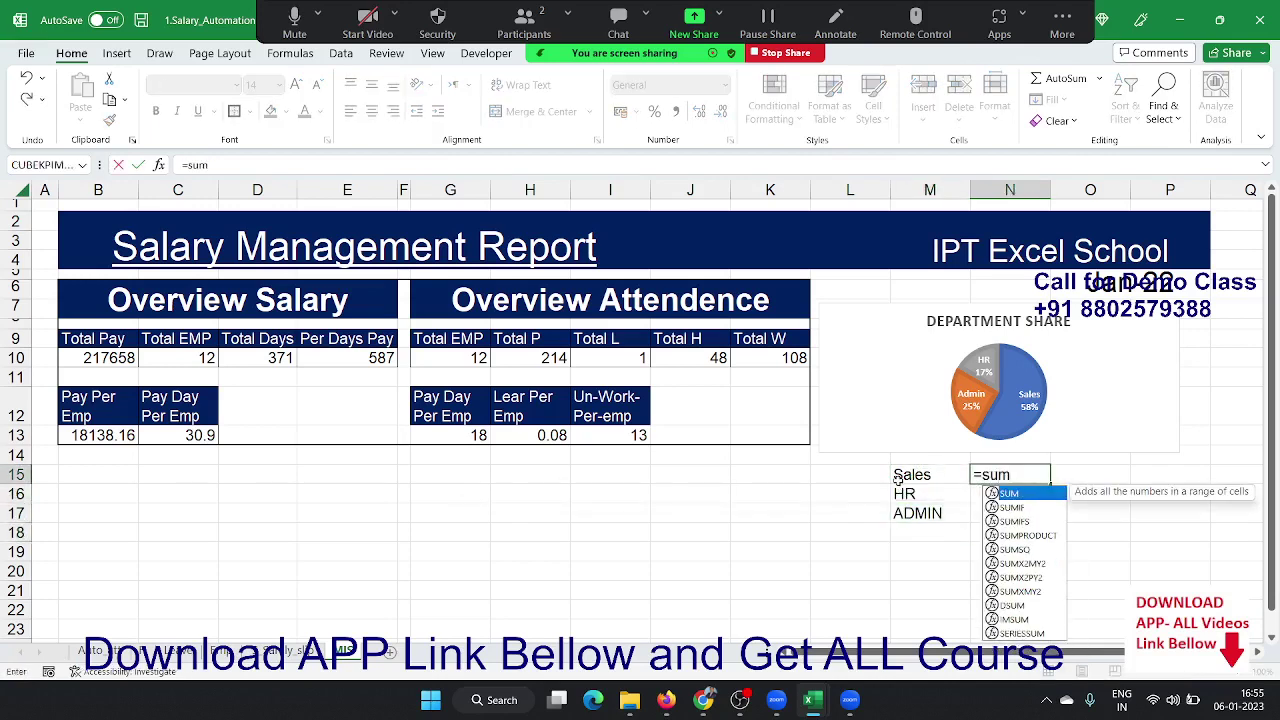
# - Enter =SUMIF(Emp!C:C,MIS!M15,Emp!U:U) in N15 to total Sales pay
pyautogui.press('Down')
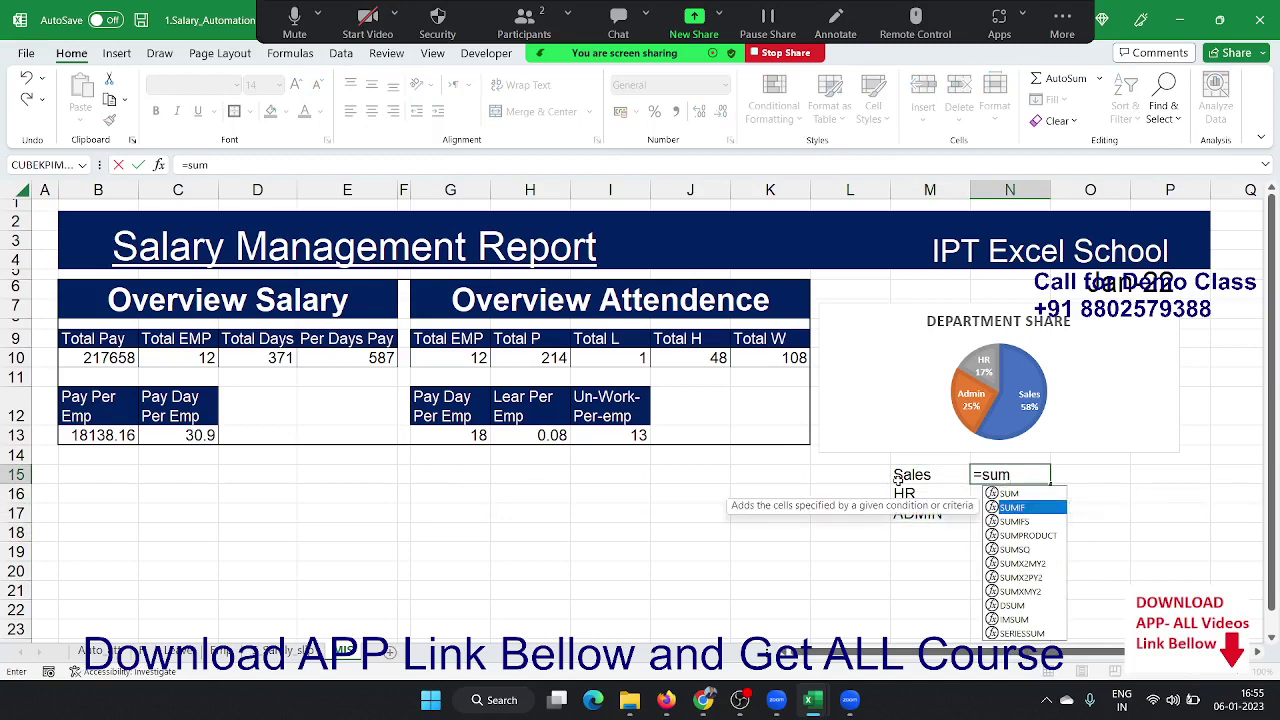
pyautogui.press('Tab')
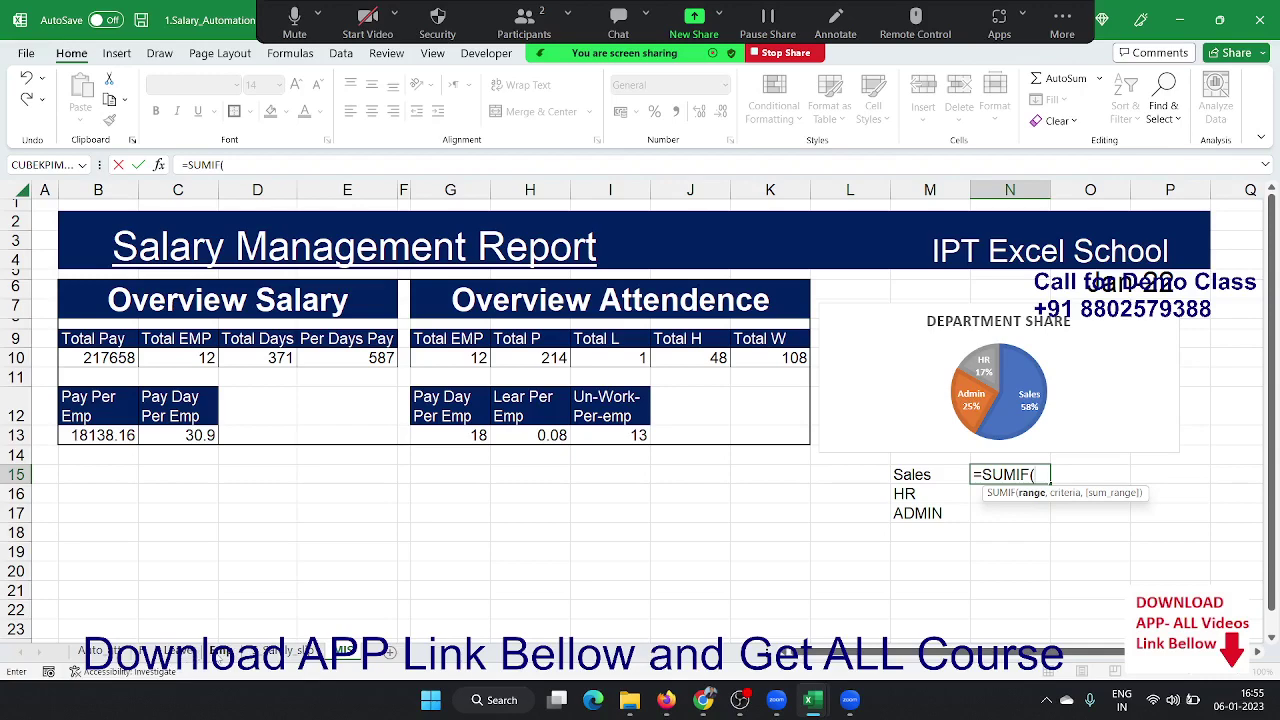
pyautogui.click(221, 651)
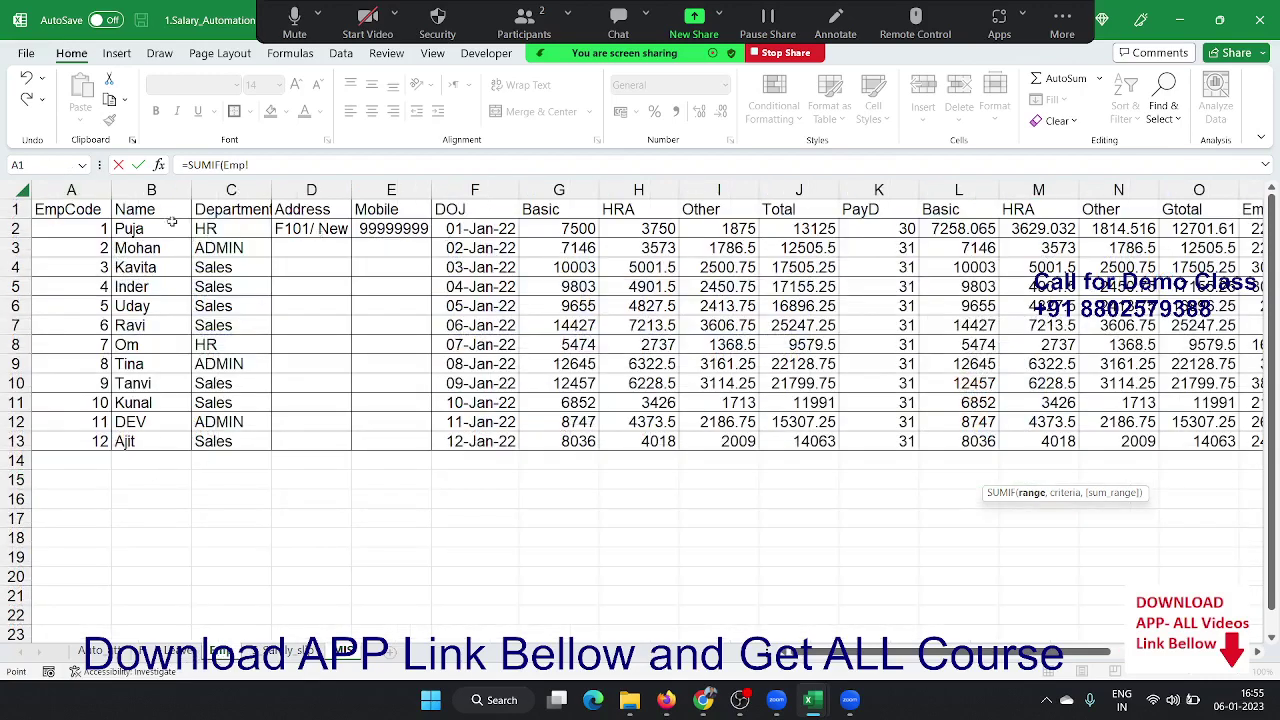
pyautogui.click(221, 192)
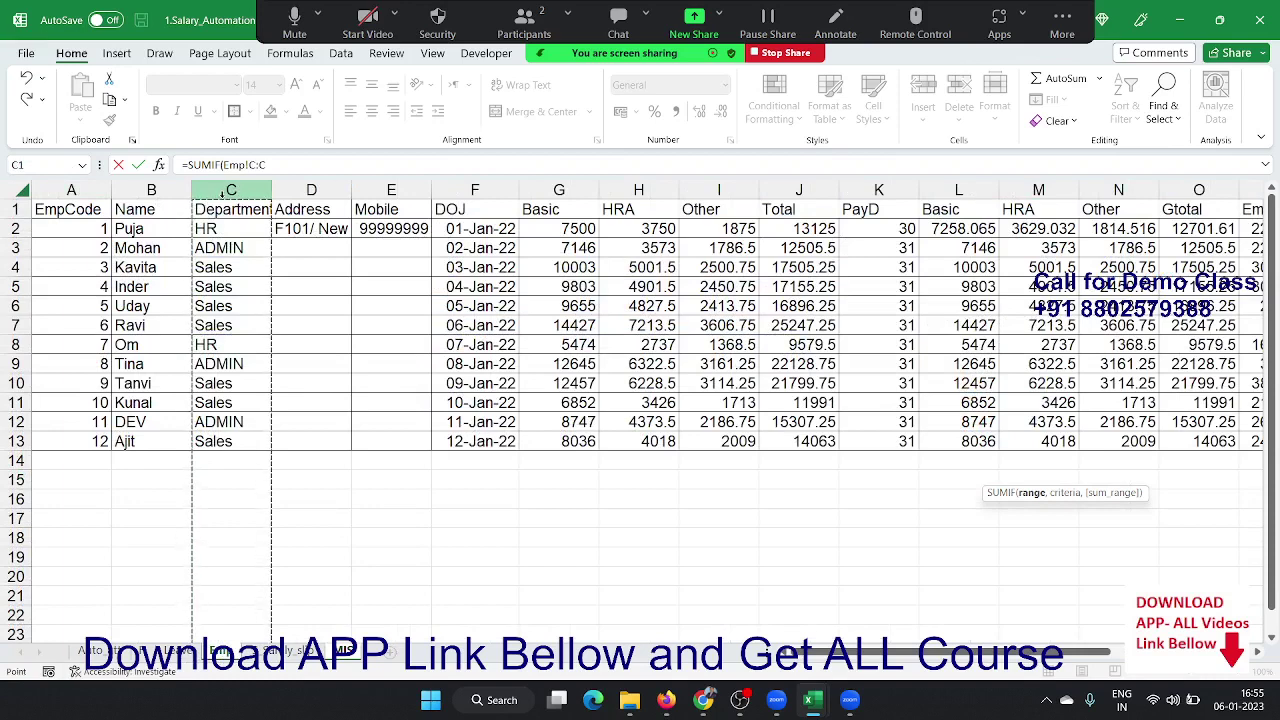
pyautogui.write(',MIS!')
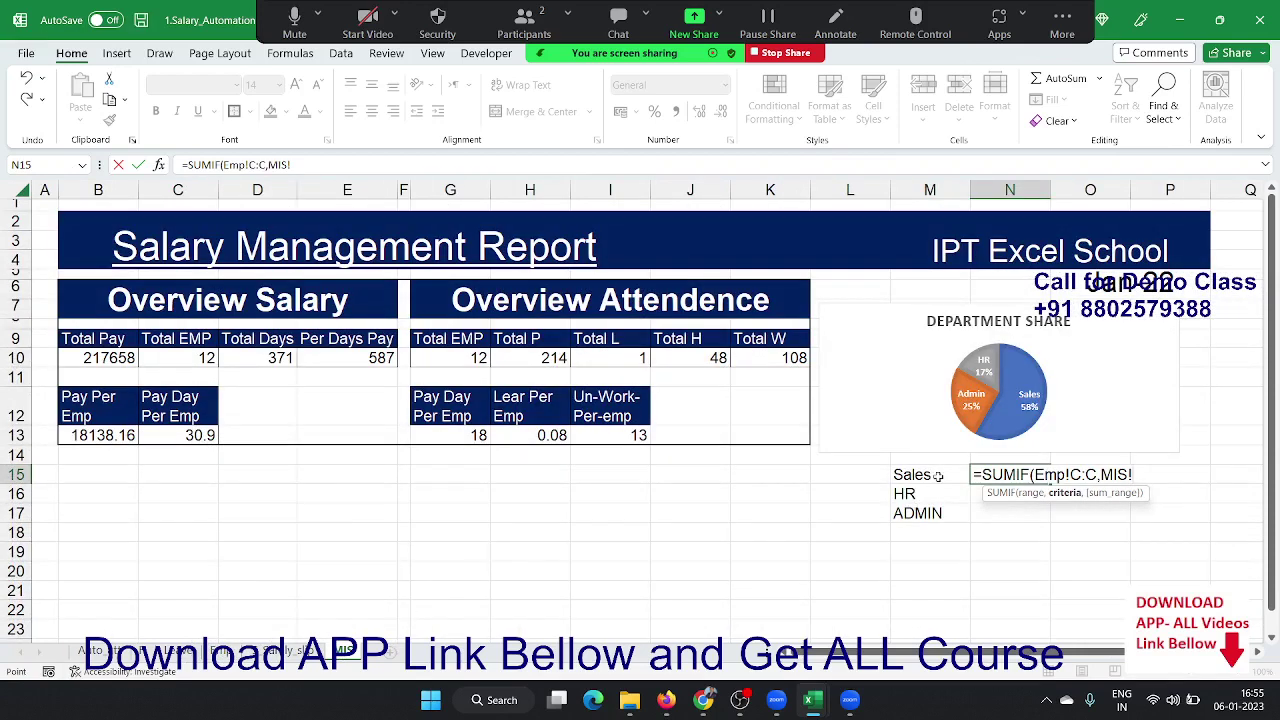
pyautogui.click(938, 476)
pyautogui.write(',')
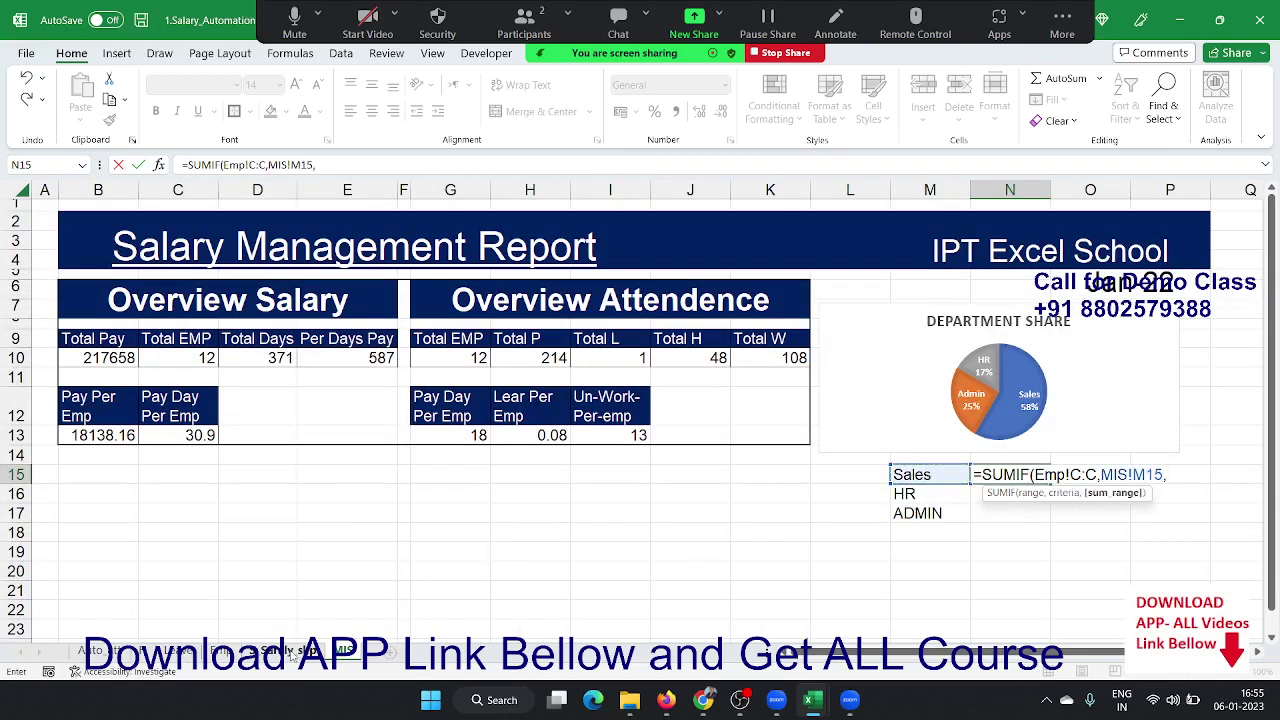
pyautogui.click(222, 652)
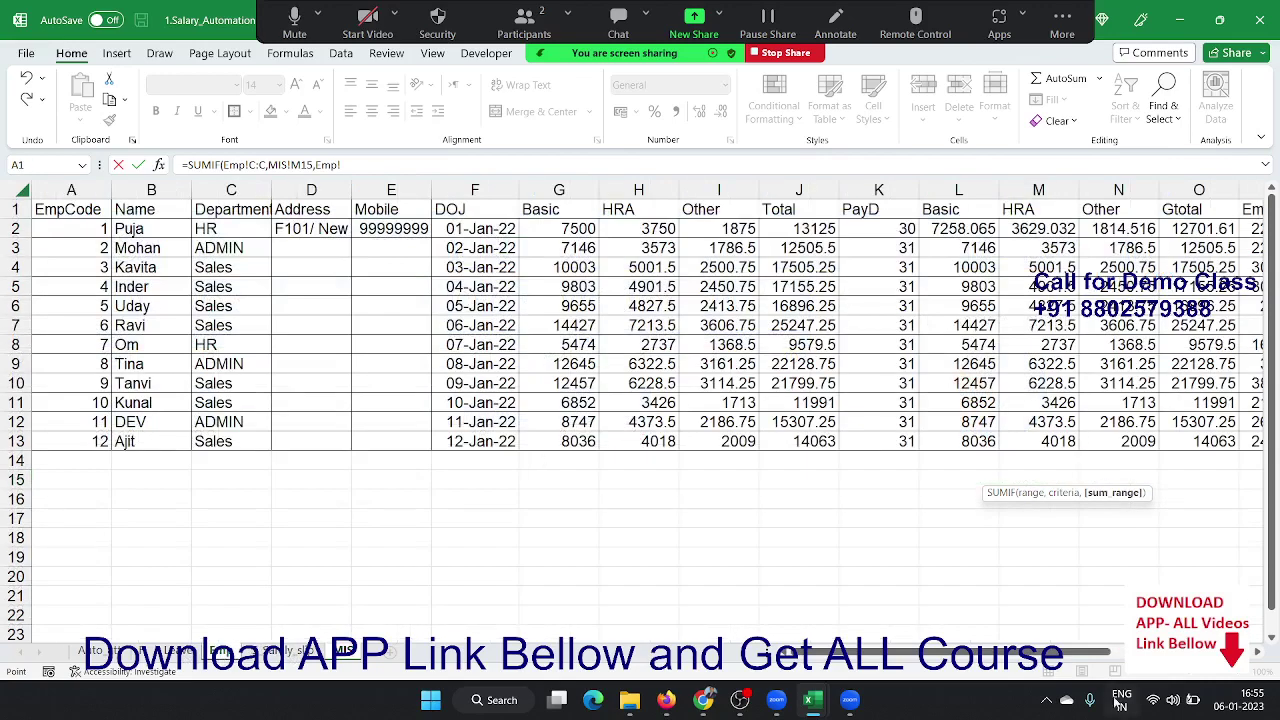
pyautogui.moveTo(1080, 652); pyautogui.dragTo(1100, 652)
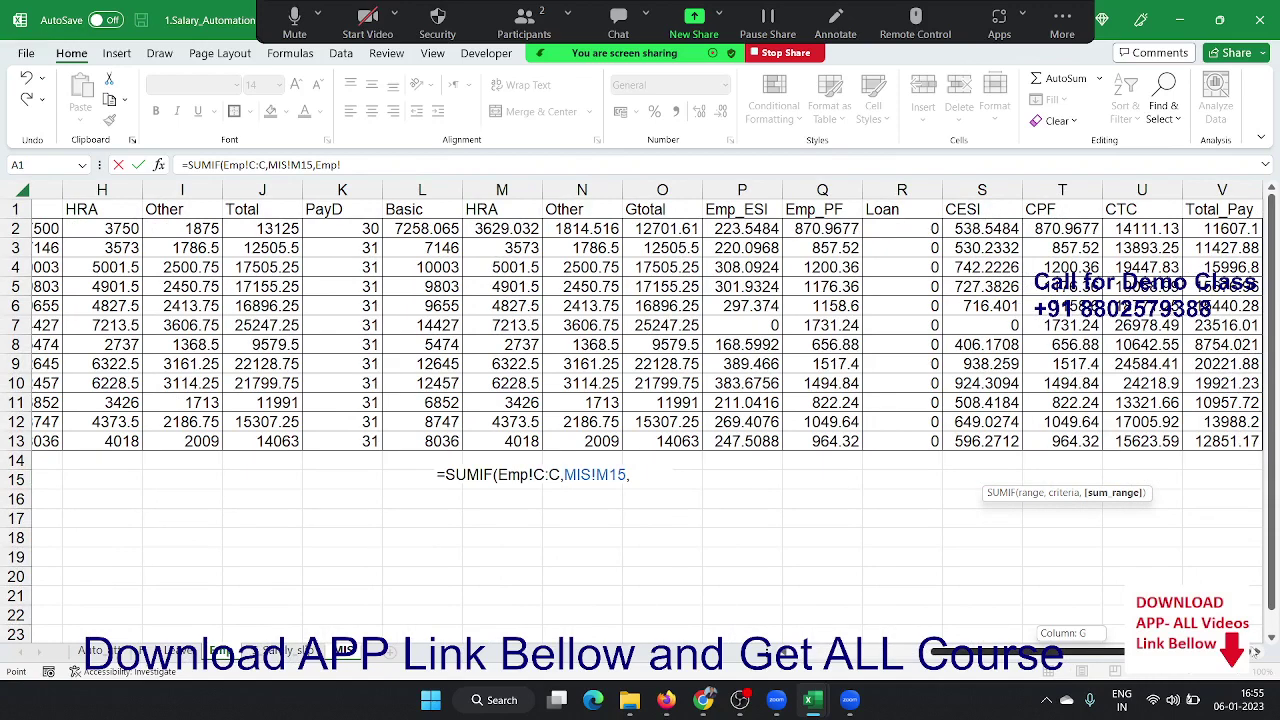
pyautogui.click(1140, 196)
pyautogui.press('Return')
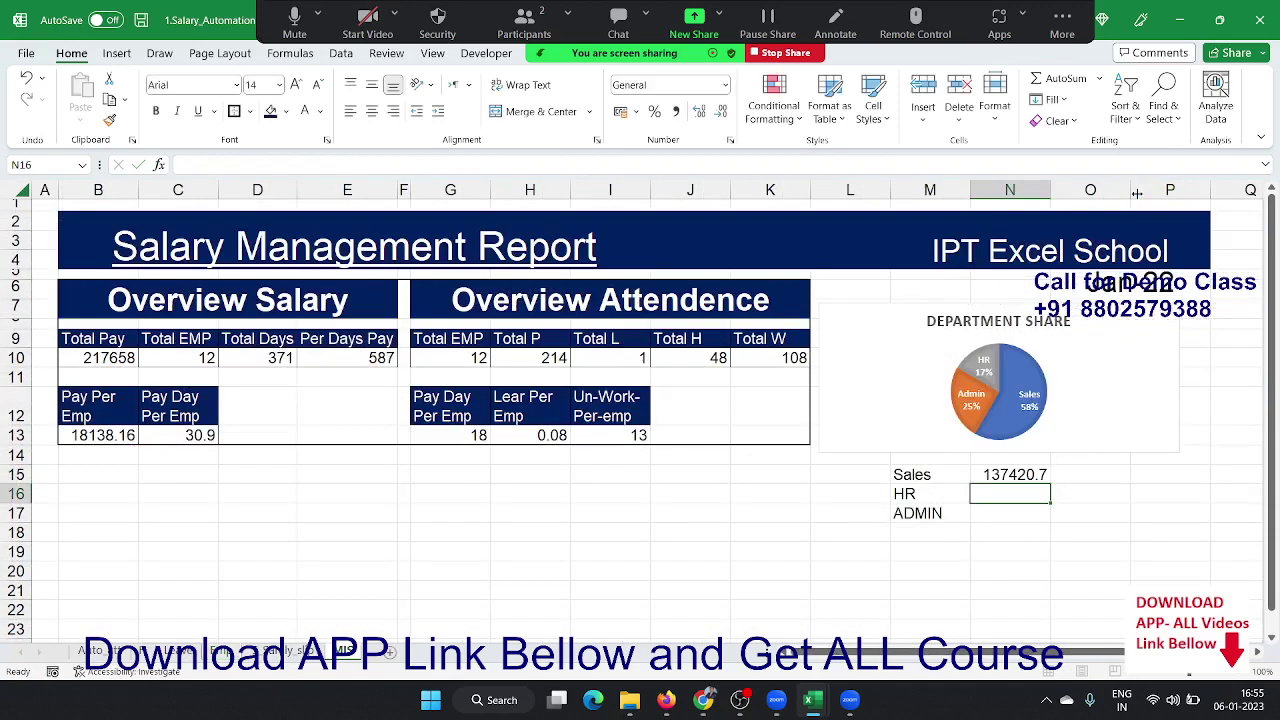
# - Fill the SUMIF down to N17 and select the M15:N17 department totals
pyautogui.press('Up')
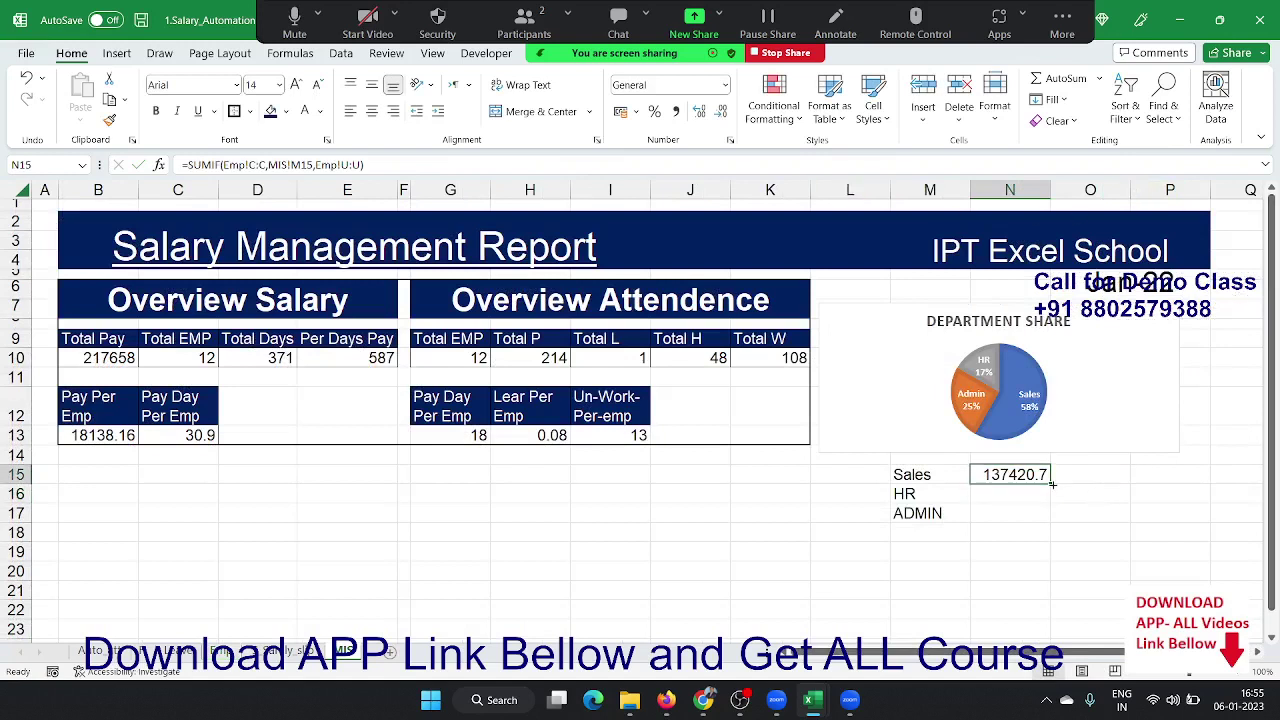
pyautogui.moveTo(1052, 484); pyautogui.dragTo(1055, 518)
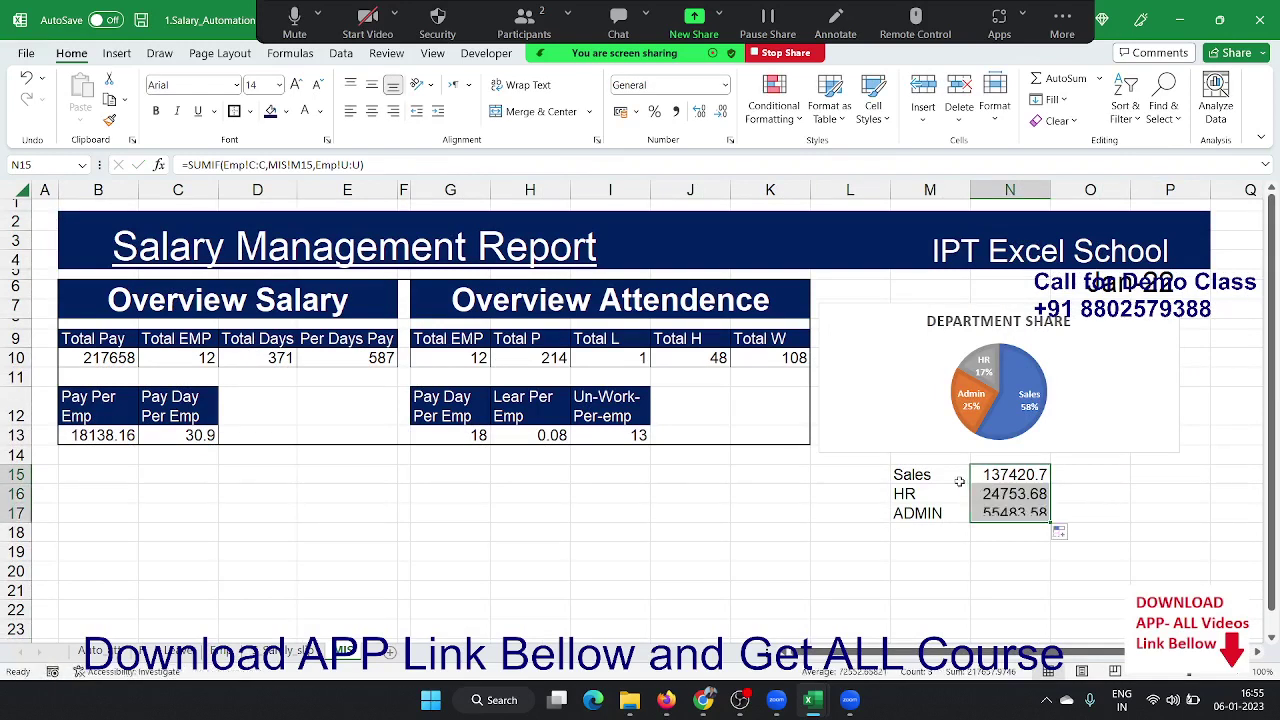
pyautogui.moveTo(940, 476); pyautogui.dragTo(1010, 513)
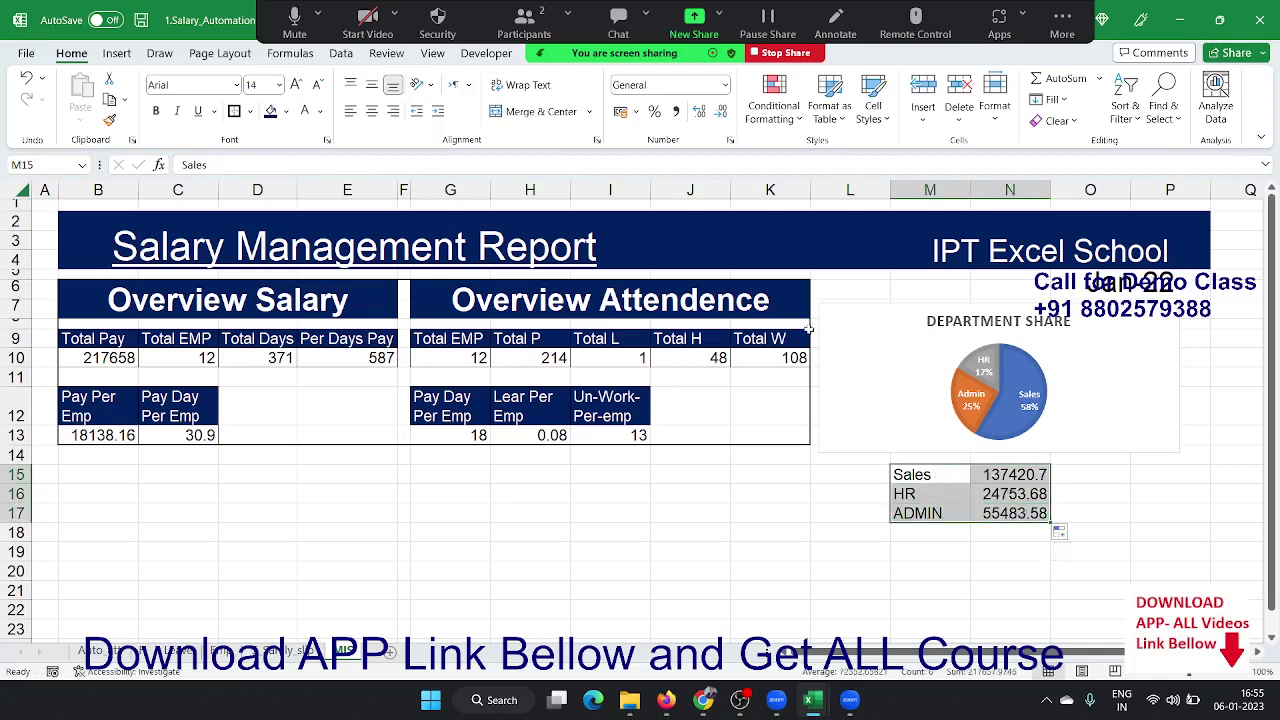
# - Insert a doughnut chart of the department totals and nudge it right and down
pyautogui.click(117, 53)
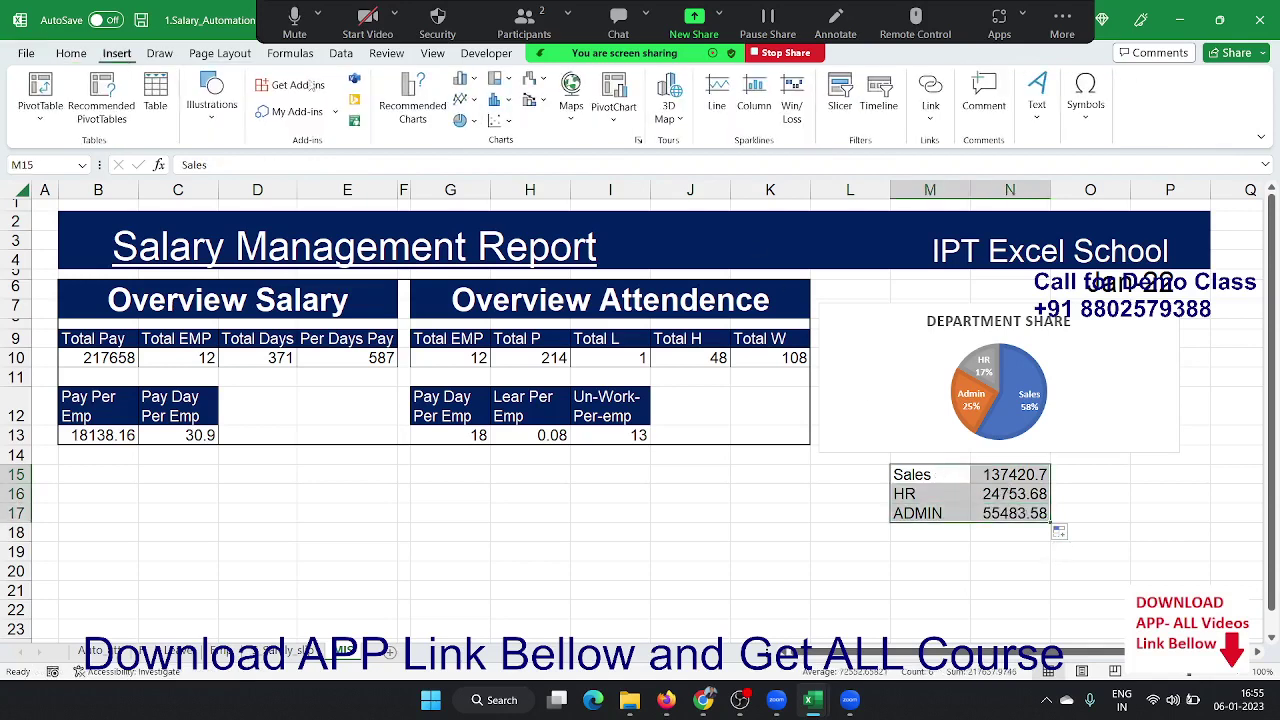
pyautogui.click(468, 120)
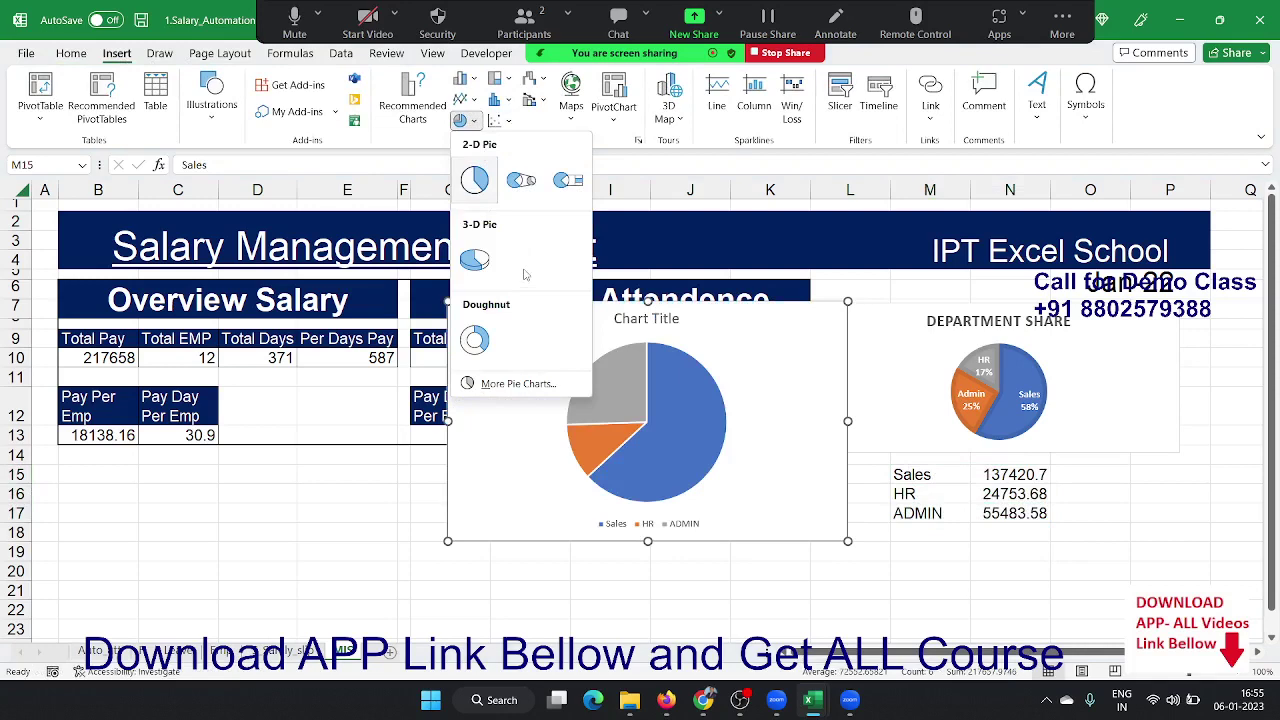
pyautogui.click(484, 334)
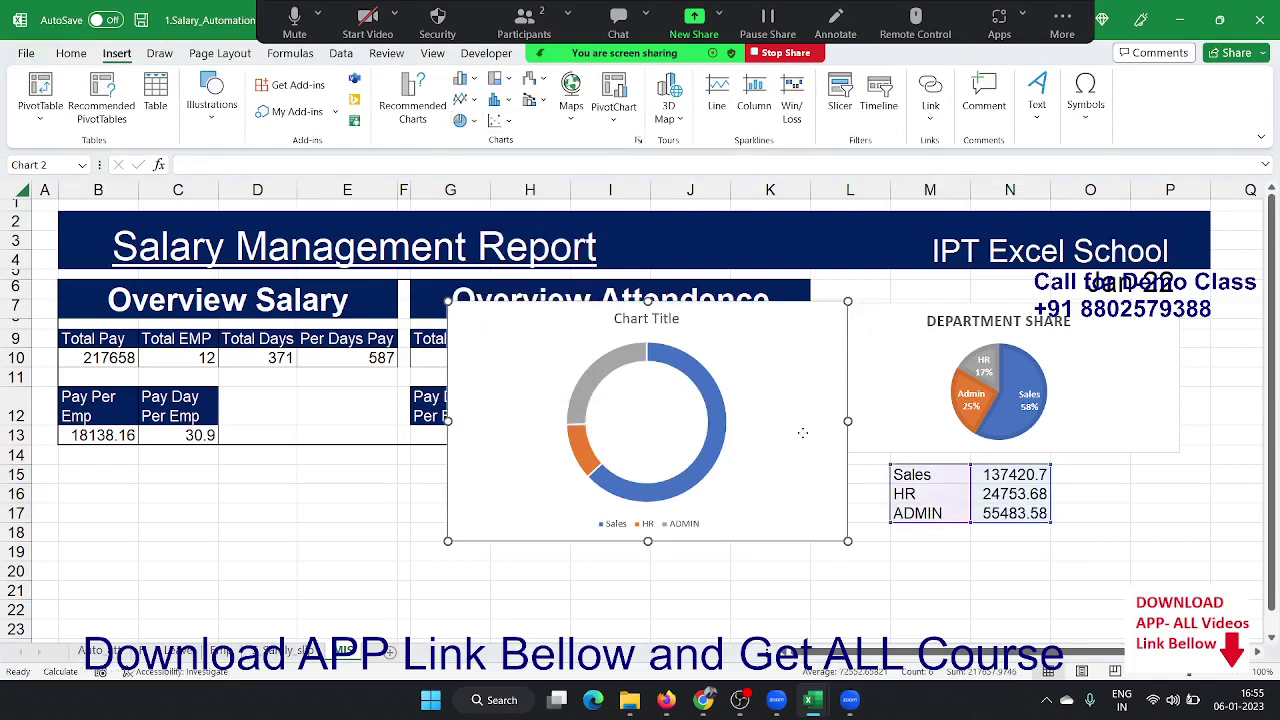
pyautogui.moveTo(802, 432); pyautogui.dragTo(892, 472)
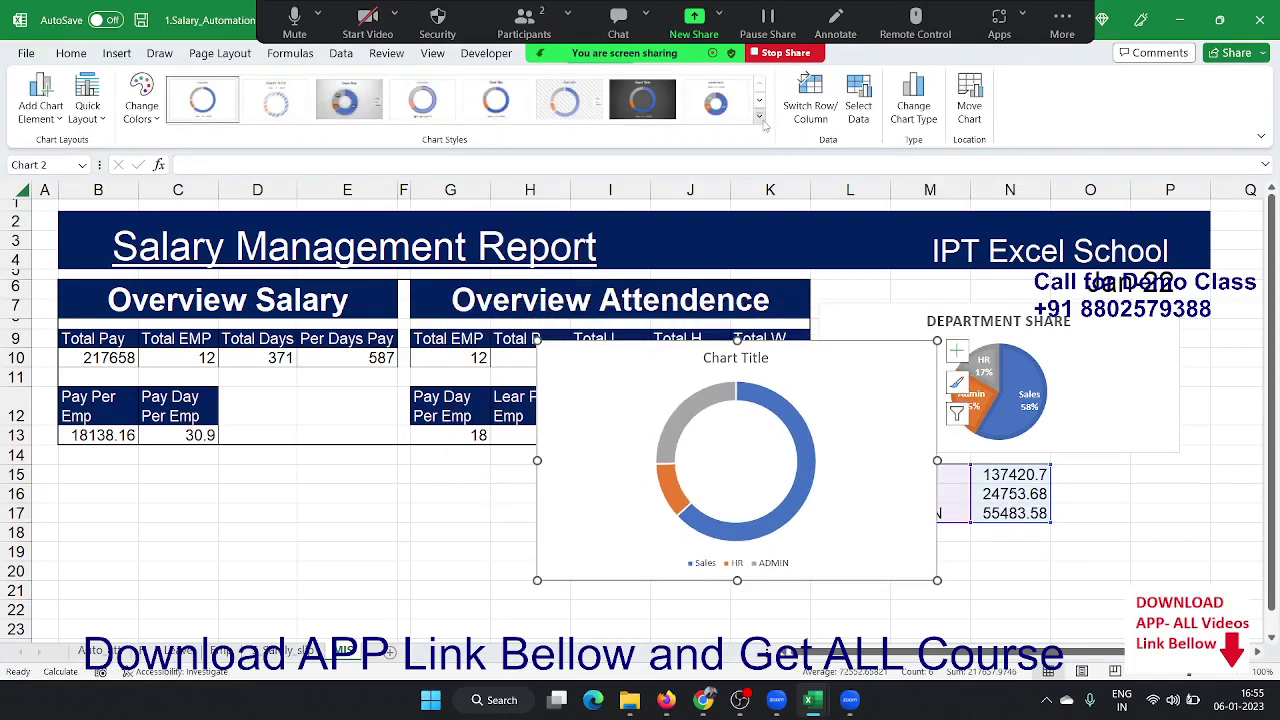
# - Apply the blue-background chart style with percentage data labels
pyautogui.click(760, 117)
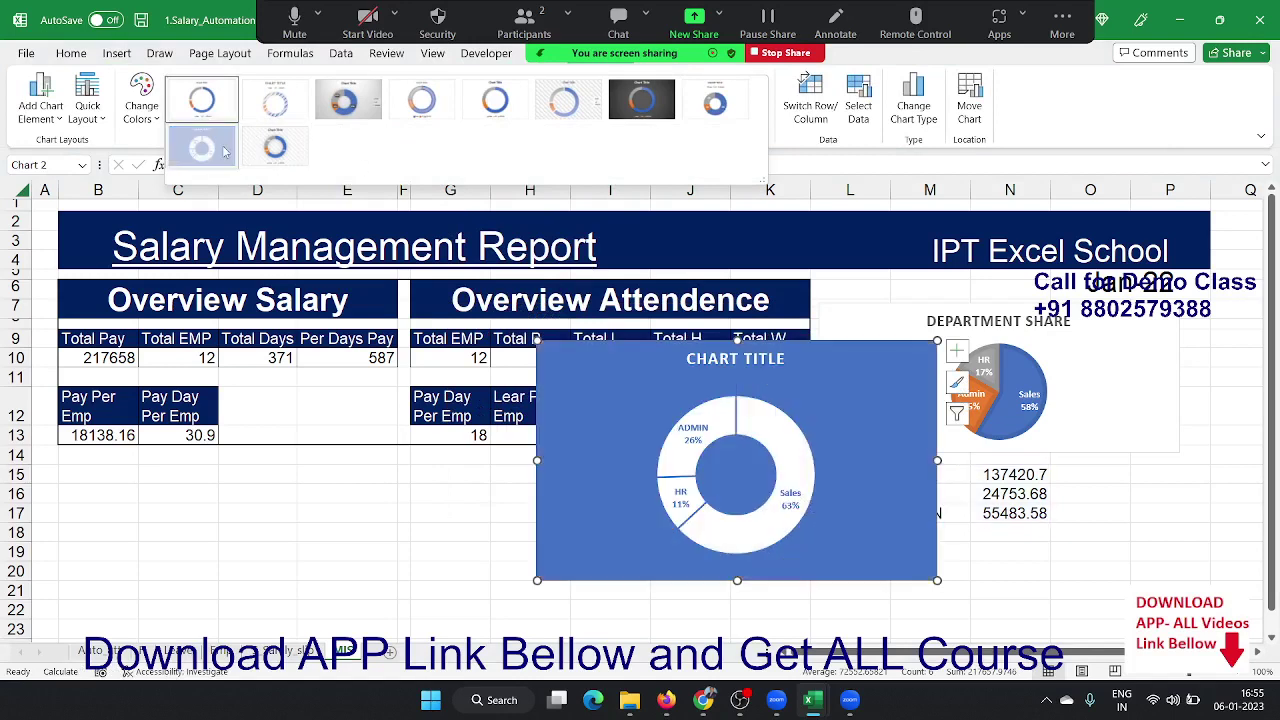
pyautogui.click(201, 147)
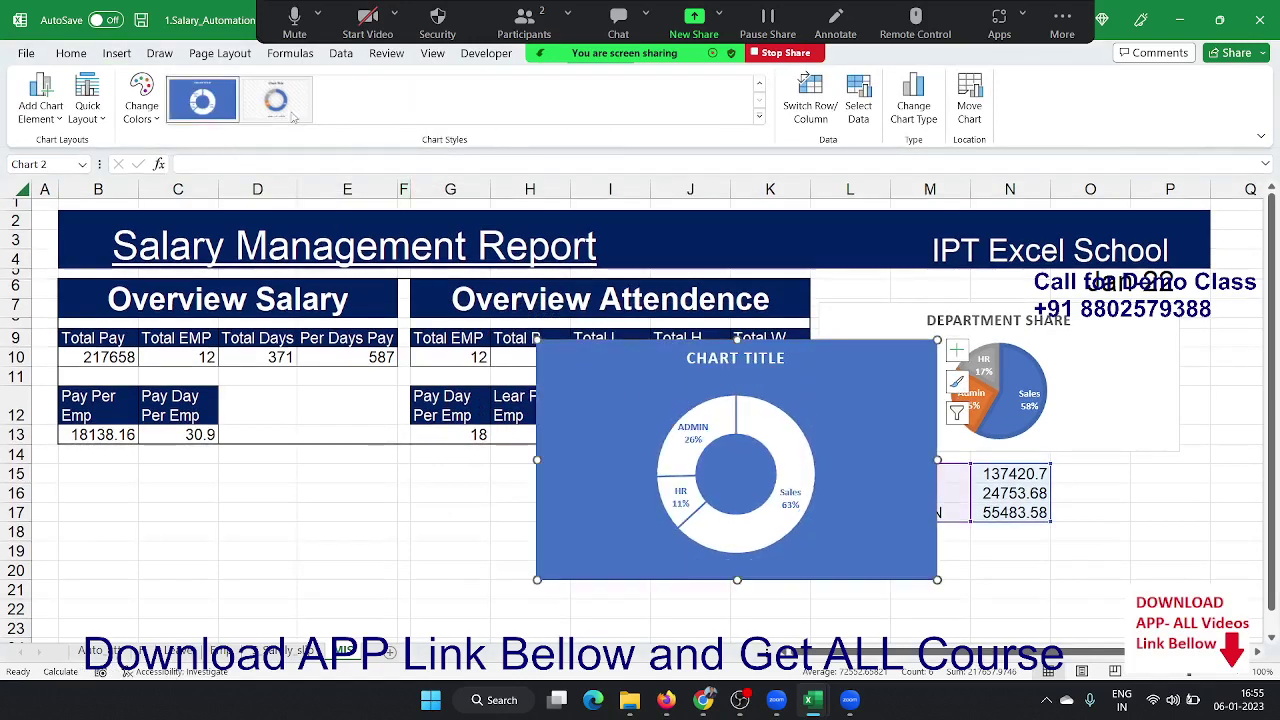
pyautogui.click(706, 369)
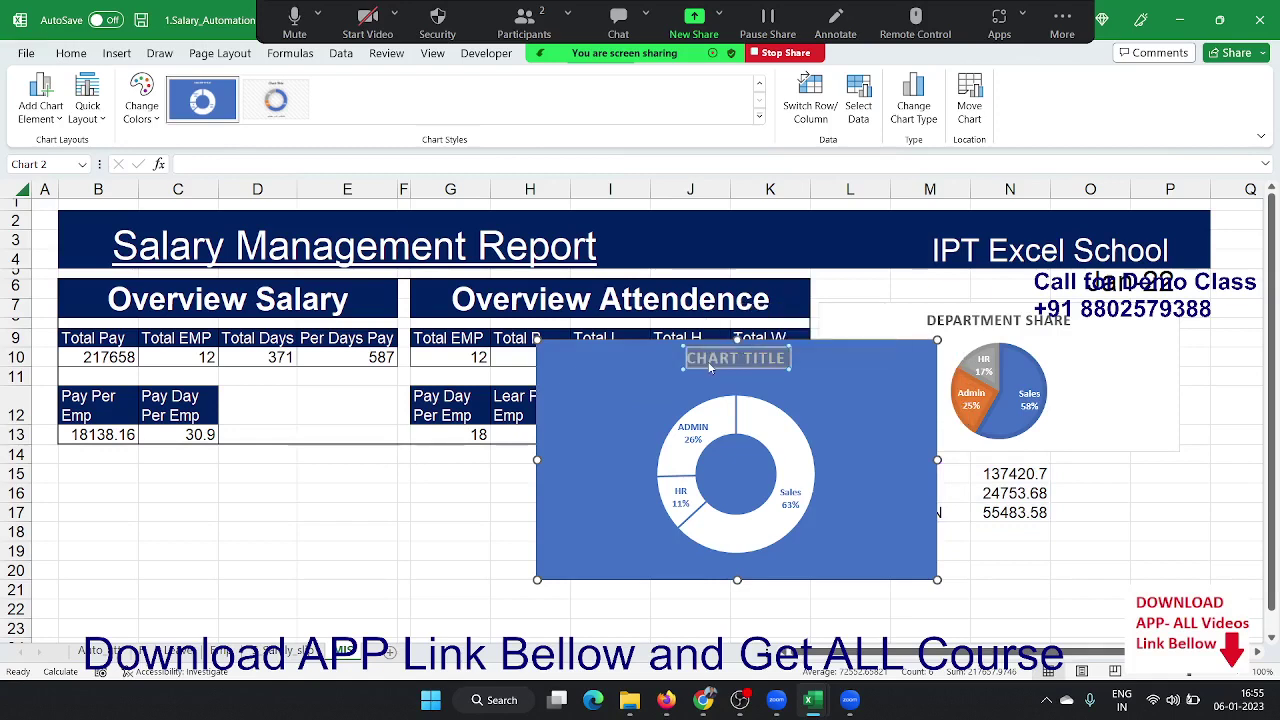
# - Retitle the doughnut chart 'DEPART SHARE - PAYOUT'
pyautogui.tripleClick(710, 368)
pyautogui.write('DEPAR')
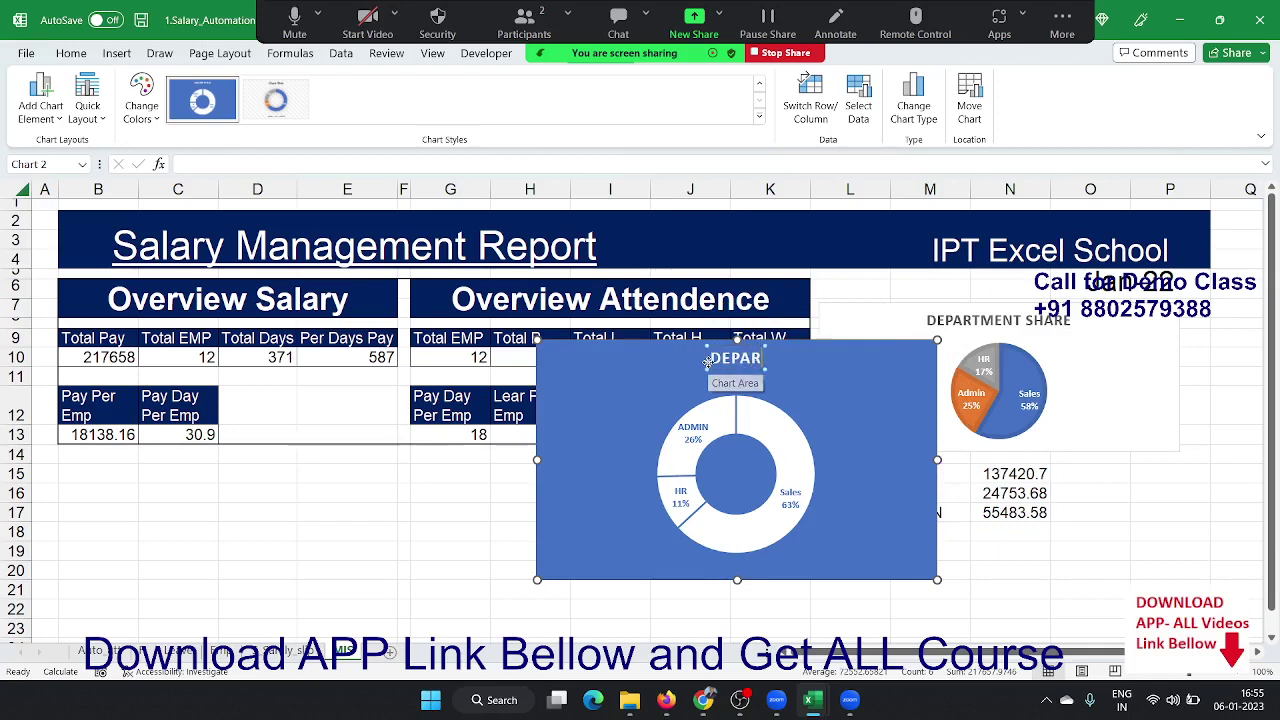
pyautogui.write('T SH')
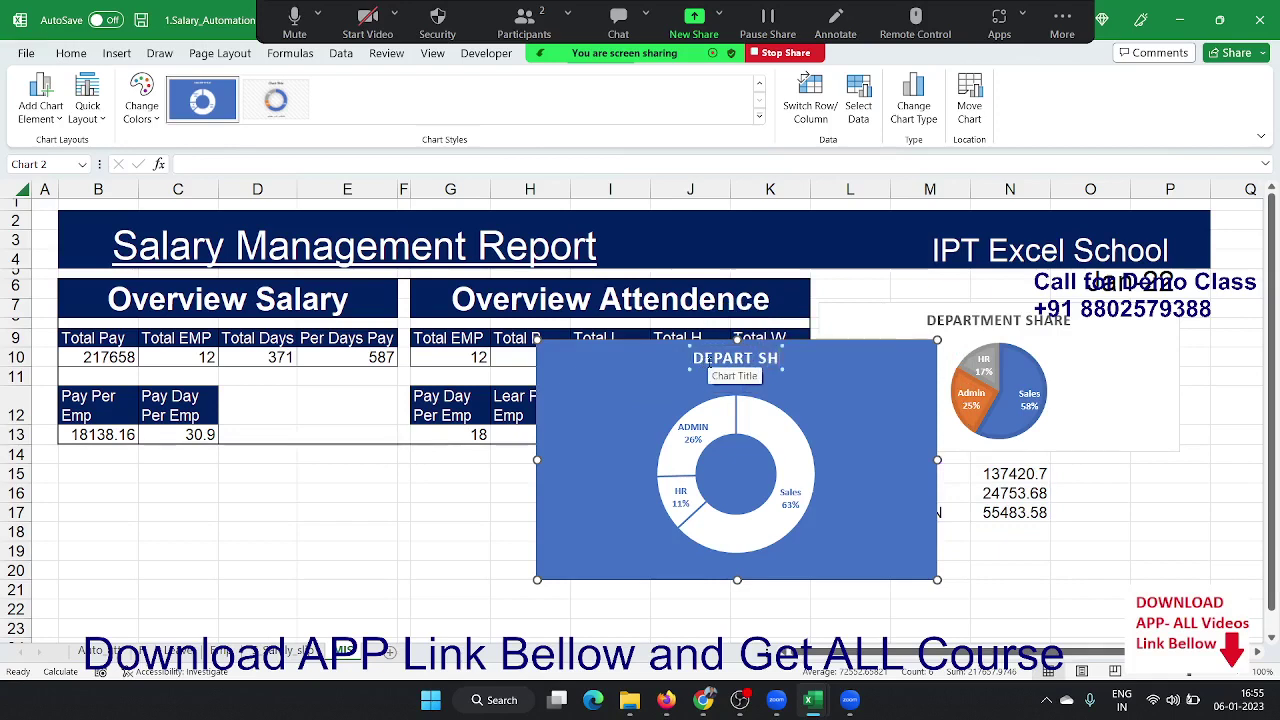
pyautogui.write('ARE -')
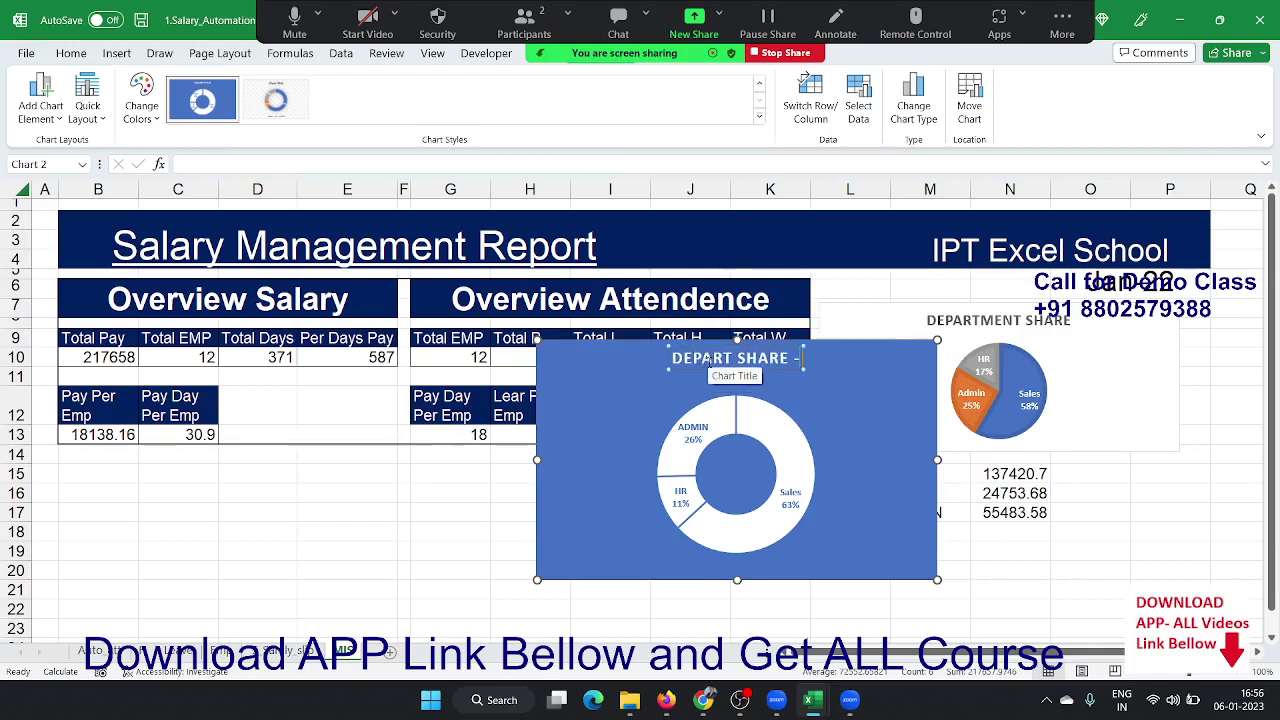
pyautogui.write(' PA')
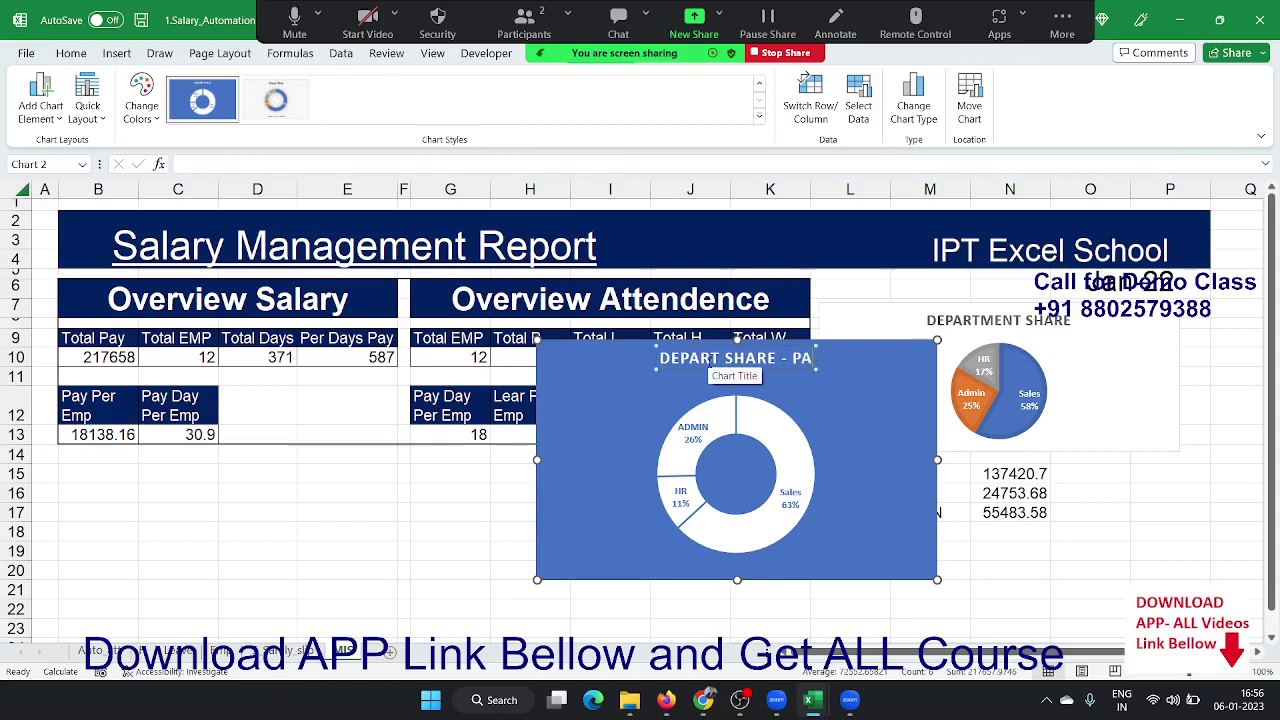
pyautogui.write('YO')
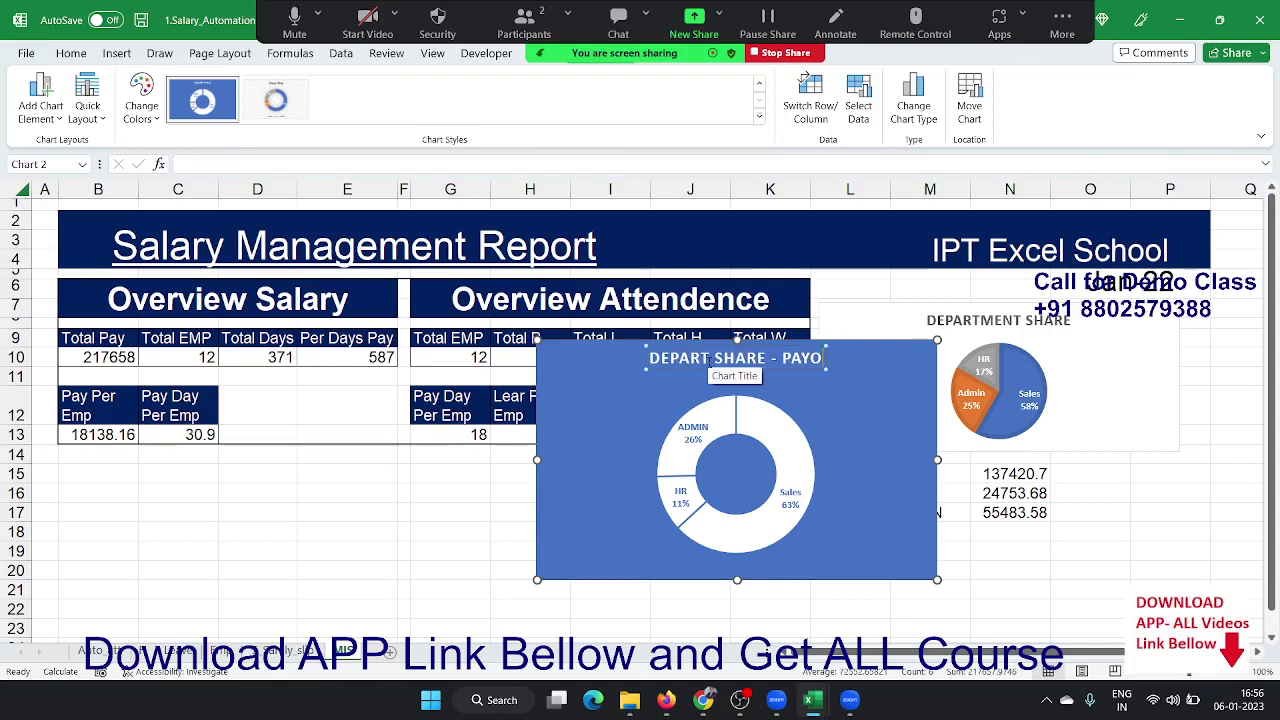
pyautogui.write('UT')
pyautogui.click(630, 555)
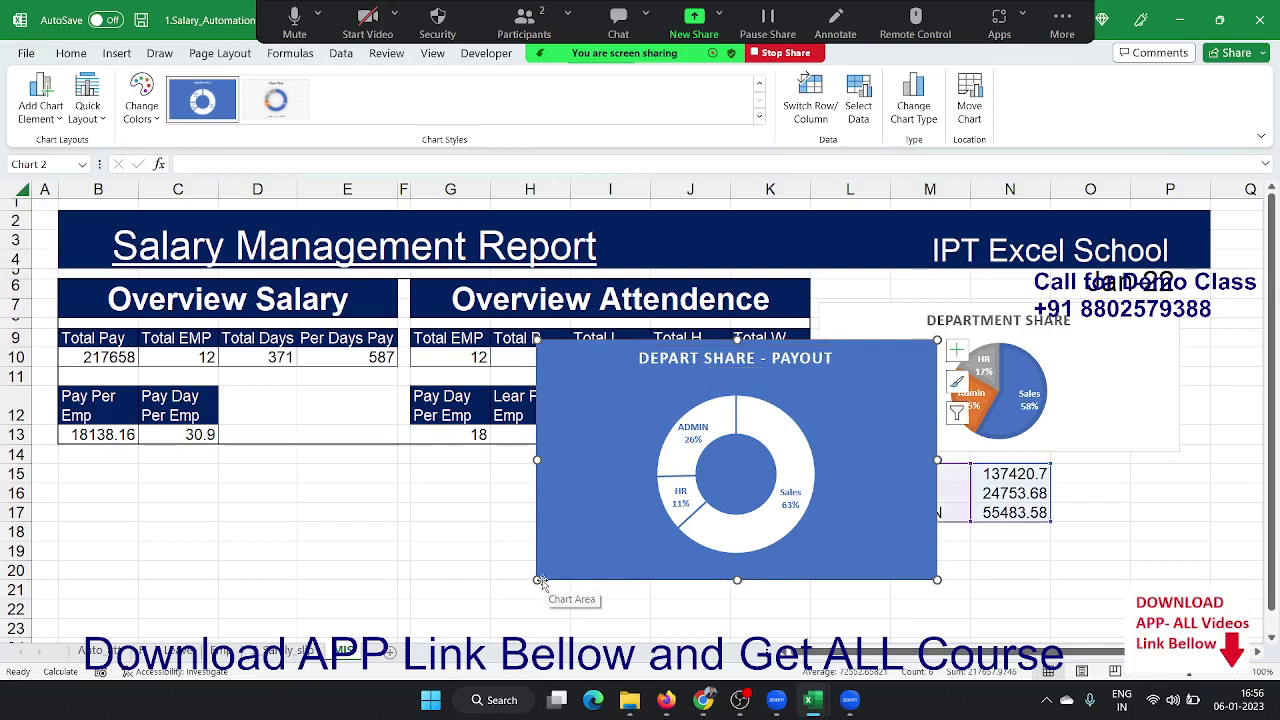
# - Shrink the payout doughnut and align it beneath the Department Share pie chart
pyautogui.moveTo(540, 581); pyautogui.dragTo(632, 532)
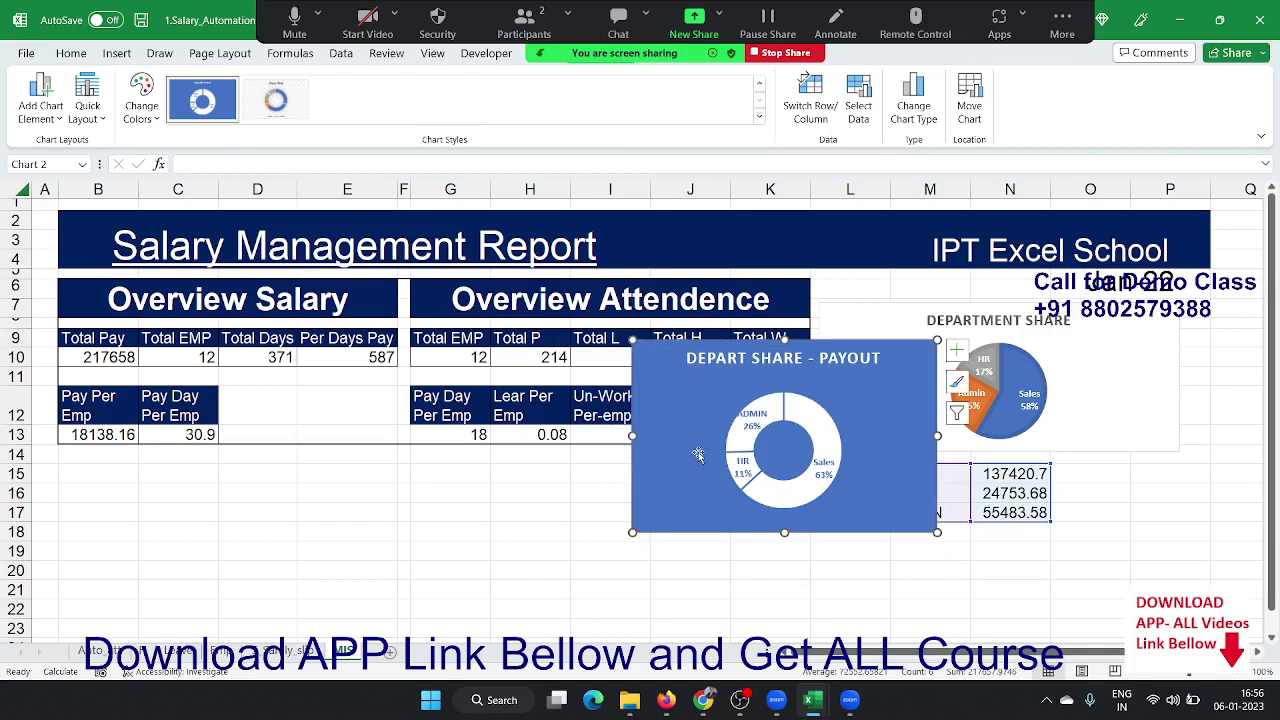
pyautogui.moveTo(698, 455); pyautogui.dragTo(860, 503)
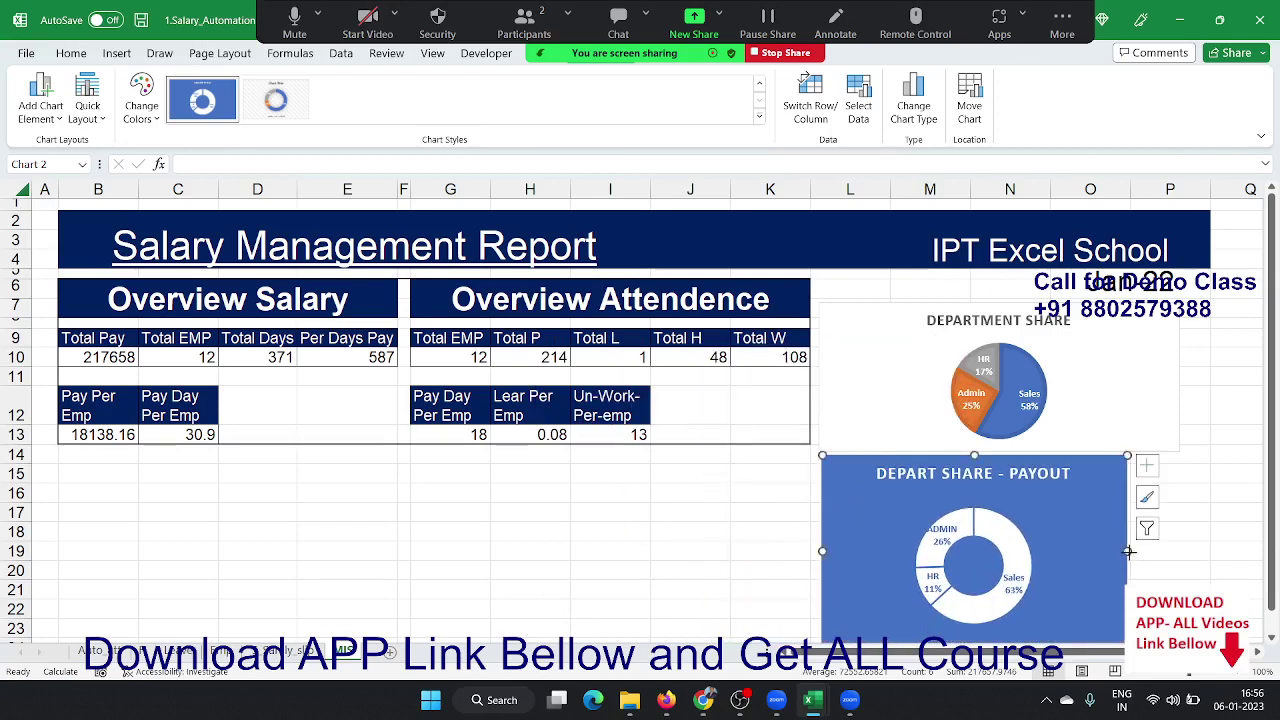
pyautogui.moveTo(1129, 551); pyautogui.dragTo(1179, 540)
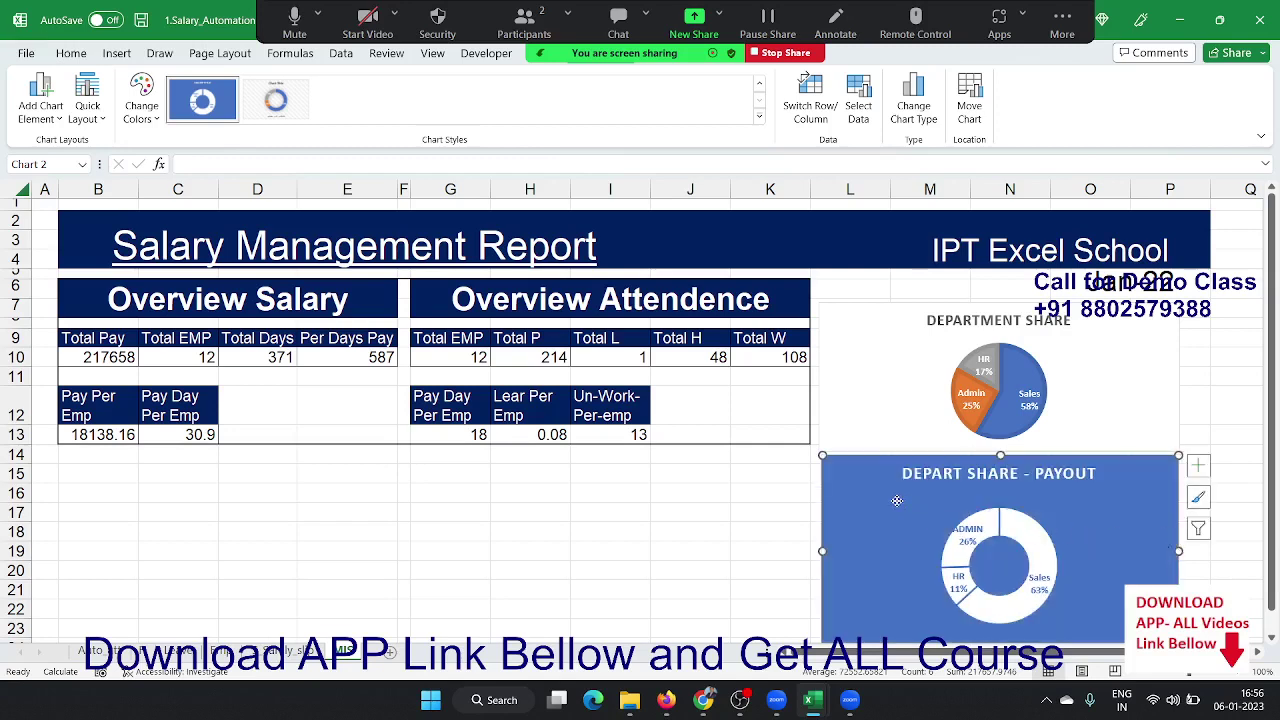
pyautogui.moveTo(897, 500); pyautogui.dragTo(891, 507)
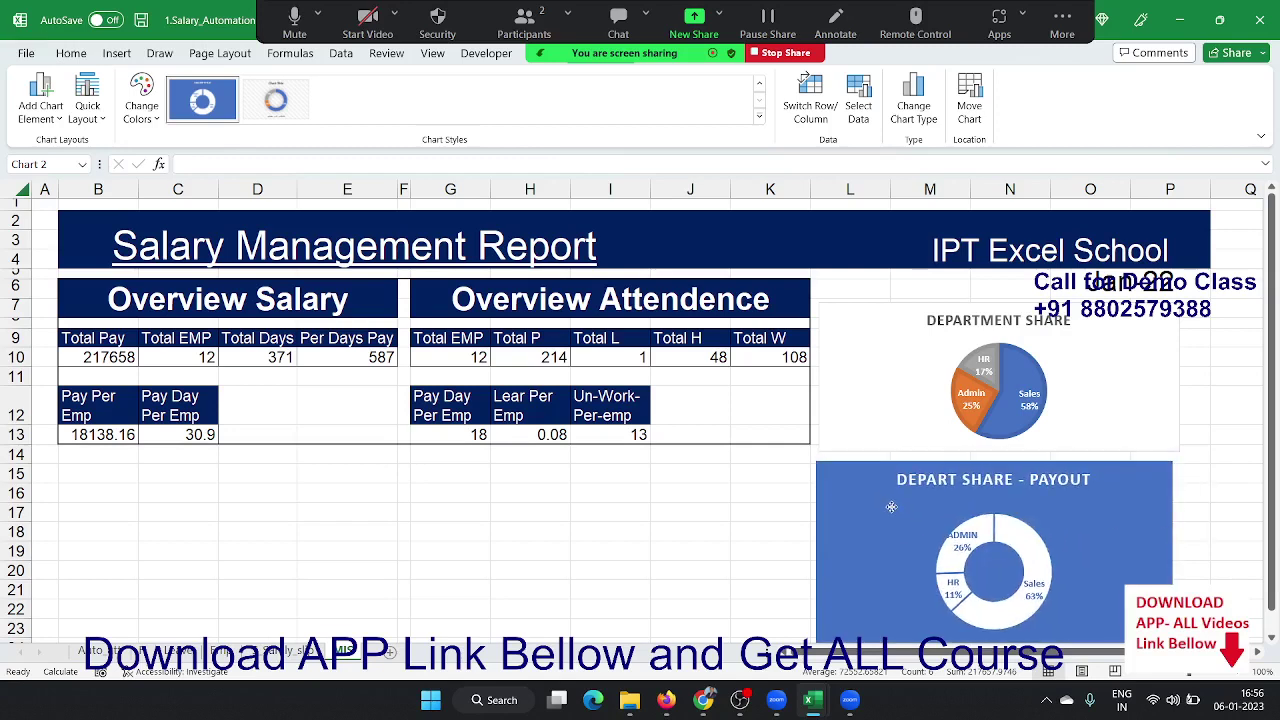
pyautogui.click(300, 551)
# - Label cell A19 of the attendance sheet 'Total' and close the File Explorer window
pyautogui.click(92, 651)
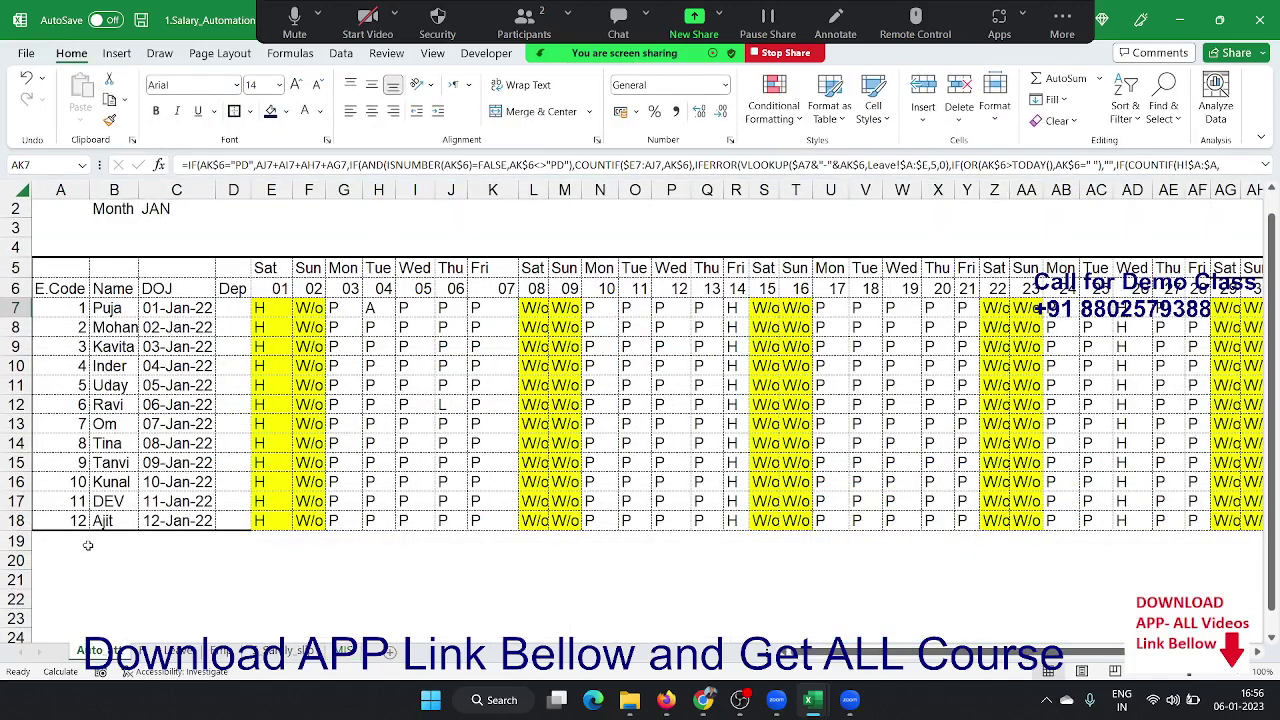
pyautogui.click(88, 543)
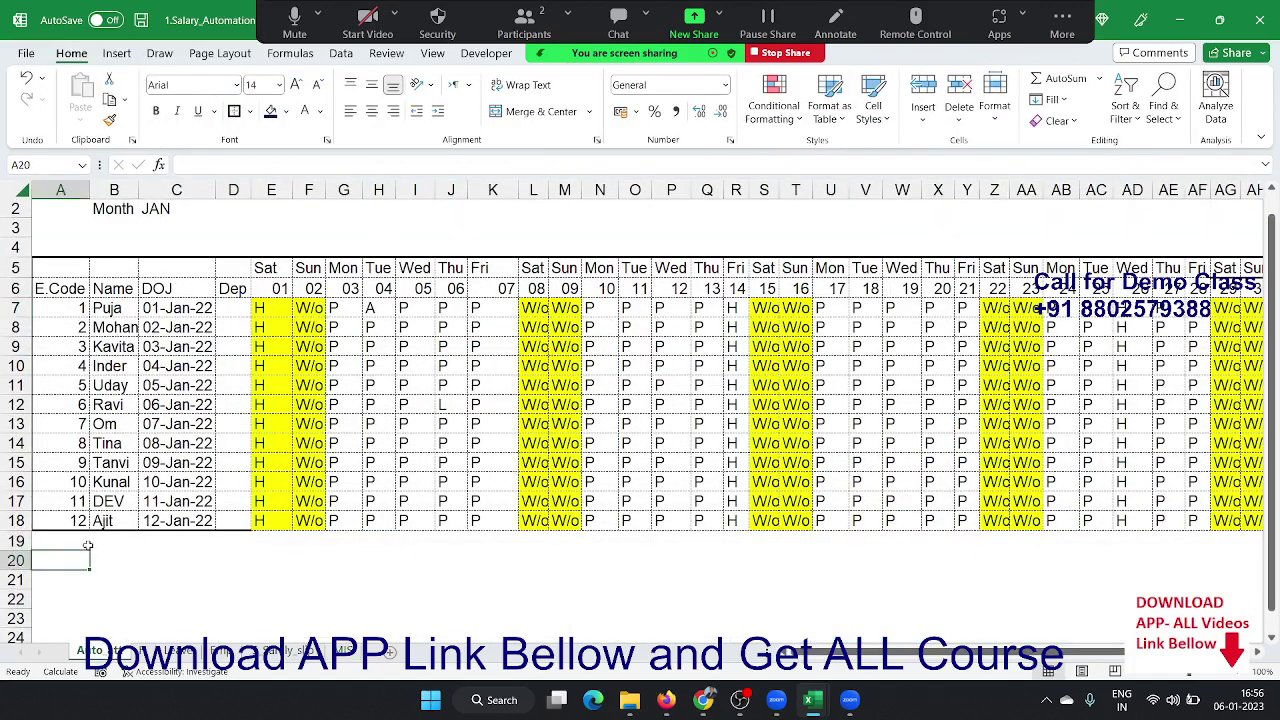
pyautogui.write('To')
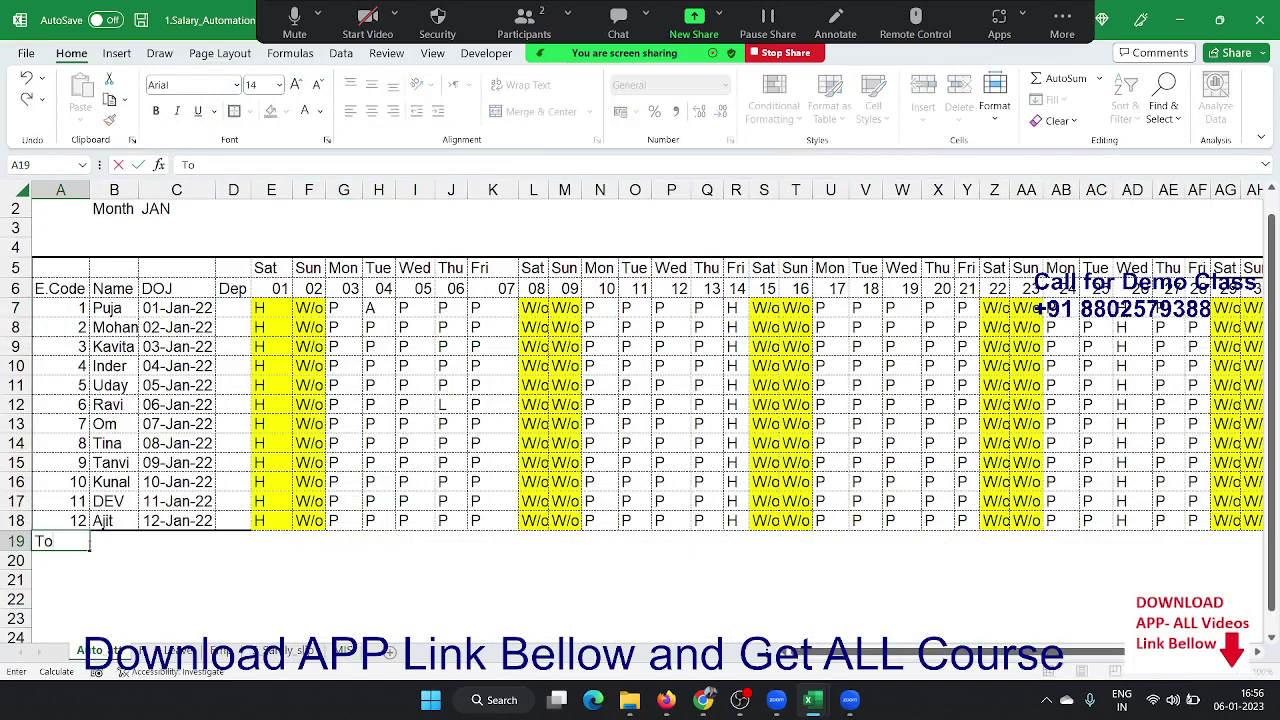
pyautogui.write('tal')
pyautogui.click(90, 545)
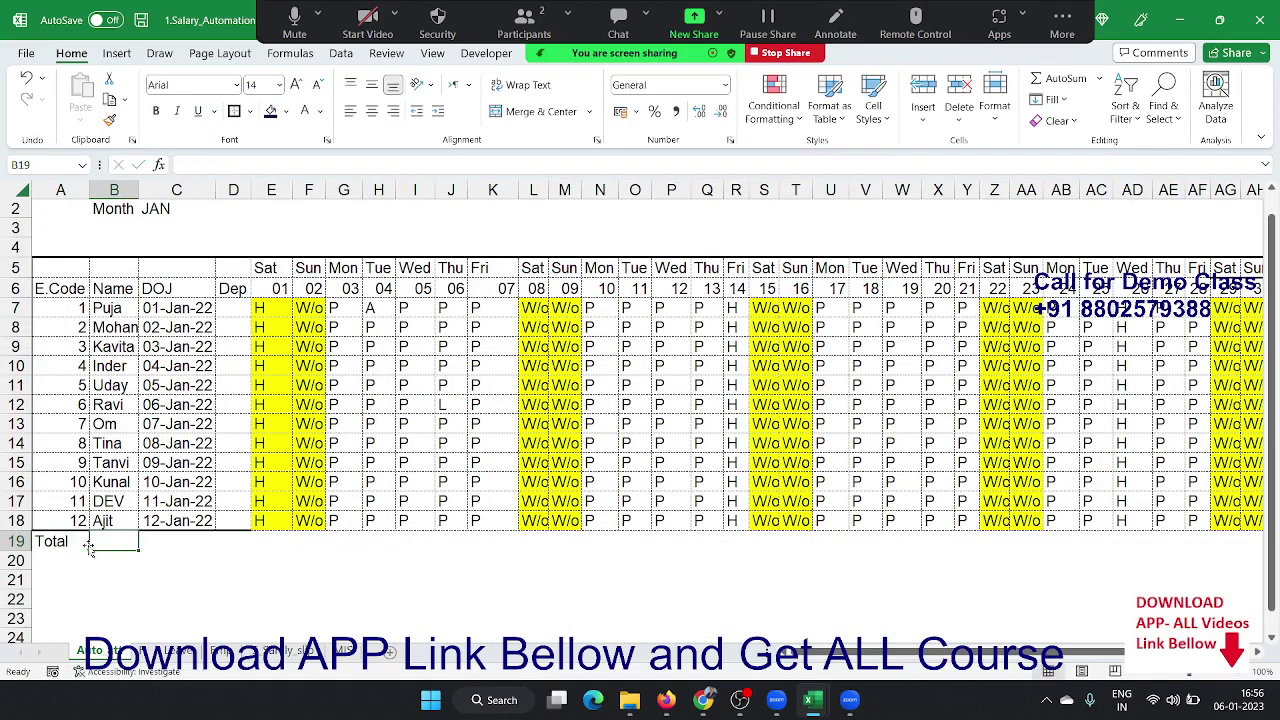
pyautogui.press('Right')
pyautogui.press('Right')
pyautogui.press('Right')
pyautogui.press('Right')
pyautogui.press('Left')
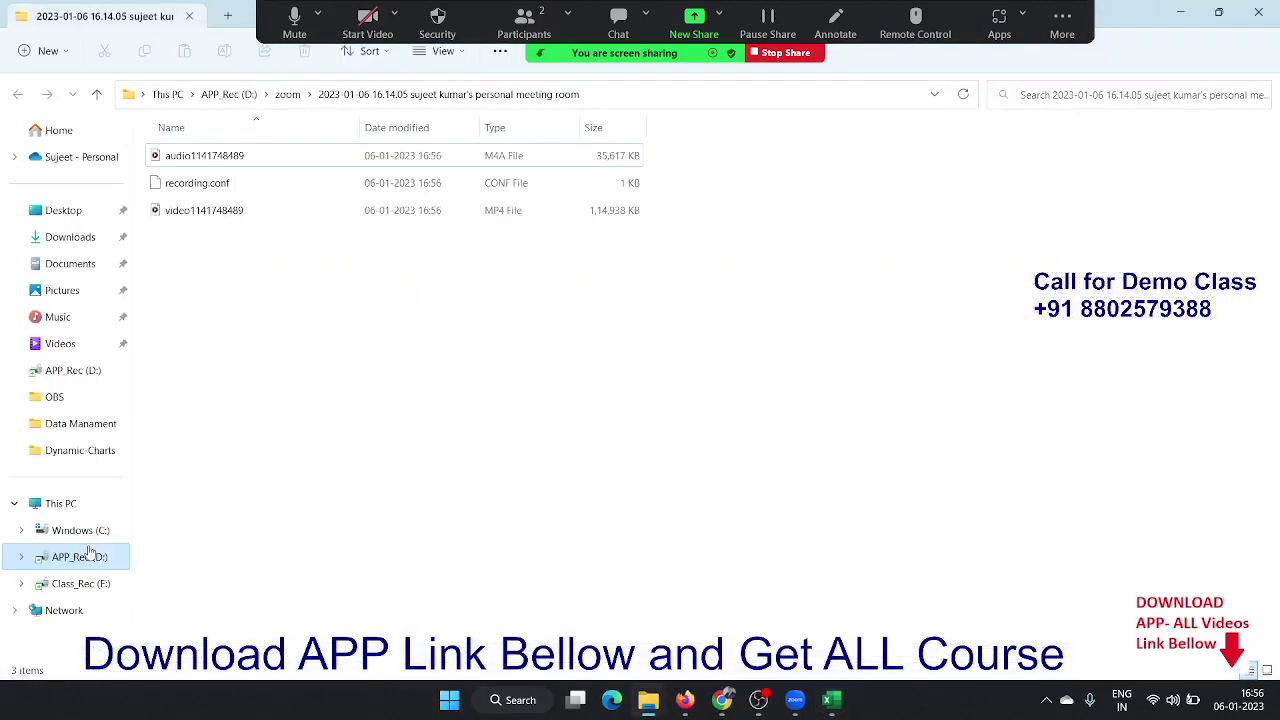
pyautogui.click(1258, 12)
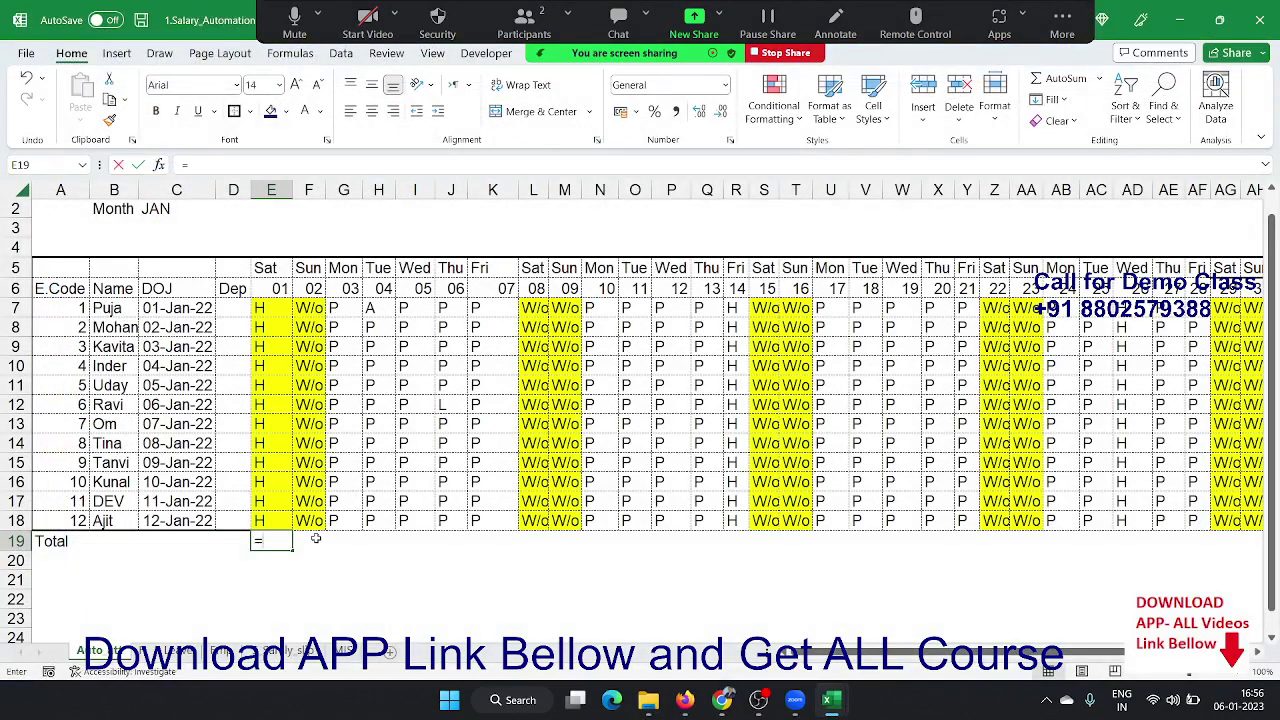
# - Enter =COUNTIF(E7:E18,"P") in E19 to count day 01's present employees
pyautogui.write('=coun')
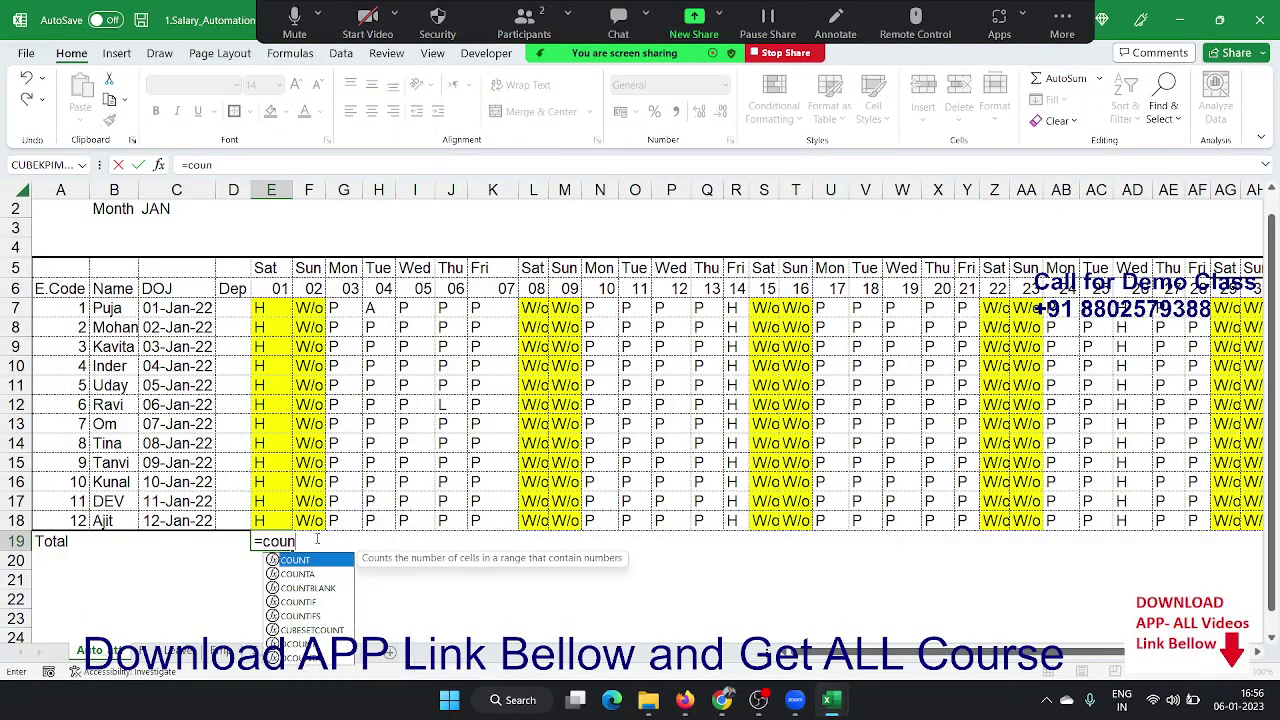
pyautogui.press('Down')
pyautogui.press('Down')
pyautogui.press('Down')
pyautogui.press('Tab')
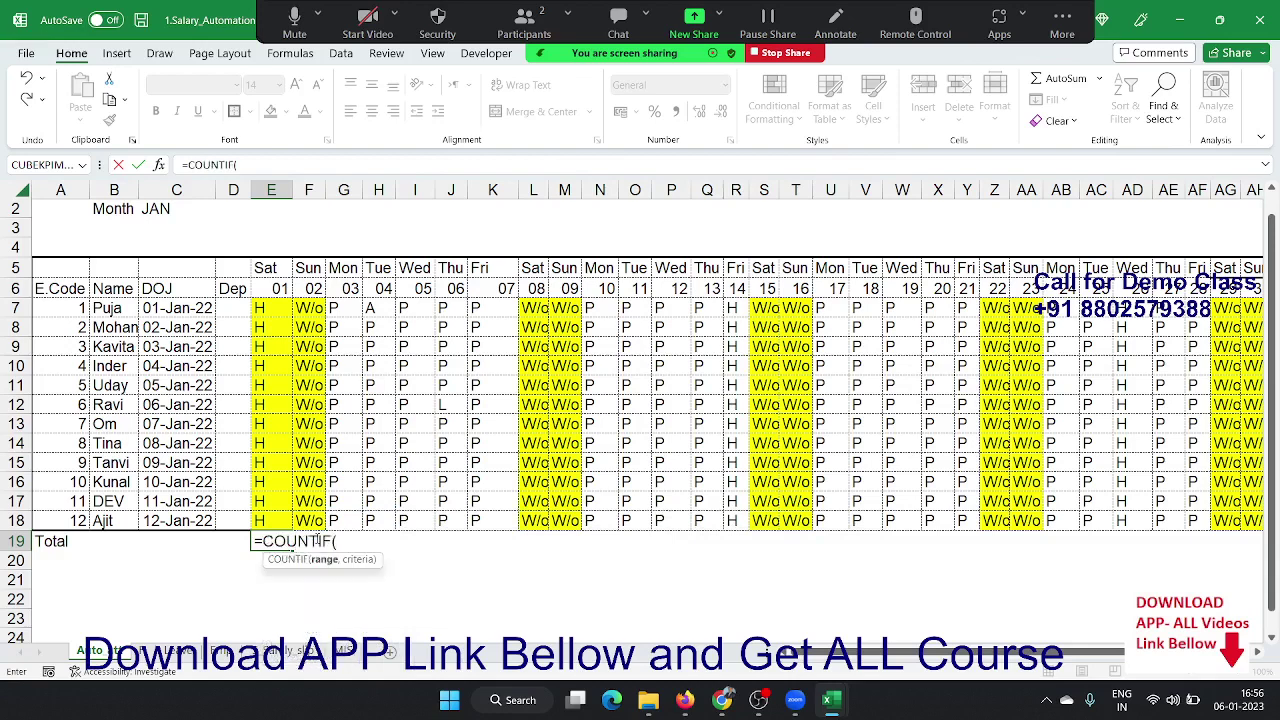
pyautogui.press('Up')
pyautogui.hotkey('ctrl', 'shift', 'Up')
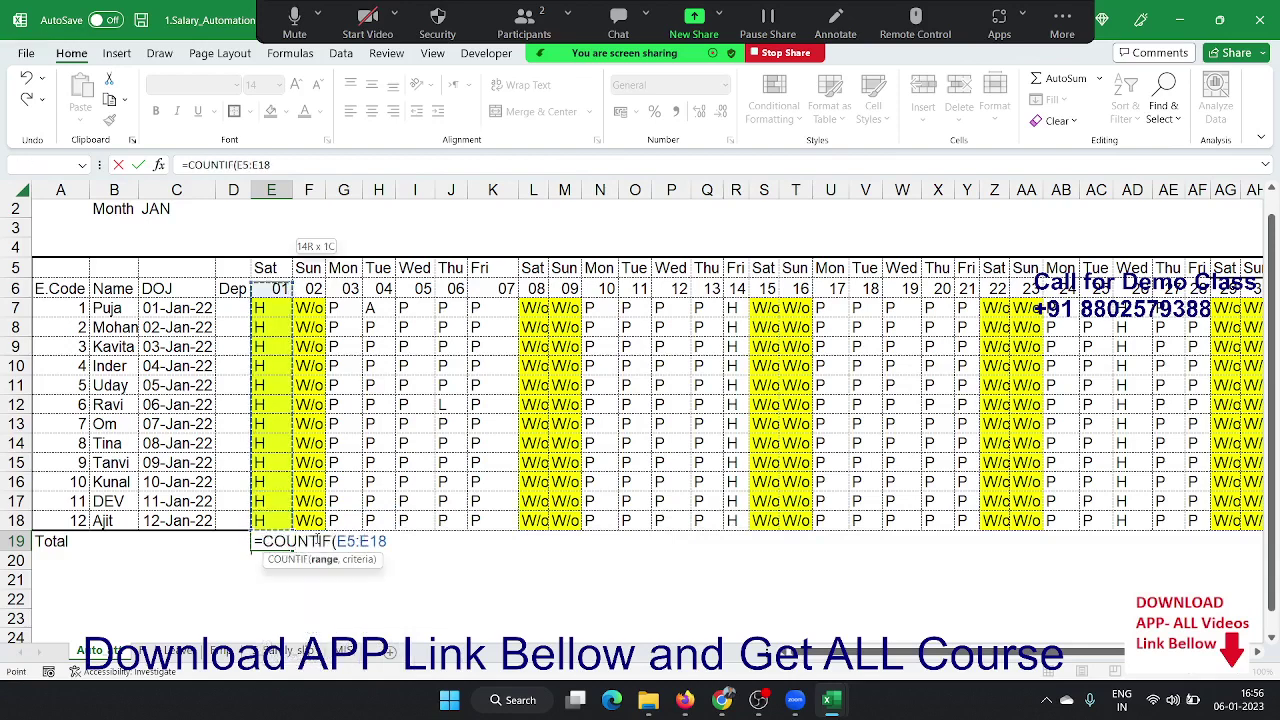
pyautogui.hotkey('shift', 'Down')
pyautogui.hotkey('shift', 'Down')
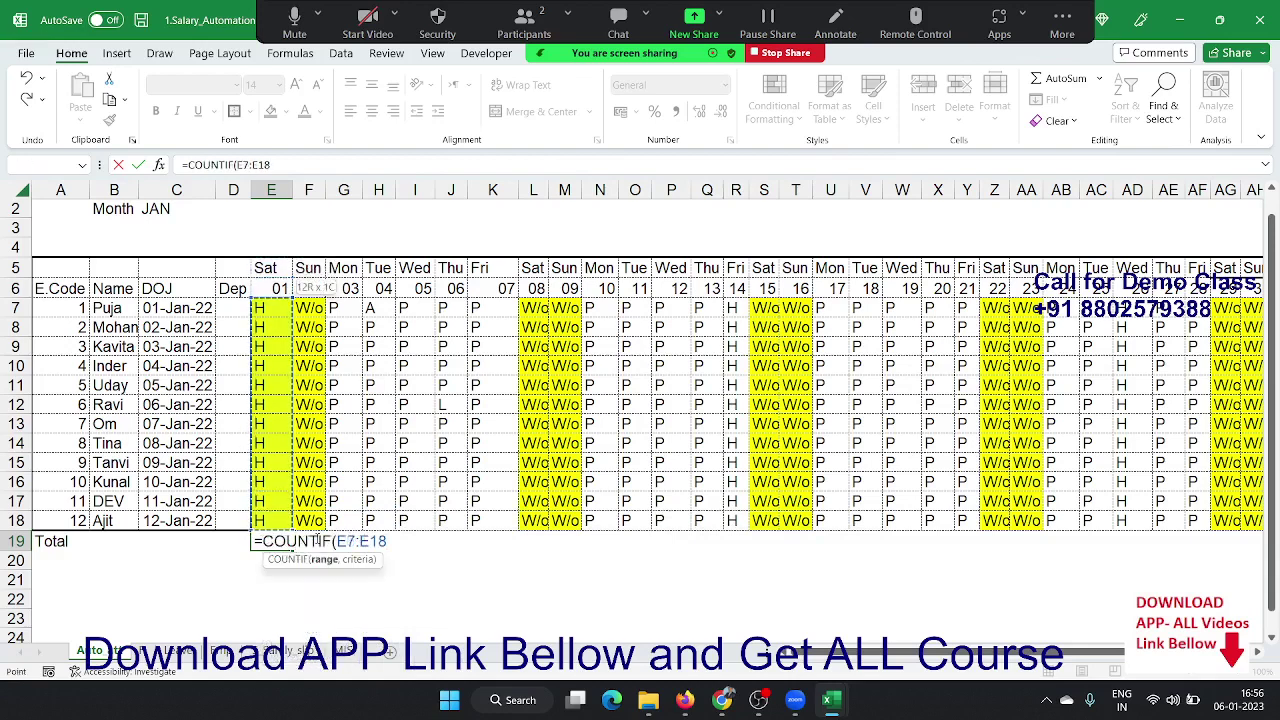
pyautogui.write(',"P')
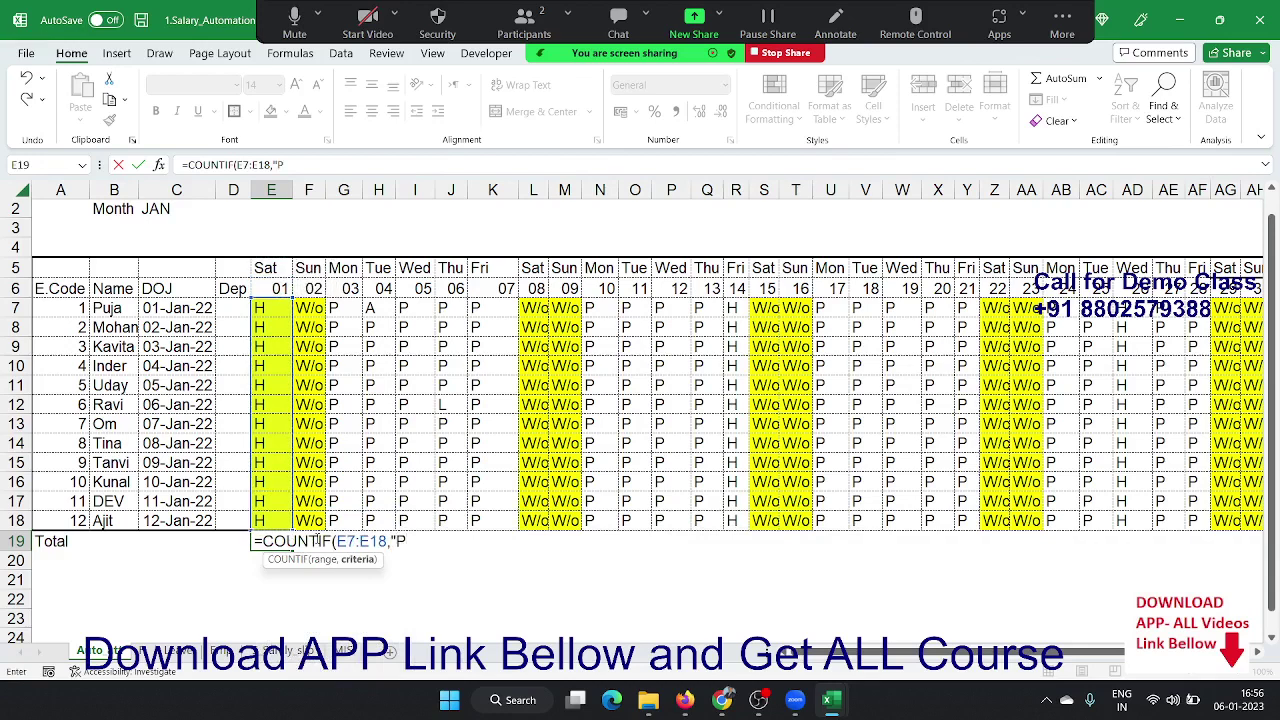
pyautogui.press('Return')
# - Fill the P-count formula across E19:AI19 for days 01 to 31
pyautogui.moveTo(280, 540); pyautogui.dragTo(316, 539)
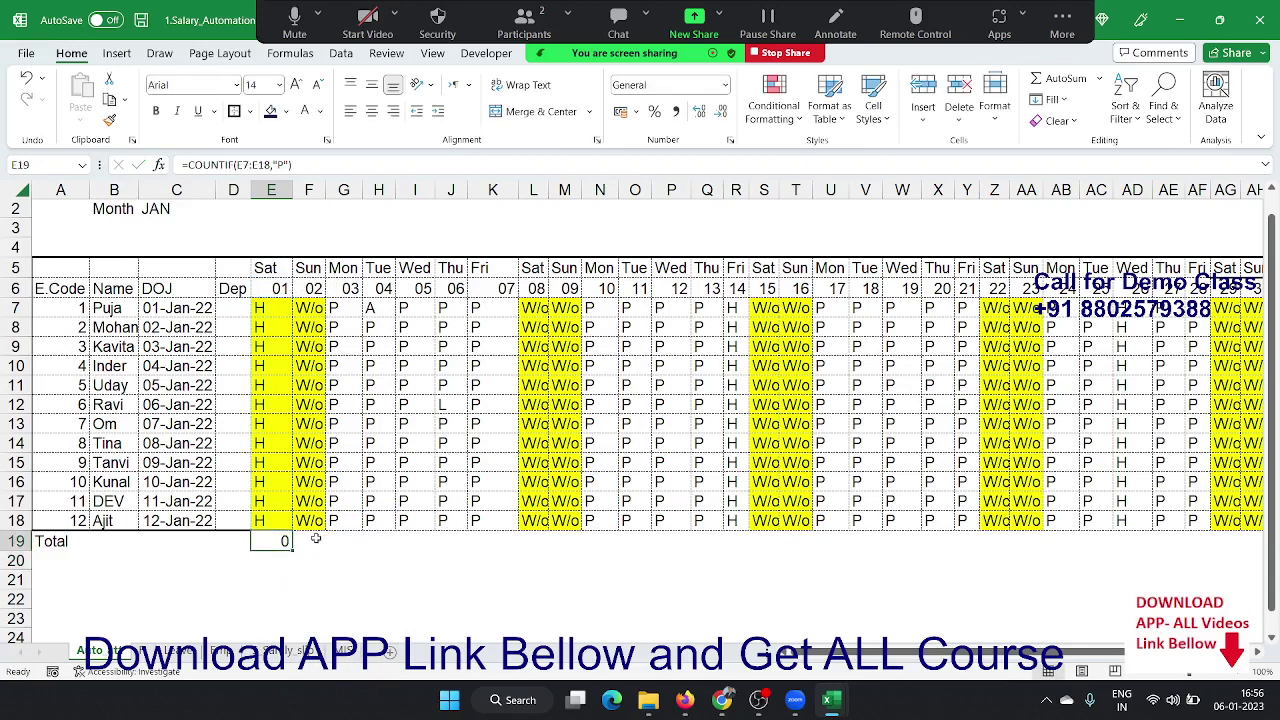
pyautogui.hotkey('shift', 'Right')
pyautogui.hotkey('shift', 'Right')
pyautogui.hotkey('shift', 'Right')
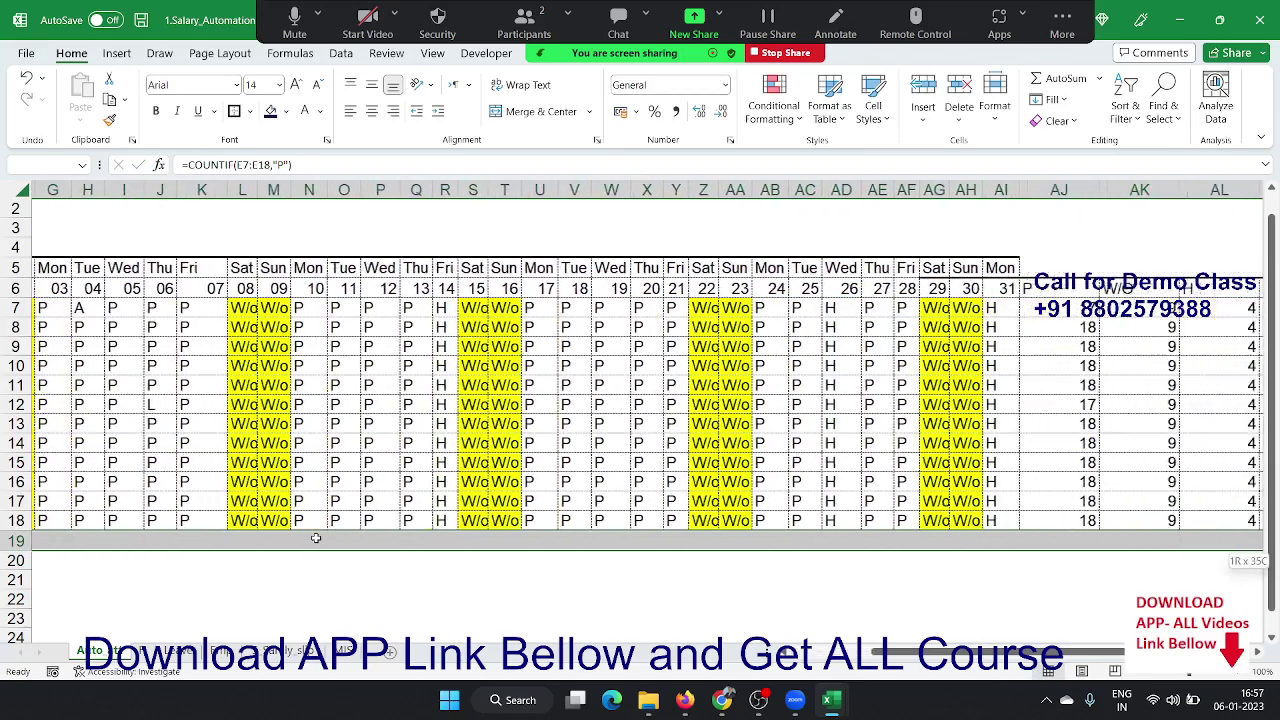
pyautogui.hotkey('shift', 'Left')
pyautogui.hotkey('shift', 'Left')
pyautogui.hotkey('shift', 'Left')
pyautogui.hotkey('shift', 'Left')
pyautogui.hotkey('shift', 'Right')
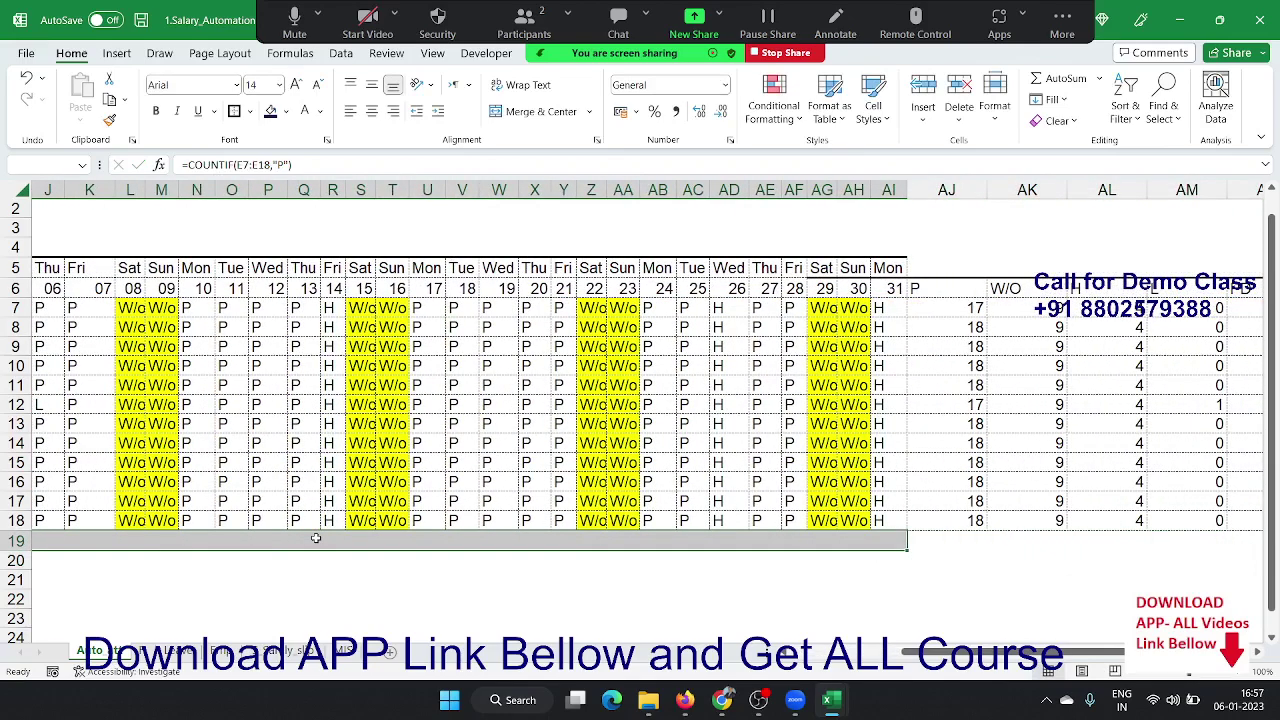
pyautogui.hotkey('ctrl', 'Return')
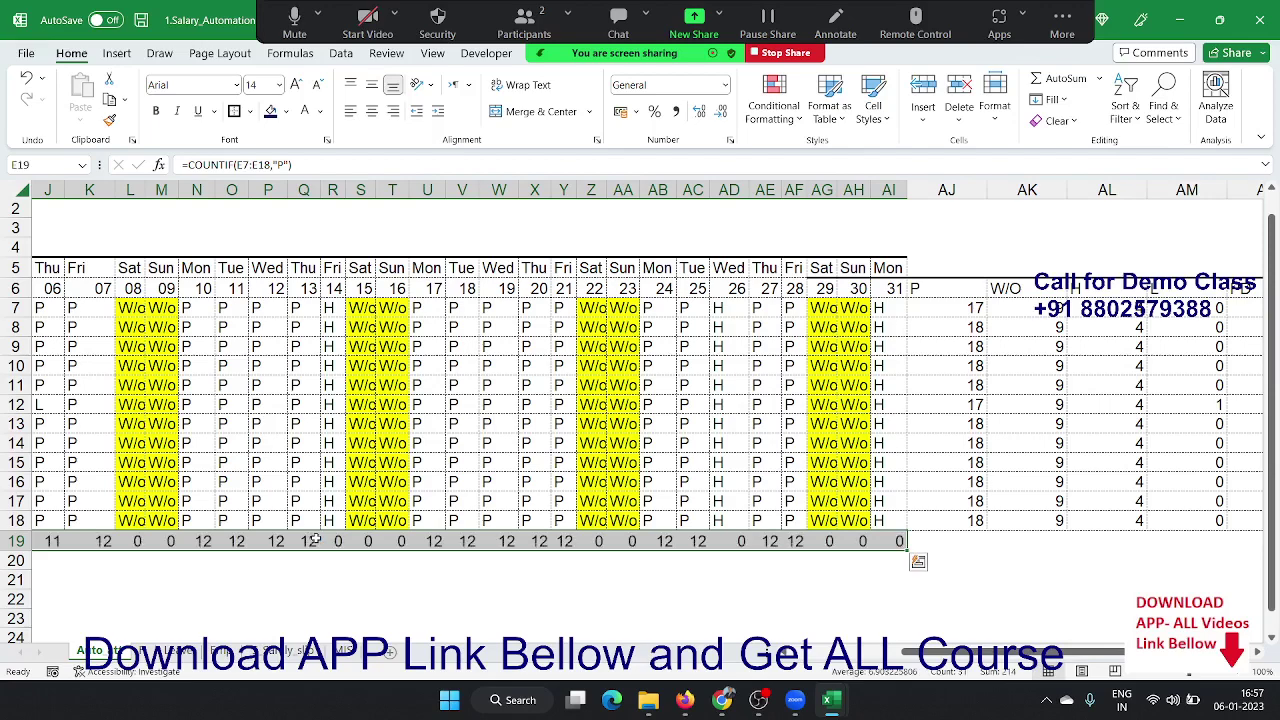
pyautogui.press('Left')
pyautogui.press('Left')
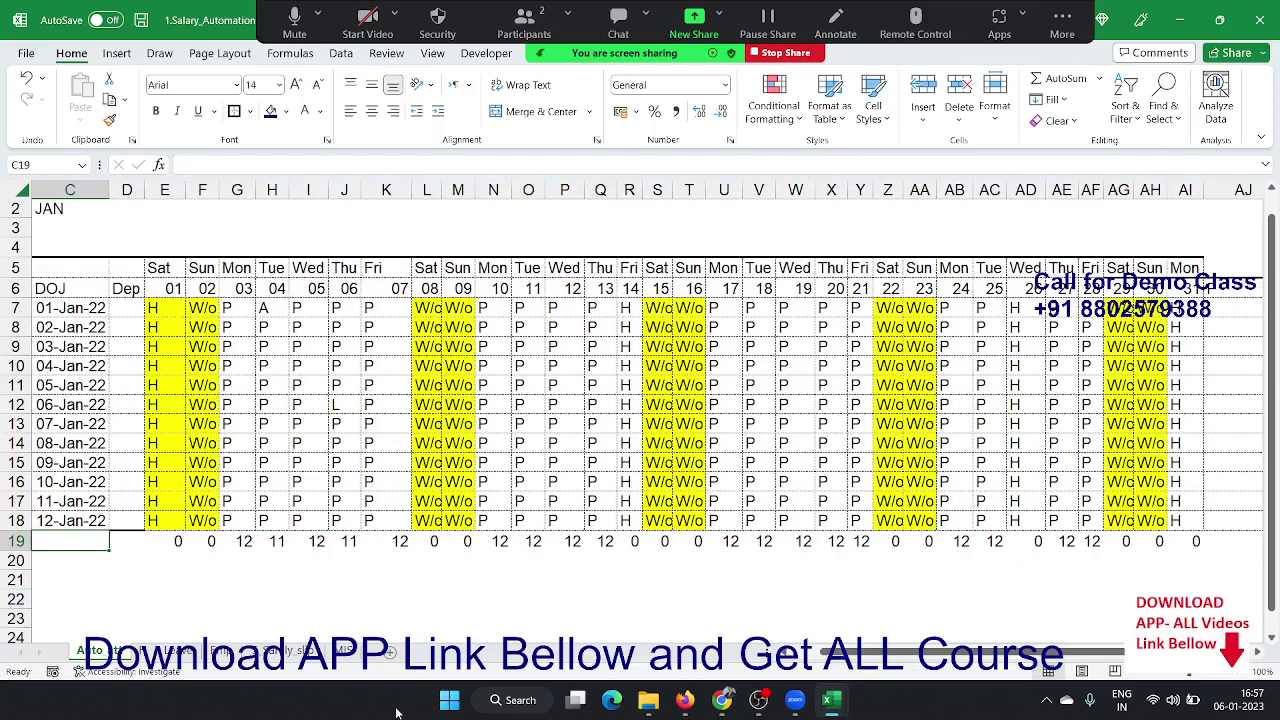
# - Insert a 2-D line chart on the dashboard below the overview tables
pyautogui.click(343, 650)
pyautogui.click(230, 532)
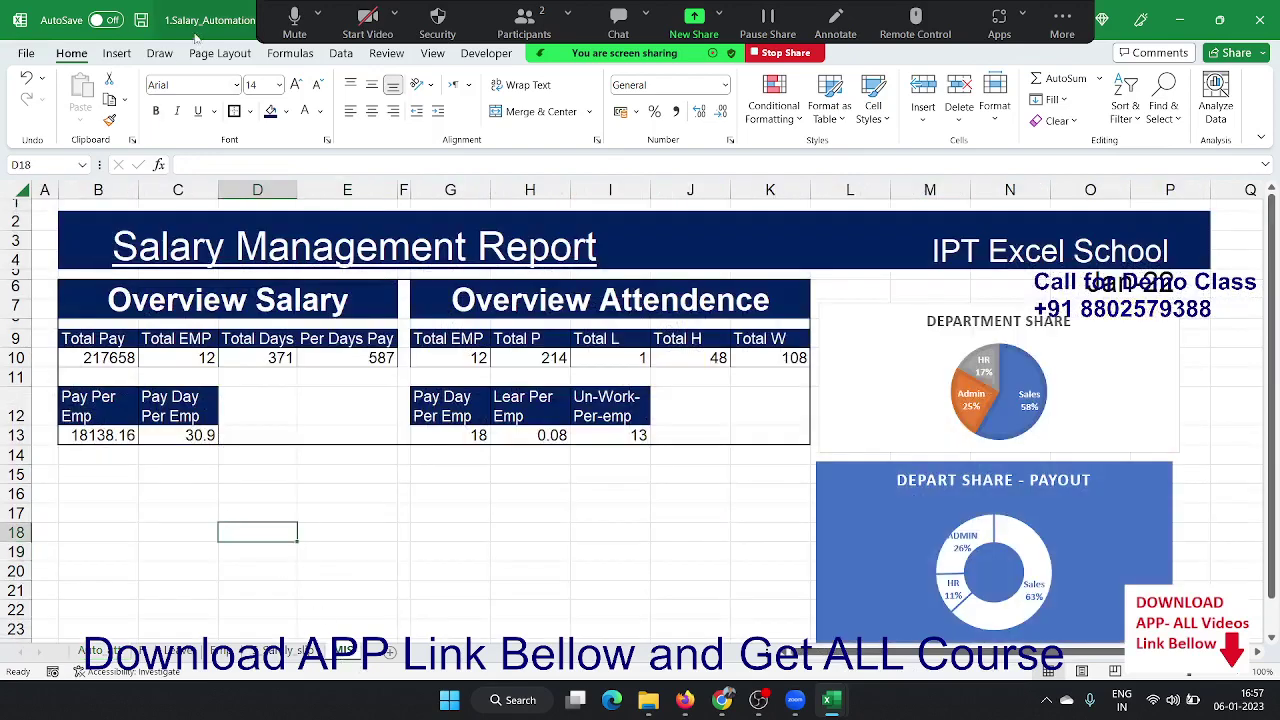
pyautogui.click(116, 53)
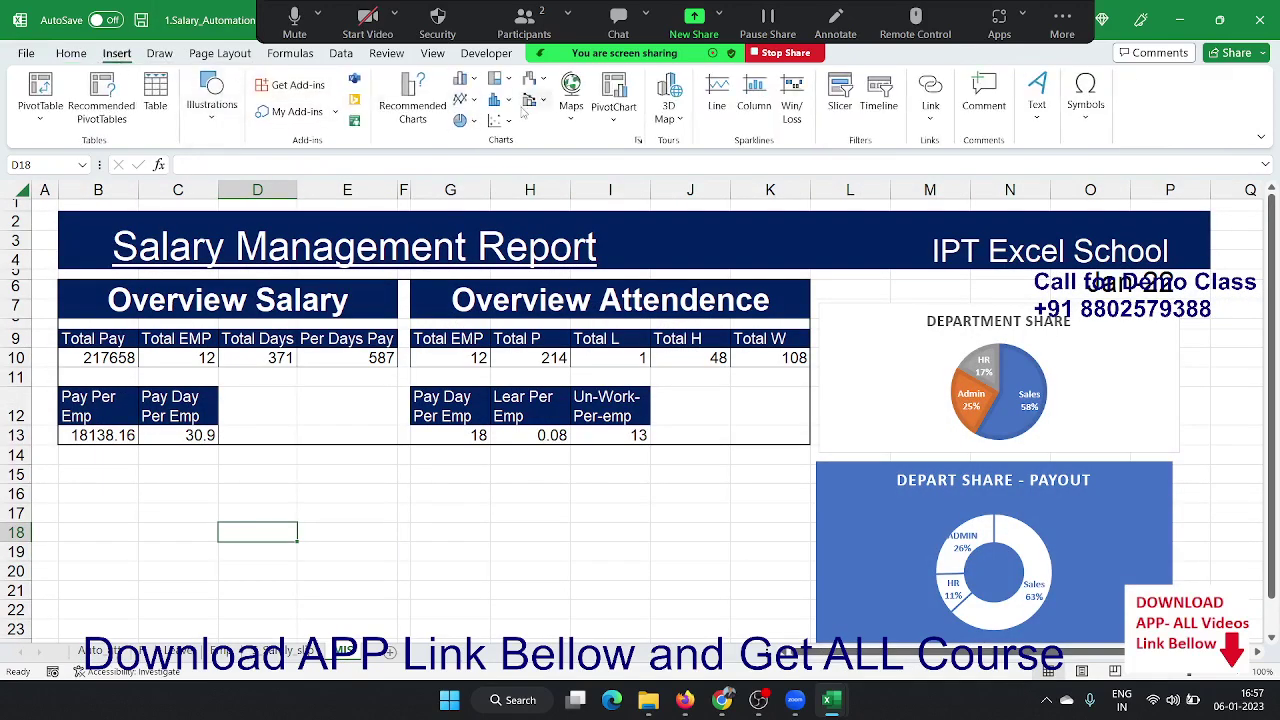
pyautogui.click(460, 100)
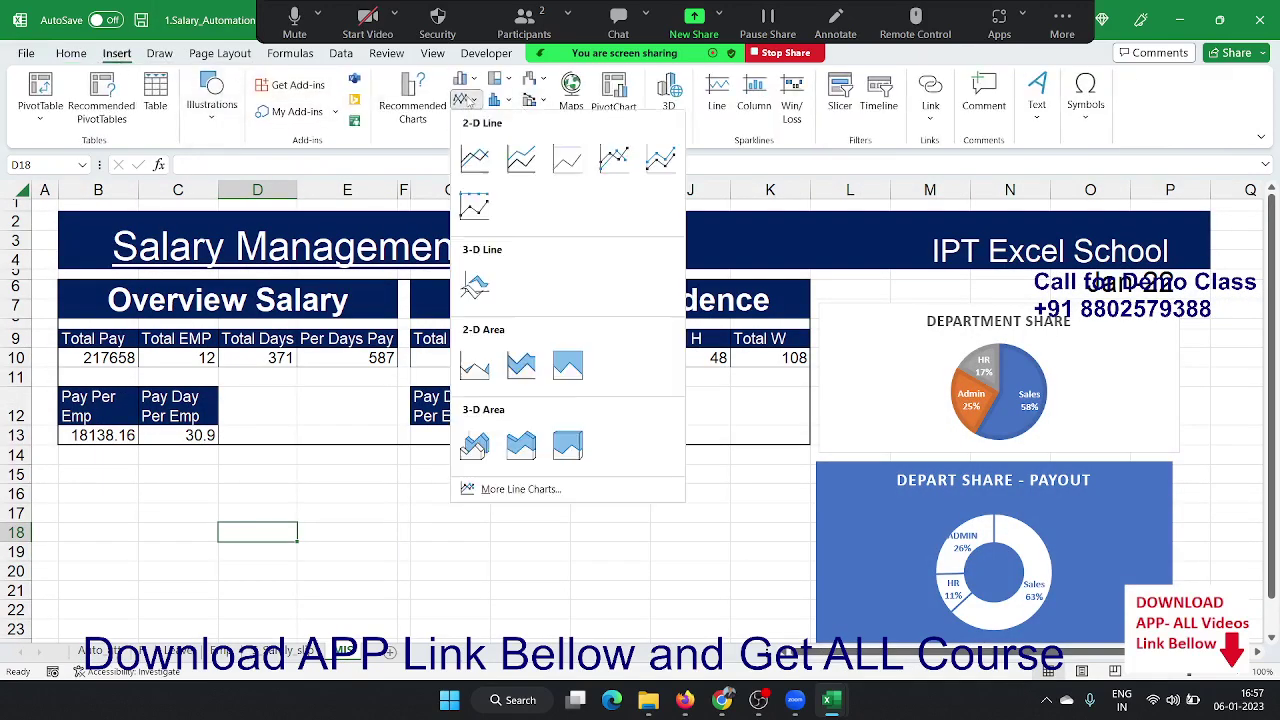
pyautogui.click(484, 160)
pyautogui.moveTo(577, 329)
pyautogui.mouseDown()
pyautogui.moveTo(151, 479)
pyautogui.moveTo(183, 478)
pyautogui.mouseUp()
# - Add series P to the line chart with values Auto_att!E19:AI19
pyautogui.rightClick(199, 495)
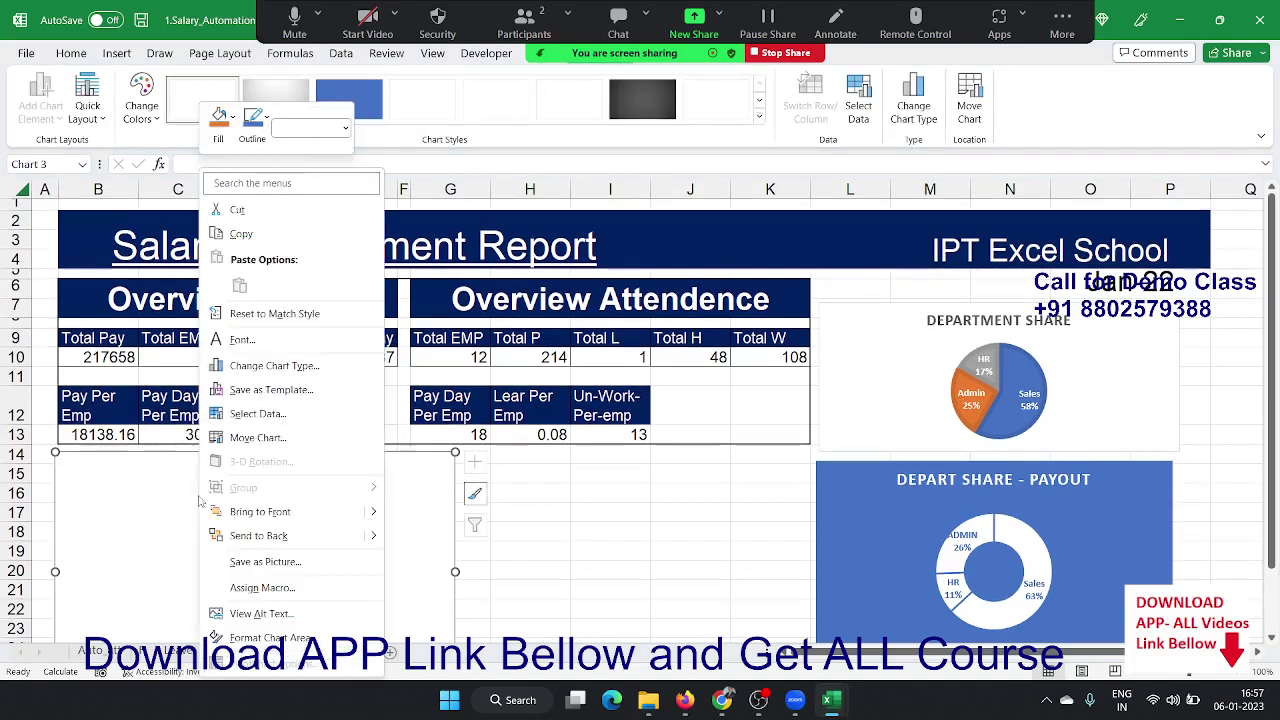
pyautogui.click(258, 414)
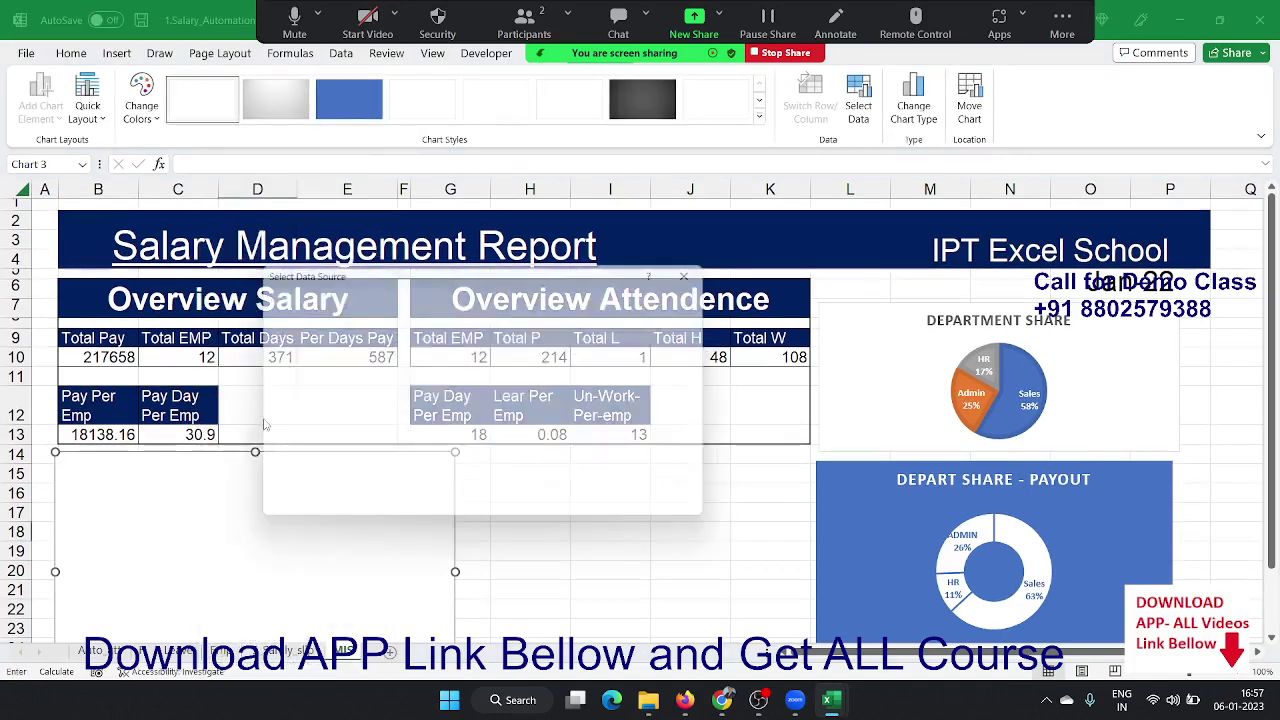
pyautogui.click(290, 392)
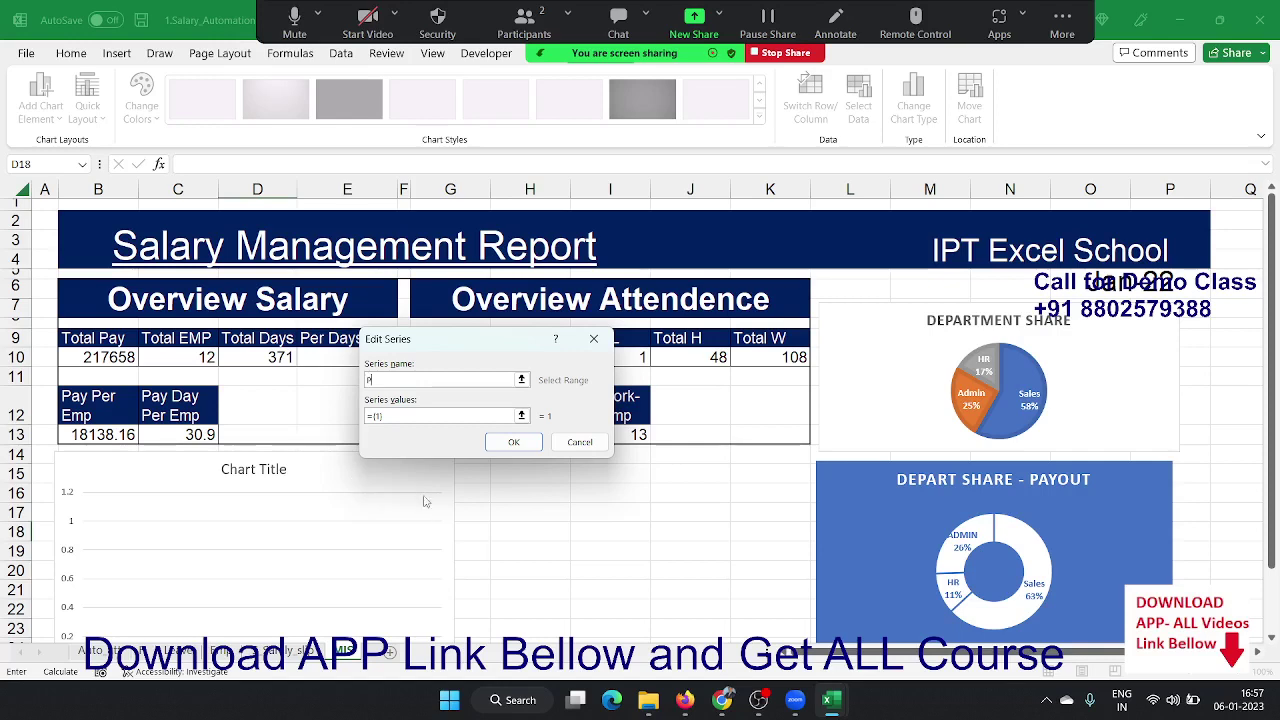
pyautogui.click(411, 417)
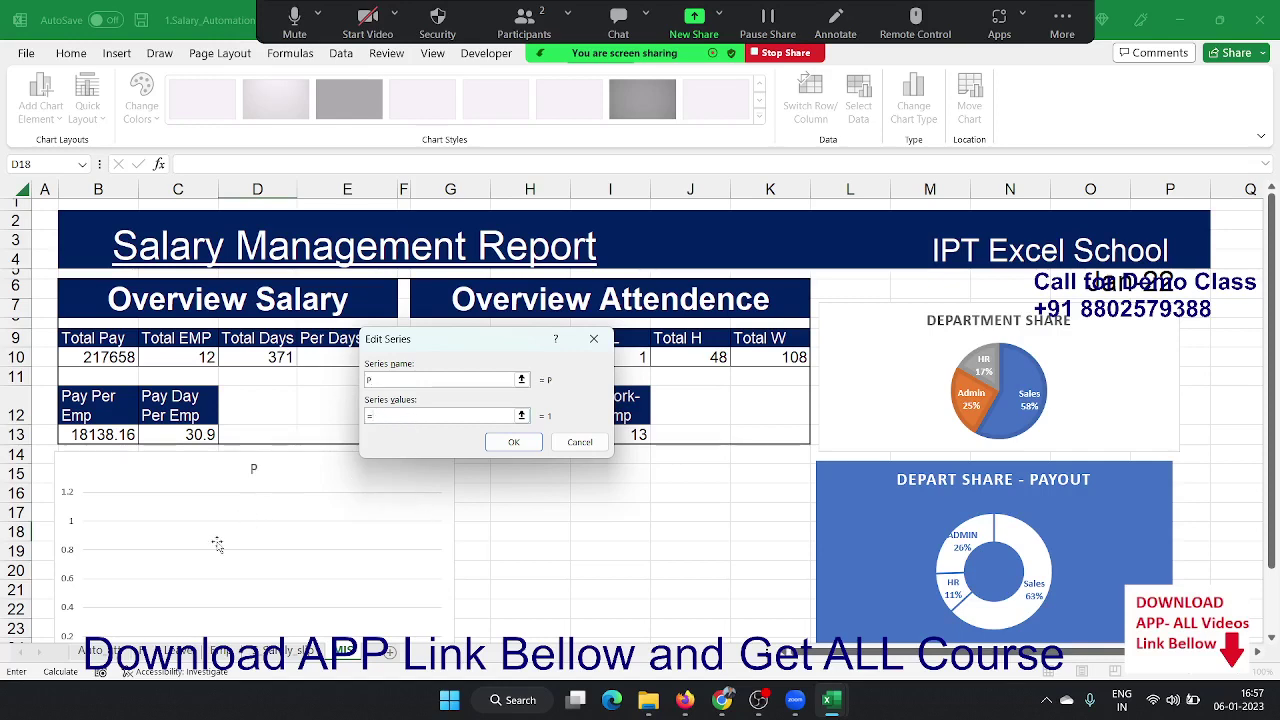
pyautogui.click(88, 651)
pyautogui.click(161, 540)
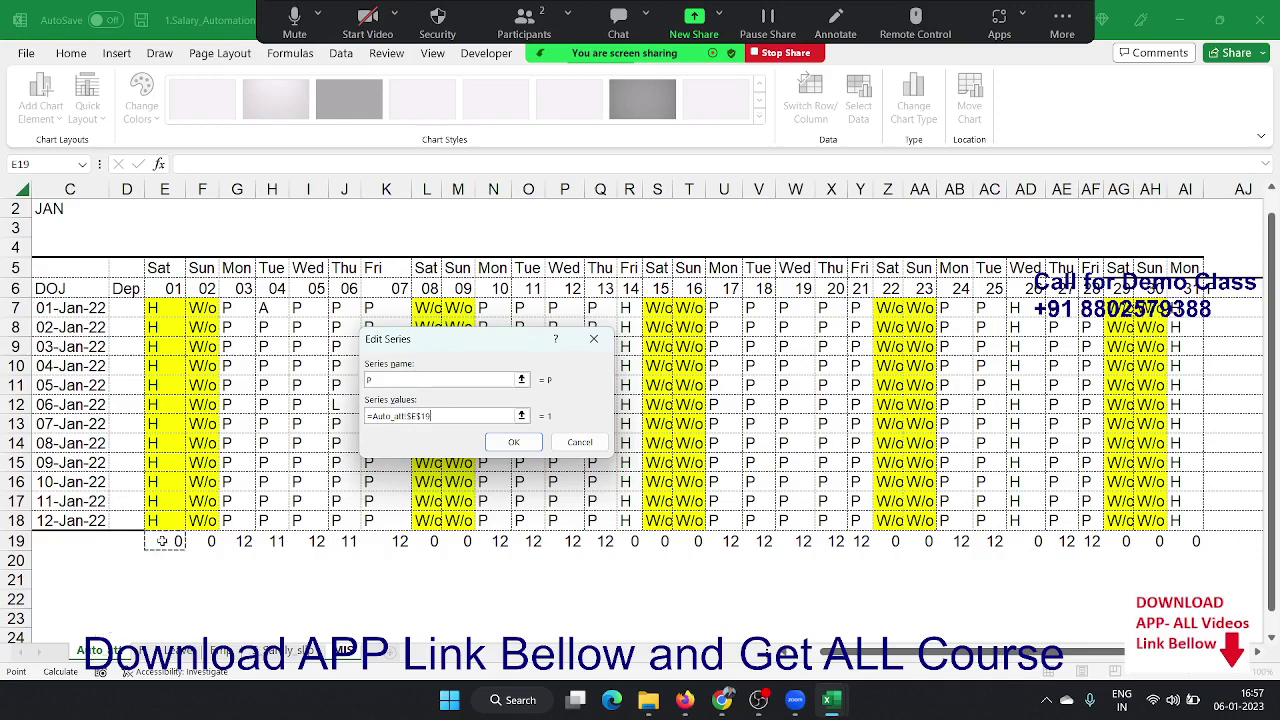
pyautogui.hotkey('ctrl', 'shift', 'Right')
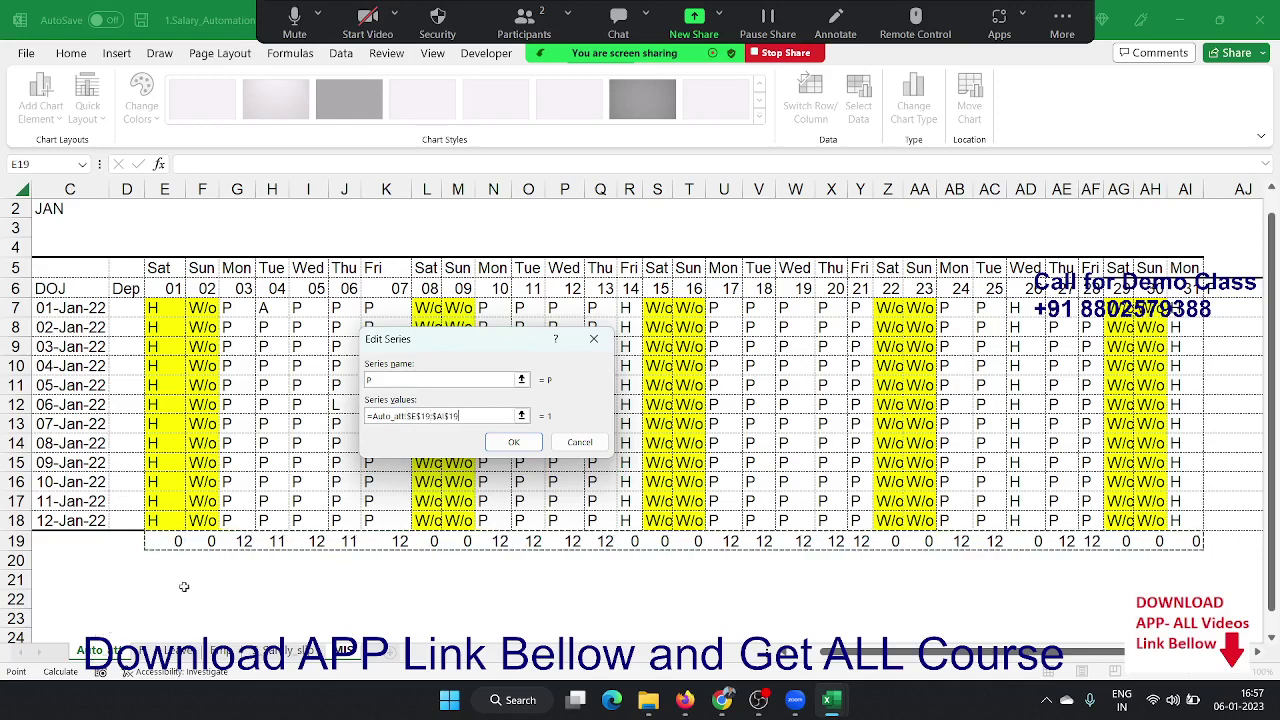
pyautogui.click(511, 446)
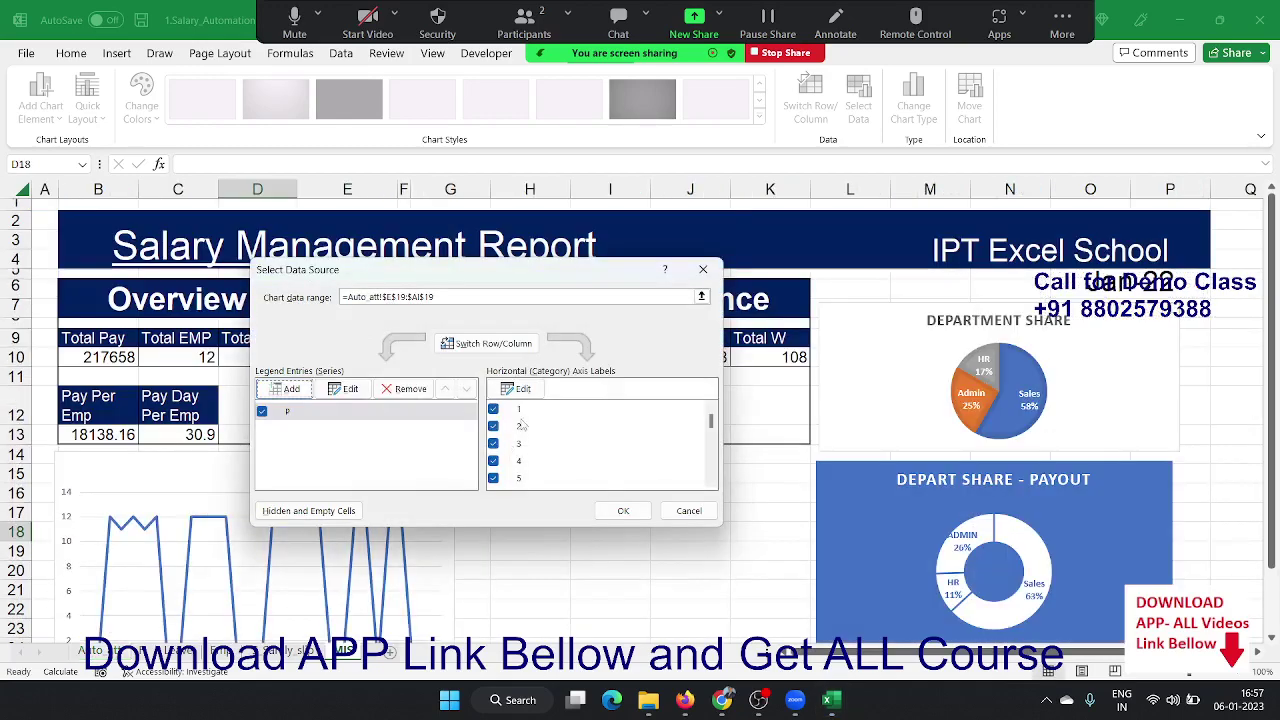
# - Set the chart's horizontal axis labels to the row 6 days 01–31
pyautogui.click(513, 396)
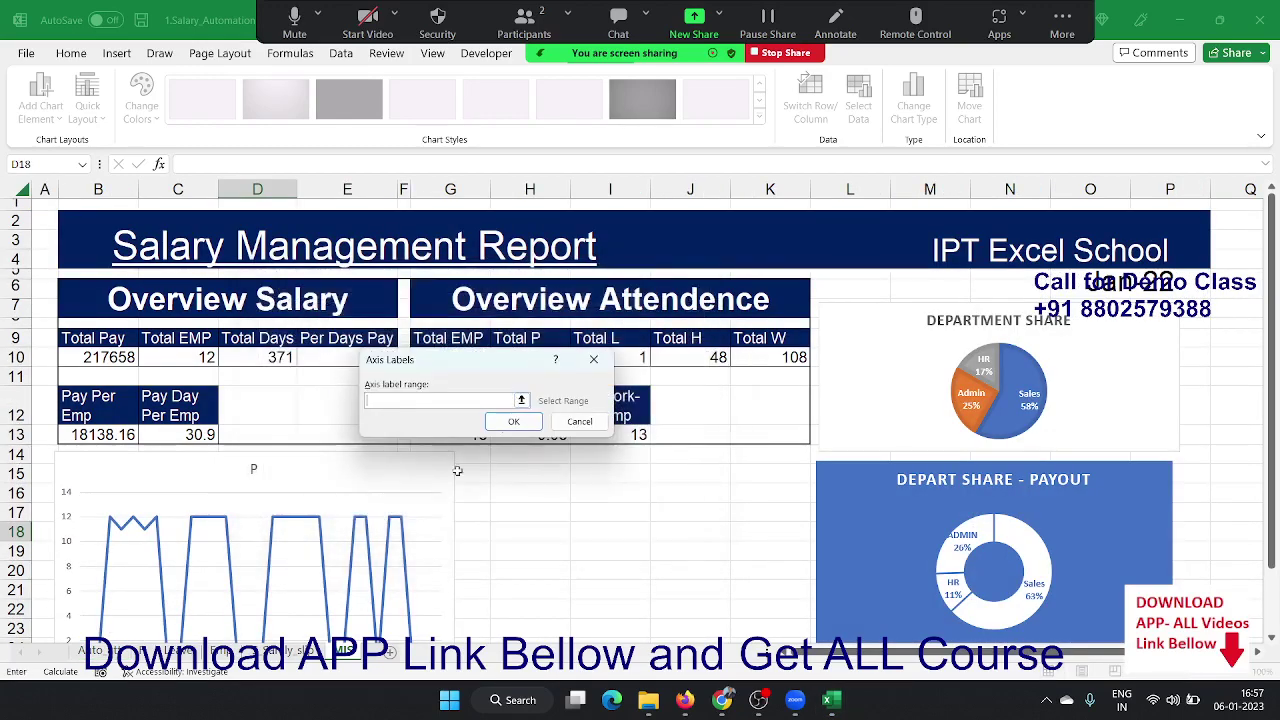
pyautogui.click(97, 650)
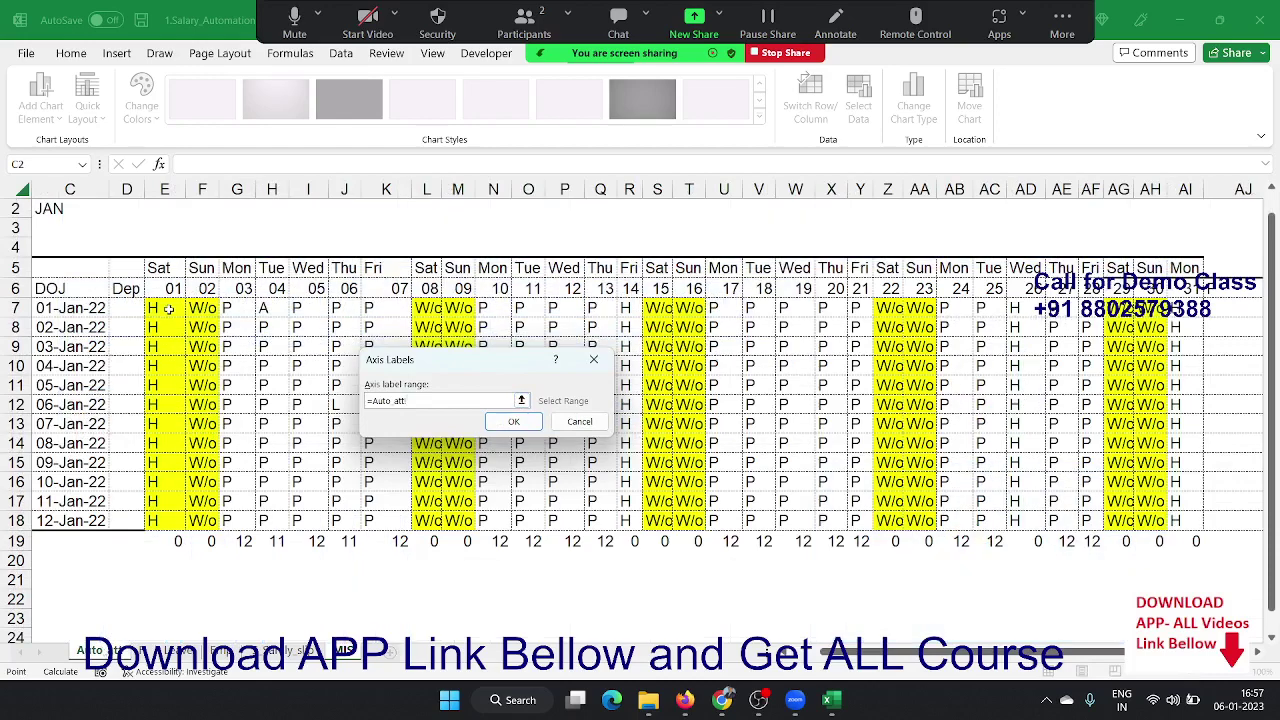
pyautogui.click(172, 290)
pyautogui.moveTo(172, 290); pyautogui.dragTo(780, 290)
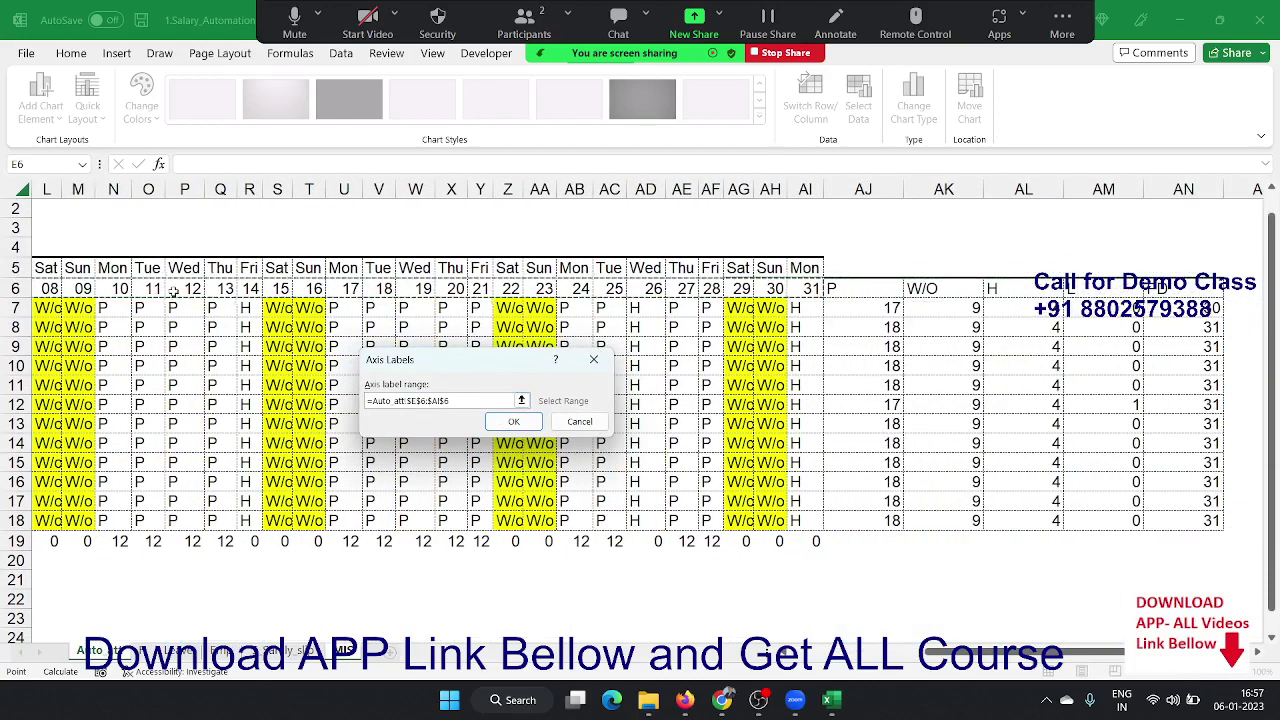
pyautogui.click(511, 421)
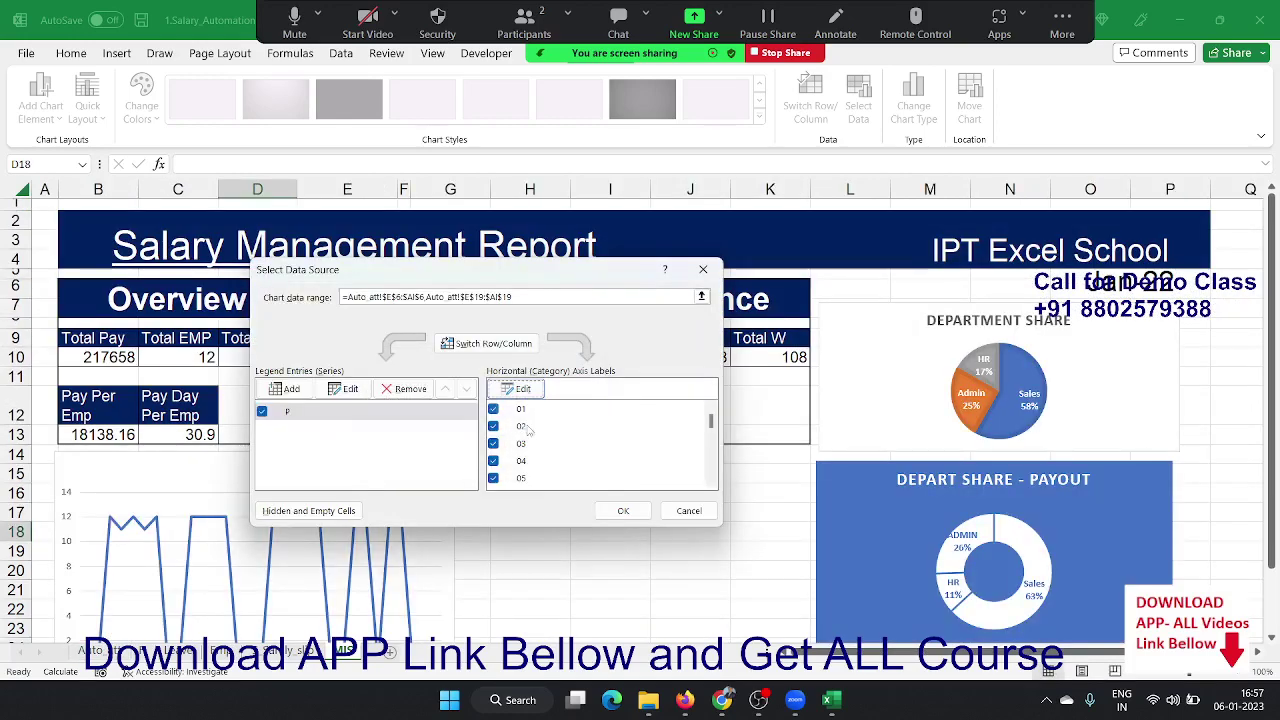
pyautogui.click(630, 511)
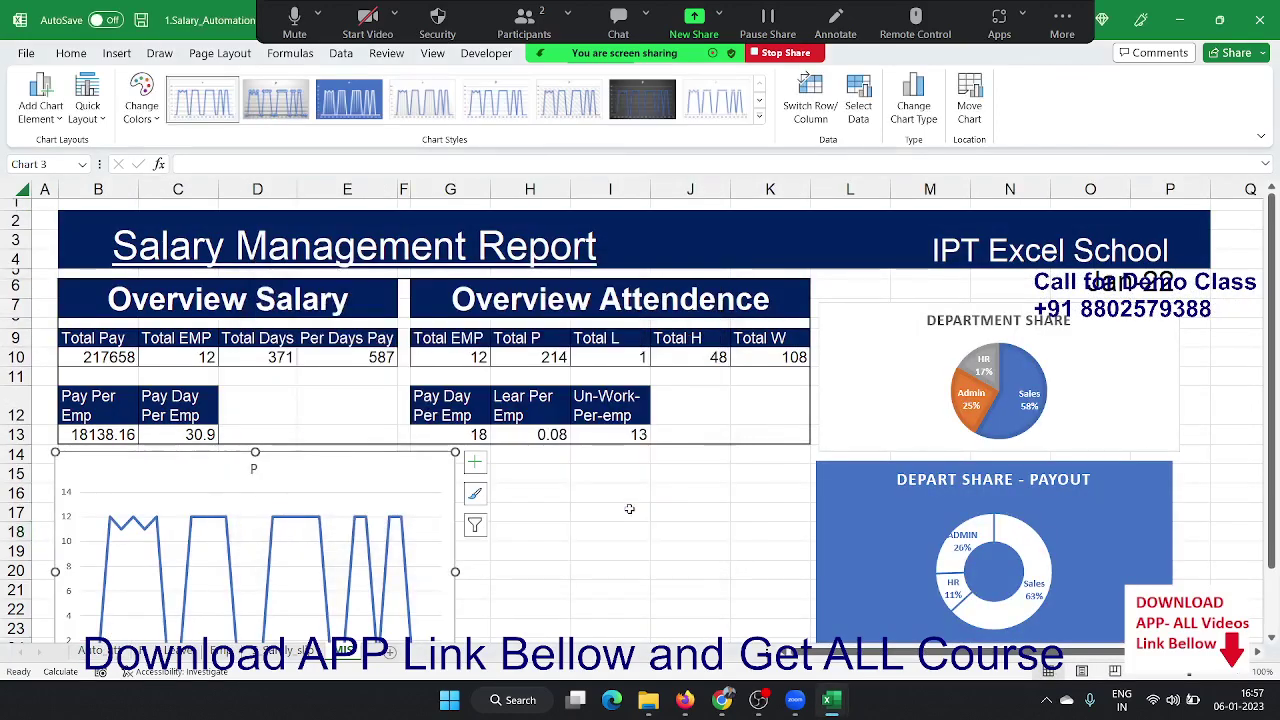
pyautogui.moveTo(455, 456); pyautogui.dragTo(808, 434)
pyautogui.click(365, 92)
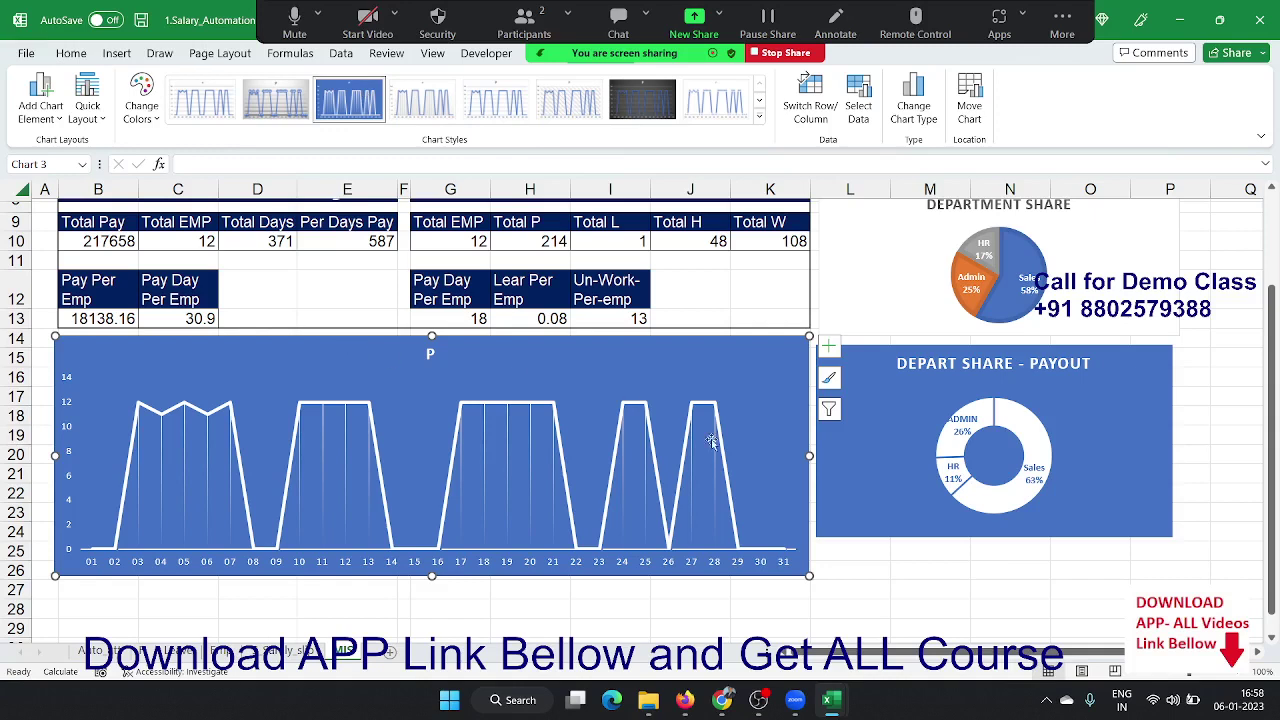
pyautogui.click(937, 583)
pyautogui.click(980, 538)
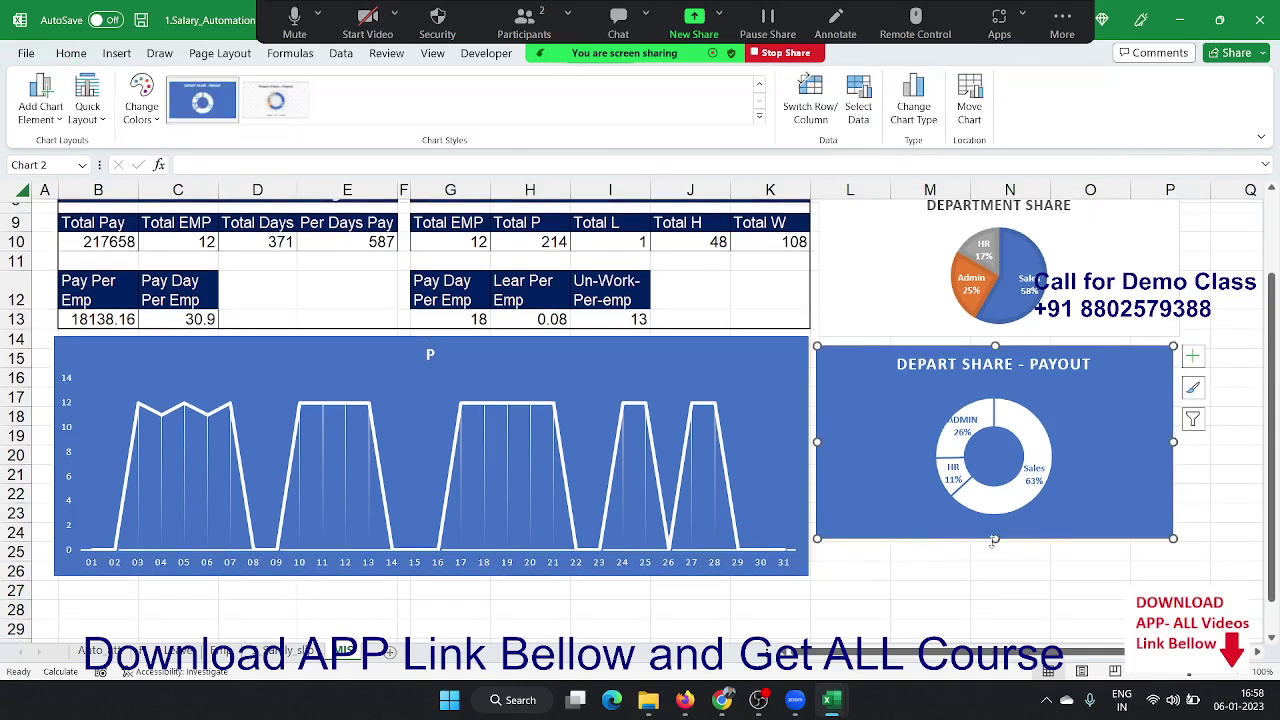
pyautogui.moveTo(993, 540); pyautogui.dragTo(993, 570)
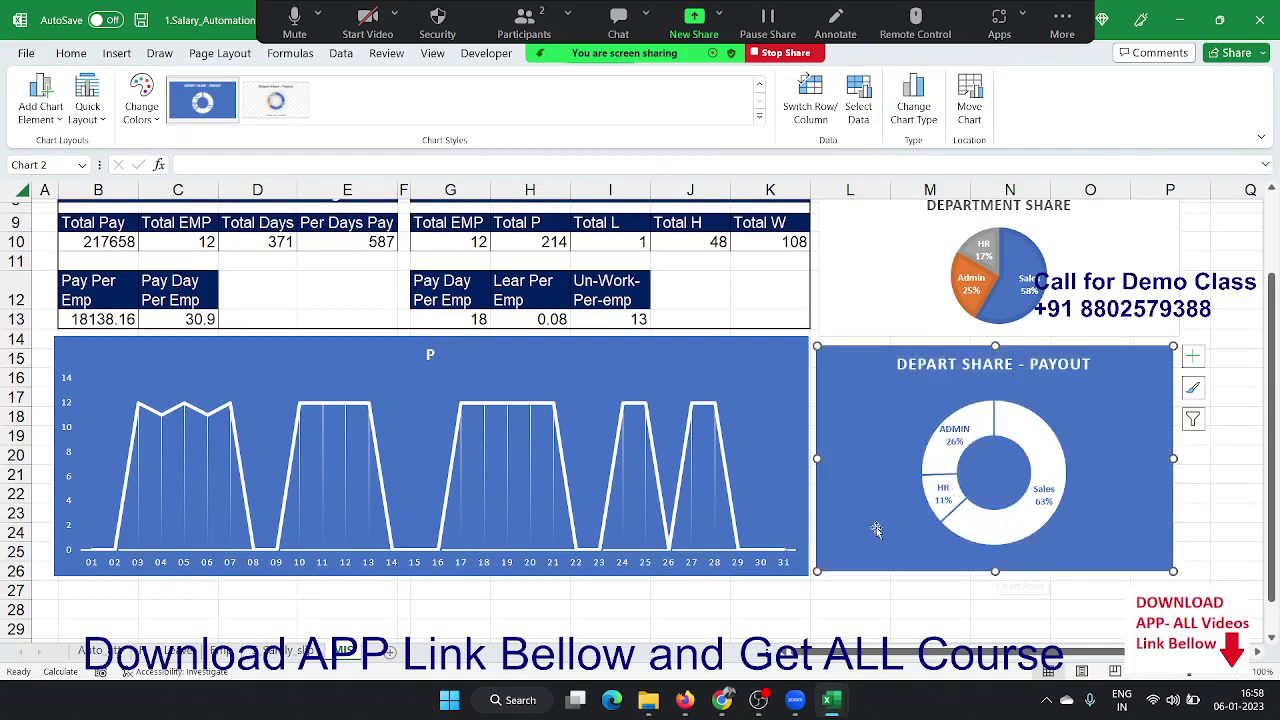
pyautogui.scroll(1, 876, 530)
pyautogui.scroll(1, 874, 529)
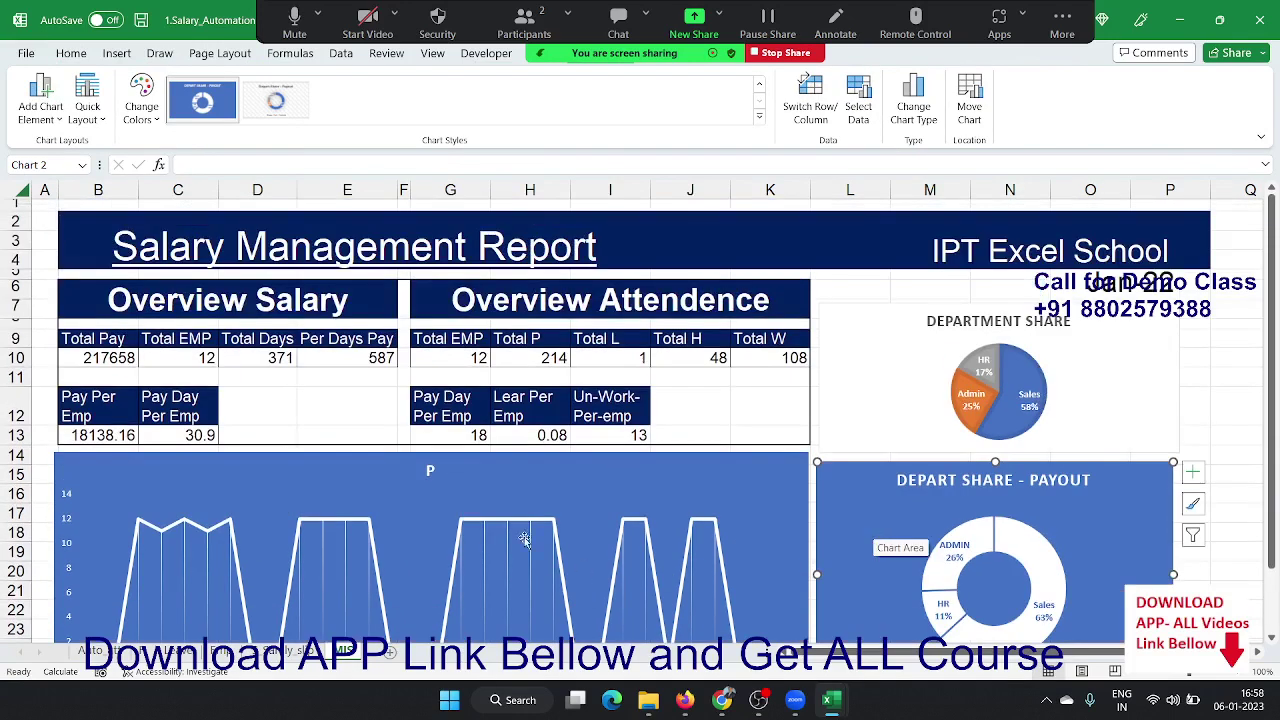
pyautogui.click(104, 357)
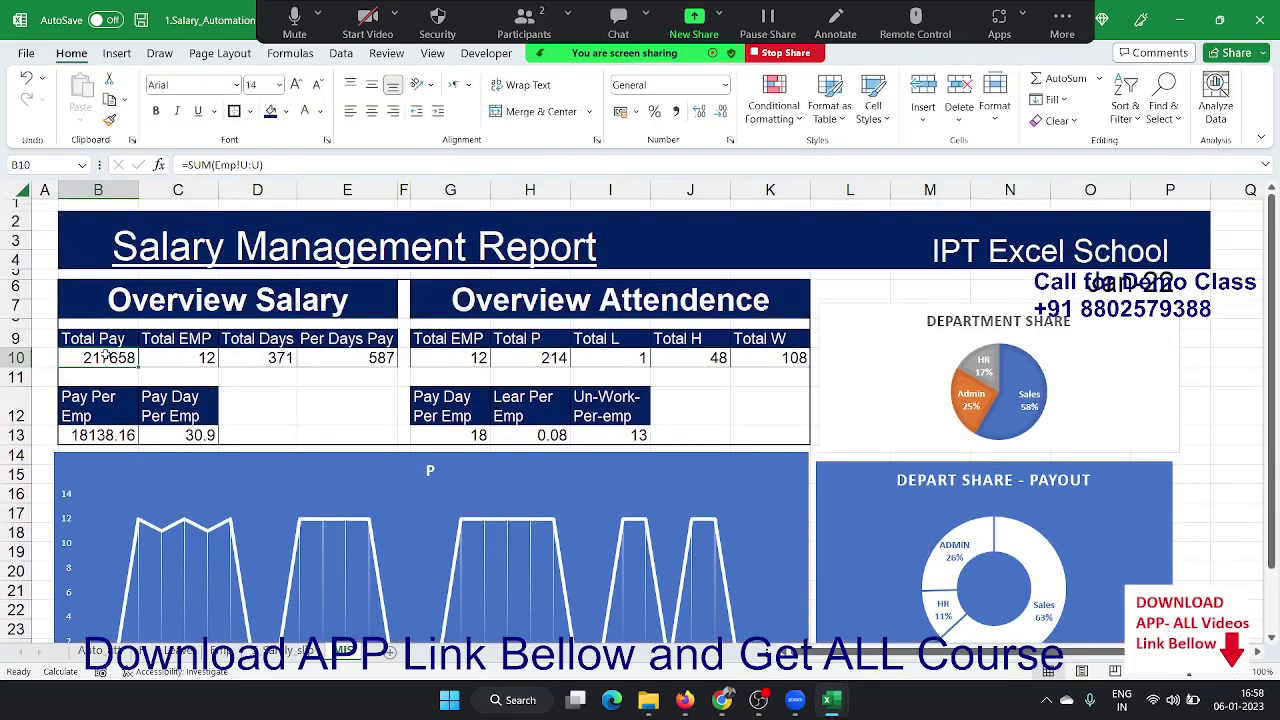
pyautogui.click(191, 360)
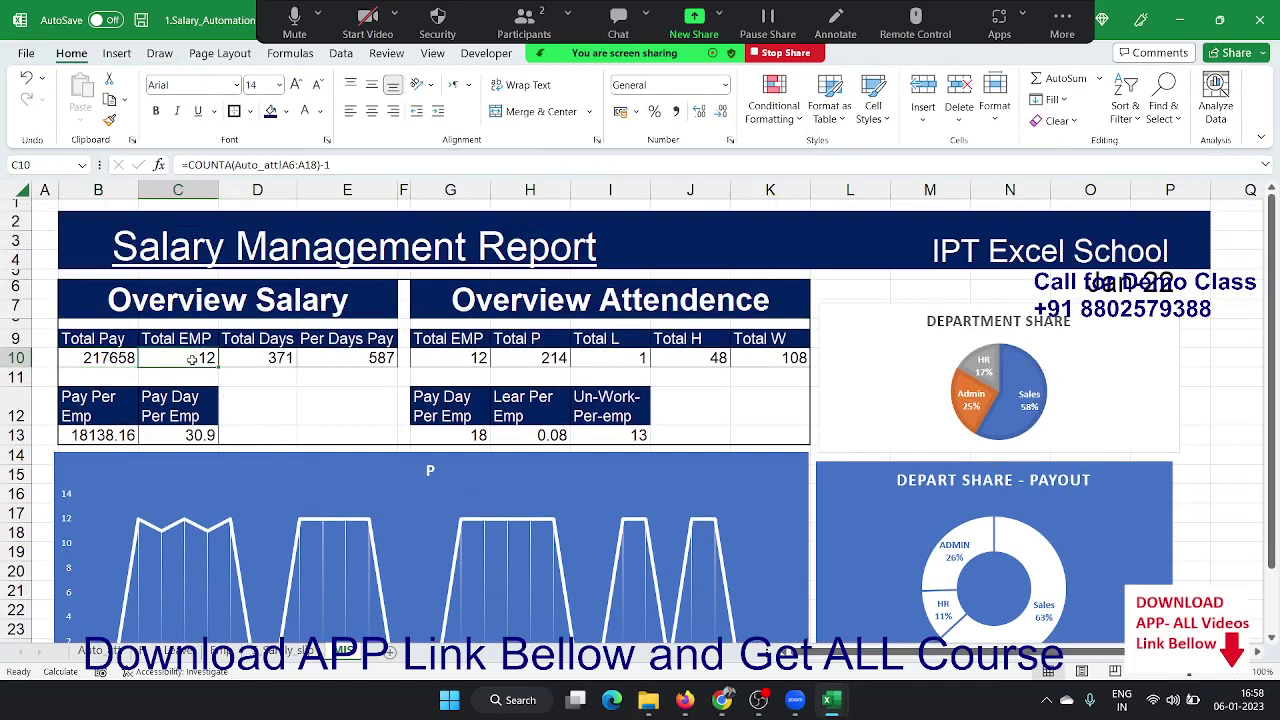
pyautogui.click(241, 354)
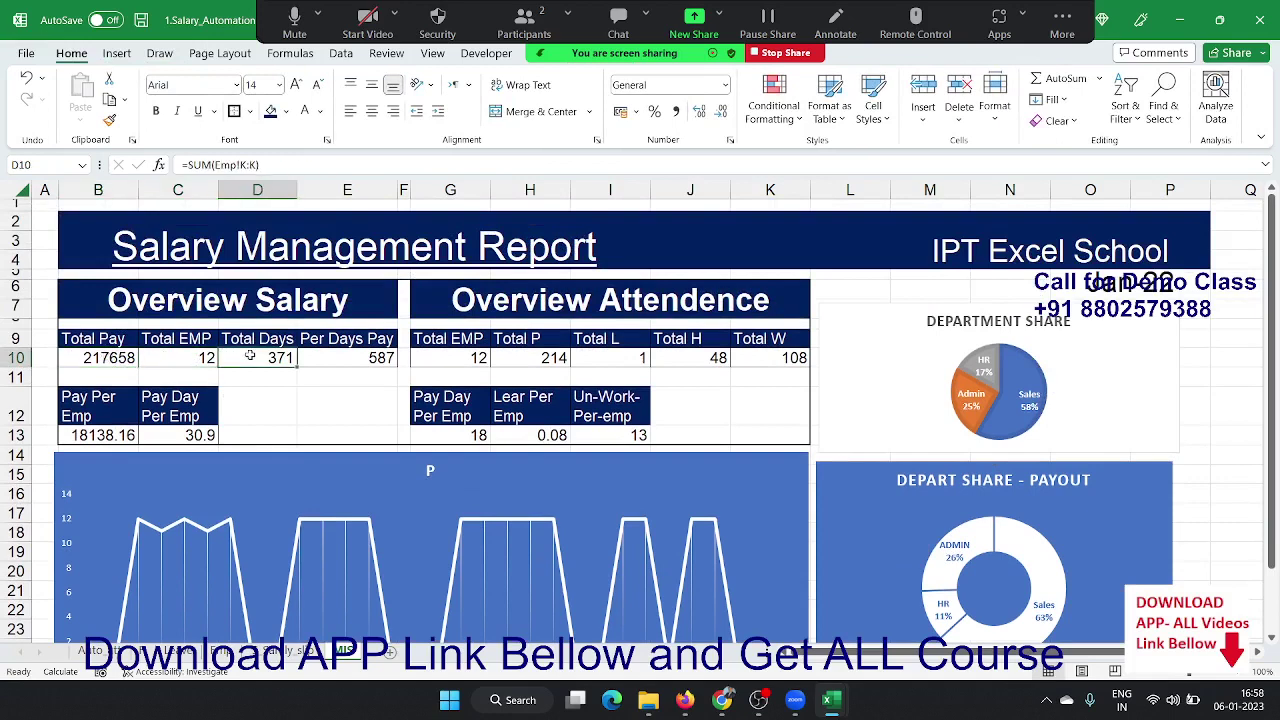
pyautogui.click(334, 353)
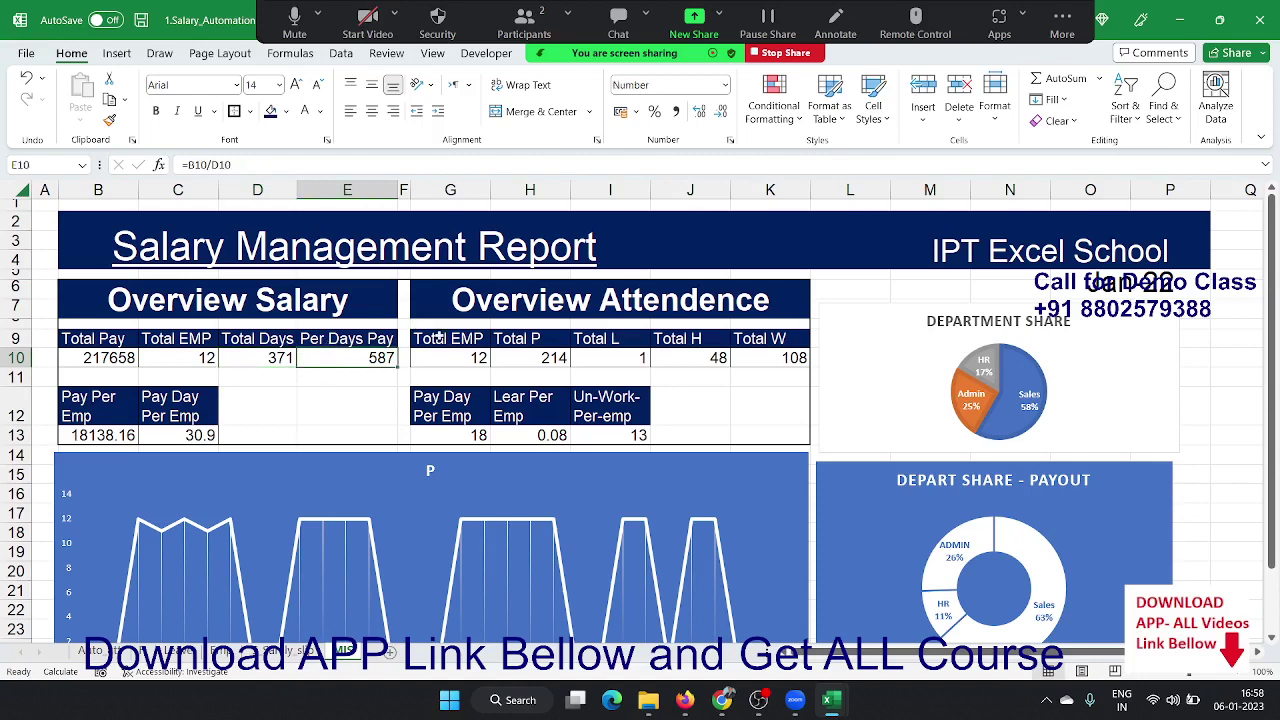
pyautogui.click(452, 358)
pyautogui.click(530, 359)
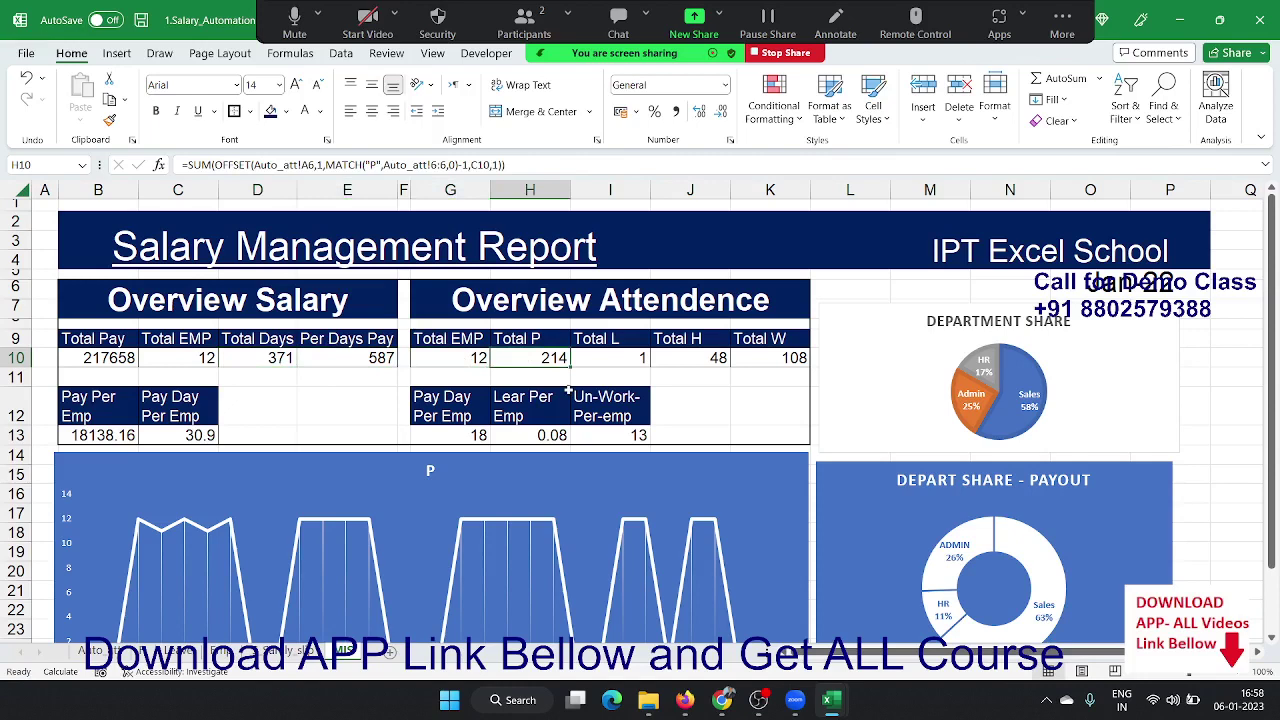
pyautogui.press('Right')
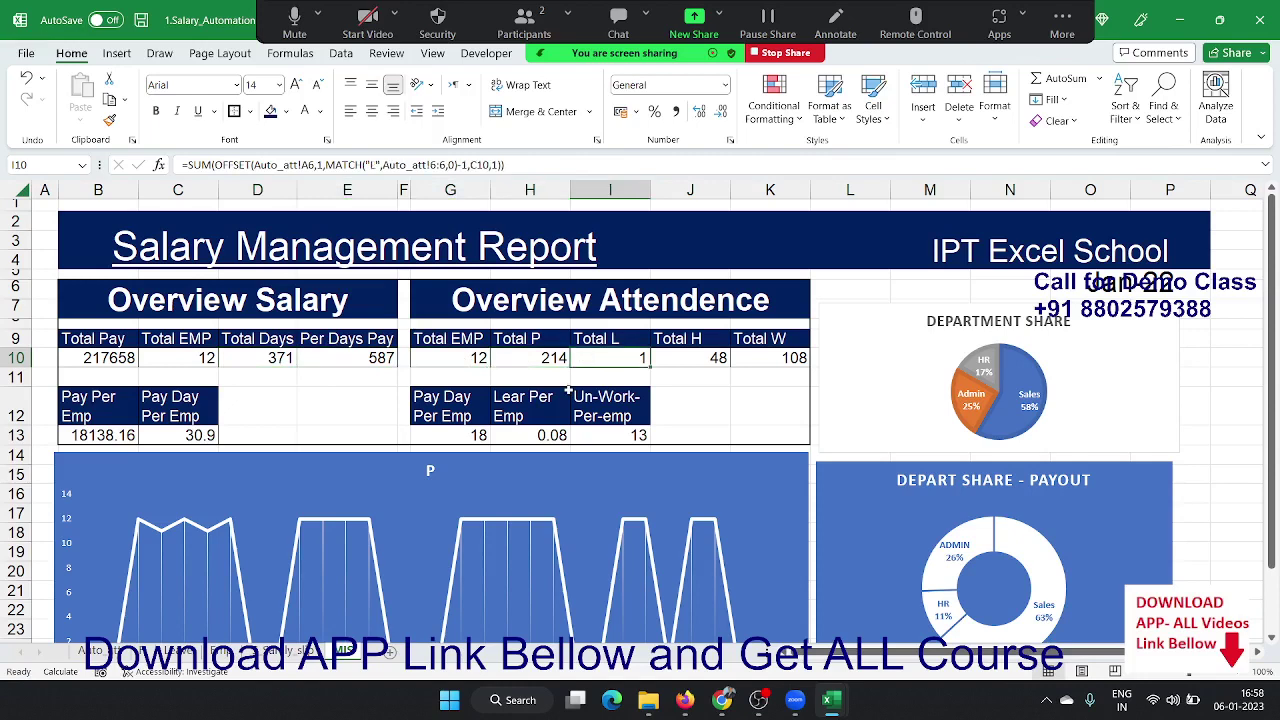
pyautogui.press('Right')
pyautogui.press('Right')
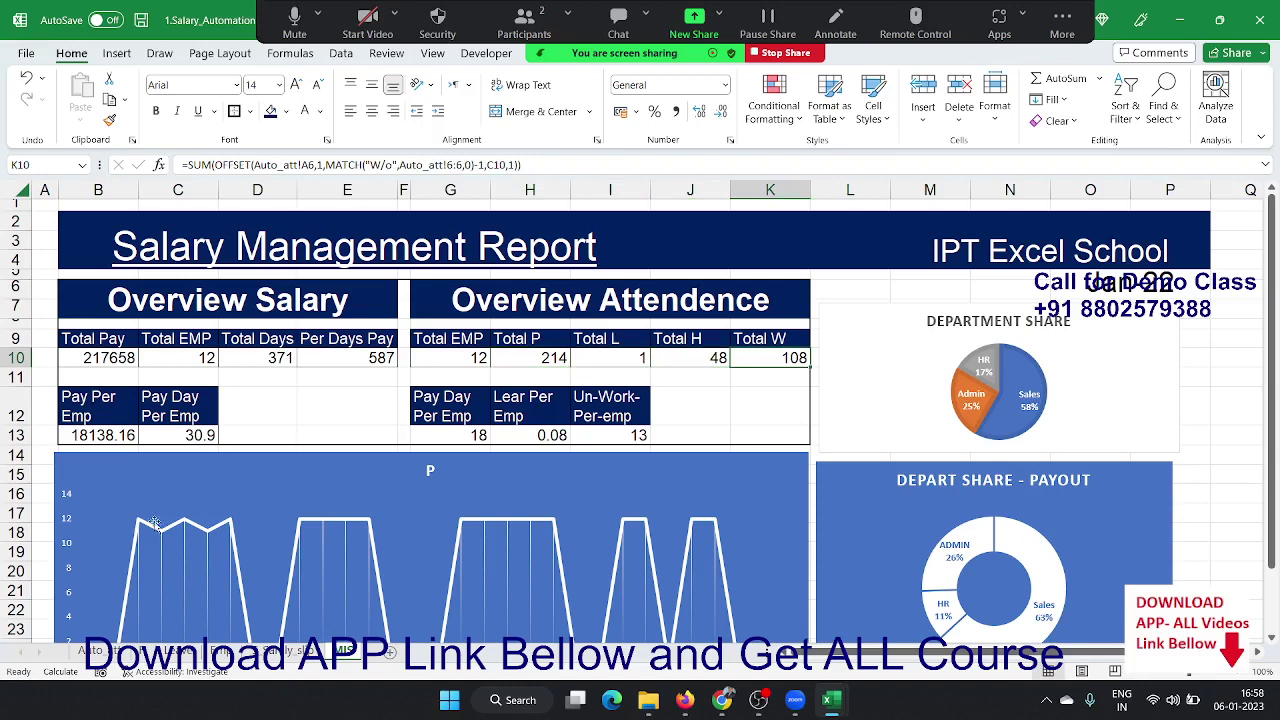
pyautogui.click(93, 436)
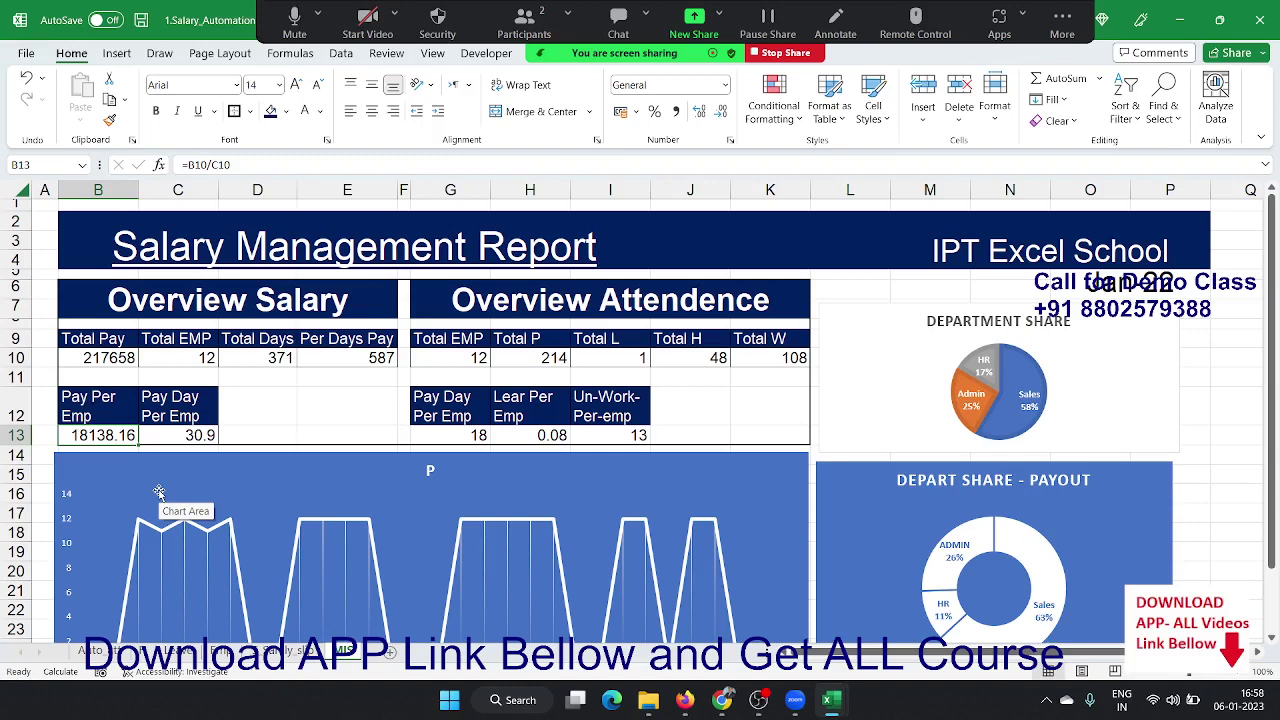
pyautogui.press('Right')
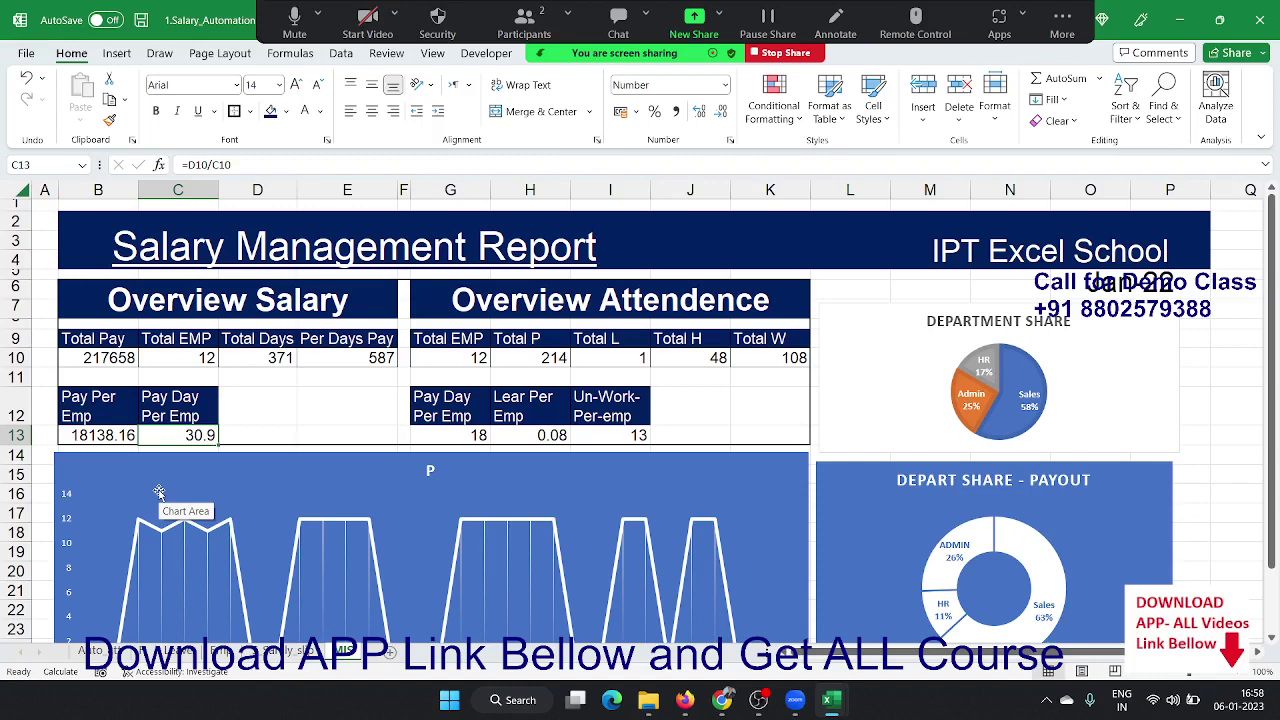
pyautogui.press('Right')
pyautogui.press('Right')
pyautogui.press('Right')
pyautogui.press('Right')
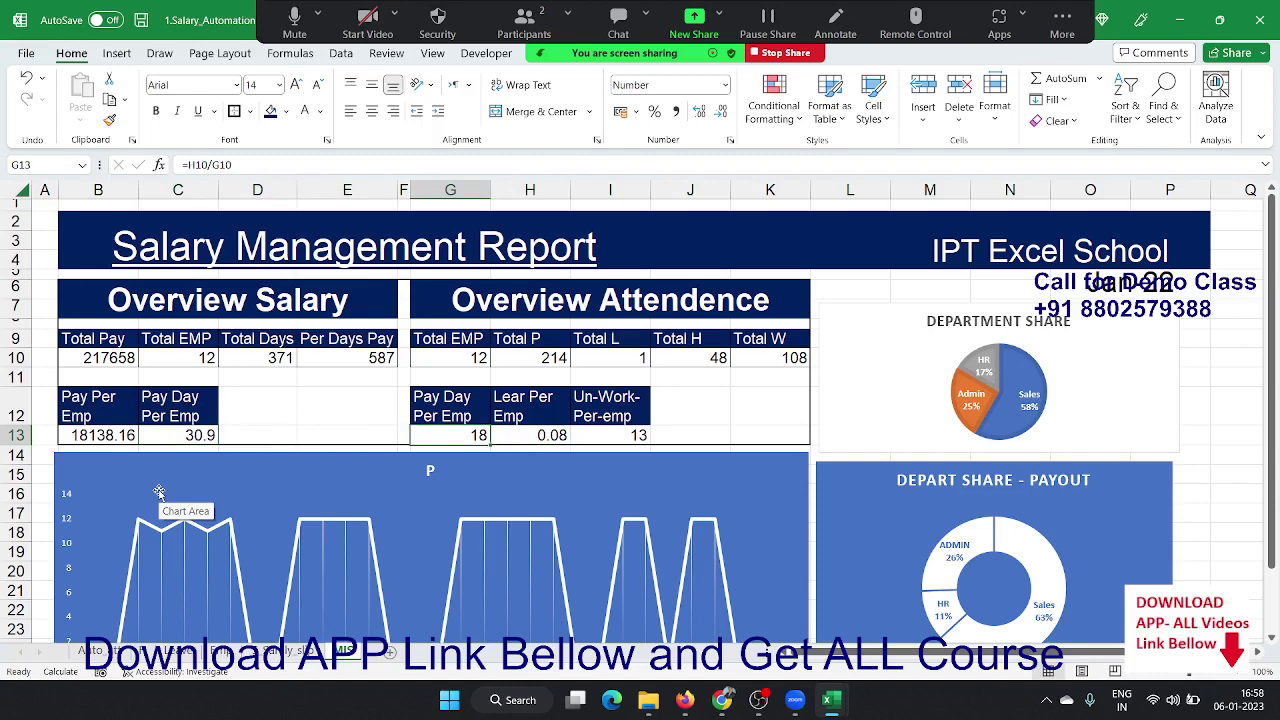
pyautogui.press('Right')
pyautogui.press('Right')
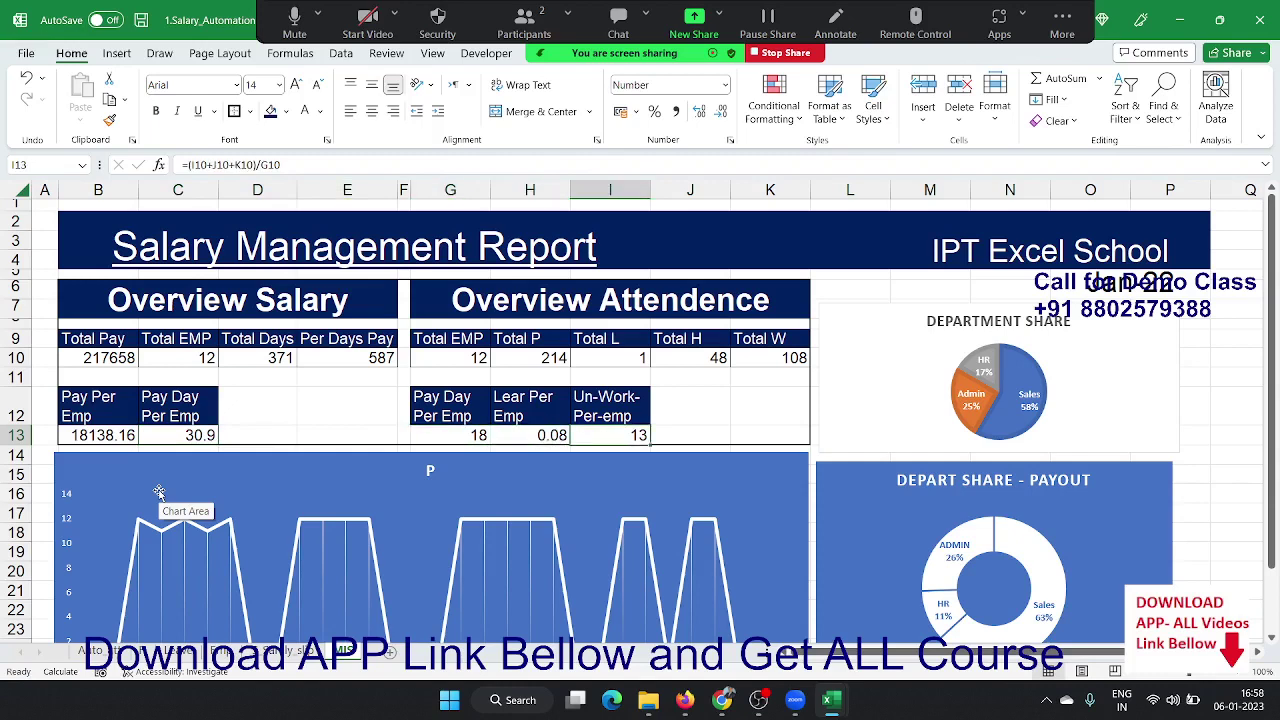
pyautogui.press('Left')
pyautogui.press('Right')
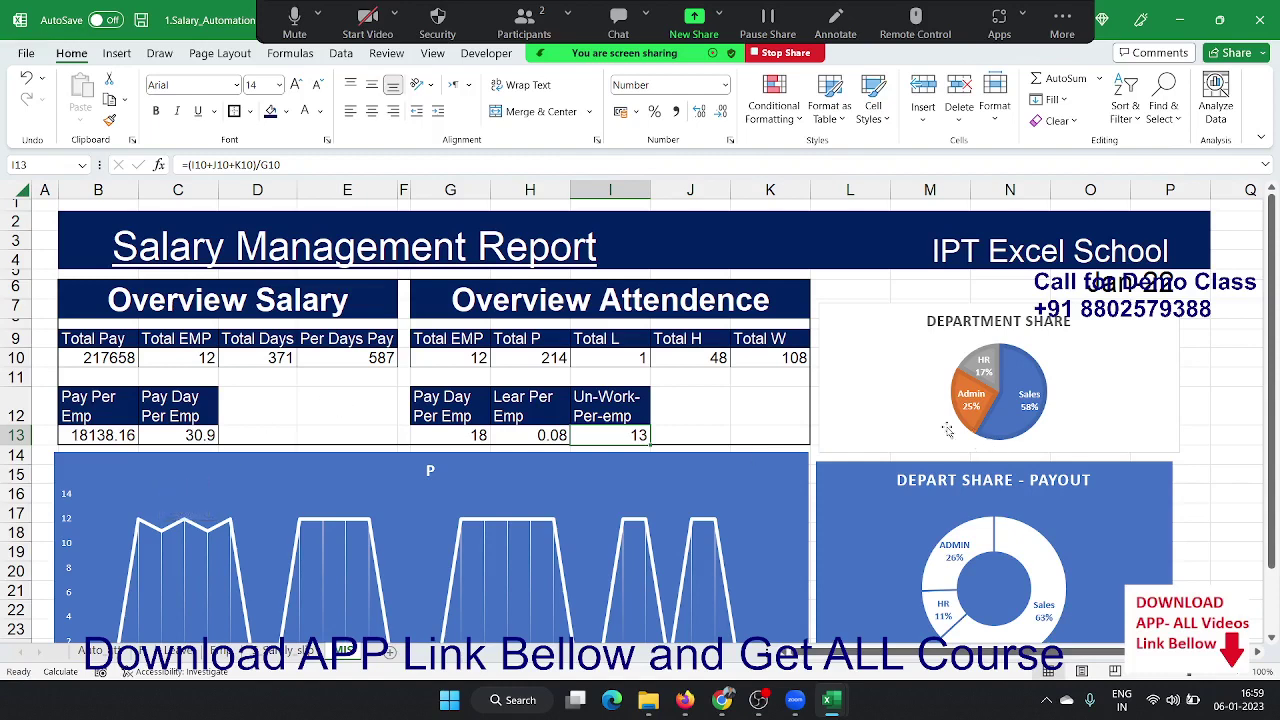
pyautogui.click(220, 53)
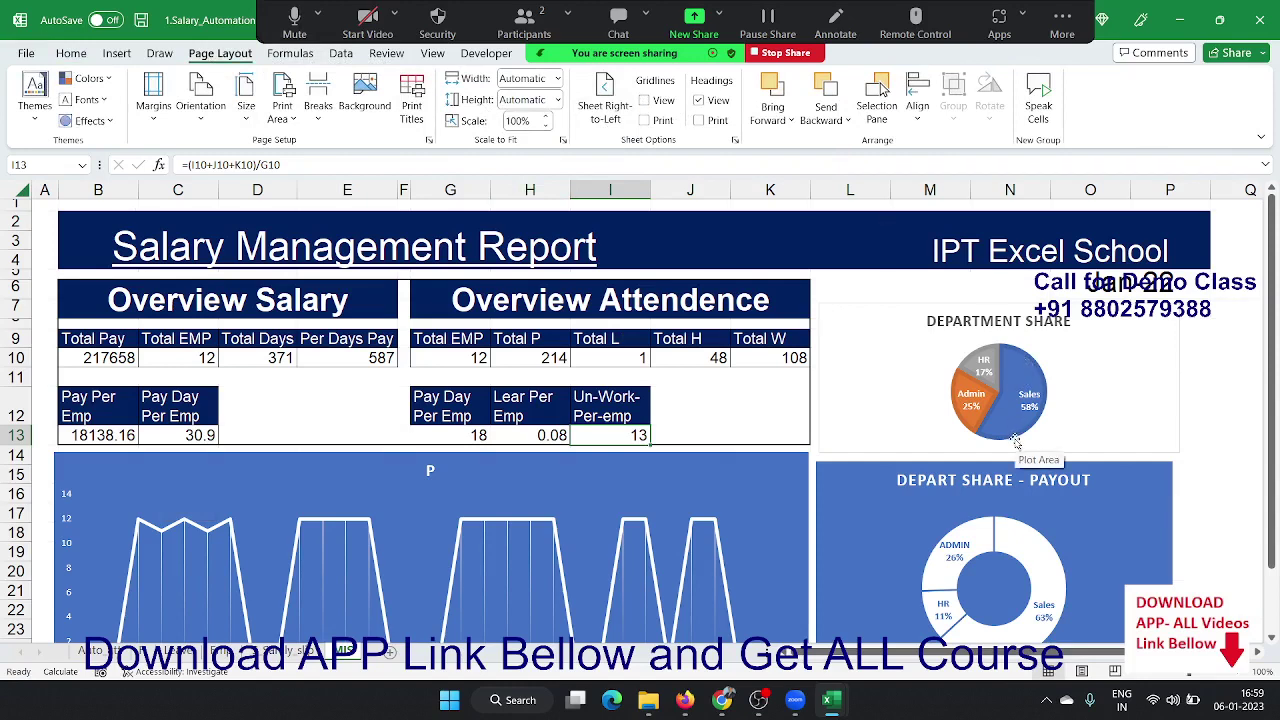
pyautogui.moveTo(985, 428)
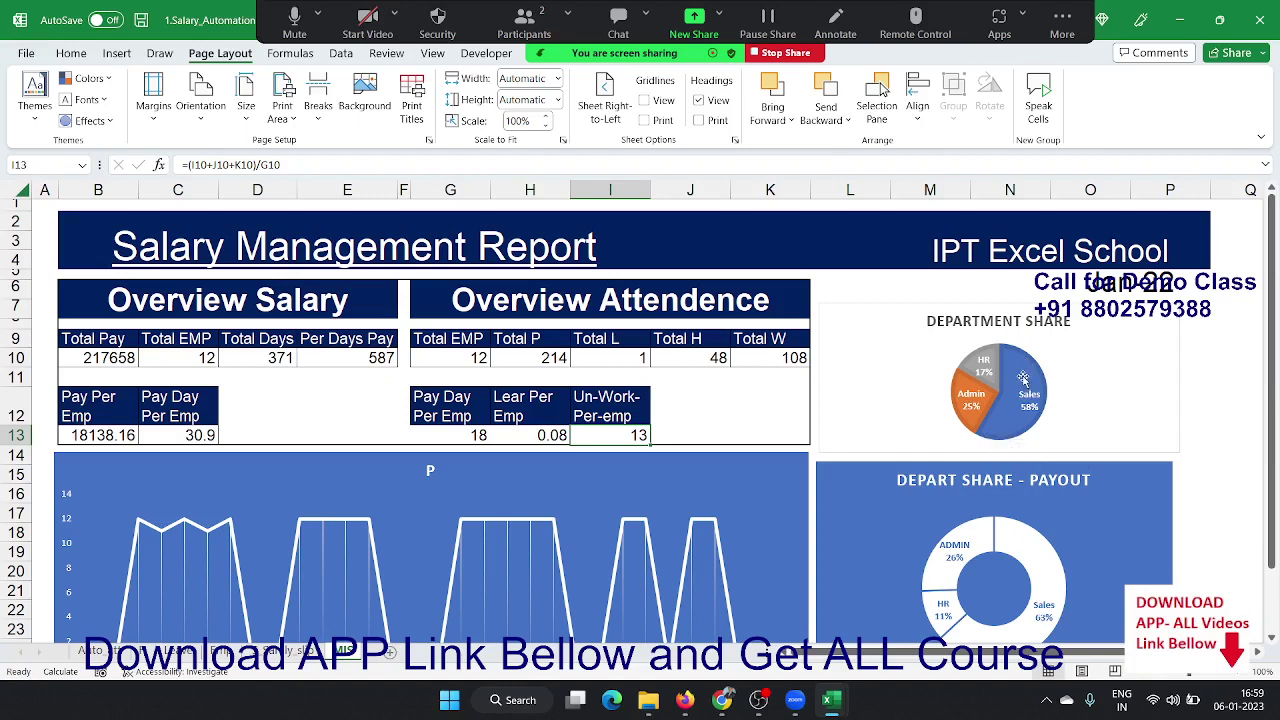
pyautogui.scroll(-1, 1038, 395)
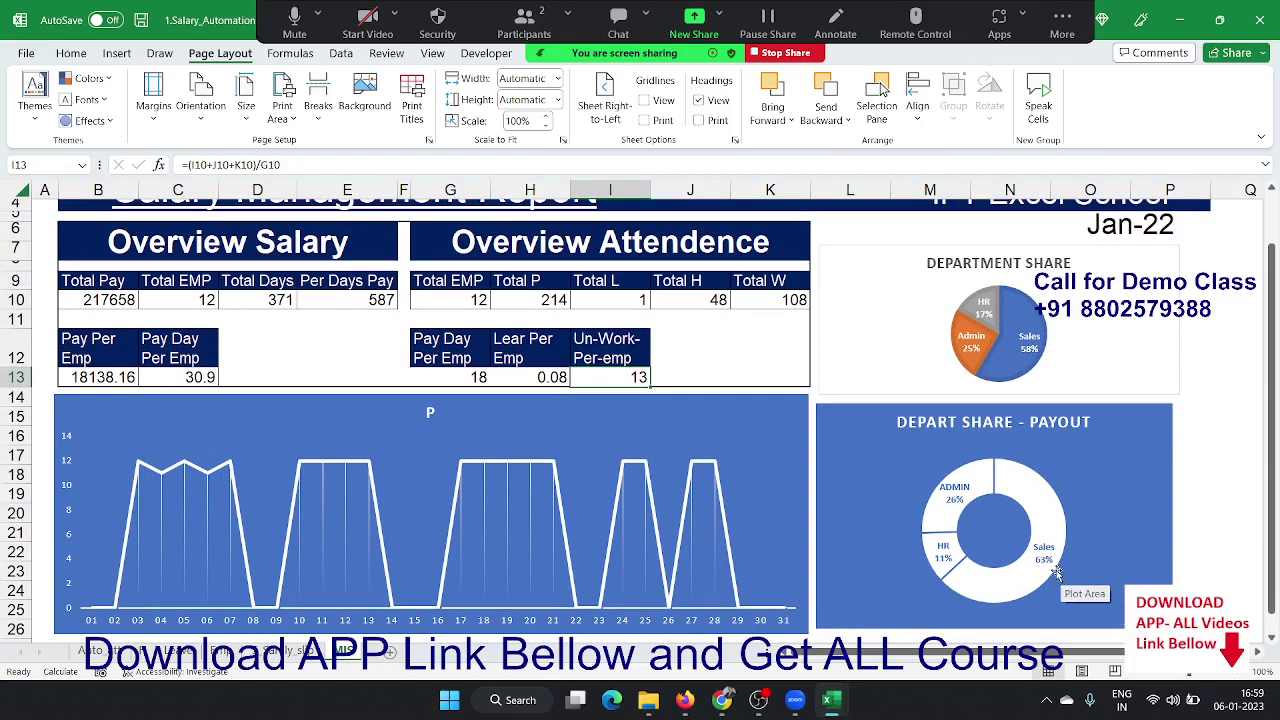
pyautogui.moveTo(1052, 568)
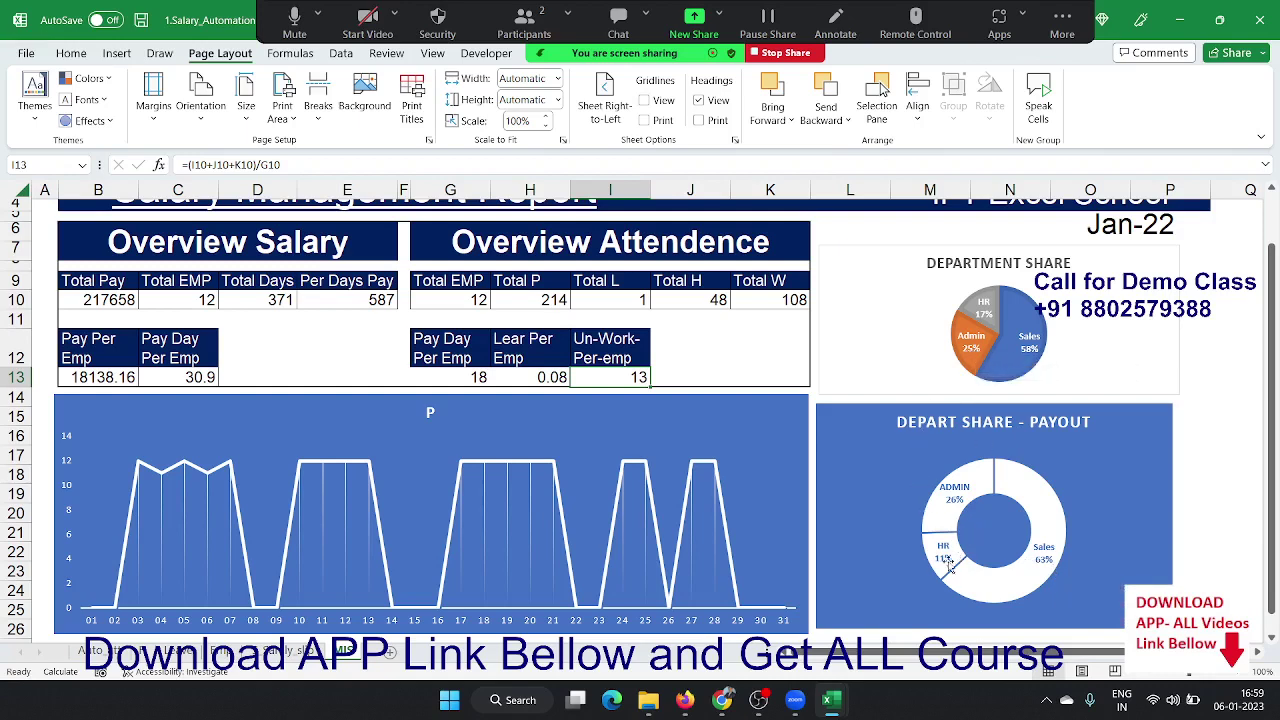
pyautogui.moveTo(941, 572)
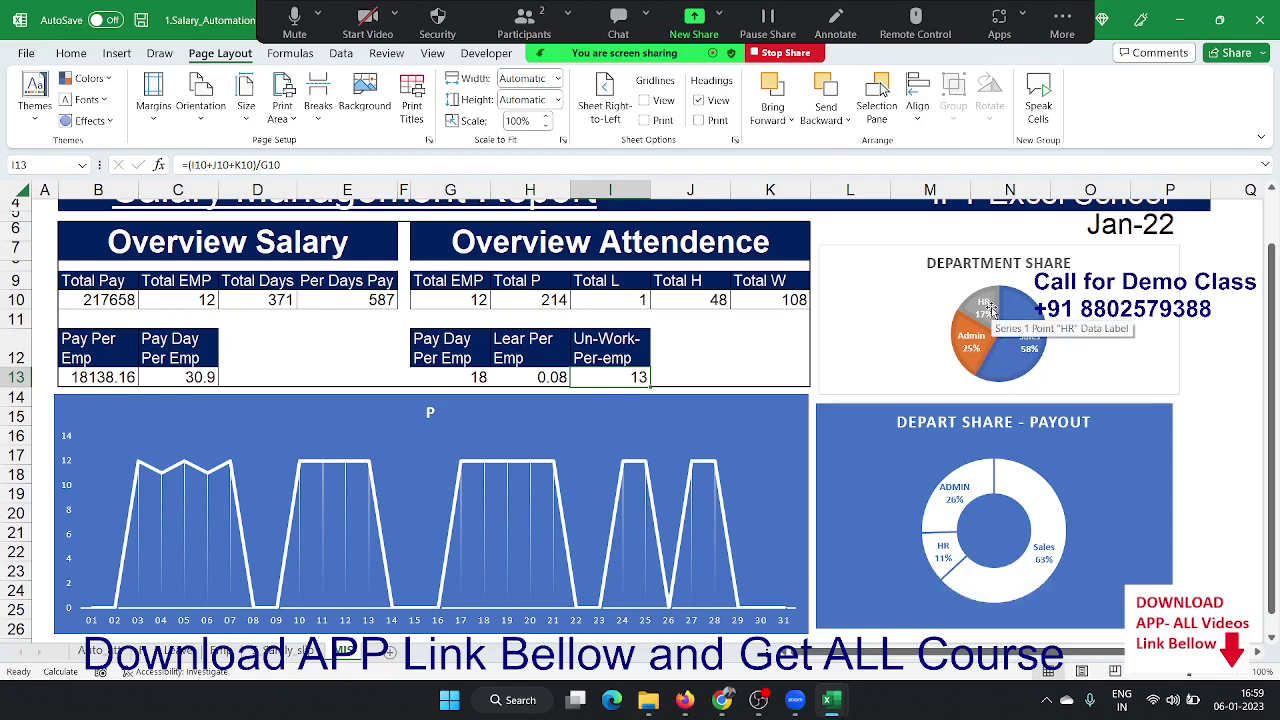
pyautogui.moveTo(942, 511)
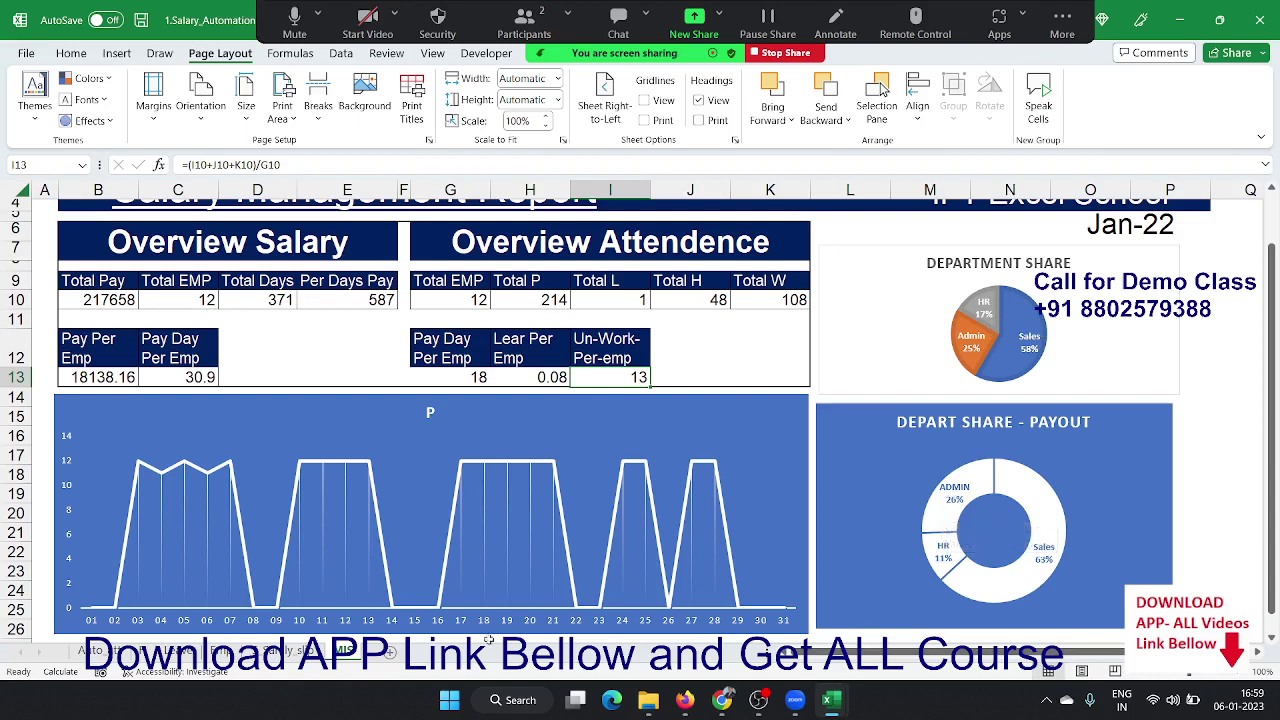
pyautogui.moveTo(147, 467)
pyautogui.click(72, 465)
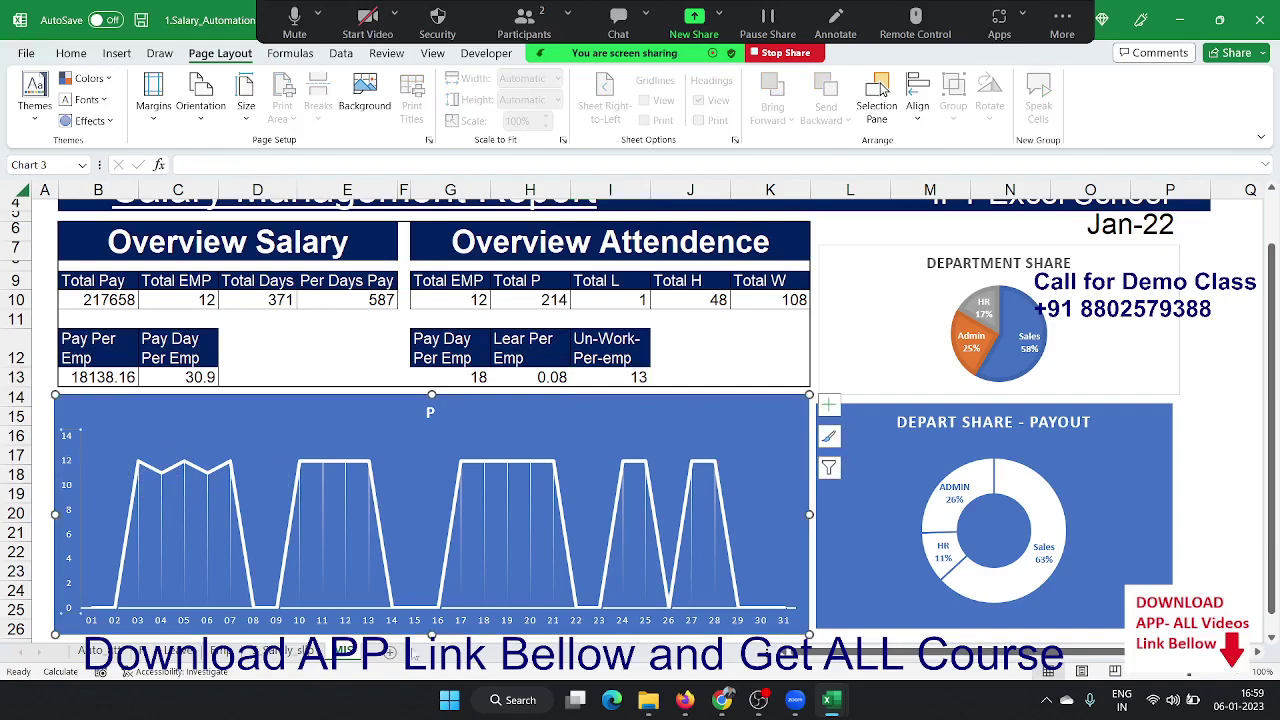
# - Enter 12 in E20 of the attendance sheet under day 01
pyautogui.click(300, 651)
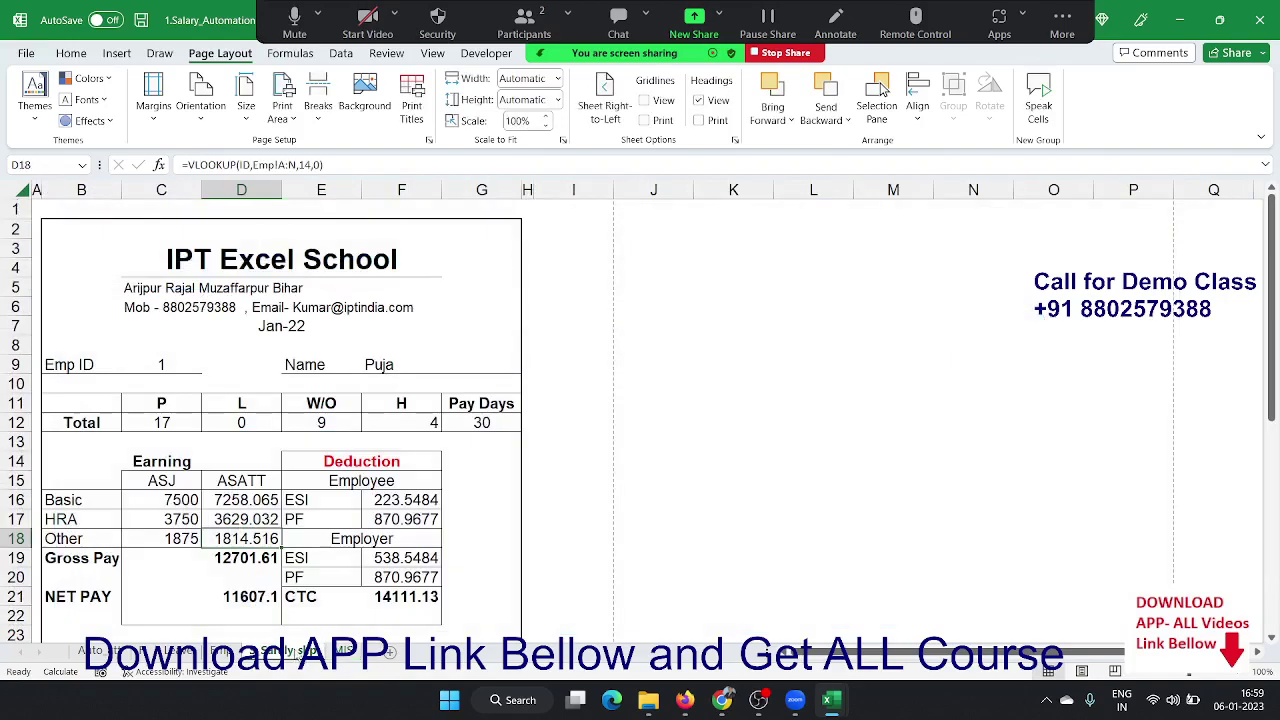
pyautogui.click(125, 655)
pyautogui.click(125, 558)
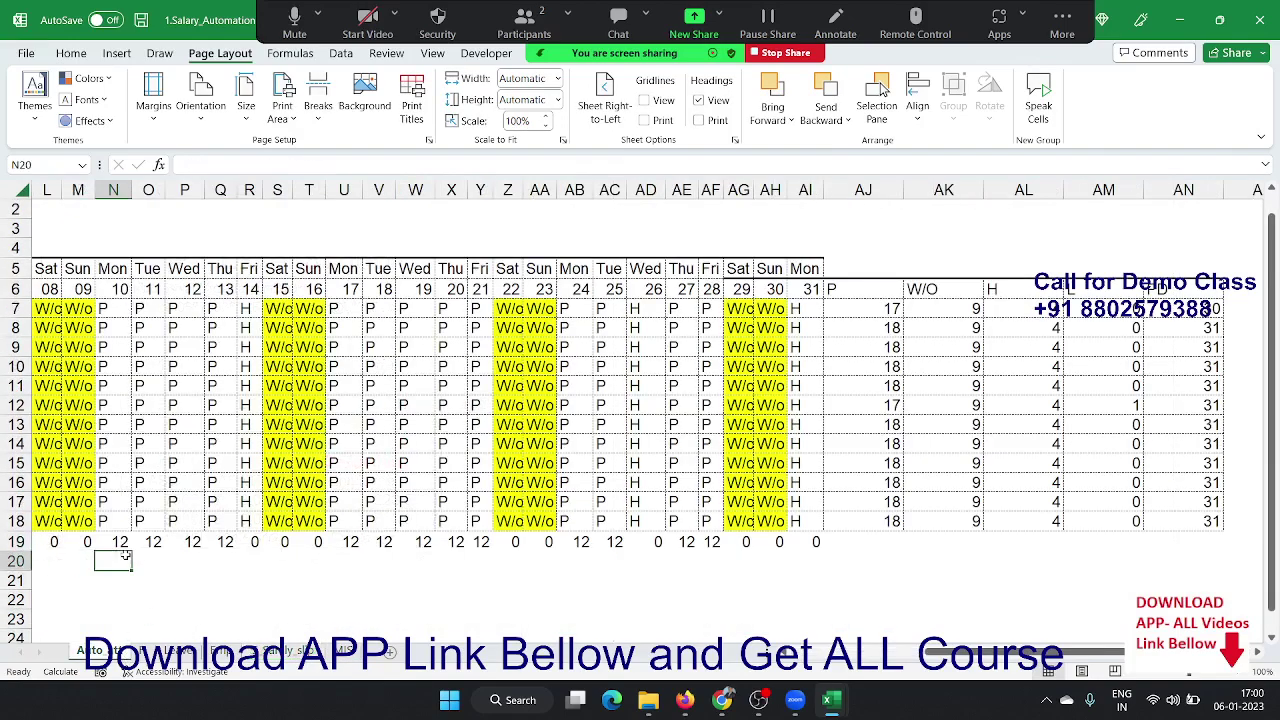
pyautogui.press('Home')
pyautogui.press('Right')
pyautogui.press('Right')
pyautogui.press('Right')
pyautogui.press('Right')
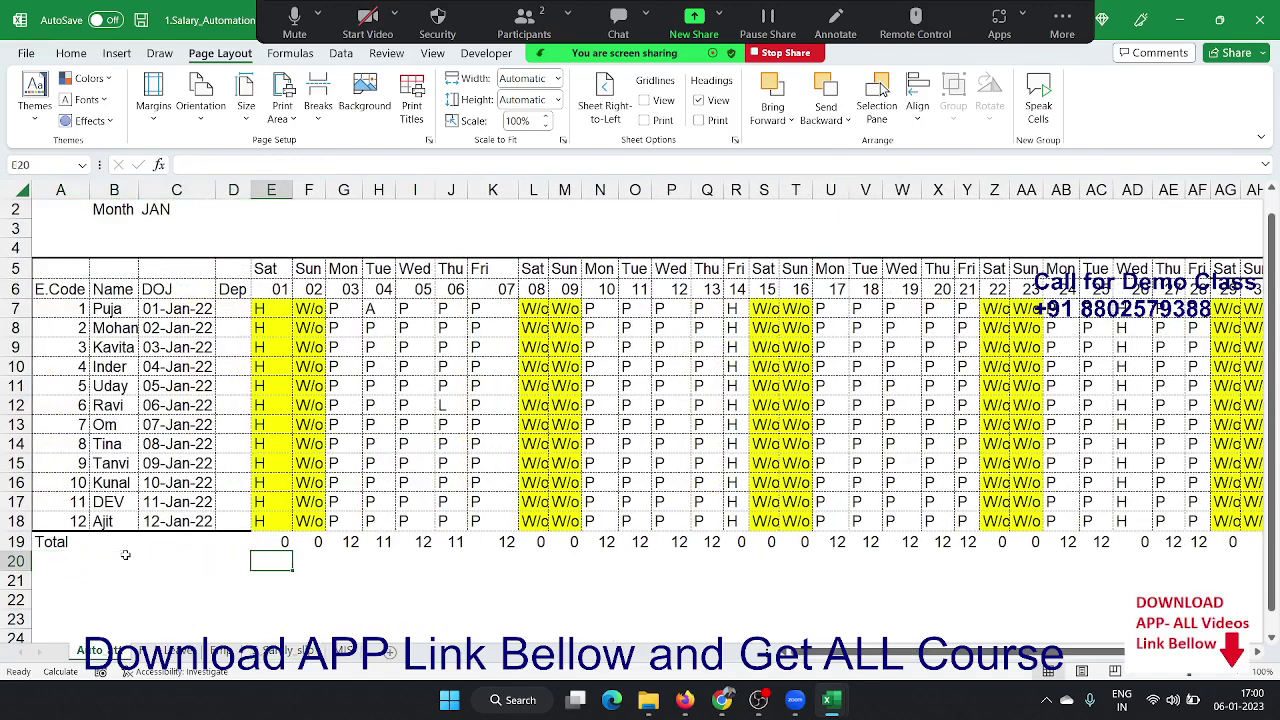
pyautogui.write('12')
pyautogui.hotkey('ctrl', 'Return')
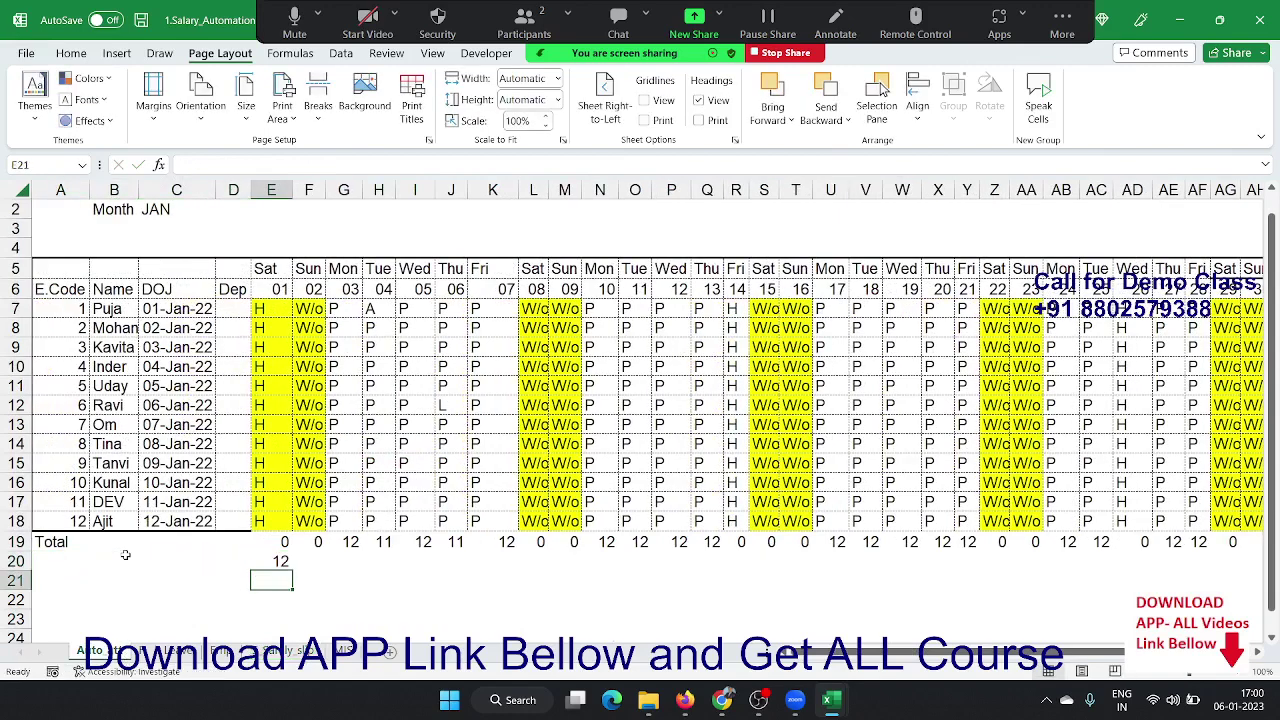
pyautogui.hotkey('shift', 'Right')
pyautogui.hotkey('shift', 'Right')
pyautogui.press('Left')
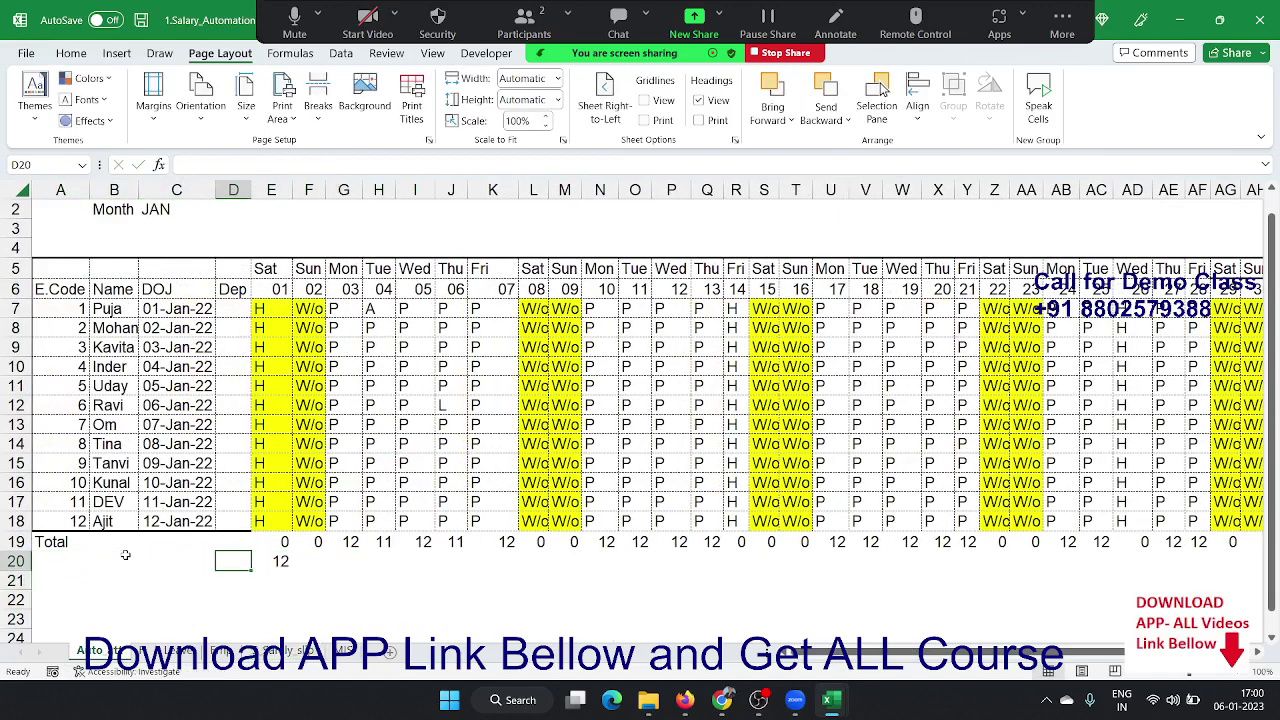
pyautogui.press('Right')
# - Replace E20 with the absolute-reference formula =$A$18
pyautogui.write('=')
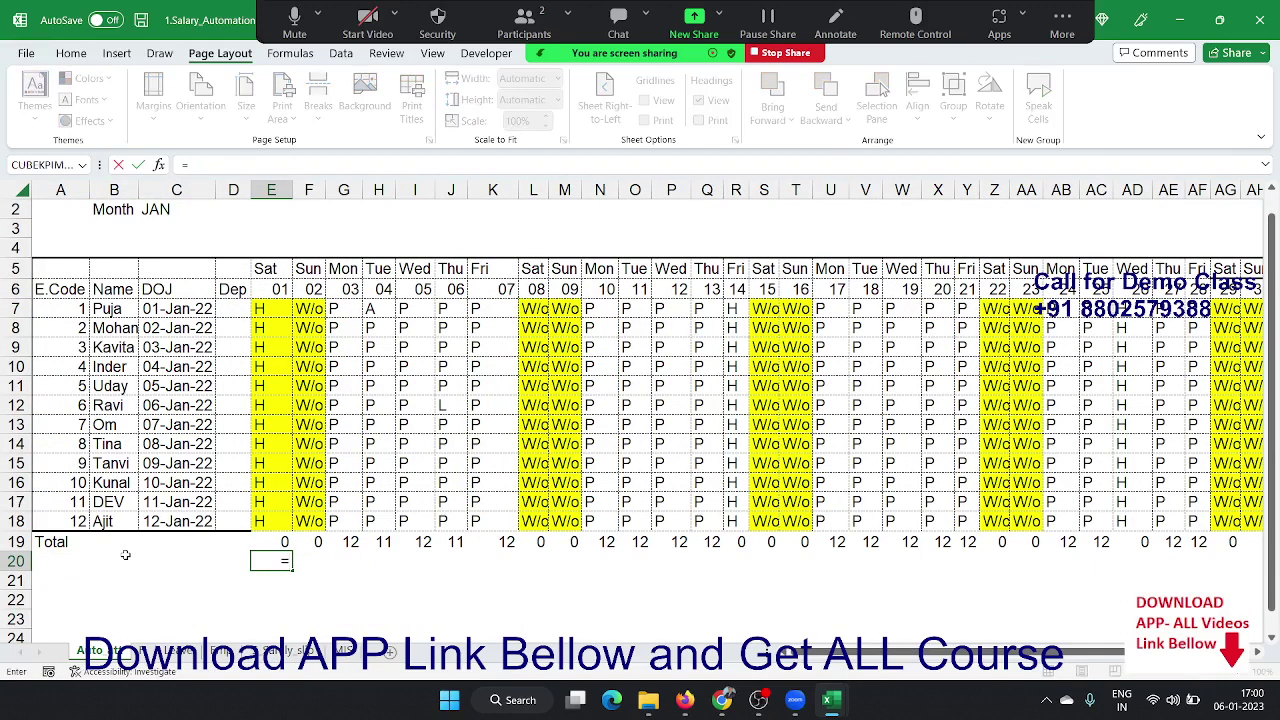
pyautogui.press('Left')
pyautogui.press('Left')
pyautogui.press('Left')
pyautogui.press('Left')
pyautogui.press('Up')
pyautogui.press('Up')
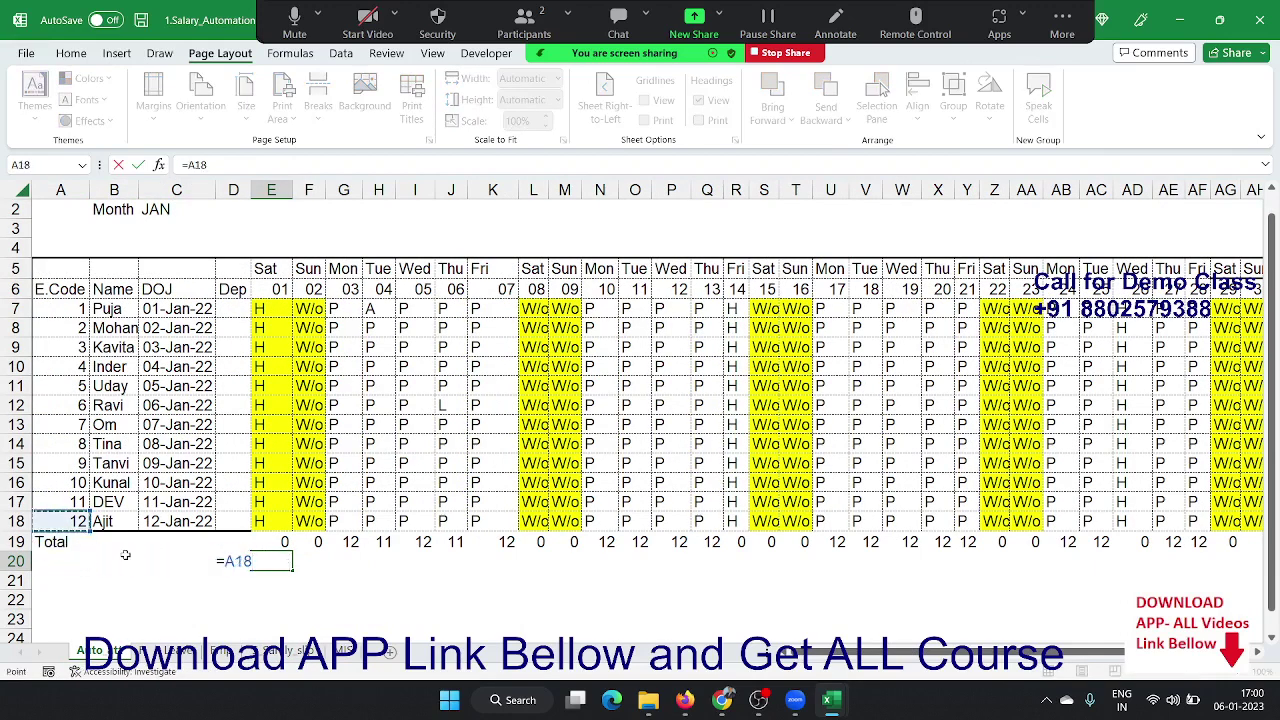
pyautogui.press('Return')
pyautogui.press('Up')
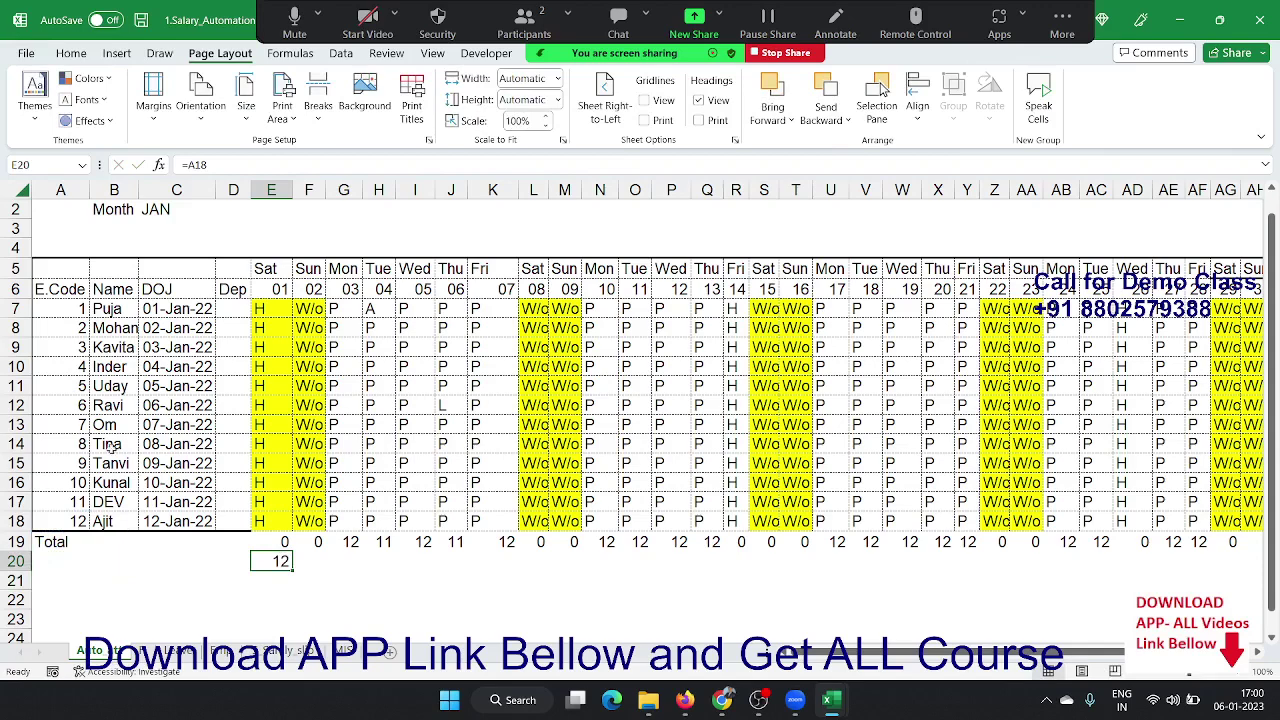
pyautogui.click(196, 164)
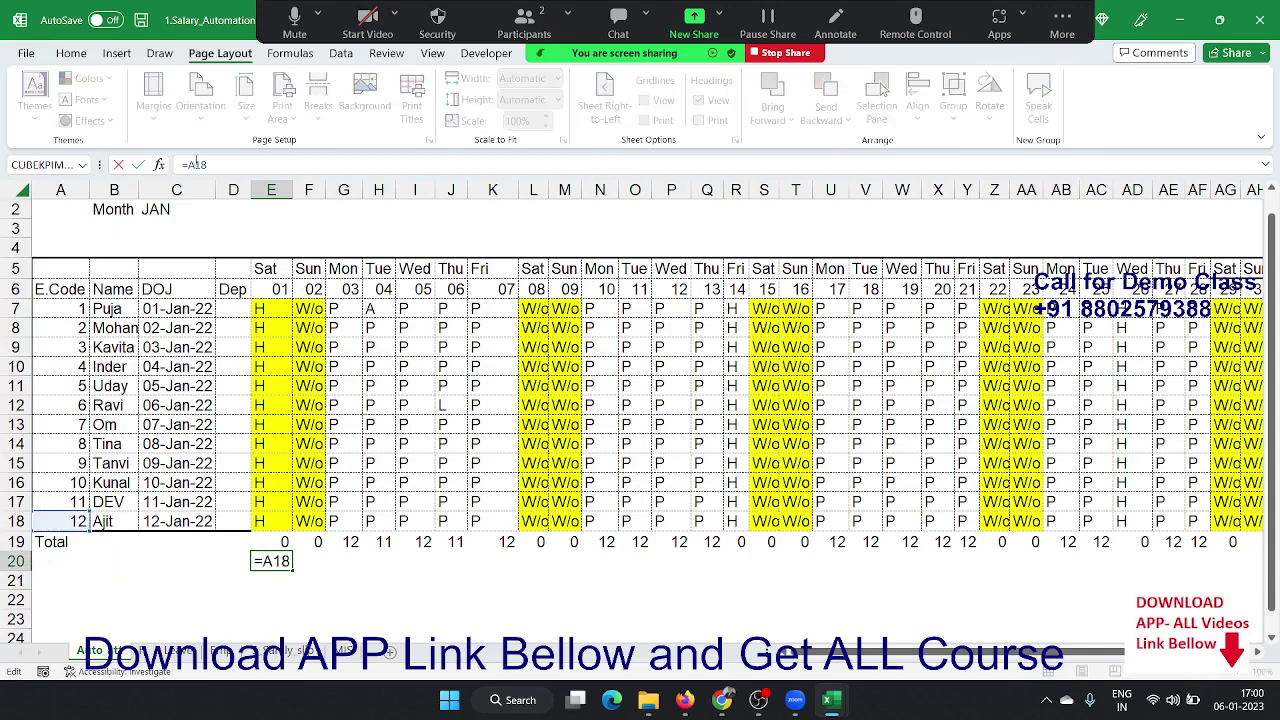
pyautogui.press('F4')
pyautogui.hotkey('ctrl', 'Return')
# - Fill =$A$18 across row 20 through day 31 and return to the dashboard
pyautogui.moveTo(292, 568); pyautogui.dragTo(1092, 566)
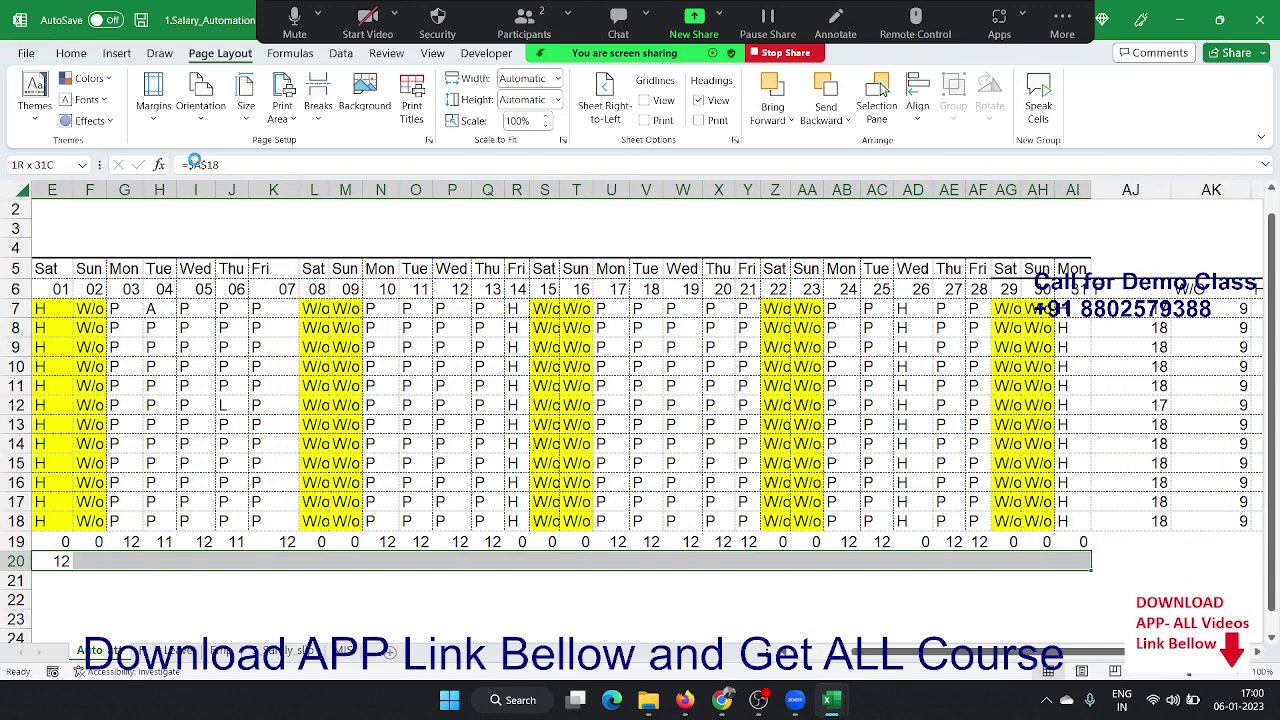
pyautogui.moveTo(1092, 566); pyautogui.dragTo(1092, 566)
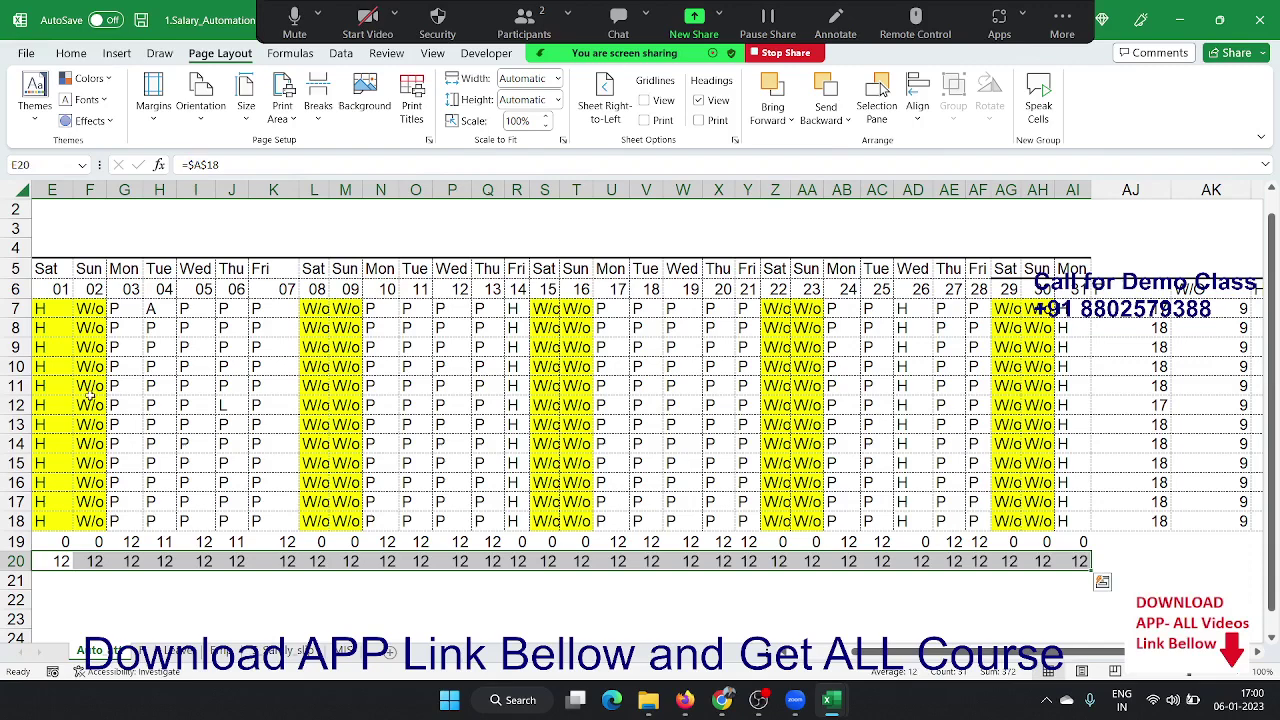
pyautogui.click(345, 651)
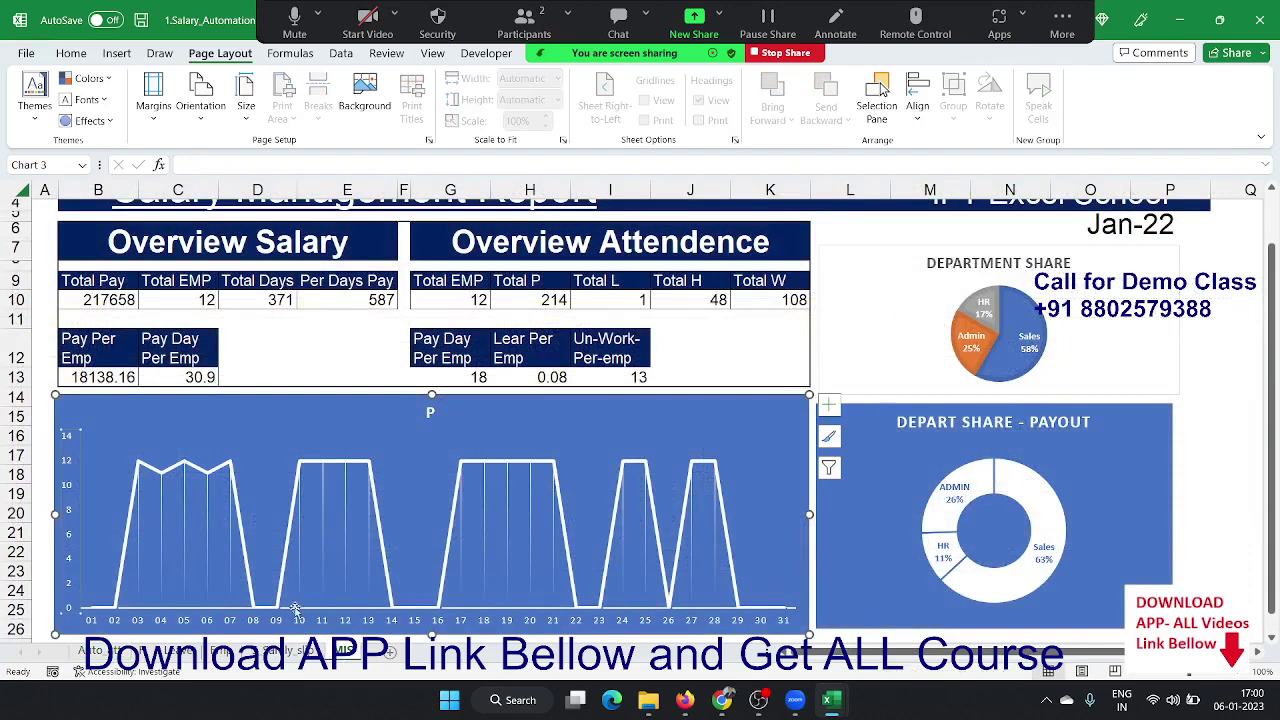
# - Add a series named TEMP to the chart, using Auto_att row 20's constant 12 values
pyautogui.rightClick(281, 414)
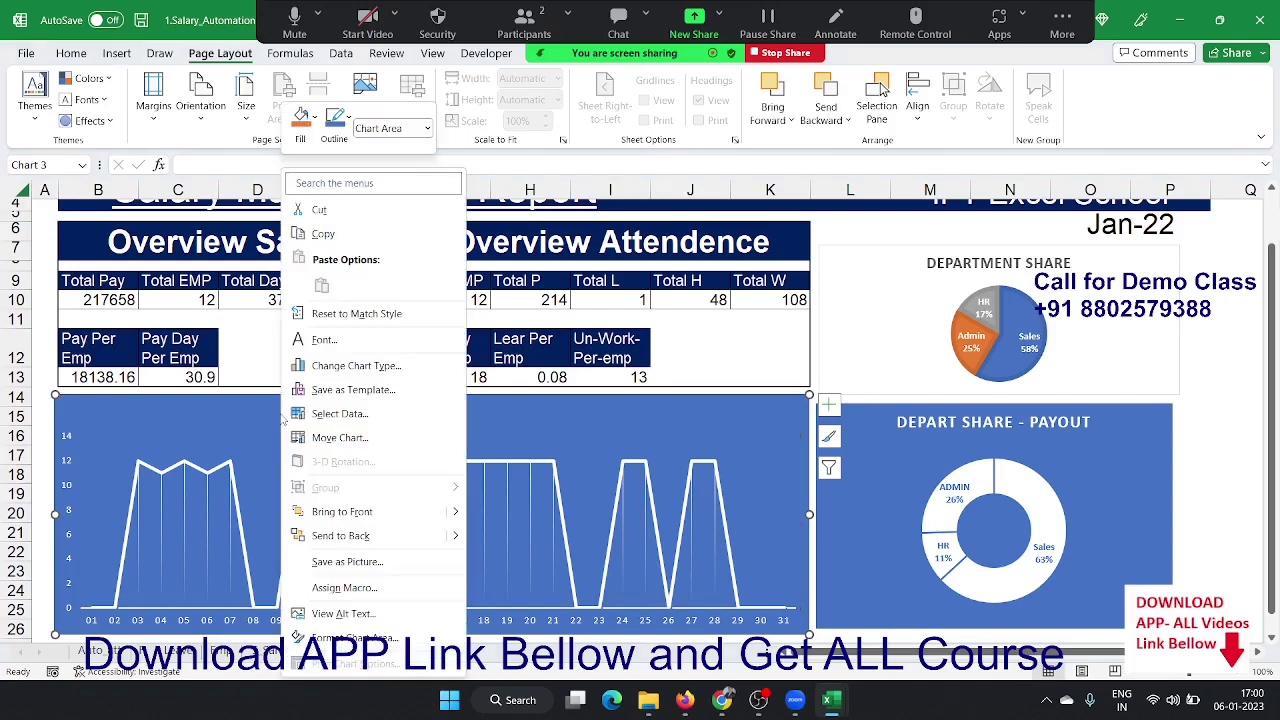
pyautogui.click(341, 415)
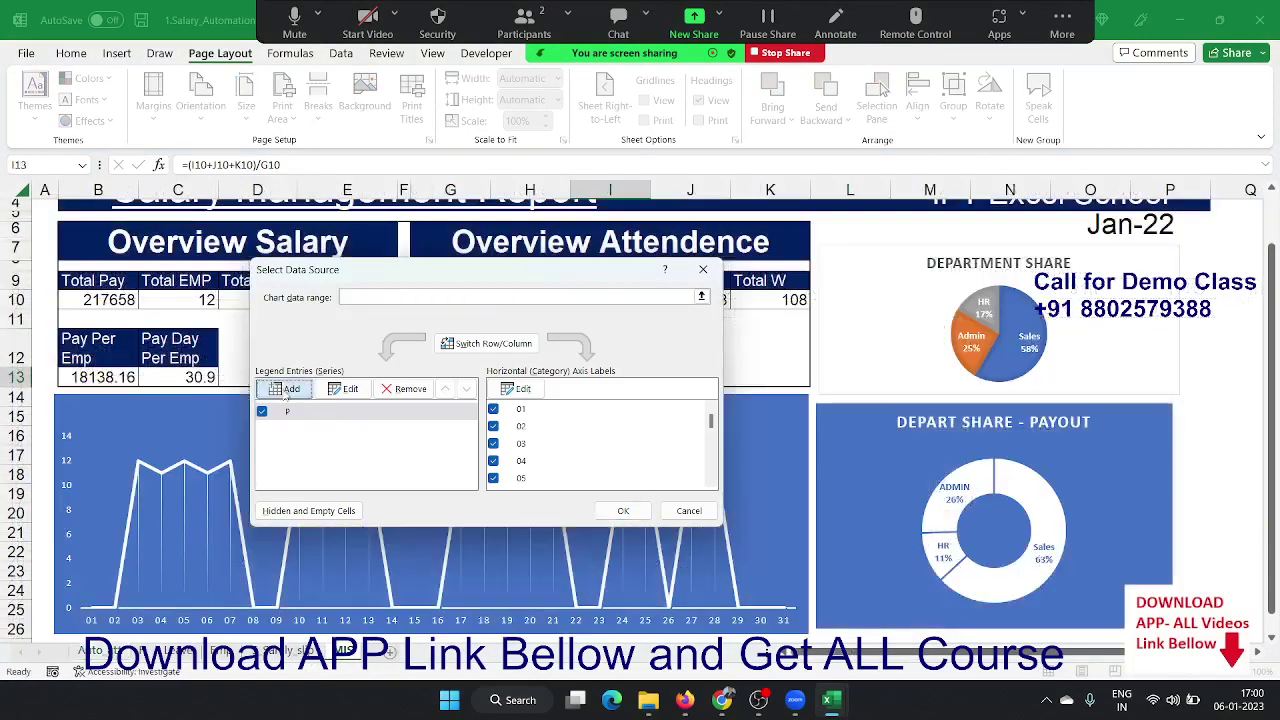
pyautogui.click(287, 392)
pyautogui.write('TEMP')
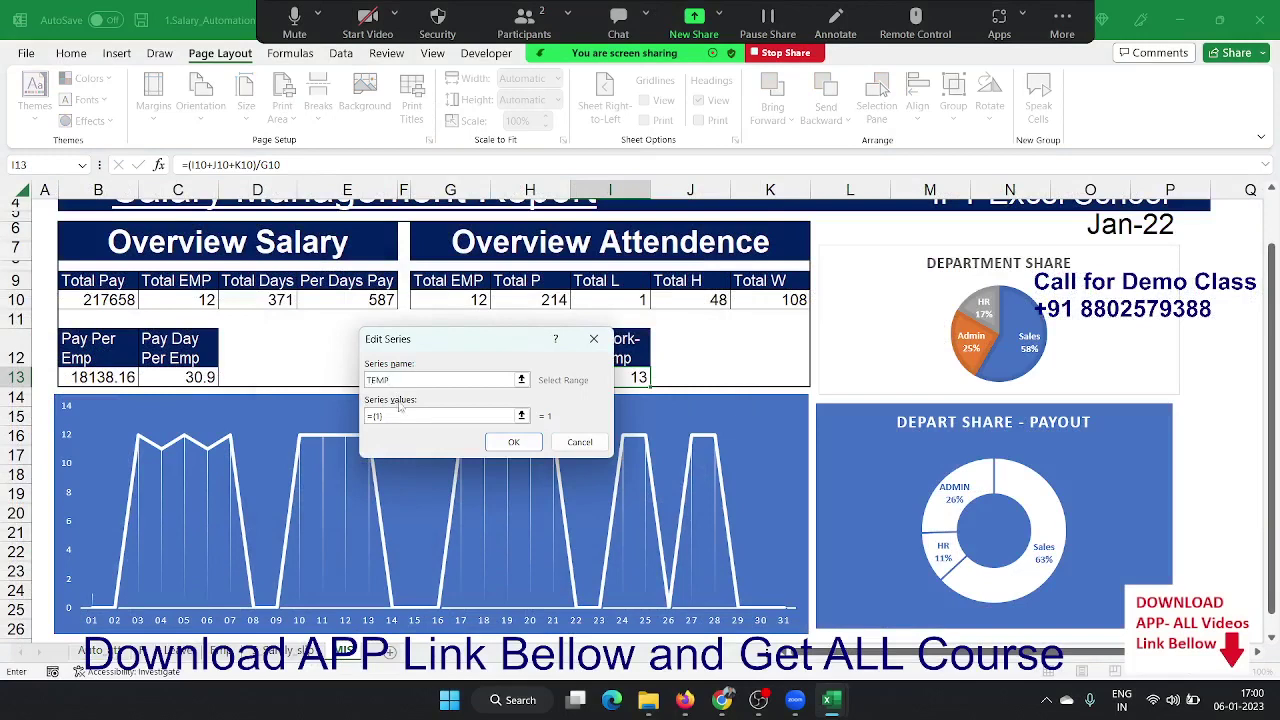
pyautogui.click(399, 416)
pyautogui.click(92, 651)
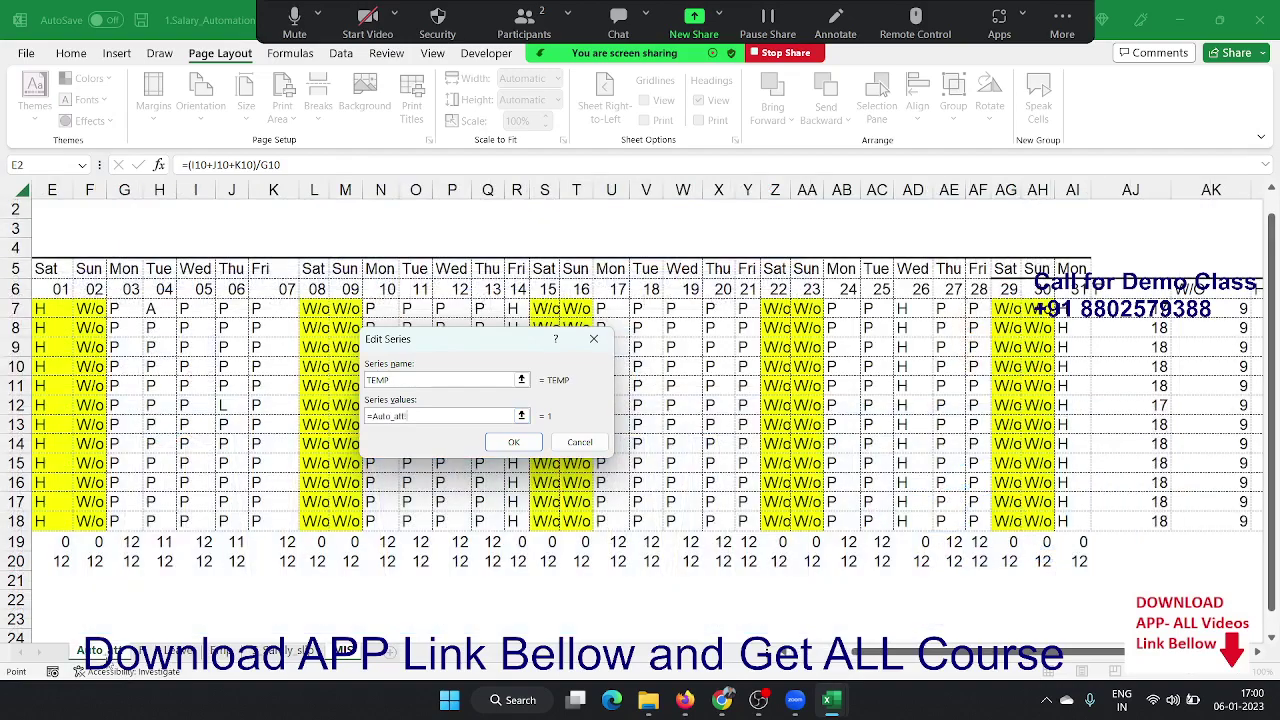
pyautogui.click(70, 563)
pyautogui.hscroll(-3, 79, 567)
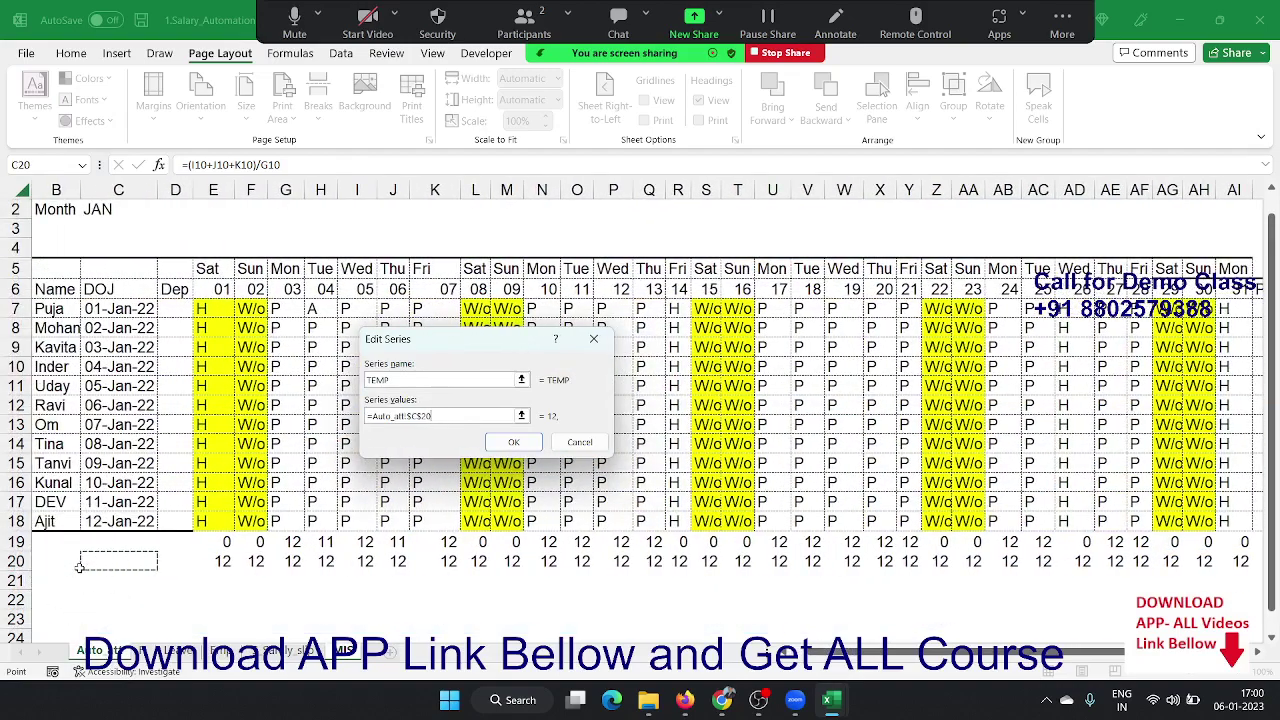
pyautogui.press('Return')
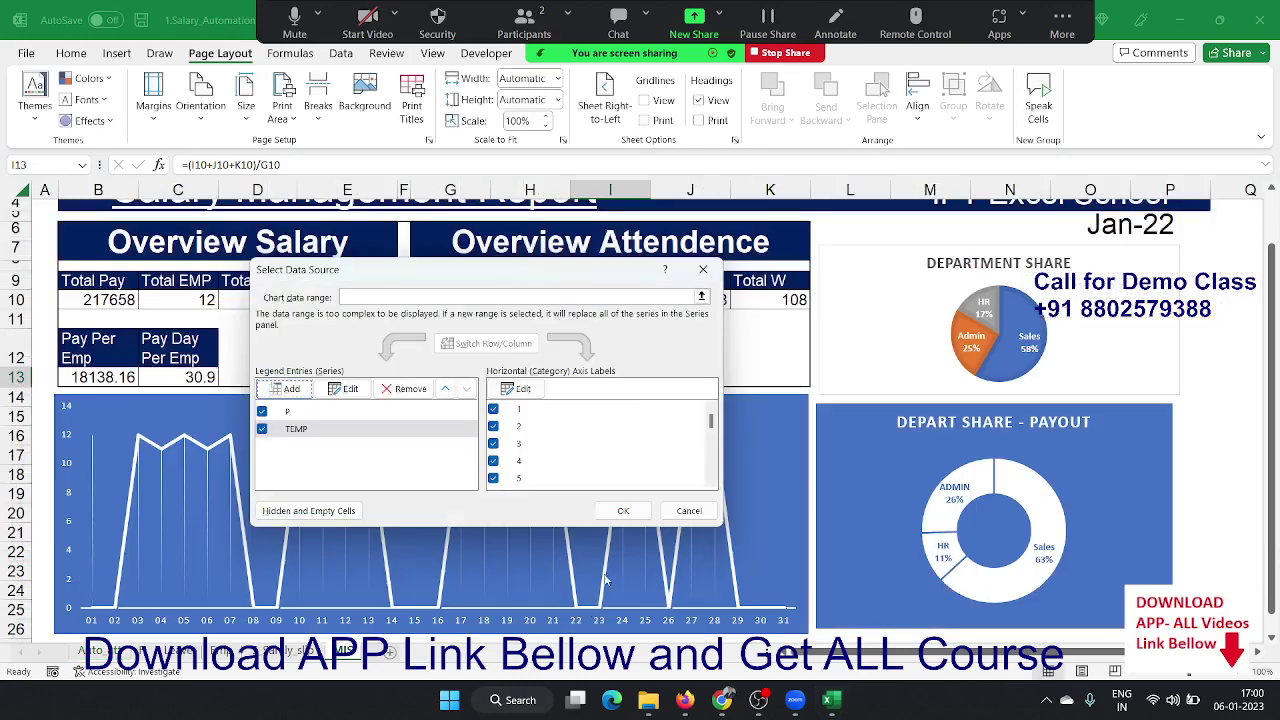
pyautogui.click(622, 512)
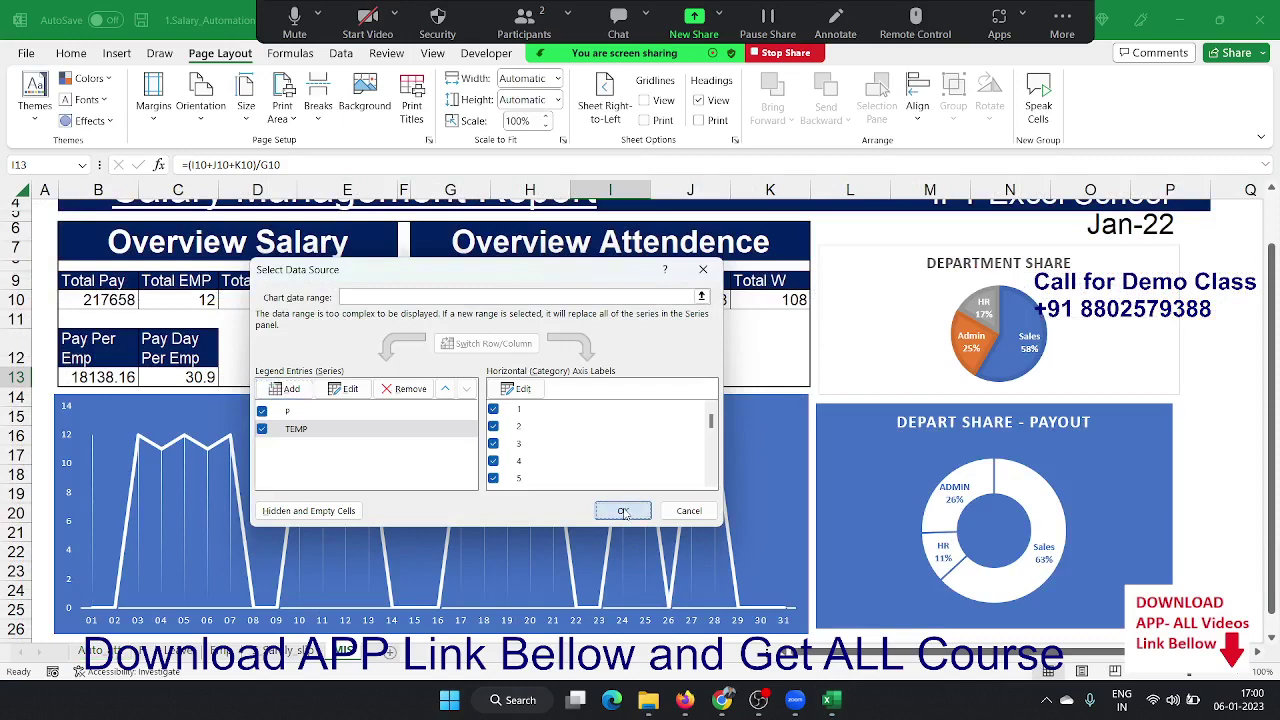
pyautogui.scroll(-2, 549, 605)
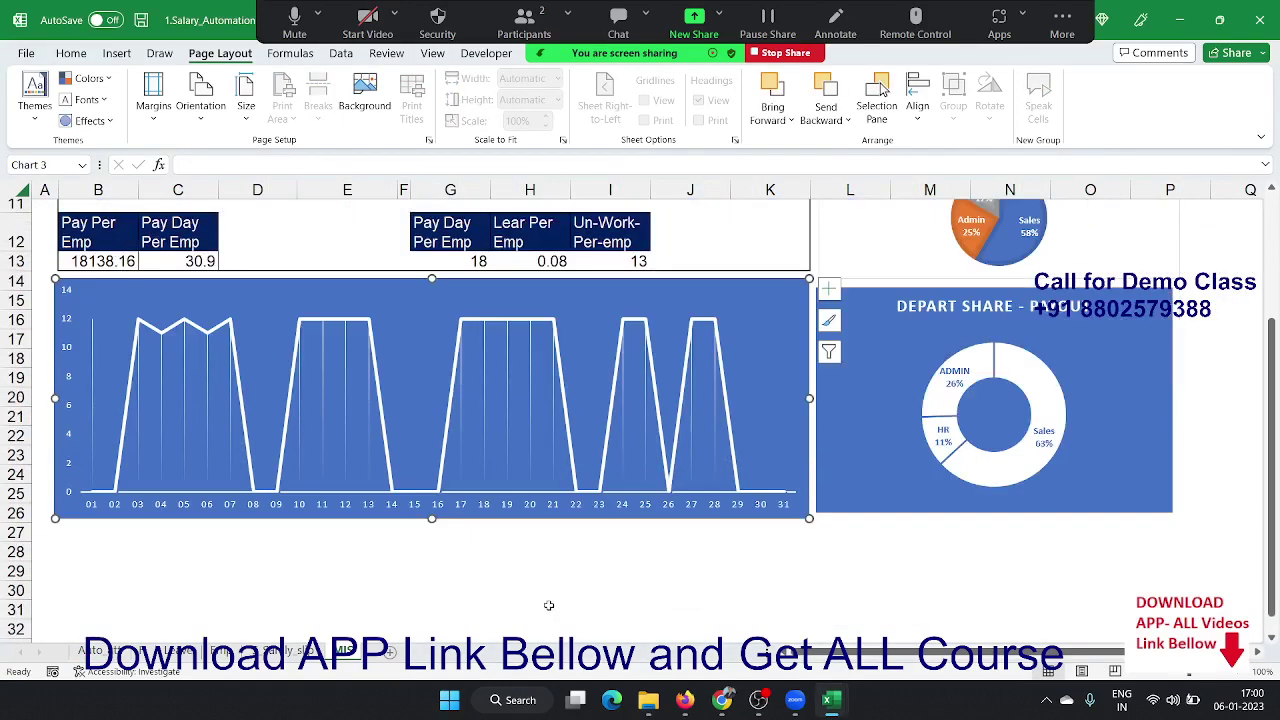
pyautogui.scroll(2, 440, 534)
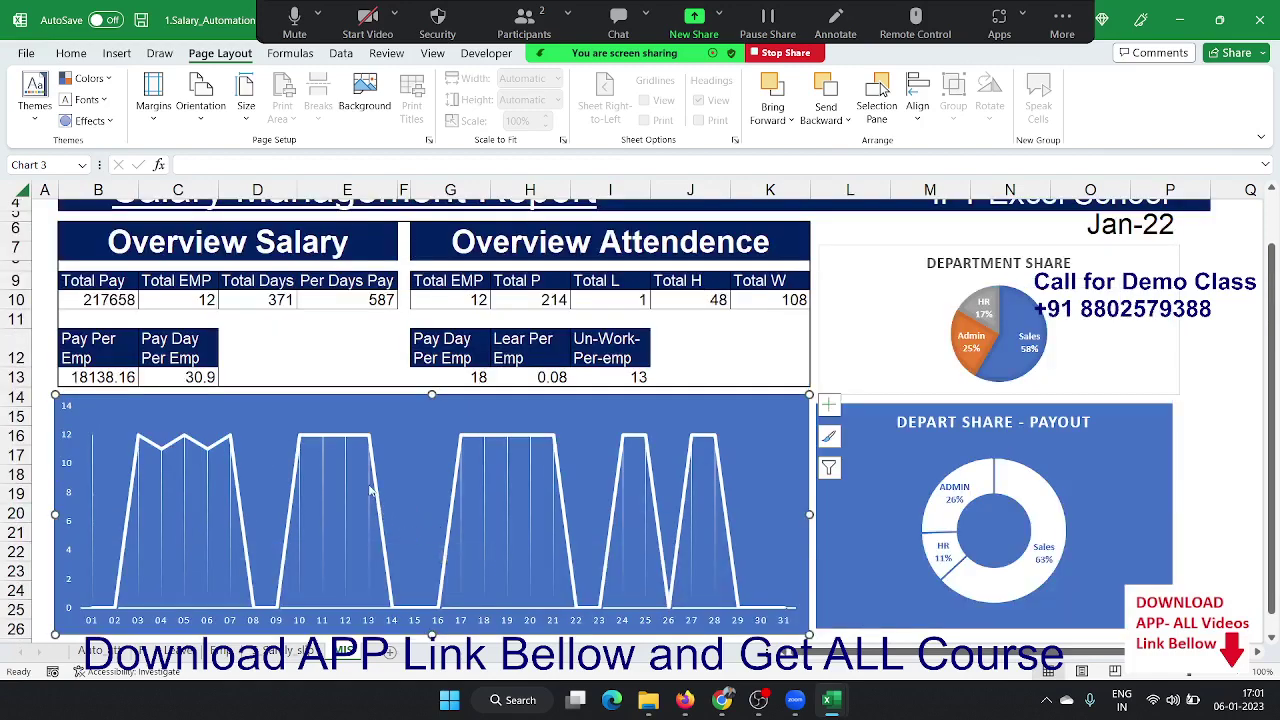
# - Set the horizontal axis labels to Auto_att!$E$6:$AI$6 so days 01–31 appear
pyautogui.rightClick(397, 468)
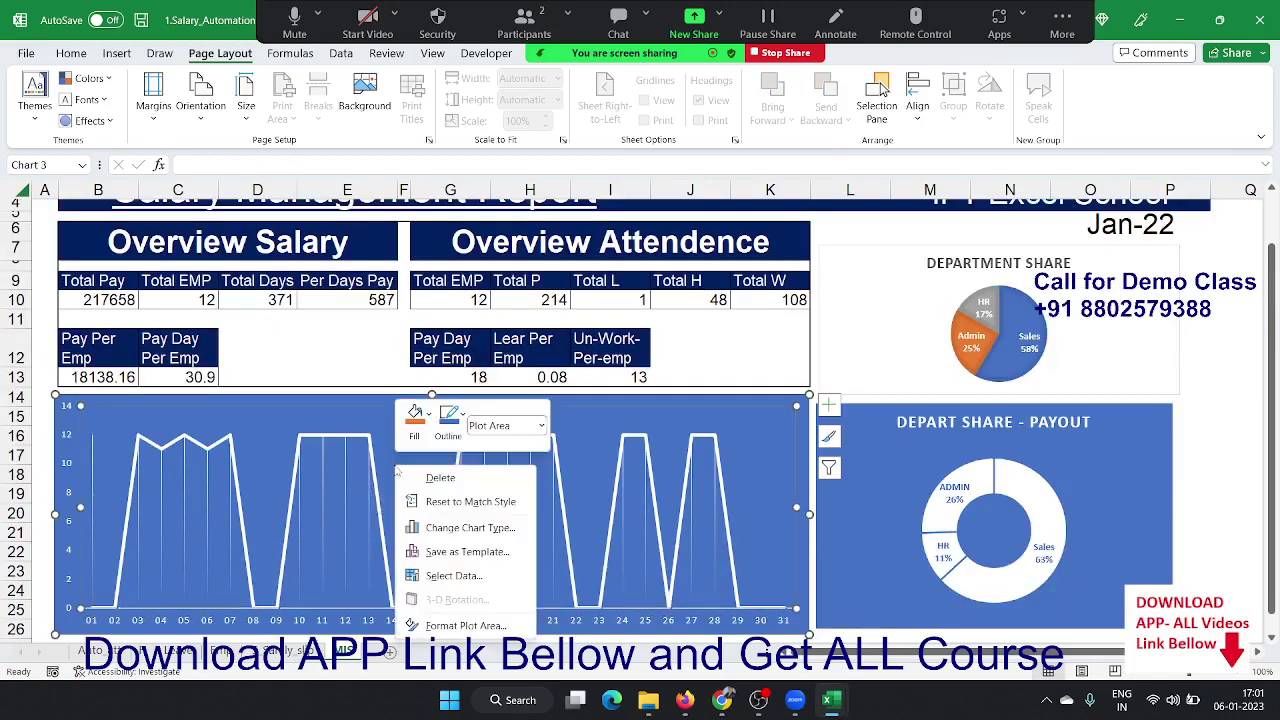
pyautogui.click(454, 575)
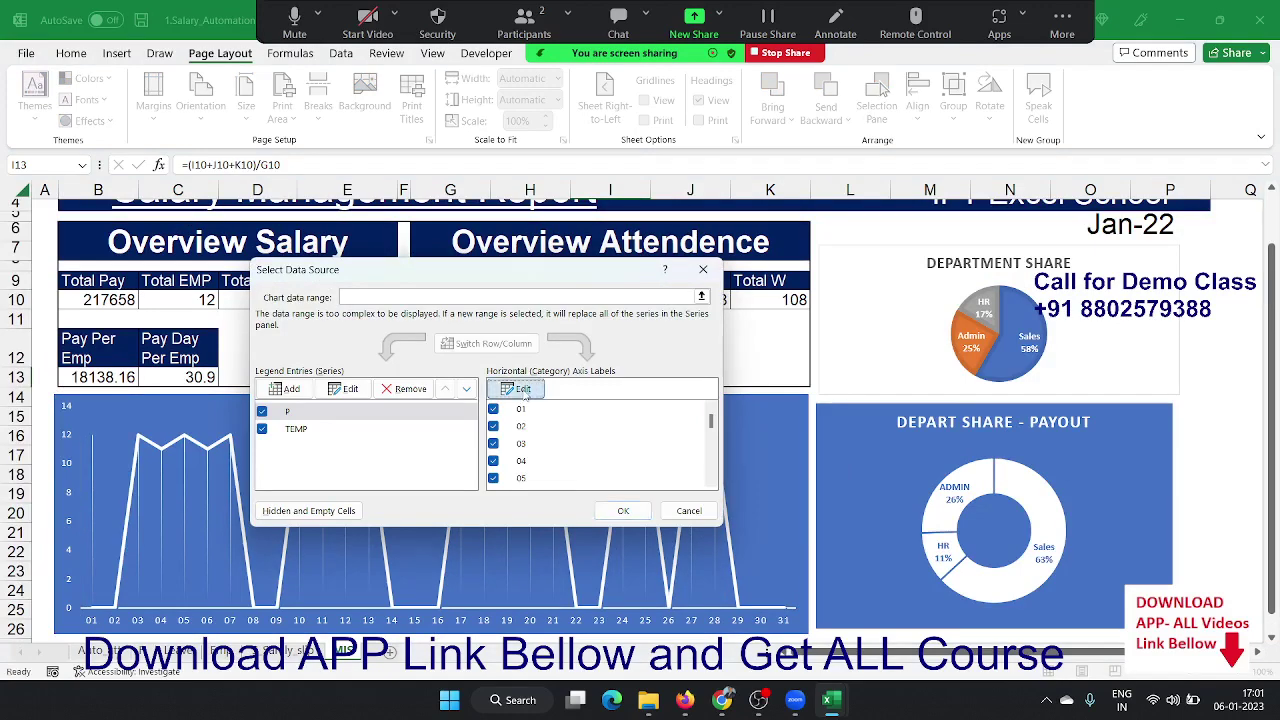
pyautogui.click(518, 388)
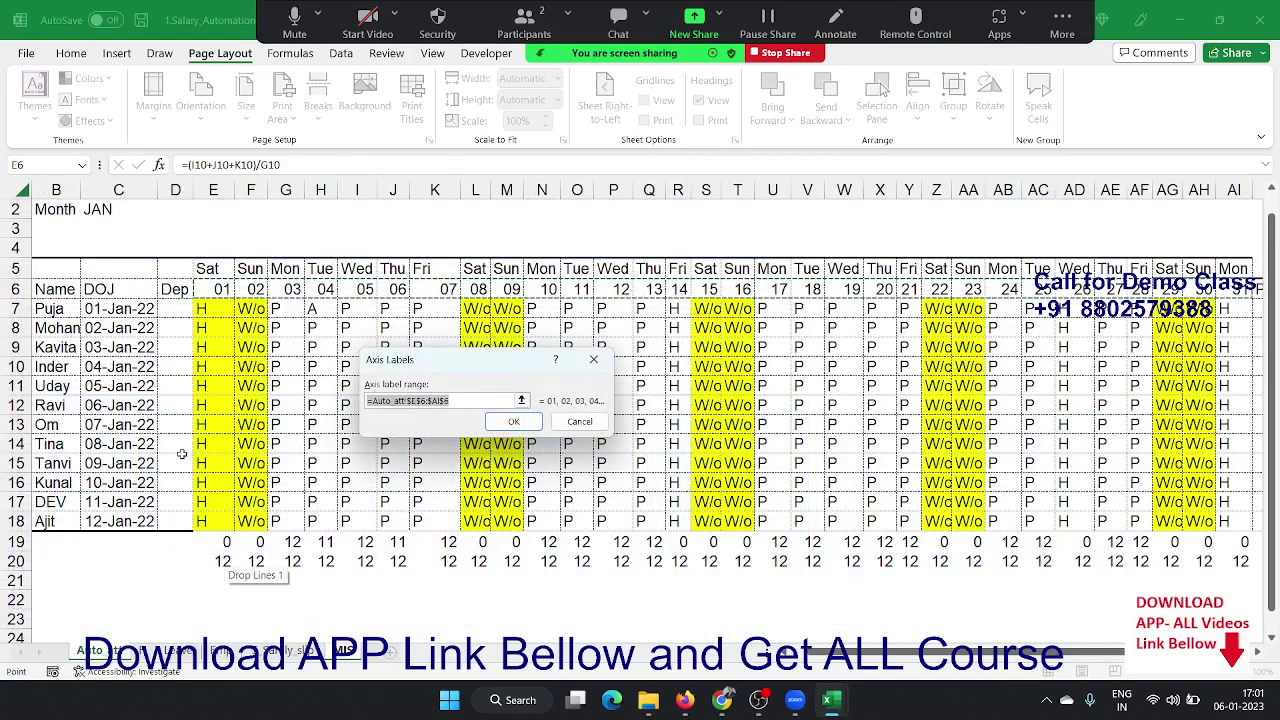
pyautogui.click(218, 289)
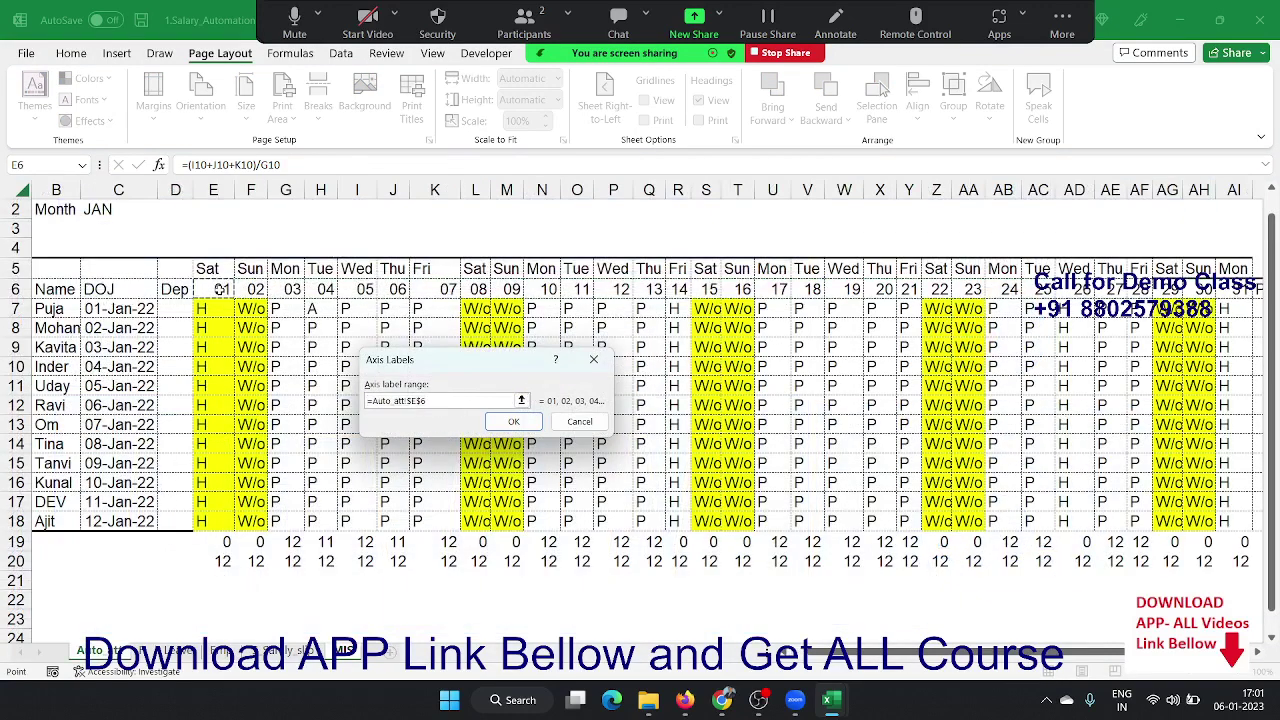
pyautogui.hotkey('ctrl', 'shift', 'Right')
pyautogui.hotkey('shift', 'Left')
pyautogui.hotkey('shift', 'Left')
pyautogui.hotkey('shift', 'Left')
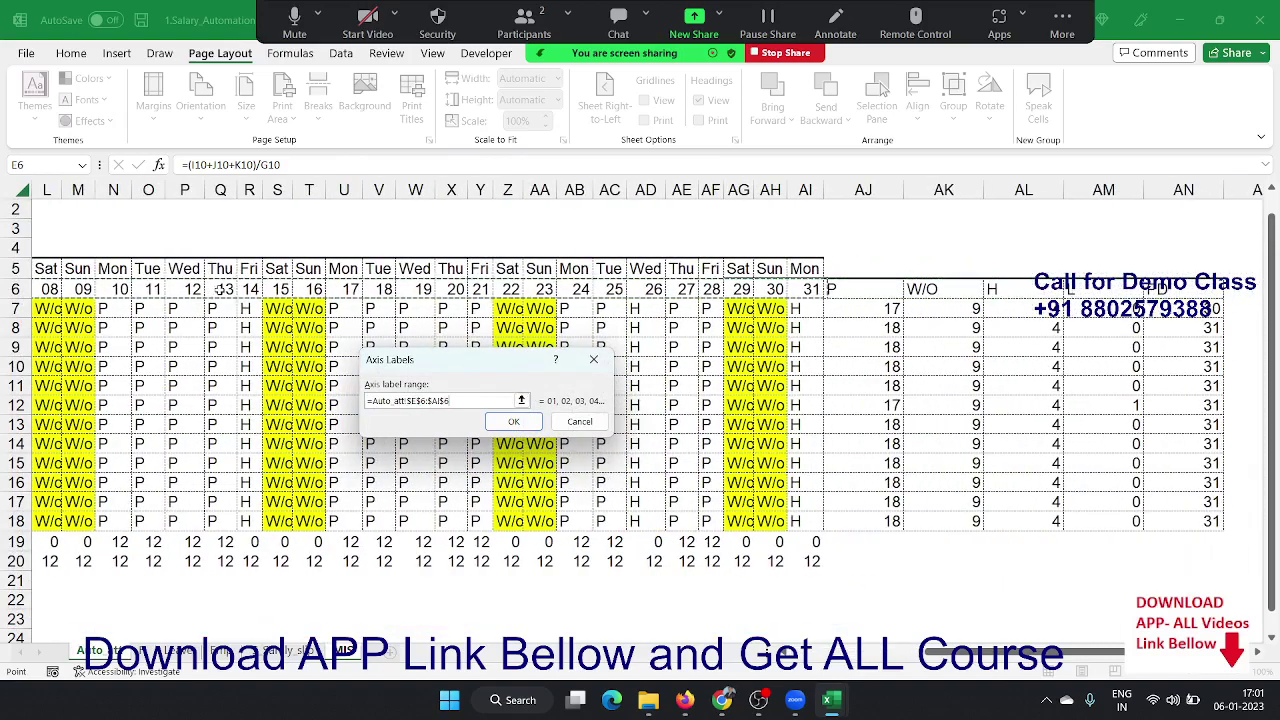
pyautogui.click(513, 421)
pyautogui.click(620, 511)
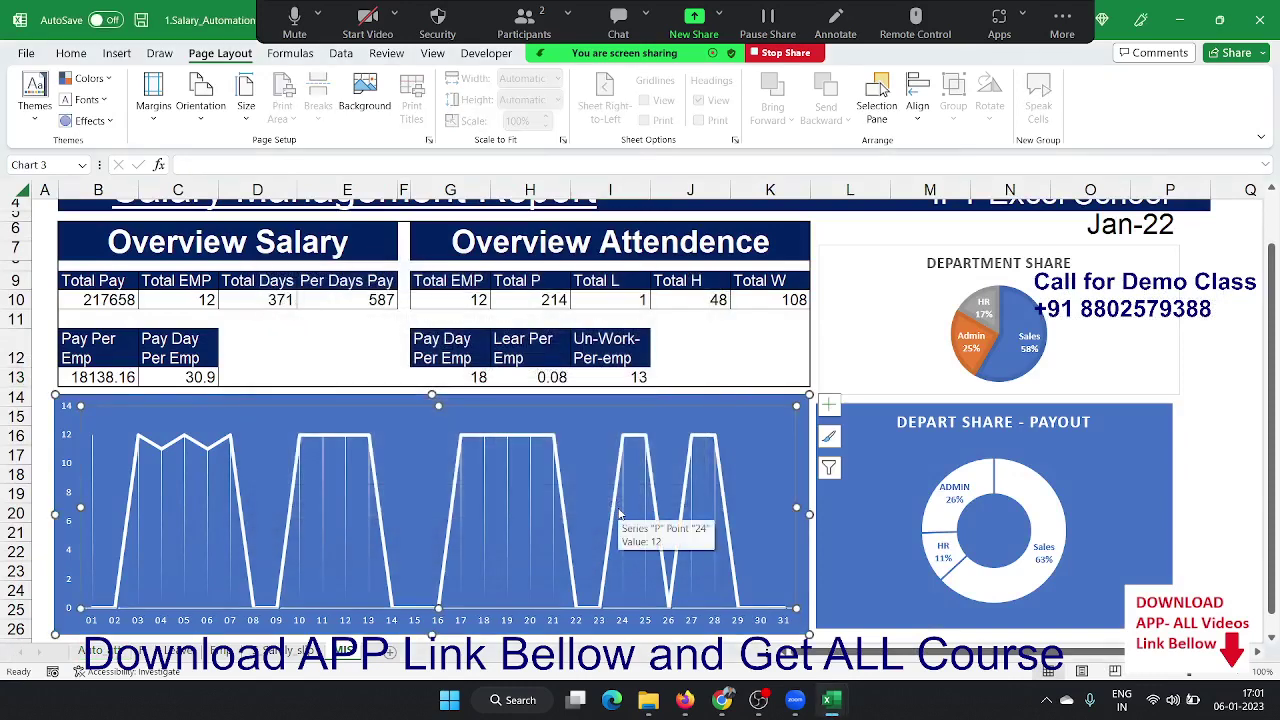
pyautogui.scroll(-1, 618, 510)
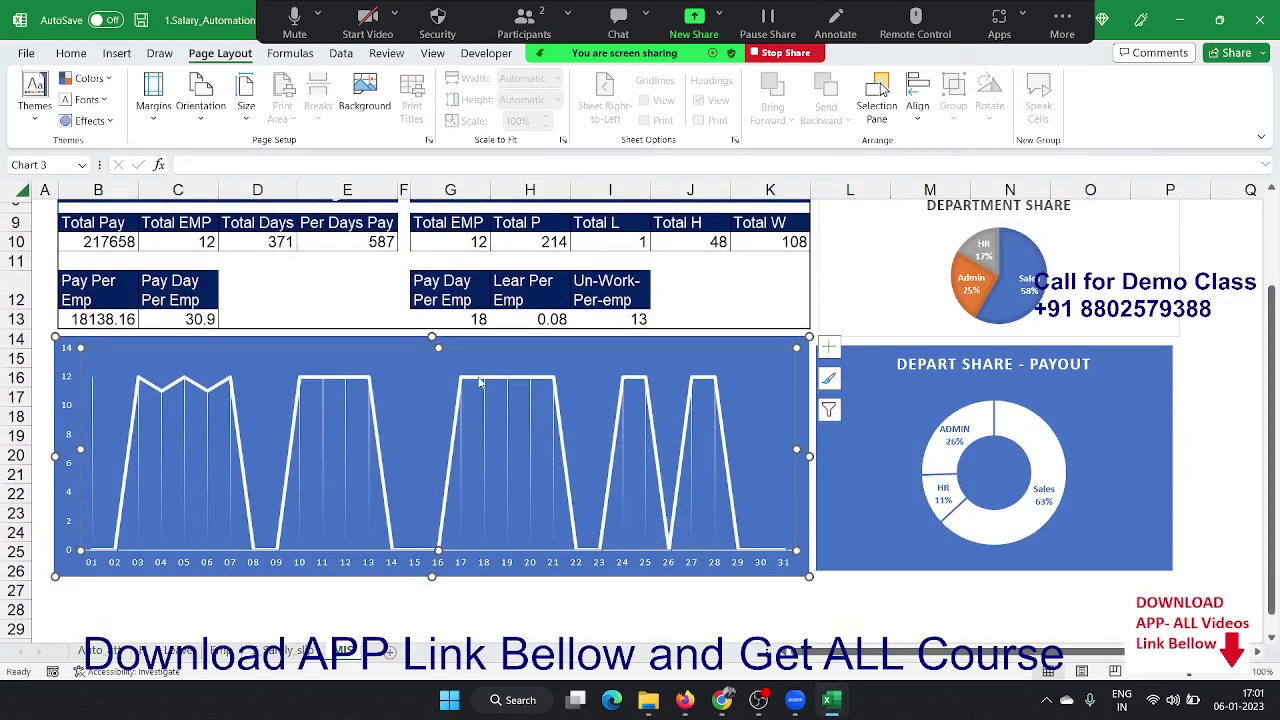
pyautogui.moveTo(479, 382)
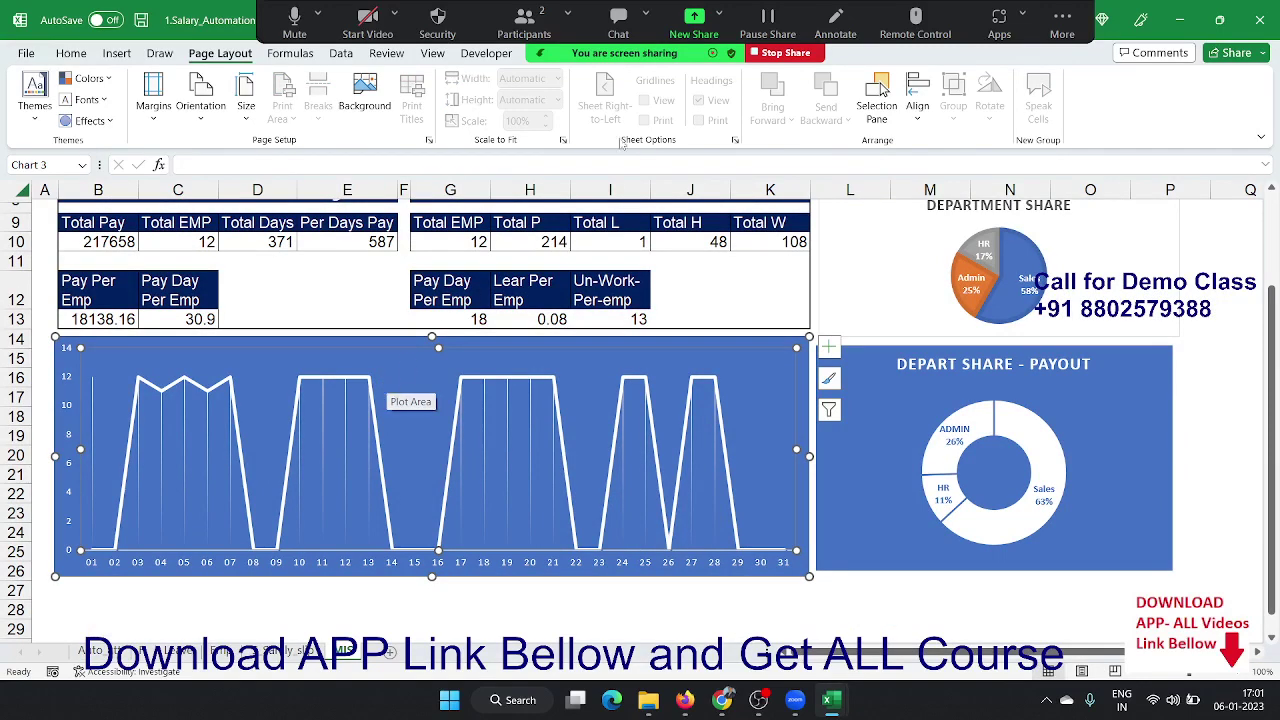
pyautogui.scroll(2, 391, 387)
# - Keep the chart type as Line, then reopen Select Data Source listing P and TEMP
pyautogui.click(71, 53)
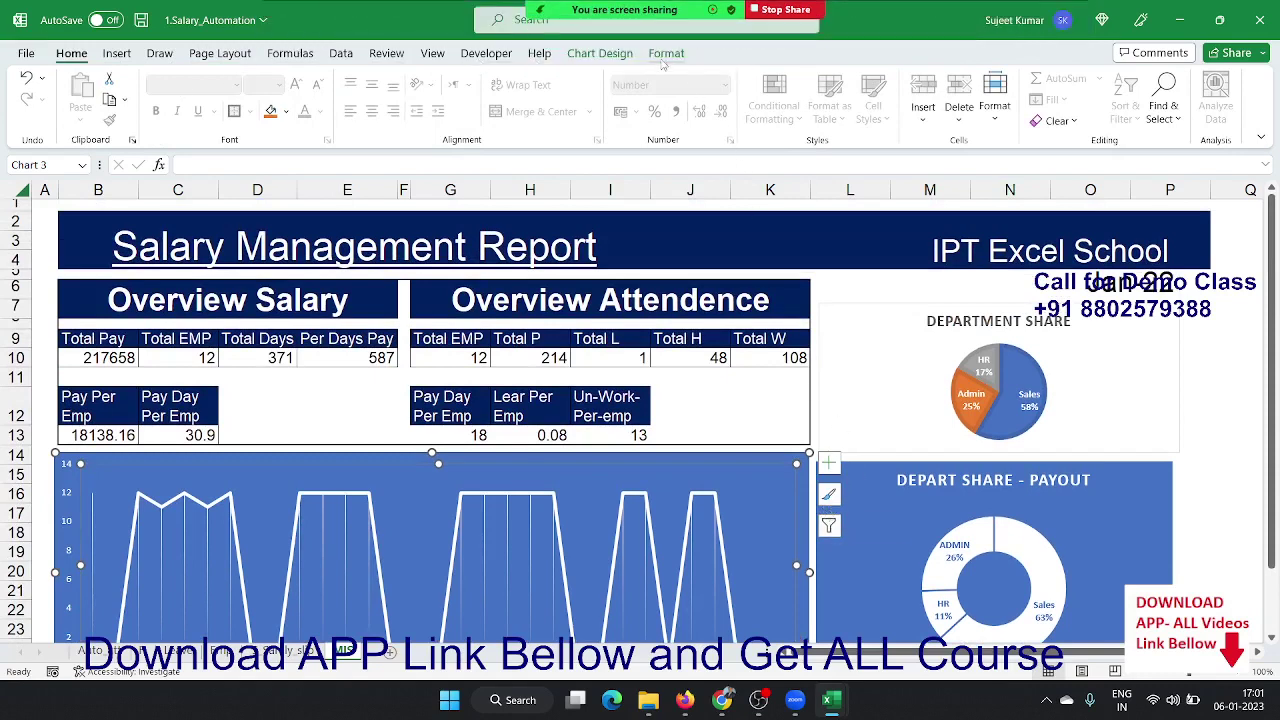
pyautogui.click(602, 54)
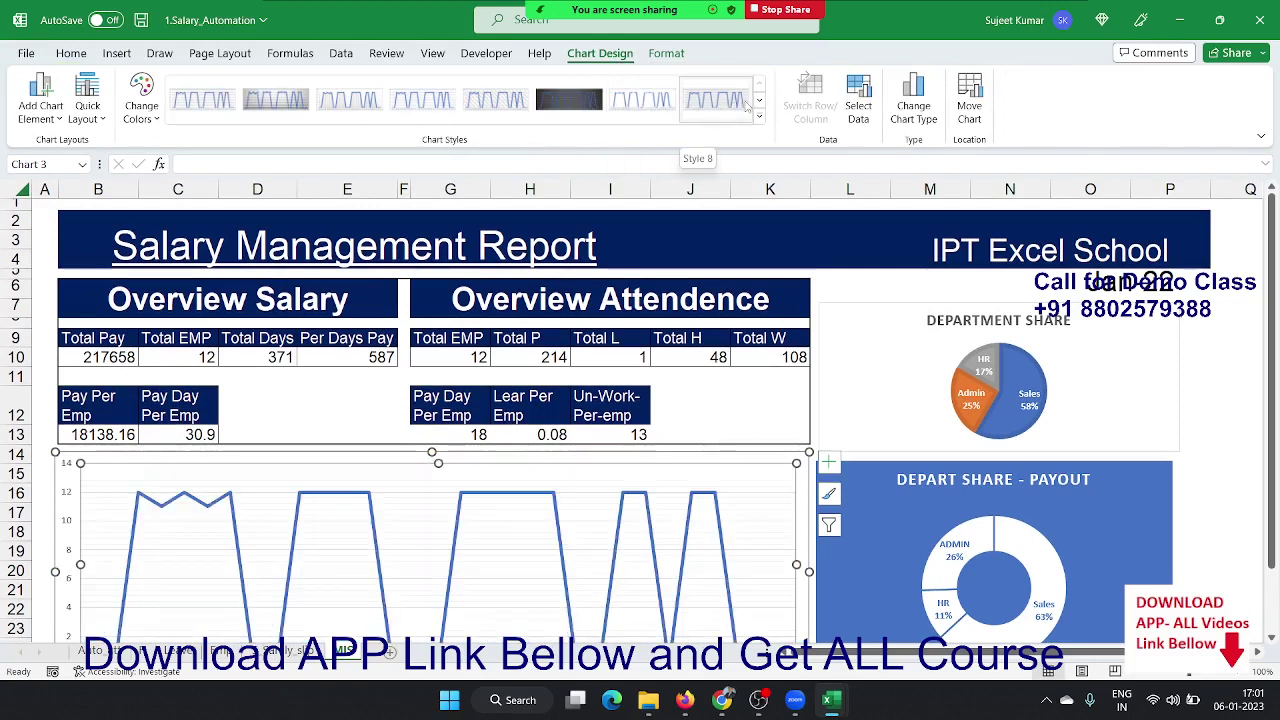
pyautogui.rightClick(380, 478)
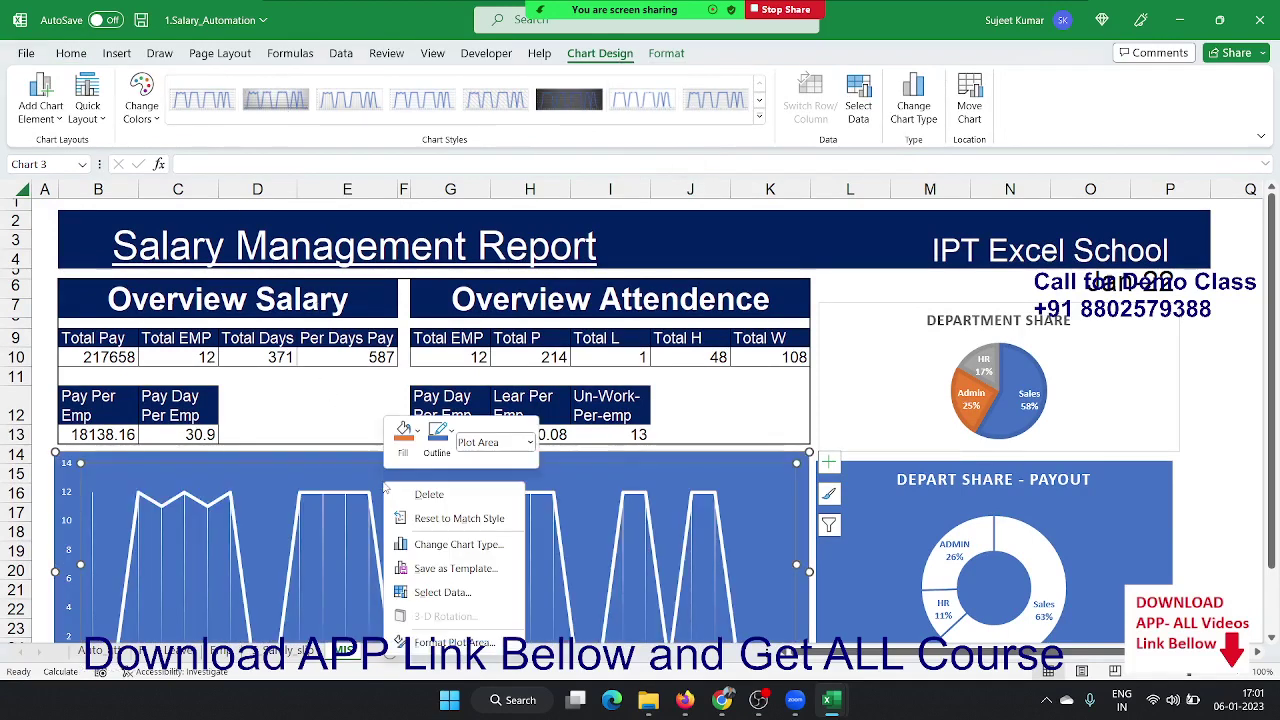
pyautogui.click(472, 546)
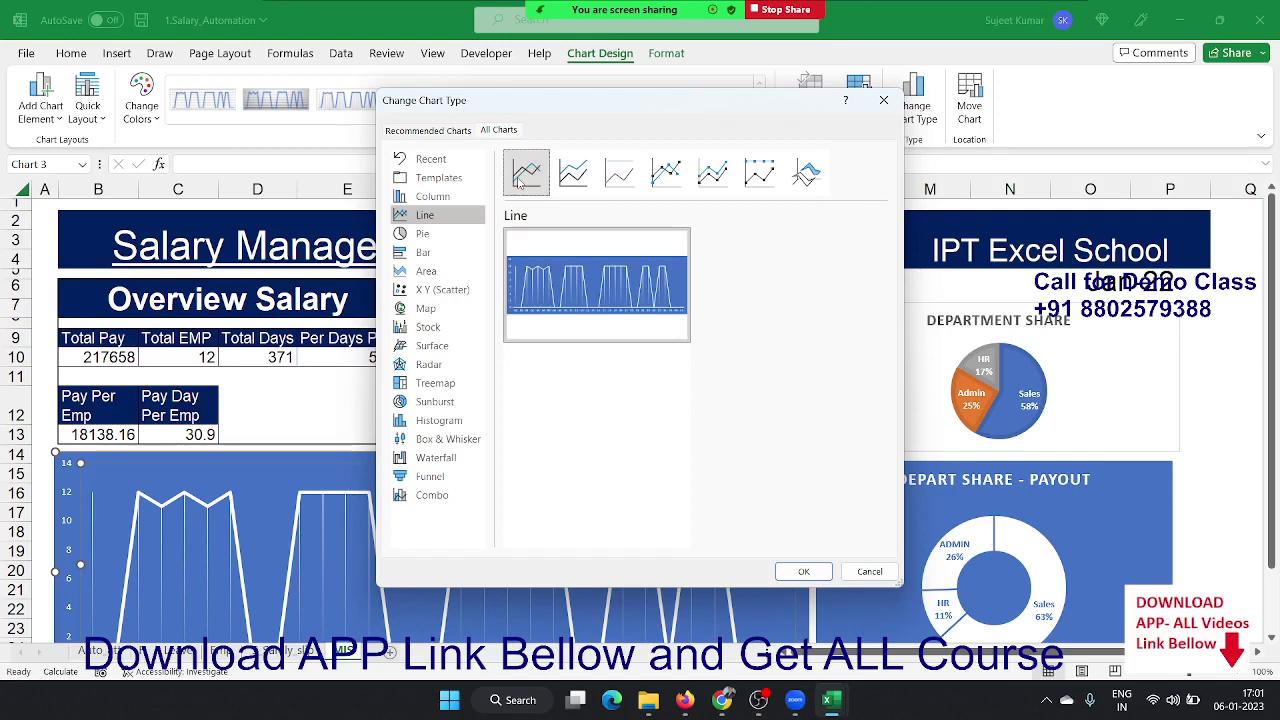
pyautogui.click(803, 571)
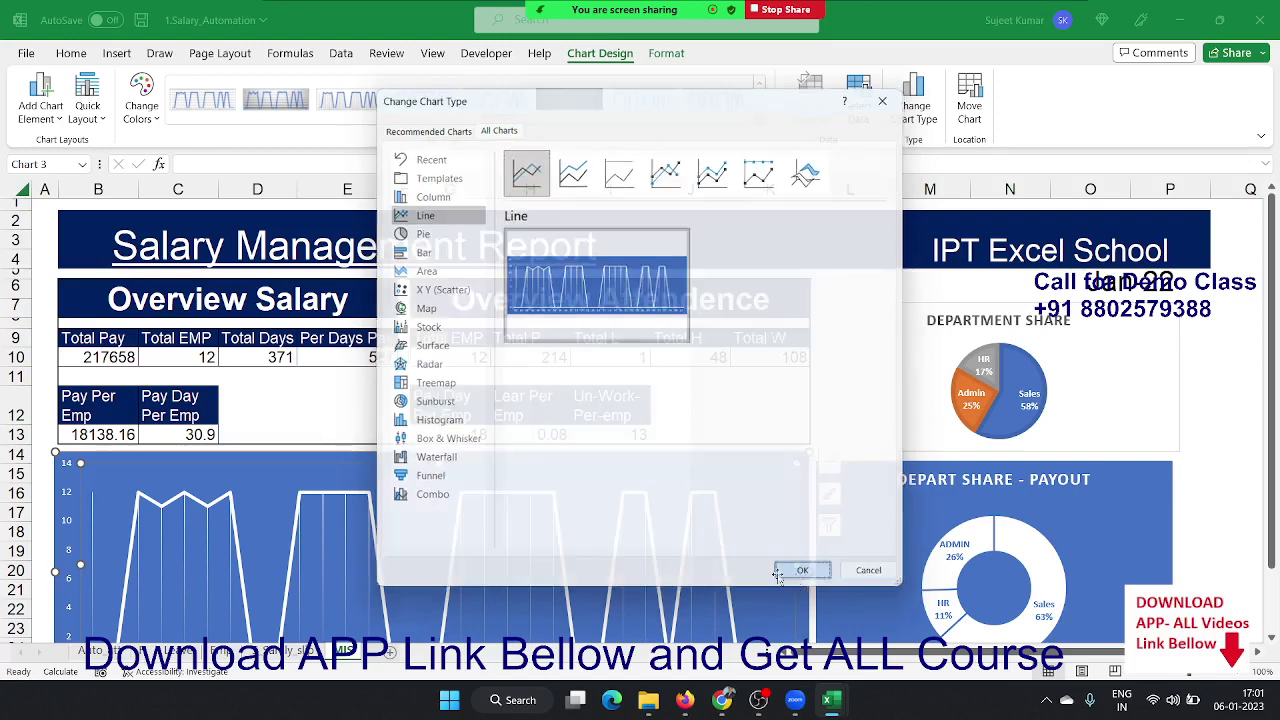
pyautogui.rightClick(568, 480)
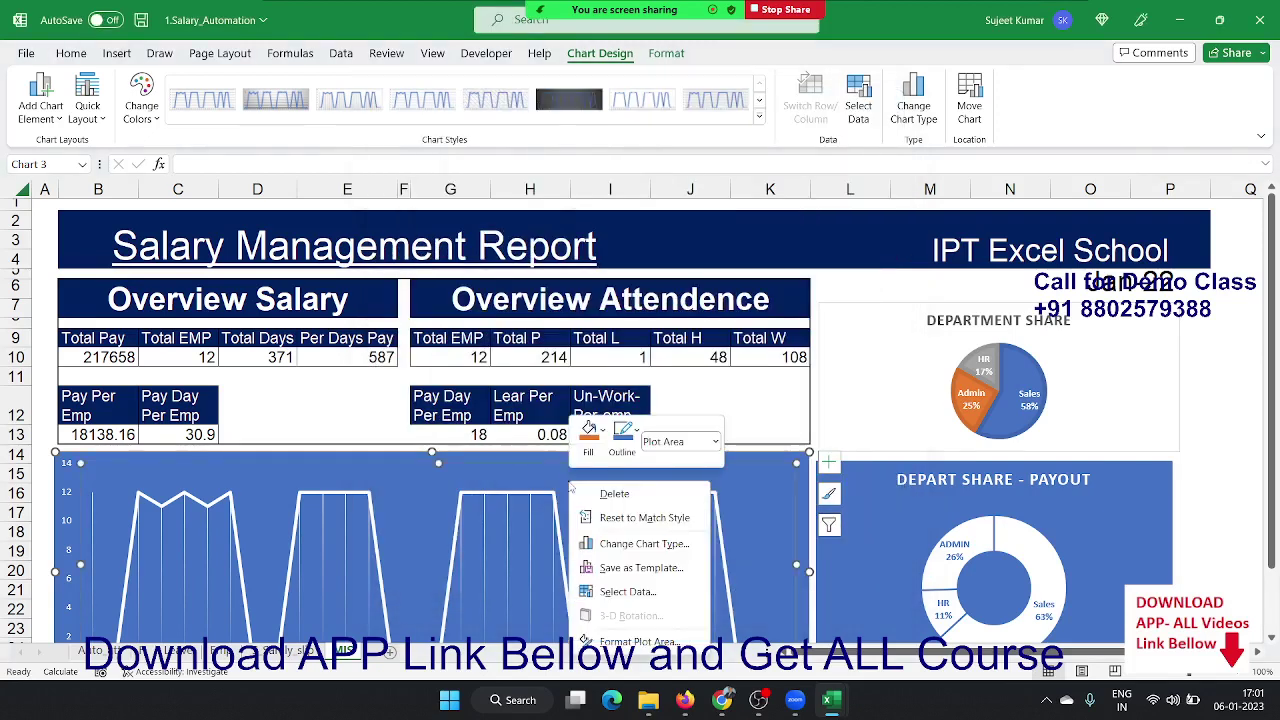
pyautogui.click(645, 592)
# - Toggle the TEMP and P series visibility checkboxes, then reselect TEMP
pyautogui.click(320, 432)
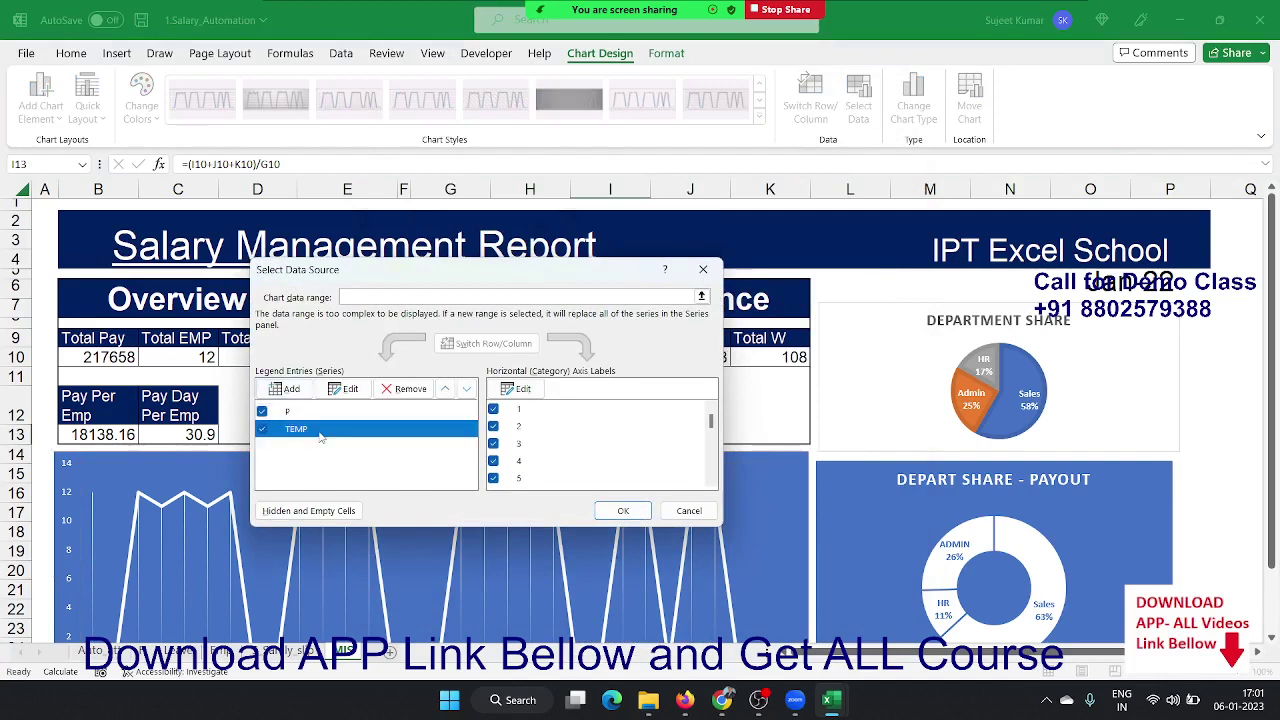
pyautogui.click(263, 430)
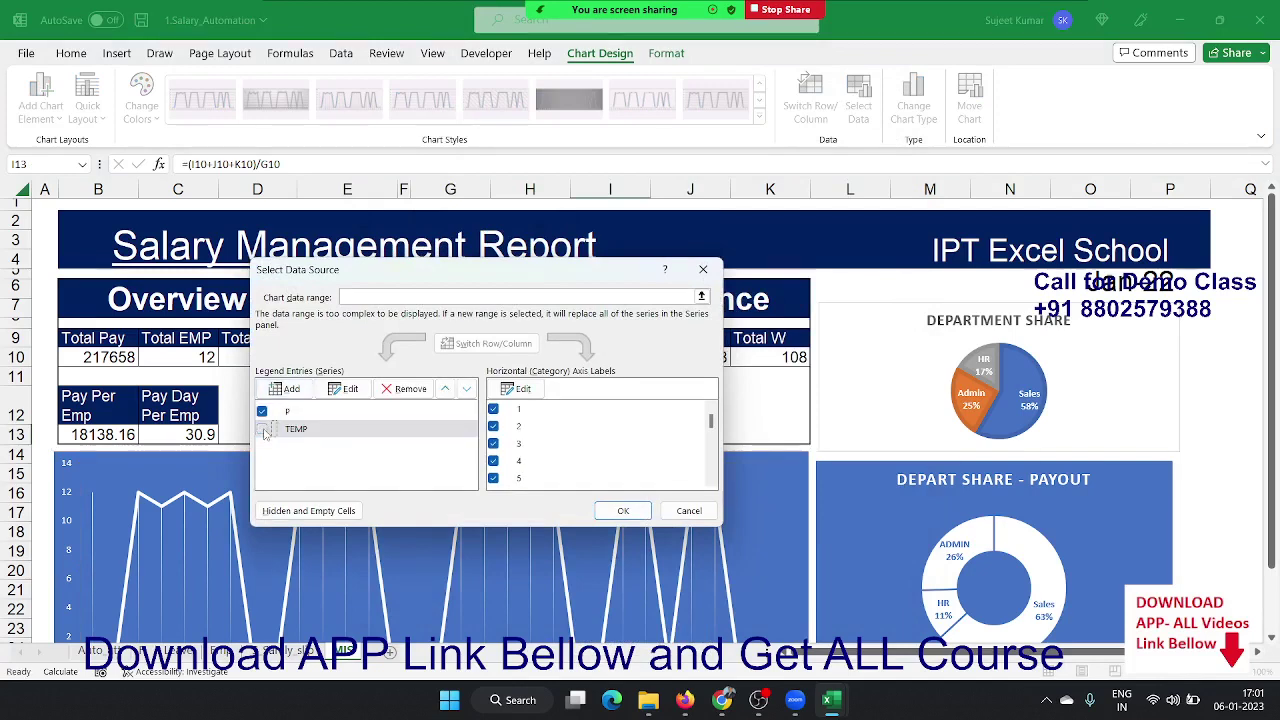
pyautogui.click(262, 412)
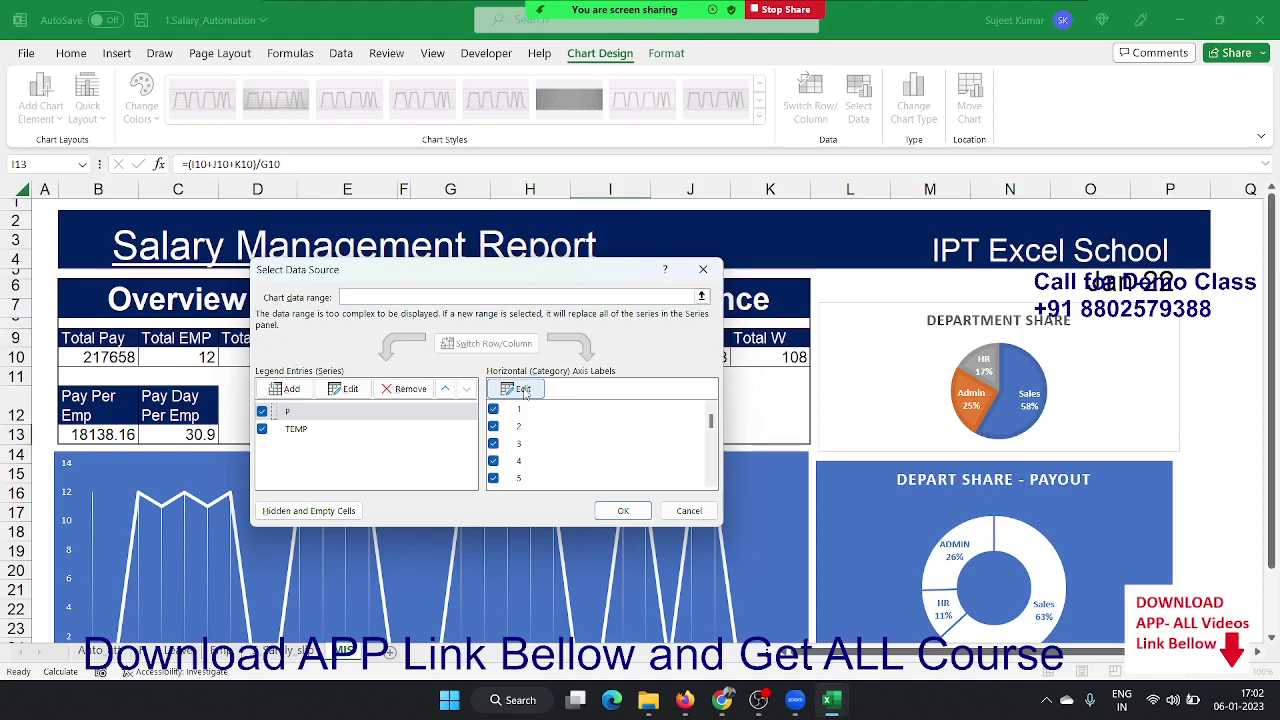
pyautogui.click(297, 431)
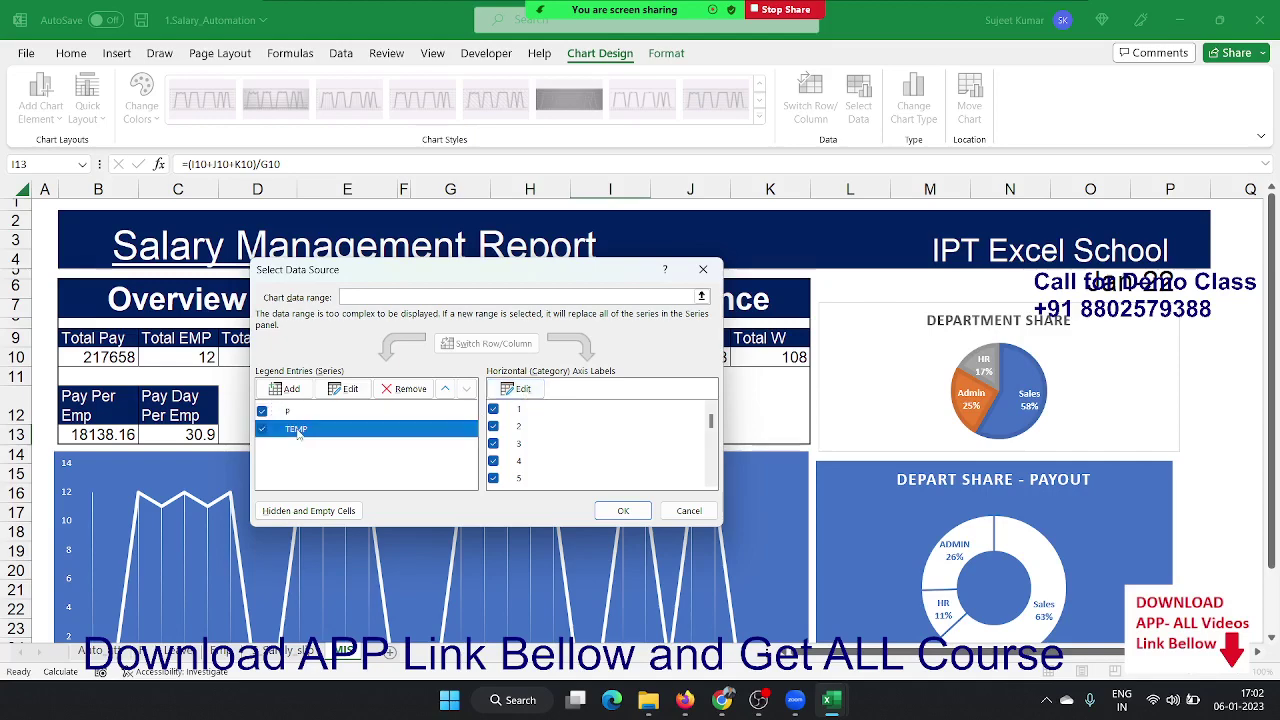
# - Redefine TEMP's values as Auto_att!$E$20:$AI$20 and apply the new data source
pyautogui.click(345, 389)
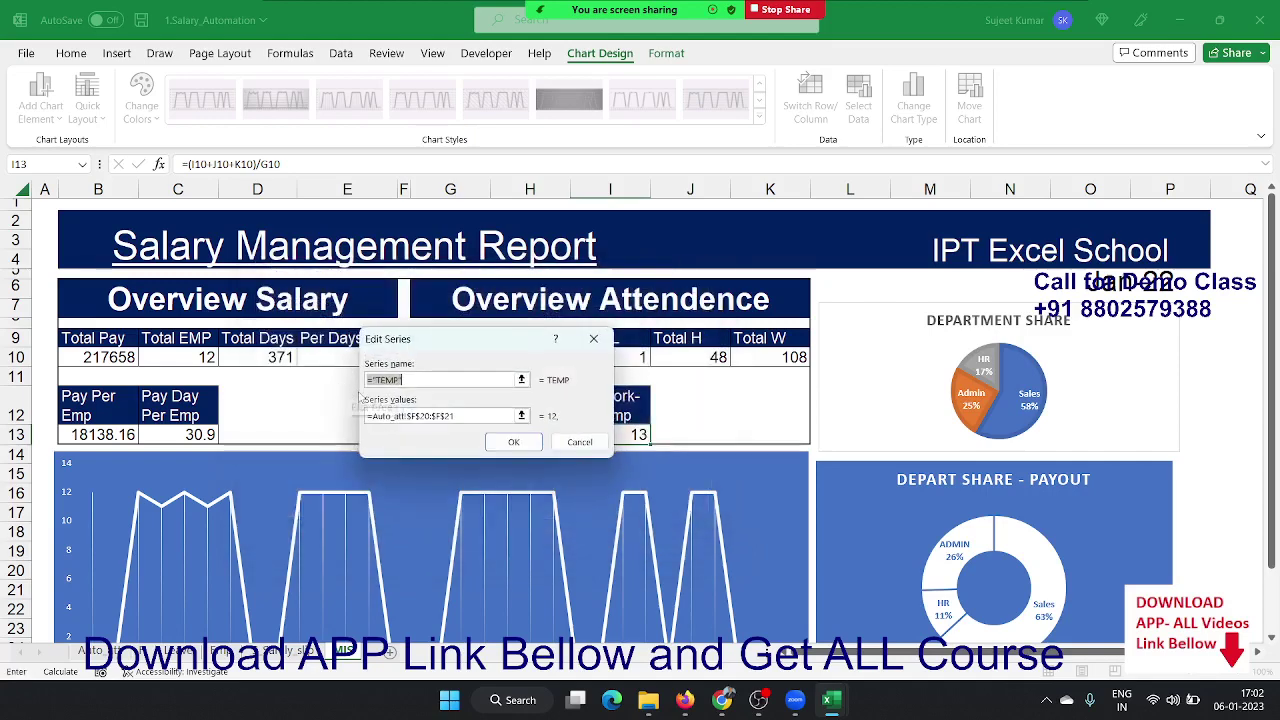
pyautogui.click(437, 416)
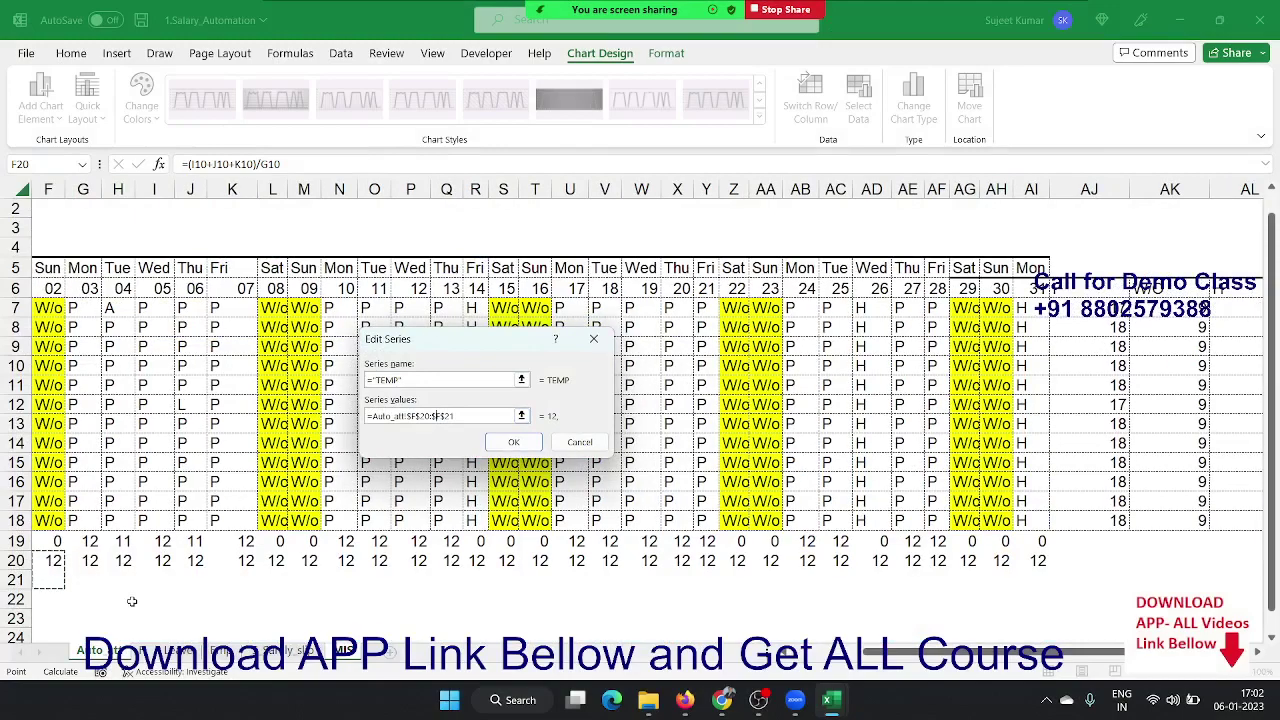
pyautogui.click(55, 561)
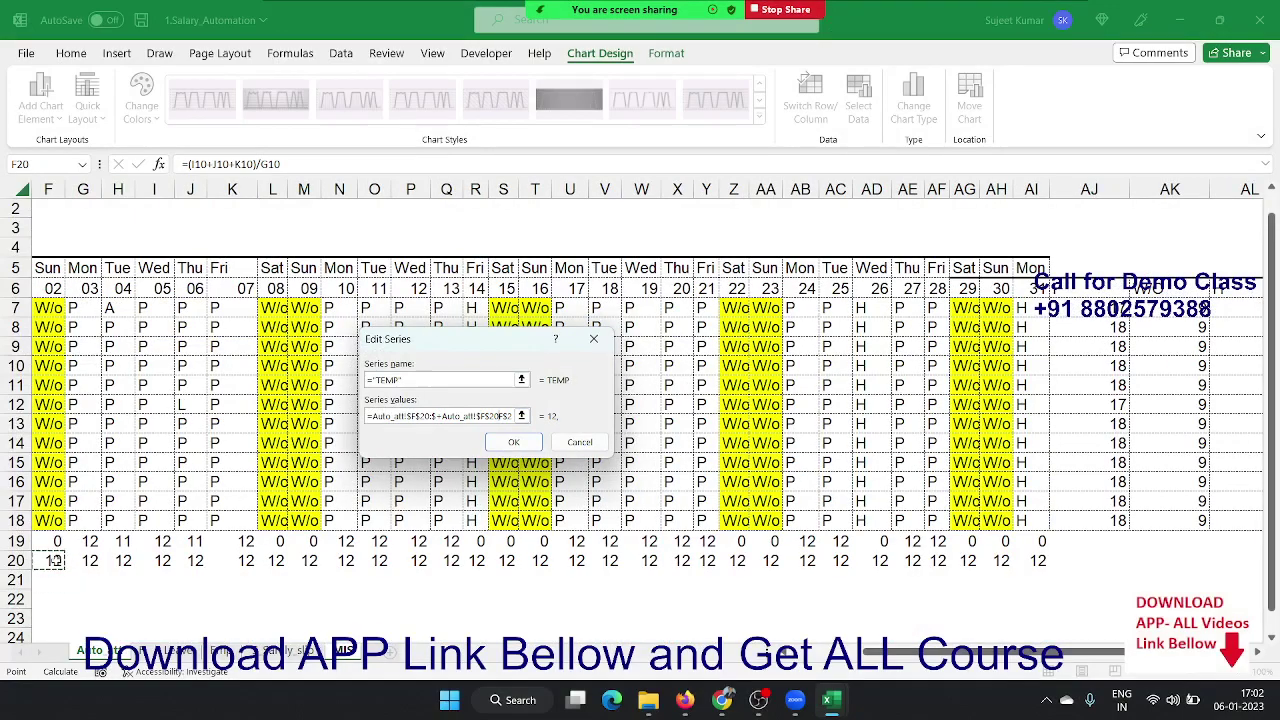
pyautogui.moveTo(55, 561); pyautogui.dragTo(56, 561)
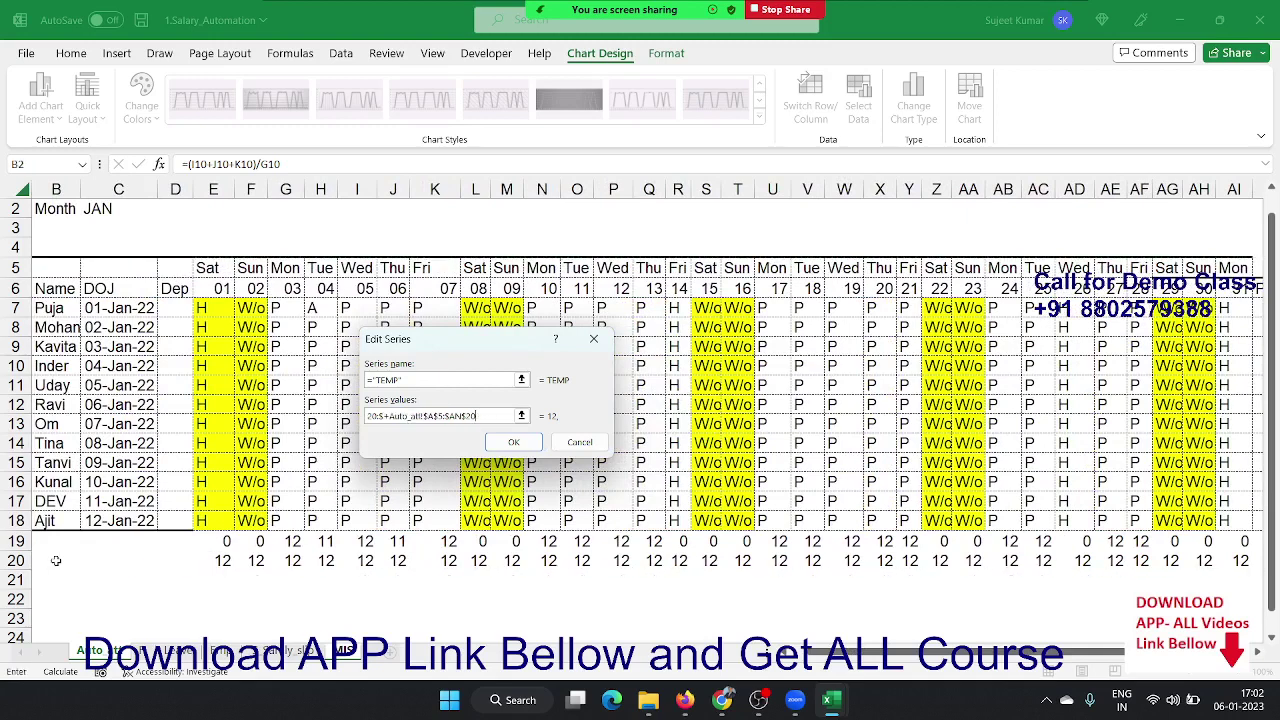
pyautogui.press('BackSpace')
pyautogui.press('BackSpace')
pyautogui.press('BackSpace')
pyautogui.press('BackSpace')
pyautogui.press('BackSpace')
pyautogui.press('BackSpace')
pyautogui.click(229, 563)
pyautogui.hotkey('ctrl', 'shift', 'Right')
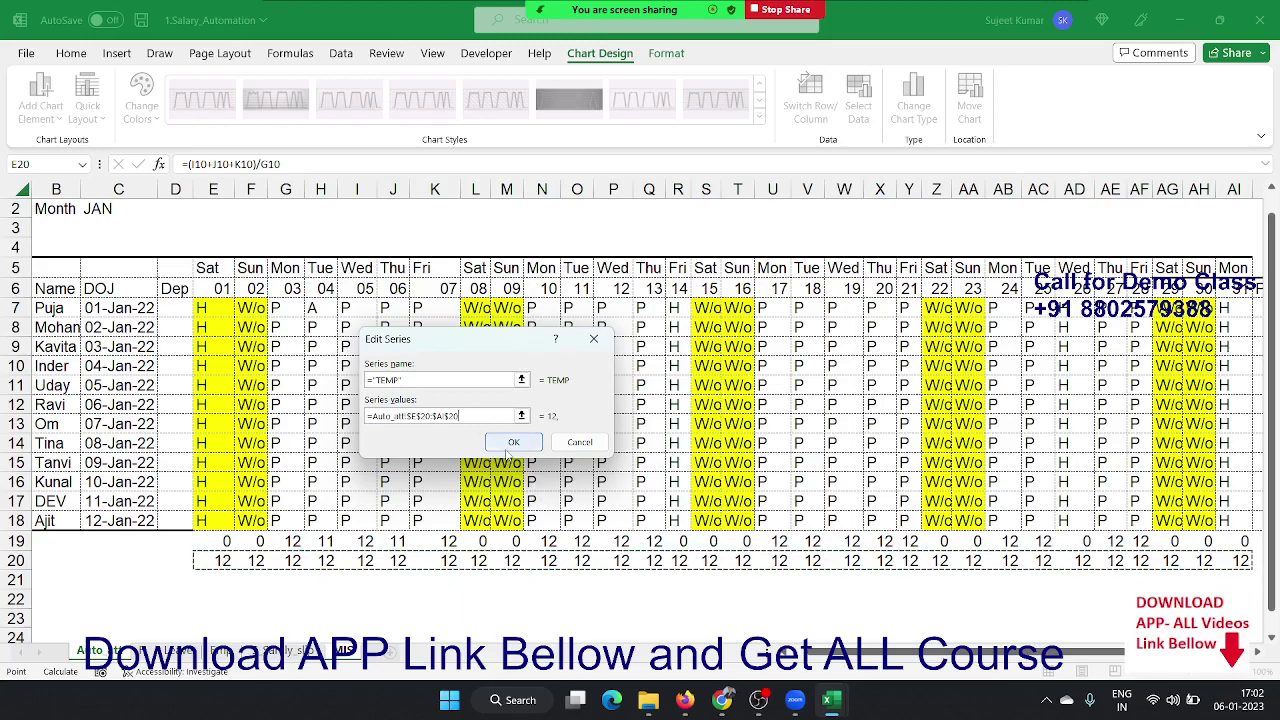
pyautogui.click(512, 443)
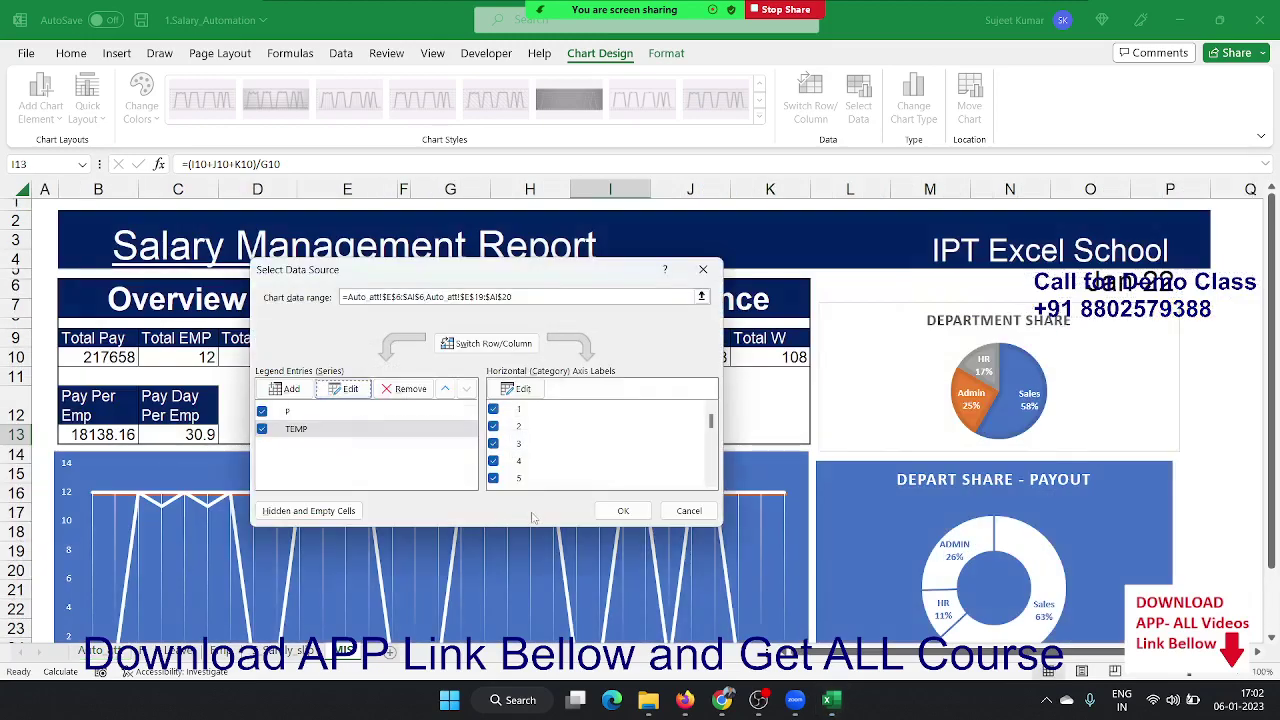
pyautogui.click(623, 510)
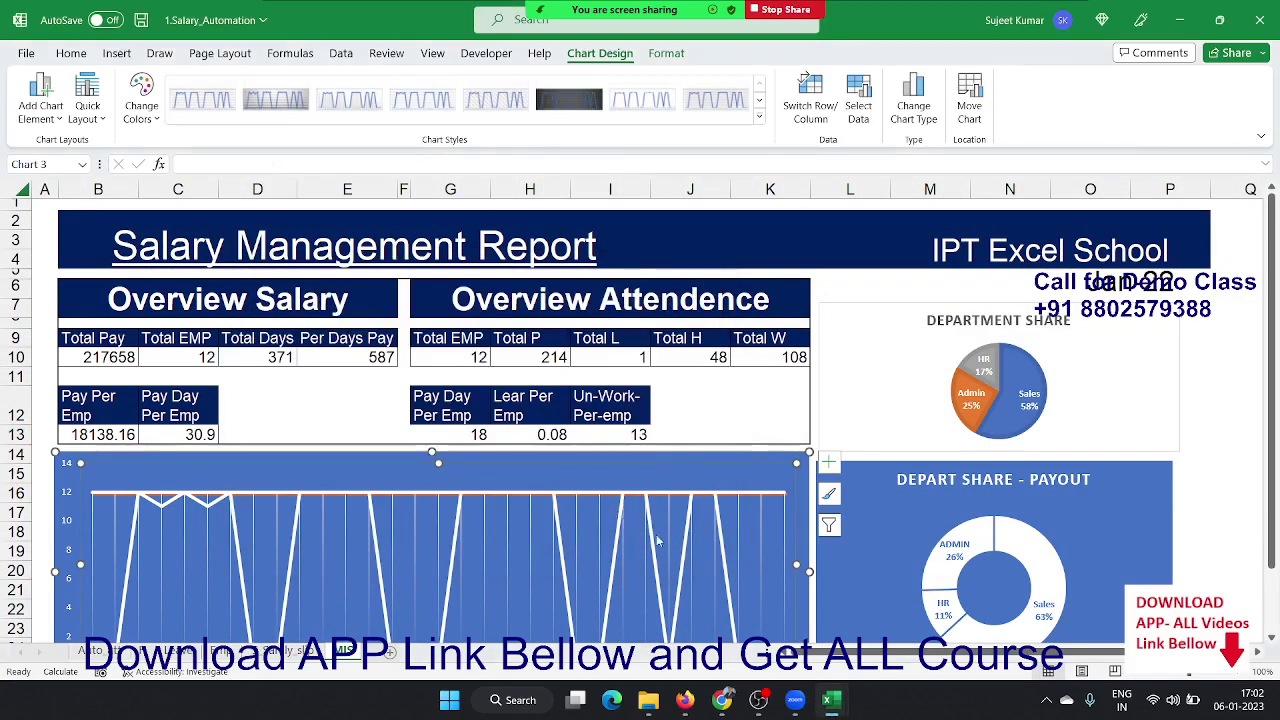
# - Apply the dark chart style so TEMP shows as a plain orange line at 12
pyautogui.click(105, 495)
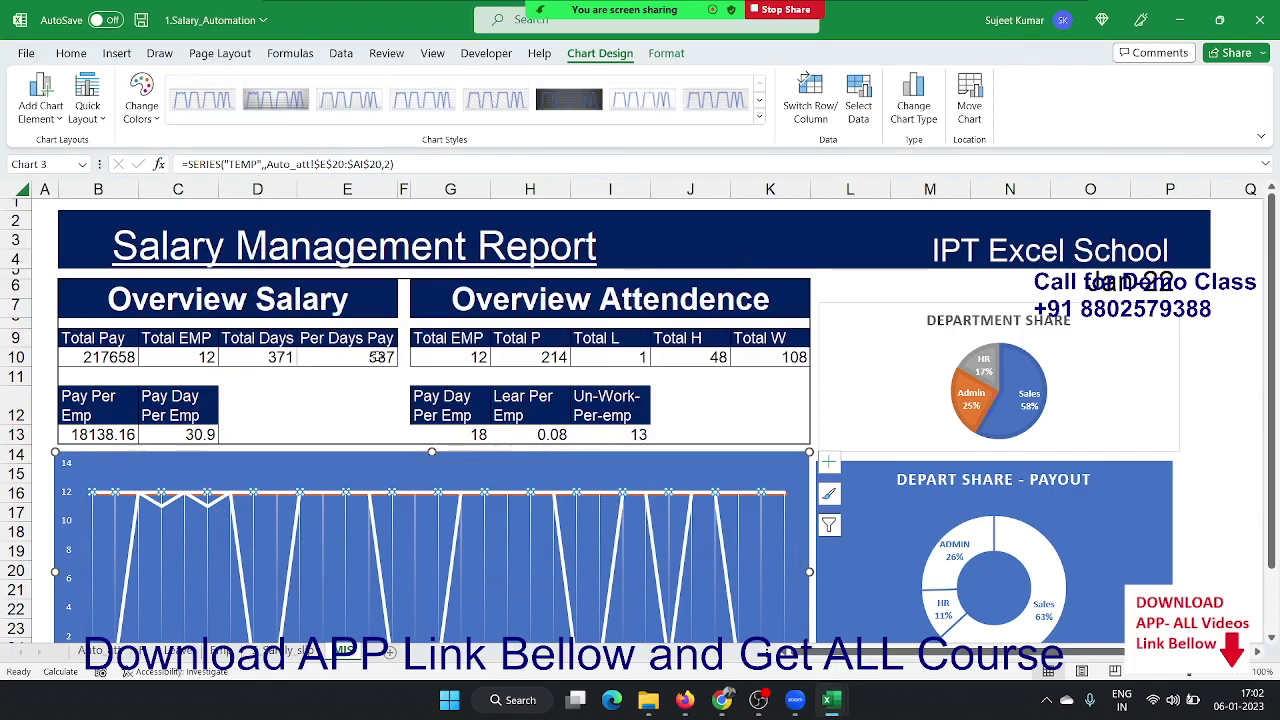
pyautogui.click(759, 116)
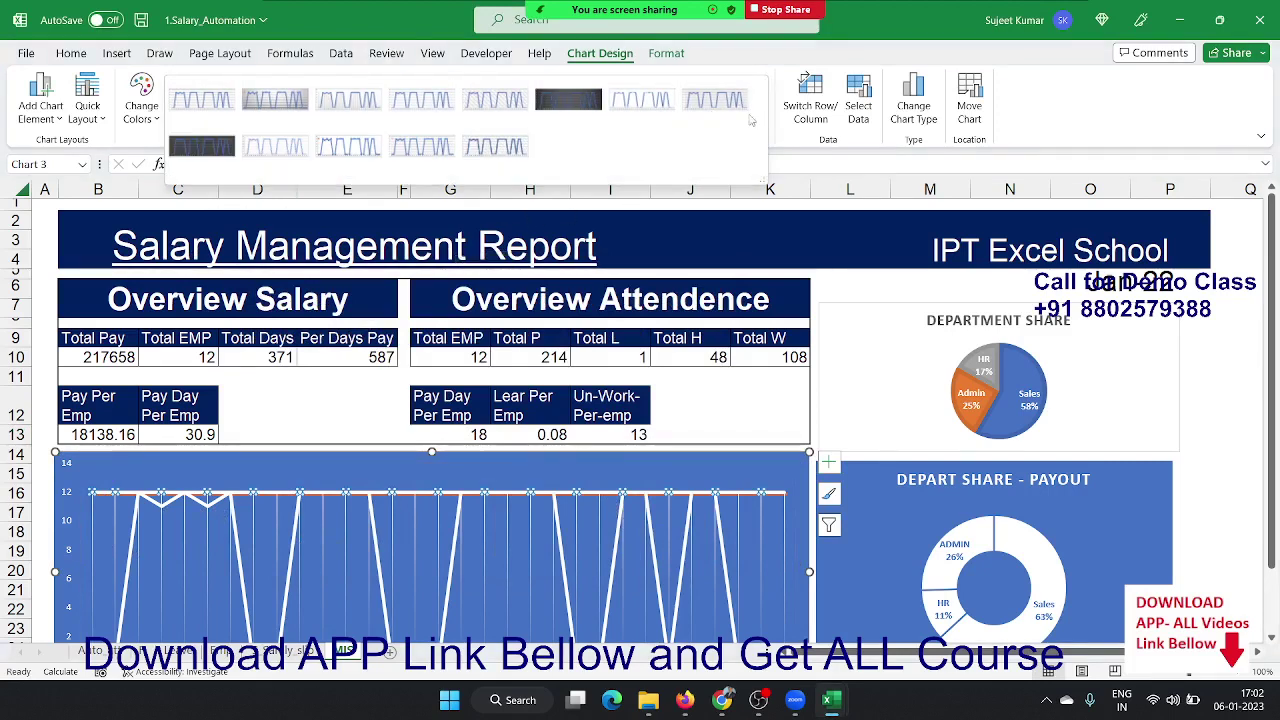
pyautogui.click(220, 156)
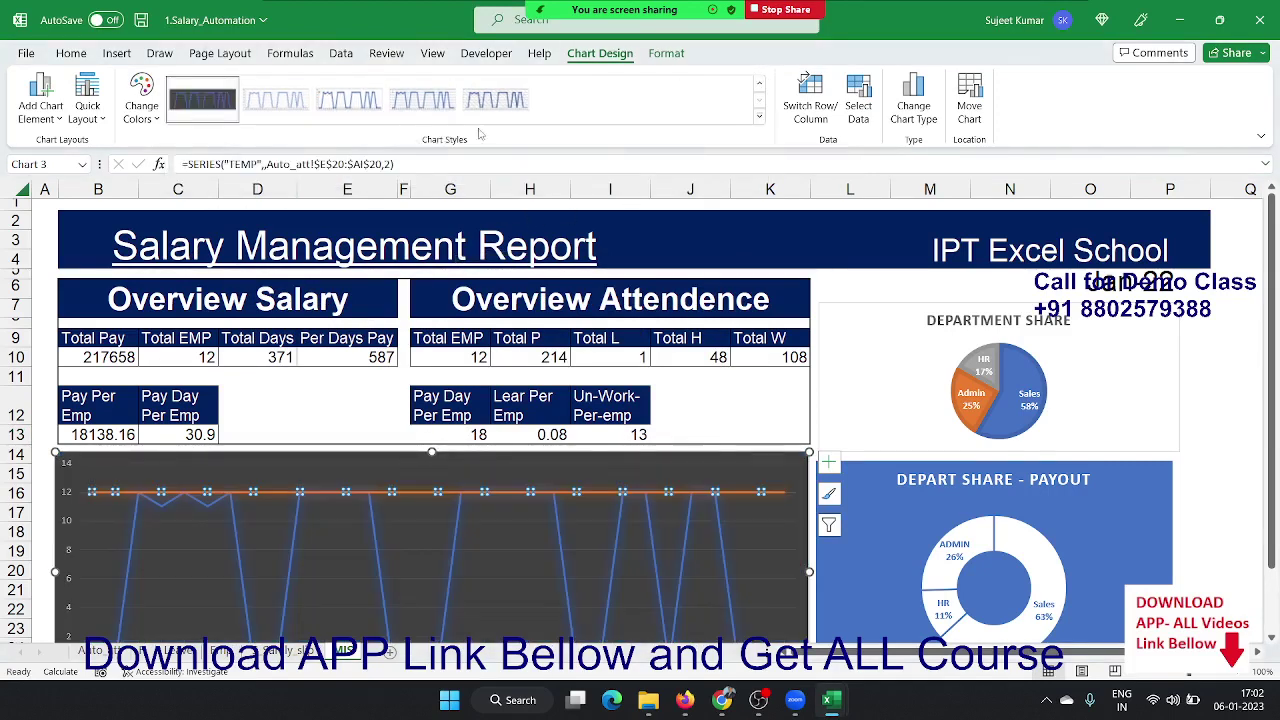
pyautogui.click(776, 549)
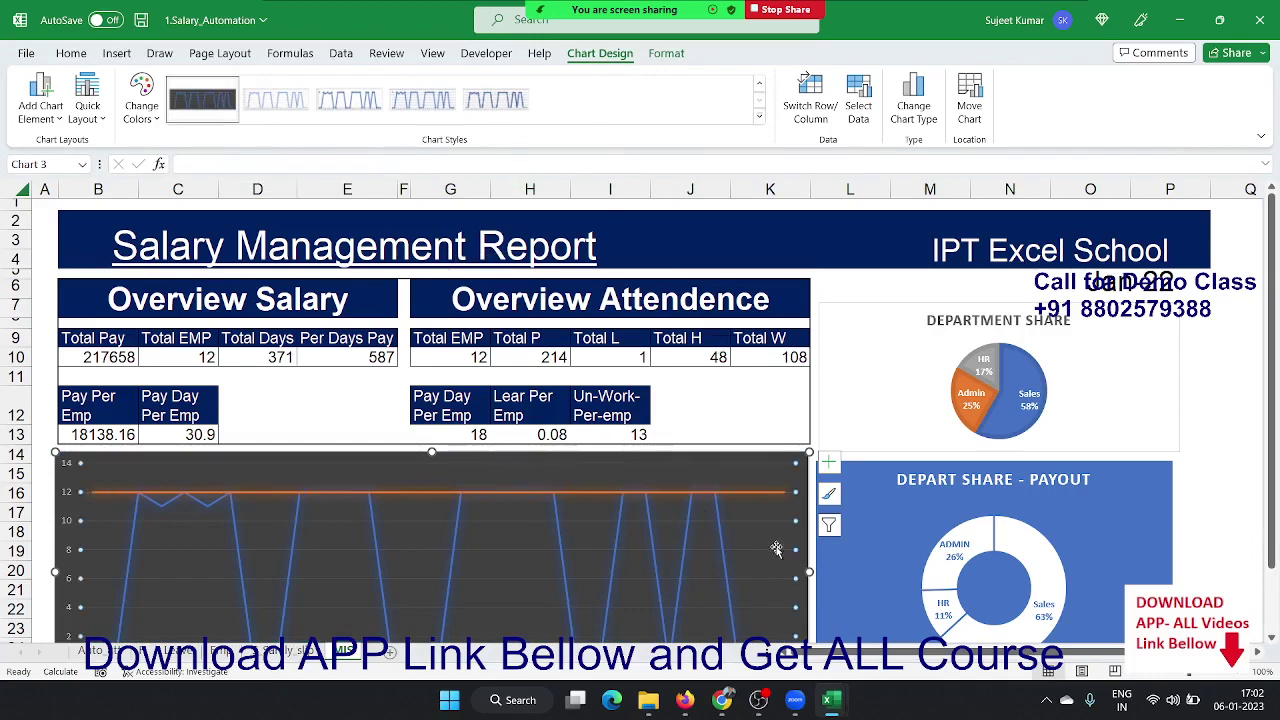
pyautogui.scroll(-2, 749, 537)
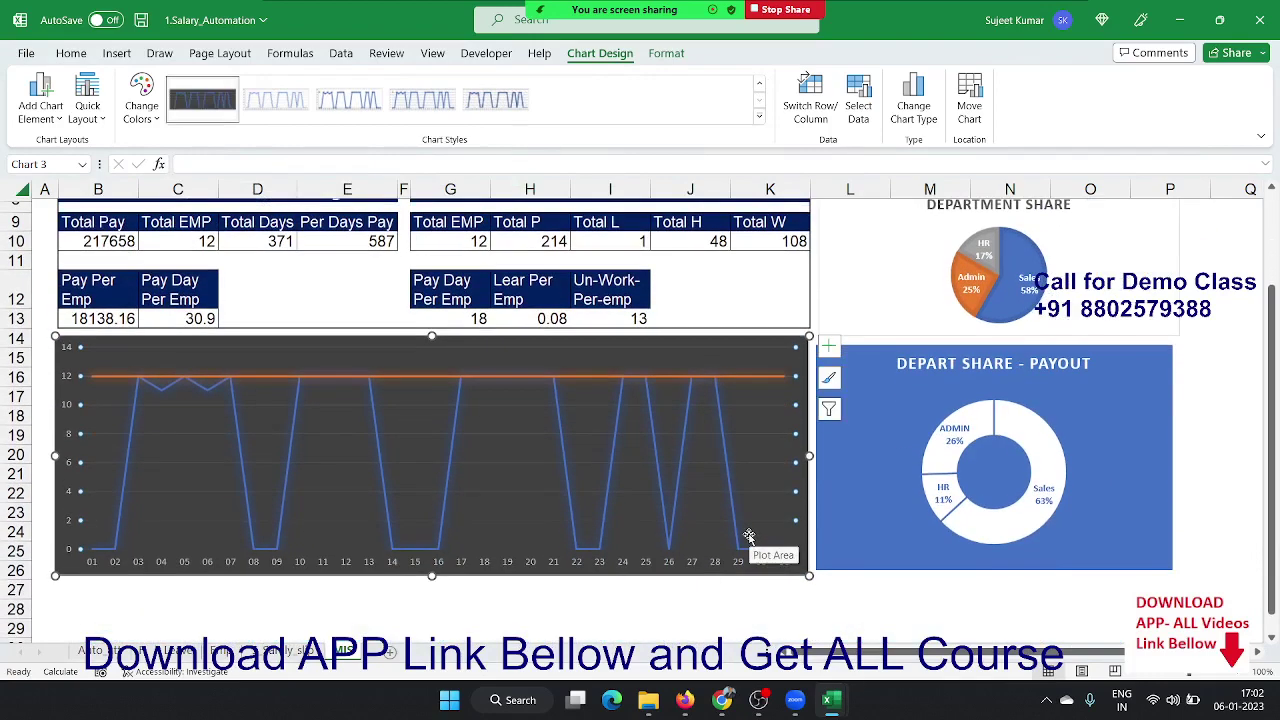
pyautogui.click(754, 610)
pyautogui.scroll(2, 754, 612)
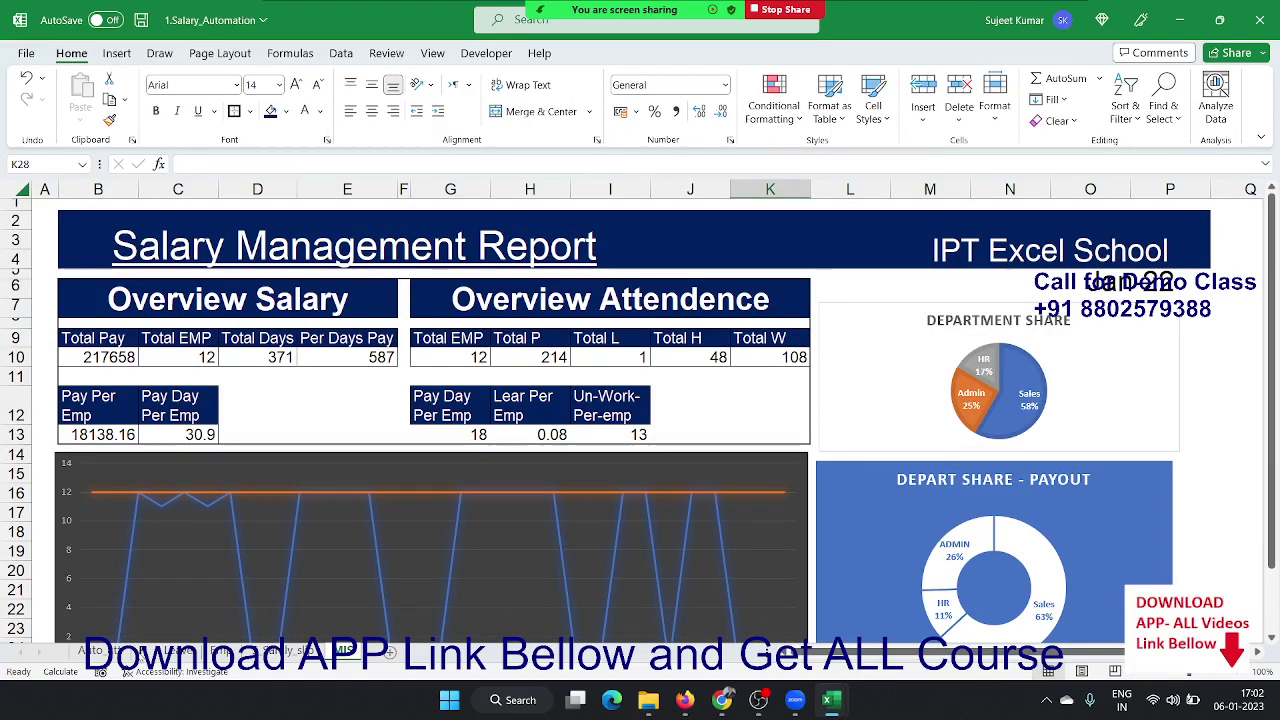
# - Inspect holiday dates A3:A10, the ID/Date/Name range B4:D14, and salary Total J3:J12
pyautogui.hotkey('ctrl', 'pageup')
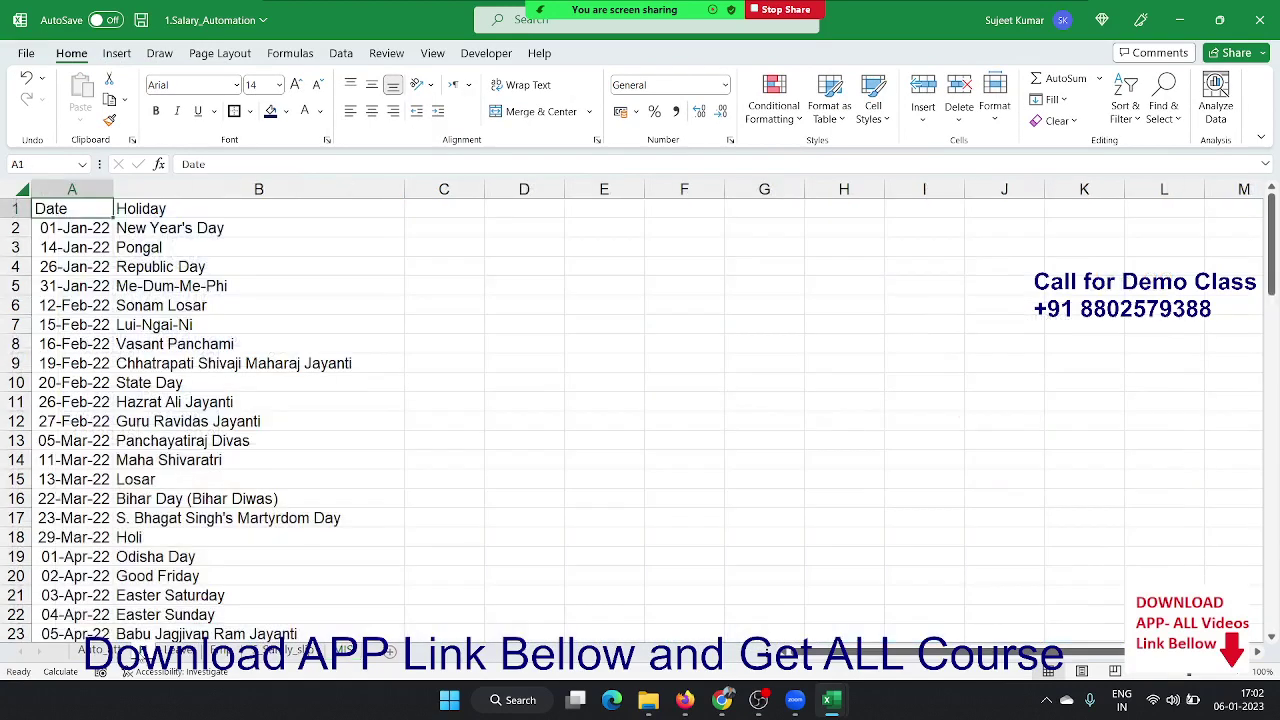
pyautogui.click(60, 248)
pyautogui.moveTo(60, 248); pyautogui.dragTo(60, 460)
pyautogui.hotkey('ctrl', 'pageup')
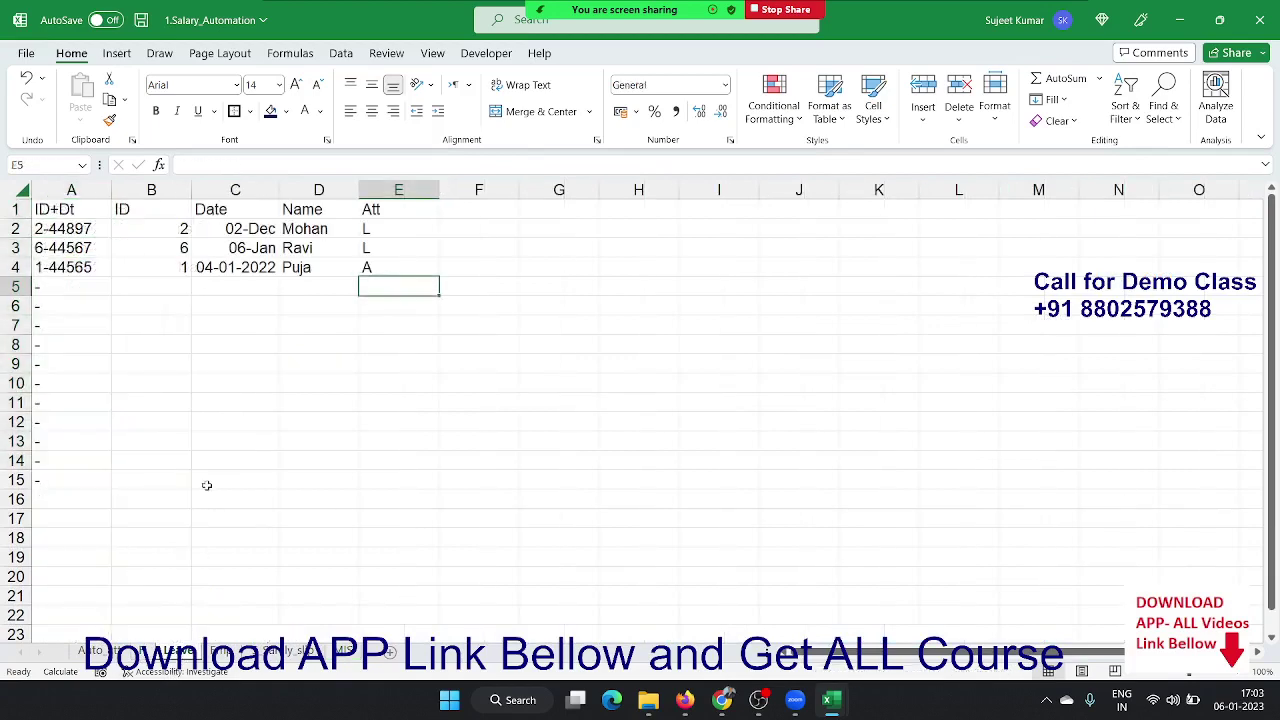
pyautogui.moveTo(178, 268); pyautogui.dragTo(283, 461)
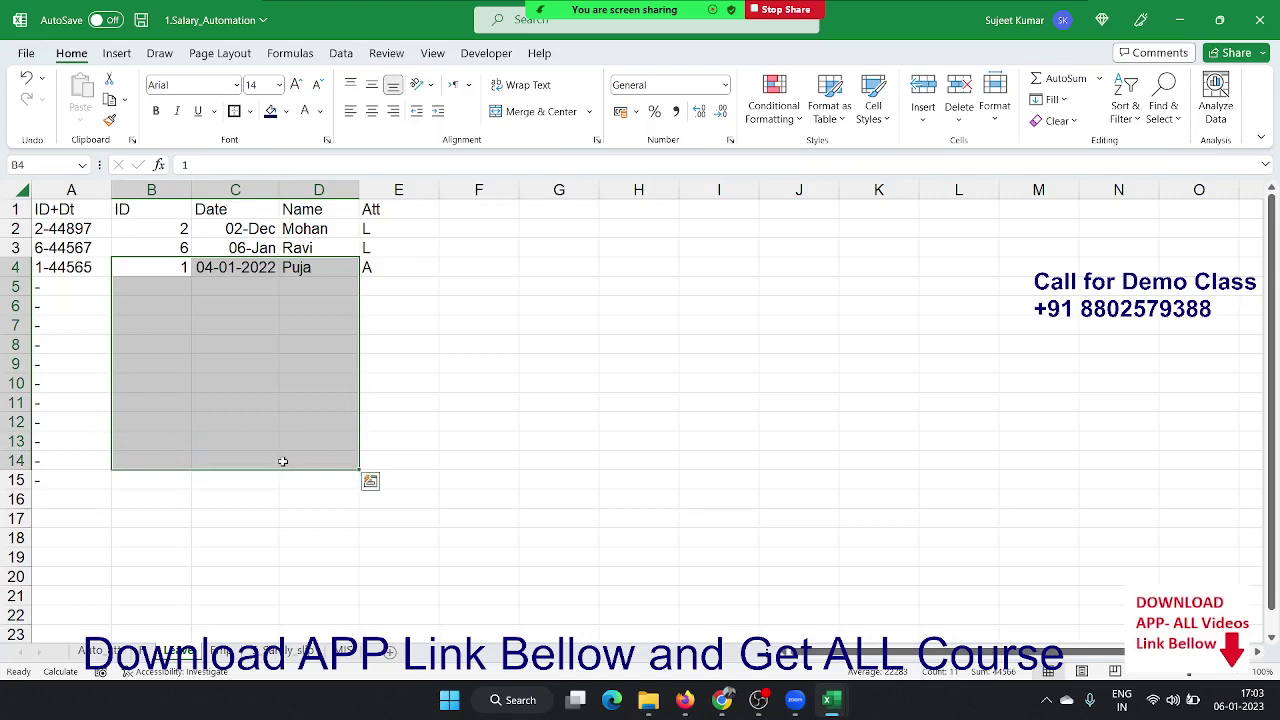
pyautogui.click(229, 652)
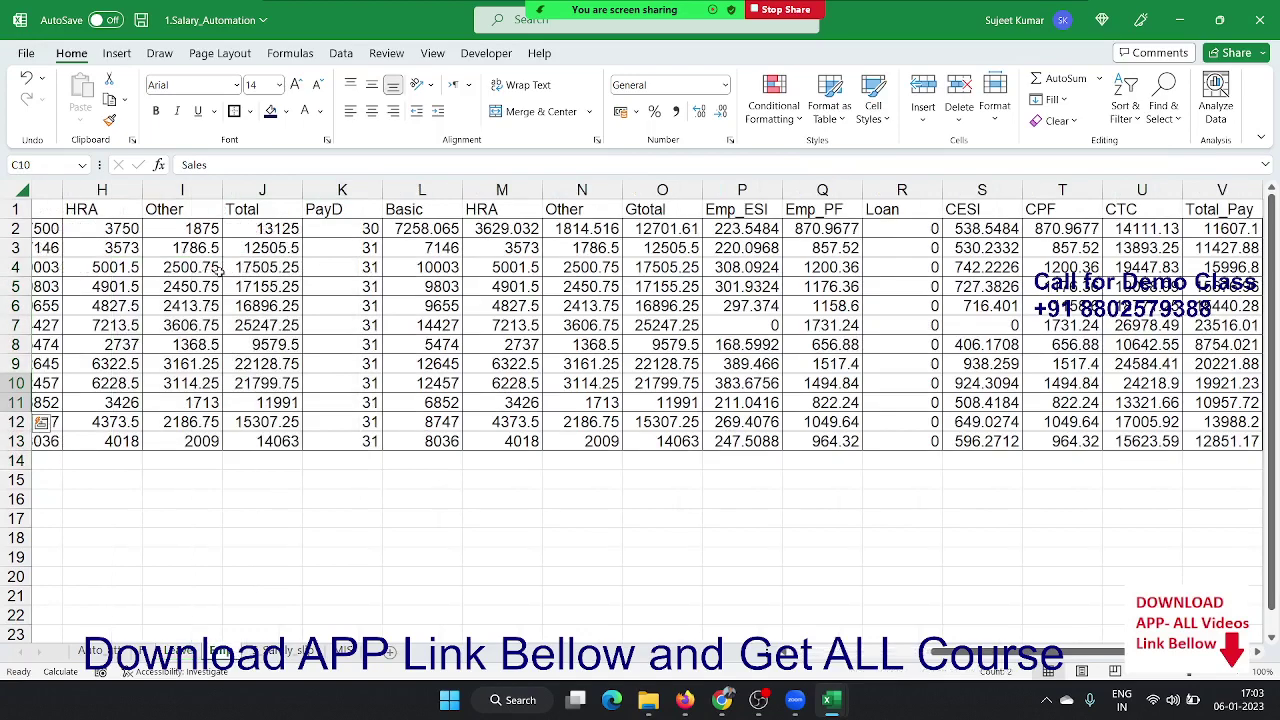
pyautogui.click(239, 247)
pyautogui.moveTo(240, 268); pyautogui.dragTo(258, 414)
# - Revisit the ID/Date/Name range B5:D13 and the monthly attendance sheet's JAN cell
pyautogui.click(98, 652)
pyautogui.click(174, 654)
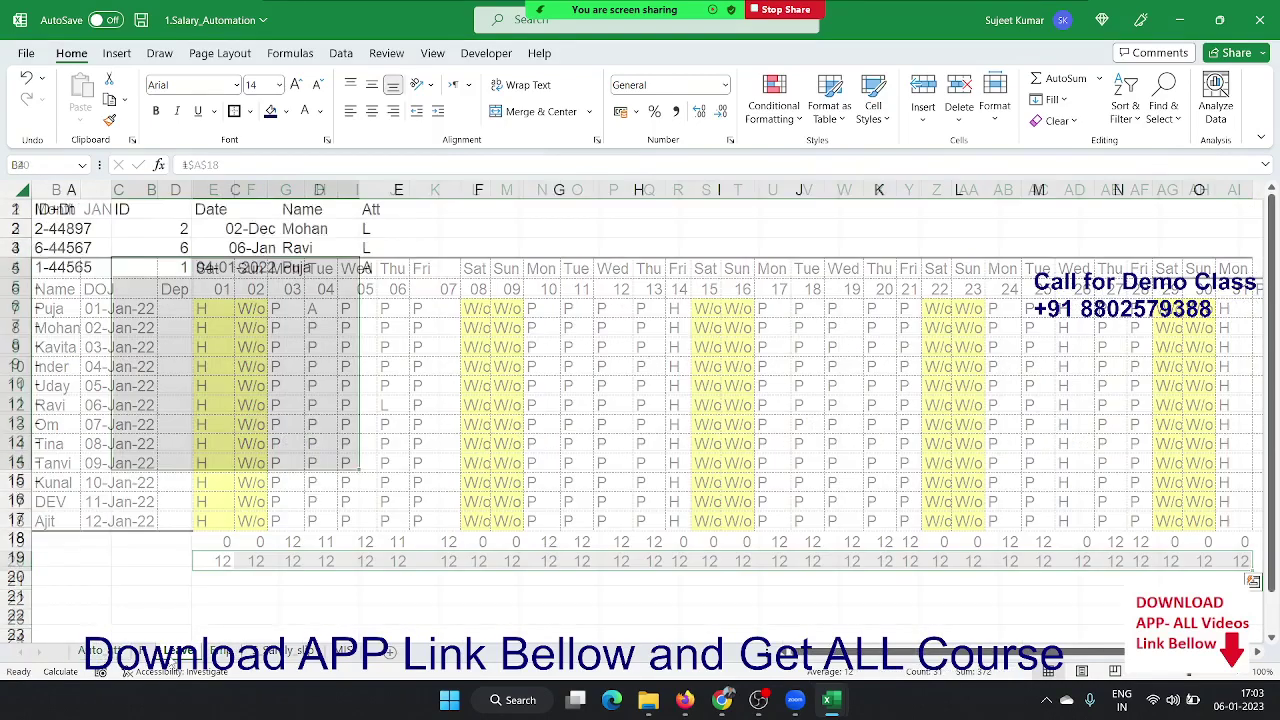
pyautogui.moveTo(188, 284); pyautogui.dragTo(294, 440)
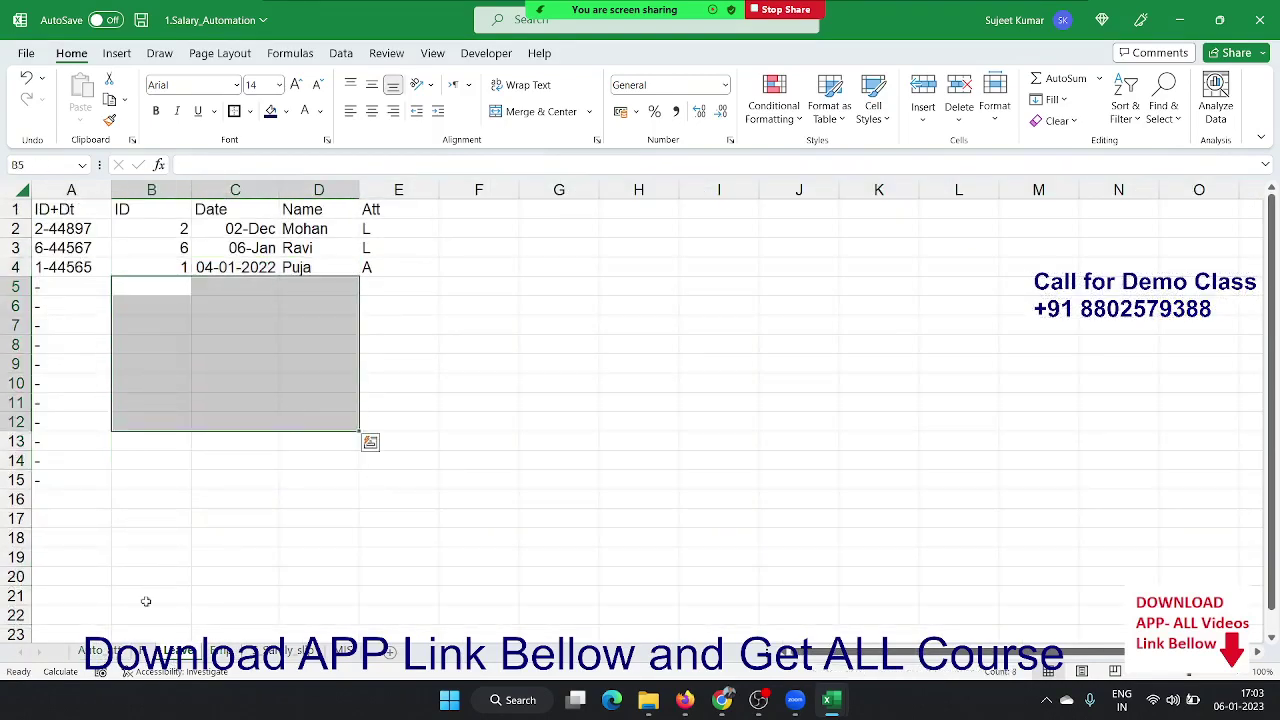
pyautogui.click(98, 652)
pyautogui.click(118, 209)
pyautogui.scroll(1, 110, 250)
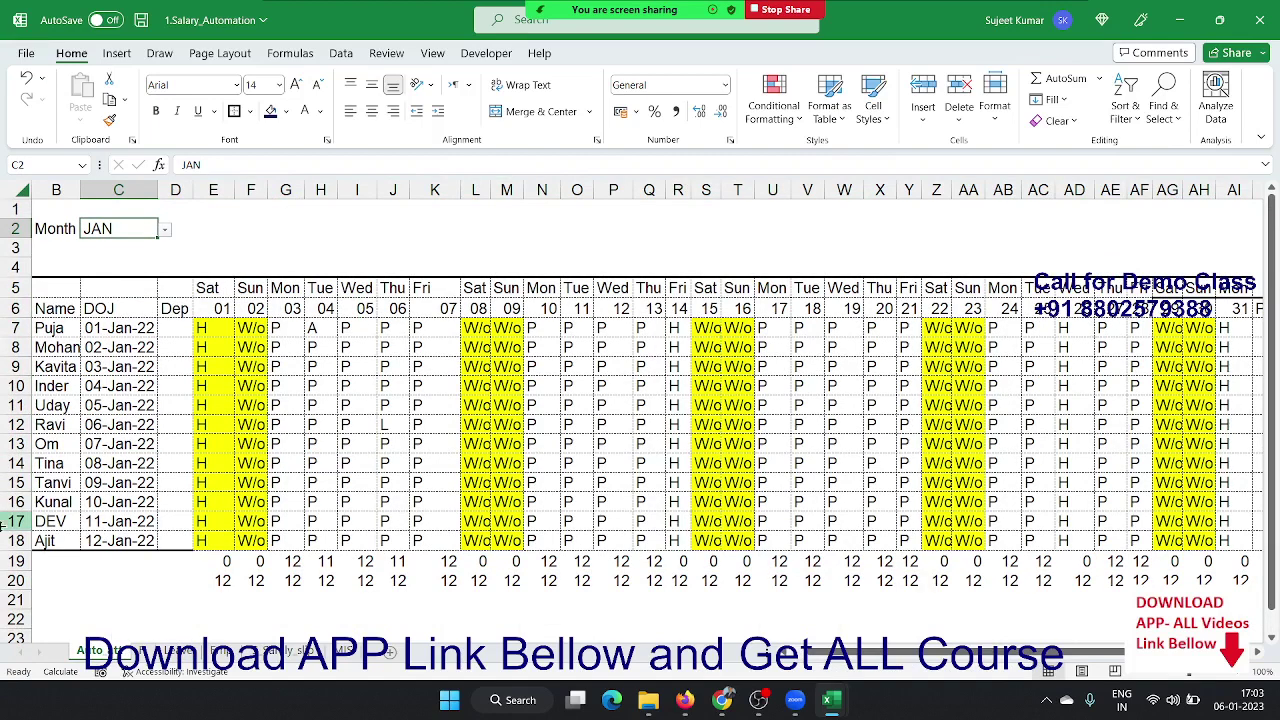
# - Color the helper counts in rows 19–20 white, then return to the Salary Management Report
pyautogui.moveTo(10, 551); pyautogui.dragTo(12, 580)
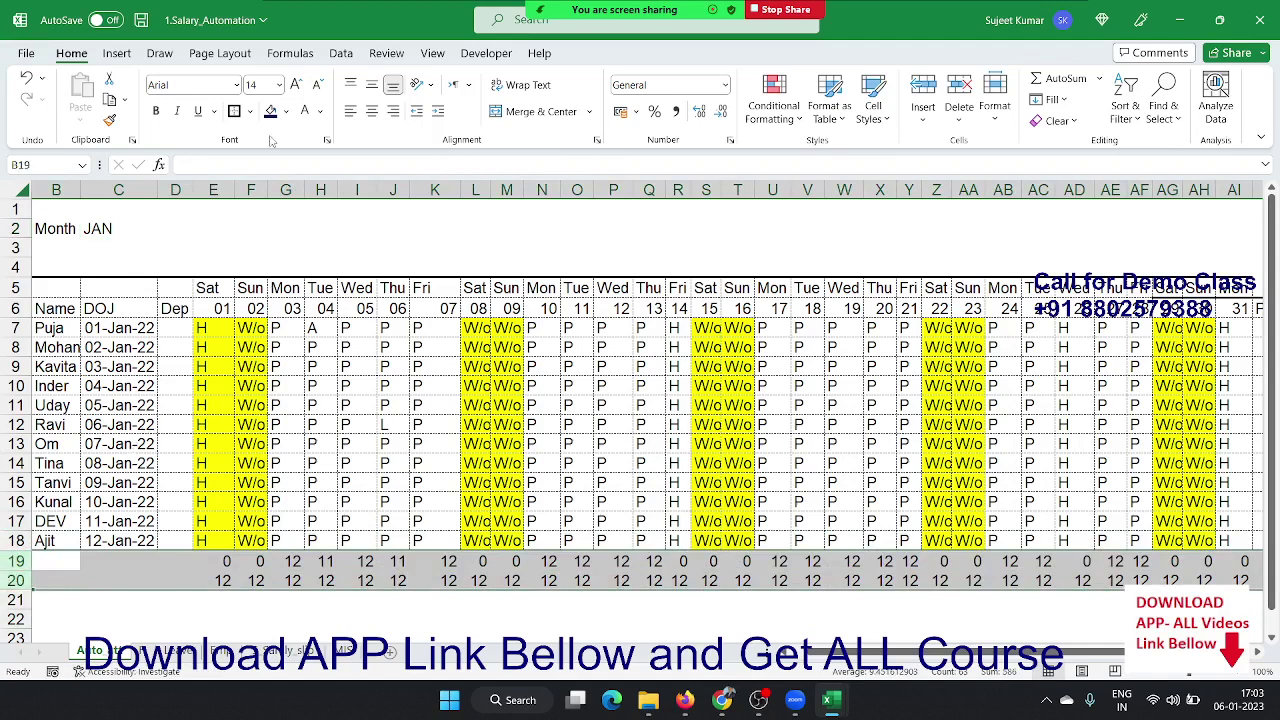
pyautogui.click(305, 111)
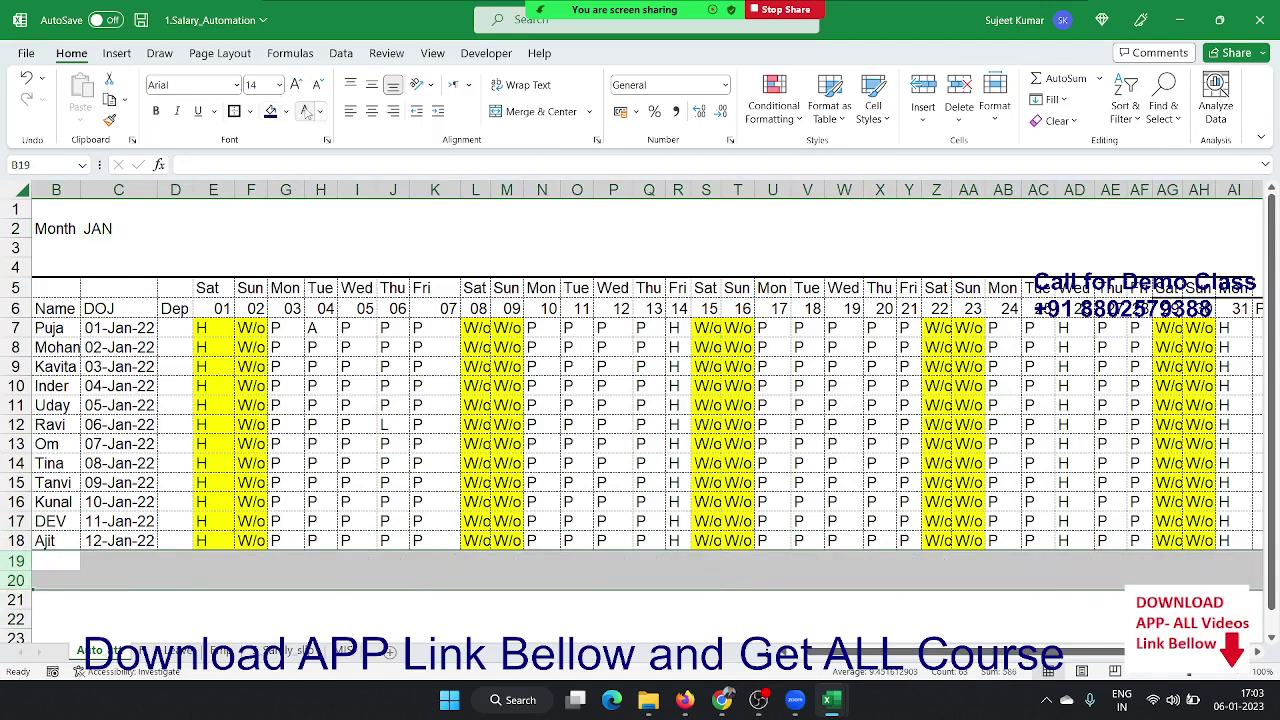
pyautogui.click(334, 483)
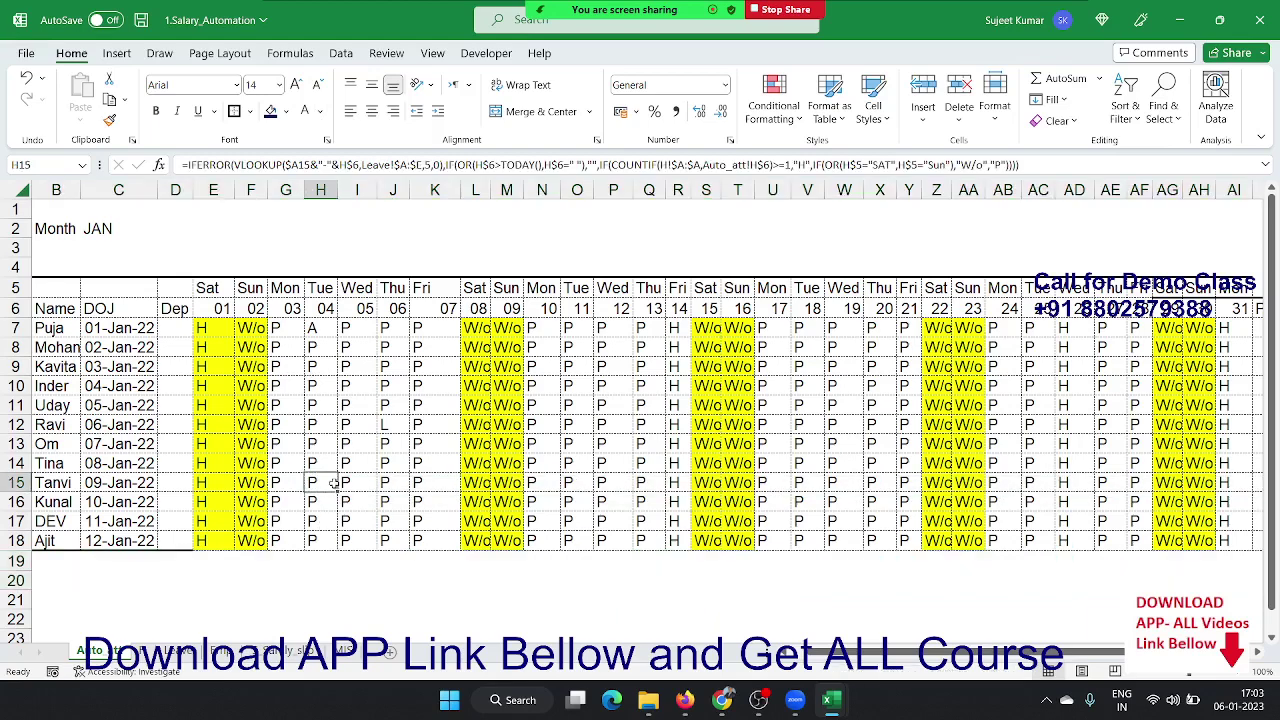
pyautogui.click(343, 651)
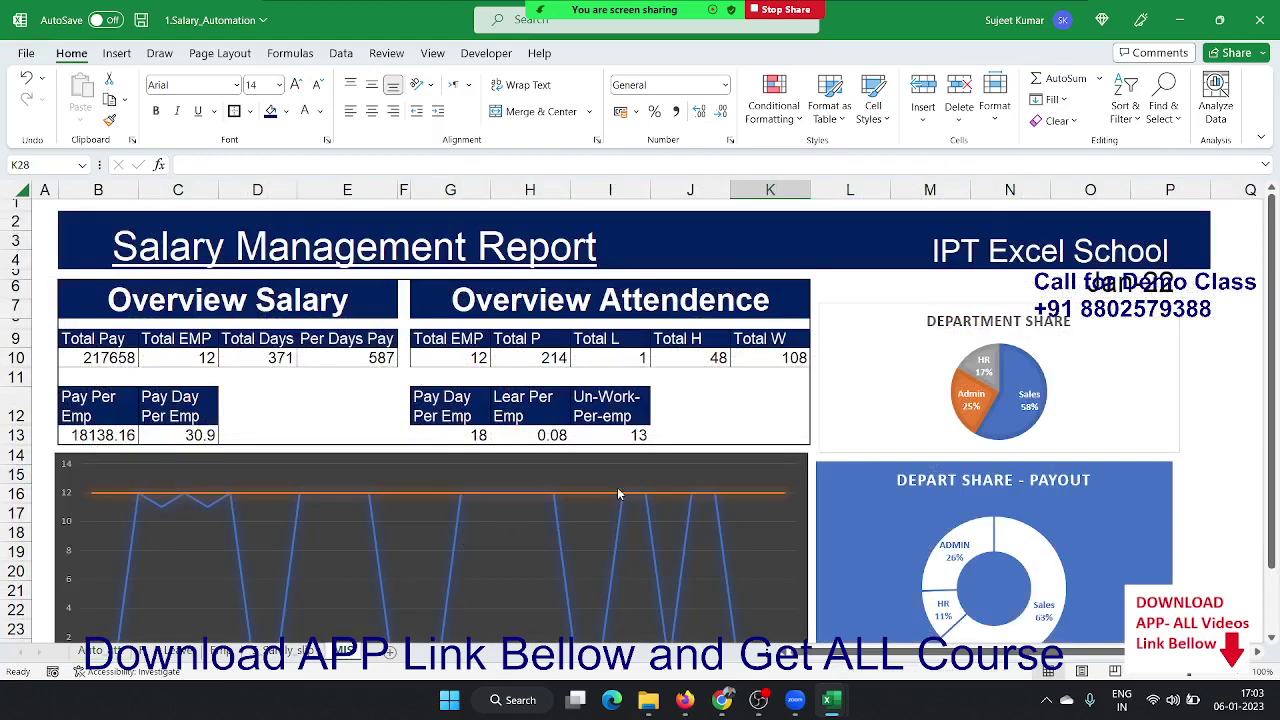
pyautogui.scroll(-4, 600, 485)
# - Save and close 1.Salary_Automation, then close Book2 without saving
pyautogui.scroll(4, 577, 470)
pyautogui.hotkey('ctrl', 's')
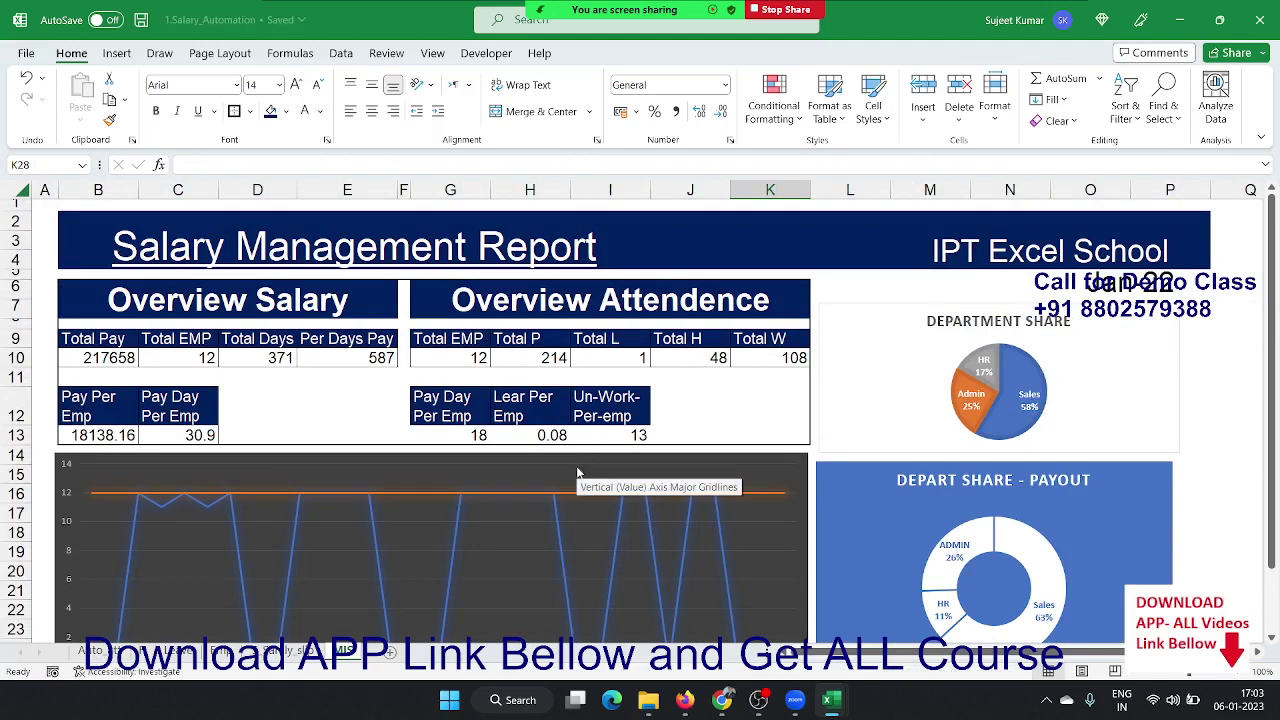
pyautogui.click(1262, 22)
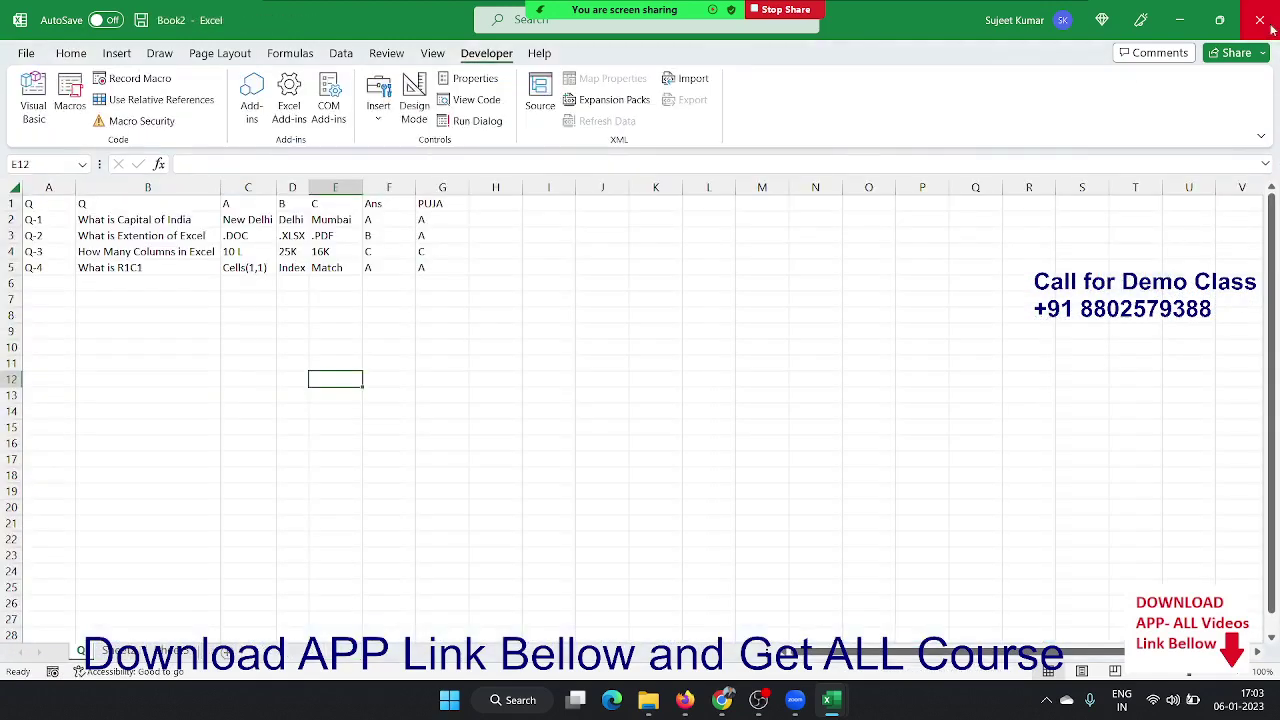
pyautogui.click(1270, 28)
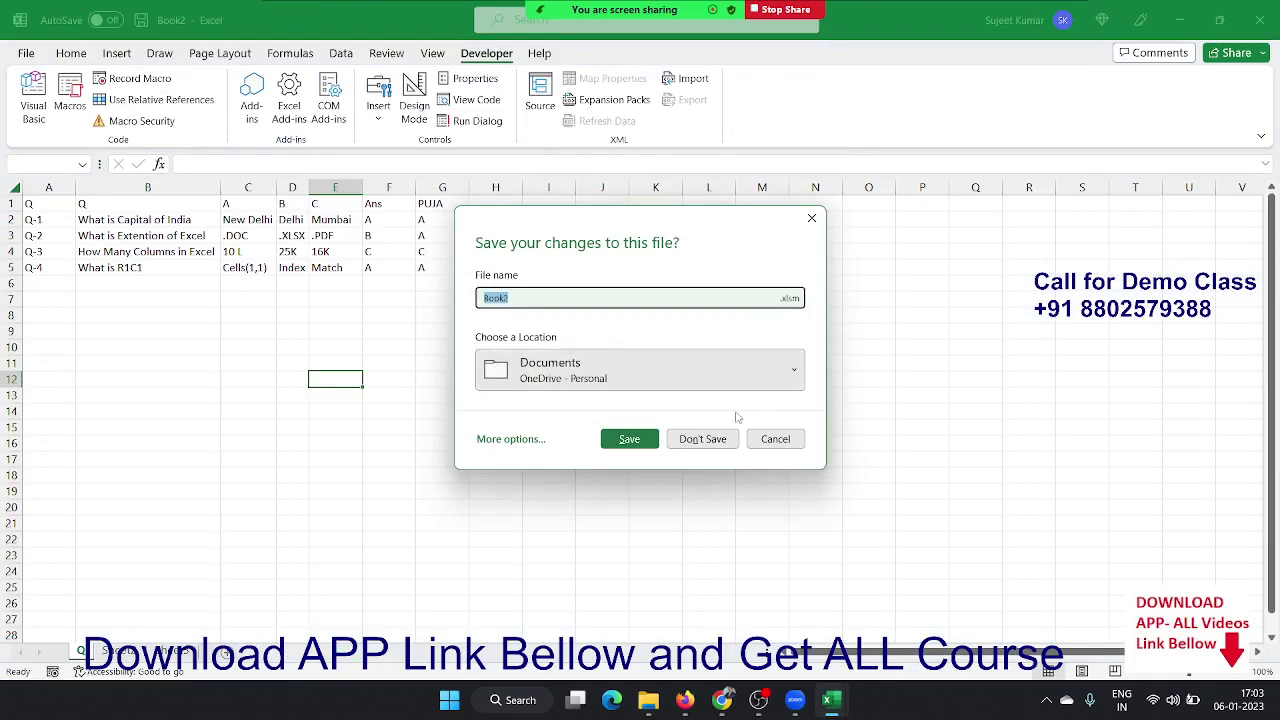
pyautogui.click(680, 445)
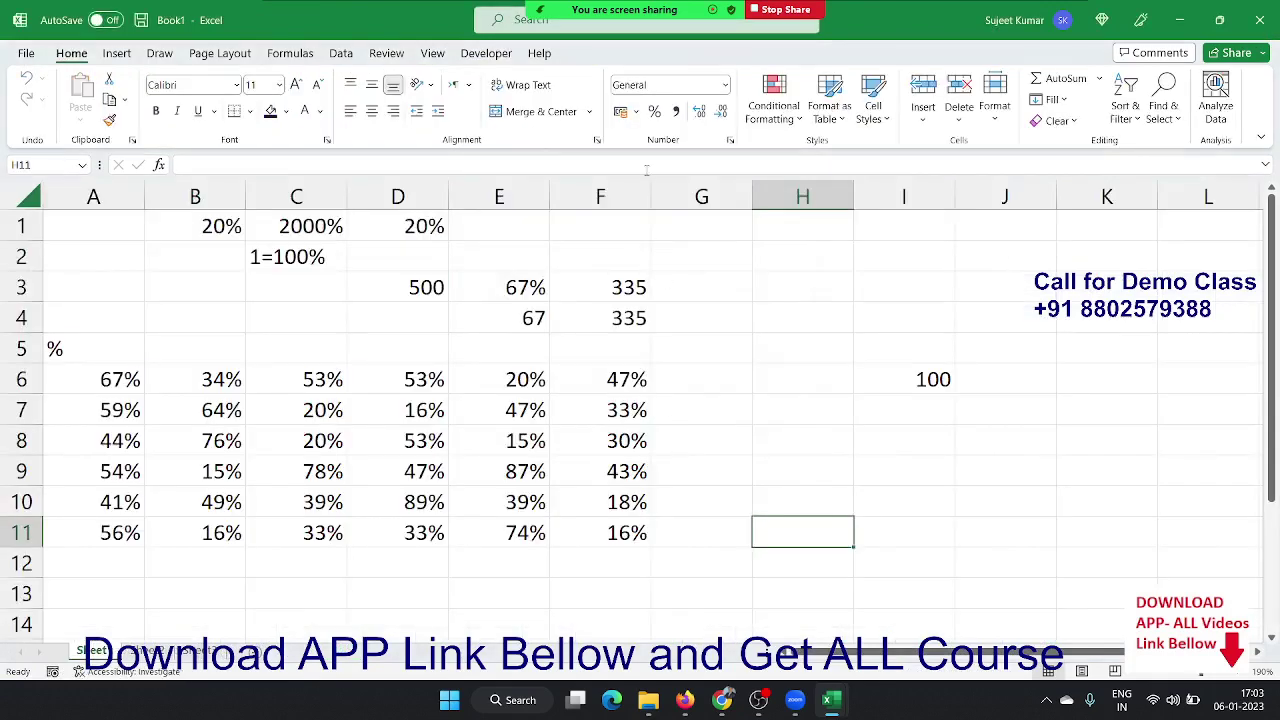
# - Bring up Zoom's end-meeting confirmation from the More options menu
pyautogui.click(1060, 25)
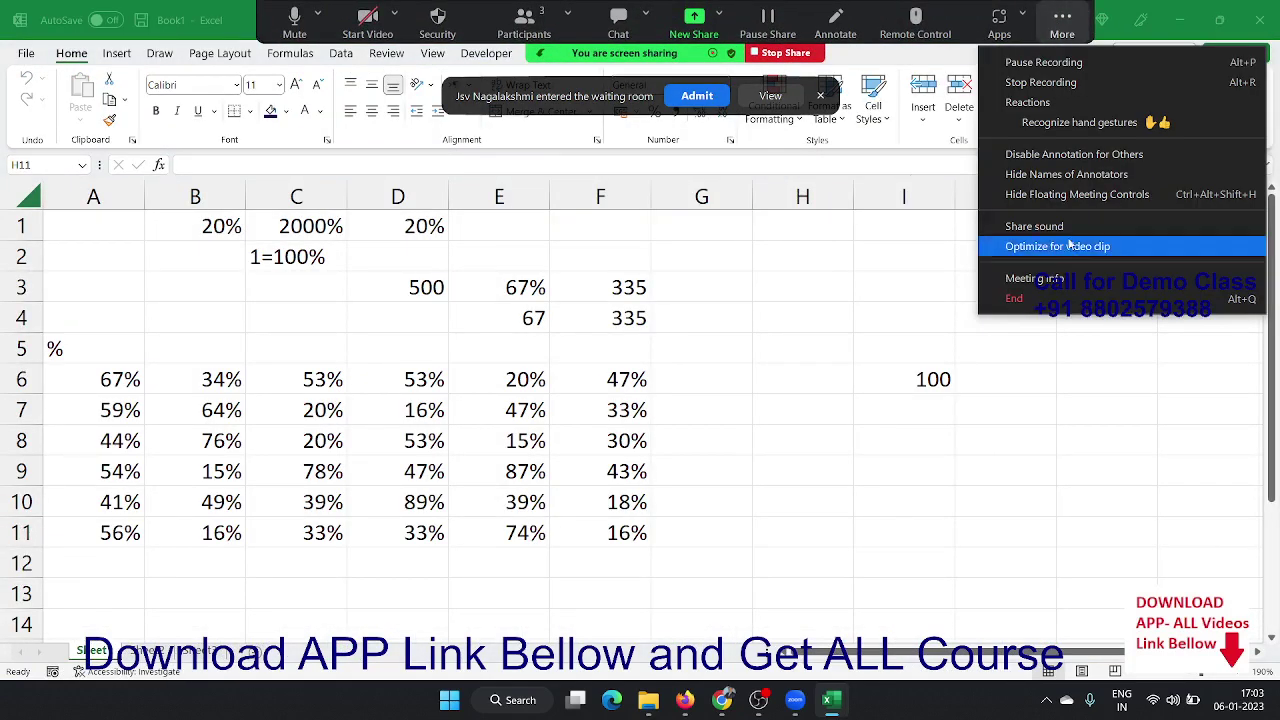
pyautogui.click(1040, 296)
pyautogui.press('Escape')
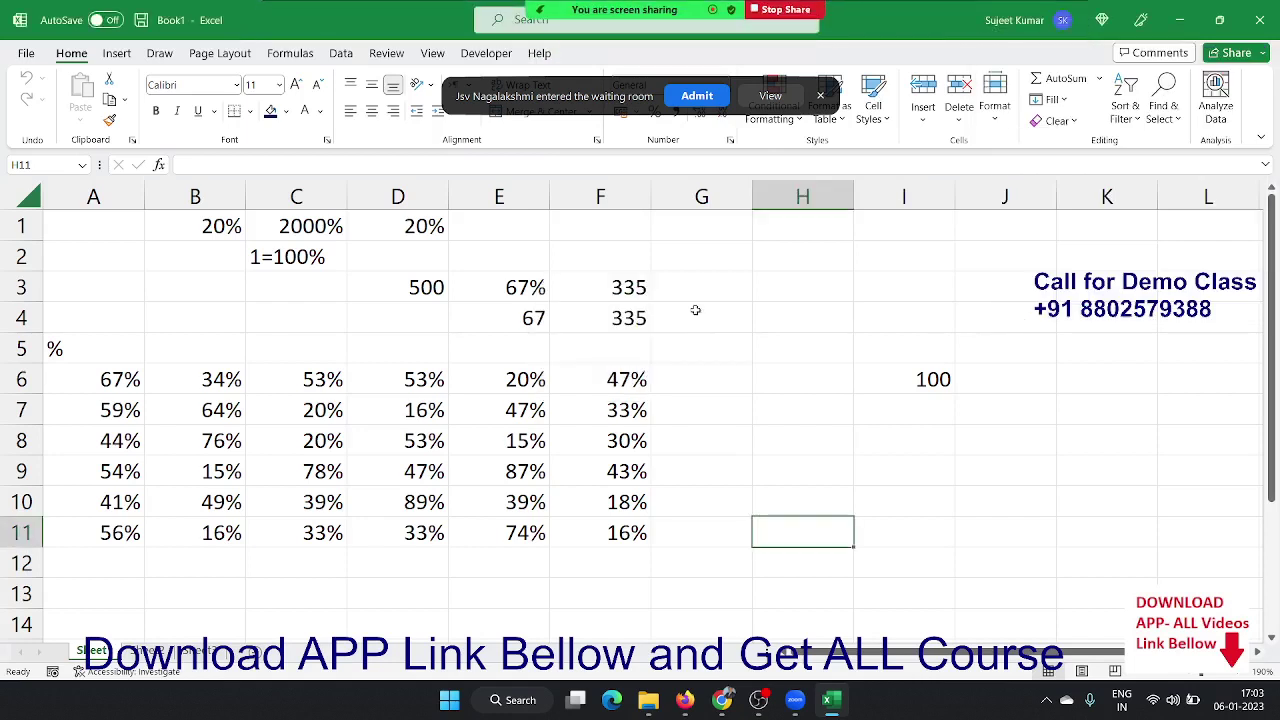
pyautogui.click(1062, 20)
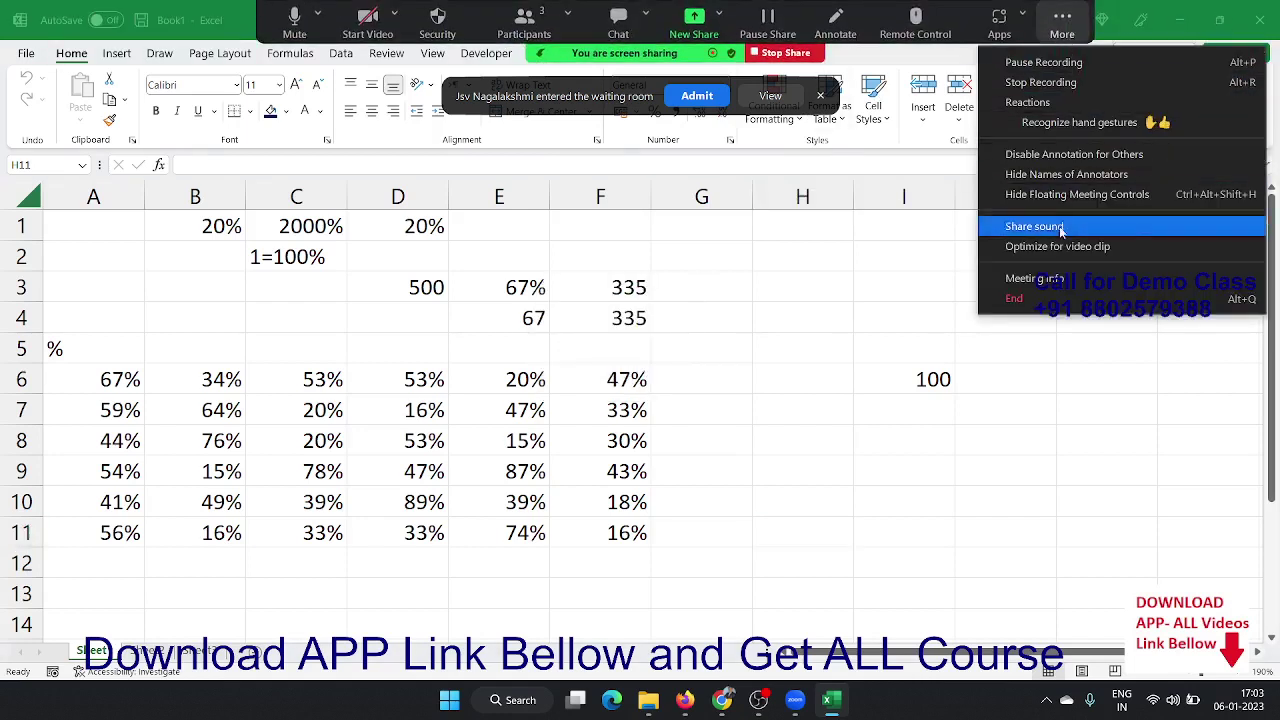
pyautogui.click(1040, 297)
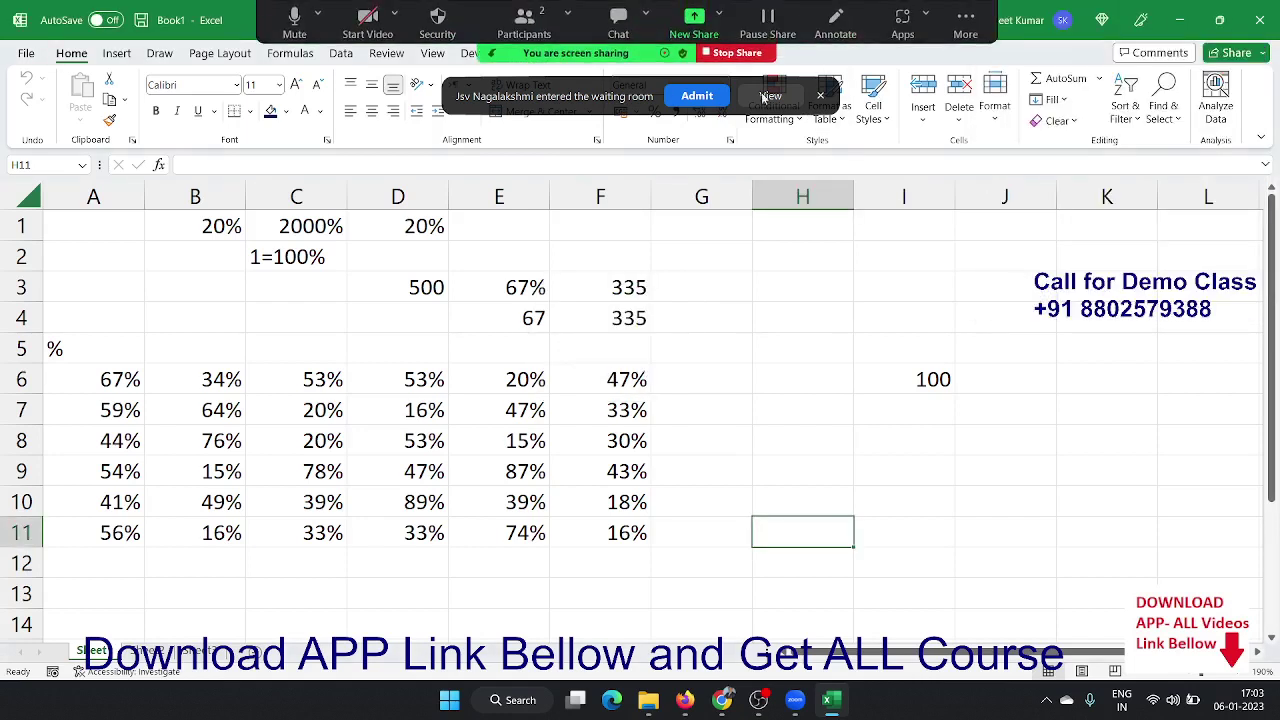
pyautogui.click(965, 20)
pyautogui.click(975, 298)
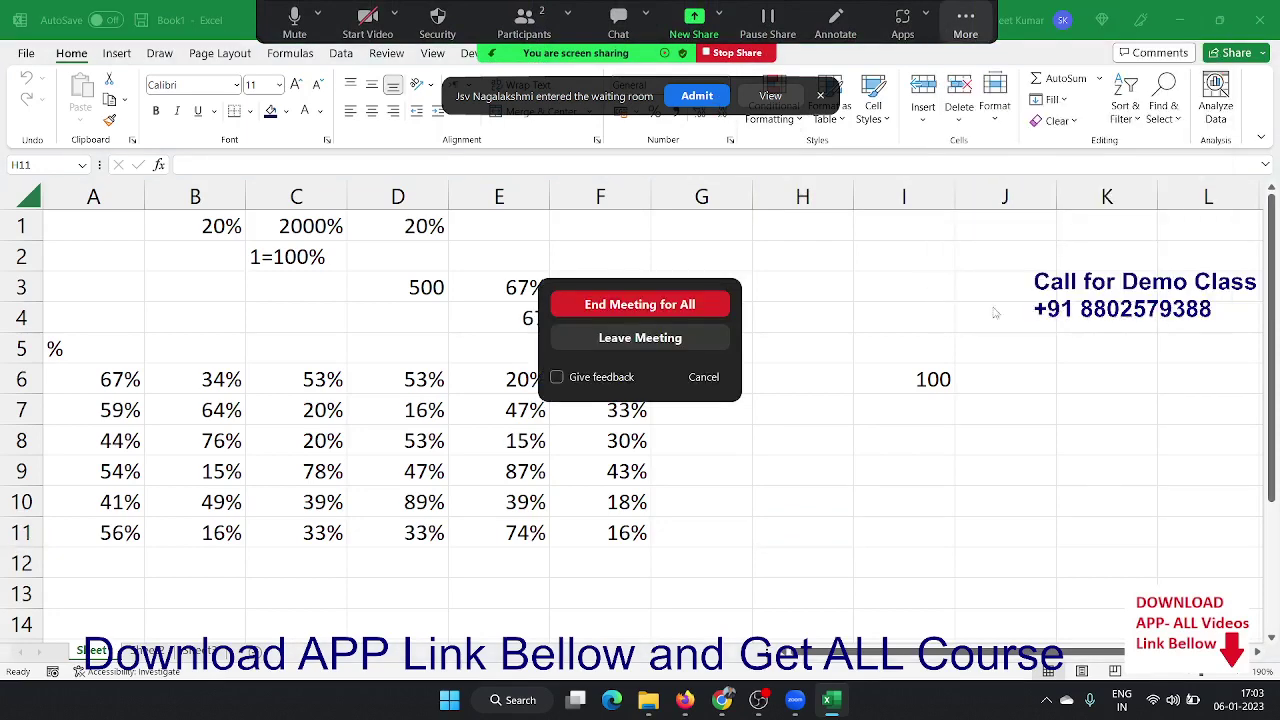